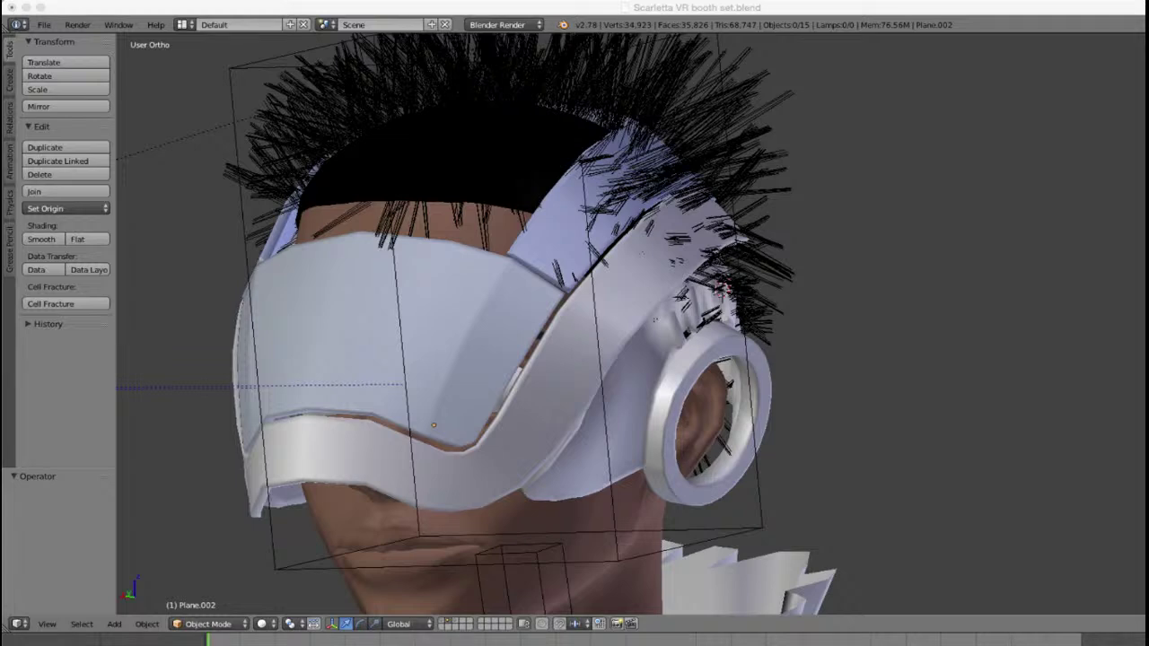
Step: Examine the character model from the VR headset close-up out to the full standing figure
scroll(566, 601, down, 6)
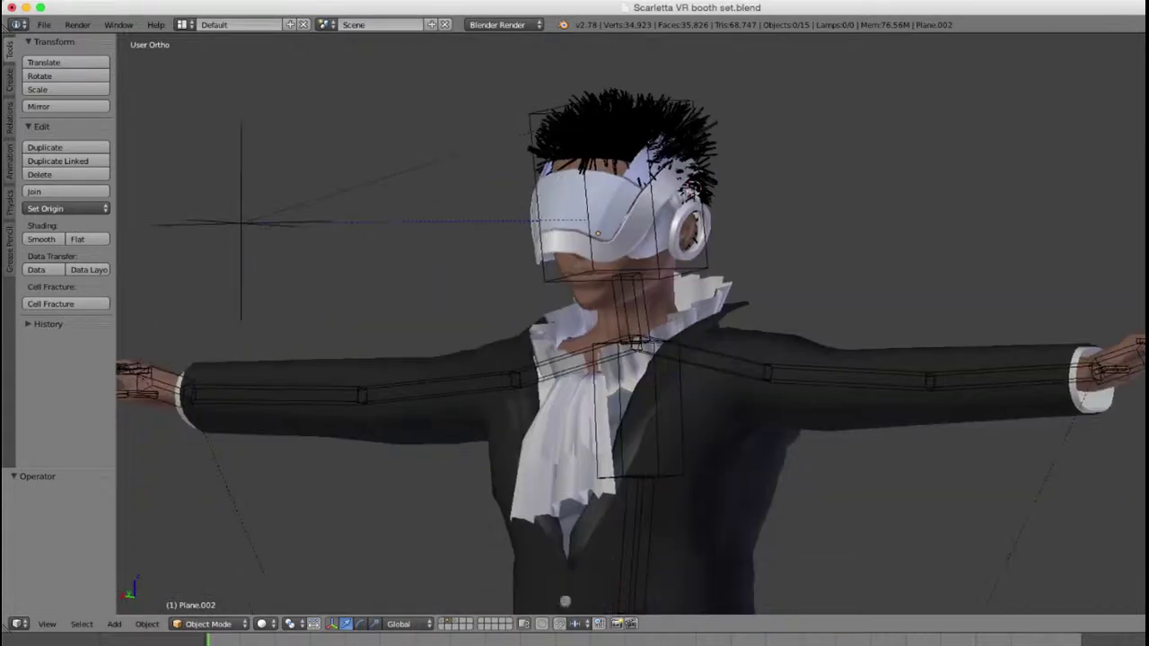
middle_drag(565, 359, 674, 359)
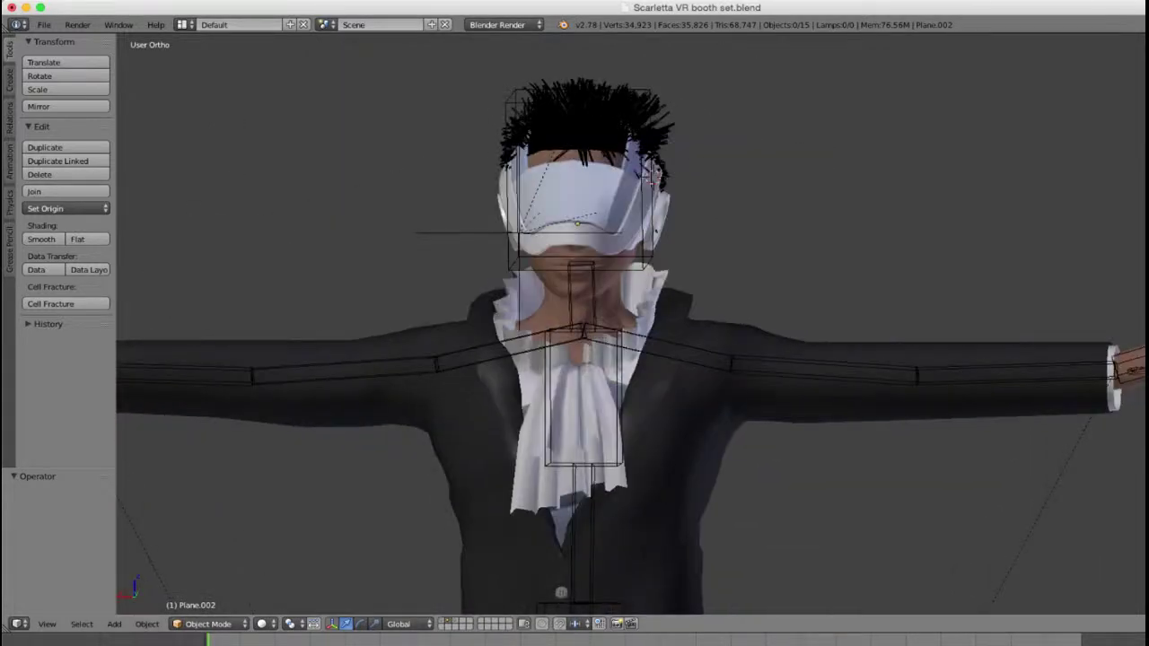
scroll(561, 592, up, 3)
scroll(656, 190, down, 4)
middle_drag(656, 190, 605, 225)
scroll(631, 324, up, 2)
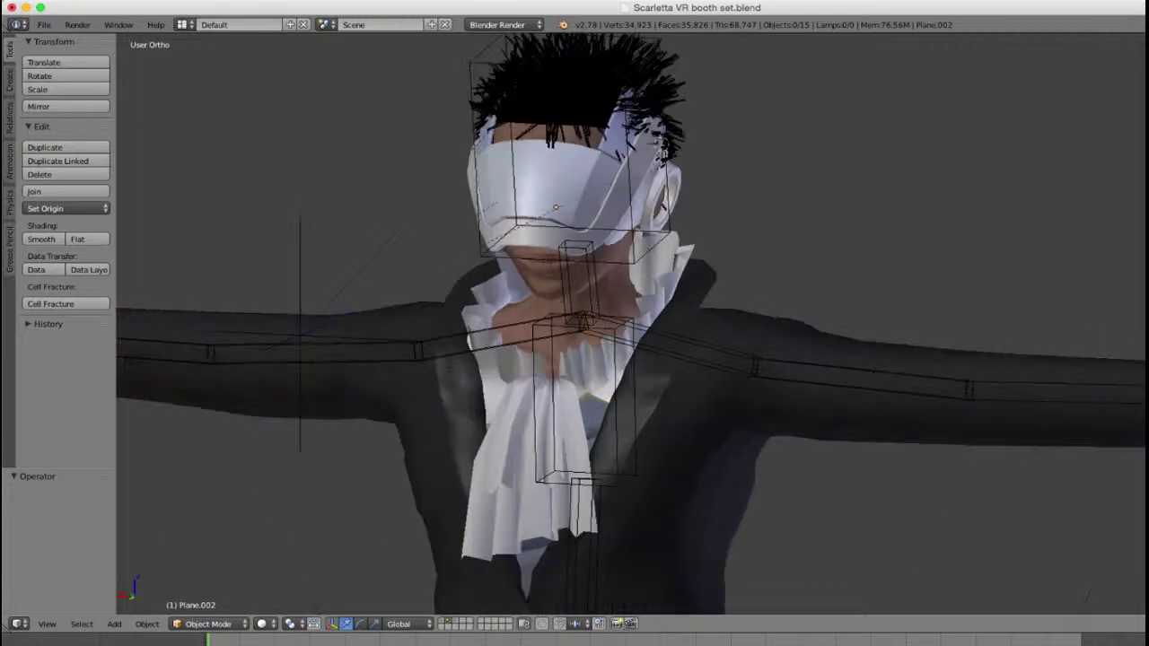
scroll(631, 323, down, 5)
scroll(631, 324, up, 1)
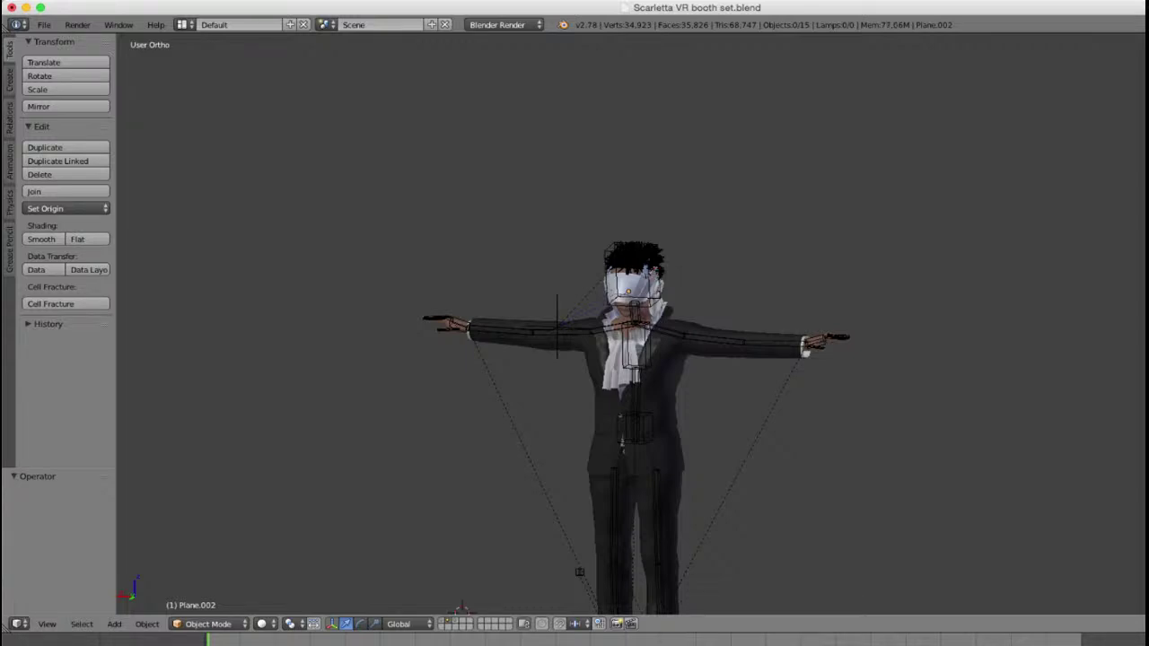
scroll(631, 359, down, 2)
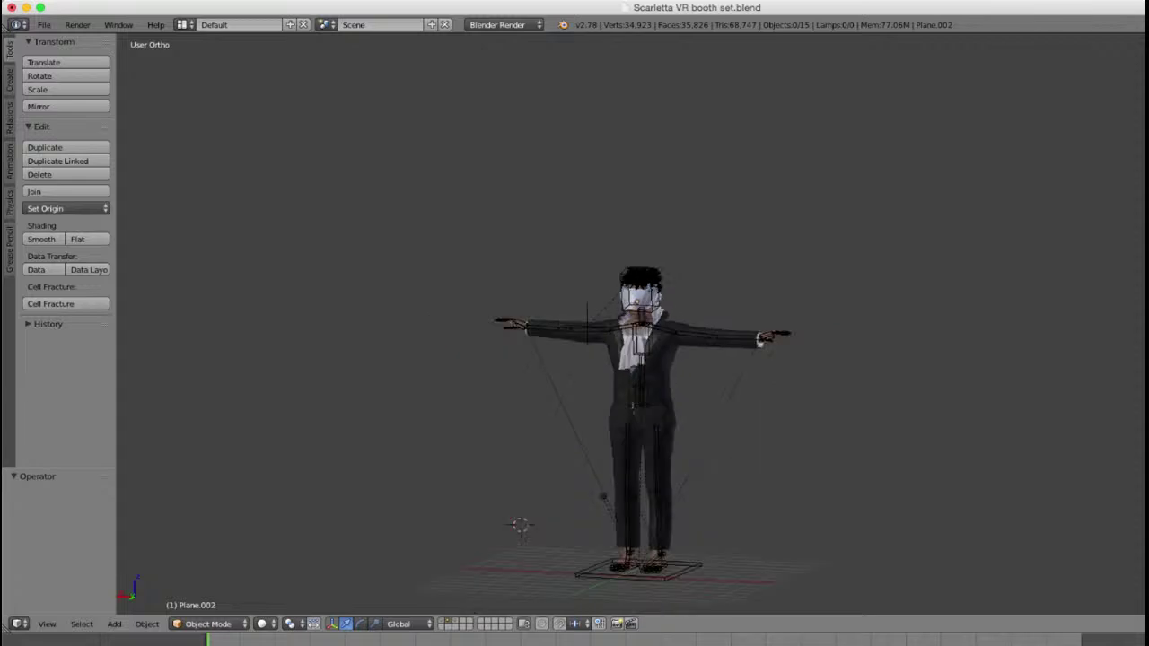
scroll(631, 359, up, 3)
Step: Display only the layer holding the ball chair, swivel chair and cylindrical machine, and view it in perspective
key(3)
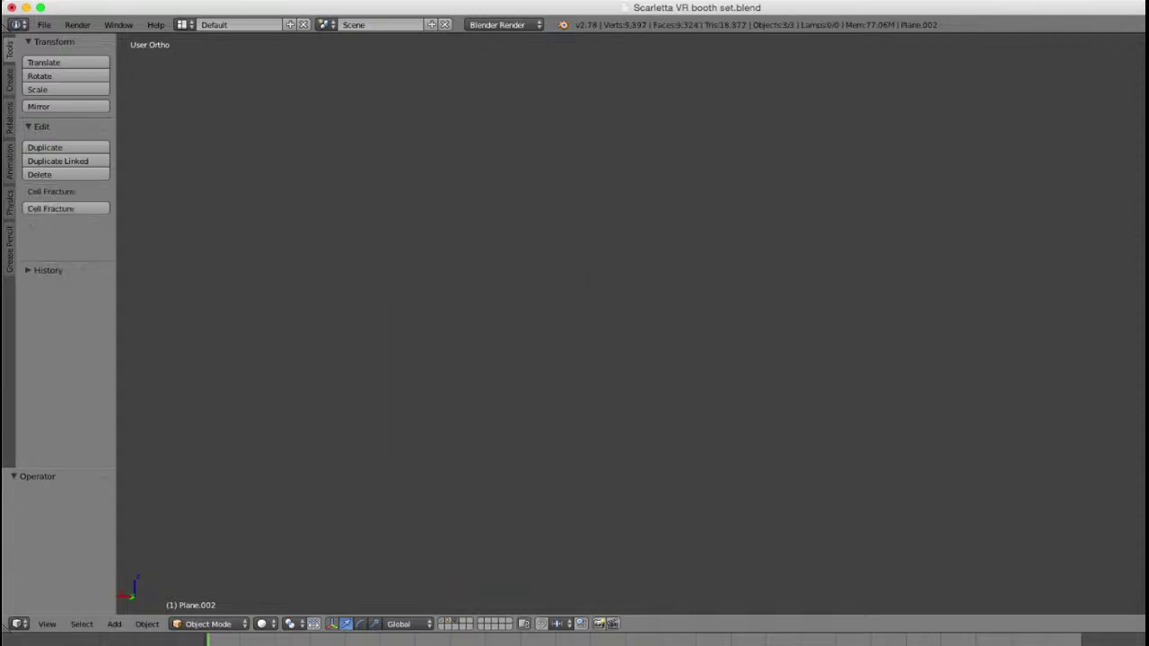
scroll(631, 359, down, 5)
middle_drag(631, 359, 698, 215)
scroll(631, 324, up, 5)
right_click(498, 268)
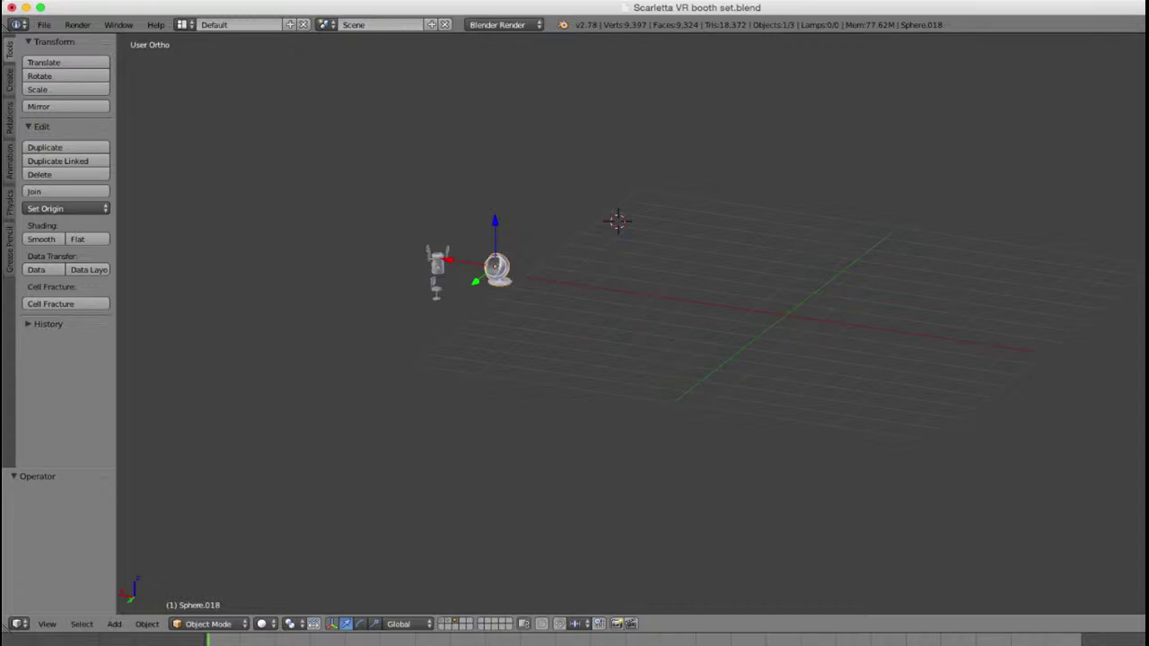
scroll(702, 286, up, 5)
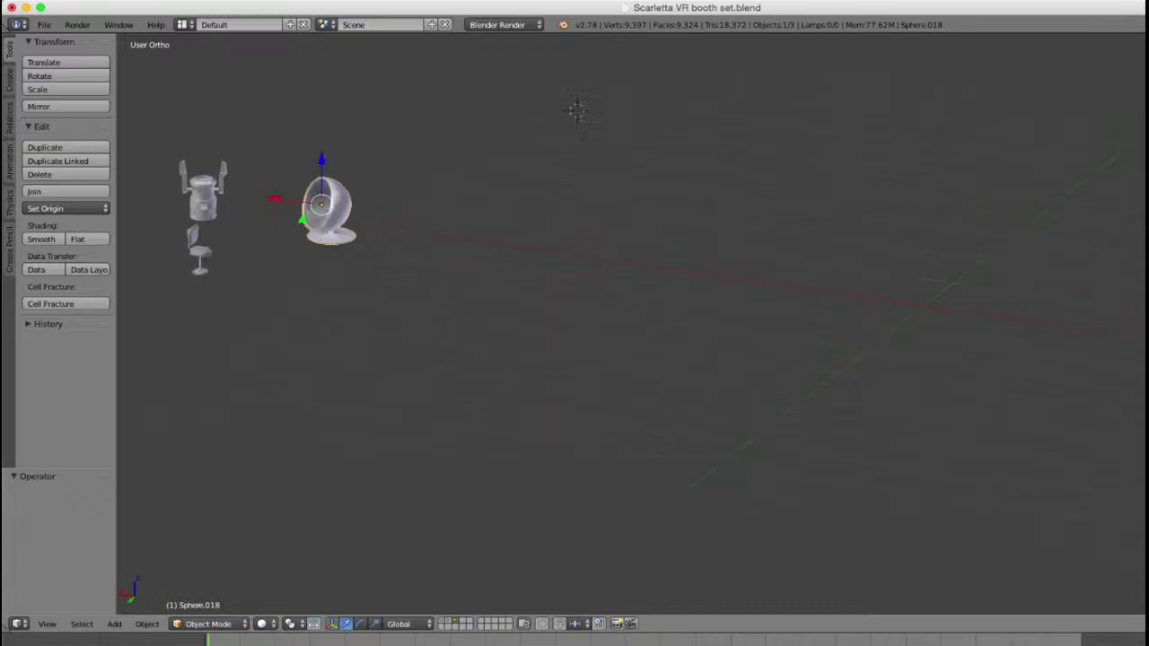
ctrl+scroll(630, 325, down, 11)
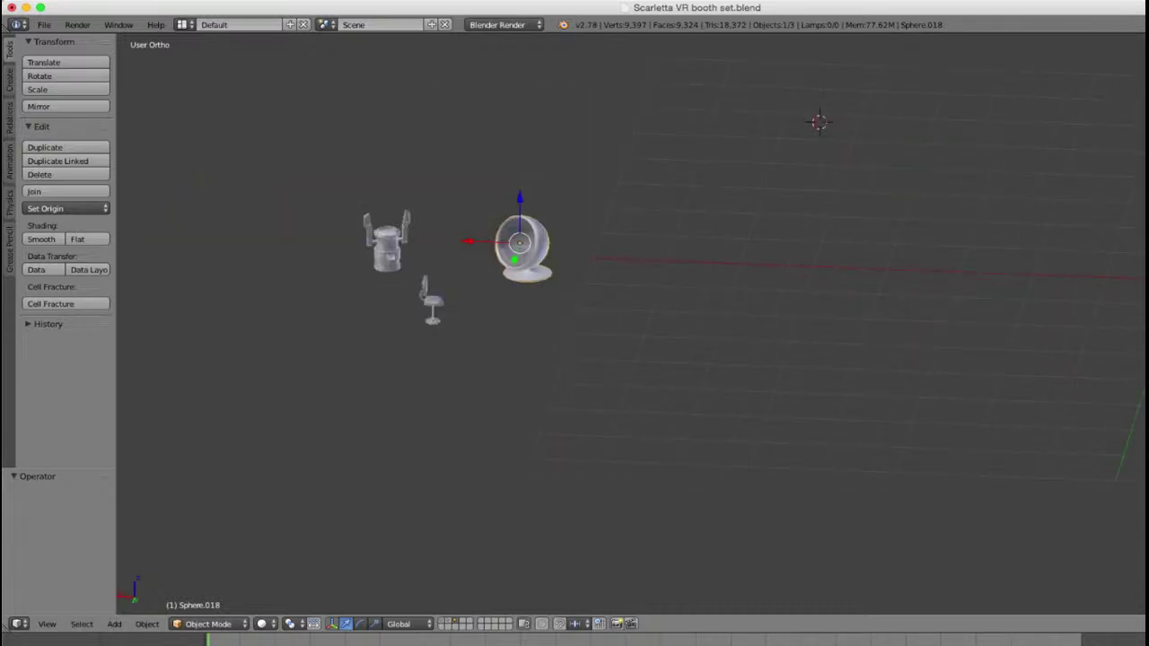
key(KP_5)
middle_drag(538, 332, 741, 315)
shift+middle_drag(575, 359, 749, 288)
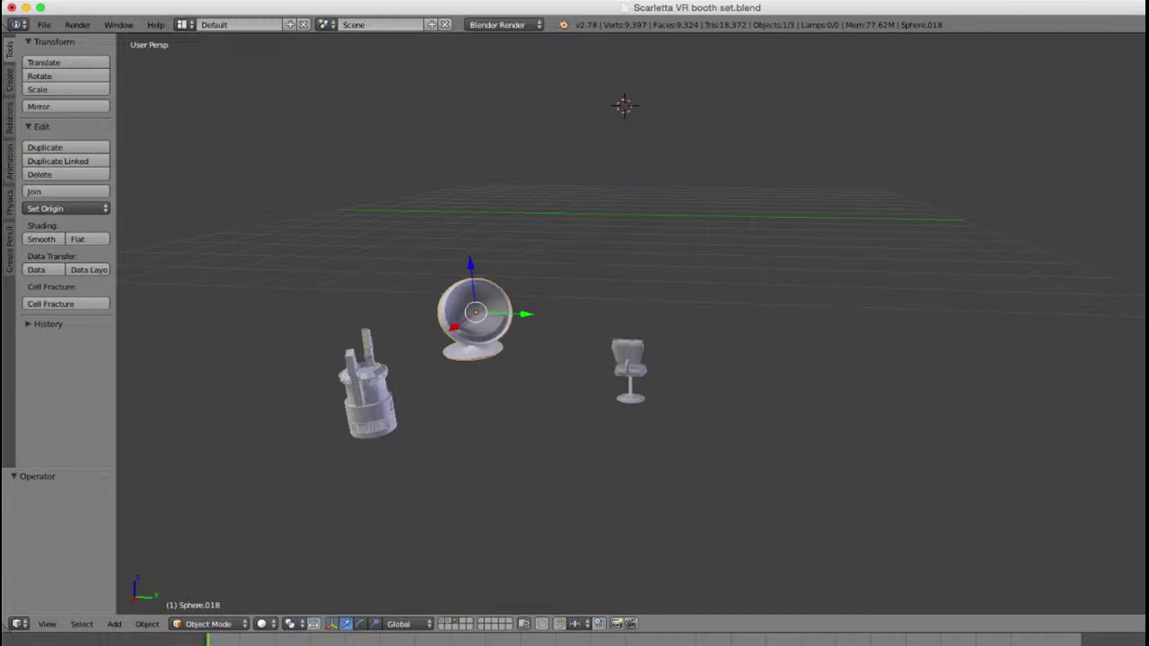
Step: Select the ball chair, the swivel chair and the cylindrical machine together
right_click(630, 368)
middle_drag(630, 368, 594, 363)
scroll(583, 366, up, 4)
scroll(595, 363, up, 3)
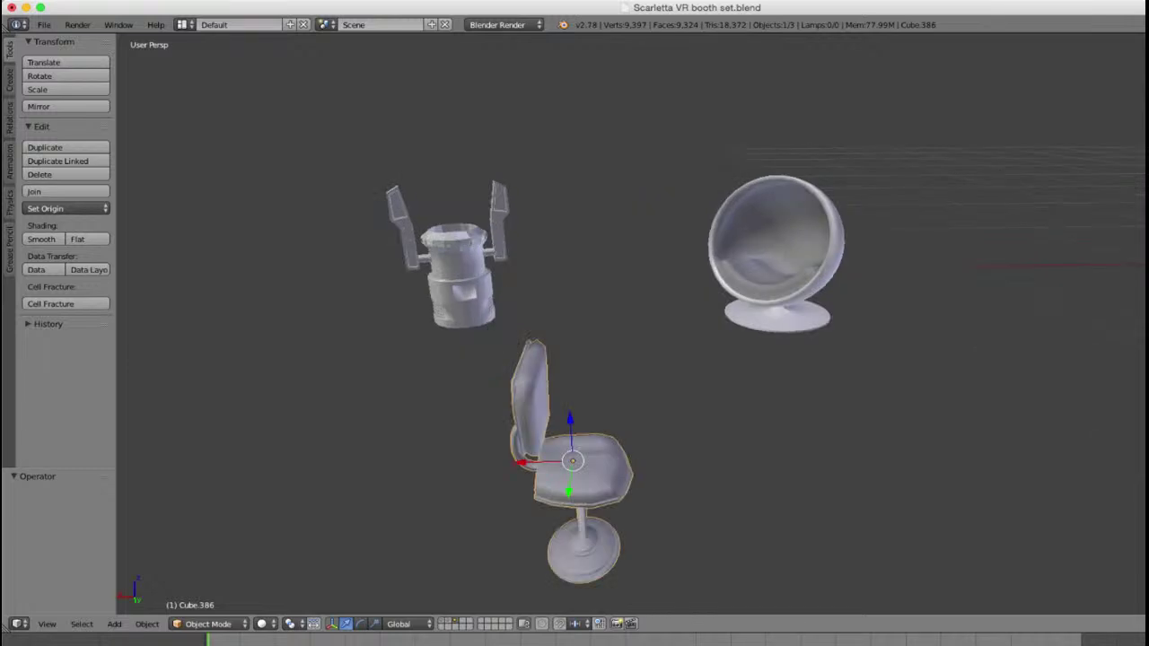
right_click(774, 244)
shift+right_click(575, 466)
shift+right_click(460, 283)
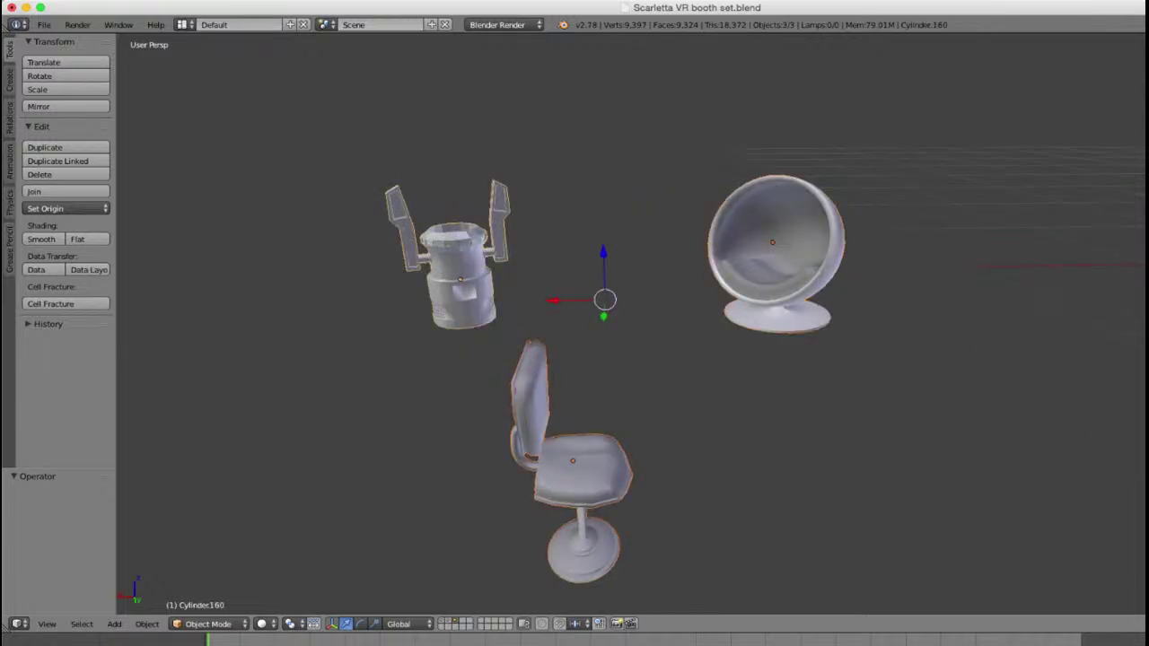
Step: Examine the shapes and spacing of the three selected props from several sides
scroll(1063, 130, down, 5)
scroll(657, 323, up, 1)
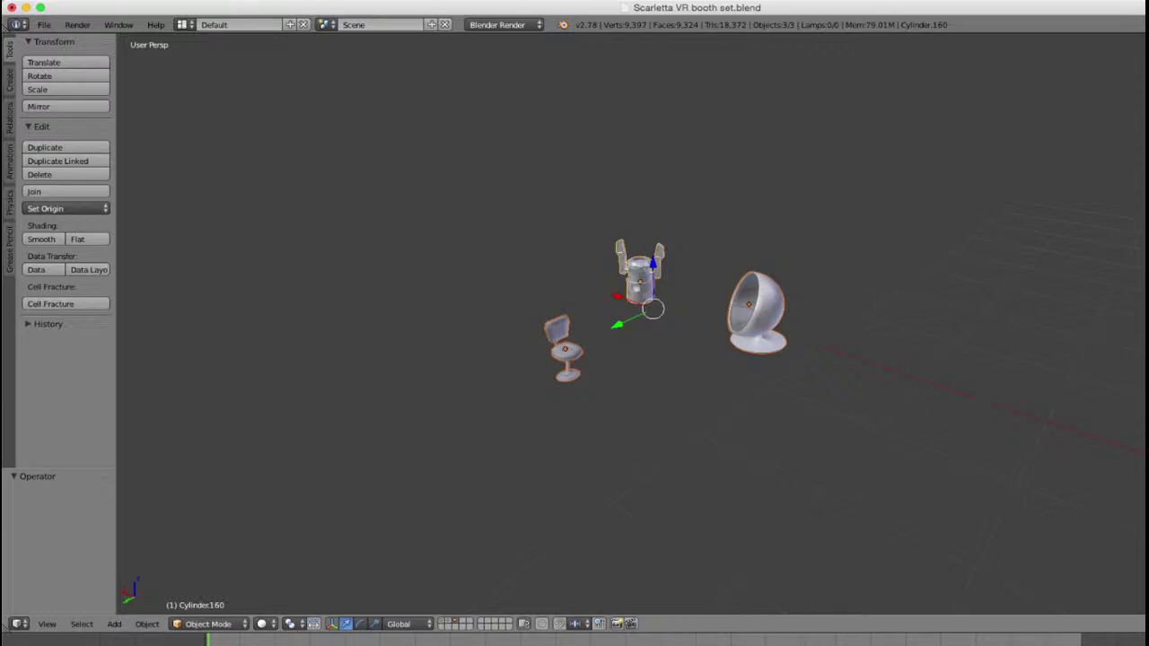
middle_drag(657, 323, 745, 281)
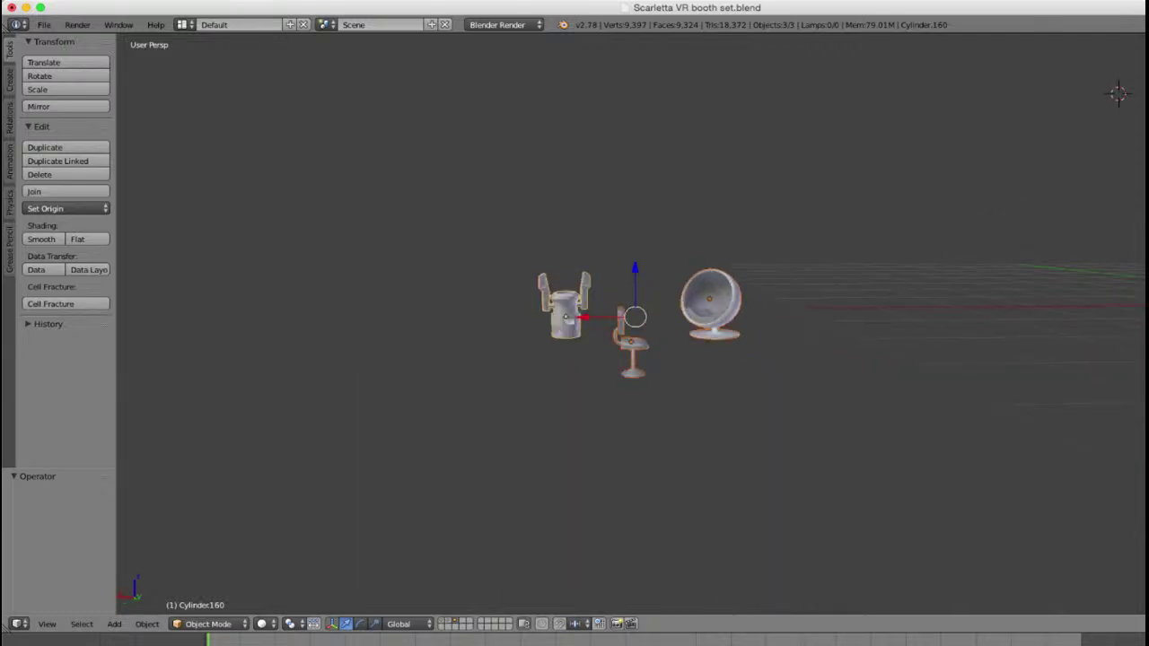
scroll(631, 323, up, 4)
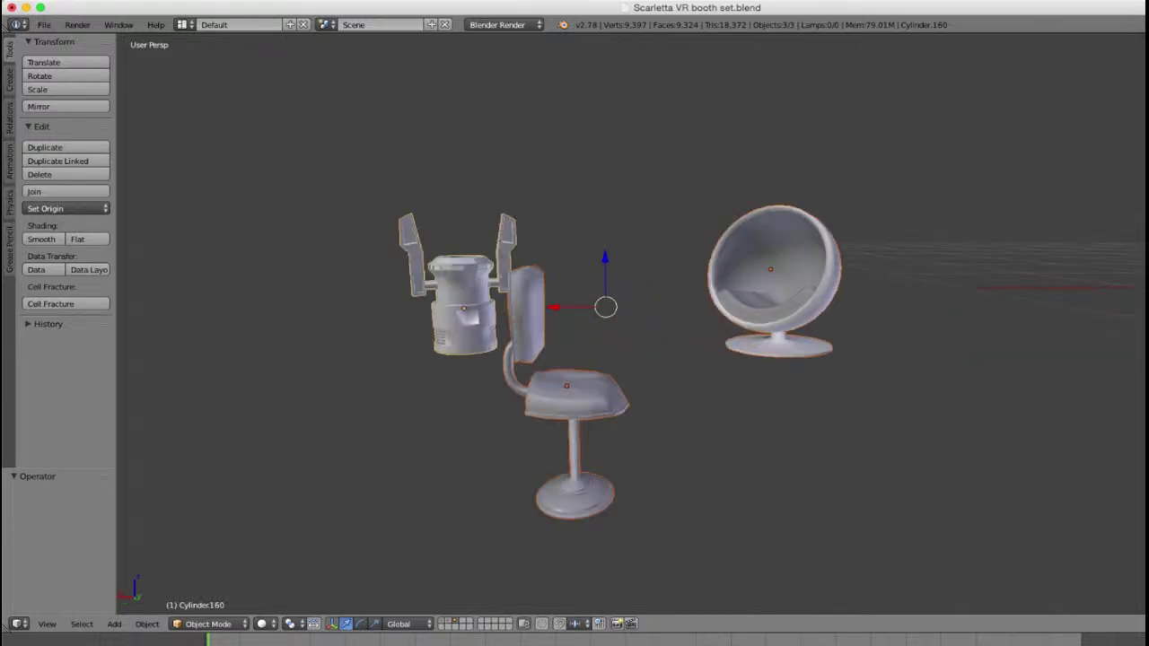
scroll(574, 99, down, 2)
middle_drag(575, 99, 389, 69)
scroll(389, 69, up, 4)
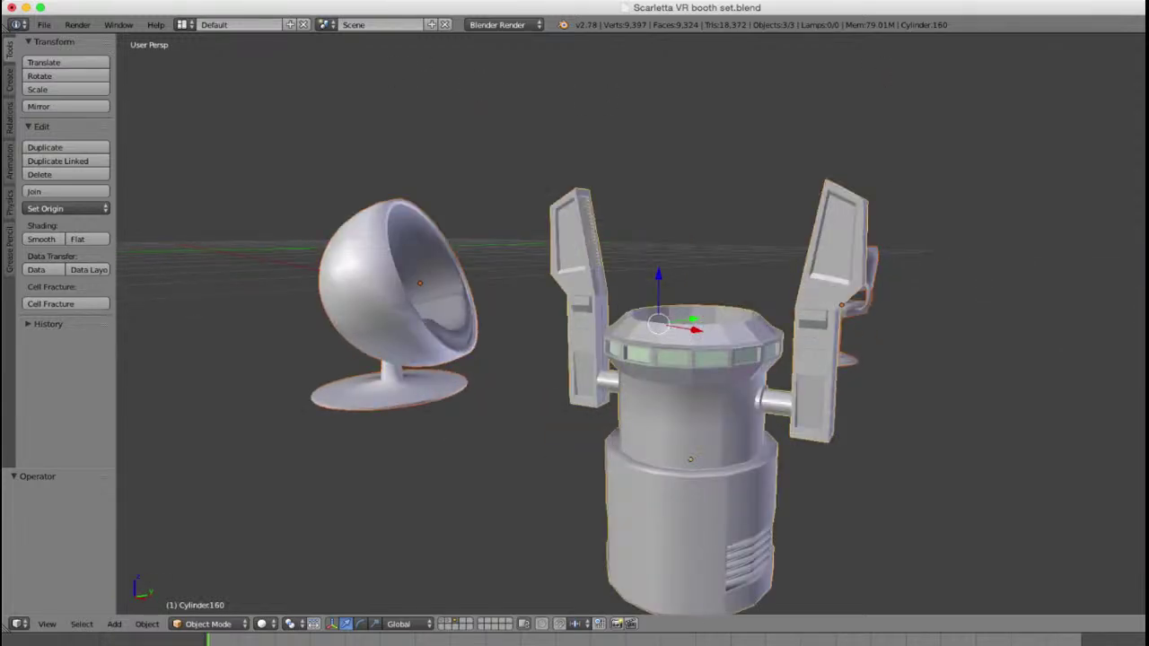
scroll(440, 120, down, 4)
middle_drag(441, 120, 786, 90)
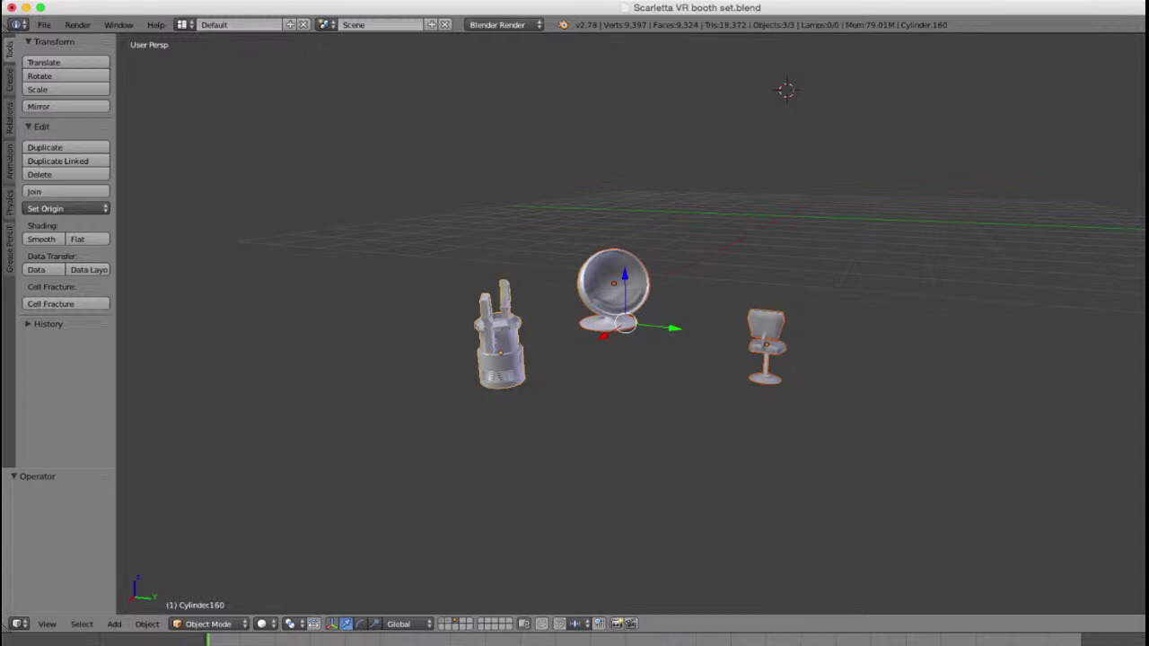
scroll(785, 89, down, 2)
middle_drag(785, 90, 1111, 144)
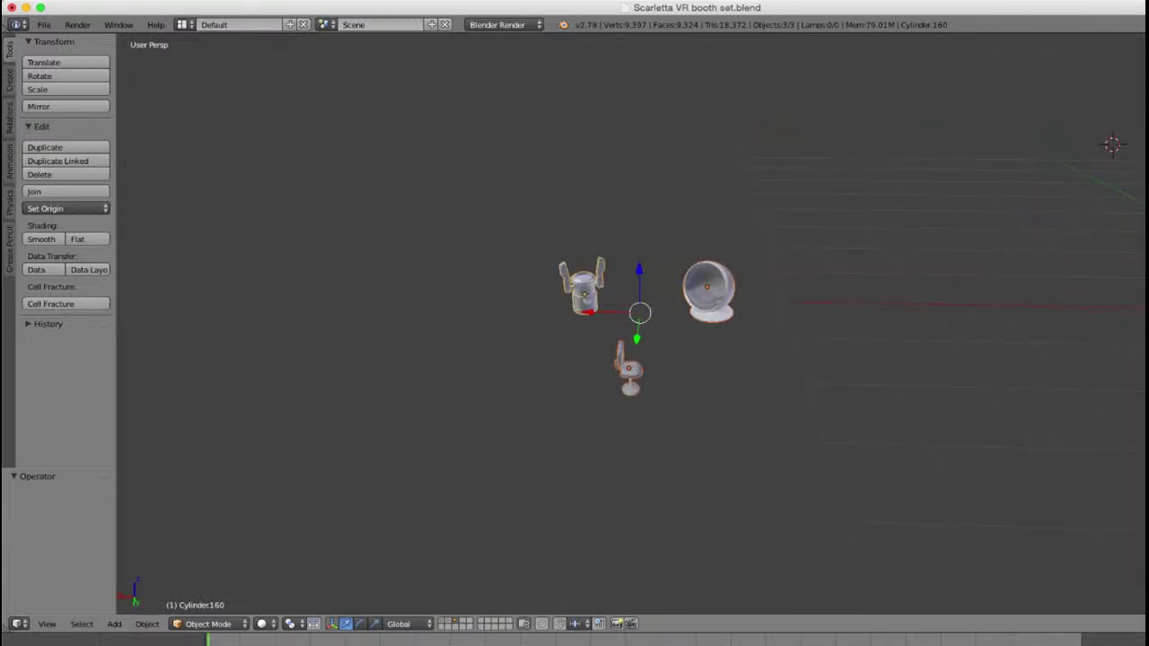
Step: Move the three selected props -3.486 along the X axis
drag(588, 313, 842, 316)
scroll(842, 316, down, 4)
shift+middle_drag(842, 316, 686, 300)
scroll(686, 300, up, 3)
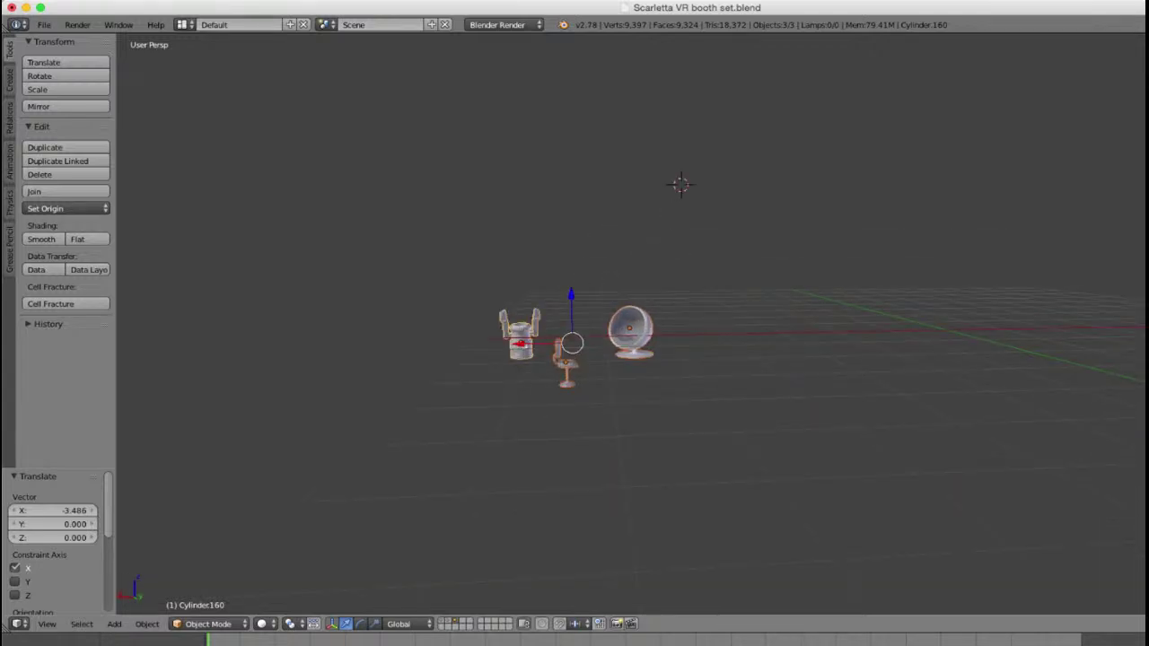
Step: Show the character's layer alongside the props and compare their sizes
key(shift+2)
scroll(686, 299, down, 6)
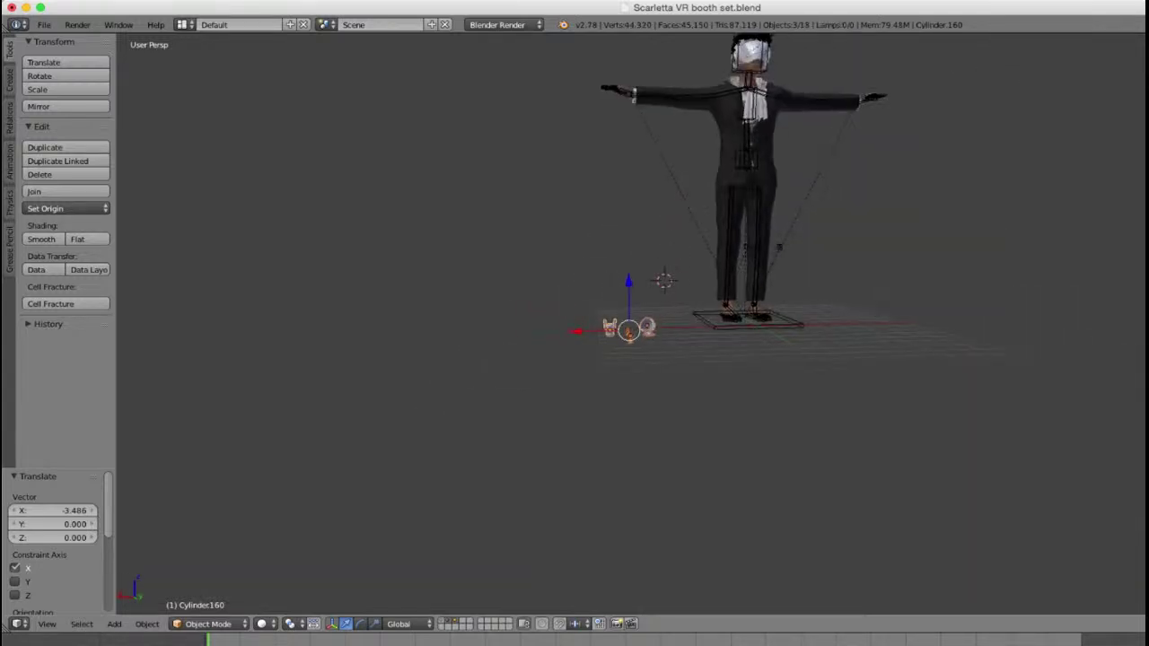
scroll(686, 300, up, 1)
scroll(686, 300, up, 4)
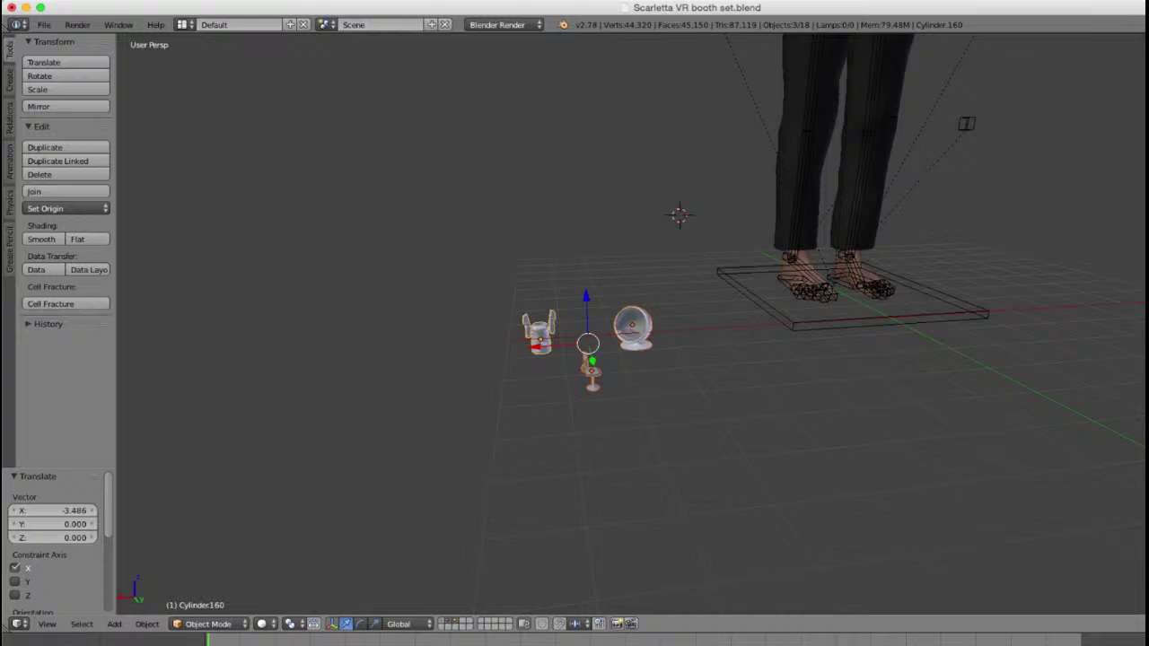
Step: Show the layer containing the floor and circular counter set together with the three props
key(shift+2)
key(shift+1)
scroll(630, 325, down, 4)
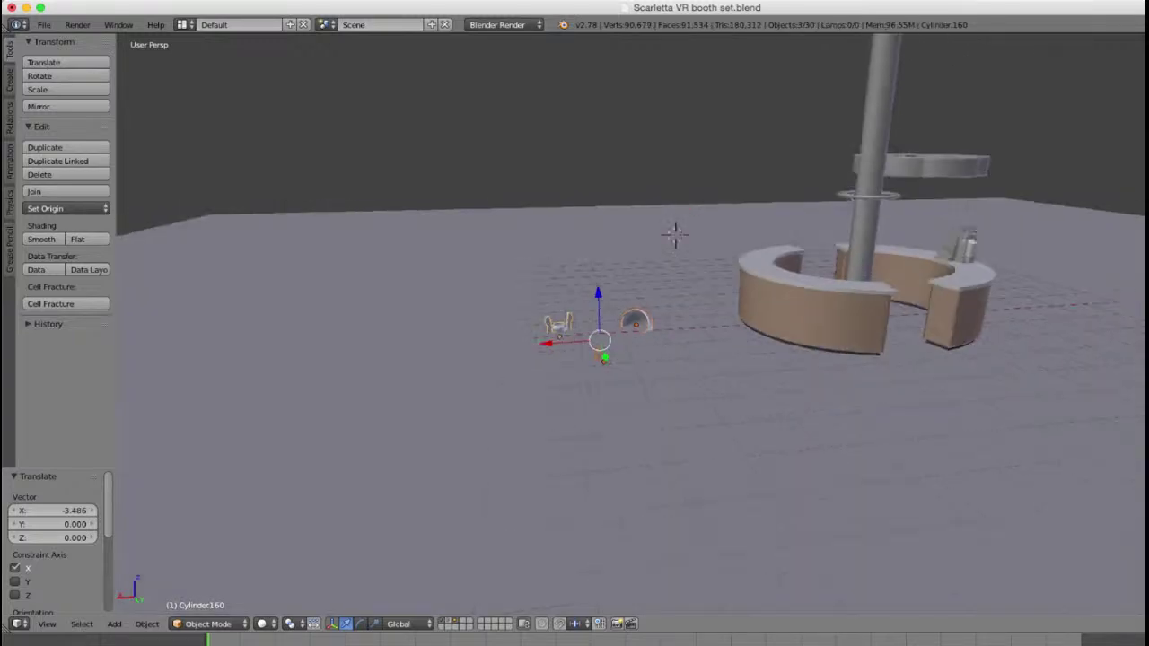
middle_drag(630, 325, 790, 310)
scroll(669, 269, up, 3)
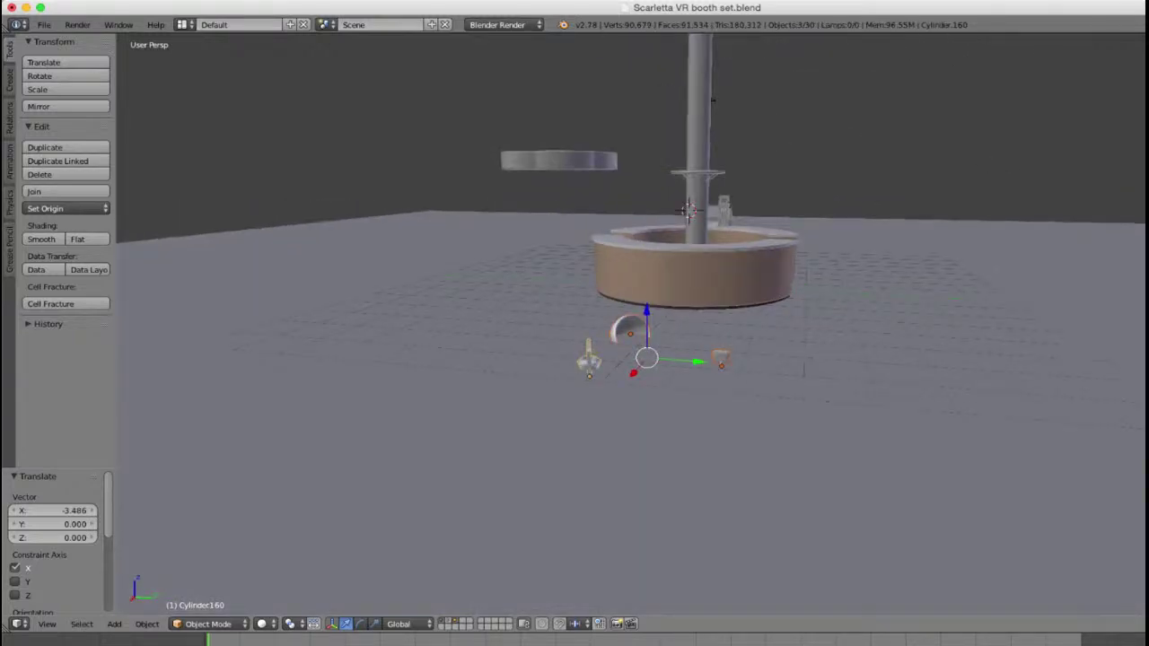
Step: Raise the three props 0.740 along the Z axis and scale them up by a factor of 2.444
key(g)
key(z)
key(Return)
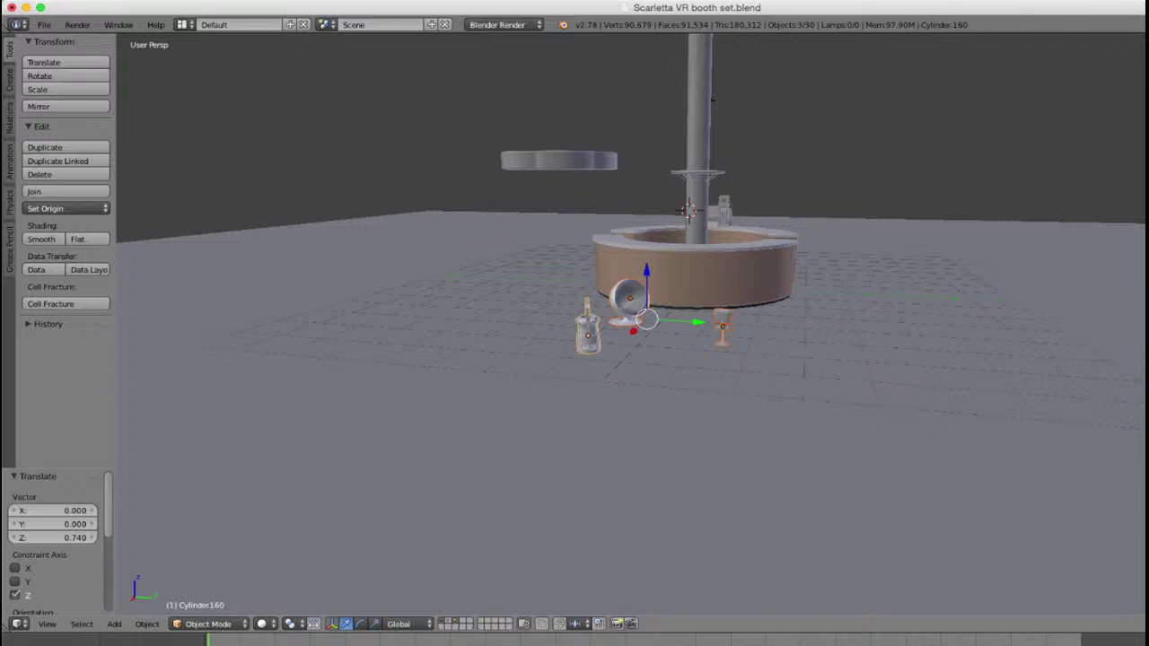
key(s)
click(898, 410)
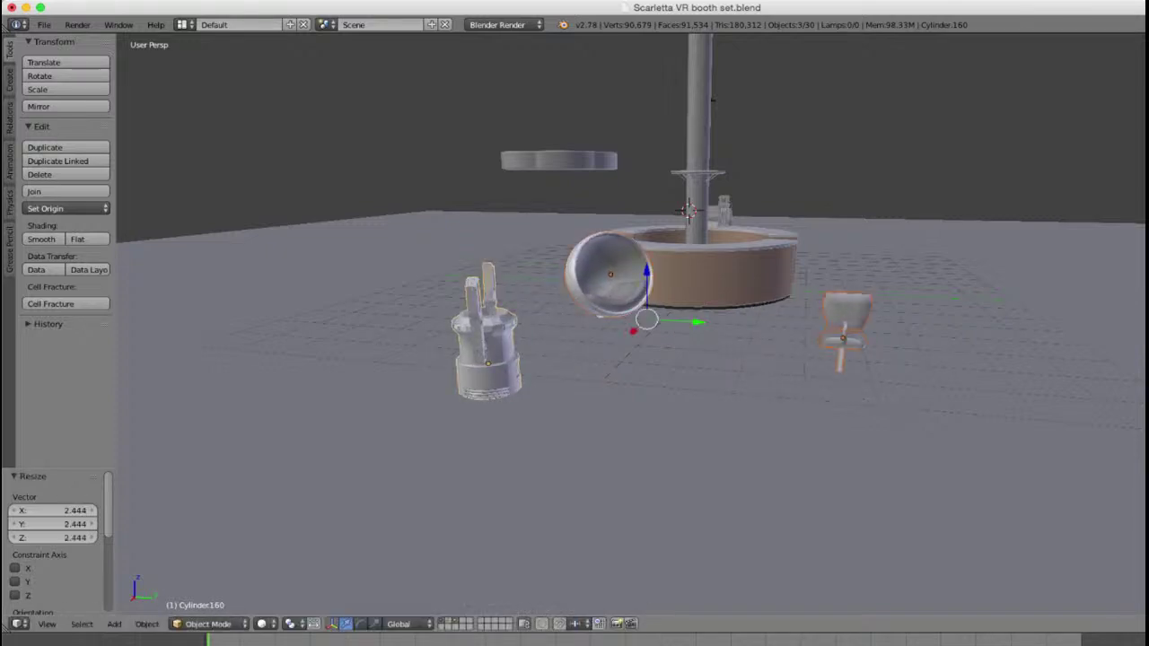
Step: Raise the three props another 0.229 along Z and enlarge them by a factor of 1.473
scroll(640, 297, up, 3)
drag(641, 269, 641, 246)
scroll(641, 246, down, 3)
middle_drag(640, 246, 654, 310)
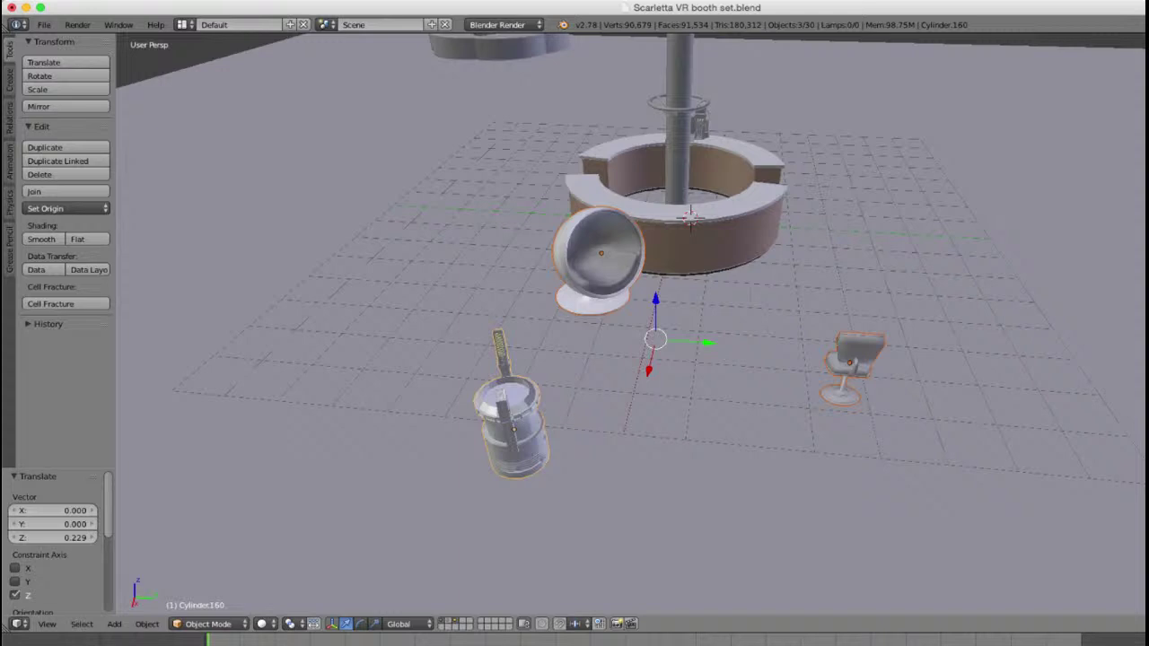
key(s)
click(821, 349)
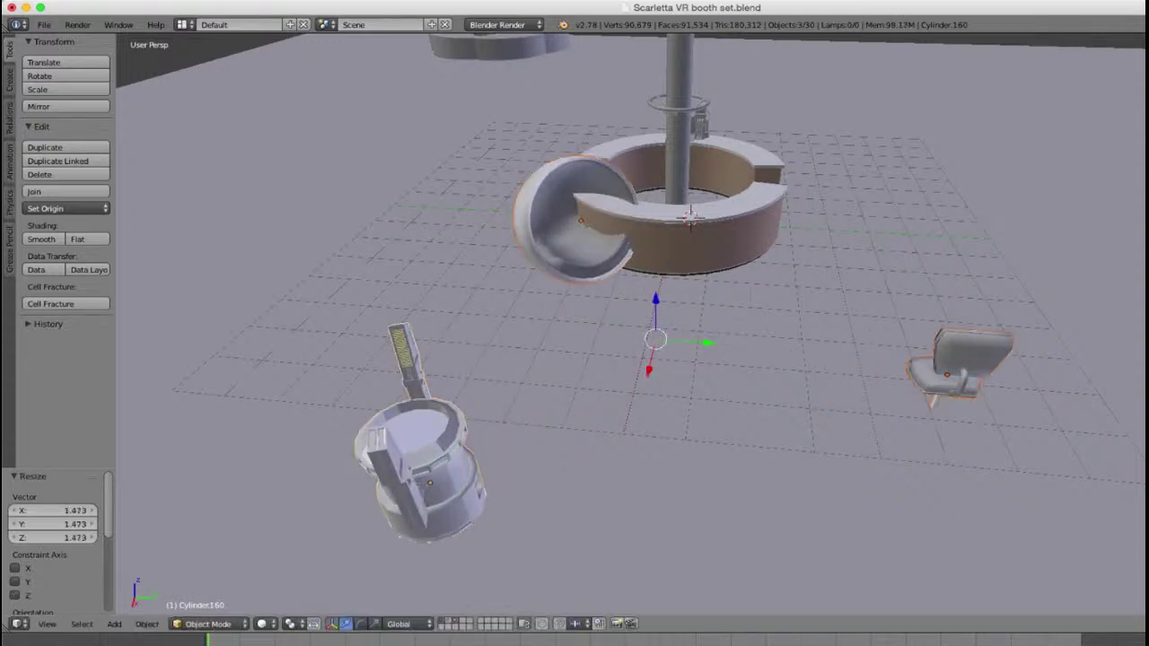
Step: Move the three props -1.844 along Y and raise them 0.423 along Z onto the floor
middle_drag(820, 349, 812, 280)
drag(709, 298, 575, 298)
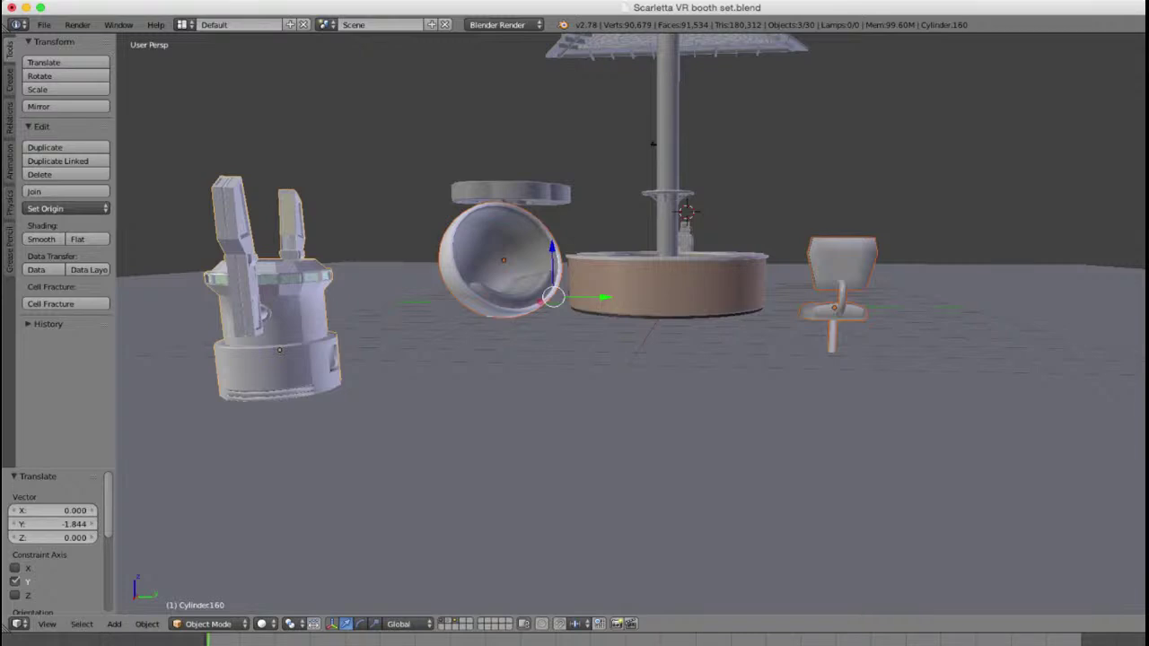
mouse_move(552, 249)
mouse_down()
mouse_move(552, 216)
mouse_move(552, 226)
mouse_up()
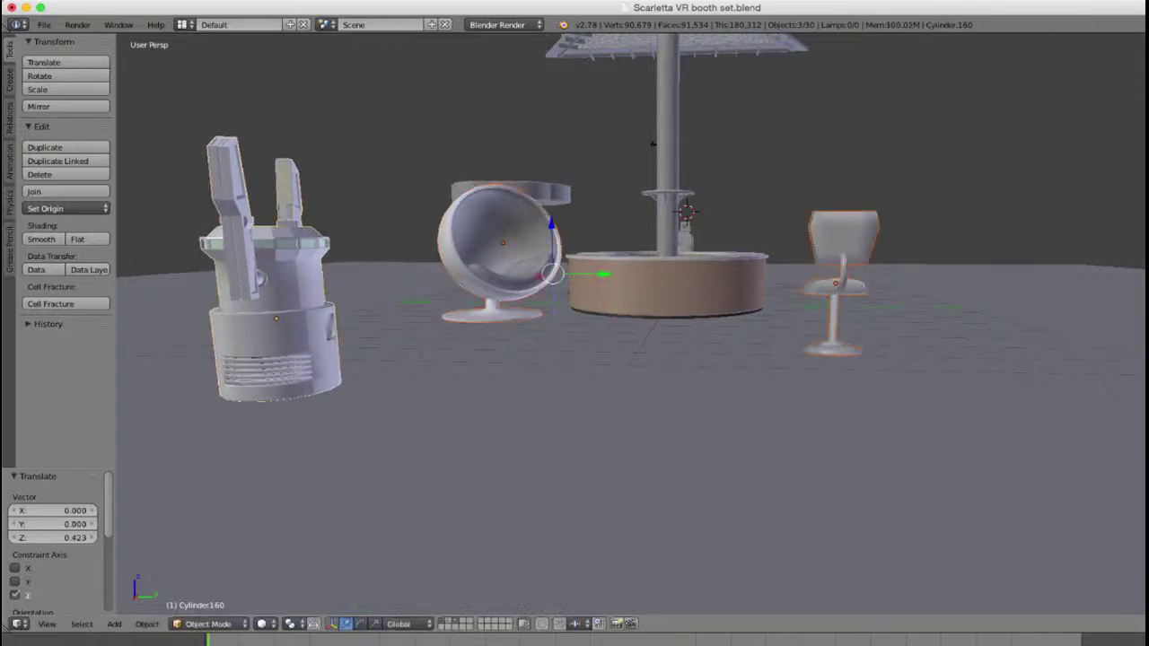
Step: Examine the layout of the enlarged props around the circular counter from above
middle_drag(552, 226, 571, 241)
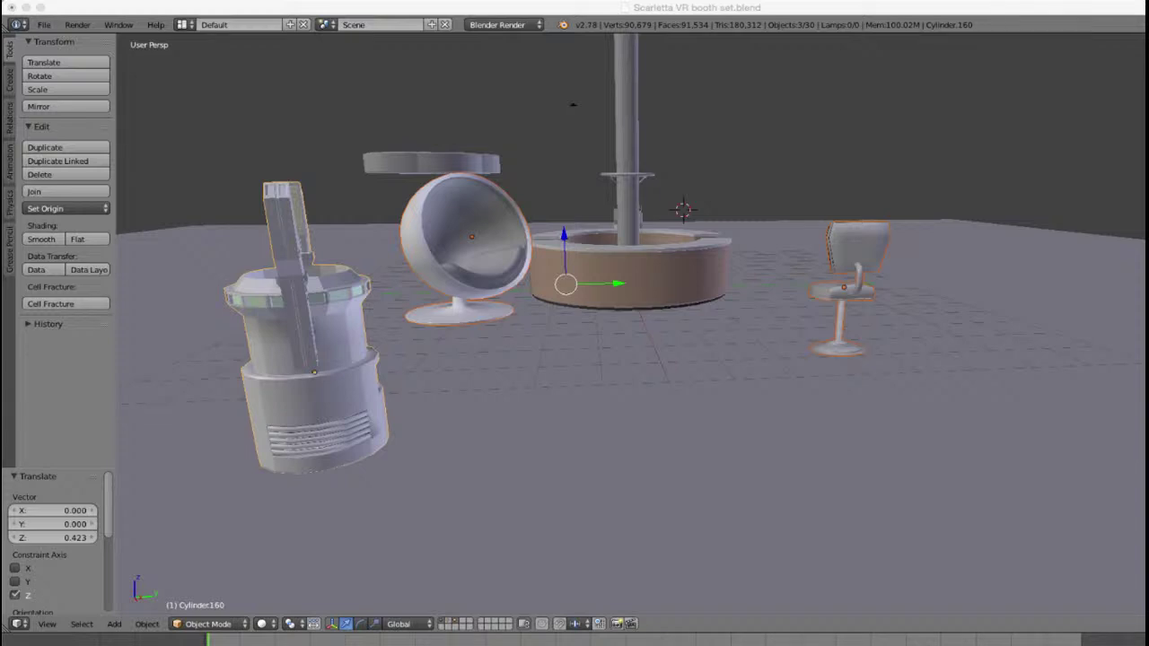
scroll(574, 323, down, 5)
middle_drag(574, 323, 629, 381)
scroll(628, 381, up, 3)
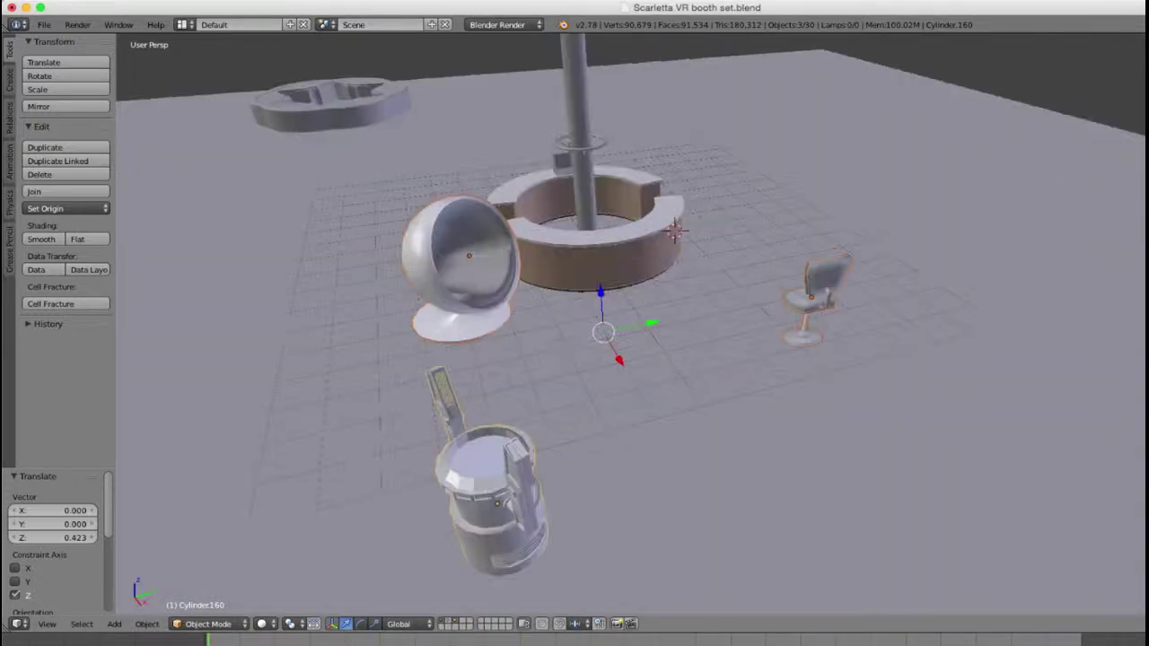
scroll(628, 324, down, 4)
scroll(628, 323, up, 2)
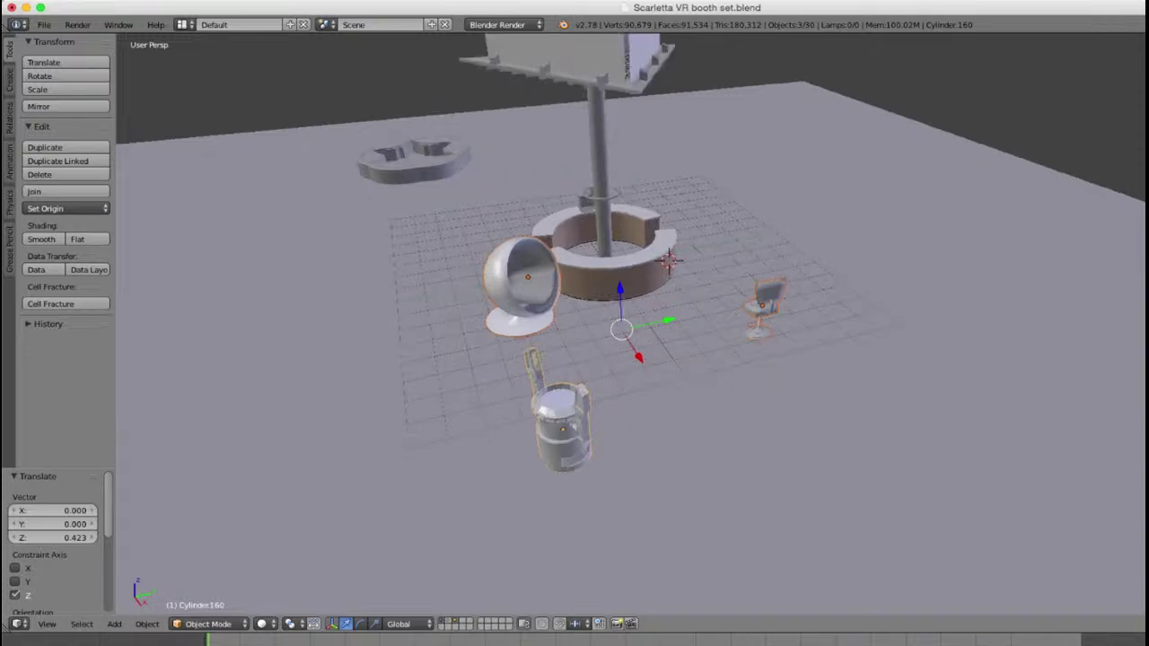
Step: Select the swivel chair and inspect its backrest, seat and base up close from several sides
right_click(762, 306)
scroll(762, 306, up, 4)
middle_drag(762, 306, 529, 359)
scroll(466, 269, up, 3)
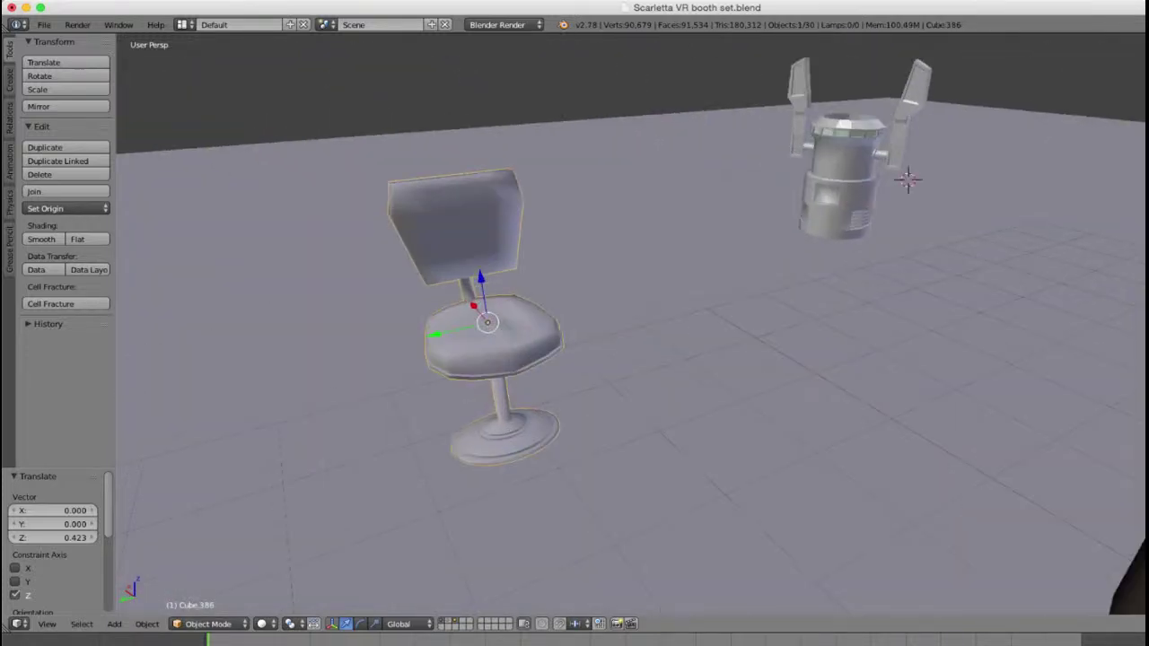
scroll(529, 359, up, 3)
middle_drag(449, 323, 650, 352)
middle_drag(710, 397, 574, 386)
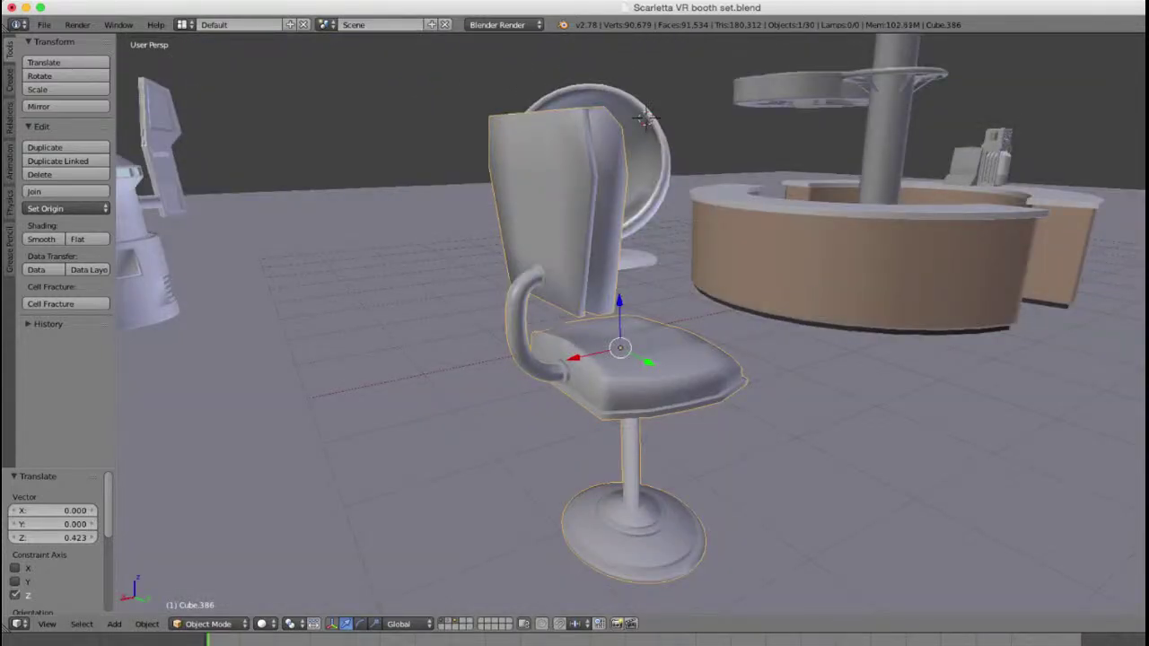
middle_drag(645, 117, 808, 155)
scroll(1016, 183, up, 3)
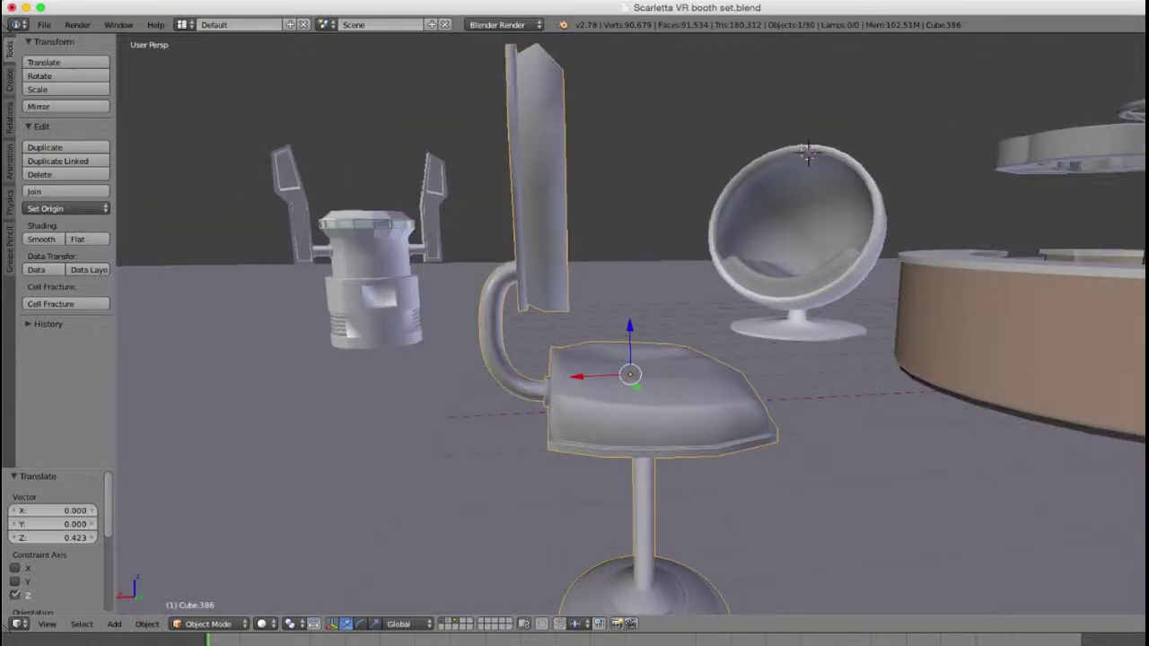
Step: Try clearing the swivel chair's scale, check its proportions in wireframe, and undo the scale change
key(alt+s)
scroll(631, 324, down, 6)
key(z)
middle_drag(631, 324, 556, 347)
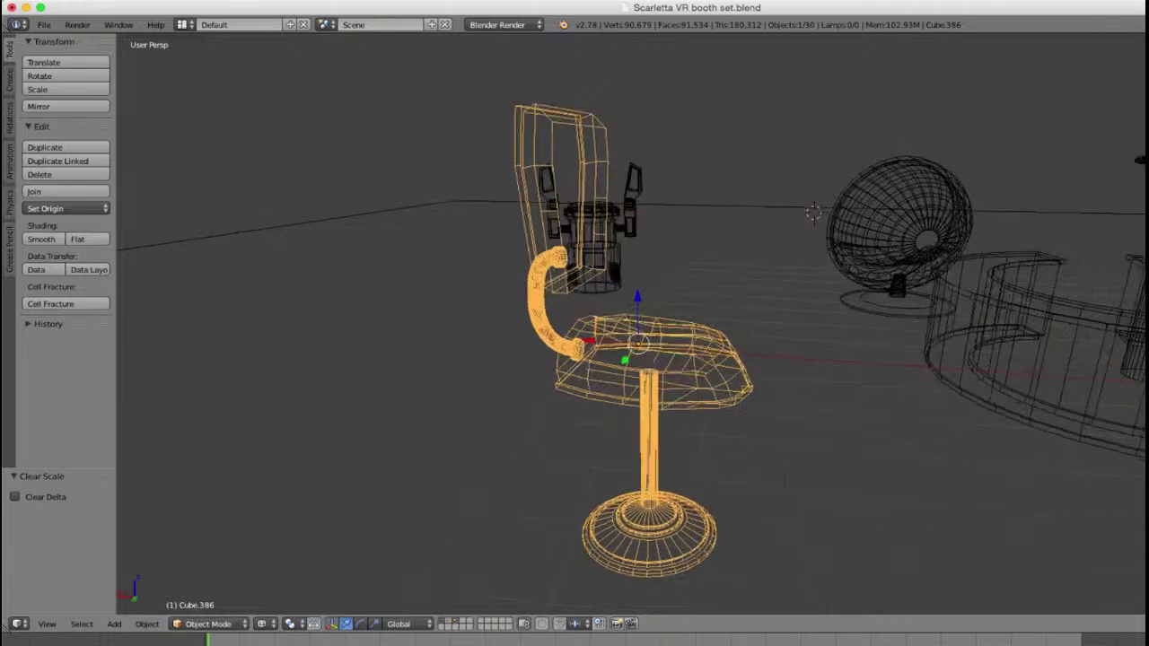
middle_drag(812, 211, 822, 208)
key(z)
key(ctrl+z)
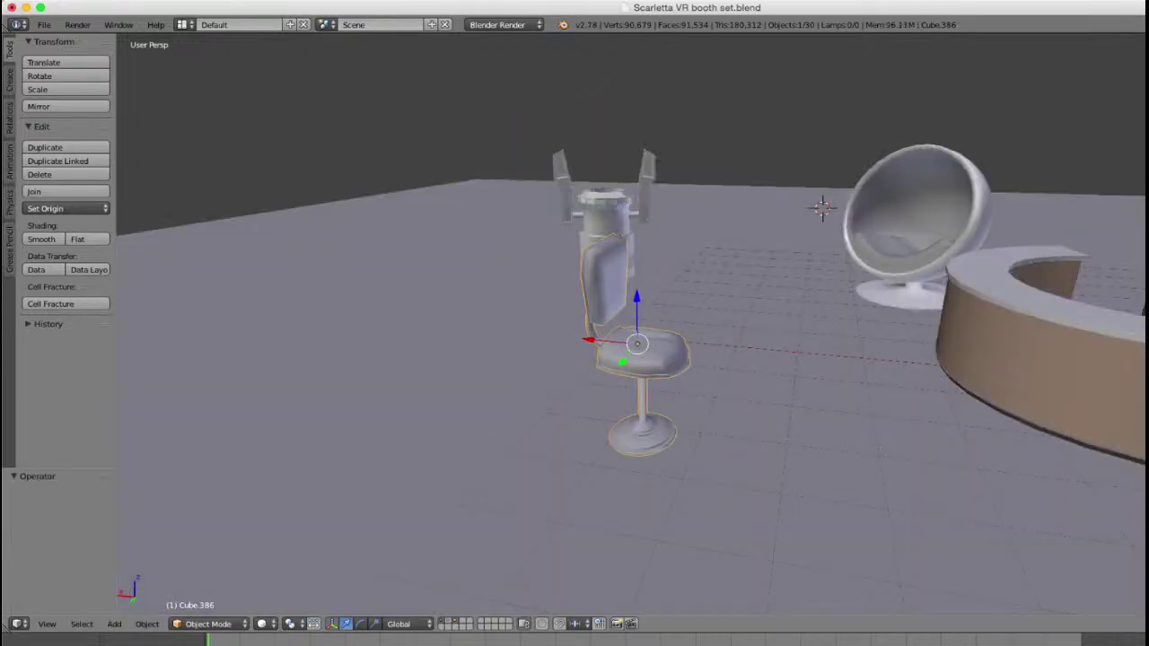
Step: Enter Edit Mode on the swivel chair and select all geometry linked to the seat
scroll(822, 208, up, 2)
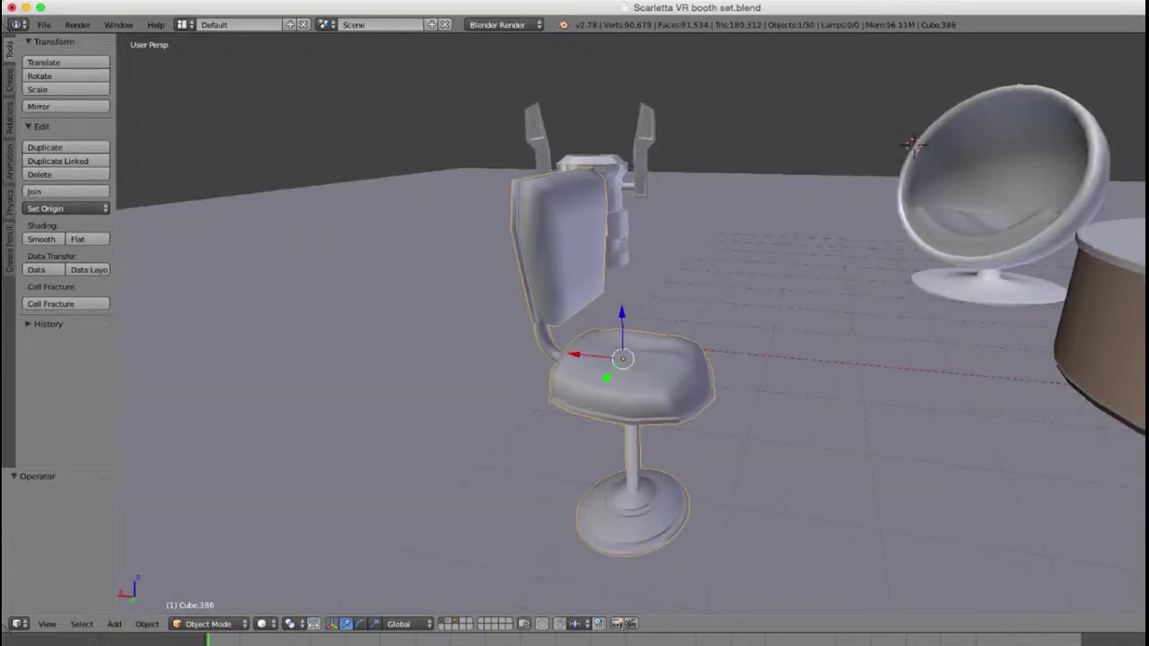
scroll(629, 323, up, 4)
scroll(628, 323, down, 5)
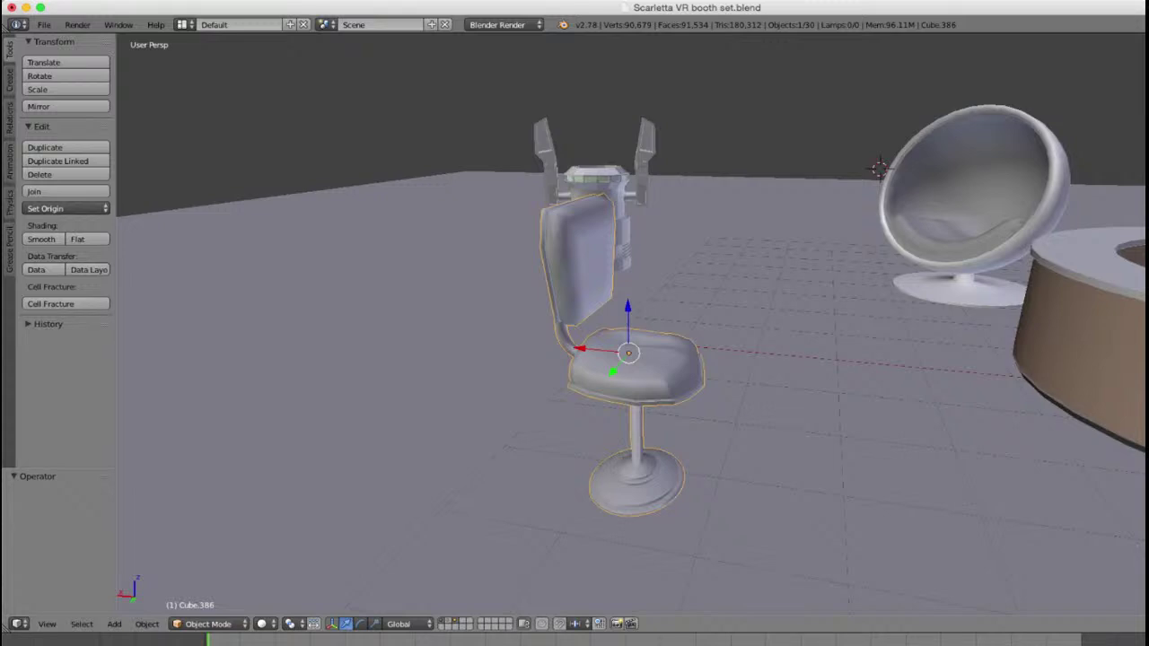
scroll(628, 323, up, 4)
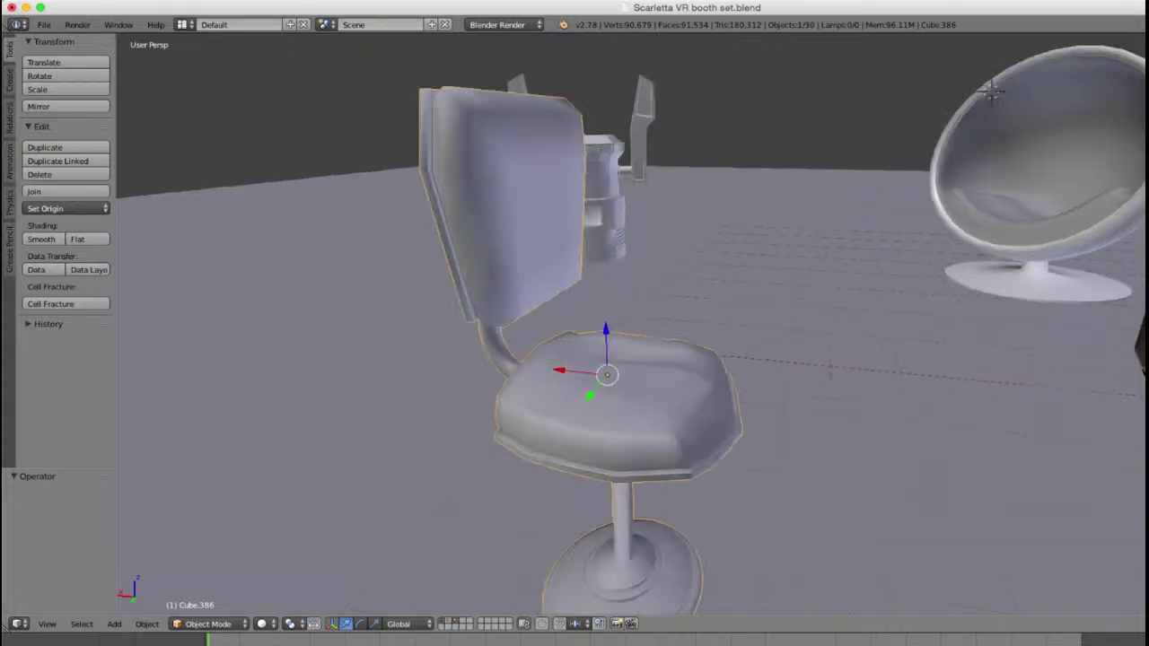
key(Tab)
key(Tab)
middle_drag(628, 323, 732, 327)
scroll(628, 323, up, 3)
key(Tab)
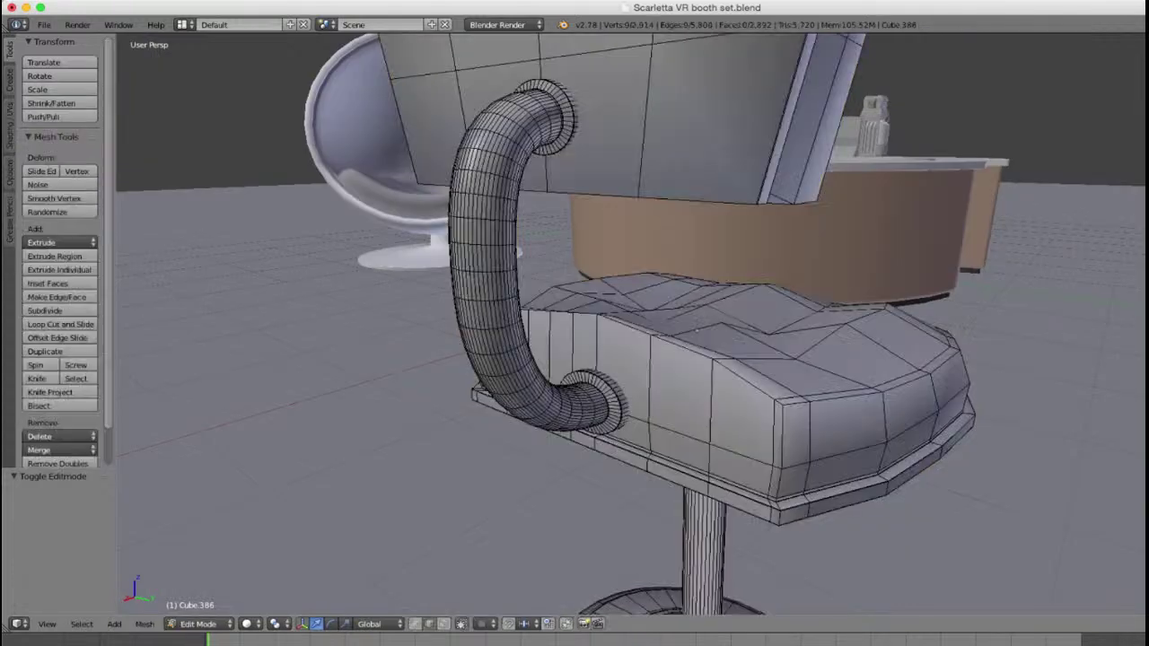
scroll(631, 324, up, 1)
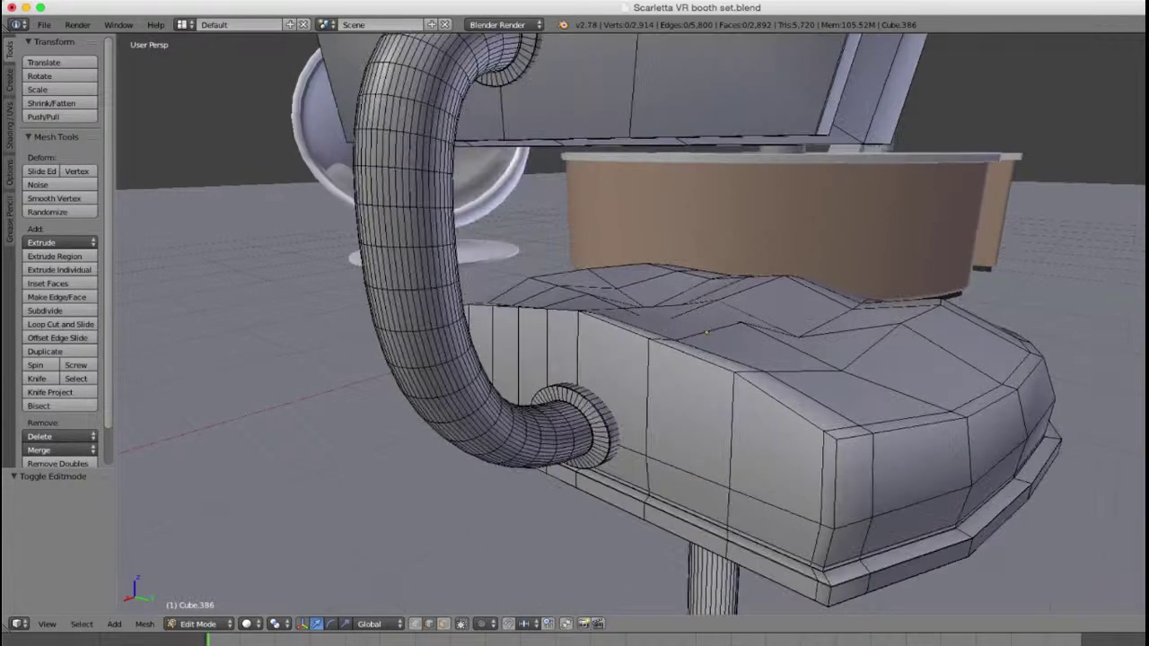
right_click(778, 401)
key(ctrl+l)
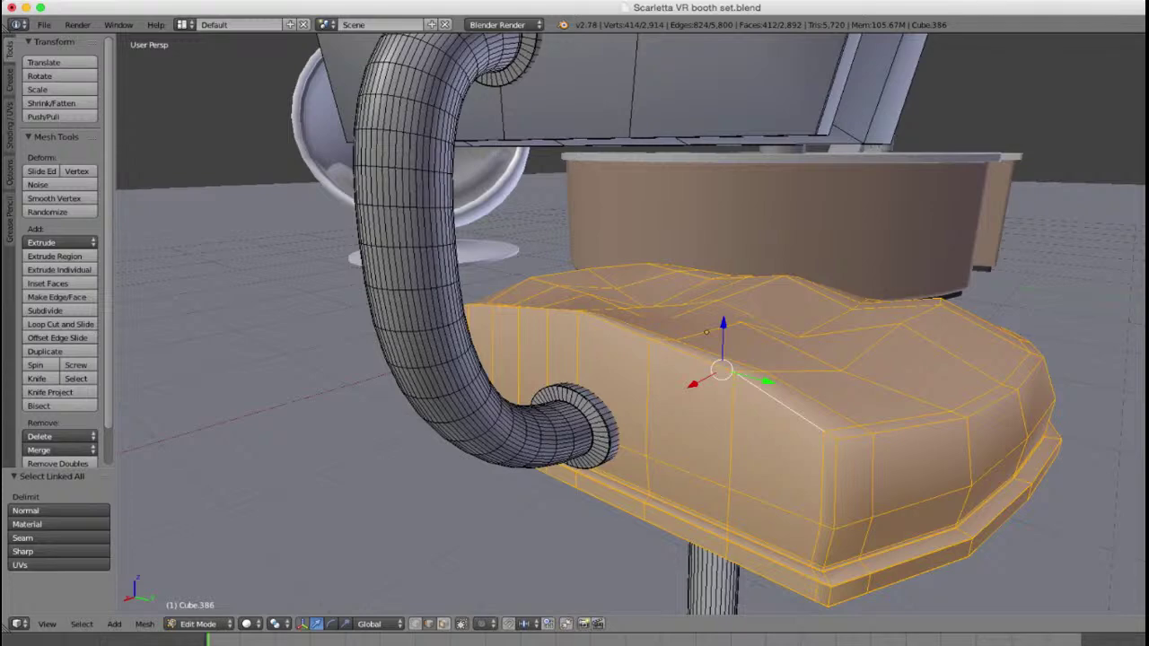
Step: Remove the face loop on the upper ledge of the seat's rim from the selection
middle_drag(631, 359, 430, 327)
scroll(631, 324, up, 3)
scroll(631, 324, up, 3)
shift+middle_drag(631, 324, 538, 319)
middle_drag(294, 612, 577, 179)
middle_drag(628, 296, 546, 342)
alt+shift+right_click(893, 312)
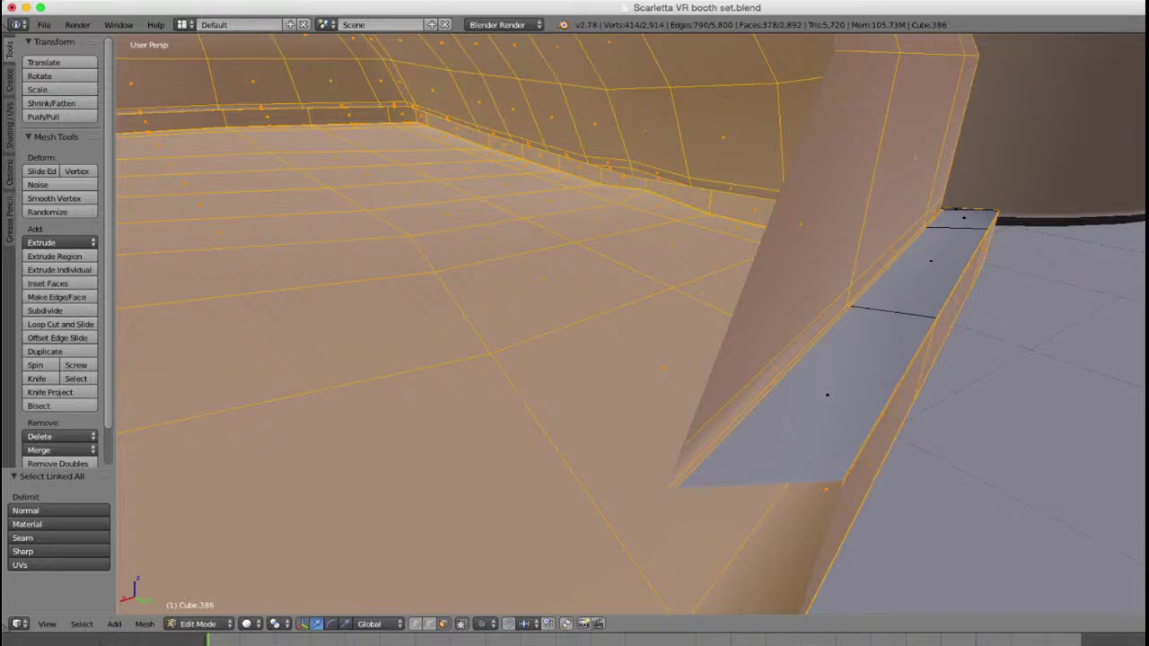
alt+shift+right_click(585, 318)
key(ctrl+z)
Step: Deselect the next face loop between the seat cushion and the ledge of the rim
middle_drag(589, 315, 480, 368)
ctrl+middle_drag(480, 368, 480, 503)
scroll(631, 324, up, 8)
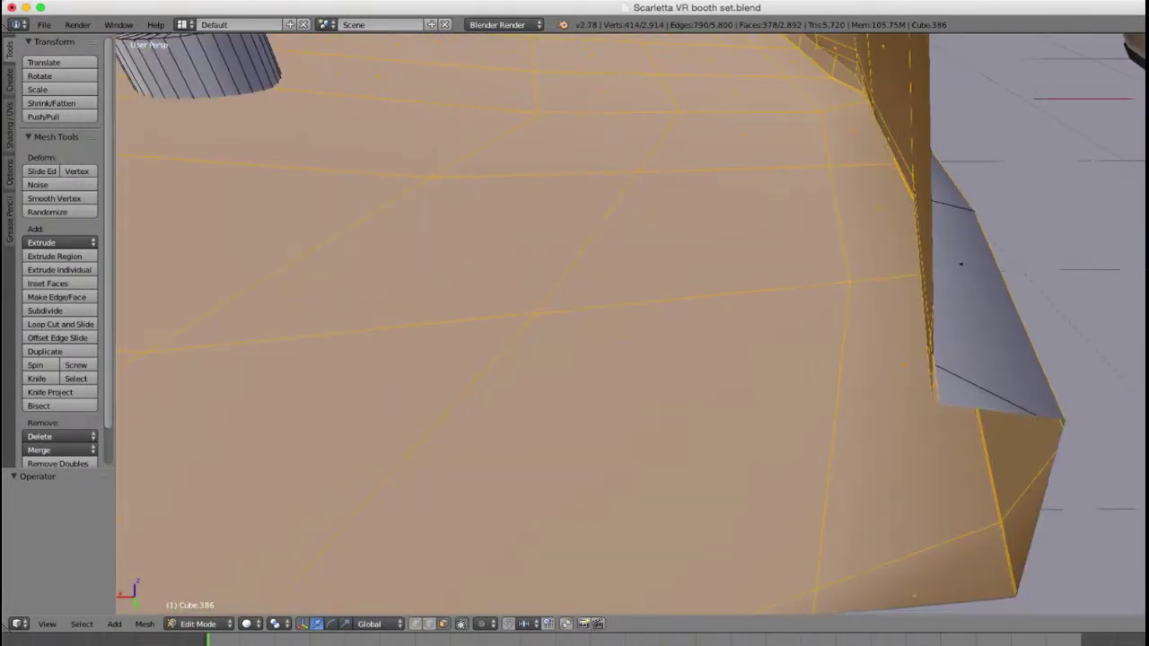
middle_drag(631, 325, 576, 325)
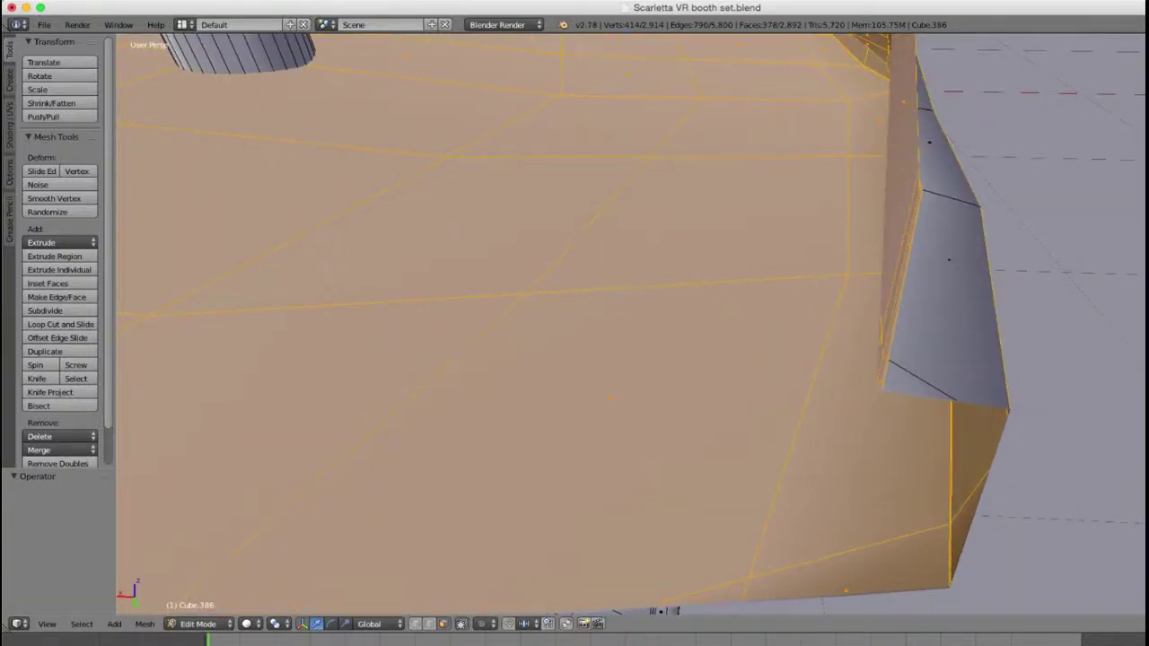
alt+shift+right_click(900, 287)
scroll(900, 288, down, 8)
middle_drag(900, 287, 879, 229)
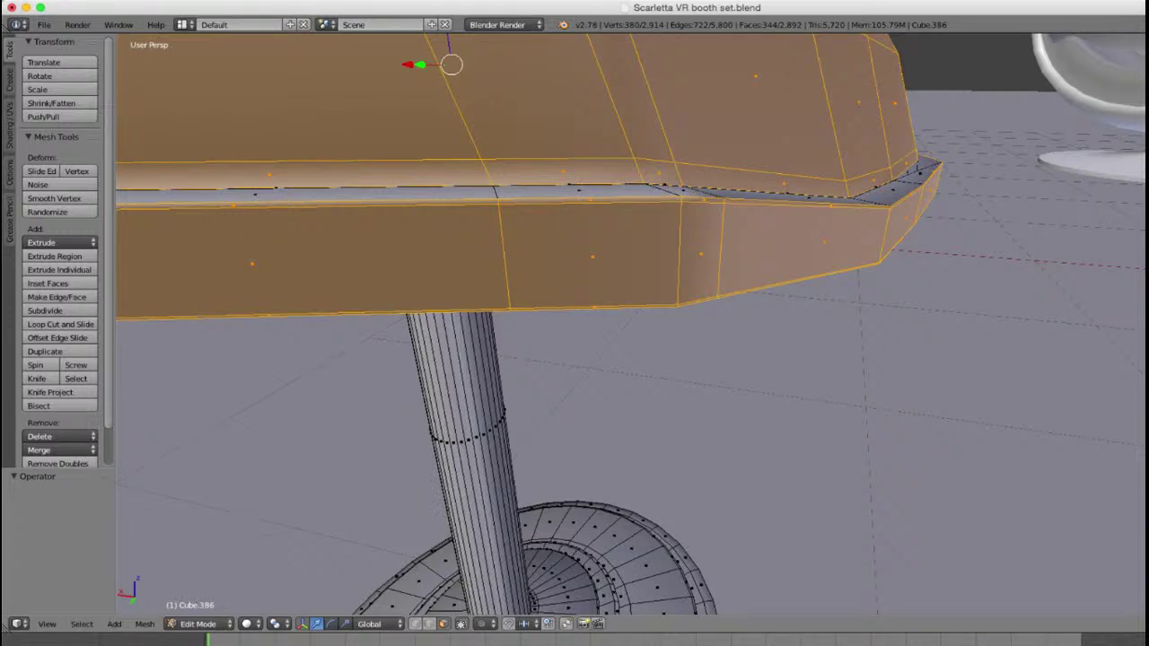
Step: Deselect the narrow upper edge loop and the outer side face loop of the seat's rim
middle_drag(575, 296, 579, 359)
middle_drag(628, 314, 637, 390)
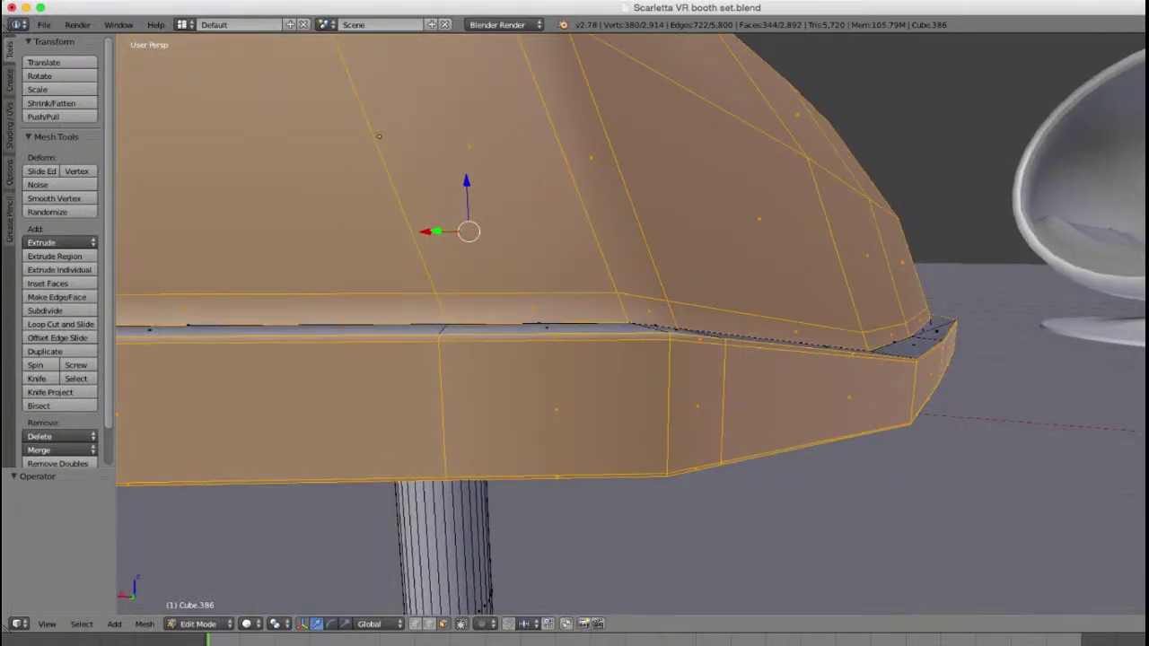
alt+shift+right_click(671, 338)
alt+shift+right_click(673, 393)
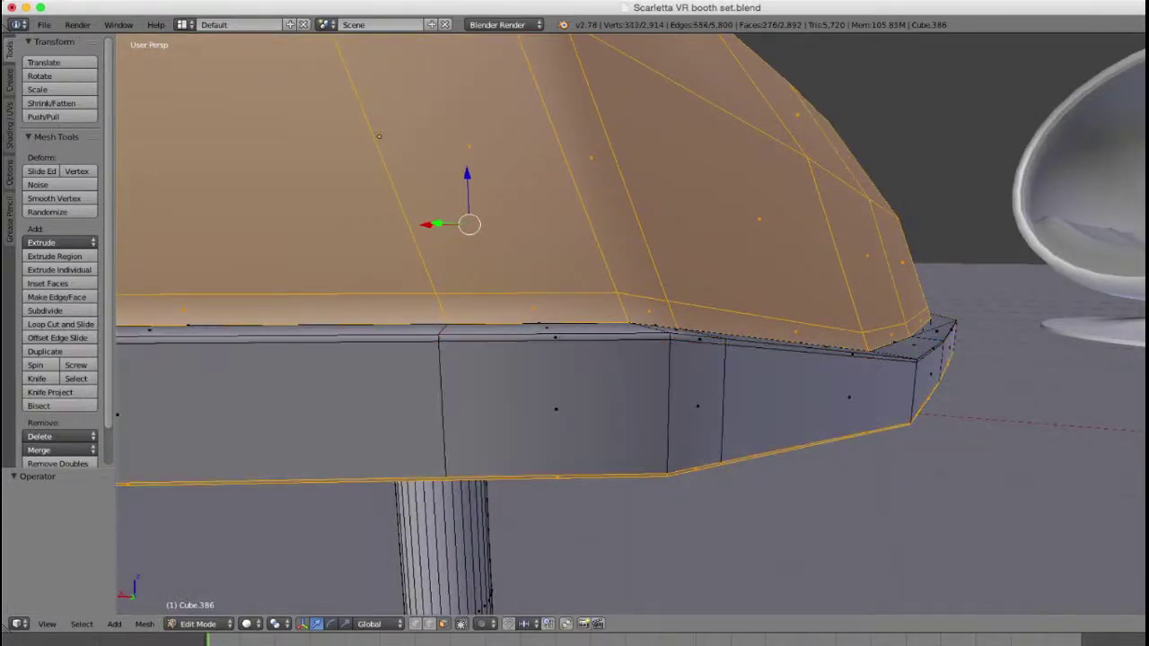
Step: In wireframe, start removing the faces under the seat's rim from the selection with Circle Select
key(z)
mouse_move(675, 395)
middle_down()
mouse_move(686, 372)
mouse_move(677, 346)
mouse_move(680, 356)
mouse_move(666, 346)
mouse_move(685, 320)
mouse_move(687, 379)
mouse_move(794, 386)
mouse_move(864, 410)
middle_up()
key(z)
key(z)
key(c)
scroll(689, 377, down, 4)
key(Escape)
key(c)
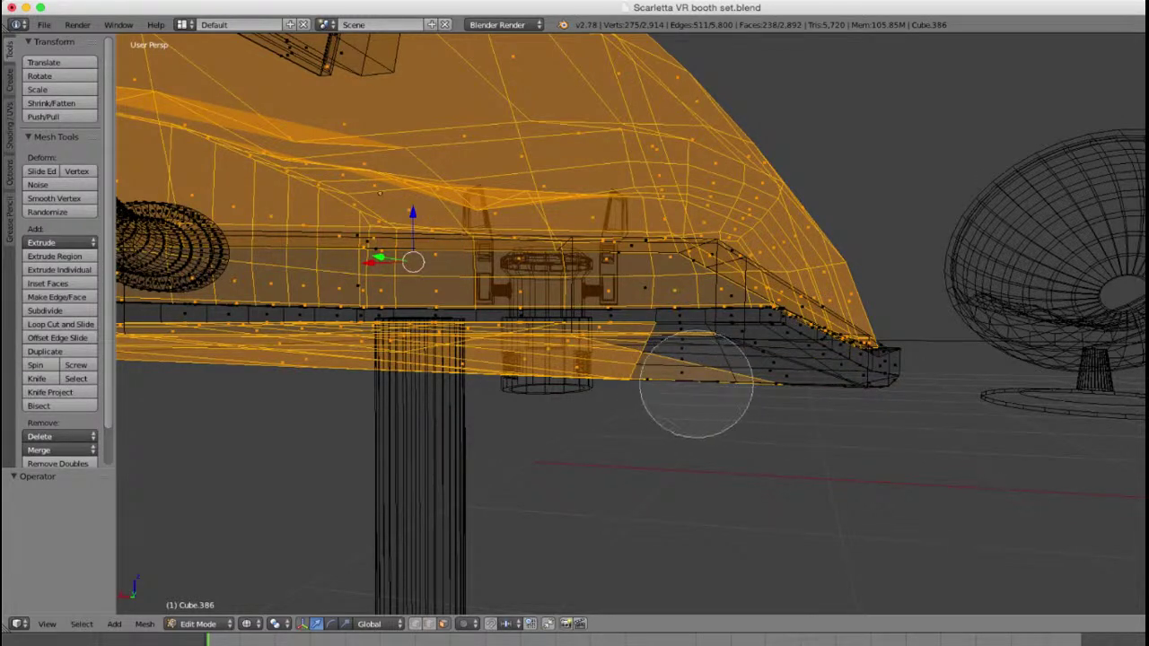
mouse_move(718, 380)
middle_down()
mouse_move(484, 364)
mouse_move(610, 372)
mouse_move(632, 386)
middle_up()
key(Escape)
Step: Deselect the remaining underside faces so only the seat cushion stays selected, and return to solid shading
scroll(525, 367, down, 1)
scroll(633, 386, up, 1)
key(c)
mouse_move(691, 414)
middle_down()
mouse_move(453, 399)
mouse_move(581, 381)
mouse_move(346, 372)
middle_up()
key(Escape)
key(c)
mouse_move(445, 371)
middle_down()
mouse_move(470, 387)
mouse_move(482, 380)
mouse_move(379, 390)
mouse_move(255, 374)
mouse_move(466, 370)
mouse_move(492, 425)
mouse_move(543, 422)
mouse_move(642, 375)
mouse_move(700, 364)
mouse_move(740, 372)
mouse_move(538, 431)
mouse_move(540, 456)
middle_up()
key(Escape)
scroll(467, 378, down, 2)
key(c)
key(Escape)
key(z)
scroll(467, 370, down, 4)
scroll(741, 372, up, 3)
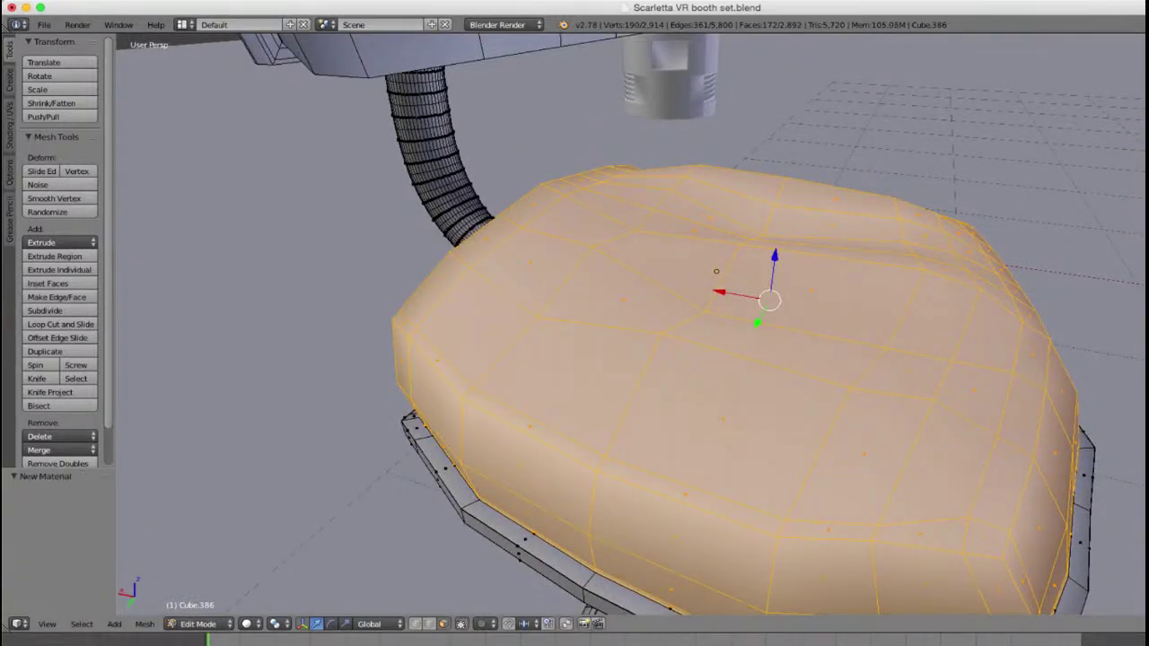
Step: Leave Edit Mode and inspect the swivel chair's frame and cushion materials up close and within the set
key(Tab)
middle_drag(592, 377, 637, 309)
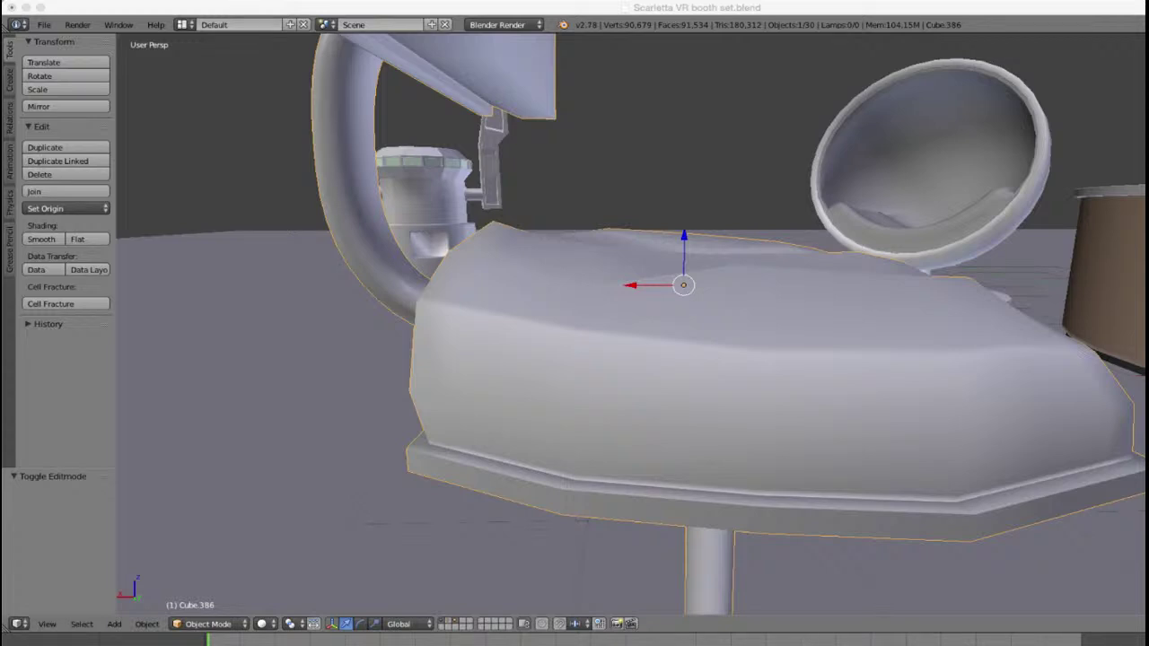
scroll(952, 39, down, 3)
middle_drag(898, 54, 952, 39)
scroll(952, 40, up, 3)
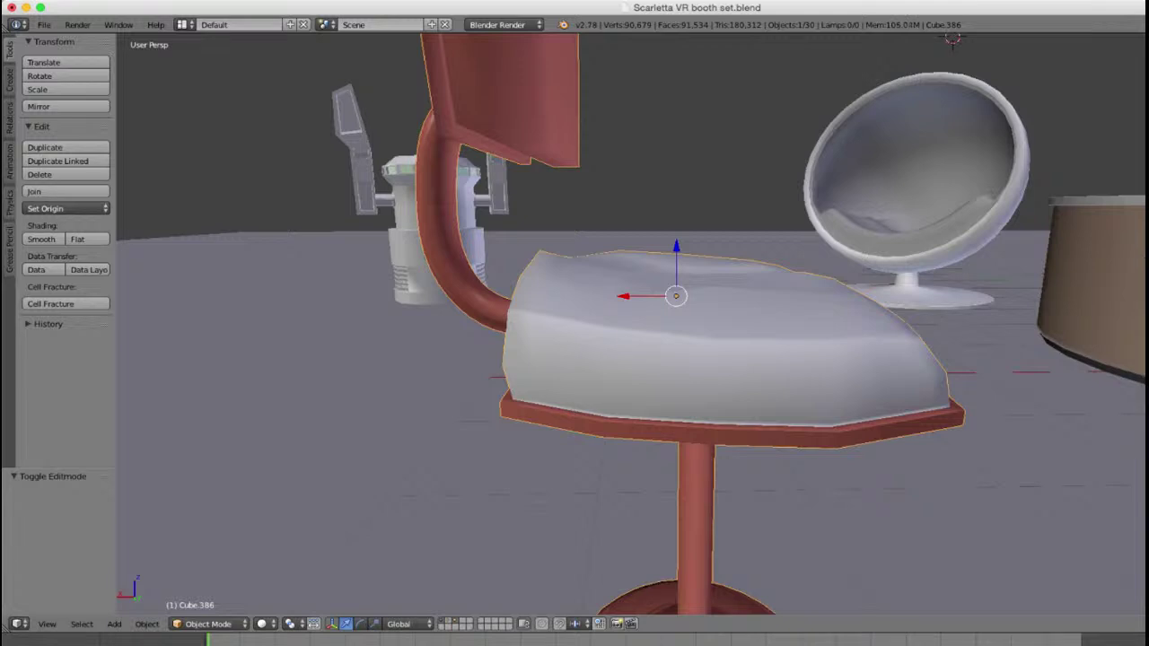
scroll(629, 323, down, 8)
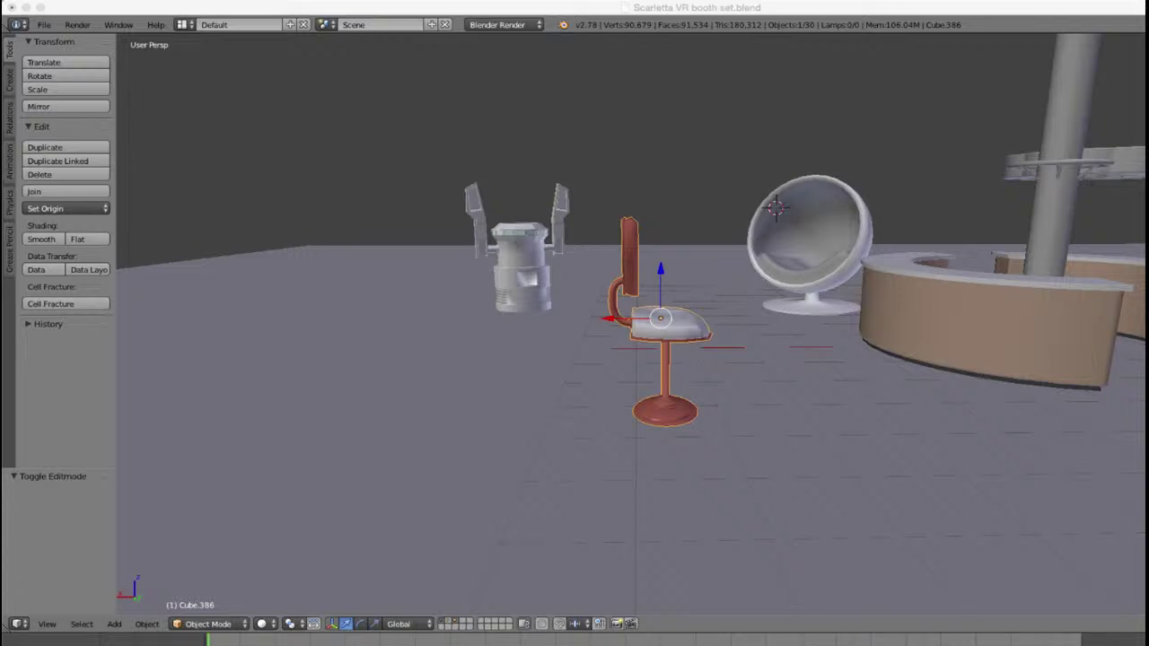
scroll(628, 323, down, 4)
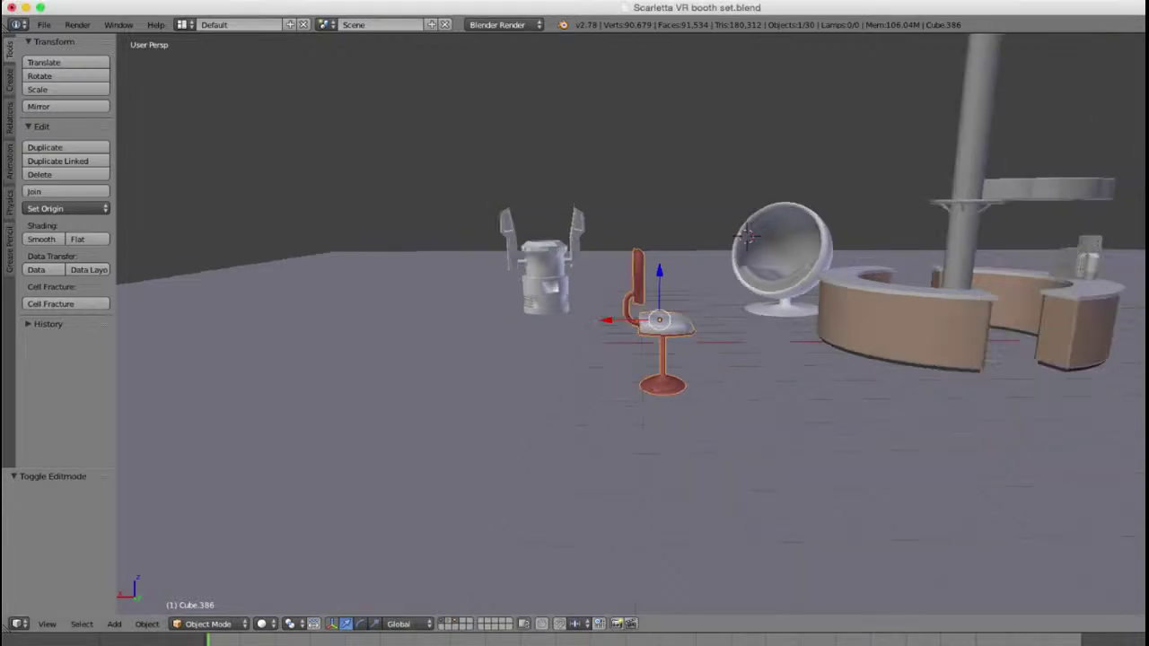
Step: Select the ball chair and move it -5.819 along Y
middle_drag(628, 359, 485, 345)
middle_drag(575, 359, 297, 336)
right_click(642, 314)
scroll(628, 341, down, 3)
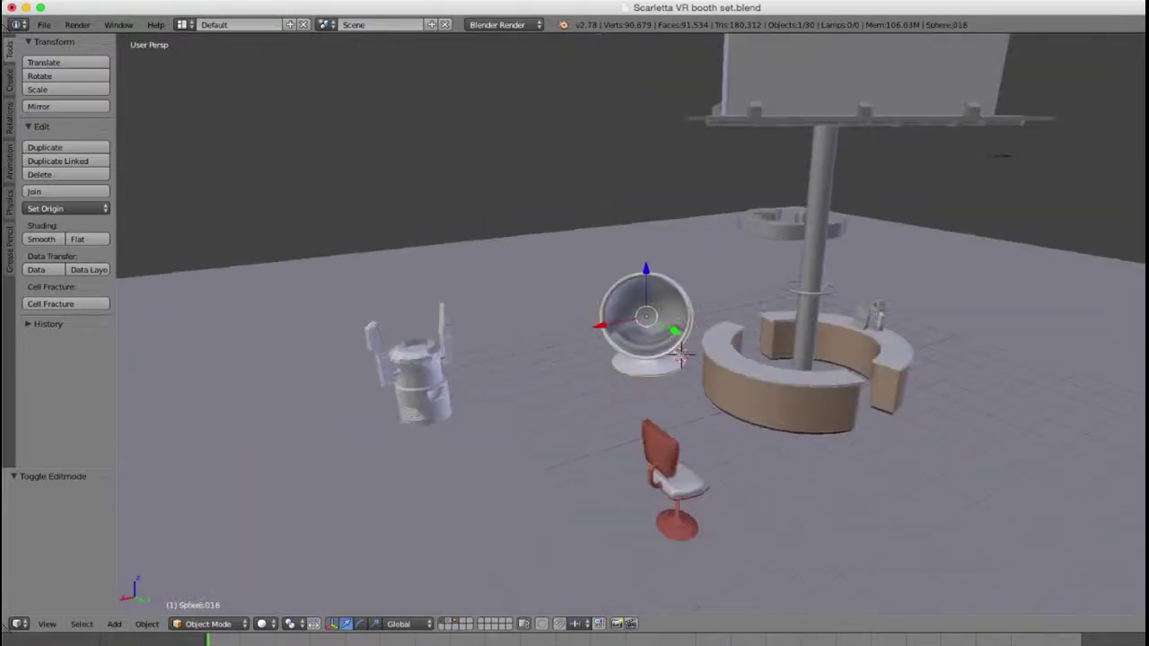
middle_drag(628, 341, 502, 332)
scroll(574, 337, up, 3)
key(g)
key(y)
key(Return)
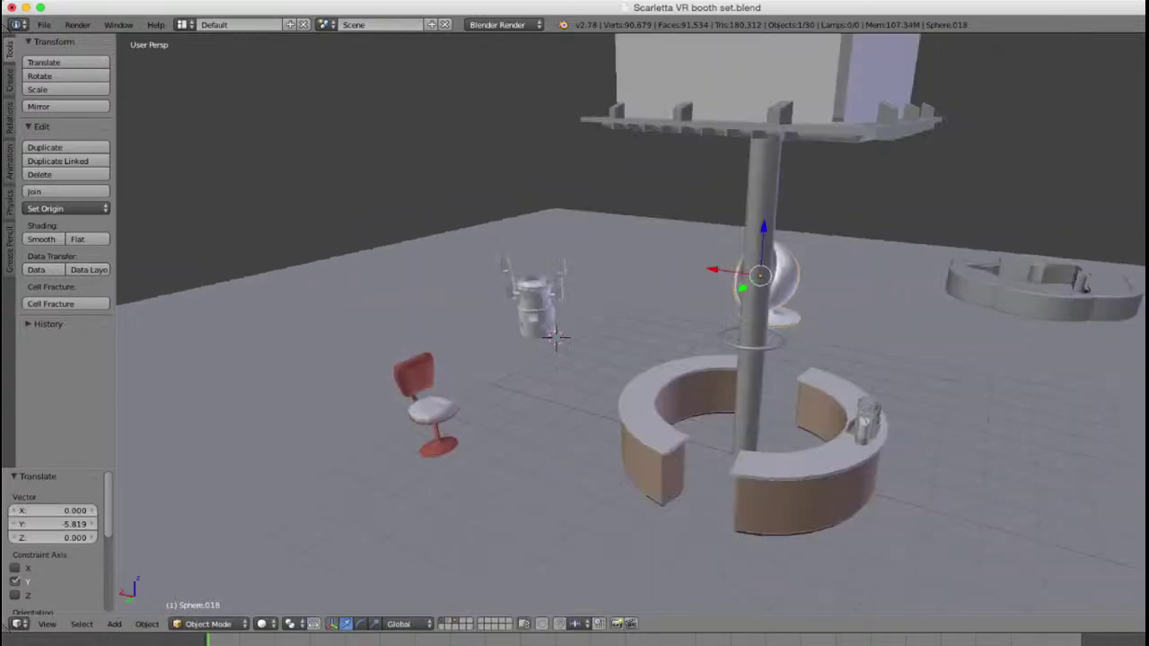
Step: Examine the circular counter, the central column and the surrounding props from several sides
scroll(574, 336, up, 4)
middle_drag(574, 336, 682, 332)
scroll(629, 332, up, 3)
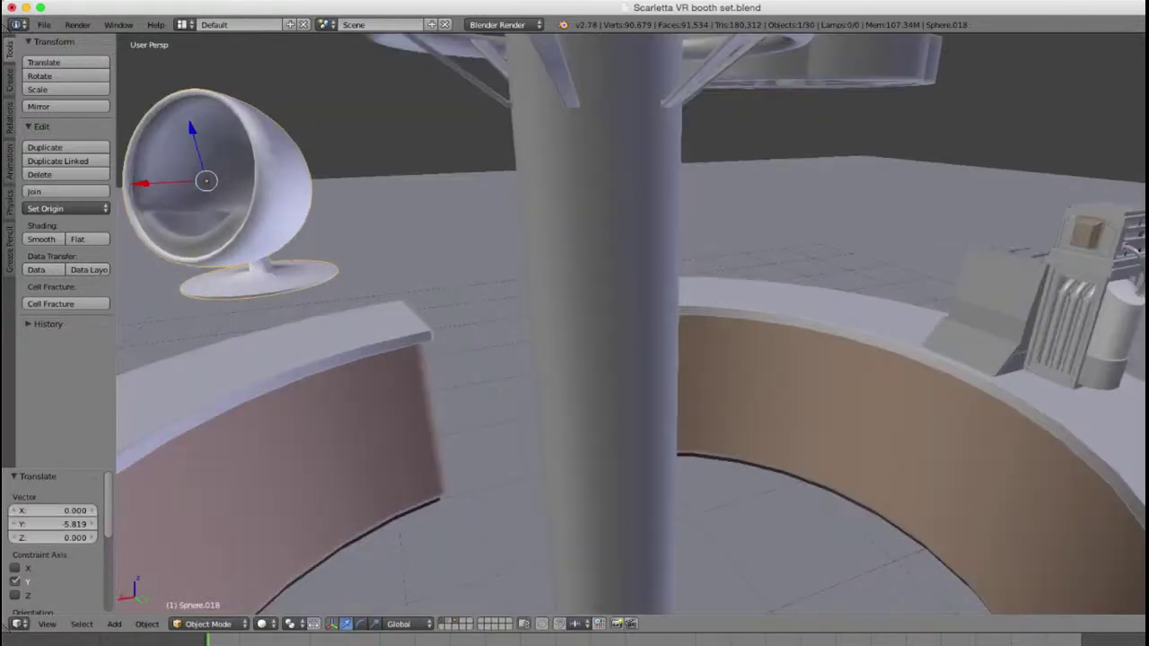
scroll(574, 337, down, 4)
middle_drag(574, 336, 700, 333)
scroll(700, 334, up, 3)
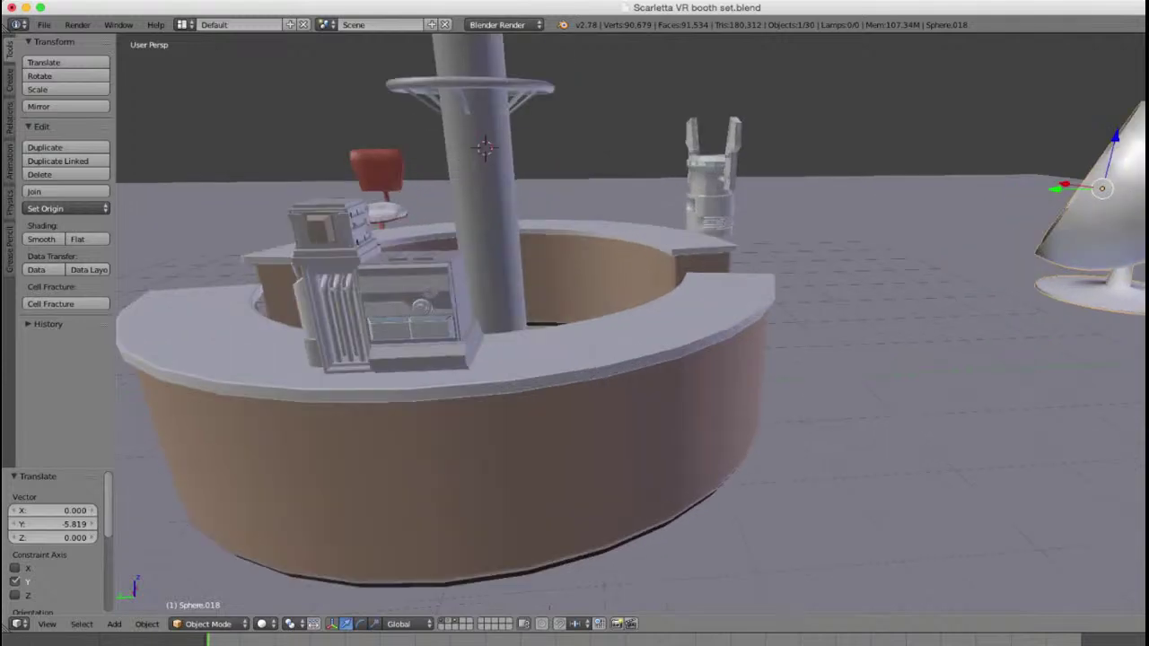
middle_drag(575, 337, 646, 337)
scroll(646, 337, up, 3)
scroll(646, 337, down, 7)
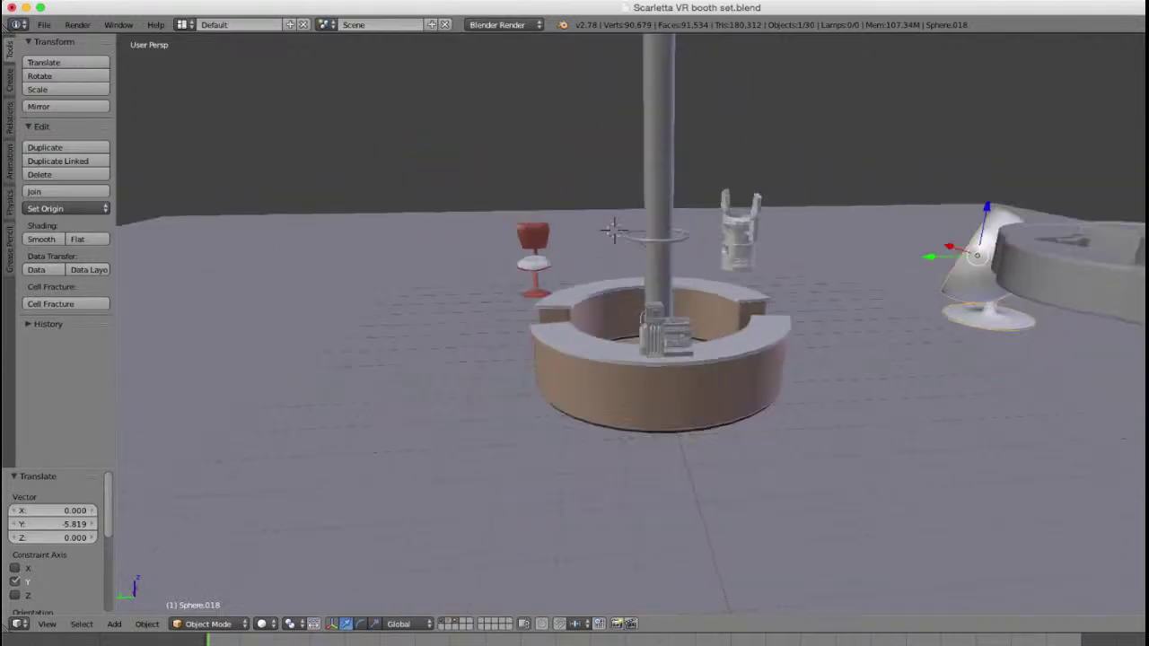
Step: Select the swivel chair and move it along X and Y to the outer side of the circular counter
right_click(534, 256)
middle_drag(534, 260, 632, 310)
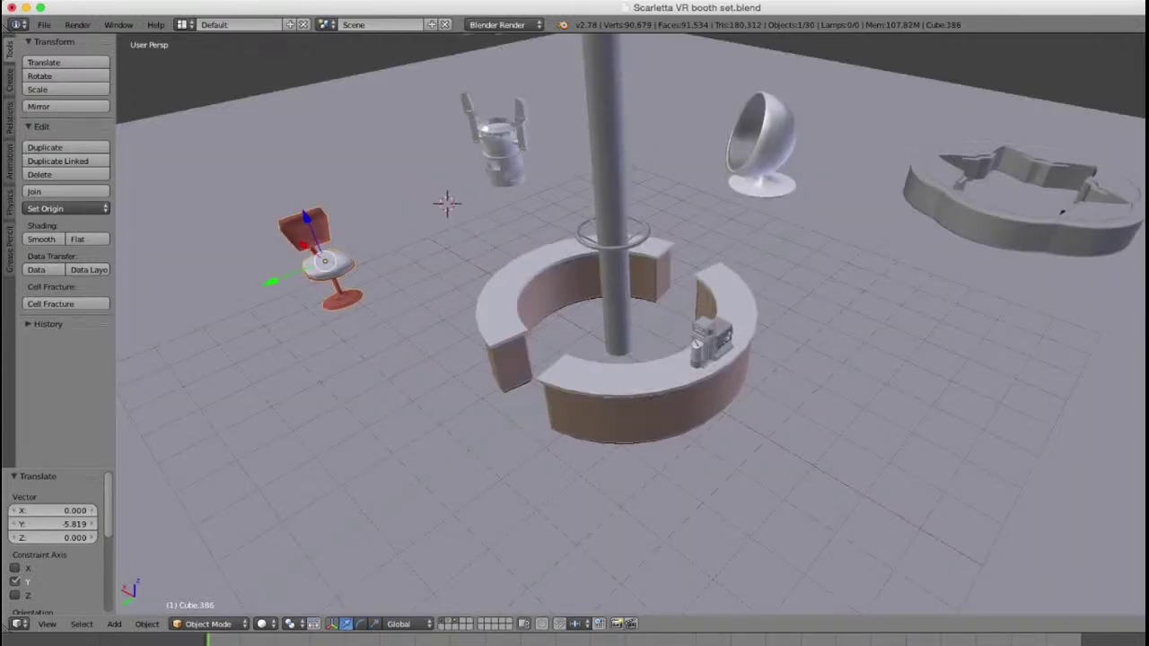
drag(304, 244, 590, 457)
middle_drag(591, 458, 493, 395)
drag(445, 422, 614, 410)
Step: Lower the swivel chair 0.085 along Z and scale it uniformly by 0.941
middle_drag(614, 410, 698, 327)
scroll(702, 351, up, 4)
drag(628, 309, 628, 319)
key(s)
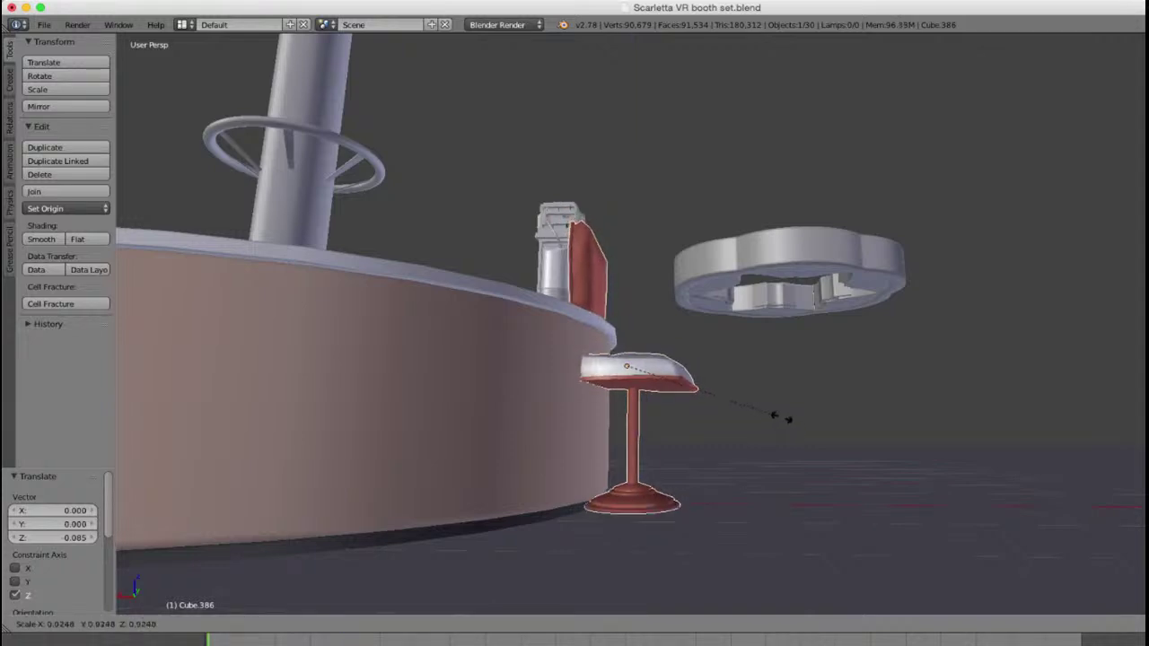
click(779, 416)
middle_drag(779, 416, 779, 467)
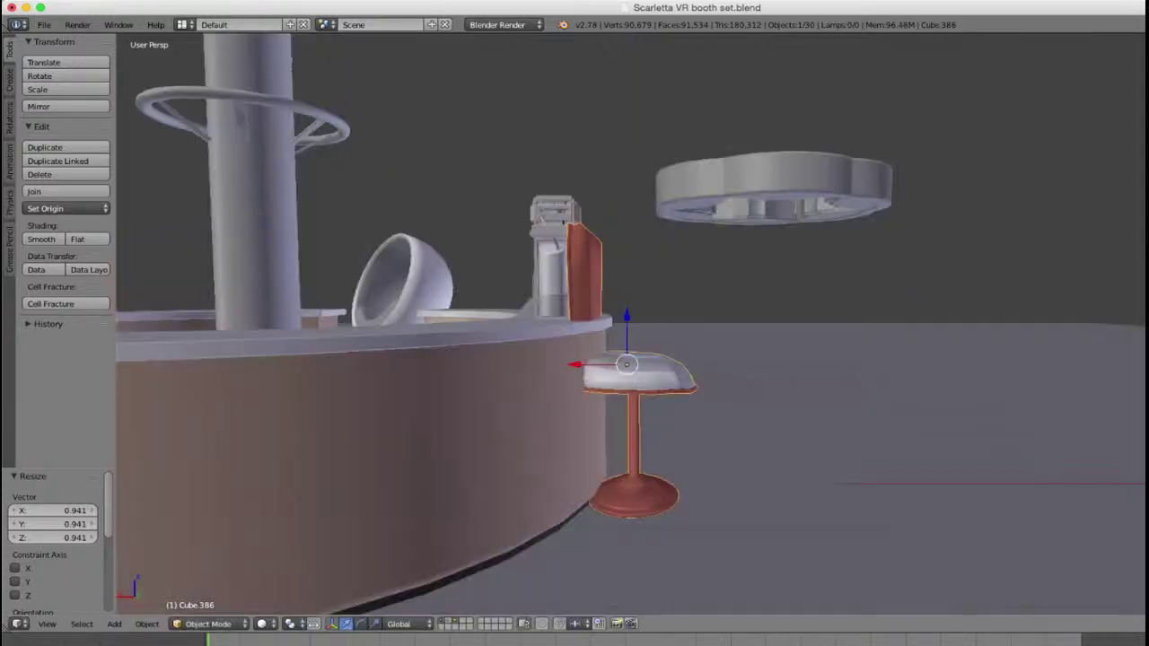
Step: Move the swivel chair 0.958 along X and -0.193 along Y in front of the counter
drag(576, 364, 659, 365)
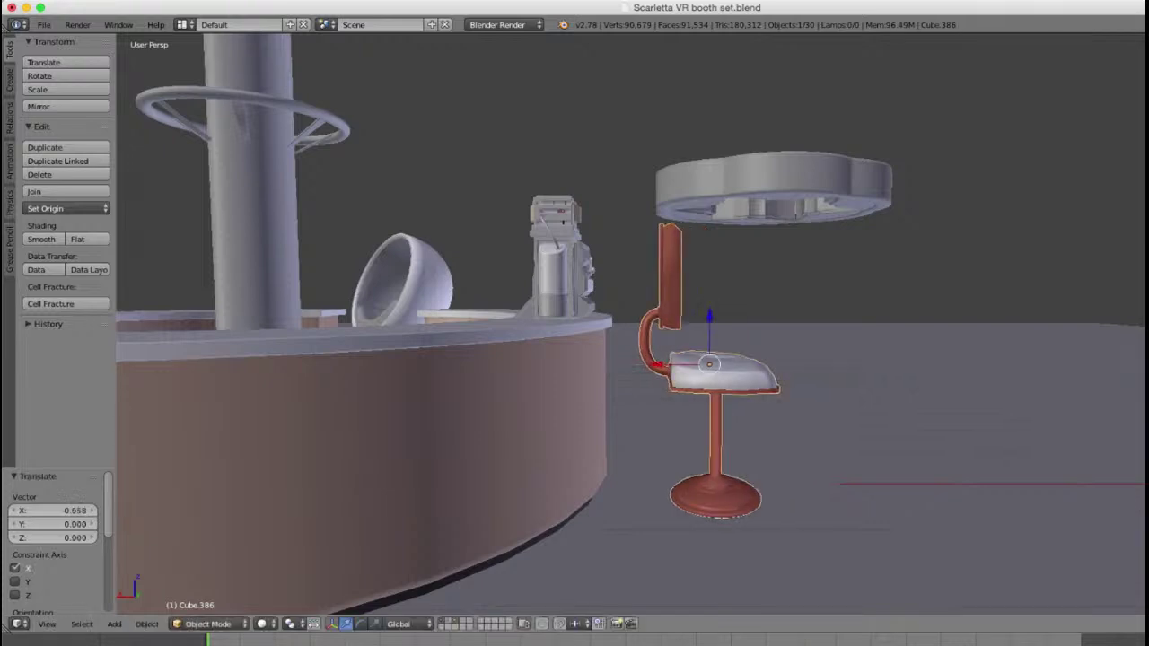
middle_drag(659, 365, 610, 408)
drag(608, 386, 631, 388)
middle_drag(631, 388, 654, 341)
scroll(651, 341, down, 3)
scroll(653, 341, up, 3)
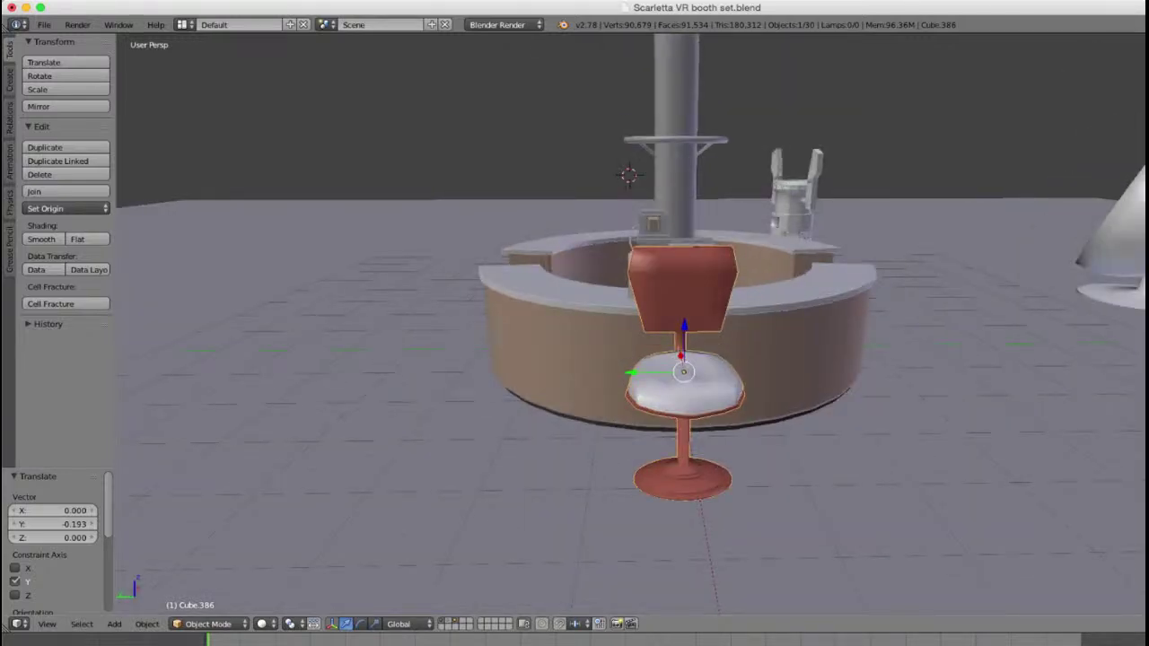
Step: Show layer 1 together with the booth set and select the character's armature
key(shift+1)
scroll(653, 341, down, 8)
middle_drag(653, 341, 709, 431)
scroll(708, 431, up, 4)
right_click(708, 431)
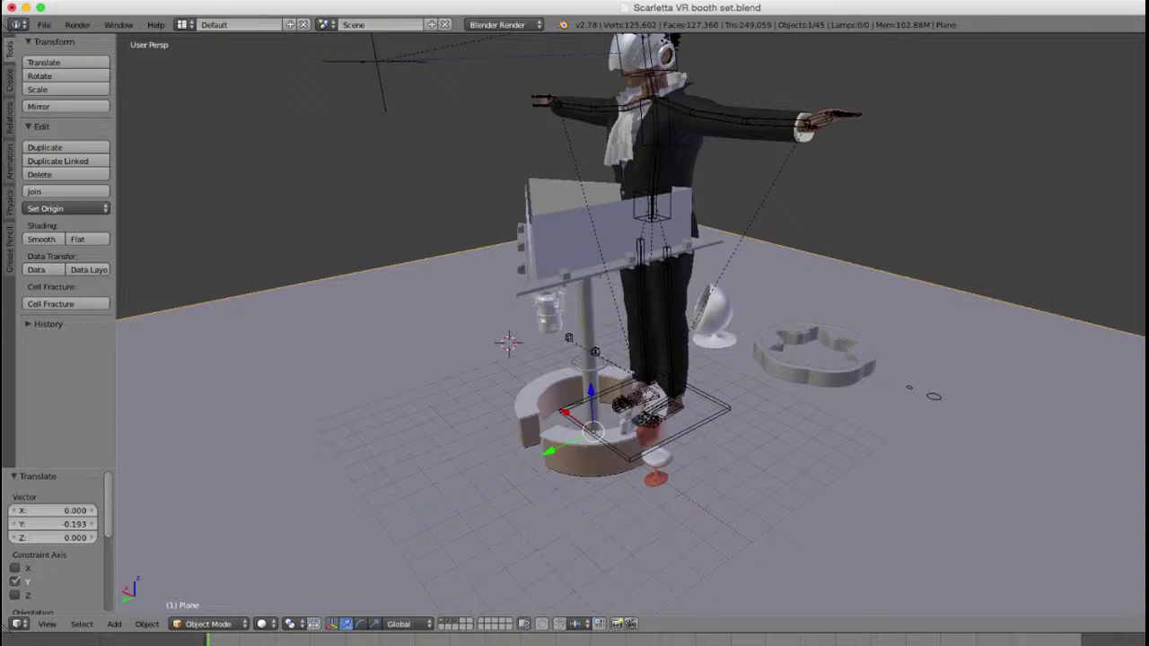
right_click(708, 421)
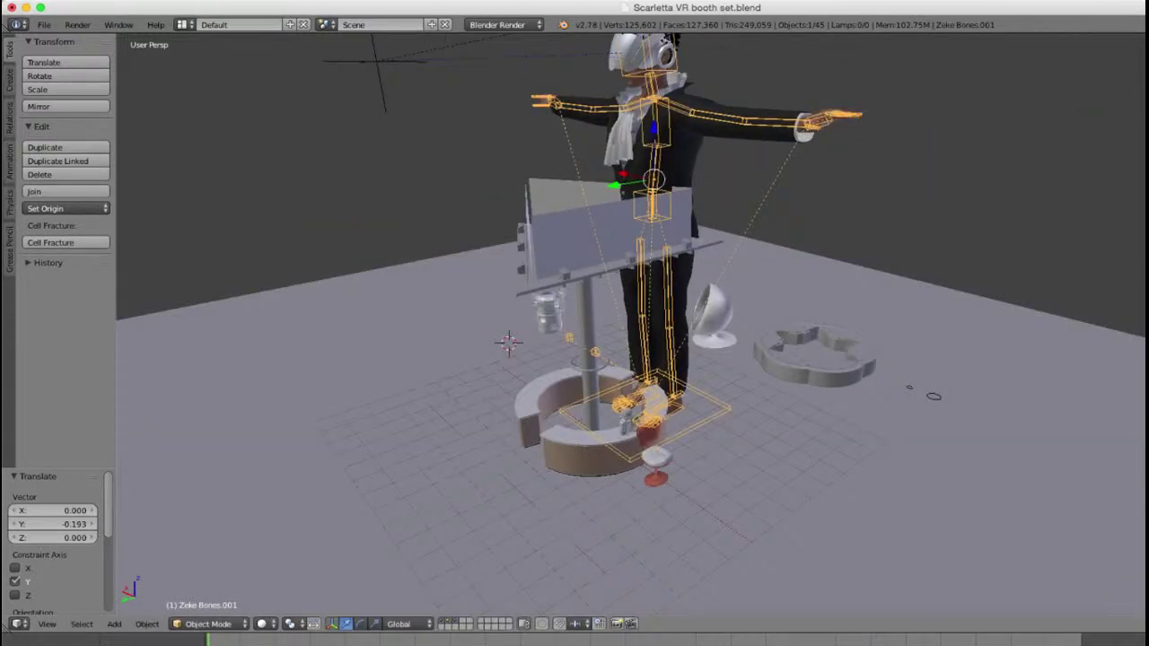
Step: Rotate the character's armature 90 degrees about the global Z axis
middle_drag(863, 348, 729, 378)
text(rz)
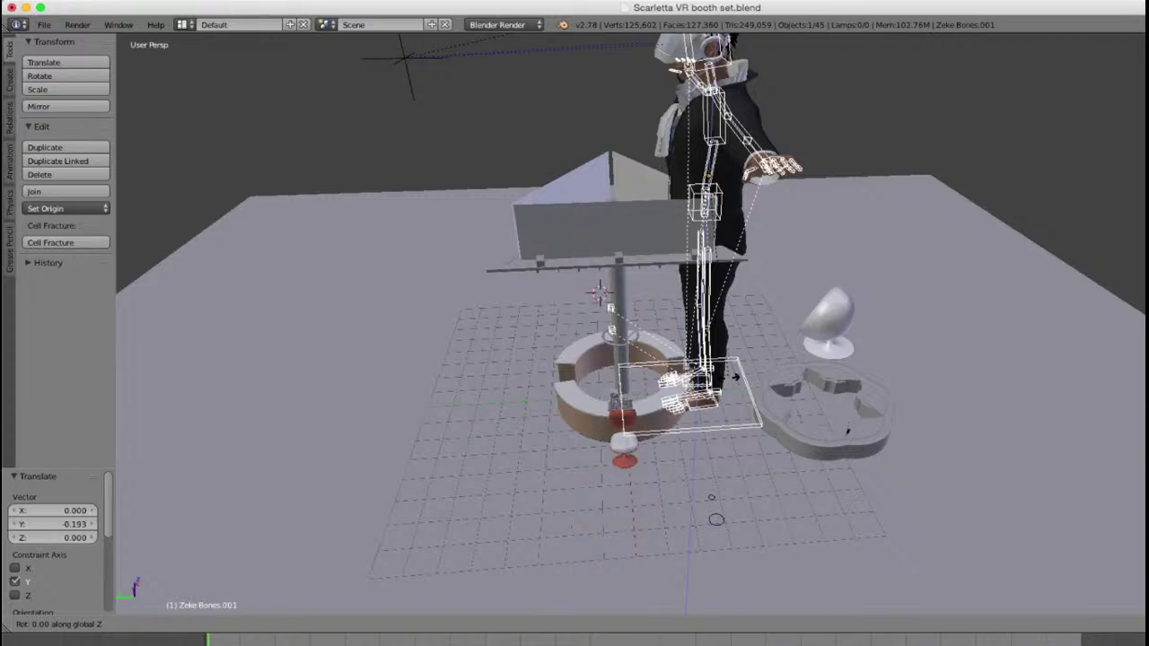
text(9)
text(0)
key(Return)
Step: Move the character's armature 4.619 along Y and -7.019 along X, away from the counter
middle_drag(734, 377, 629, 384)
drag(653, 168, 538, 169)
middle_drag(537, 169, 434, 123)
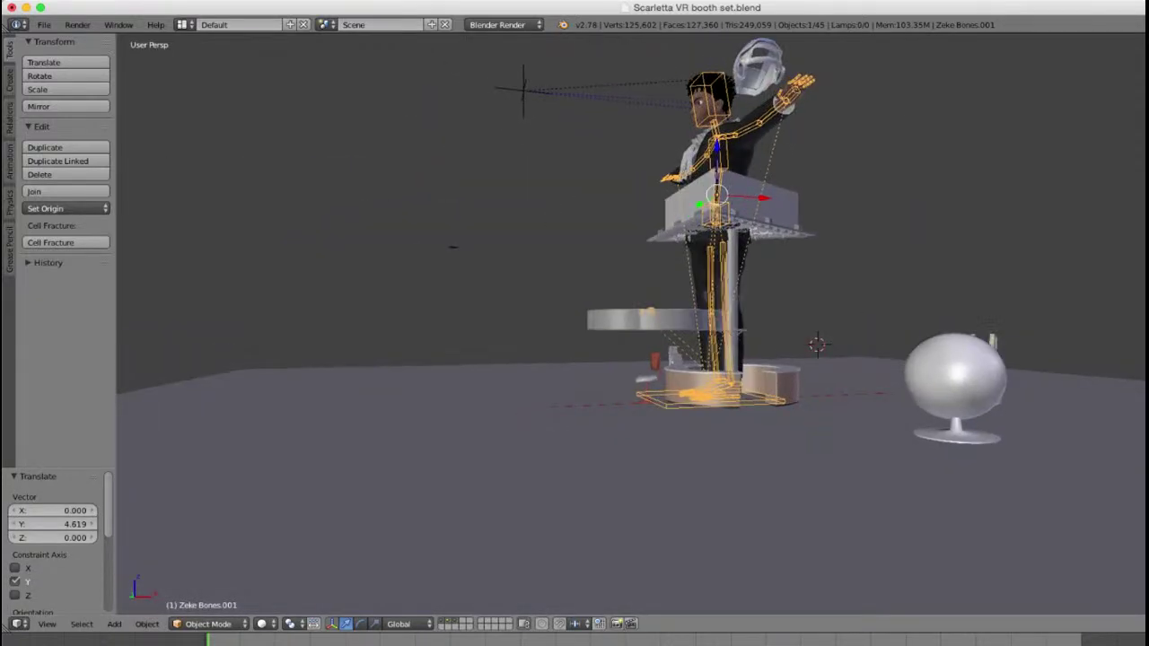
drag(764, 197, 611, 186)
middle_drag(610, 186, 749, 188)
key(s)
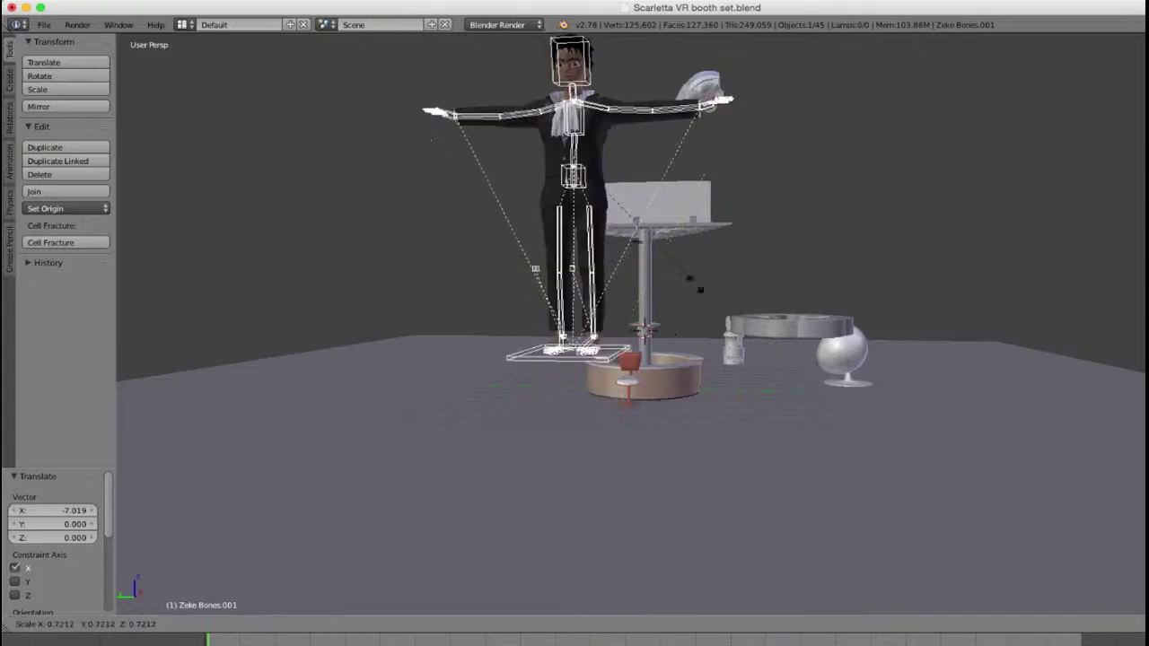
key(Escape)
Step: Move the character's armature -13.065 along the global X axis, farther from the booth
middle_drag(667, 262, 603, 314)
scroll(629, 323, down, 5)
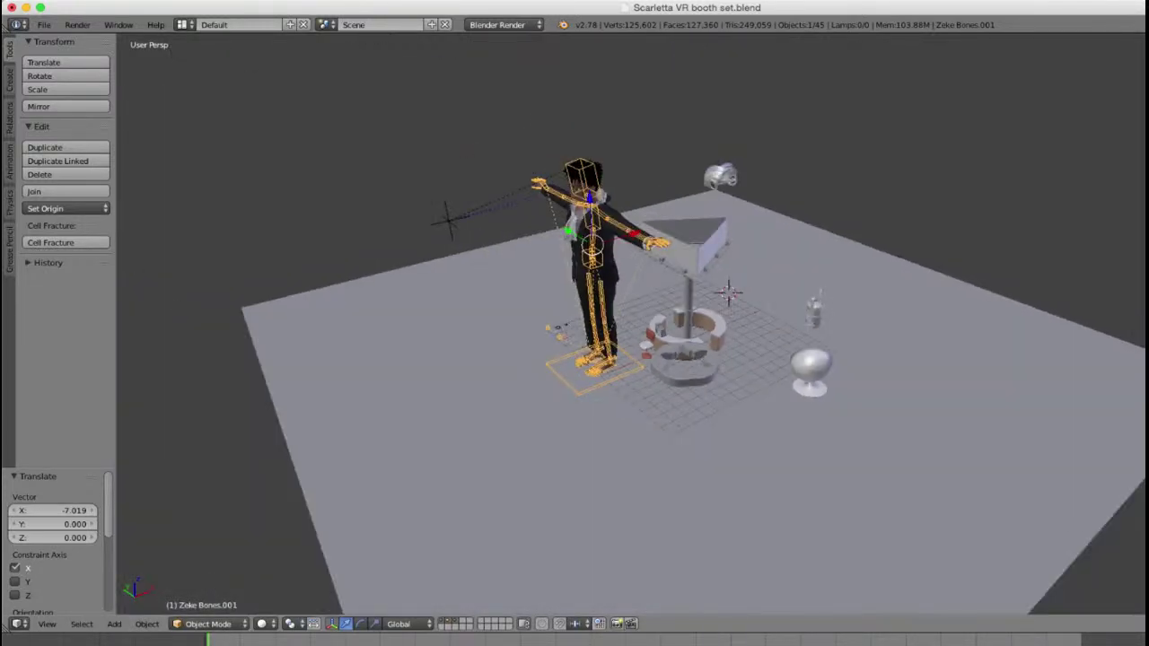
key(g)
key(x)
key(Return)
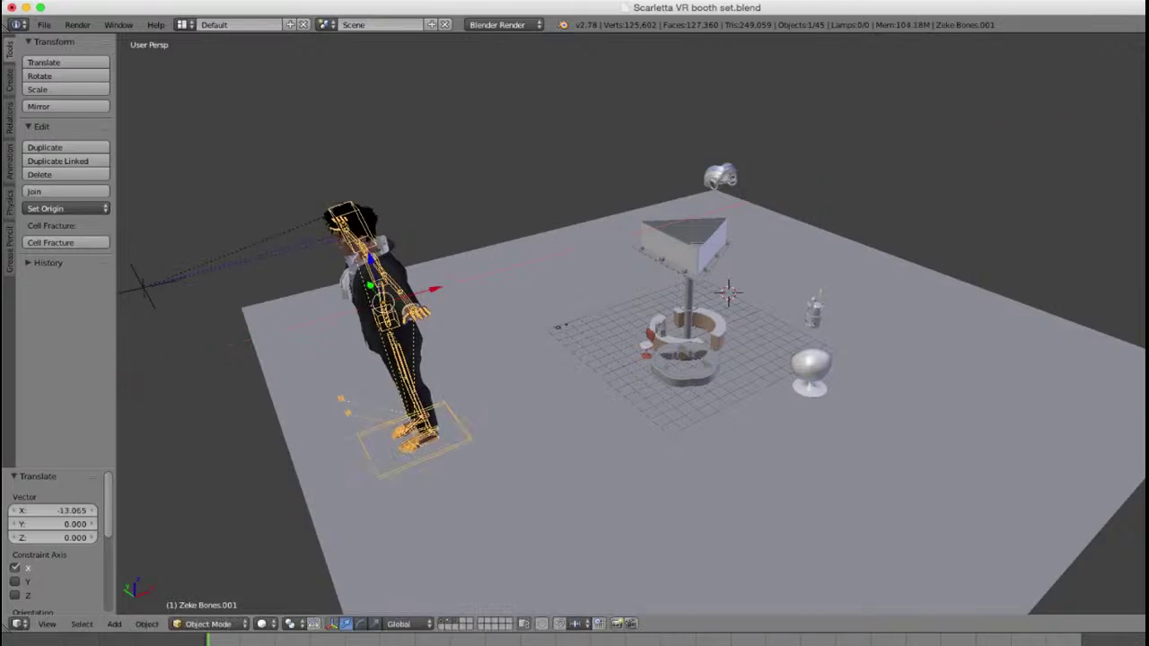
Step: Circle-select the booth set objects in wireframe view, leaving the character out of the selection
scroll(574, 323, up, 2)
key(z)
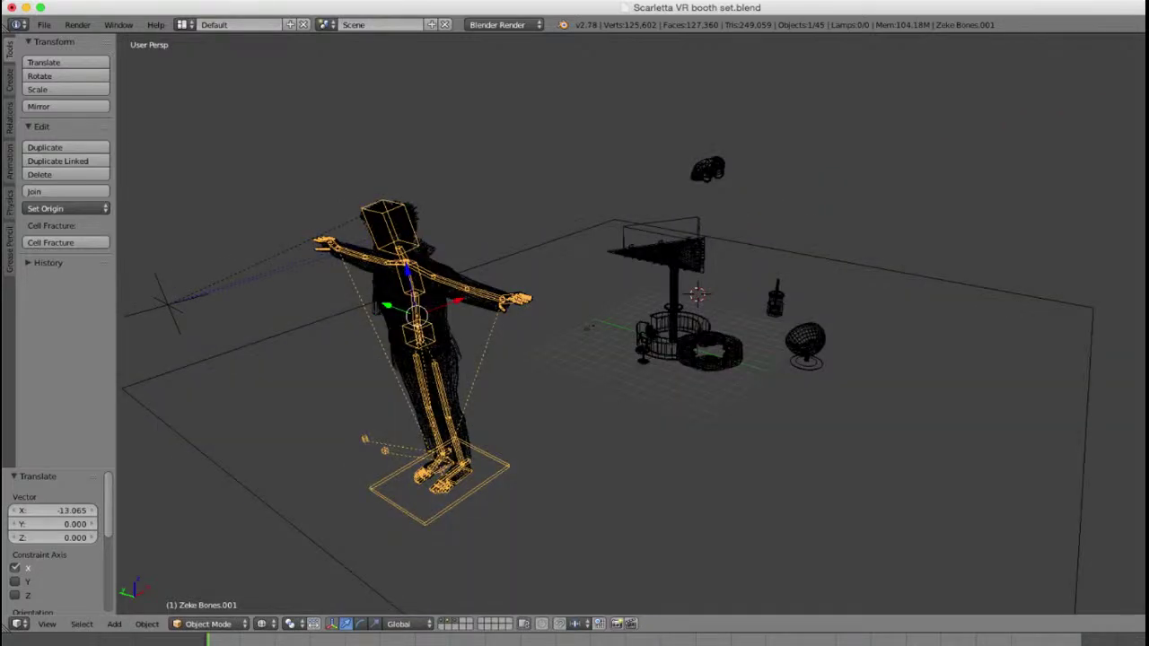
key(a)
key(c)
scroll(700, 331, down, 5)
click(760, 238)
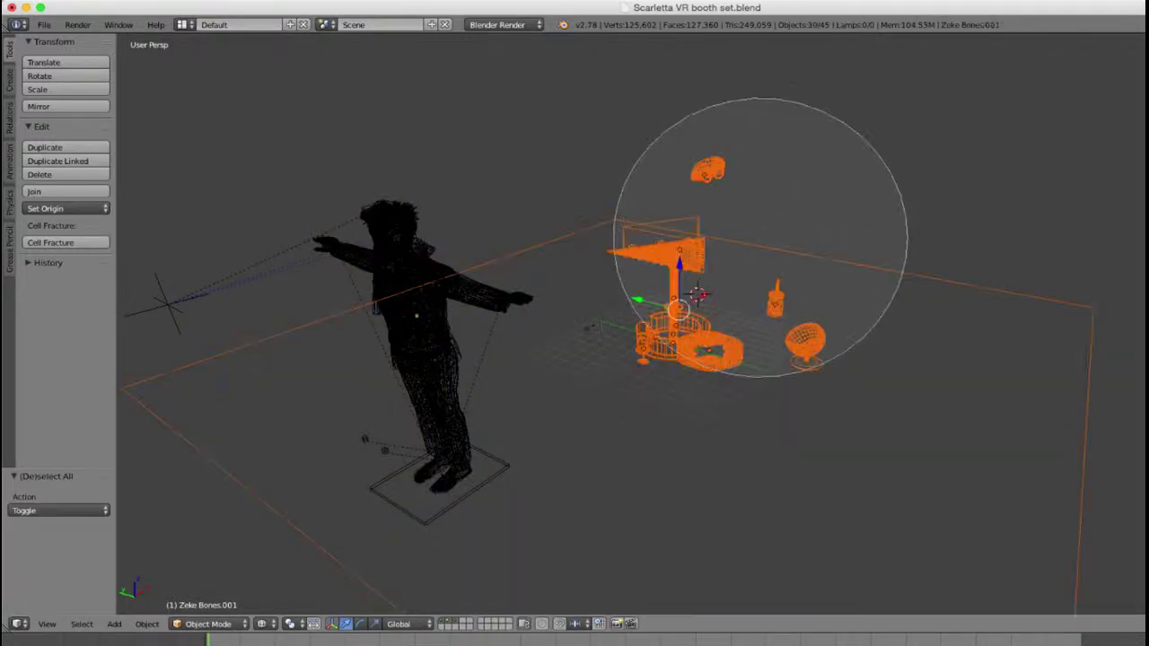
mouse_move(760, 238)
mouse_down()
mouse_move(728, 268)
mouse_move(737, 318)
mouse_up()
key(Escape)
middle_drag(738, 319, 795, 285)
scroll(782, 274, up, 3)
scroll(783, 274, down, 4)
Step: Return to solid shading and select the character's armature instead of the floor plane
right_click(794, 285)
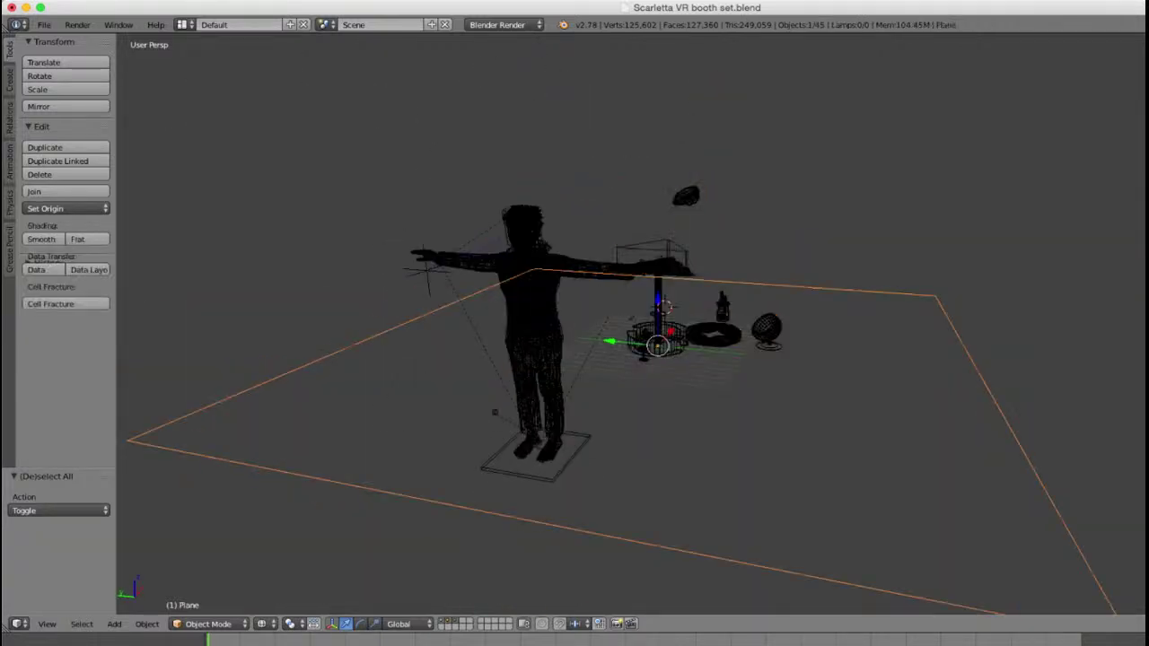
scroll(631, 323, up, 4)
scroll(631, 323, down, 5)
key(z)
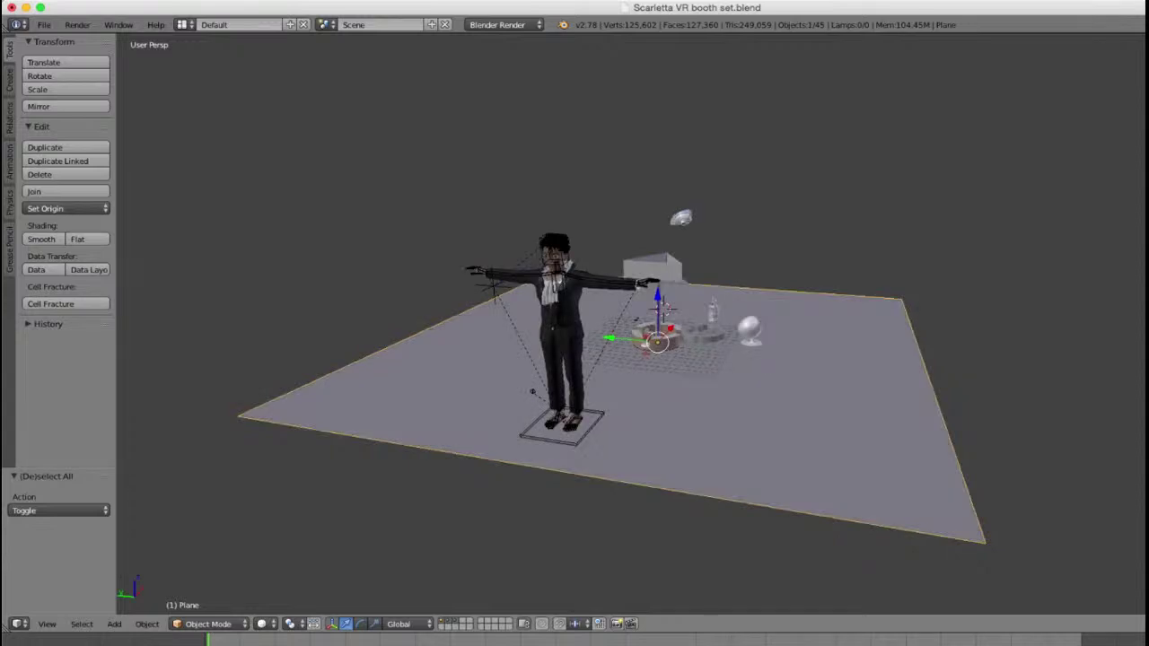
right_click(575, 440)
scroll(631, 324, up, 3)
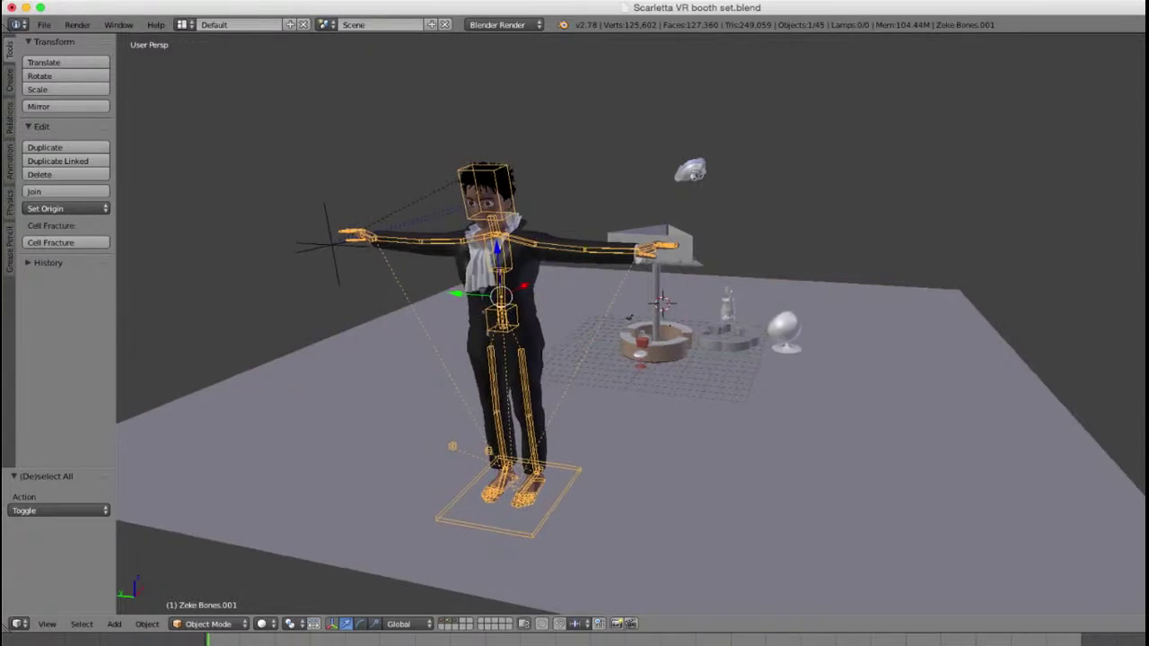
middle_drag(631, 321, 615, 374)
scroll(631, 323, up, 2)
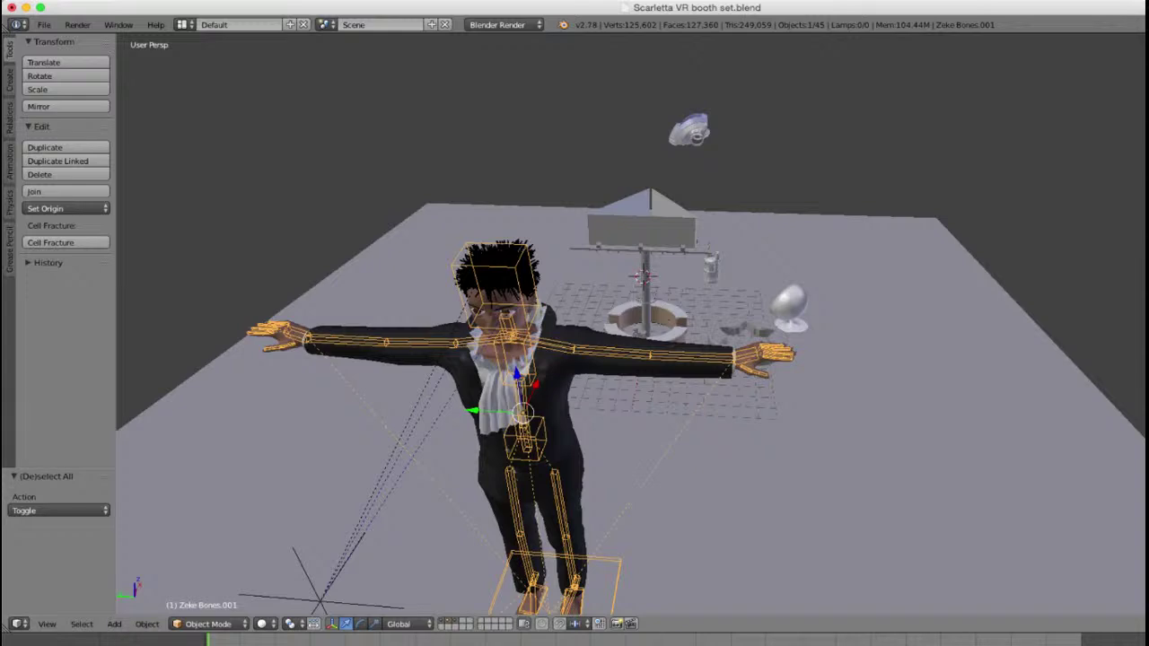
Step: Select the floor plane and snap the 3D cursor to it
right_click(870, 350)
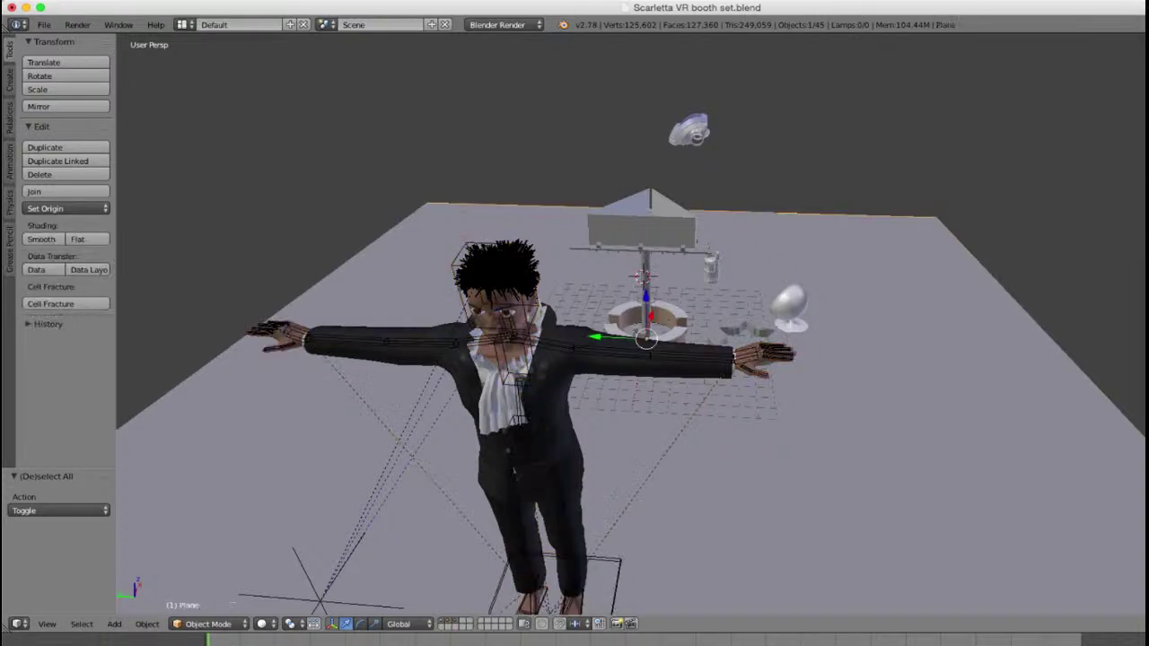
key(shift+s)
click(879, 408)
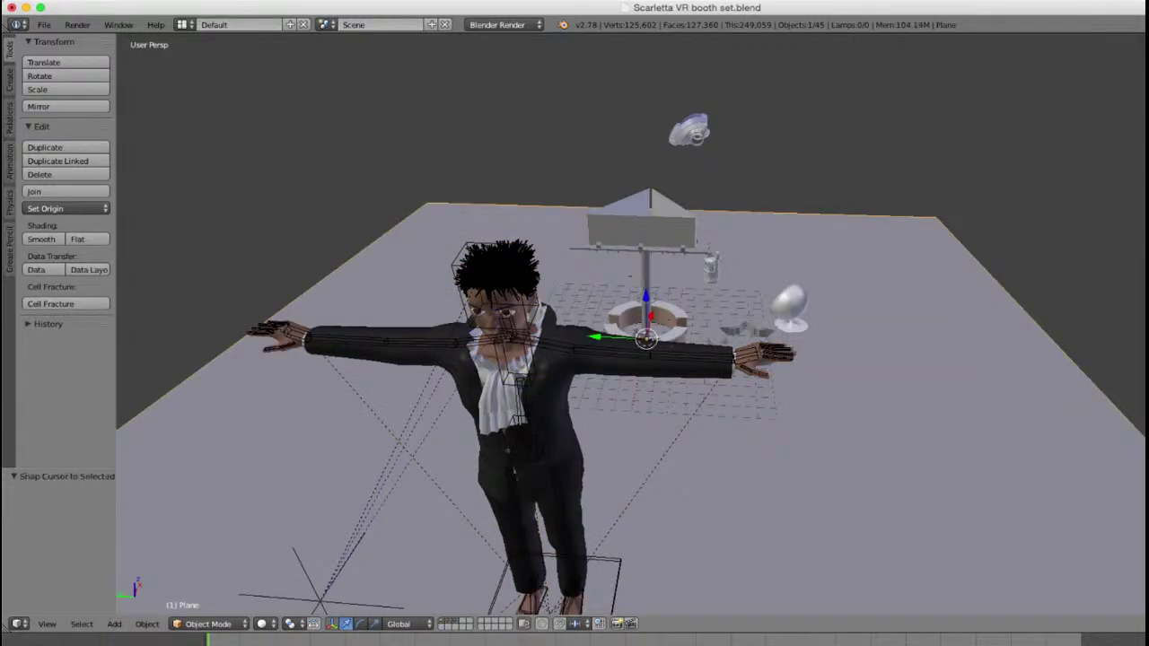
Step: Circle-select the whole booth set with its floor and props in wireframe view, leaving the character unselected
scroll(879, 409, down, 2)
middle_drag(879, 408, 753, 426)
key(z)
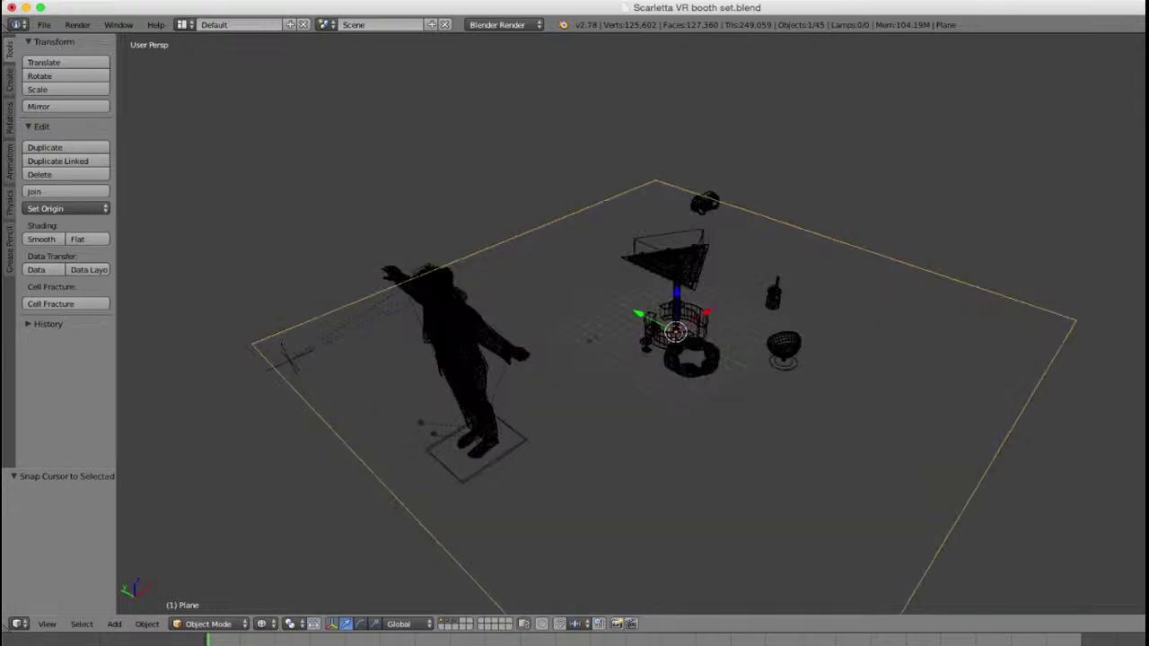
key(a)
key(c)
click(721, 292)
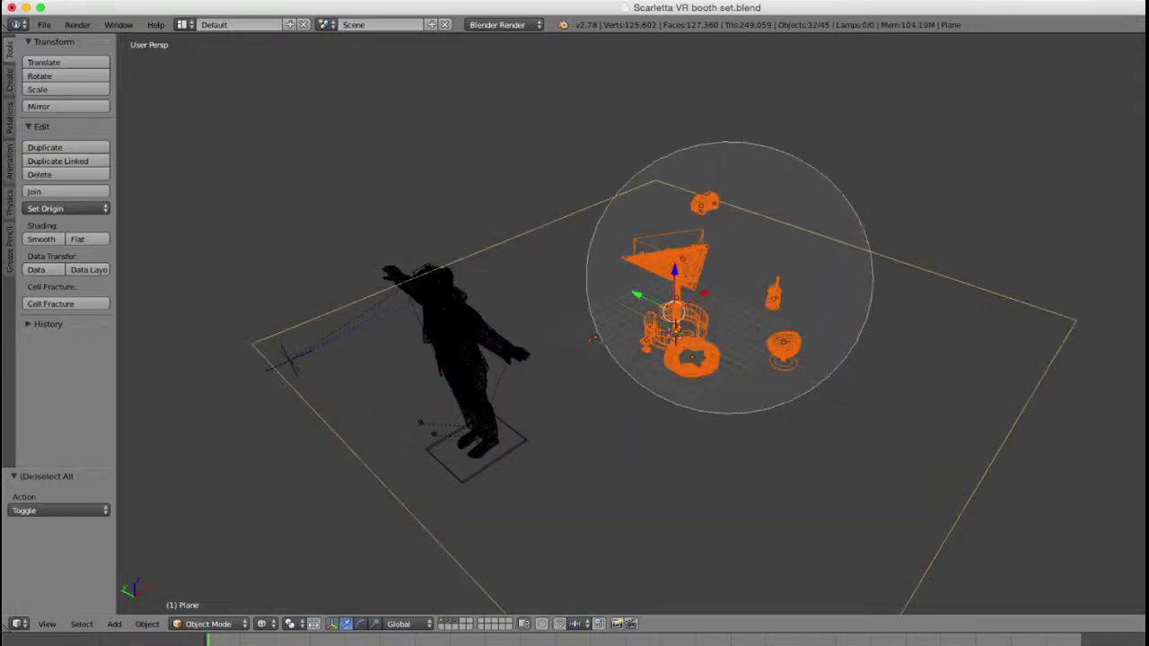
key(Escape)
middle_drag(730, 276, 786, 225)
scroll(682, 296, up, 6)
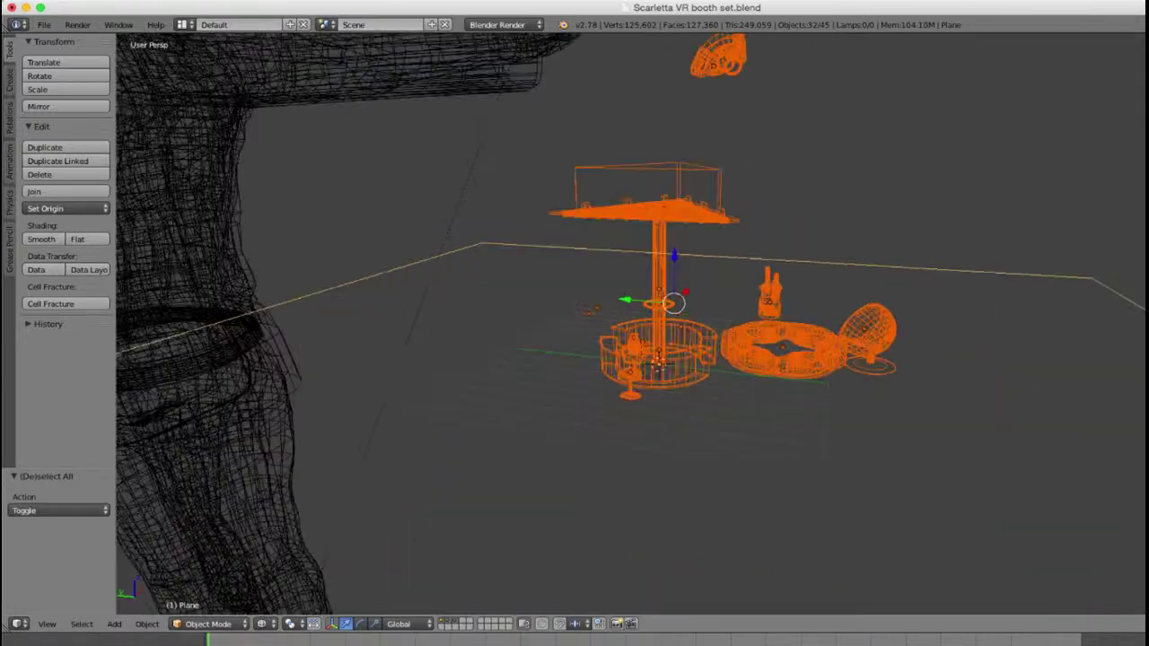
mouse_move(682, 296)
middle_down()
mouse_move(695, 315)
mouse_move(758, 325)
mouse_move(642, 325)
middle_up()
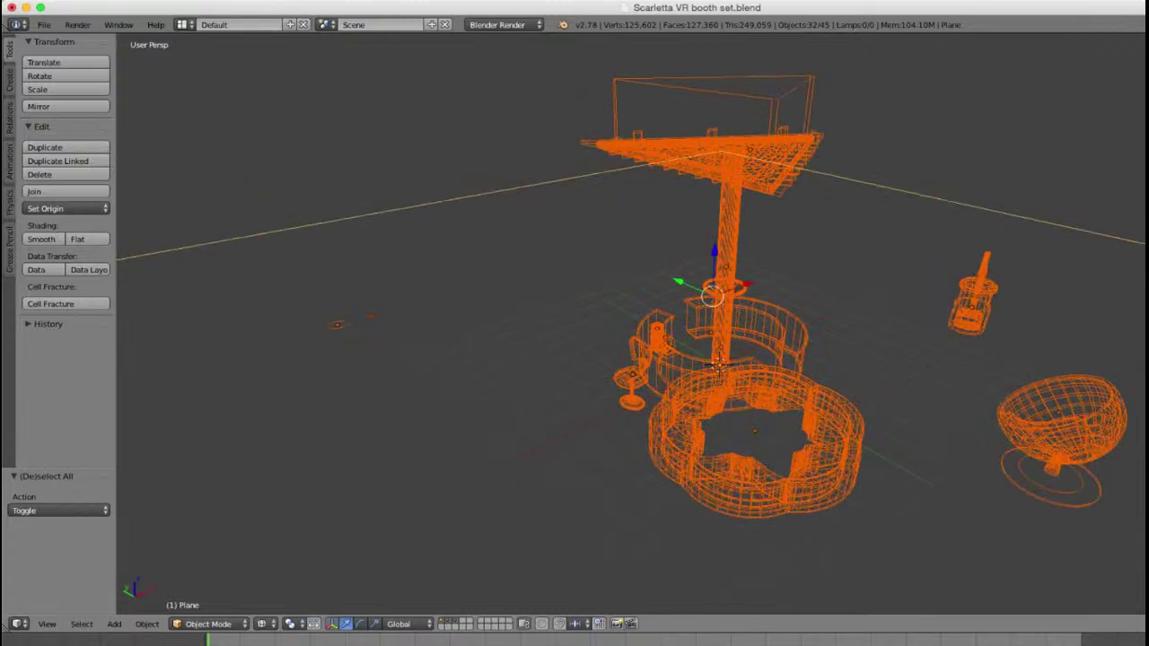
Step: Deselect the two small Bezier circles beside the booth and add them back to the selection
scroll(575, 332, down, 4)
scroll(502, 341, up, 3)
key(c)
middle_click(405, 350)
key(Escape)
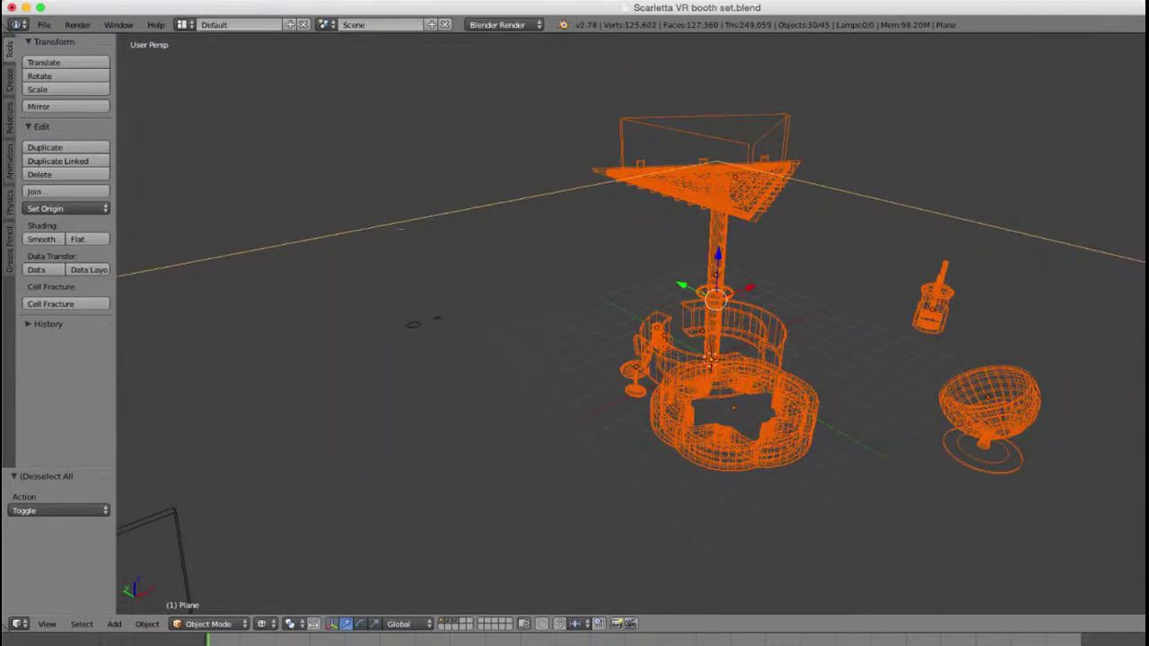
key(z)
key(z)
shift+right_click(437, 318)
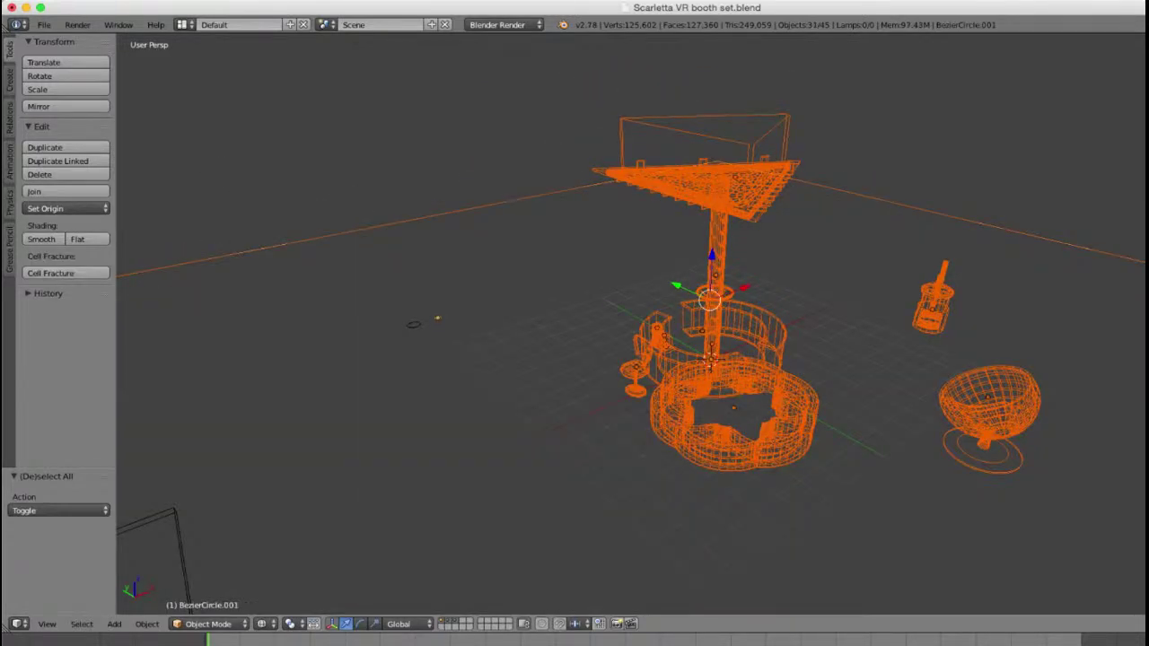
shift+right_click(414, 325)
Step: Set the pivot point to the 3D cursor and scale the selected booth set by 2.408
scroll(414, 325, down, 3)
middle_drag(507, 324, 564, 321)
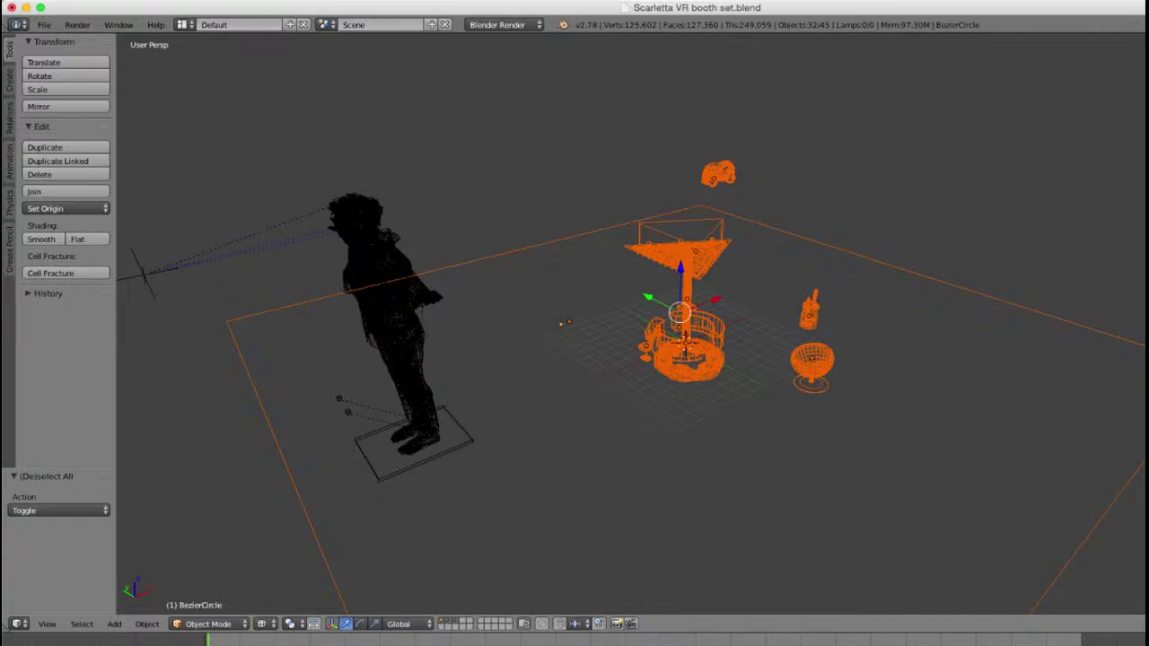
click(293, 624)
click(336, 592)
scroll(631, 324, down, 2)
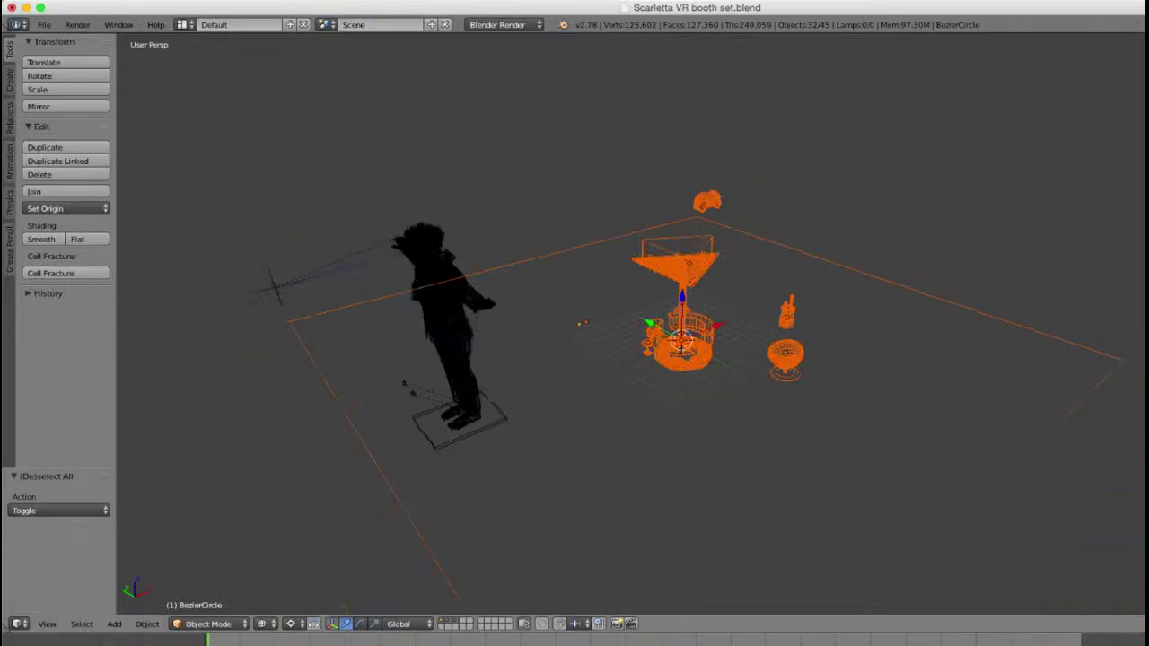
scroll(631, 324, down, 2)
key(s)
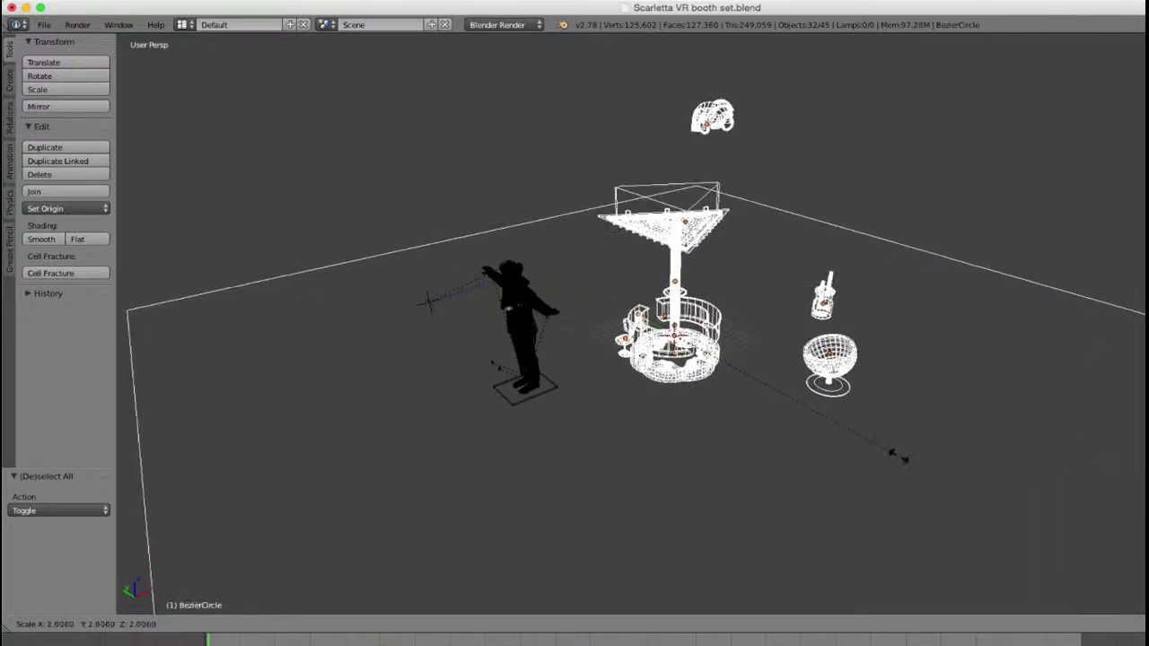
click(908, 464)
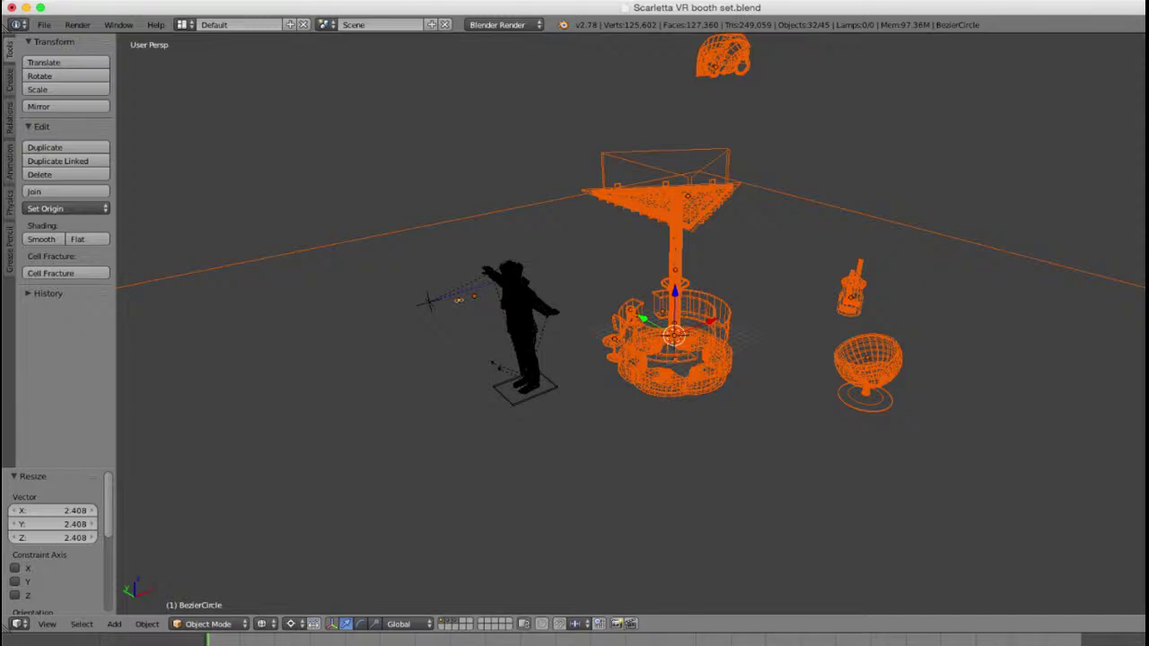
Step: Return to solid shading and scale the booth set up again by 1.703 around the 3D cursor
scroll(631, 324, up, 2)
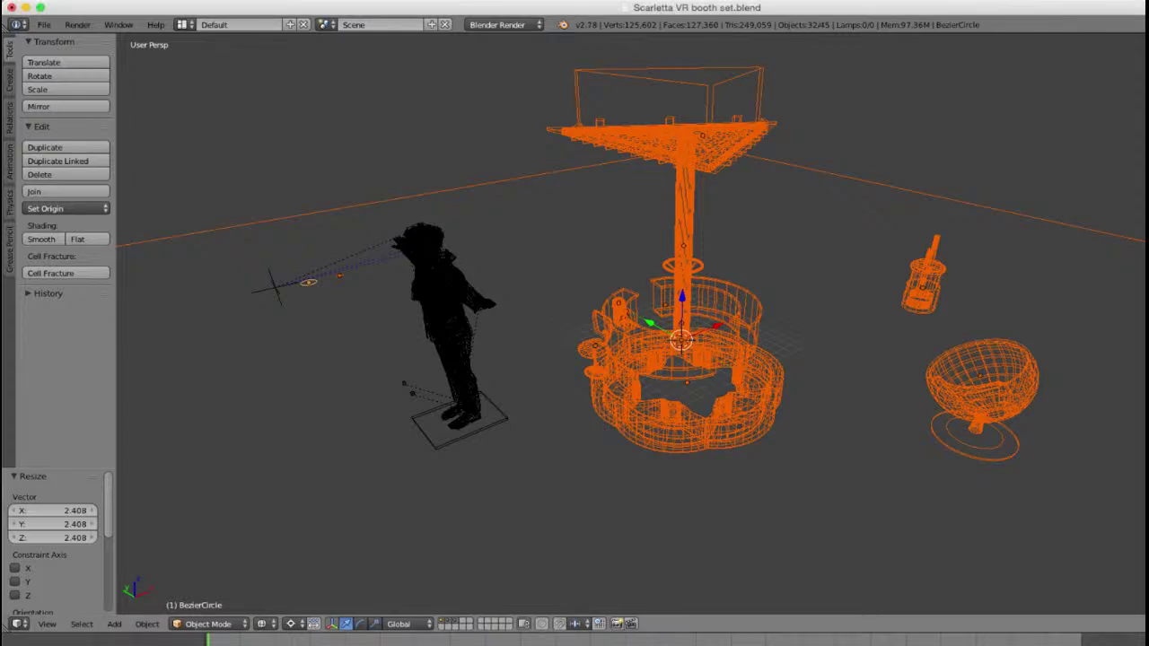
scroll(631, 323, down, 4)
middle_drag(631, 323, 745, 274)
key(z)
middle_drag(646, 327, 597, 337)
scroll(596, 305, up, 5)
key(s)
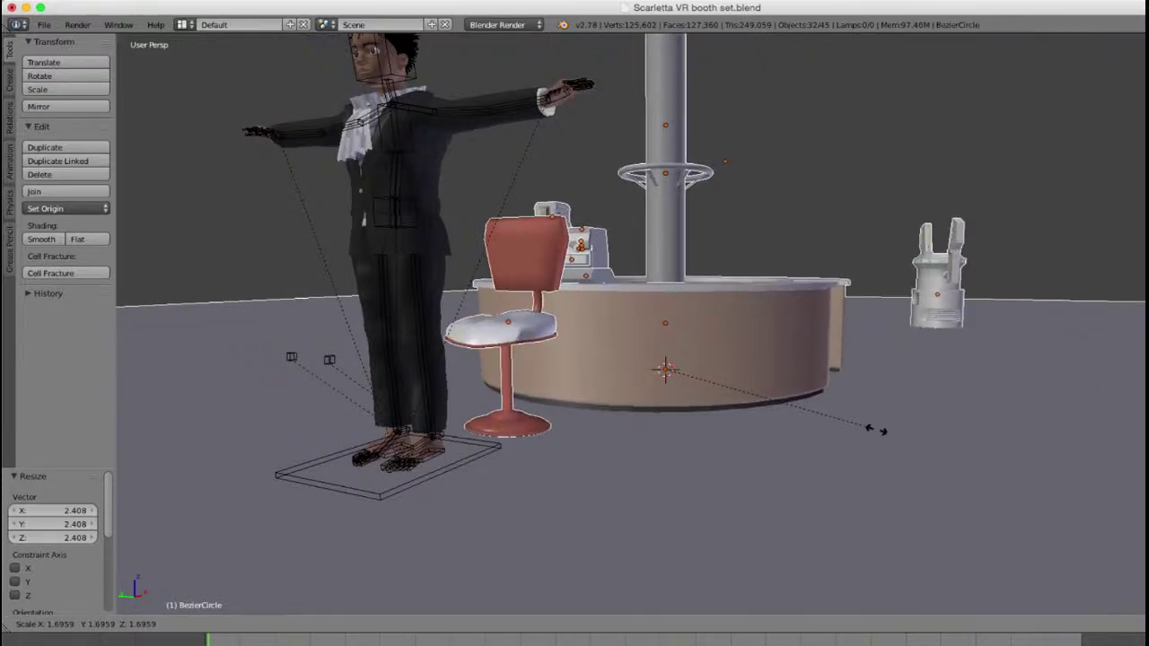
click(877, 431)
Step: Examine the booth set's proportions beside the character, checking the star-cut ring, counter and swivel chair from several angles
scroll(877, 431, down, 6)
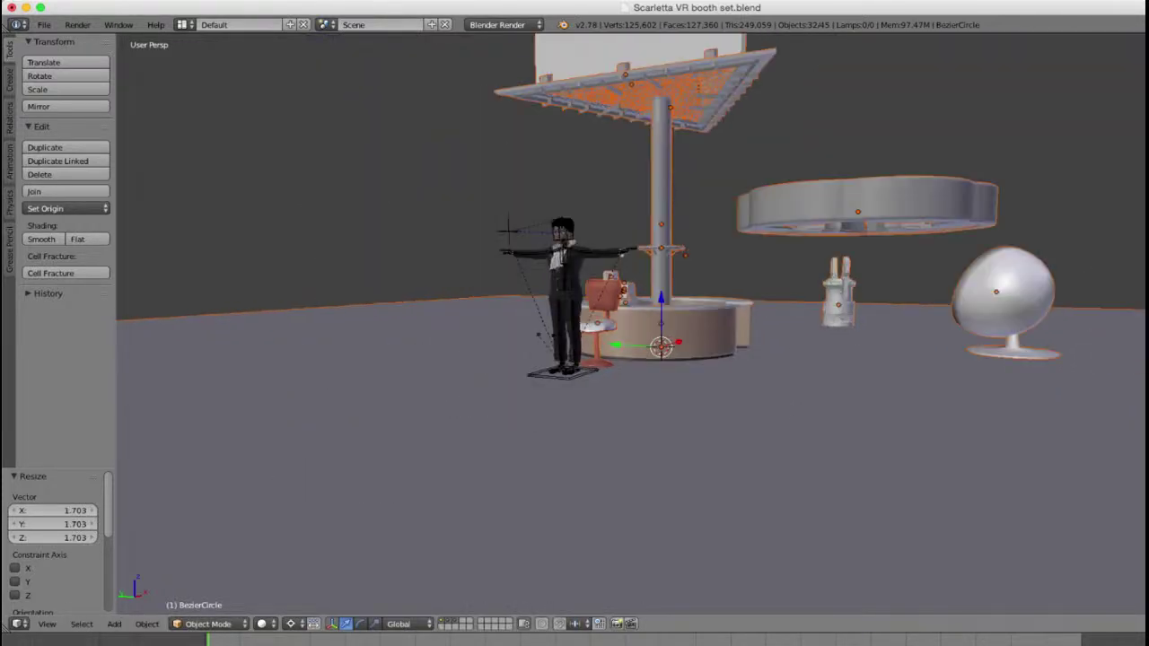
middle_drag(878, 431, 897, 476)
scroll(897, 476, down, 3)
scroll(628, 323, down, 1)
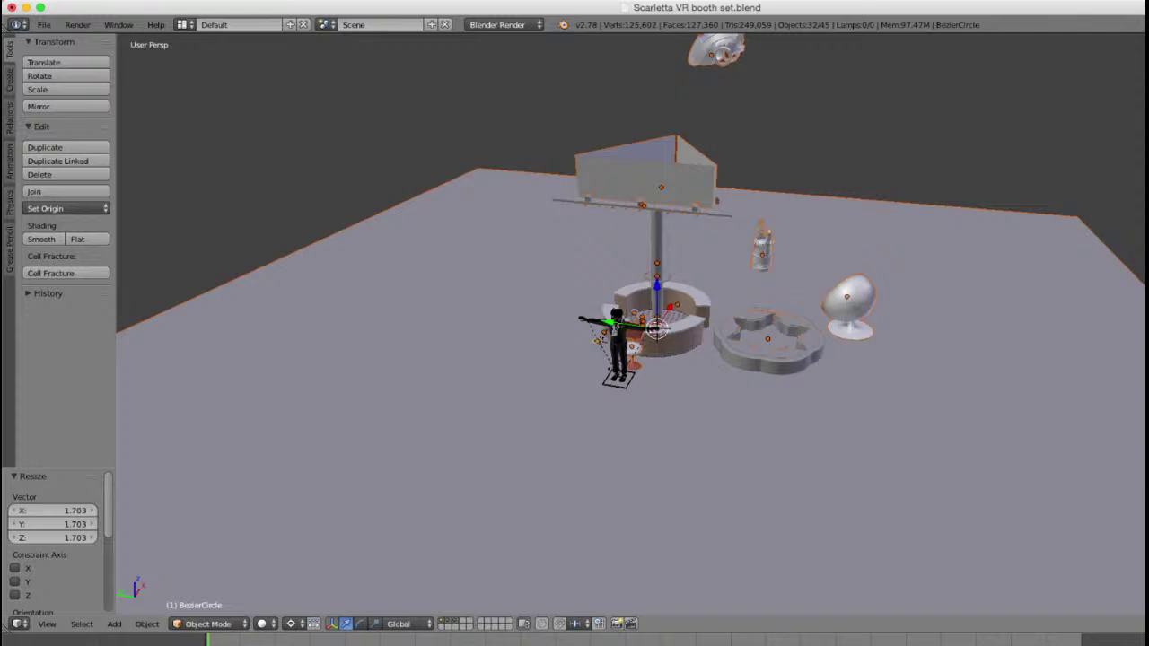
right_click(772, 350)
scroll(657, 329, up, 5)
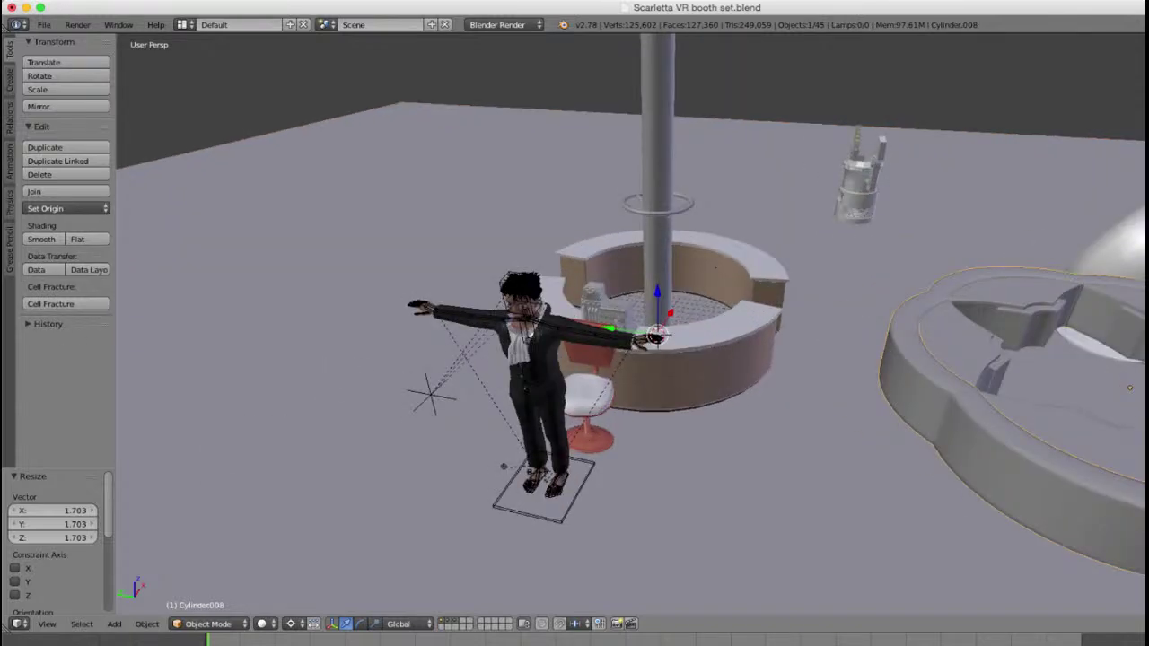
middle_drag(657, 334, 662, 355)
right_click(1074, 361)
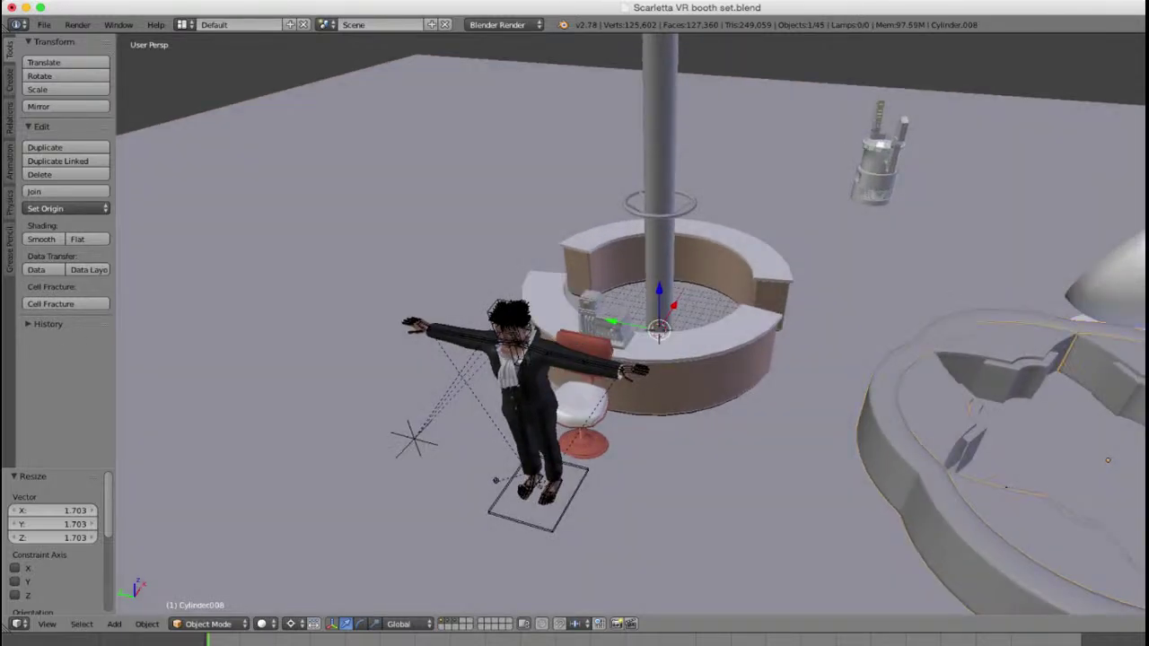
scroll(629, 323, down, 4)
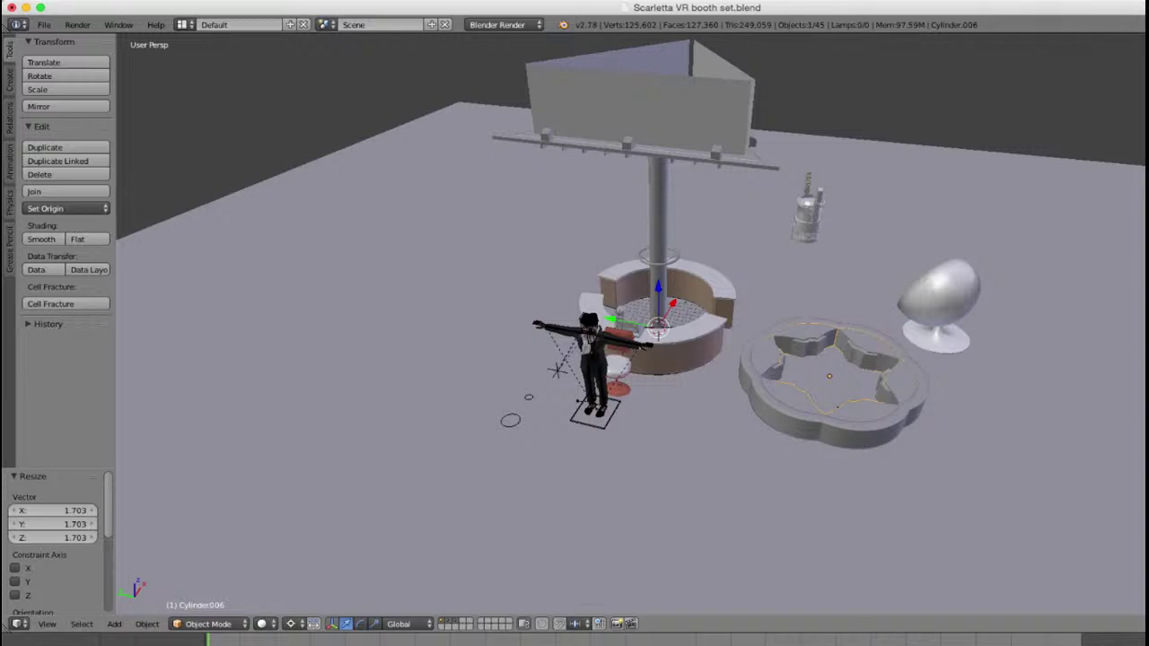
middle_drag(628, 359, 638, 301)
scroll(628, 323, up, 3)
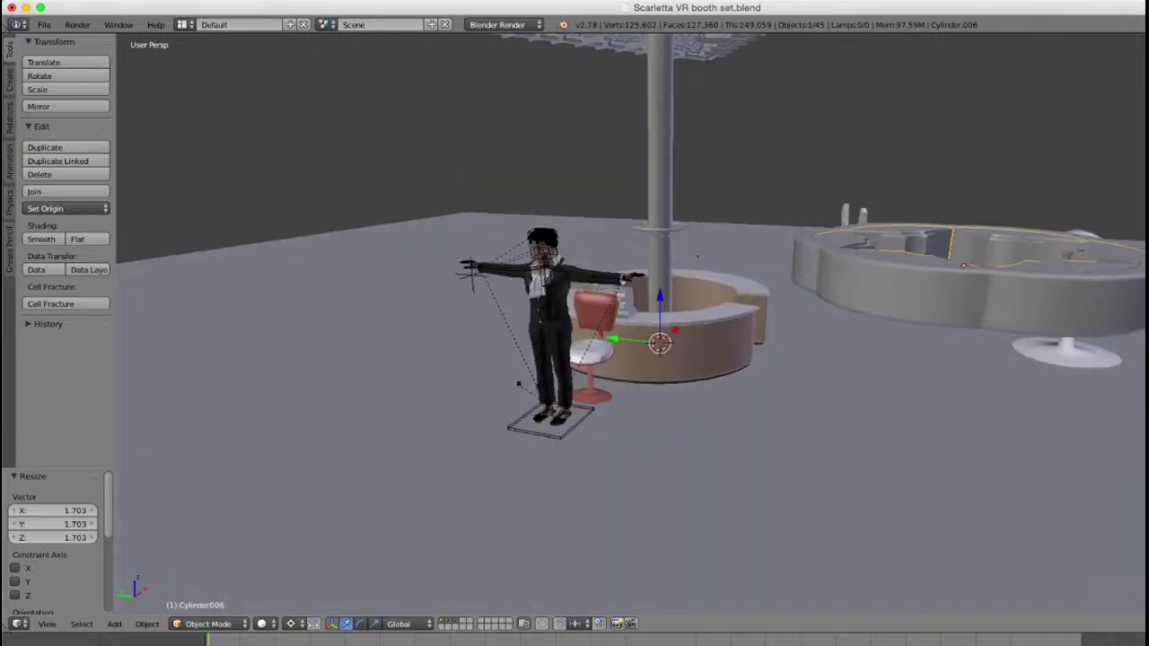
middle_drag(682, 269, 431, 259)
scroll(628, 323, up, 6)
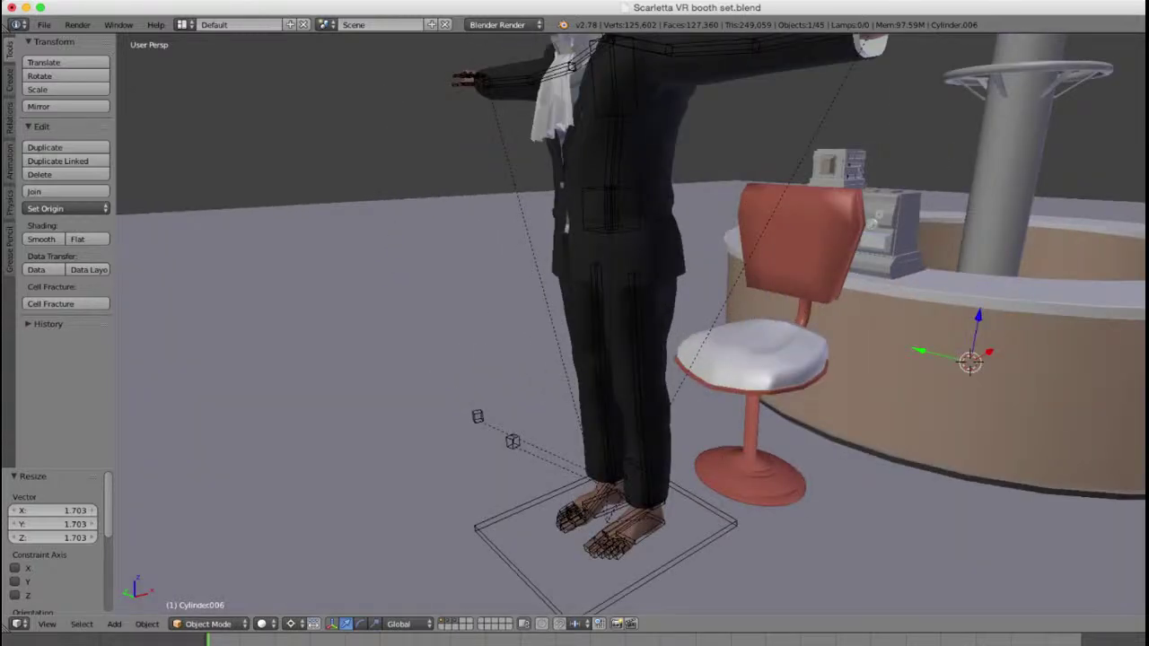
Step: Select the character's armature, switch the pivot point from the 3D cursor to the armature's own origin, and frame it in view
key(z)
right_click(622, 190)
key(z)
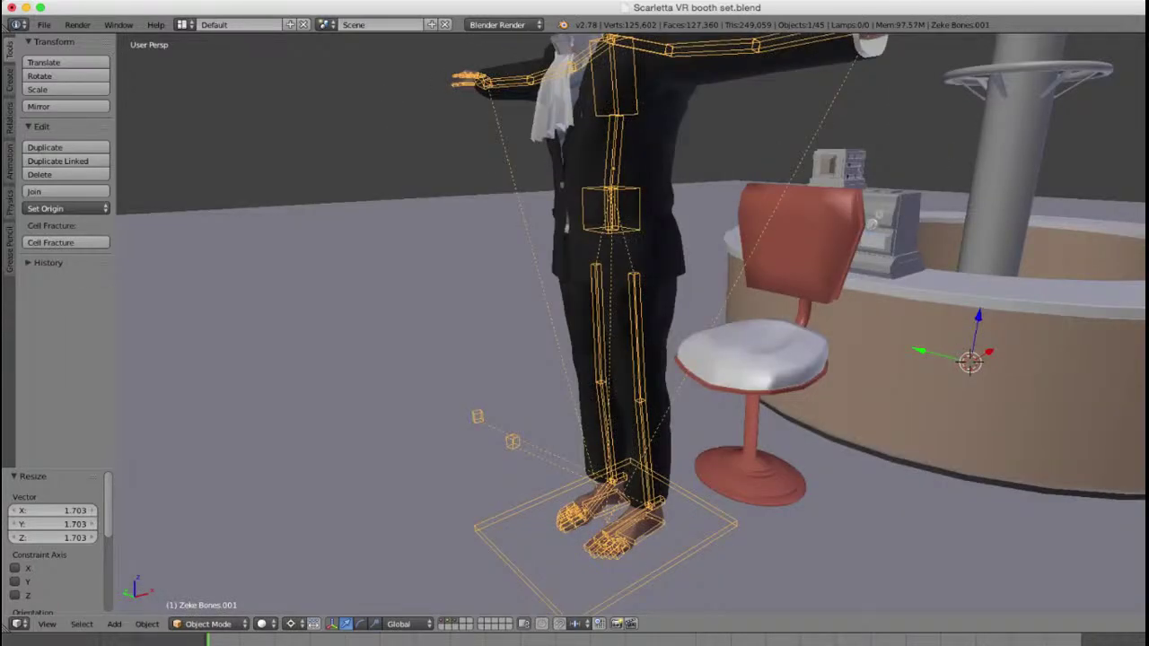
click(290, 624)
click(323, 576)
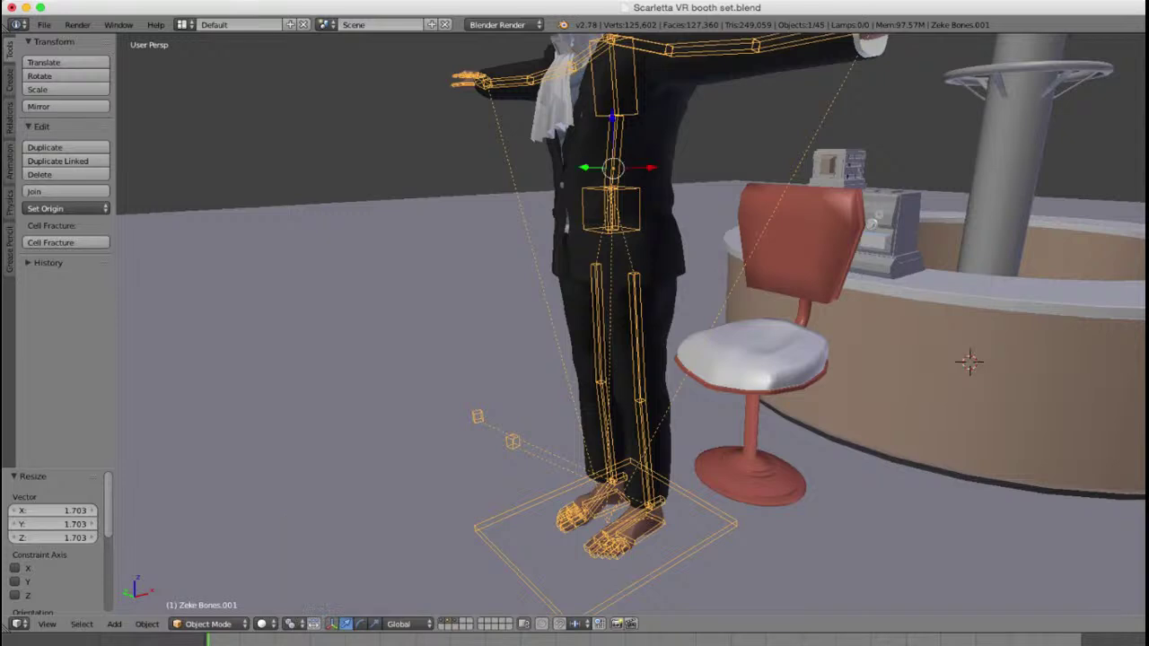
key(KP_Decimal)
Step: Enter Pose Mode and add both hand control bones to the selected hip control bone
click(208, 624)
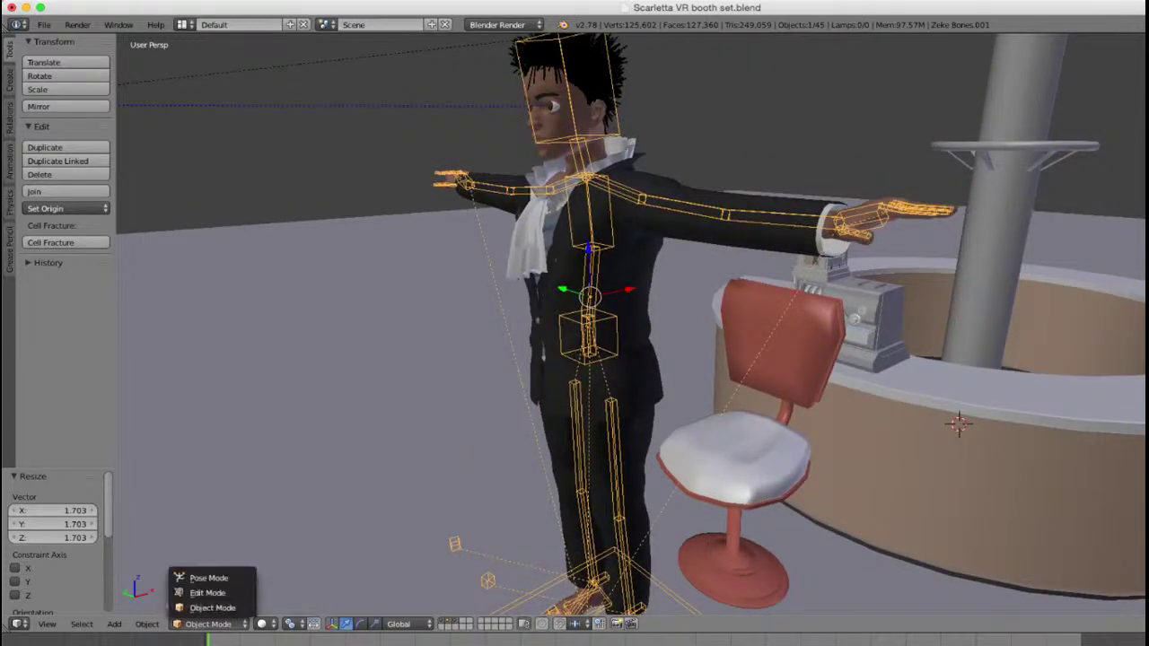
click(208, 577)
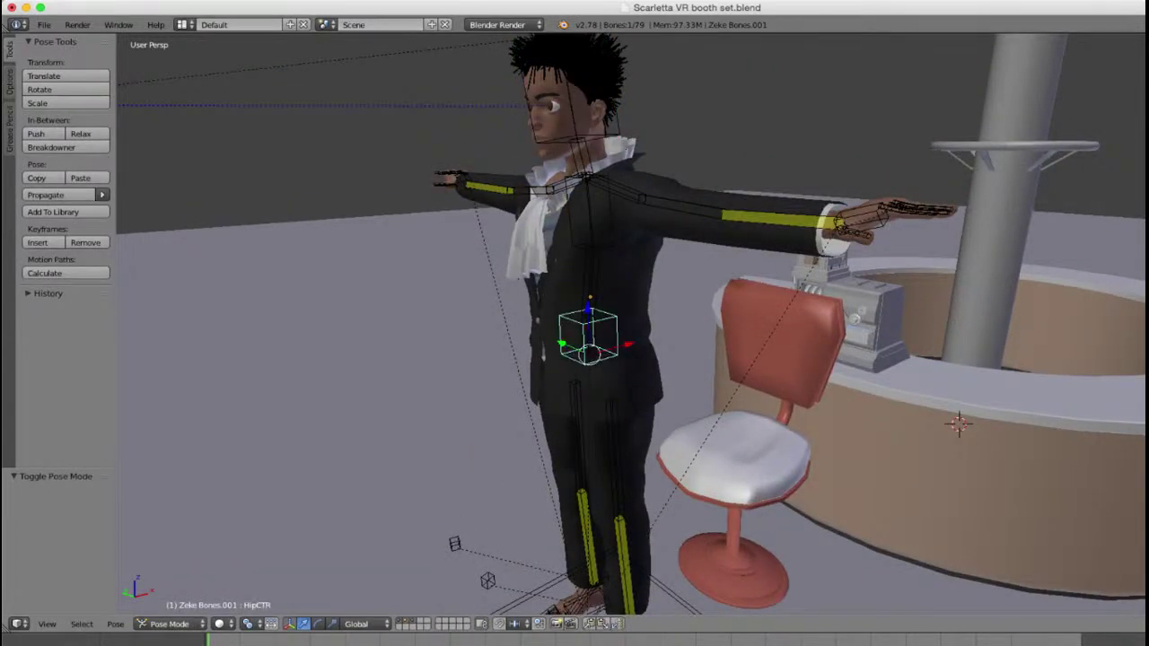
shift+right_click(860, 219)
middle_drag(628, 359, 350, 359)
shift+right_click(579, 229)
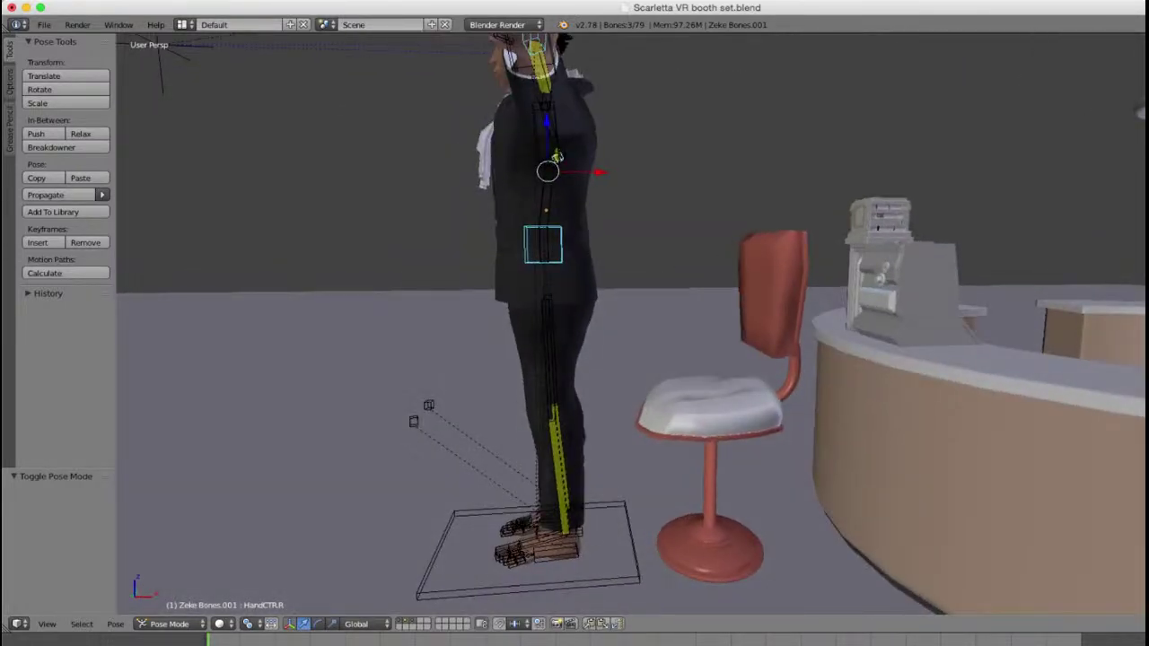
Step: Lower the selected hip and hand control bones 1.609 along Z and shift them 2.439 along X toward the chair
key(g)
key(z)
key(Return)
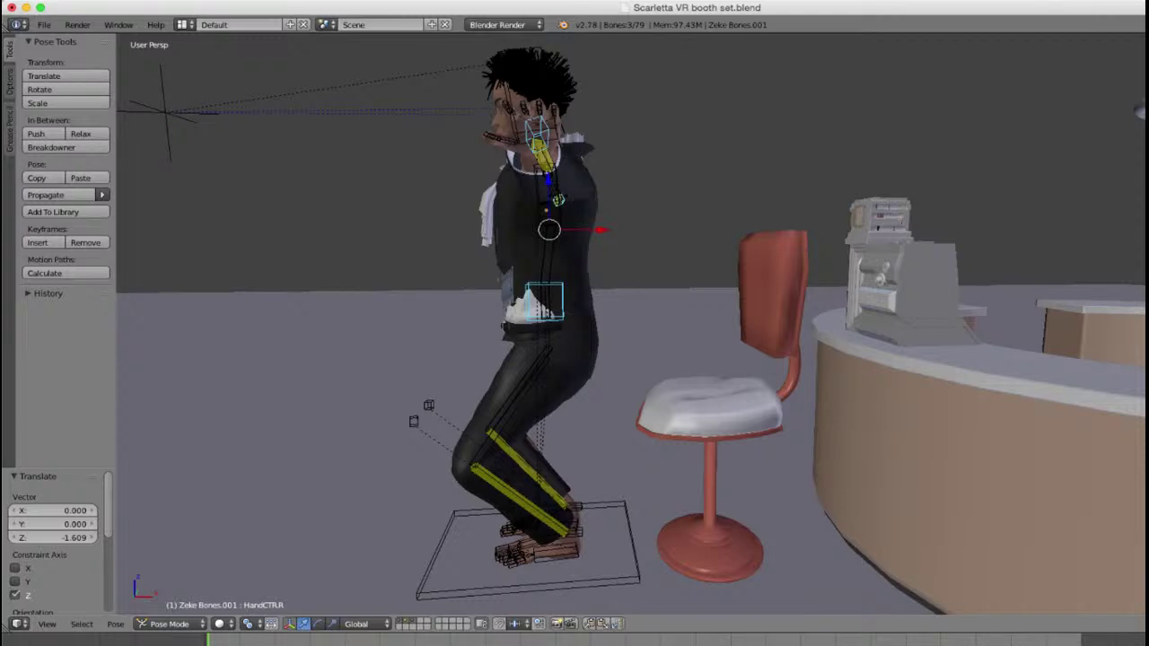
key(g)
key(x)
key(Return)
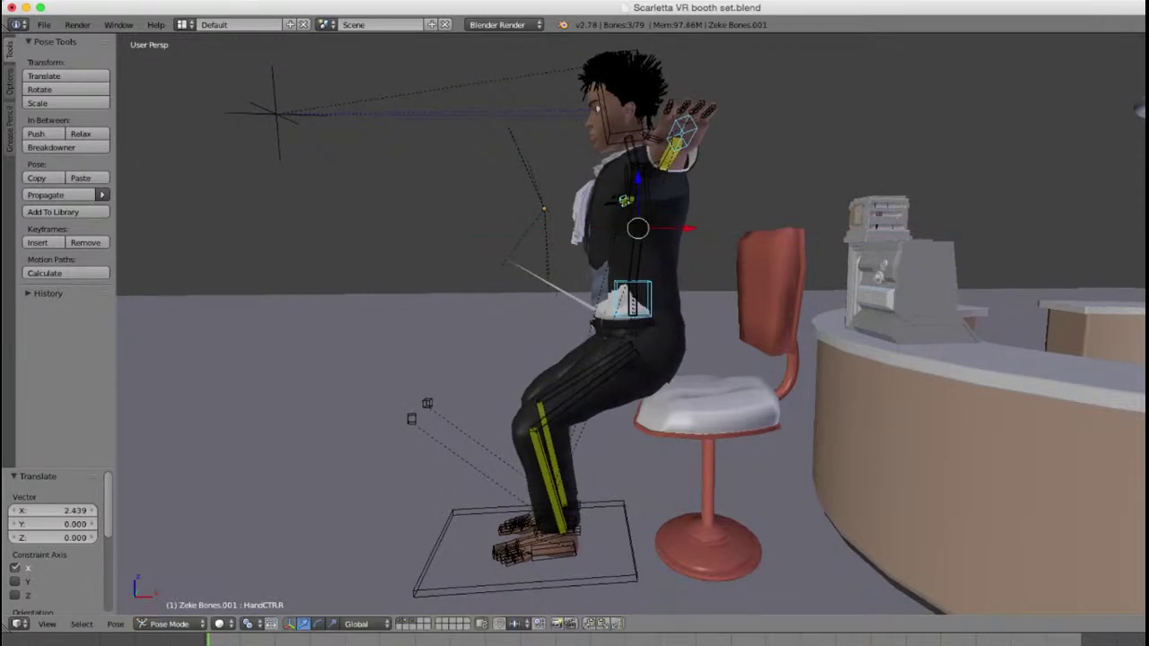
Step: Fine-tune the sitting height by moving the hip and hand controls -0.948 and 0.484 along Z
middle_drag(574, 359, 575, 332)
key(g)
key(z)
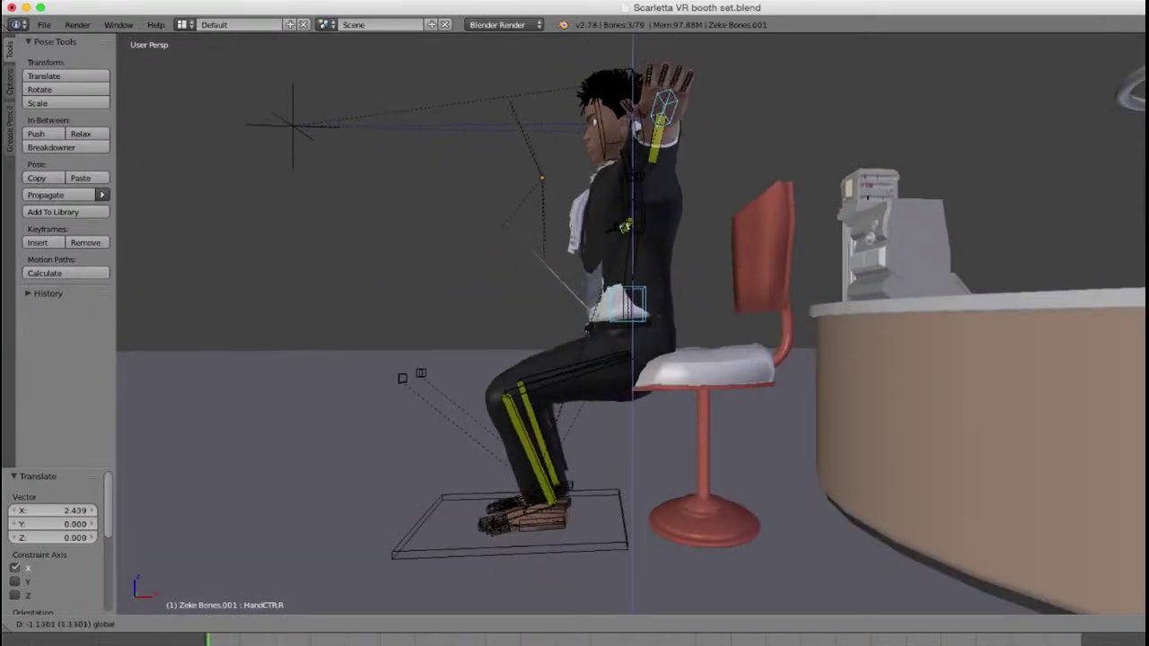
key(Return)
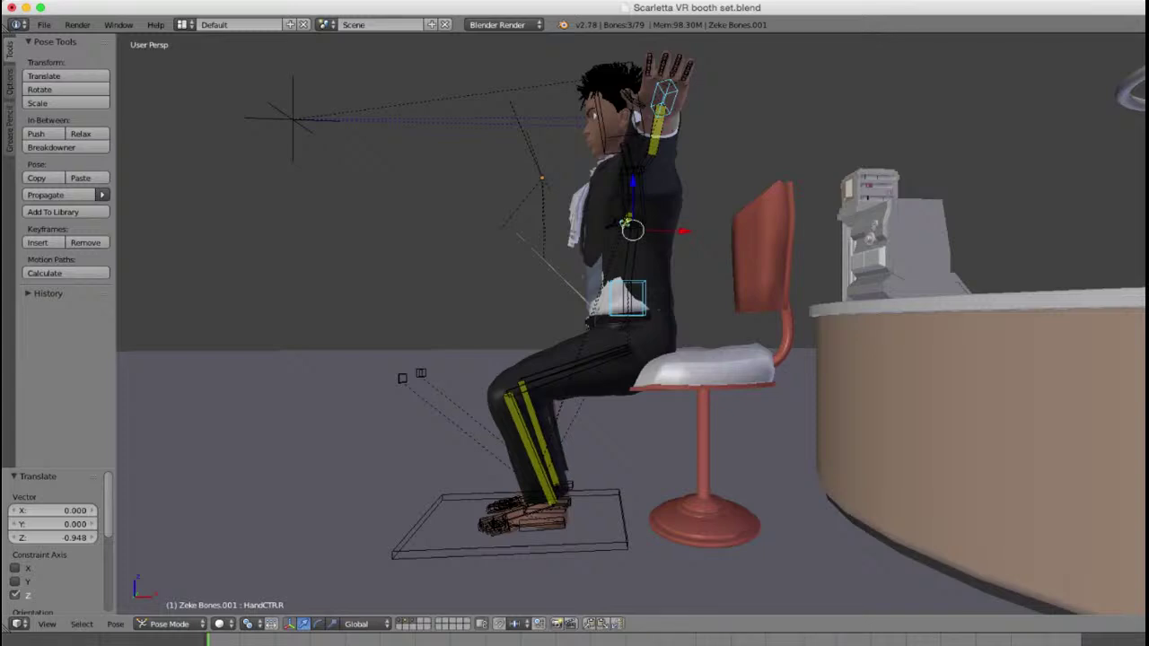
key(g)
key(z)
key(Return)
Step: Select the character's left heel bone and move it along Y to adjust the foot spacing
middle_drag(1104, 422, 879, 430)
scroll(880, 431, up, 4)
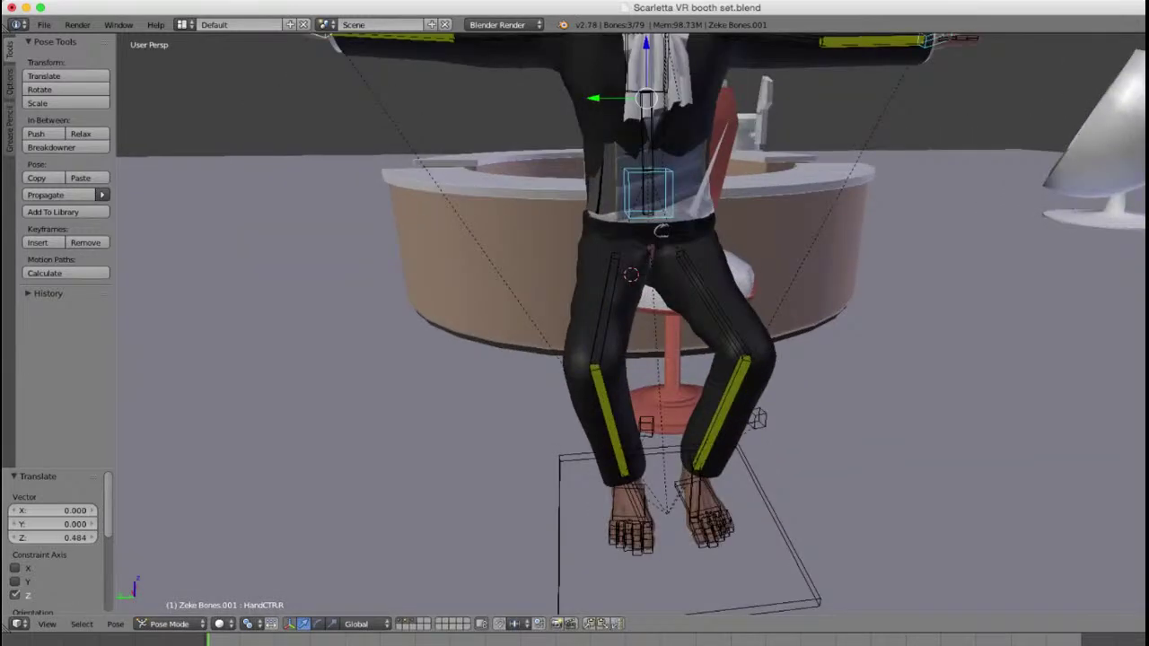
right_click(692, 495)
middle_drag(693, 495, 637, 475)
key(g)
key(y)
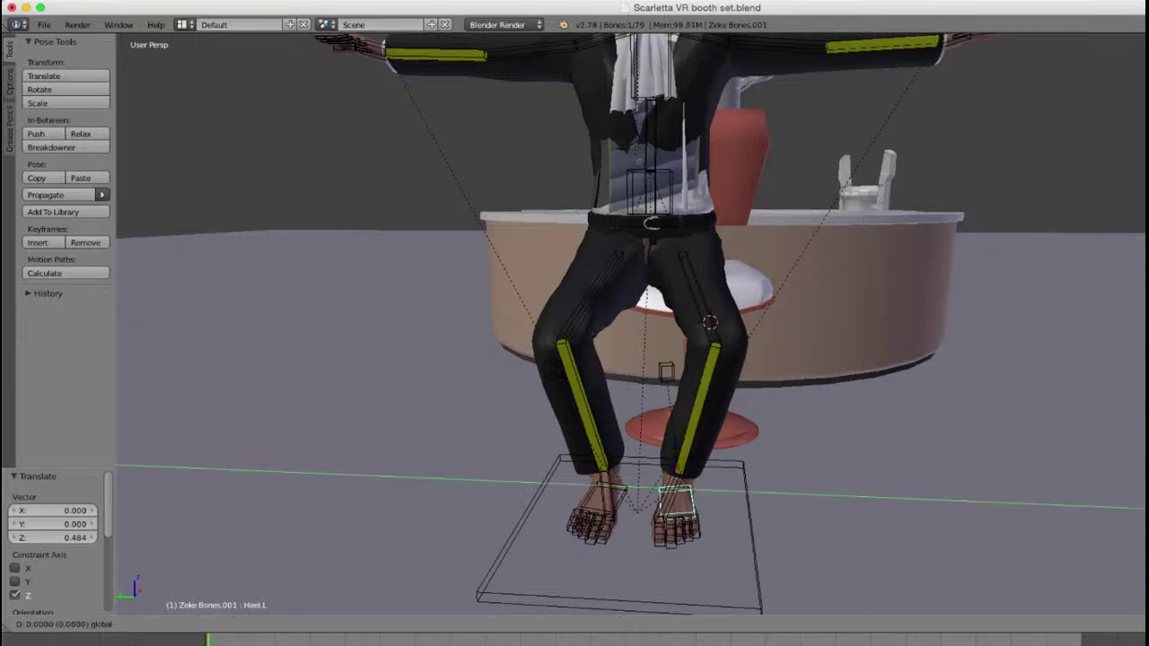
key(Return)
Step: Rotate the left shin bone by -1.918° and the right shin bone by 1.638° to straighten the legs
right_click(709, 404)
middle_drag(709, 403, 987, 417)
key(r)
key(Return)
right_click(606, 404)
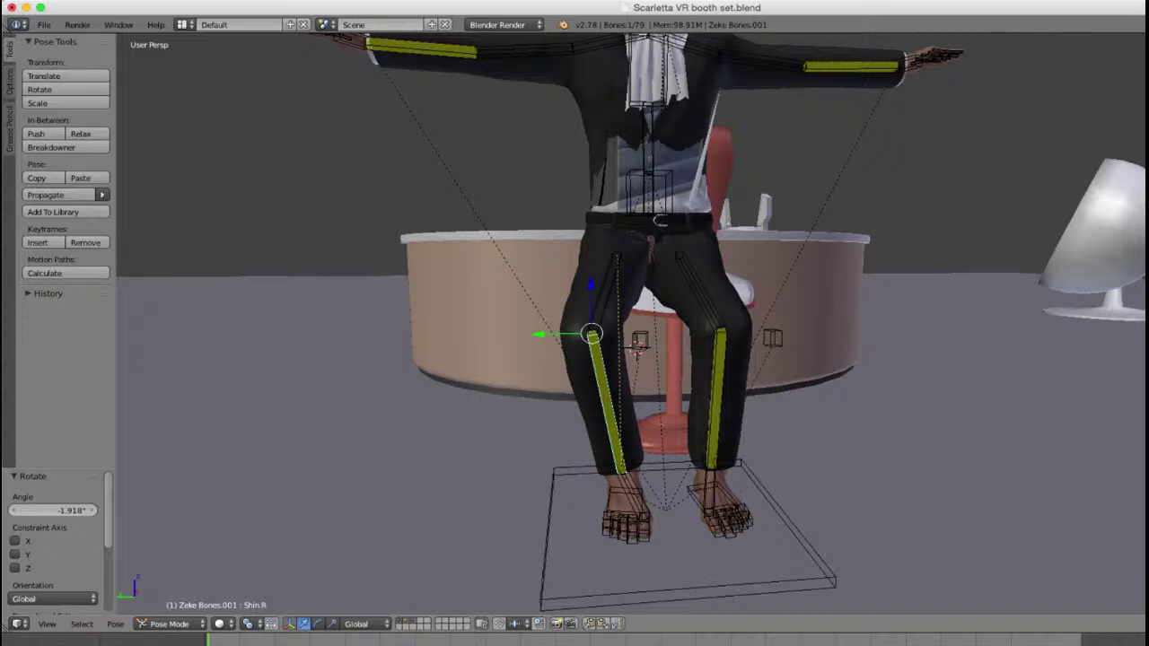
key(r)
key(Return)
Step: Select the swivel chair in Object Mode and scale it uniformly by 0.886
middle_drag(956, 472, 898, 467)
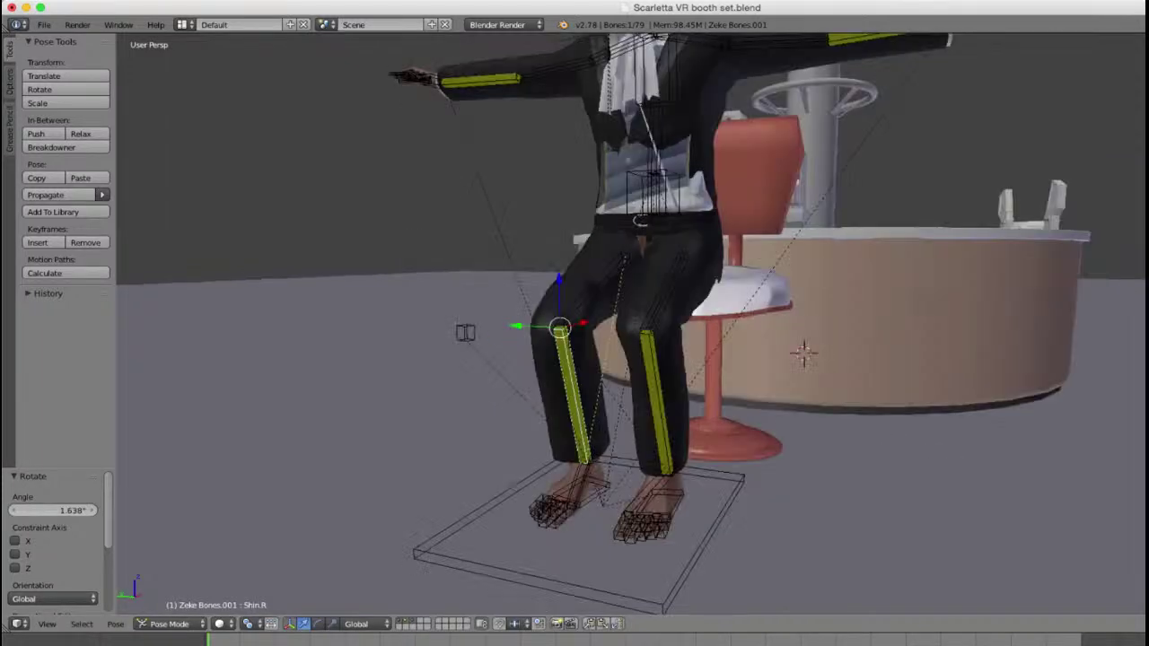
middle_drag(804, 353, 718, 354)
middle_drag(1113, 386, 915, 323)
right_click(738, 304)
middle_drag(884, 474, 803, 432)
key(s)
click(796, 428)
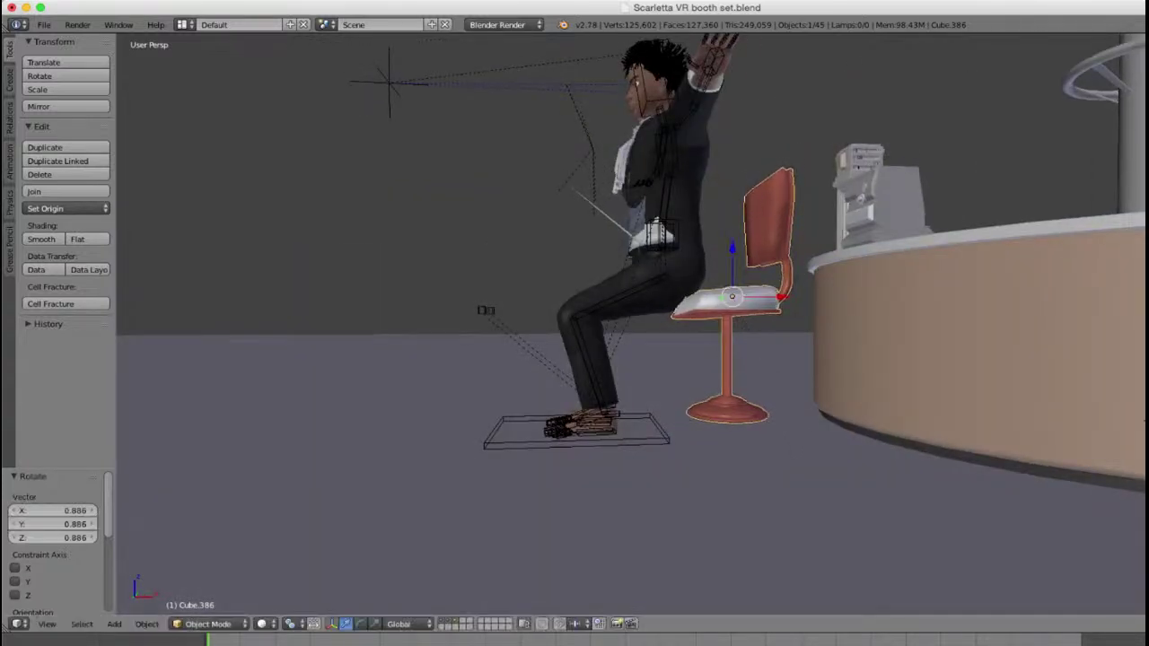
Step: Lower the swivel chair 0.473 along Z and slide it 1.743 along X toward the seated character
scroll(795, 428, up, 1)
key(g)
key(z)
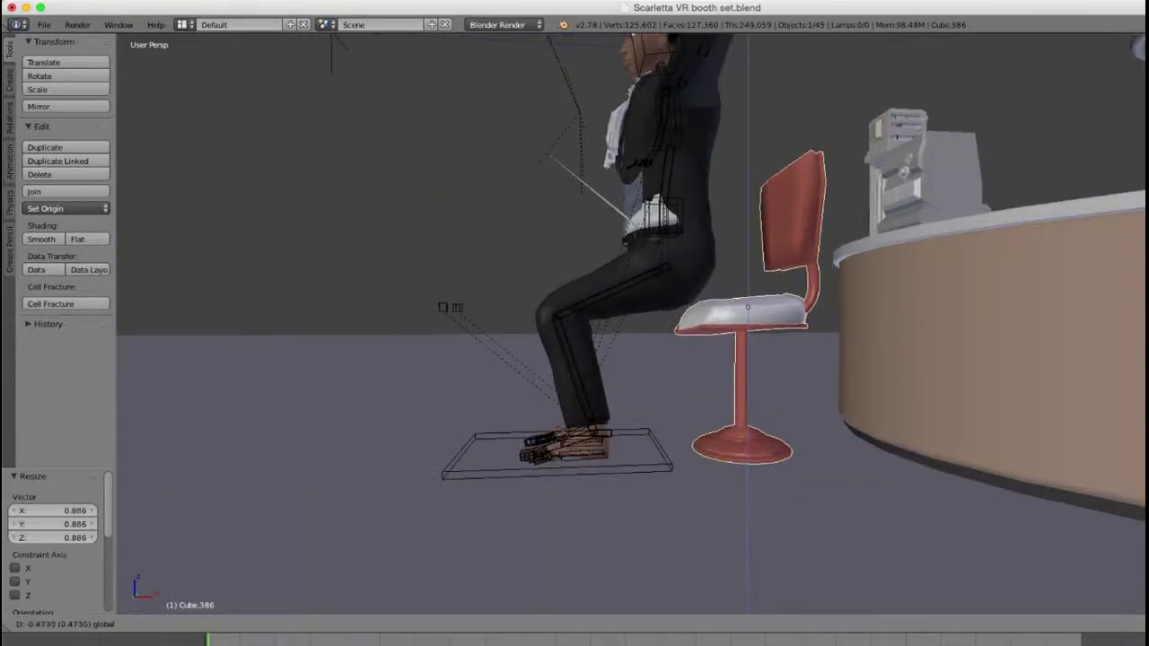
key(Return)
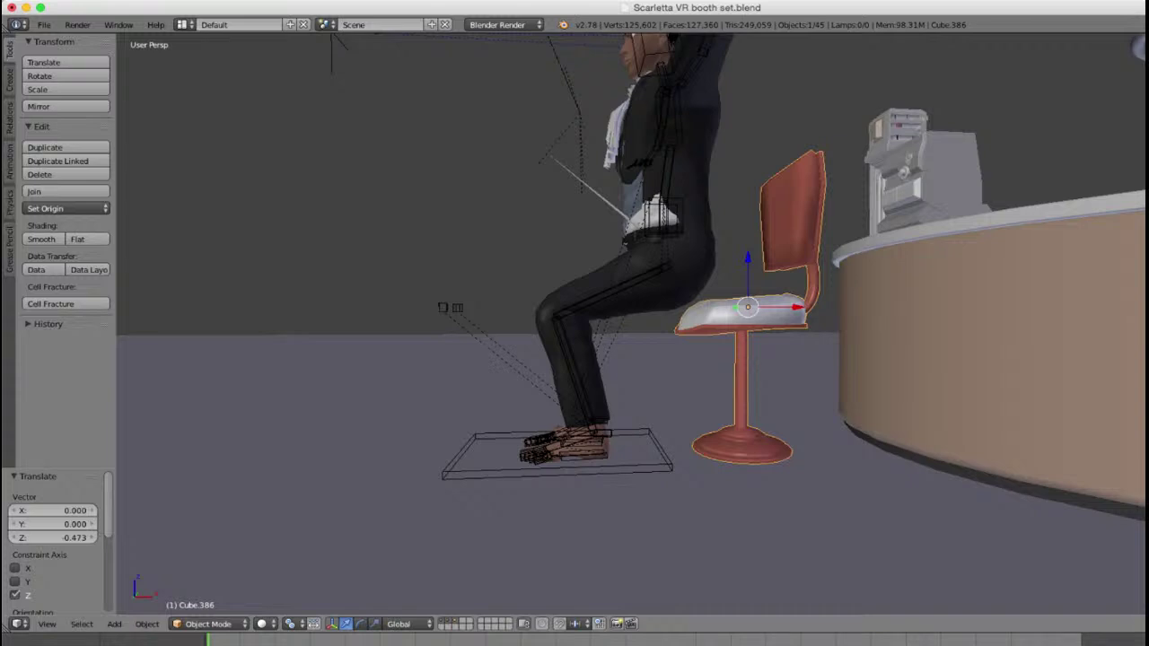
key(g)
key(x)
key(Return)
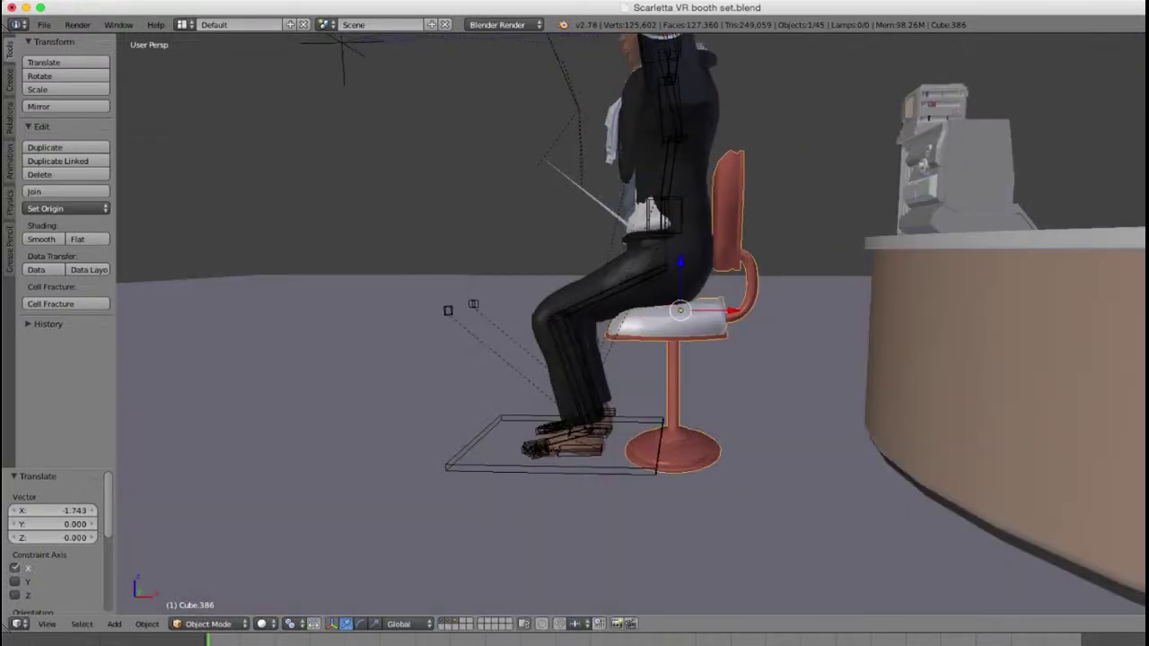
Step: Align the swivel chair under the character by moving it 1.020 along Y, and scale it by 1.013
mouse_move(728, 344)
middle_down()
mouse_move(938, 364)
mouse_move(812, 359)
mouse_move(718, 332)
mouse_move(705, 297)
mouse_move(702, 325)
middle_up()
key(g)
key(x)
key(Return)
scroll(702, 324, up, 3)
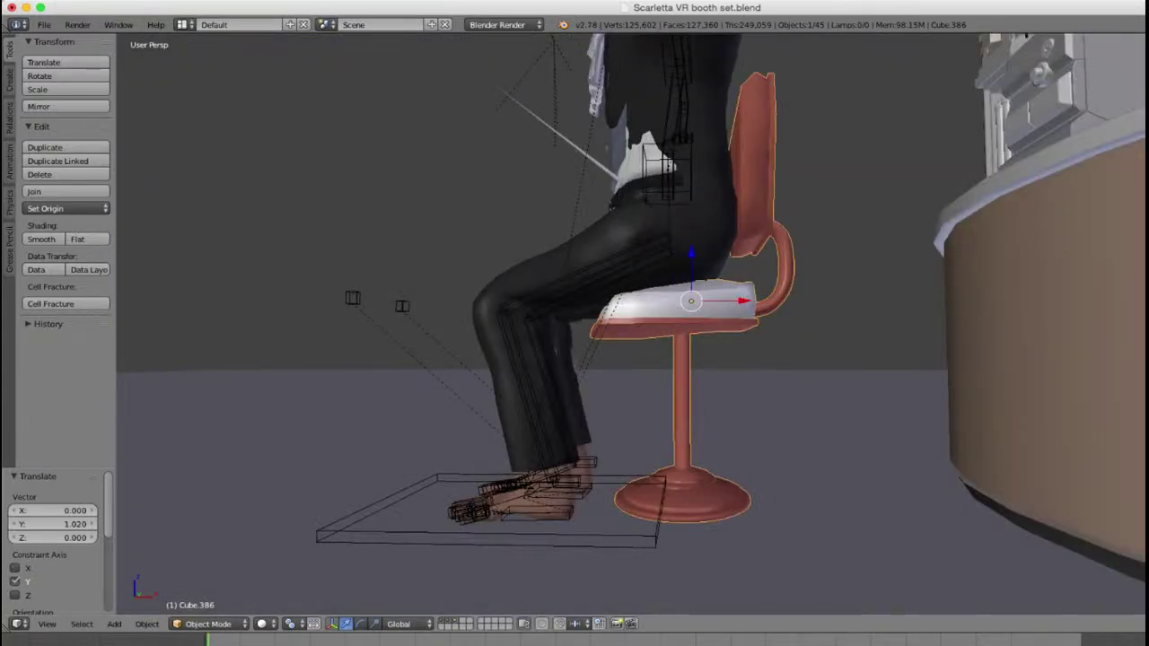
key(s)
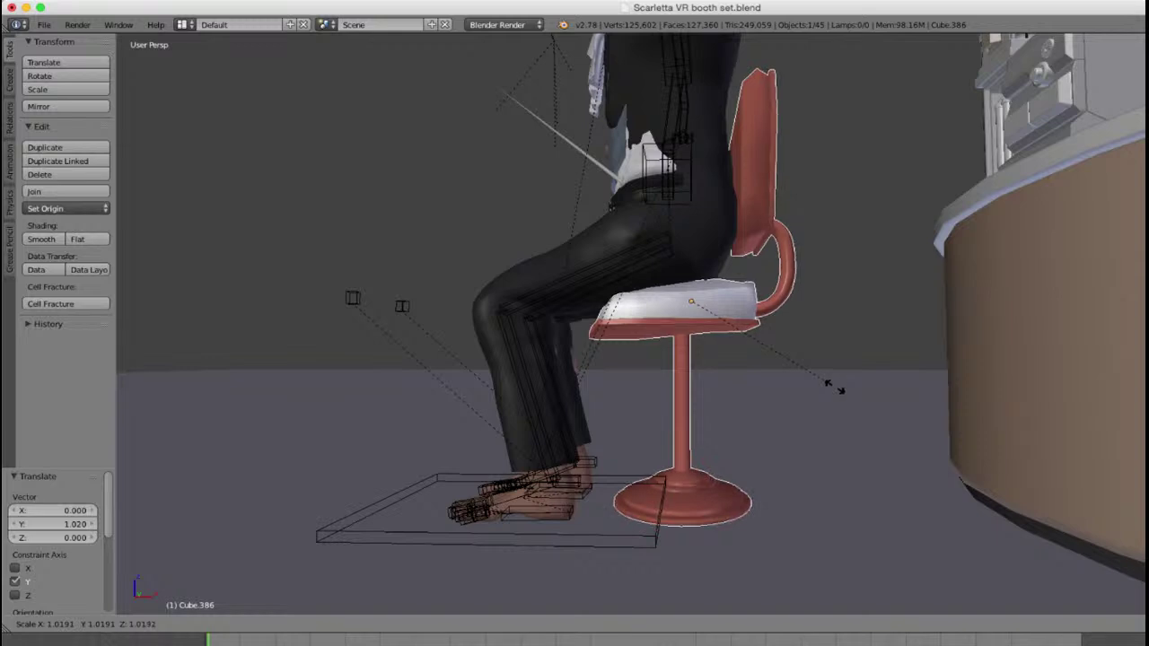
click(834, 386)
middle_drag(833, 386, 821, 425)
scroll(832, 423, down, 1)
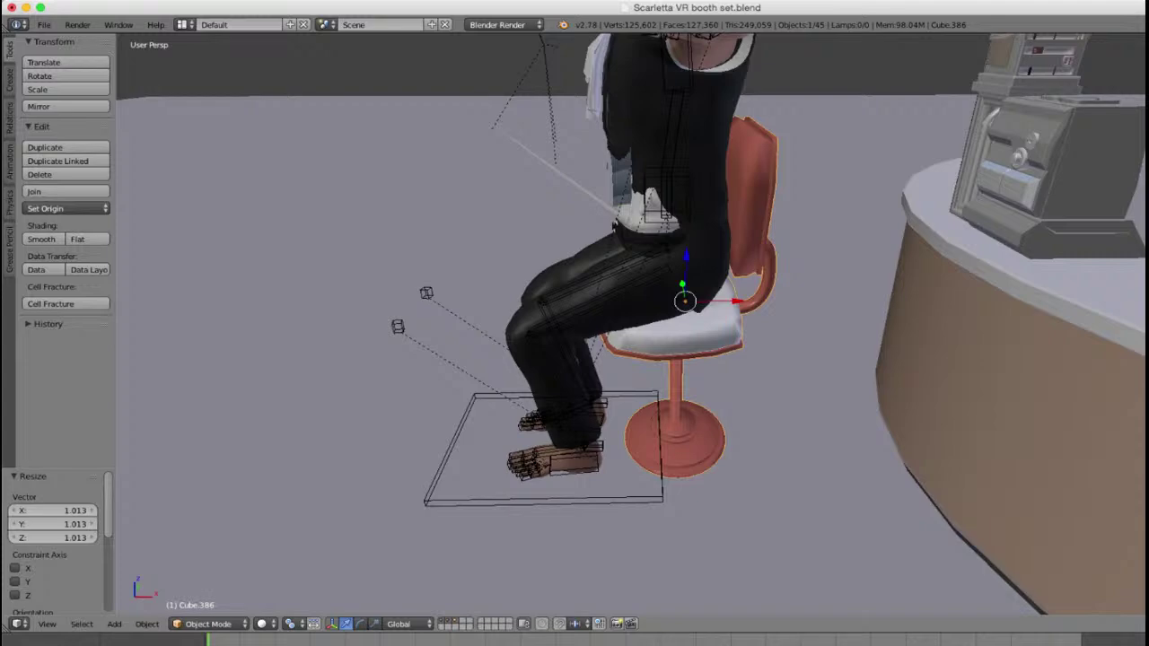
Step: Enter Edit Mode on the swivel chair and select the face loops around the backrest cushion
scroll(631, 324, up, 1)
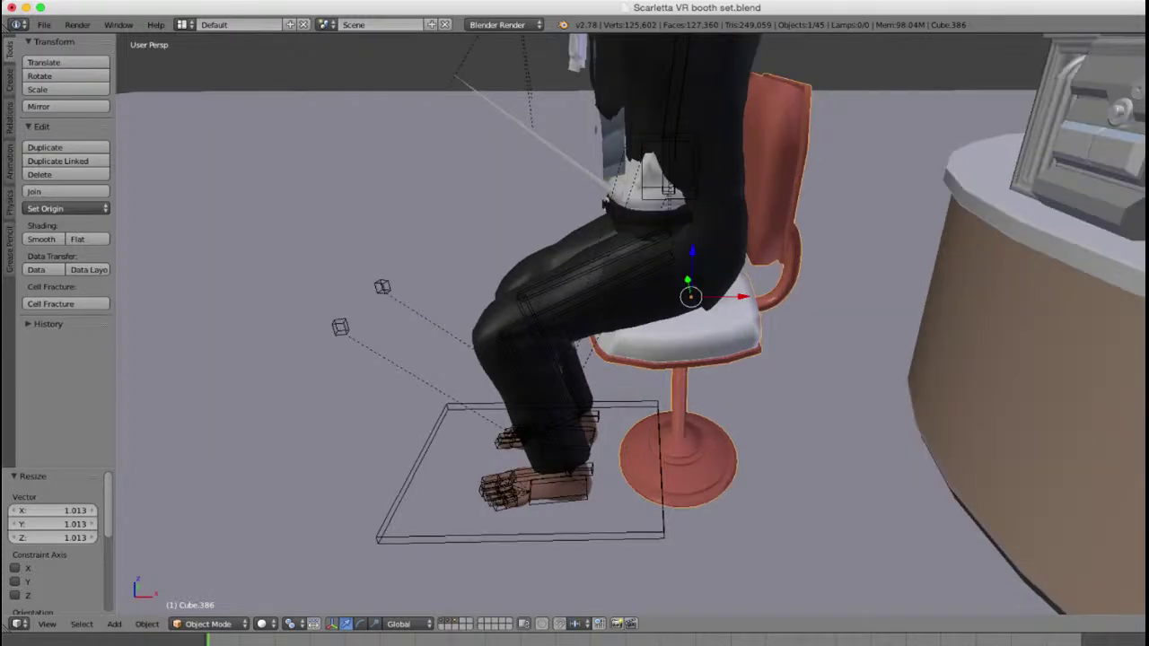
middle_drag(631, 324, 544, 413)
scroll(631, 324, up, 3)
key(Tab)
middle_drag(631, 324, 642, 448)
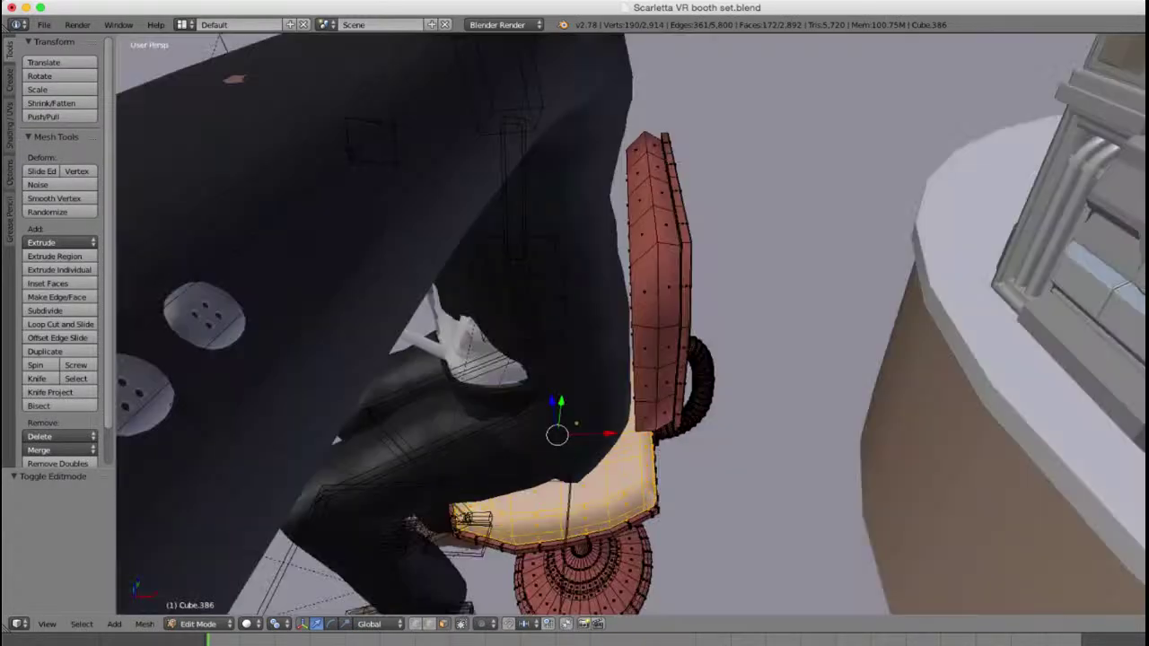
scroll(631, 324, up, 4)
shift+middle_drag(631, 324, 632, 377)
scroll(631, 324, up, 2)
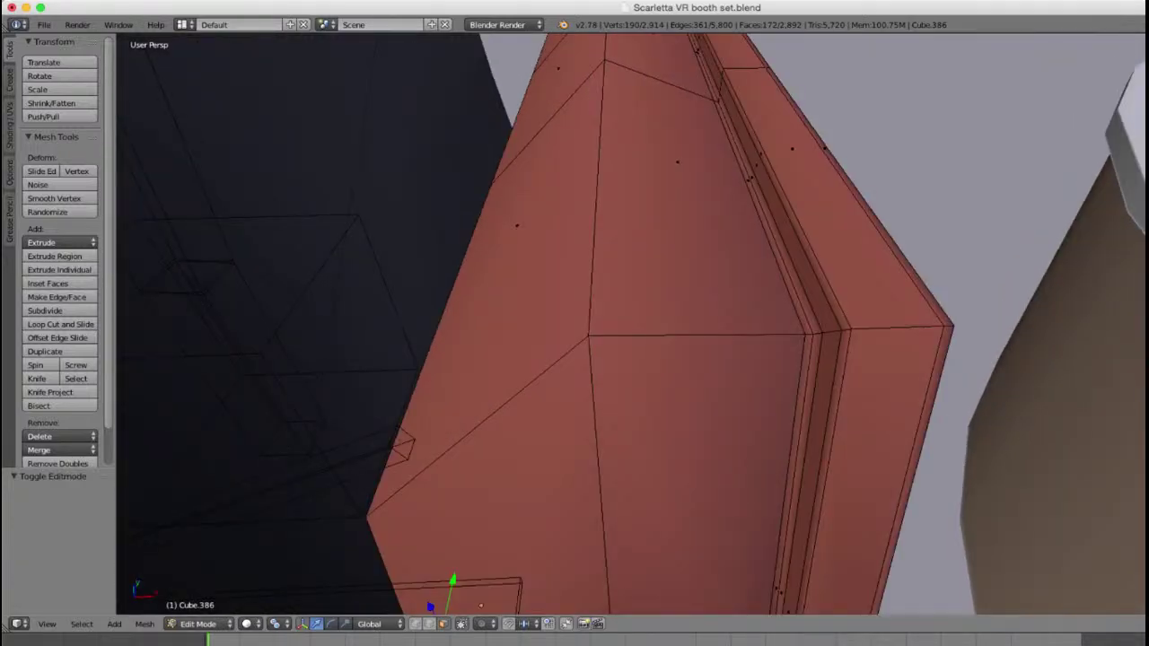
alt+right_click(810, 333)
alt+shift+right_click(698, 332)
alt+shift+right_click(505, 399)
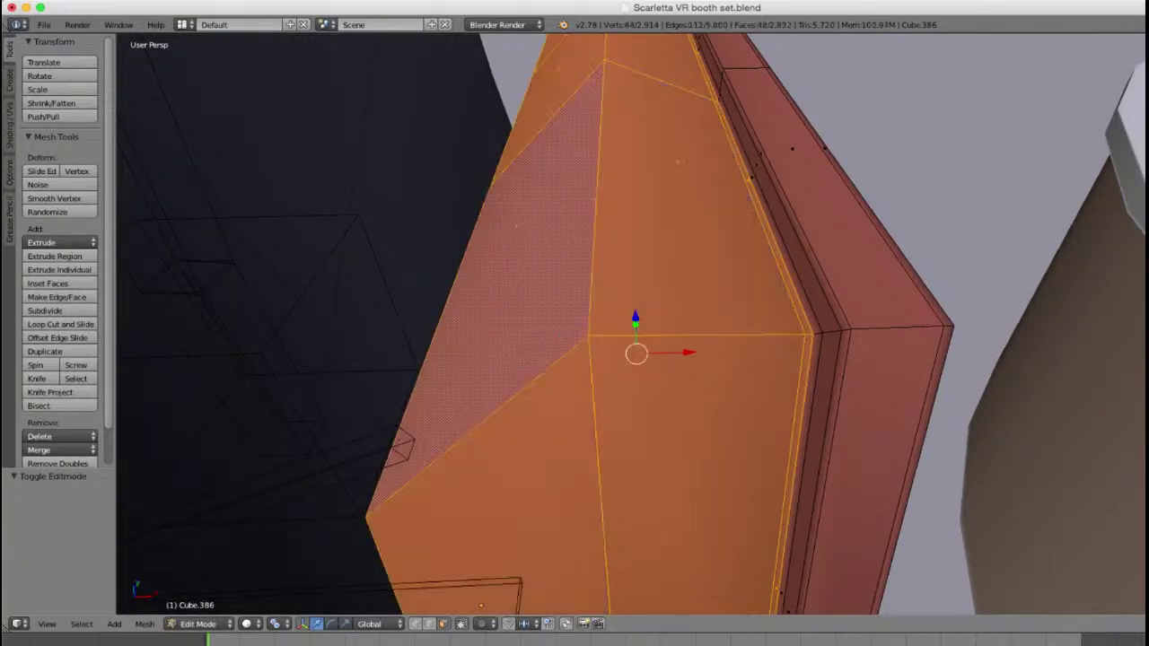
Step: Add the front faces of the backrest cushion to the selection with Circle Select in wireframe shading
scroll(504, 399, down, 5)
mouse_move(504, 399)
middle_down()
mouse_move(507, 310)
mouse_move(570, 229)
middle_up()
key(z)
middle_drag(648, 256, 607, 256)
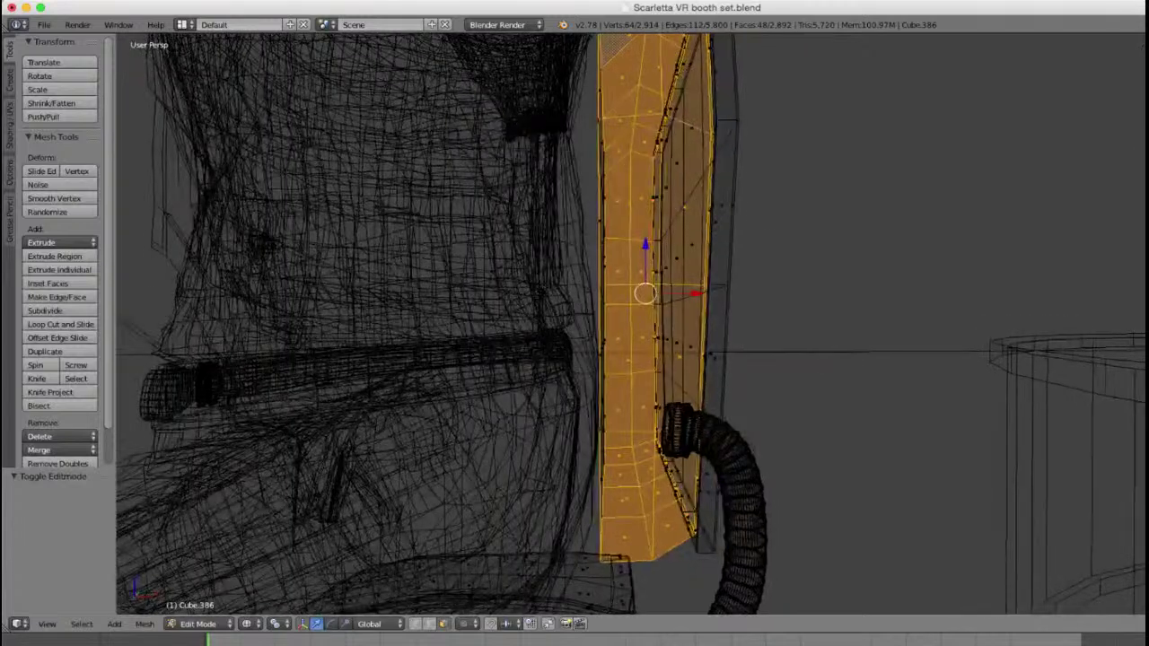
key(c)
scroll(594, 205, up, 6)
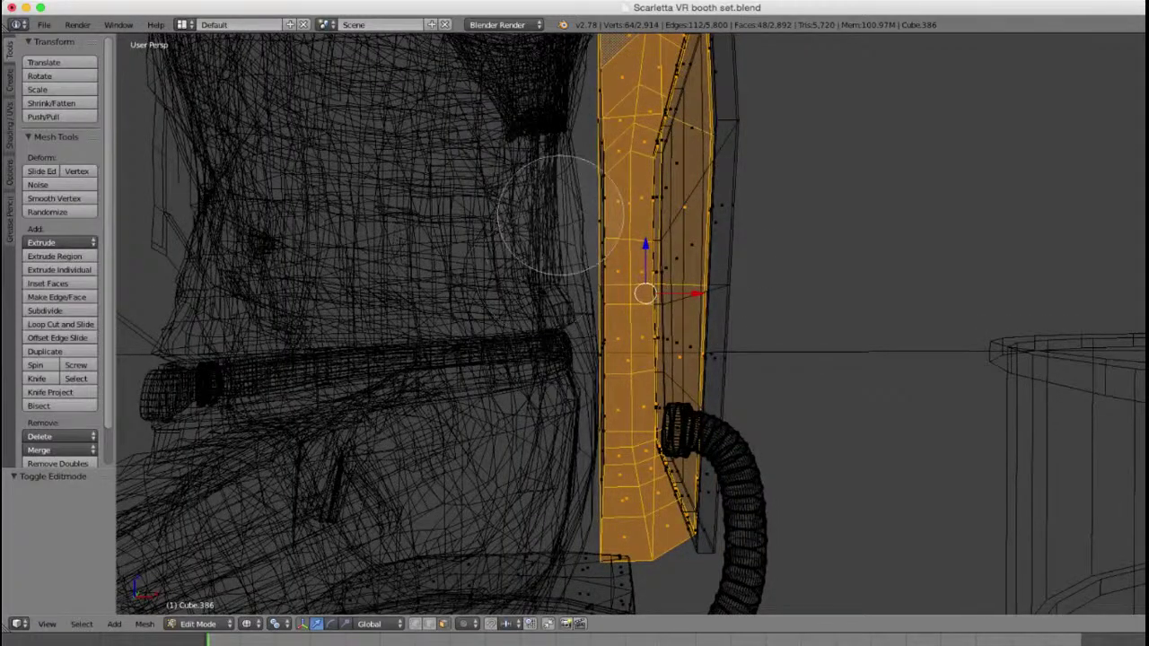
drag(565, 218, 565, 157)
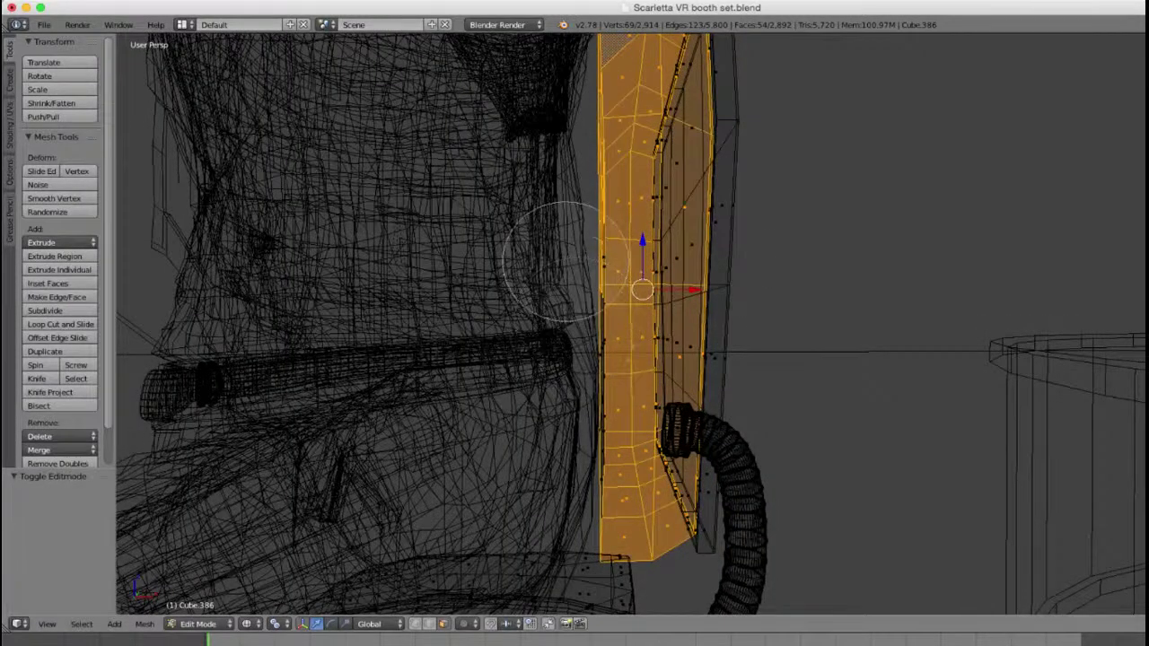
drag(563, 260, 568, 531)
right_click(567, 531)
scroll(567, 530, down, 2)
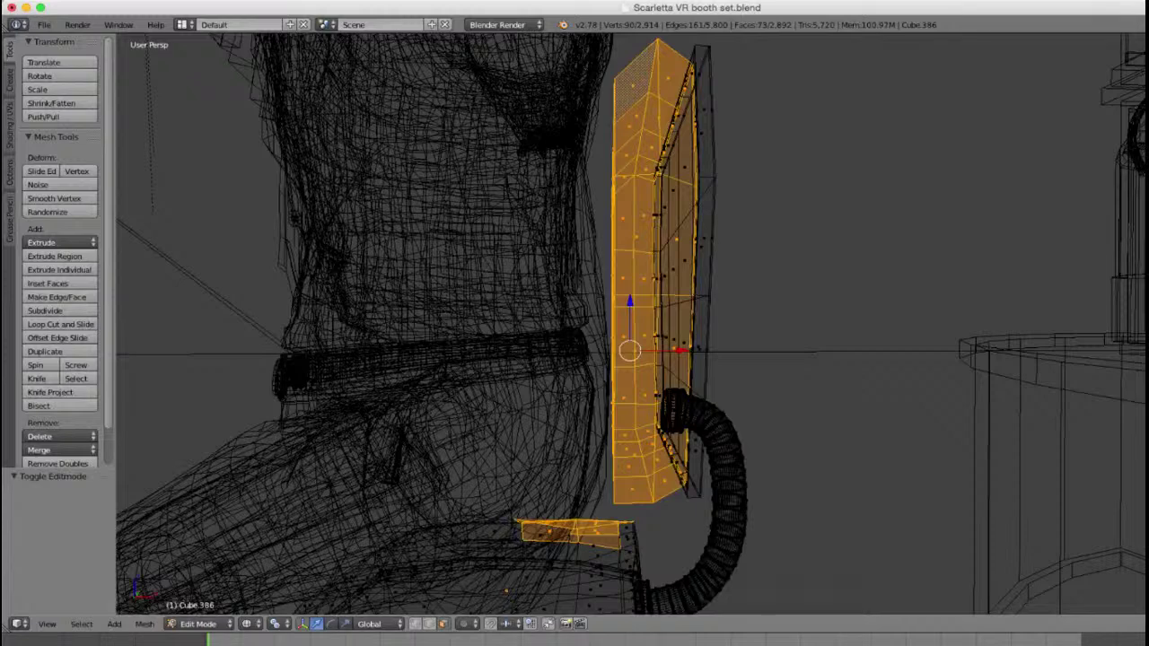
Step: Deselect the stray seat faces, assign the white cushion material to the backrest cushion, and return to Object Mode
middle_drag(567, 530, 585, 513)
key(c)
mouse_move(527, 556)
middle_down()
mouse_move(597, 552)
mouse_move(684, 578)
mouse_move(574, 603)
middle_up()
right_click(598, 551)
key(z)
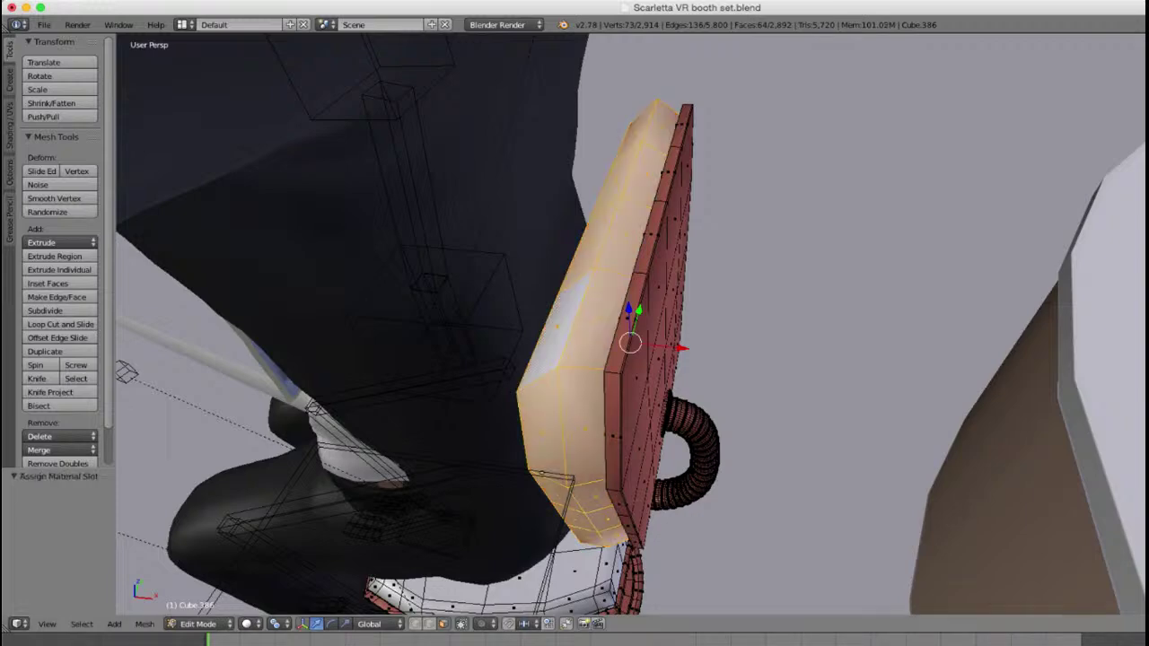
key(Tab)
scroll(631, 324, down, 4)
middle_drag(631, 359, 668, 260)
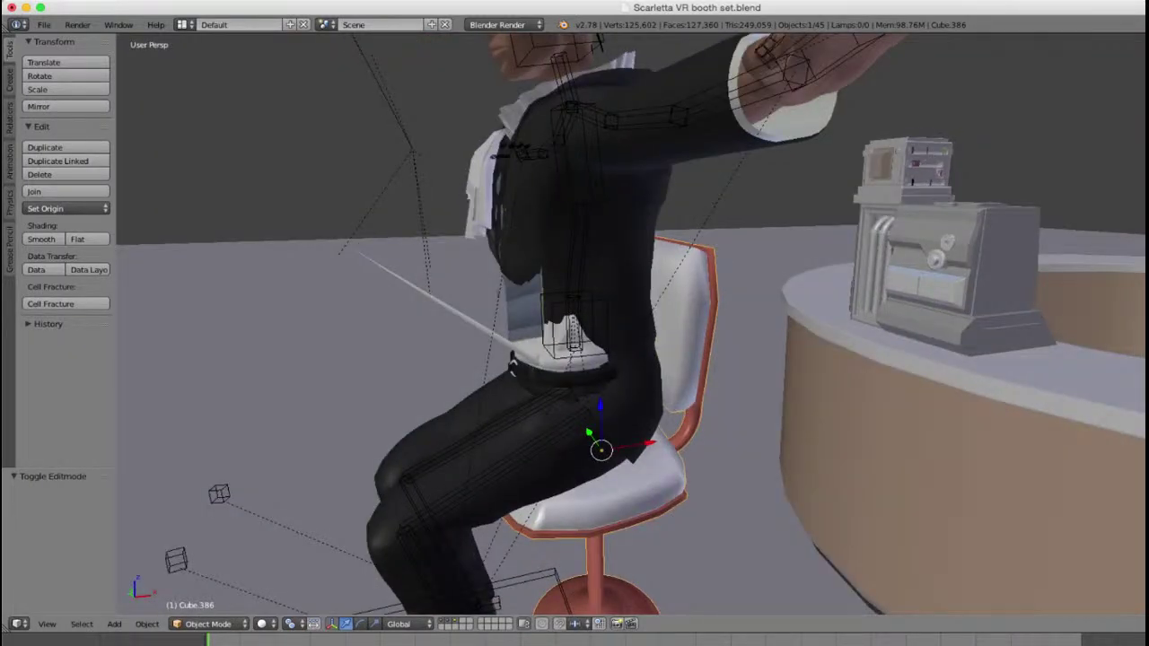
scroll(631, 324, down, 5)
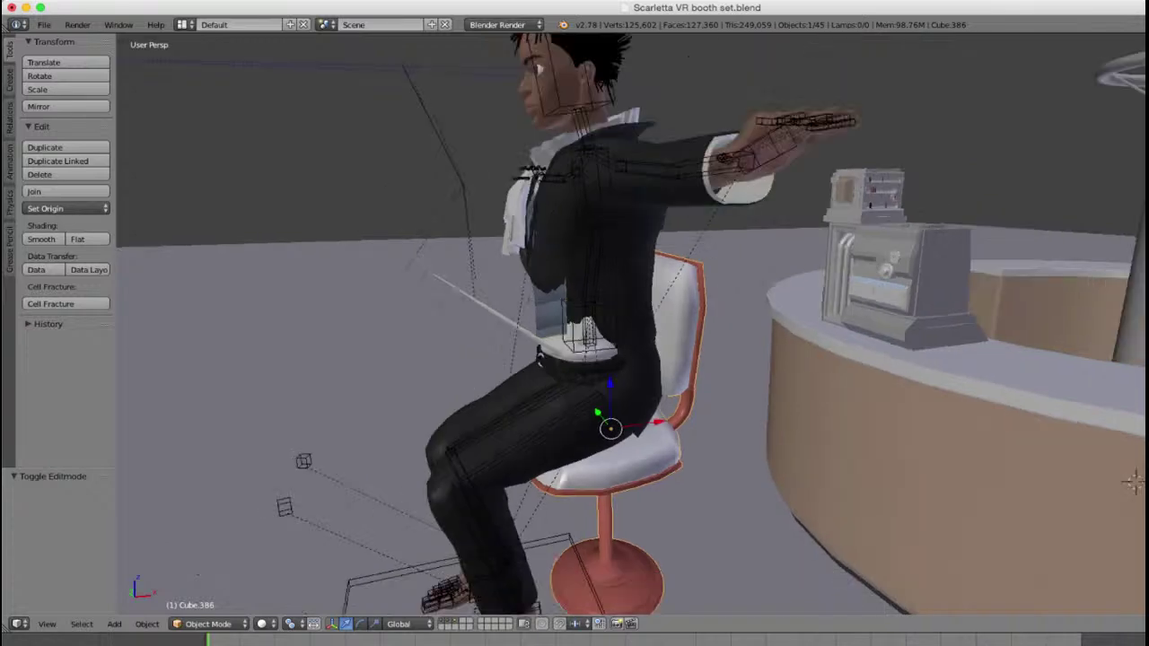
Step: Add the character's armature to the chair selection in Object Mode and move both 3.409 along X toward the counter
mouse_move(631, 350)
middle_down()
mouse_move(633, 337)
mouse_move(776, 321)
mouse_move(686, 341)
mouse_move(830, 328)
mouse_move(462, 345)
middle_up()
key(z)
shift+right_click(499, 536)
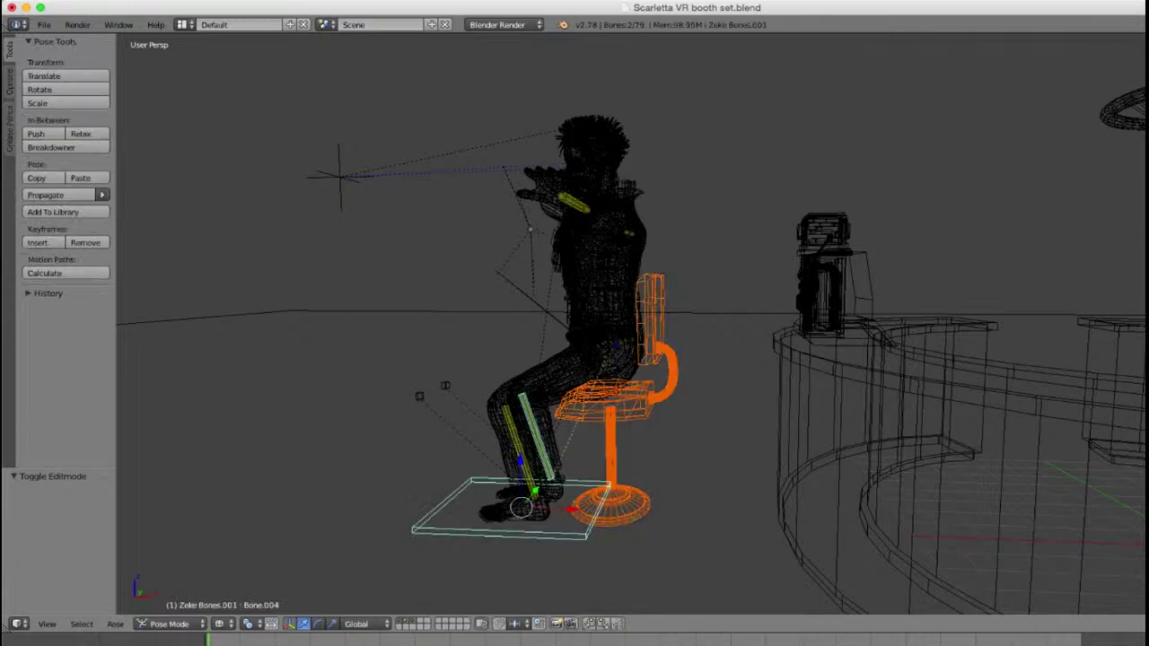
click(170, 623)
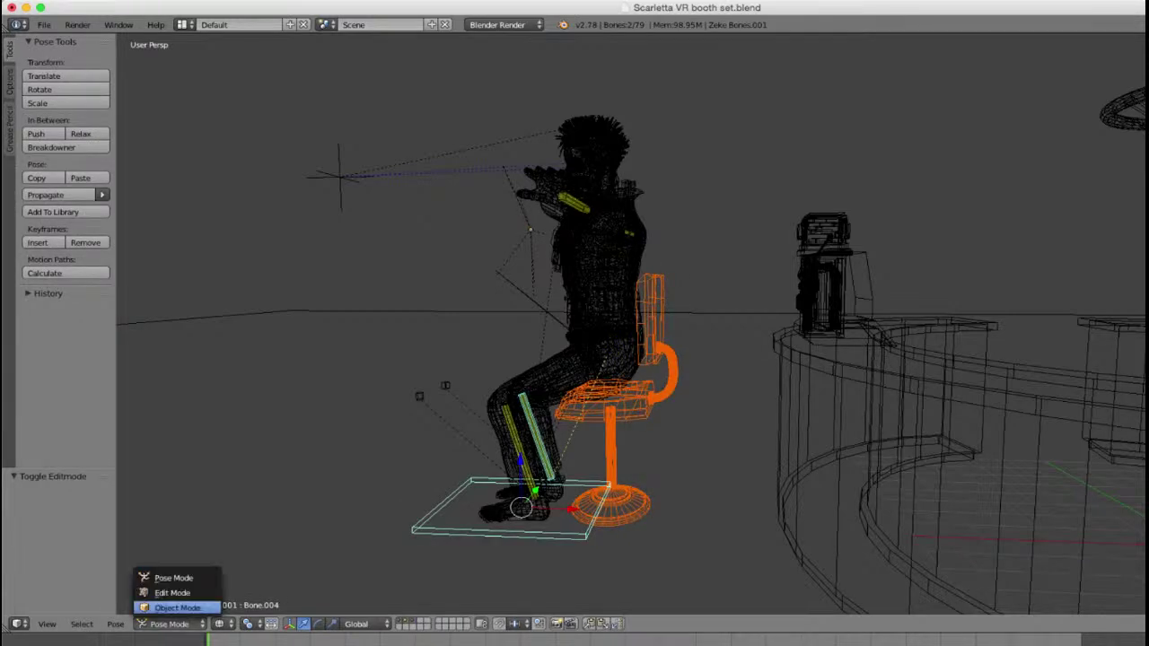
click(170, 608)
key(z)
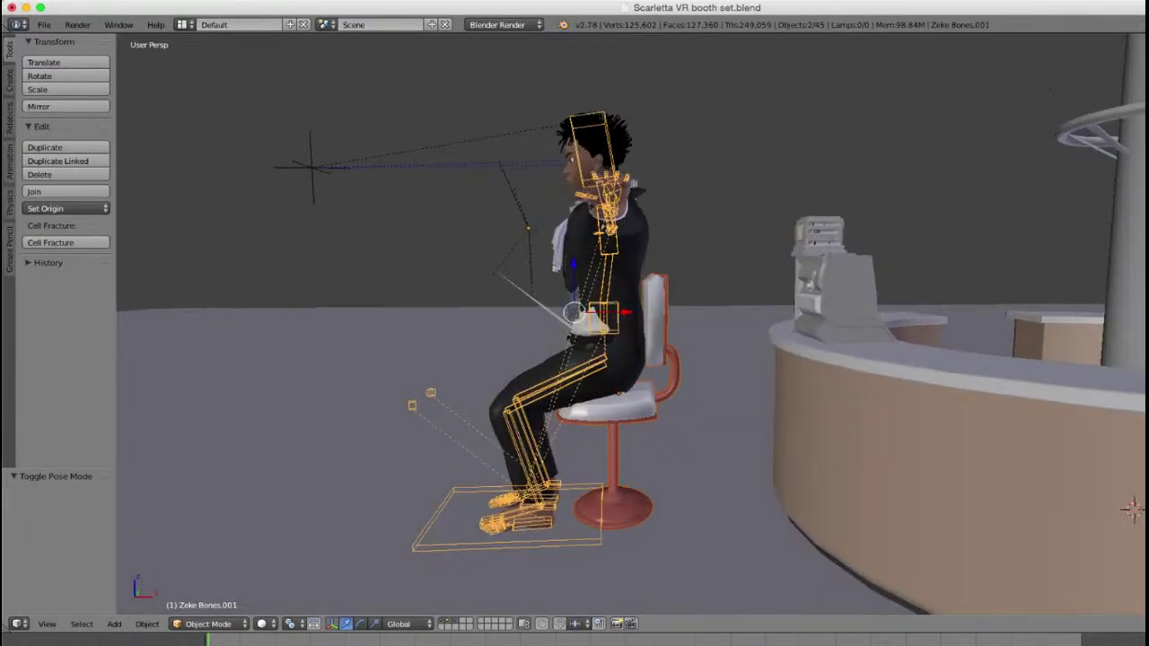
drag(626, 313, 743, 313)
Step: Select the curved counter alone and bring the whole booth into view
middle_drag(743, 313, 898, 383)
scroll(897, 440, down, 1)
right_click(898, 439)
scroll(898, 440, down, 1)
key(z)
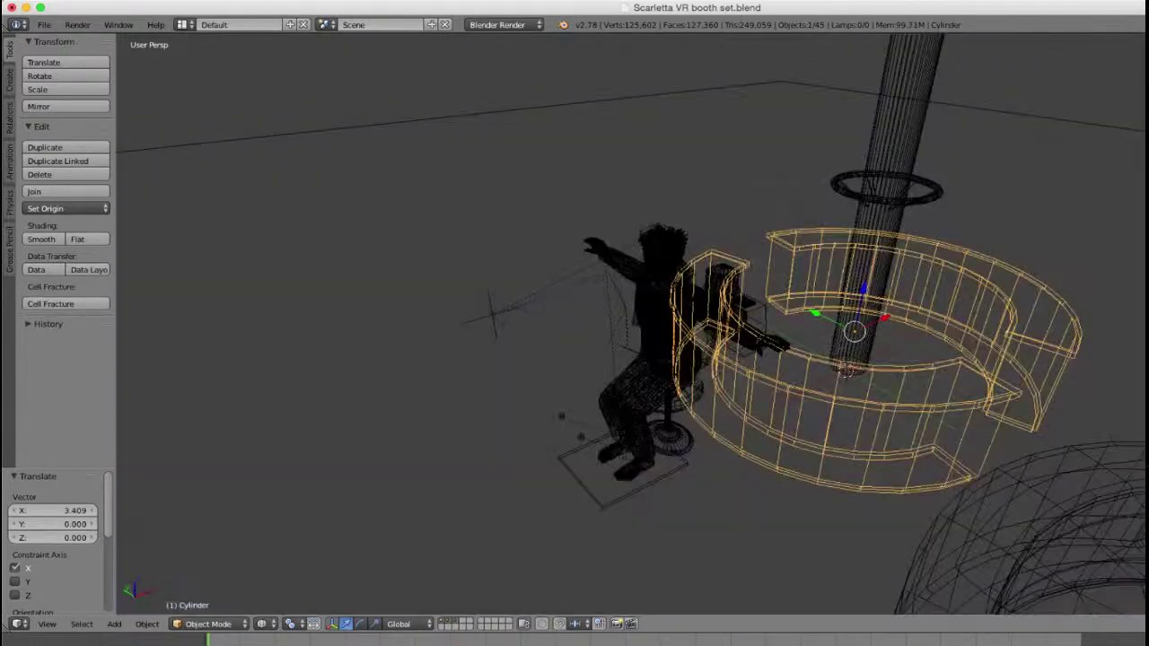
middle_drag(897, 439, 842, 459)
key(z)
middle_drag(843, 256, 825, 269)
scroll(826, 269, up, 2)
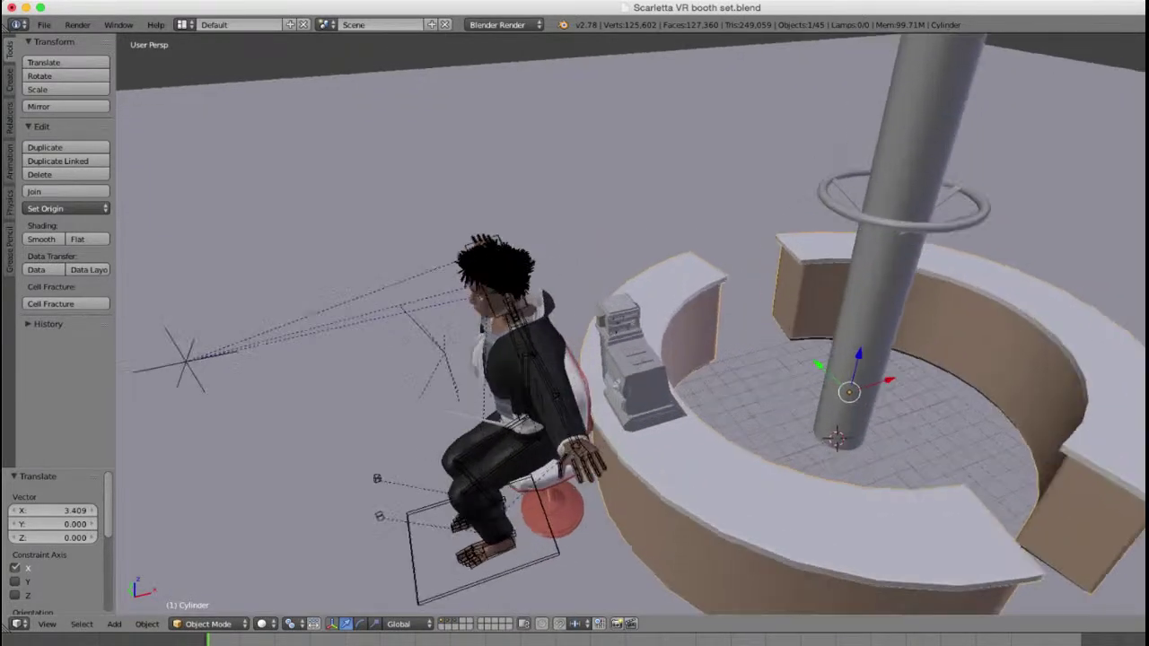
Step: Add all parts of the machine standing on the counter to the selection using Circle Select in wireframe shading
key(z)
key(c)
scroll(691, 308, down, 3)
mouse_move(685, 309)
mouse_down()
mouse_move(676, 316)
mouse_move(682, 367)
mouse_up()
right_click(682, 366)
scroll(628, 323, down, 2)
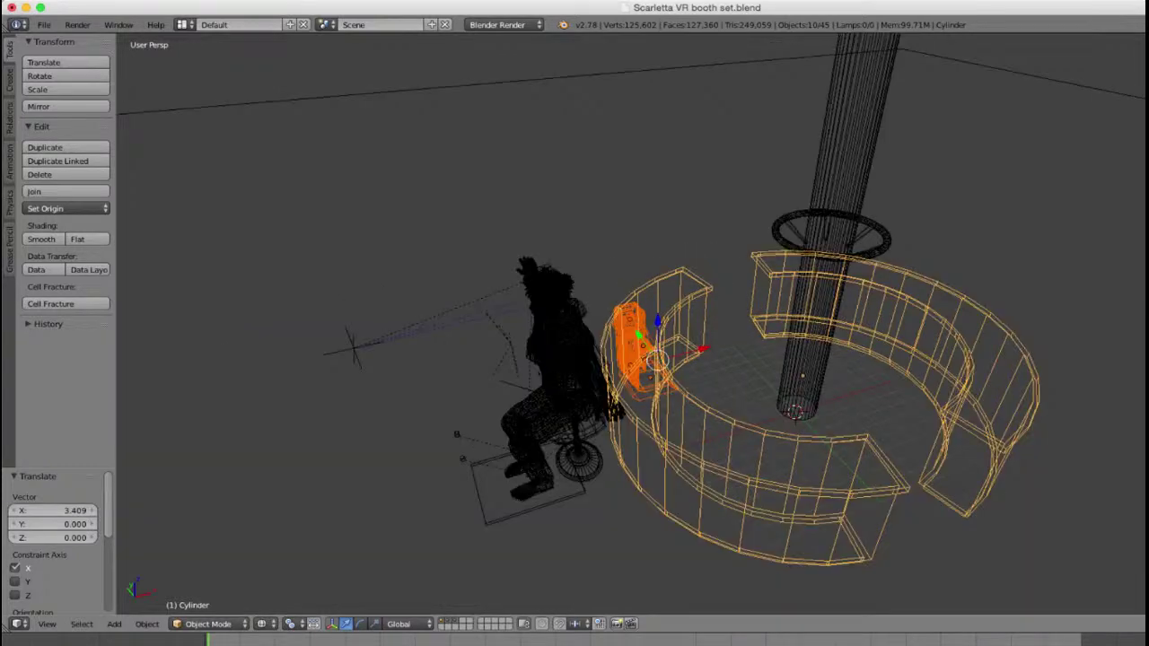
Step: Add the central pillar, the ring around it, and the ring's supports to the selection
shift+right_click(835, 179)
shift+right_click(875, 238)
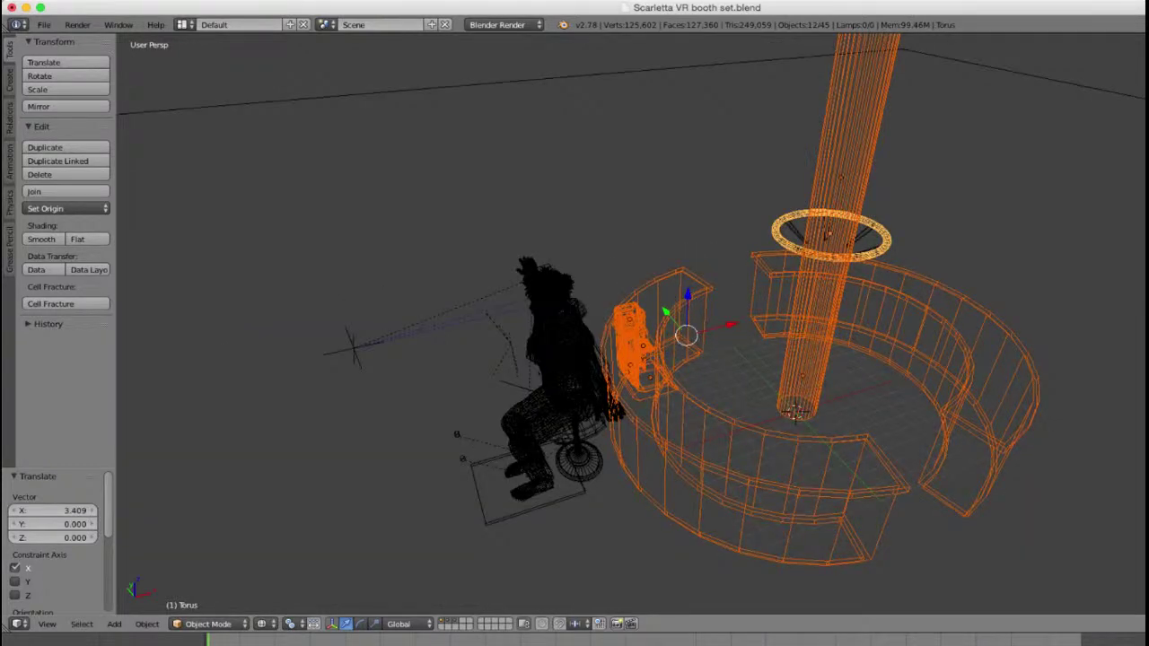
key(c)
drag(864, 238, 811, 241)
key(Escape)
Step: Add the triangular canopy and the frame above it to the booth selection with Circle Select
scroll(811, 241, down, 8)
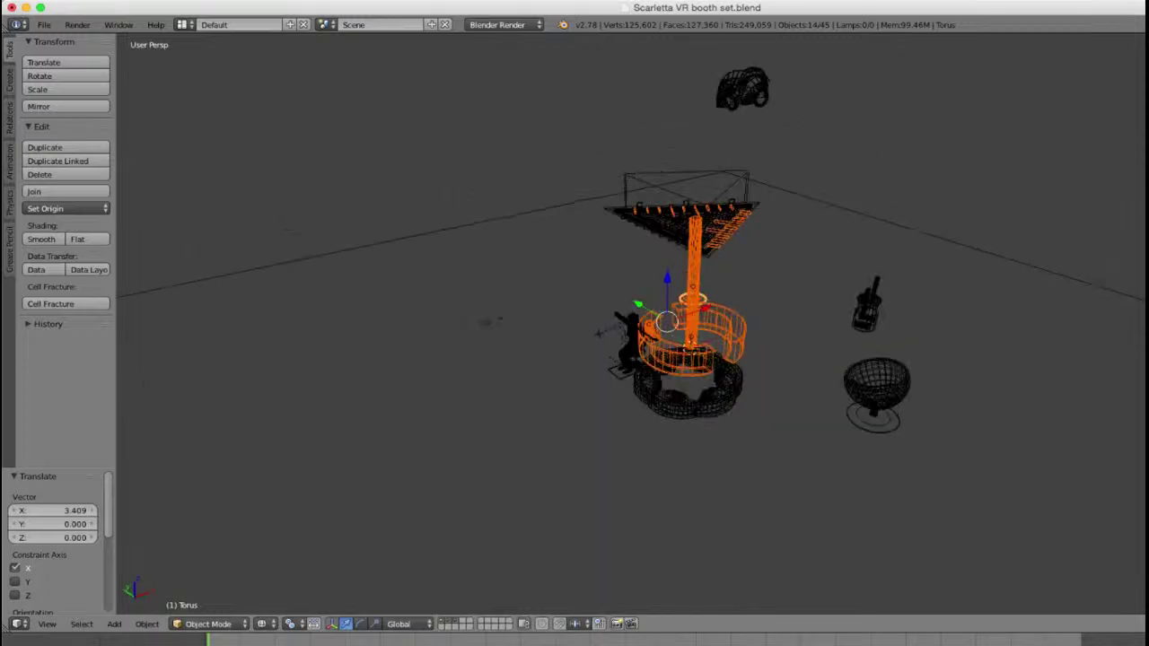
scroll(744, 180, up, 4)
key(c)
drag(731, 192, 616, 115)
key(Escape)
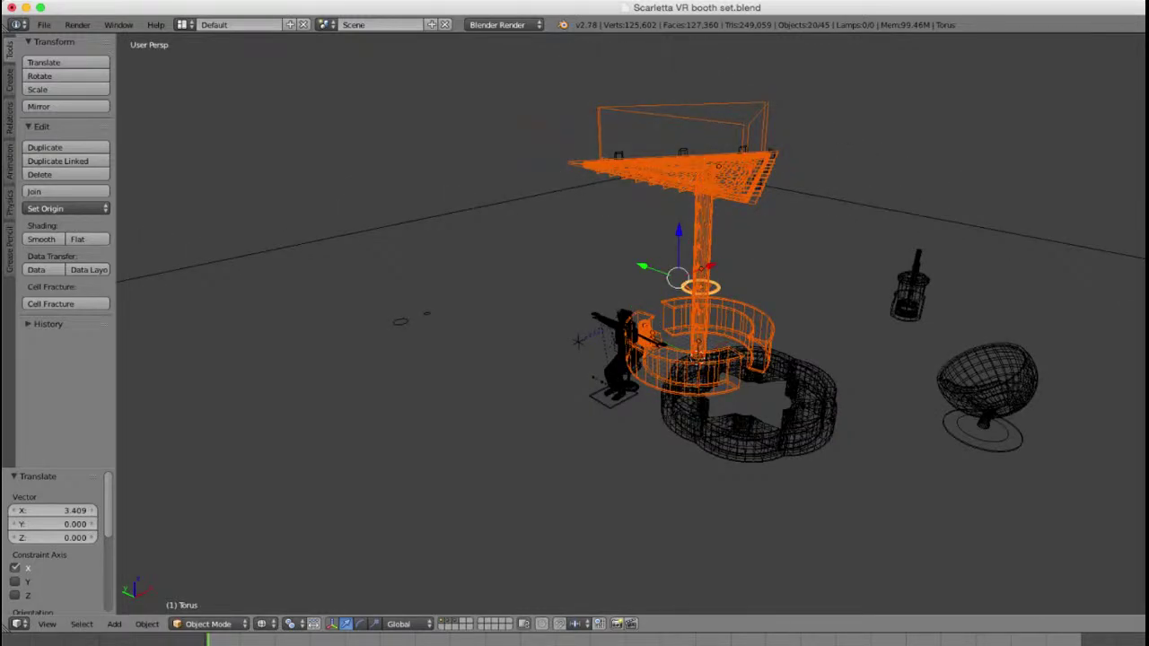
Step: Return the booth view to solid shading and set the pivot point to the 3D cursor
scroll(631, 323, up, 6)
key(z)
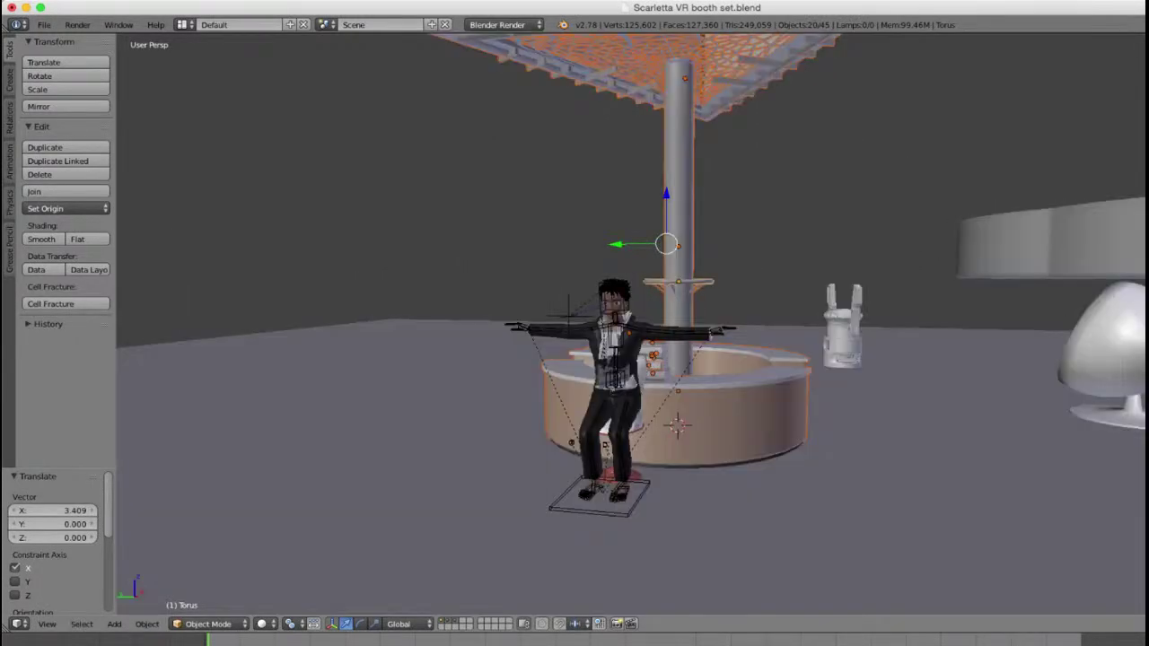
scroll(631, 323, down, 2)
middle_drag(632, 323, 512, 386)
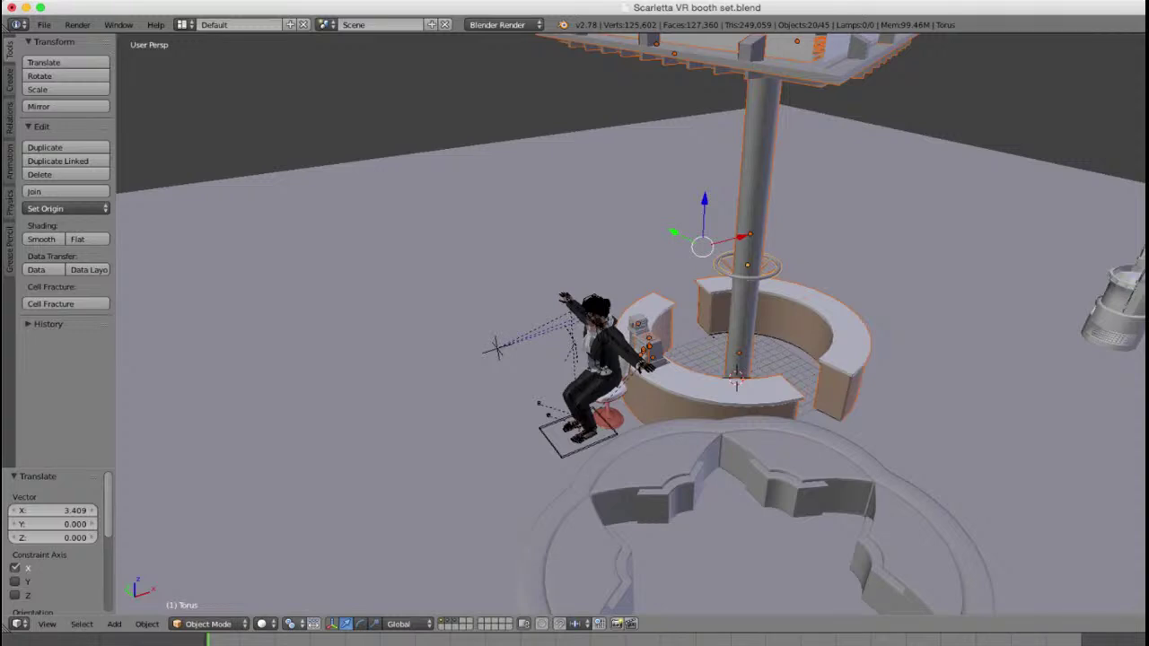
click(289, 623)
click(332, 593)
Step: Scale the selected booth parts up uniformly by 1.36 about the 3D cursor
middle_drag(575, 377, 561, 298)
key(s)
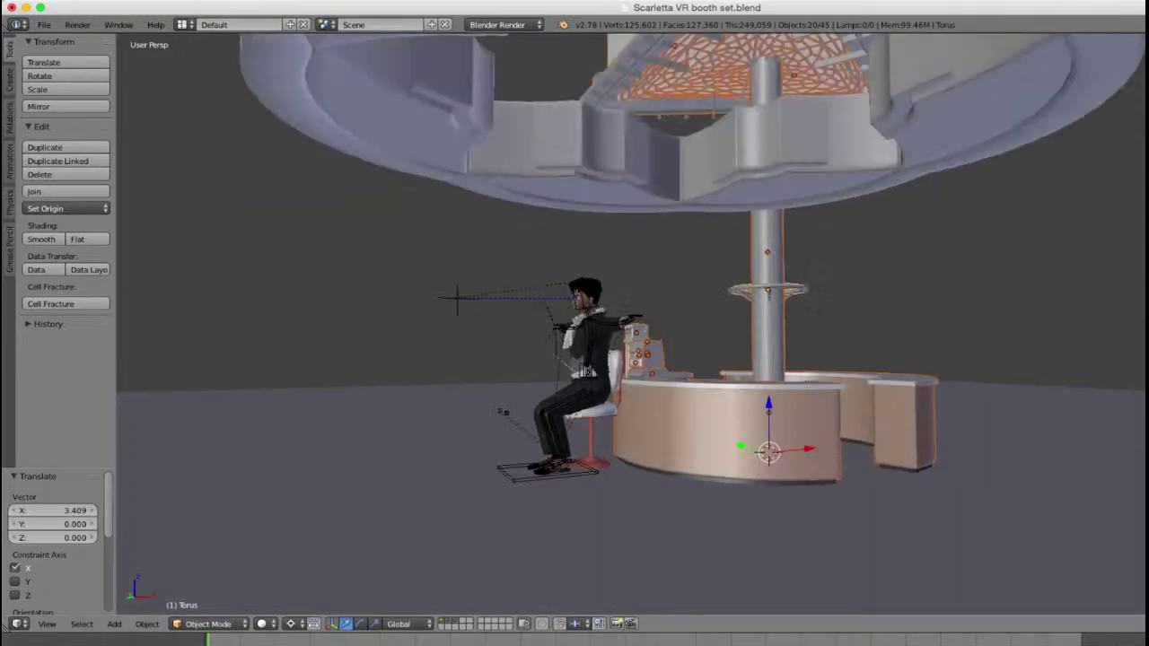
key(Escape)
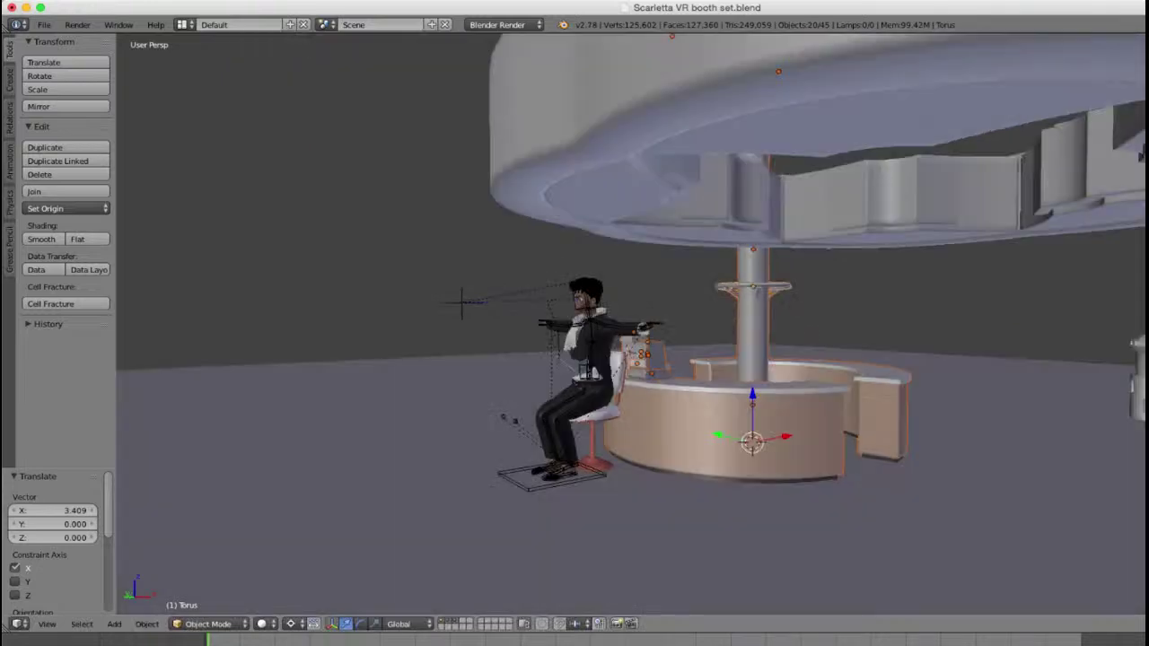
key(s)
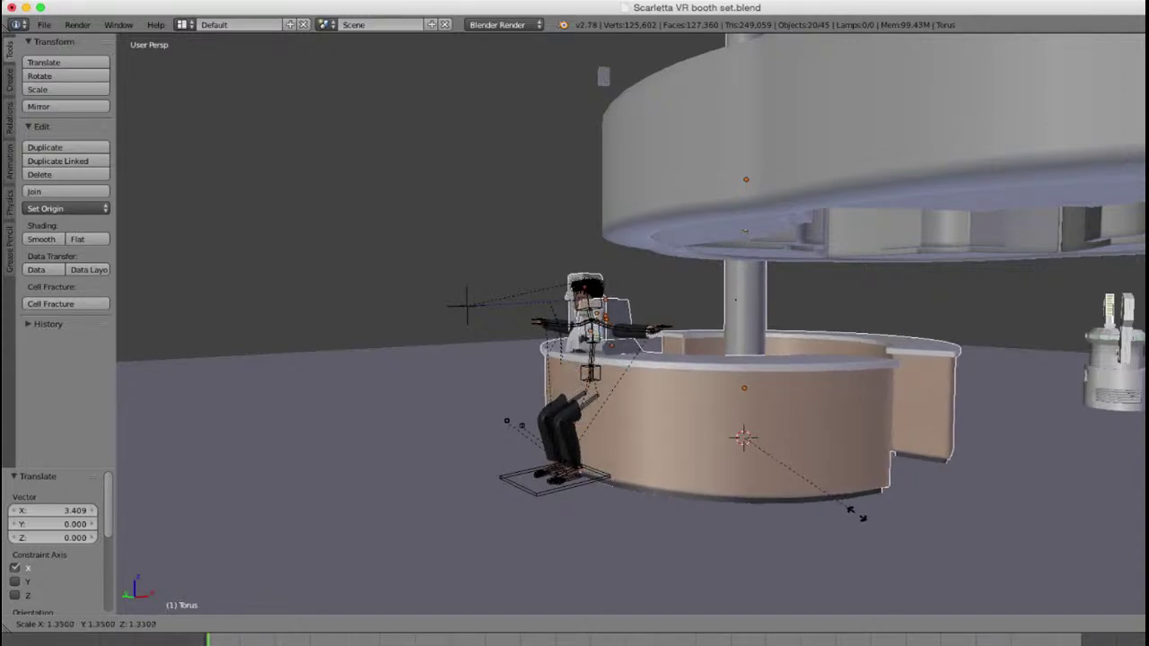
click(852, 512)
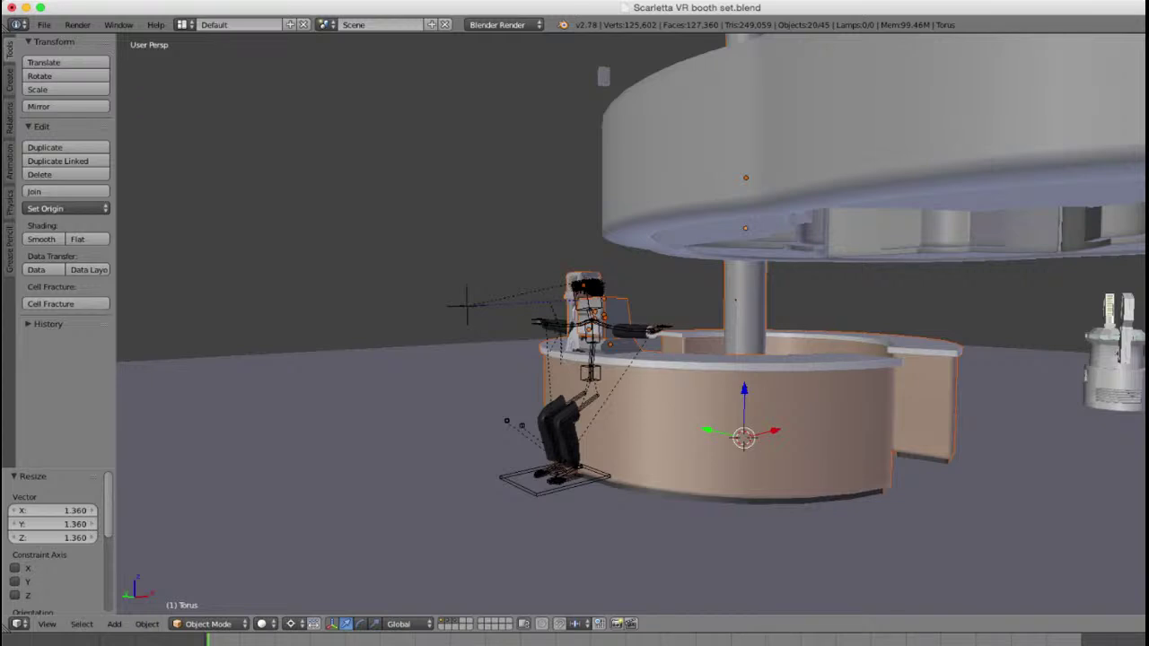
Step: Select the character's armature together with the swivel chair, using wireframe shading to reach them inside the counter
middle_drag(736, 300, 750, 307)
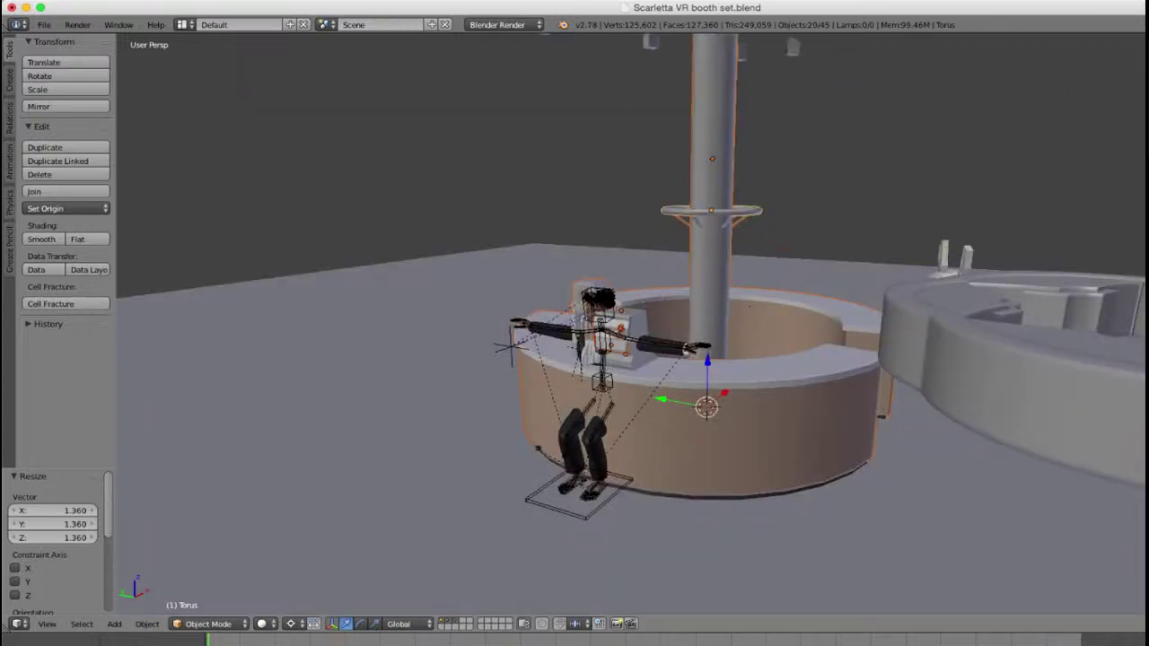
right_click(790, 273)
key(z)
right_click(593, 394)
middle_drag(592, 395, 565, 400)
scroll(575, 395, up, 3)
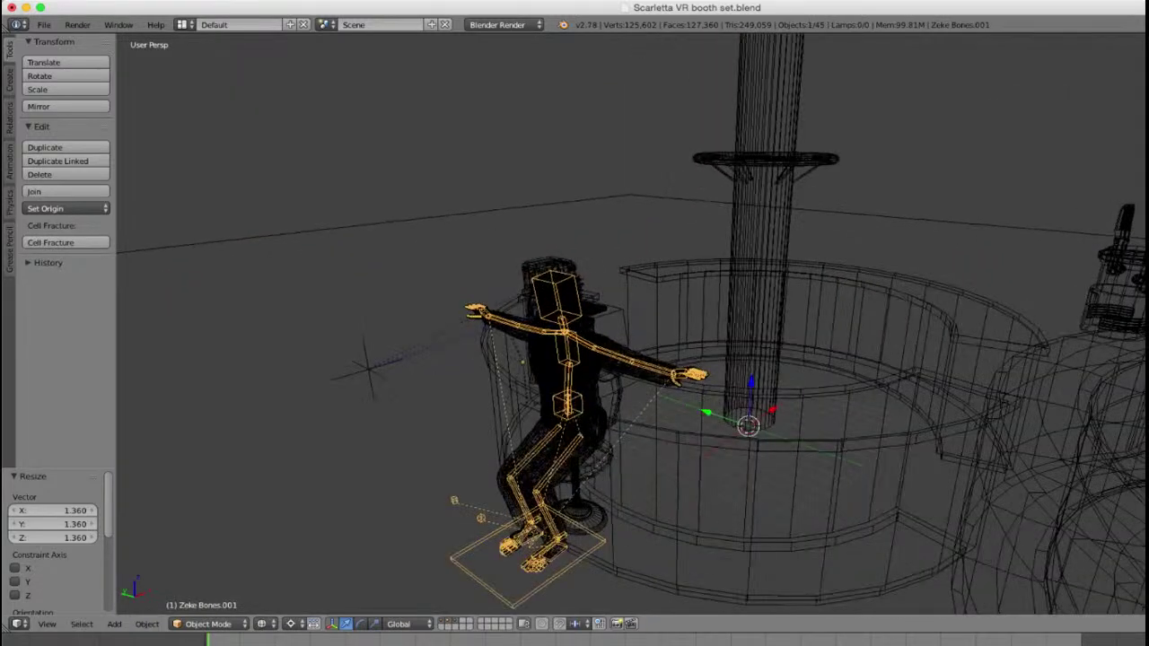
shift+right_click(592, 515)
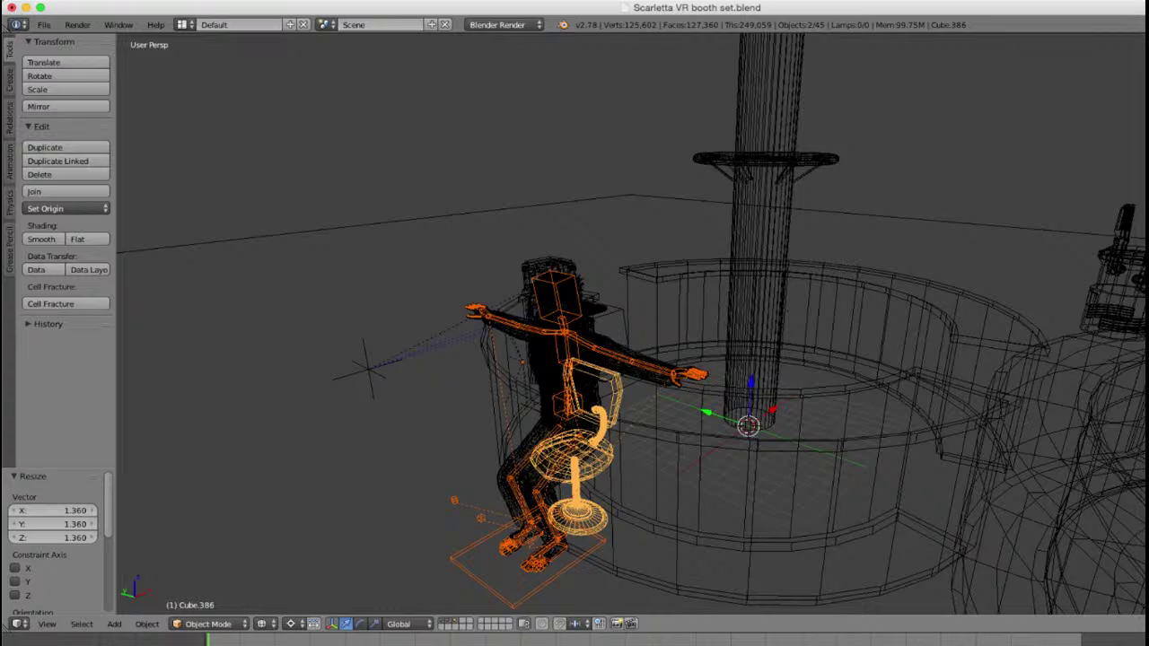
Step: Move the character and chair along X by -3.797 and by a further -1.948, clear of the counter, with solid shading restored
key(g)
key(x)
key(Return)
key(z)
middle_drag(556, 431, 481, 460)
key(g)
key(x)
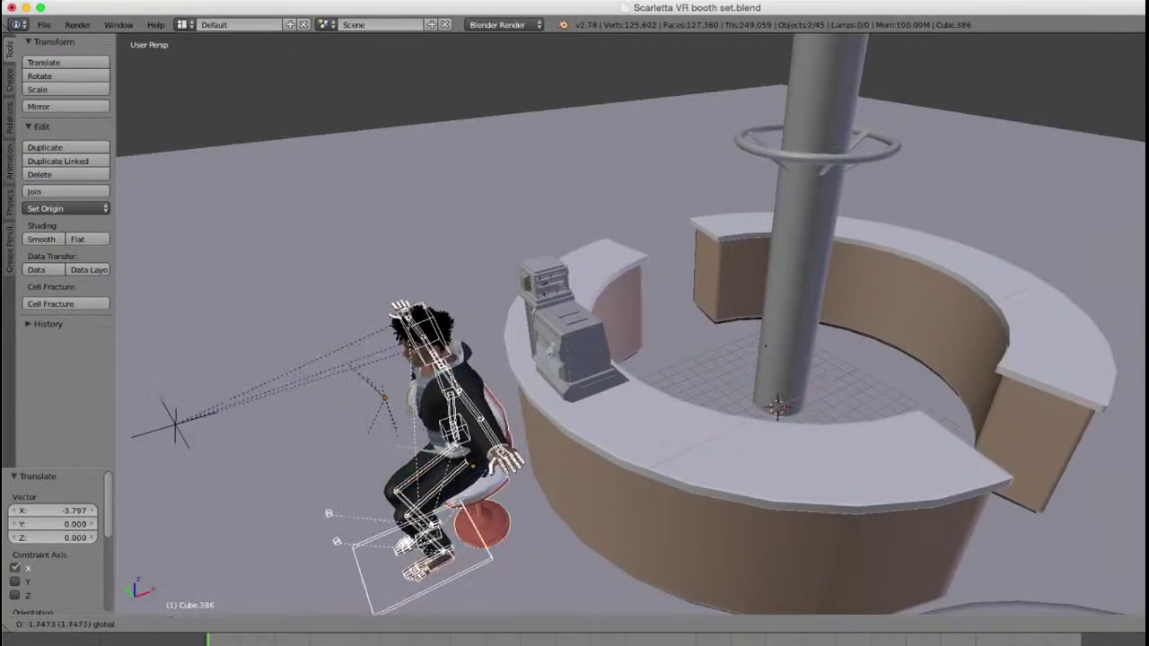
click(713, 370)
middle_drag(713, 370, 853, 291)
scroll(790, 288, down, 5)
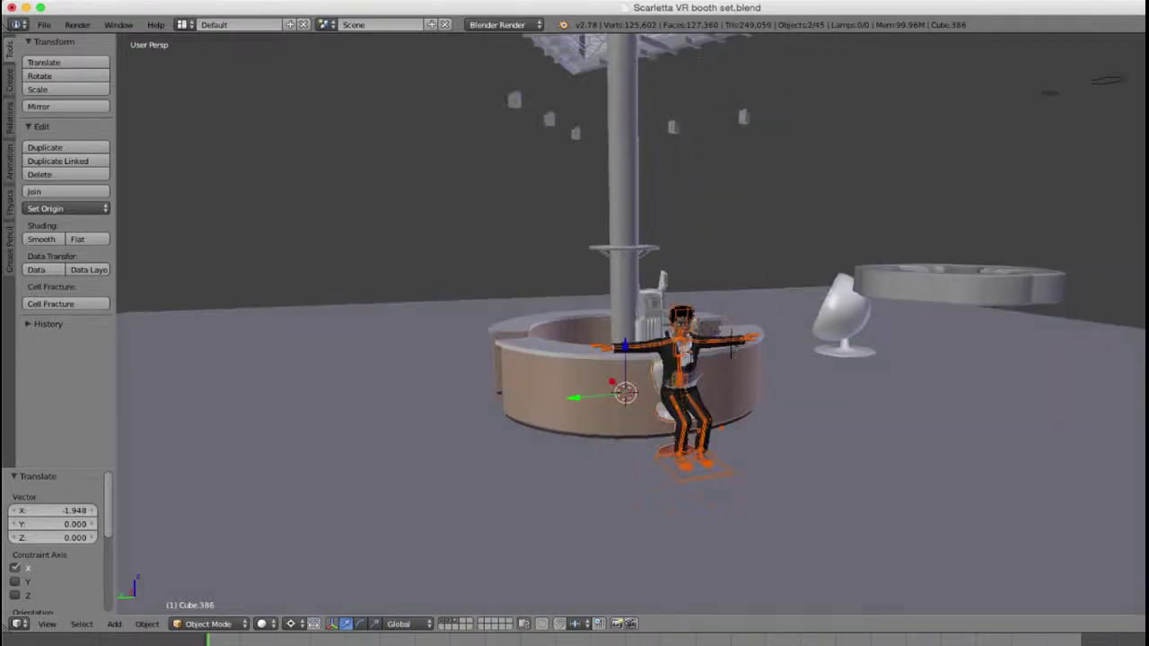
Step: Select only the character's armature and switch the pivot point from the 3D cursor back to the selection's median
key(super+Tab)
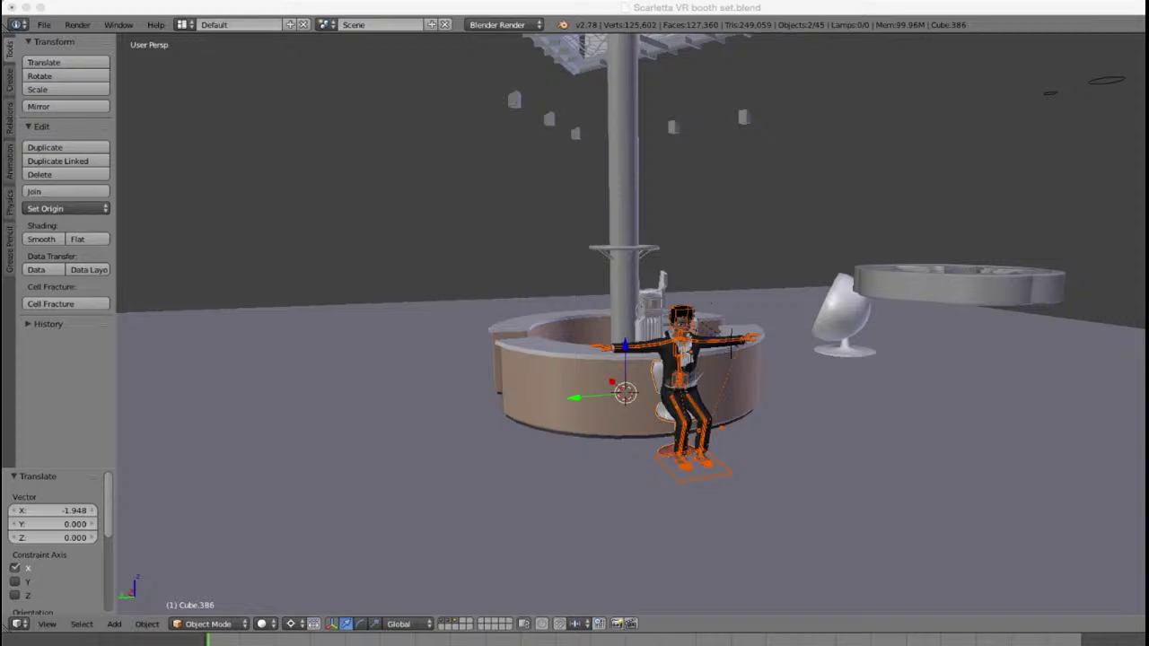
scroll(631, 359, down, 3)
middle_drag(682, 359, 503, 413)
scroll(631, 359, up, 5)
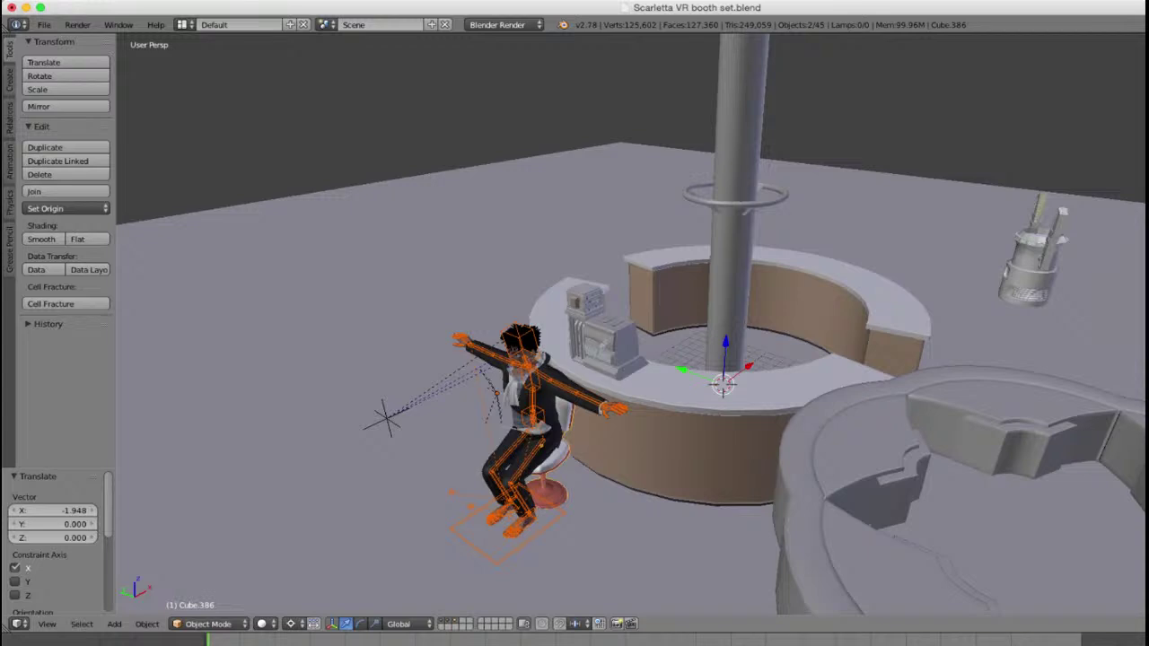
right_click(529, 442)
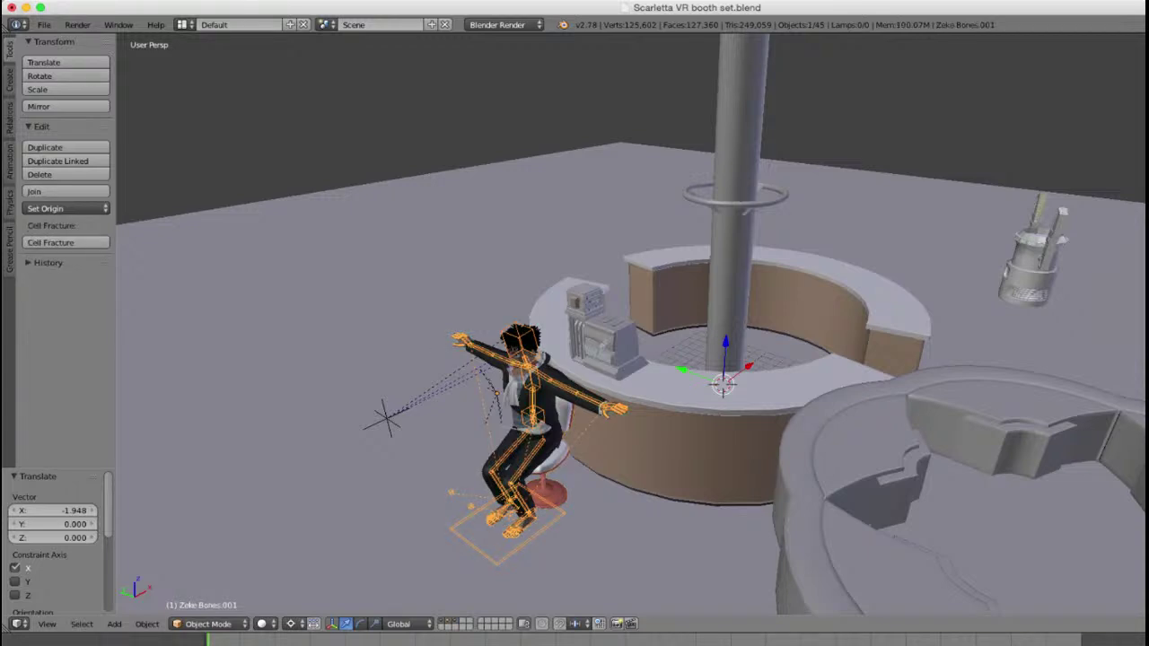
middle_drag(539, 395, 668, 334)
scroll(631, 332, up, 4)
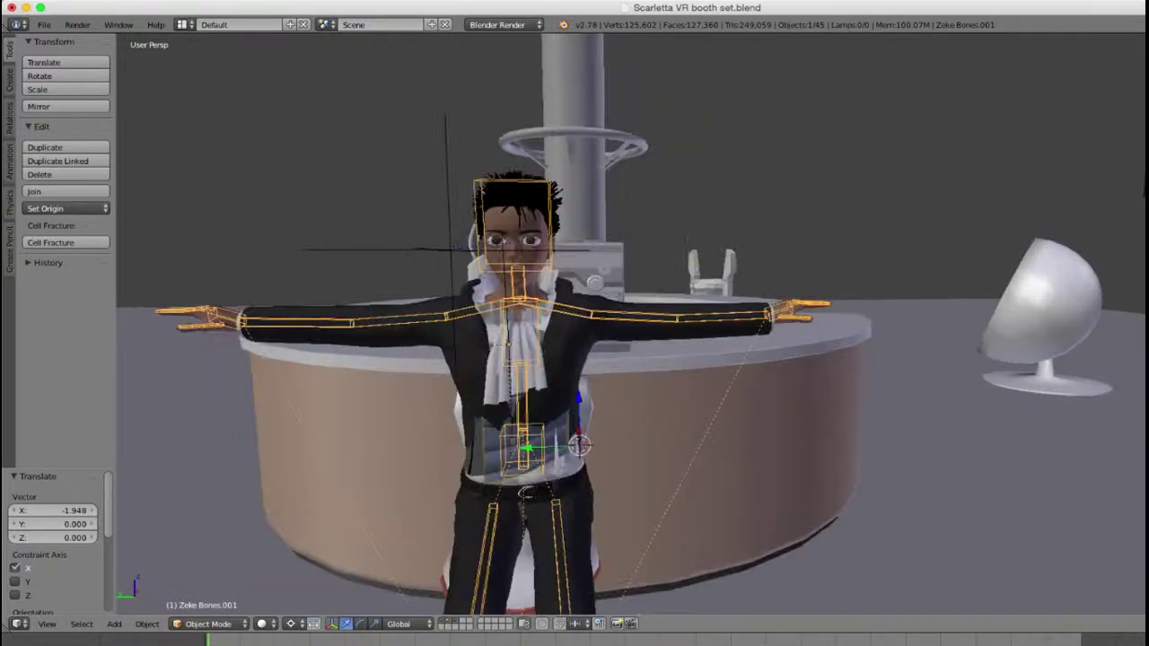
click(290, 623)
click(319, 562)
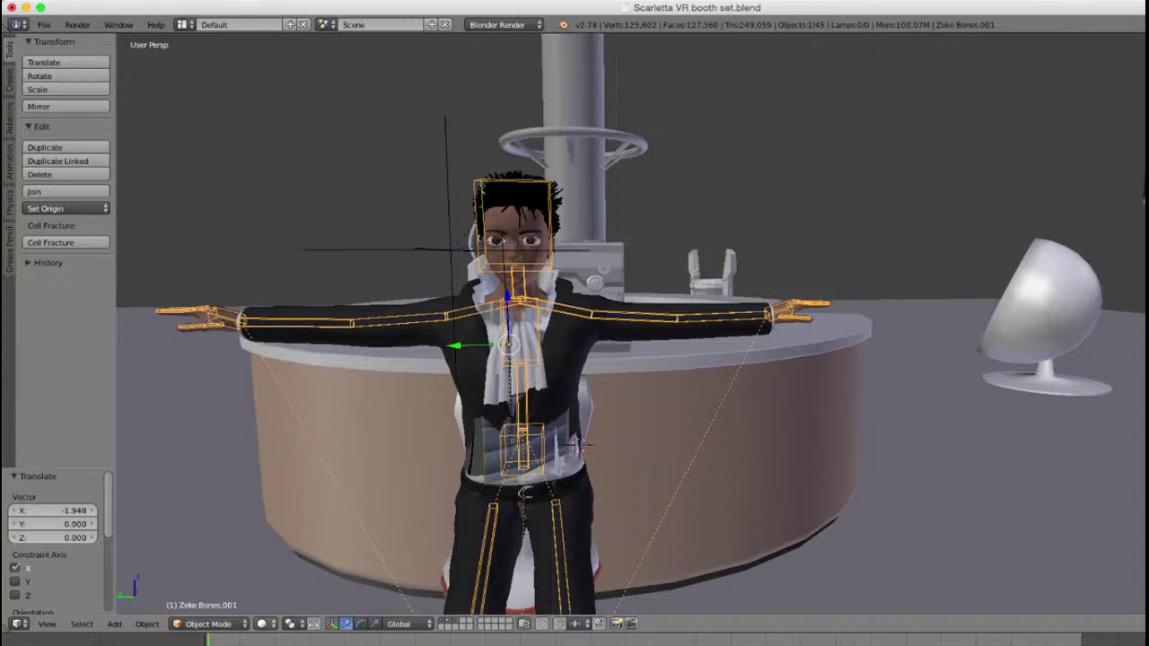
click(290, 624)
click(296, 561)
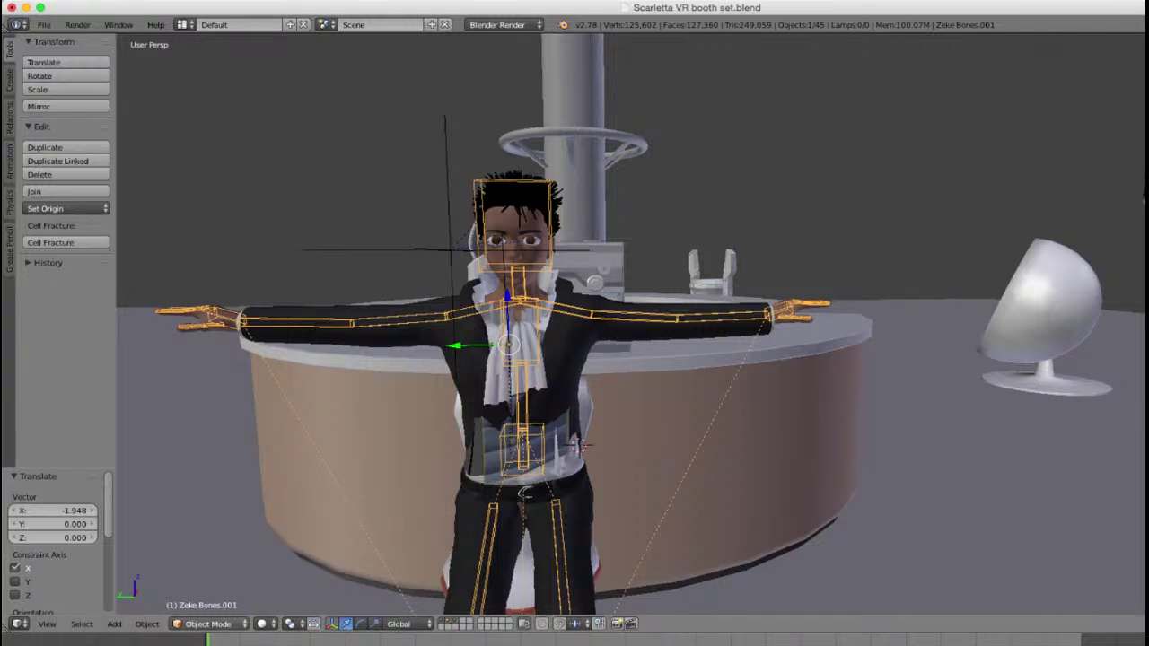
Step: Put the armature into Pose Mode and select the control bone of the character's left hand
click(208, 624)
click(206, 580)
middle_drag(538, 404, 610, 422)
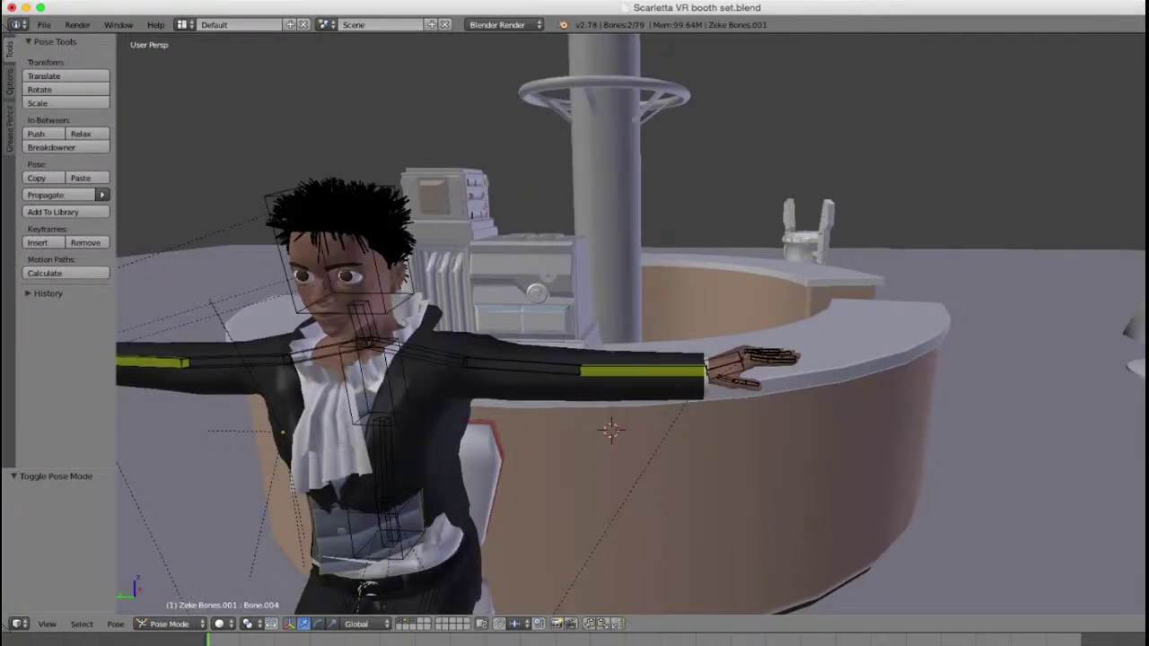
right_click(729, 363)
Step: Rotate the left hand control bone 99.57° about the global X axis so that the hand points down
scroll(772, 386, down, 2)
middle_drag(839, 426, 843, 408)
scroll(845, 408, up, 2)
key(r)
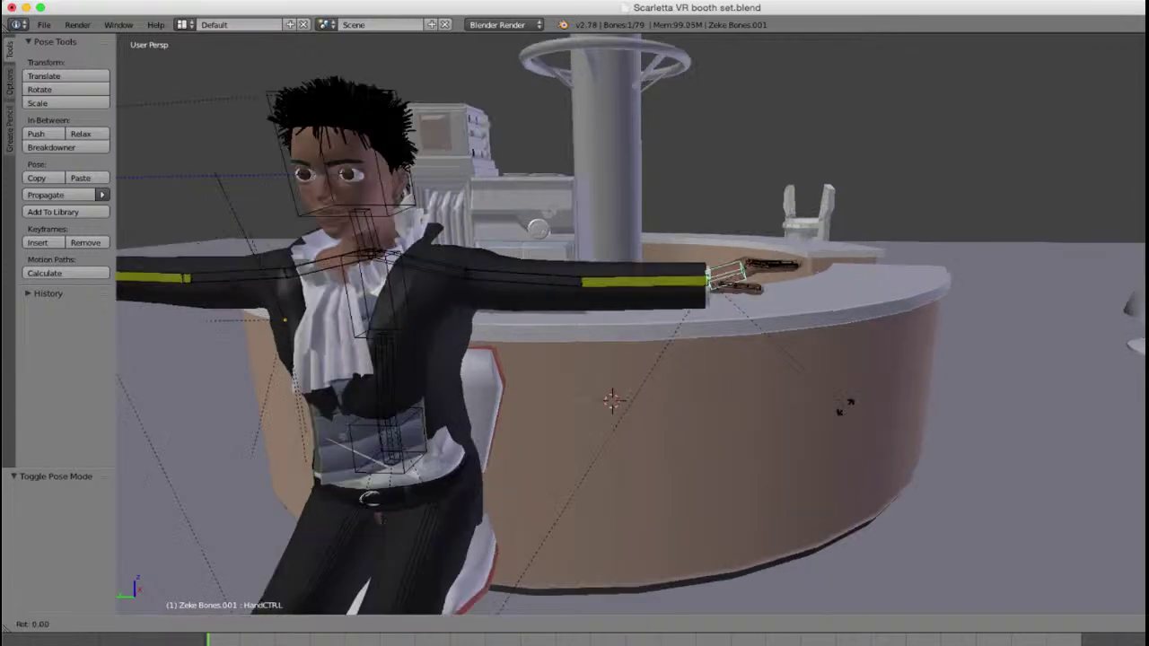
key(x)
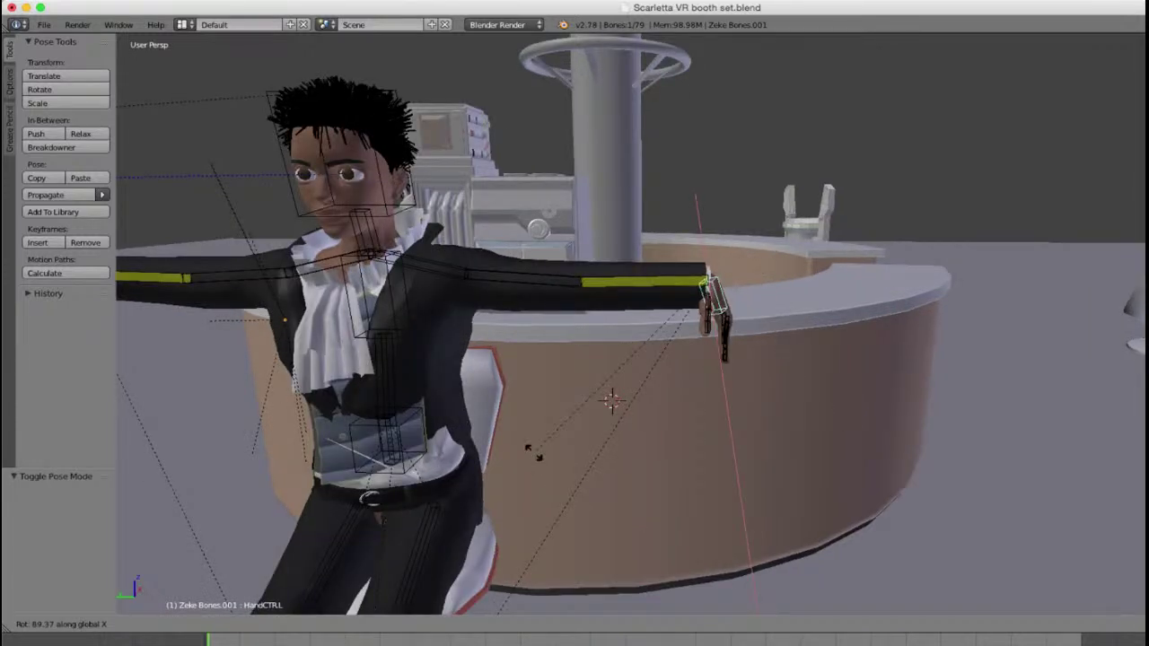
click(532, 453)
middle_drag(532, 453, 485, 448)
scroll(485, 448, up, 2)
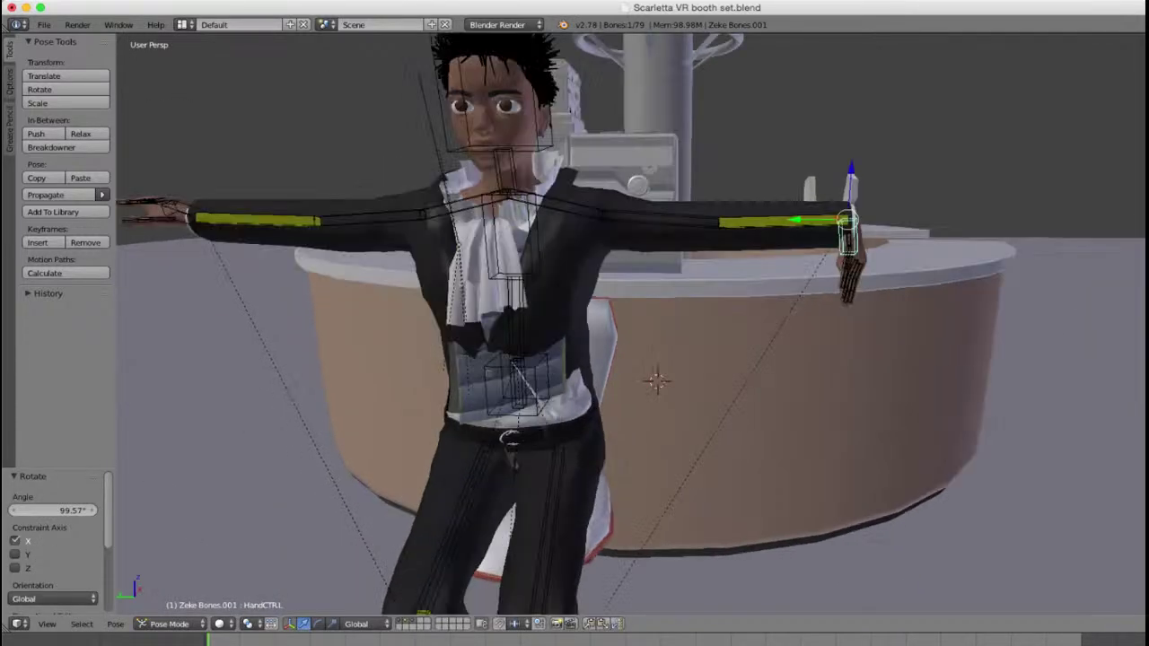
Step: Move the left hand control 2.697 along Y towards the body and -3.707 along Z to lower the arm
key(g)
key(y)
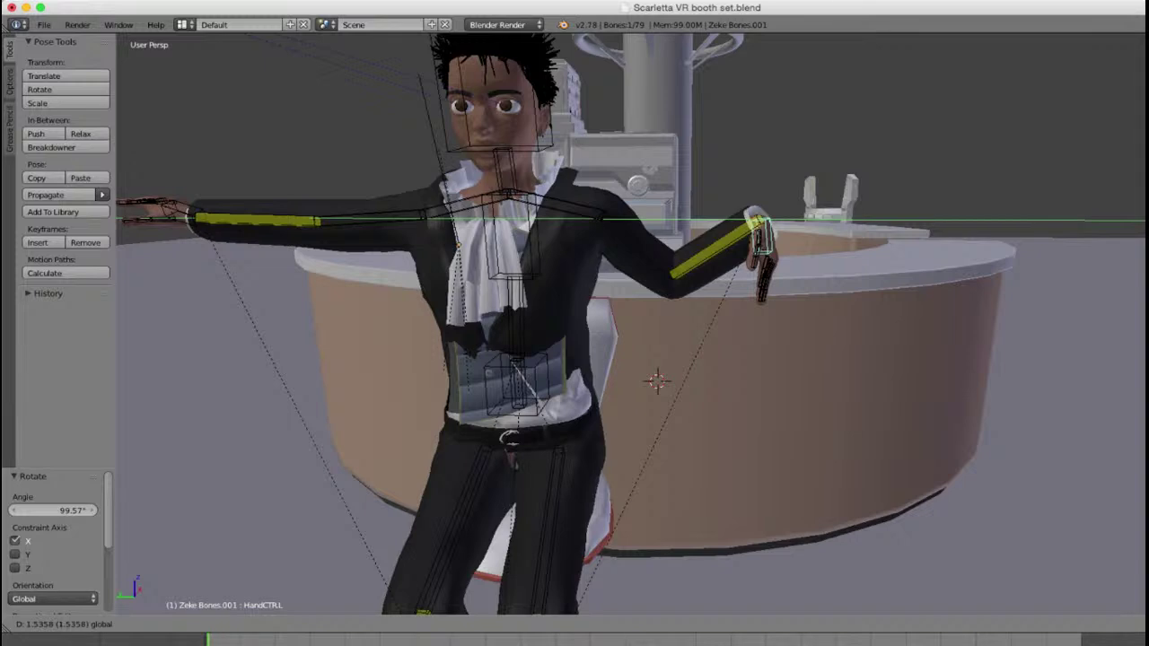
drag(709, 219, 644, 219)
key(g)
key(z)
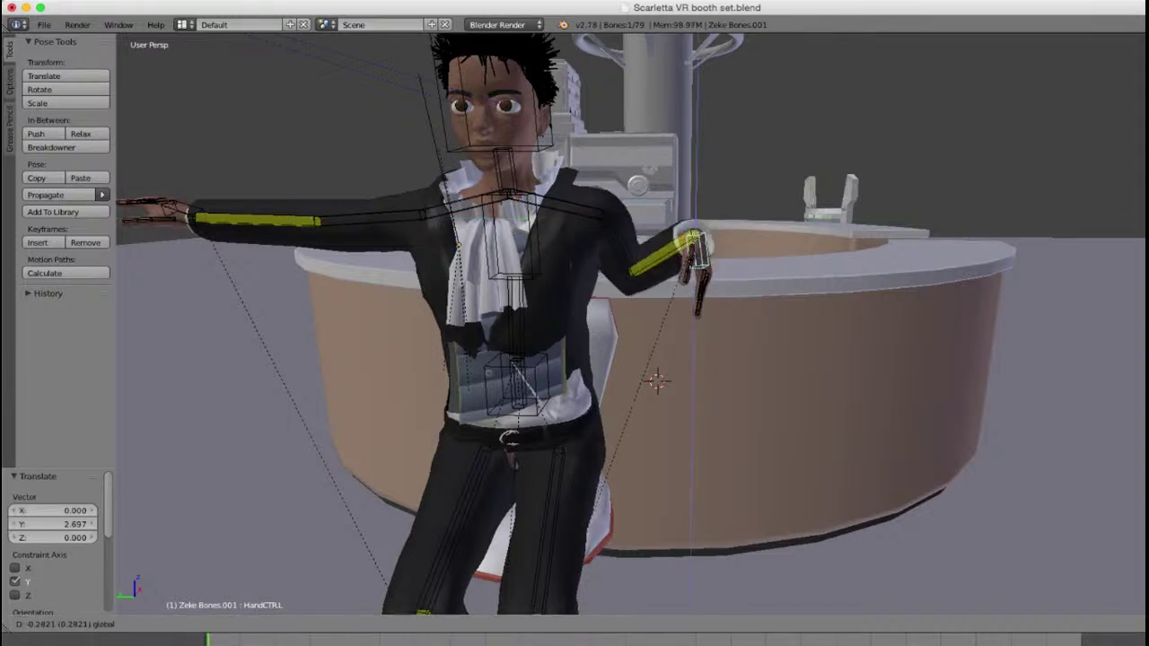
drag(692, 284, 693, 356)
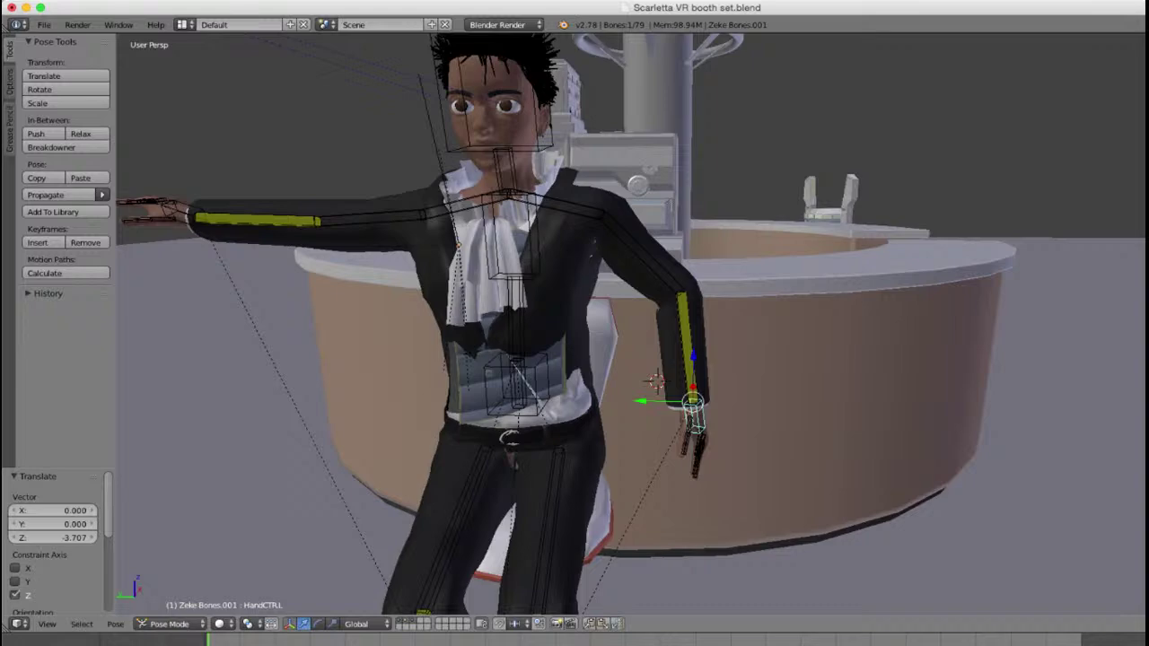
Step: Bring the left hand closer to the hip by moving its control 0.968 and 0.358 along Y and -0.346 along Z
drag(641, 402, 591, 400)
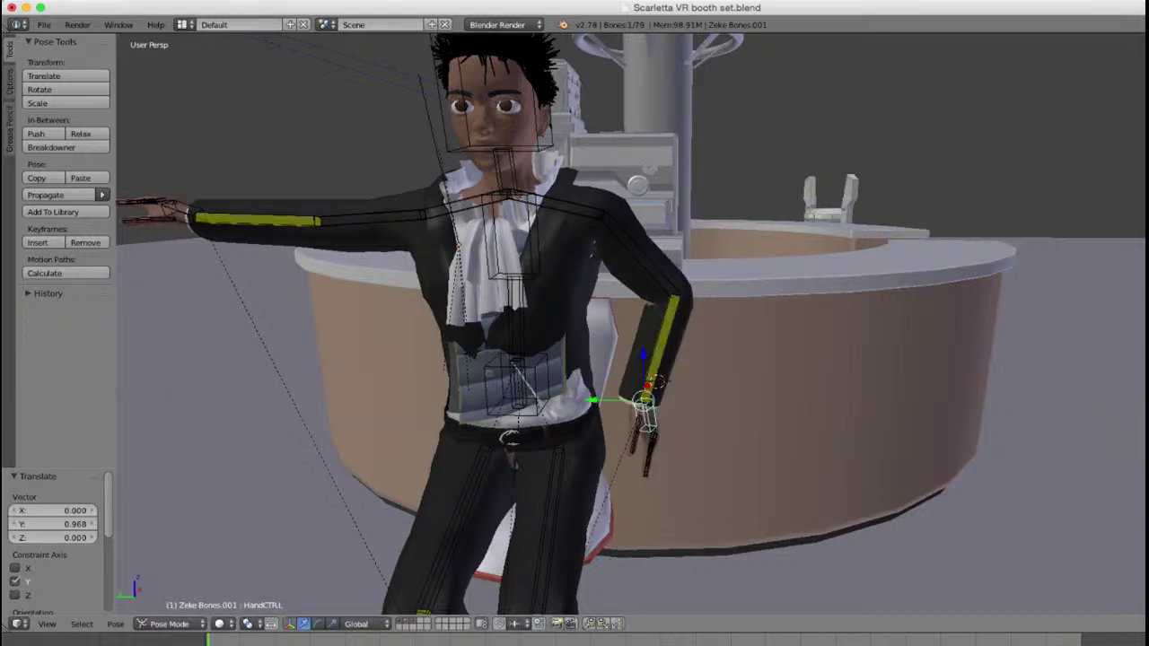
middle_drag(592, 400, 905, 419)
middle_drag(574, 359, 734, 317)
scroll(632, 325, up, 5)
drag(734, 352, 698, 352)
scroll(697, 352, down, 4)
scroll(709, 354, up, 3)
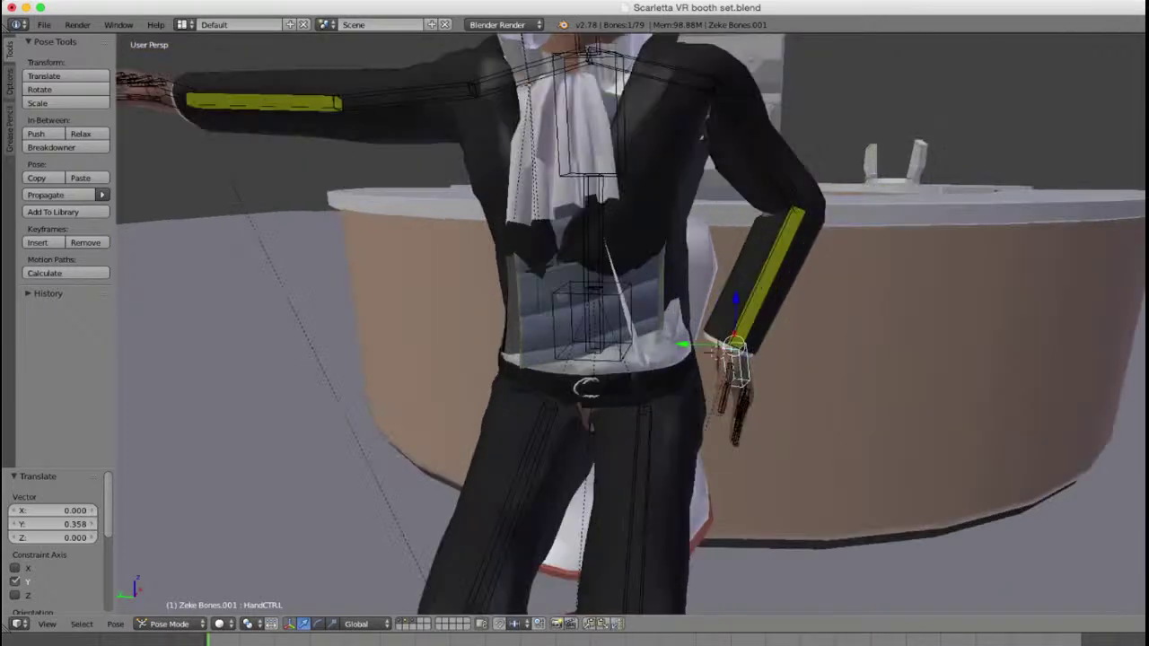
key(g)
key(z)
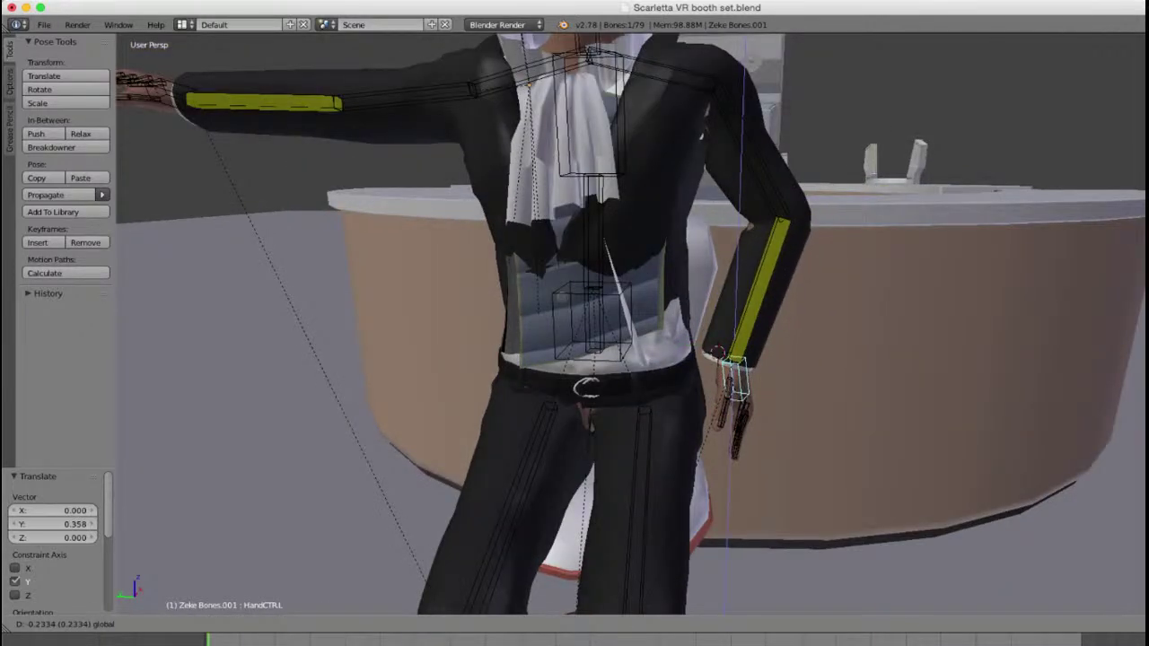
click(722, 377)
Step: Return to Object Mode and select the helmet floating above the canopy
scroll(722, 377, down, 6)
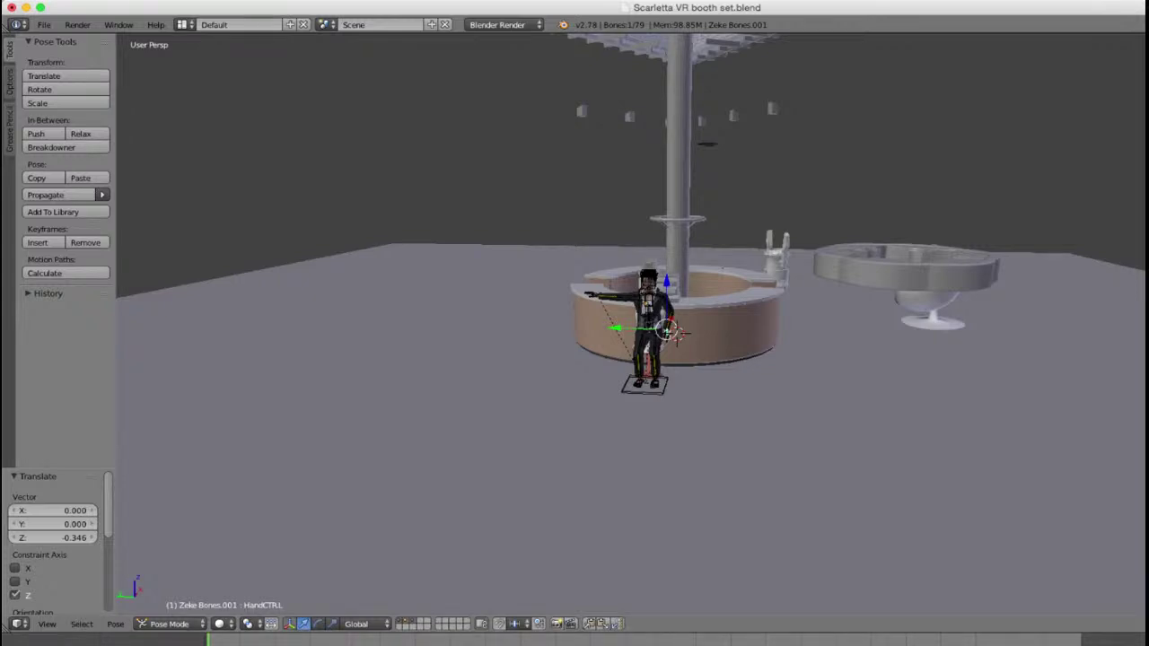
scroll(632, 325, up, 2)
scroll(633, 325, down, 10)
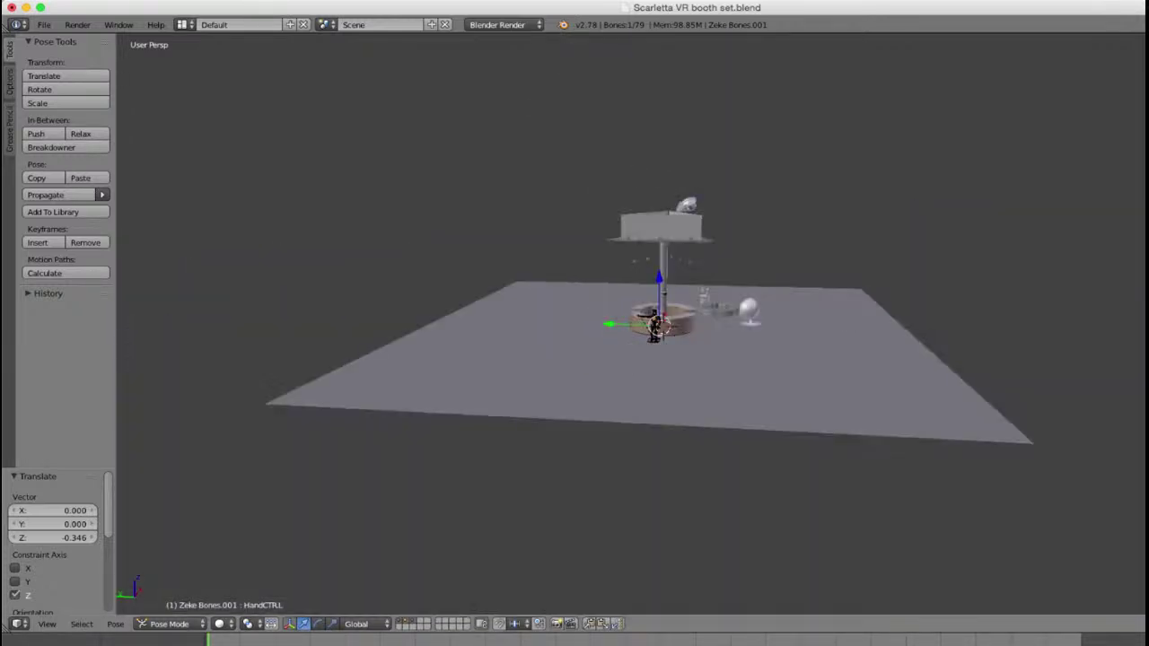
scroll(633, 325, up, 6)
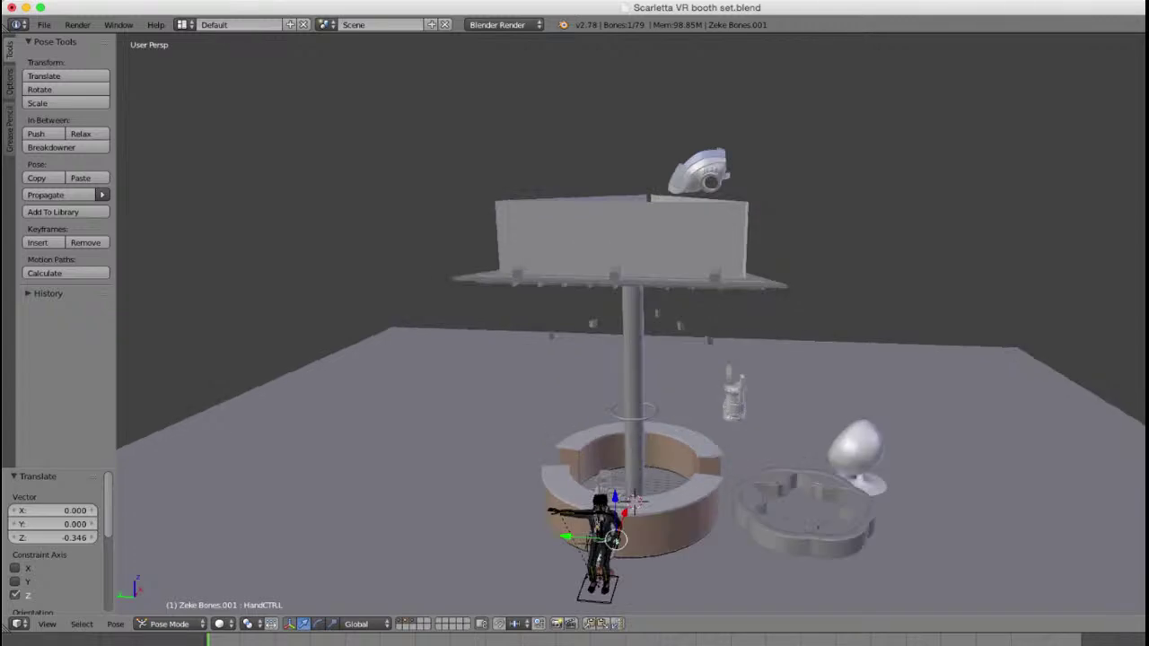
right_click(699, 174)
key(z)
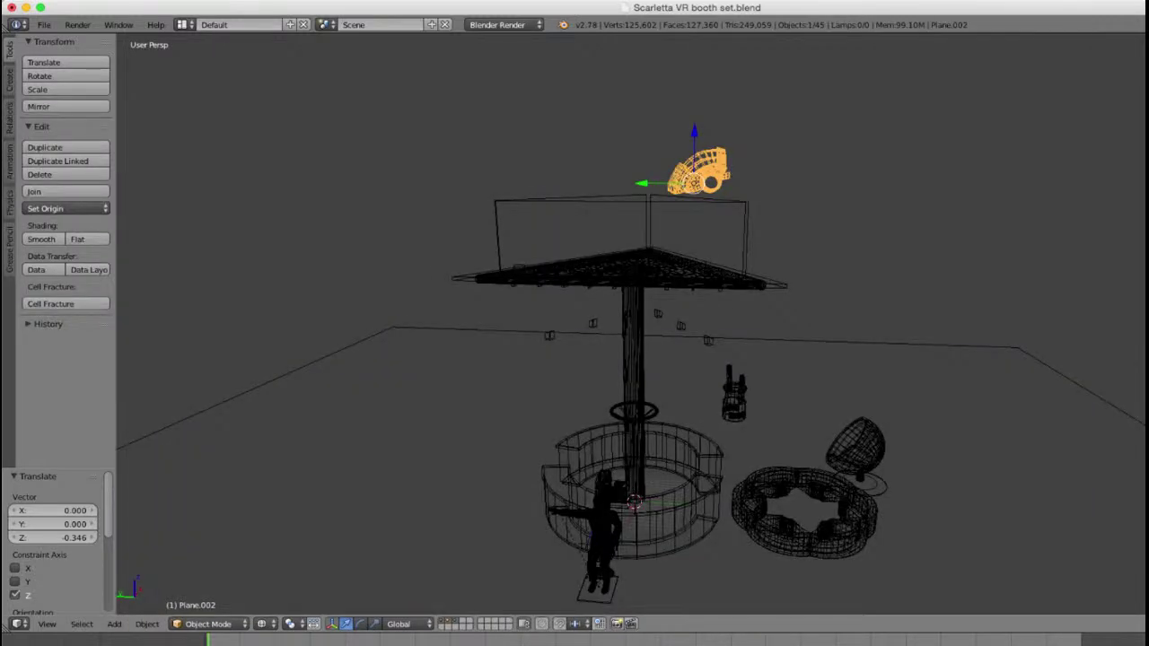
key(z)
scroll(632, 325, up, 2)
middle_drag(633, 325, 785, 388)
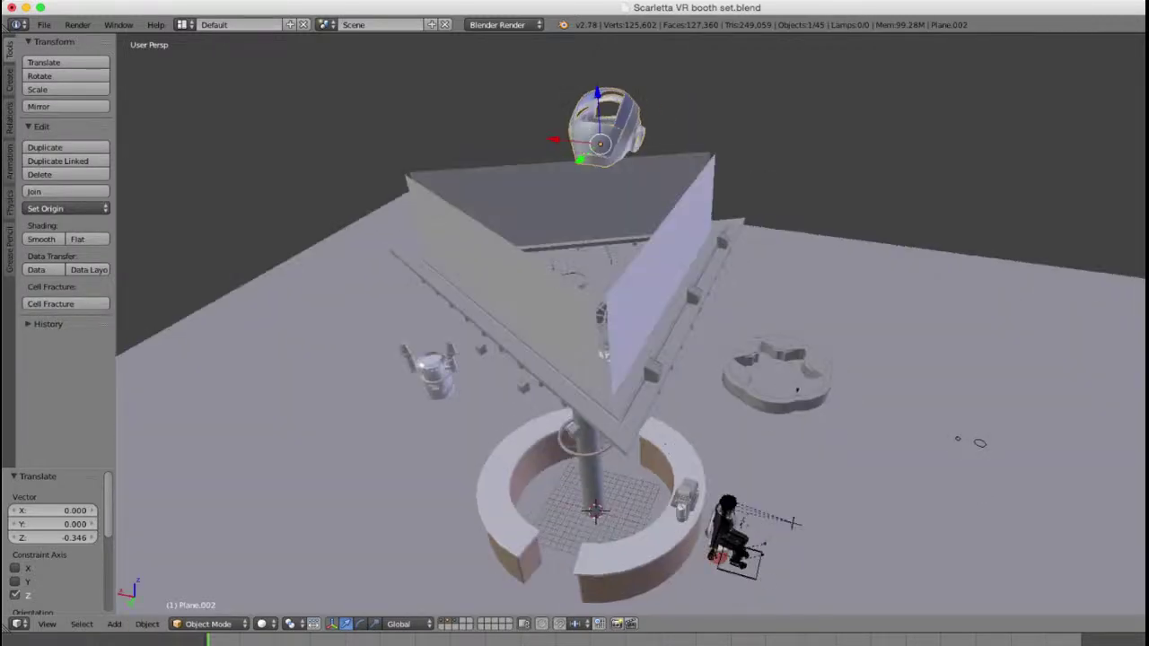
Step: Move the helmet -25.437 along X, out in front of the canopy, and rotate it 90° about Z
drag(554, 139, 791, 168)
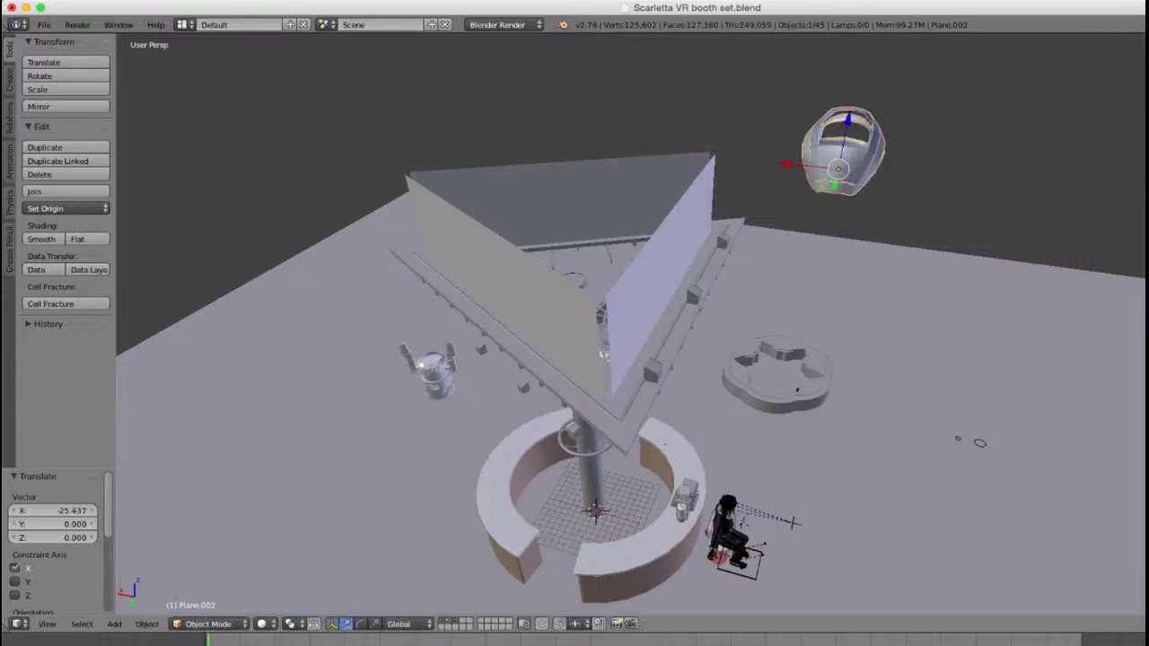
middle_drag(791, 168, 596, 104)
scroll(763, 267, down, 2)
text(rz)
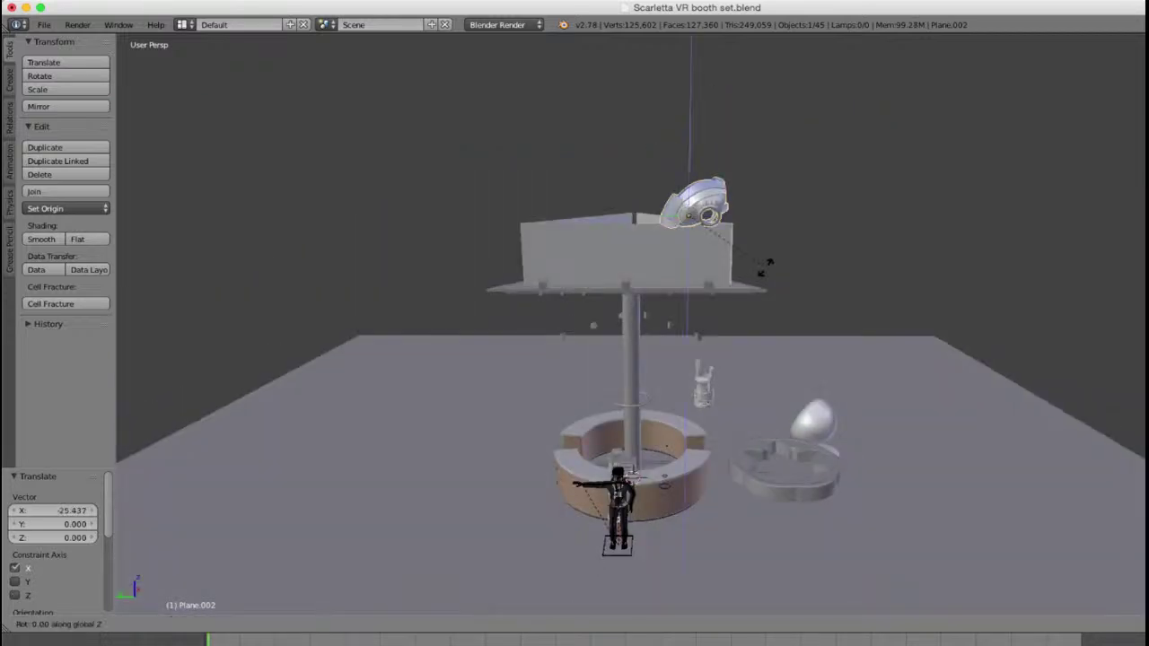
text(90)
key(Return)
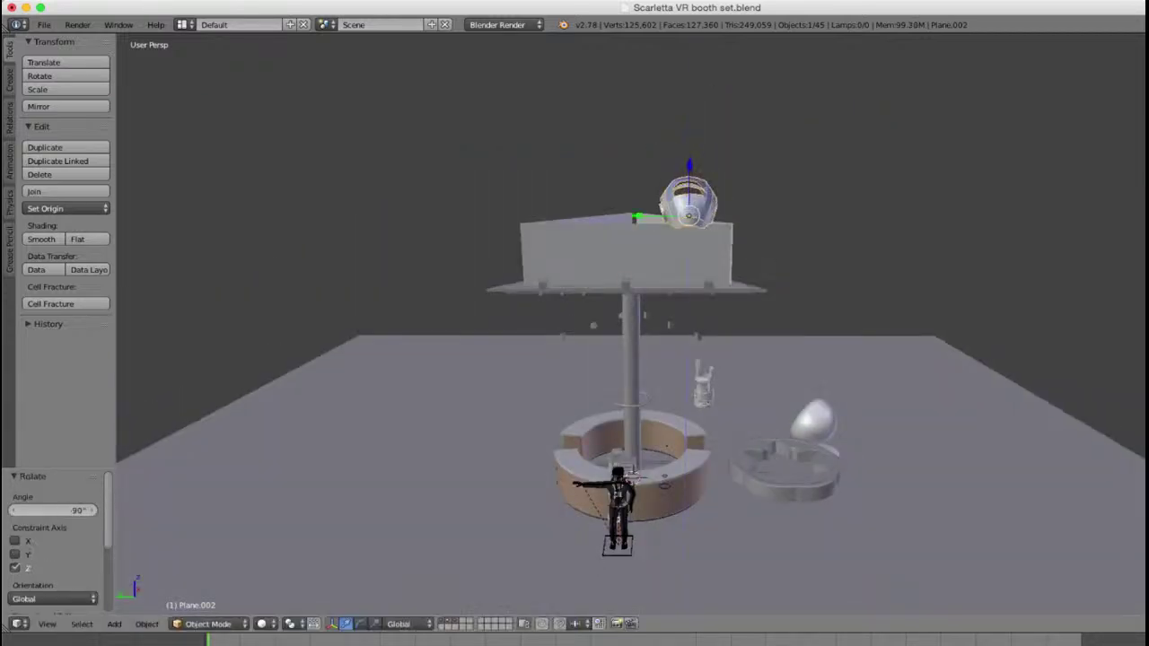
Step: Lower the helmet 42.028 along Z and move it 10.992 along Y to line up with the seated character
key(g)
key(z)
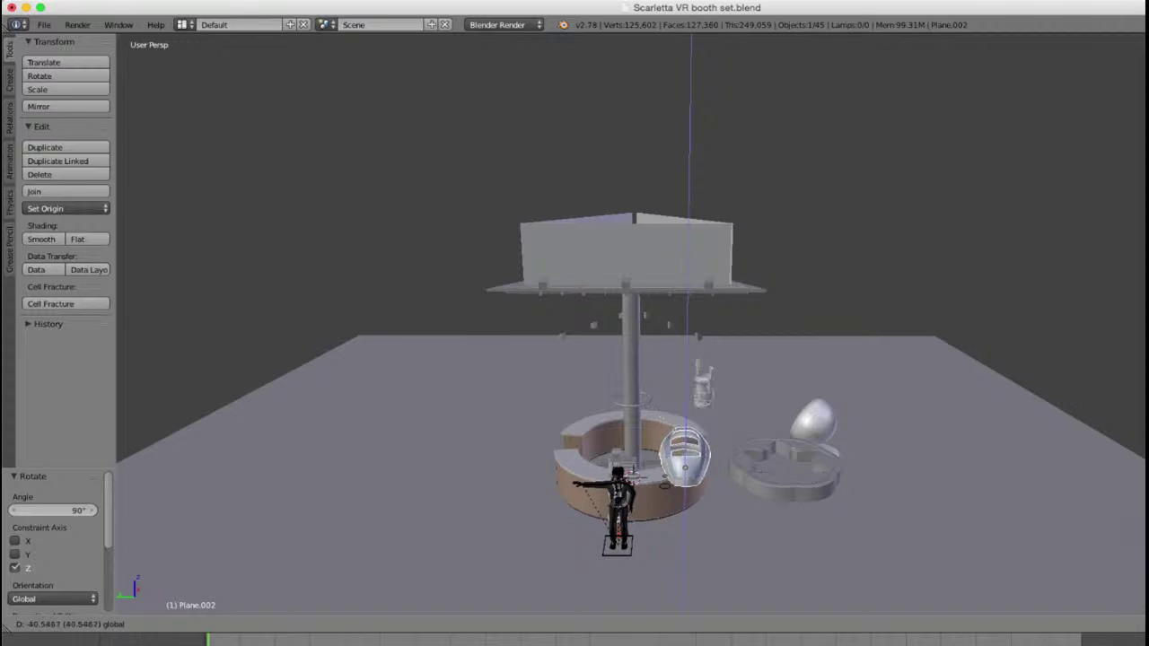
key(Return)
middle_drag(685, 467, 705, 399)
scroll(705, 400, up, 3)
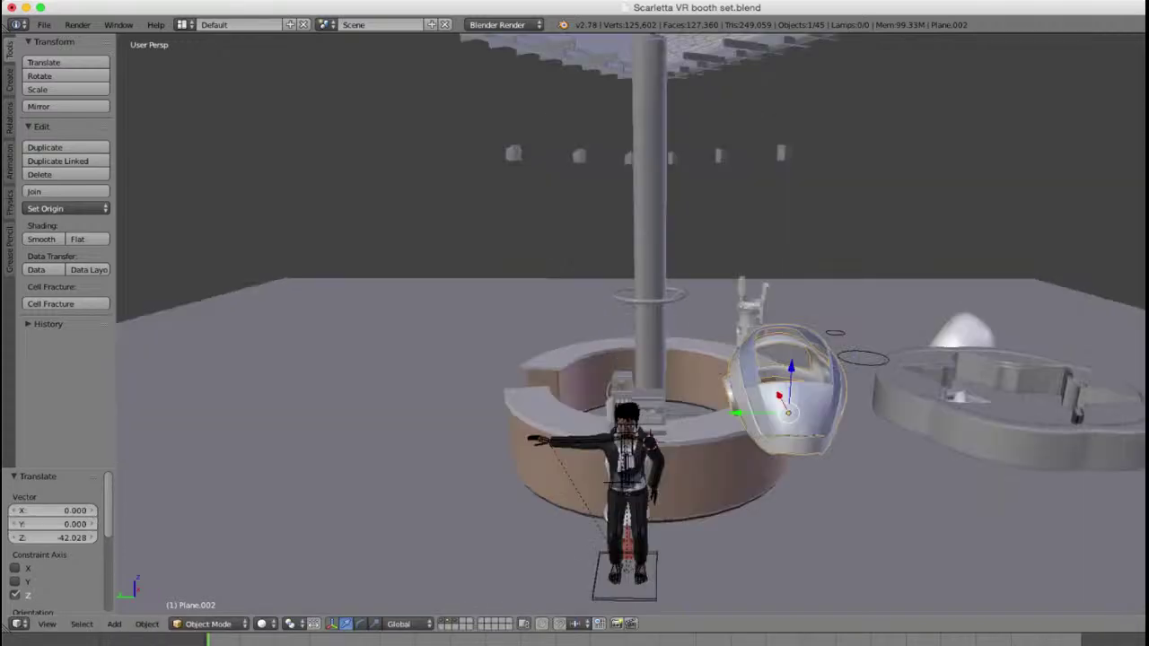
key(g)
key(y)
key(Return)
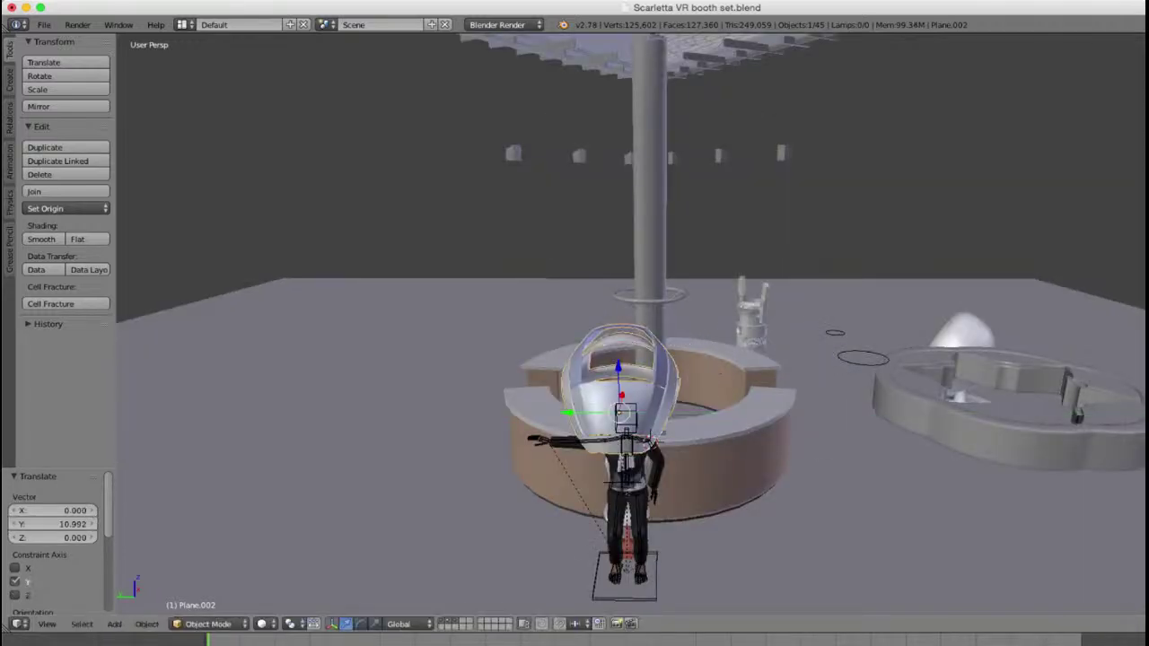
Step: Examine the helmet's size and position relative to the seated character from several angles, in solid and wireframe display
middle_drag(704, 400, 512, 426)
scroll(512, 426, up, 4)
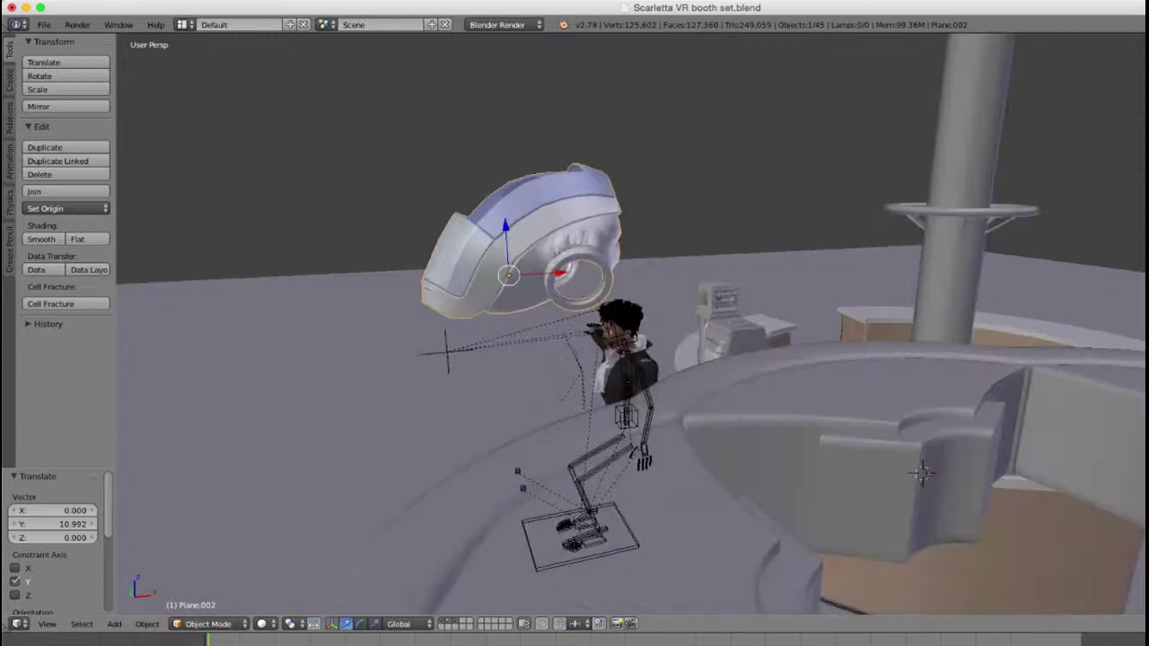
middle_drag(966, 499, 990, 528)
scroll(1054, 567, up, 2)
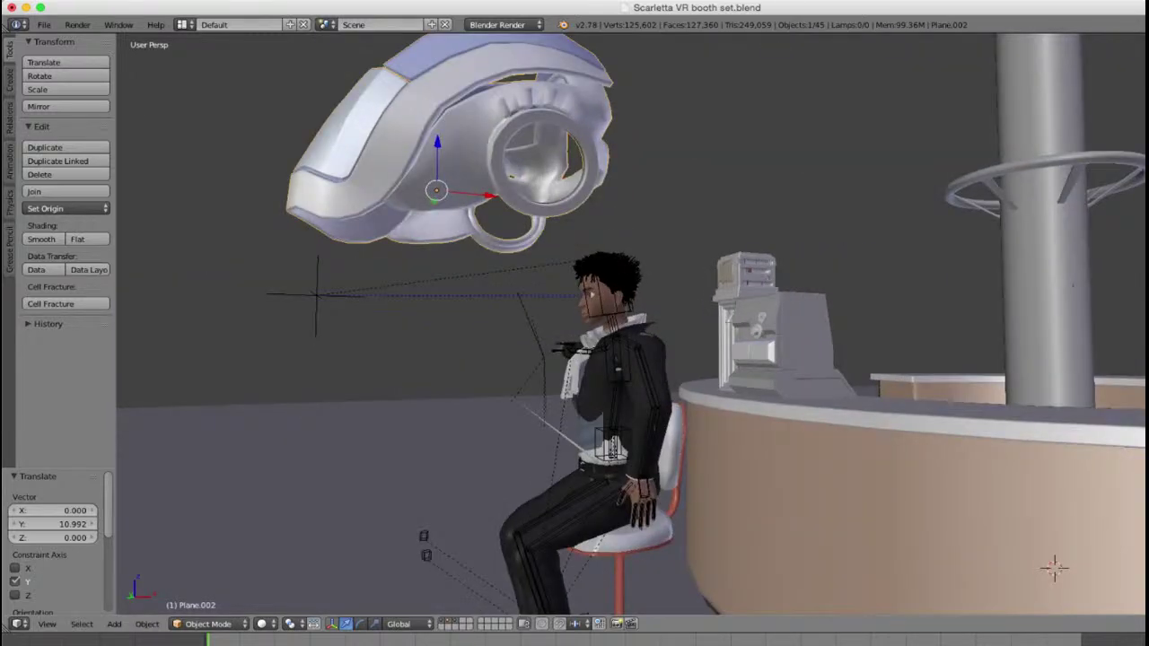
scroll(539, 386, down, 2)
middle_drag(539, 386, 731, 415)
scroll(731, 415, down, 6)
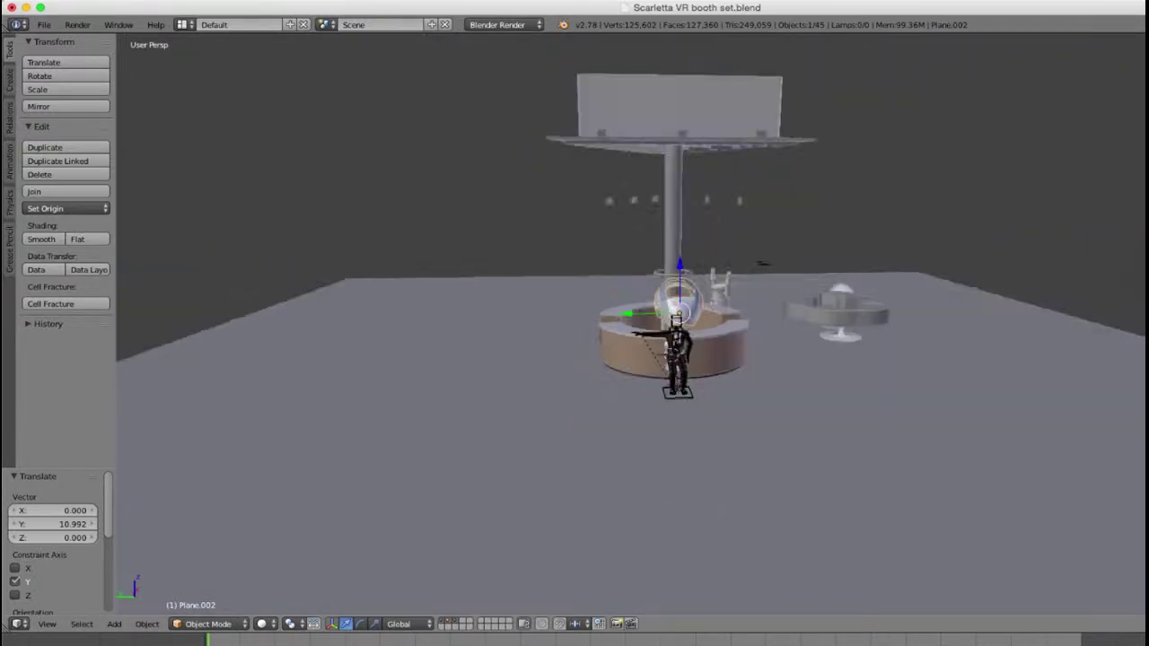
scroll(674, 323, down, 2)
key(z)
middle_drag(709, 341, 620, 364)
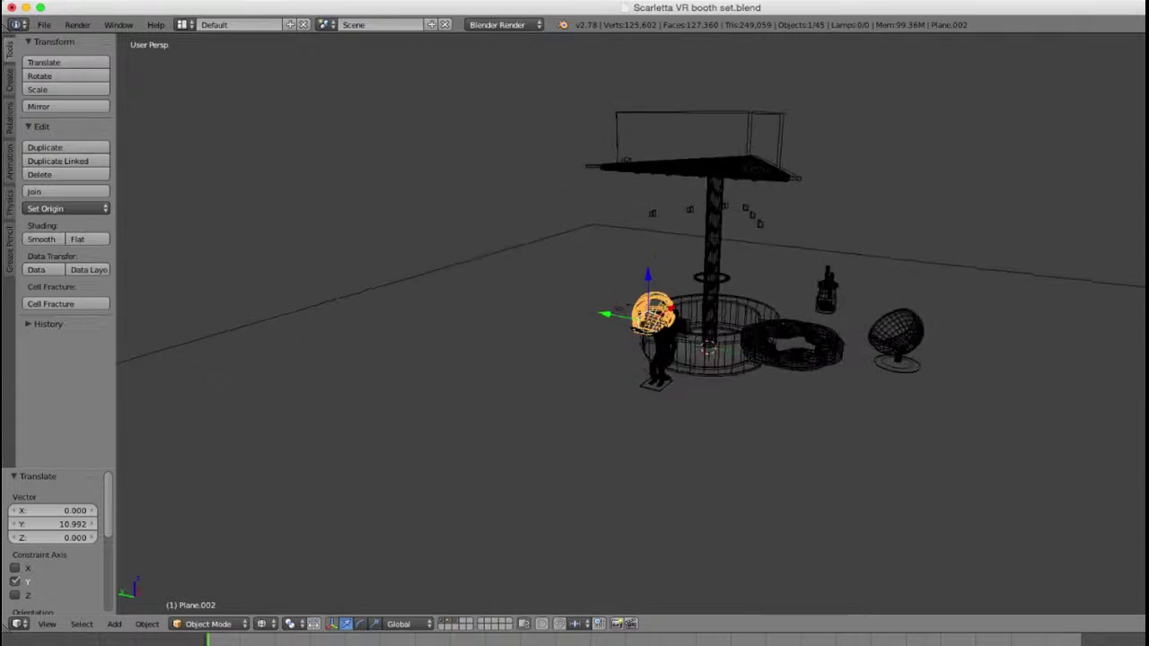
scroll(630, 324, up, 6)
scroll(630, 324, up, 2)
mouse_move(630, 324)
middle_down()
mouse_move(569, 273)
mouse_move(541, 269)
mouse_move(673, 292)
mouse_move(812, 296)
middle_up()
key(z)
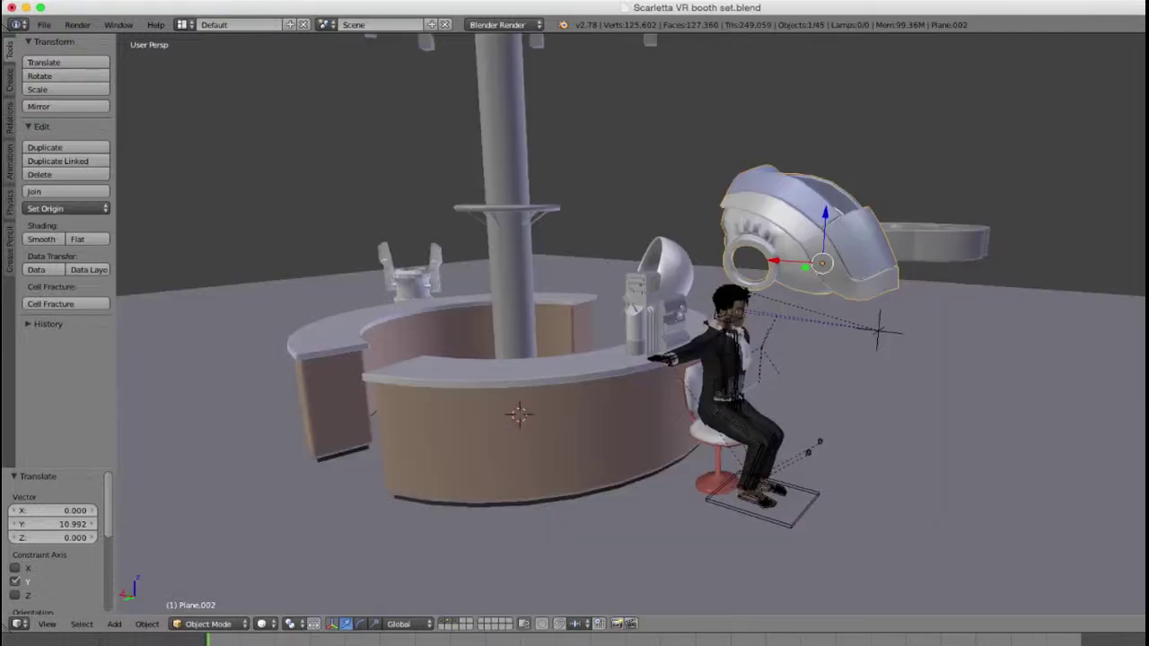
key(s)
key(Escape)
key(z)
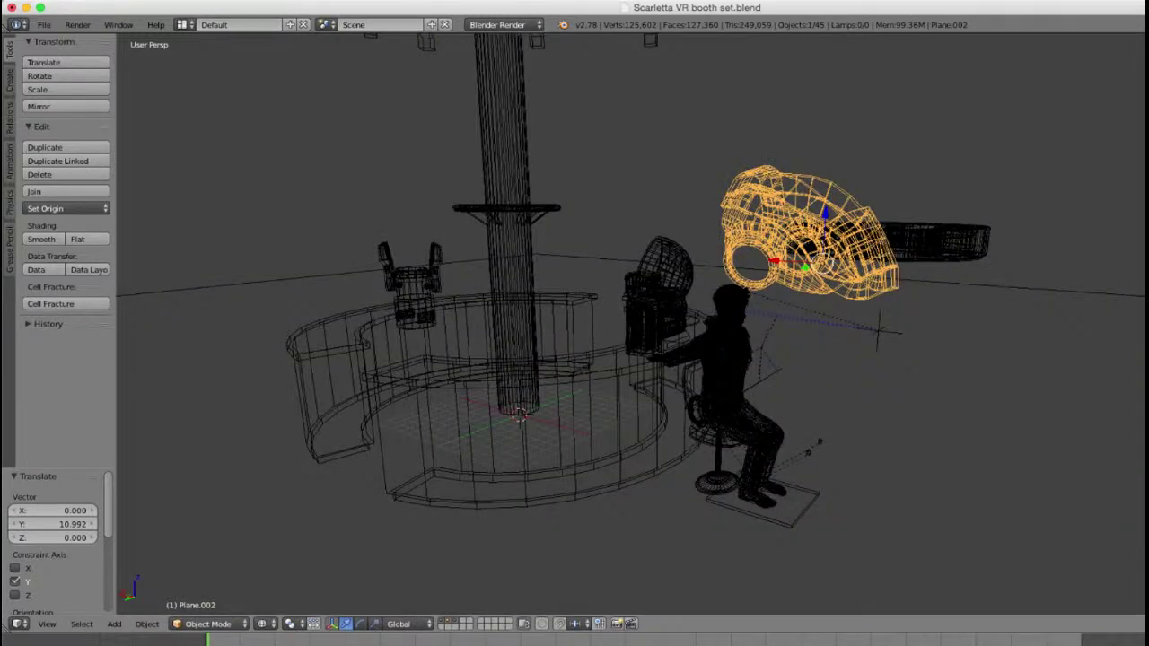
right_click(735, 388)
key(z)
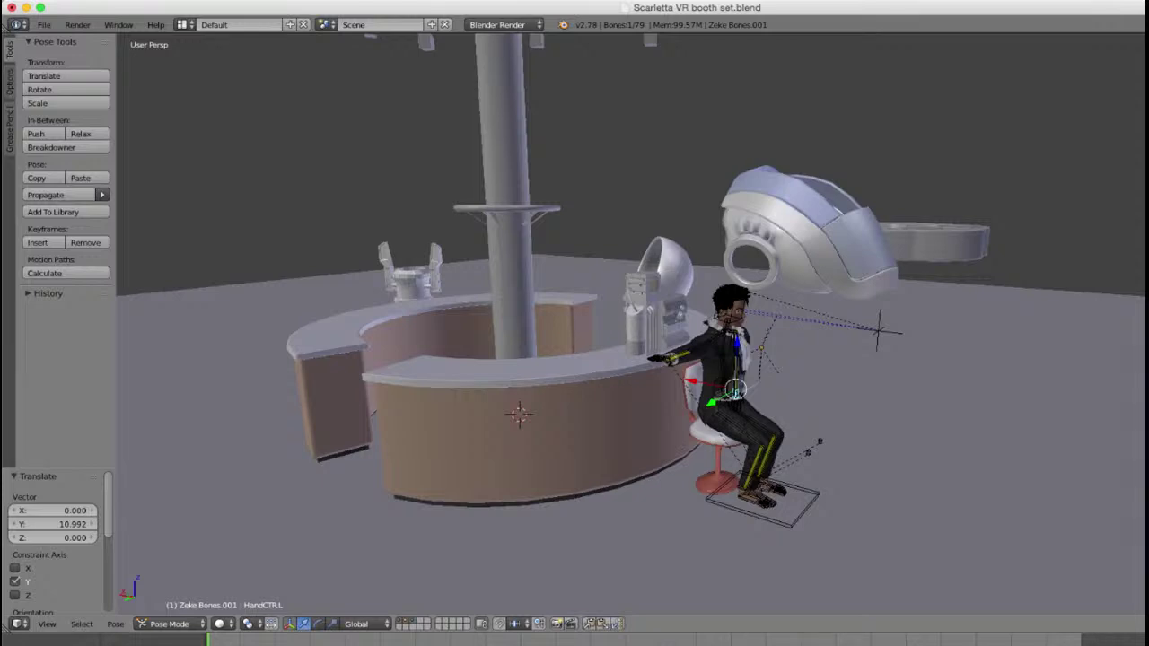
key(z)
scroll(630, 324, down, 2)
mouse_move(631, 359)
middle_down()
mouse_move(745, 314)
mouse_move(651, 349)
mouse_move(431, 345)
middle_up()
key(z)
scroll(631, 324, up, 2)
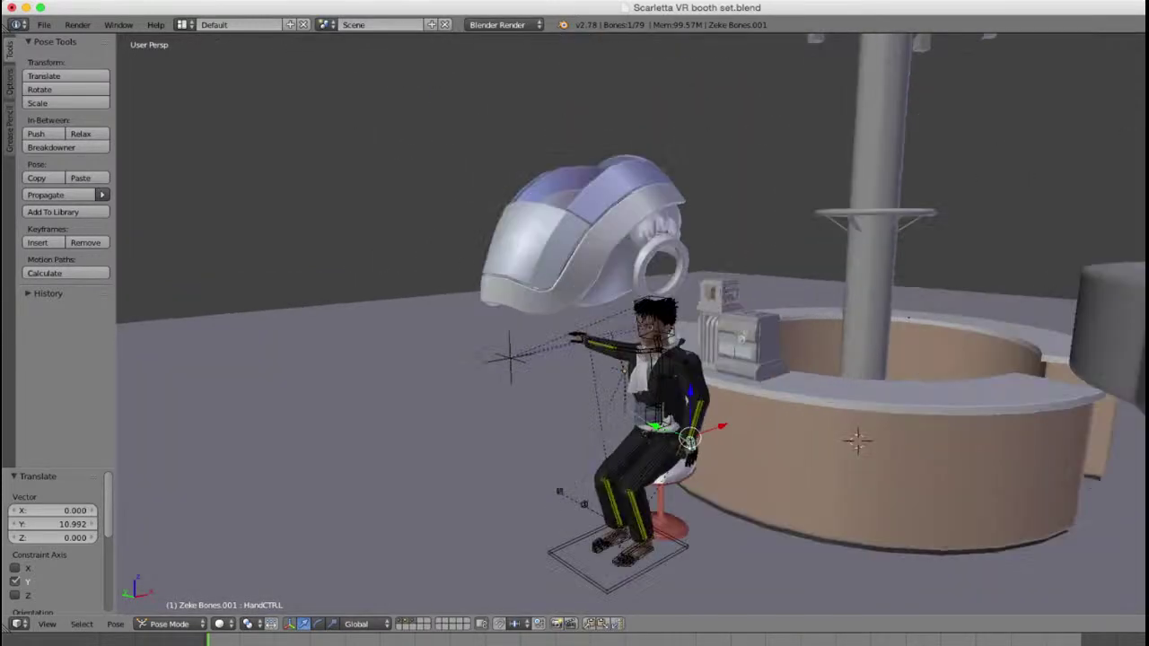
right_click(579, 241)
scroll(579, 241, up, 1)
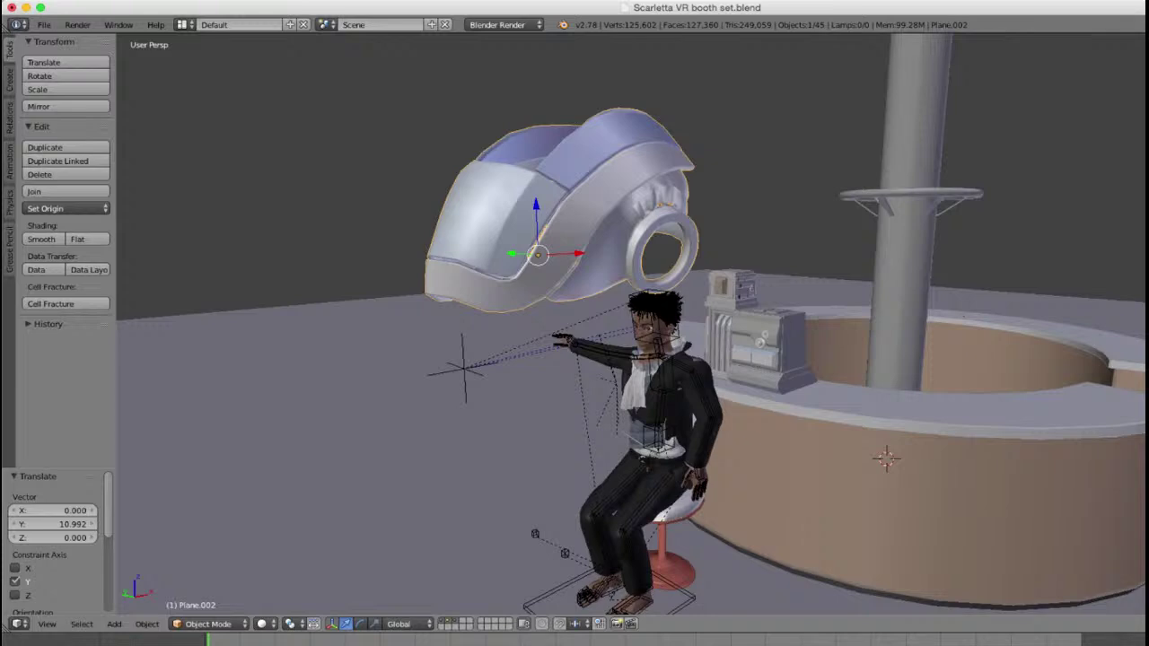
mouse_move(579, 287)
middle_down()
mouse_move(503, 269)
mouse_move(578, 298)
middle_up()
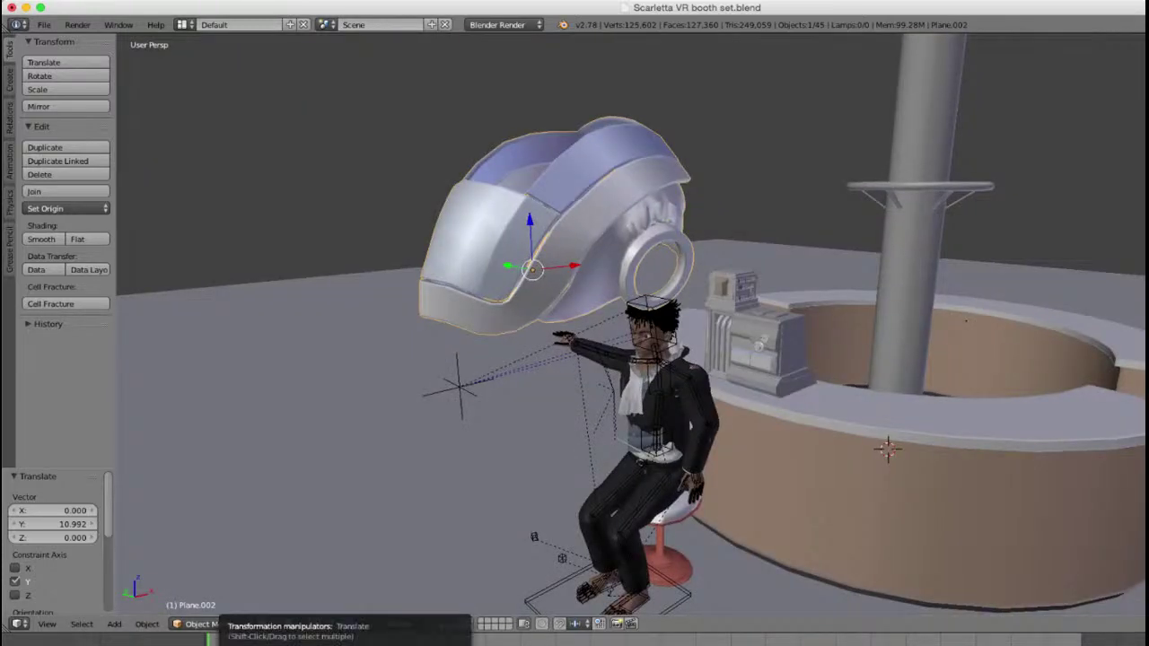
key(super+Tab)
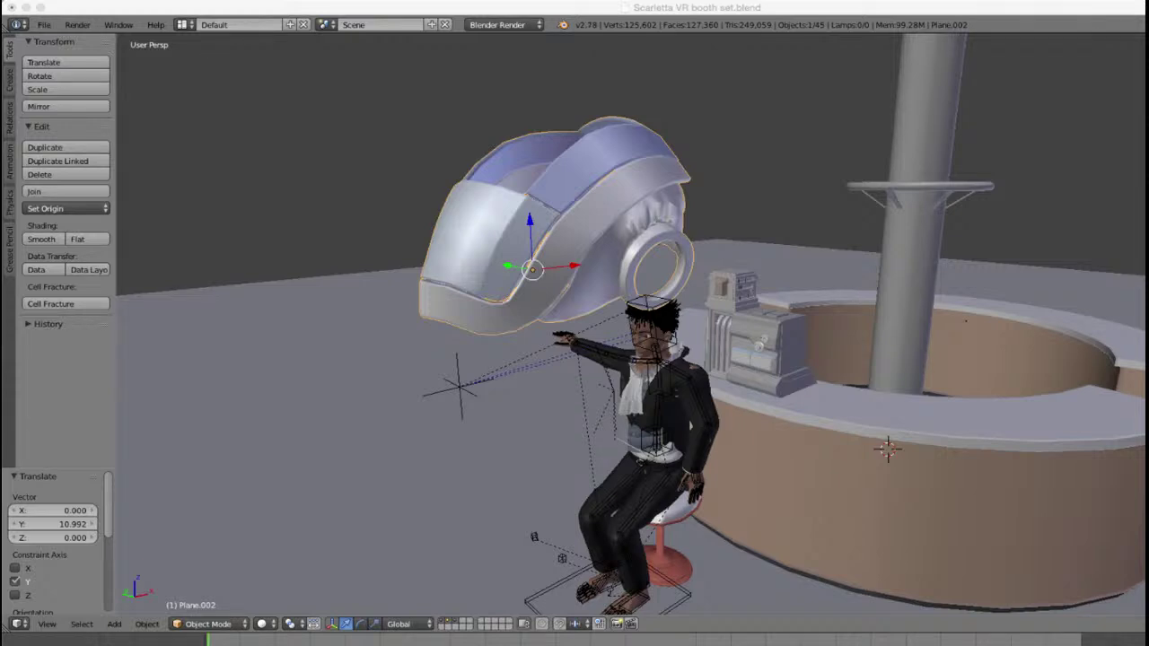
Step: Select the character's rig, switch it from Pose Mode to Object Mode and clear its scale
scroll(631, 324, down, 4)
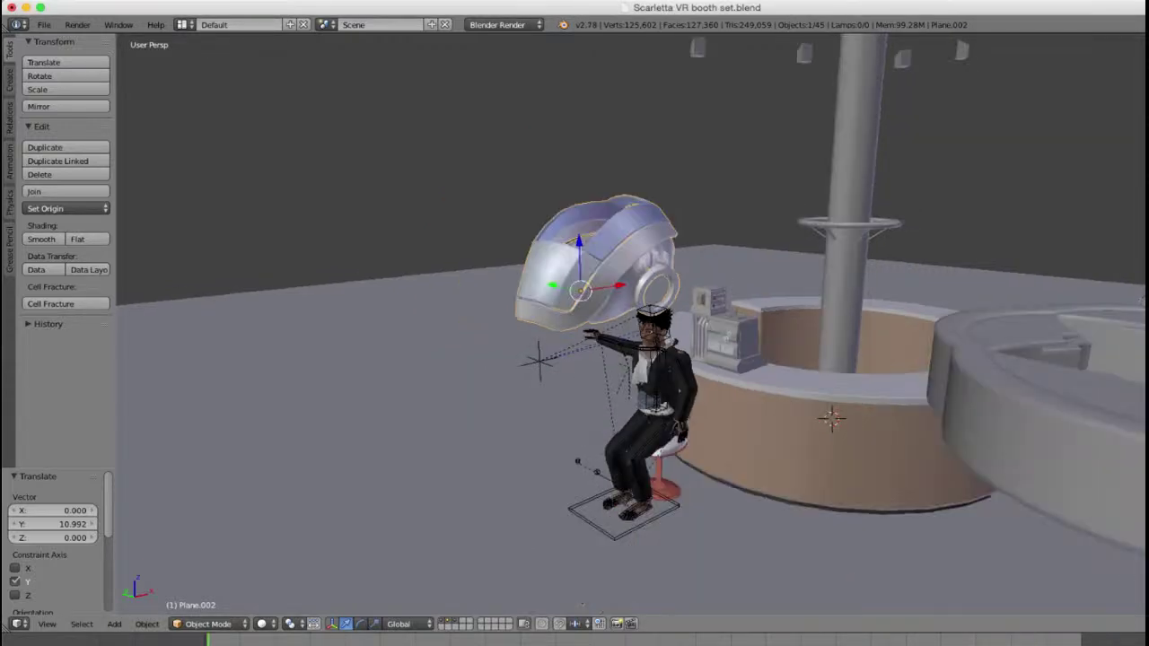
right_click(616, 537)
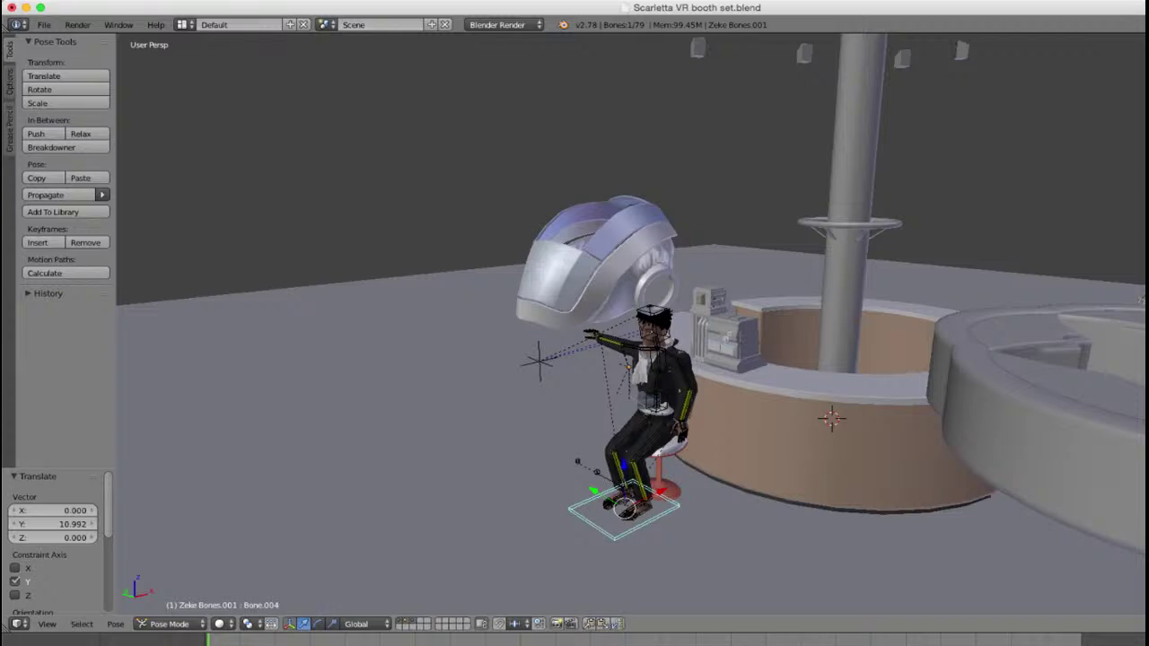
click(171, 624)
click(170, 606)
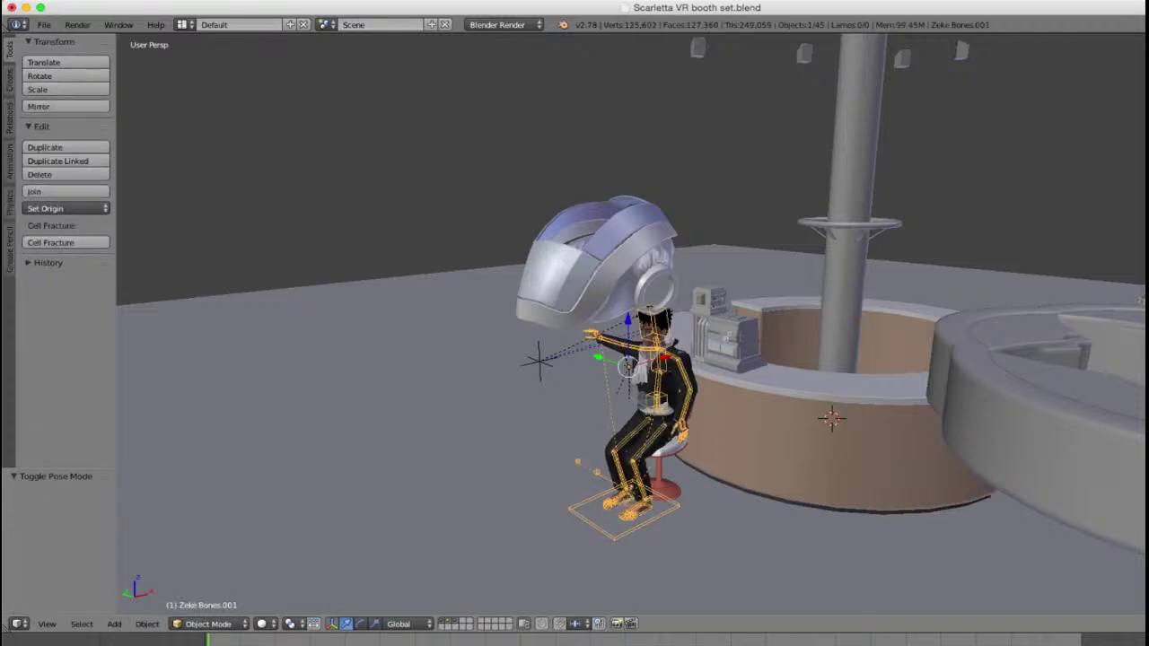
key(alt+s)
key(ctrl+z)
key(alt+s)
Step: Raise the character's rig 0.452 and another 0.439 along Z to bring the feet above the floor
middle_drag(671, 516, 592, 476)
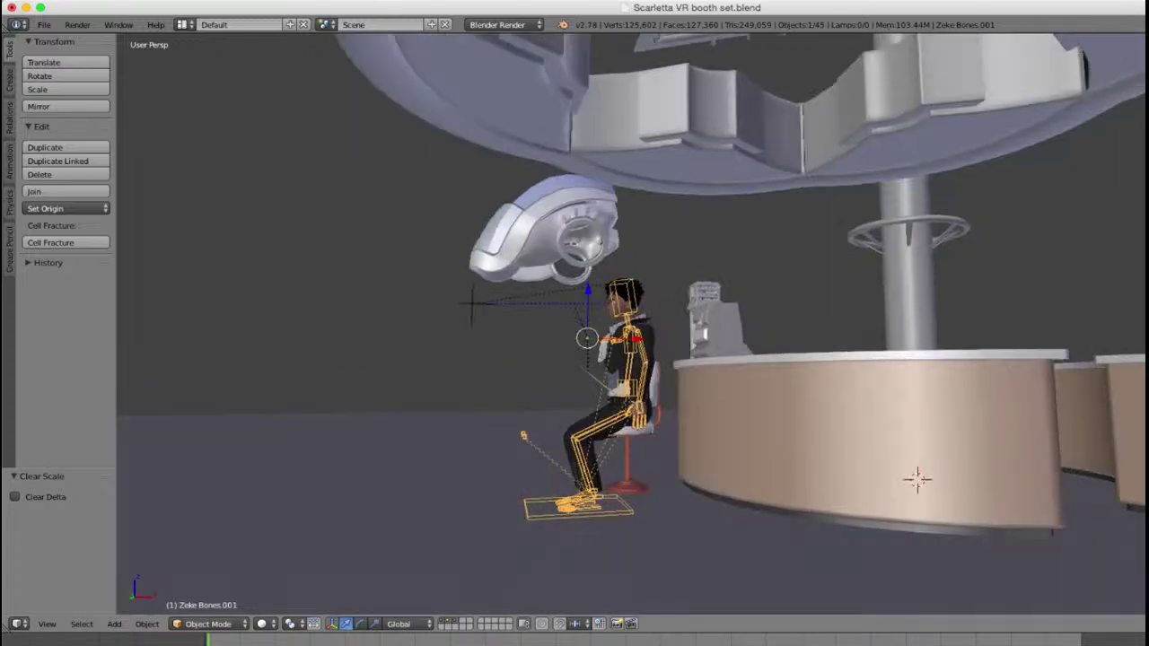
scroll(592, 476, up, 3)
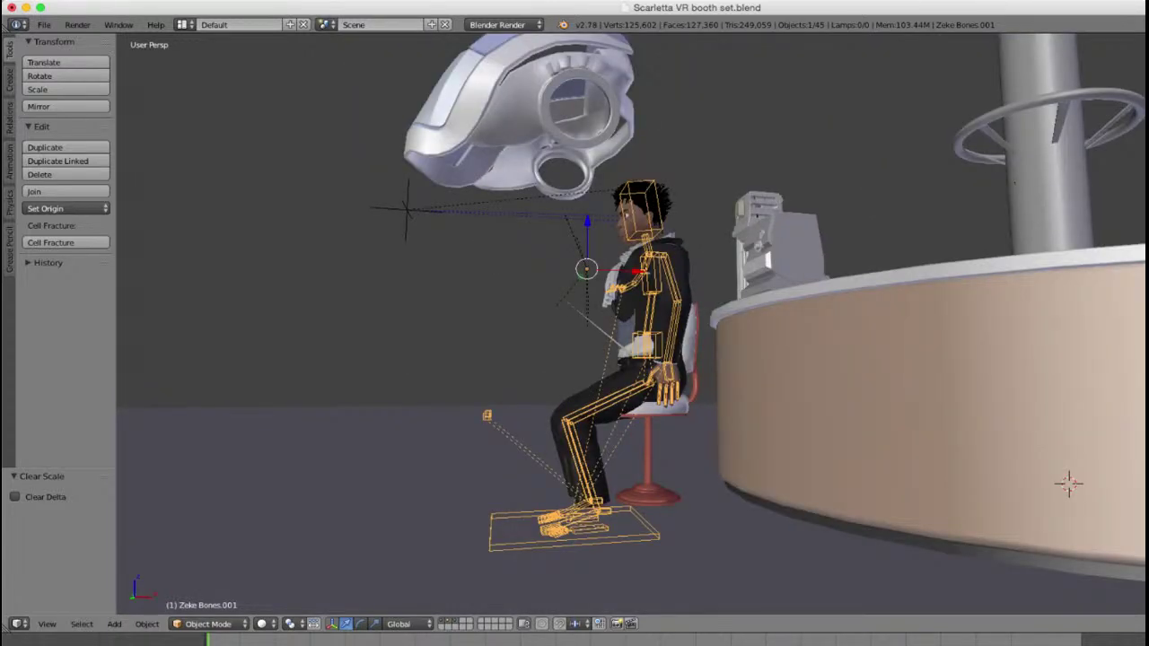
key(g)
key(z)
click(592, 466)
middle_drag(592, 466, 590, 431)
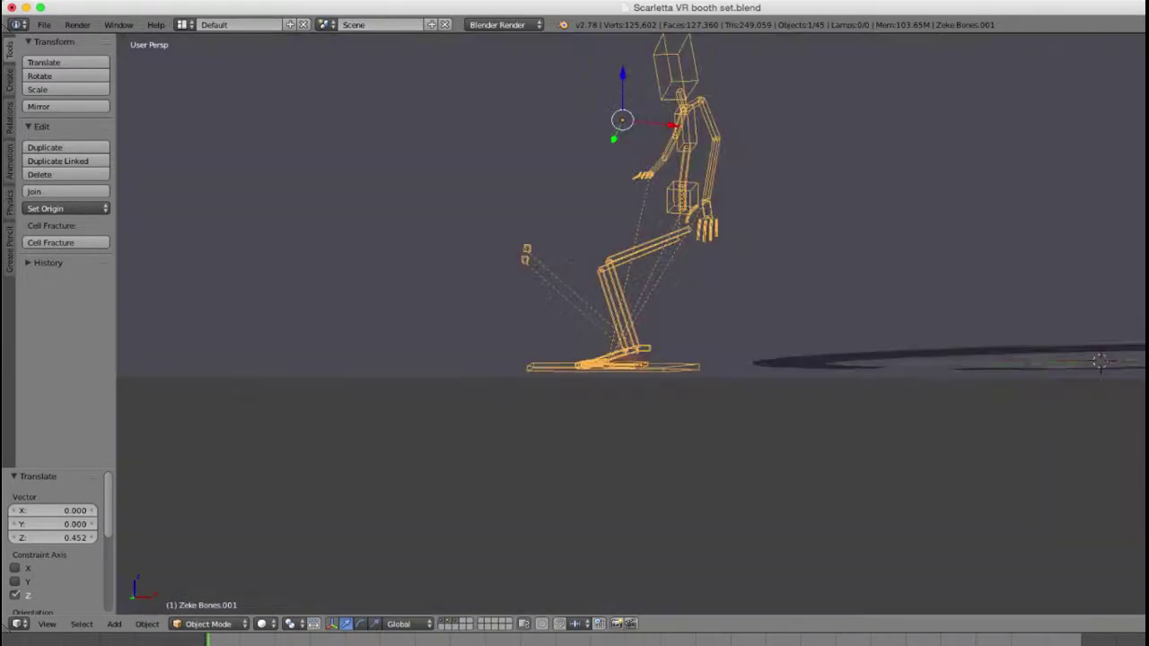
scroll(1099, 361, up, 5)
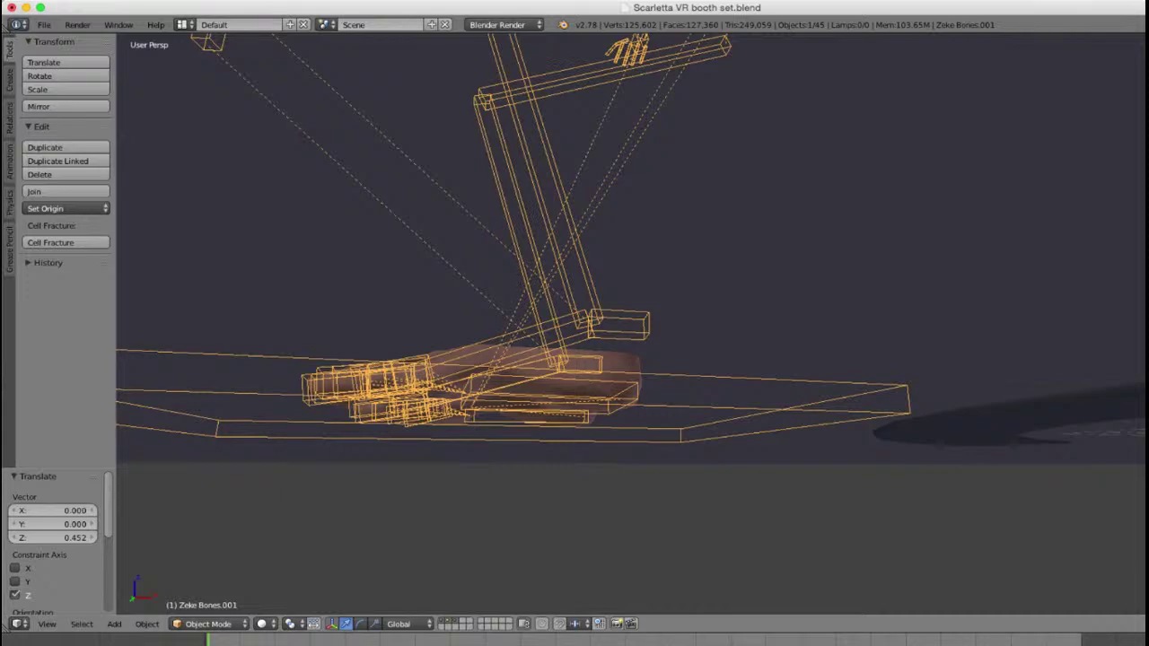
key(g)
key(z)
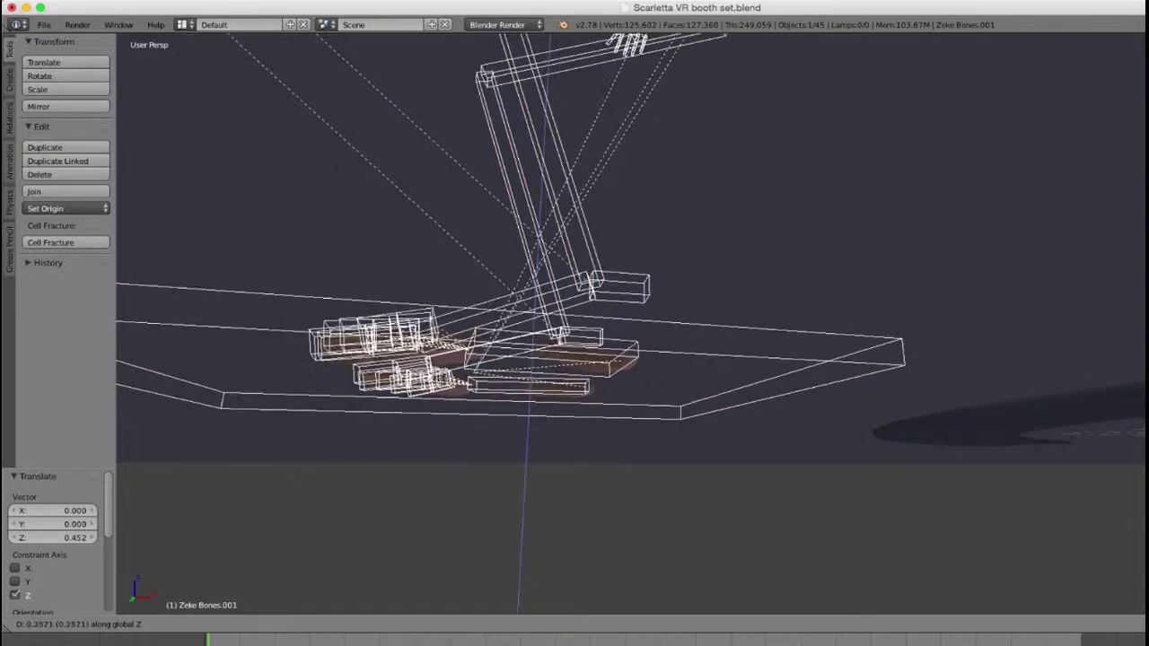
key(Return)
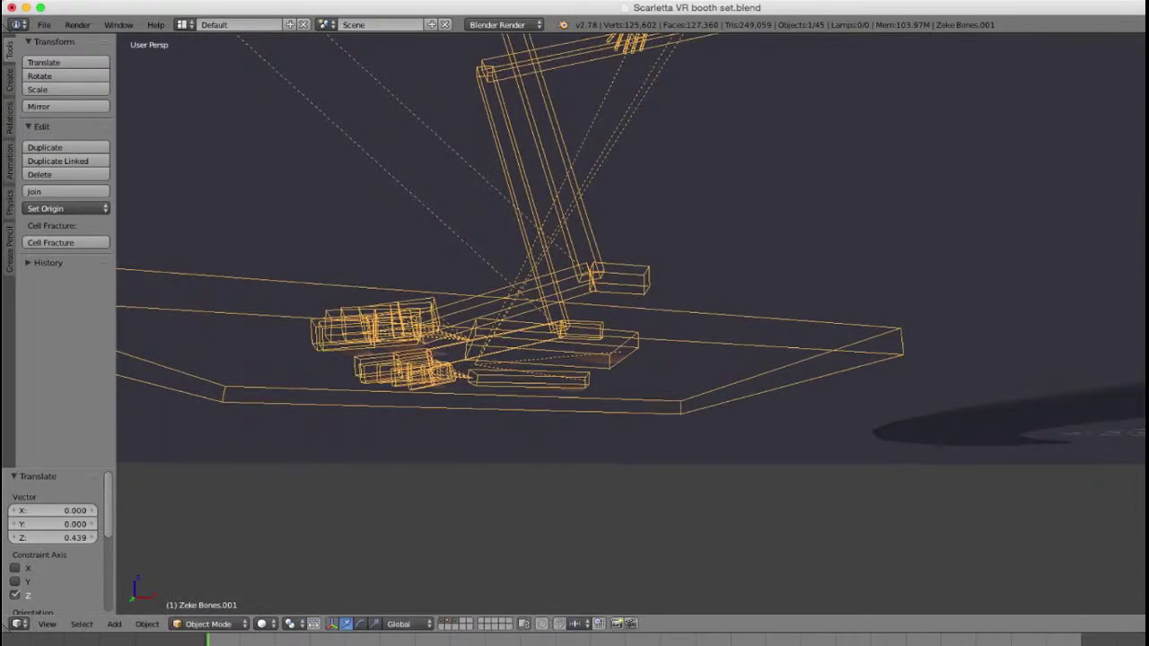
Step: Examine how the raised character lines up with the floor and the red chair
middle_drag(631, 326, 631, 377)
scroll(631, 326, down, 6)
middle_drag(631, 332, 599, 332)
right_click(653, 316)
scroll(975, 374, down, 4)
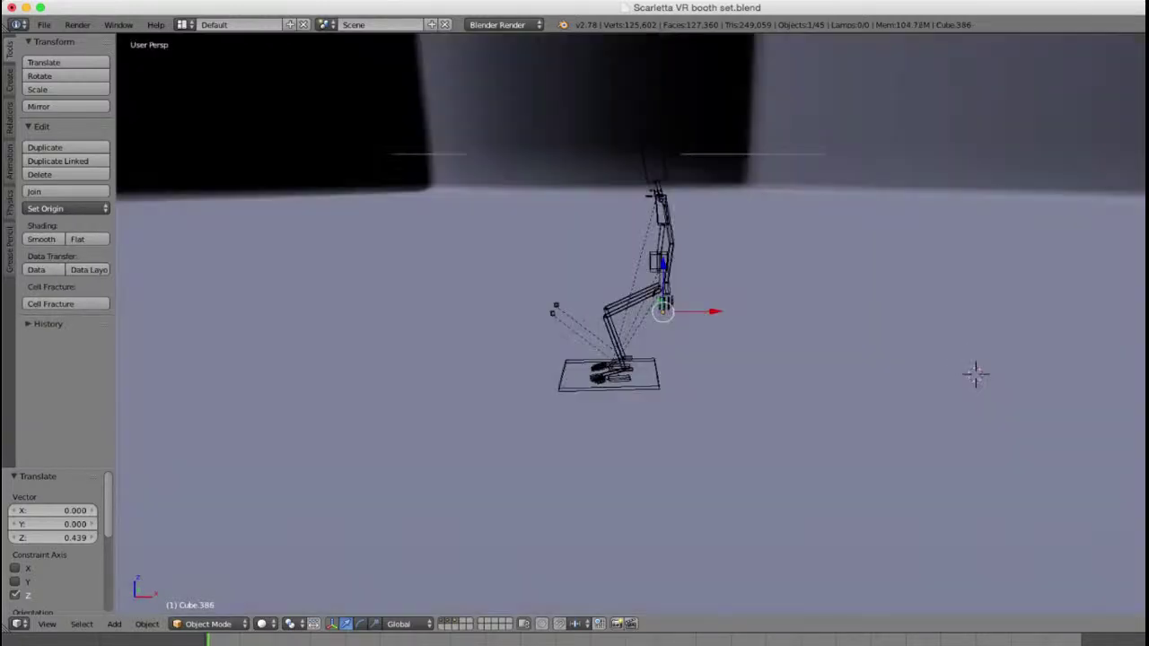
middle_drag(821, 327, 829, 352)
scroll(936, 320, up, 1)
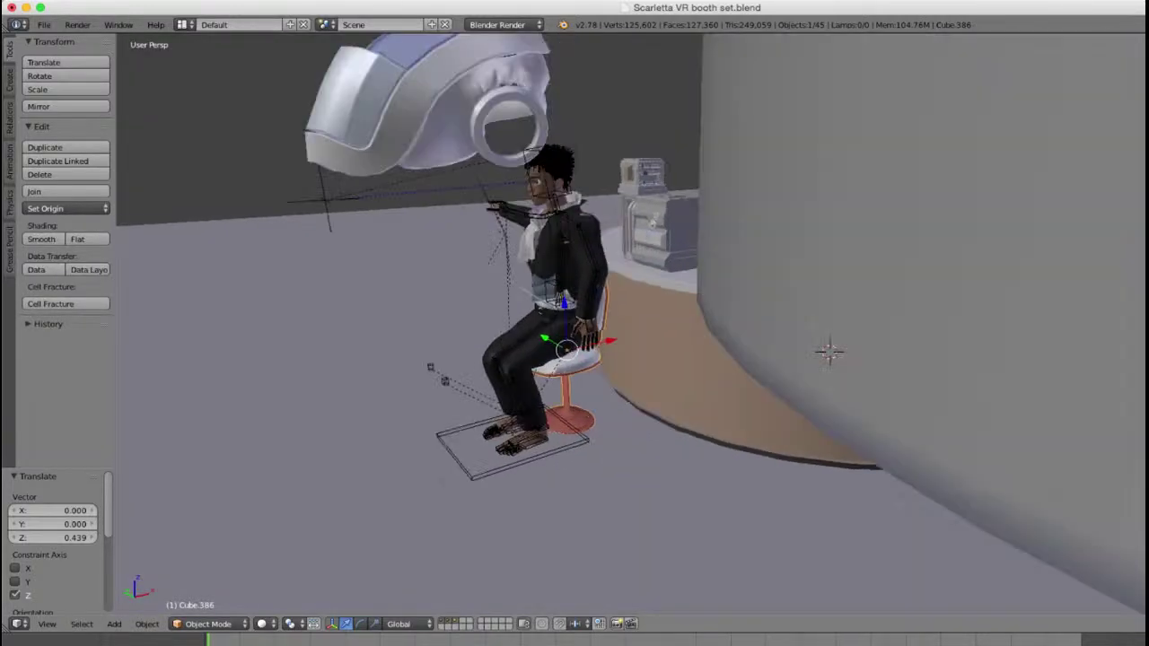
Step: Select the helmet and scale it uniformly by 0.572 towards the size of the character's head
right_click(426, 115)
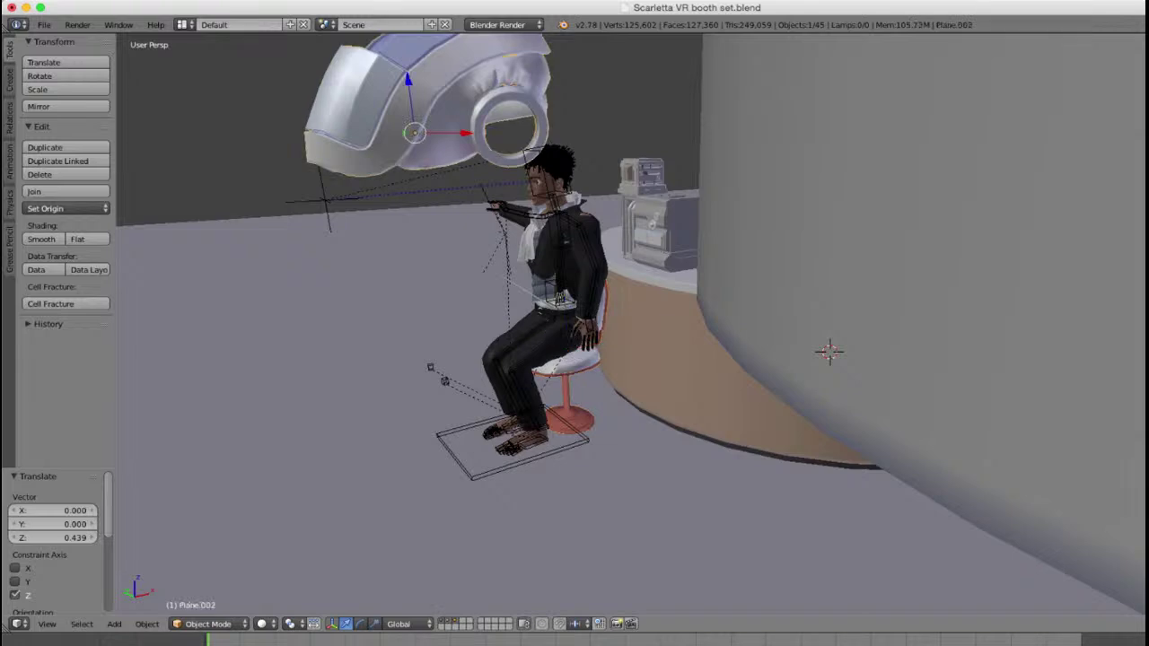
middle_drag(557, 314, 880, 368)
scroll(630, 324, up, 2)
scroll(631, 324, down, 2)
middle_drag(718, 359, 612, 352)
scroll(631, 324, up, 2)
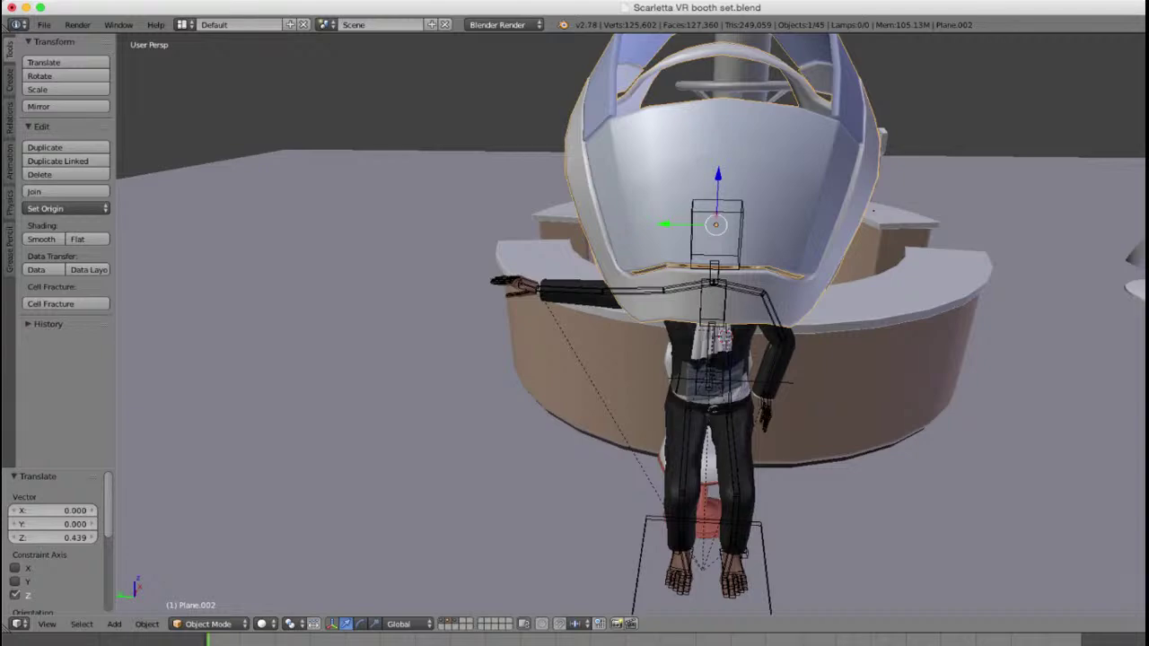
middle_drag(873, 210, 1088, 511)
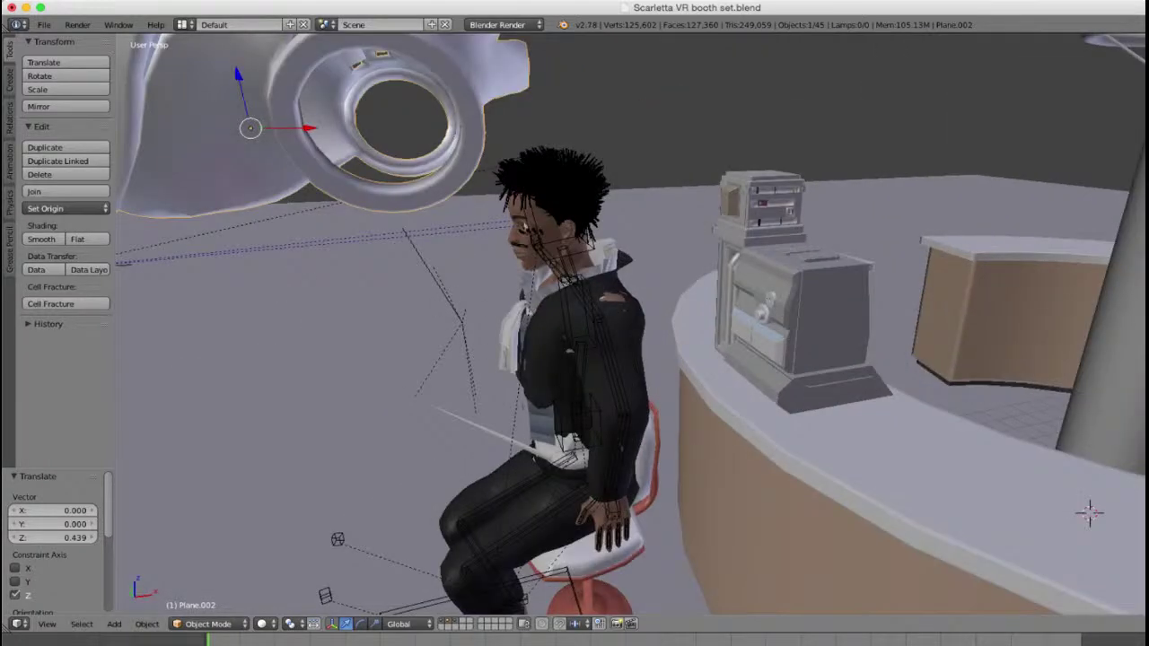
scroll(1088, 512, down, 2)
key(s)
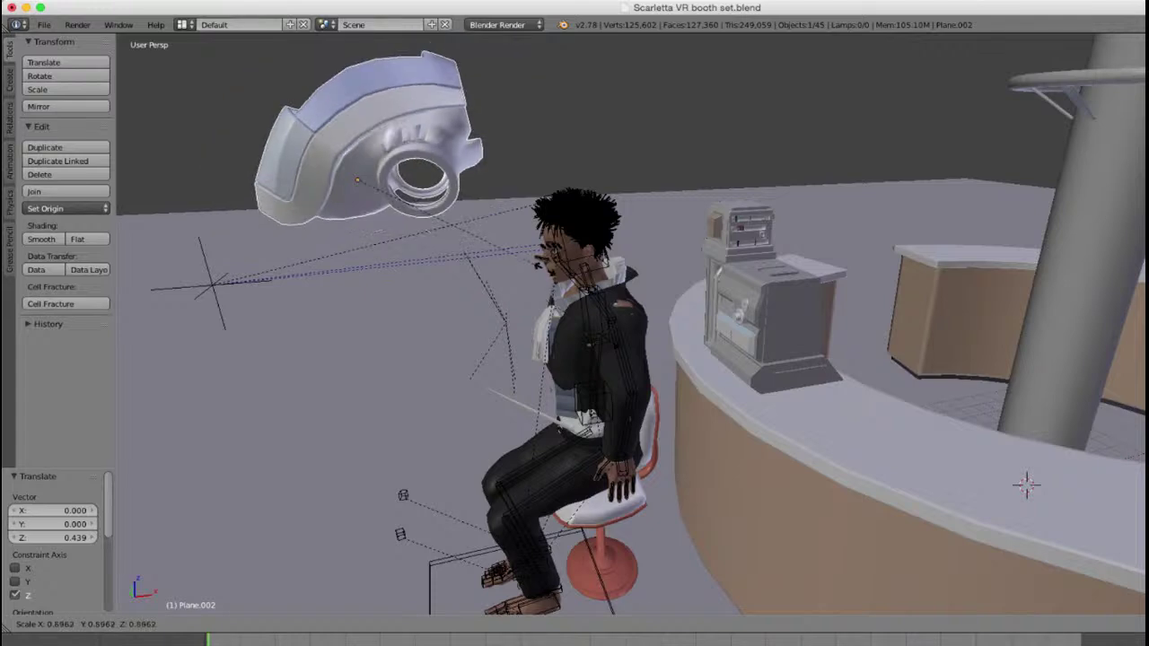
click(1027, 485)
Step: Lower the helmet along Z to head height and slide it along X onto the character's head
key(g)
key(z)
click(1027, 485)
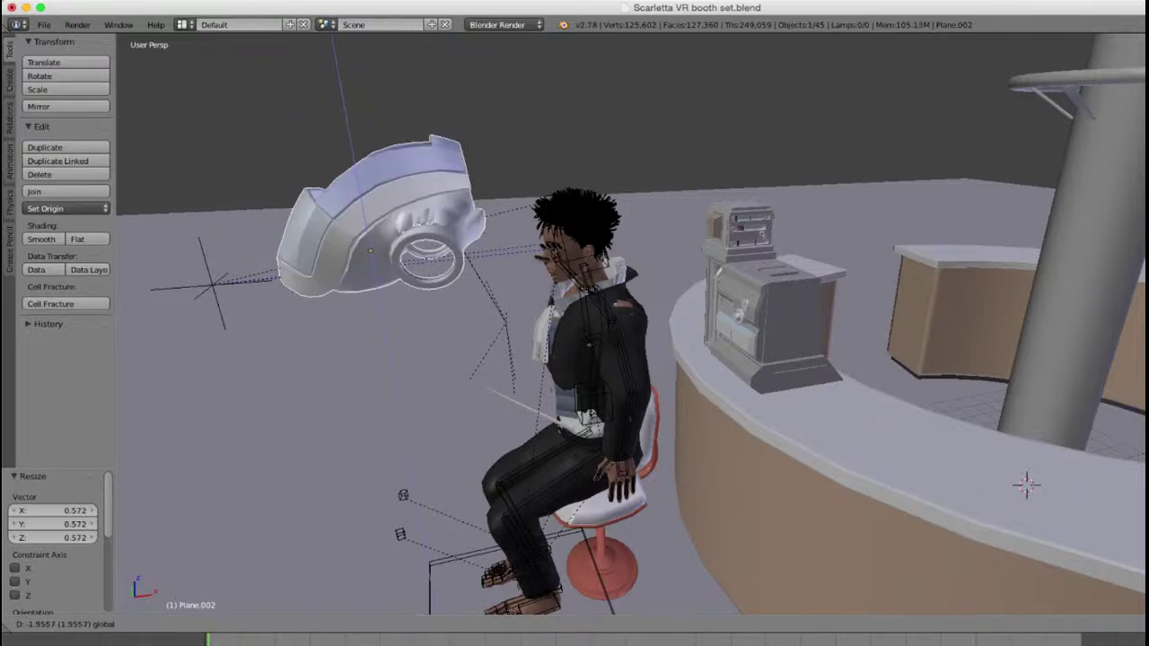
drag(426, 247, 592, 234)
Step: Scale the helmet down again uniformly by 0.552 to fit the character's head
middle_drag(592, 234, 925, 287)
key(s)
click(770, 303)
Step: Fit the helmet over the character's eyes by moving it -0.3 along Z and 0.538 along X
shift+middle_drag(821, 265, 704, 299)
scroll(704, 299, up, 4)
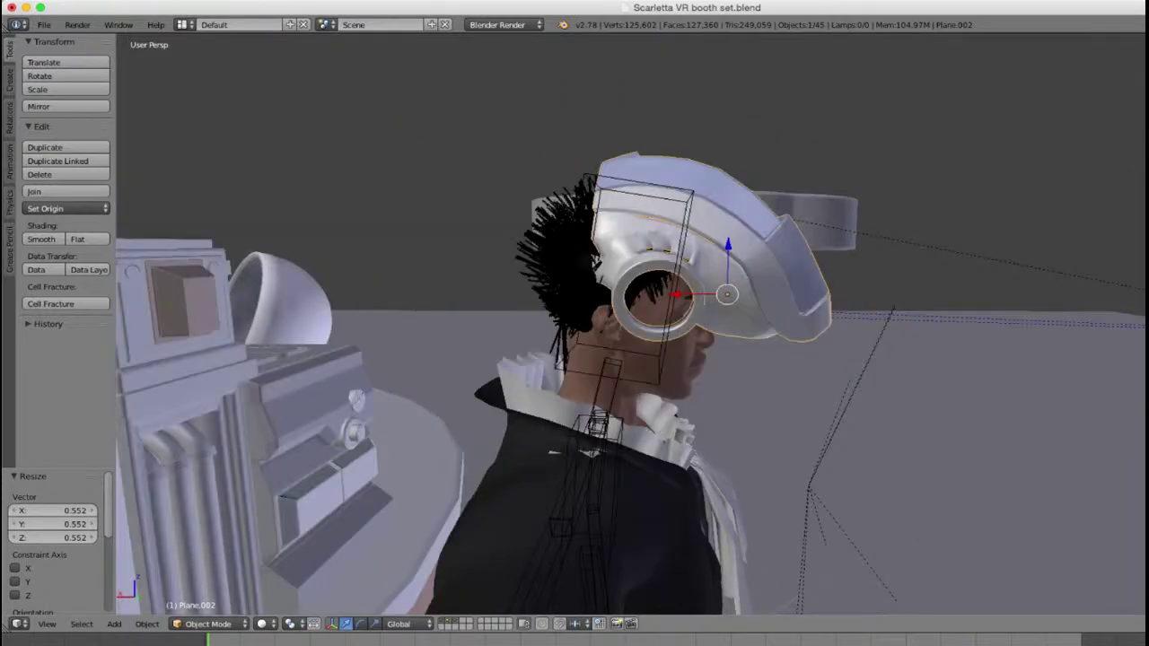
text(gz-.3)
key(Return)
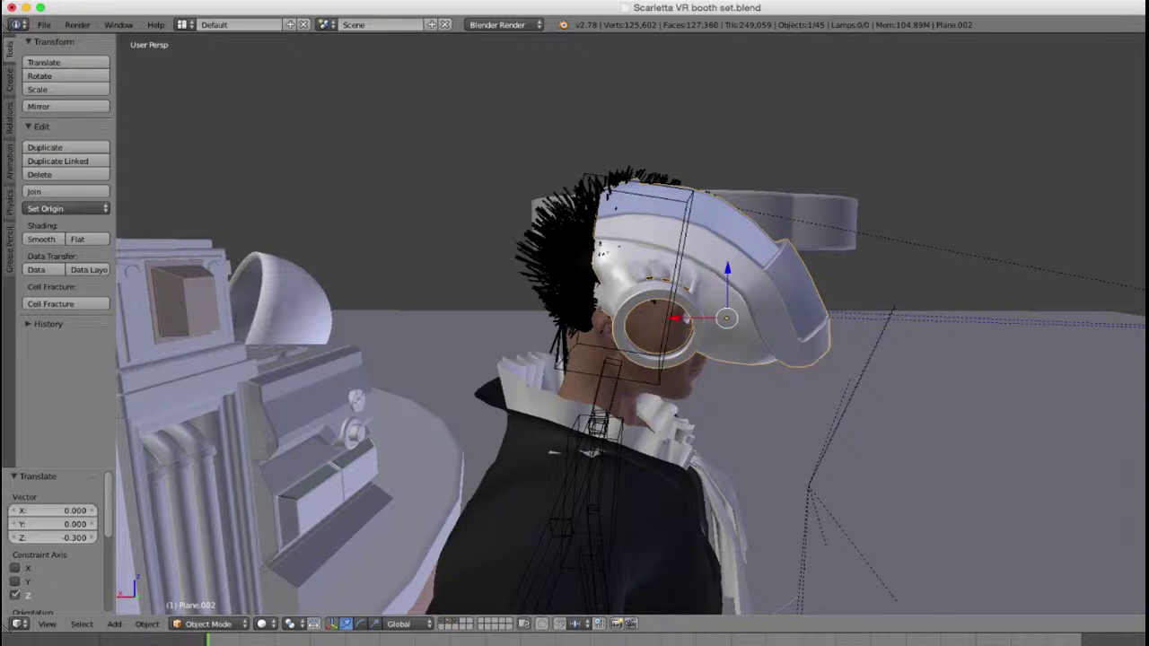
key(g)
key(x)
middle_drag(682, 323, 709, 600)
Step: Snap the 3D cursor to the head bone of the character's armature in Pose Mode
right_click(662, 583)
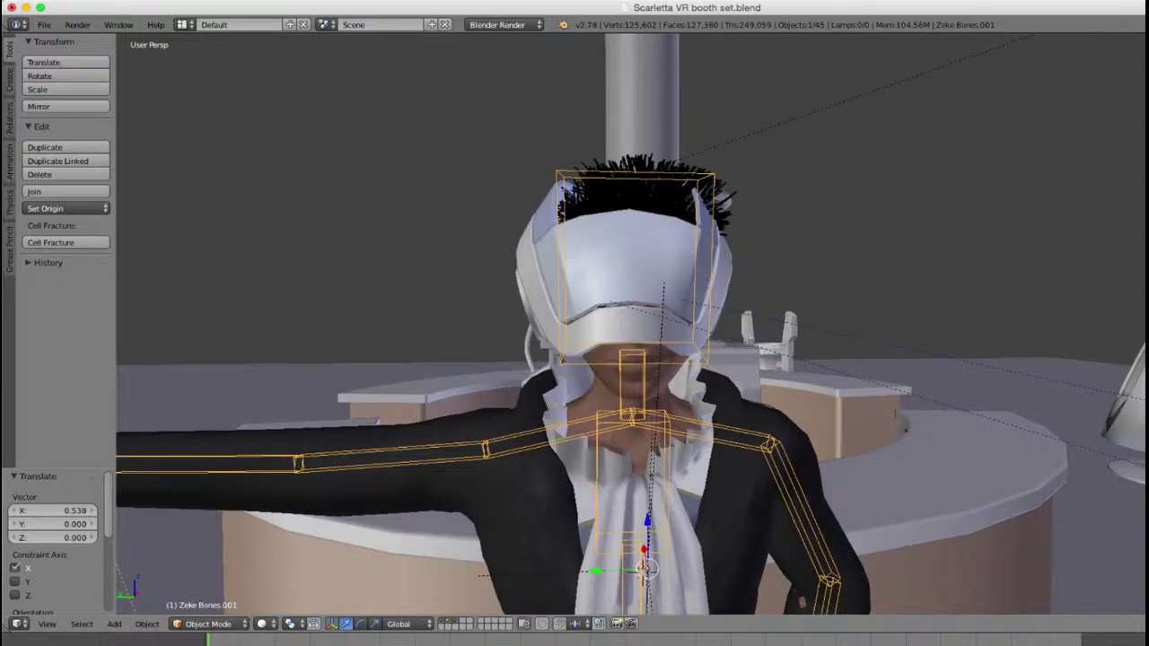
click(208, 623)
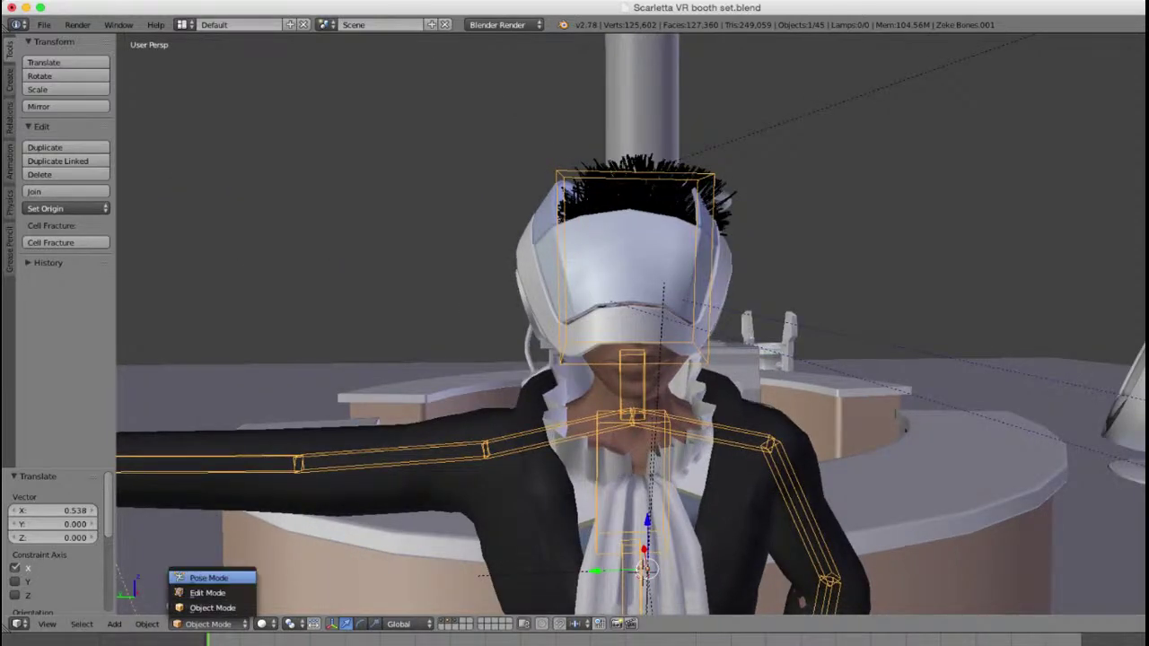
click(211, 578)
right_click(628, 269)
key(shift+s)
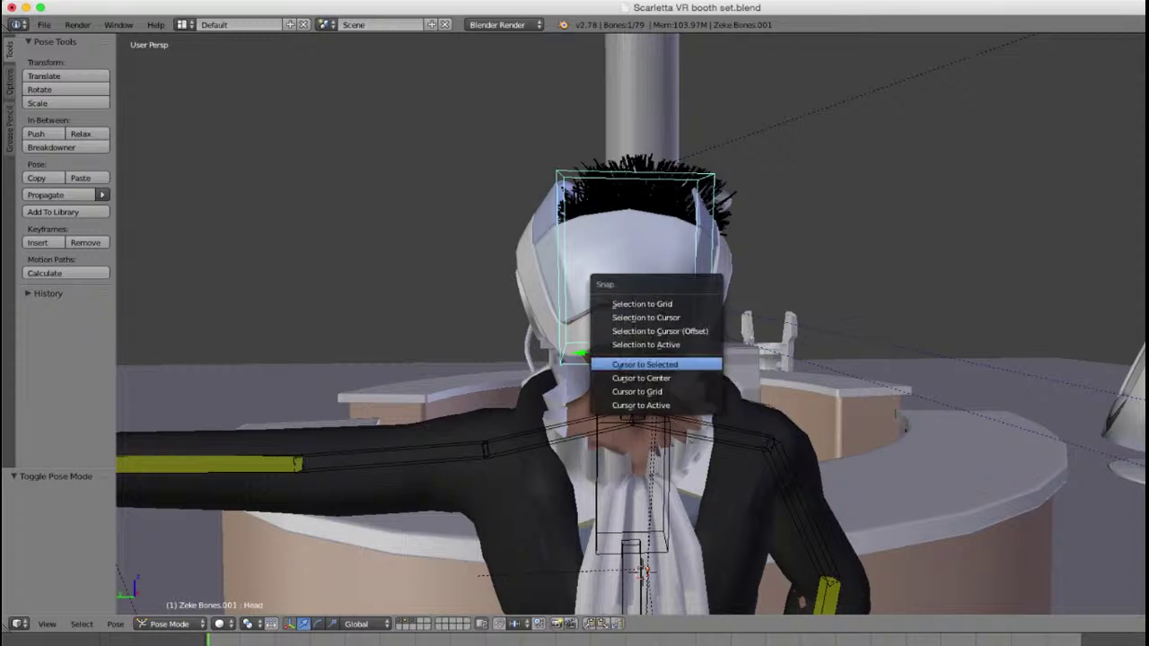
click(628, 364)
Step: Snap the helmet to the 3D cursor, then fit it over the head by moving it -0.866 along X and 0.402 plus 0.185 along Z
key(shift+s)
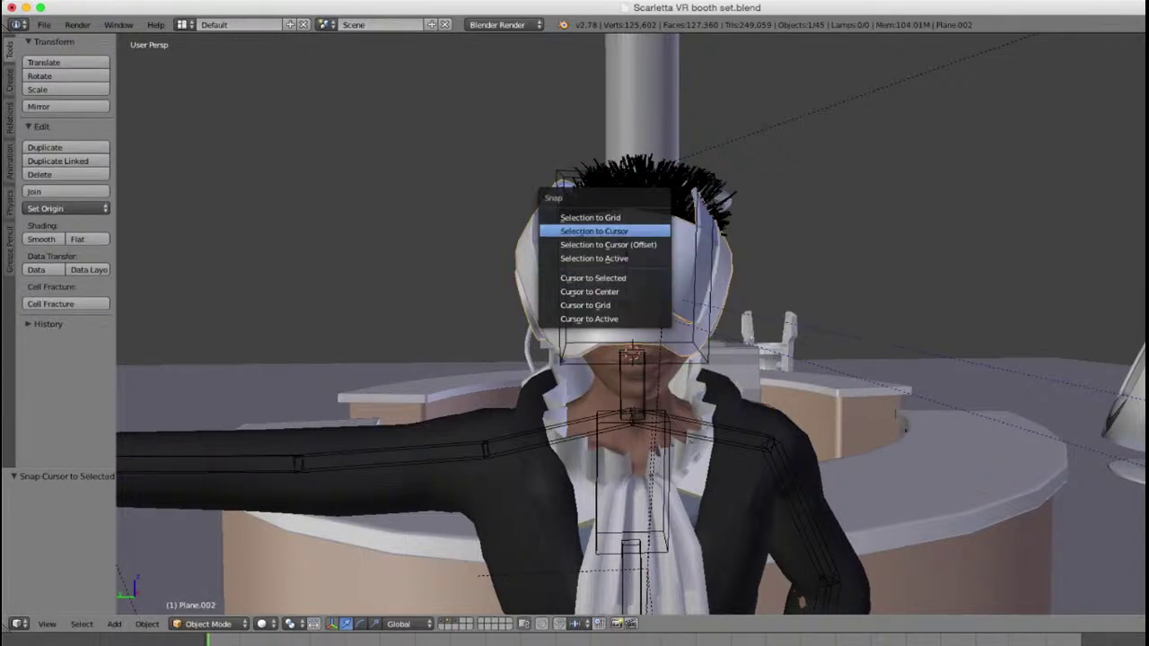
click(606, 226)
middle_drag(834, 404, 632, 401)
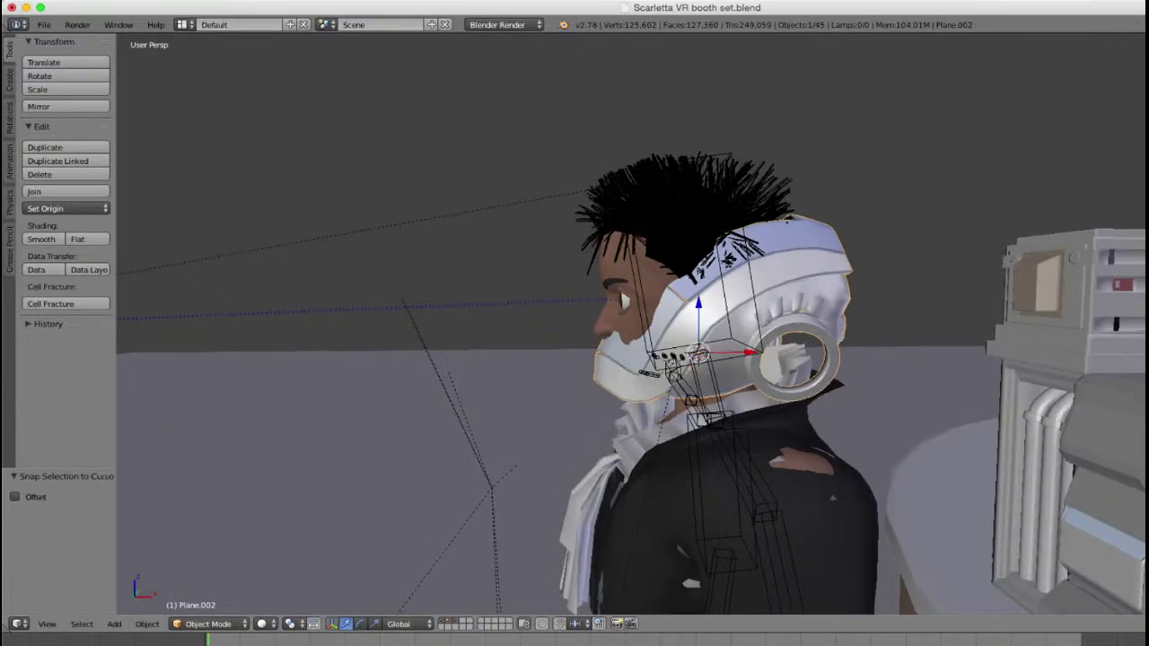
drag(698, 303, 698, 272)
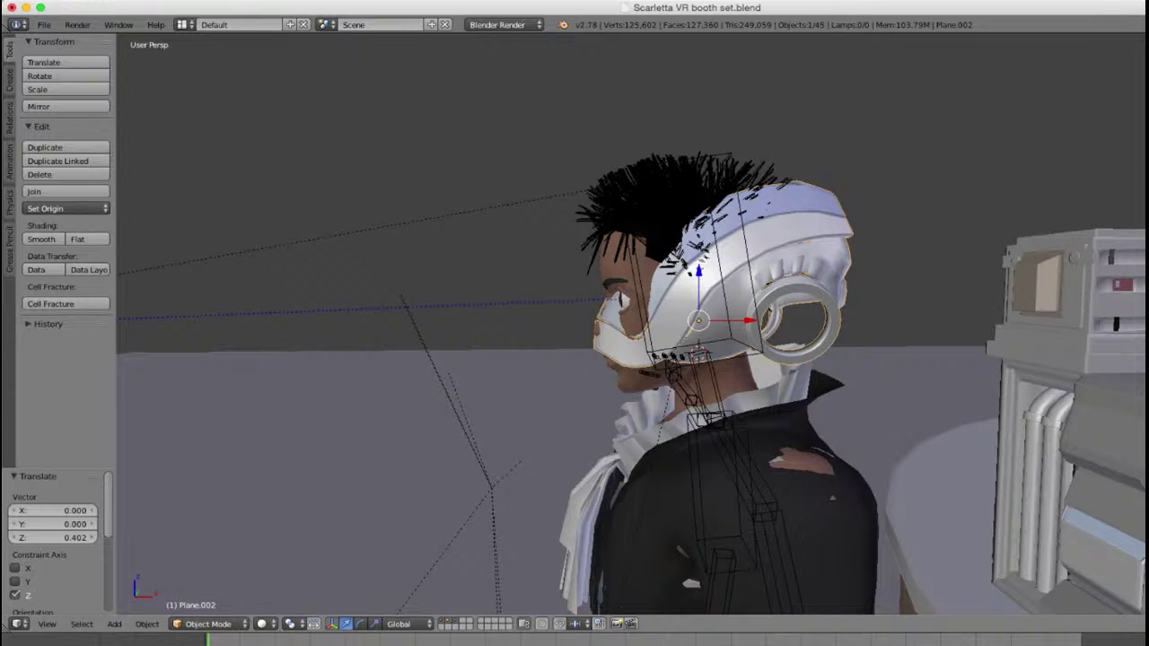
drag(745, 320, 672, 320)
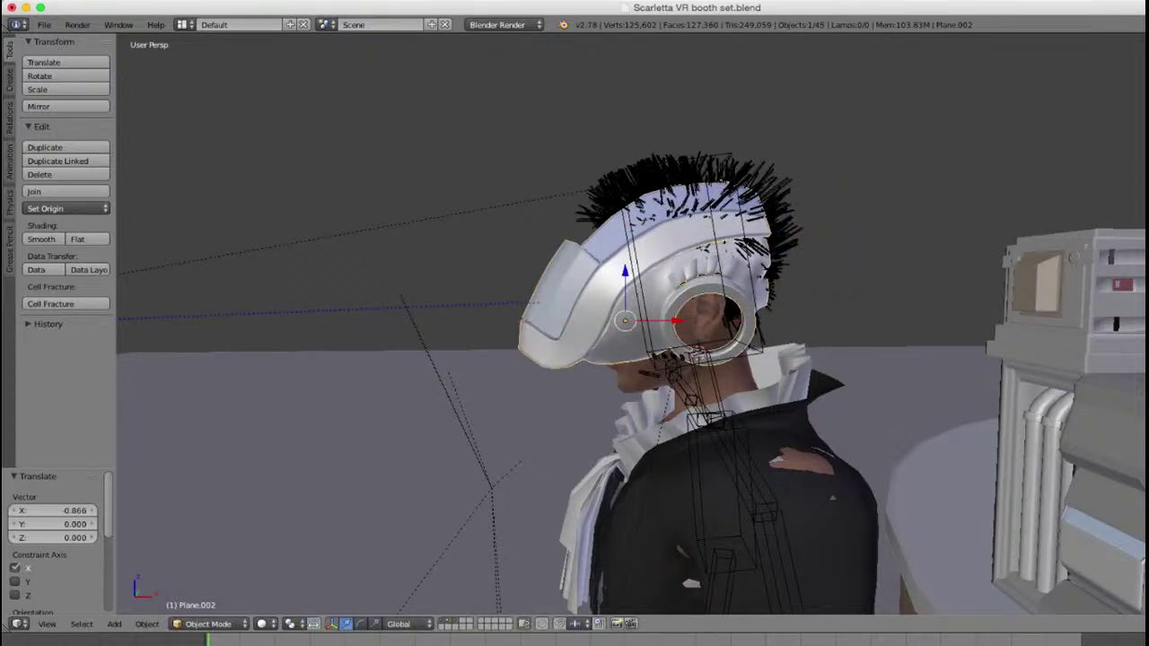
drag(626, 271, 626, 256)
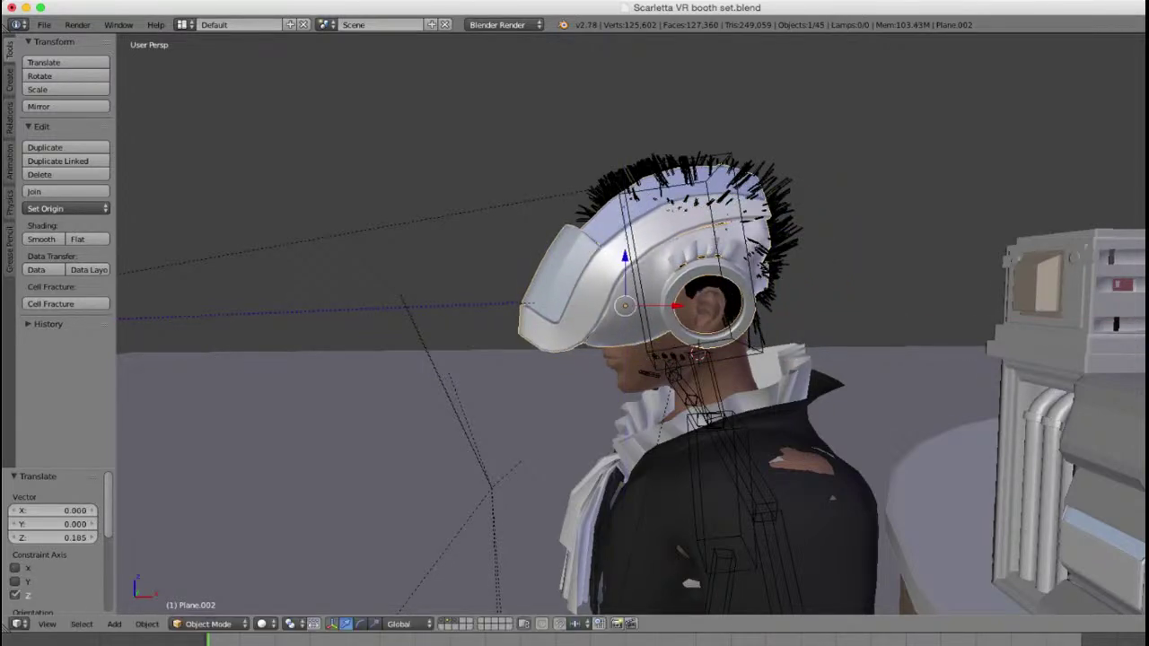
Step: Scale the helmet uniformly by 0.862 and move it 0.154 along X towards the back of the head
middle_drag(625, 260, 717, 261)
middle_drag(736, 342, 829, 346)
key(s)
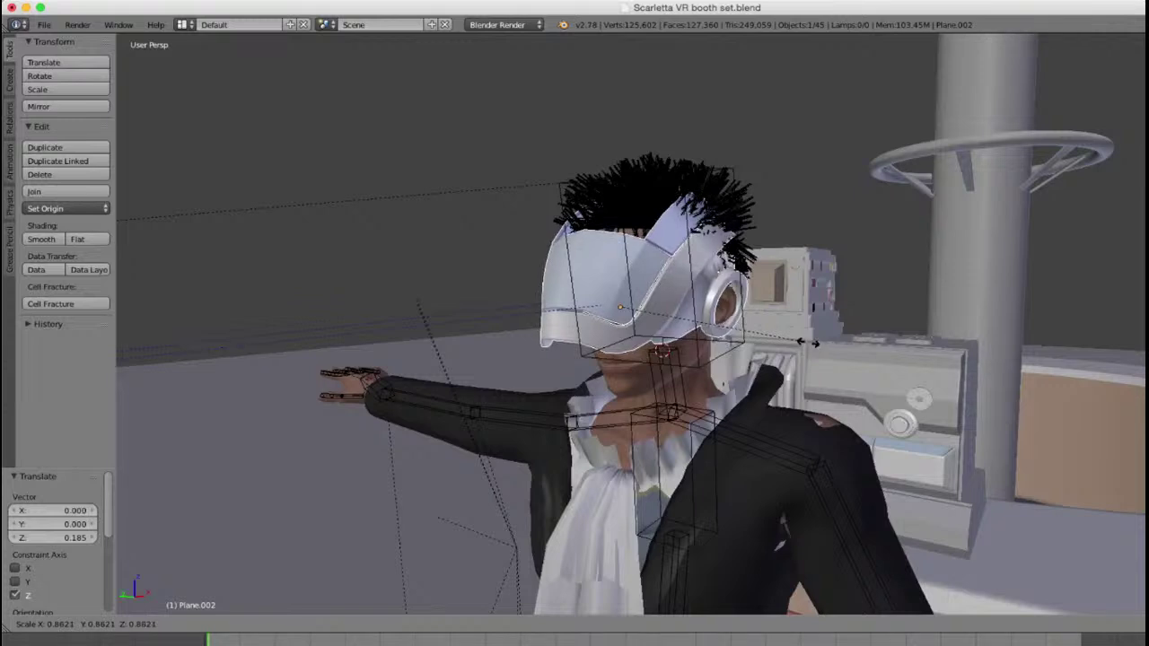
click(800, 341)
middle_drag(682, 341, 787, 345)
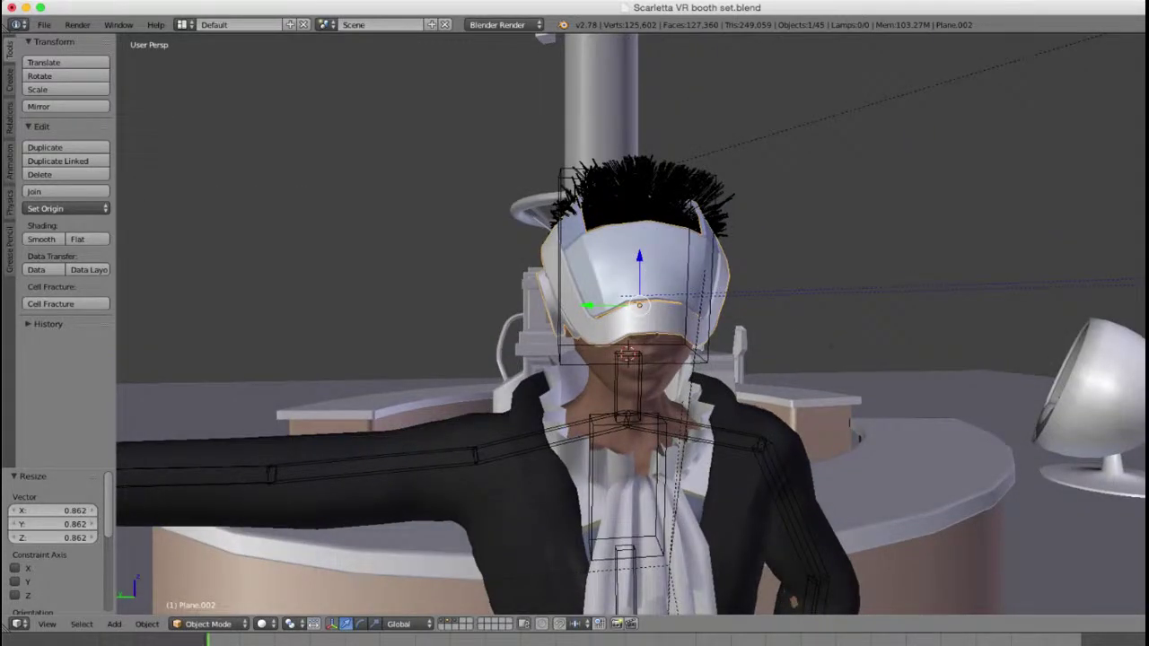
middle_drag(787, 345, 861, 345)
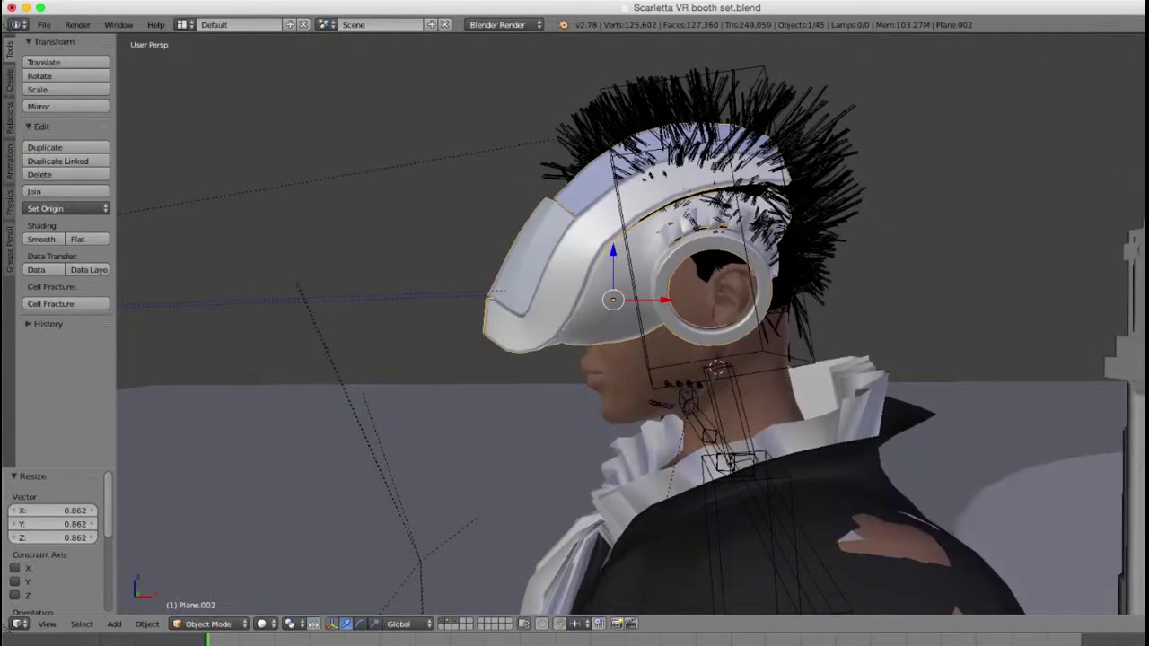
drag(665, 300, 686, 299)
Step: Fine-tune the helmet's uniform scale around the head, finishing with a factor of 1.049, and deselect everything
middle_drag(686, 300, 639, 321)
key(s)
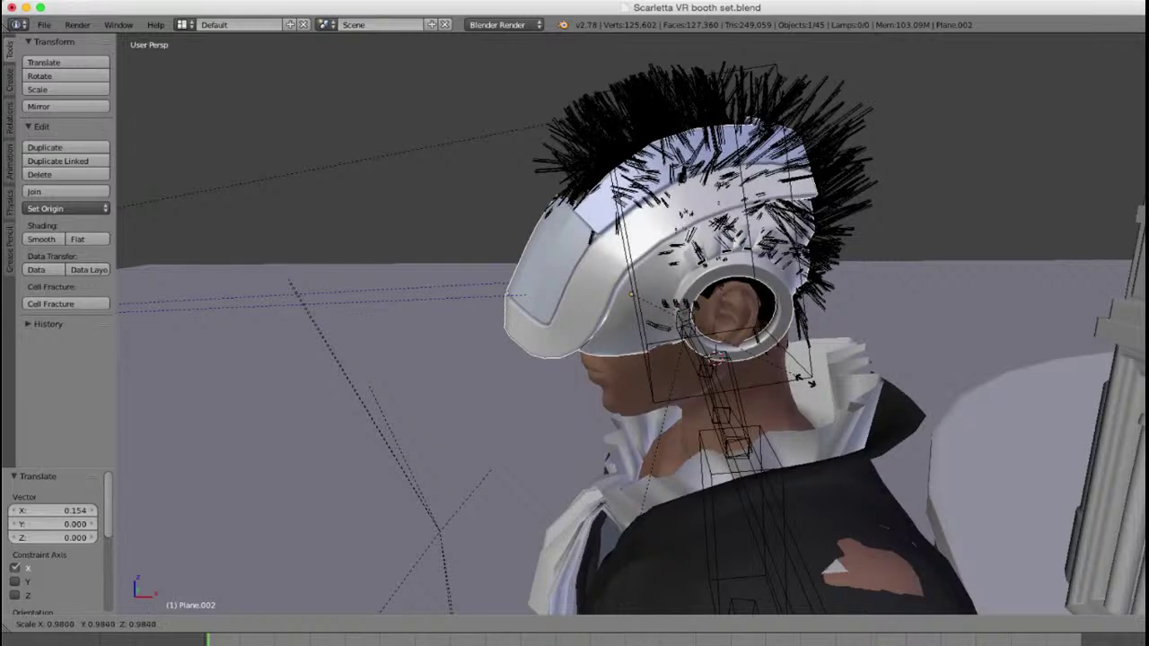
click(799, 386)
key(s)
click(810, 388)
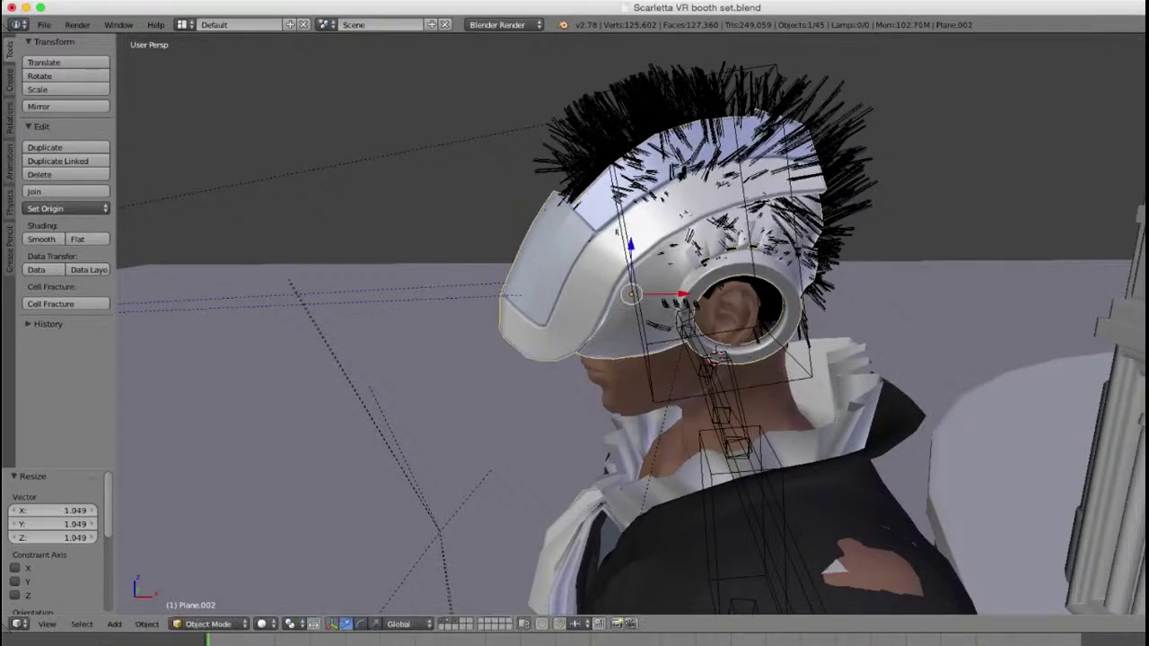
scroll(809, 388, down, 1)
middle_drag(718, 388, 897, 381)
key(a)
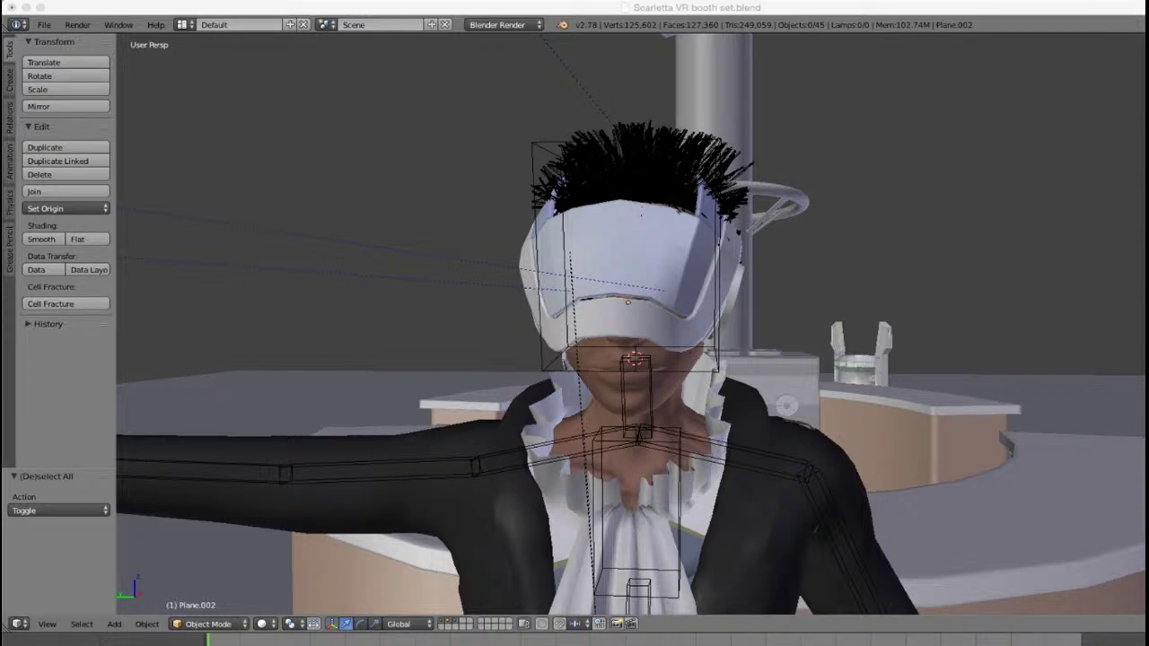
Step: Examine the helmet's fit and the character's seated pose from the front and side
scroll(630, 324, down, 5)
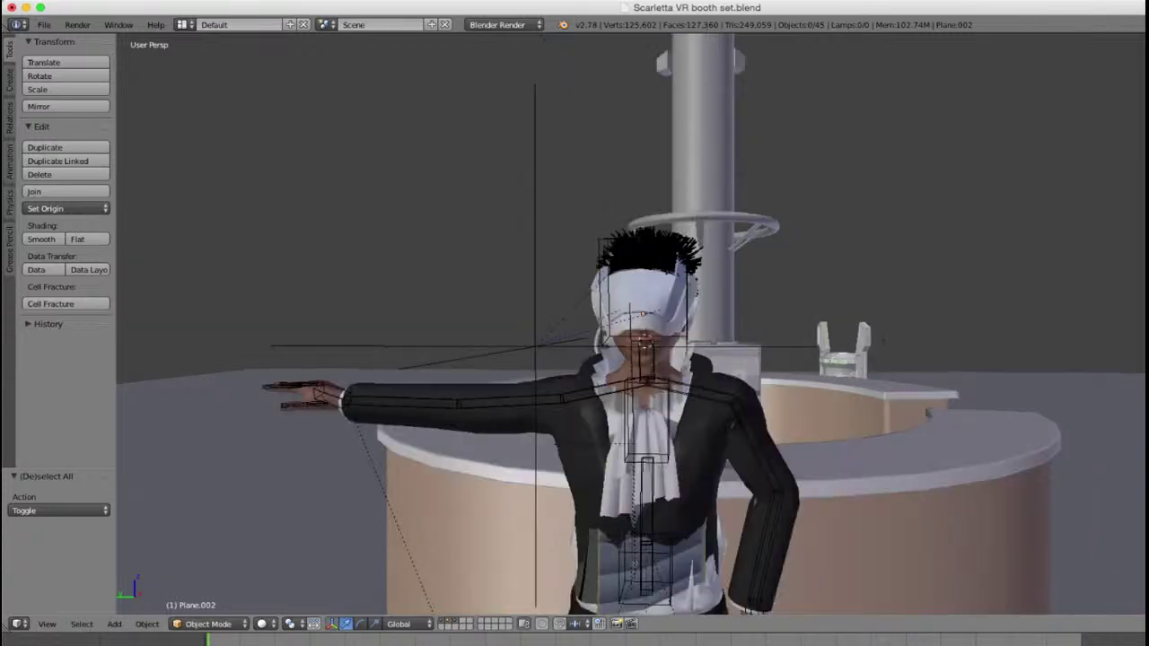
middle_drag(682, 332, 630, 329)
scroll(630, 324, up, 5)
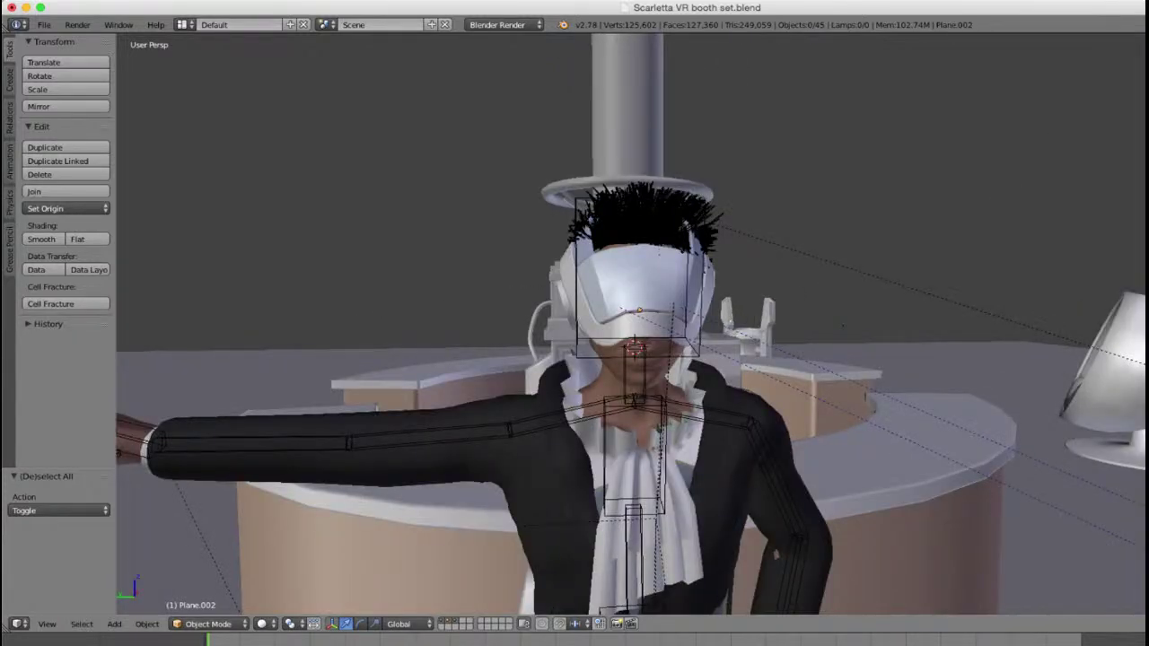
scroll(630, 324, down, 4)
middle_drag(630, 324, 566, 305)
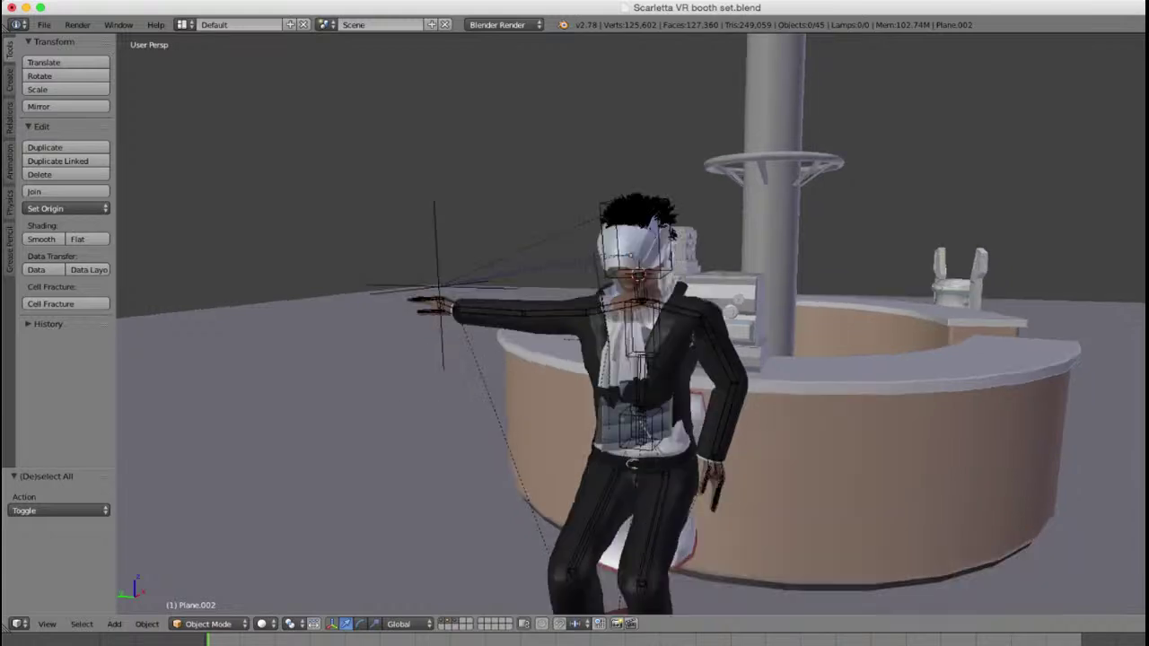
scroll(630, 324, up, 4)
middle_drag(630, 324, 480, 327)
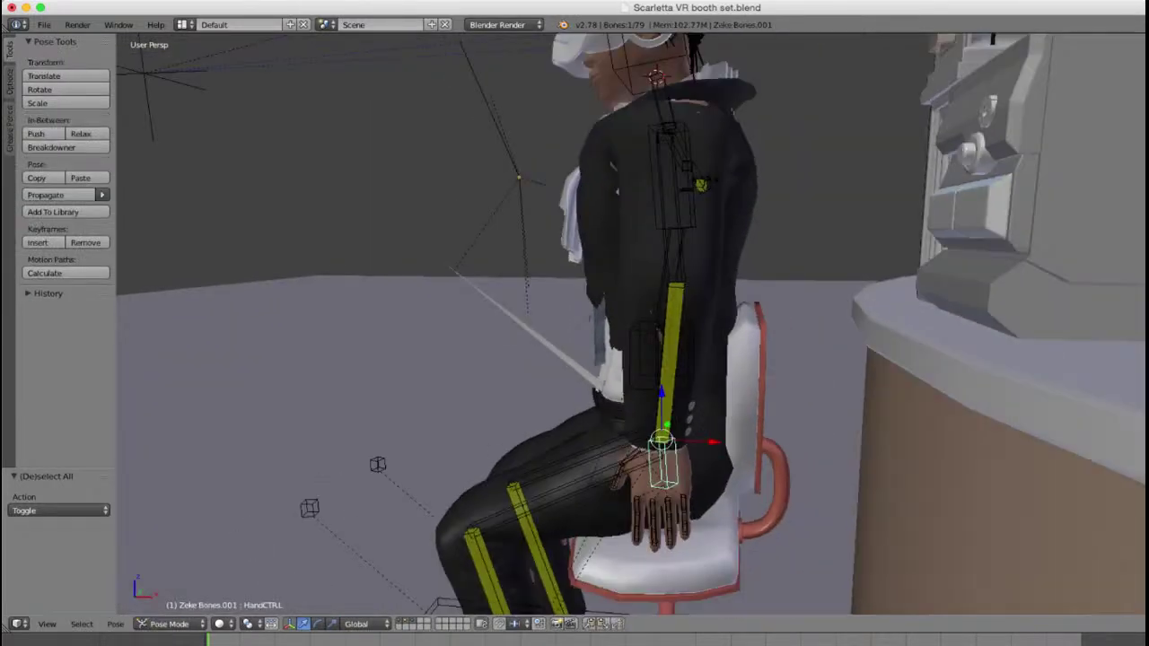
middle_drag(480, 327, 557, 323)
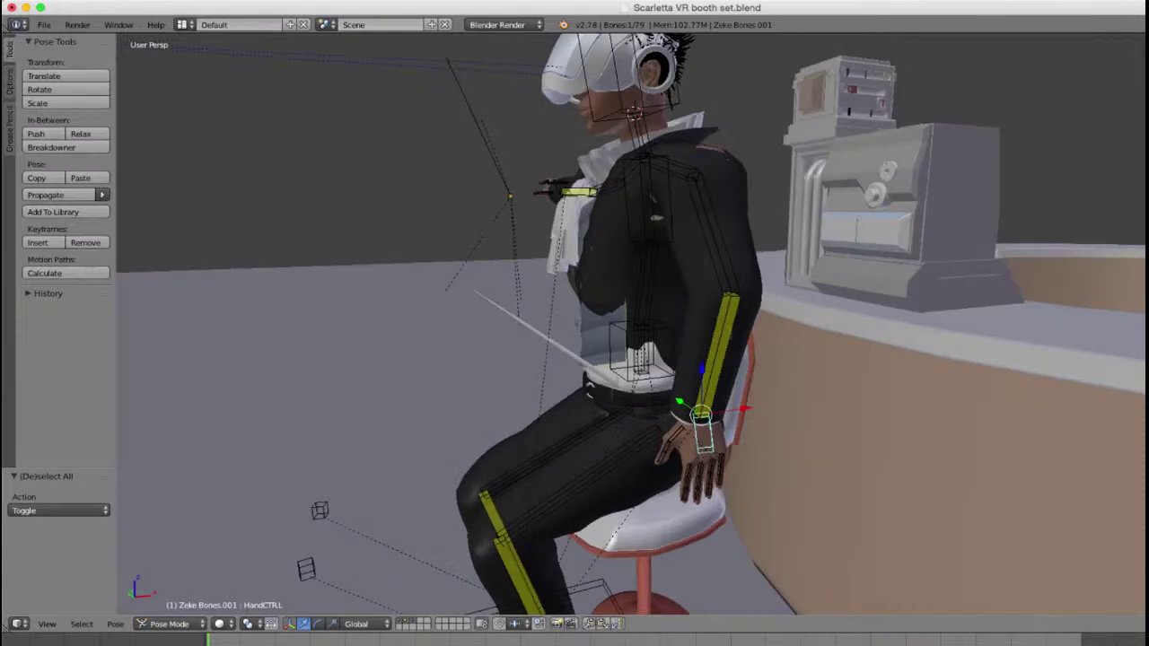
Step: Lower the character's hip control bone by 0.423 along Z towards the chair seat
right_click(616, 359)
key(KP_Decimal)
middle_drag(619, 359, 499, 264)
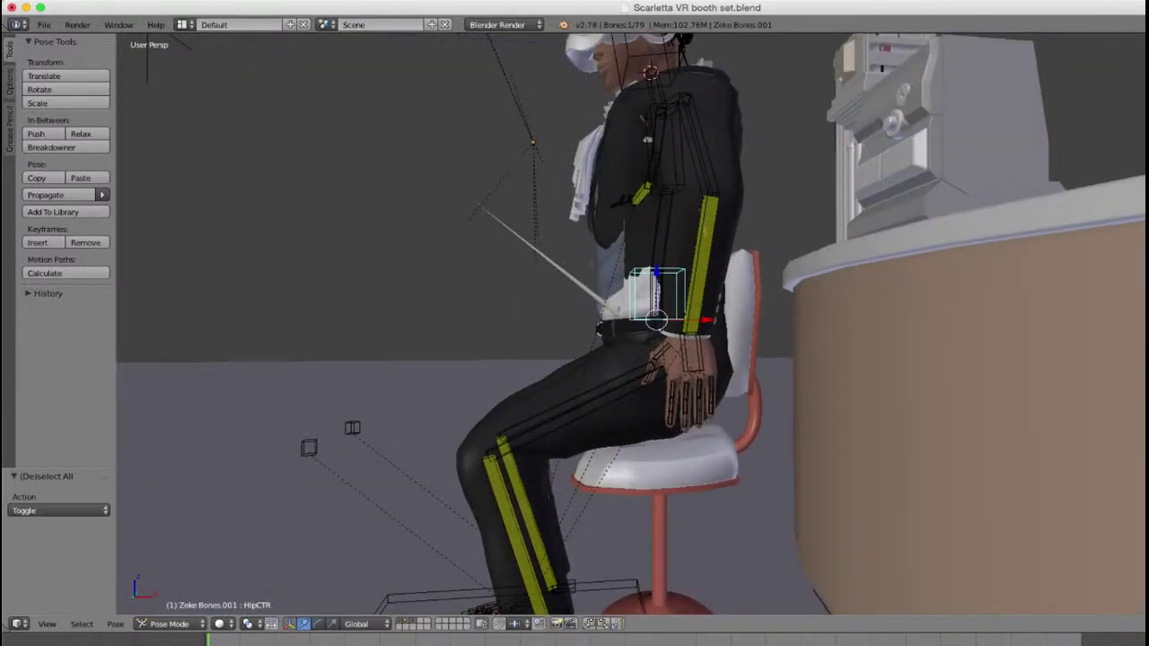
drag(656, 271, 656, 291)
scroll(656, 291, down, 3)
middle_drag(656, 292, 799, 309)
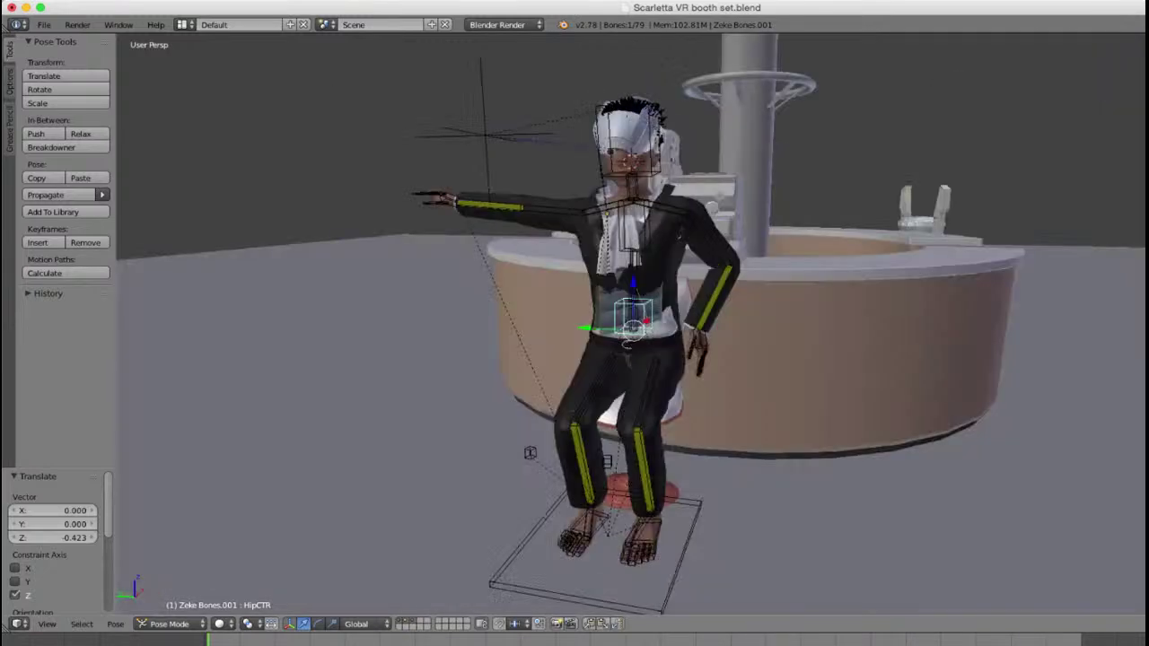
middle_drag(628, 310, 933, 308)
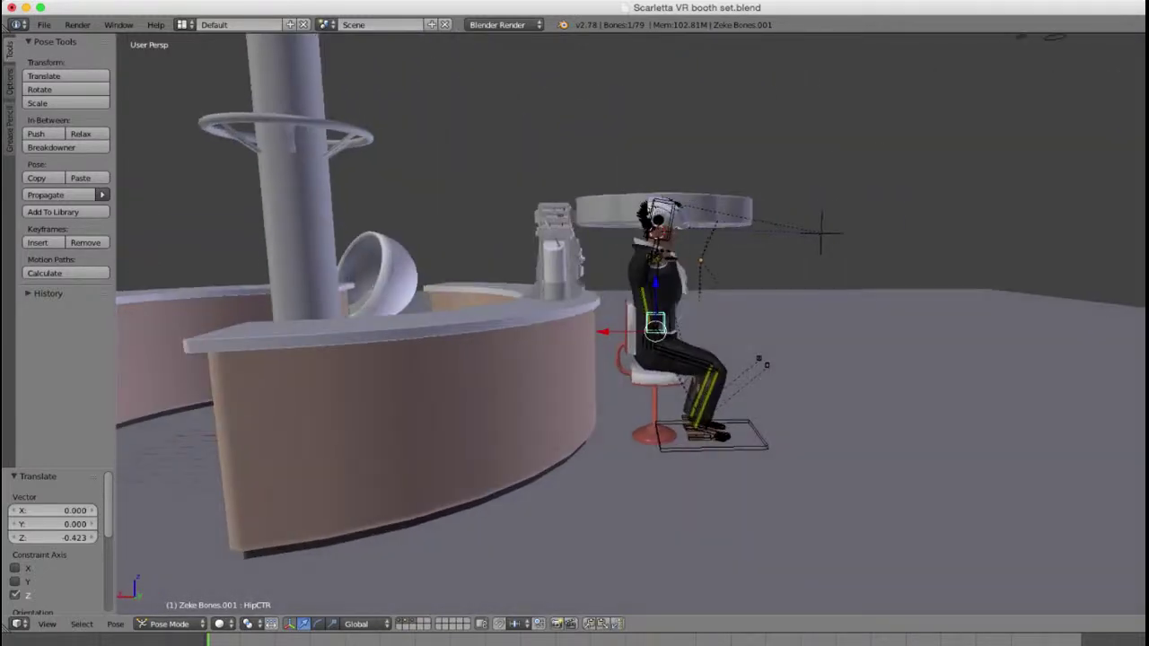
scroll(628, 323, up, 2)
right_click(654, 407)
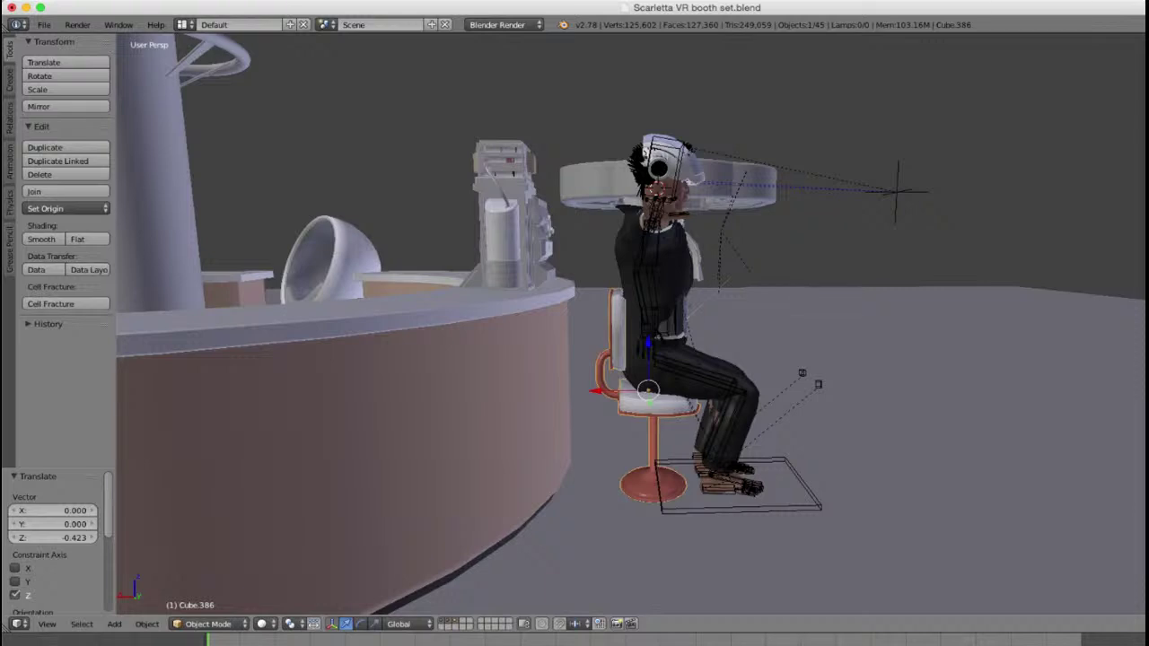
key(s)
key(Escape)
scroll(763, 431, down, 4)
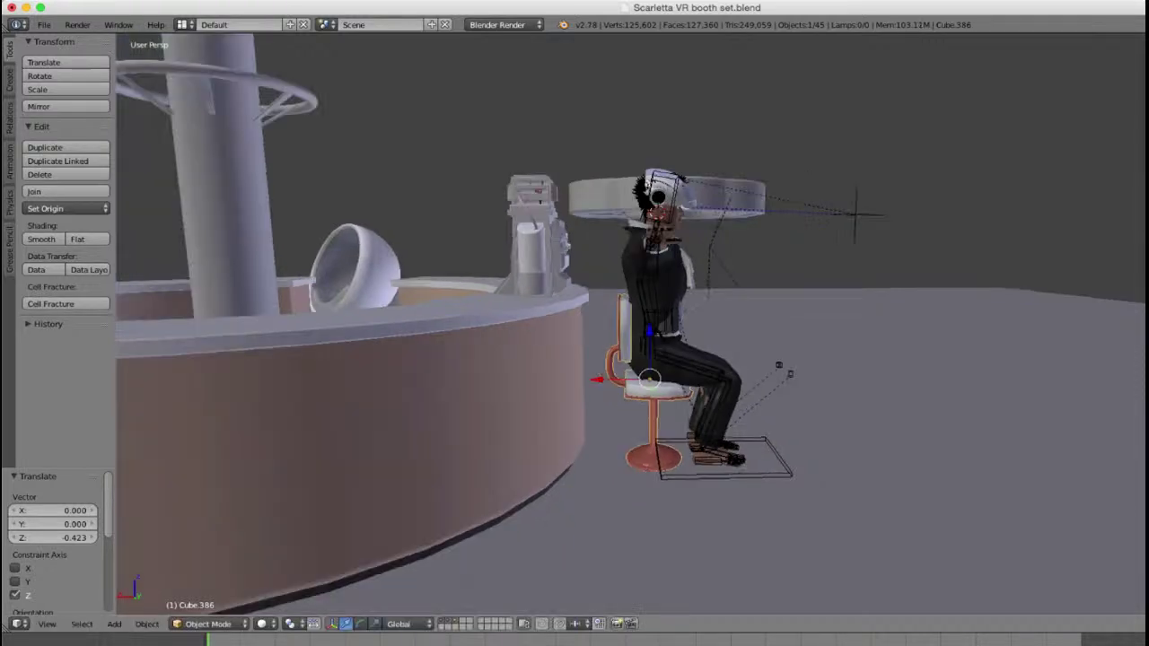
middle_drag(762, 431, 507, 486)
scroll(534, 461, up, 2)
right_click(769, 337)
scroll(769, 336, down, 3)
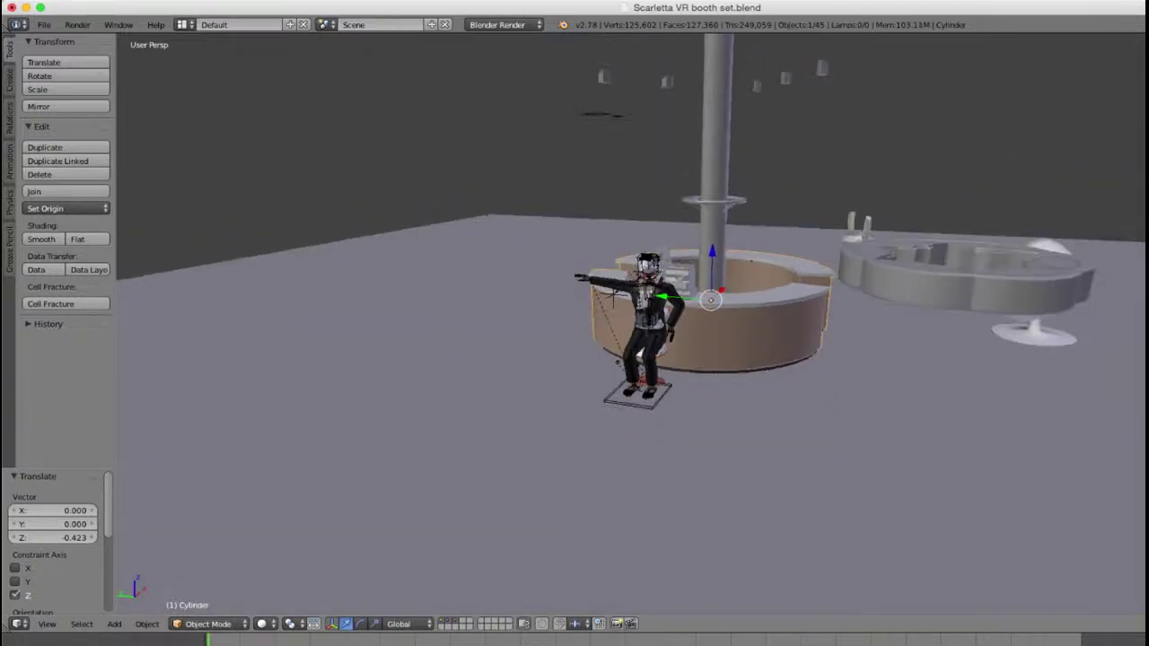
scroll(655, 328, up, 2)
Step: Select all bones of the character's rig and clear their pose transforms, returning the character to the standing T-pose
right_click(647, 324)
scroll(648, 324, up, 2)
key(a)
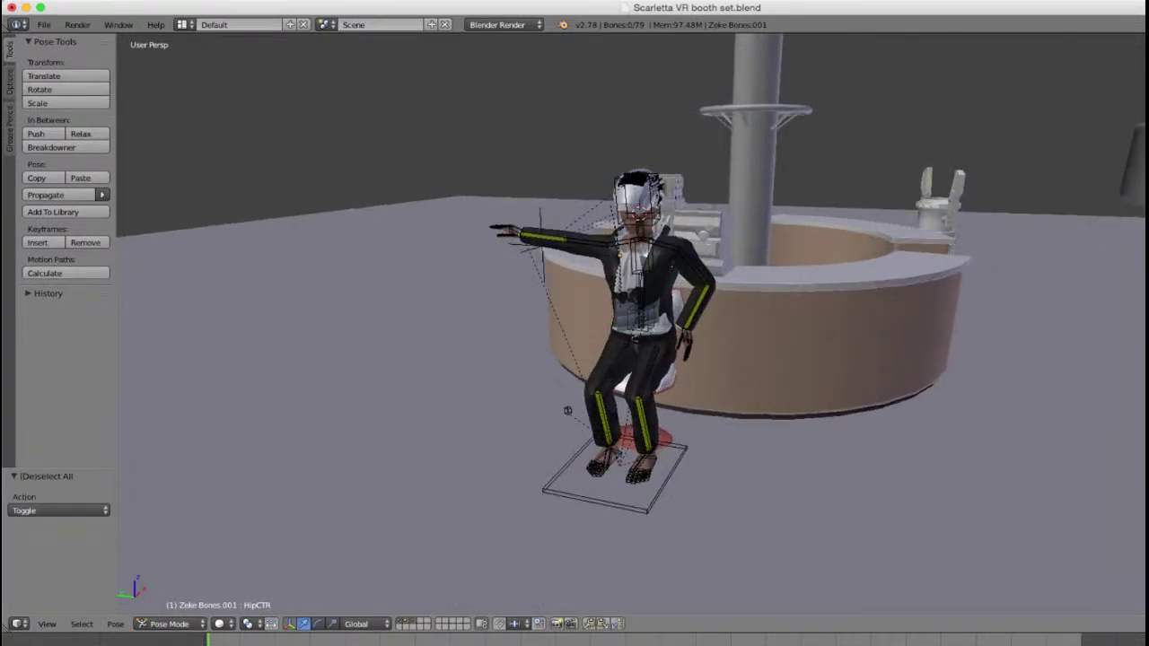
key(a)
key(alt+r)
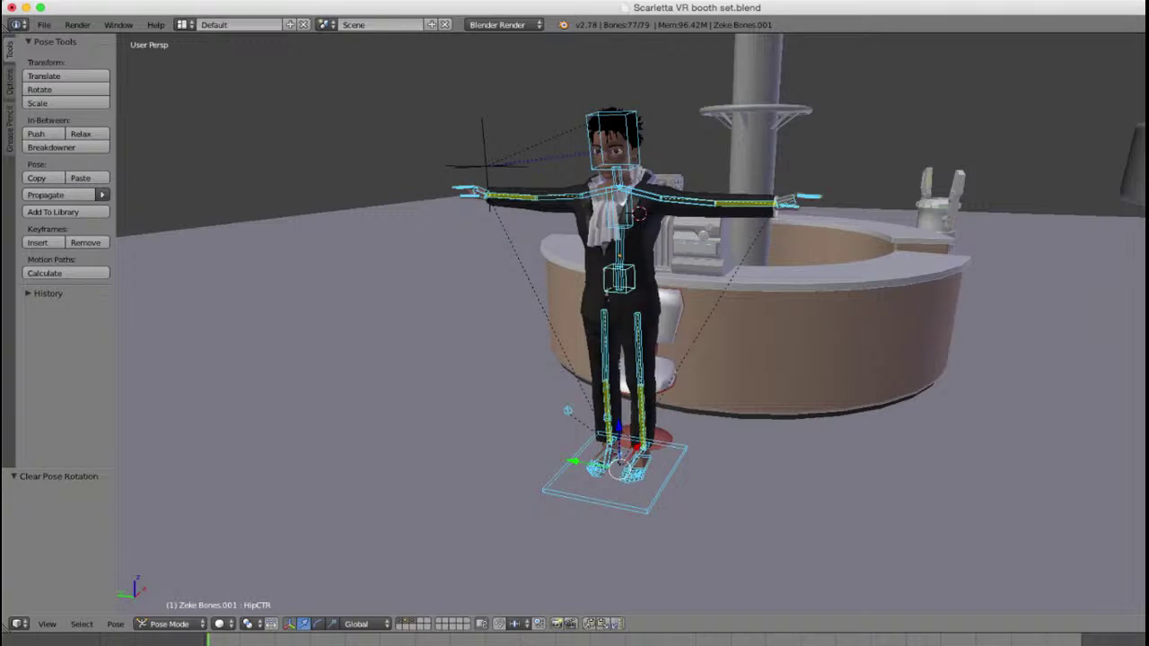
Step: Return the rig to Object Mode and move it 4.437 along X towards the counter
middle_drag(648, 324, 606, 221)
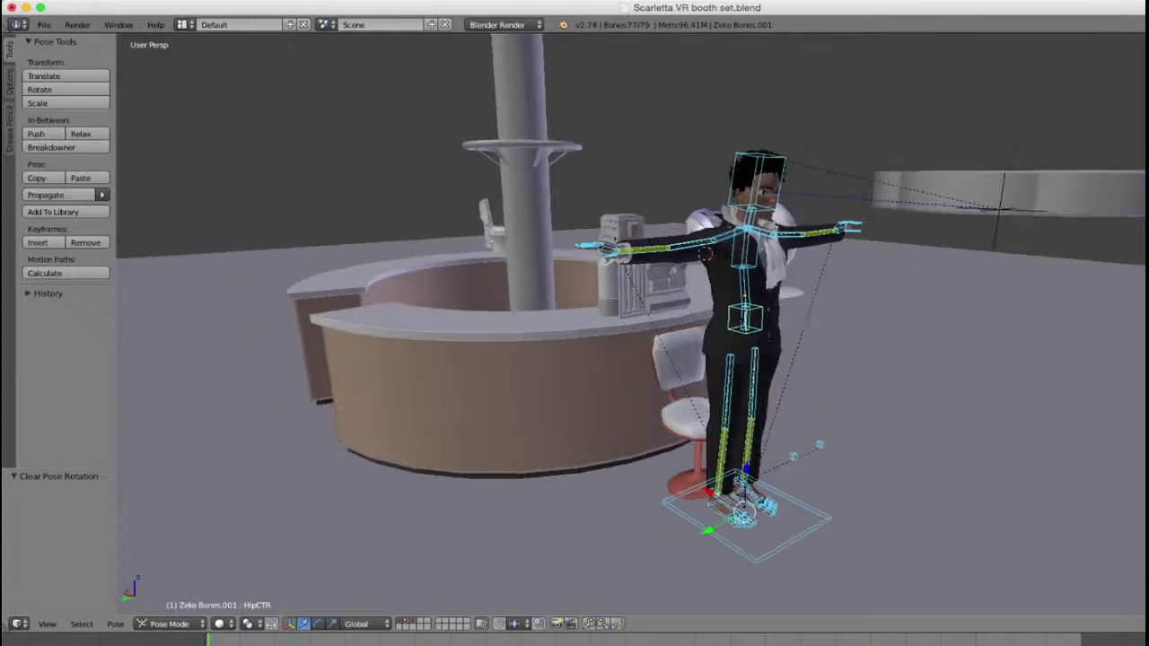
scroll(606, 221, up, 4)
scroll(630, 325, down, 5)
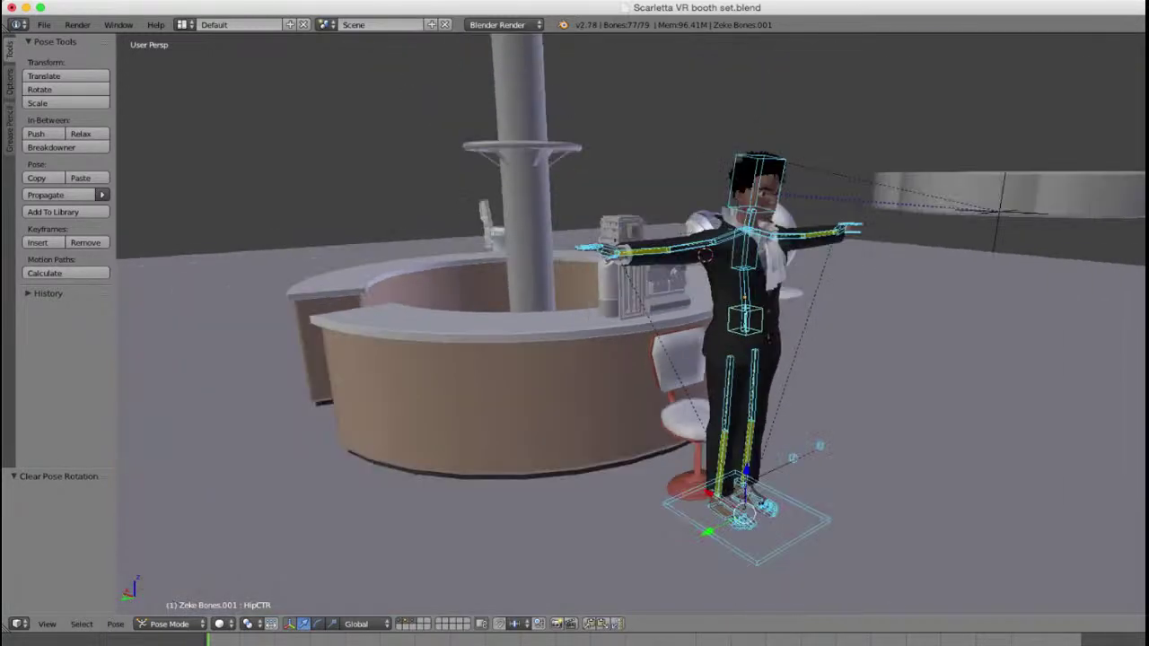
click(171, 624)
click(184, 607)
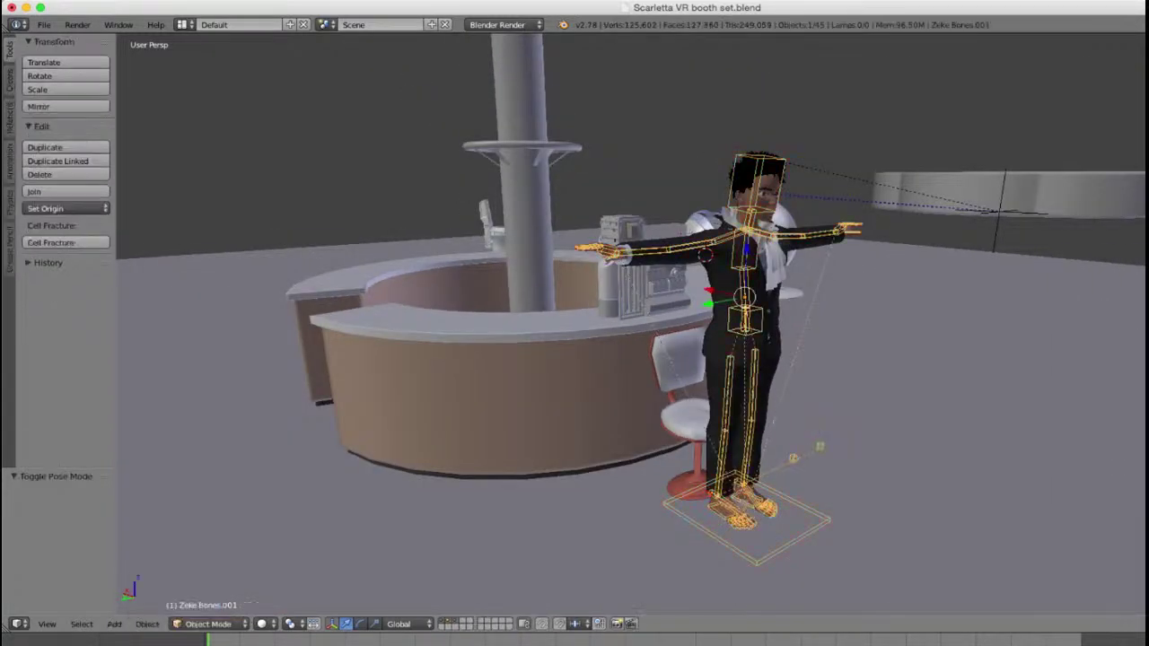
middle_drag(538, 332, 687, 351)
scroll(687, 351, up, 3)
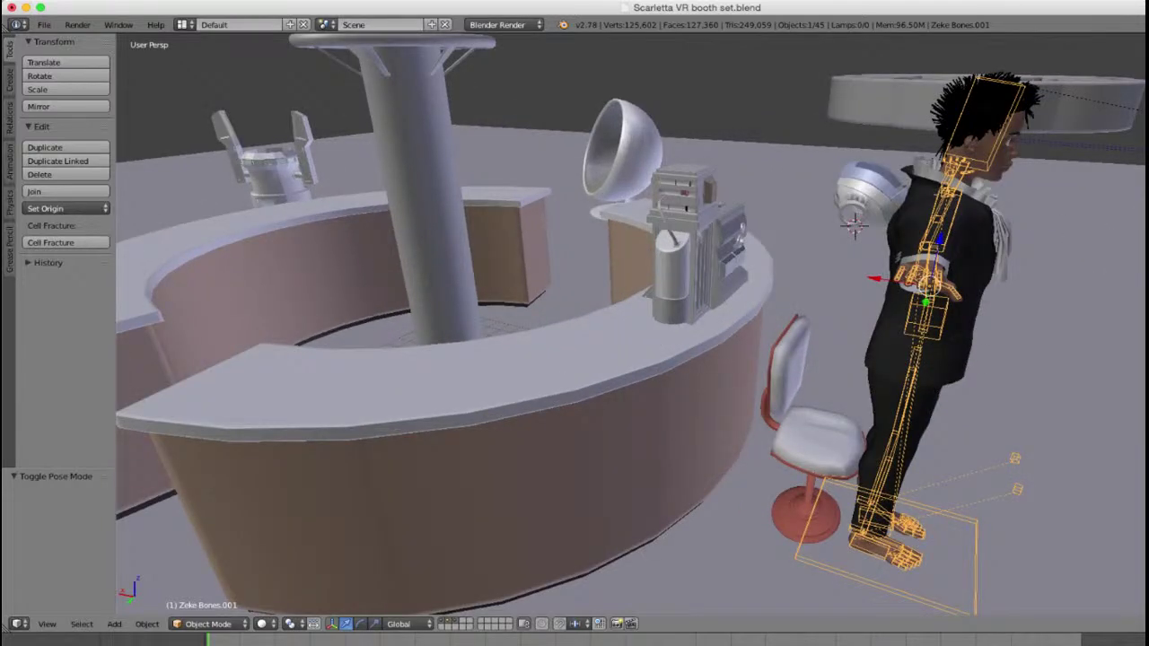
key(g)
key(x)
key(Return)
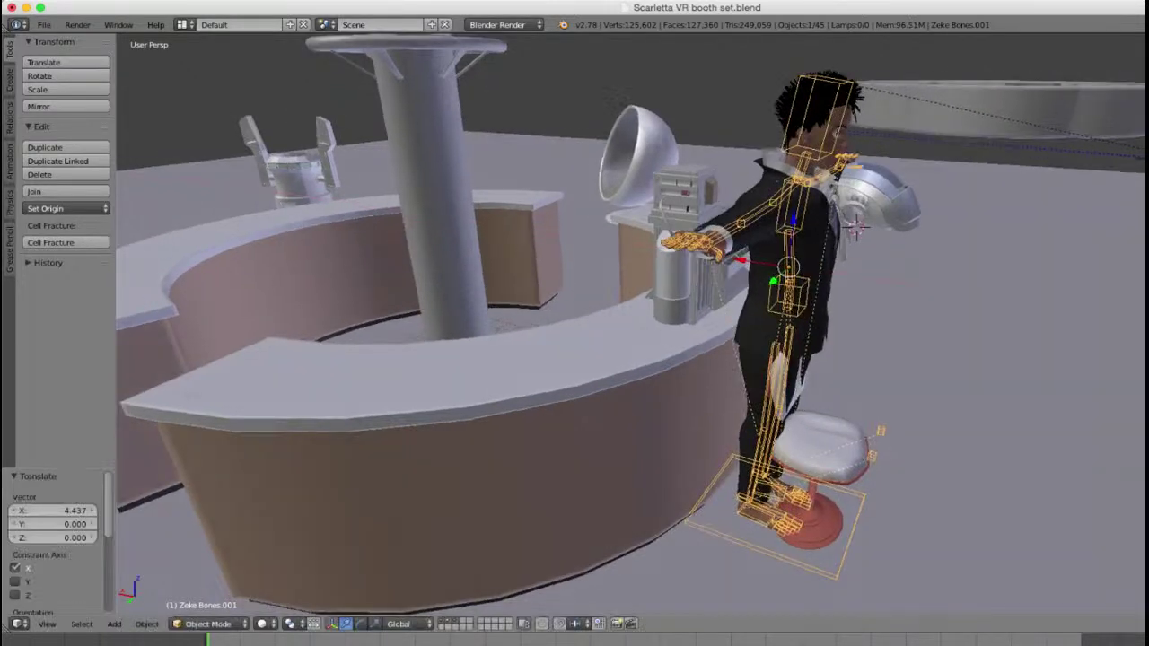
middle_drag(687, 351, 441, 324)
scroll(442, 324, up, 3)
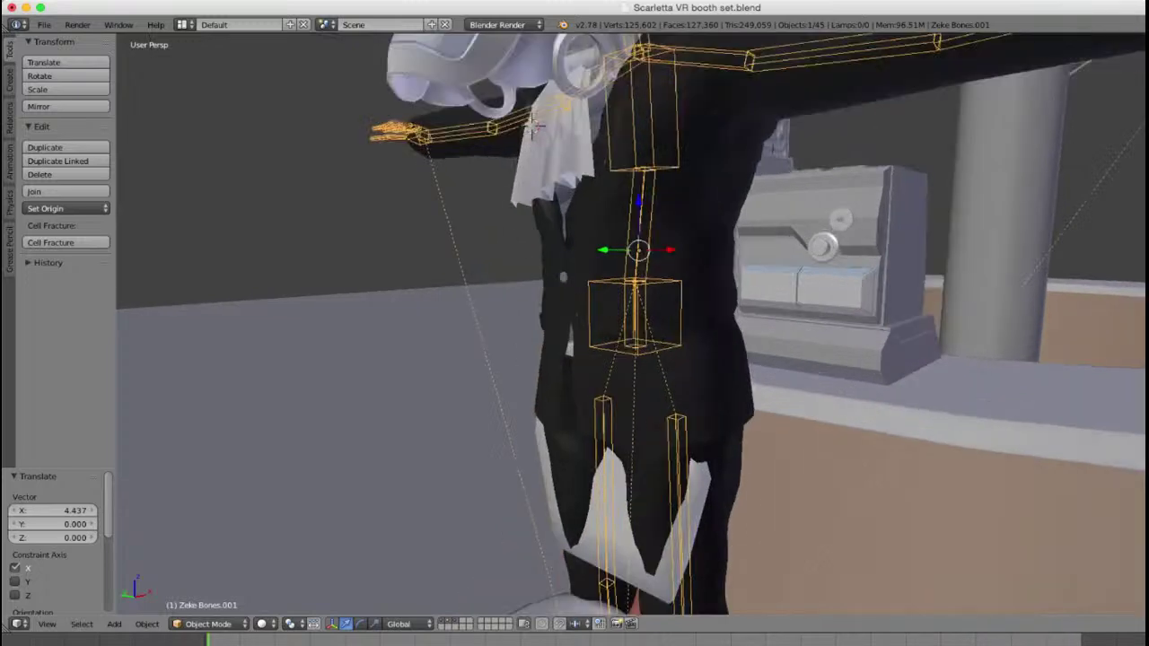
scroll(533, 128, down, 5)
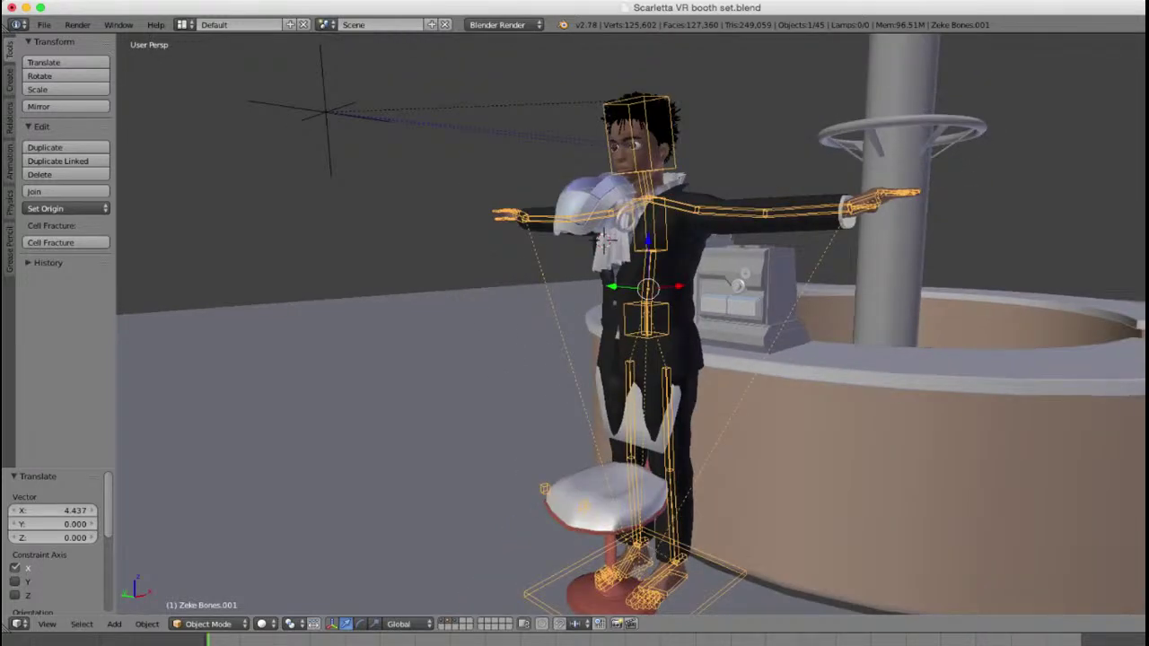
scroll(848, 274, down, 4)
middle_drag(848, 273, 973, 249)
scroll(972, 249, up, 3)
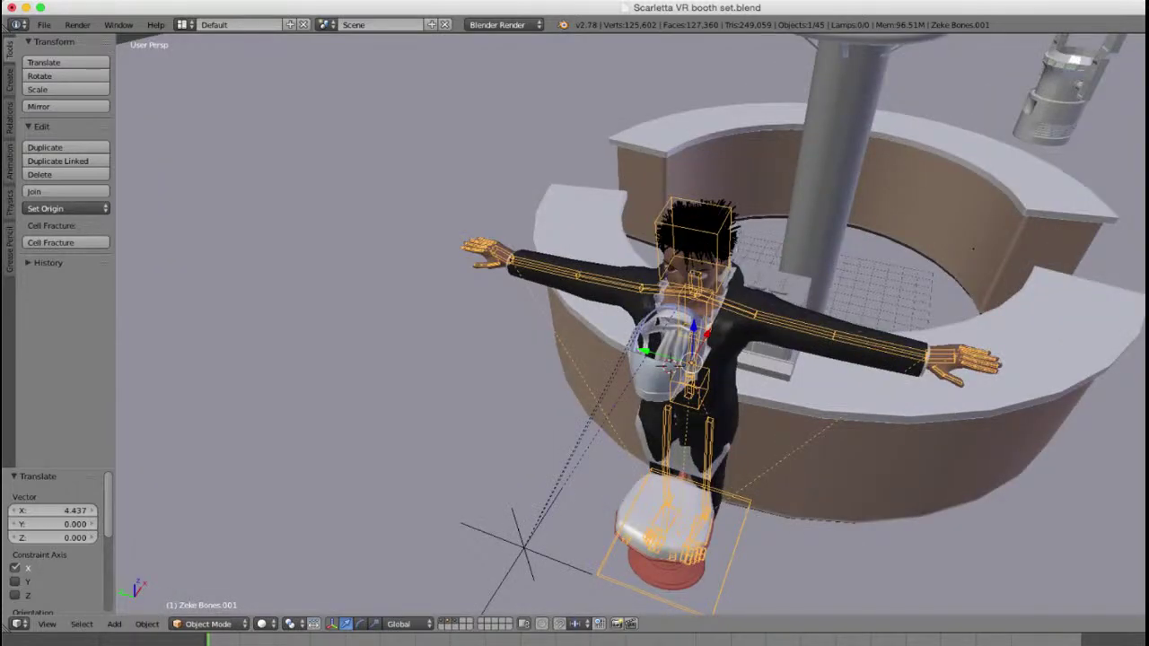
Step: Move the character's rig -9.728 along X and 23.141 along Y, clear of the chair and counter
middle_drag(973, 249, 709, 177)
scroll(946, 184, up, 4)
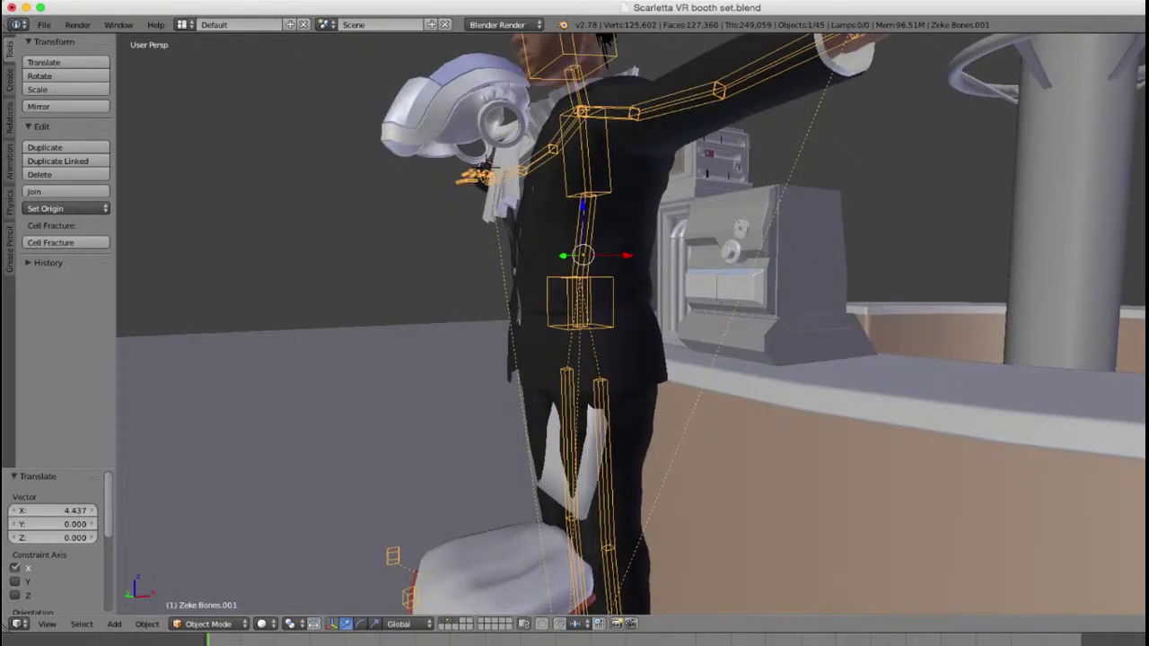
scroll(709, 177, down, 5)
middle_drag(709, 178, 754, 188)
scroll(835, 195, up, 2)
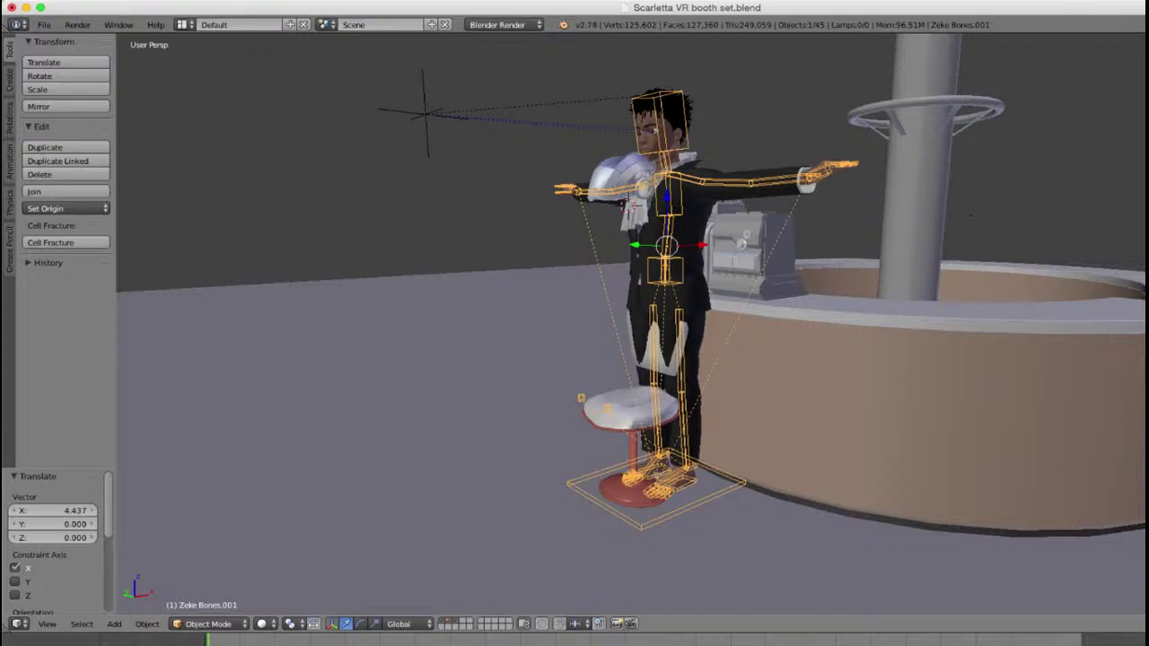
drag(703, 244, 465, 258)
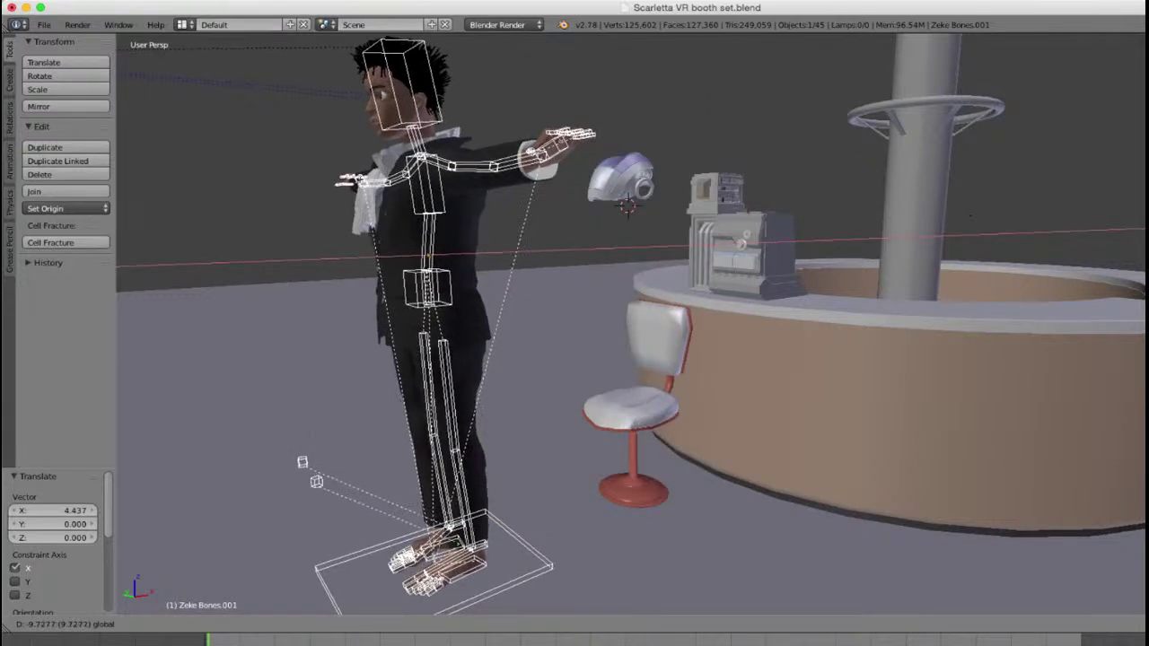
scroll(466, 259, down, 2)
middle_drag(466, 259, 579, 294)
scroll(646, 297, down, 5)
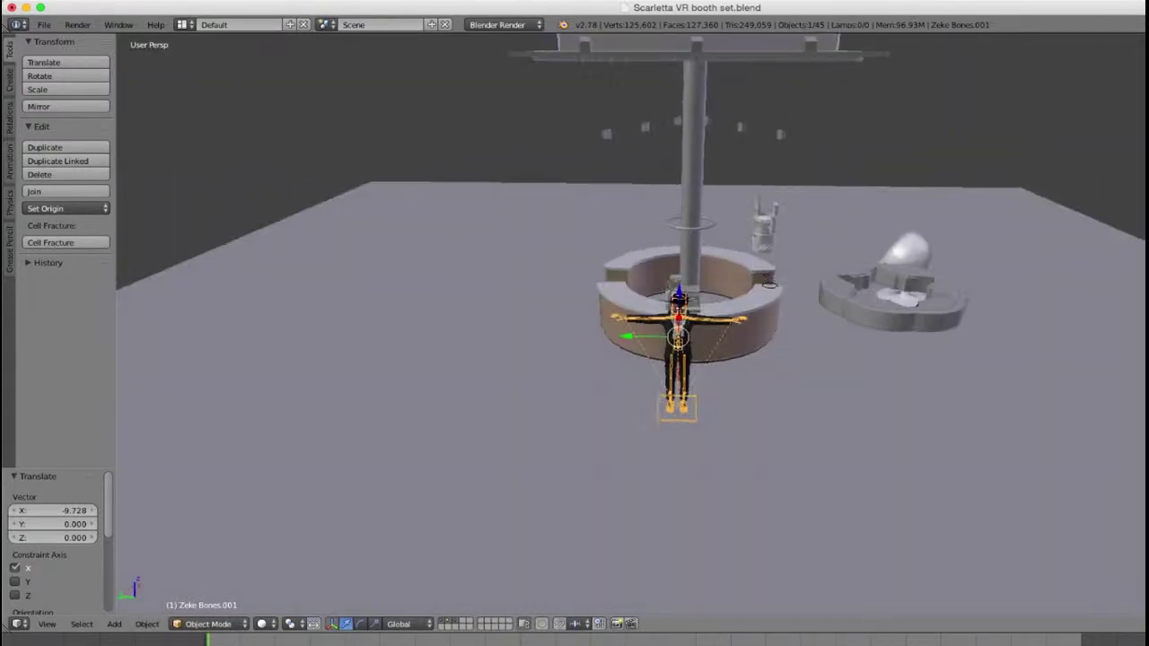
drag(627, 336, 443, 336)
scroll(443, 336, up, 5)
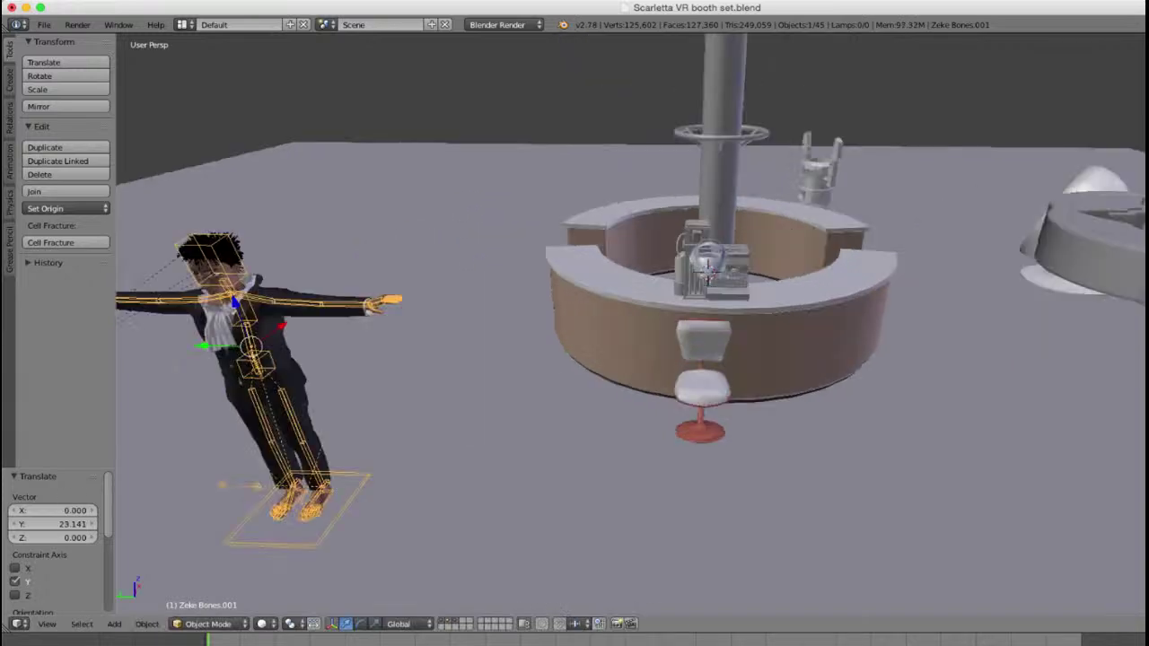
Step: Move the chair -0.640 along Y in front of the counter
right_click(725, 415)
shift+middle_drag(725, 415, 665, 420)
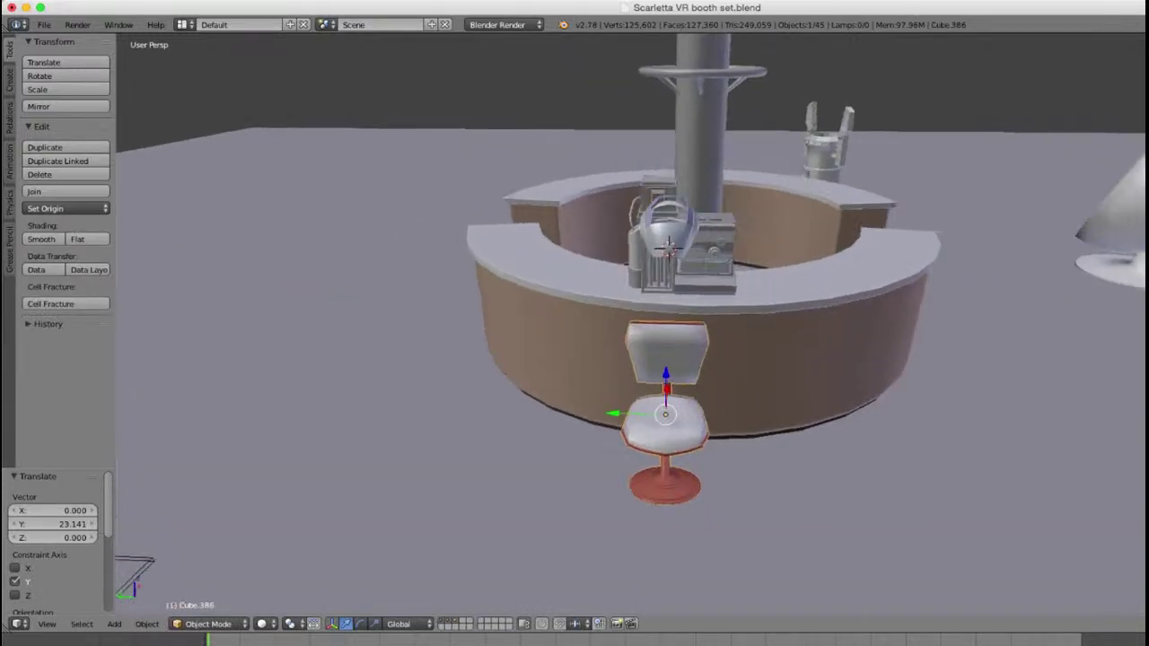
drag(614, 414, 628, 414)
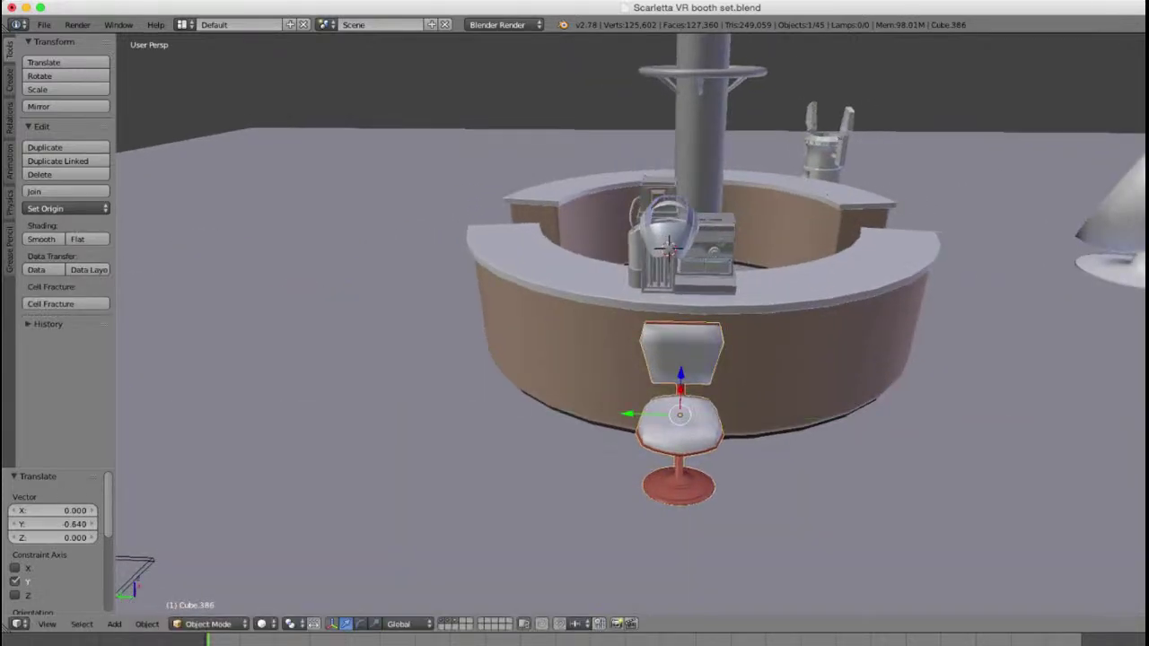
middle_drag(628, 413, 518, 419)
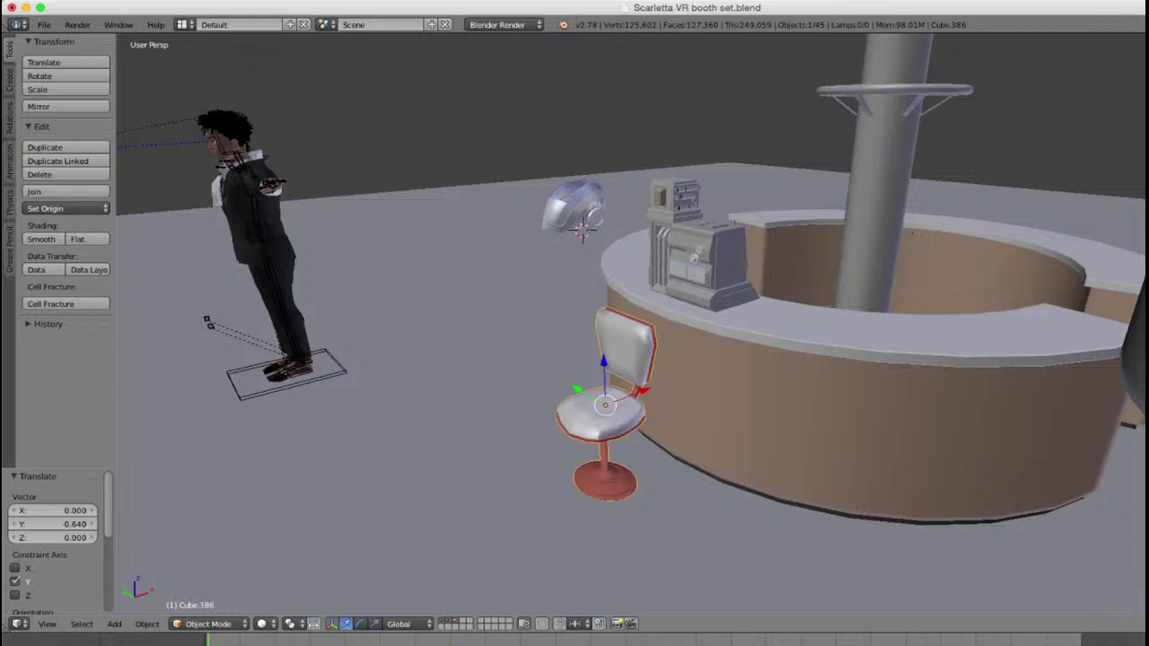
Step: Replace the red material on the chair's frame and base with the counter's tan Material.002
right_click(718, 404)
scroll(718, 404, up, 3)
middle_drag(717, 404, 692, 375)
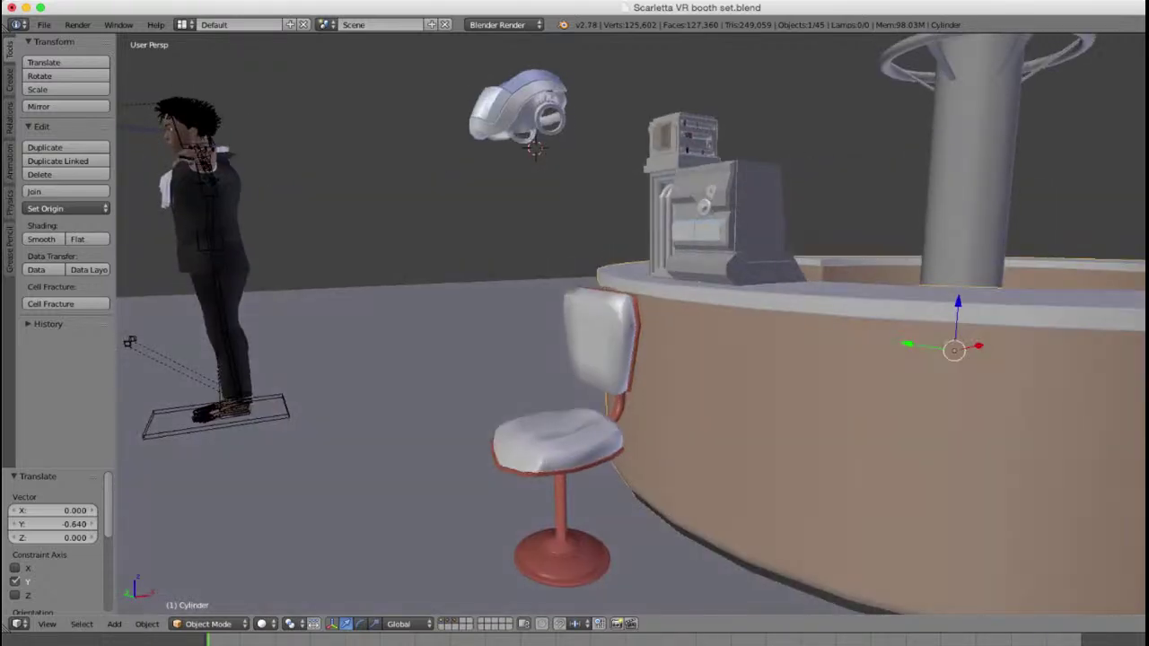
scroll(700, 395, up, 2)
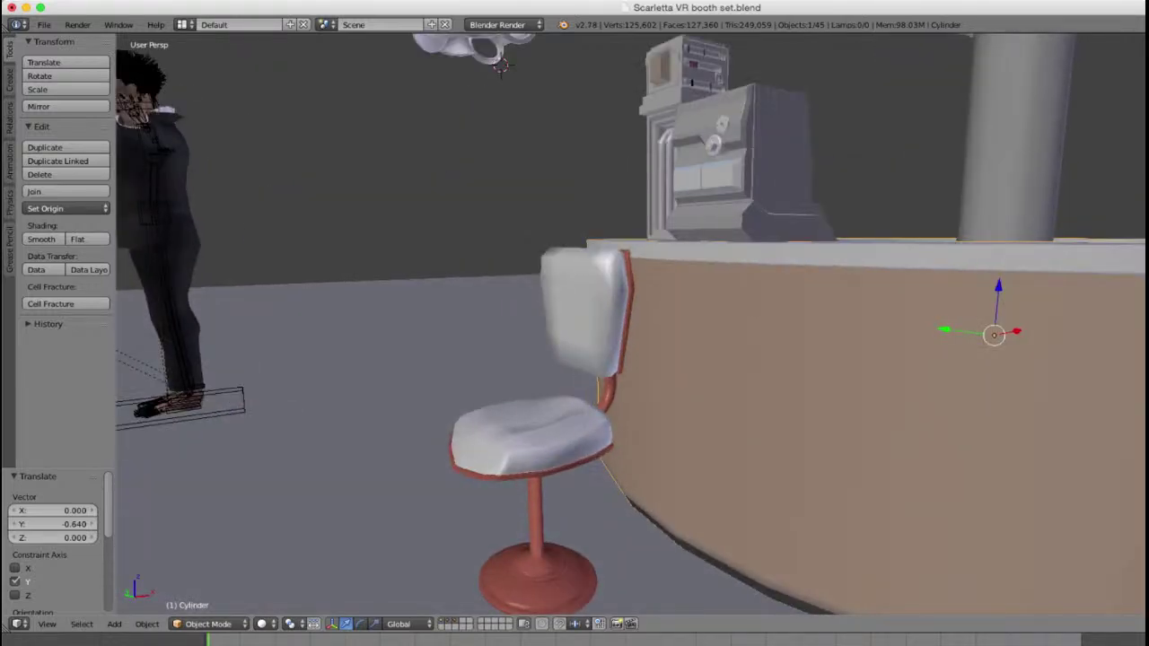
right_click(548, 431)
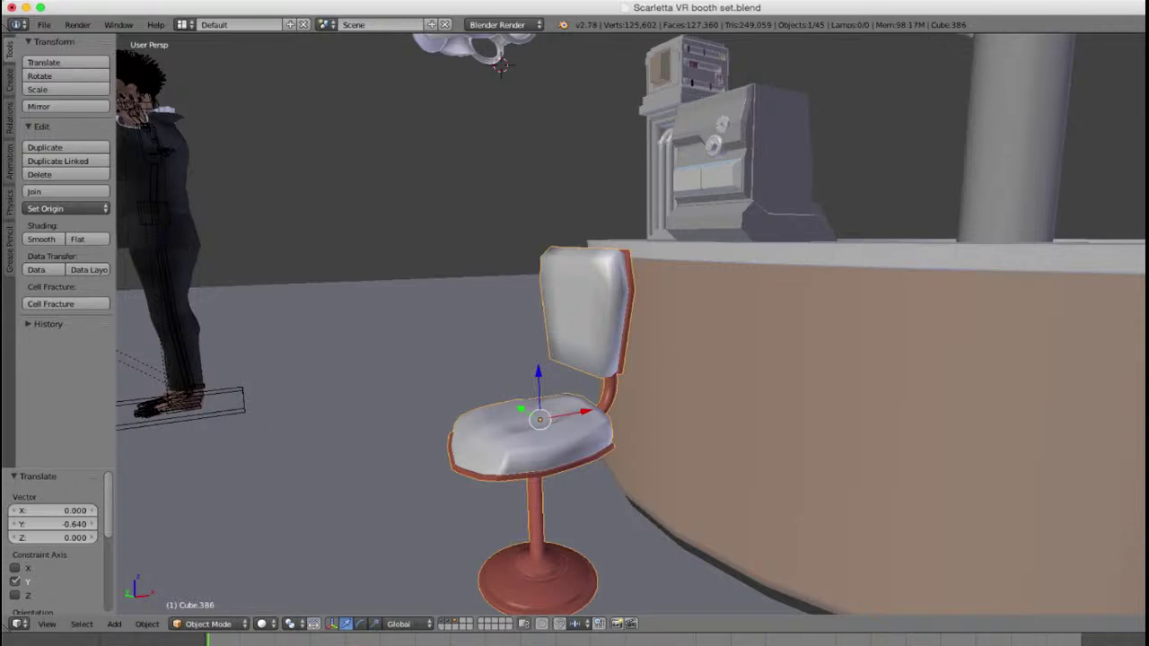
click(1145, 278)
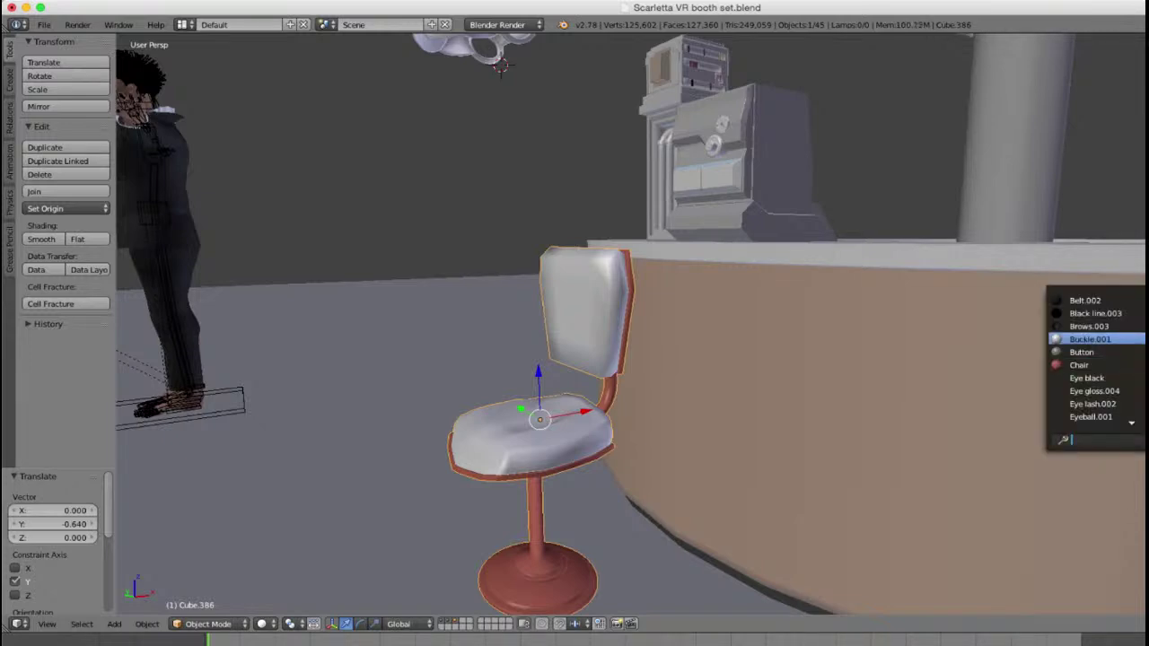
text(mate)
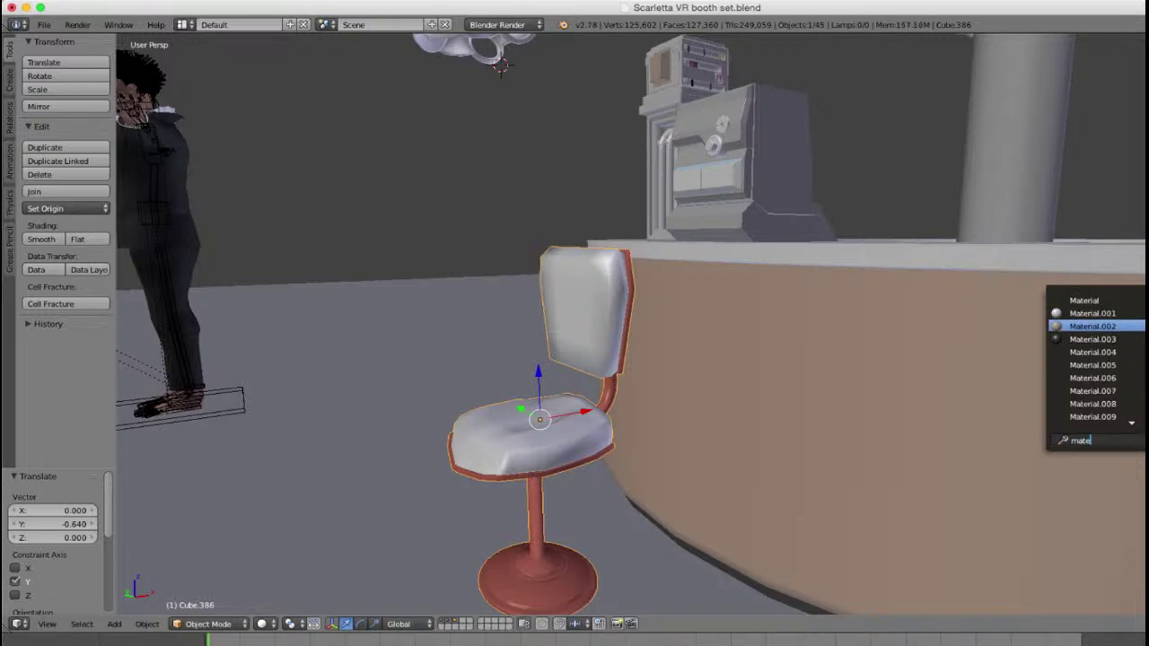
key(Return)
scroll(631, 325, down, 4)
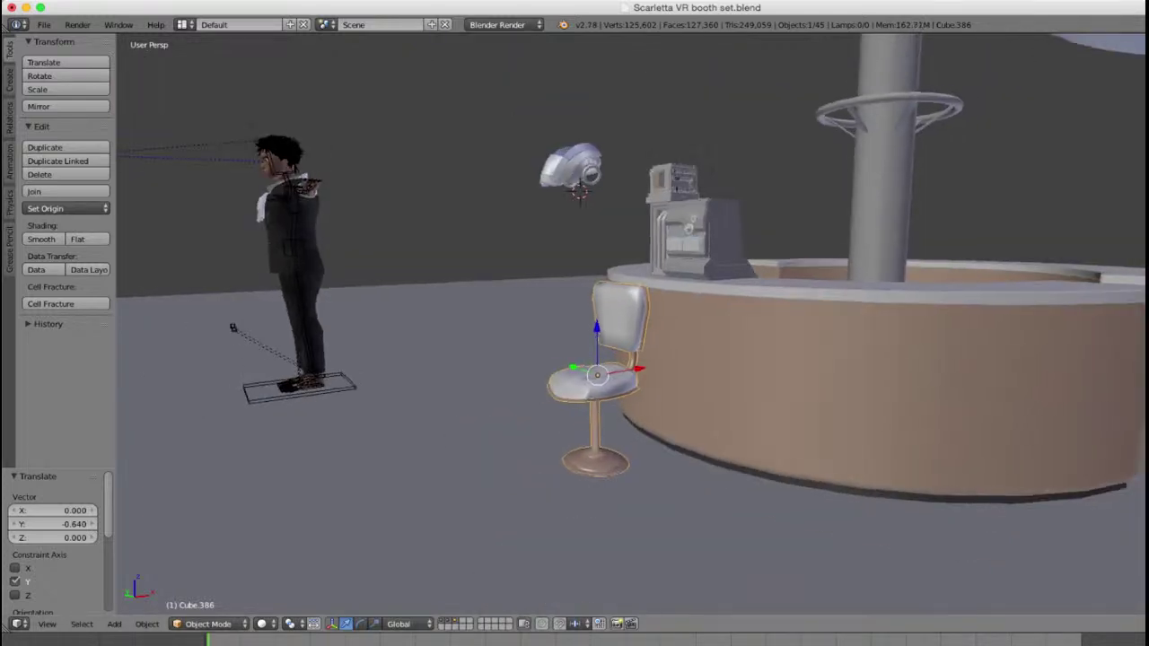
Step: Examine the whole booth set, then the chair, helmet and counter equipment up close
middle_drag(574, 332, 709, 345)
key(a)
scroll(631, 325, down, 5)
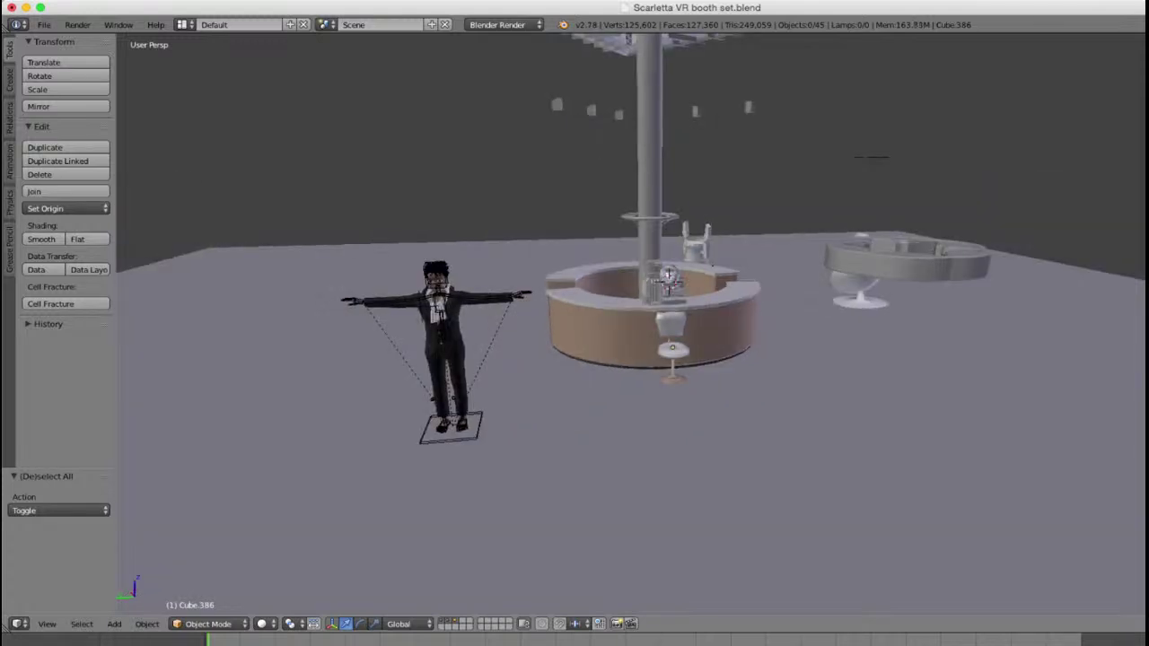
scroll(631, 324, up, 2)
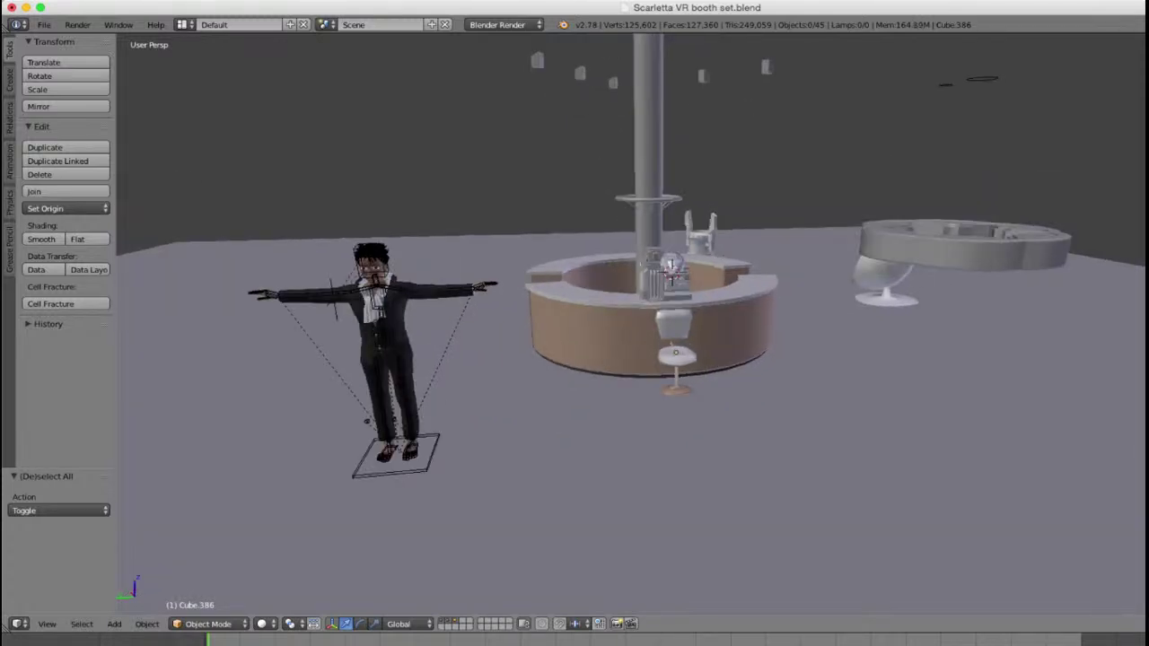
right_click(966, 246)
scroll(631, 325, down, 3)
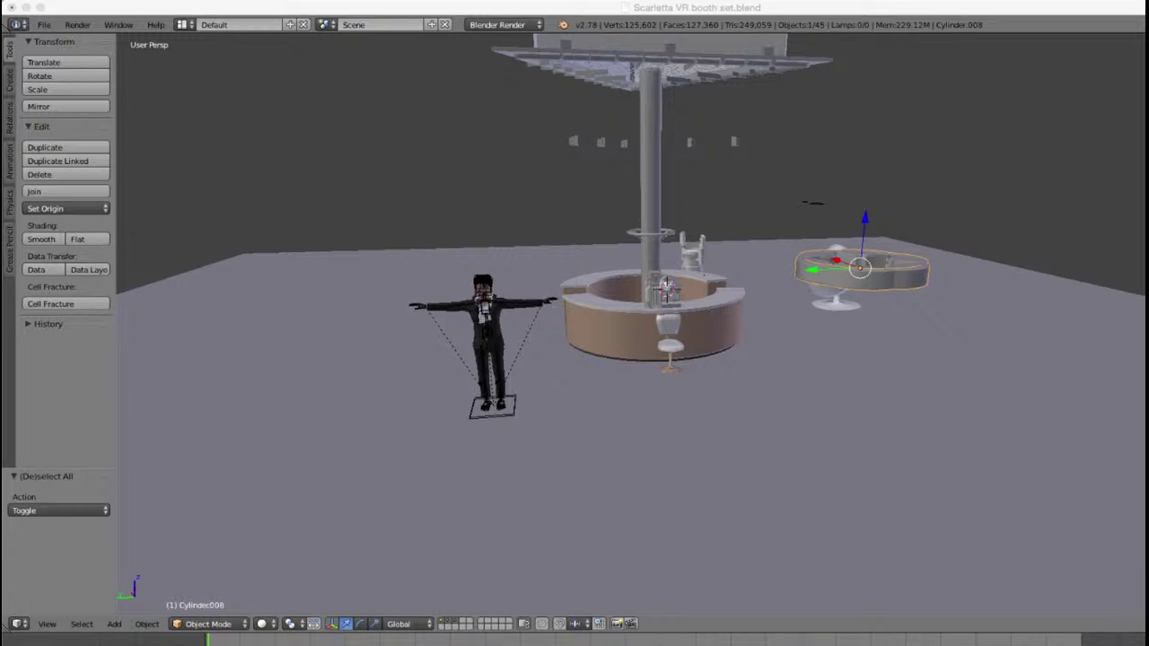
scroll(628, 323, down, 3)
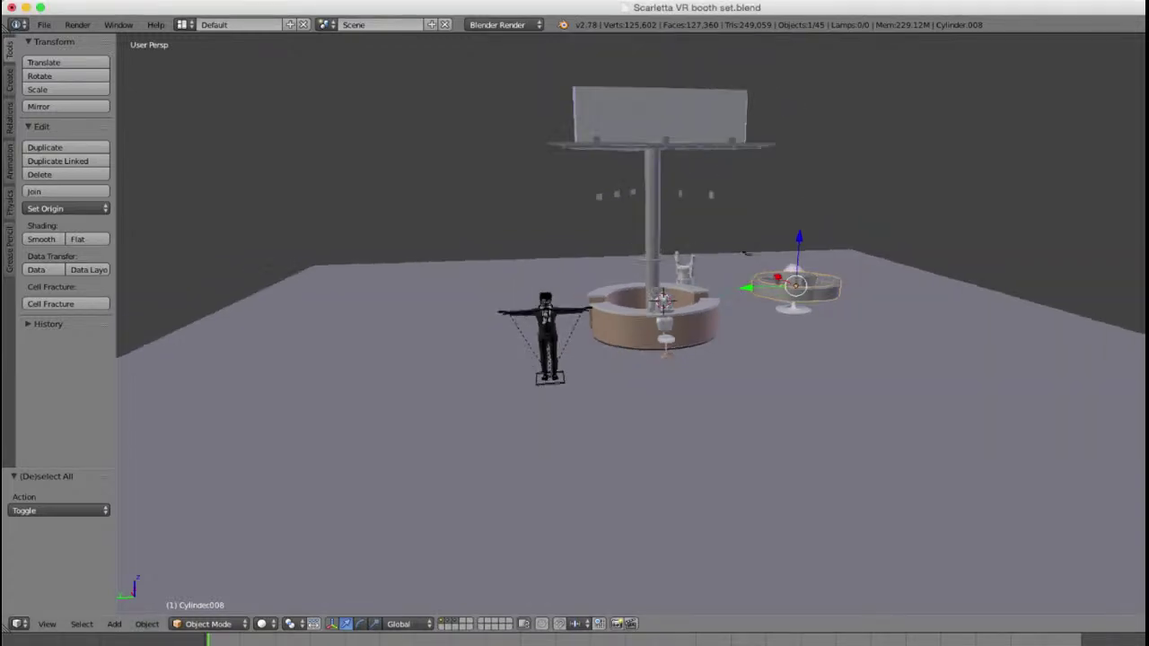
scroll(629, 323, up, 5)
scroll(628, 323, up, 5)
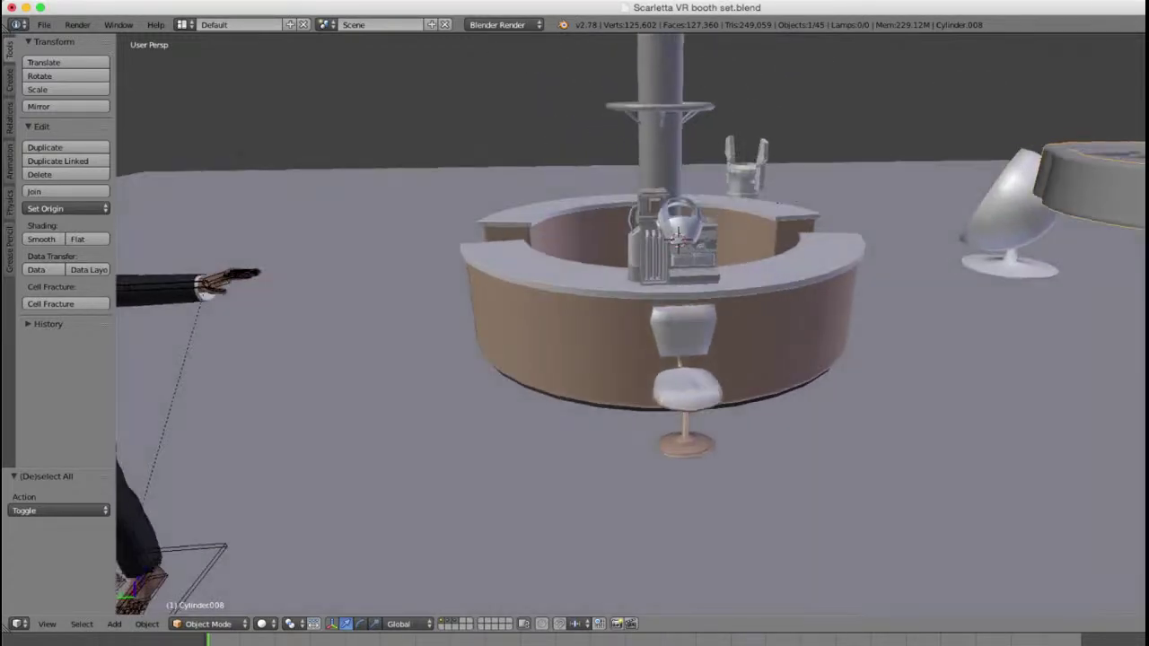
middle_drag(628, 323, 772, 395)
scroll(628, 323, up, 4)
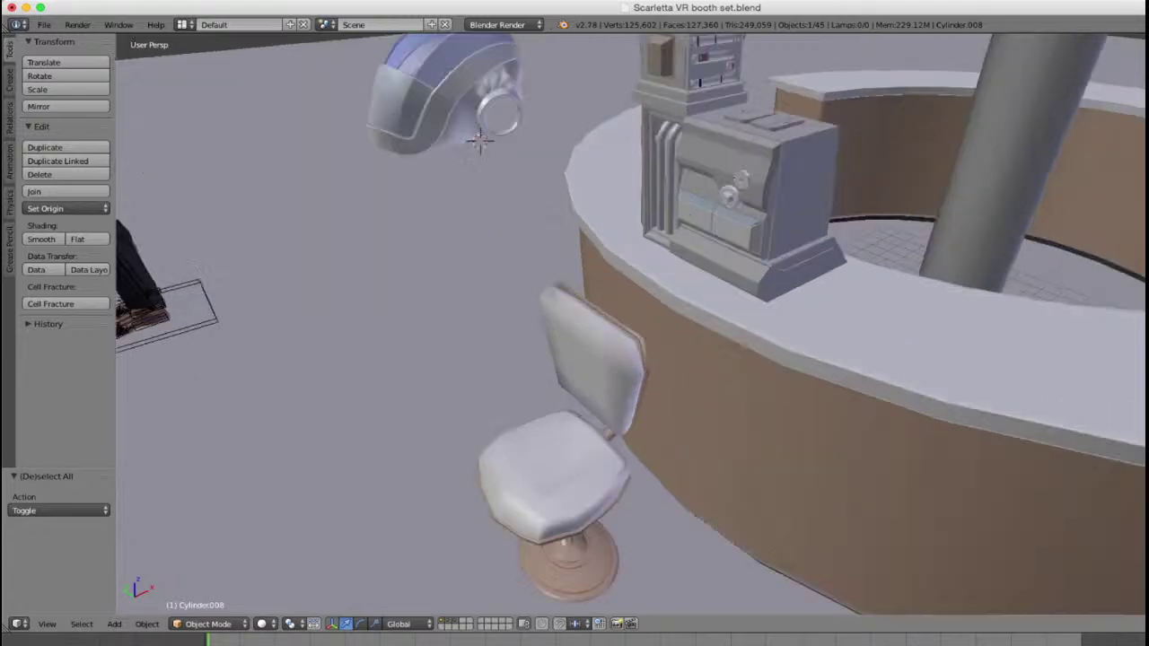
middle_drag(628, 323, 718, 430)
right_click(547, 252)
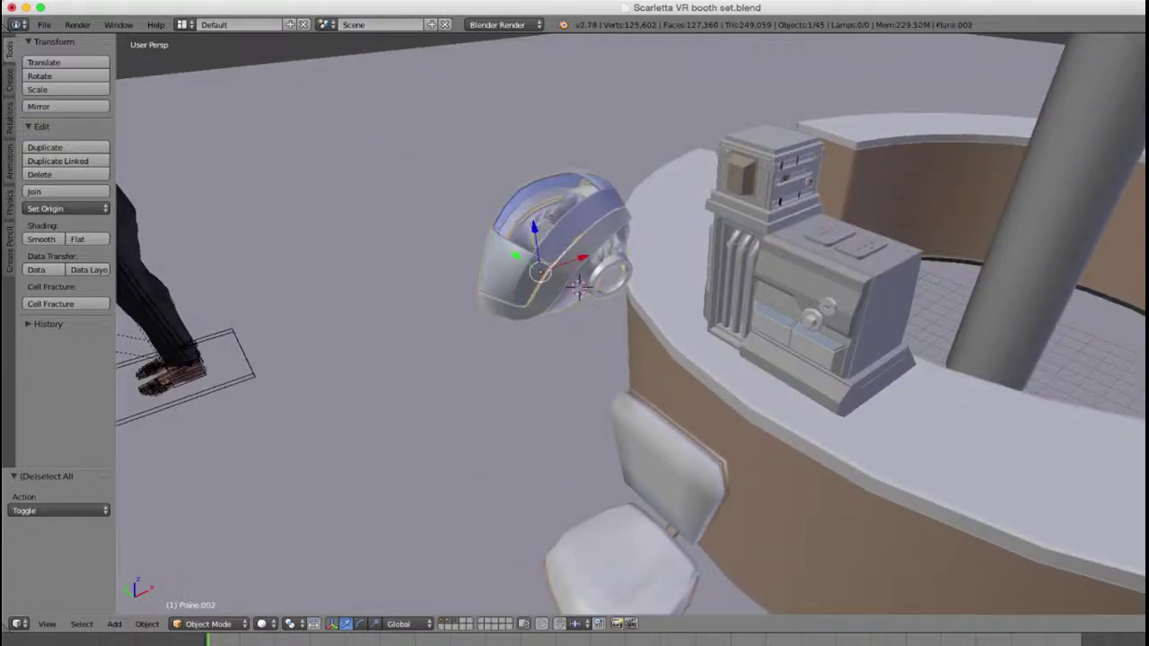
middle_drag(548, 252, 395, 265)
scroll(575, 323, down, 3)
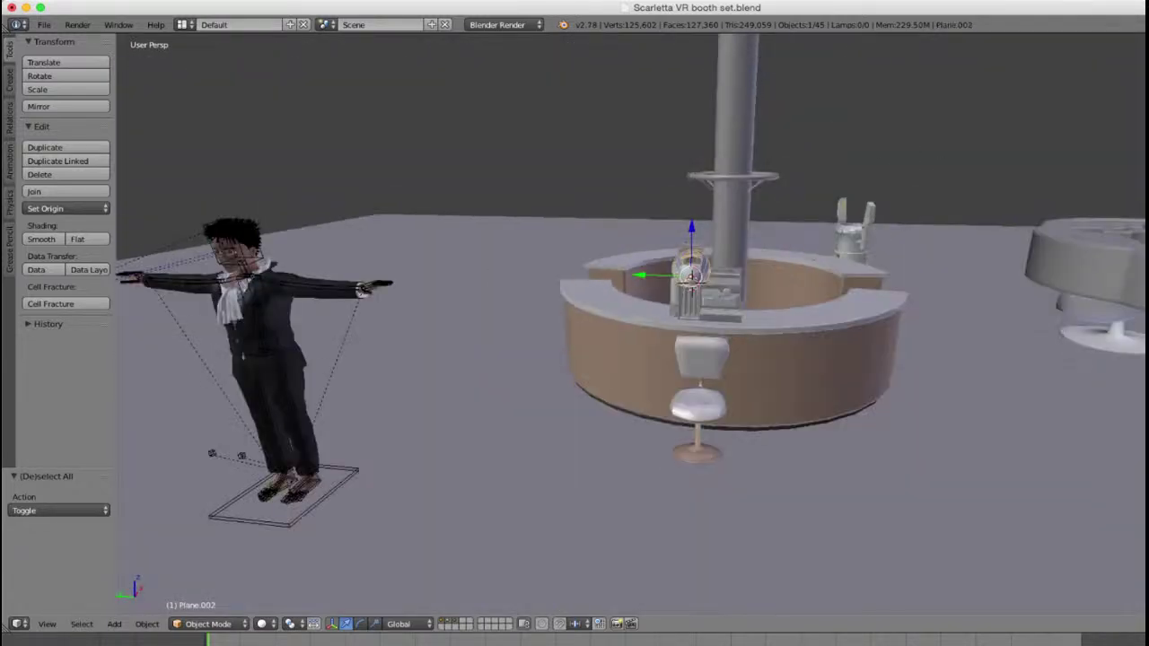
Step: Move the character's rig -24.151 along Y and 4.097 along X to stand in front of the chair
right_click(260, 359)
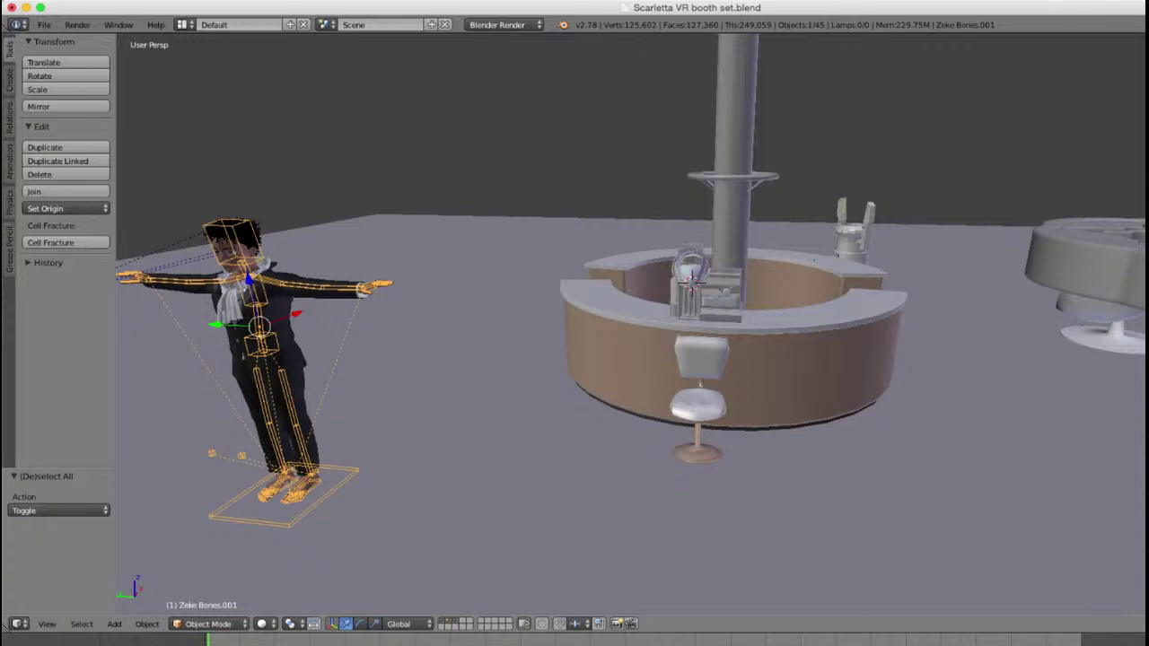
key(g)
key(y)
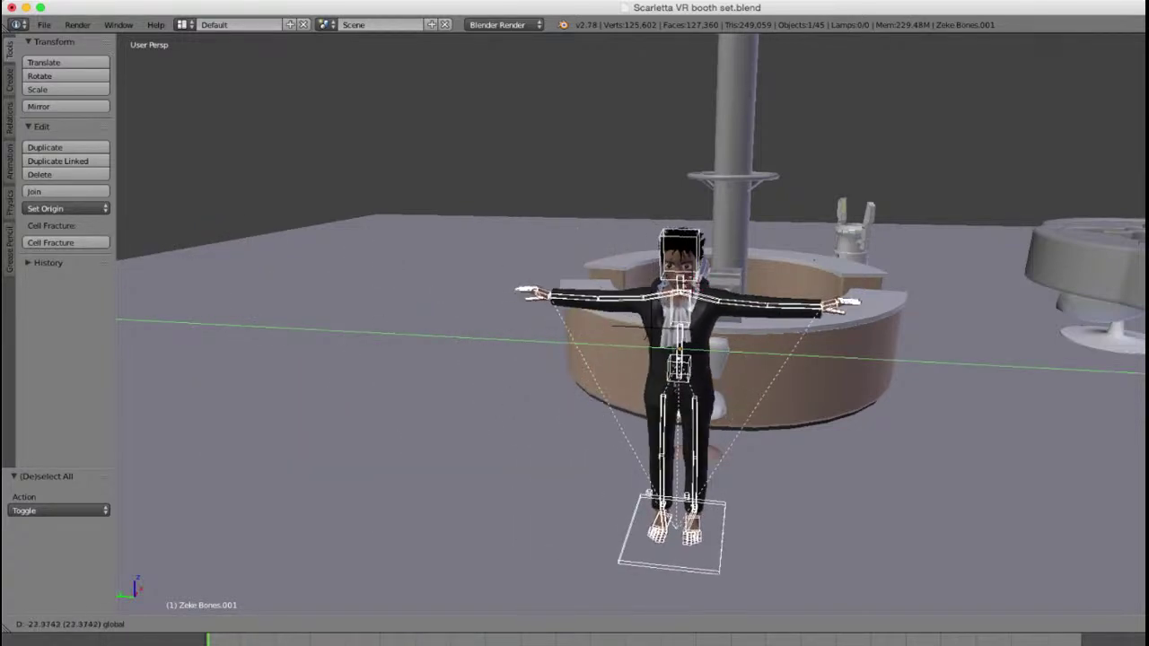
click(814, 260)
middle_drag(814, 261, 628, 256)
scroll(628, 256, up, 4)
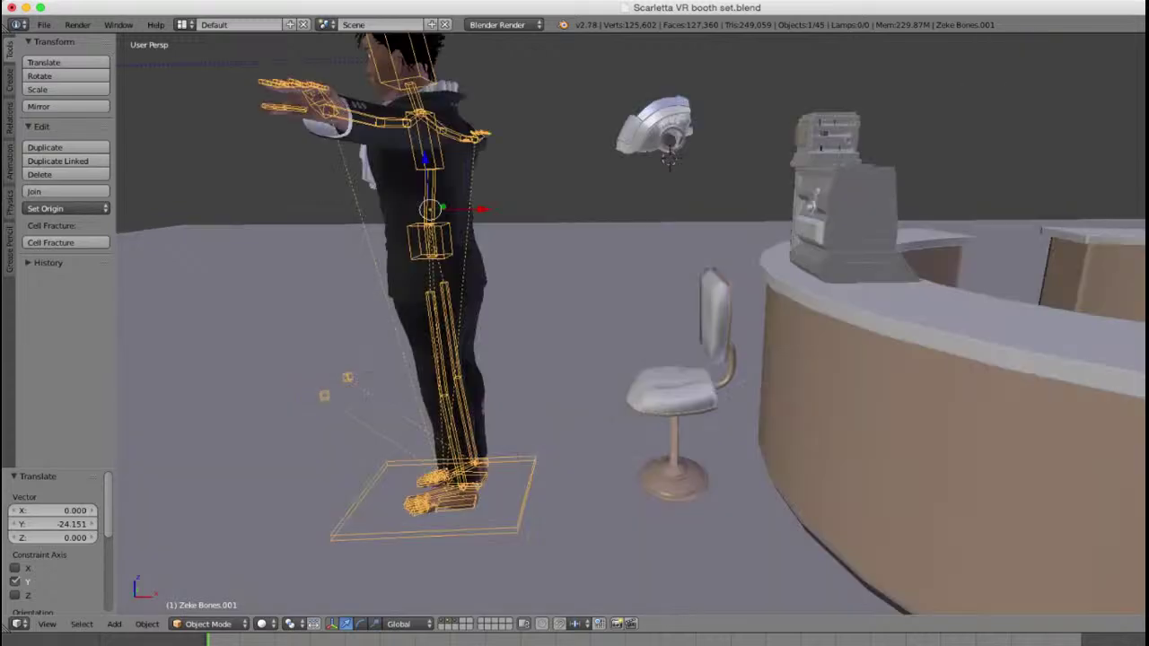
key(g)
key(x)
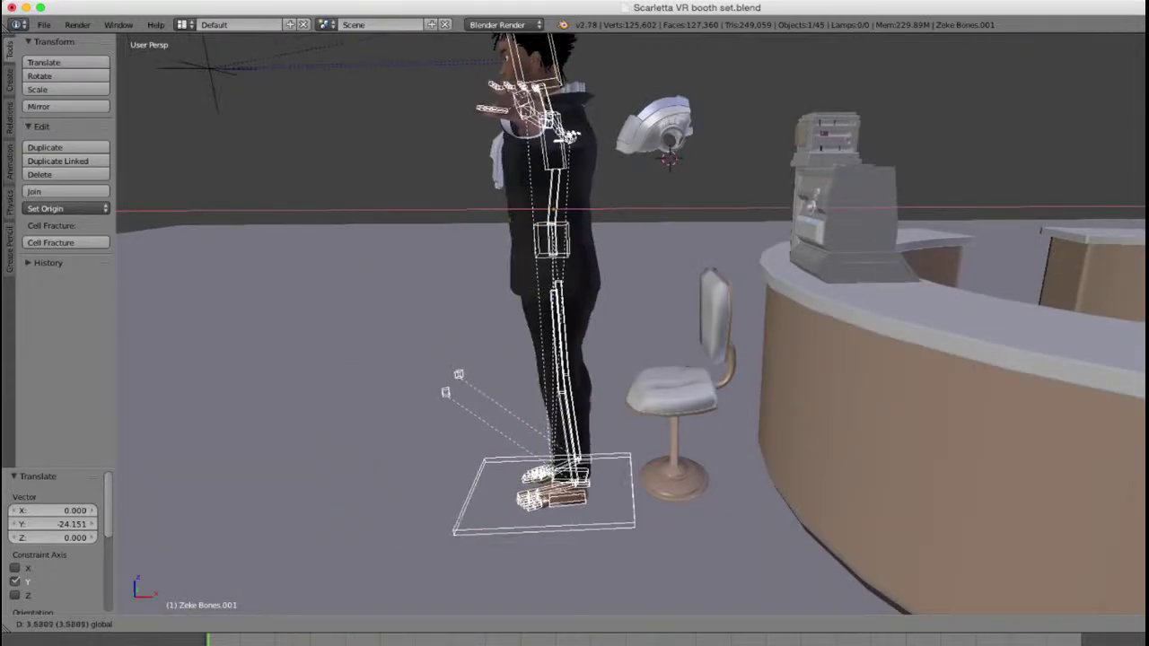
key(Return)
Step: Widen the chair by scaling it 1.153 along the Y axis only
right_click(675, 392)
middle_drag(675, 392, 736, 386)
scroll(736, 386, up, 4)
middle_drag(629, 323, 467, 341)
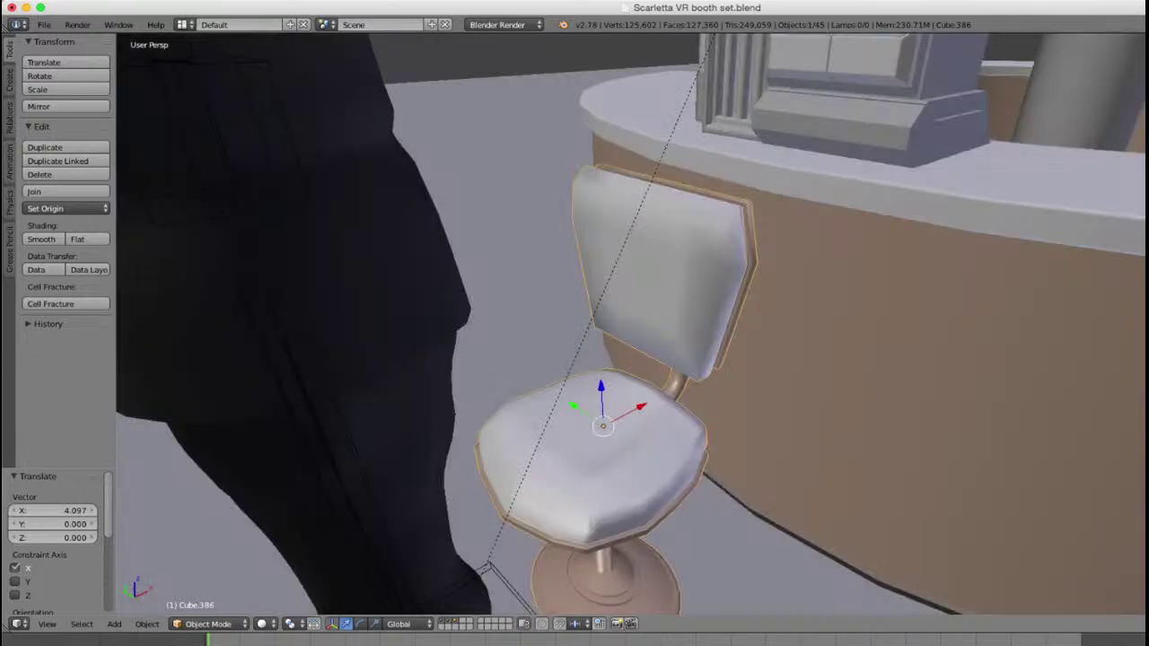
key(s)
key(y)
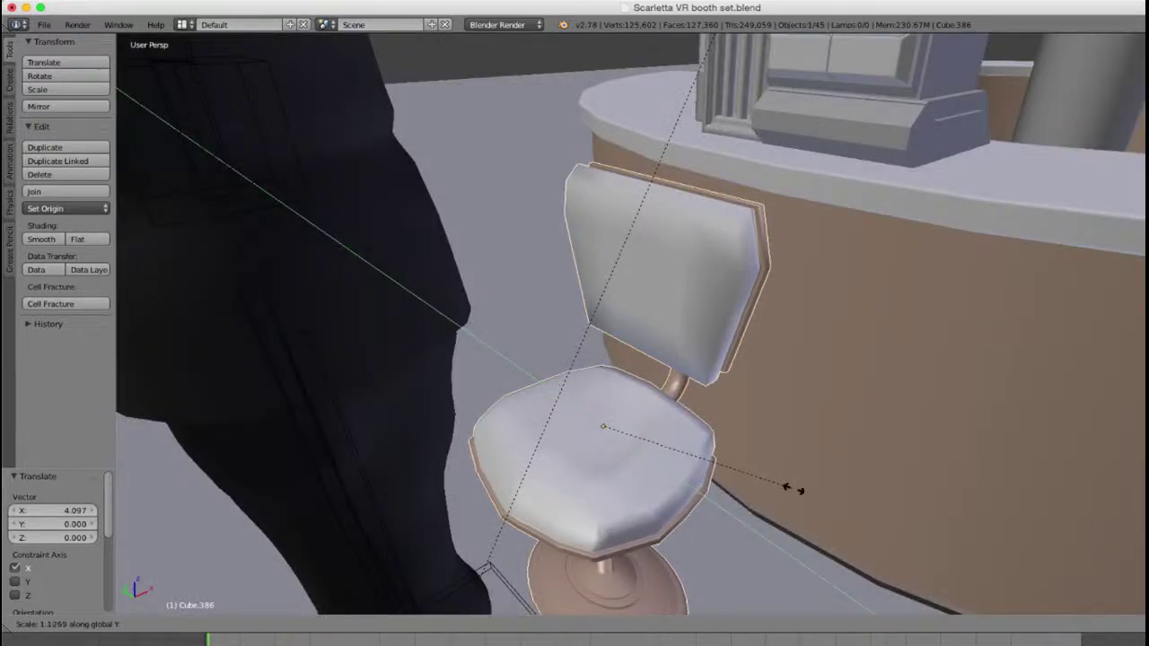
click(796, 491)
Step: Try scaling the chair by 1.164 along the X axis only and undo it
middle_drag(796, 490, 771, 506)
key(s)
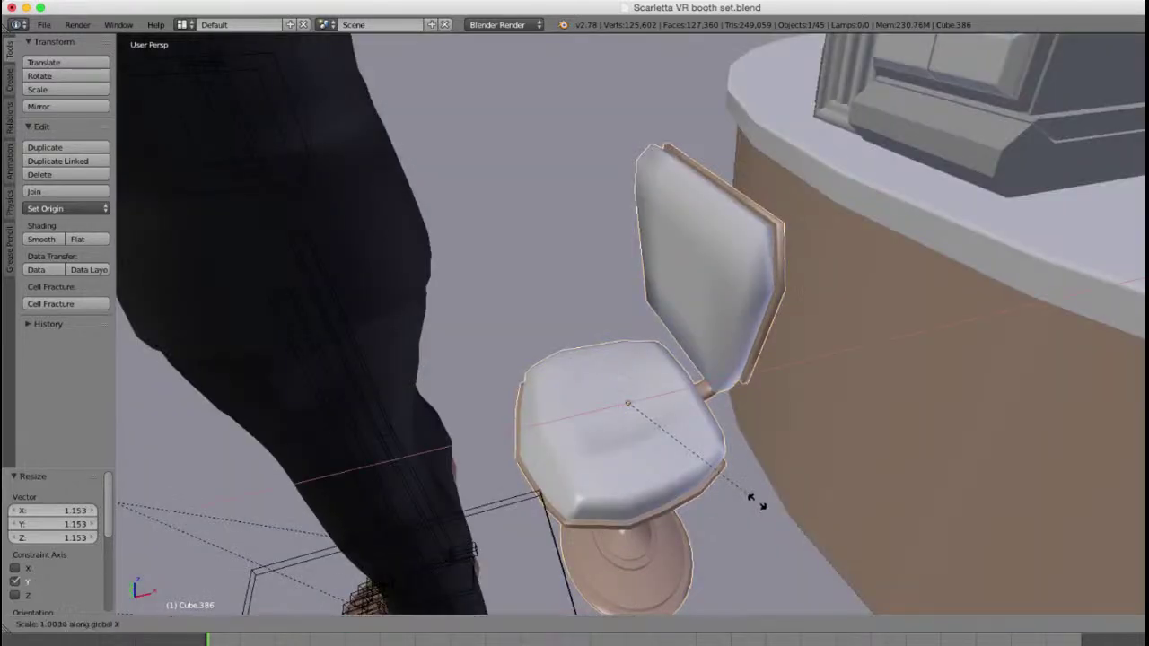
key(x)
click(787, 511)
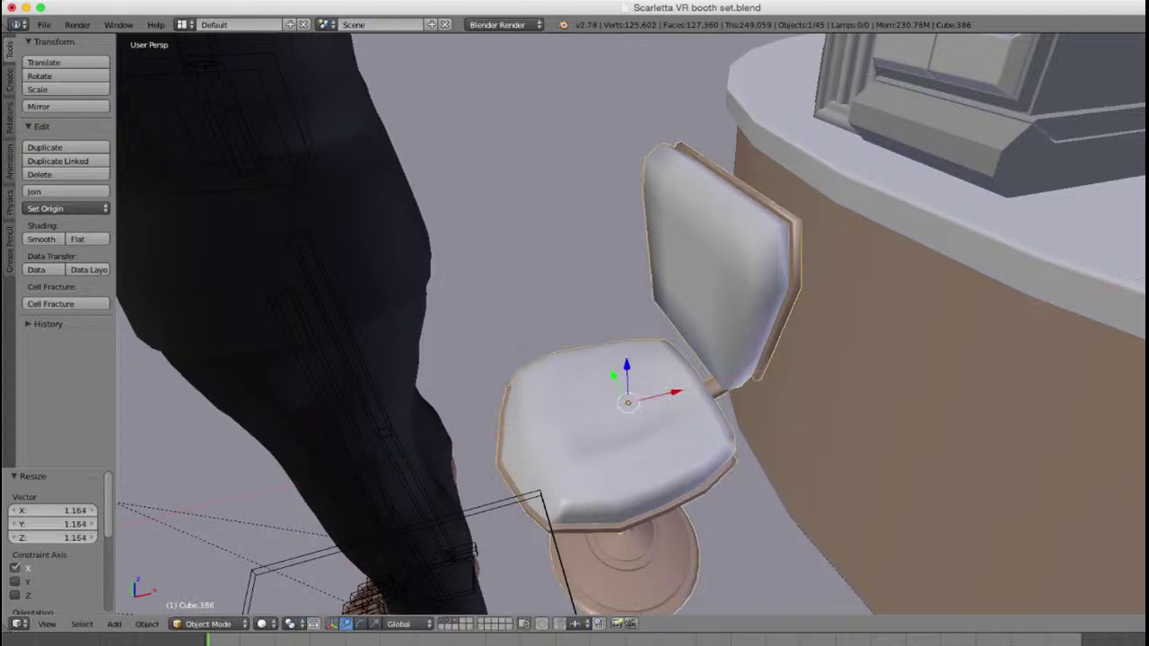
key(ctrl+z)
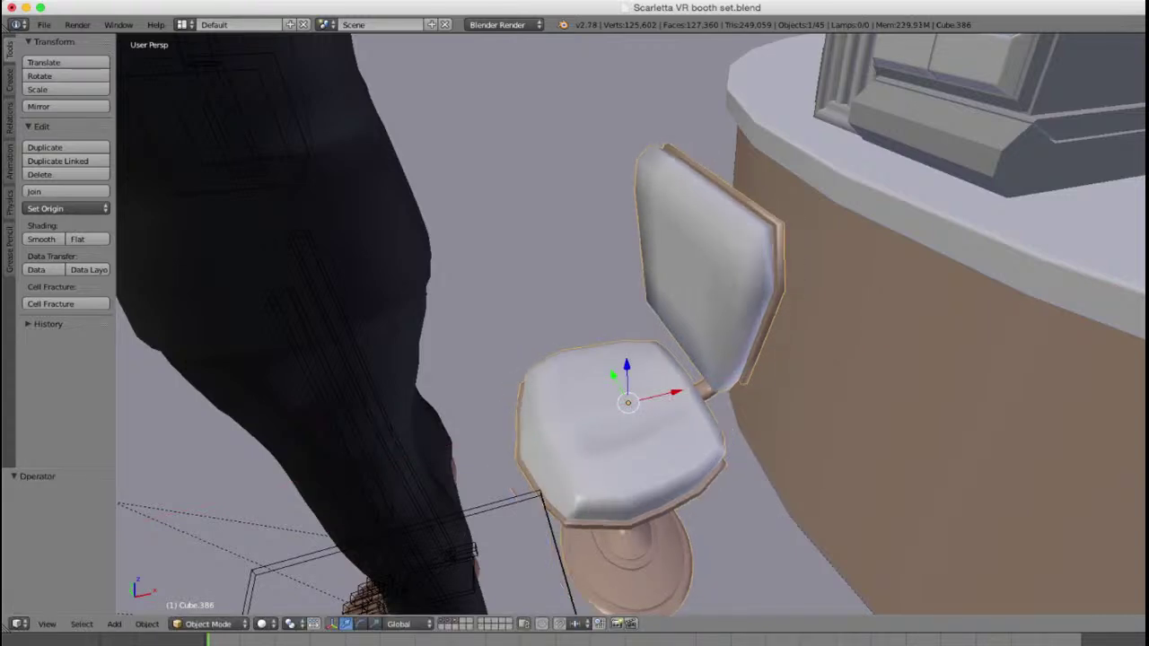
Step: Scale the chair by about 1.15 in X and Y with Z locked, and move it 1.001 along X towards the counter
key(s)
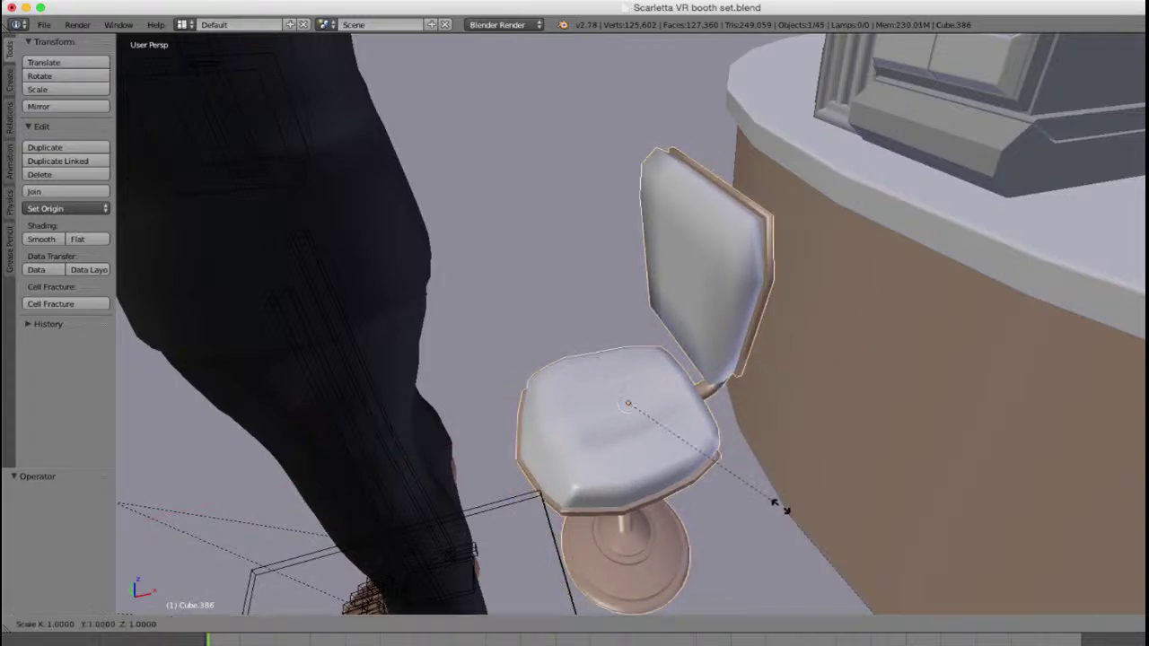
key(shift+z)
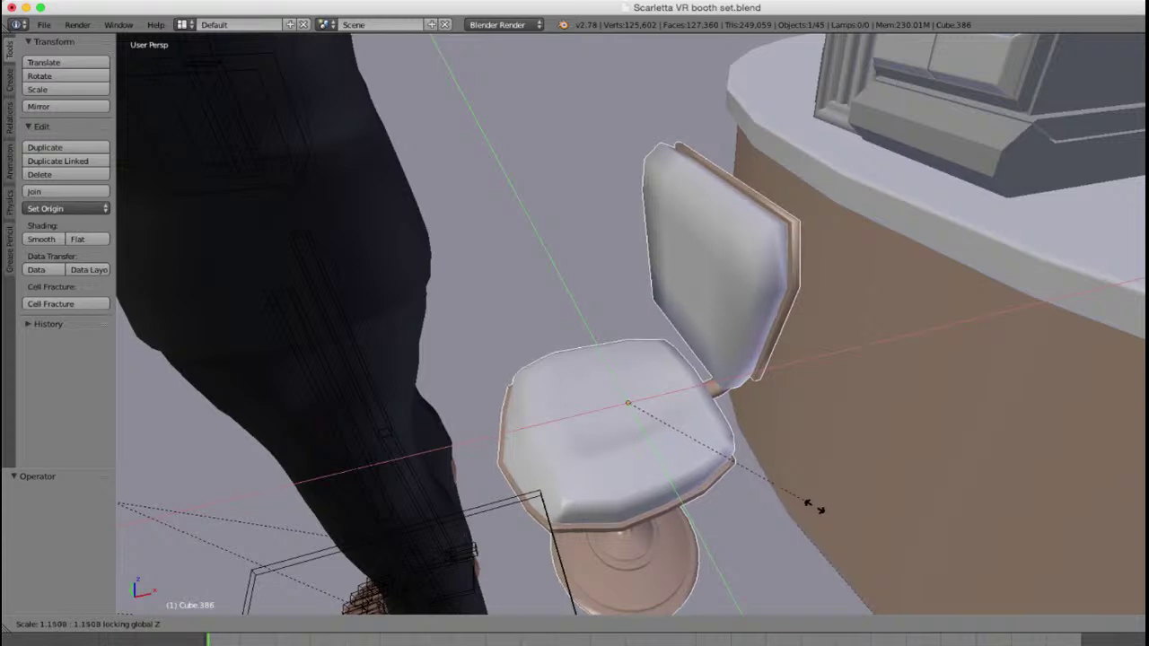
click(817, 508)
scroll(818, 508, down, 2)
middle_drag(817, 508, 709, 395)
drag(711, 413, 749, 414)
middle_drag(748, 414, 799, 437)
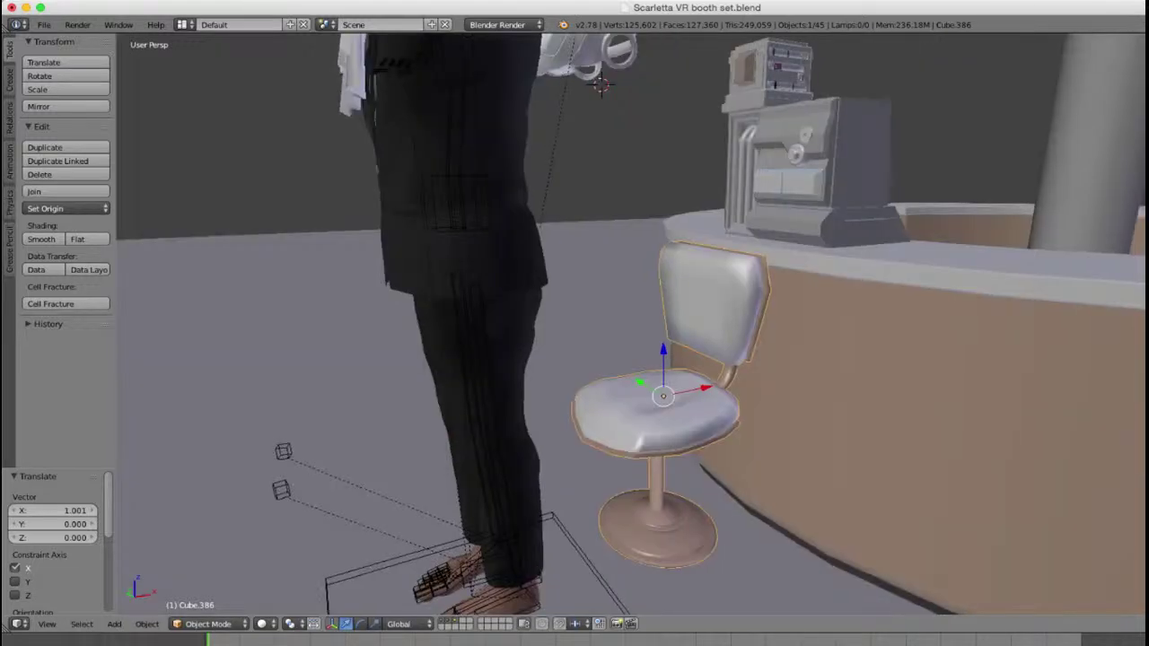
Step: Select the character's rig and move it about 1.3 along X to bring it closer to the chair
scroll(631, 325, down, 2)
key(z)
right_click(593, 543)
key(z)
middle_drag(592, 539, 525, 575)
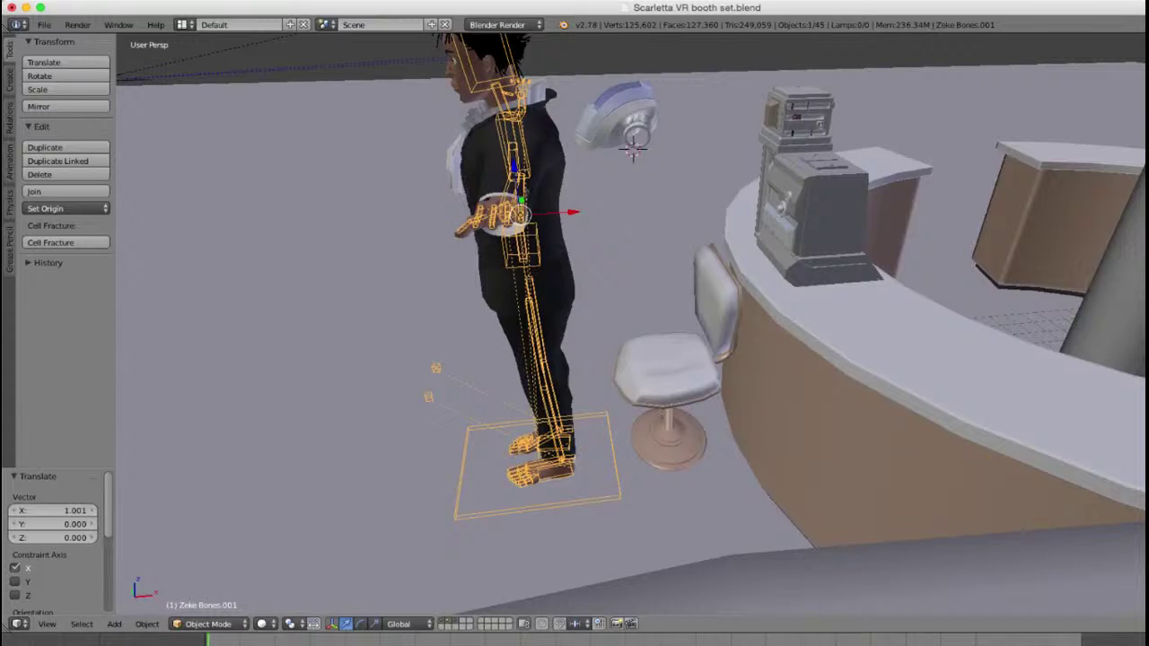
key(g)
key(x)
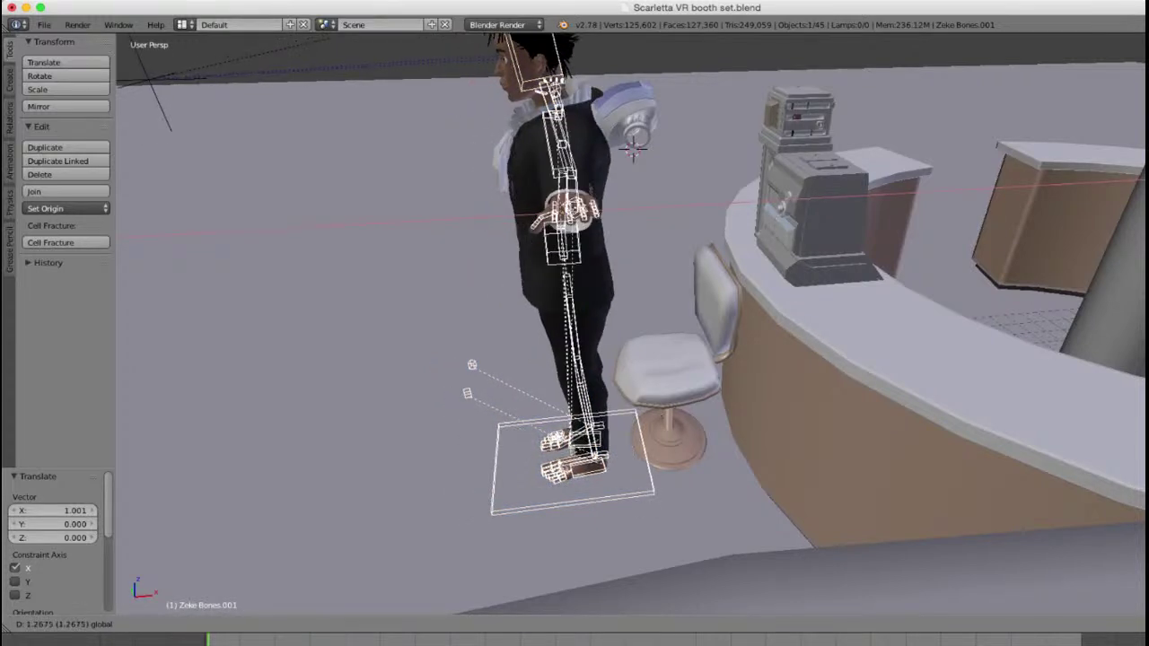
key(Return)
drag(619, 210, 615, 210)
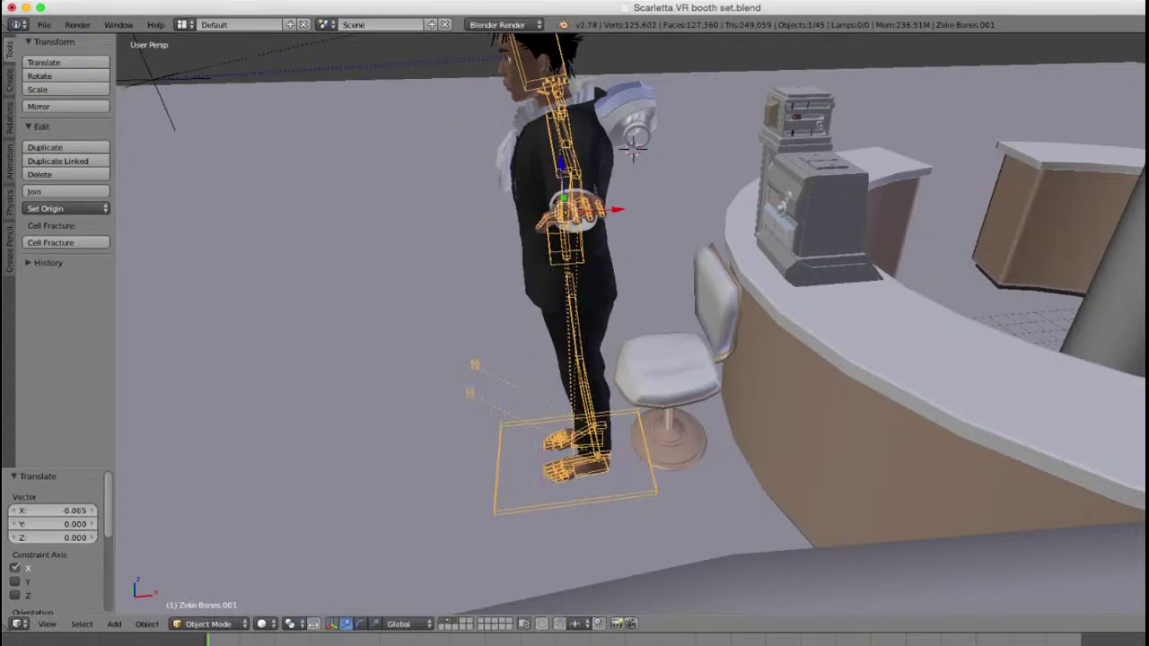
Step: Switch the character's rig to Pose Mode and select its hip control bone
middle_drag(616, 209, 759, 161)
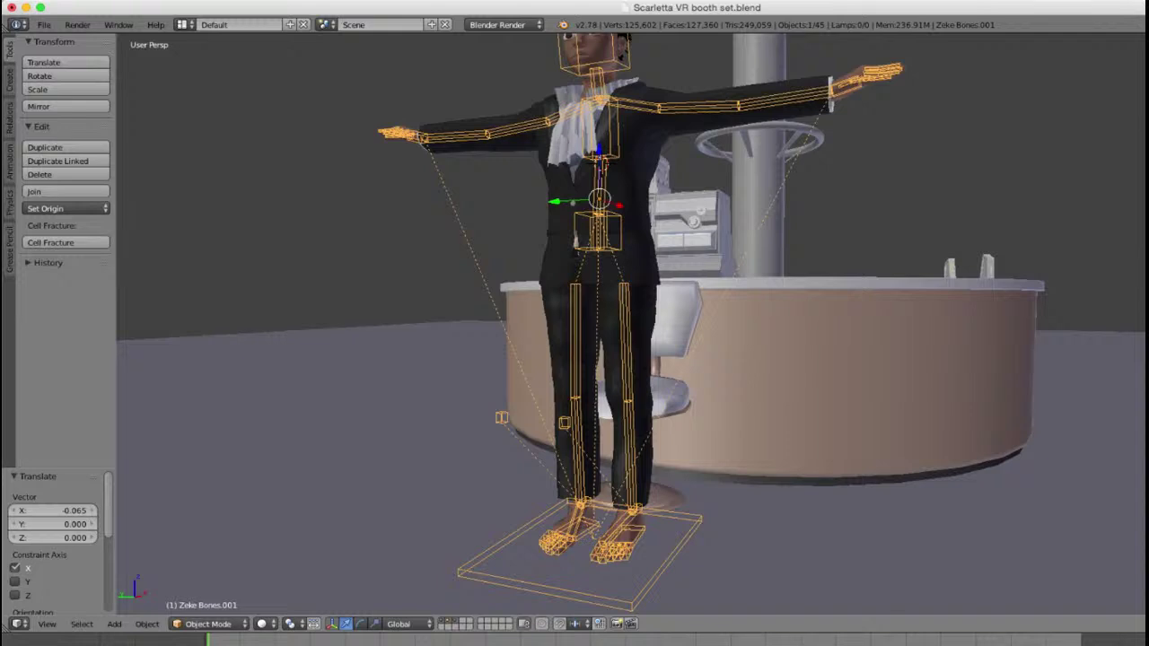
click(209, 624)
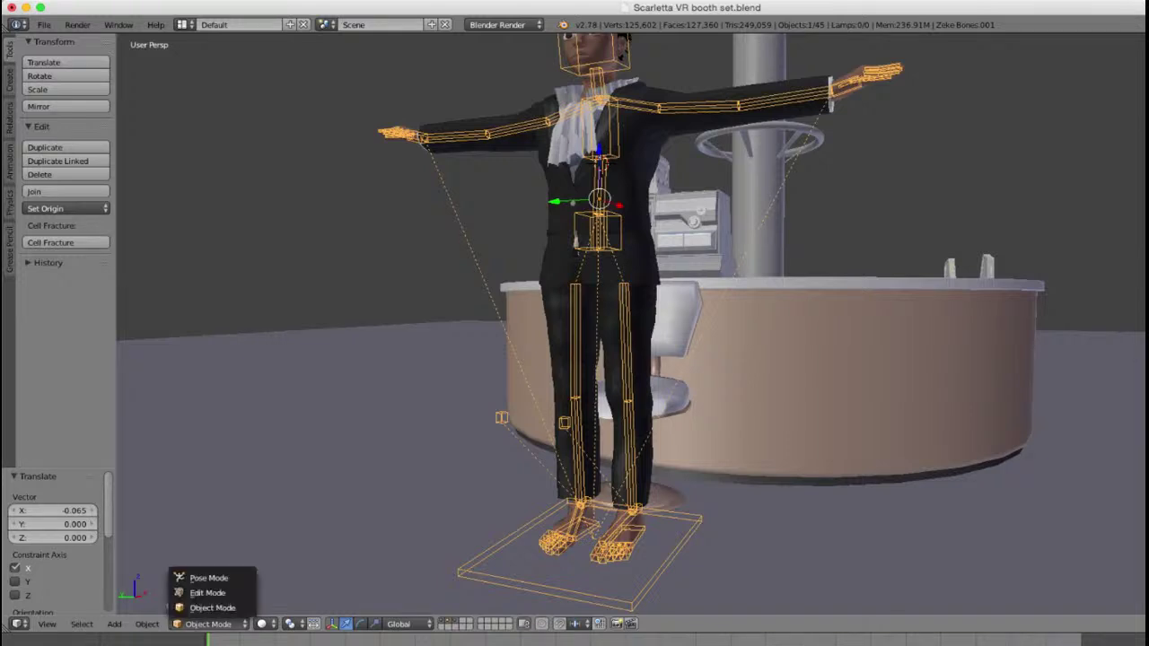
click(204, 574)
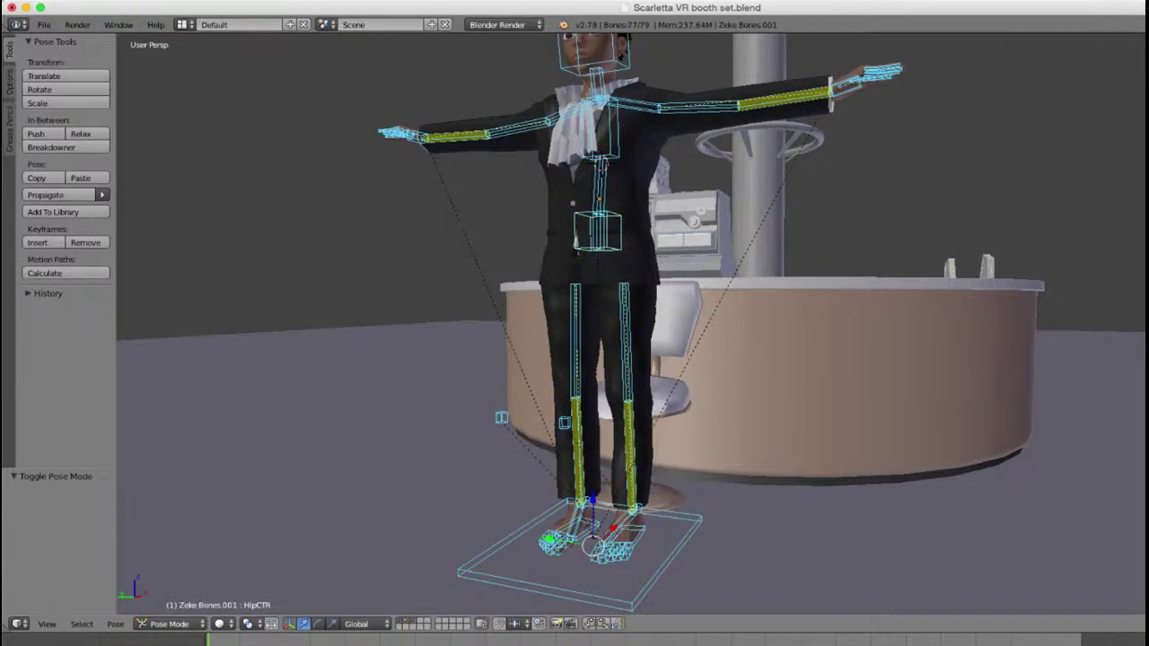
right_click(597, 231)
Step: Examine the chair, the machines on the counter and the helmet behind the character from several angles
scroll(597, 231, down, 2)
middle_drag(597, 232, 530, 273)
scroll(600, 264, up, 2)
scroll(529, 272, up, 3)
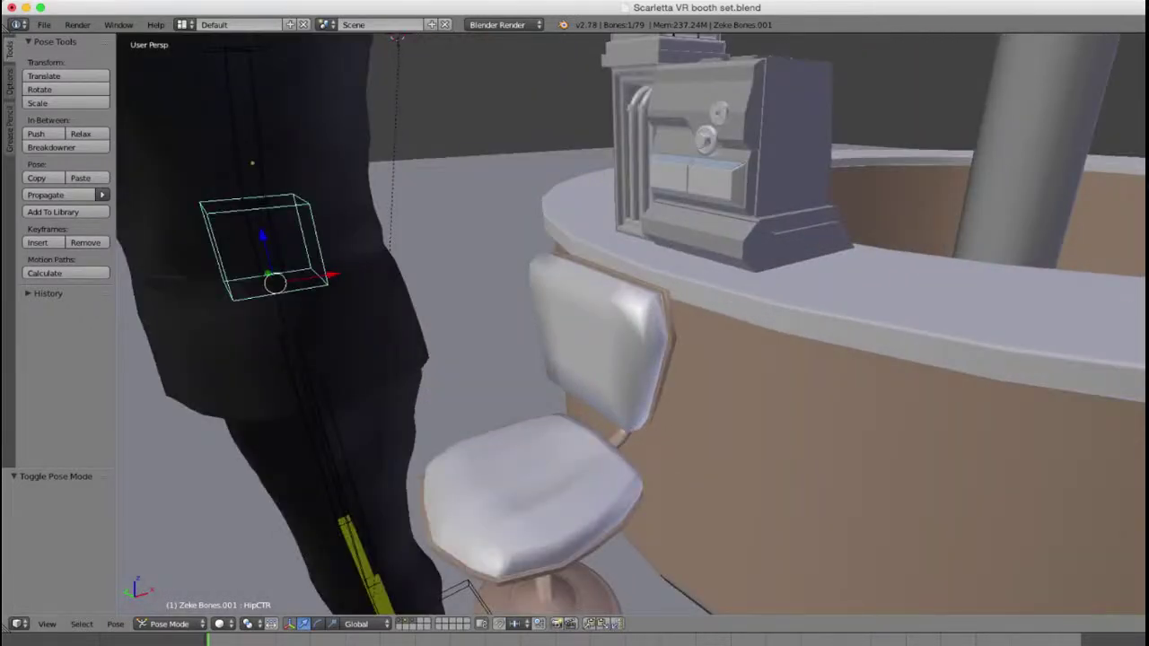
scroll(530, 273, down, 3)
middle_drag(529, 273, 531, 417)
scroll(539, 395, up, 4)
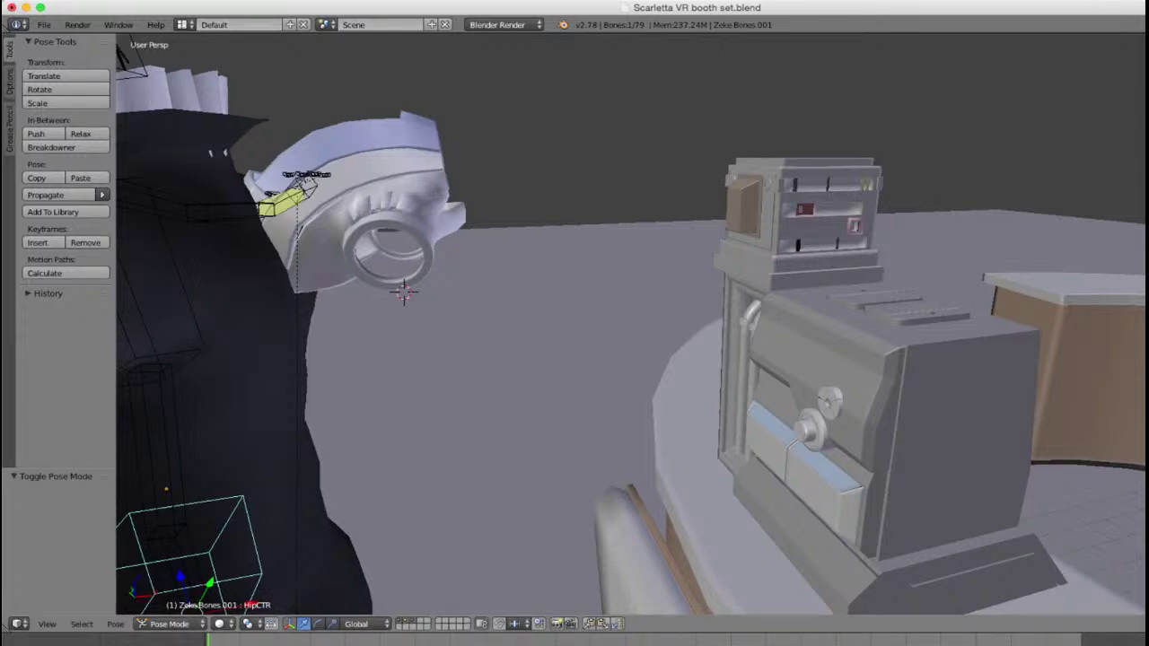
right_click(818, 359)
key(a)
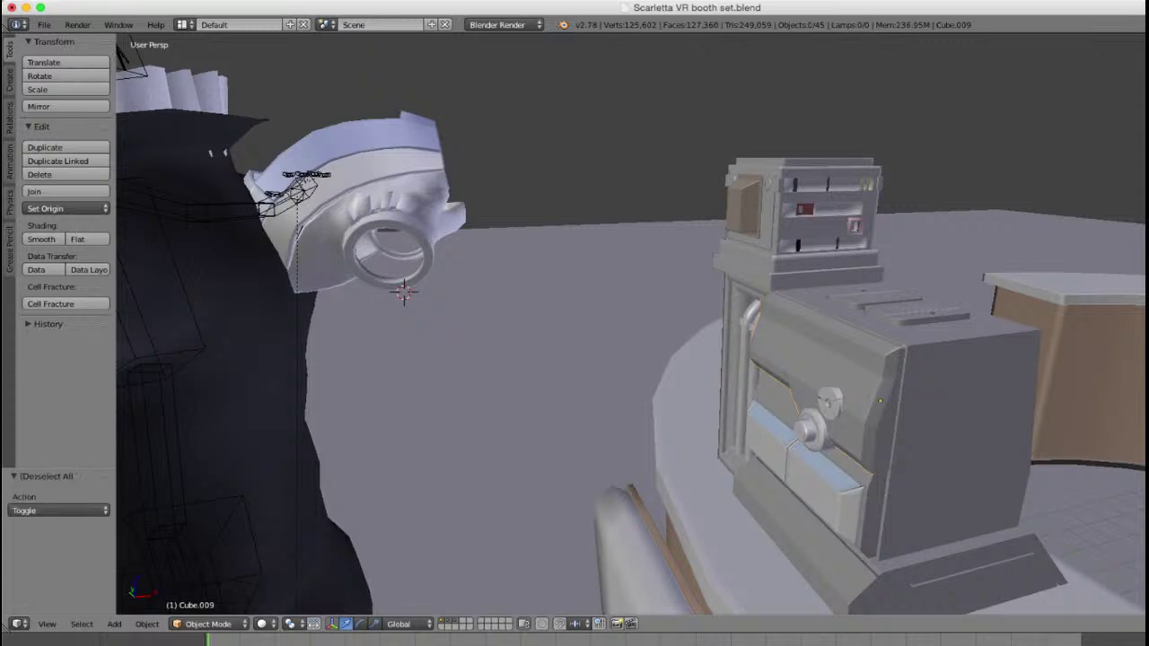
scroll(631, 325, down, 2)
right_click(422, 209)
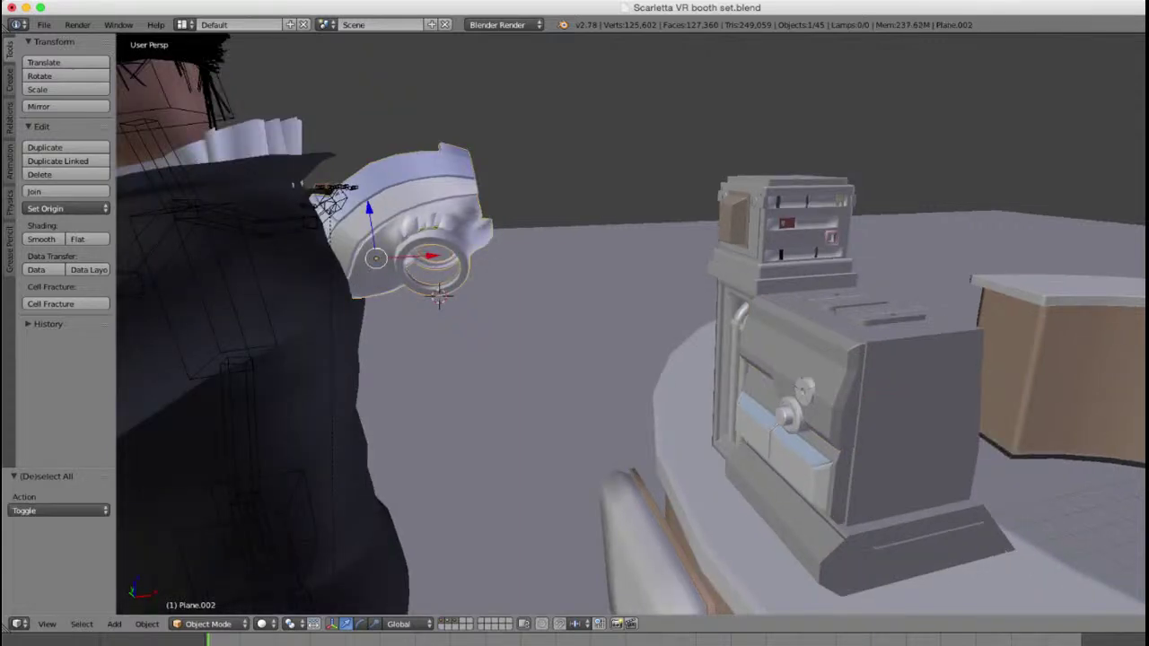
middle_drag(503, 305, 561, 368)
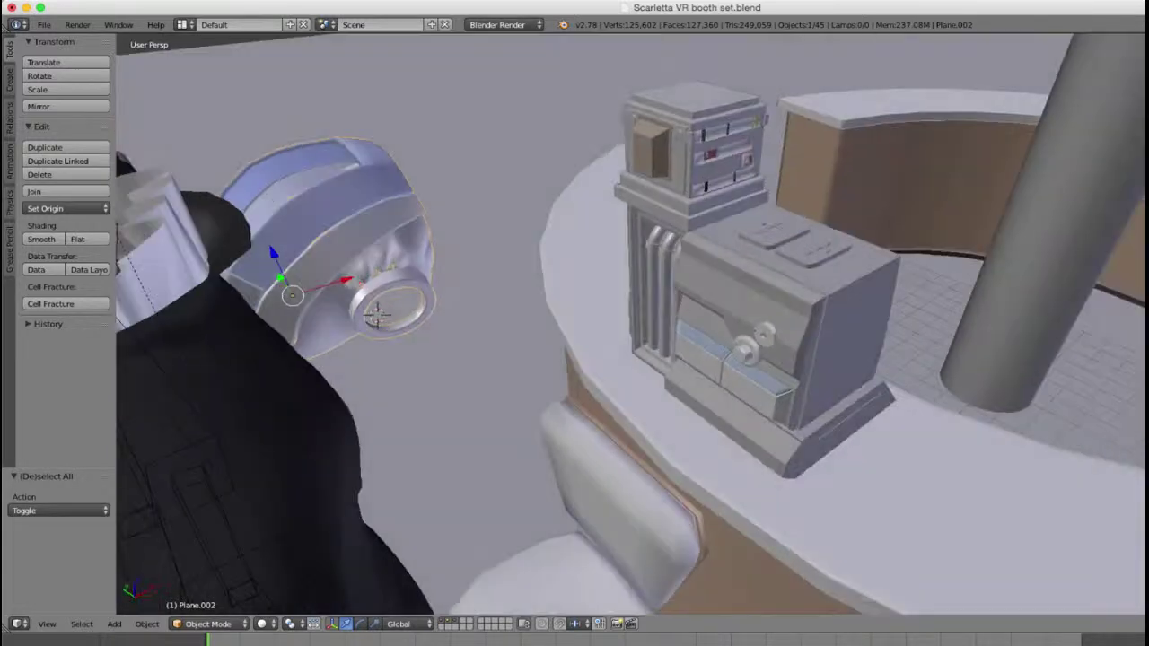
shift+middle_drag(539, 314, 619, 364)
scroll(631, 325, up, 2)
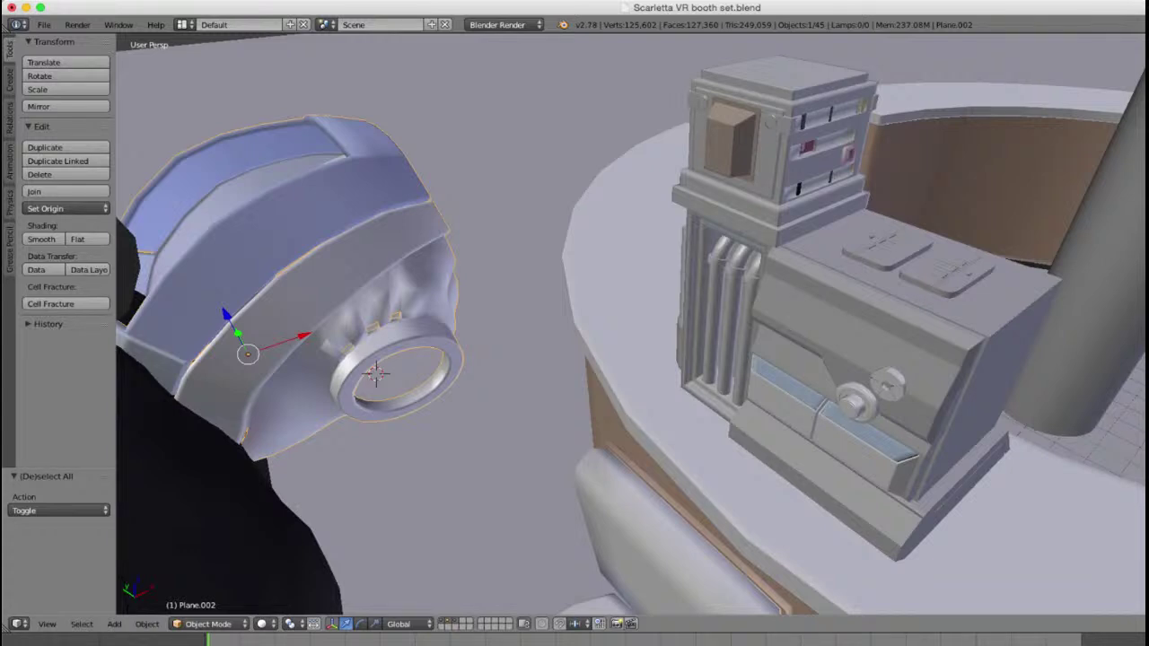
scroll(631, 324, down, 1)
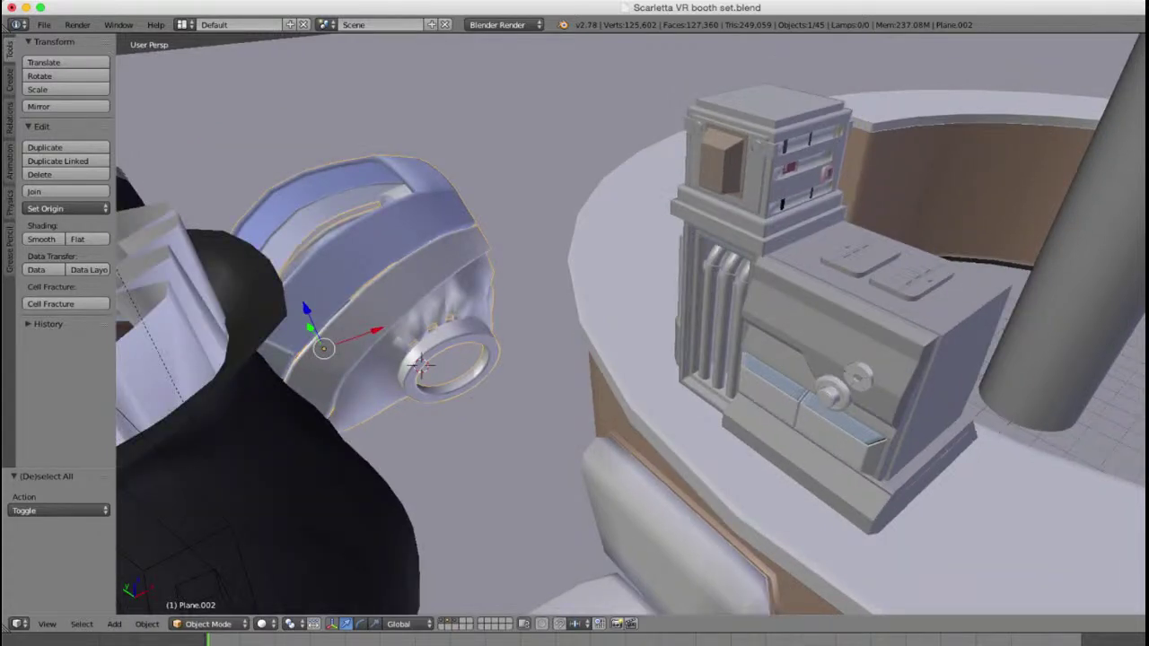
middle_drag(631, 325, 575, 262)
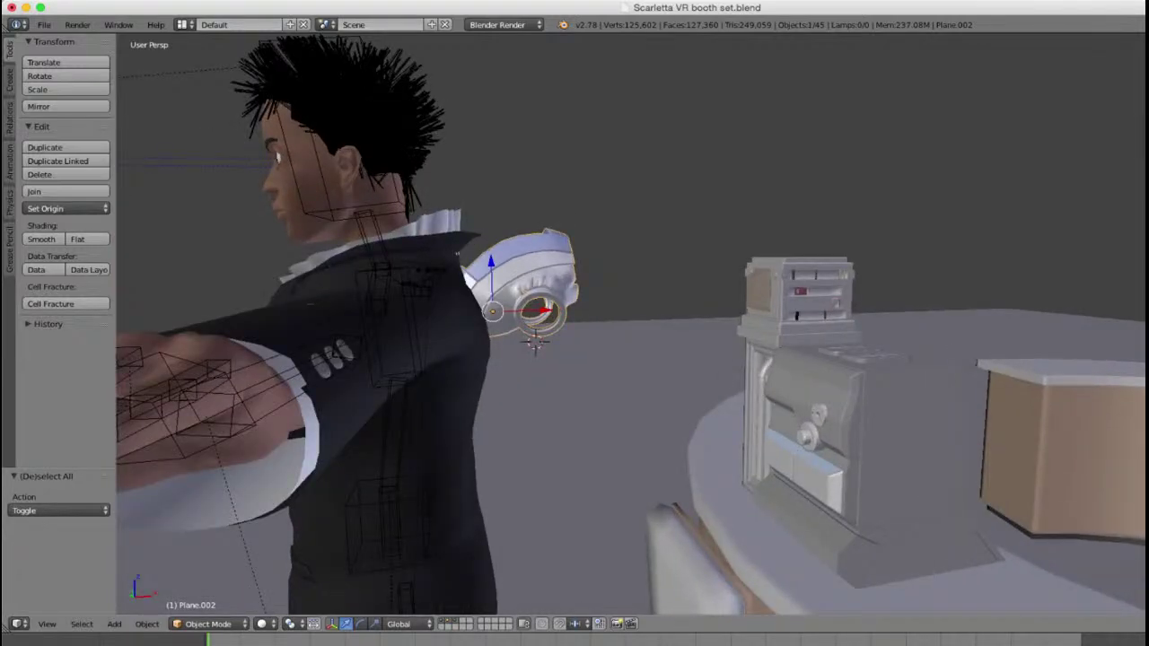
Step: Select the hip control and both hand control bones together, and lower them -2.642 along Z into a crouch
scroll(574, 269, down, 4)
shift+middle_drag(575, 323, 597, 256)
middle_drag(597, 256, 574, 260)
right_click(530, 362)
middle_drag(530, 362, 633, 364)
shift+right_click(914, 281)
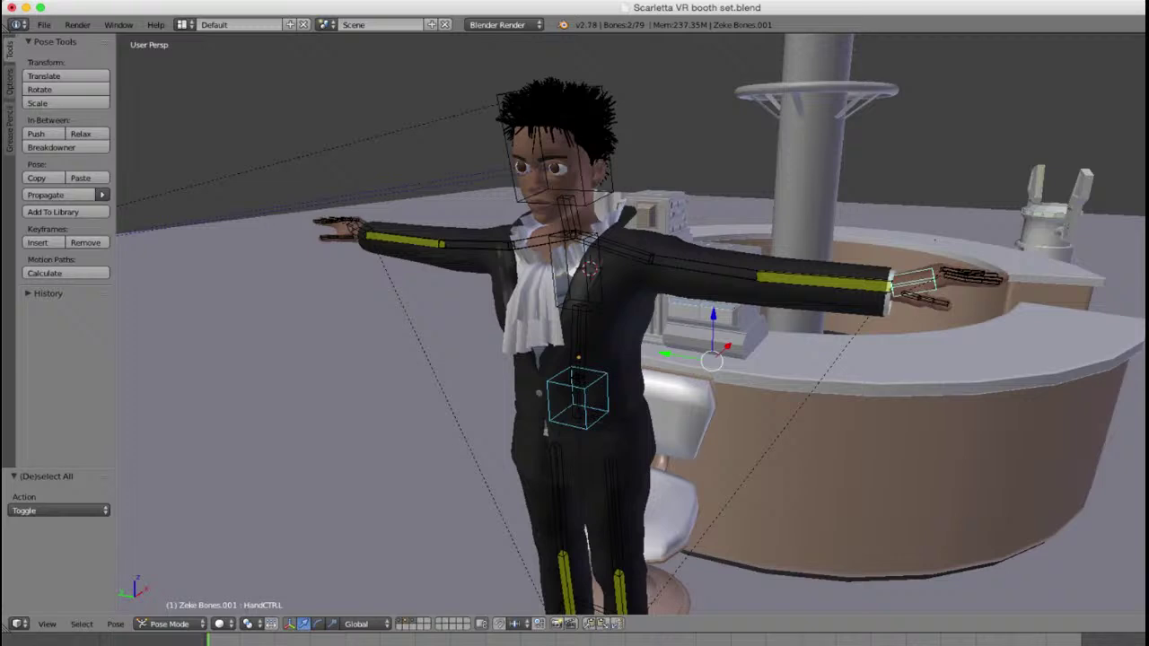
shift+right_click(351, 231)
middle_drag(351, 232, 219, 124)
key(g)
key(z)
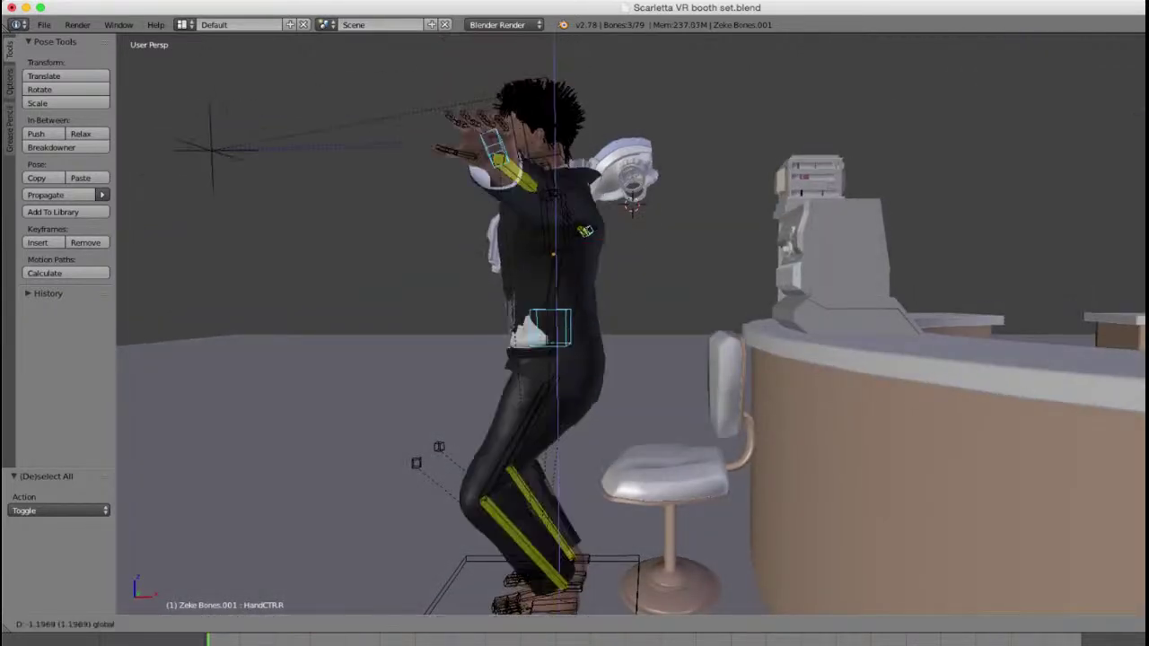
key(Return)
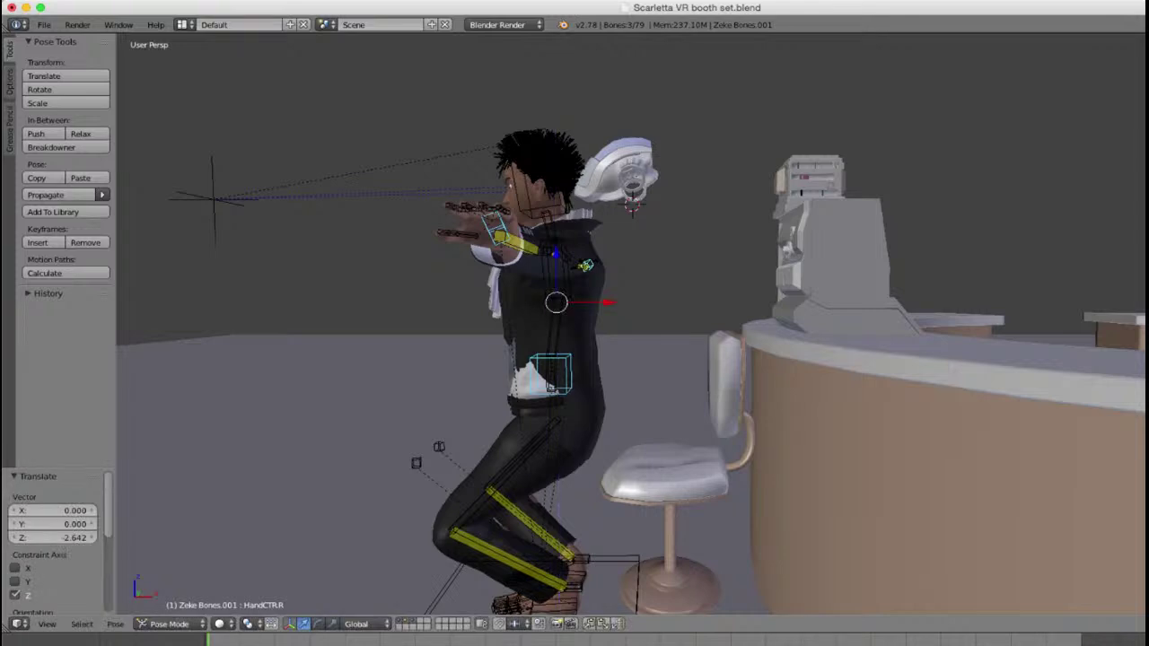
Step: Move the selected hip and hand controls 3.169 along X to place the character over the seat
key(g)
key(x)
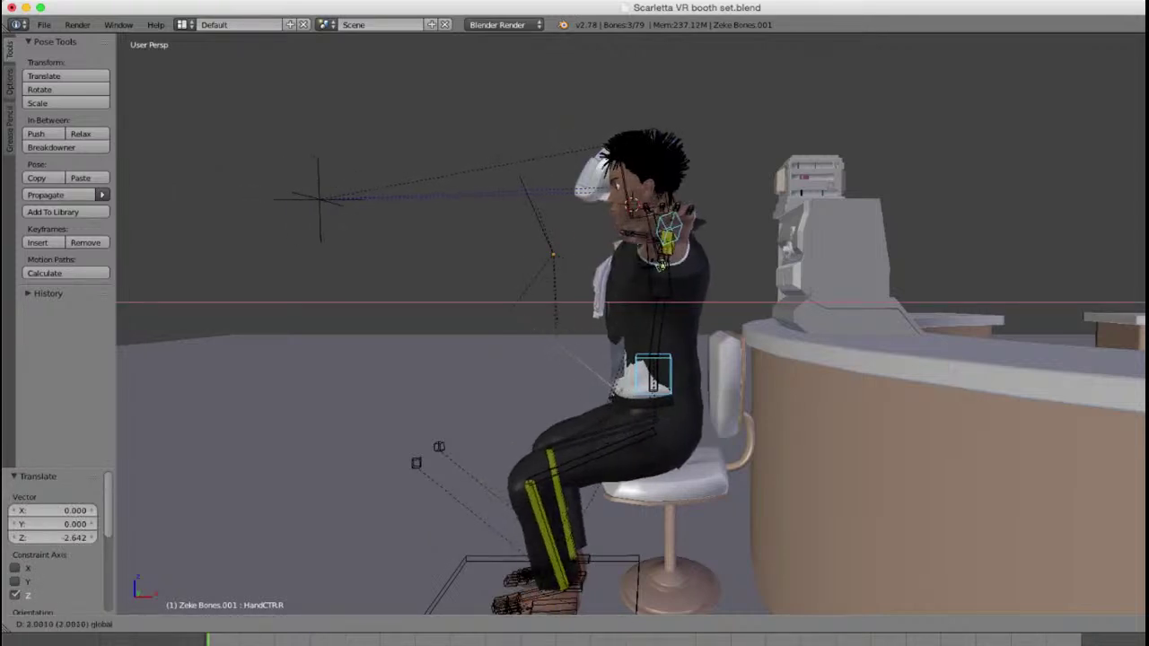
key(Return)
Step: Fine-tune the seated position by moving the hip and hand controls -0.150 along Z and 0.296 along X
middle_drag(575, 323, 585, 296)
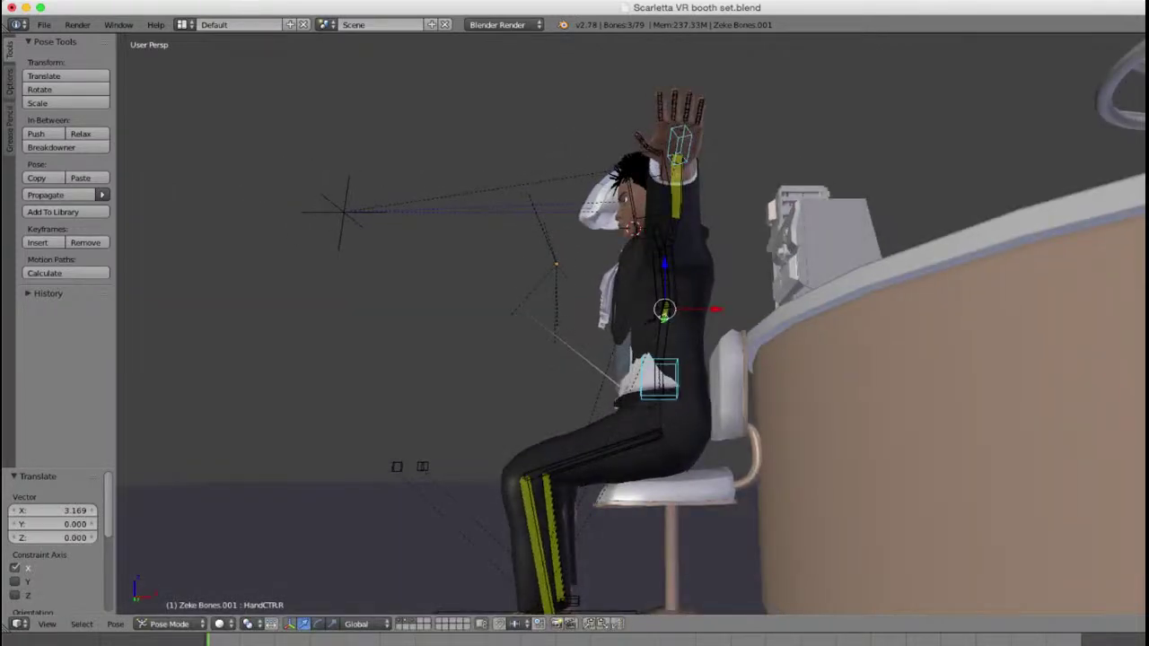
key(g)
key(z)
key(Return)
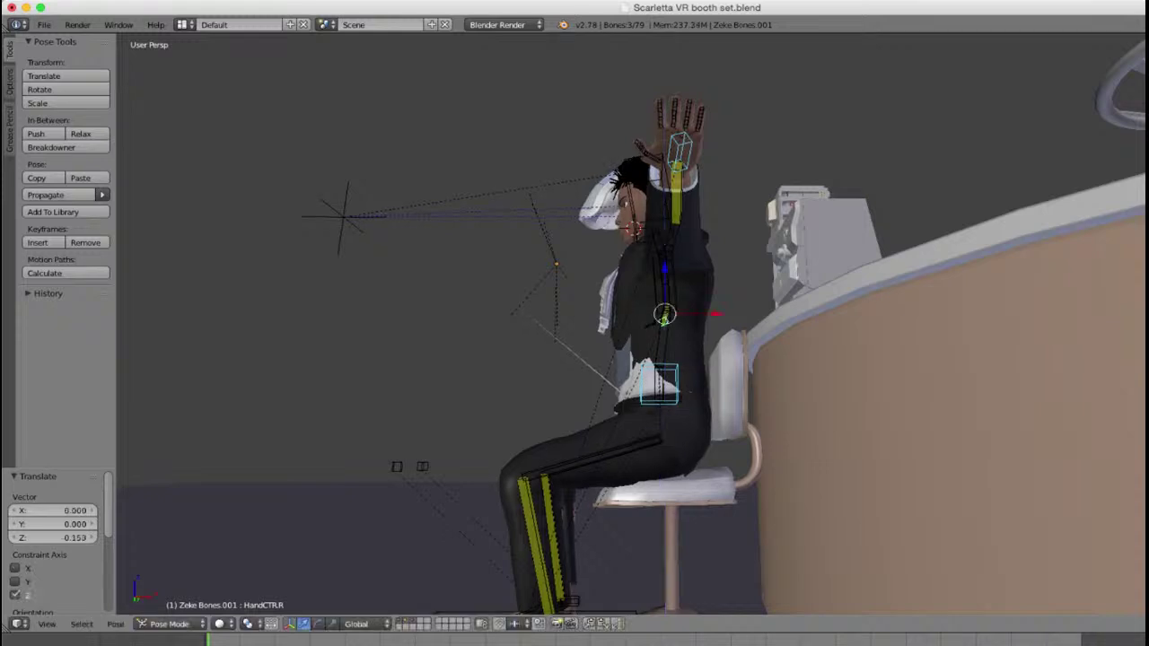
key(g)
key(x)
key(Return)
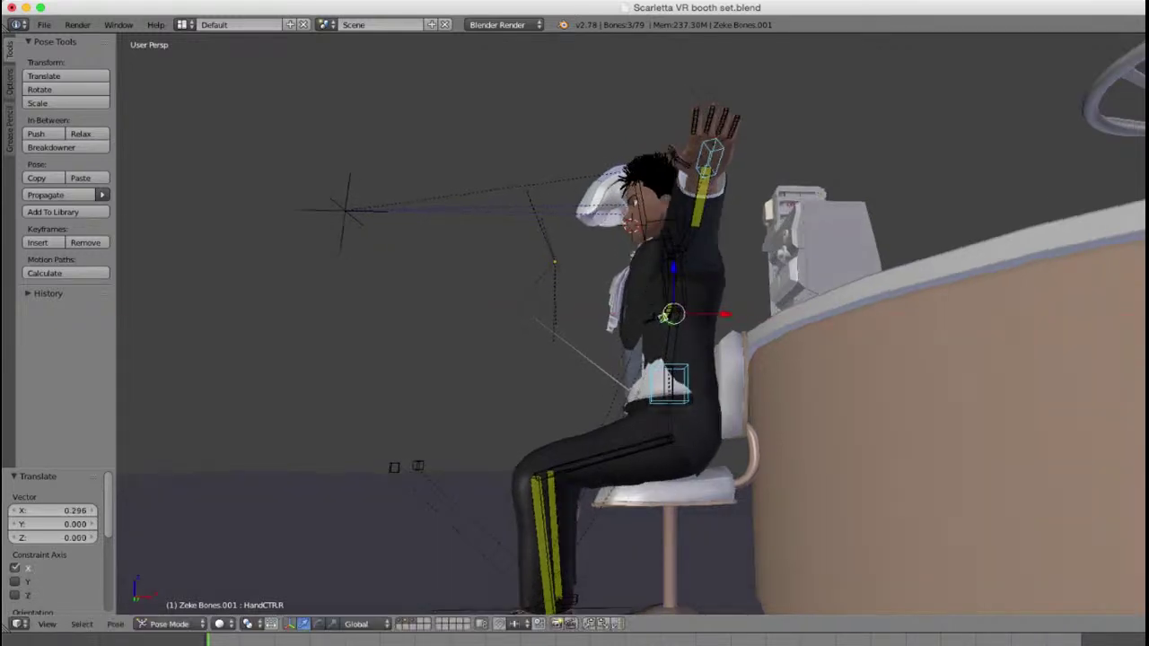
Step: Move the left hand control by -1.486, 4.159 and -4.172 in X, Y and Z to bring the hand beside the hip
middle_drag(574, 323, 619, 314)
scroll(628, 323, down, 3)
scroll(628, 323, up, 2)
scroll(628, 323, up, 1)
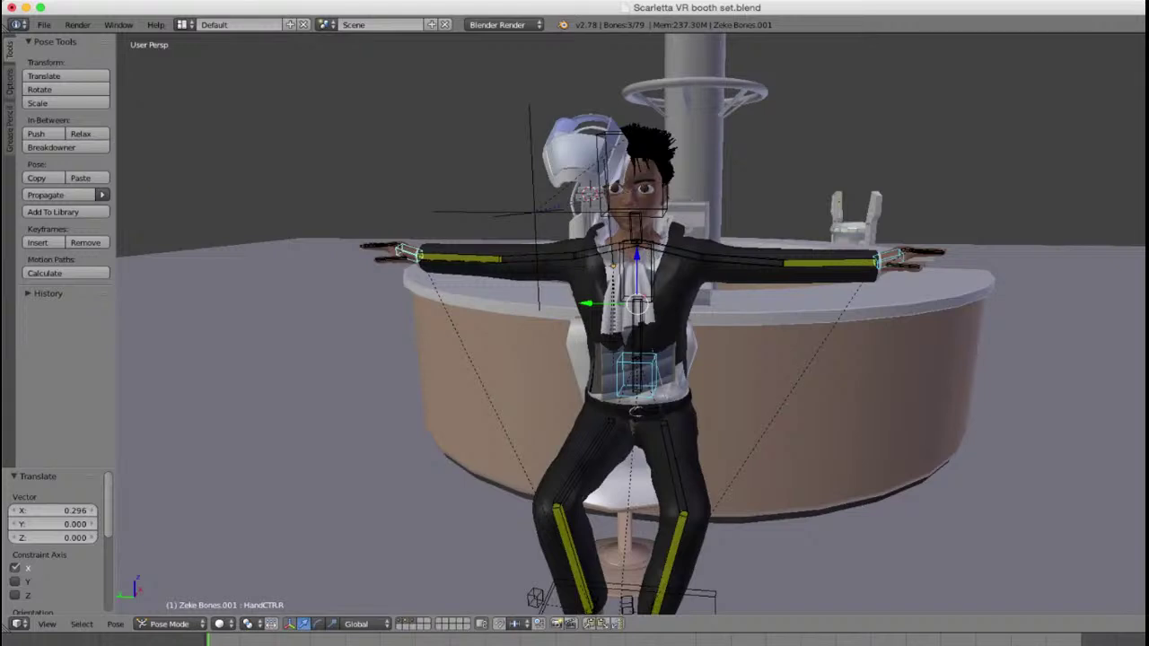
right_click(884, 260)
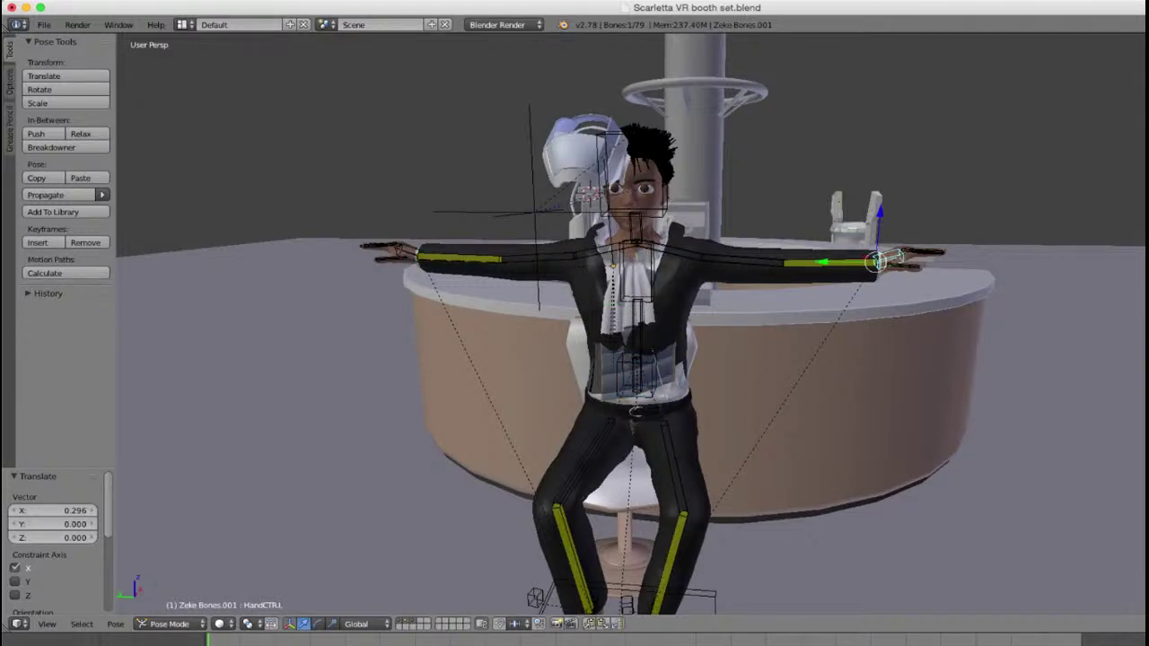
key(g)
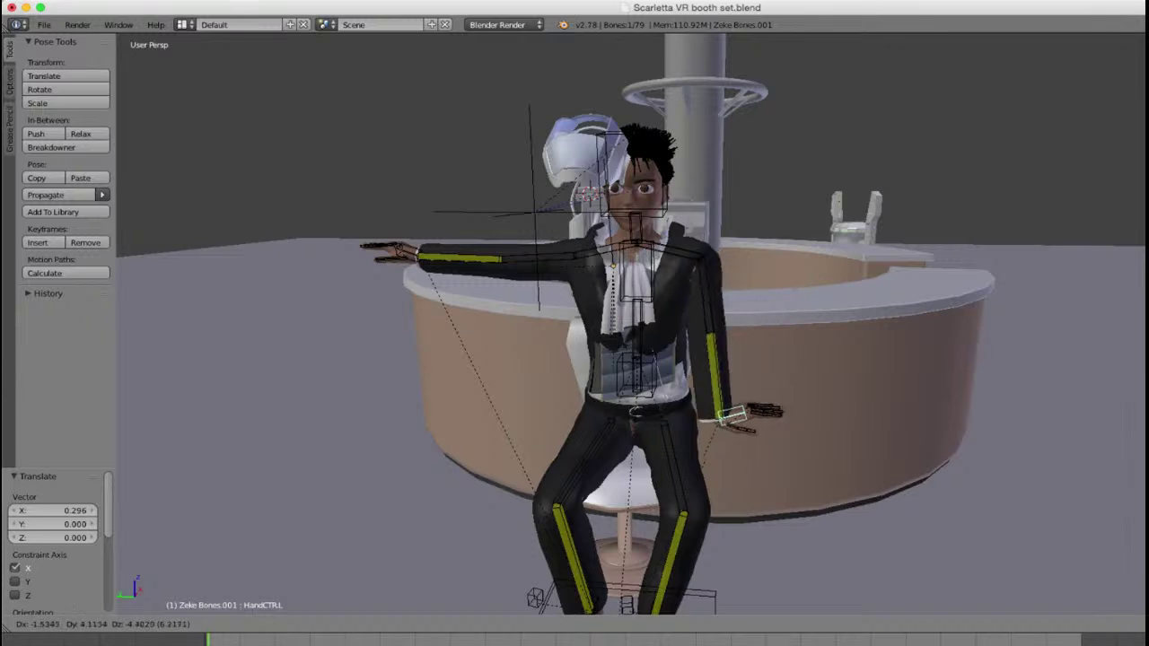
click(745, 422)
Step: Rotate the left hand control 95.723° to point the fingers down, adjust its side-view angle, and move it 0.617 along X
middle_drag(763, 476, 770, 442)
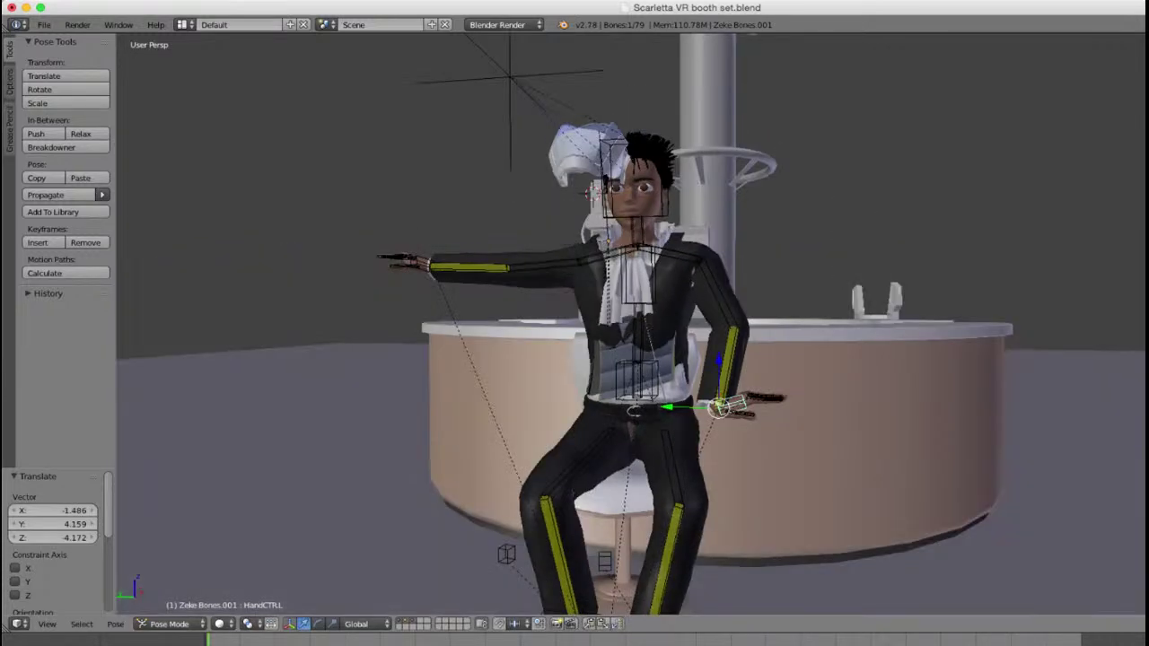
key(r)
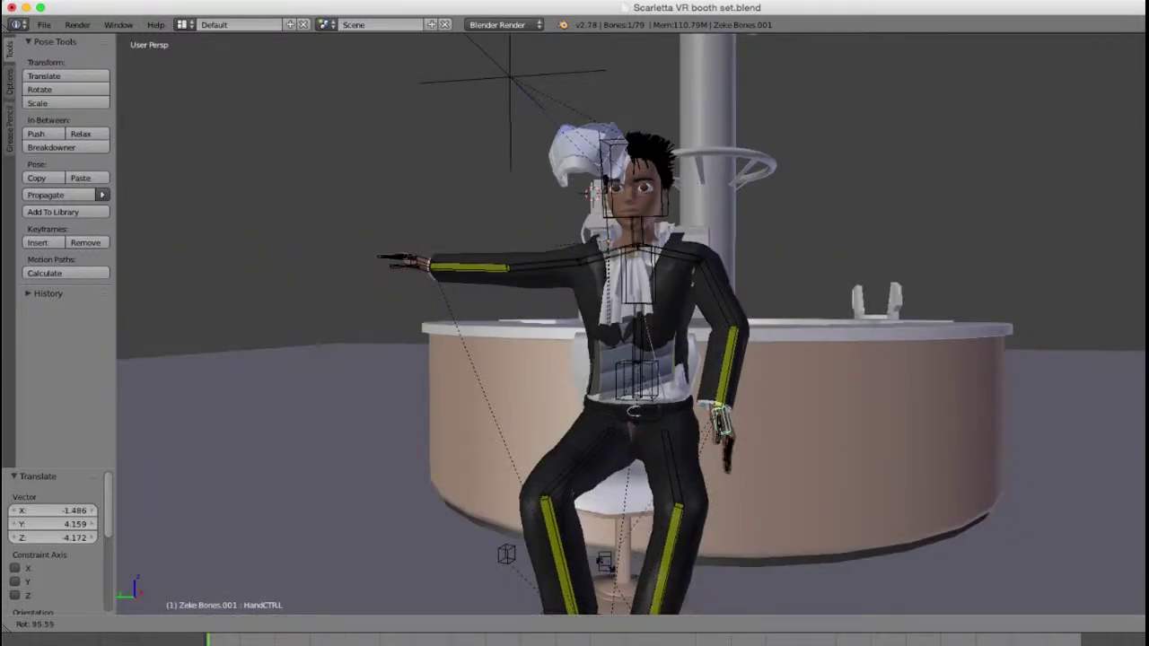
click(615, 569)
middle_drag(616, 569, 417, 555)
key(r)
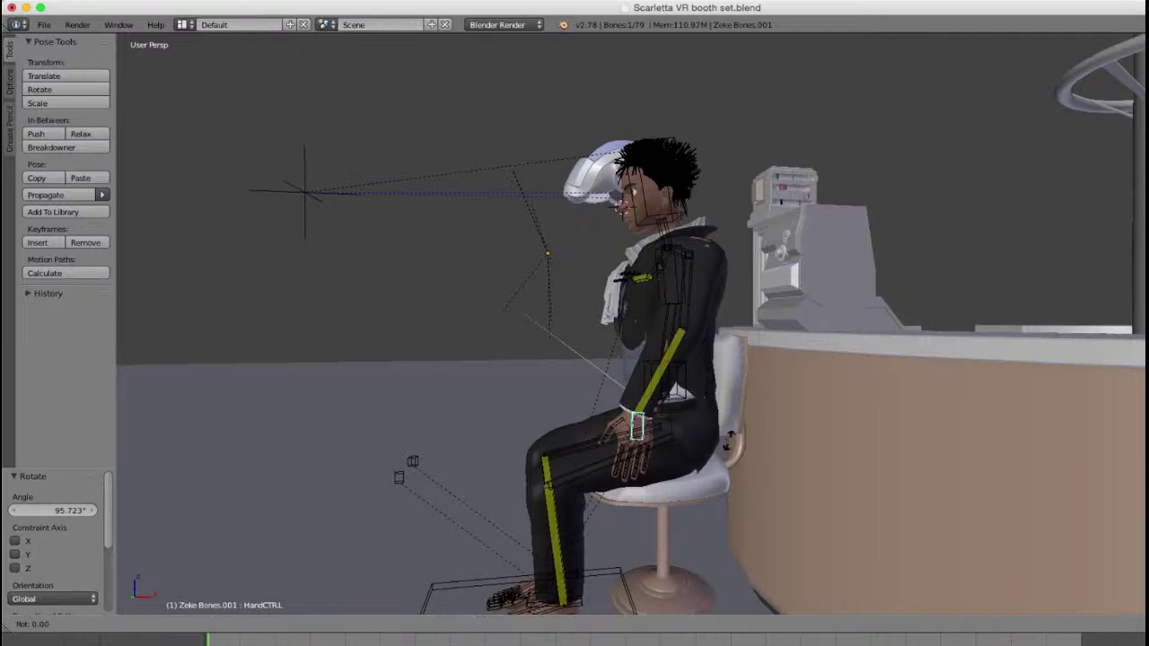
click(439, 574)
drag(687, 411, 706, 411)
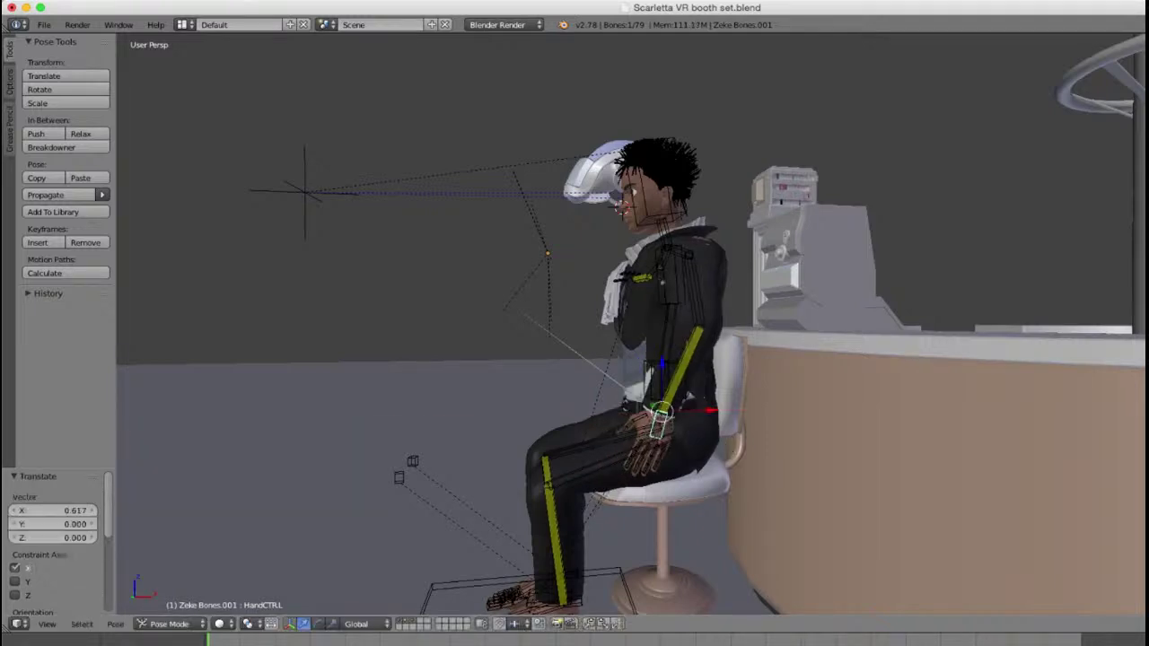
Step: Paste the left hand's pose flipped on the X axis so the right arm mirrors it
middle_drag(706, 411, 801, 429)
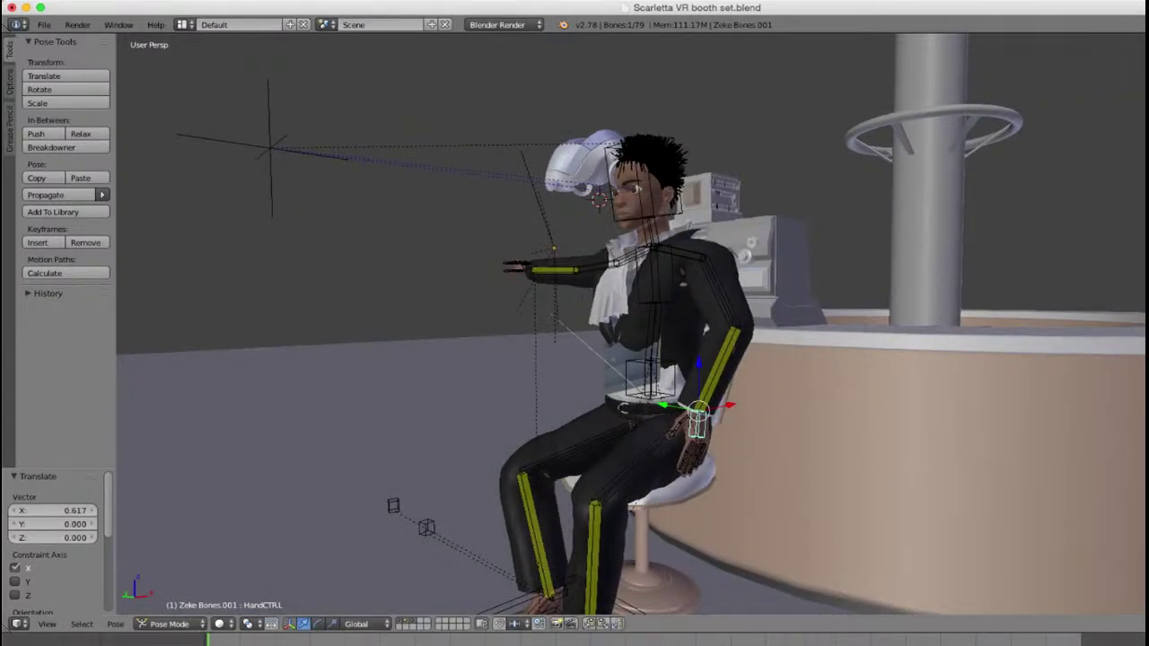
click(617, 624)
middle_drag(610, 538, 789, 529)
Step: Rotate the left lower arm bone around the global X axis to bring the elbow closer to the body
right_click(756, 370)
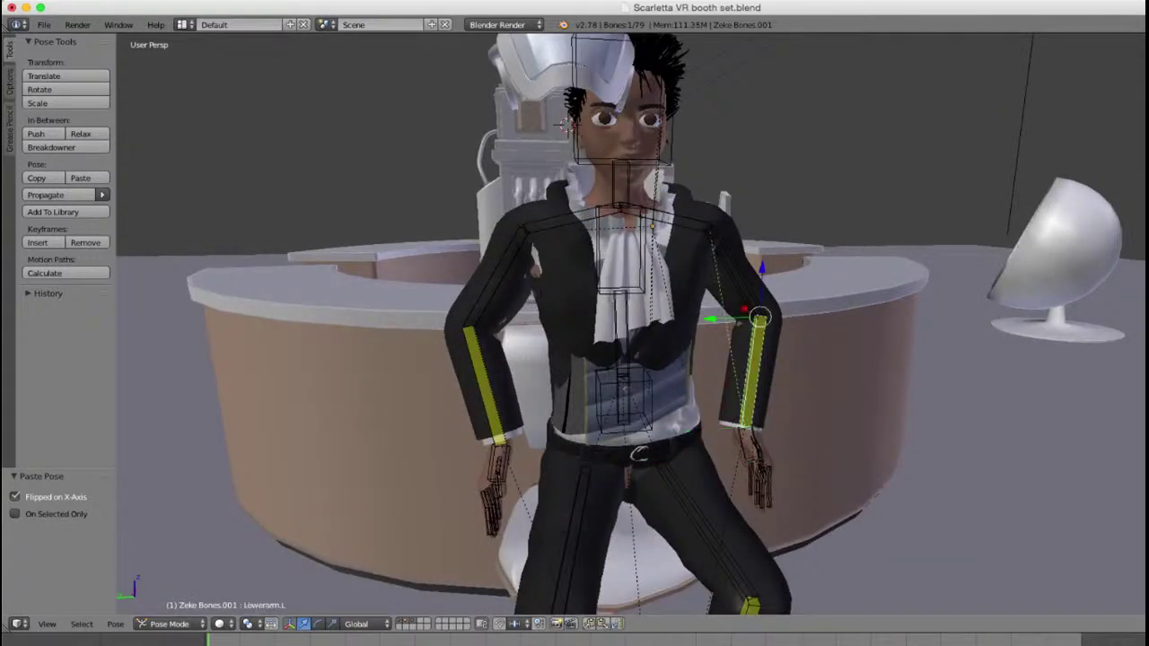
middle_drag(756, 370, 700, 385)
key(r)
key(Escape)
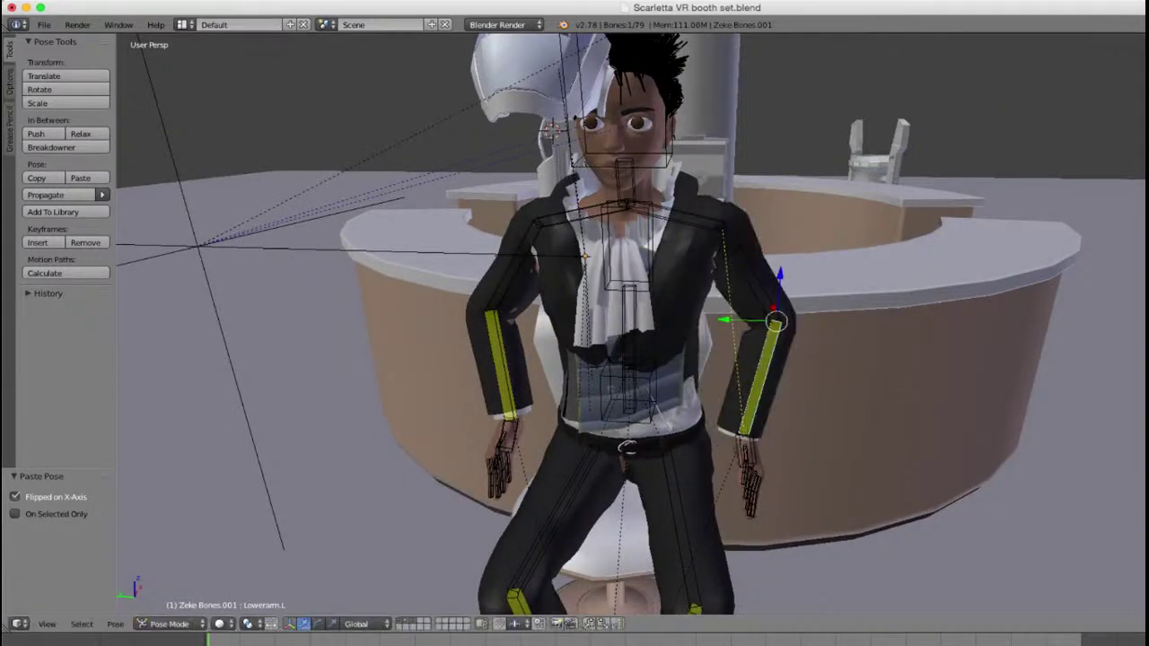
scroll(893, 381, up, 4)
key(r)
key(x)
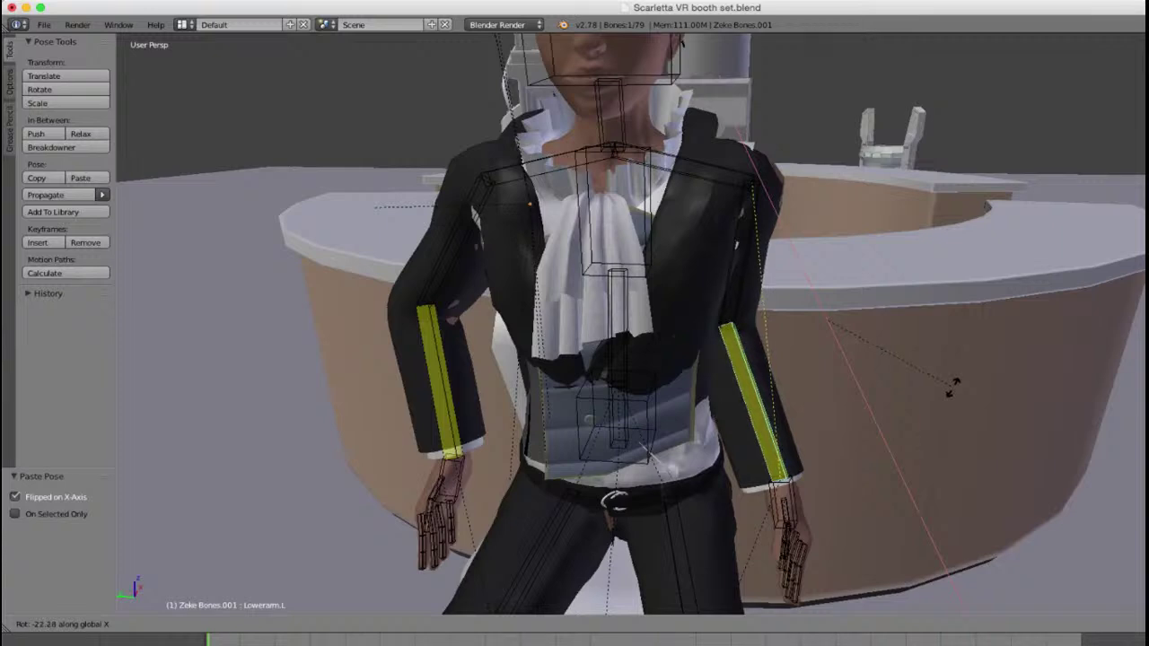
click(947, 415)
Step: Select the left hand control and rotate it 15.89° to angle the hand over the thigh
middle_drag(947, 415, 892, 417)
right_click(781, 515)
middle_drag(780, 515, 711, 440)
key(r)
click(877, 541)
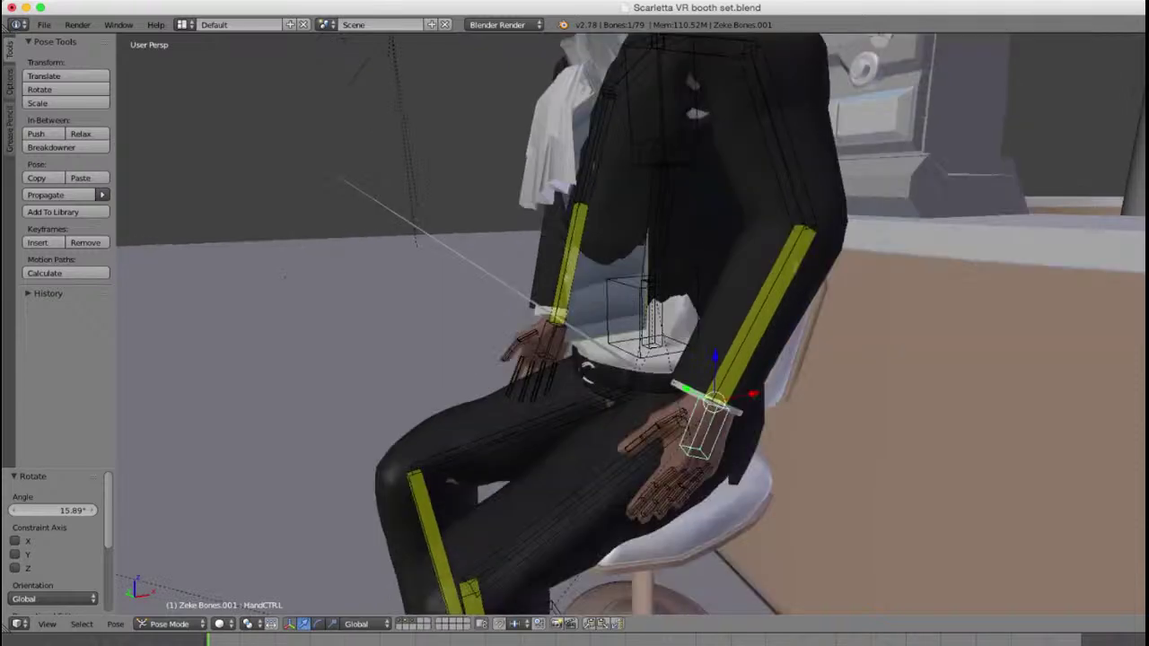
Step: Shift the left hand control forward along X and 0.368 along Y to rest the hand by the thigh
drag(752, 394, 707, 402)
middle_drag(707, 402, 818, 404)
drag(715, 389, 679, 389)
middle_drag(679, 389, 709, 391)
scroll(539, 393, down, 3)
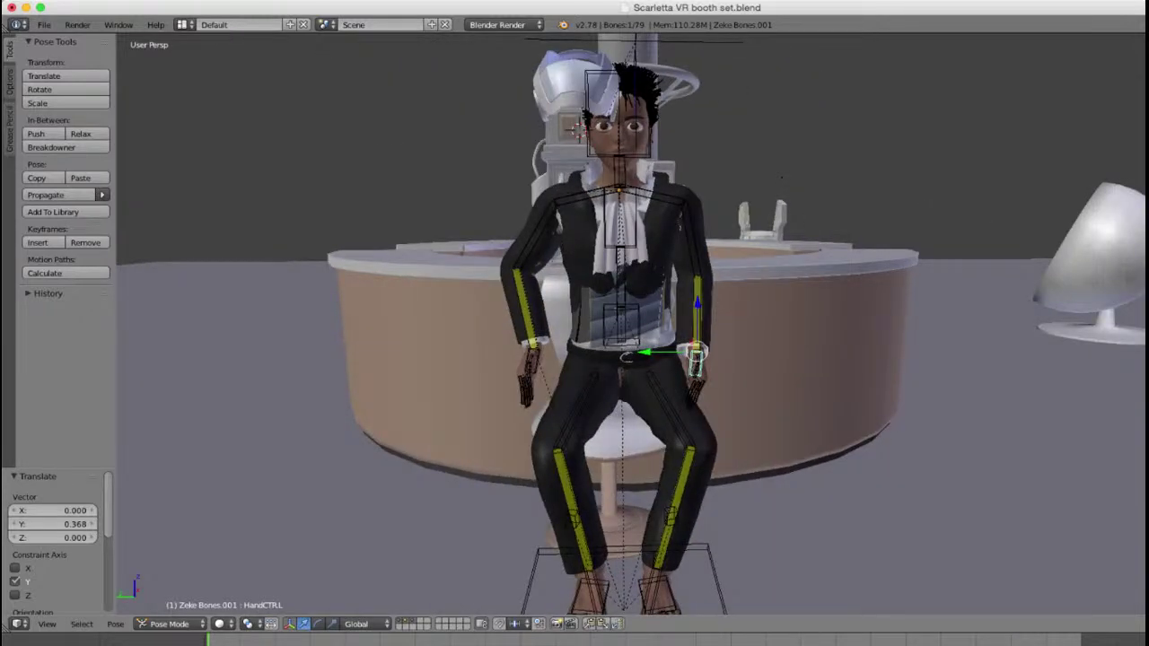
scroll(628, 359, up, 2)
middle_drag(628, 359, 521, 359)
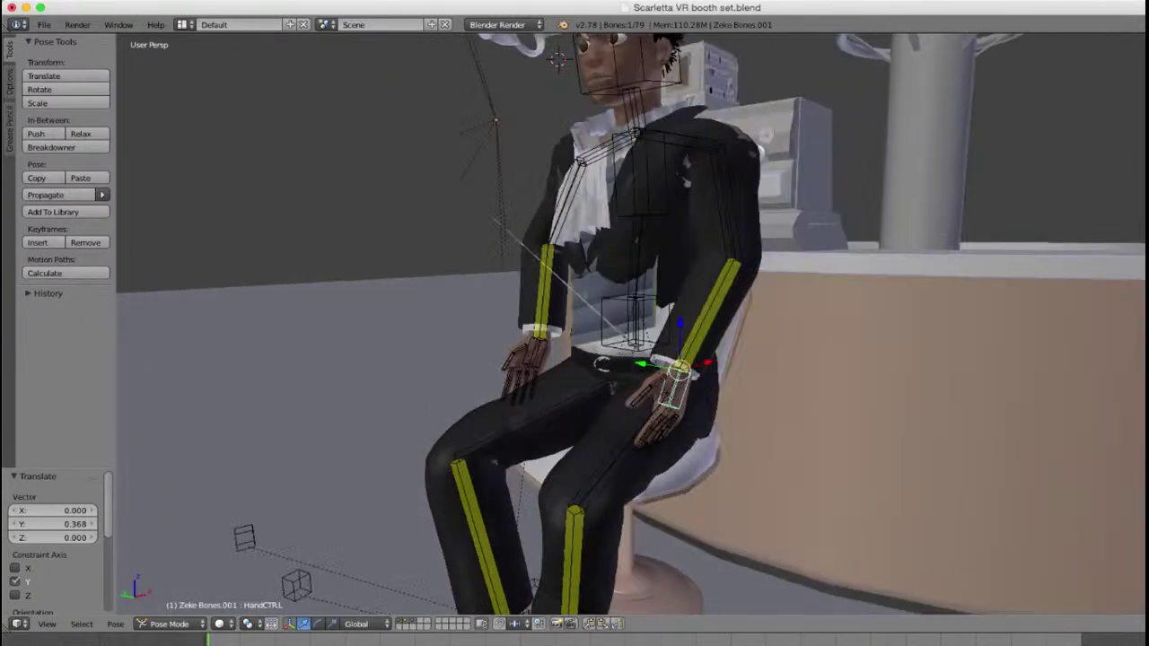
Step: Try to mirror the left upper and lower arm pose onto the right arm by pasting it flipped on the X axis, and also unflipped
middle_drag(592, 350, 700, 346)
right_click(716, 310)
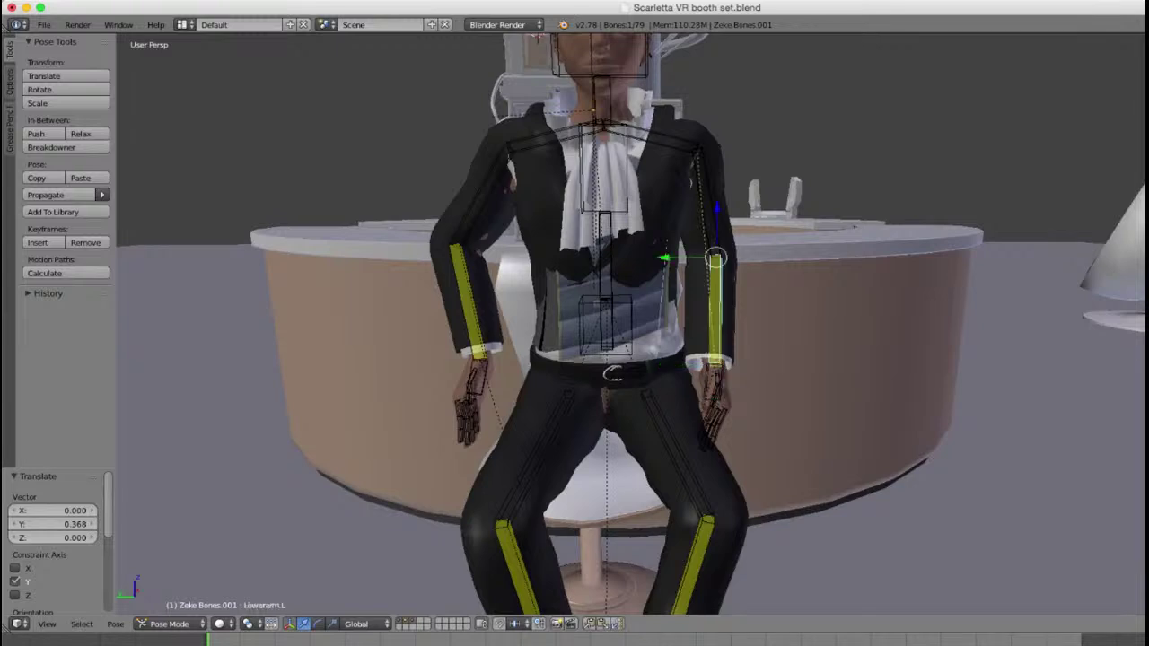
right_click(708, 205)
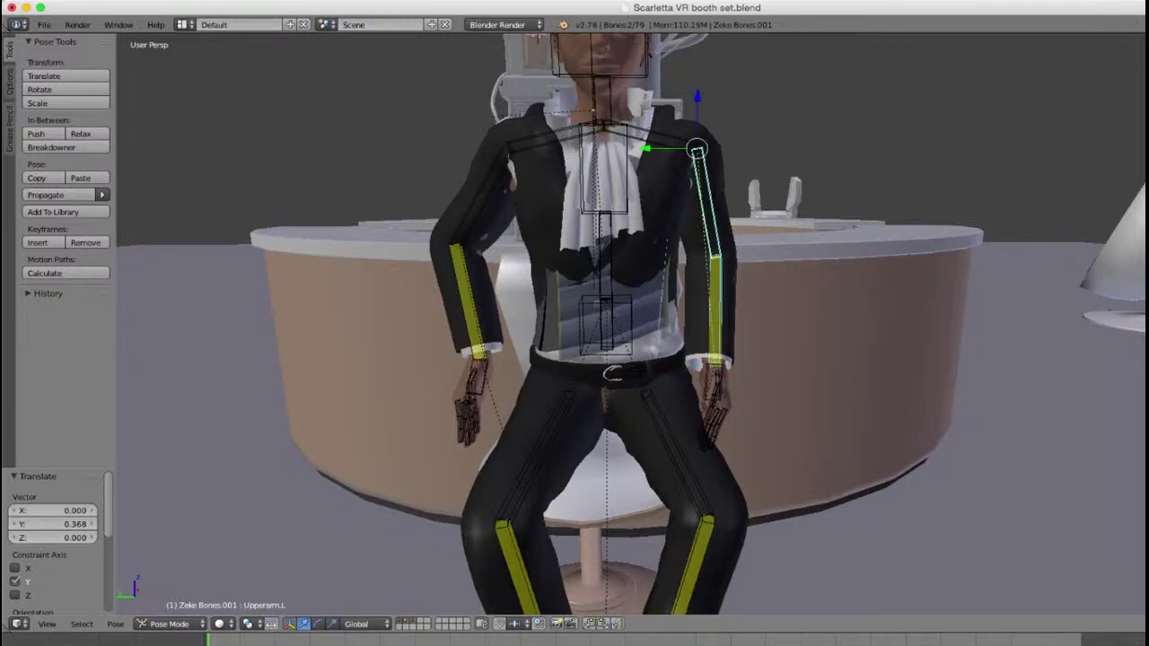
key(ctrl+shift+v)
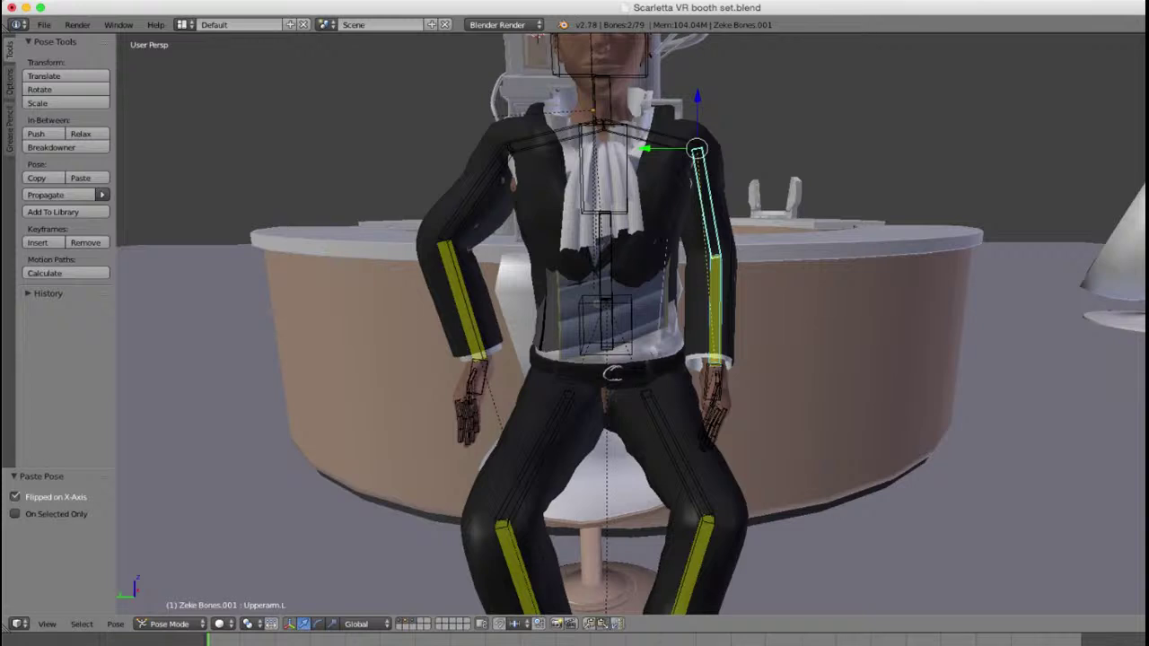
click(603, 623)
right_click(461, 298)
shift+right_click(475, 196)
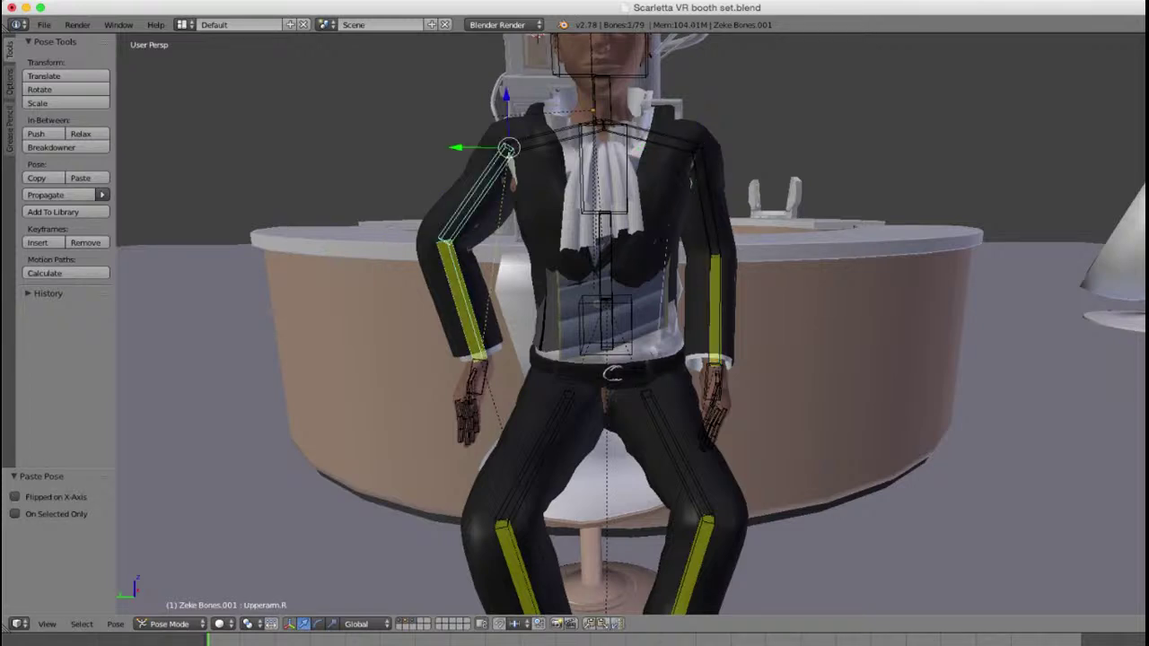
click(603, 624)
click(604, 624)
Step: Clear the rotation of the right upper and lower arm bones and rotate the right lower arm bone 14.199°
right_click(461, 298)
shift+right_click(475, 195)
key(alt+r)
right_click(466, 298)
key(r)
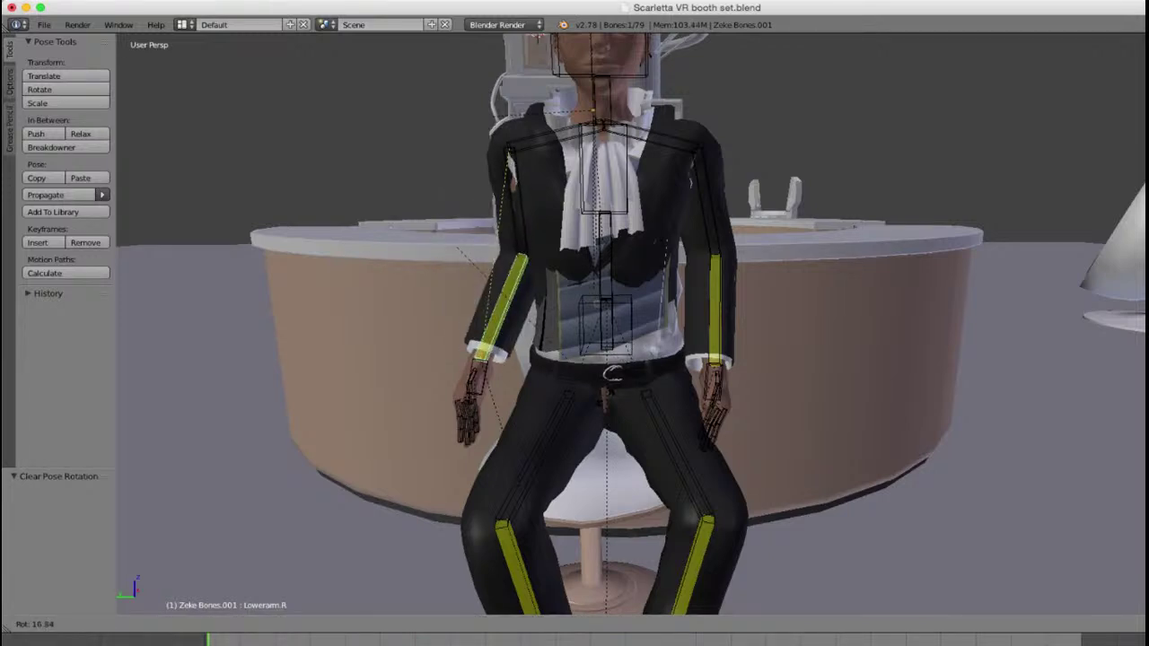
key(Return)
Step: Lower the right hand control by 0.210 along Z and rotate it -9.787° to rest the hand on the thigh
middle_drag(628, 359, 808, 341)
right_click(684, 400)
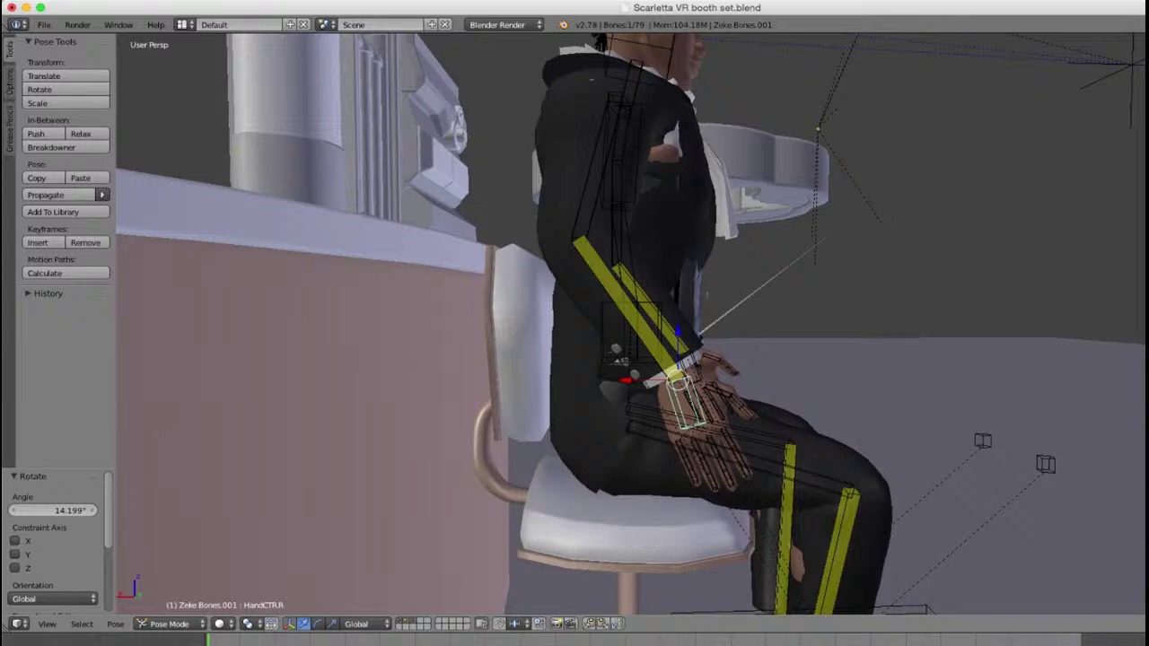
key(g)
key(z)
key(Return)
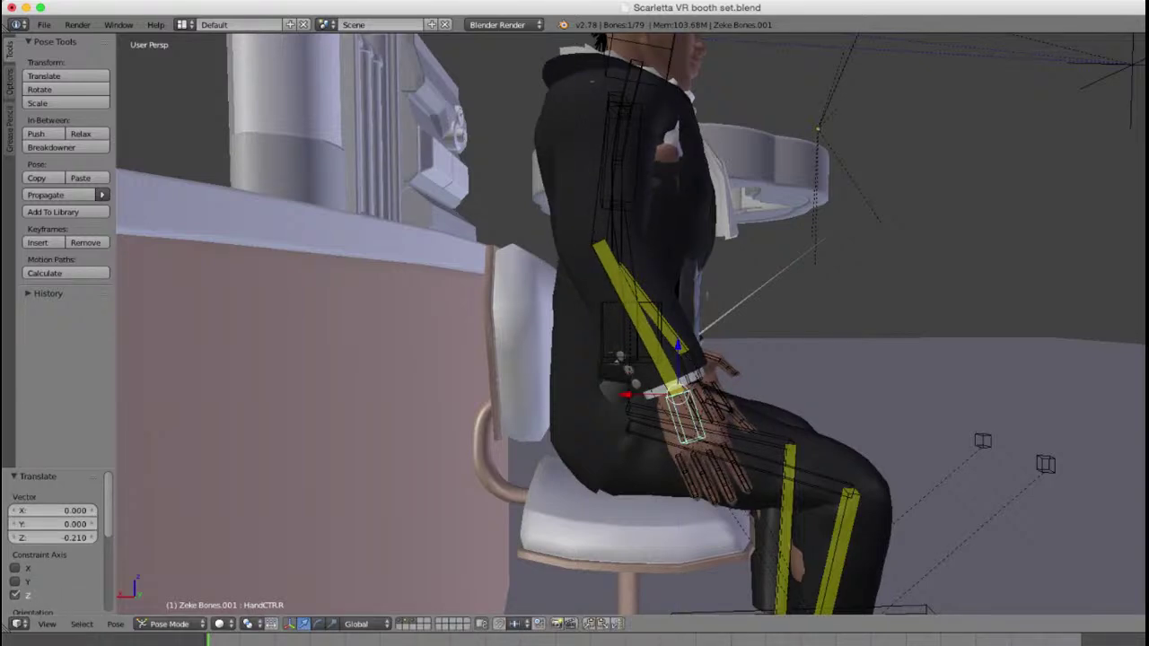
key(r)
key(Return)
Step: Move the right hand control -0.480 along the global Y axis, closer to the body
middle_drag(807, 341, 449, 341)
key(g)
key(x)
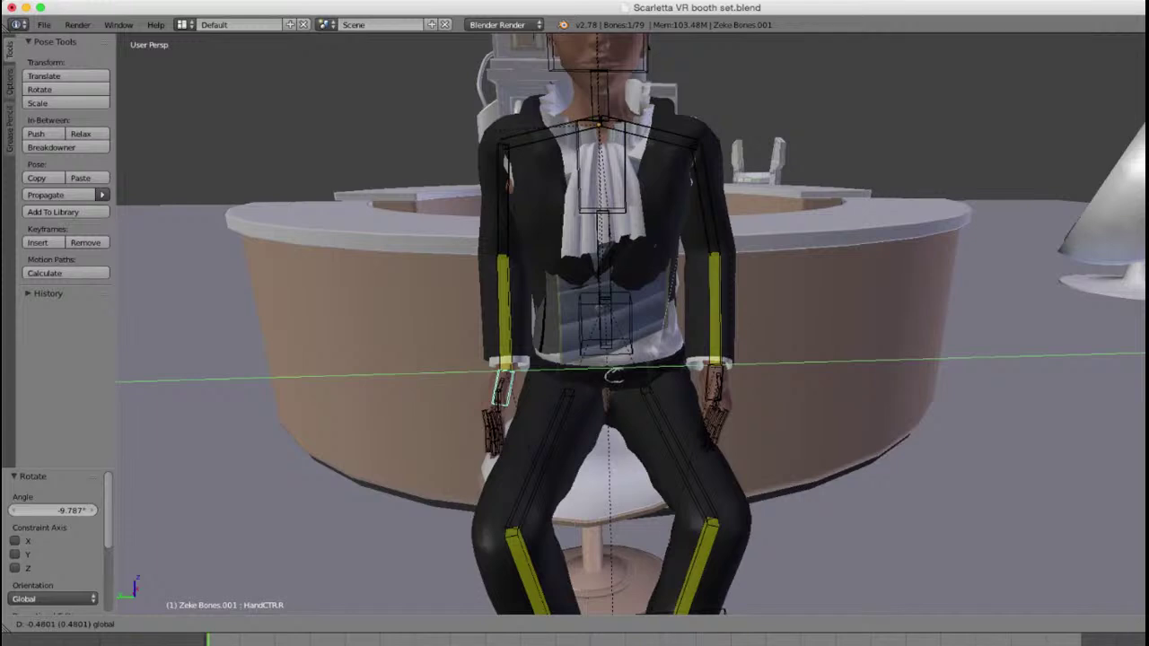
key(Return)
Step: Select the hip control and lower it by 0.036 along Z so the character sits deeper on the seat
right_click(606, 320)
middle_drag(628, 341, 332, 341)
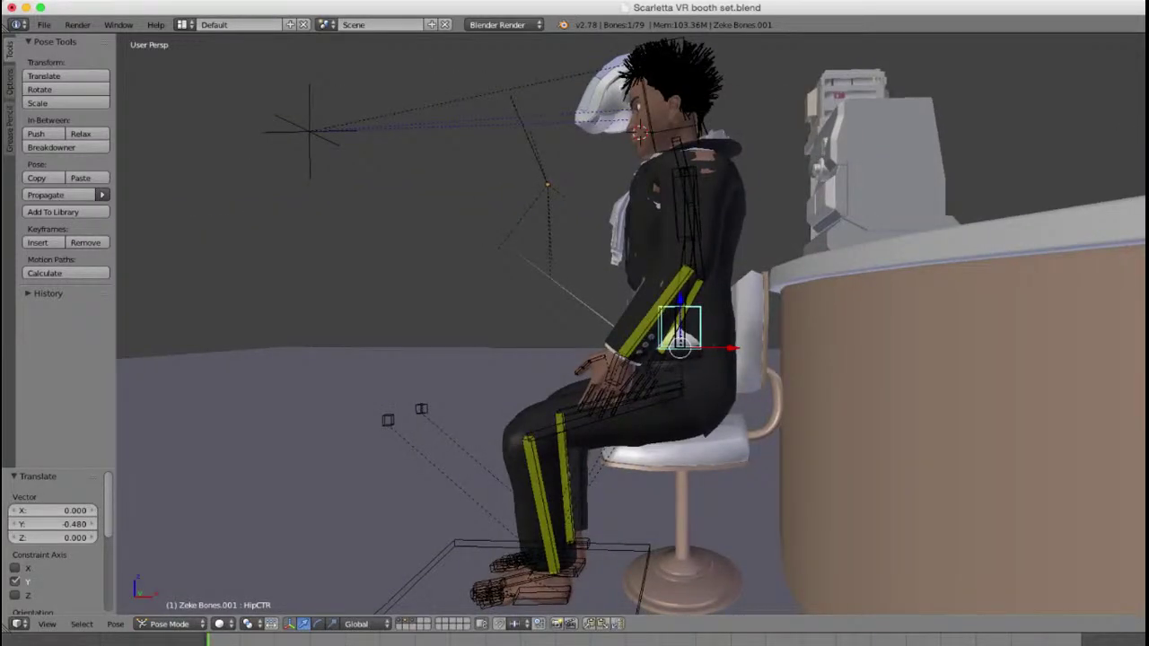
key(g)
key(z)
key(Return)
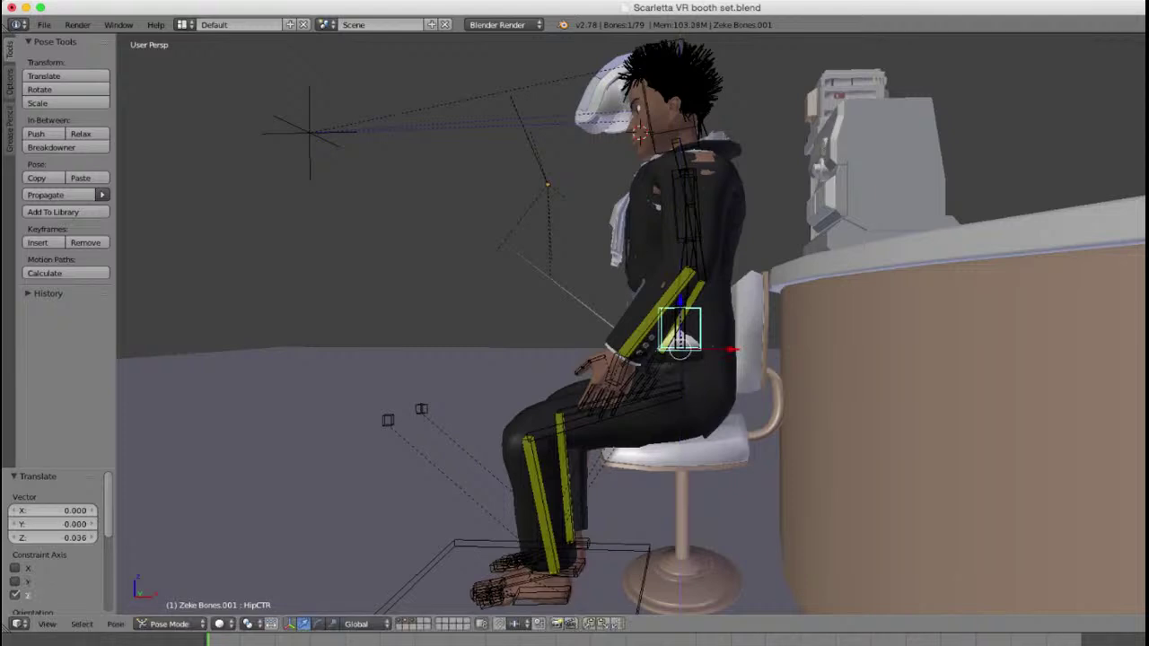
mouse_move(682, 270)
middle_down()
mouse_move(684, 285)
mouse_move(678, 259)
mouse_move(669, 262)
middle_up()
right_click(687, 246)
right_click(685, 259)
key(r)
key(x)
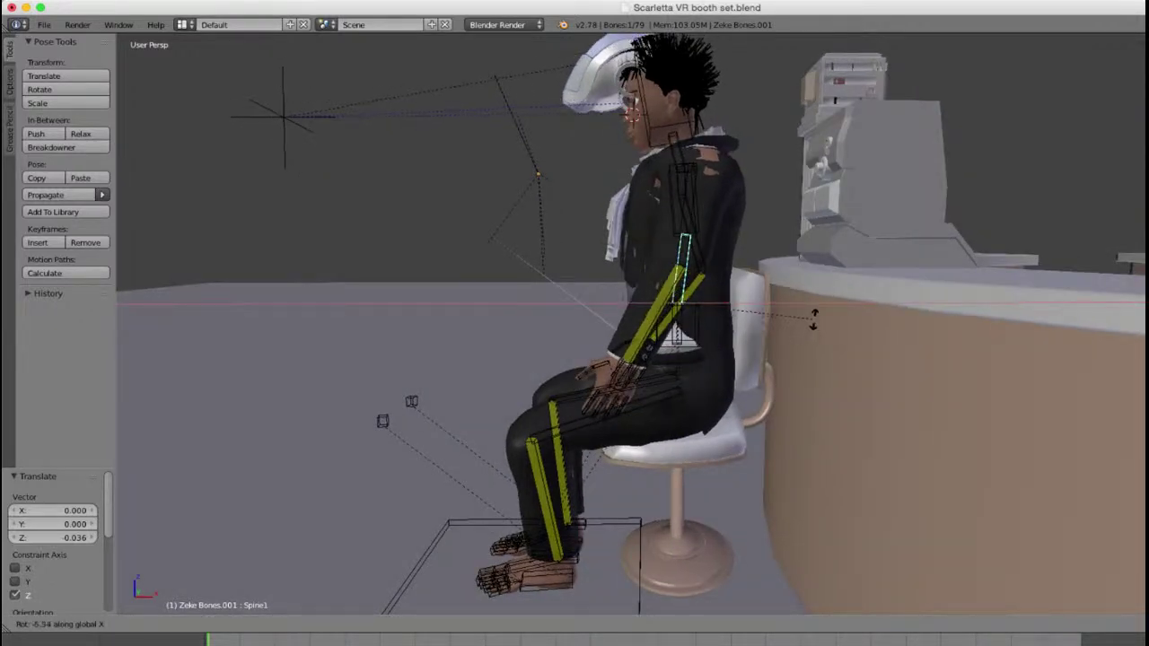
right_click(813, 320)
Step: Deselect all bones and examine the seated pose from the front and the side
scroll(813, 320, down, 2)
middle_drag(813, 319, 915, 335)
key(a)
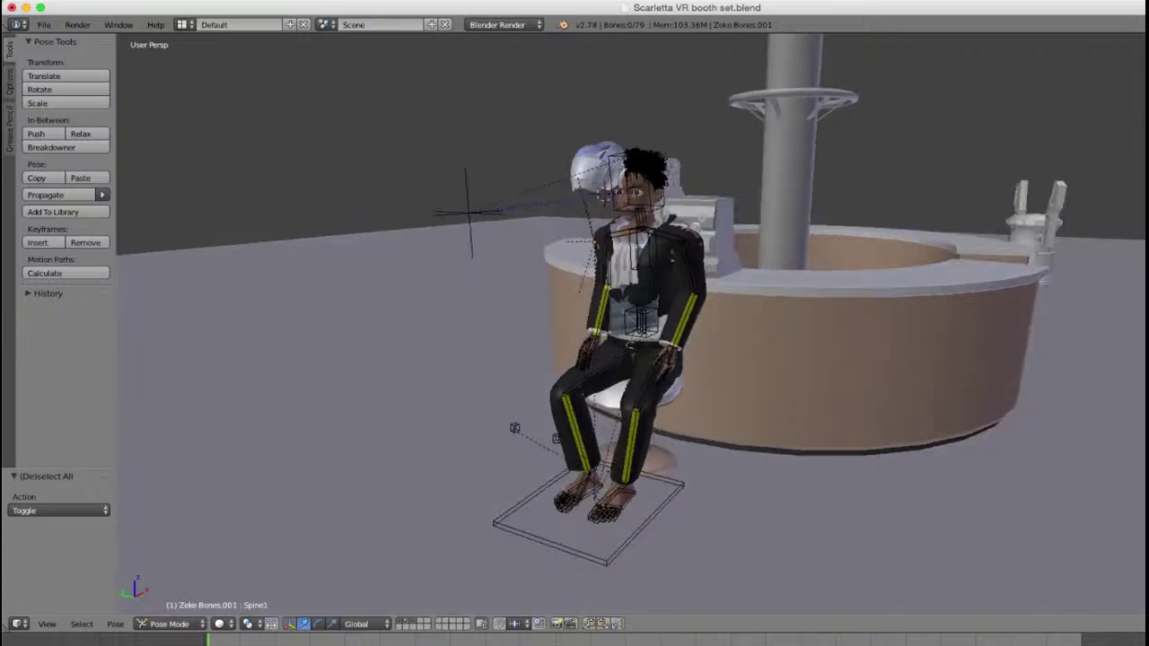
middle_drag(774, 269, 664, 223)
scroll(941, 270, up, 2)
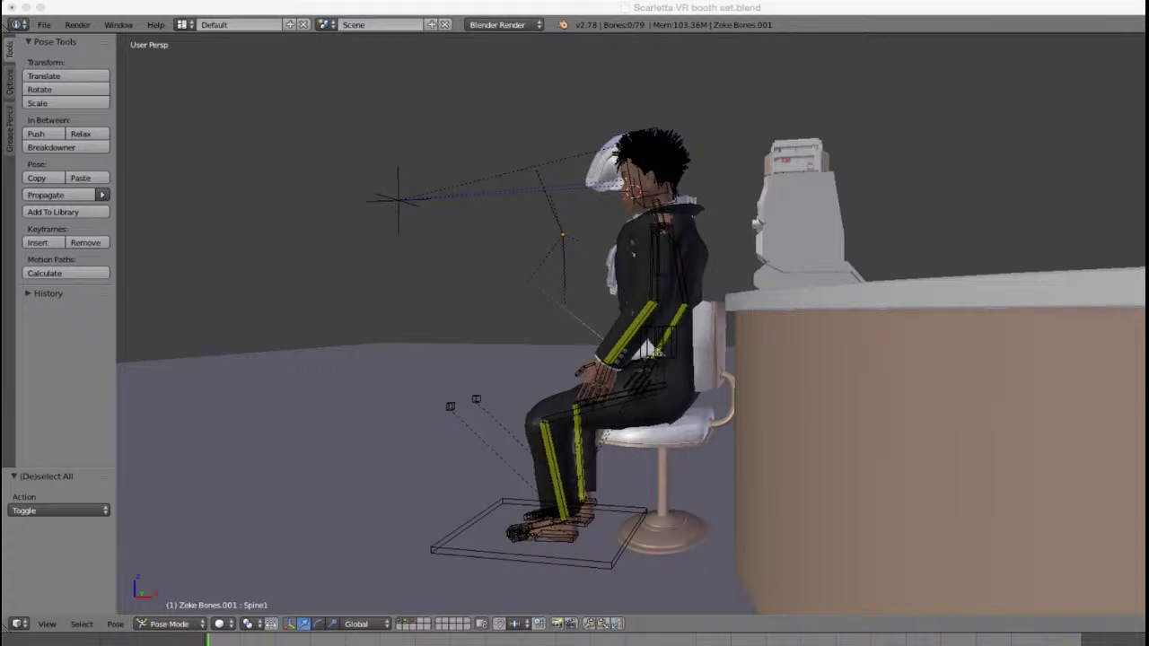
click(630, 323)
middle_drag(631, 323, 704, 325)
scroll(704, 325, up, 3)
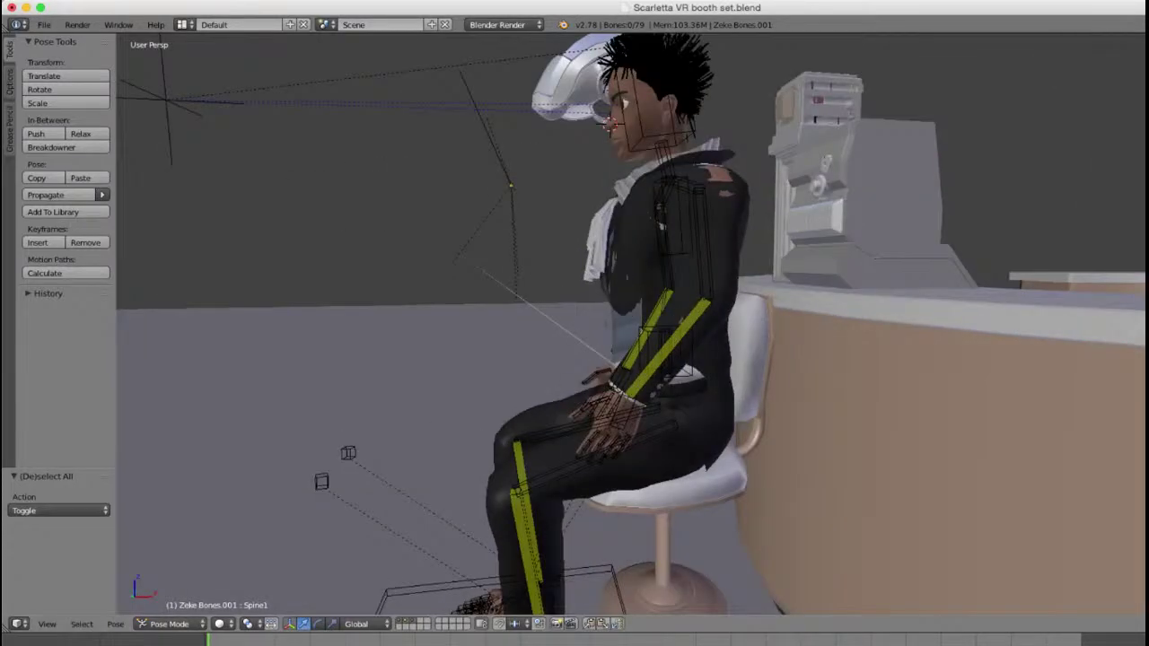
Step: Select the left hand control and rotate it -5.15° to align the hand with the thigh
right_click(625, 405)
middle_drag(626, 405, 835, 406)
key(r)
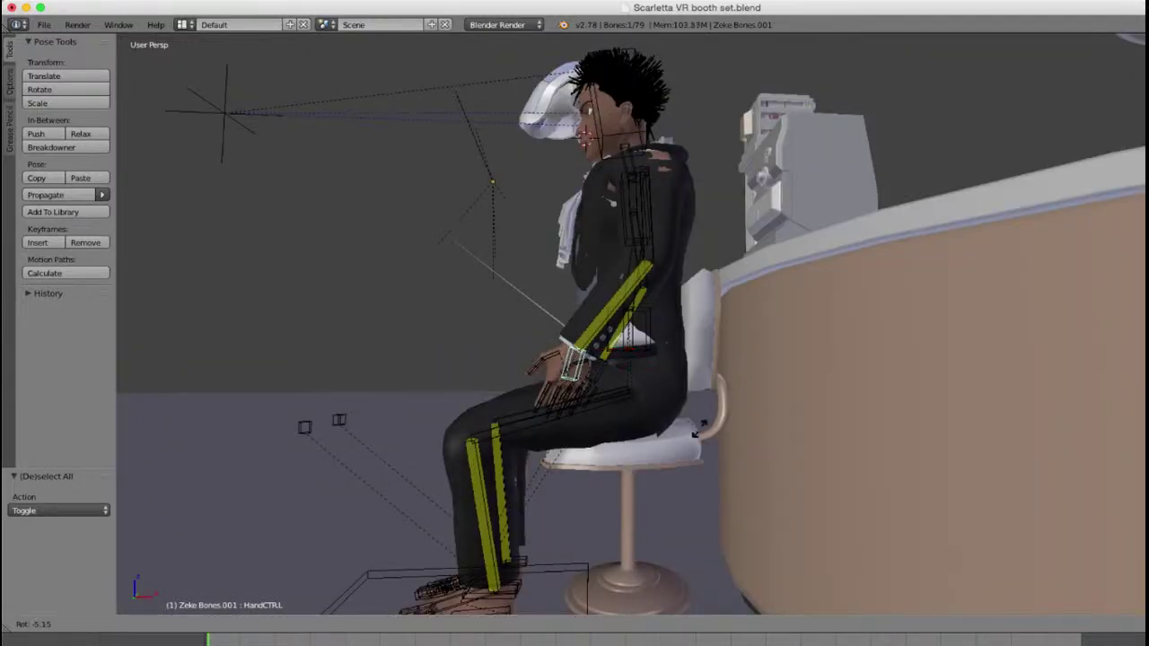
click(512, 404)
Step: Shift the left hand control slightly outward along Y, 0.057 along Z and 0.125 along X
middle_drag(512, 404, 628, 402)
scroll(629, 402, up, 3)
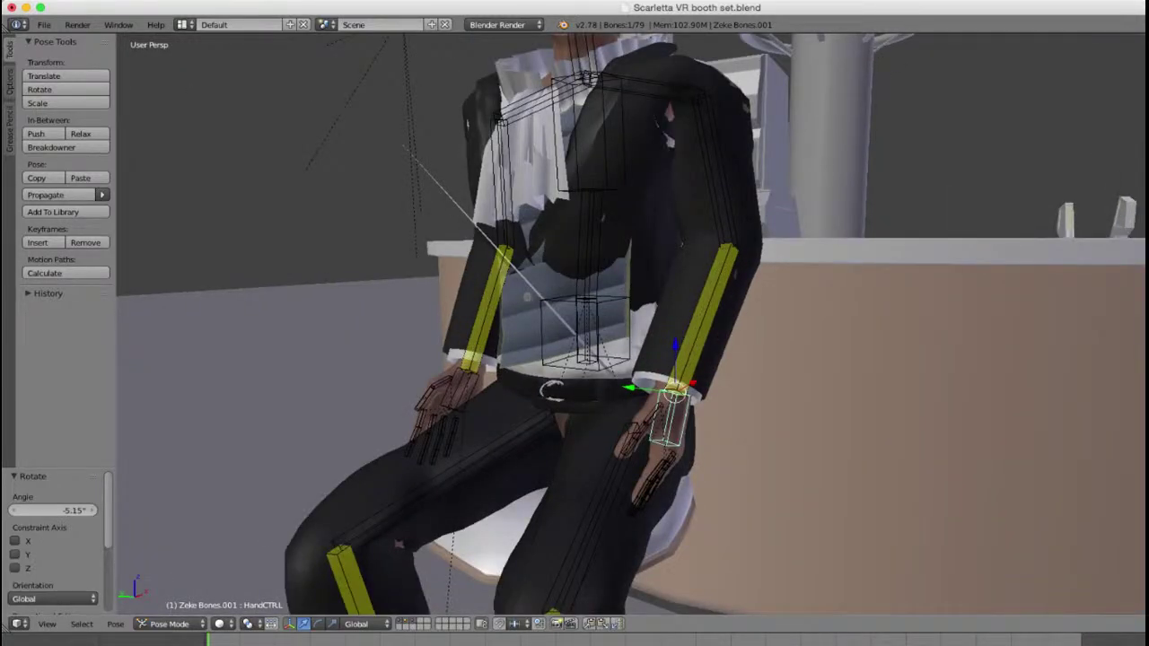
drag(630, 388, 641, 388)
drag(686, 347, 686, 338)
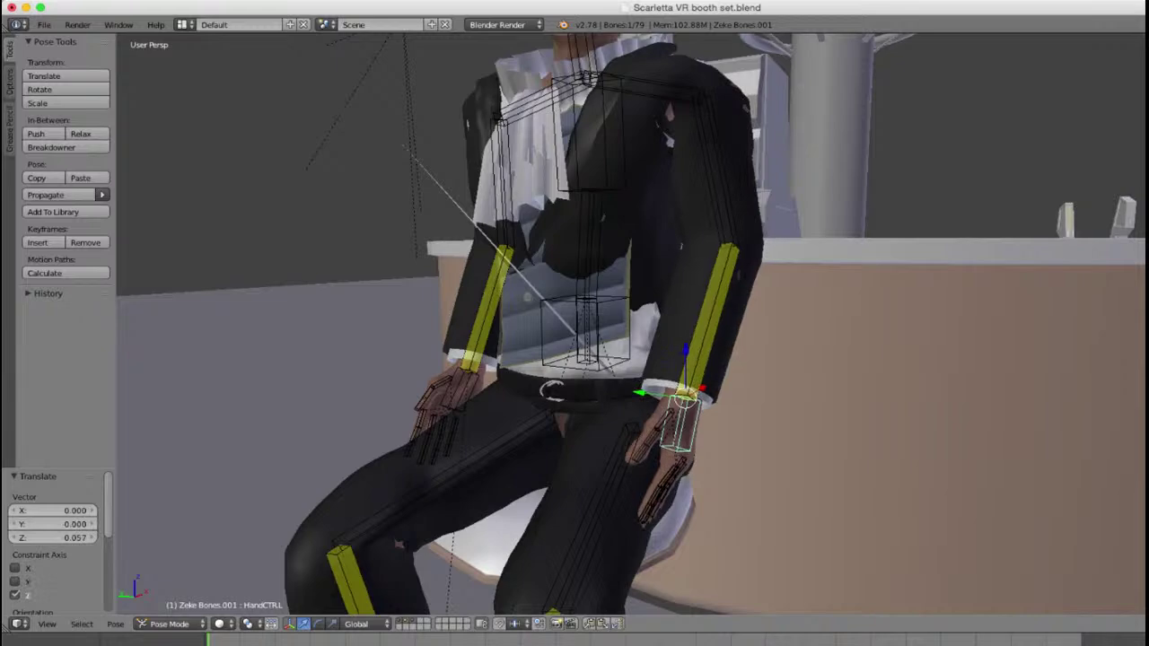
middle_drag(686, 338, 579, 339)
drag(608, 389, 622, 389)
Step: Select the character's jacket mesh and switch it to Weight Paint mode
middle_drag(622, 390, 763, 579)
mouse_move(646, 359)
middle_down()
mouse_move(502, 377)
mouse_move(579, 382)
mouse_move(660, 350)
middle_up()
scroll(718, 296, up, 1)
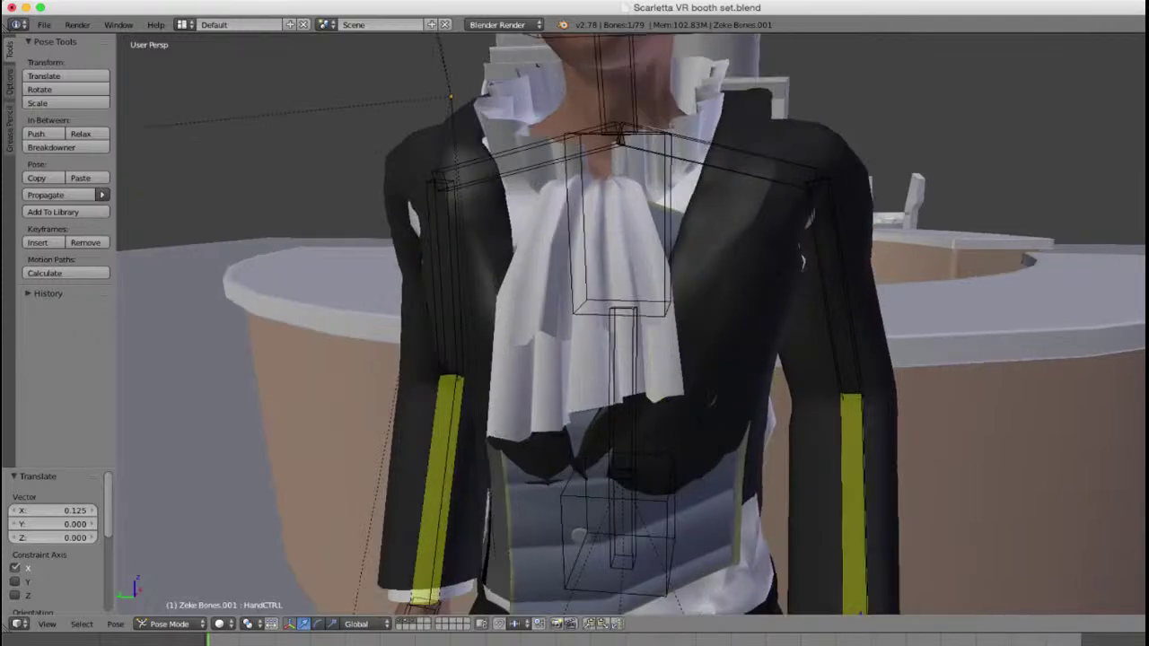
right_click(732, 269)
scroll(718, 297, down, 3)
shift+middle_drag(718, 296, 717, 242)
shift+middle_drag(628, 368, 503, 341)
scroll(628, 332, up, 2)
scroll(628, 332, down, 4)
scroll(628, 332, up, 3)
middle_drag(686, 337, 523, 341)
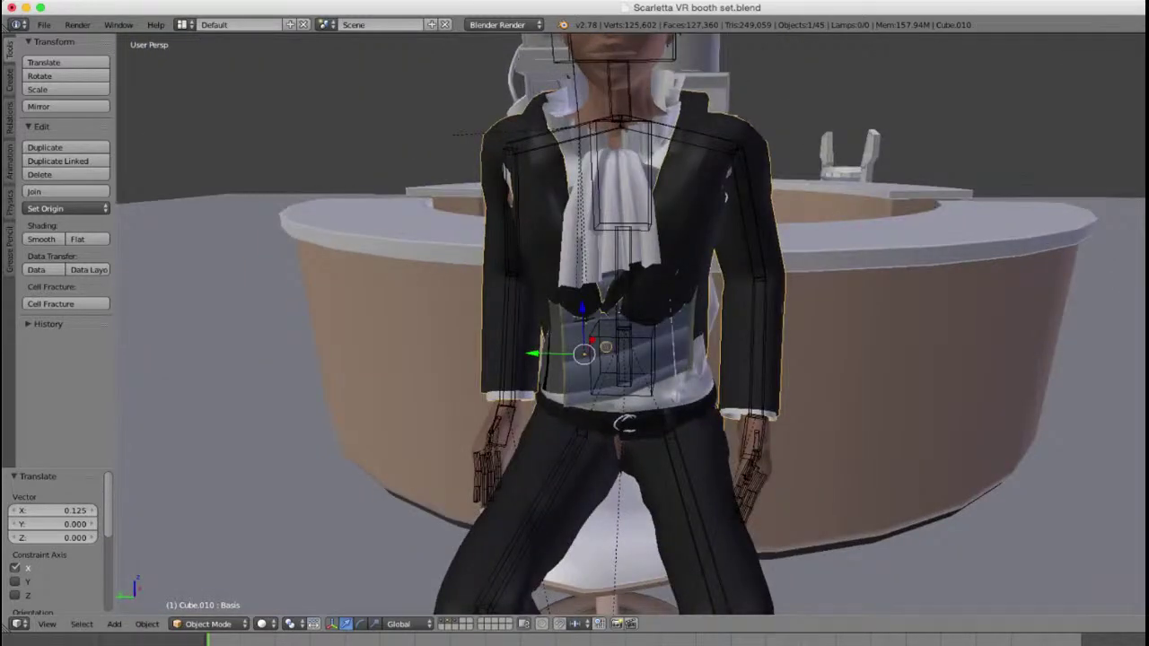
click(209, 623)
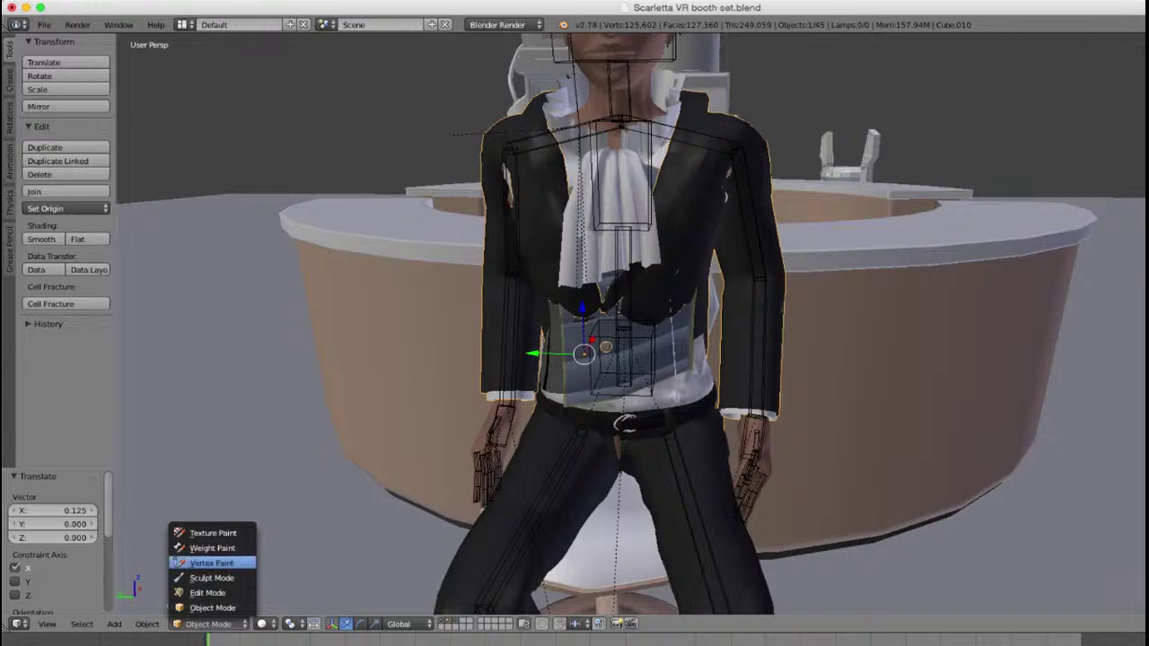
click(223, 546)
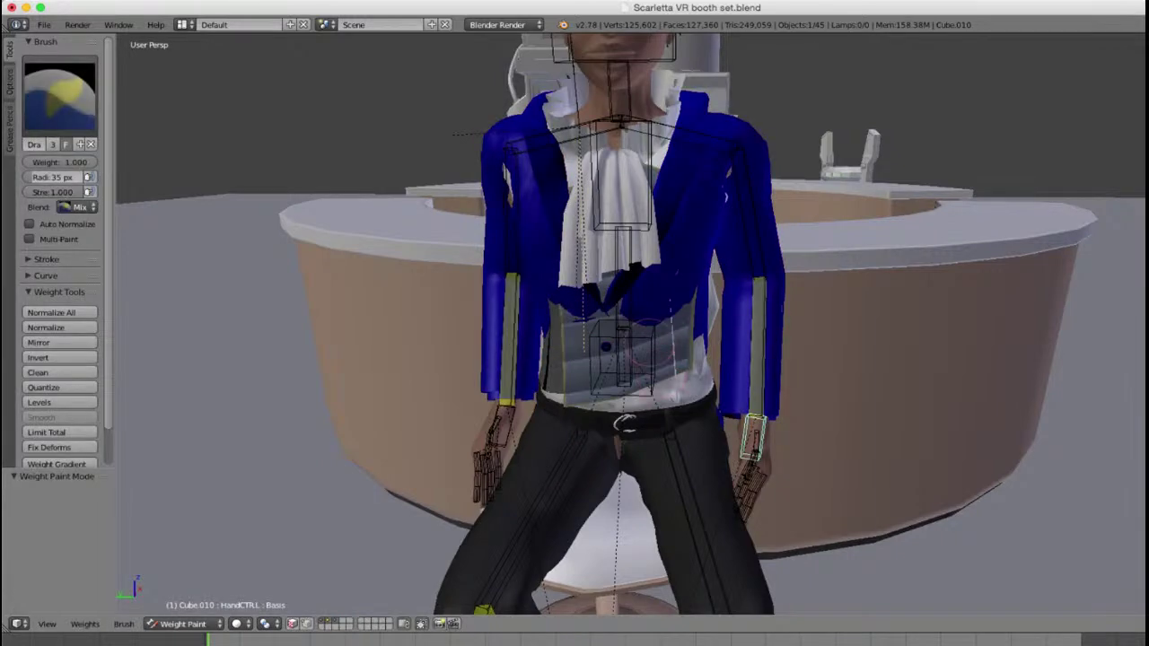
Step: Examine the jacket's weights for the hip control and the lower spine bone in wireframe and solid display
right_click(648, 344)
key(z)
middle_drag(648, 345, 566, 354)
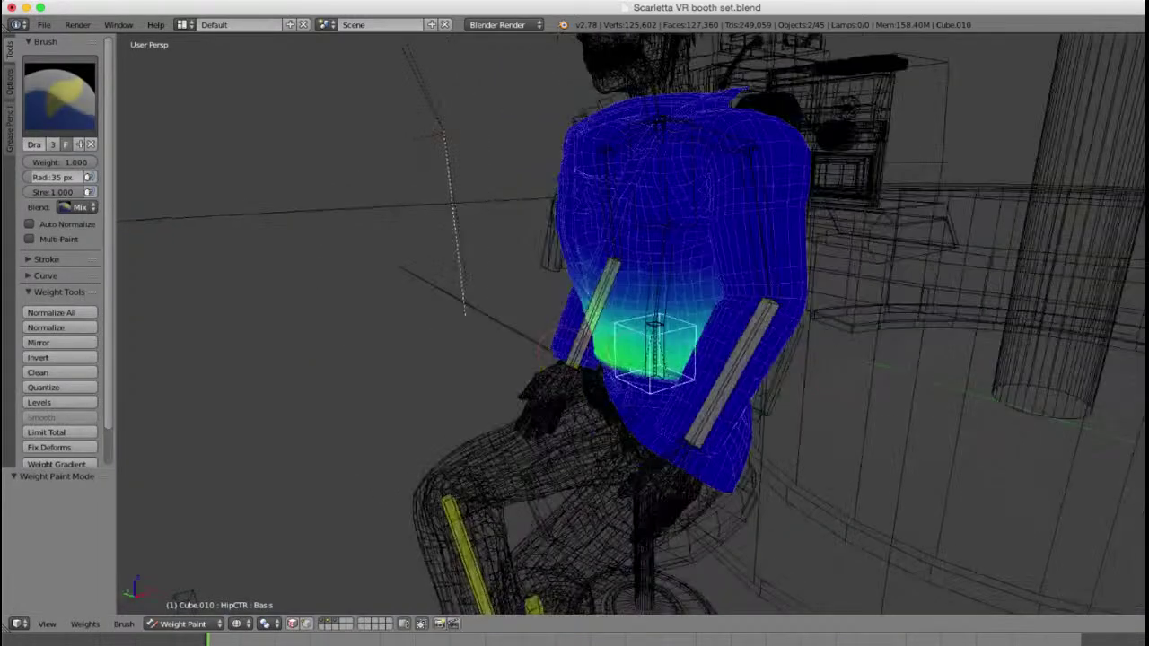
right_click(654, 328)
right_click(663, 280)
key(z)
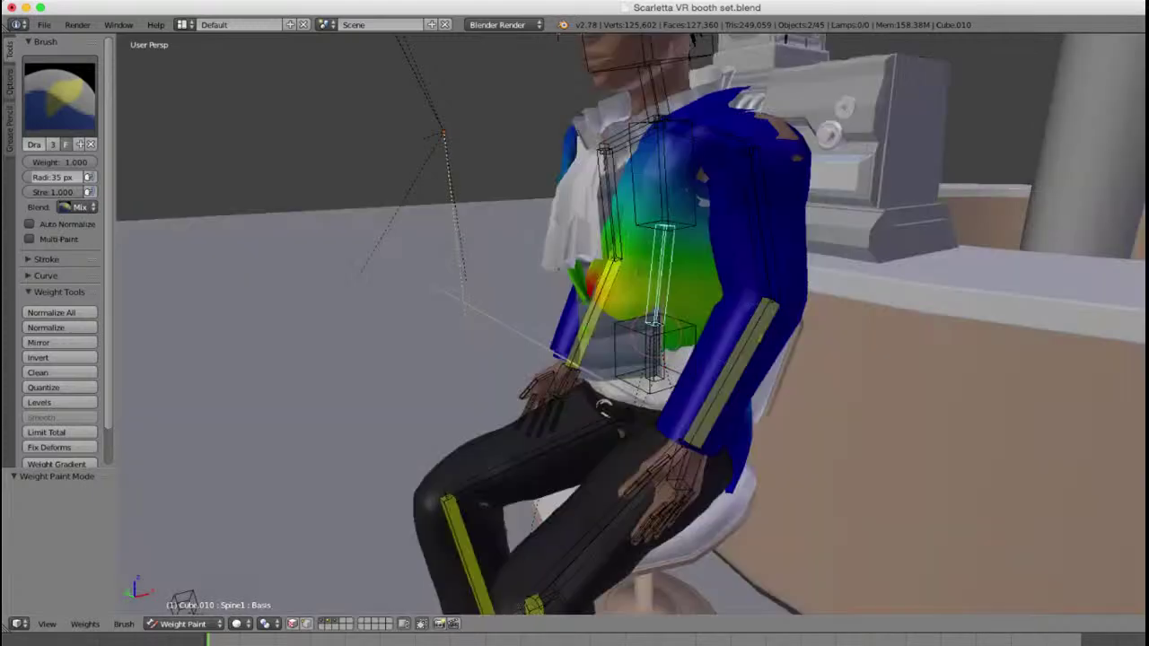
Step: Select the left thigh bone's weights on the jacket and set the brush to weight 0.000, radius 61 px and strength 0.237
middle_drag(643, 339, 729, 330)
right_click(672, 441)
key(z)
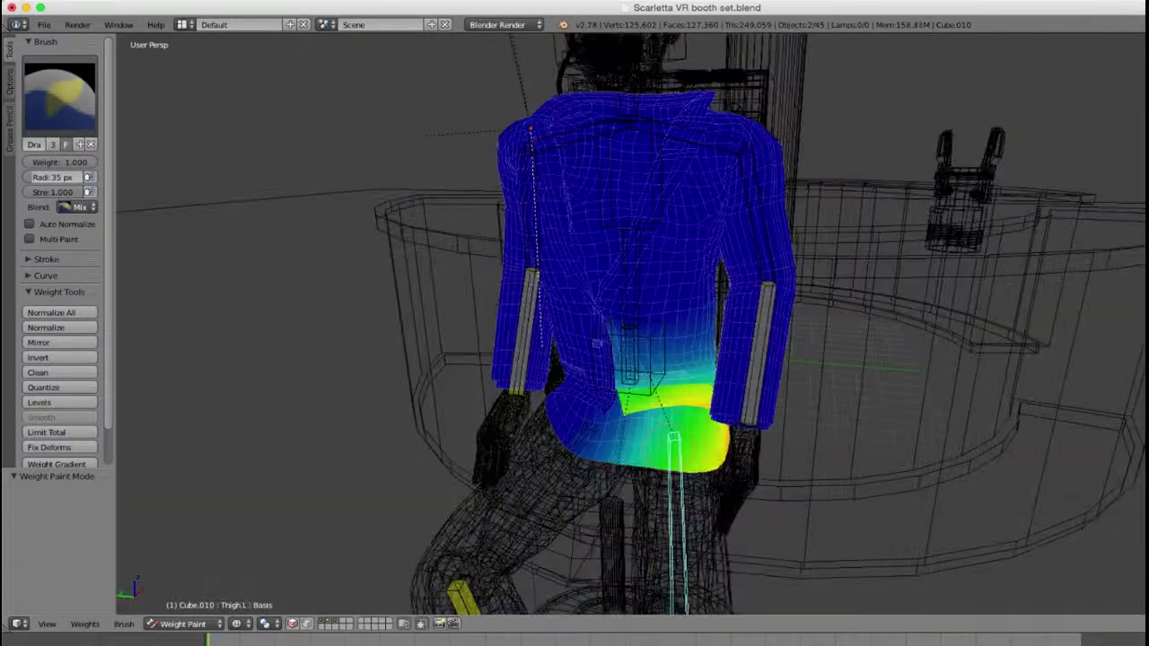
mouse_move(672, 441)
middle_down()
mouse_move(508, 415)
mouse_move(745, 373)
middle_up()
key(z)
drag(79, 162, 15, 162)
drag(68, 192, 26, 192)
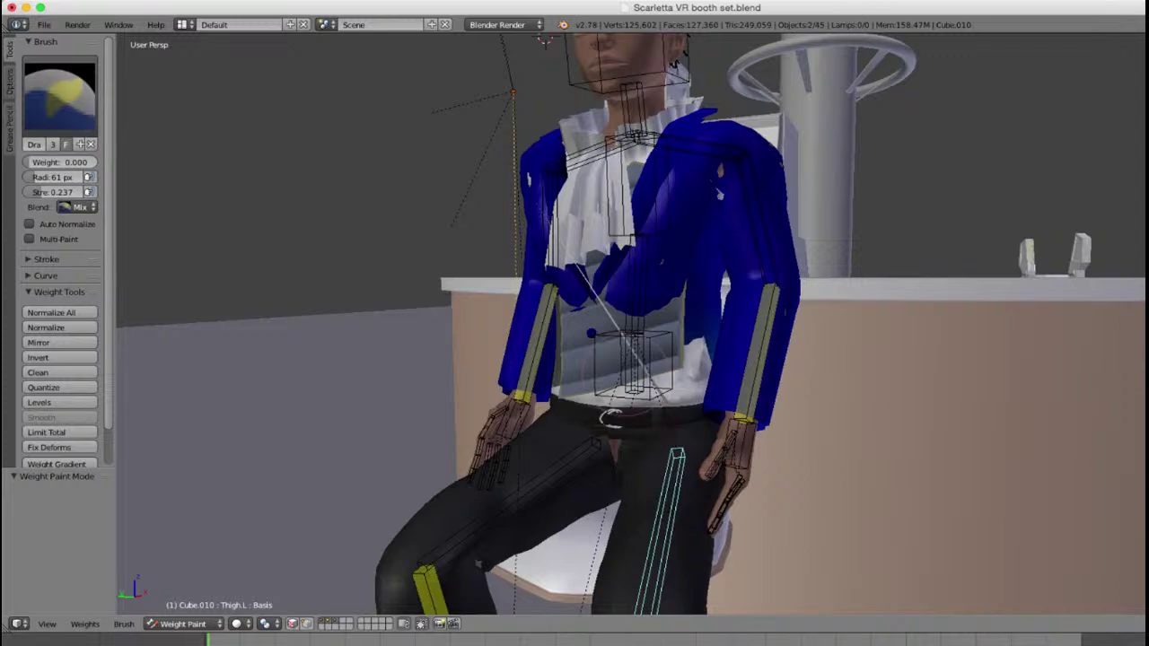
Step: Examine the left thigh bone's influence on the jacket from several angles in solid and wireframe display
scroll(637, 364, up, 3)
key(z)
scroll(584, 315, down, 3)
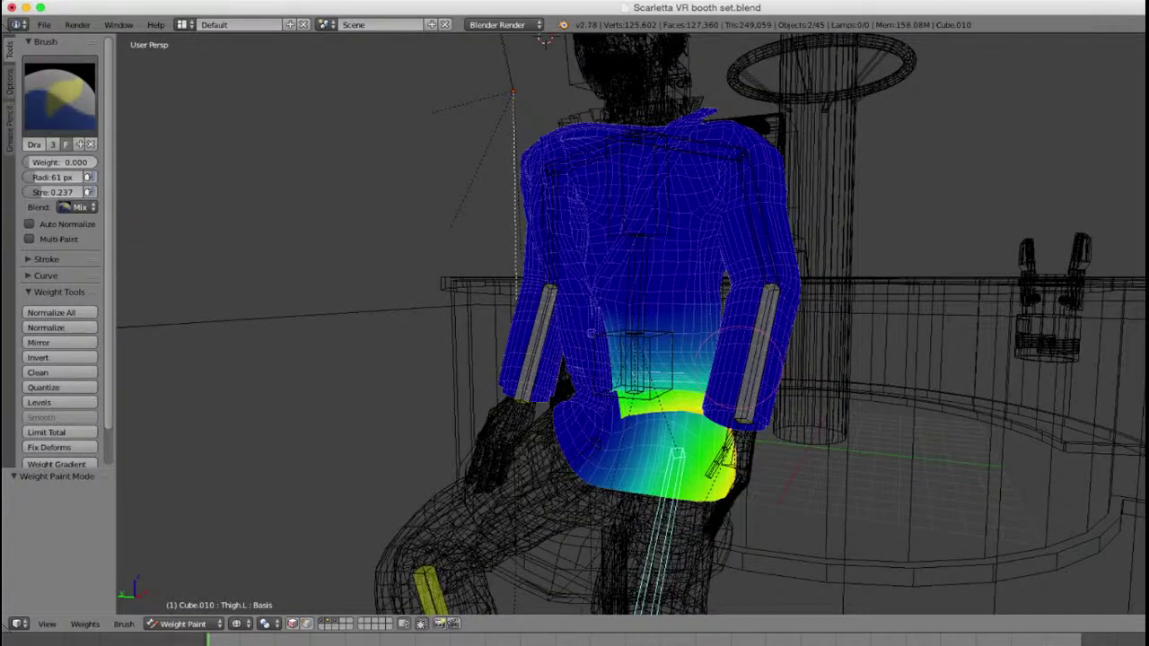
key(z)
middle_drag(734, 369, 769, 375)
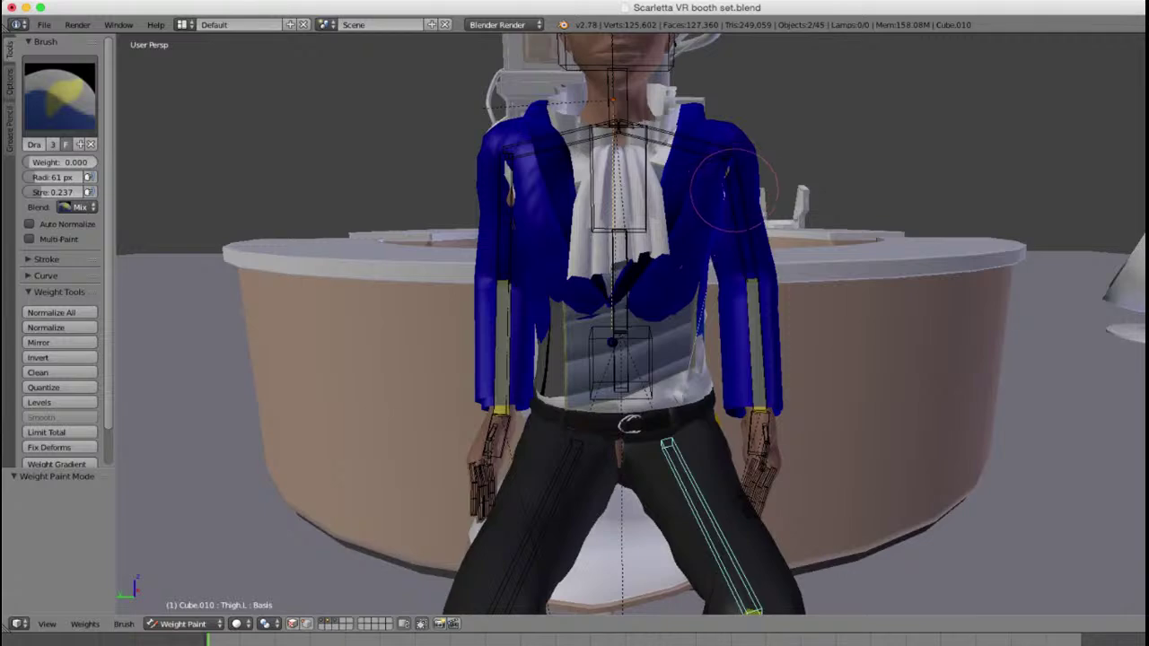
middle_drag(646, 290, 696, 287)
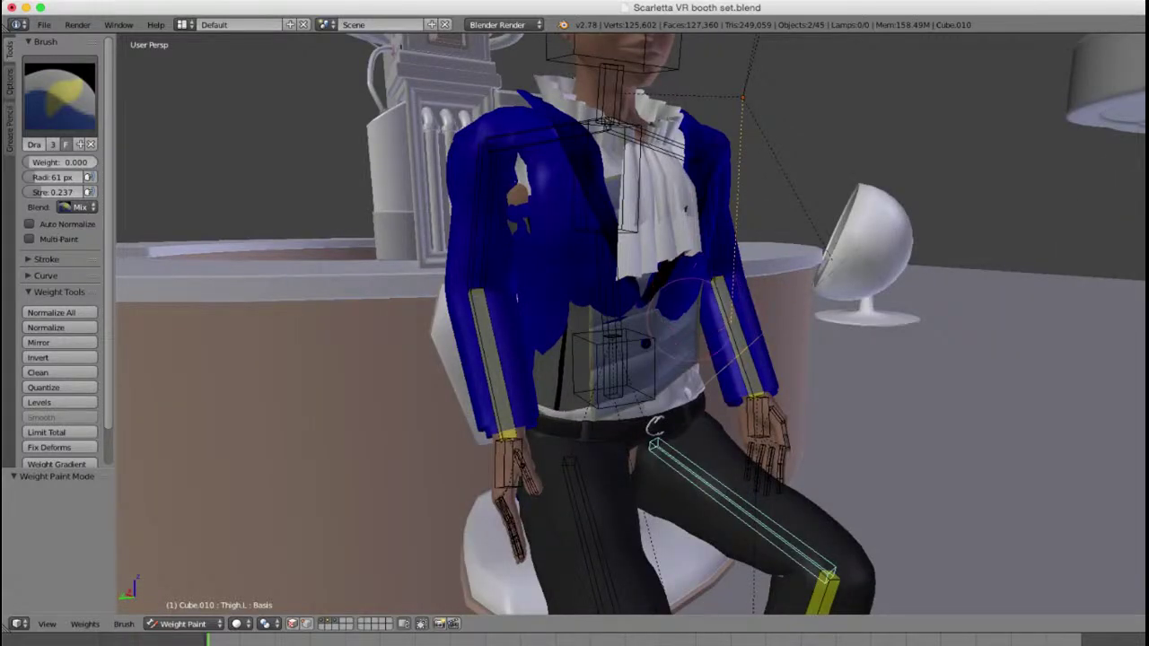
mouse_move(682, 309)
middle_down()
mouse_move(620, 316)
mouse_move(641, 381)
mouse_move(604, 381)
mouse_move(617, 318)
middle_up()
scroll(618, 347, up, 4)
key(z)
key(z)
scroll(626, 343, down, 2)
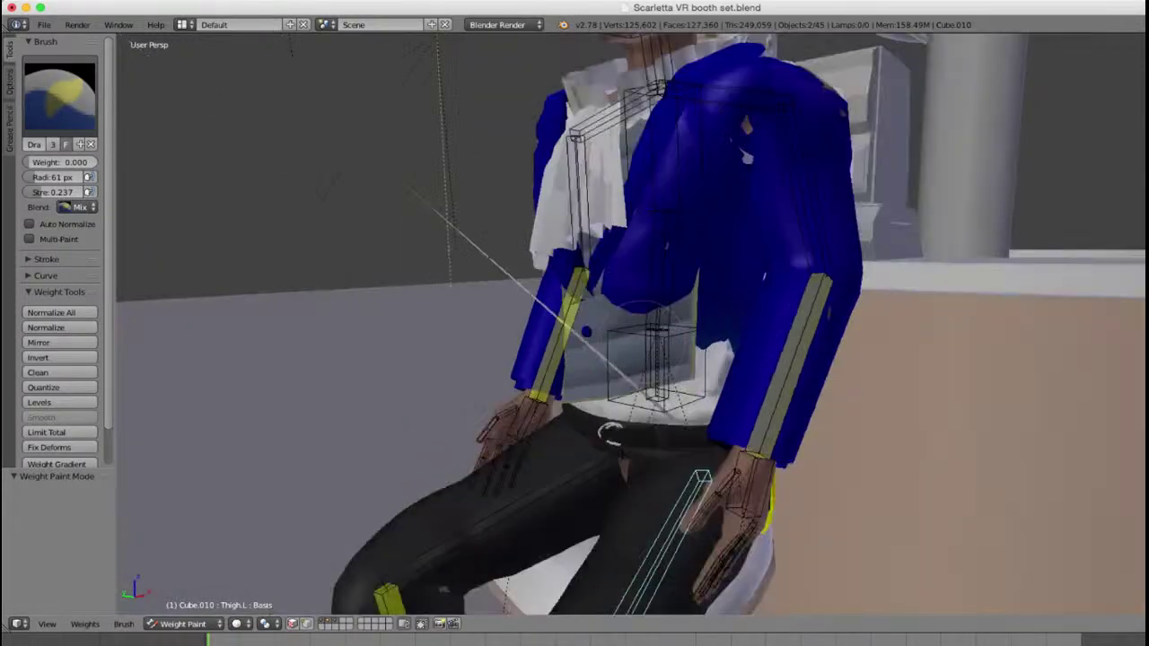
key(z)
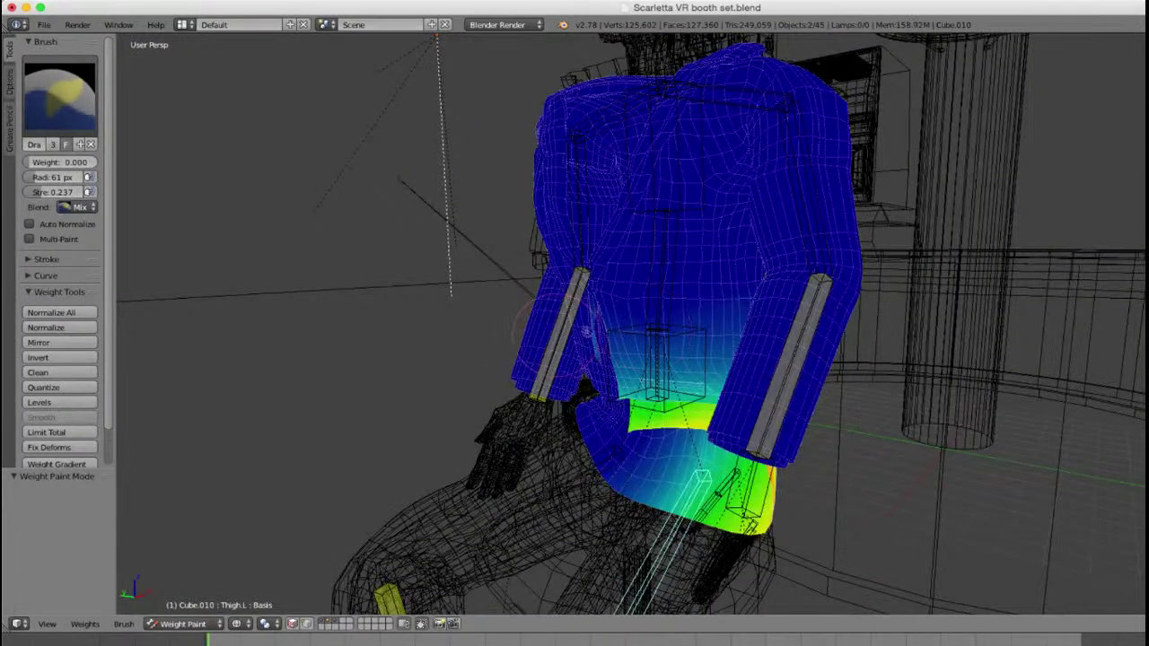
middle_drag(557, 309, 619, 314)
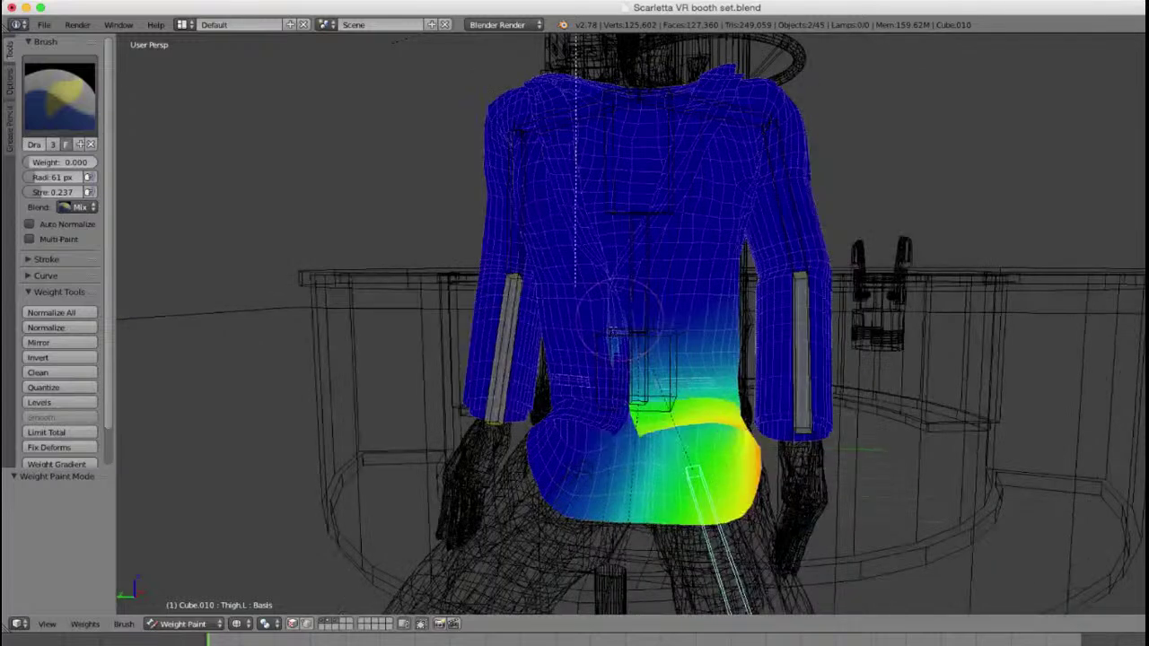
Step: Set the brush strength to 1.000 and paint out the left thigh bone's weight across the upper waist of the jacket
drag(48, 192, 94, 193)
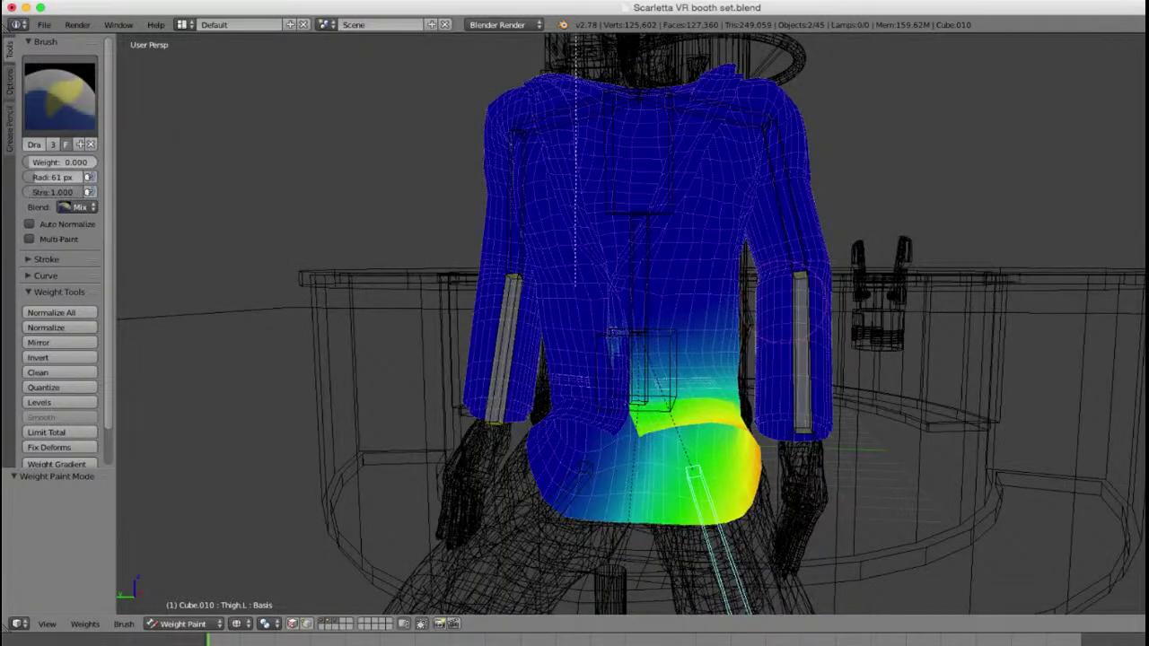
drag(773, 314, 525, 334)
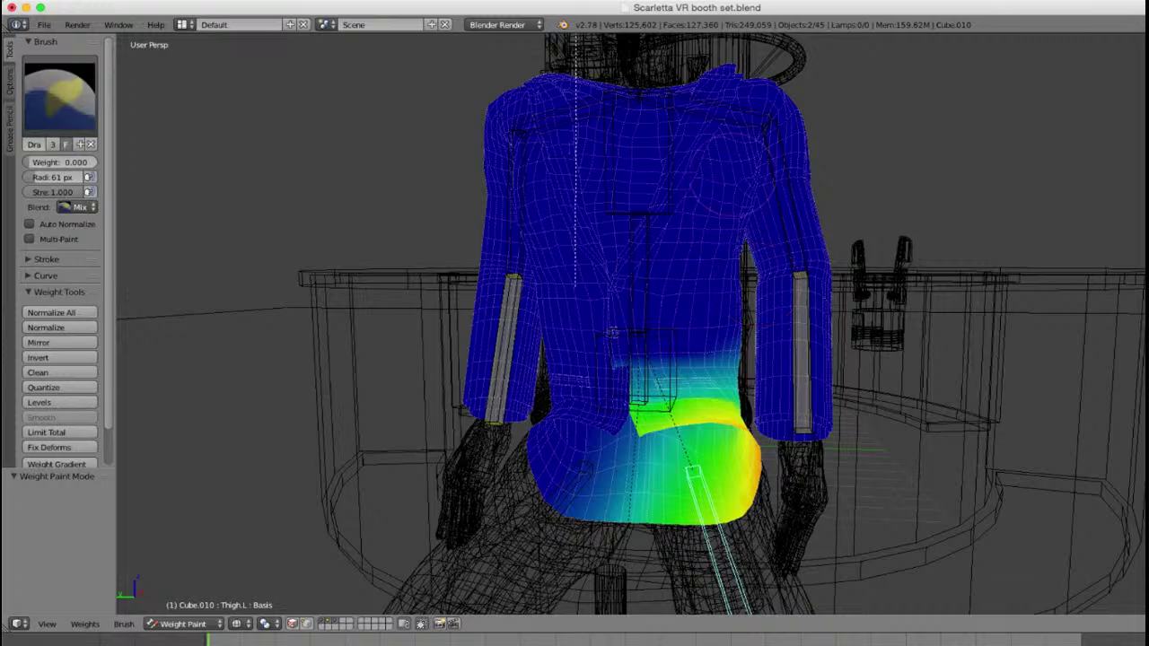
middle_drag(570, 269, 552, 319)
scroll(539, 319, down, 5)
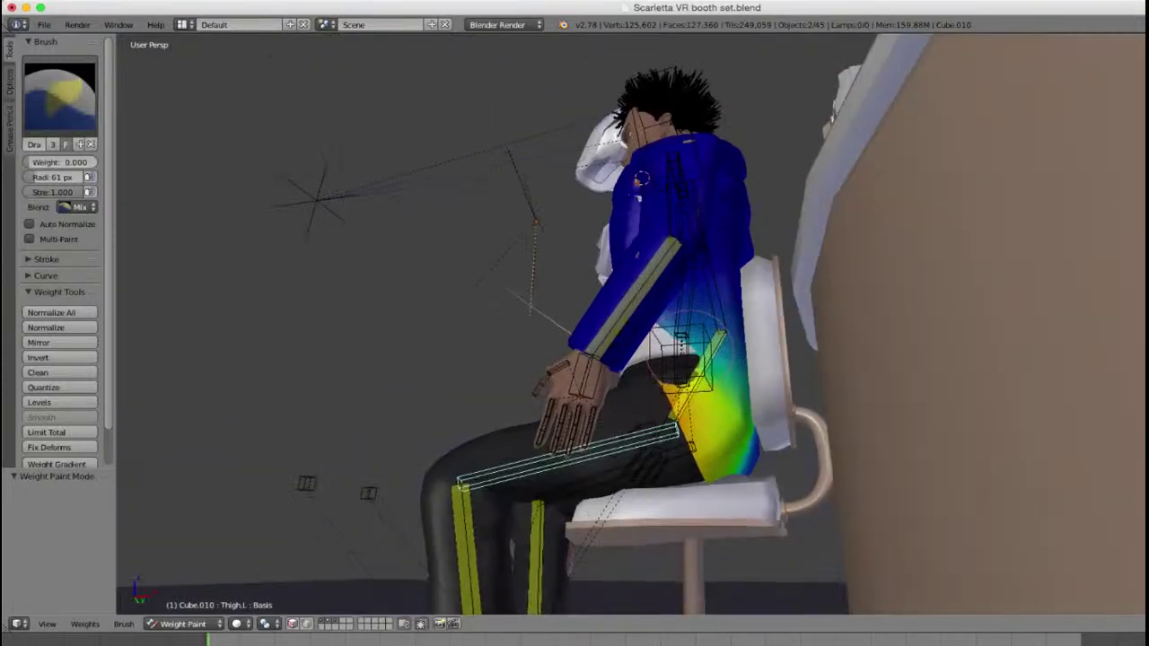
middle_drag(687, 332, 844, 399)
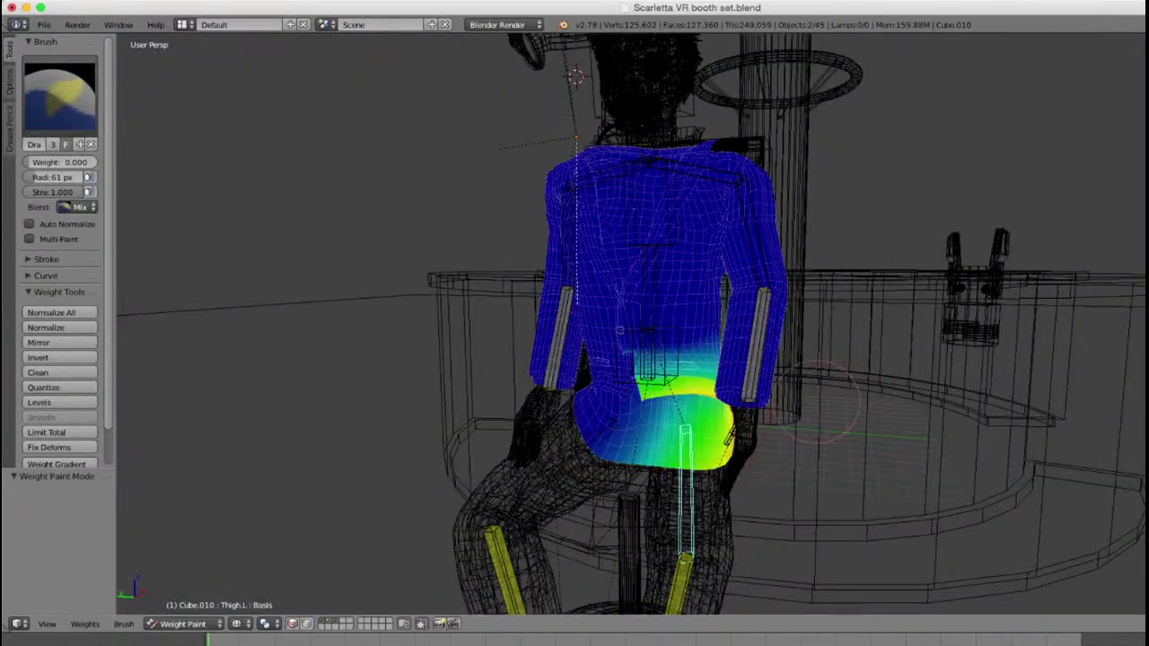
Step: Paint out the left thigh bone's remaining weight across the lower half and hem of the jacket
scroll(812, 397, down, 2)
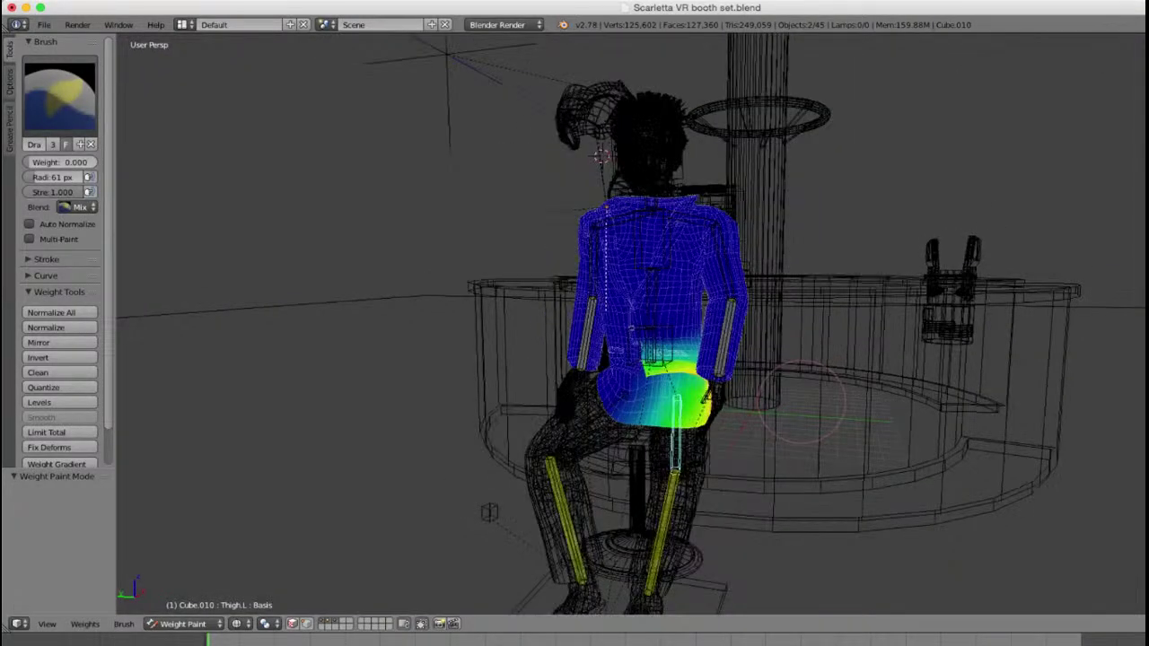
scroll(765, 367, down, 1)
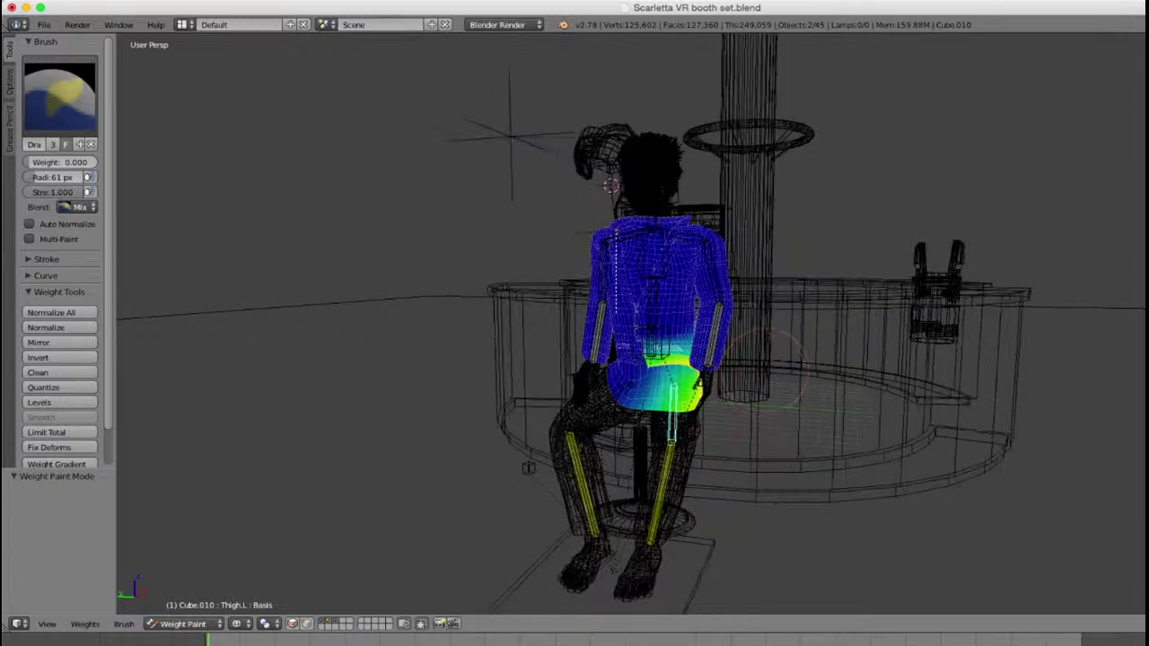
drag(666, 359, 623, 379)
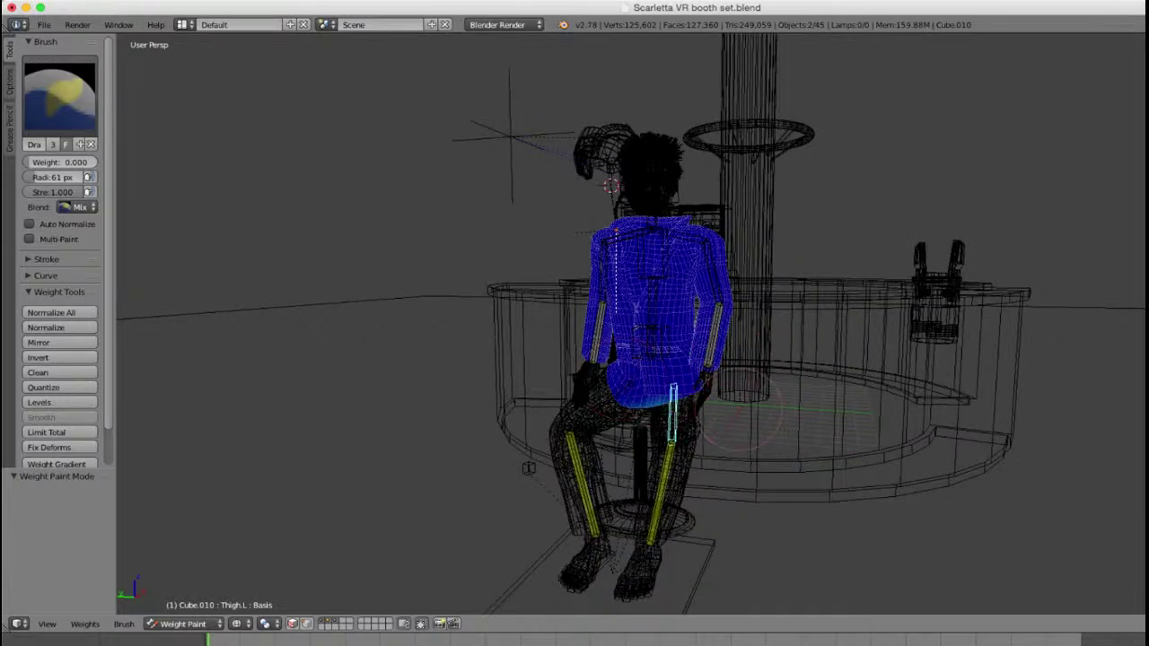
drag(705, 408, 610, 404)
middle_drag(813, 355, 695, 368)
key(z)
scroll(643, 417, up, 3)
key(z)
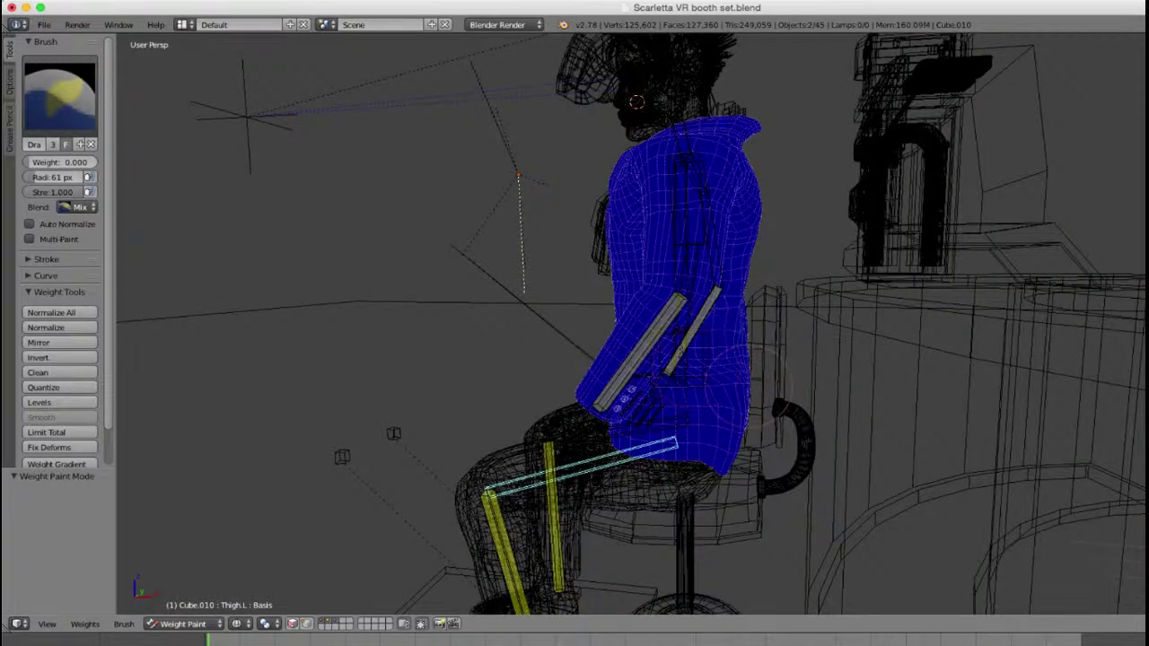
mouse_move(790, 435)
middle_down()
mouse_move(688, 332)
mouse_move(611, 341)
mouse_move(574, 404)
mouse_move(713, 445)
mouse_move(680, 443)
middle_up()
key(z)
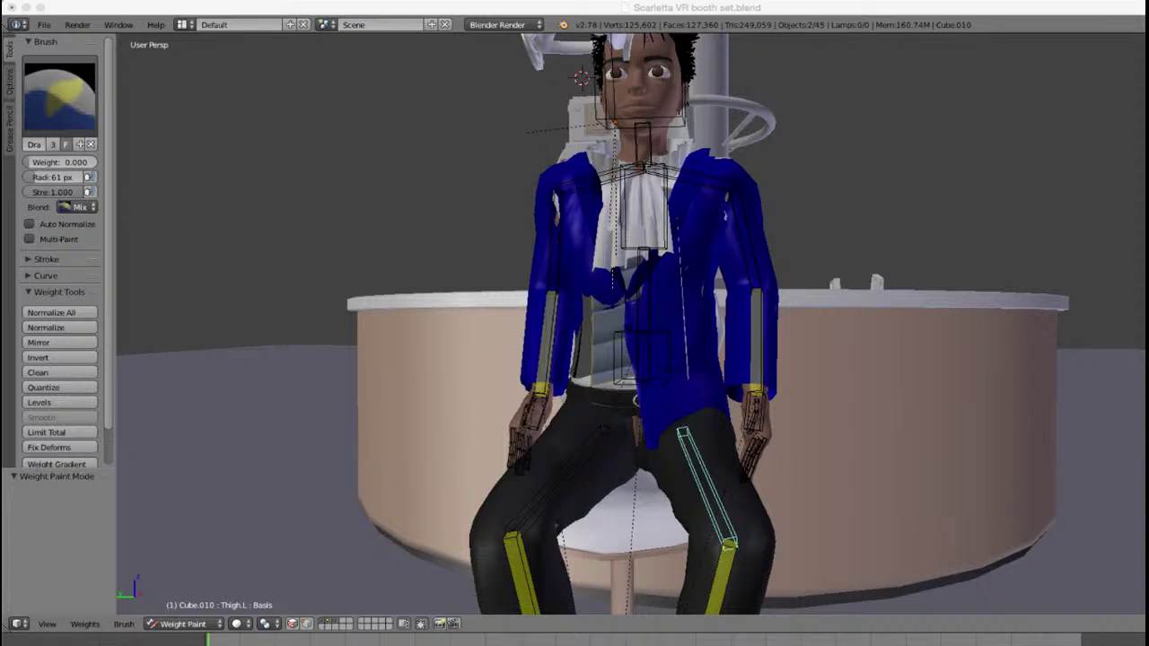
Step: Select the right thigh bone's weights on the jacket and paint them out across the waist, lower half and hem
click(599, 381)
scroll(600, 382, down, 1)
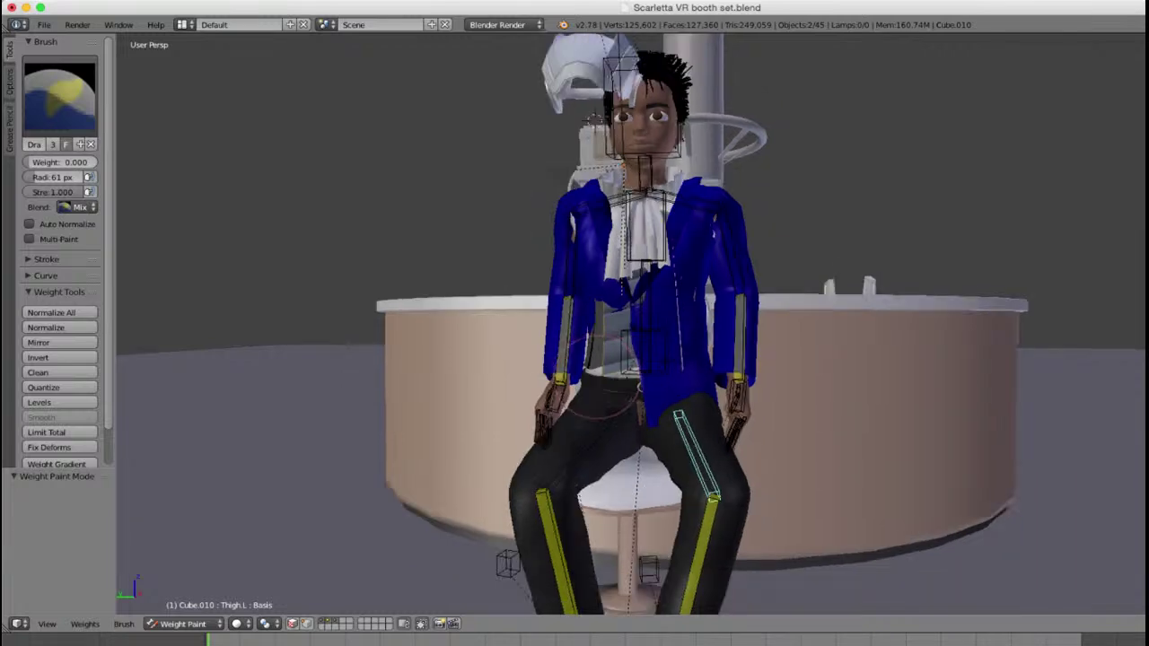
scroll(596, 378, up, 2)
key(z)
key(z)
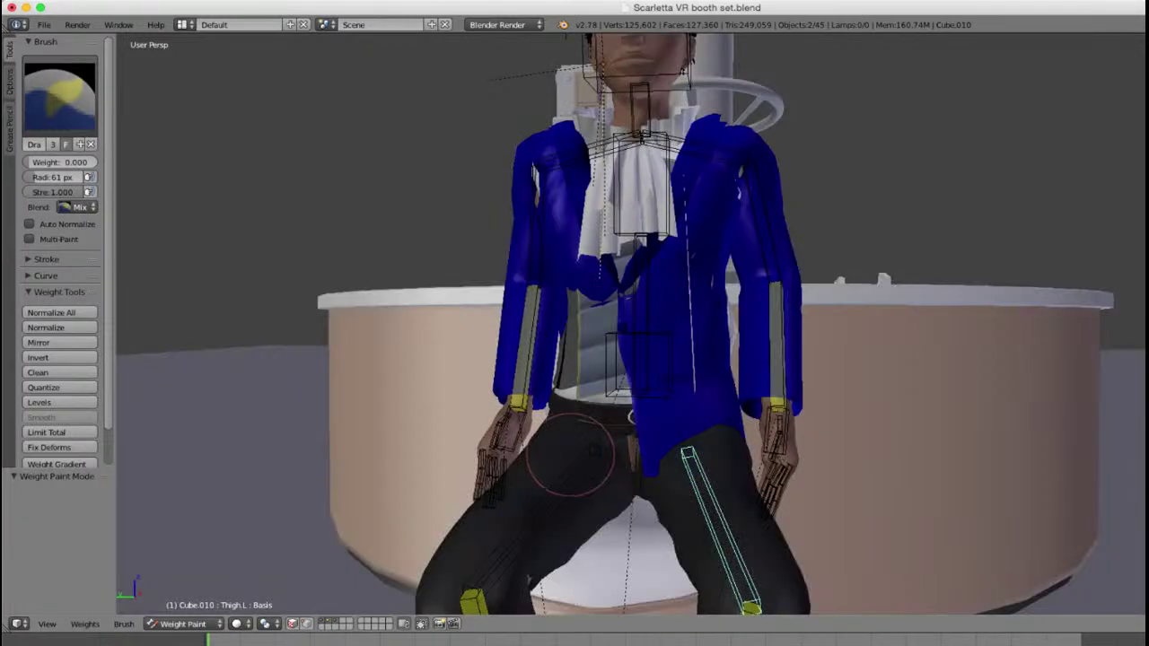
right_click(585, 459)
key(z)
scroll(599, 394, down, 3)
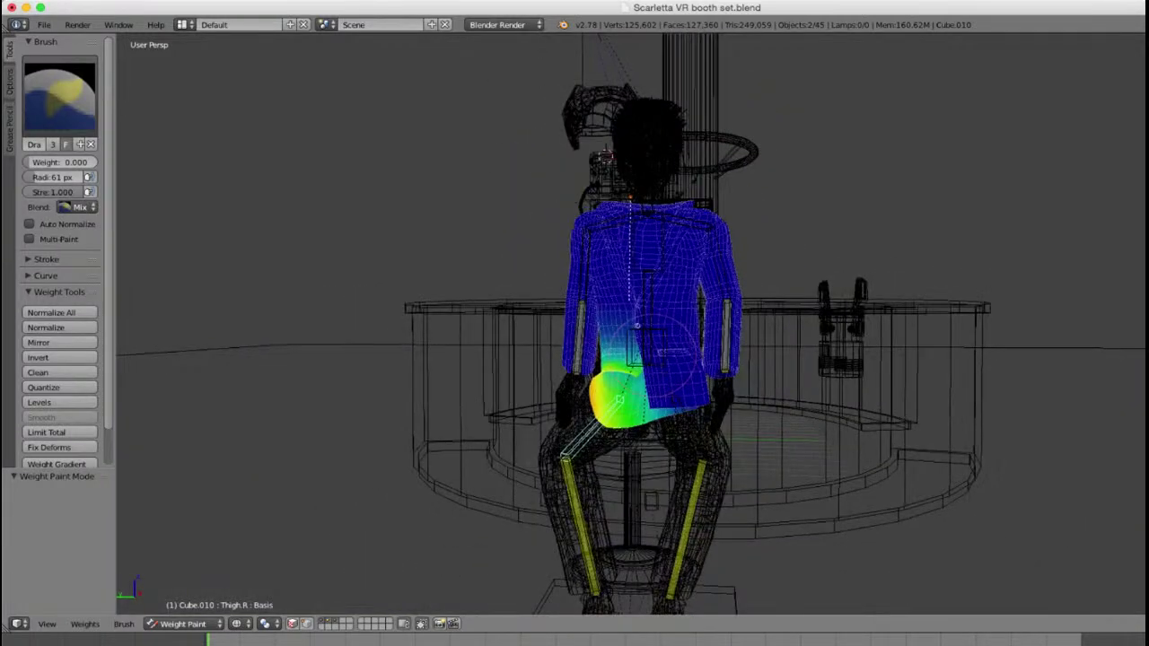
mouse_move(658, 349)
mouse_down()
mouse_move(589, 367)
mouse_move(734, 400)
mouse_move(611, 399)
mouse_move(695, 359)
mouse_move(543, 319)
mouse_up()
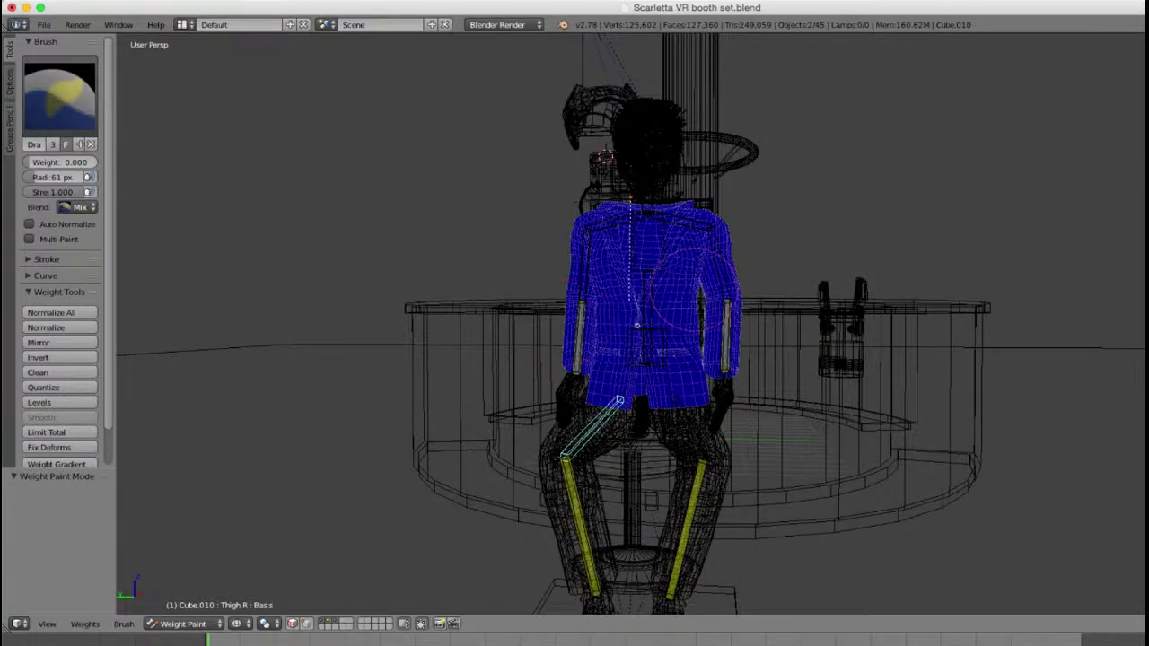
middle_drag(548, 363, 715, 353)
mouse_move(687, 366)
mouse_down()
mouse_move(572, 396)
mouse_move(628, 420)
mouse_move(709, 404)
mouse_move(623, 359)
mouse_up()
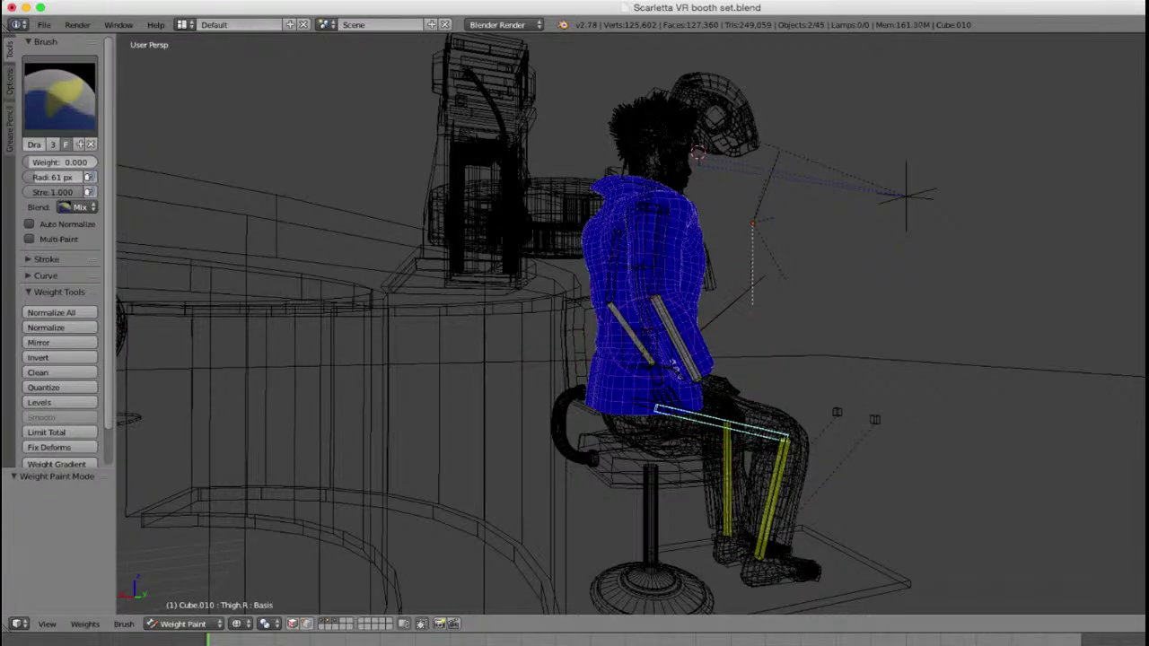
mouse_move(668, 328)
middle_down()
mouse_move(745, 316)
mouse_move(709, 305)
middle_up()
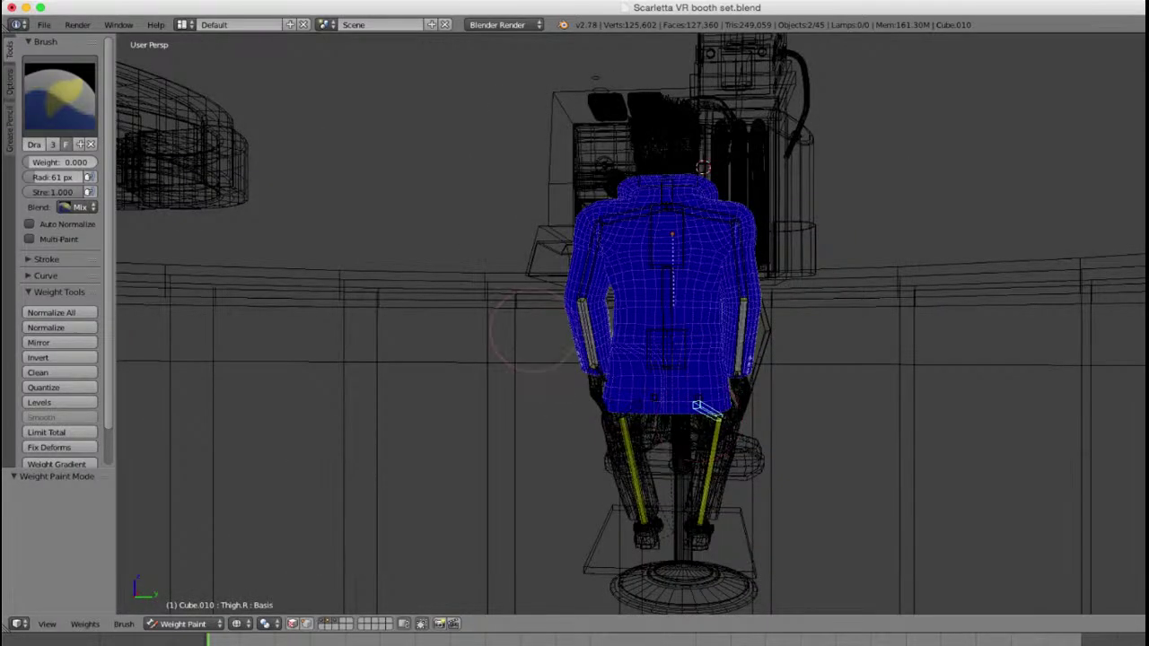
mouse_move(709, 359)
middle_down()
mouse_move(502, 381)
mouse_move(535, 345)
middle_up()
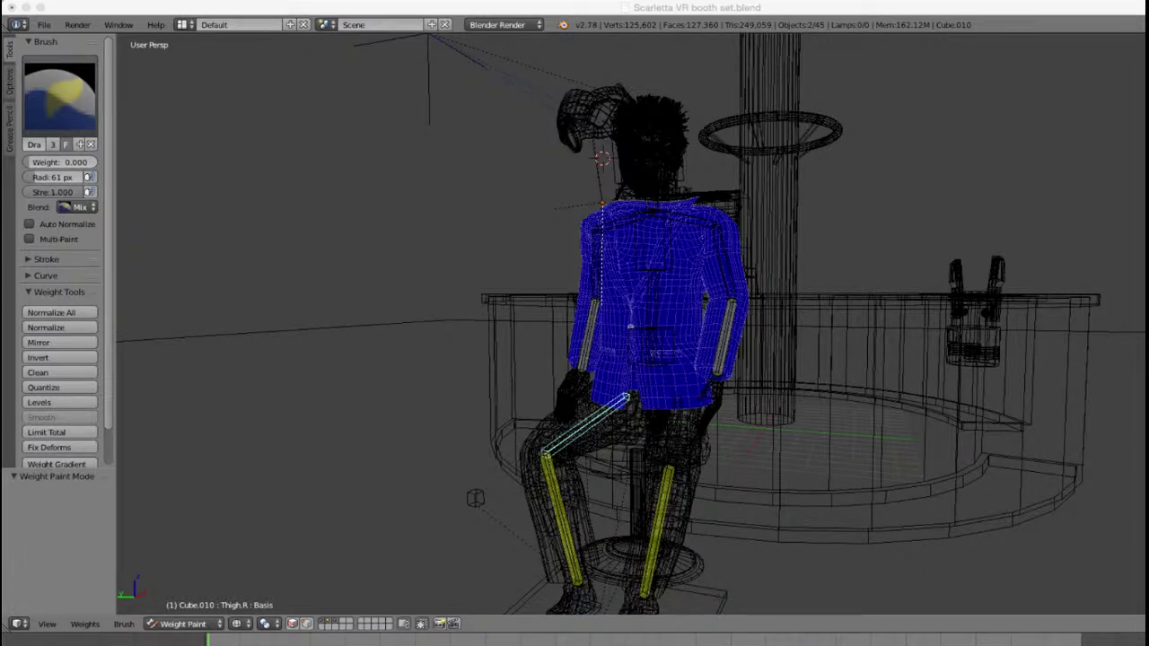
Step: Examine the jacket's fit on the seated character and the left shoulder bone's weights in wireframe and solid display
click(185, 367)
scroll(694, 381, up, 3)
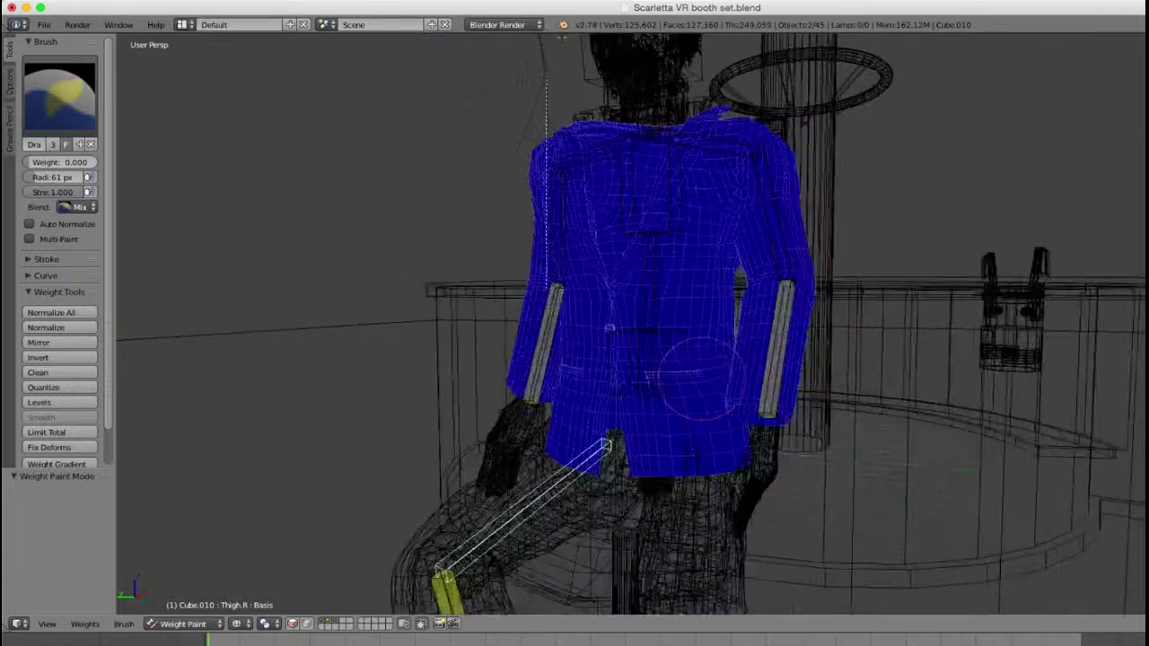
key(z)
middle_drag(704, 379, 728, 400)
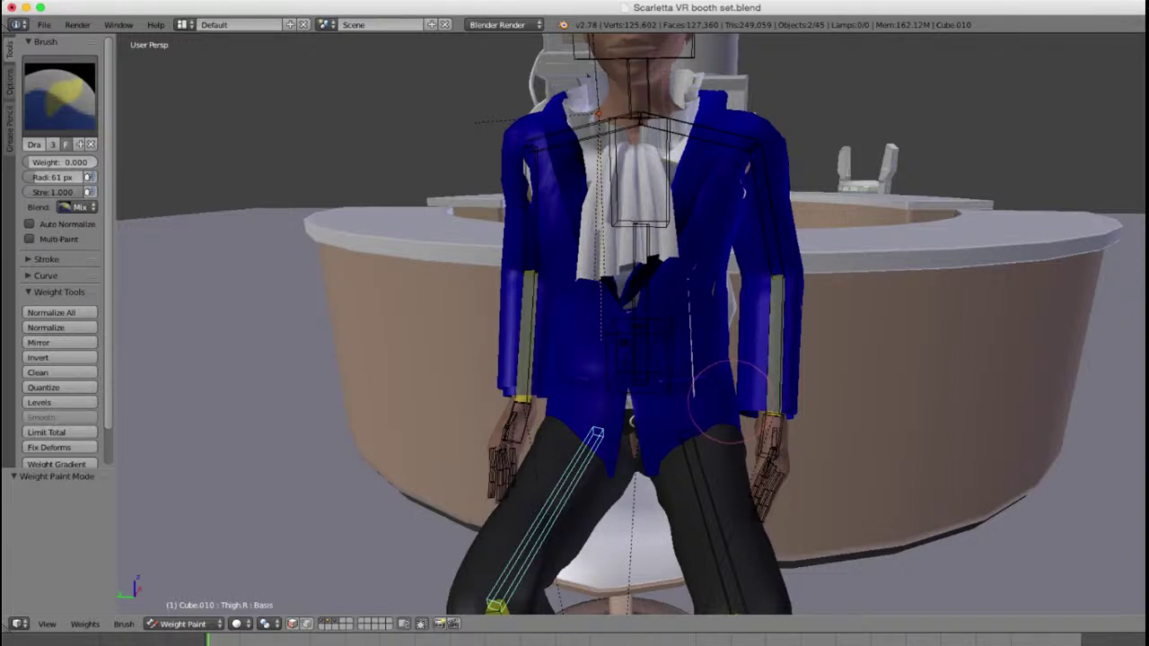
scroll(718, 368, up, 1)
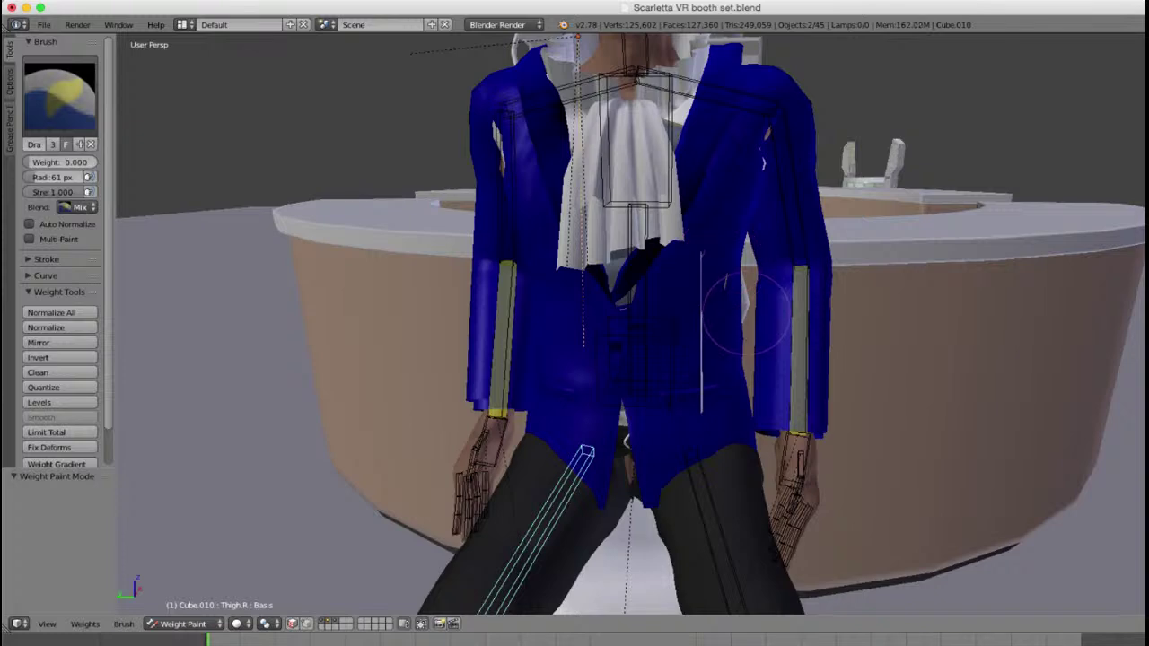
key(z)
right_click(753, 99)
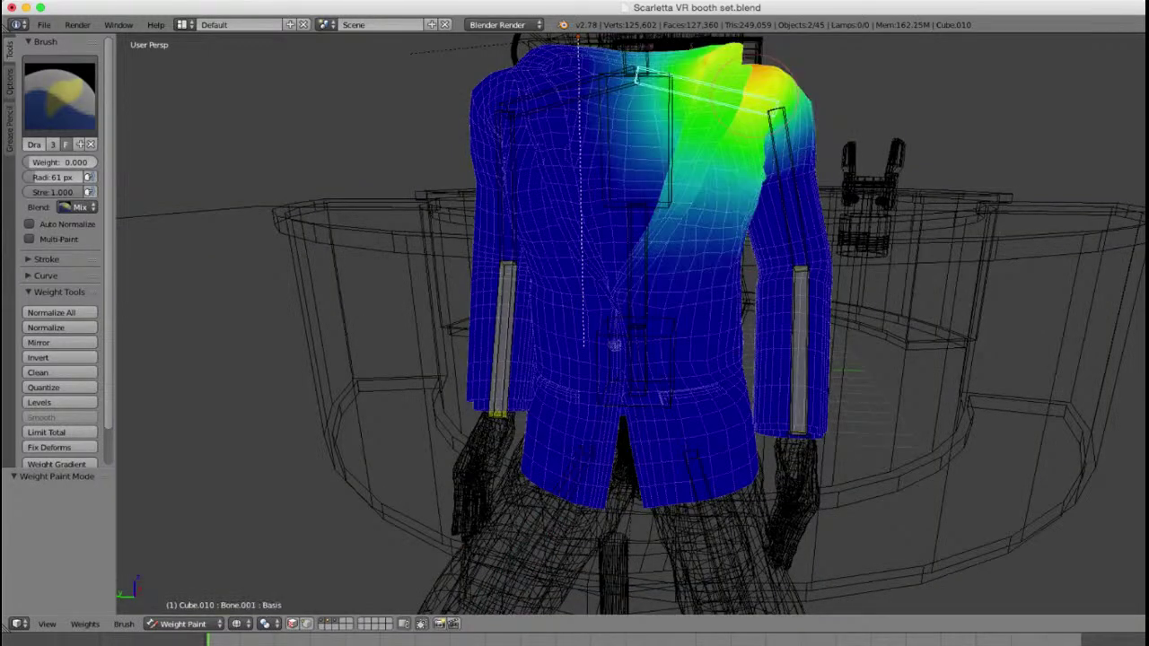
key(z)
mouse_move(754, 144)
middle_down()
mouse_move(749, 246)
mouse_move(694, 300)
middle_up()
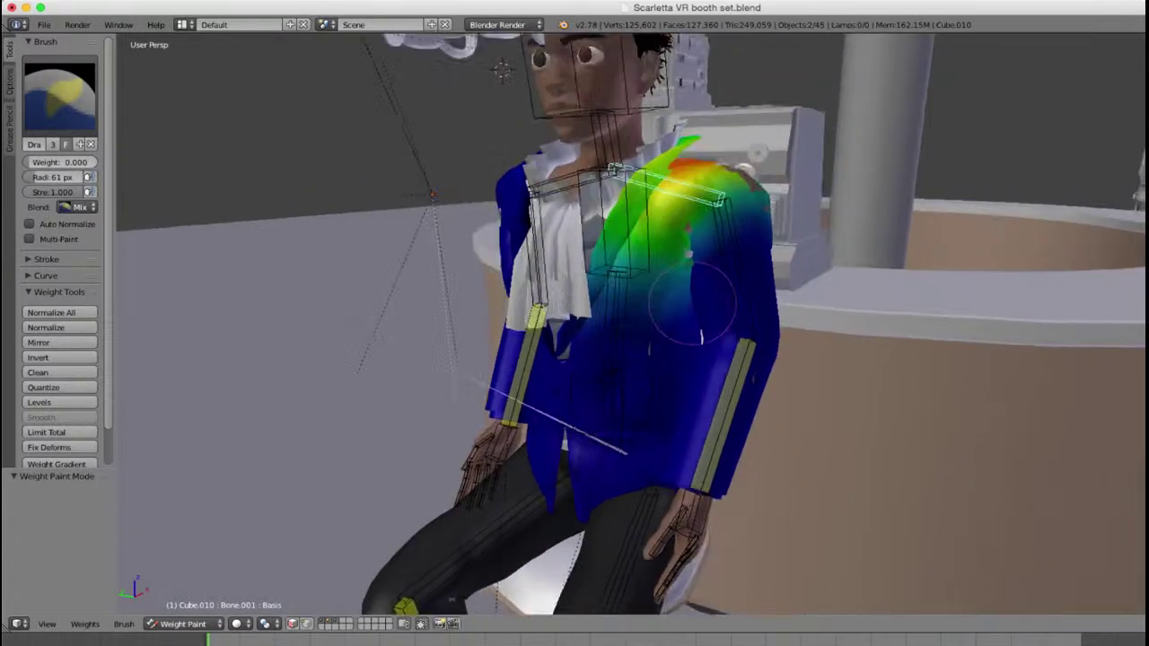
Step: Select the left upper arm bone's weights on the jacket and set the brush strength to 0.184
scroll(697, 301, up, 4)
right_click(761, 225)
mouse_move(761, 226)
middle_down()
mouse_move(592, 224)
mouse_move(679, 226)
mouse_move(613, 265)
middle_up()
key(z)
key(z)
scroll(611, 265, up, 2)
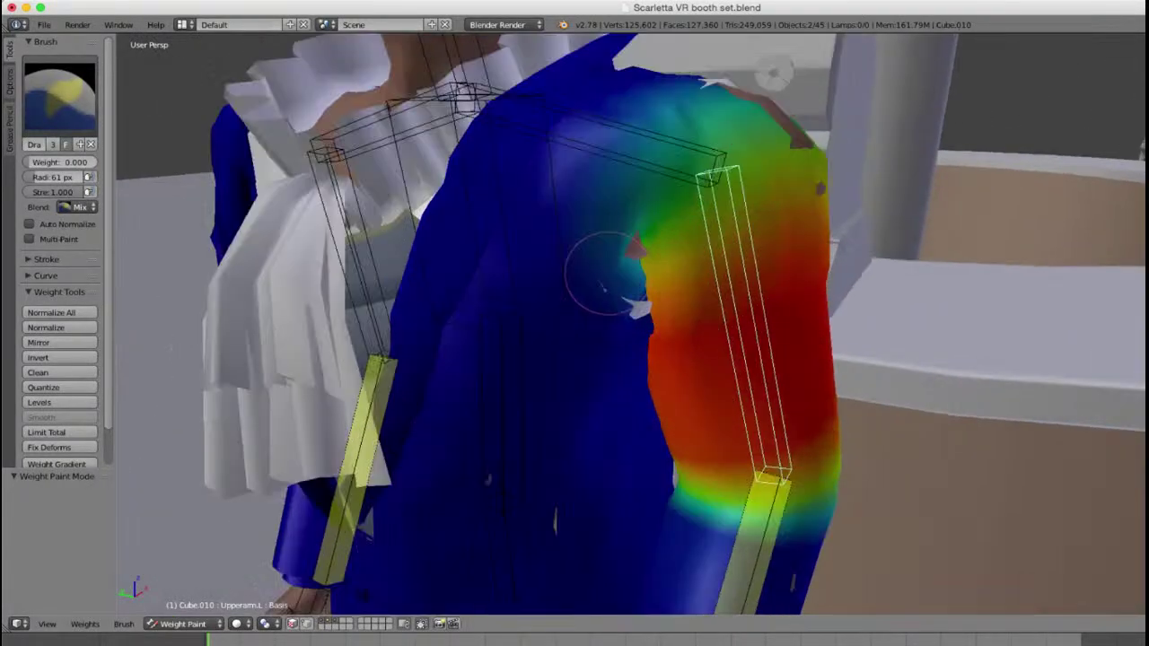
drag(61, 192, 24, 192)
Step: Lightly paint down the left upper arm bone's weight on the jacket's chest beside the armpit
scroll(545, 218, up, 2)
key(z)
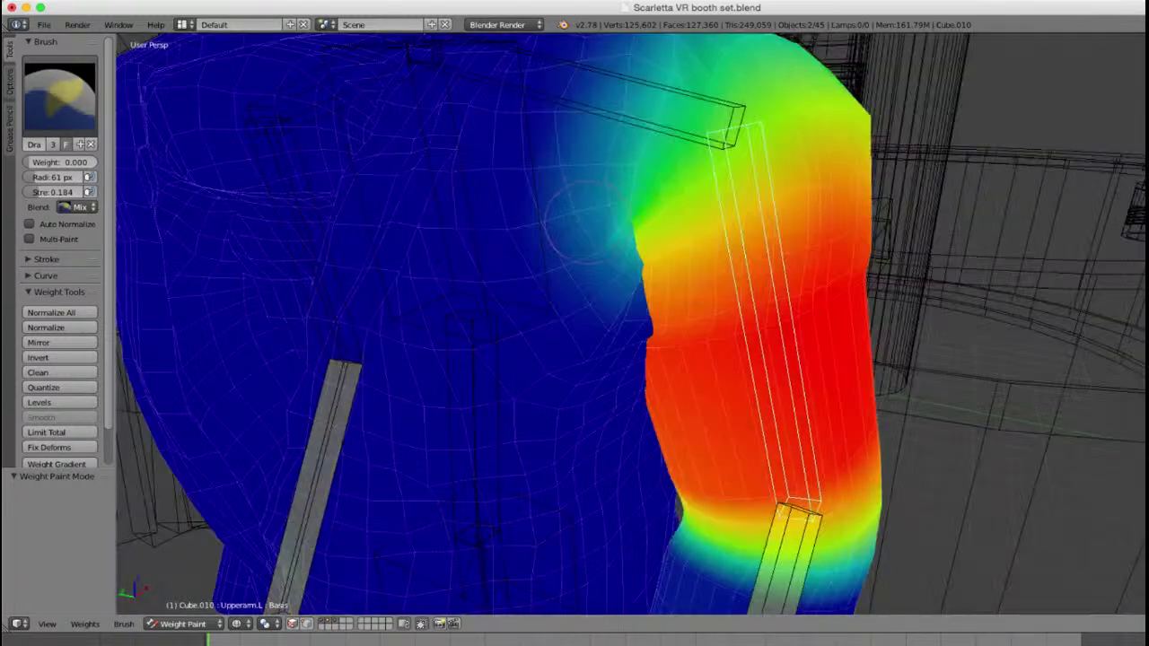
scroll(593, 262, up, 2)
mouse_move(595, 262)
mouse_down()
mouse_move(571, 176)
mouse_move(566, 186)
mouse_move(583, 166)
mouse_move(567, 339)
mouse_up()
scroll(577, 309, down, 4)
middle_drag(577, 308, 557, 260)
scroll(556, 260, up, 6)
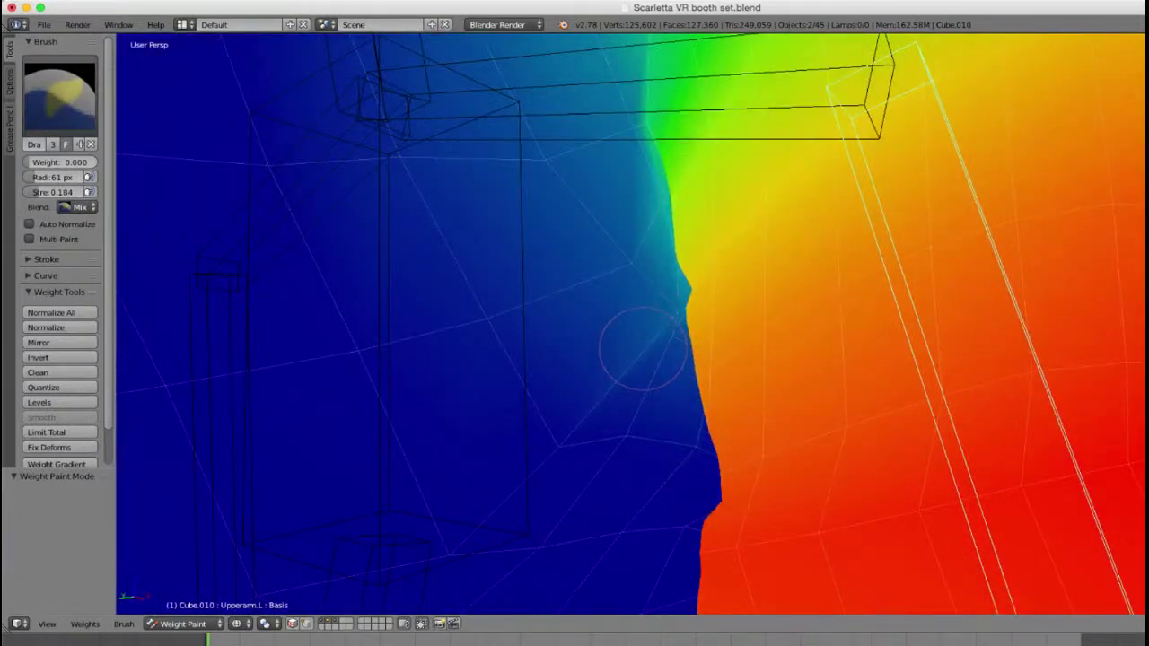
mouse_move(643, 348)
mouse_down()
mouse_move(653, 364)
mouse_move(662, 316)
mouse_up()
scroll(663, 381, down, 1)
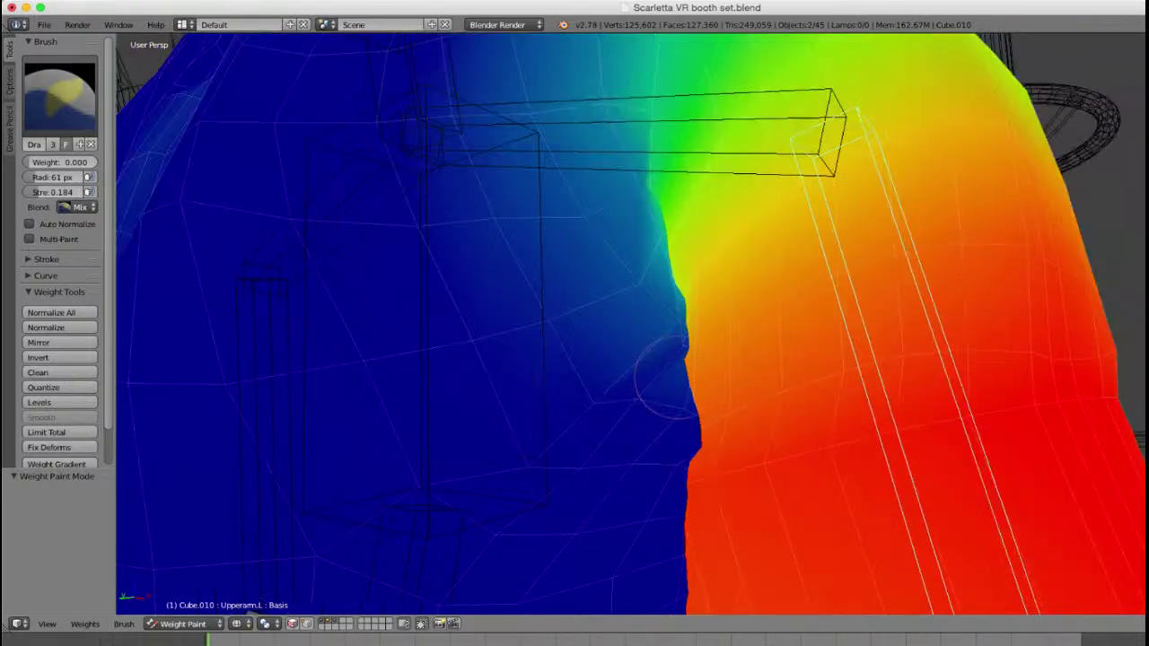
Step: Reduce the left upper arm bone's weight along the side of the jacket's torso beneath the armpit
scroll(666, 382, up, 1)
mouse_move(670, 383)
middle_down()
mouse_move(657, 392)
mouse_move(603, 359)
middle_up()
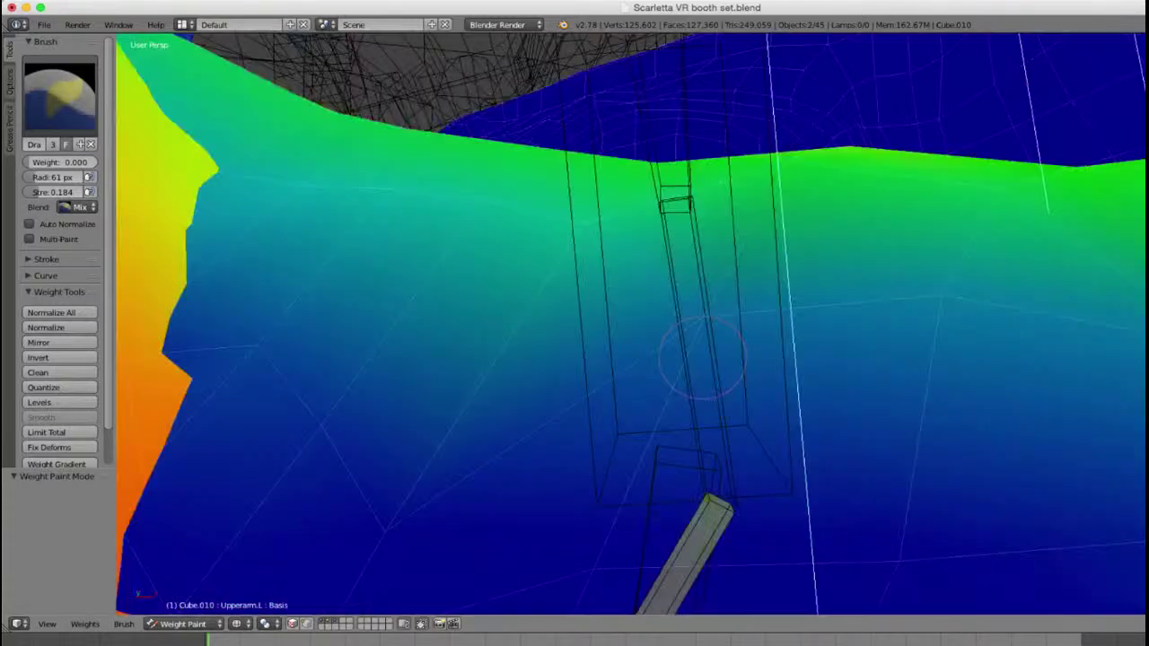
middle_drag(596, 304, 549, 357)
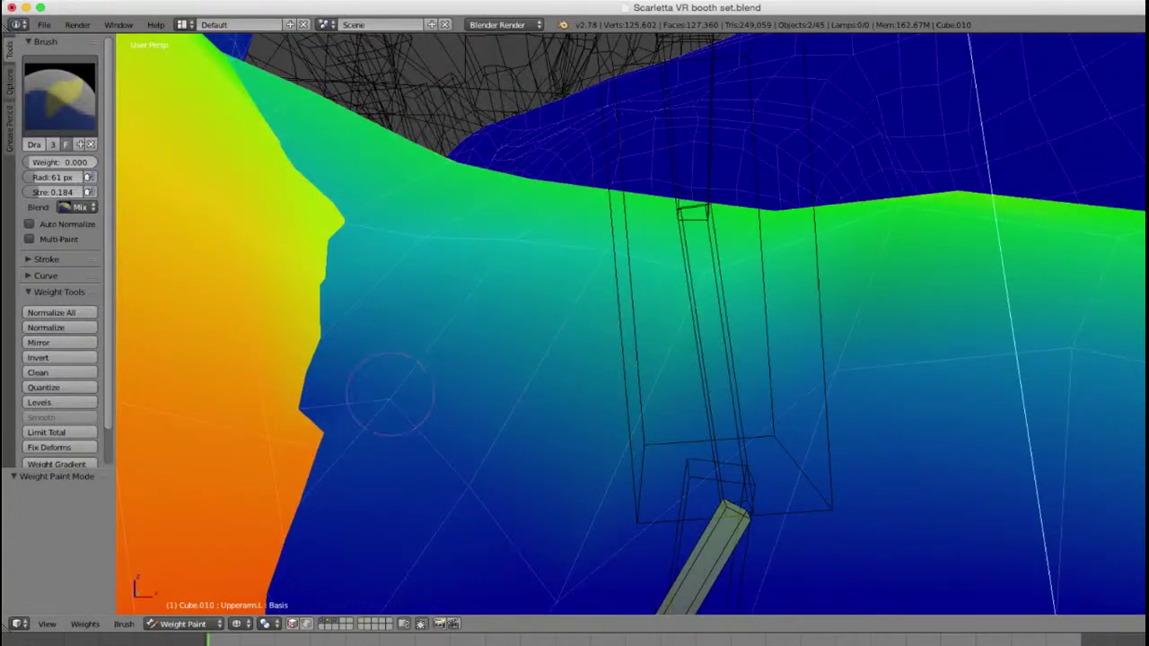
drag(392, 392, 476, 526)
mouse_move(777, 485)
middle_down()
mouse_move(785, 414)
mouse_move(934, 359)
mouse_move(925, 390)
mouse_move(1005, 354)
middle_up()
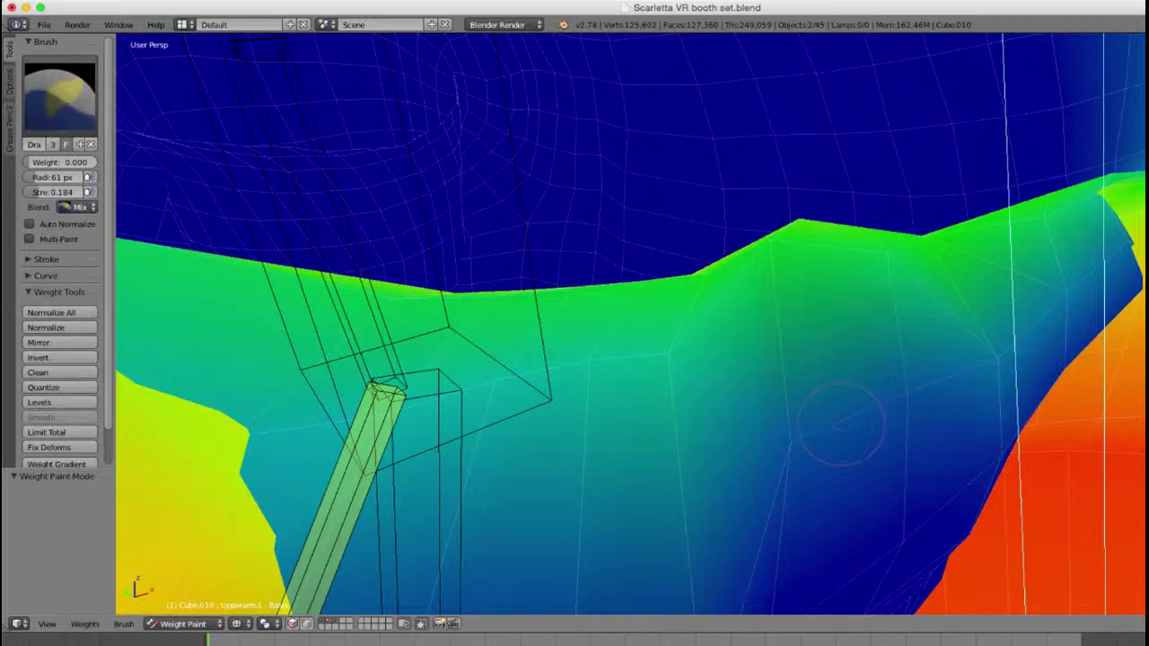
middle_drag(788, 417, 671, 325)
drag(682, 329, 376, 314)
mouse_move(438, 434)
mouse_down()
mouse_move(414, 478)
mouse_move(424, 465)
mouse_move(464, 500)
mouse_move(462, 530)
mouse_move(476, 533)
mouse_up()
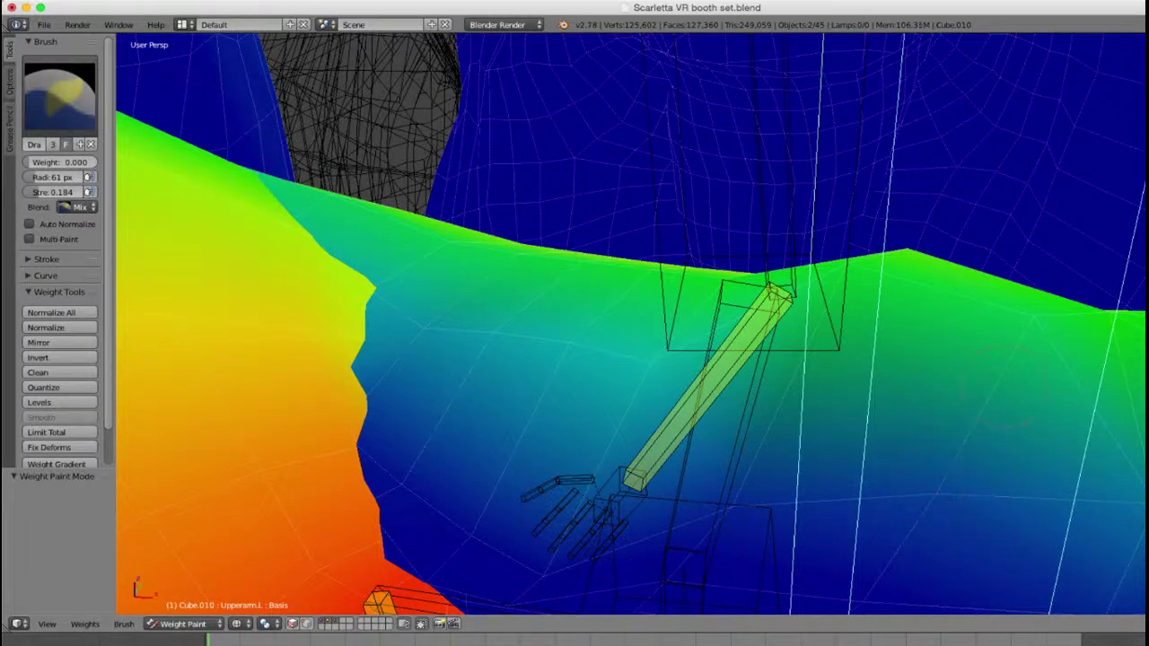
Step: Set the brush radius to 114 px and soften the left upper arm bone's weight across the jacket's side panel
scroll(1005, 386, down, 2)
scroll(1061, 340, up, 3)
scroll(975, 311, down, 1)
drag(55, 176, 100, 177)
click(900, 284)
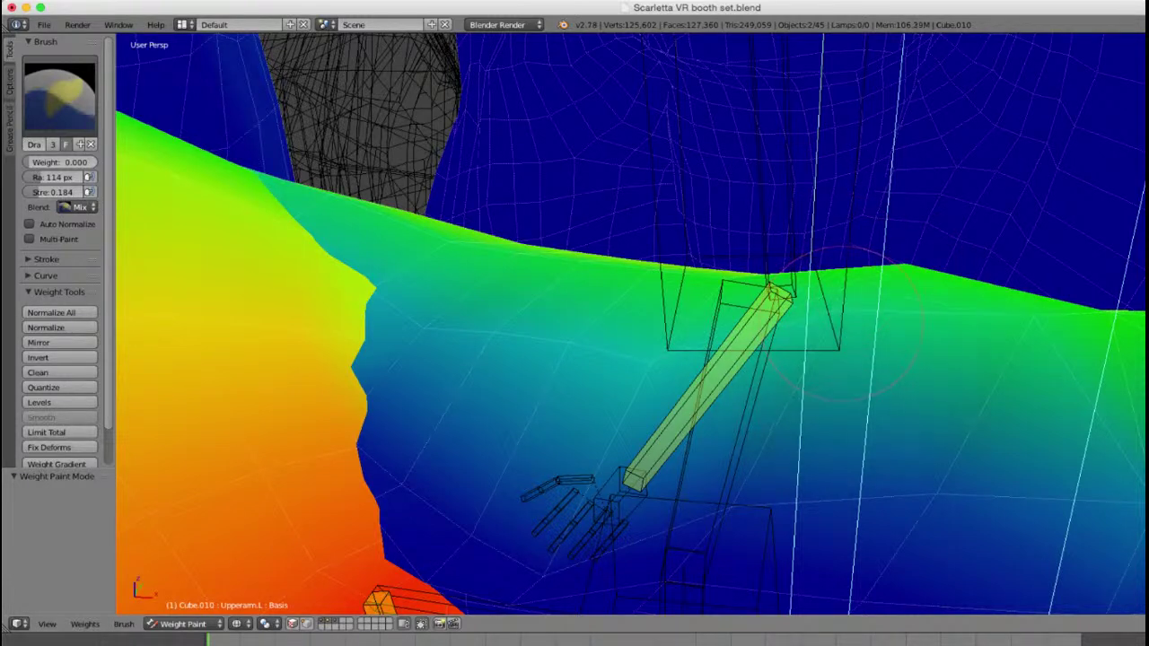
click(1027, 333)
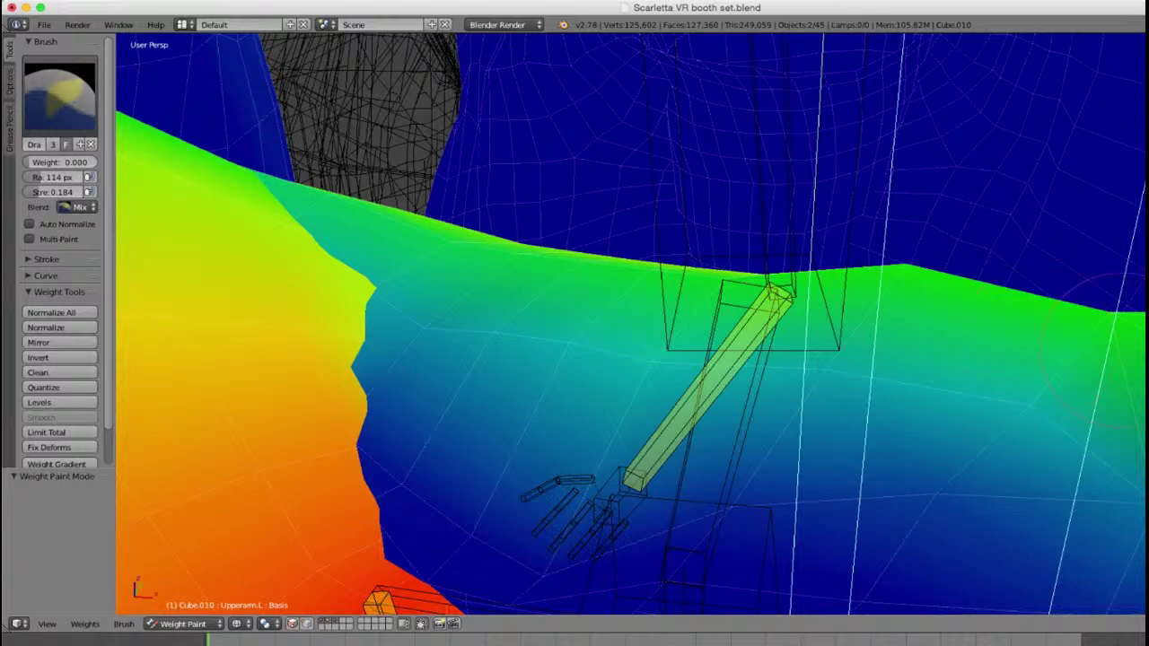
click(1052, 330)
click(1032, 402)
click(797, 440)
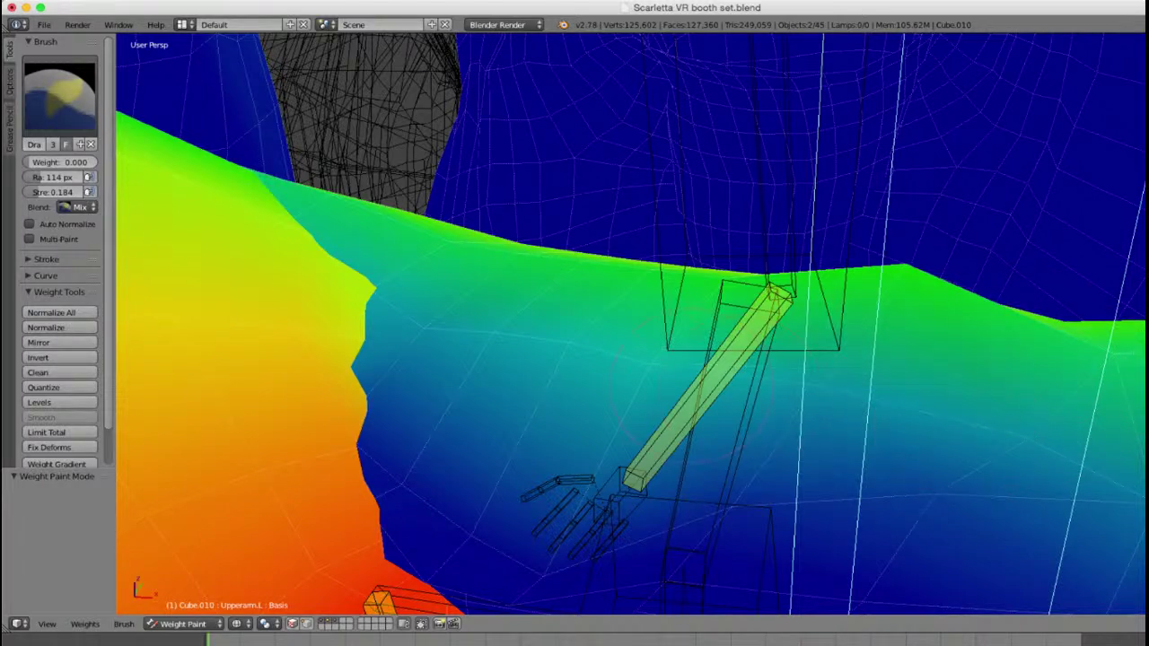
click(561, 380)
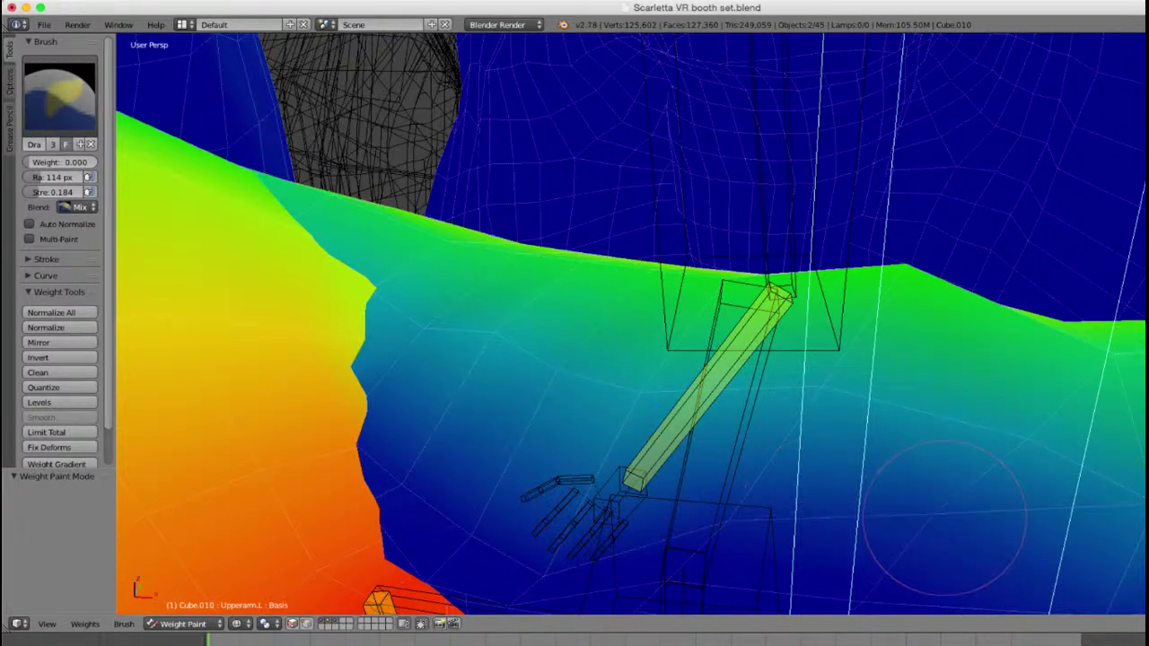
Step: Reduce the left upper arm bone's weight around the front of the armpit and inspect the shoulder in solid display
middle_drag(969, 547, 525, 295)
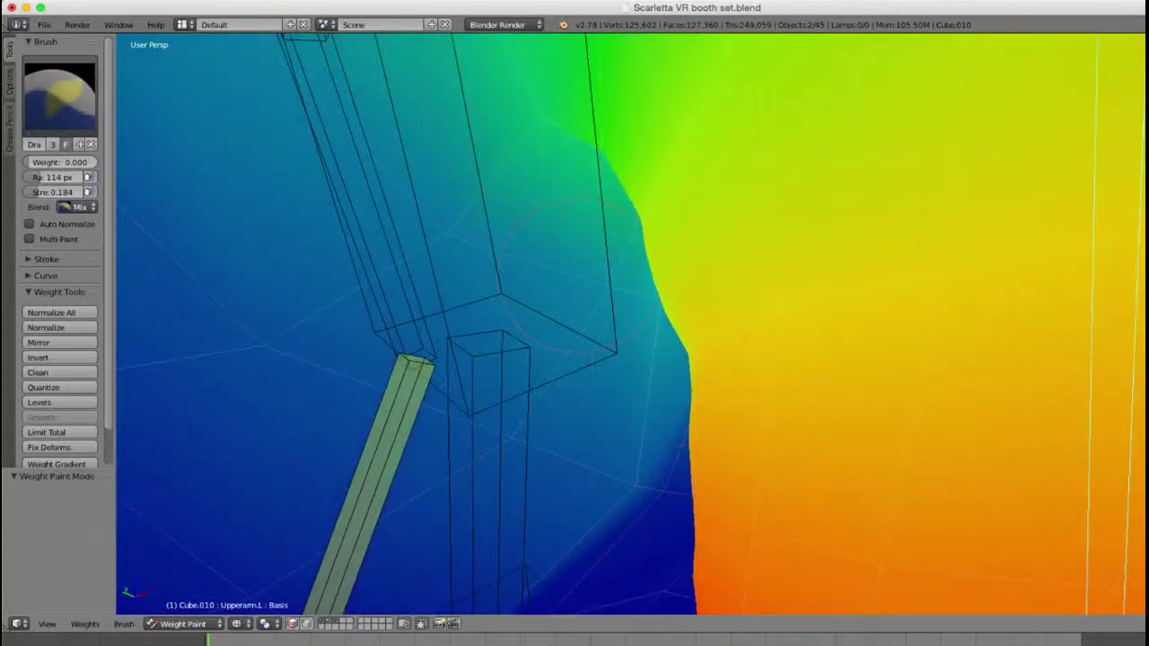
drag(559, 263, 577, 326)
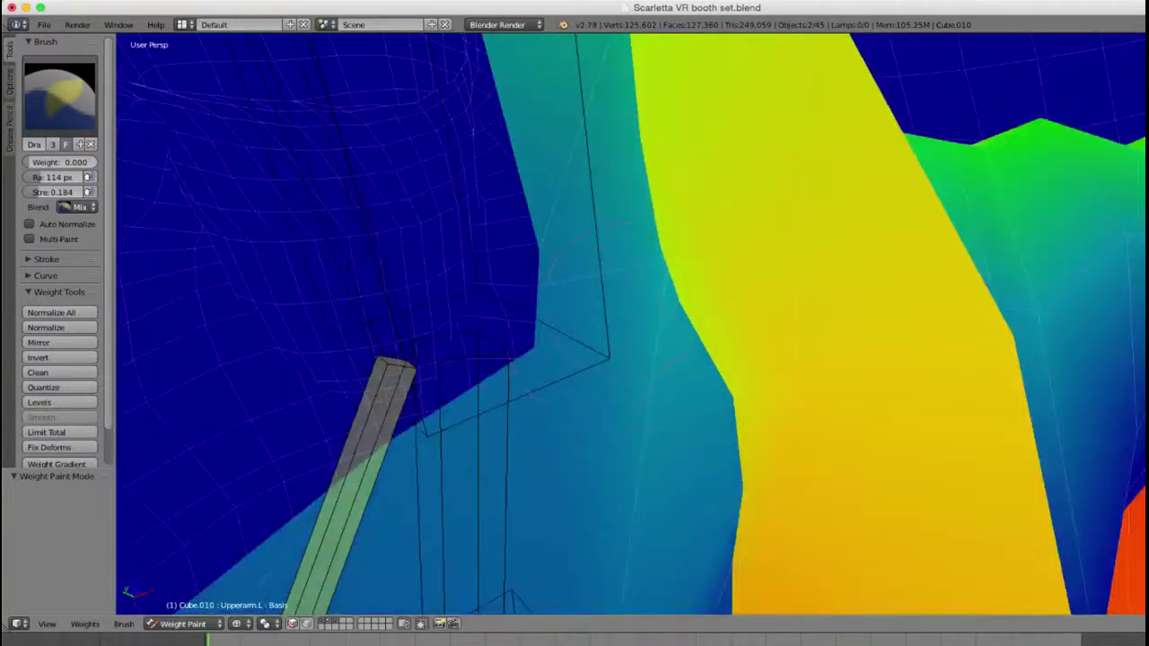
drag(610, 341, 679, 348)
scroll(678, 348, down, 2)
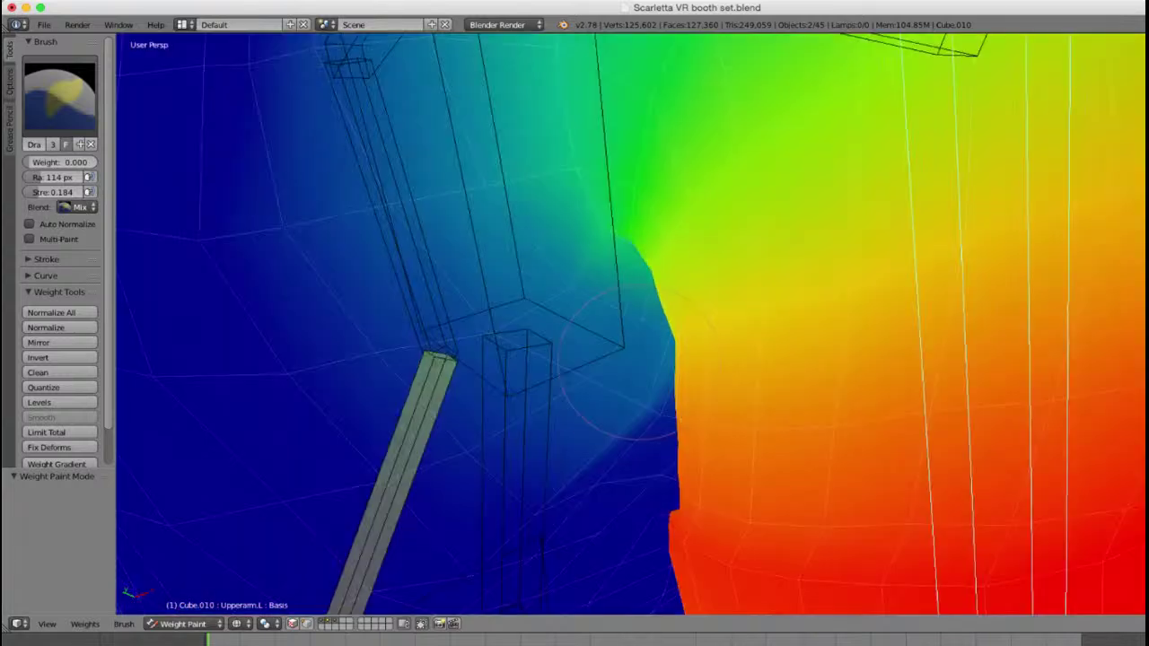
mouse_move(606, 401)
middle_down()
mouse_move(612, 431)
mouse_move(641, 380)
mouse_move(639, 429)
middle_up()
scroll(617, 404, up, 3)
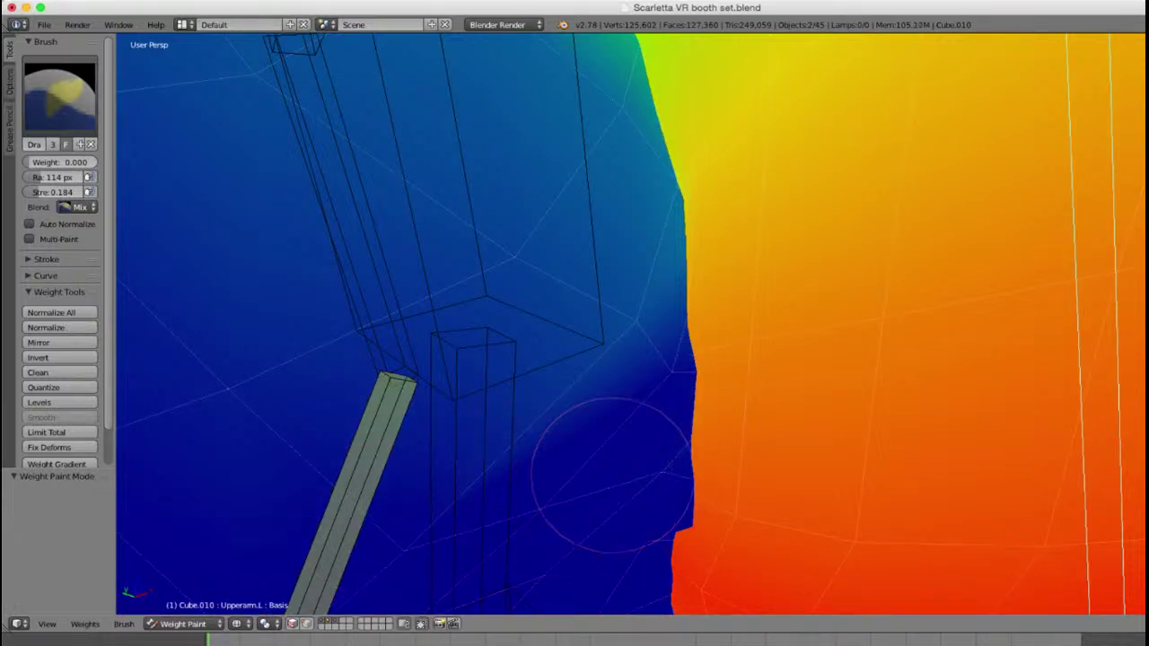
drag(605, 449, 628, 469)
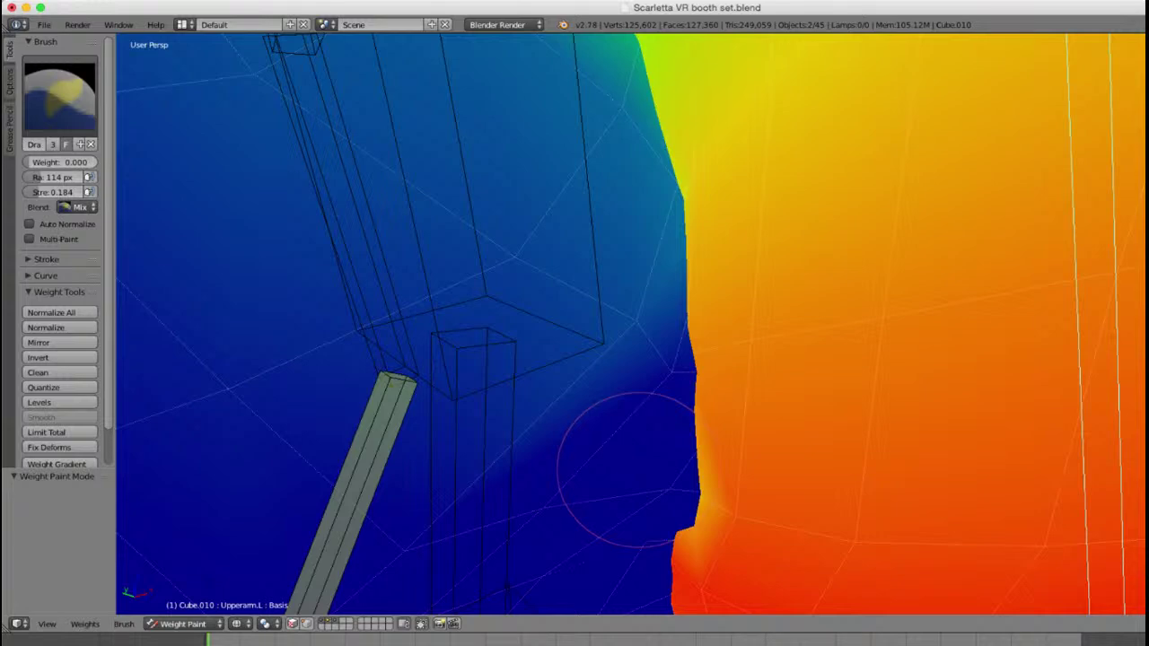
scroll(633, 457, down, 6)
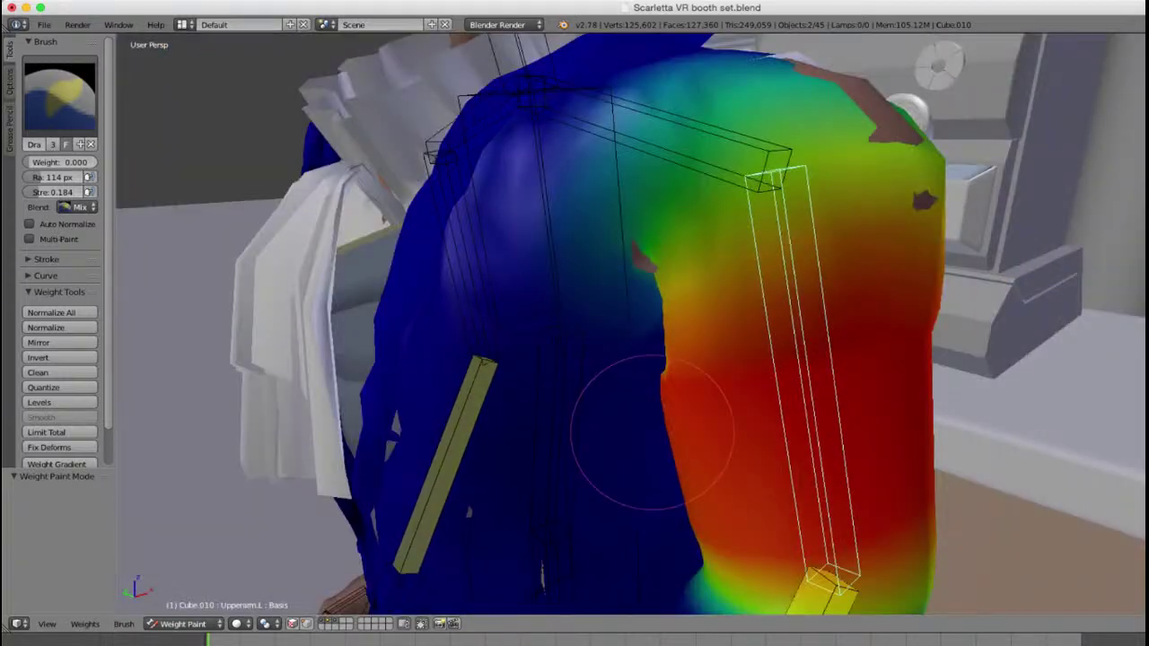
middle_drag(653, 432, 534, 440)
scroll(710, 424, up, 1)
scroll(662, 436, down, 2)
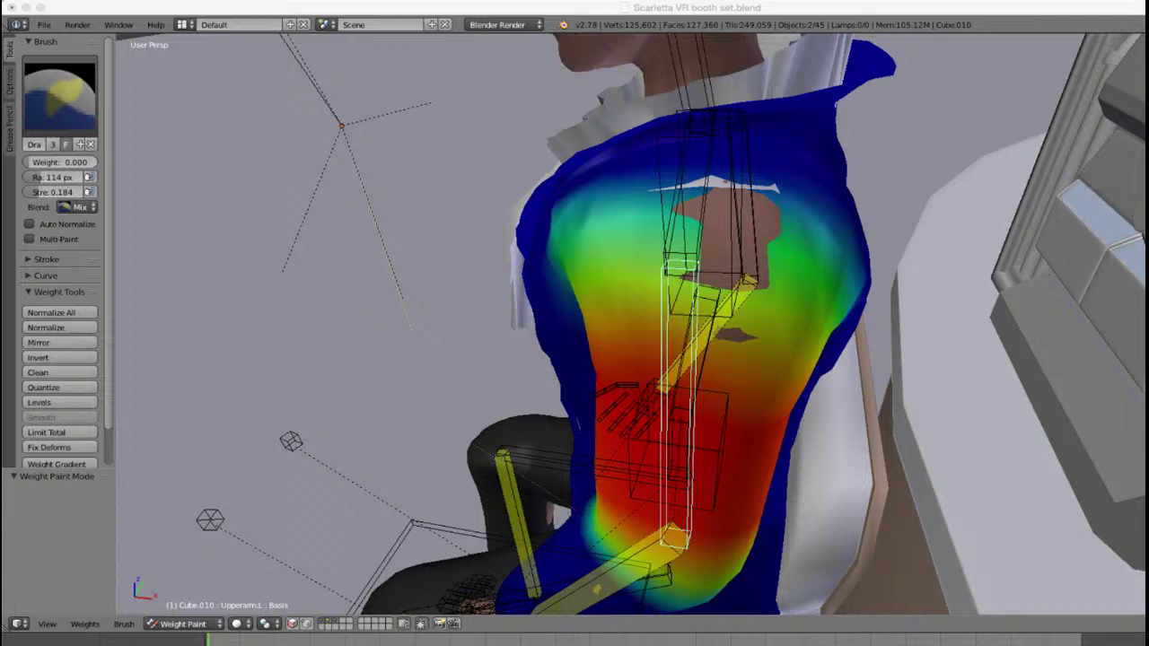
scroll(503, 431, down, 5)
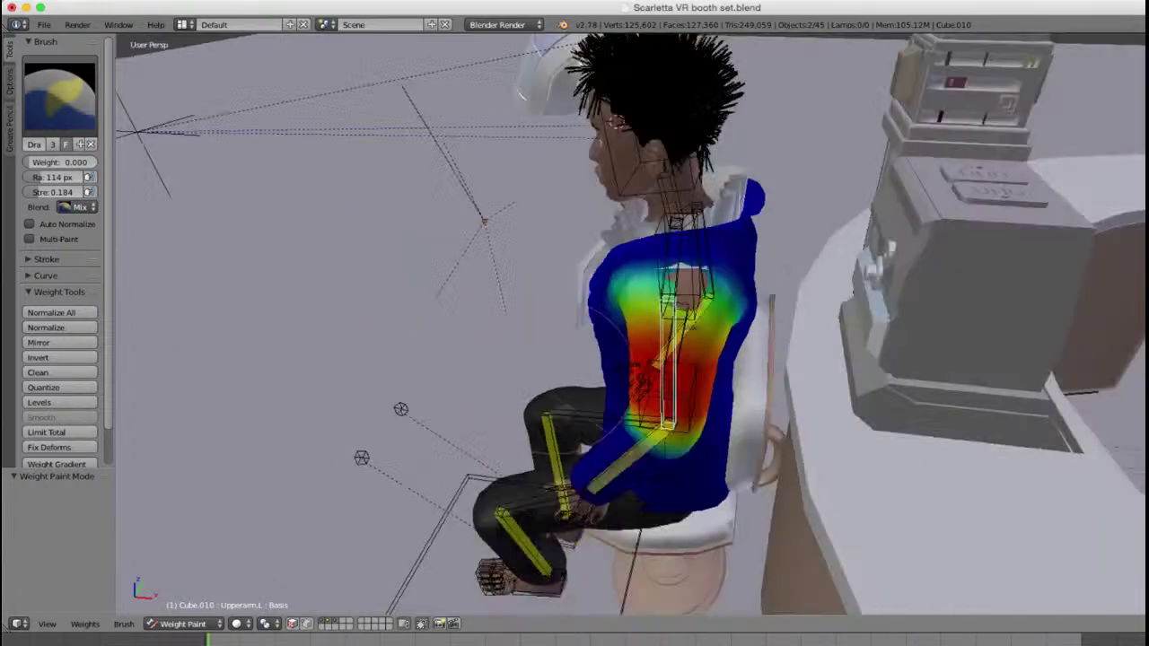
Step: Examine the jacket's left shoulder weights for the shoulder bone and the left upper arm bone in solid and wireframe shading
middle_drag(475, 430, 684, 343)
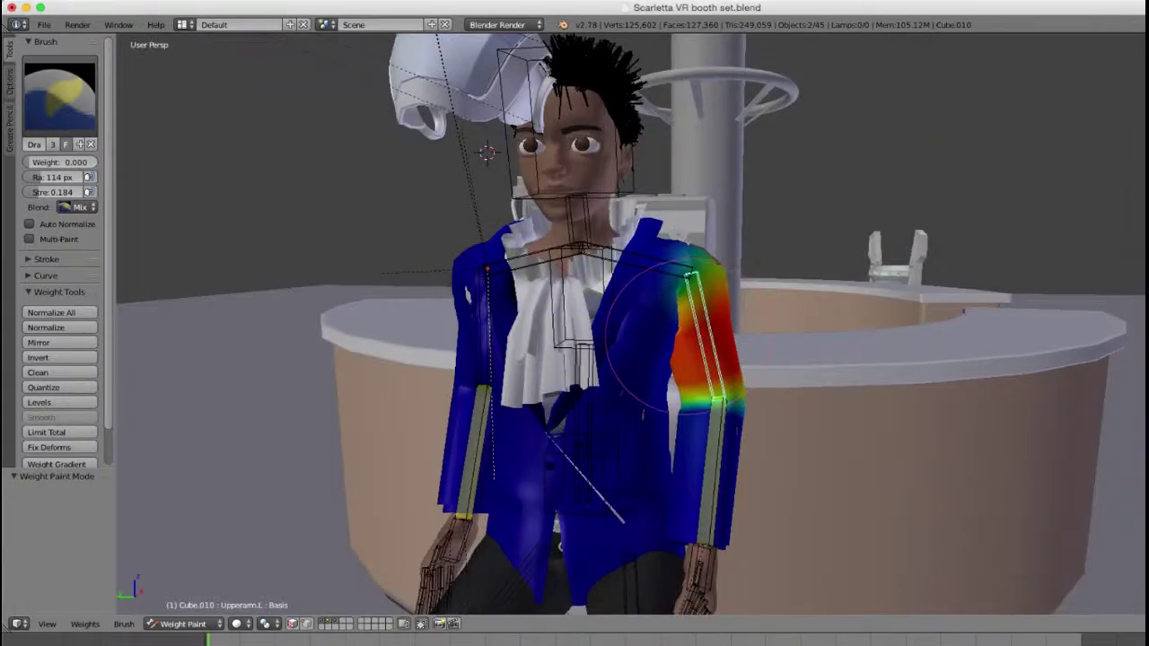
right_click(669, 256)
scroll(705, 341, up, 5)
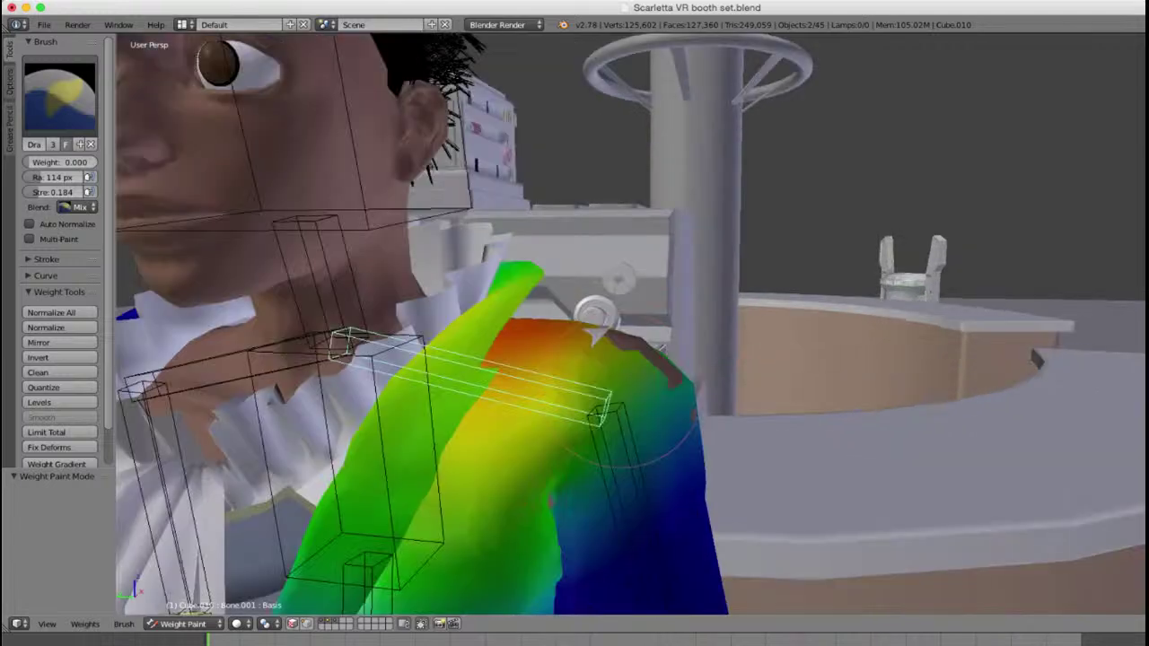
key(z)
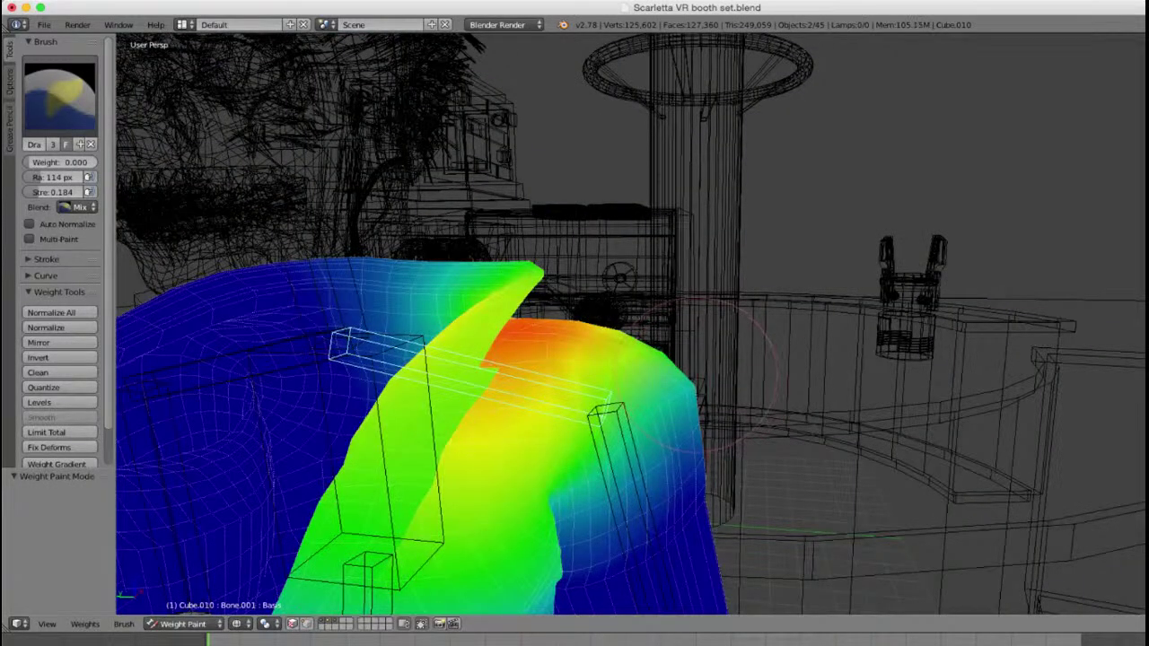
right_click(600, 413)
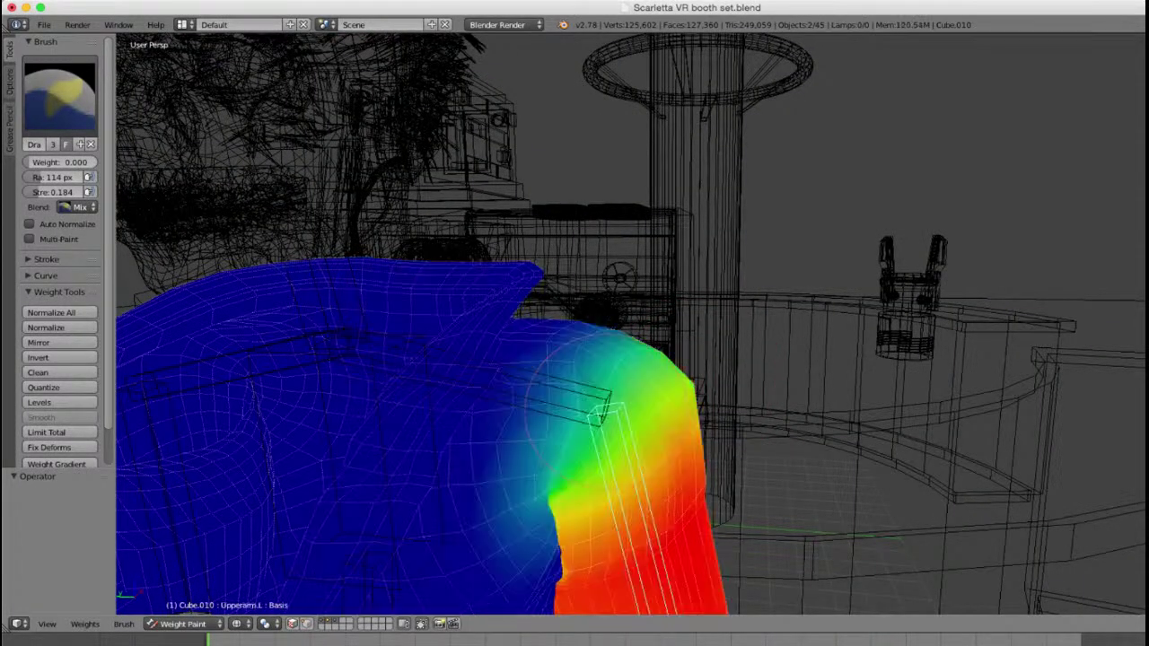
middle_drag(580, 391, 565, 377)
key(z)
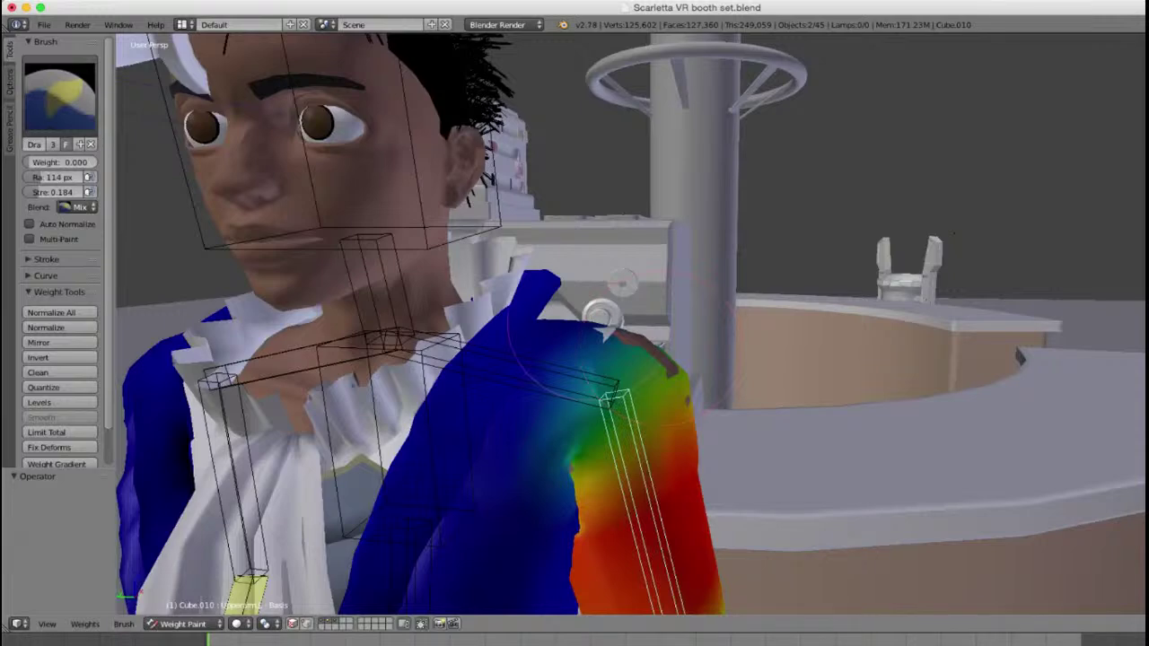
scroll(608, 395, up, 2)
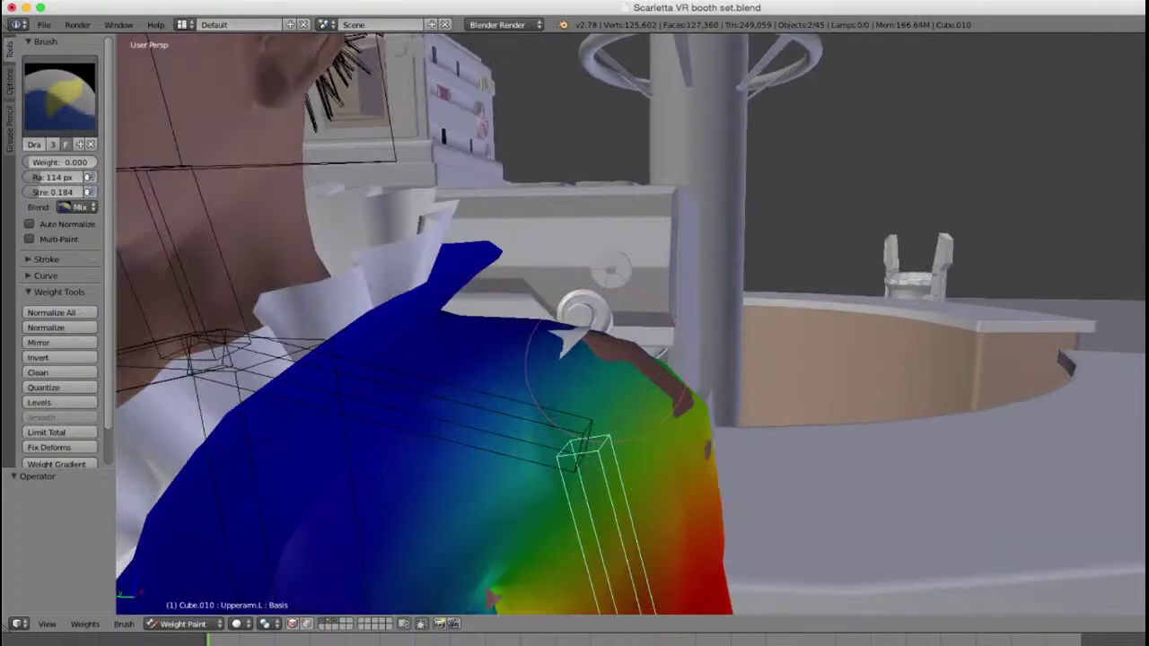
scroll(626, 400, down, 2)
Step: Display the jacket's weights for the right upper arm bone and frame the right shoulder
scroll(626, 406, down, 4)
middle_drag(500, 418, 617, 424)
right_click(476, 433)
scroll(489, 435, down, 2)
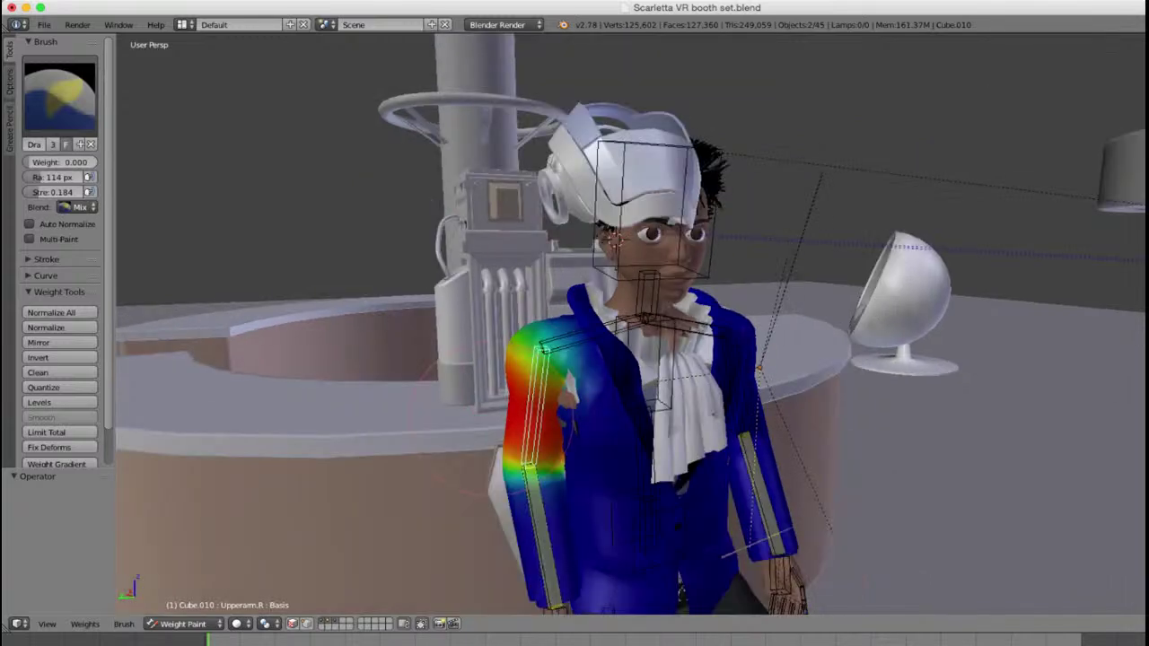
scroll(610, 422, up, 2)
scroll(646, 386, up, 2)
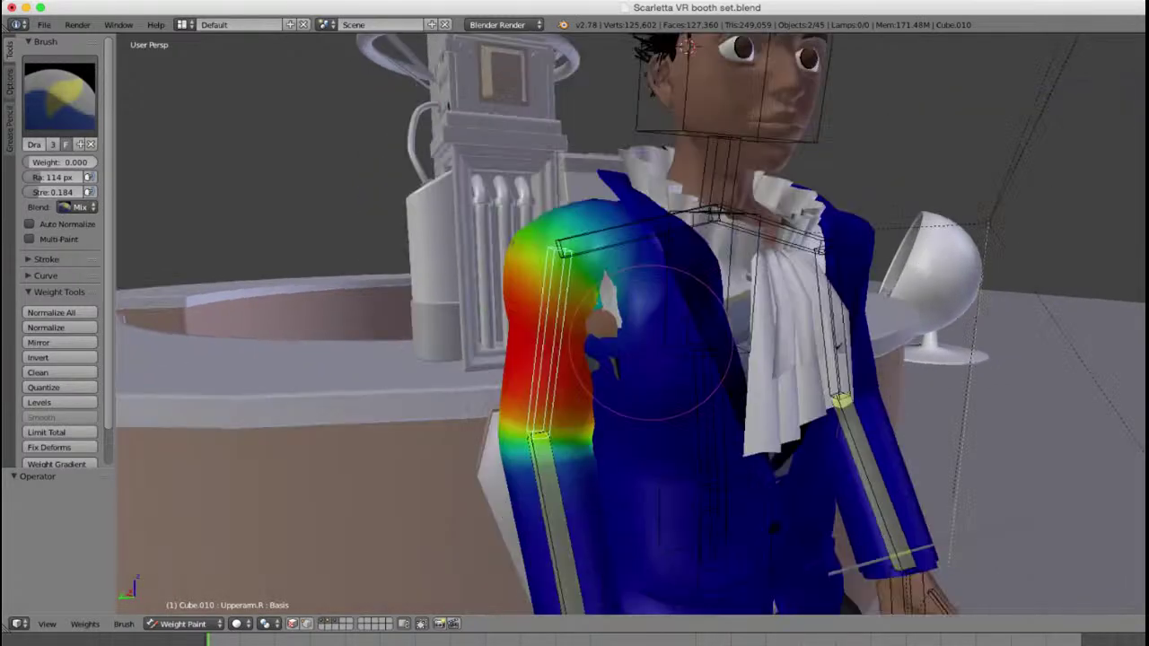
scroll(660, 368, up, 2)
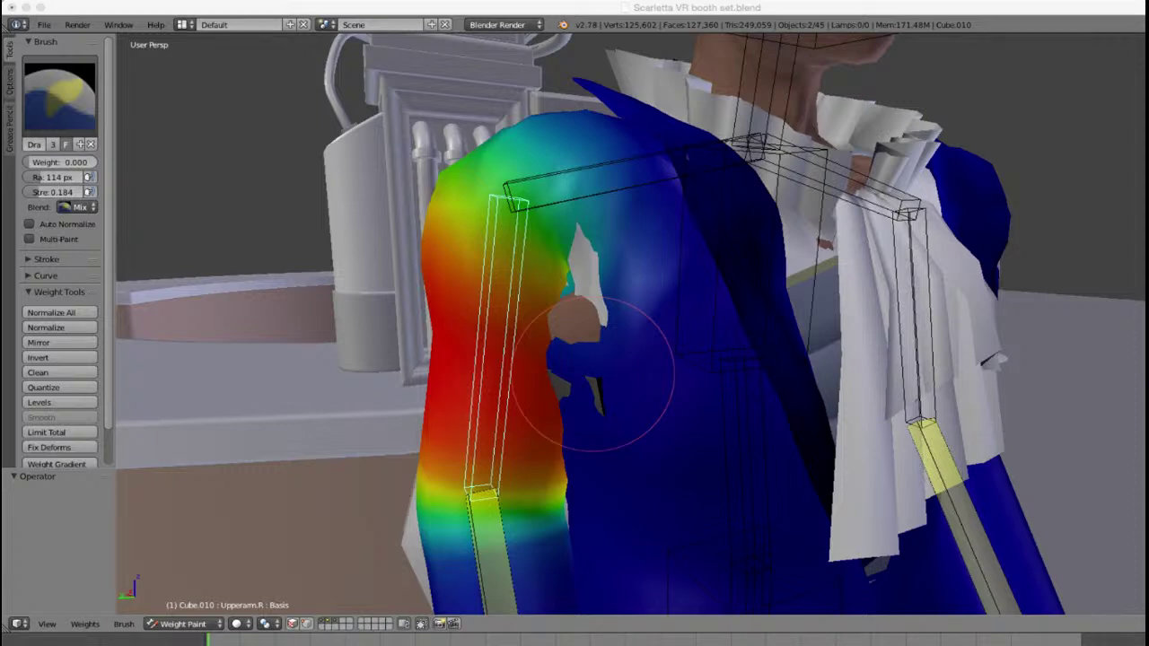
Step: Examine the holes in the jacket around the front of the right armpit in wireframe and solid shading
click(708, 371)
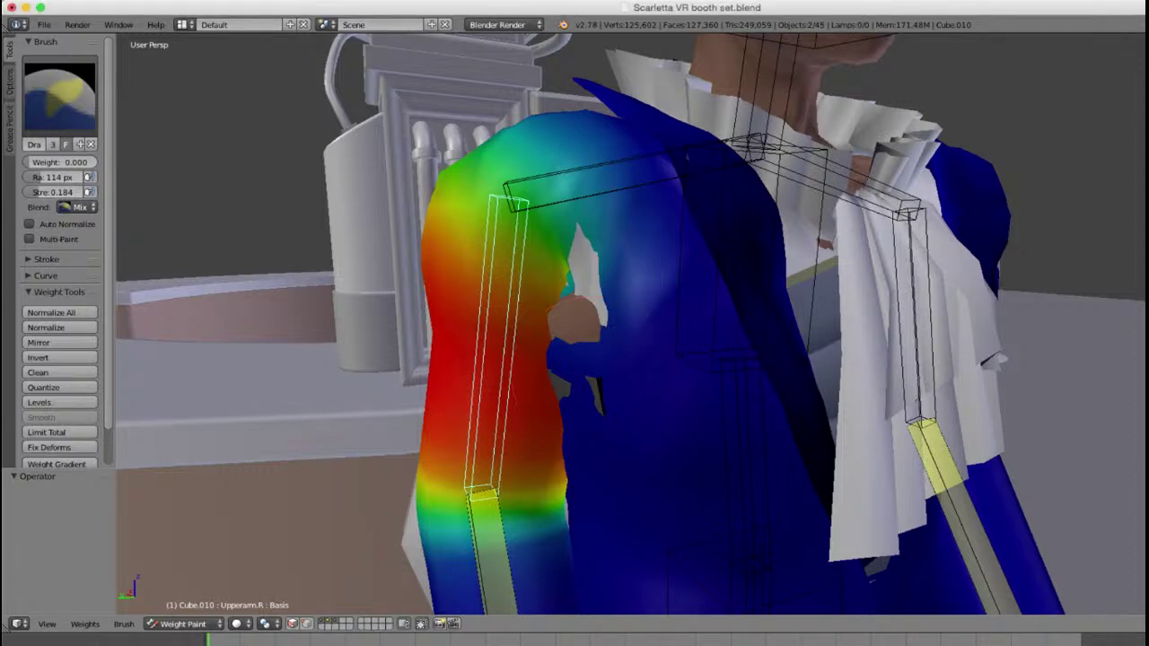
scroll(708, 372, down, 3)
scroll(649, 400, up, 1)
mouse_move(710, 377)
middle_down()
mouse_move(649, 400)
mouse_move(615, 389)
mouse_move(654, 390)
middle_up()
scroll(662, 395, up, 3)
key(z)
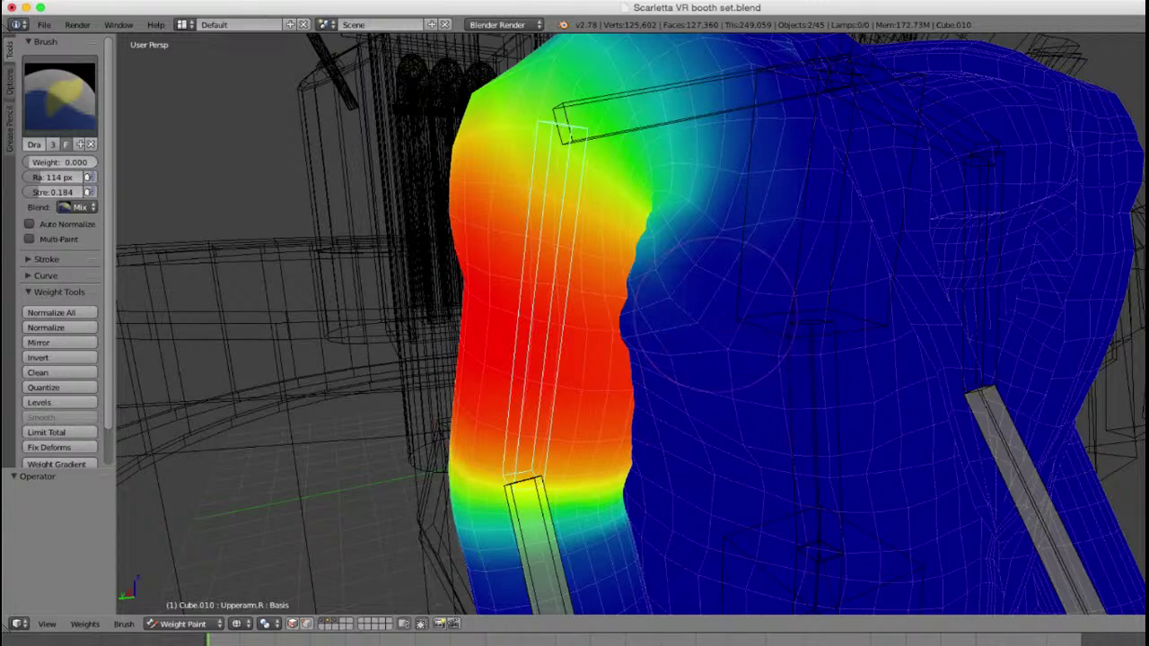
scroll(709, 377, up, 2)
scroll(745, 341, up, 2)
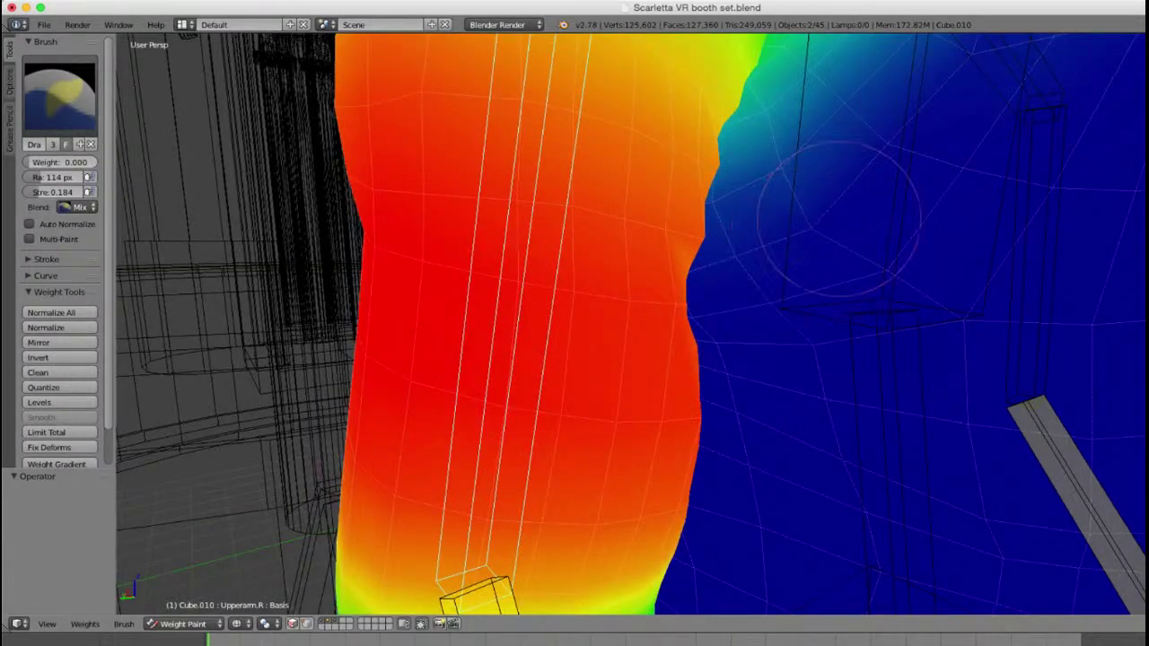
shift+middle_drag(821, 222, 807, 271)
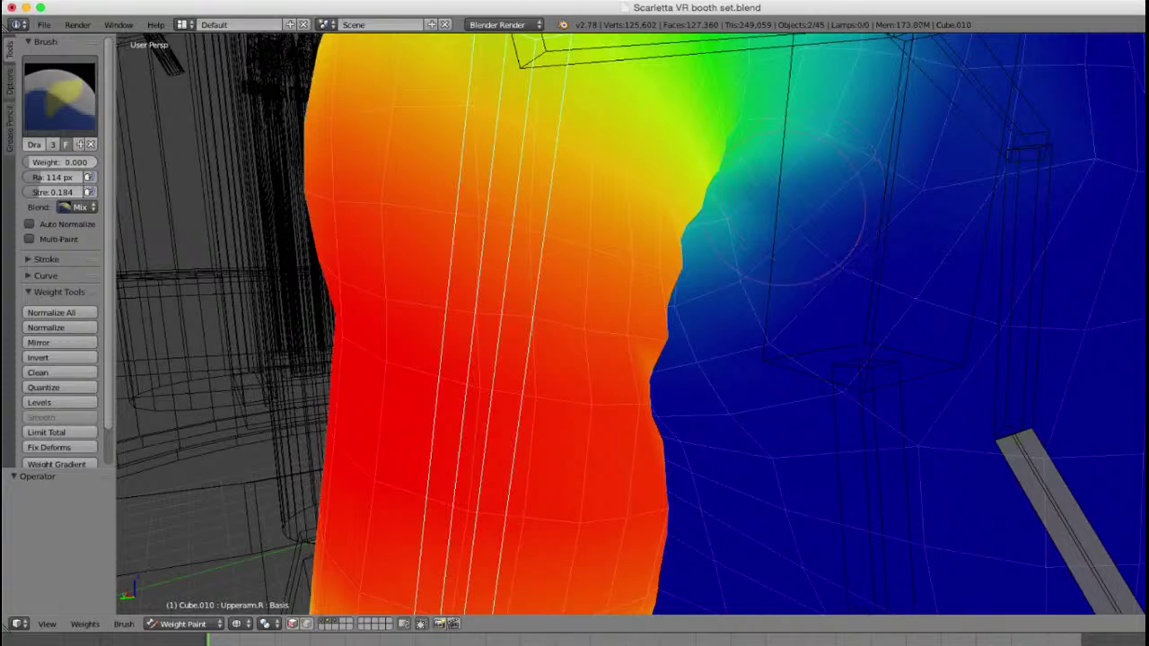
key(z)
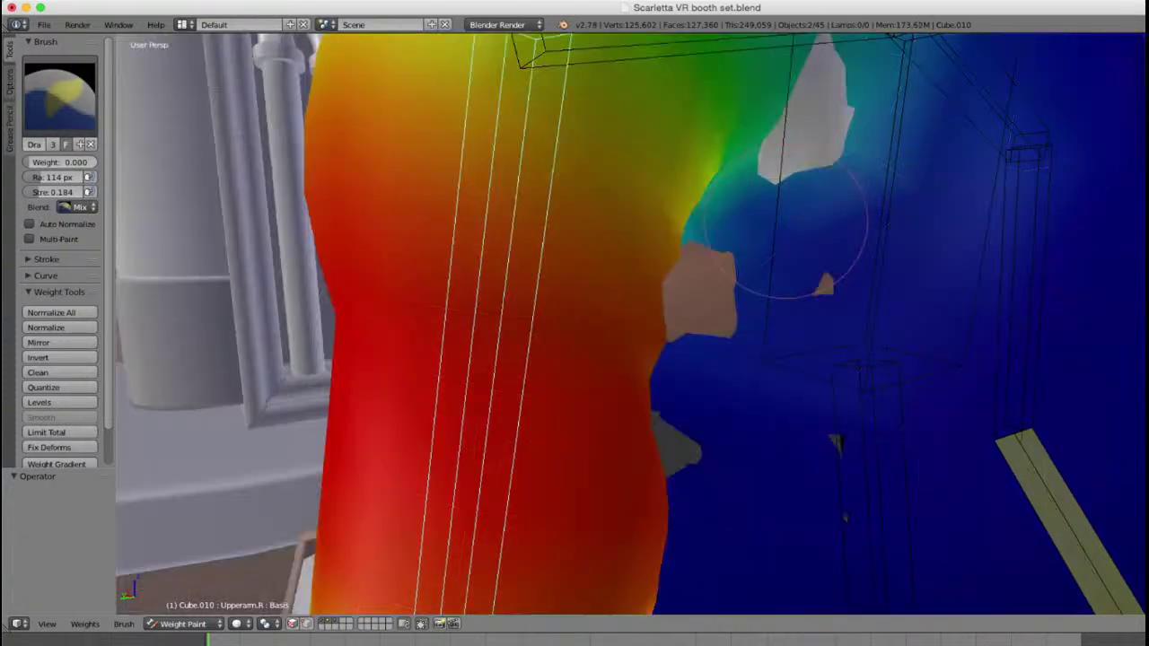
middle_drag(861, 125, 846, 270)
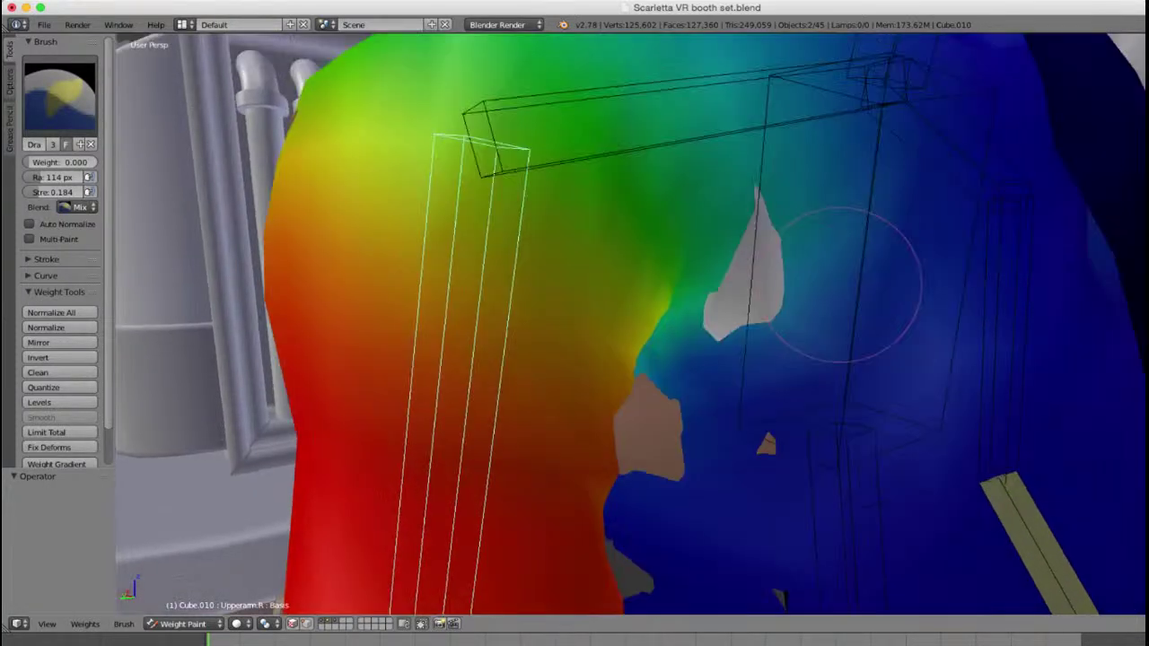
middle_drag(795, 410, 790, 461)
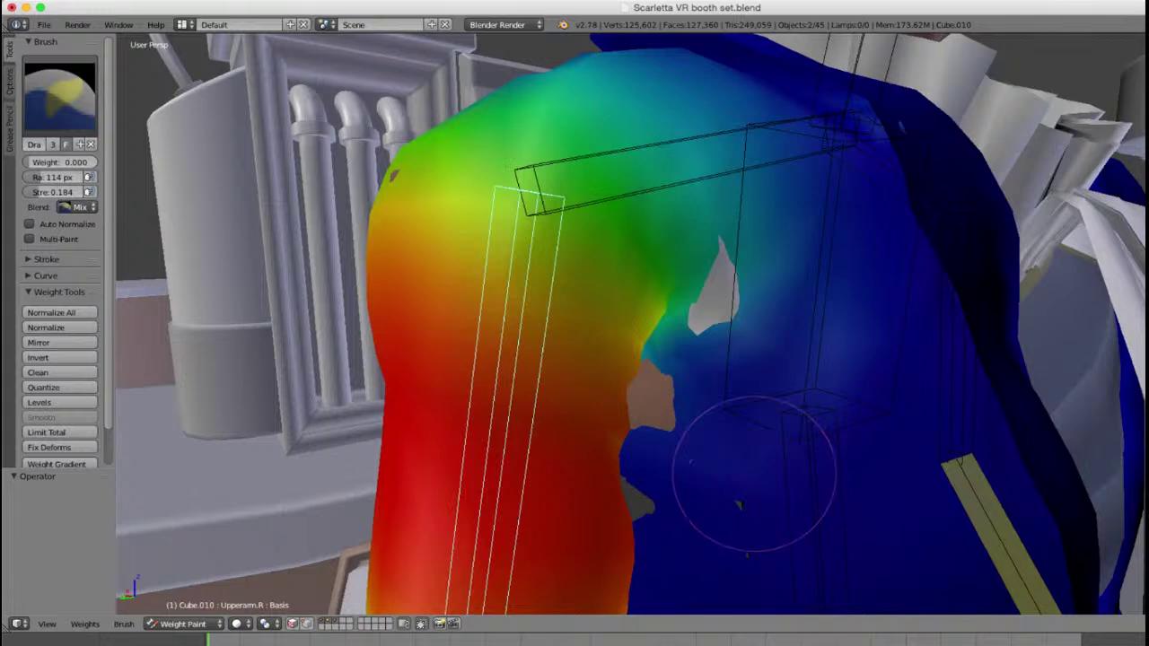
scroll(826, 344, up, 4)
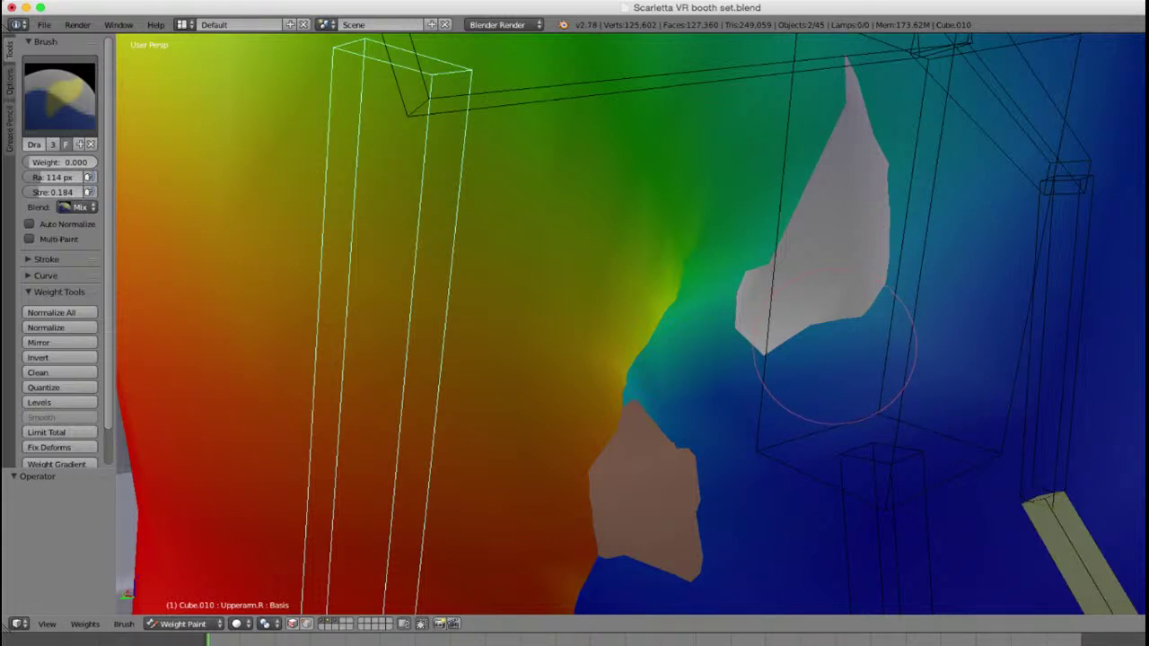
Step: Paint zero weight at 0.184 strength over the upper jacket hole in front of the right armpit, switching to wireframe shading
mouse_move(846, 339)
mouse_down()
mouse_move(872, 282)
mouse_move(843, 284)
mouse_up()
scroll(827, 289, down, 2)
scroll(824, 287, up, 2)
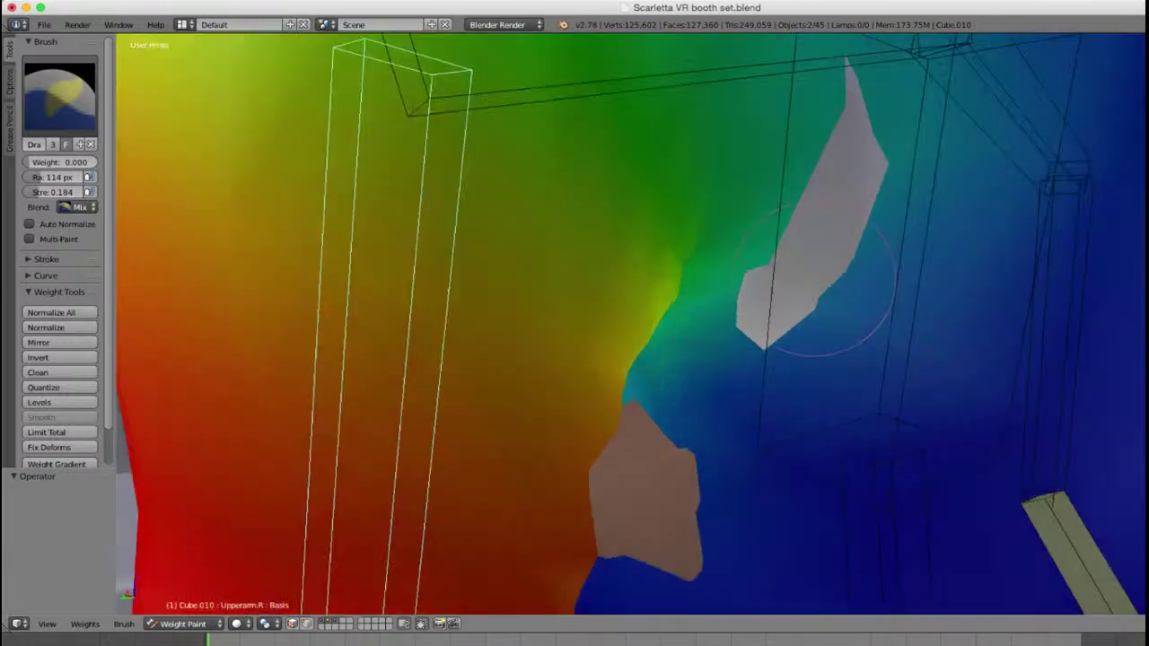
key(z)
drag(802, 254, 780, 286)
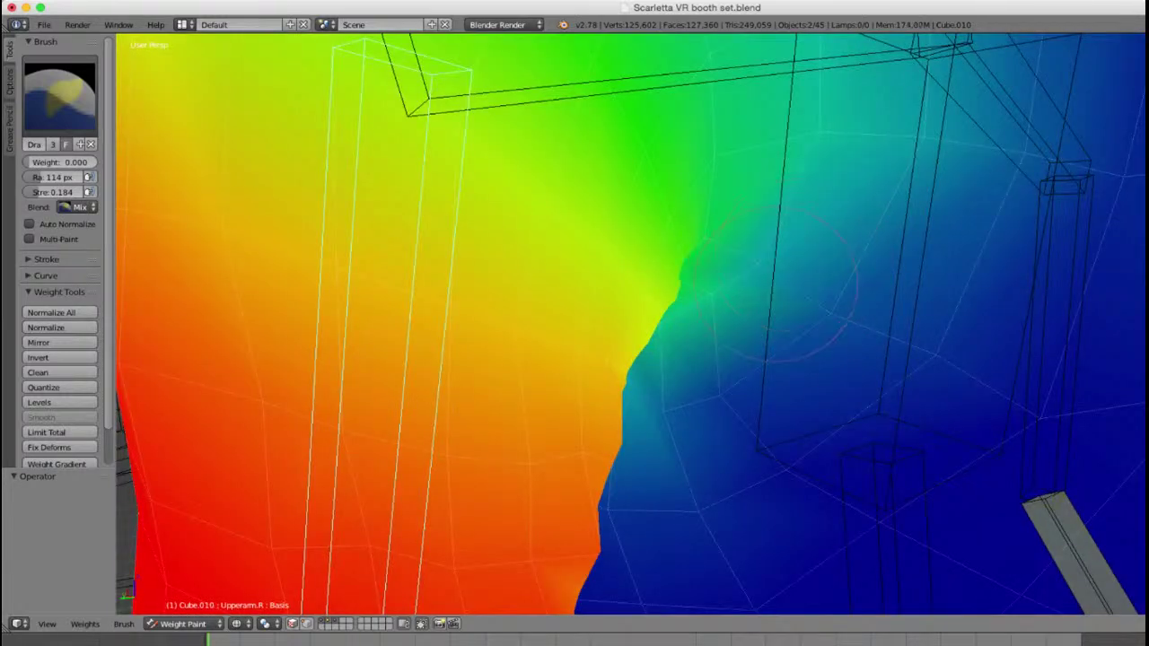
Step: Paint zero weight up close along the jacket edge where the right sleeve meets the chest at the armpit
scroll(741, 323, up, 1)
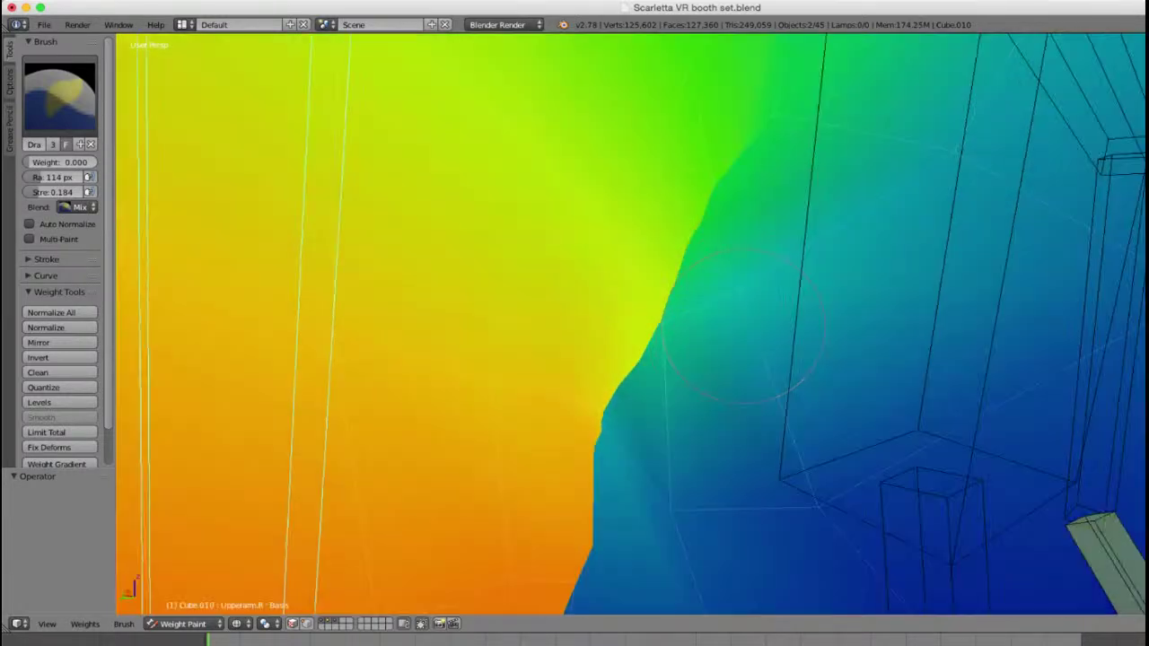
drag(746, 321, 768, 293)
middle_drag(747, 332, 741, 337)
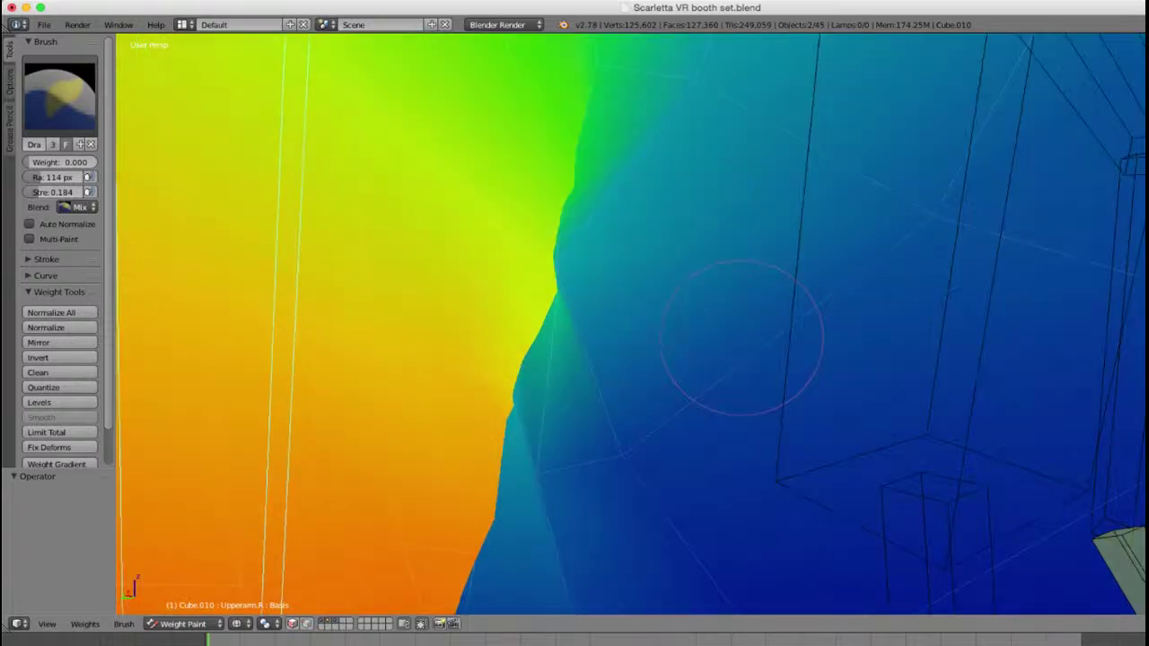
middle_drag(636, 326, 638, 310)
mouse_move(712, 331)
mouse_down()
mouse_move(716, 314)
mouse_move(799, 296)
mouse_up()
Step: Reduce the right upper arm bone's influence with zero-weight strokes from the armpit across the upper chest
middle_drag(799, 296, 795, 294)
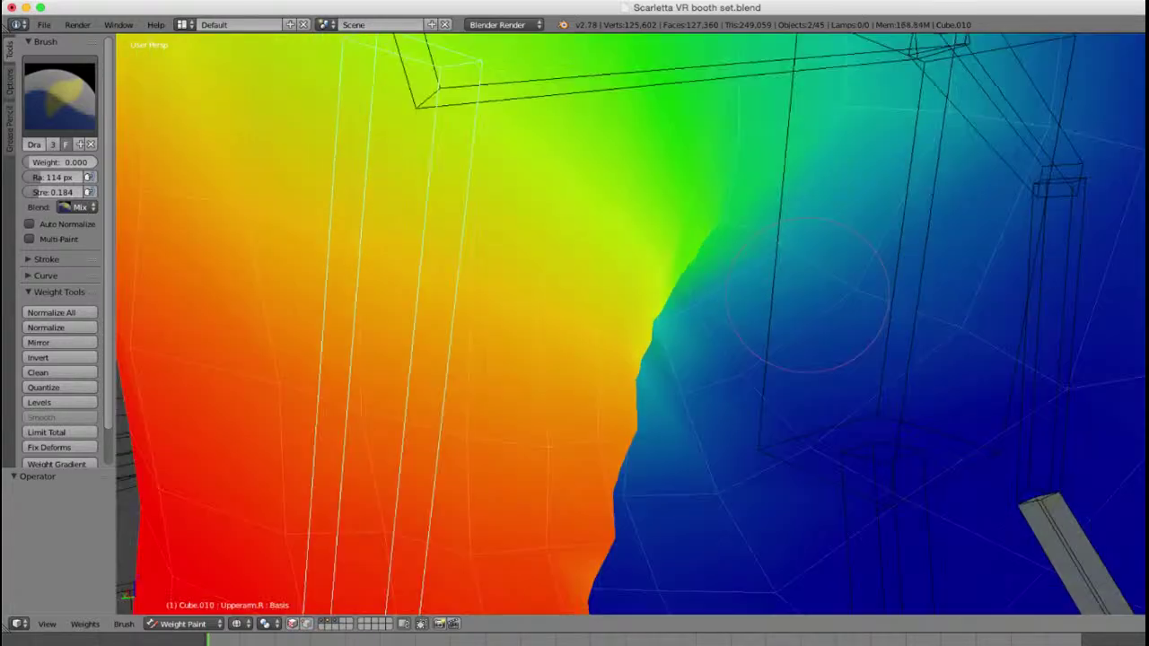
mouse_move(824, 259)
mouse_down()
mouse_move(808, 269)
mouse_move(846, 233)
mouse_move(844, 261)
mouse_up()
mouse_move(907, 161)
mouse_down()
mouse_move(933, 134)
mouse_move(951, 261)
mouse_move(862, 296)
mouse_up()
Step: Paint zero weight at brush strength 1.000 down the right side of the chest and check the remaining holes in solid shading
middle_drag(861, 296, 847, 346)
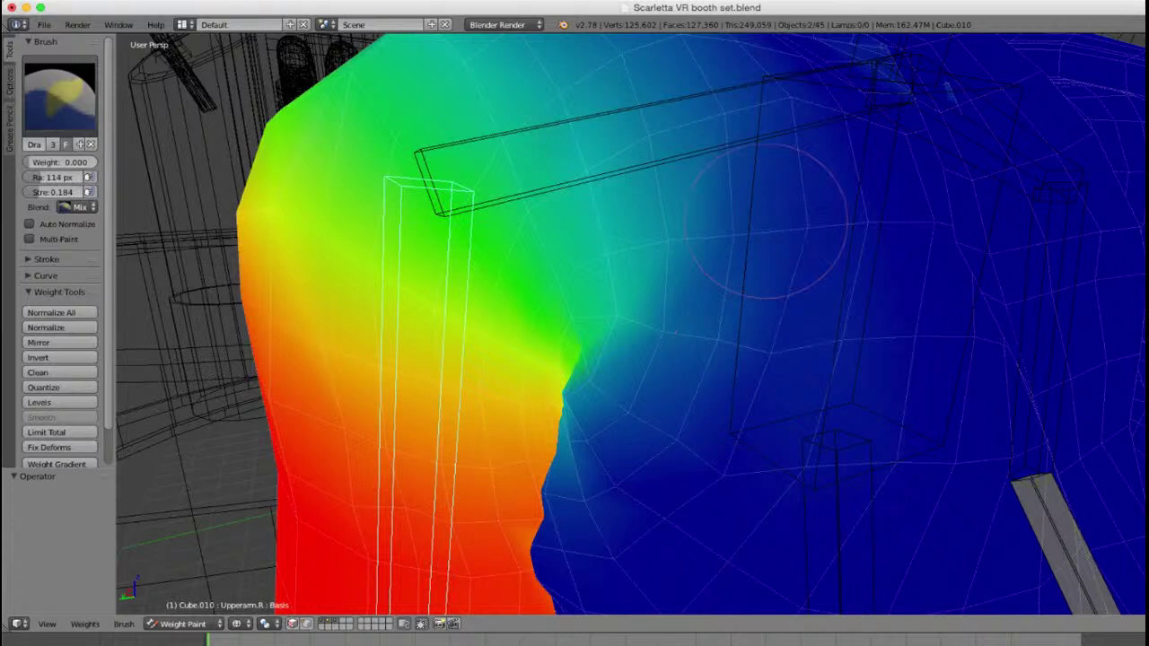
mouse_move(766, 221)
mouse_down()
mouse_move(736, 495)
mouse_move(723, 415)
mouse_move(739, 317)
mouse_move(714, 401)
mouse_up()
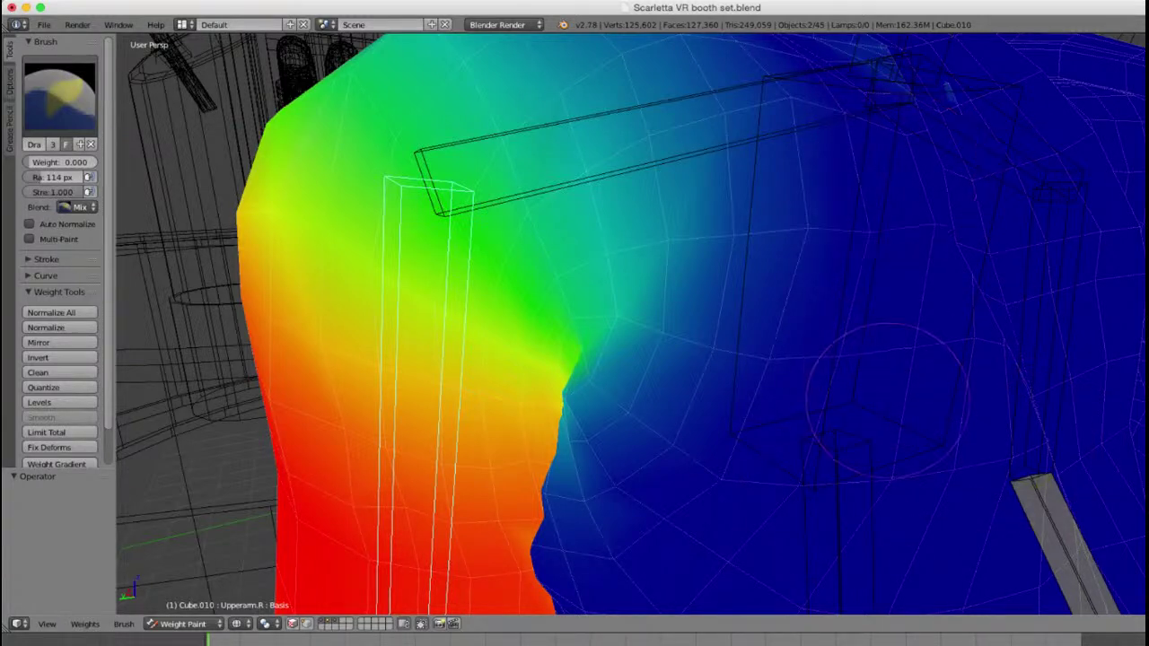
key(z)
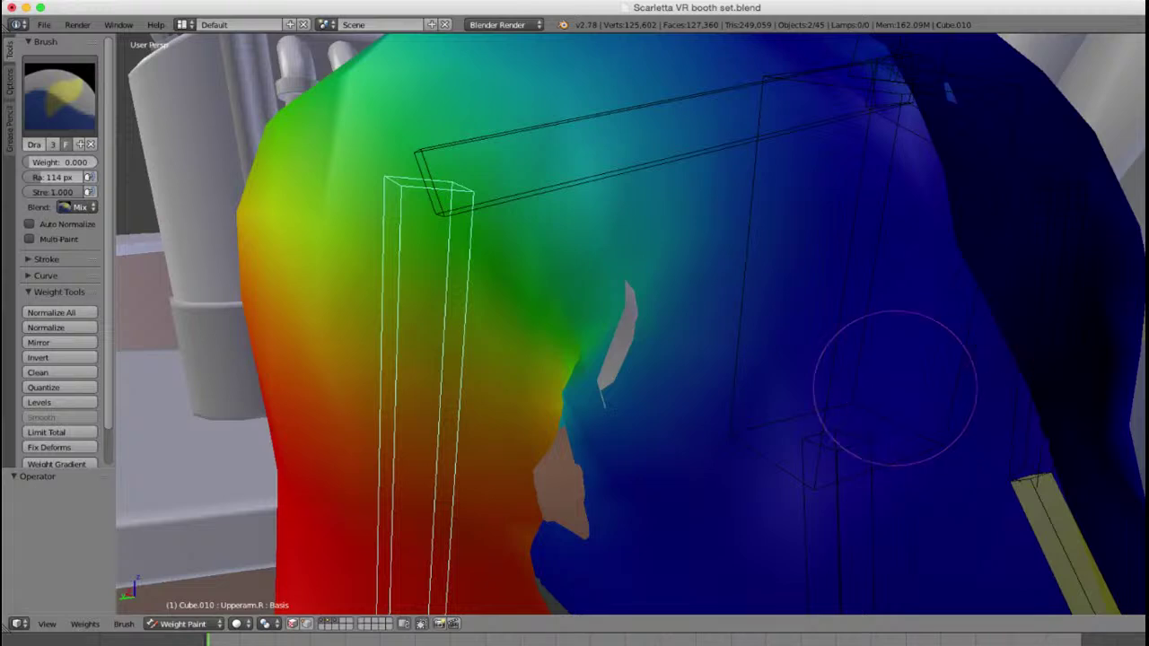
mouse_move(894, 388)
middle_down()
mouse_move(897, 372)
mouse_move(885, 371)
middle_up()
Step: Set the brush strength to 0.632 and paint zero weight on the jacket's side just below the right armpit in wireframe shading
key(z)
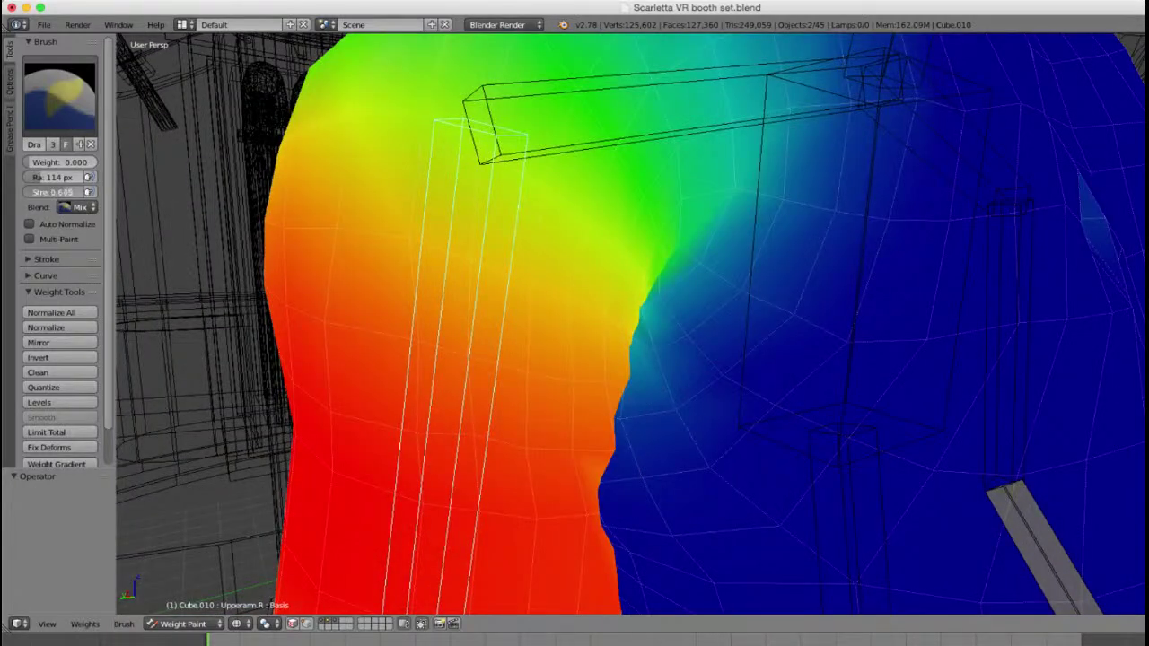
mouse_move(744, 437)
middle_down()
mouse_move(687, 437)
mouse_move(834, 408)
middle_up()
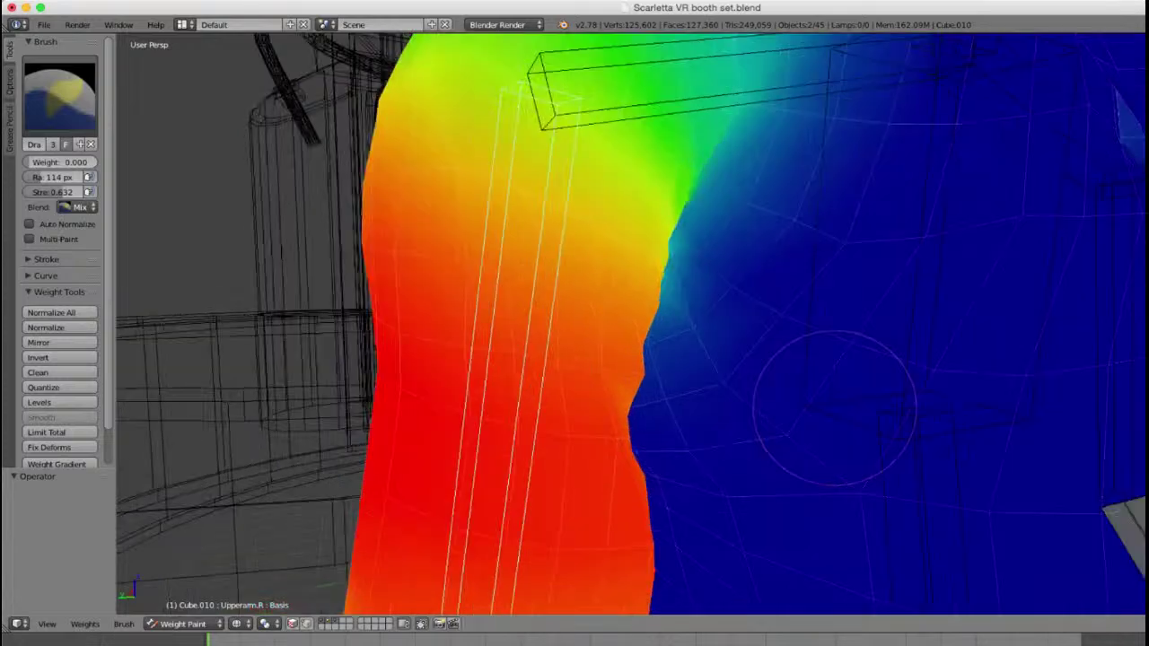
scroll(834, 395, up, 4)
scroll(806, 422, down, 4)
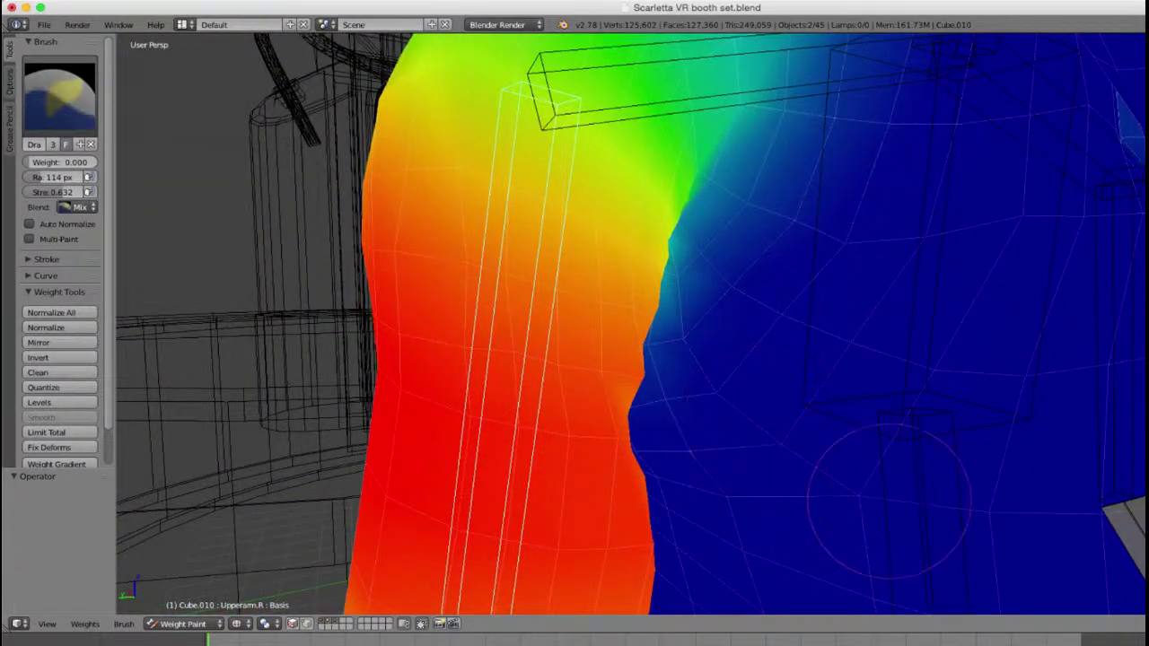
scroll(872, 467, up, 2)
scroll(898, 418, up, 1)
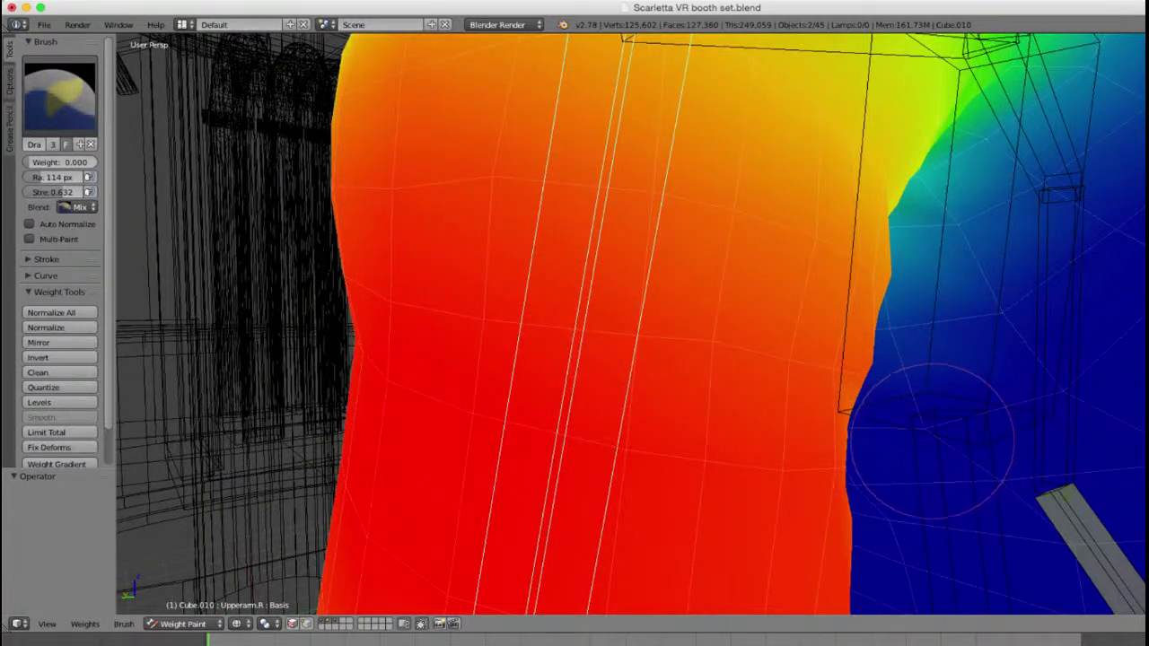
Step: Paint zero weight at strength 0.632 on the jacket's back panel beside the right sleeve, just below the armpit
mouse_move(931, 442)
middle_down()
mouse_move(808, 423)
mouse_move(646, 441)
mouse_move(869, 419)
mouse_move(790, 359)
middle_up()
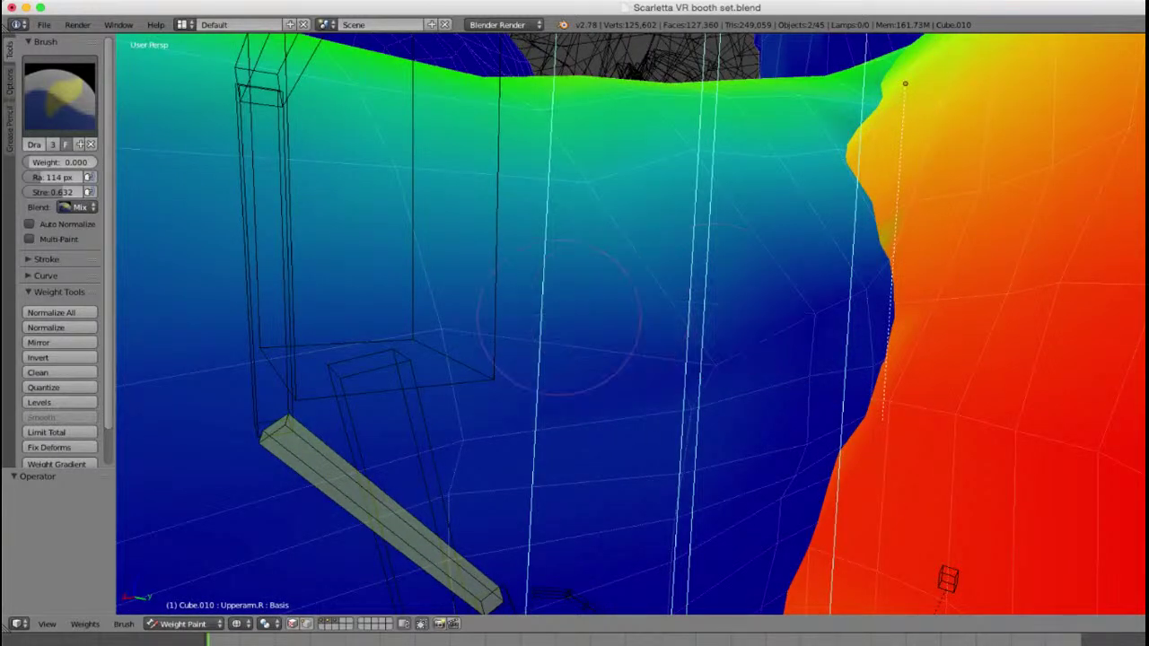
mouse_move(672, 385)
middle_down()
mouse_move(725, 354)
mouse_move(823, 345)
middle_up()
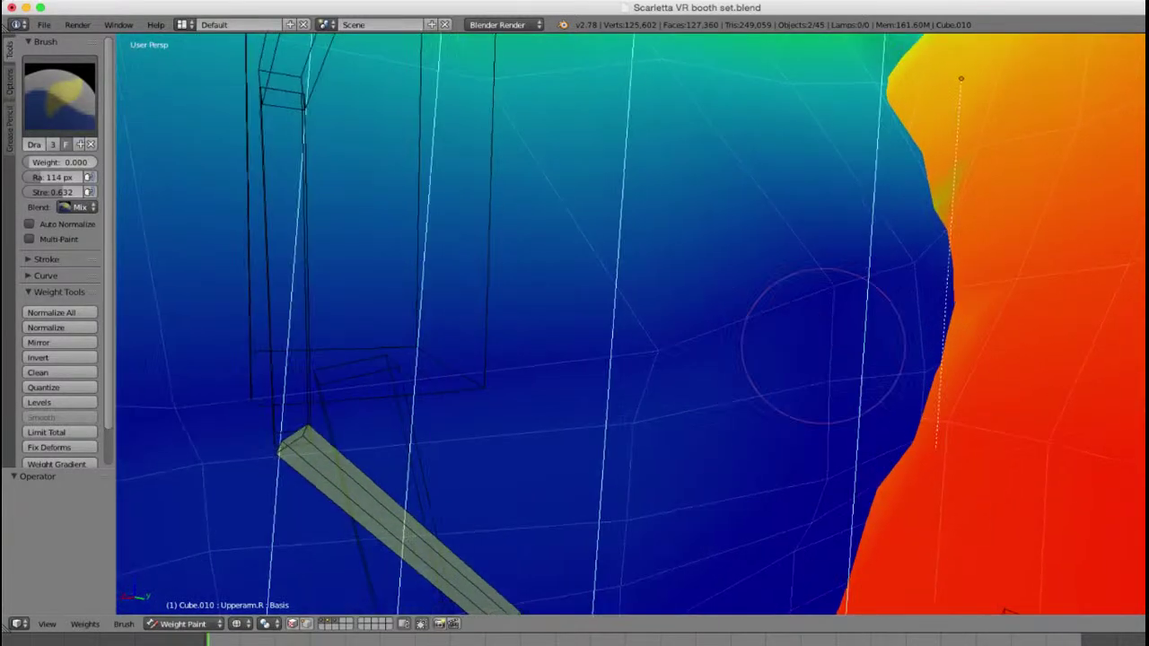
scroll(823, 346, up, 1)
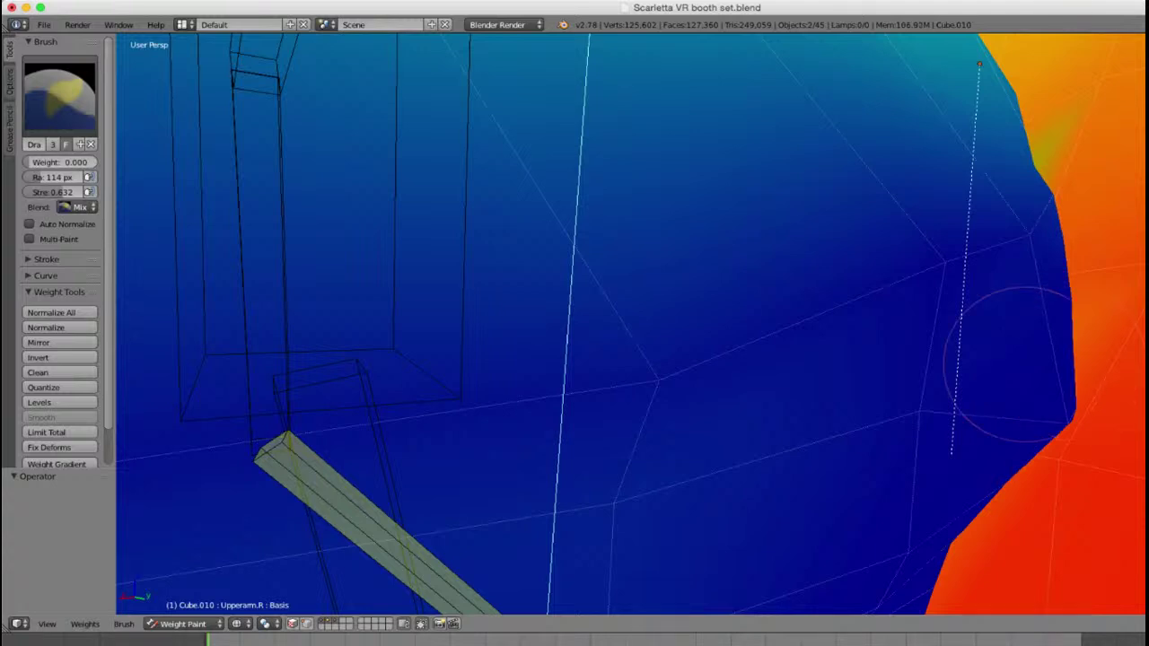
middle_drag(533, 482, 717, 375)
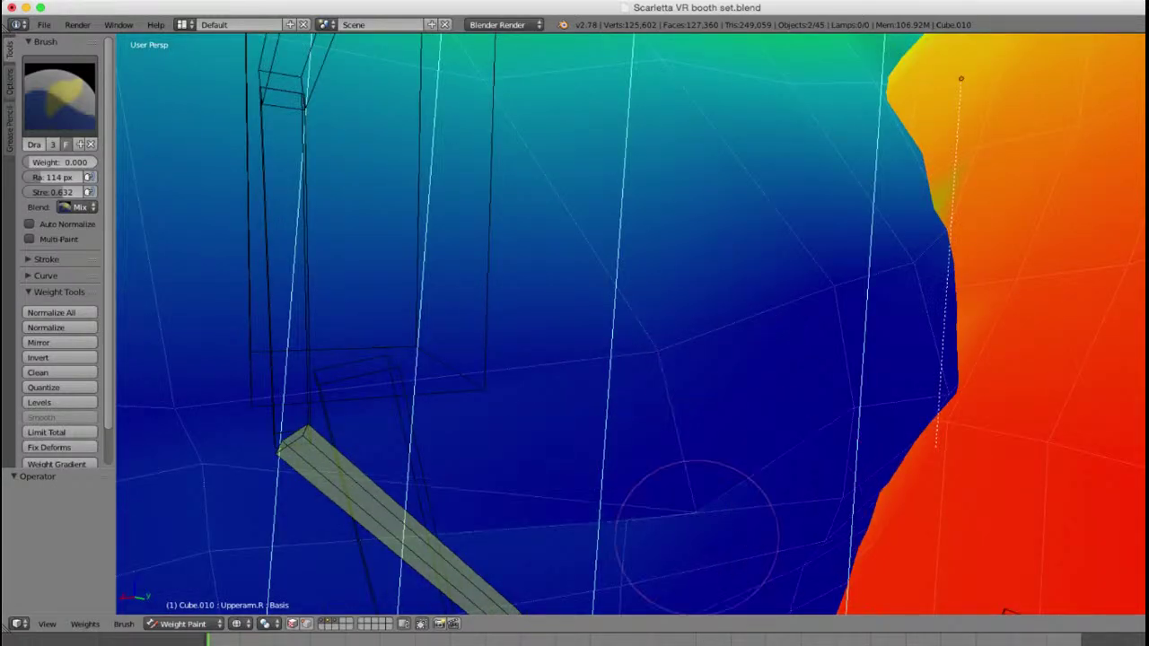
mouse_move(696, 538)
mouse_down()
mouse_move(559, 531)
mouse_move(691, 393)
mouse_move(795, 228)
mouse_up()
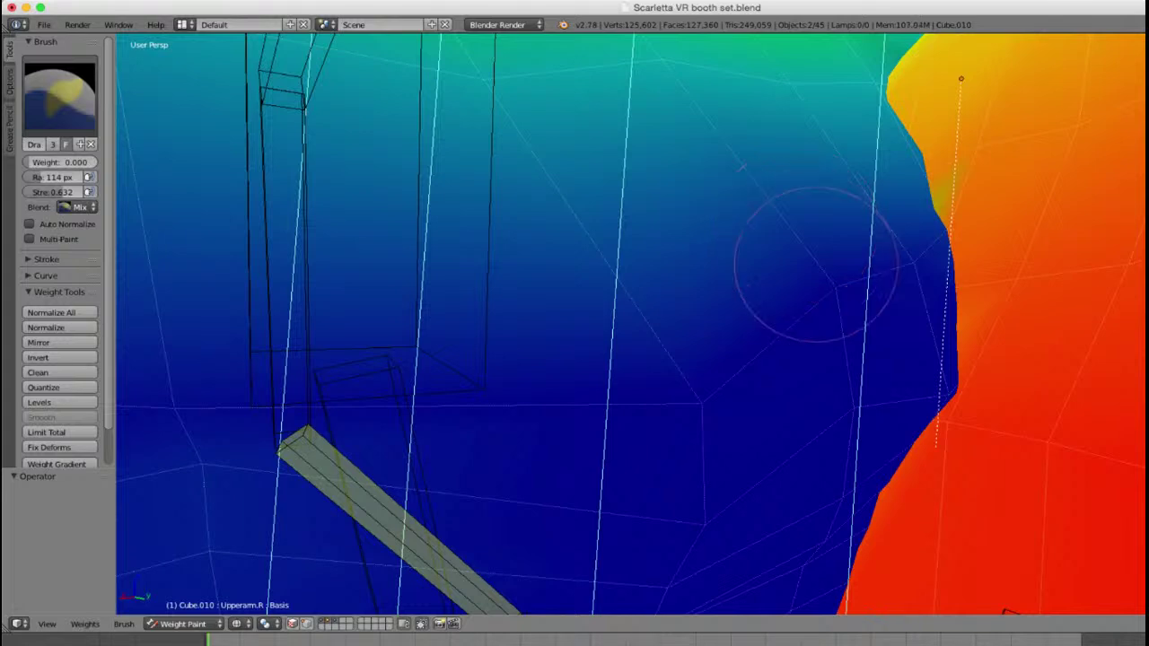
mouse_move(815, 265)
middle_down()
mouse_move(705, 305)
mouse_move(798, 333)
middle_up()
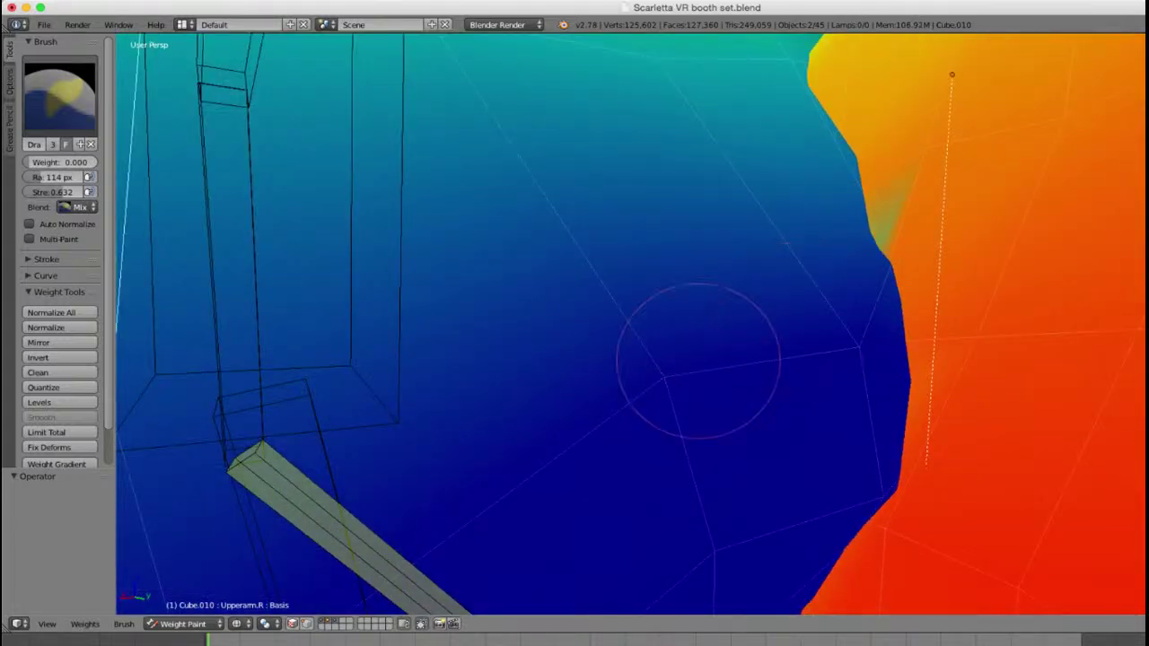
drag(698, 361, 661, 394)
click(689, 426)
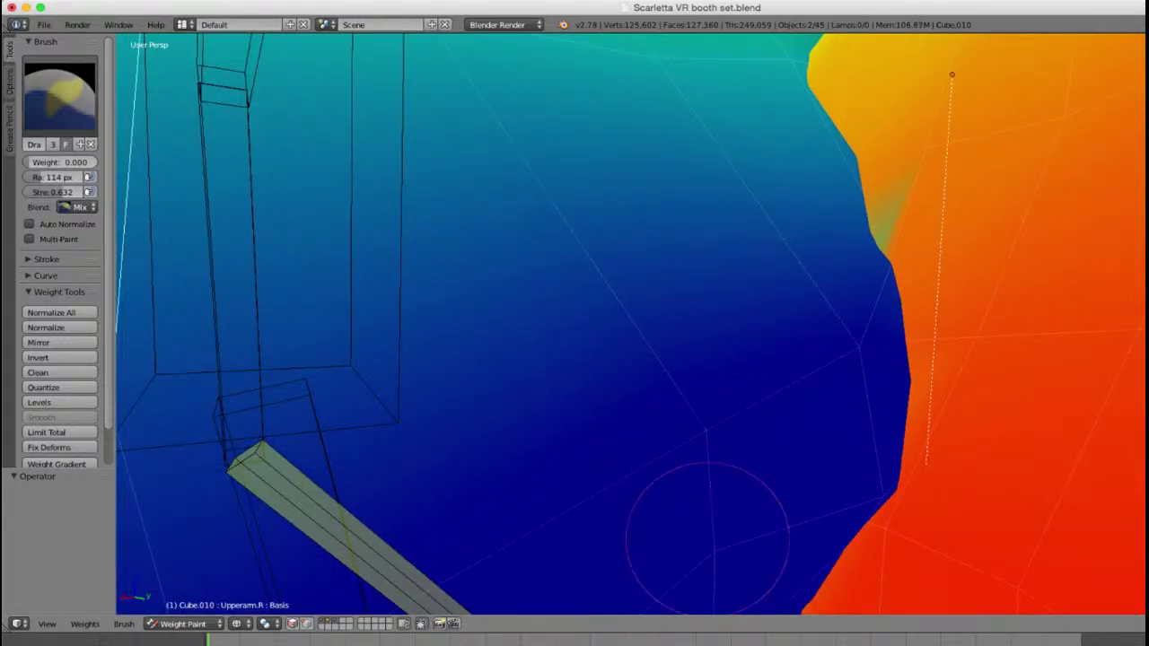
click(707, 539)
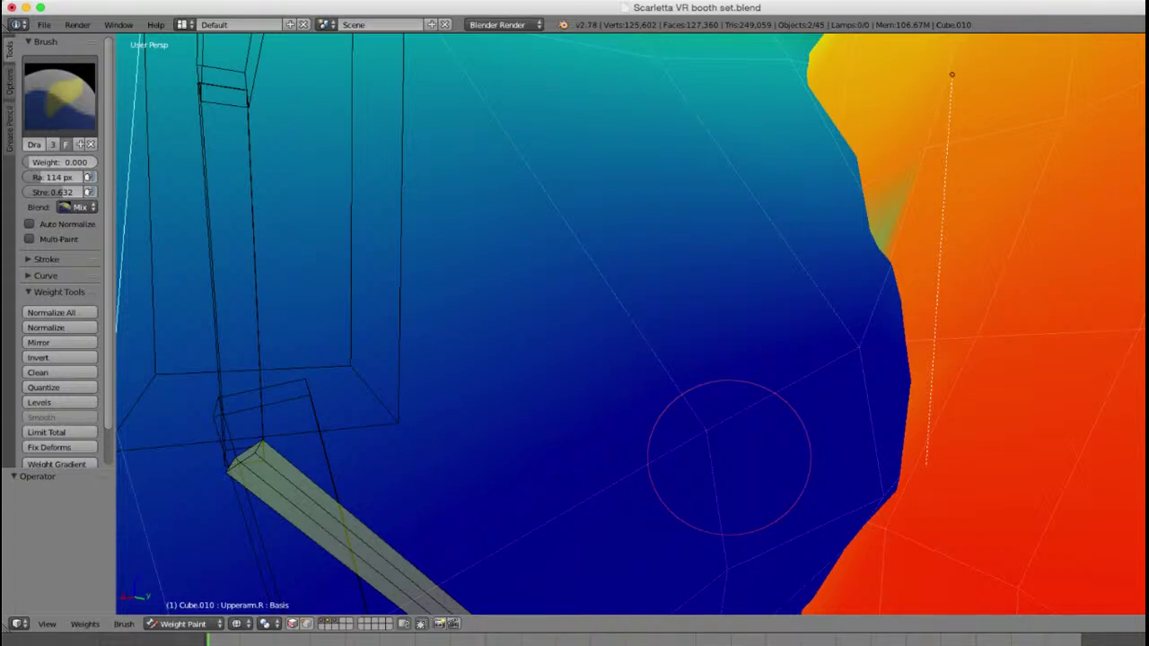
Step: Paint zero weight higher up along the back edge of the right armpit, covering the protruding yellow-green patch beside the sleeve
middle_drag(769, 296, 787, 248)
mouse_move(786, 177)
middle_down()
mouse_move(848, 235)
mouse_move(788, 260)
middle_up()
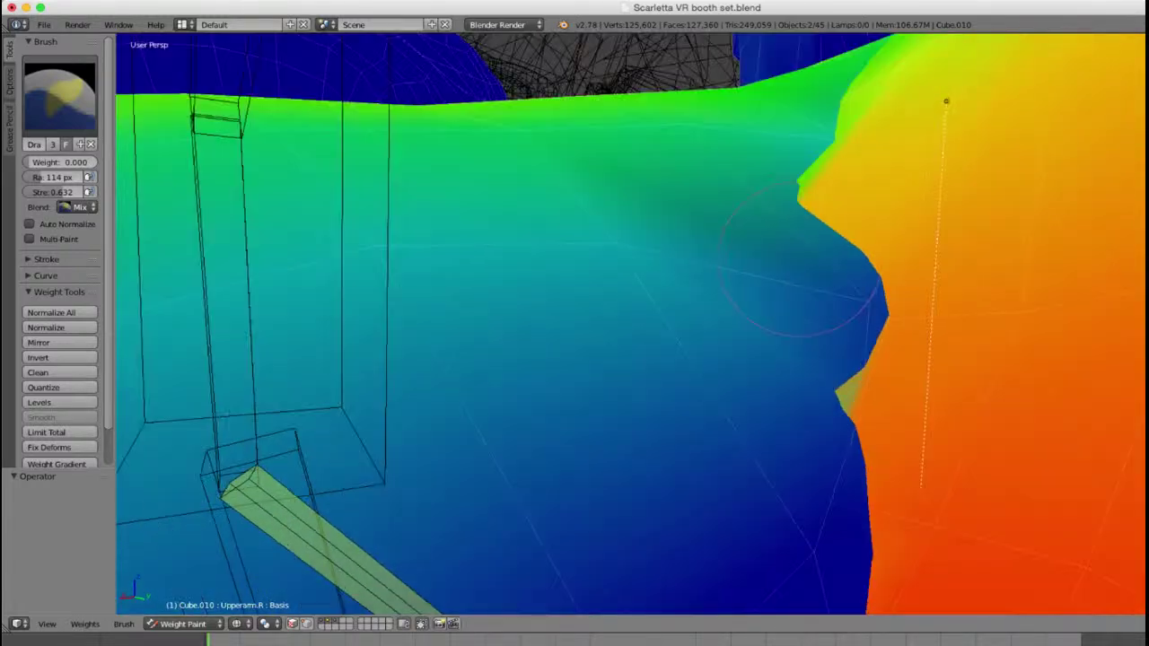
mouse_move(821, 314)
middle_down()
mouse_move(812, 309)
mouse_move(844, 359)
middle_up()
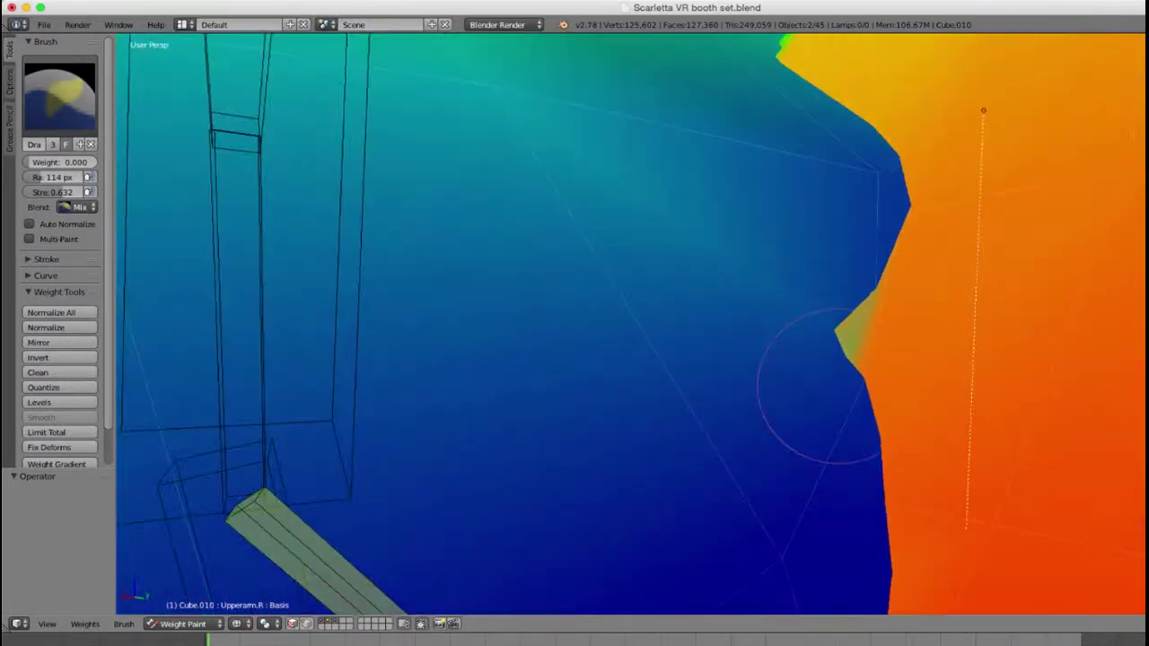
middle_drag(839, 404, 885, 398)
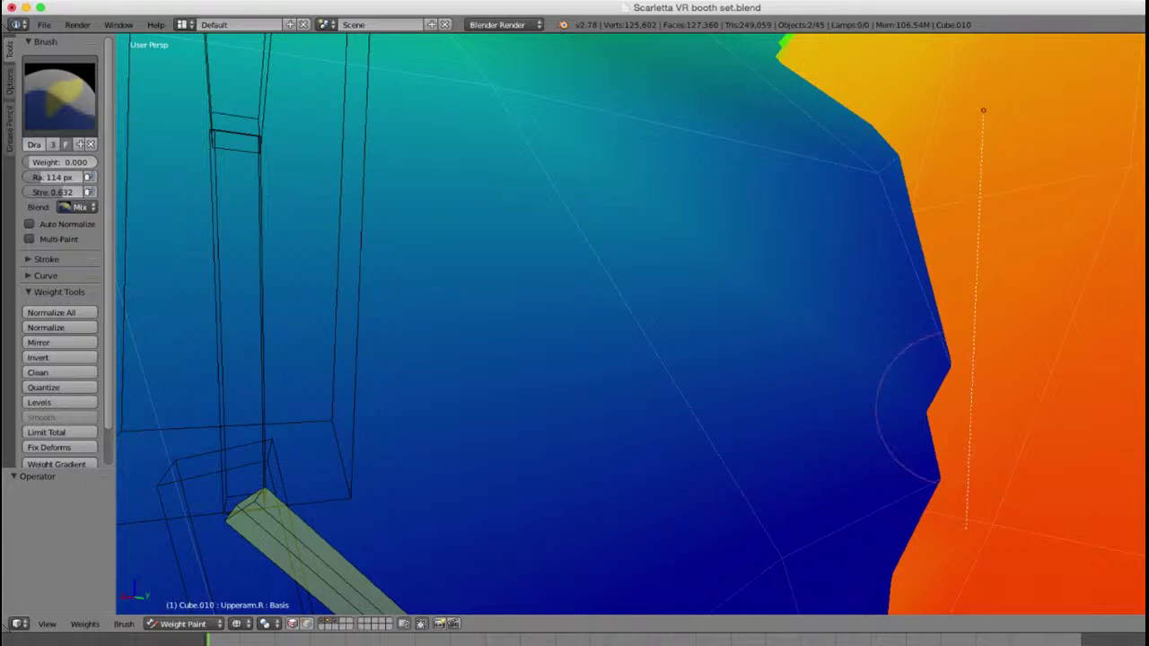
middle_drag(808, 352, 832, 341)
mouse_move(743, 261)
mouse_down()
mouse_move(736, 350)
mouse_move(431, 305)
mouse_move(384, 349)
mouse_up()
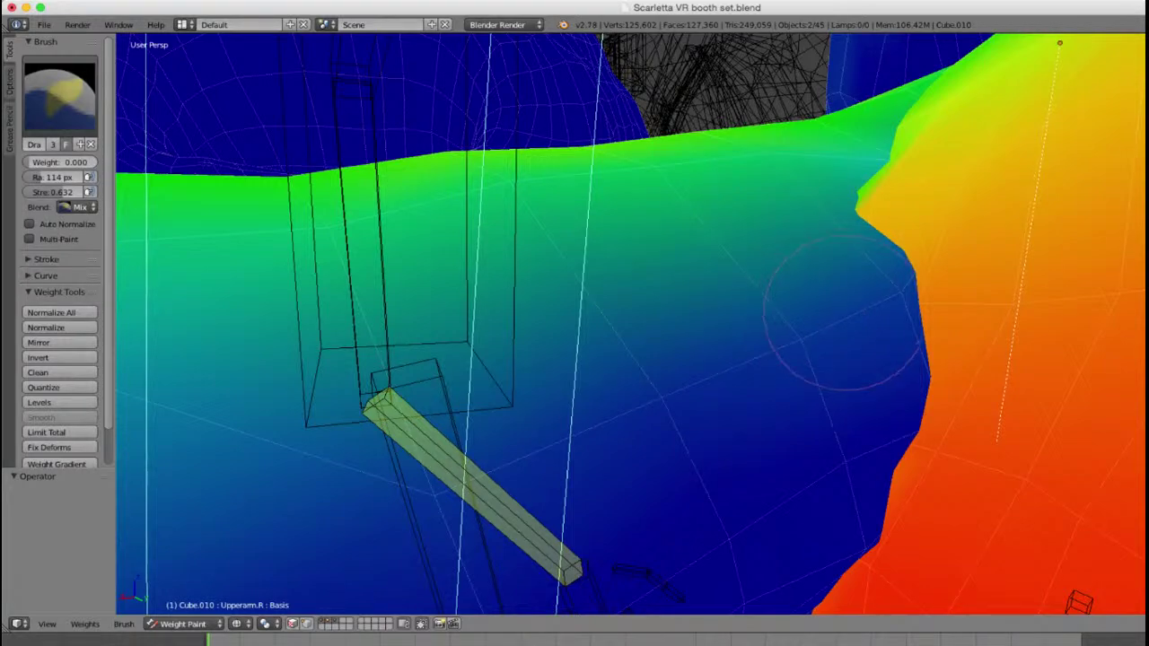
Step: Continue the zero-weight strokes across the upper back and around to the chest-side edge of the right armpit
mouse_move(844, 312)
middle_down()
mouse_move(690, 307)
mouse_move(846, 367)
mouse_move(853, 341)
middle_up()
mouse_move(596, 274)
mouse_down()
mouse_move(574, 264)
mouse_move(566, 287)
mouse_up()
mouse_move(607, 415)
middle_down()
mouse_move(688, 269)
mouse_move(731, 296)
mouse_move(660, 206)
middle_up()
drag(668, 199, 664, 216)
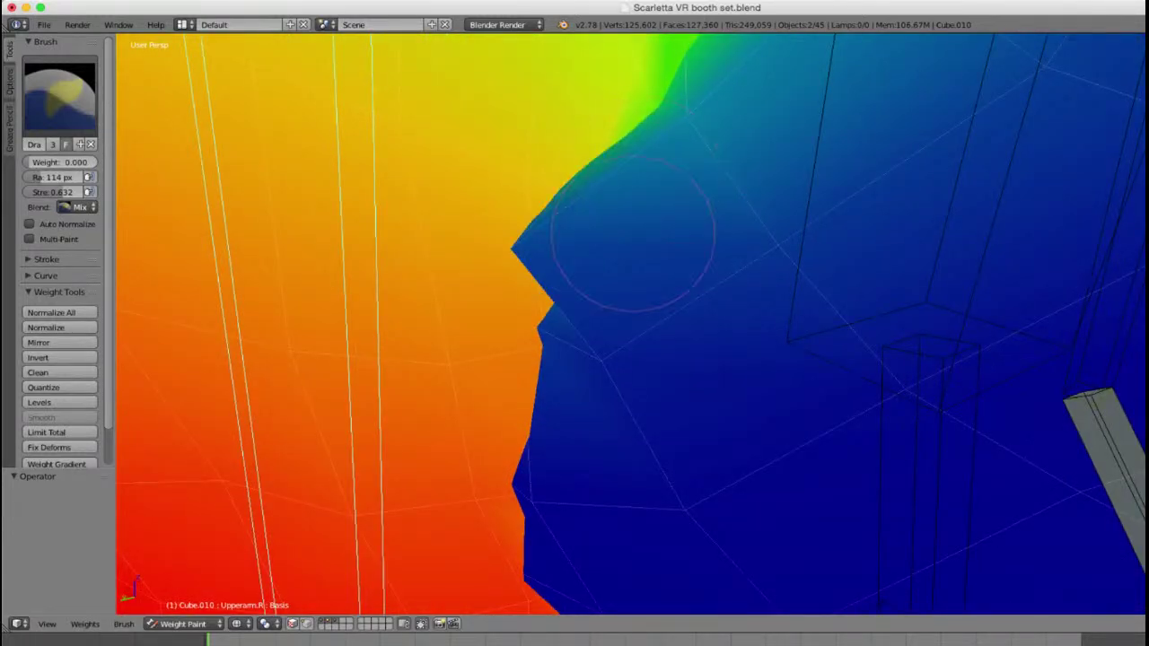
mouse_move(668, 237)
middle_down()
mouse_move(629, 280)
mouse_move(690, 301)
mouse_move(641, 287)
mouse_move(679, 282)
mouse_move(619, 282)
mouse_move(762, 354)
mouse_move(751, 296)
mouse_move(826, 375)
middle_up()
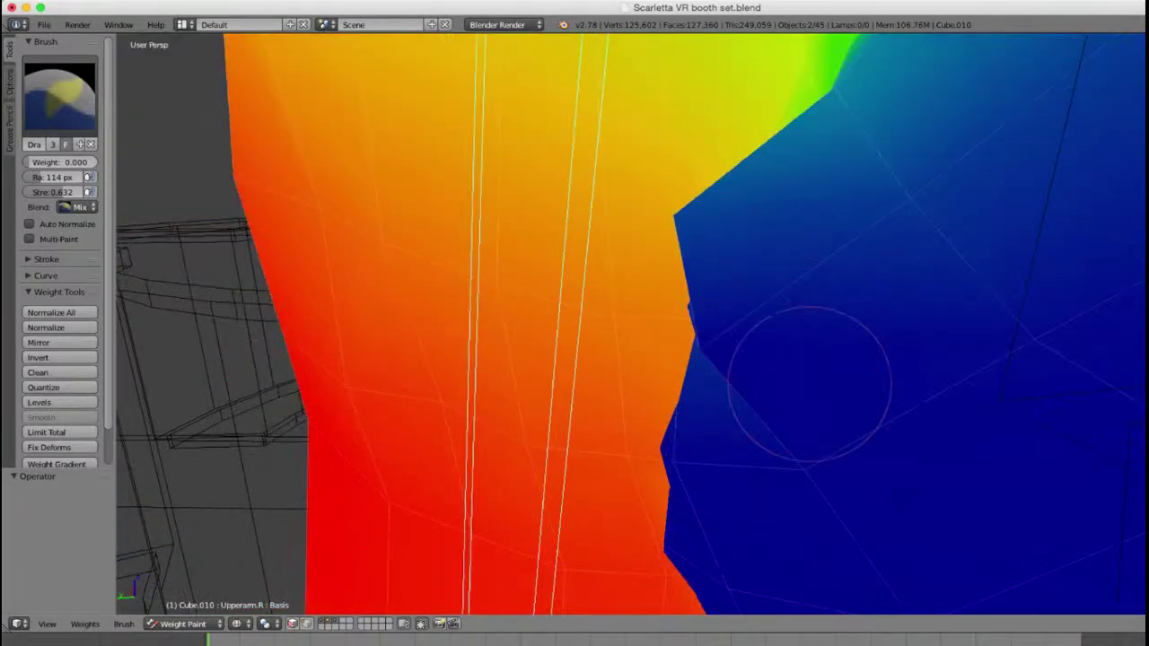
middle_drag(764, 444, 801, 468)
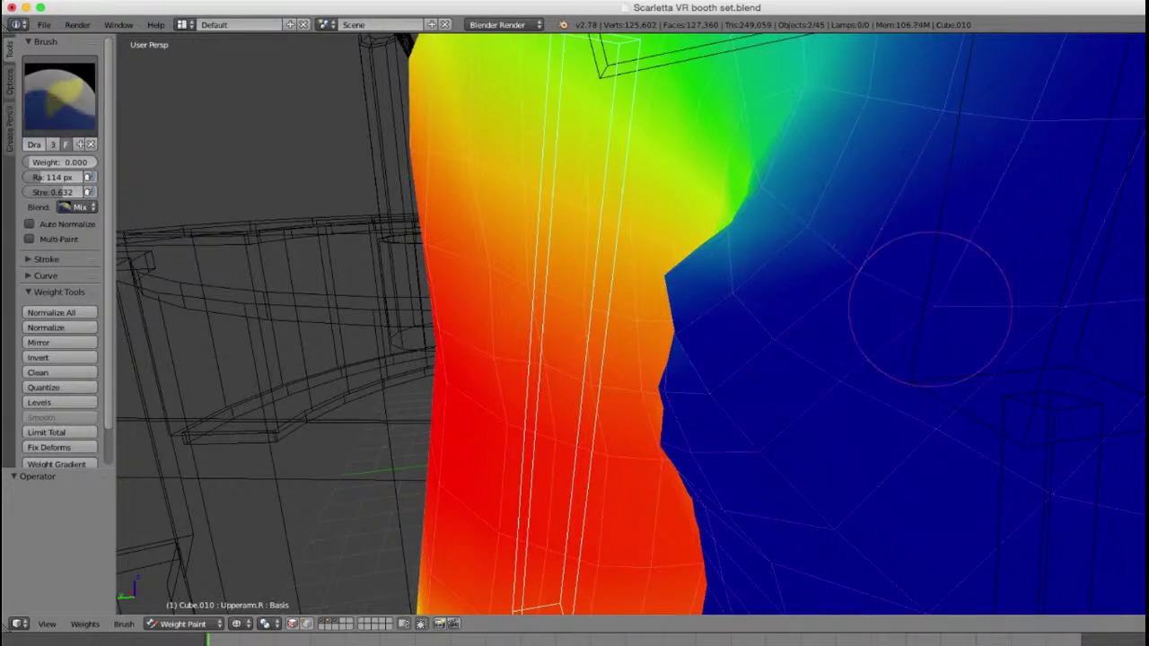
Step: Examine the jacket around and below the right armpit from the front, side and back in solid and wireframe shading
mouse_move(897, 270)
middle_down()
mouse_move(769, 385)
mouse_move(727, 406)
mouse_move(754, 403)
mouse_move(672, 375)
middle_up()
scroll(750, 400, up, 4)
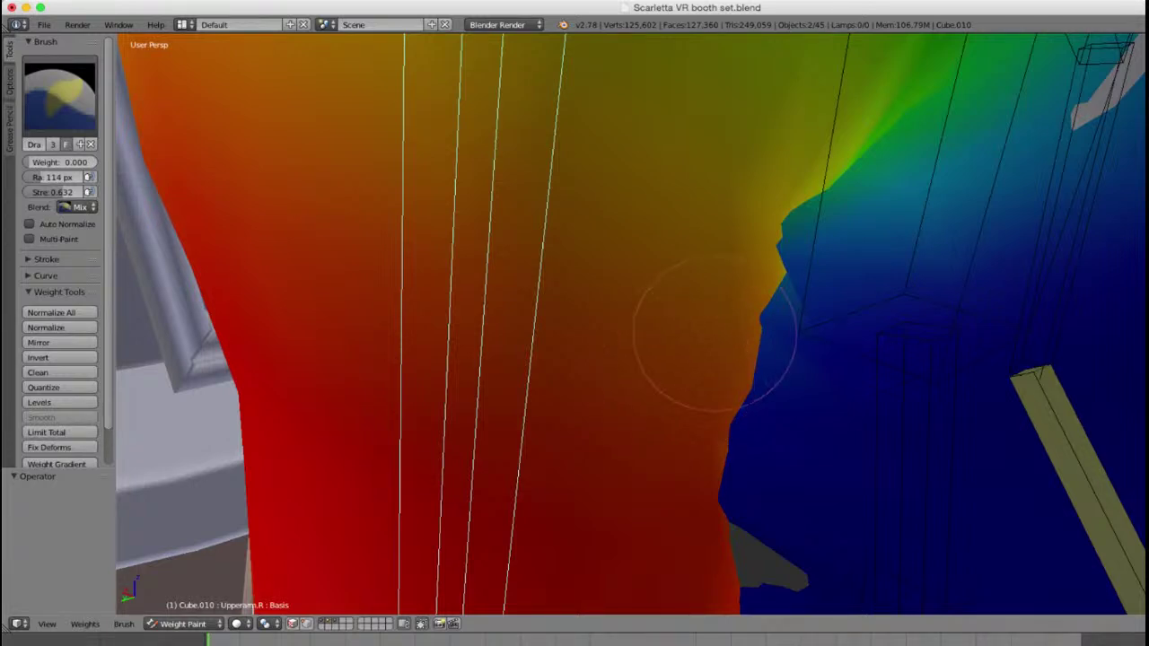
scroll(772, 348, down, 2)
scroll(773, 348, up, 2)
scroll(845, 404, down, 2)
scroll(844, 409, up, 5)
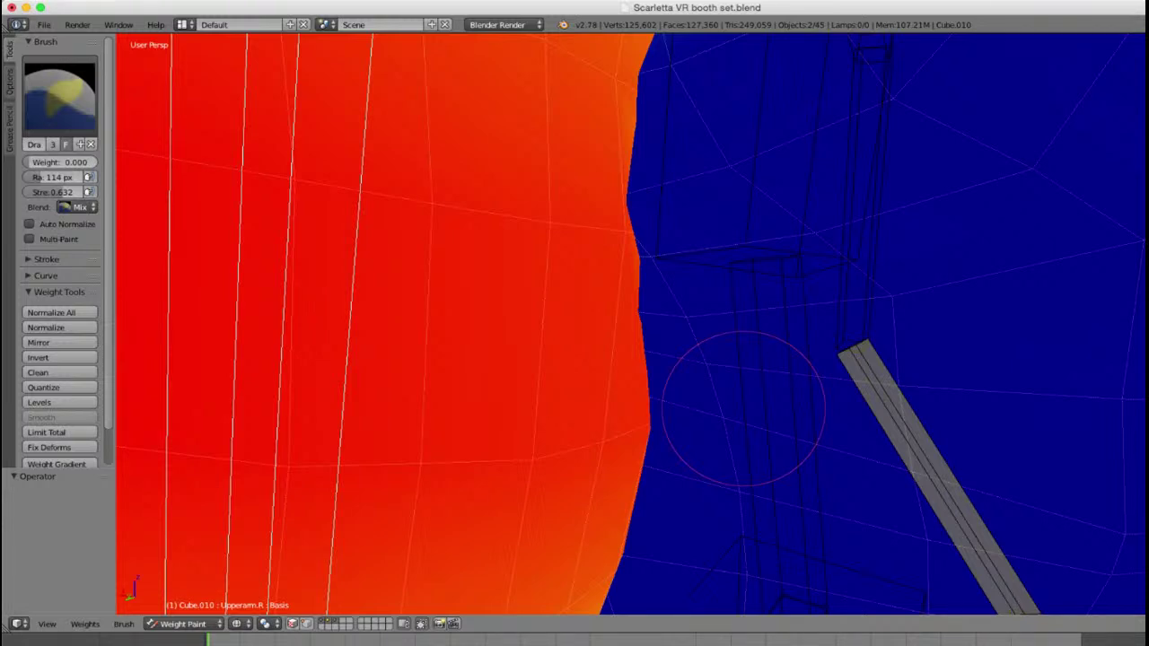
mouse_move(744, 408)
middle_down()
mouse_move(687, 410)
mouse_move(724, 359)
mouse_move(730, 372)
mouse_move(862, 346)
mouse_move(700, 306)
middle_up()
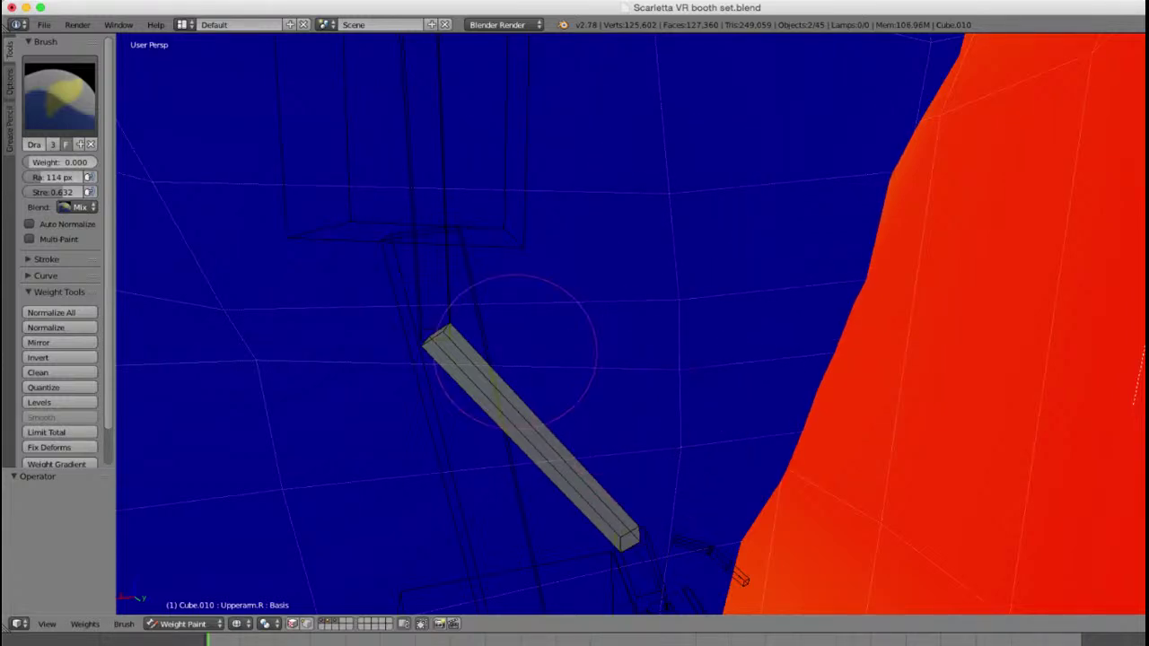
mouse_move(514, 348)
middle_down()
mouse_move(587, 339)
mouse_move(410, 167)
middle_up()
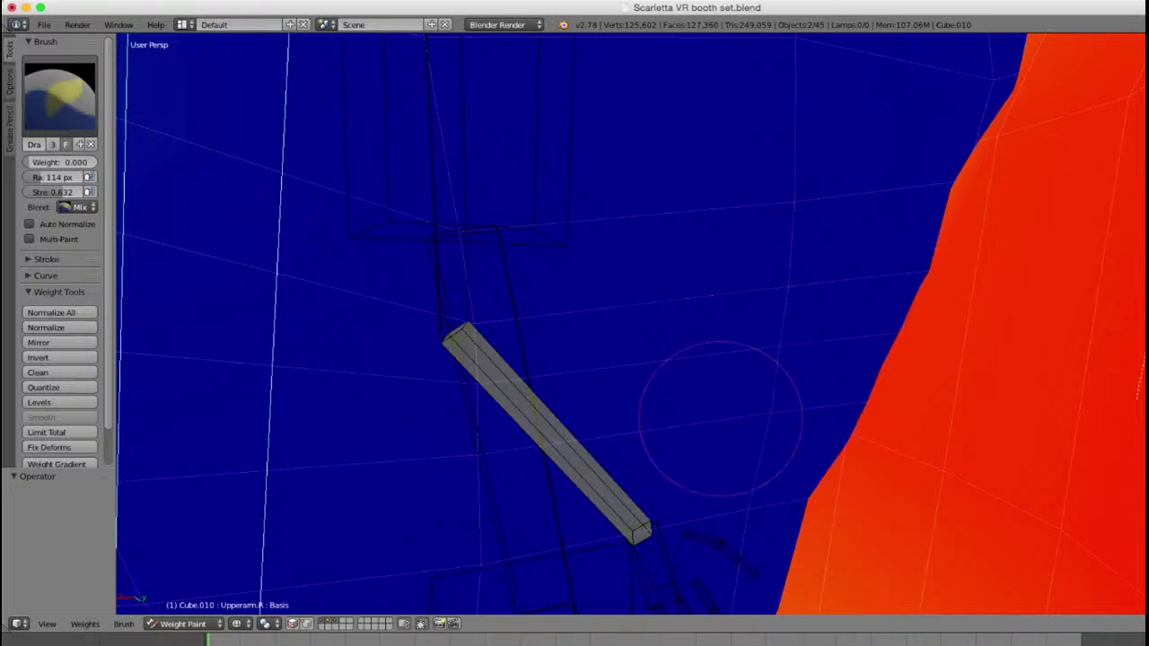
mouse_move(510, 251)
middle_down()
mouse_move(446, 269)
mouse_move(727, 337)
middle_up()
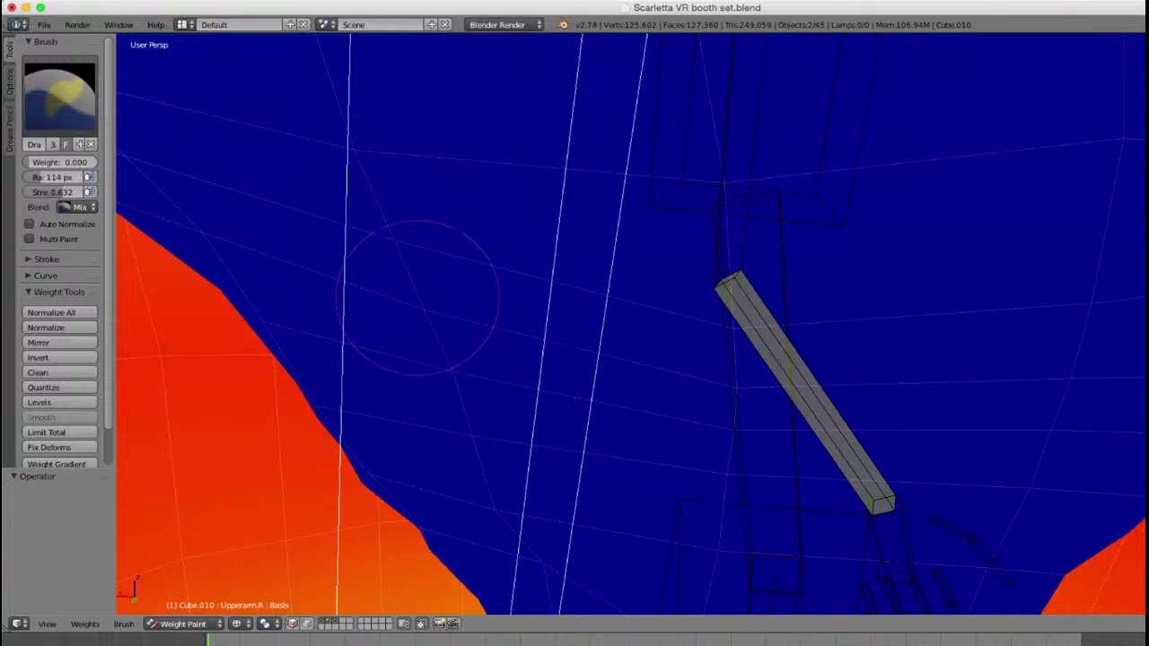
mouse_move(706, 167)
middle_down()
mouse_move(885, 257)
mouse_move(866, 341)
middle_up()
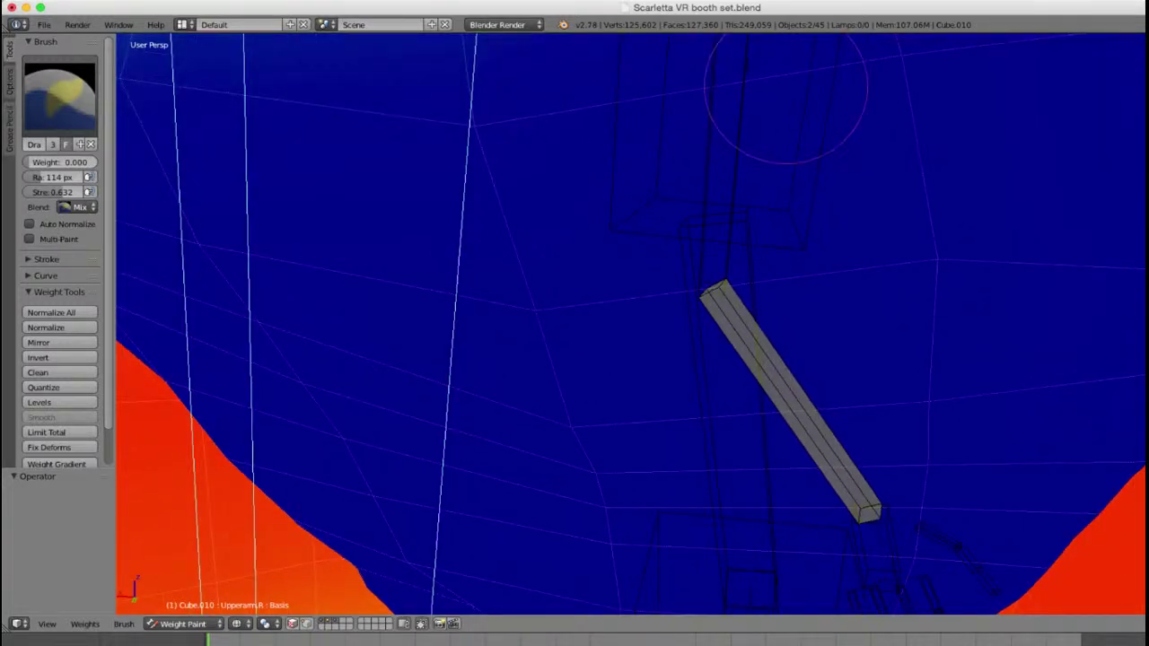
mouse_move(423, 180)
middle_down()
mouse_move(733, 256)
mouse_move(595, 221)
mouse_move(664, 285)
mouse_move(584, 243)
mouse_move(588, 386)
middle_up()
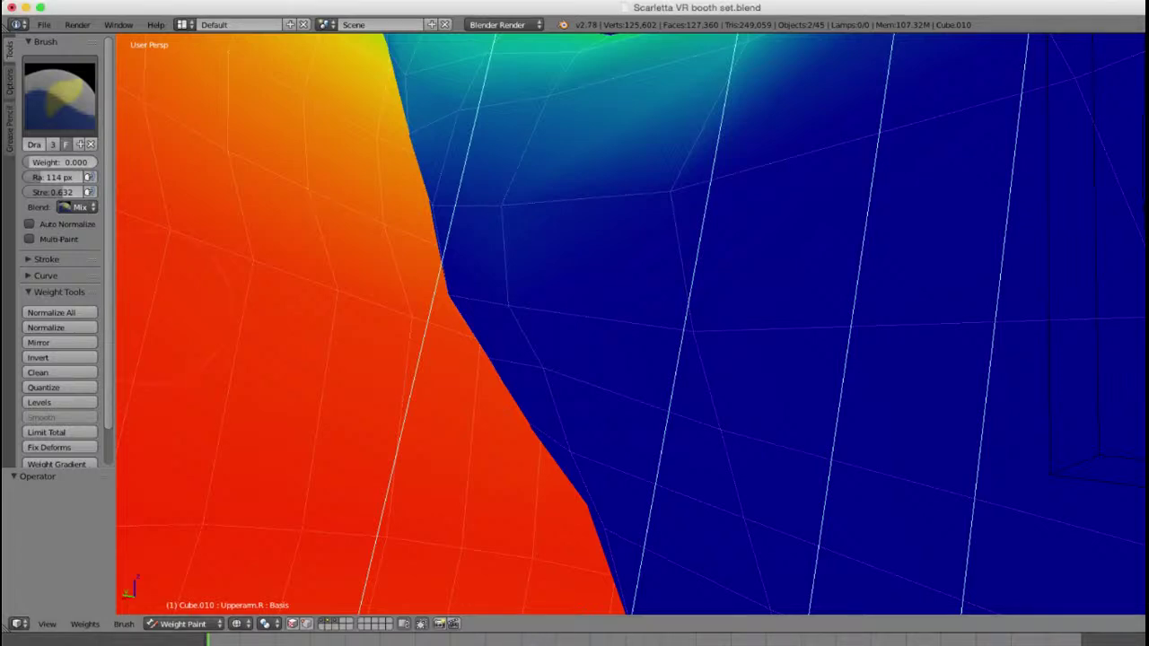
Step: Paint zero weight where the jacket's side meets the sleeve below the right armpit, and lower the brush strength to 0.329
mouse_move(544, 397)
mouse_down()
mouse_move(544, 347)
mouse_move(616, 410)
mouse_up()
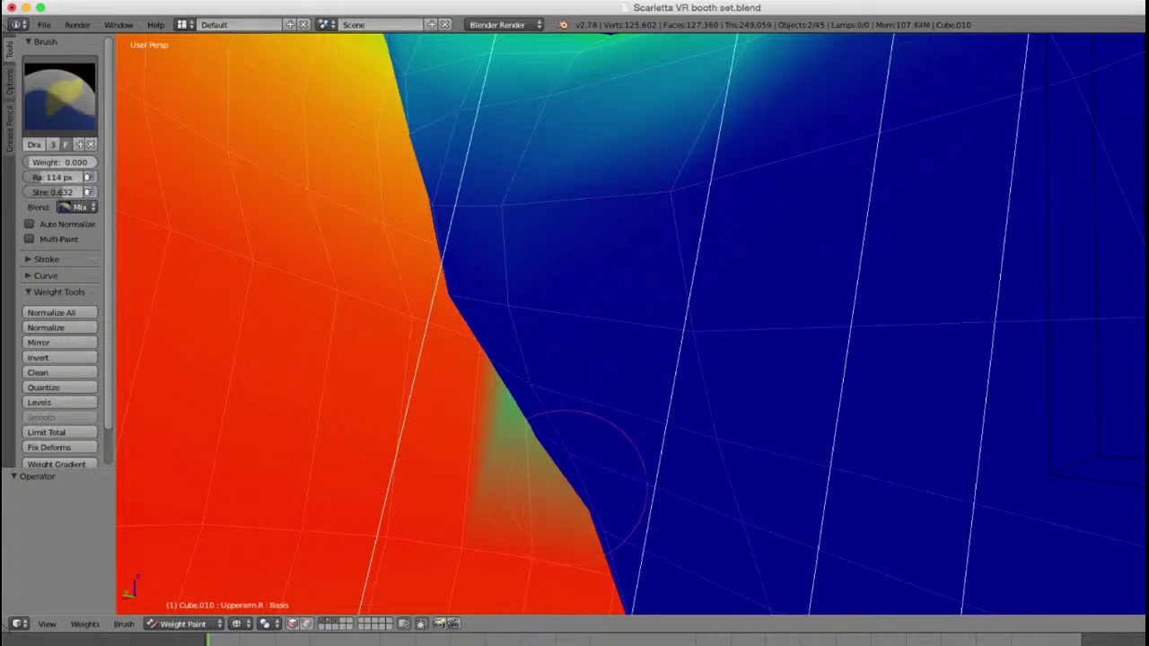
mouse_move(592, 423)
middle_down()
mouse_move(563, 440)
mouse_move(680, 397)
mouse_move(689, 406)
middle_up()
scroll(691, 406, down, 3)
scroll(652, 334, up, 3)
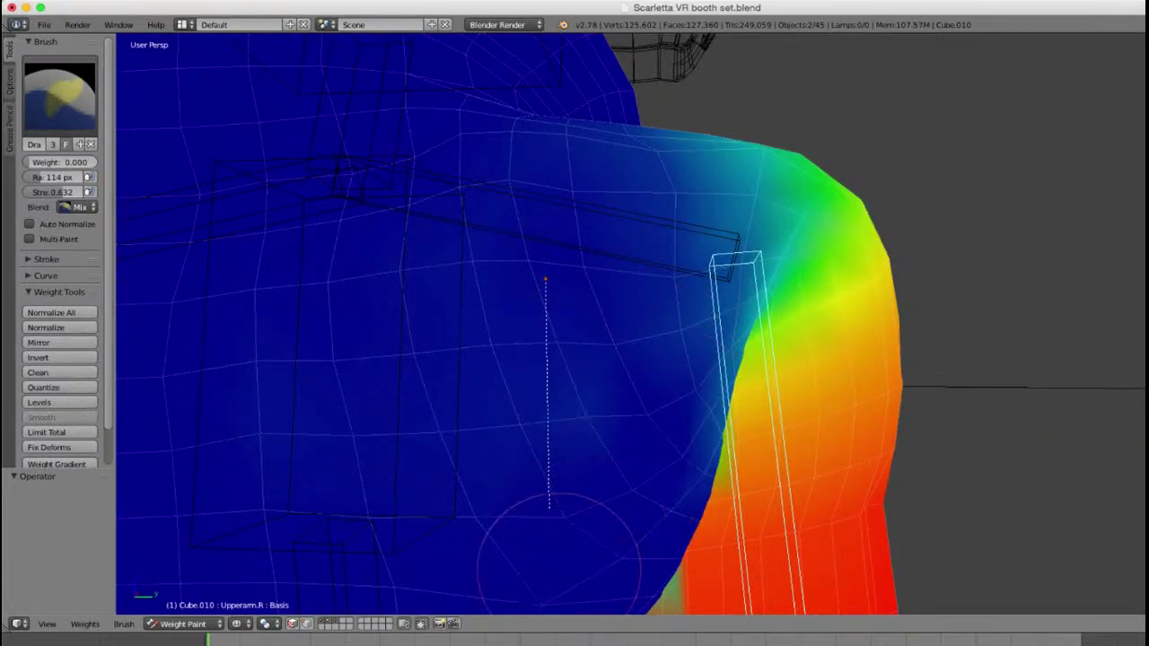
scroll(588, 498, down, 3)
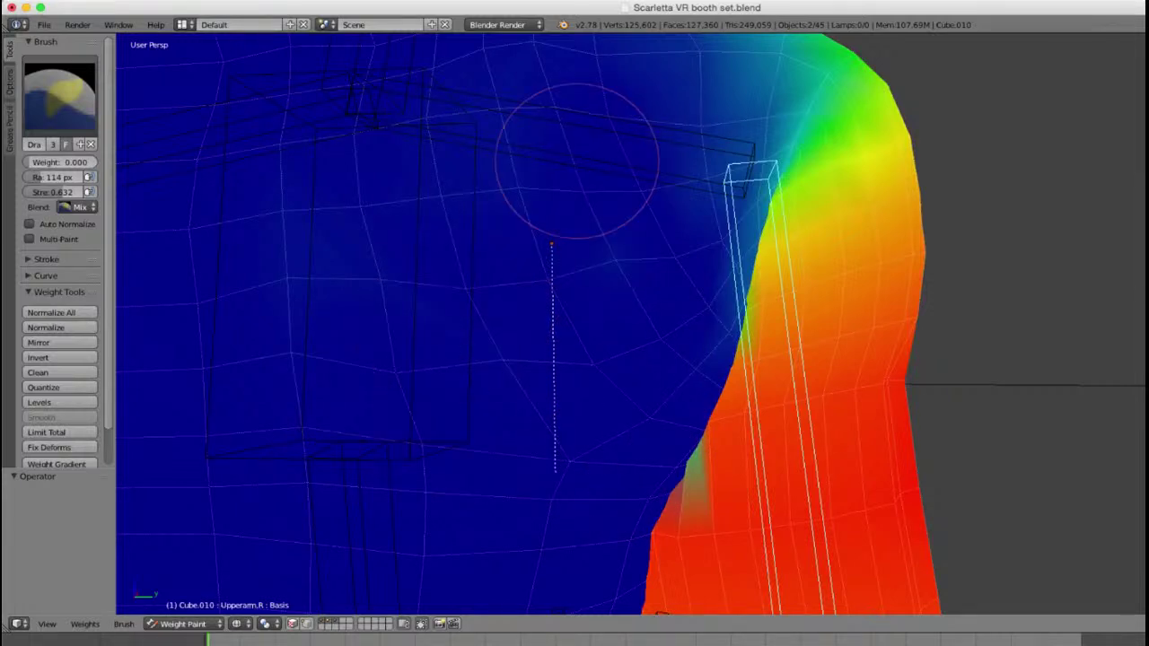
scroll(539, 148, down, 3)
scroll(507, 282, down, 5)
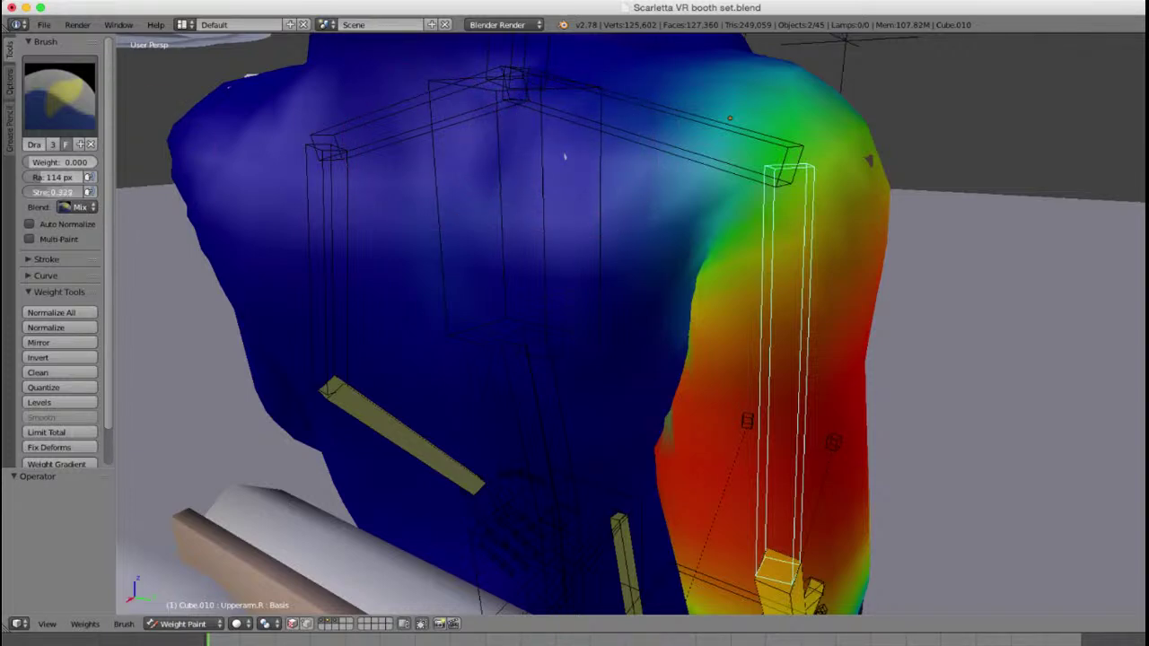
Step: Compare the right shoulder bone's and upper arm bone's weights on the jacket's shoulder, leaving the shoulder bone selected
middle_drag(700, 170, 705, 108)
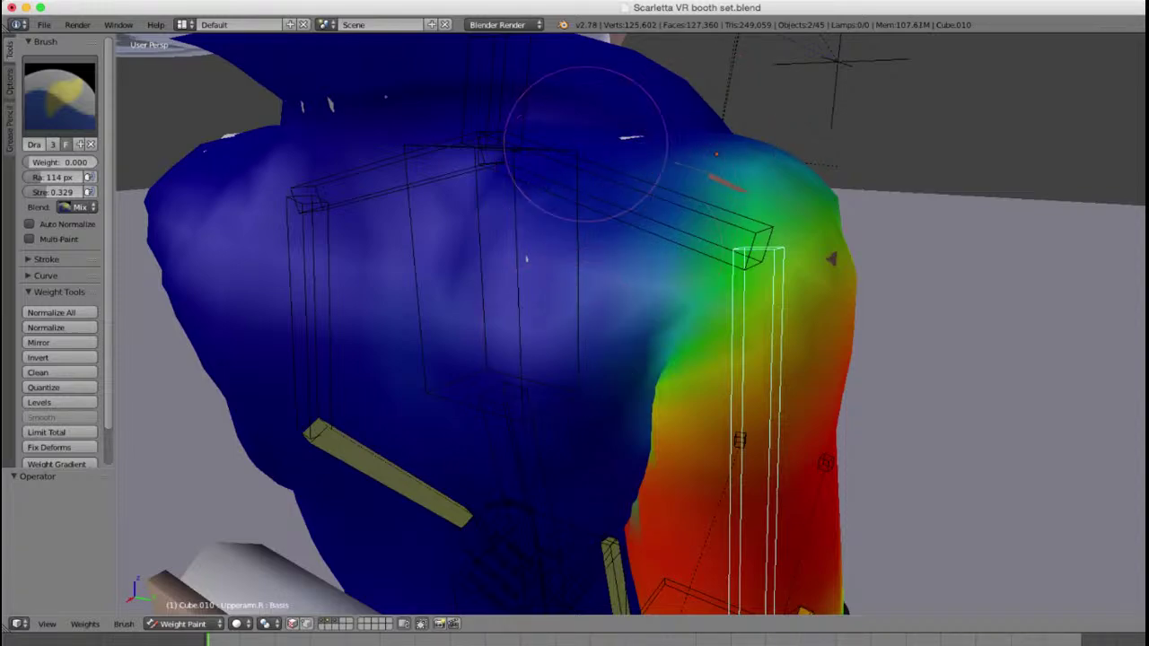
middle_drag(616, 115, 628, 216)
right_click(698, 269)
middle_drag(697, 270, 648, 364)
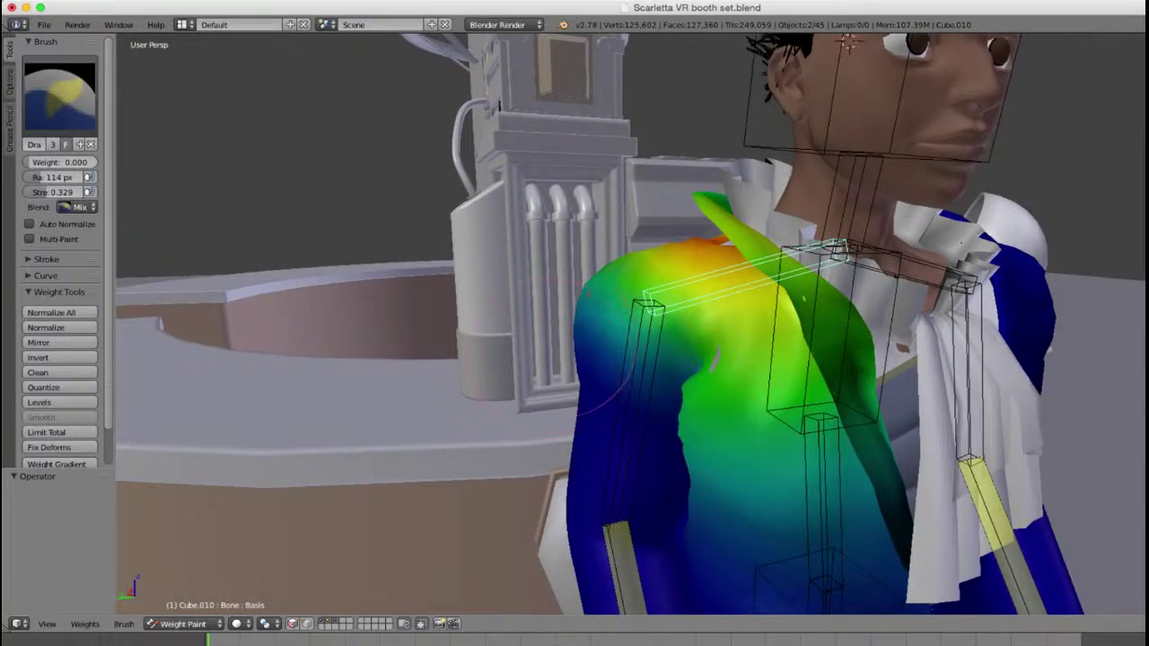
scroll(628, 350, up, 4)
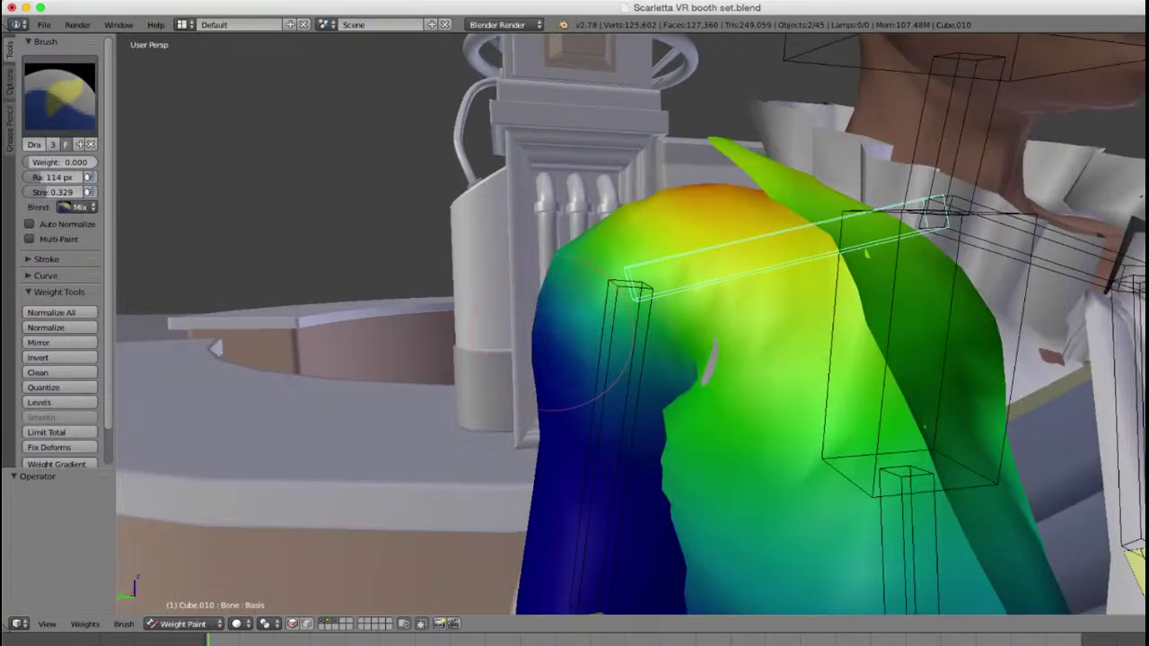
drag(552, 304, 563, 312)
middle_drag(573, 333, 548, 333)
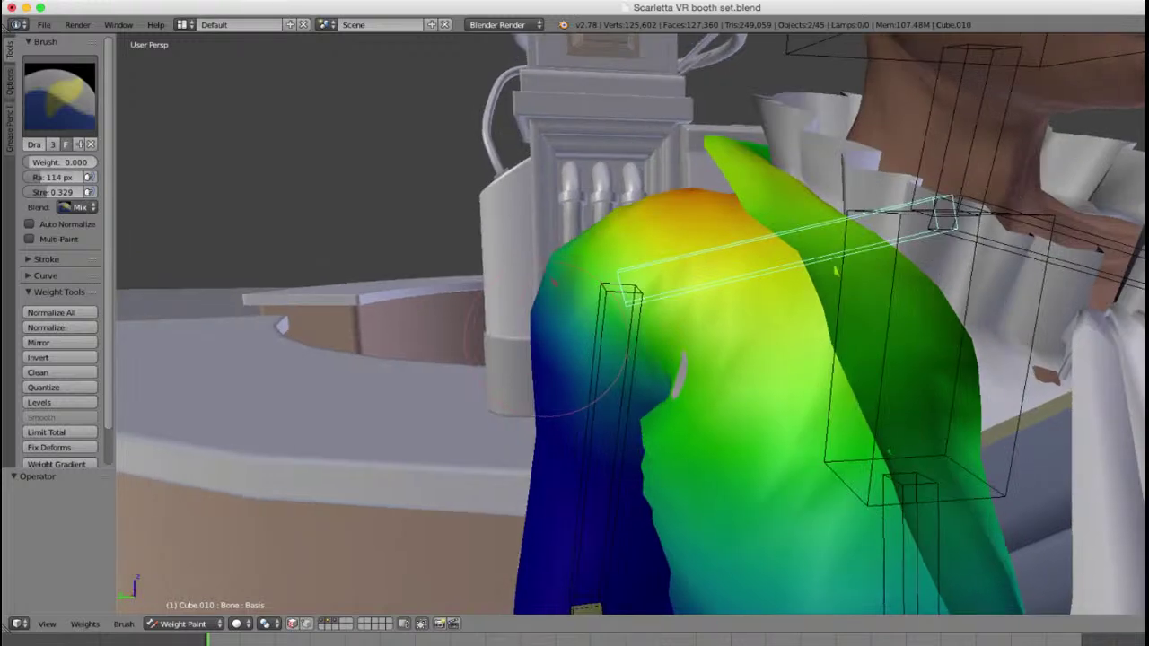
right_click(629, 296)
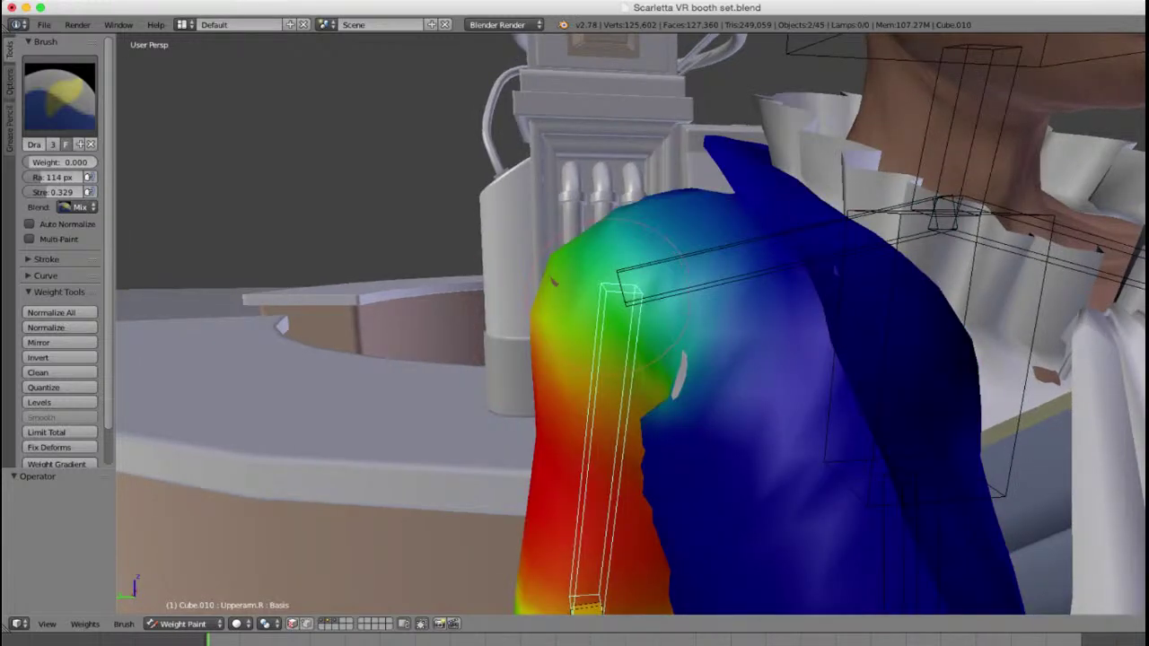
right_click(669, 263)
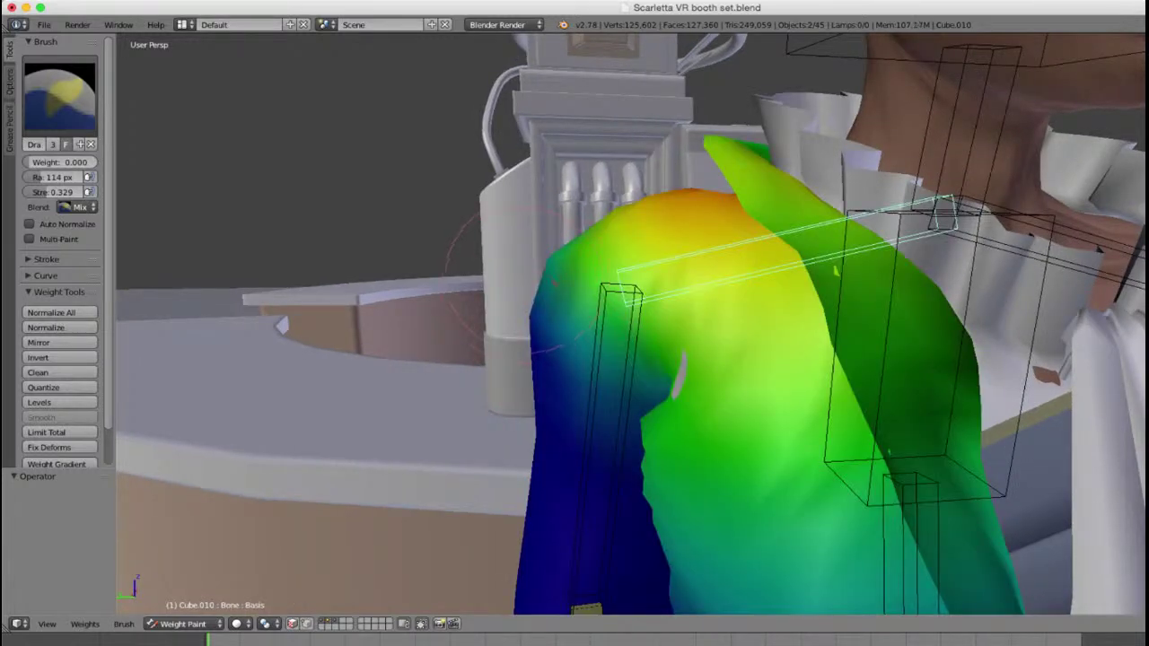
Step: Examine the right shoulder bone's weights across the jacket's back, shoulder and lapel in wireframe shading
scroll(503, 282, up, 2)
mouse_move(535, 251)
middle_down()
mouse_move(750, 345)
mouse_move(770, 394)
mouse_move(808, 346)
mouse_move(806, 370)
mouse_move(735, 422)
mouse_move(751, 361)
mouse_move(729, 422)
middle_up()
key(z)
key(z)
key(z)
scroll(798, 398, up, 1)
key(r)
right_click(837, 273)
key(z)
key(z)
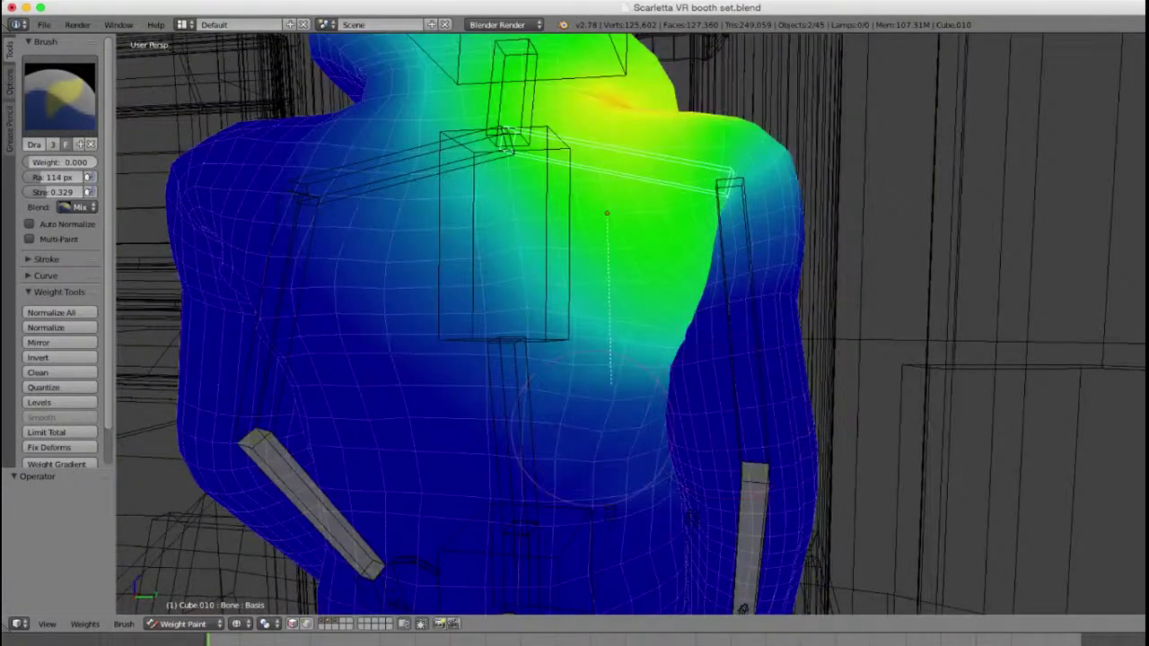
middle_drag(467, 476, 520, 440)
mouse_move(839, 395)
middle_down()
mouse_move(841, 300)
mouse_move(589, 381)
mouse_move(683, 368)
middle_up()
scroll(691, 359, up, 3)
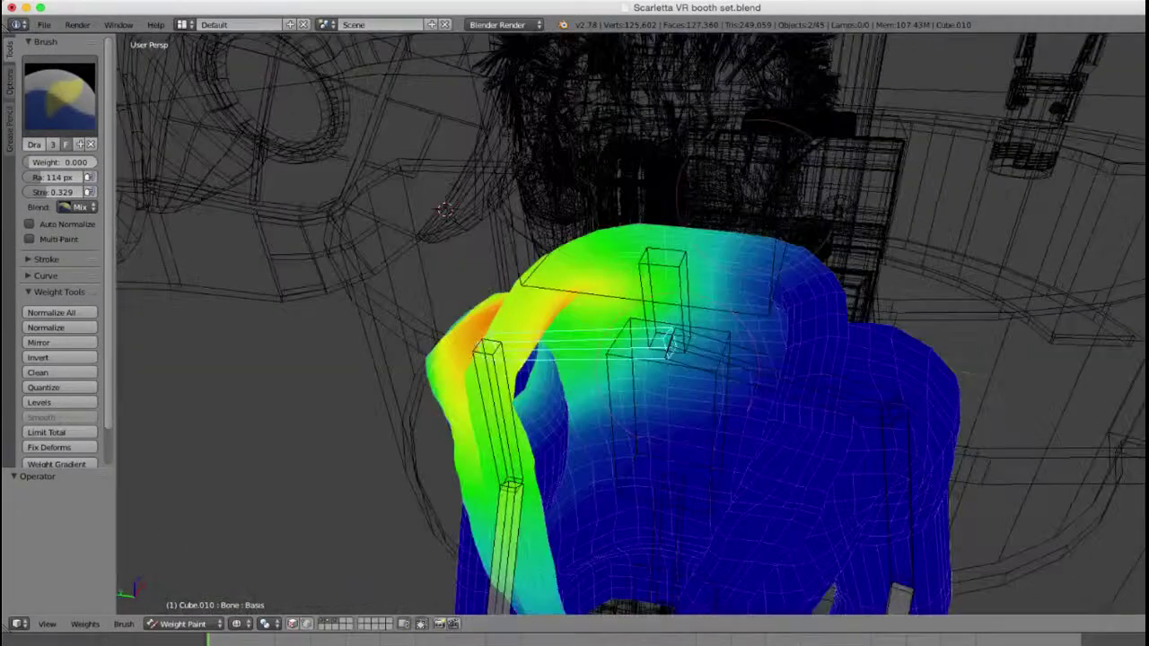
middle_drag(763, 242, 767, 359)
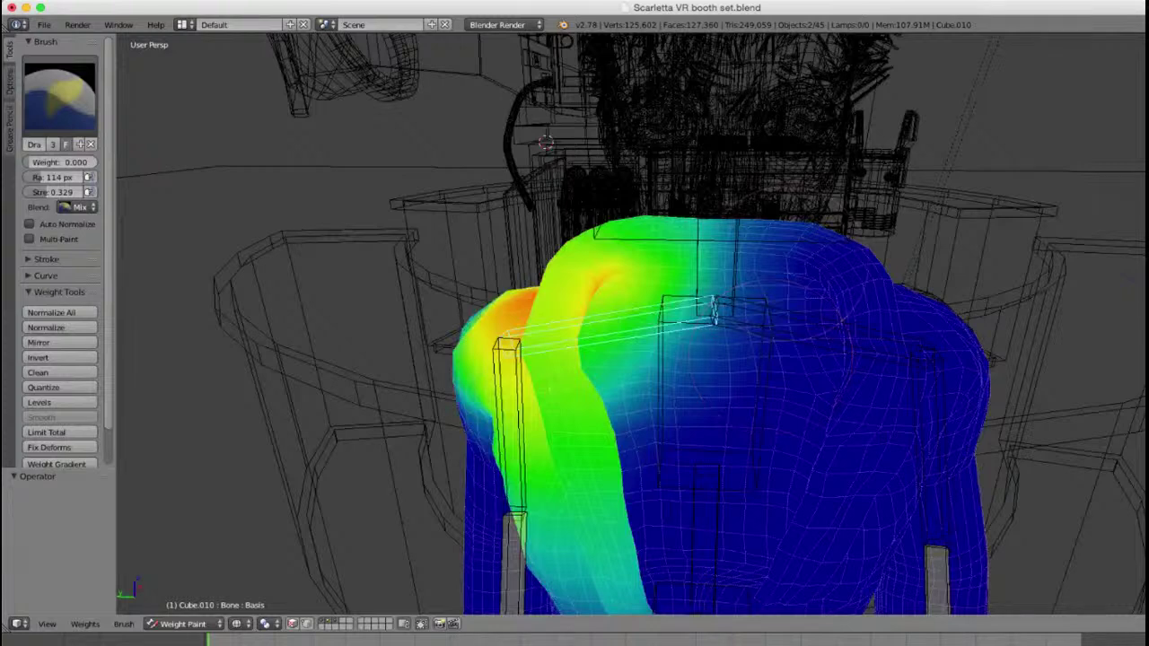
Step: Paint zero weight for the right shoulder bone across the jacket's collar and centre line at the base of the neck
drag(790, 289, 704, 189)
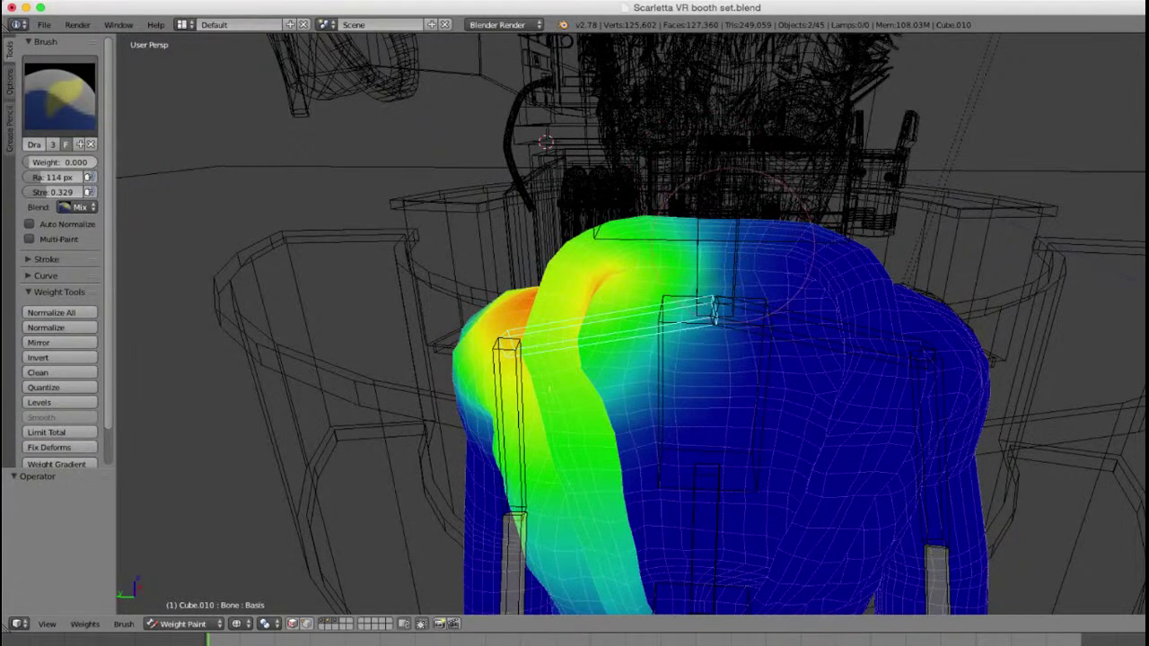
middle_drag(754, 391, 752, 323)
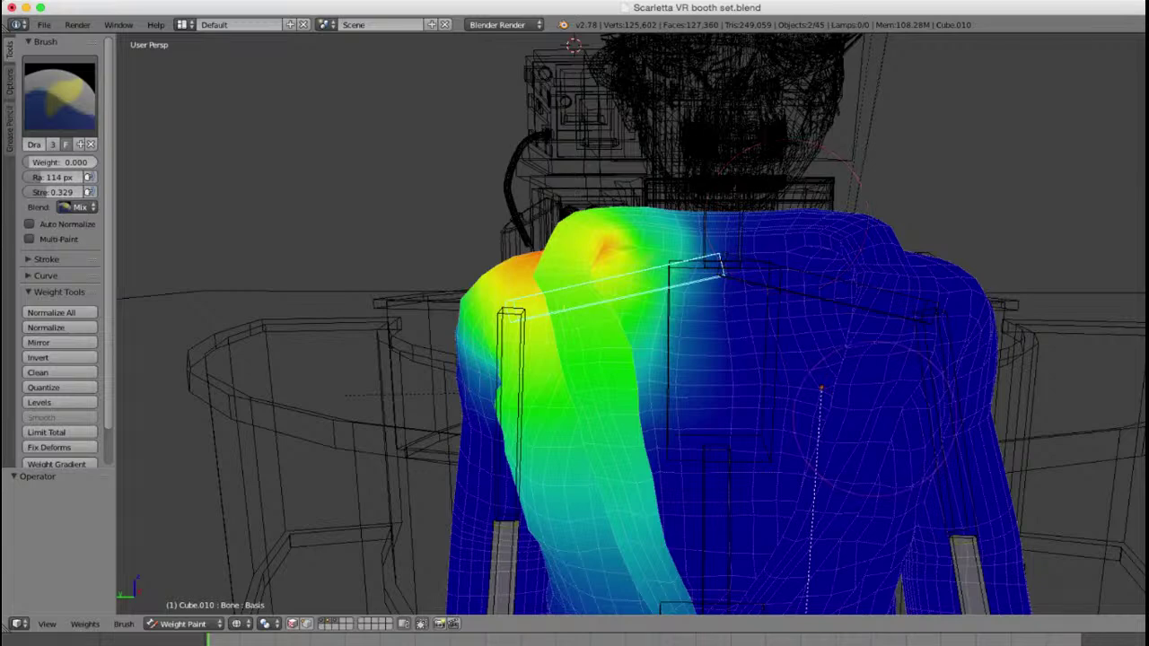
Step: Select the left shoulder bone and examine its weights on the jacket in solid and wireframe shading, test-rotating the bone and cancelling
ctrl+right_click(895, 291)
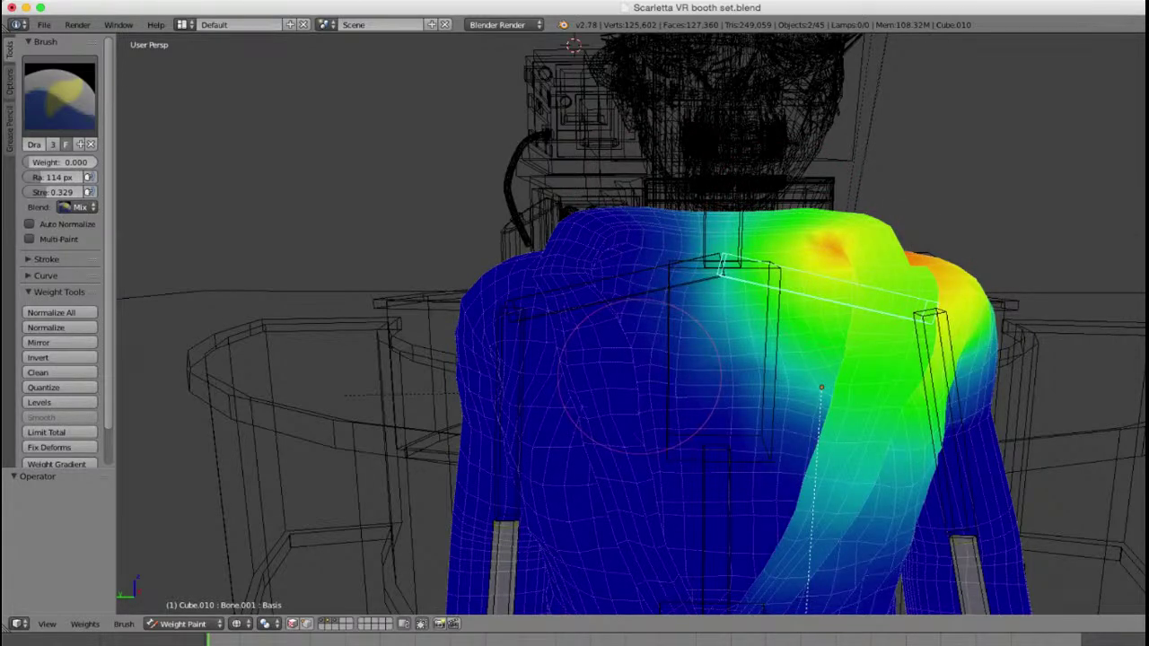
scroll(640, 377, down, 4)
scroll(640, 377, up, 2)
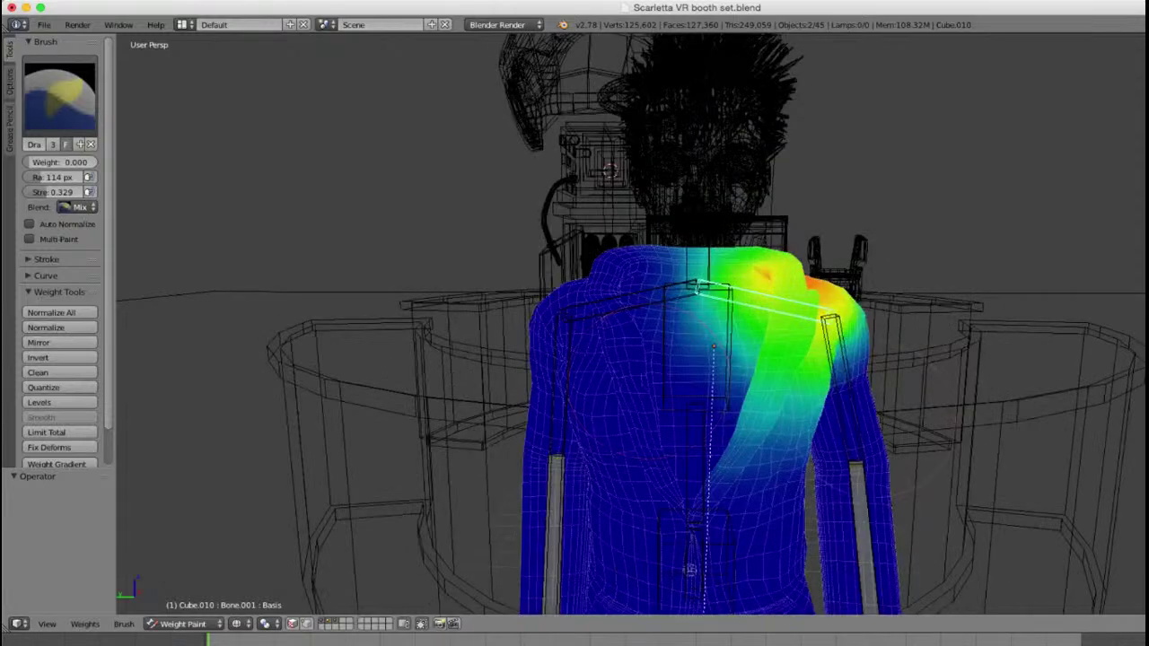
key(z)
scroll(873, 405, up, 1)
middle_drag(907, 408, 873, 405)
key(r)
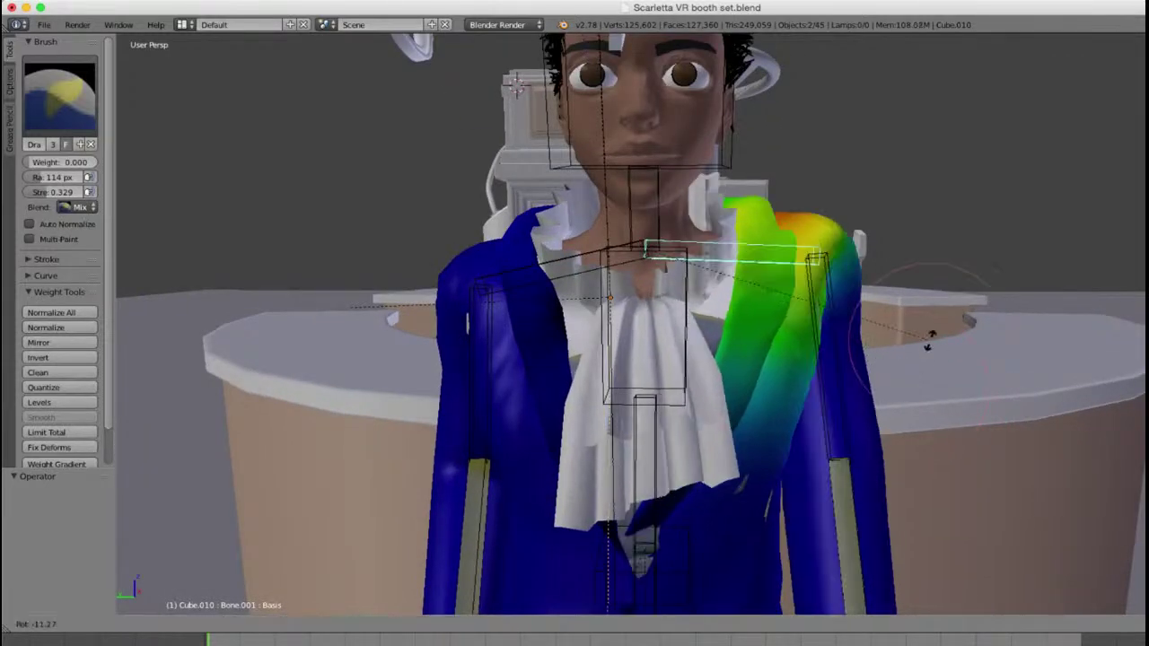
right_click(930, 341)
shift+middle_drag(760, 491, 744, 411)
key(z)
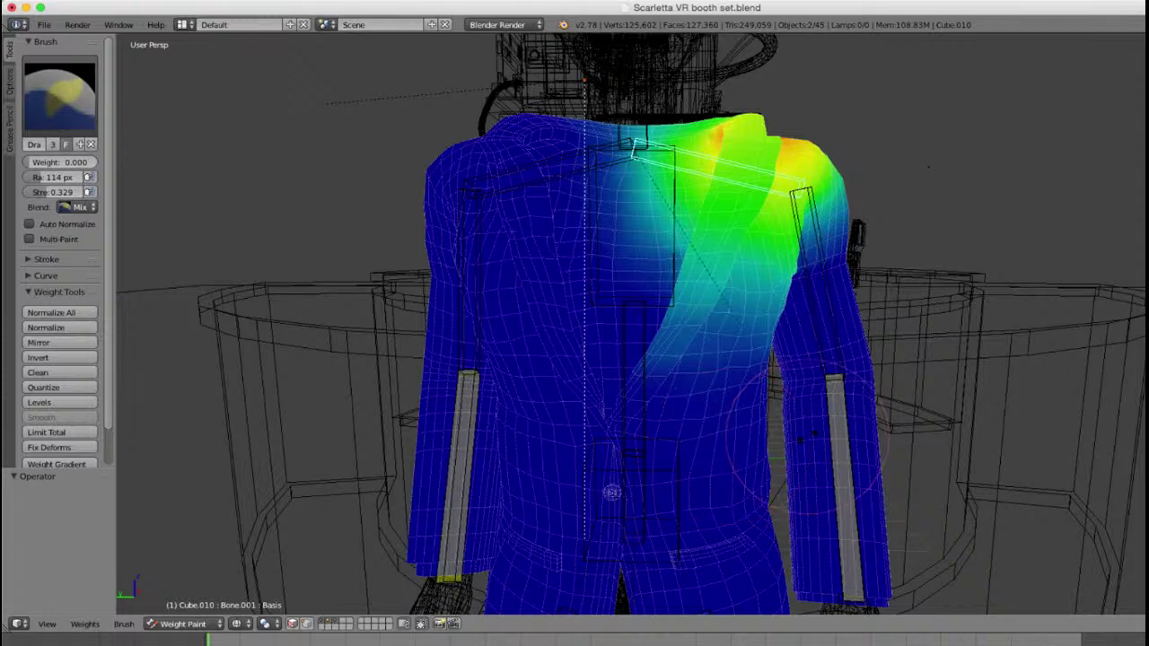
key(r)
right_click(838, 392)
Step: Select the left upper arm bone and examine its weights on the jacket's sleeve and shoulder from the front and back
right_click(821, 339)
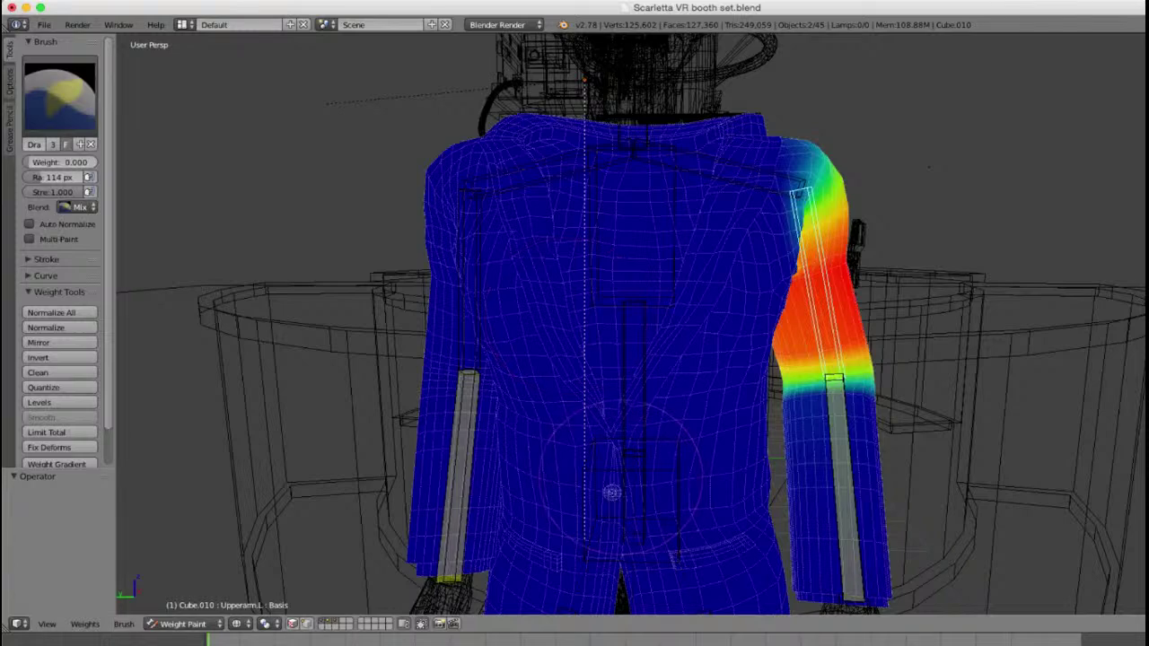
middle_drag(592, 332, 897, 347)
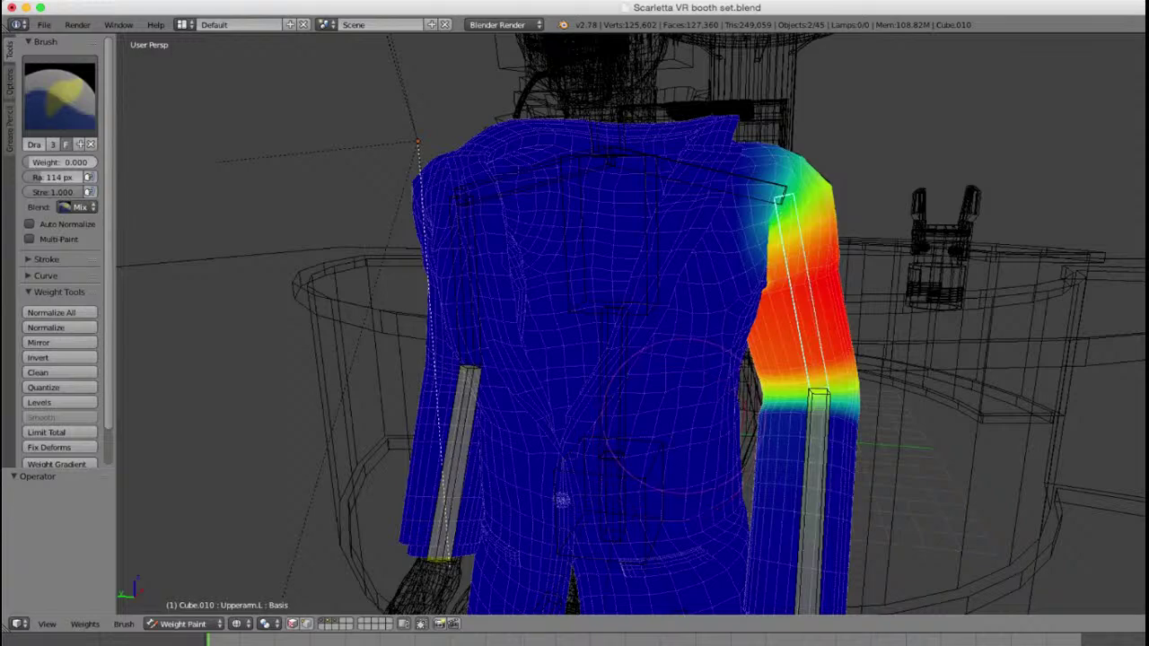
scroll(668, 444, up, 5)
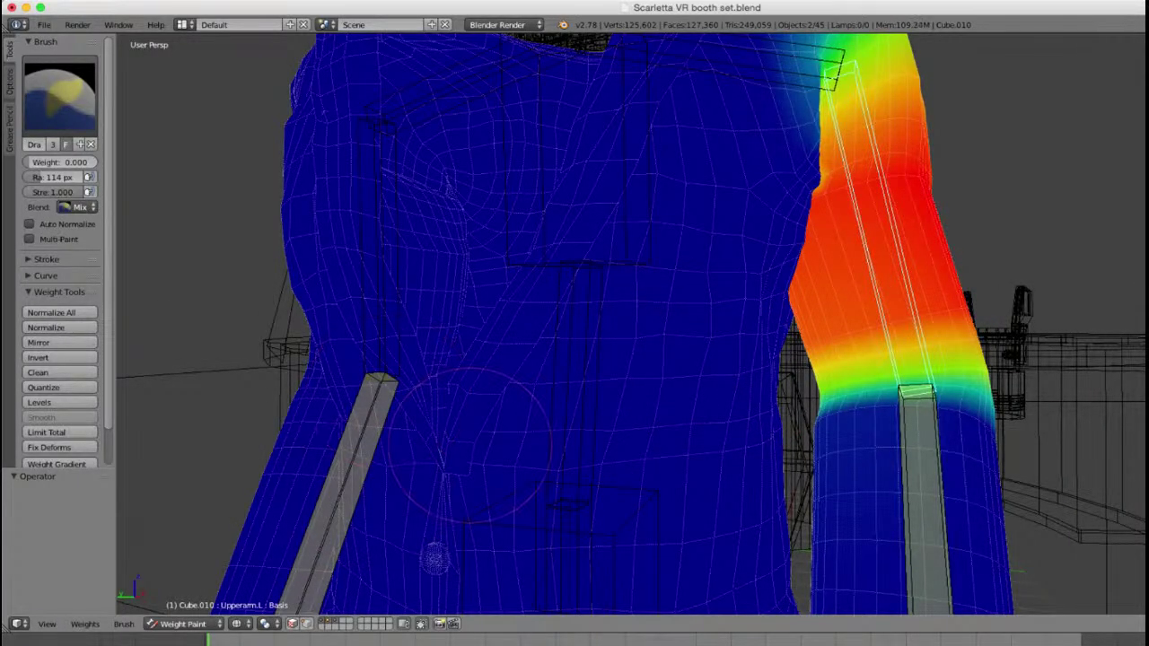
scroll(480, 439, down, 5)
middle_drag(489, 422, 821, 420)
scroll(834, 422, up, 2)
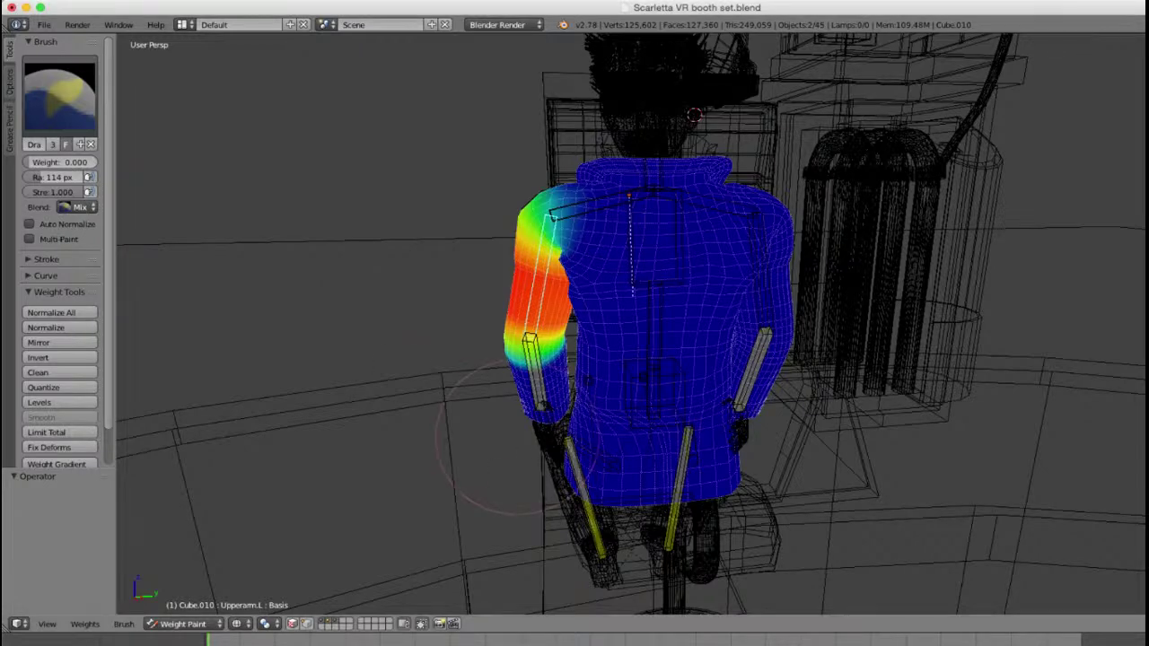
middle_drag(423, 412, 692, 415)
key(z)
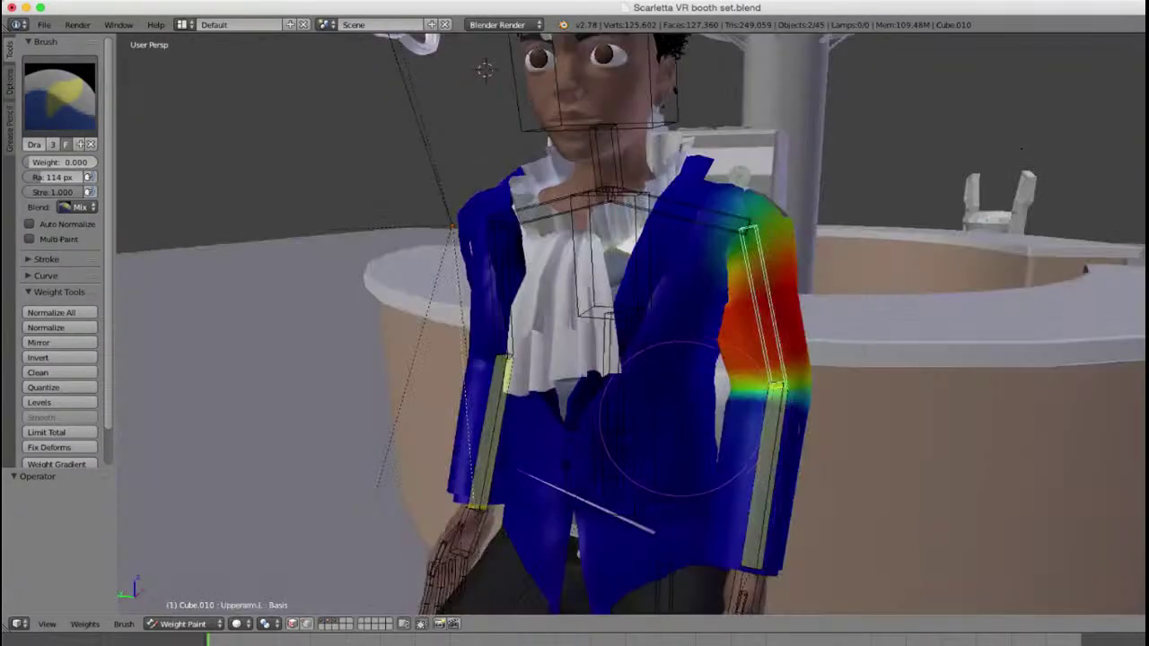
key(z)
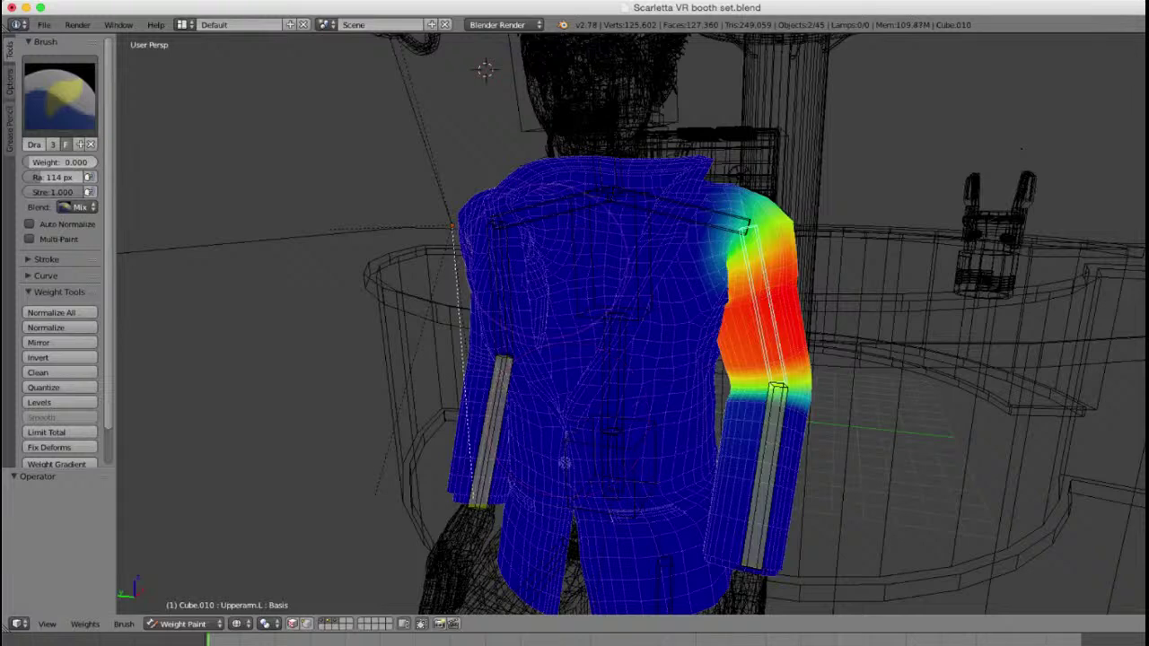
Step: Select the right upper arm bone and examine its weights on the jacket from several angles in wireframe and solid shading
right_click(496, 247)
middle_drag(496, 247, 628, 287)
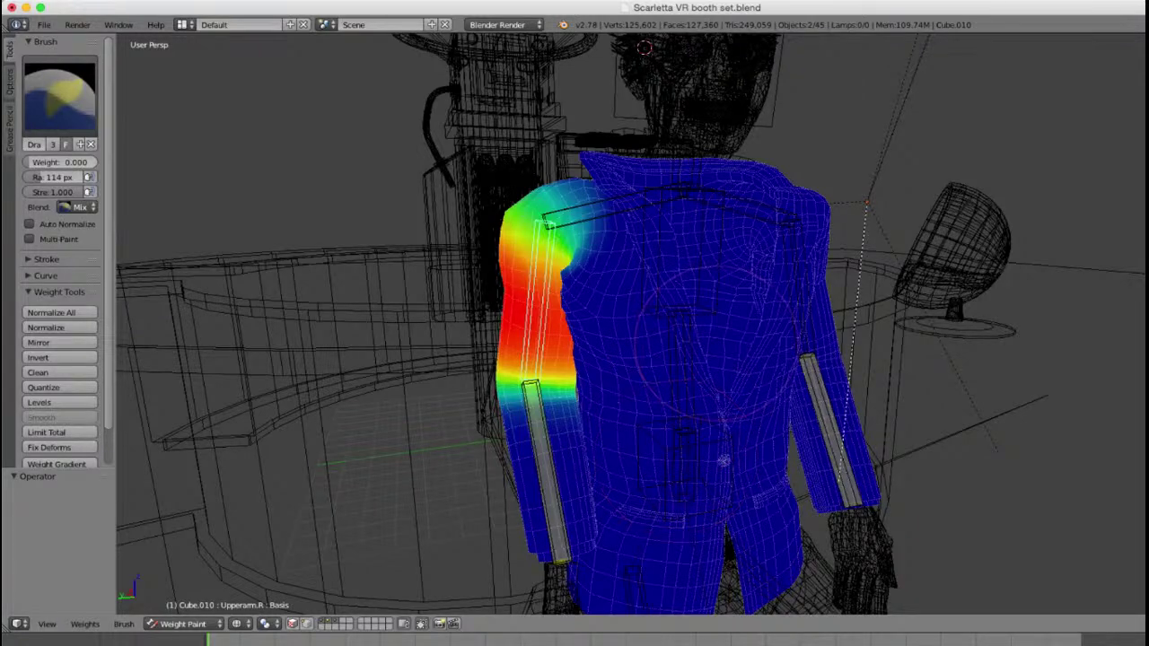
mouse_move(776, 417)
middle_down()
mouse_move(758, 366)
mouse_move(695, 390)
middle_up()
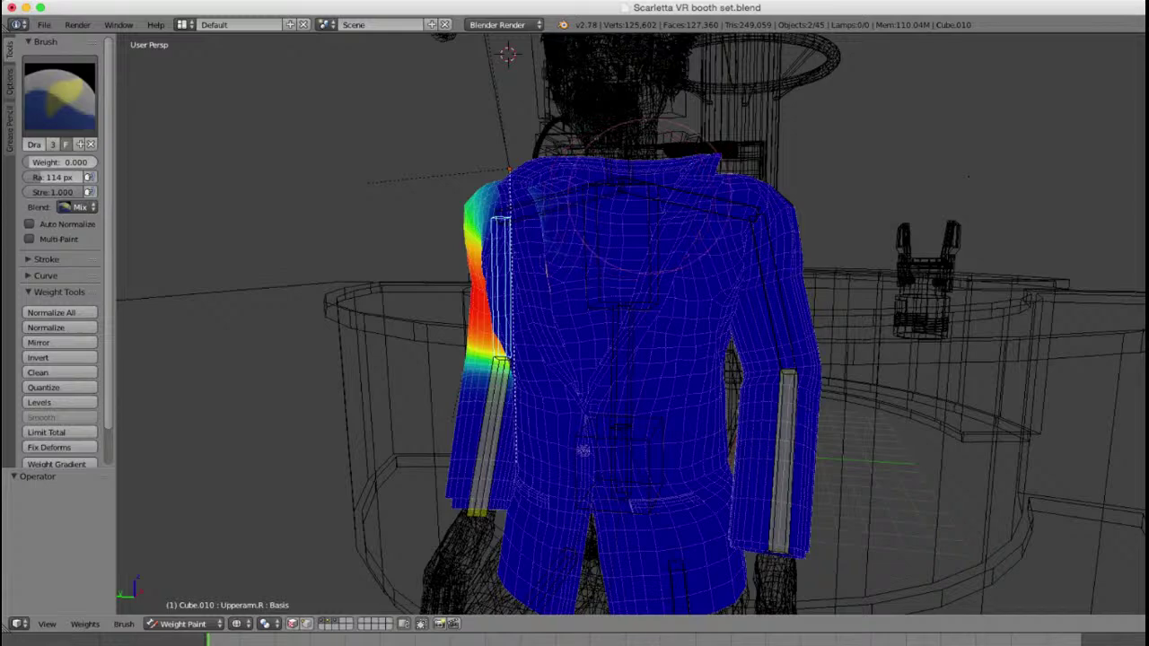
middle_drag(637, 202, 700, 193)
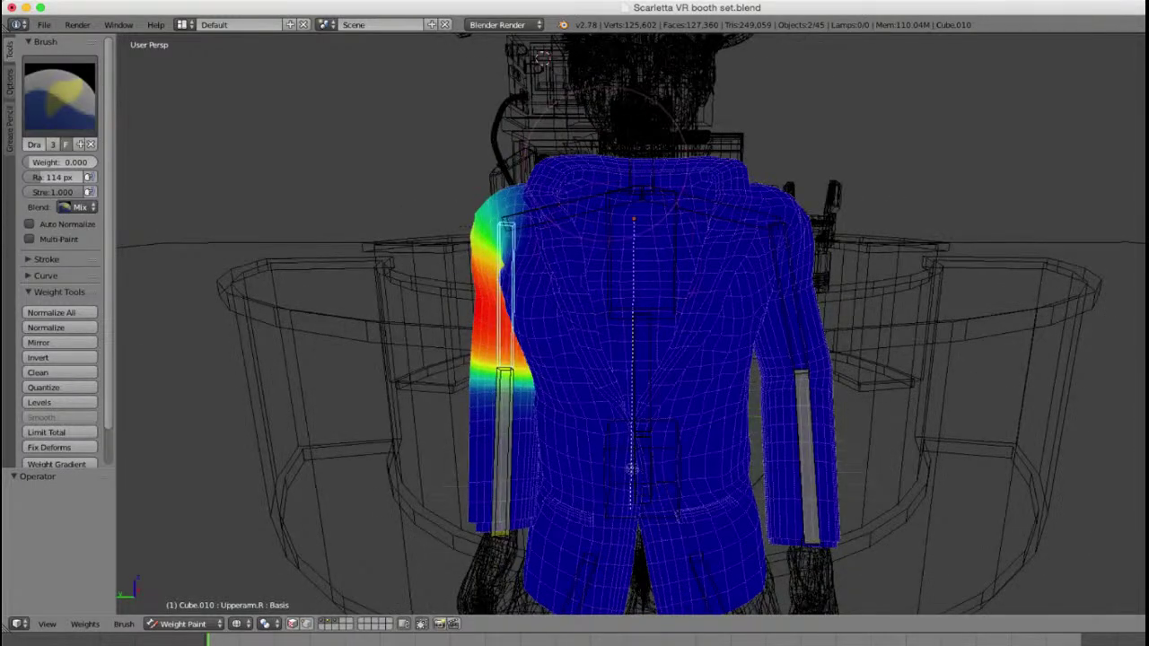
key(z)
scroll(772, 388, down, 3)
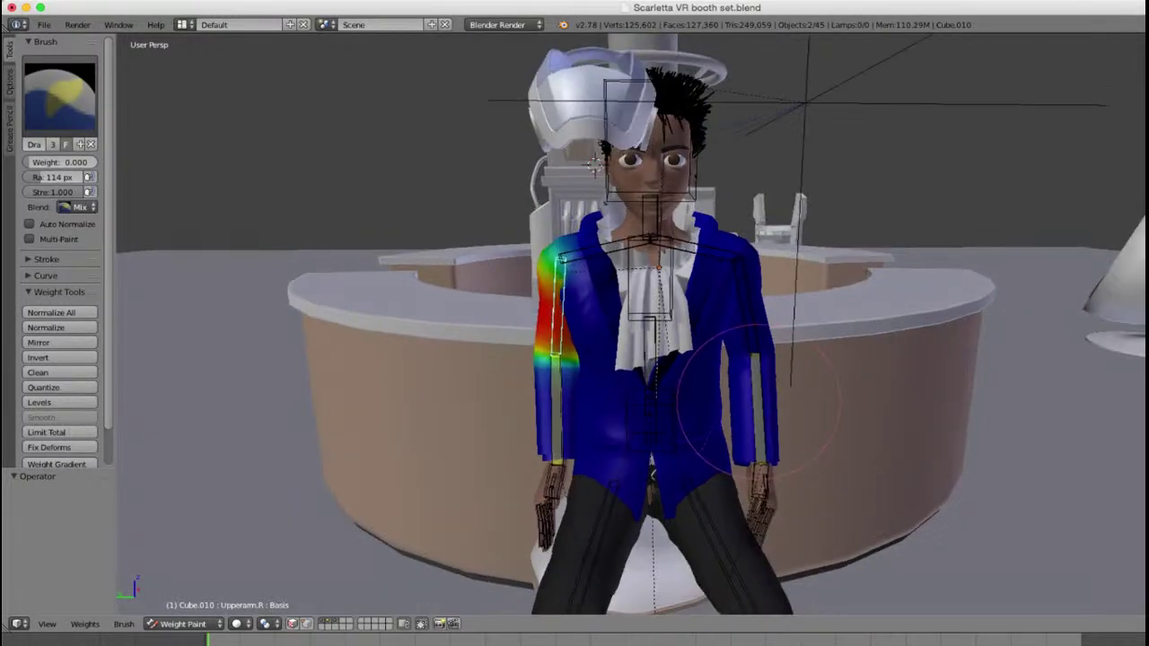
mouse_move(758, 399)
middle_down()
mouse_move(732, 359)
mouse_move(834, 359)
mouse_move(831, 386)
mouse_move(772, 409)
middle_up()
scroll(743, 411, up, 5)
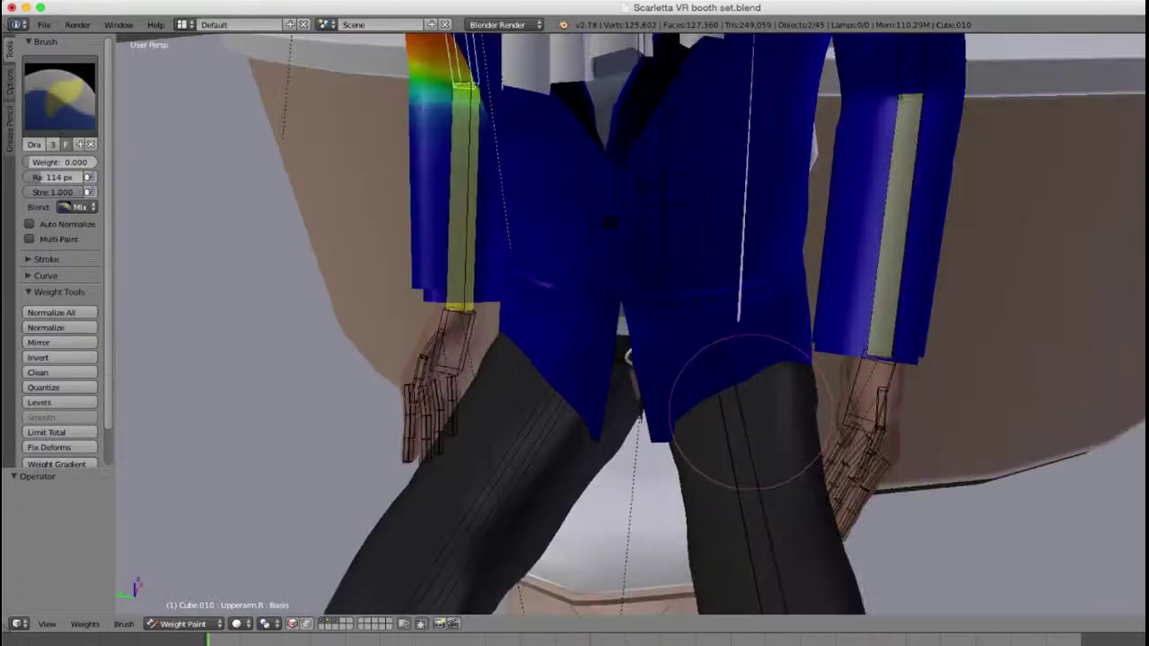
Step: Return the jacket from weight painting to Object Mode and deselect everything
click(183, 624)
click(180, 605)
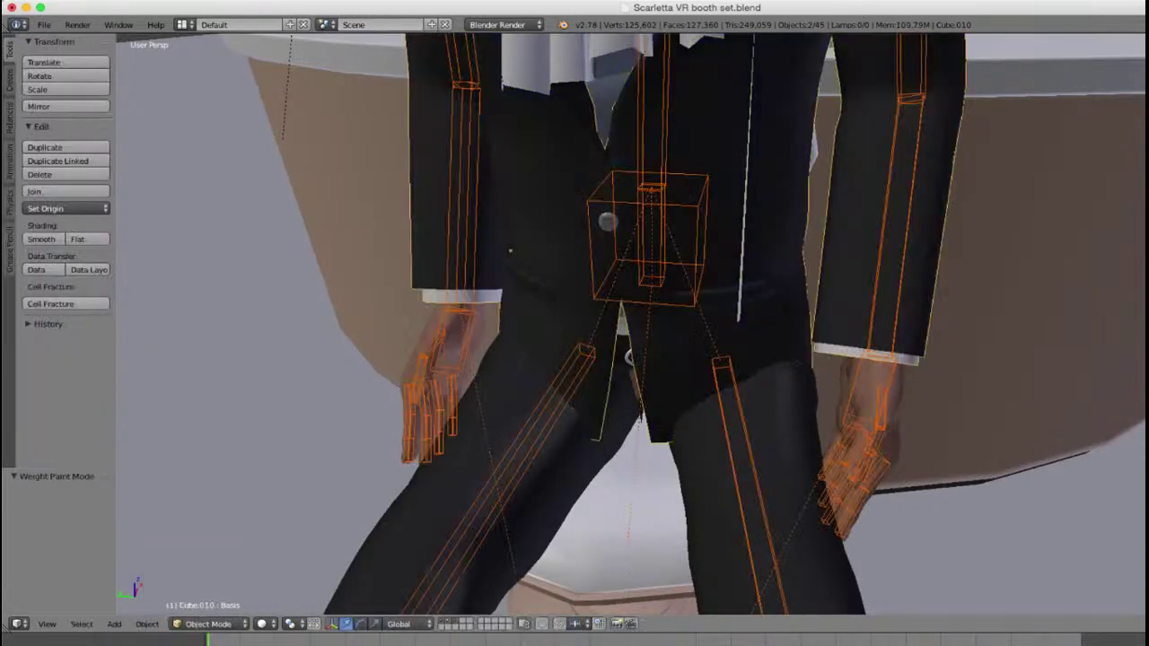
scroll(593, 341, down, 4)
shift+middle_drag(593, 305, 531, 480)
key(a)
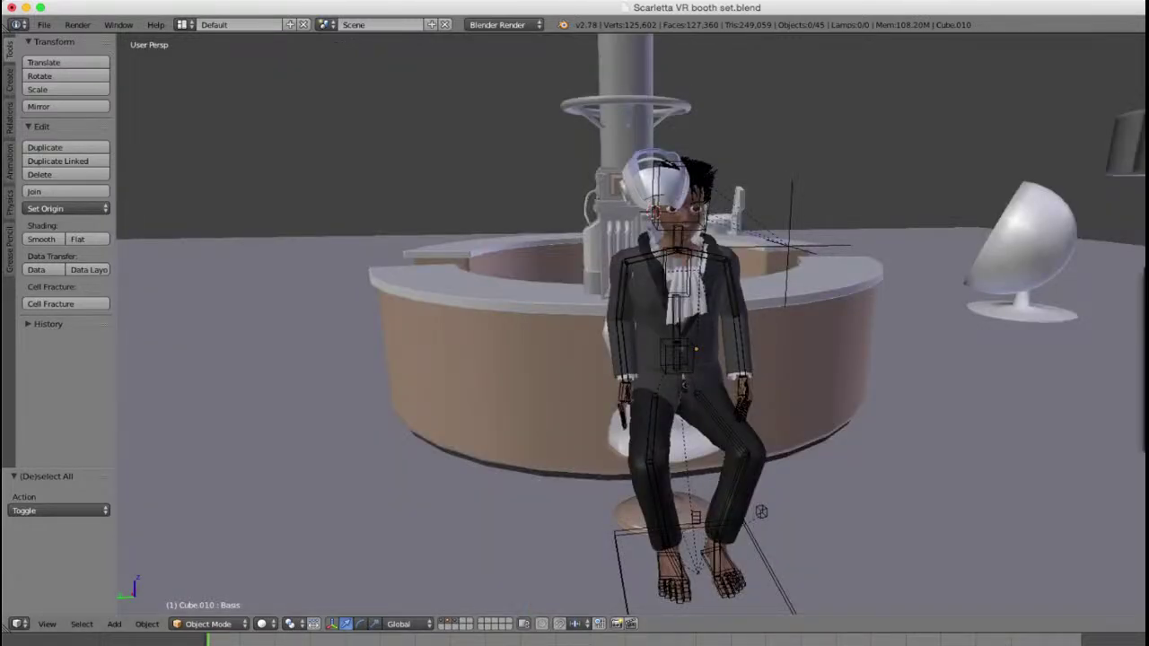
Step: Inspect the jacket's left shoulder and armpit up close, selecting the body mesh to compare it with the jacket in both shadings
middle_drag(682, 359, 548, 359)
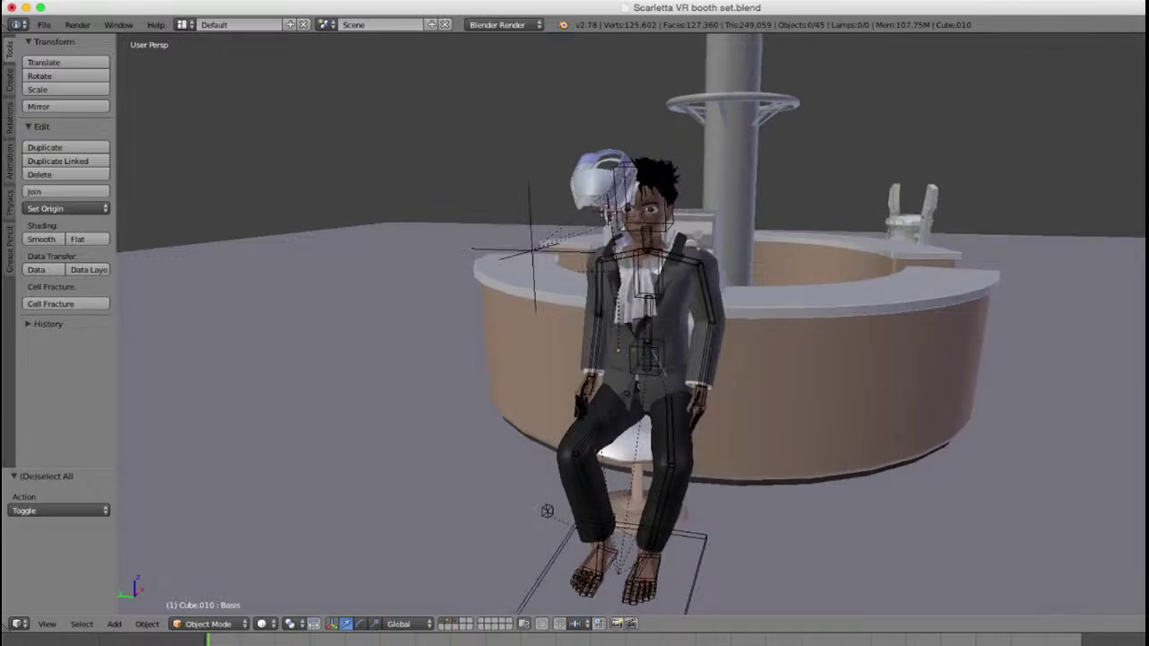
scroll(628, 324, up, 3)
mouse_move(628, 341)
middle_down()
mouse_move(404, 341)
mouse_move(574, 345)
middle_up()
scroll(610, 332, up, 3)
mouse_move(610, 296)
shift+middle_down()
mouse_move(602, 386)
mouse_move(616, 307)
shift+middle_up()
scroll(610, 332, up, 4)
key(z)
right_click(416, 220)
key(z)
key(z)
key(z)
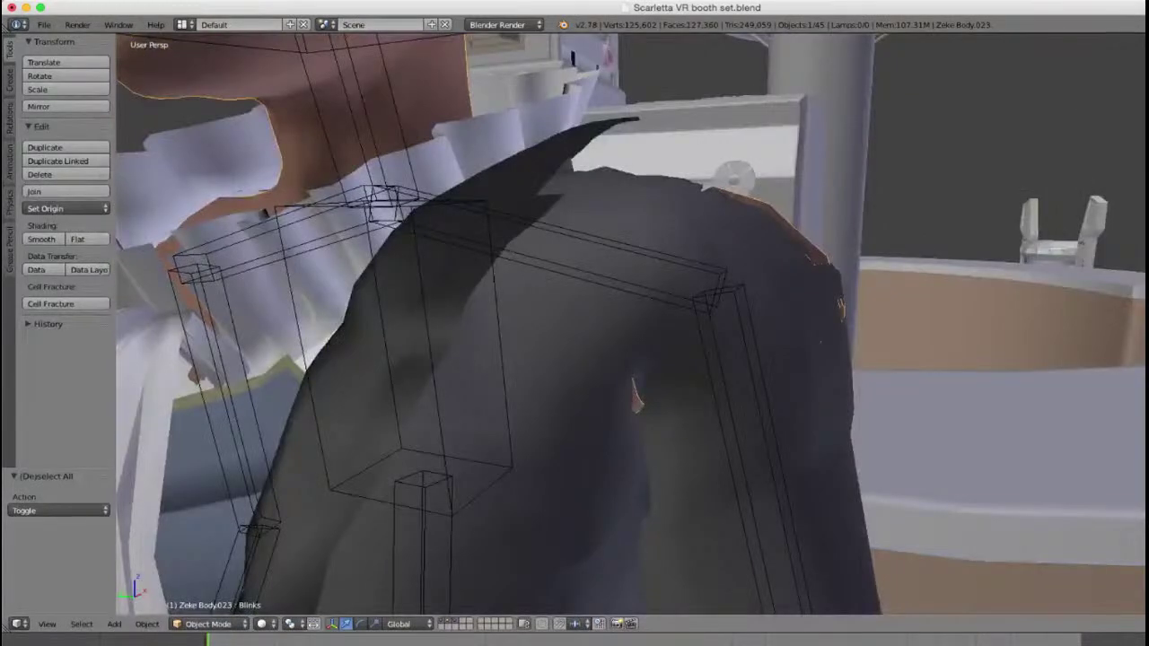
Step: Select the jacket at the left shoulder and save the file
right_click(729, 377)
middle_drag(574, 323, 537, 348)
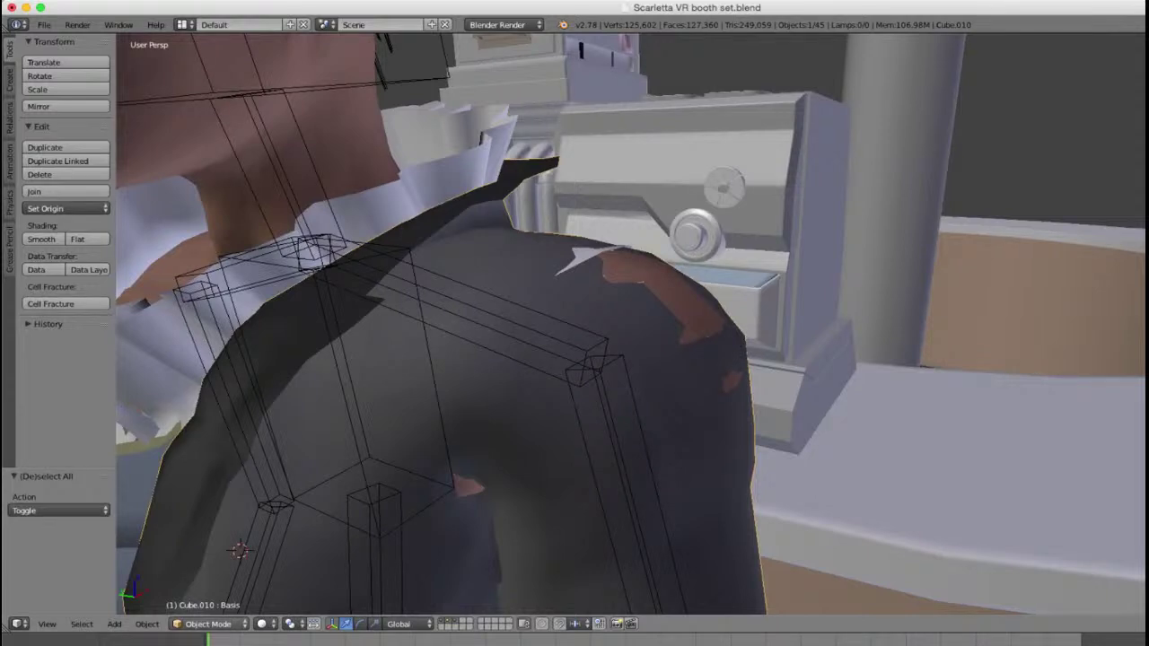
click(43, 24)
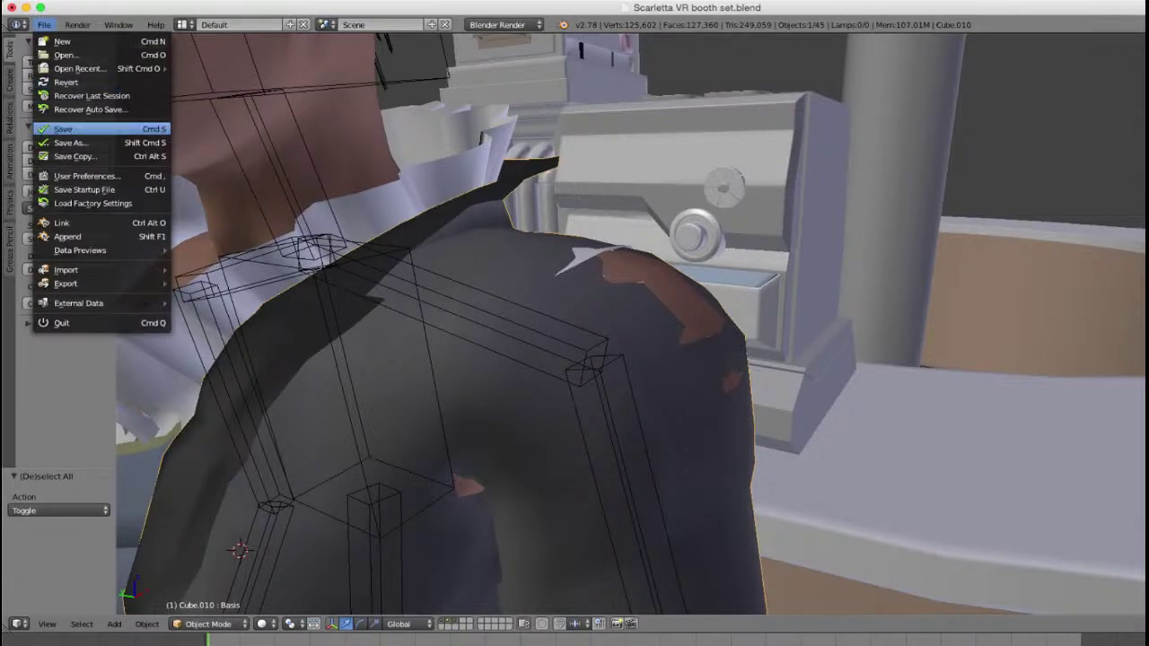
click(63, 128)
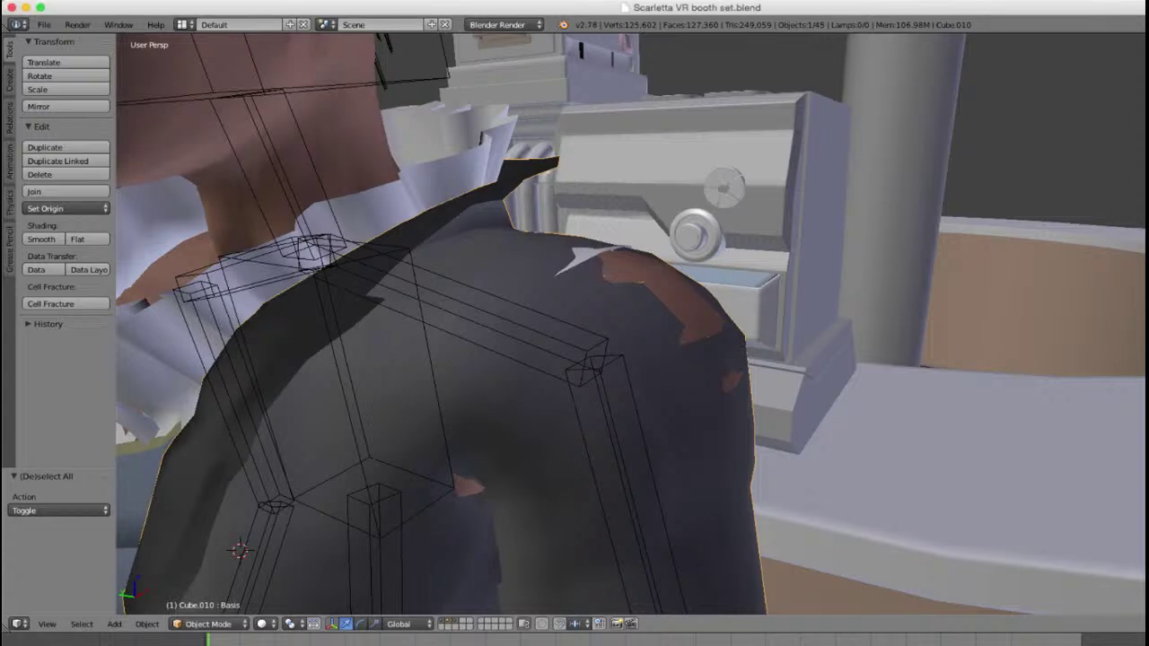
Step: Select the left upper arm bone on the armature, and put the jacket back into Weight Paint mode
right_click(476, 304)
scroll(476, 303, down, 4)
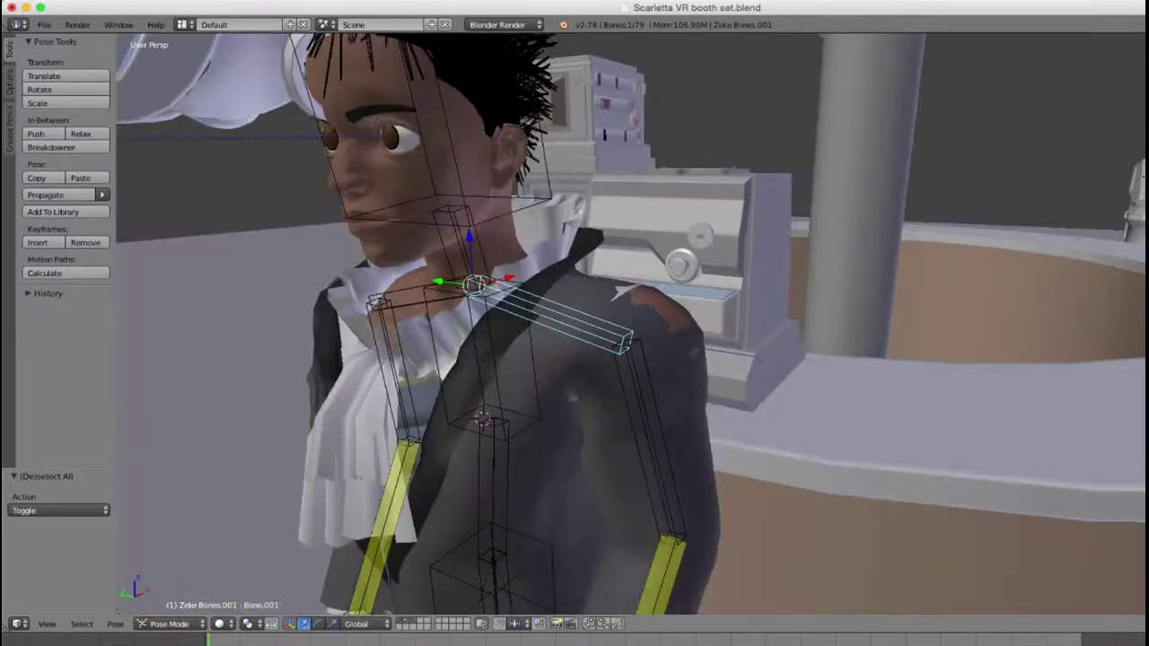
middle_drag(476, 303, 430, 310)
scroll(552, 359, up, 4)
right_click(552, 385)
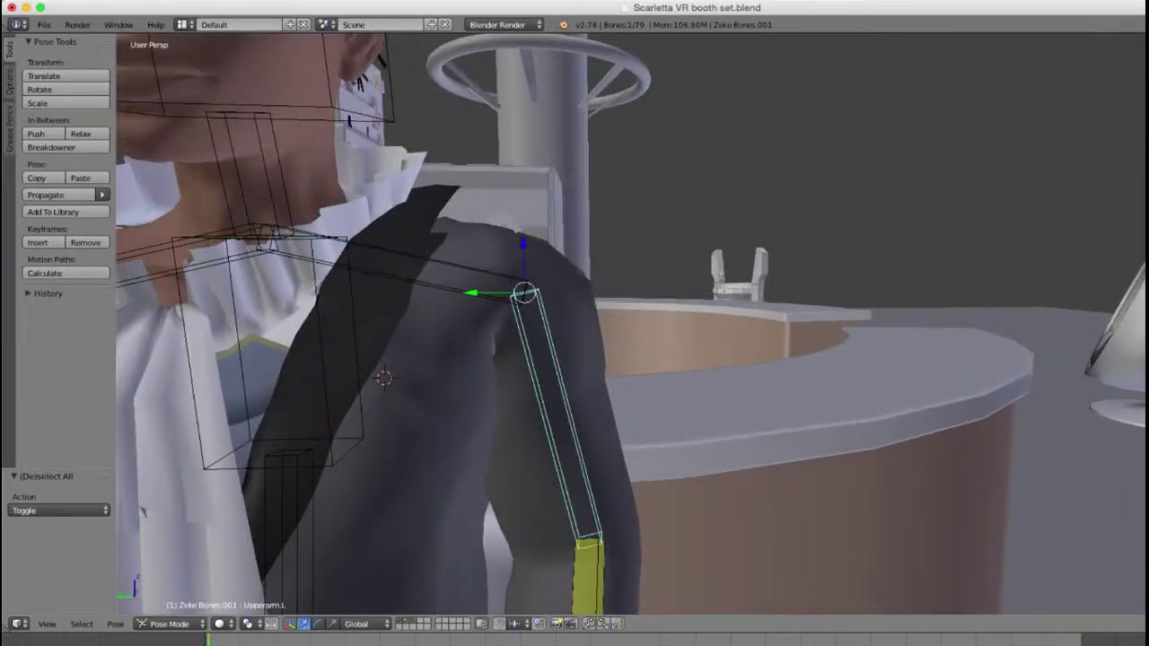
right_click(558, 377)
click(208, 624)
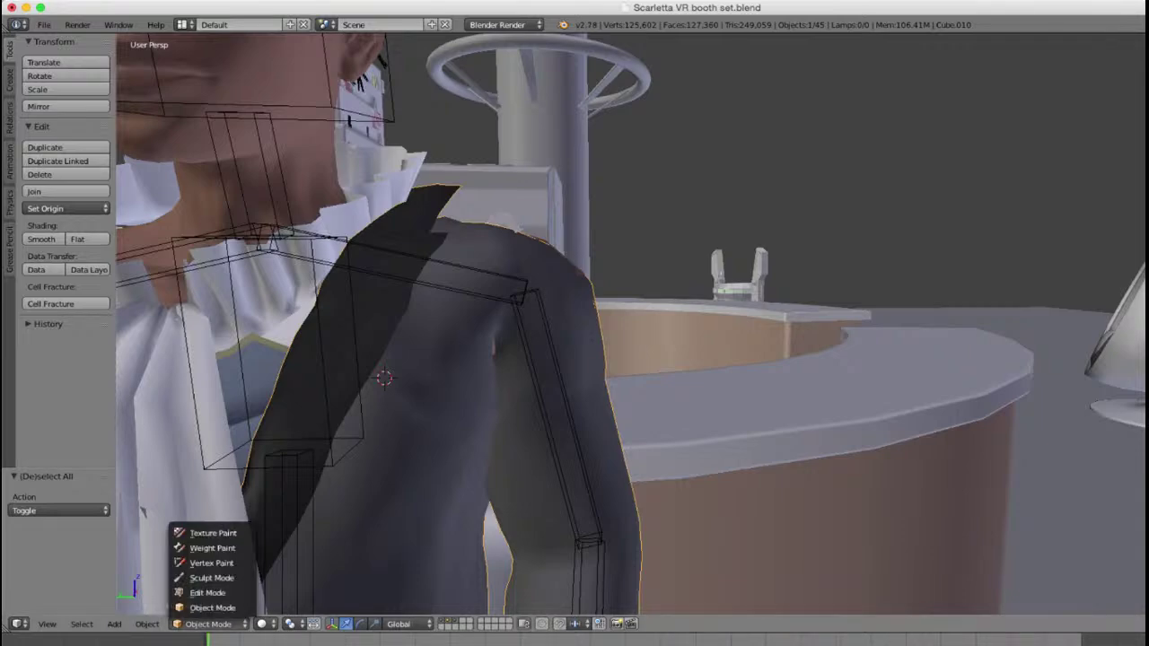
click(213, 547)
Step: Select the left shoulder bone and lightly paint zero weight at strength 0.145 on the outer edge of the jacket's left shoulder
mouse_move(703, 236)
middle_down()
mouse_move(673, 269)
mouse_move(500, 262)
middle_up()
scroll(673, 350, up, 2)
key(z)
scroll(675, 352, up, 2)
key(z)
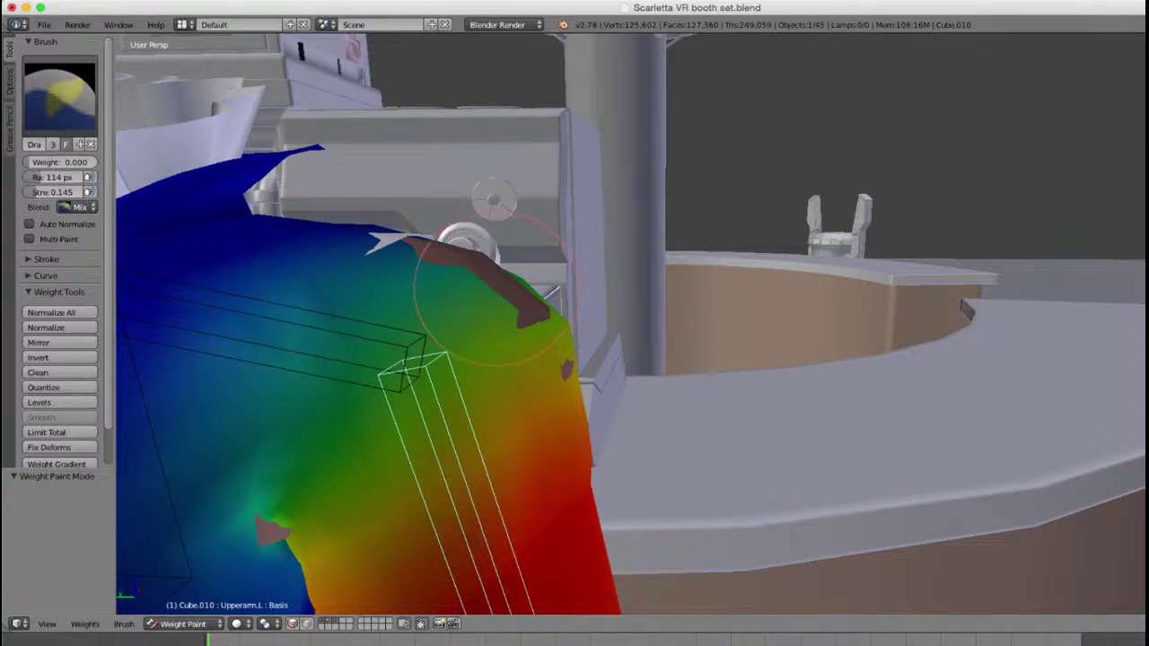
right_click(384, 355)
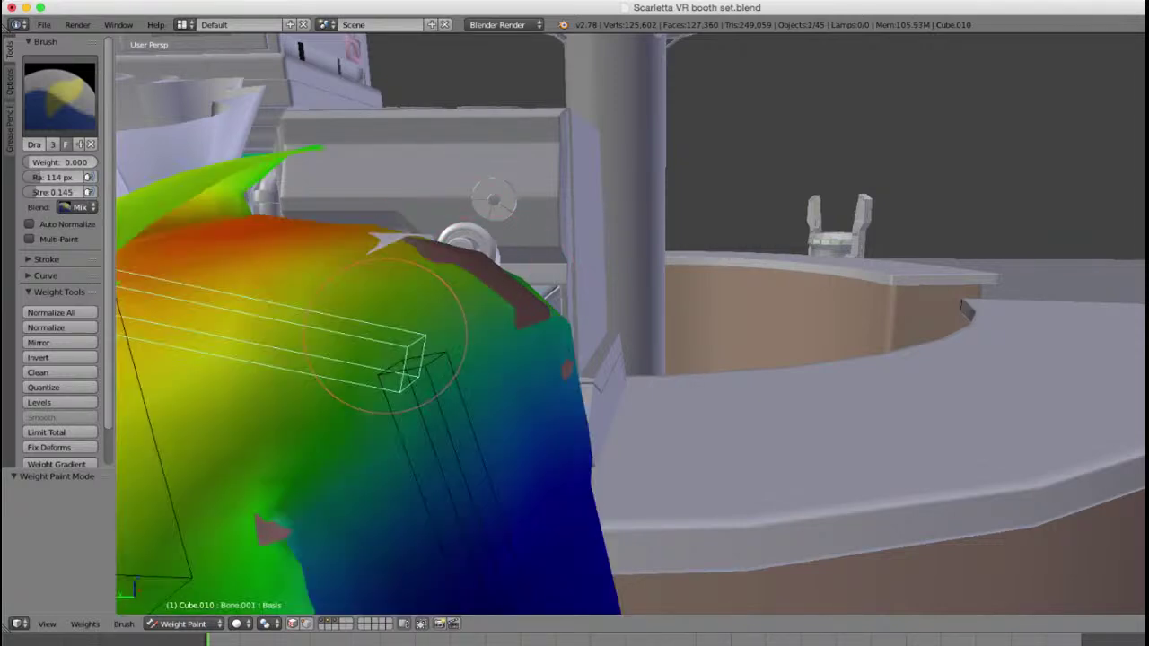
key(z)
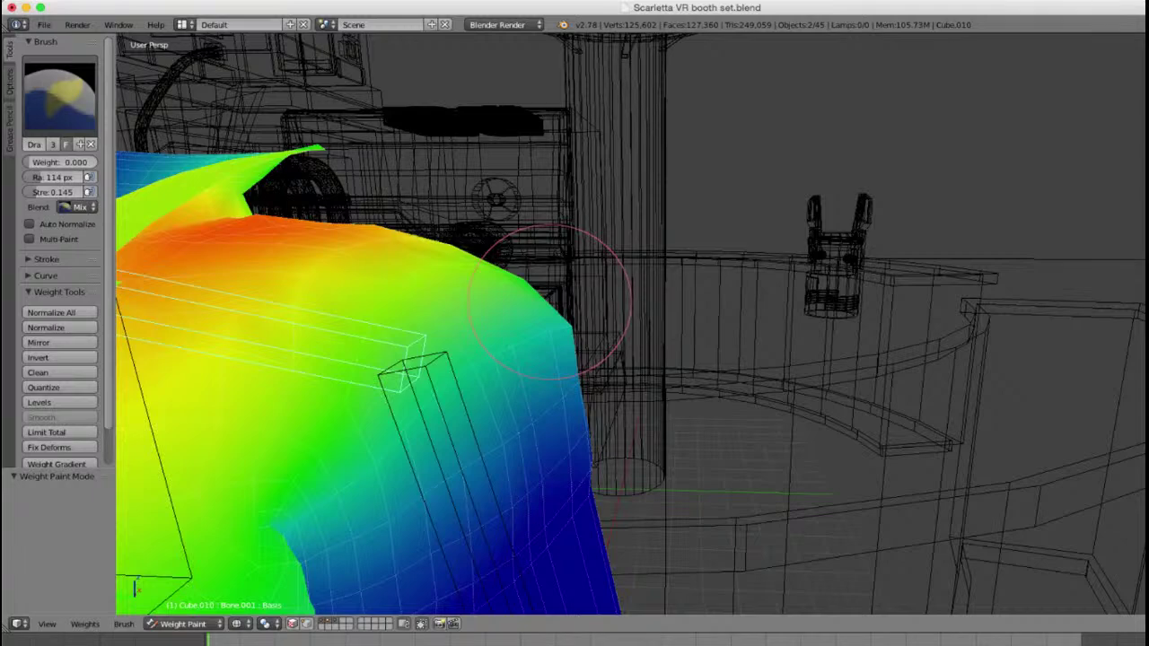
key(z)
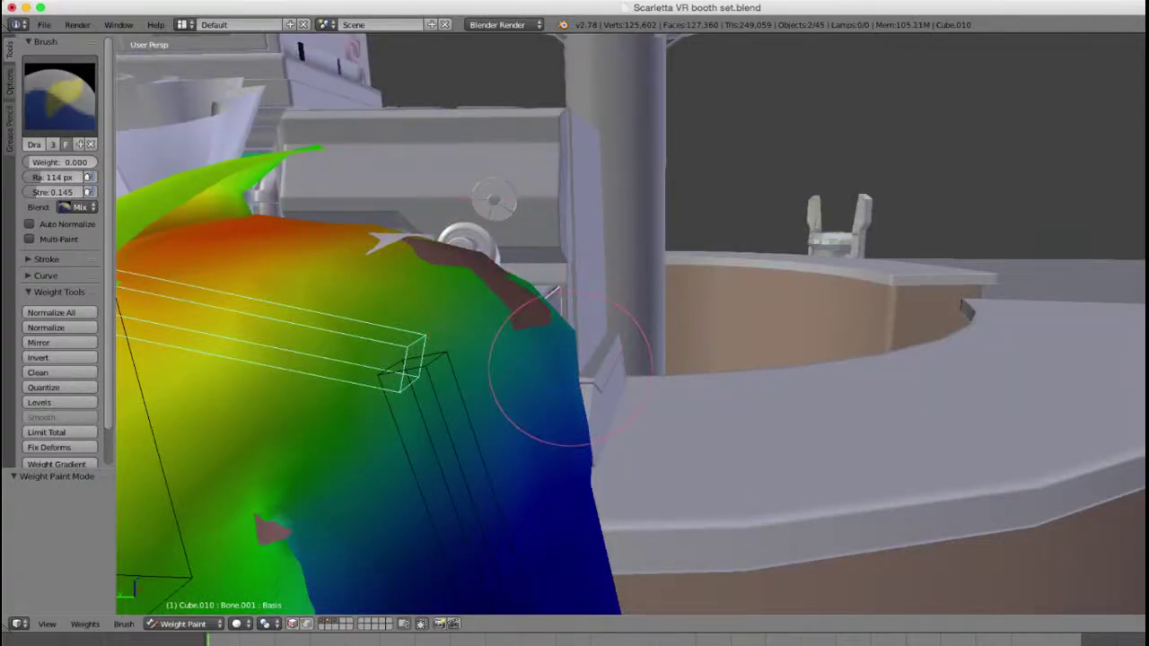
key(z)
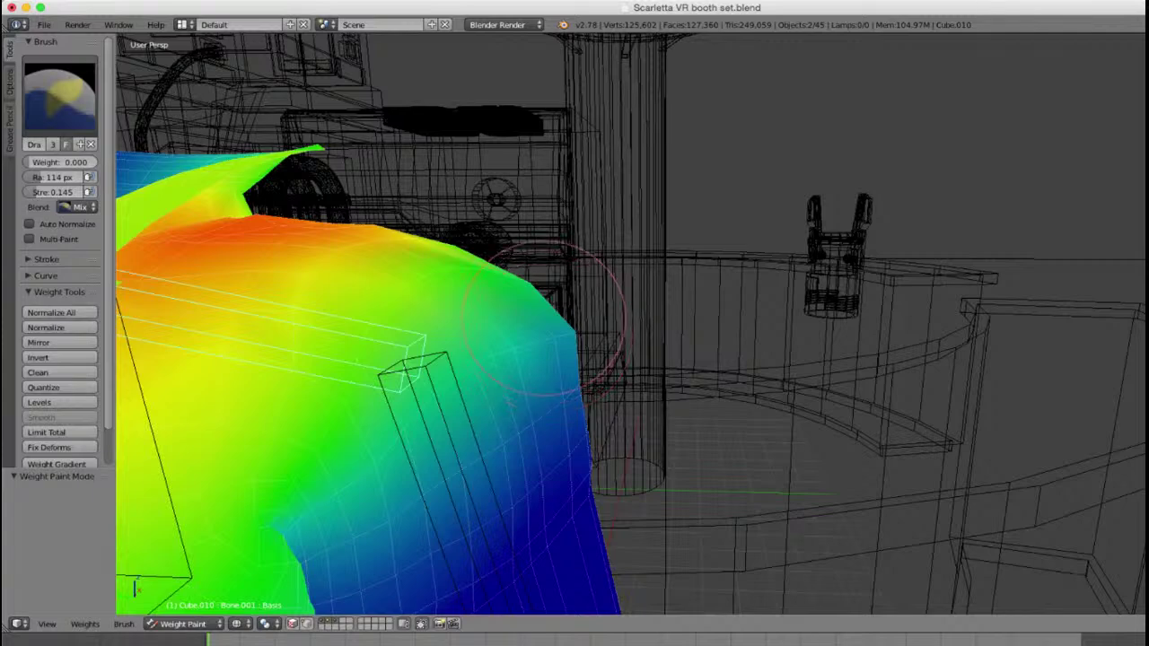
key(z)
Step: Switch from the jacket to the body mesh, putting it into Weight Paint mode with wireframe shading at the left shoulder
key(ctrl+Tab)
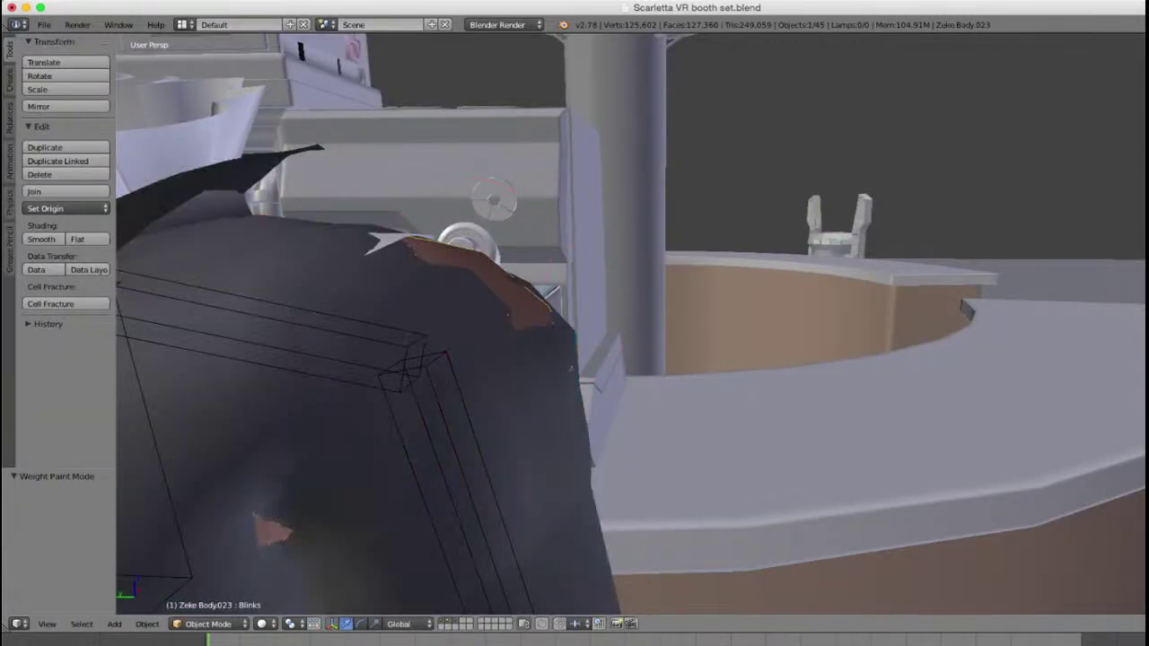
key(z)
key(z)
click(208, 624)
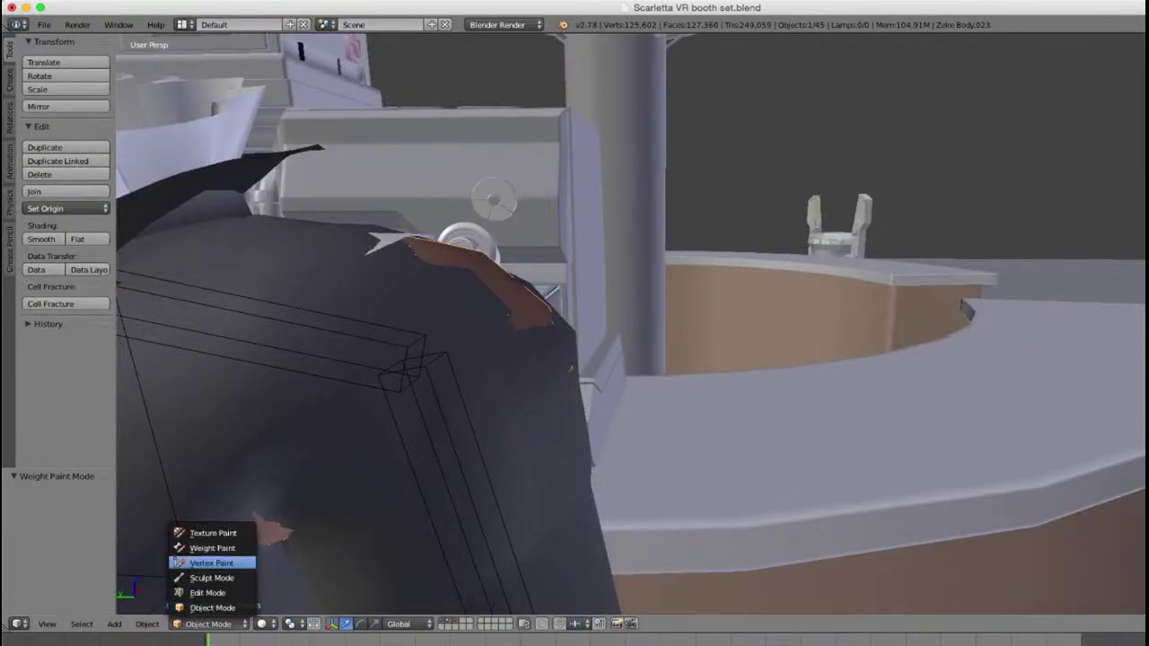
click(211, 563)
click(171, 623)
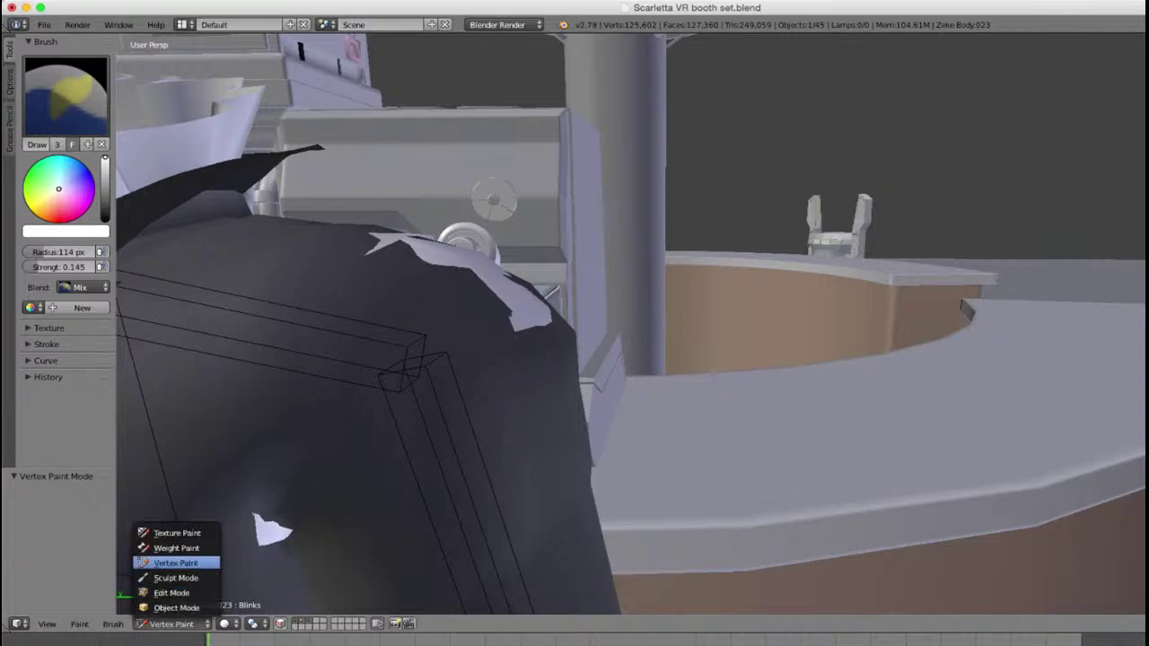
click(179, 547)
scroll(499, 375, down, 4)
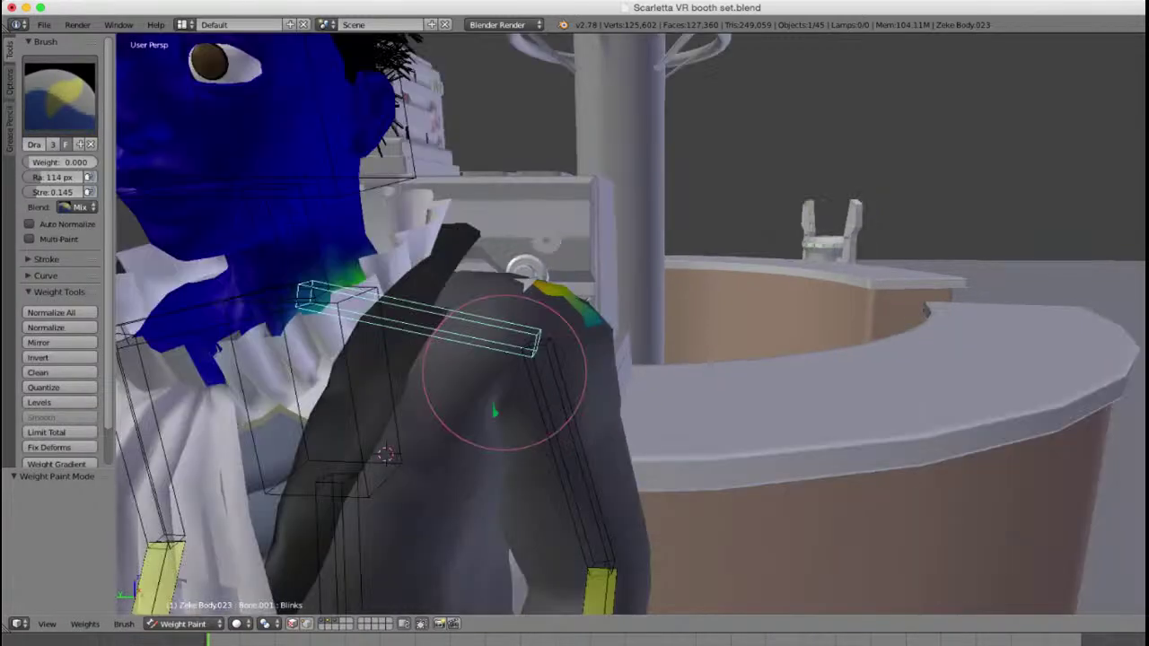
key(z)
scroll(481, 330, up, 2)
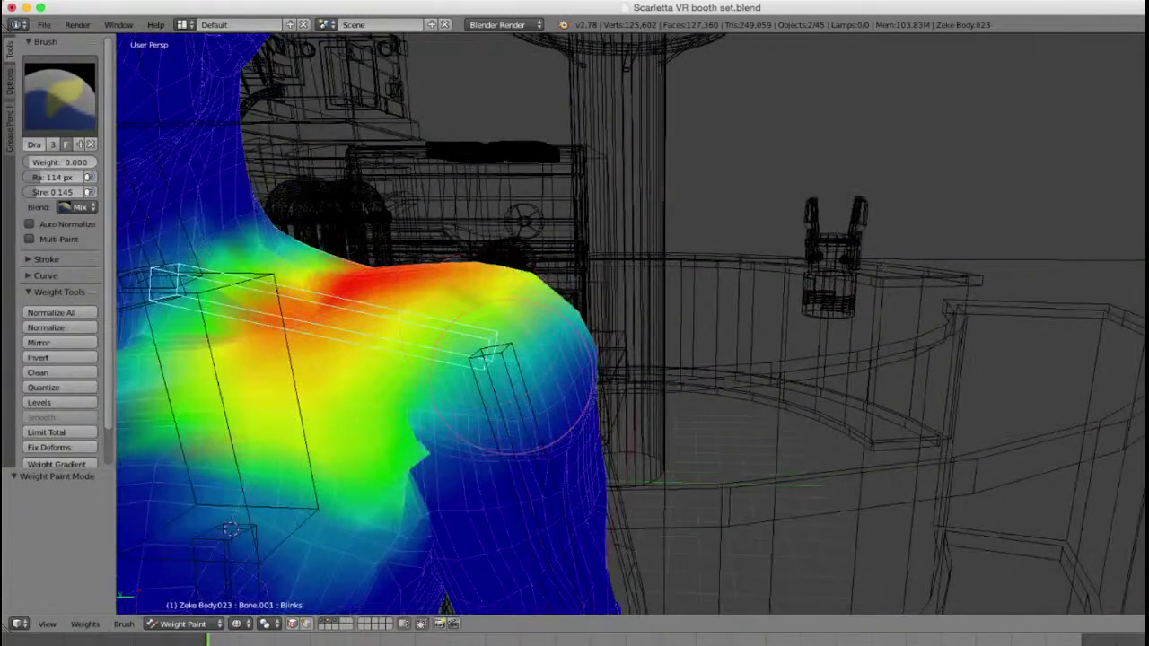
Step: Select the left upper arm bone and paint zero weight at strength 0.145 over the top of the body's left shoulder
key(z)
right_click(508, 366)
key(z)
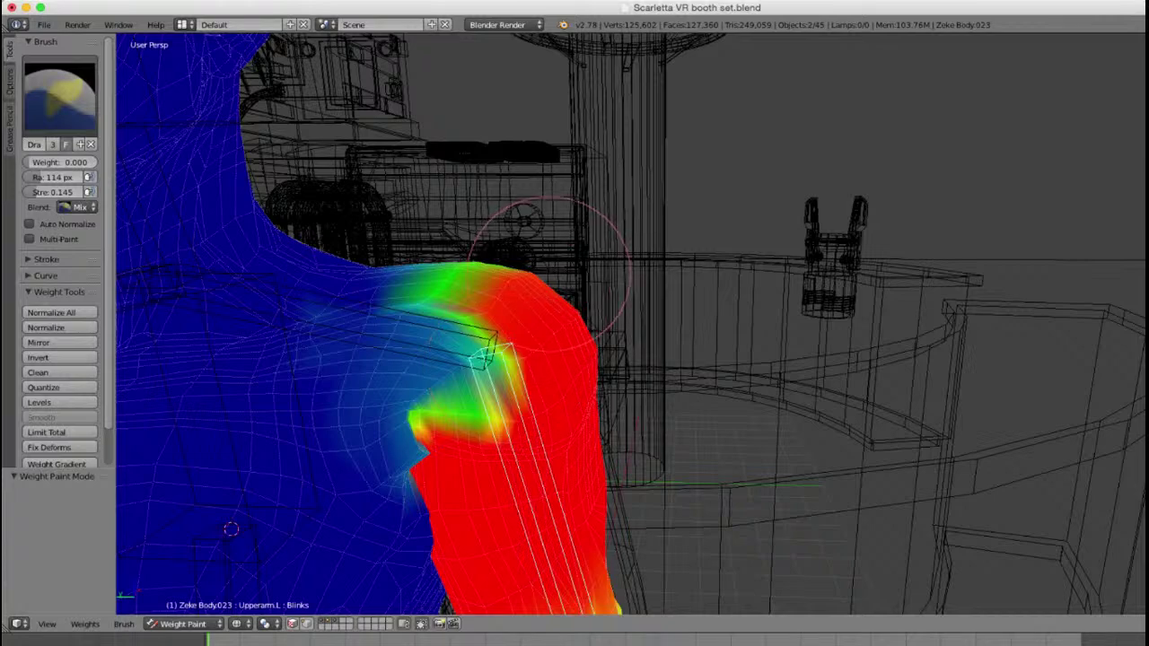
mouse_move(538, 247)
mouse_down()
mouse_move(525, 251)
mouse_move(569, 243)
mouse_move(525, 230)
mouse_move(434, 259)
mouse_up()
key(z)
key(z)
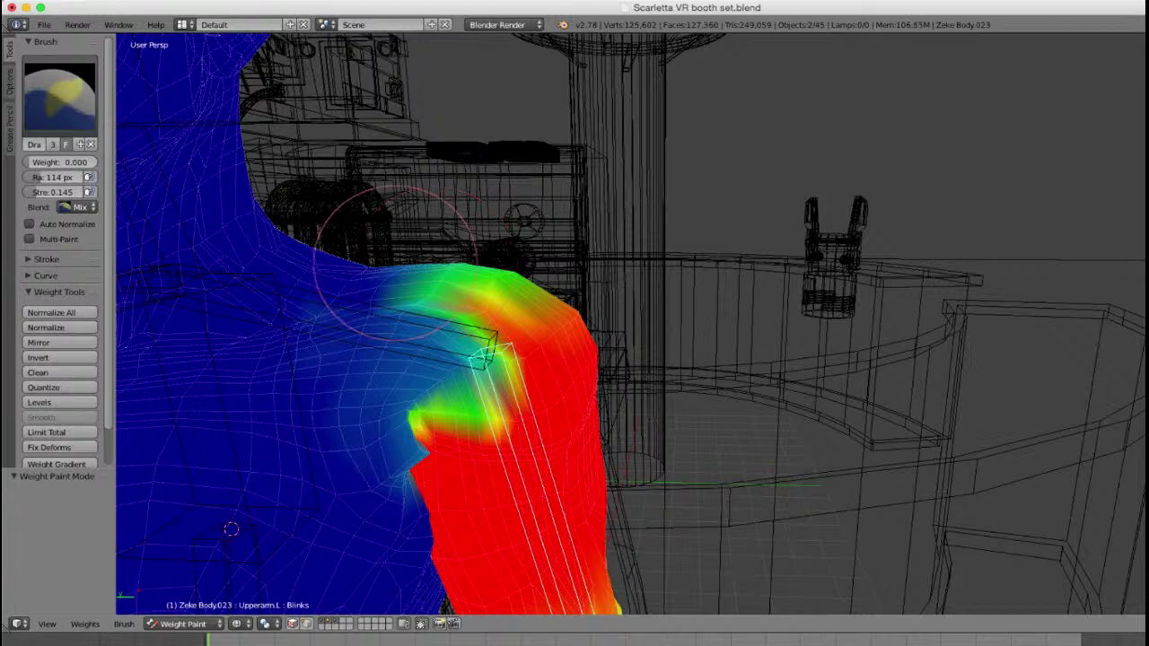
Step: Soften the body's left upper arm weights further with zero-weight strokes around the outer shoulder and down toward the arm
middle_drag(385, 262, 409, 368)
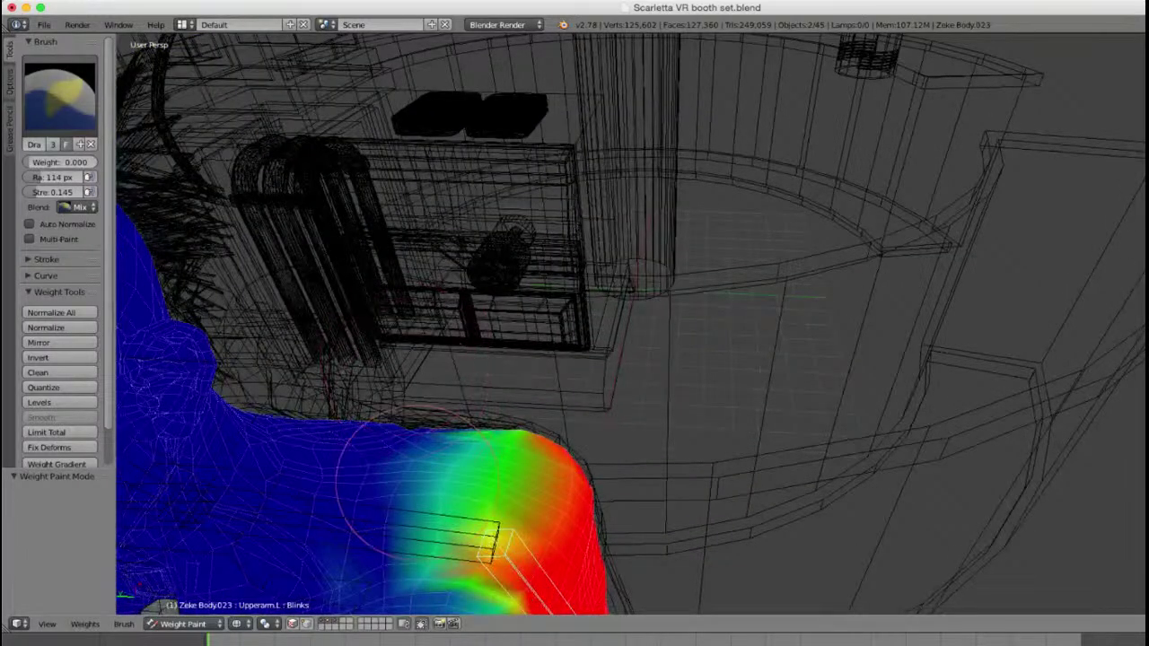
mouse_move(449, 467)
middle_down()
mouse_move(440, 431)
mouse_move(590, 333)
middle_up()
key(z)
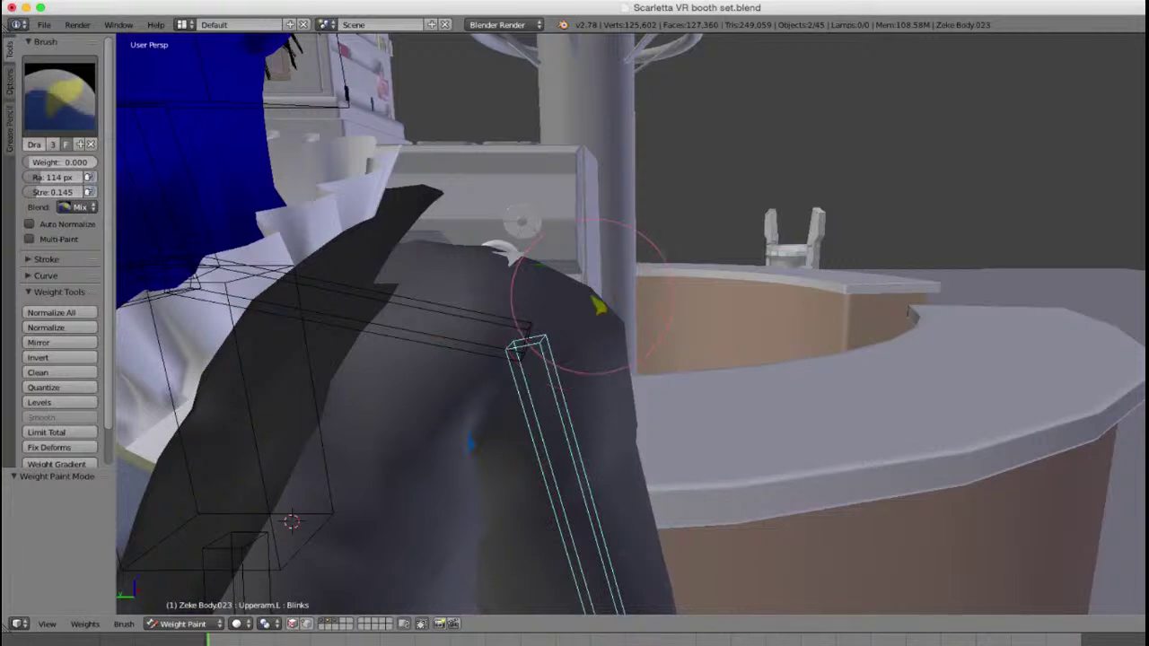
key(z)
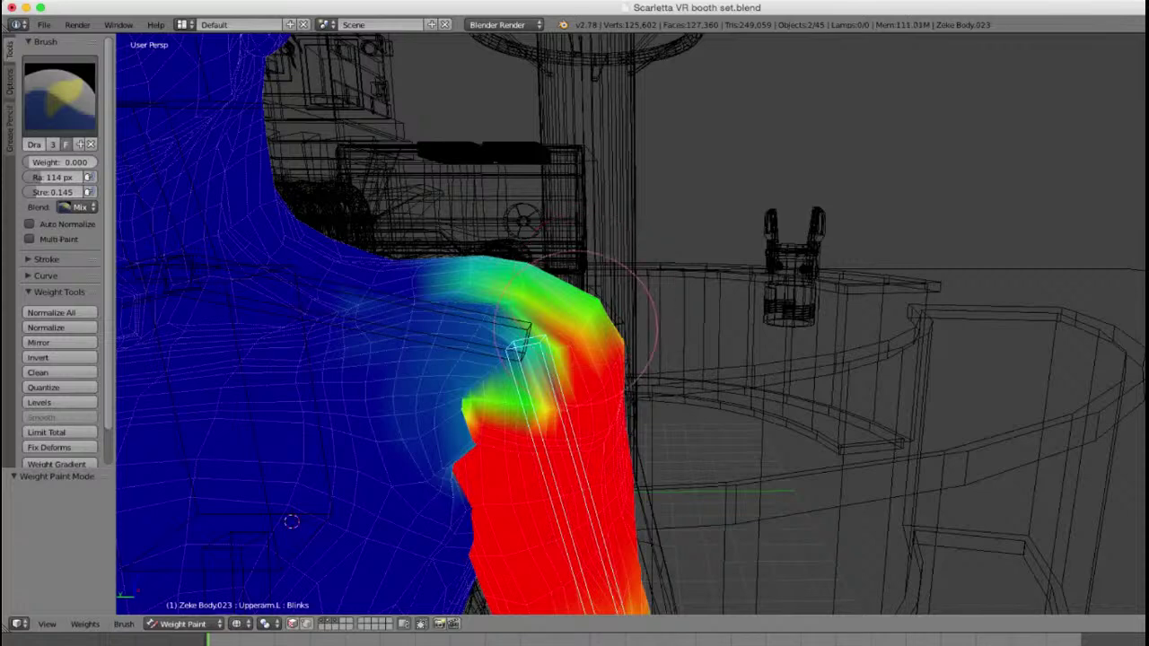
scroll(573, 337, up, 2)
click(513, 354)
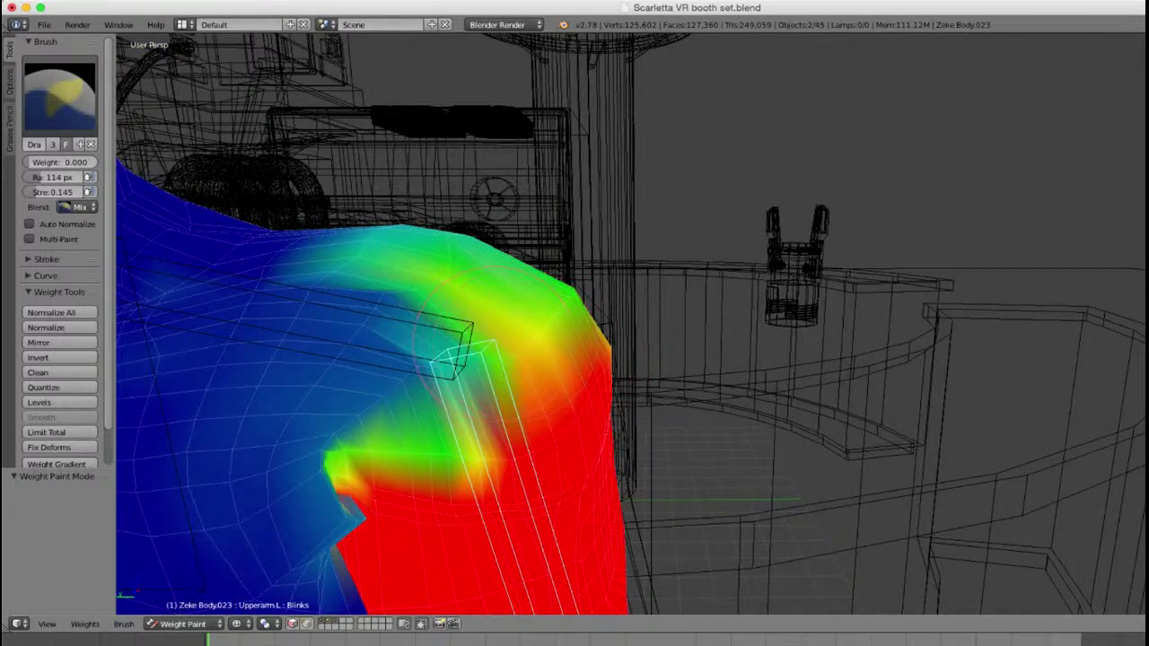
click(496, 349)
click(513, 352)
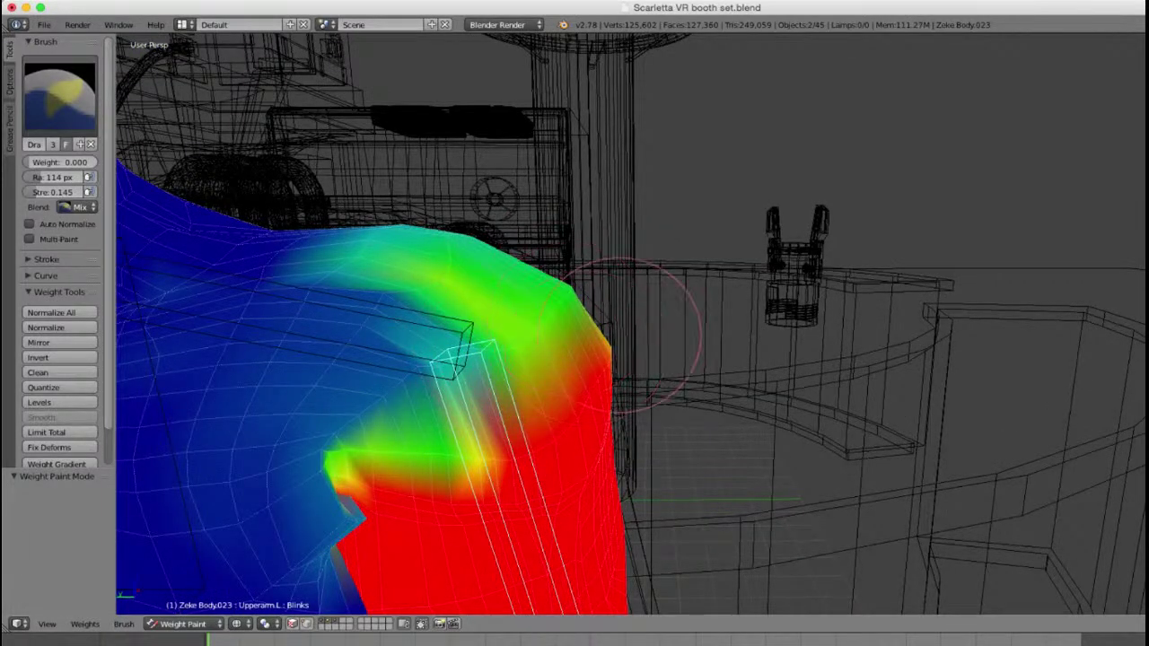
drag(603, 348, 488, 433)
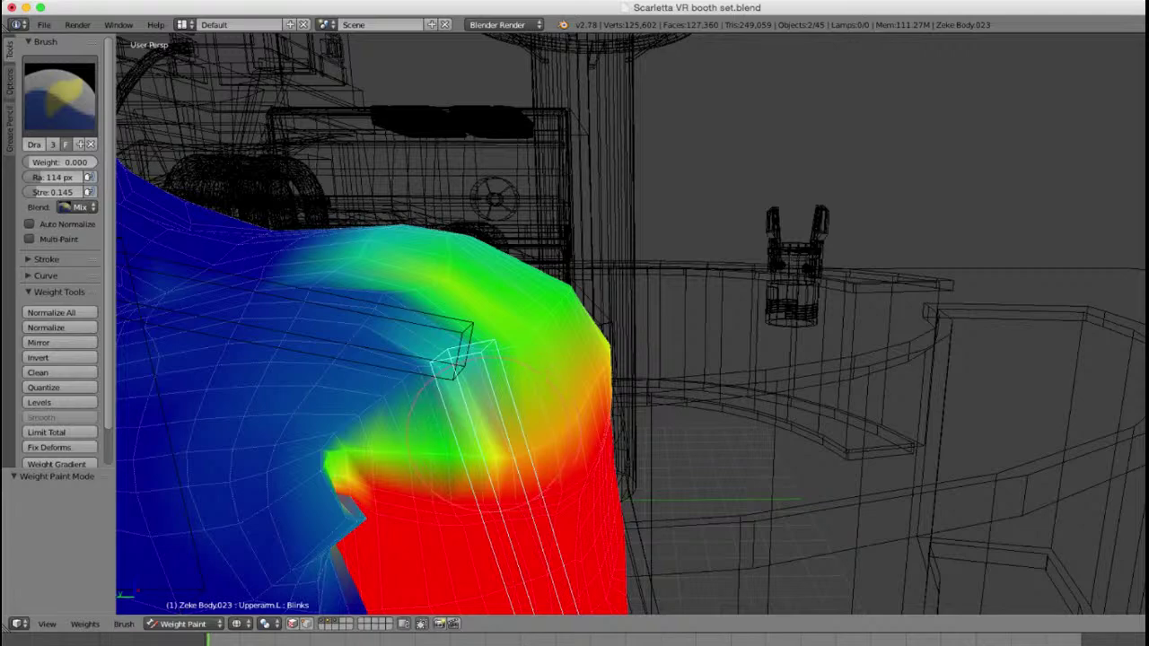
mouse_move(484, 422)
middle_down()
mouse_move(544, 436)
mouse_move(546, 410)
mouse_move(531, 418)
mouse_move(529, 404)
middle_up()
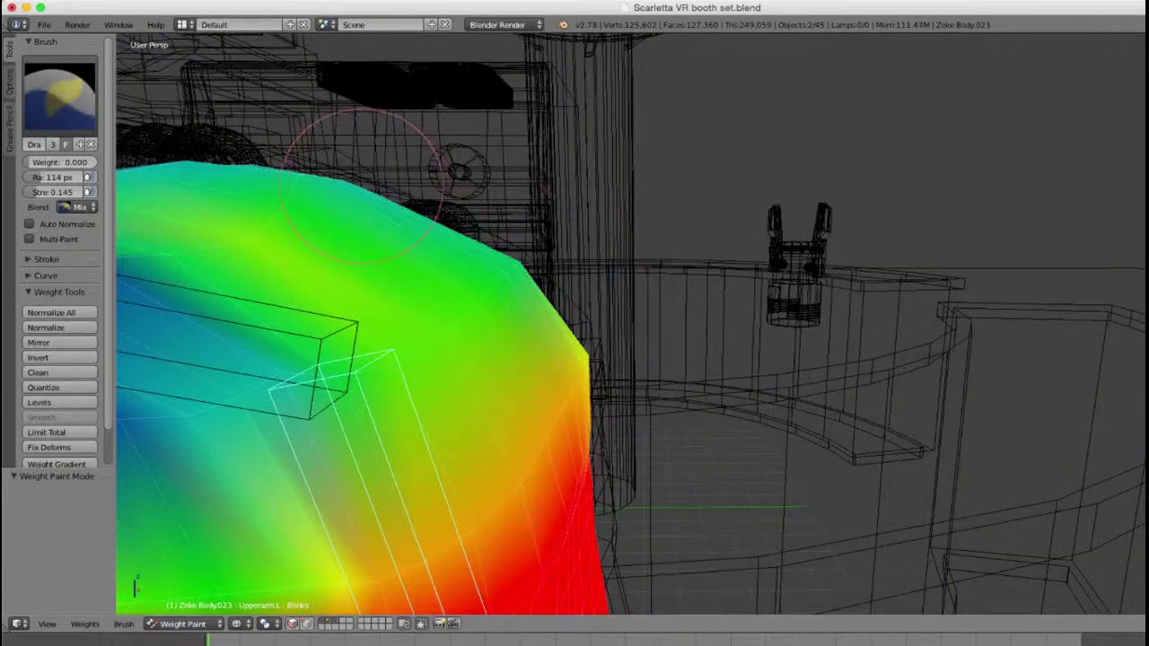
Step: Leave the body's Weight Paint mode and put the shirt mesh poking through the jacket's shoulder into Weight Paint mode
mouse_move(346, 153)
middle_down()
mouse_move(481, 331)
mouse_move(513, 410)
mouse_move(487, 422)
middle_up()
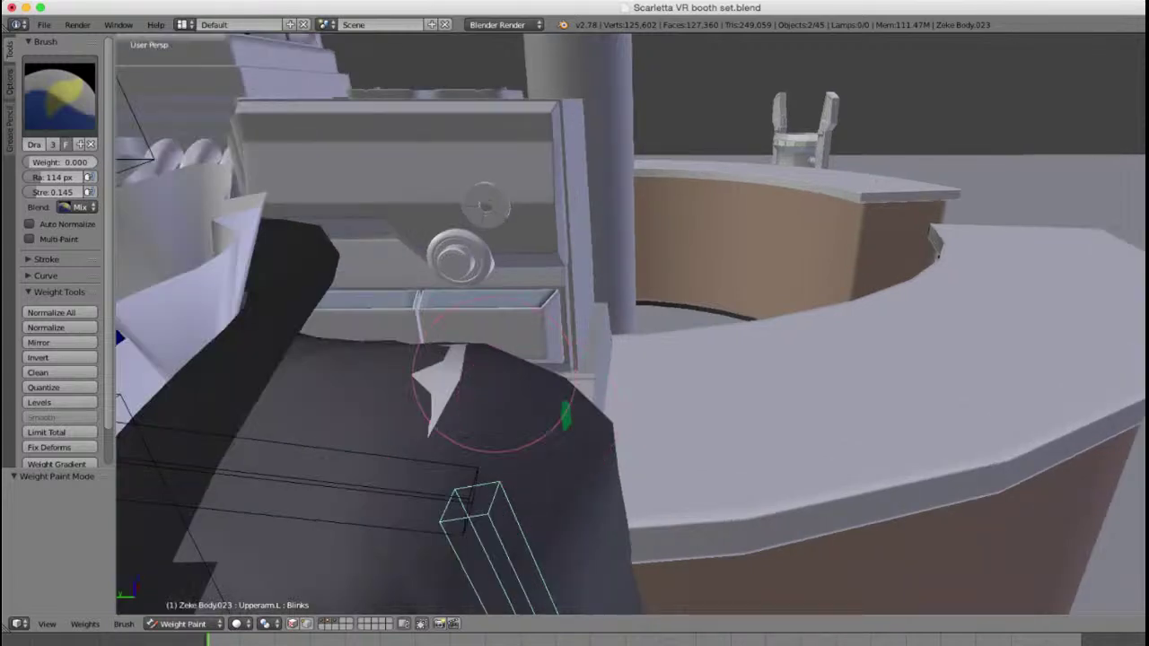
key(ctrl+Tab)
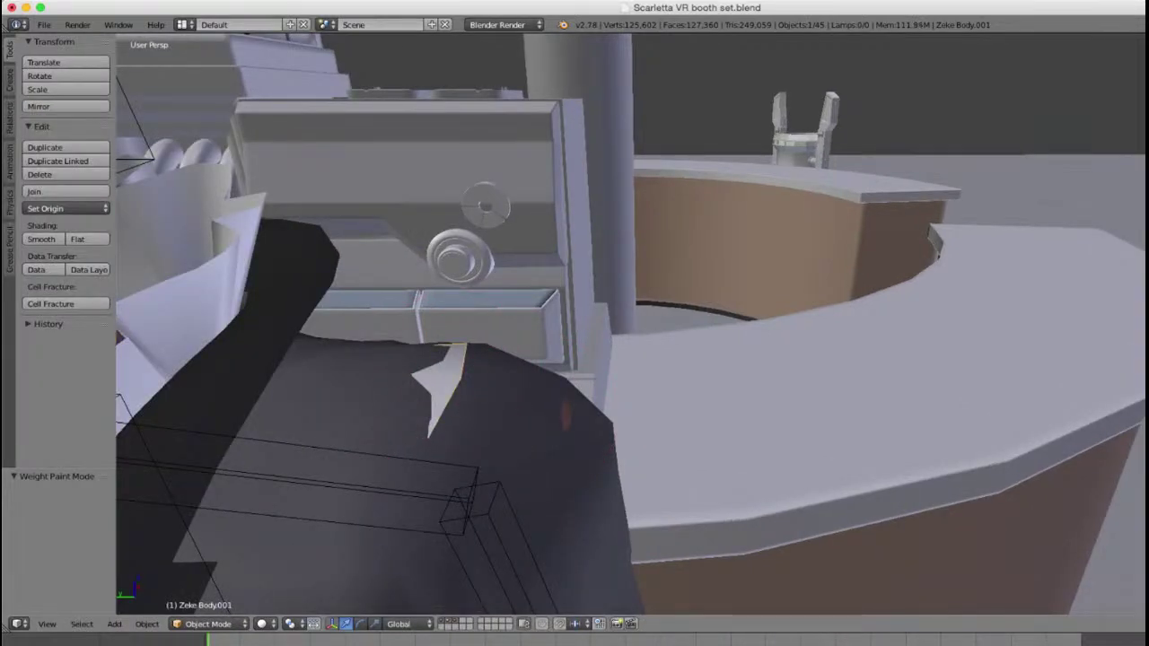
key(ctrl+Tab)
click(184, 624)
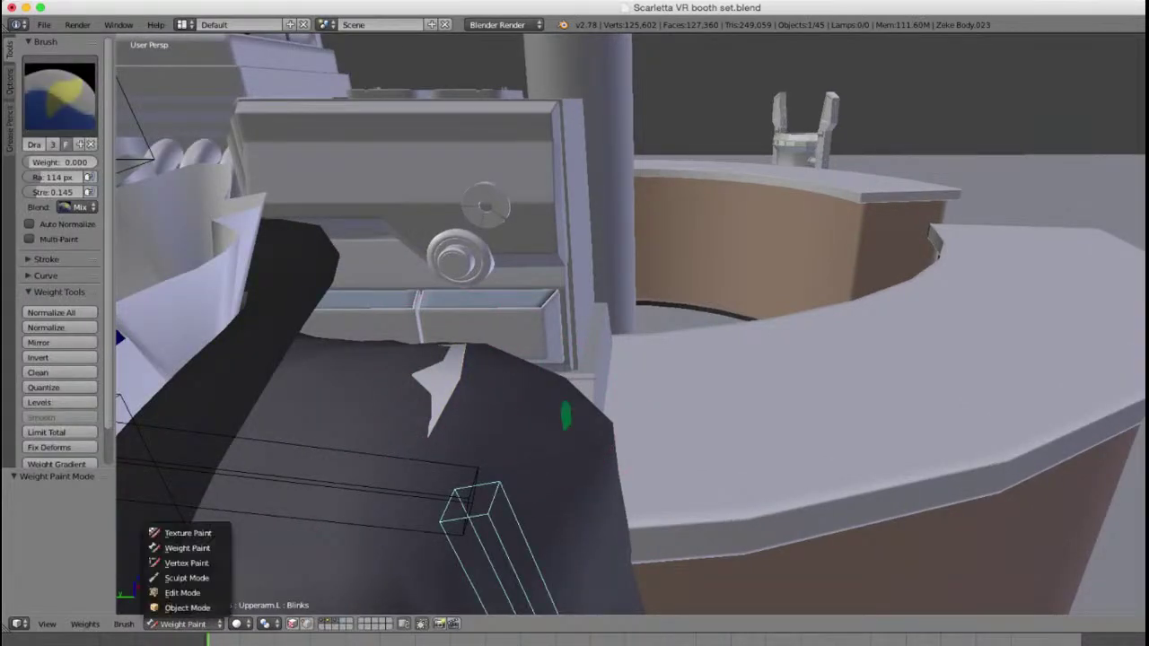
click(187, 607)
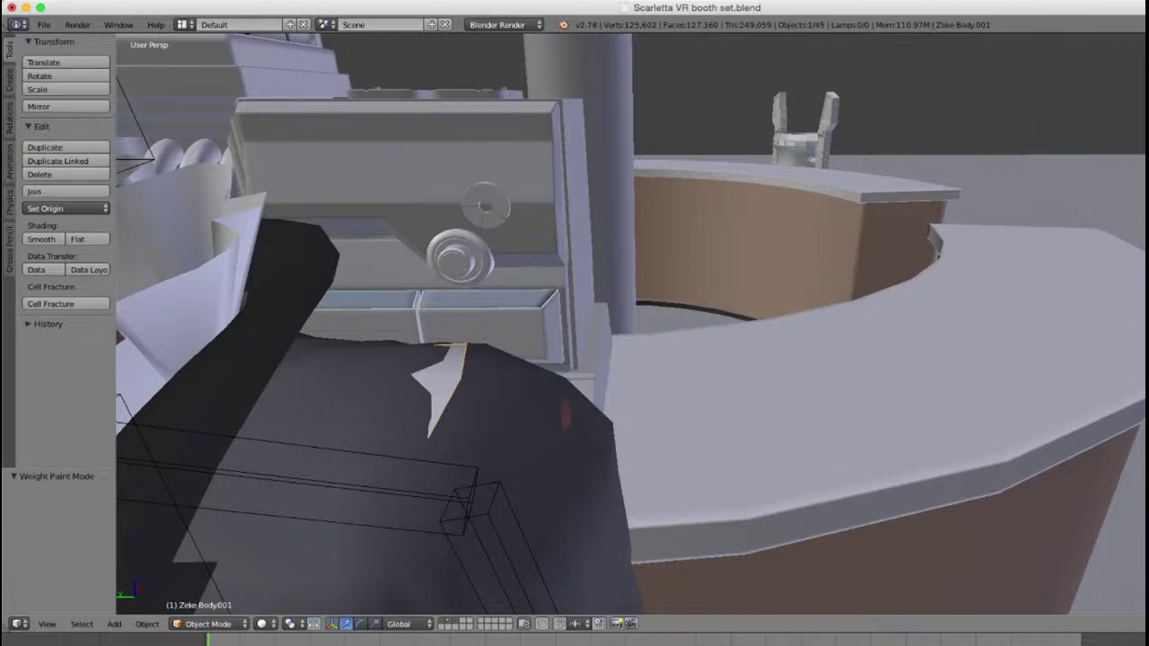
click(184, 624)
click(189, 549)
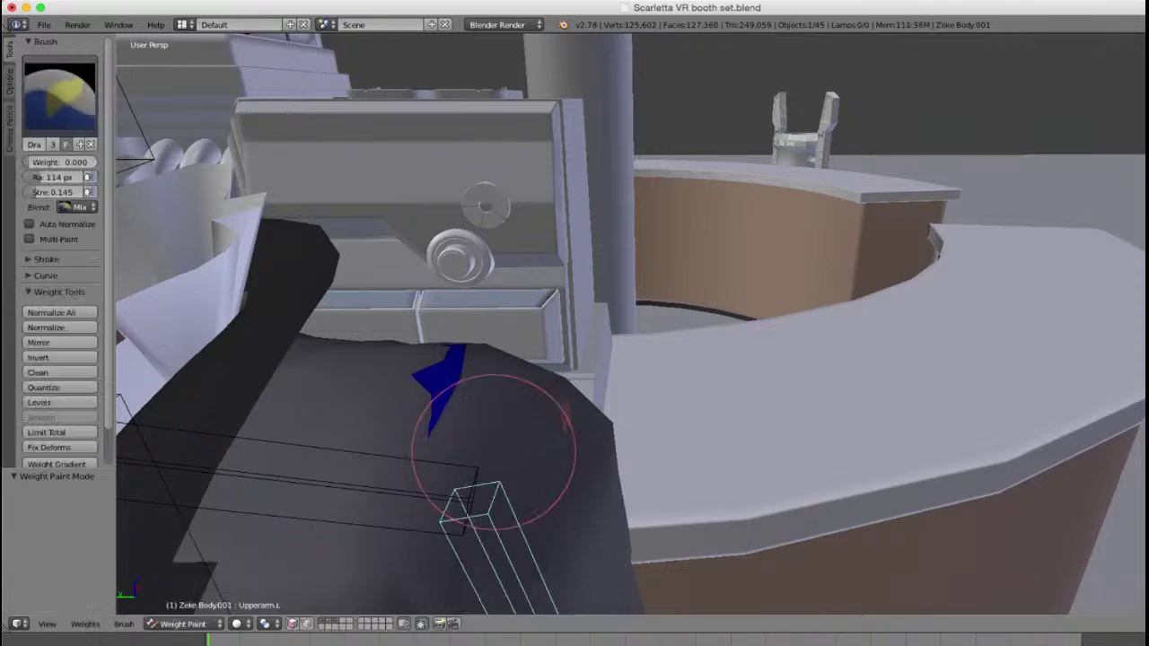
key(z)
mouse_move(488, 359)
middle_down()
mouse_move(475, 385)
mouse_move(500, 410)
mouse_move(556, 346)
middle_up()
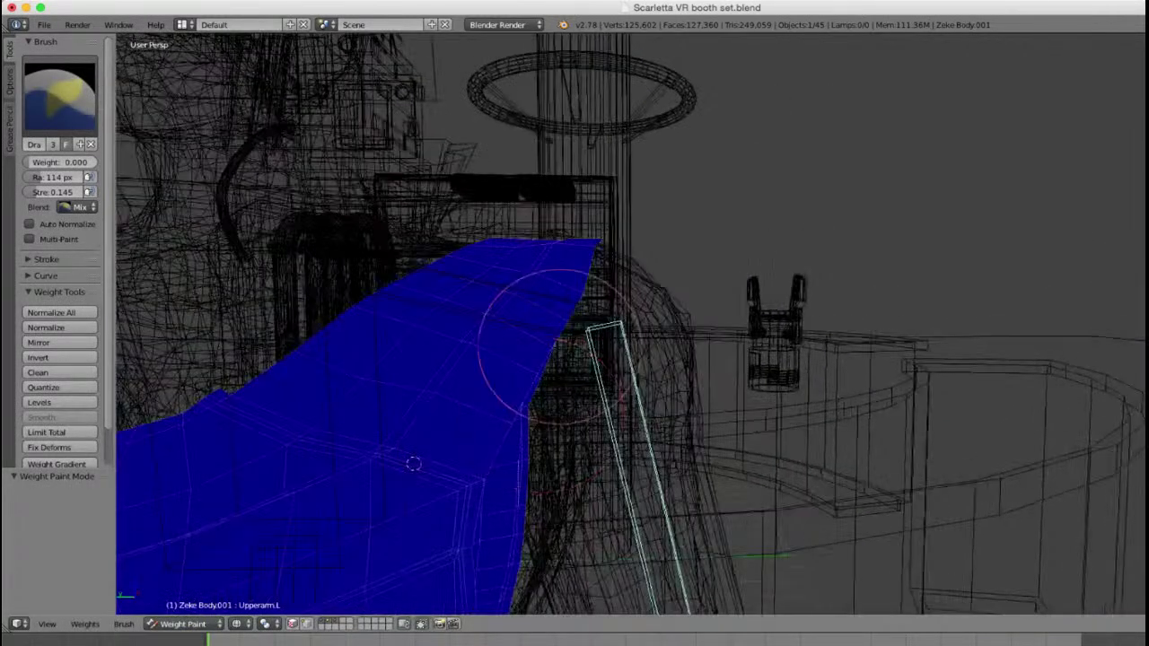
Step: Compare the shirt's weights for the left shoulder bone and the left upper arm bone in both shadings
key(z)
right_click(575, 292)
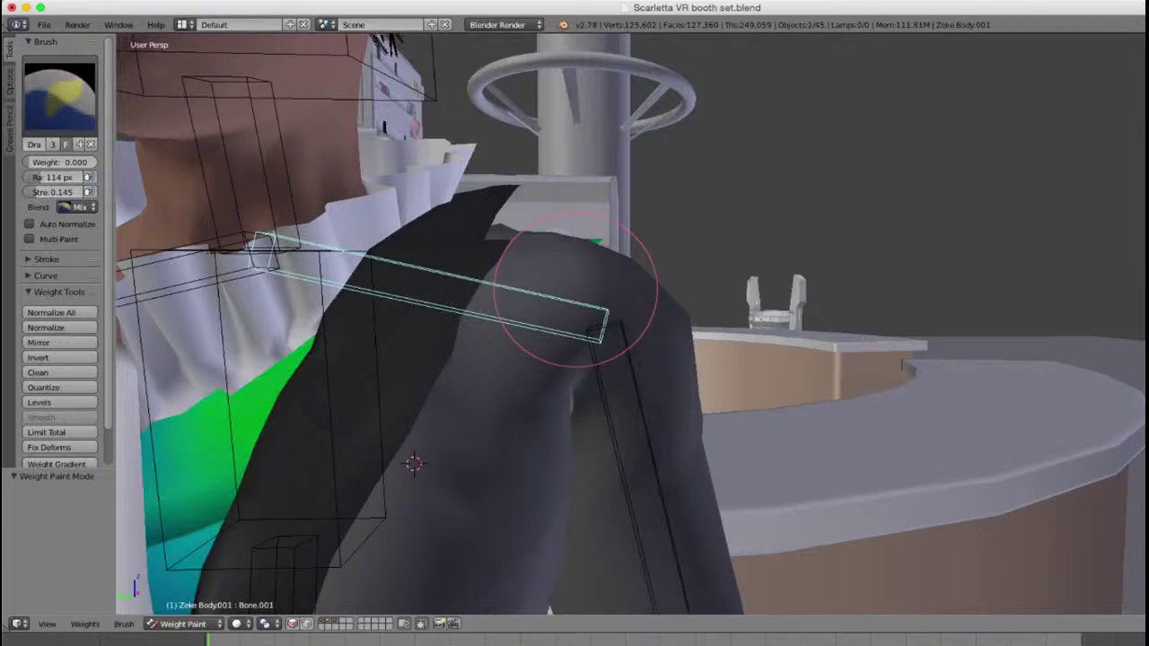
key(z)
right_click(616, 347)
mouse_move(615, 359)
middle_down()
mouse_move(624, 372)
mouse_move(616, 359)
middle_up()
key(z)
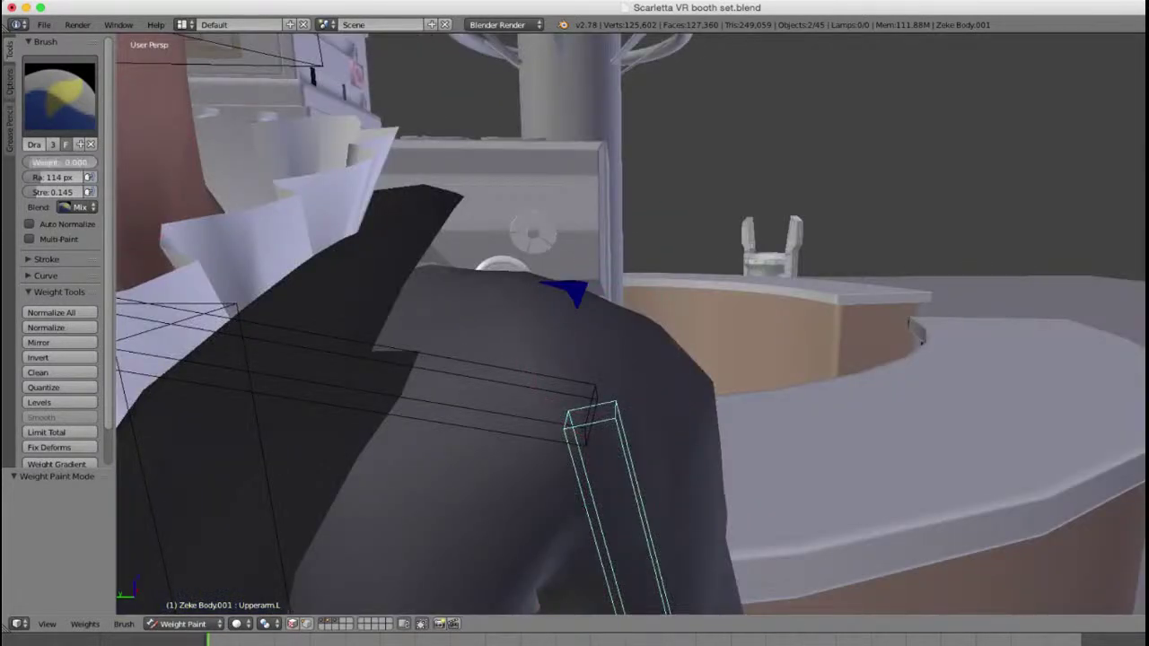
Step: Set the brush weight to 0.125 and paint it for the left upper arm bone on the shirt's left shoulder tip
drag(84, 162, 33, 163)
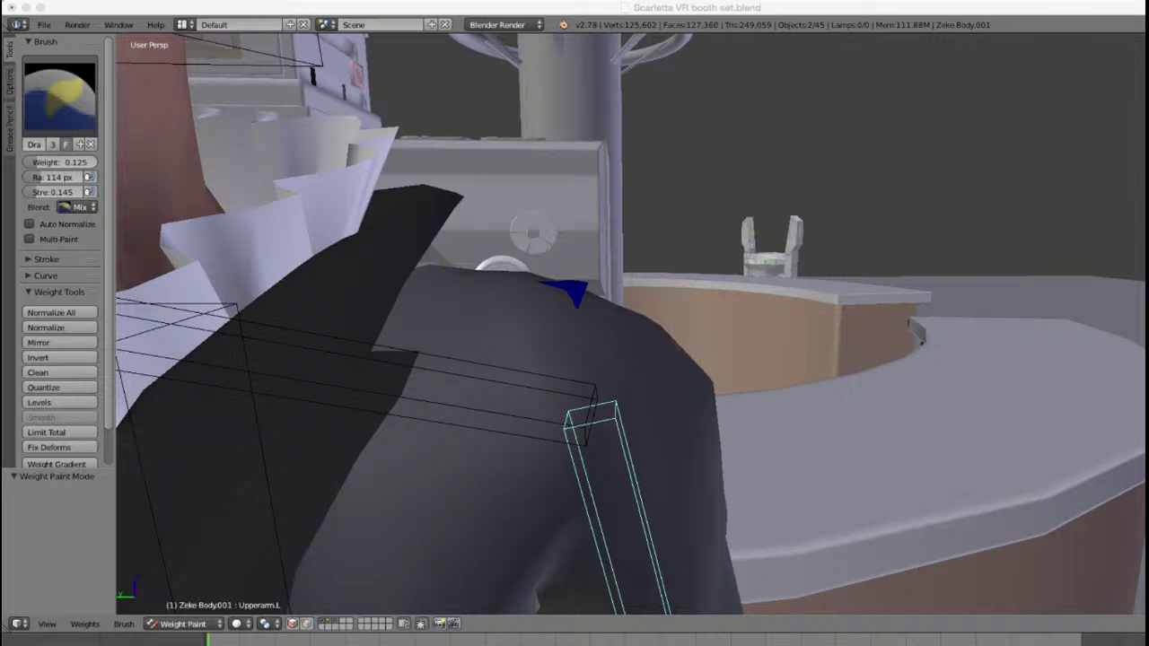
click(782, 269)
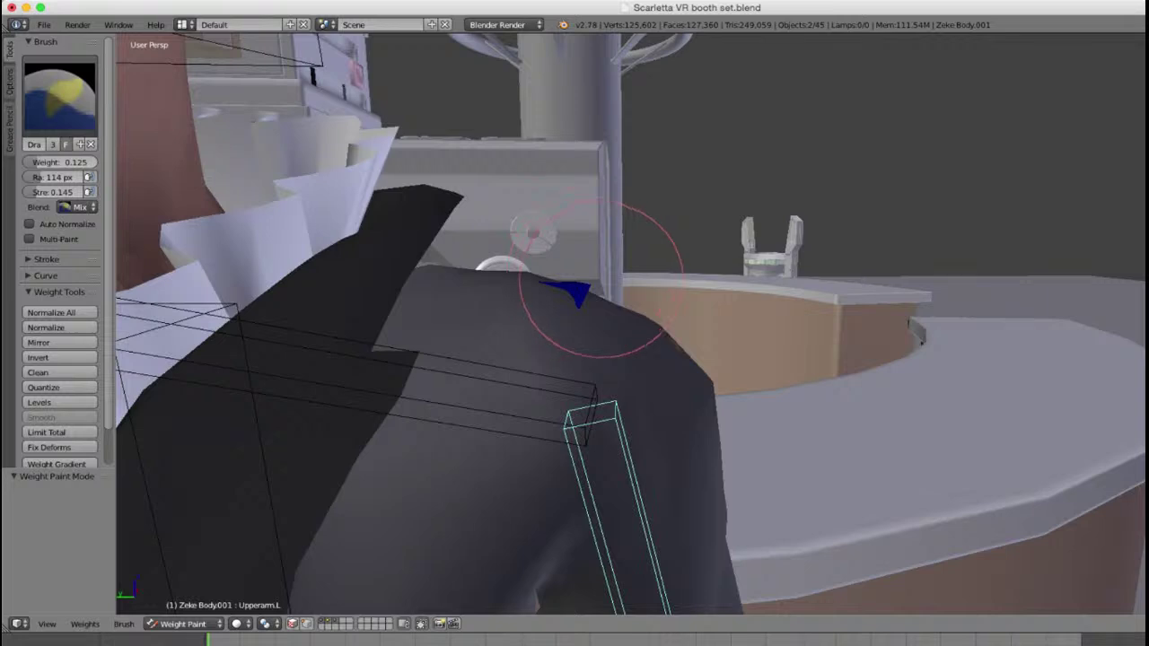
key(z)
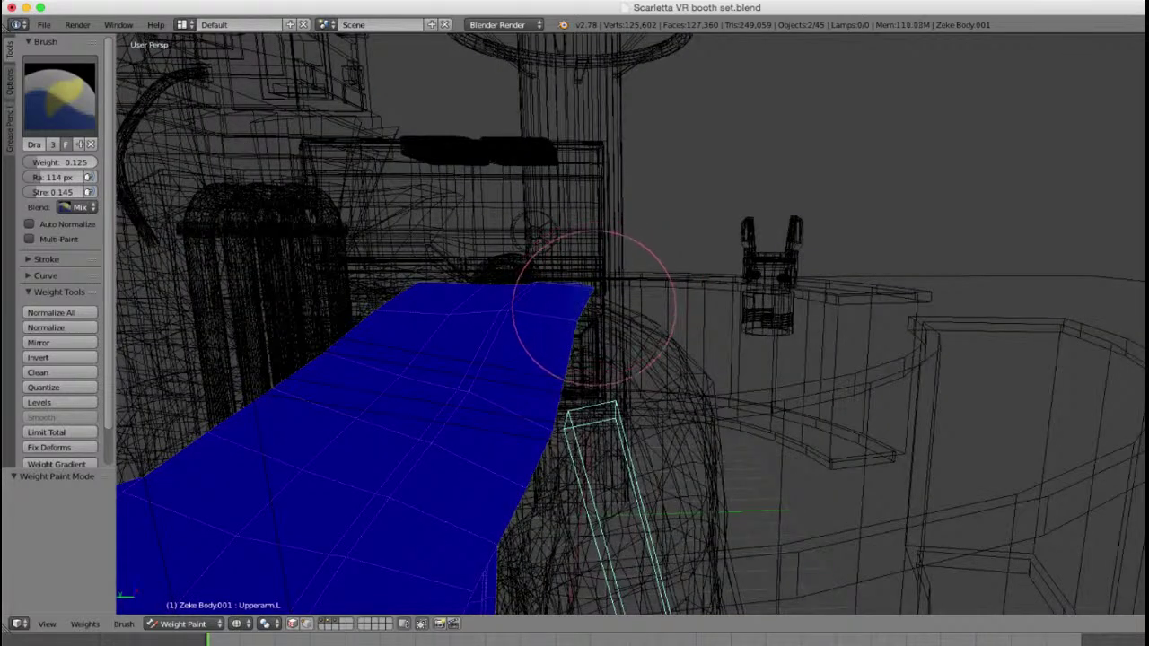
middle_drag(595, 300, 608, 381)
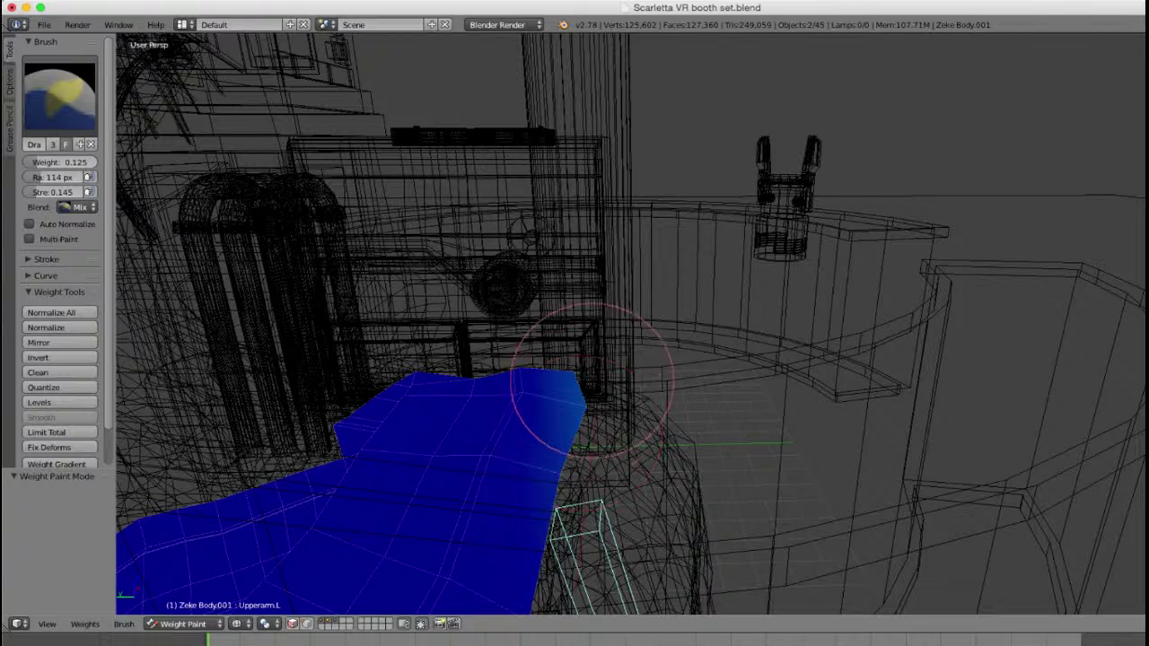
middle_drag(558, 383, 569, 371)
Step: Raise the brush weight to 0.312 and paint more left upper arm influence onto the shirt's shoulder tip
drag(42, 162, 58, 162)
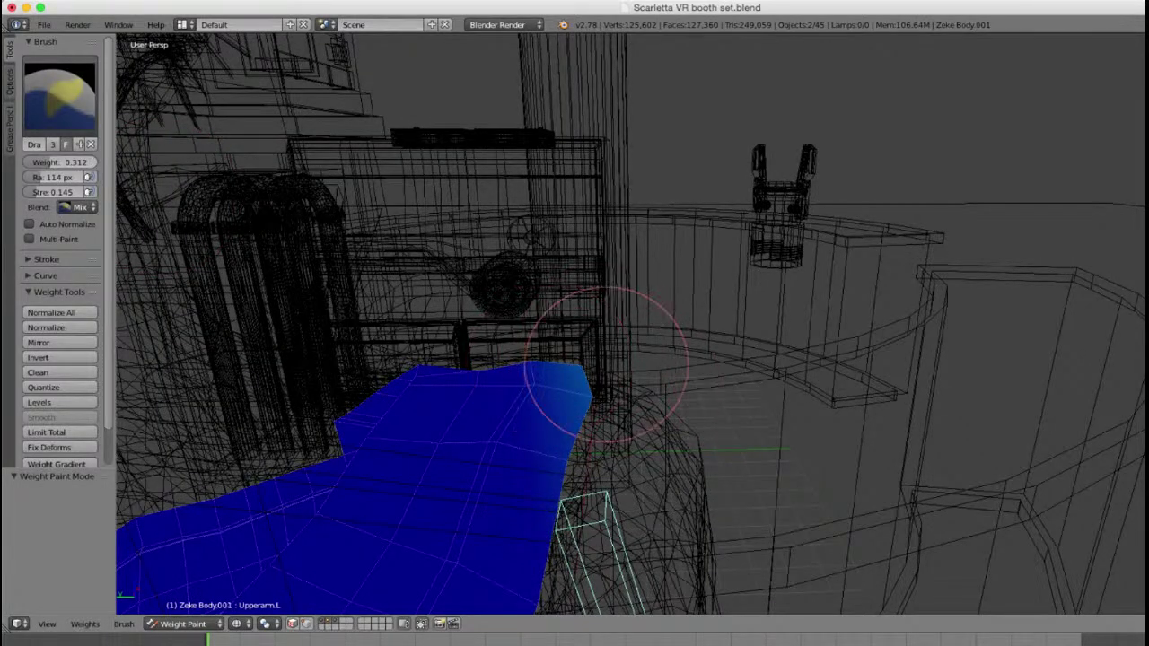
key(z)
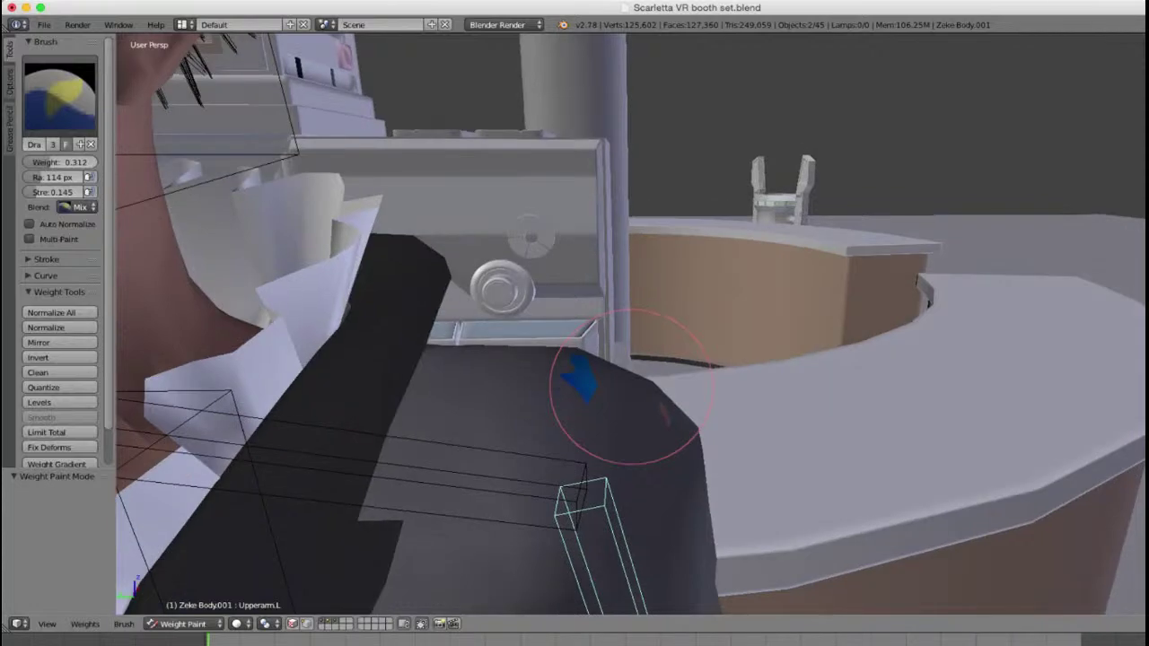
key(z)
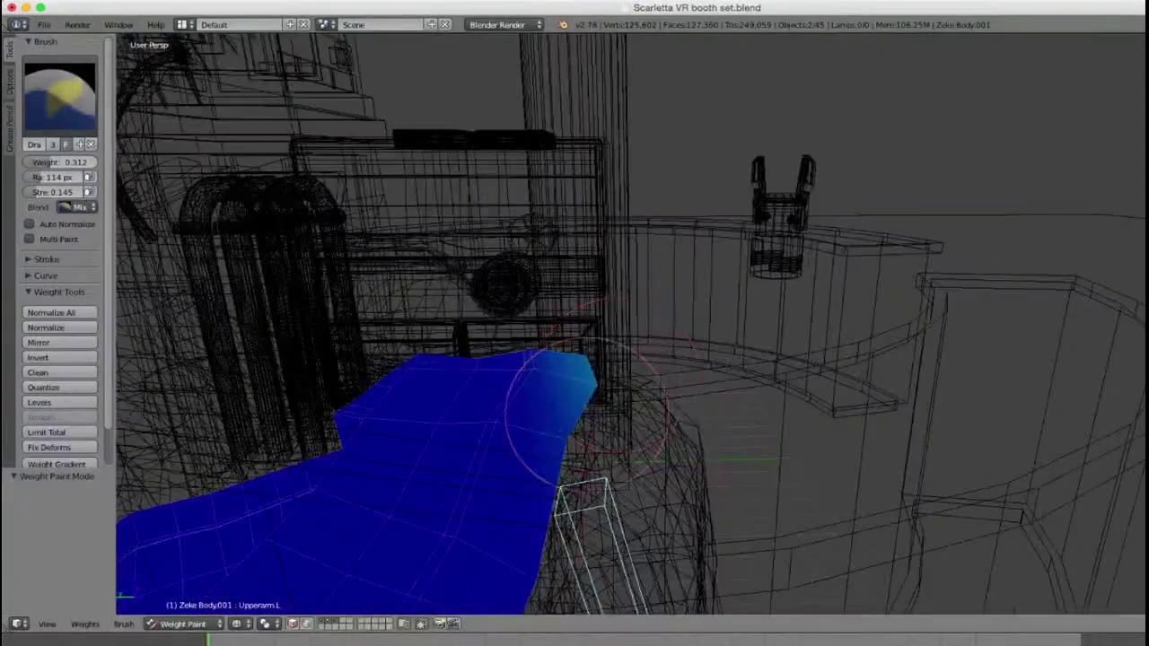
mouse_move(551, 385)
mouse_down()
mouse_move(526, 418)
mouse_move(542, 364)
mouse_up()
key(z)
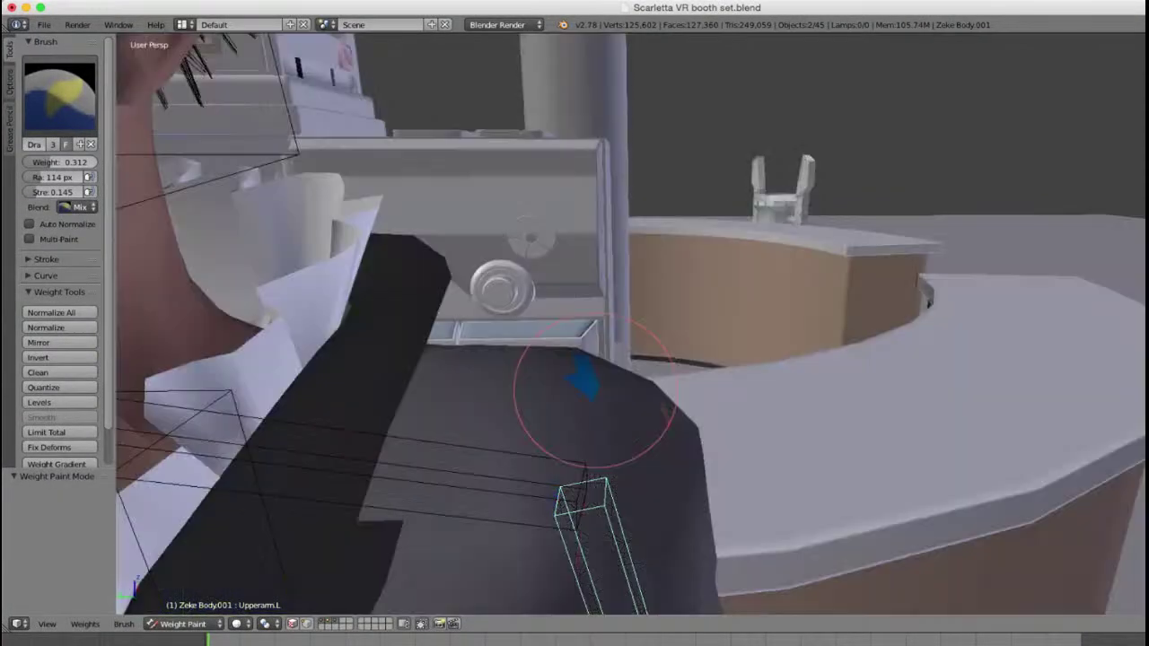
Step: Examine the shirt's left shoulder from farther out, check its shoulder bone weights, and return to the left upper arm bone
scroll(602, 396, down, 5)
middle_drag(611, 403, 637, 396)
scroll(668, 356, up, 3)
key(z)
right_click(559, 379)
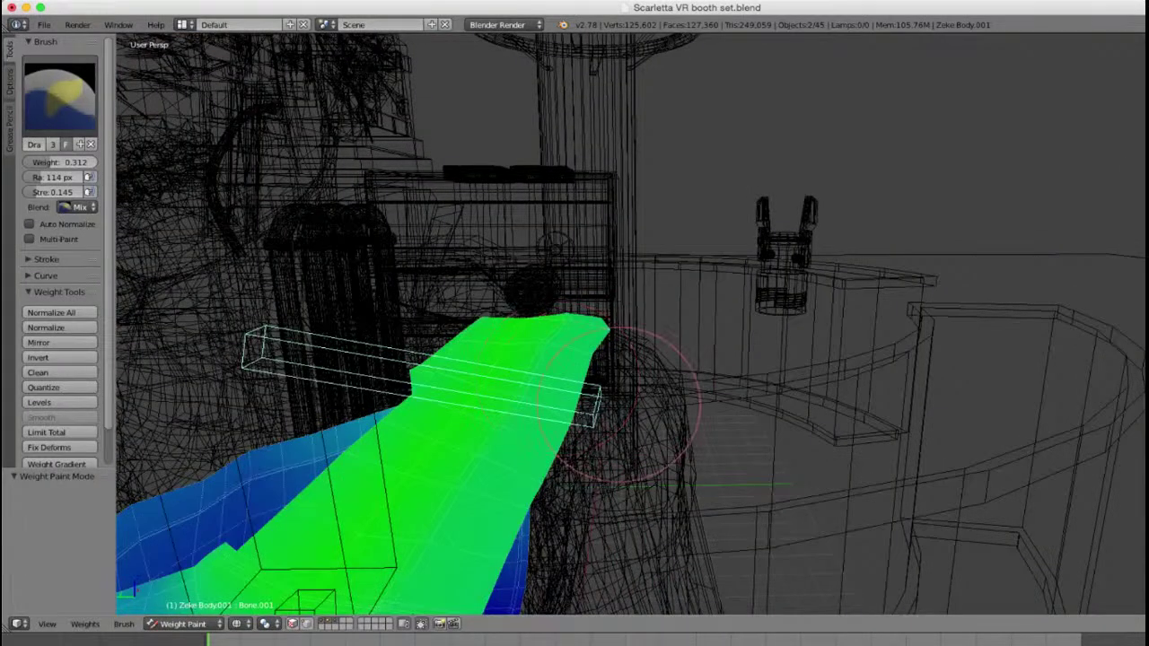
right_click(622, 410)
Step: Build up the left upper arm bone's influence at weight 0.312 along the outer edge of the shirt's left shoulder
middle_drag(620, 383, 584, 362)
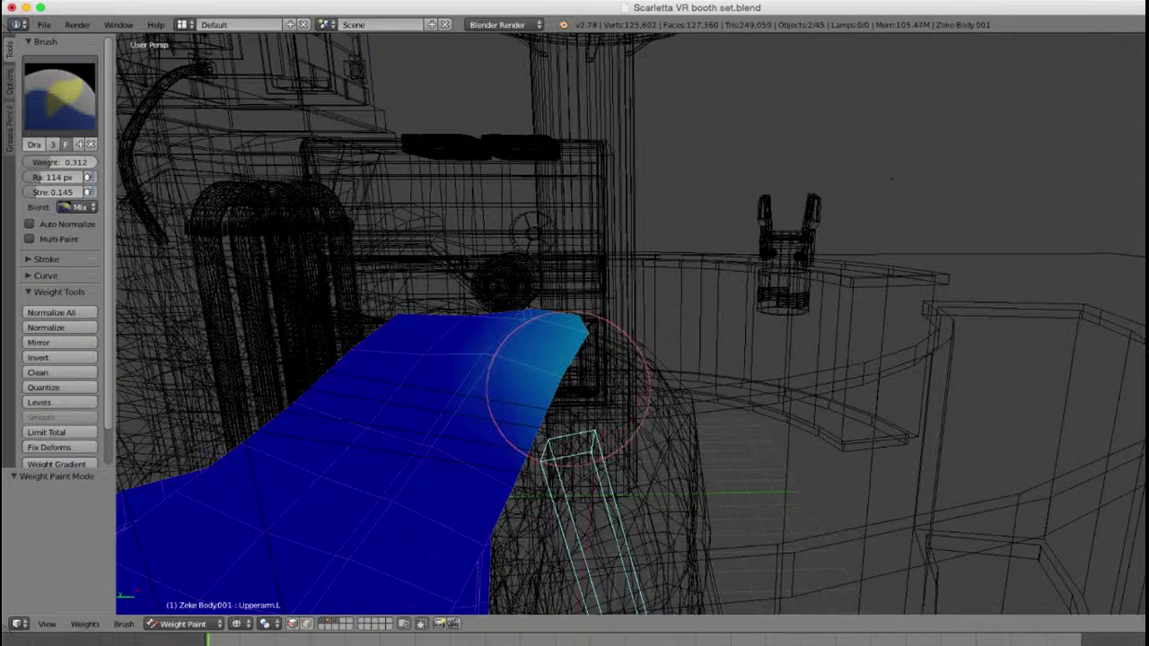
key(z)
scroll(583, 331, down, 5)
scroll(616, 356, up, 5)
key(z)
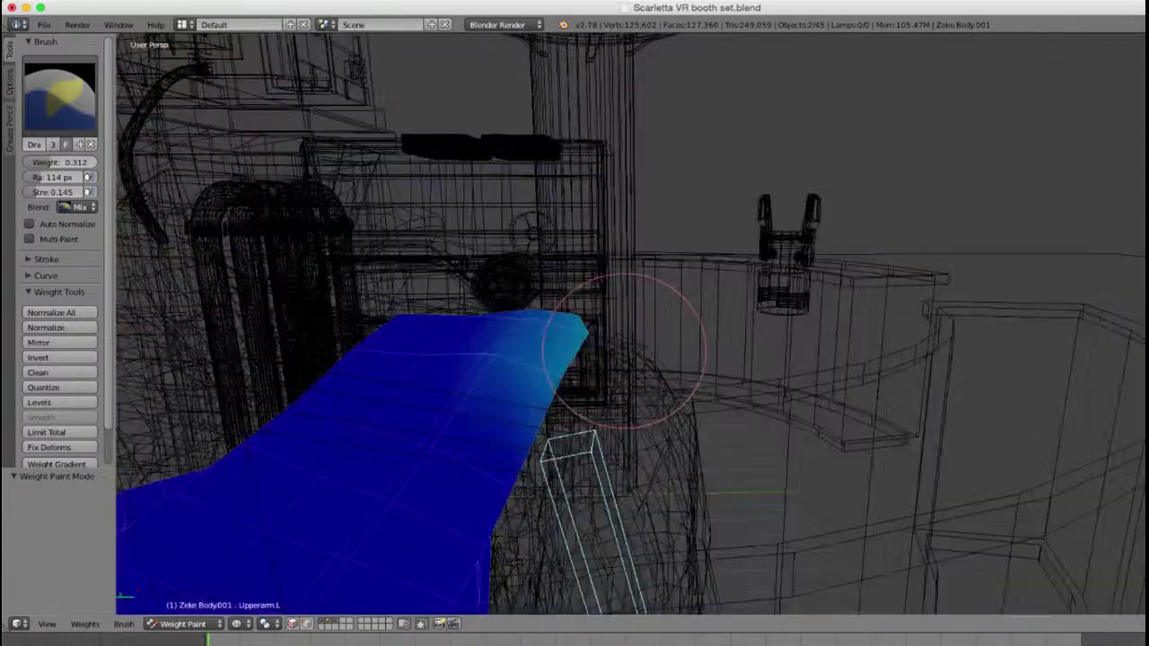
middle_drag(626, 351, 556, 366)
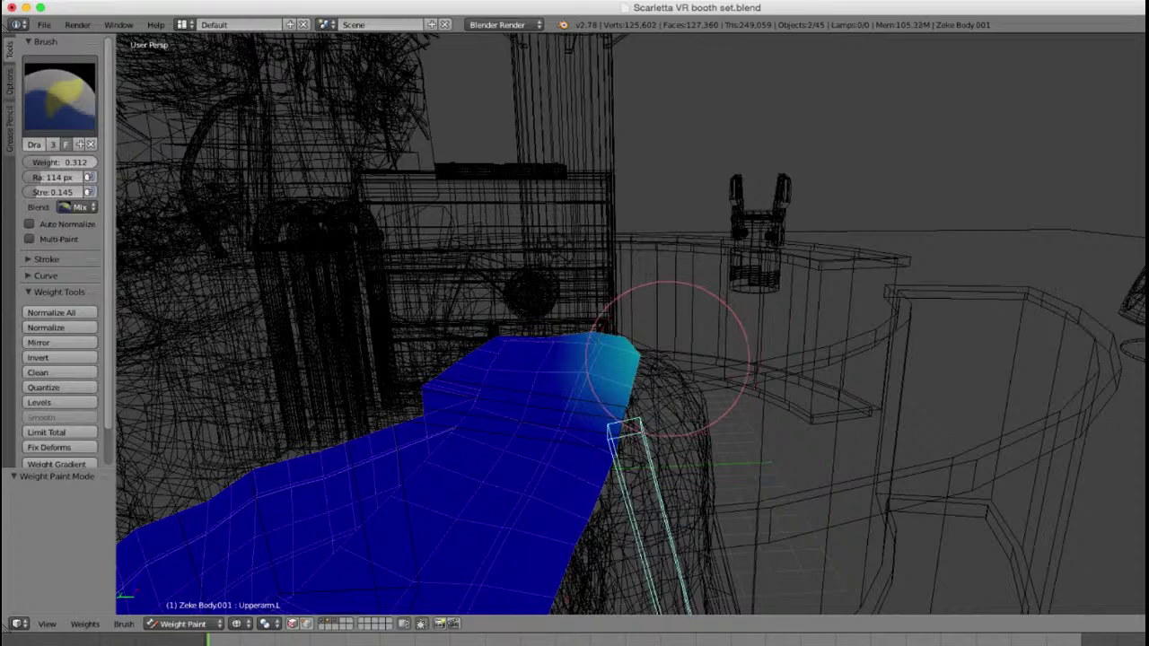
middle_drag(648, 350, 623, 351)
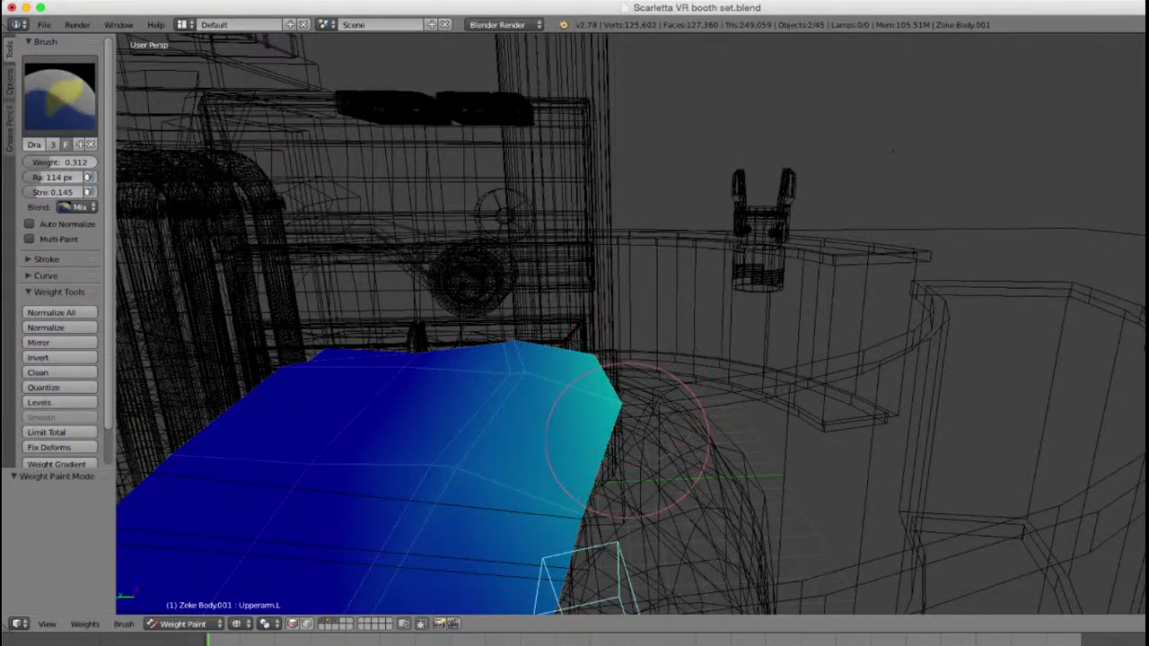
middle_drag(556, 480, 587, 494)
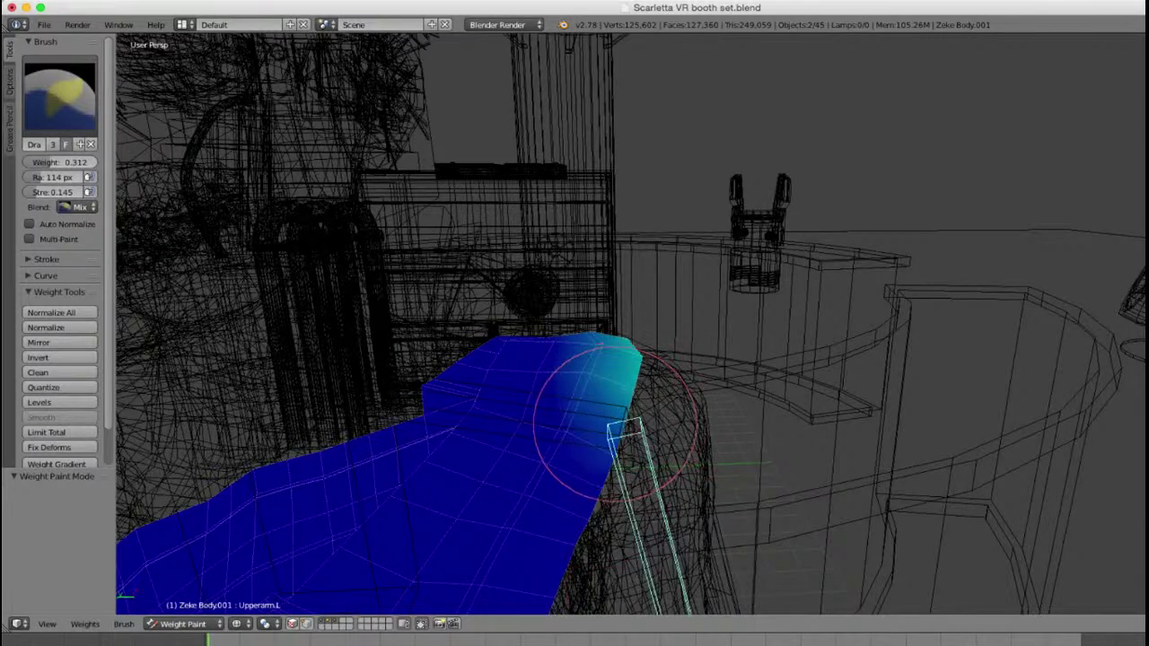
key(z)
scroll(621, 413, down, 3)
scroll(623, 416, up, 3)
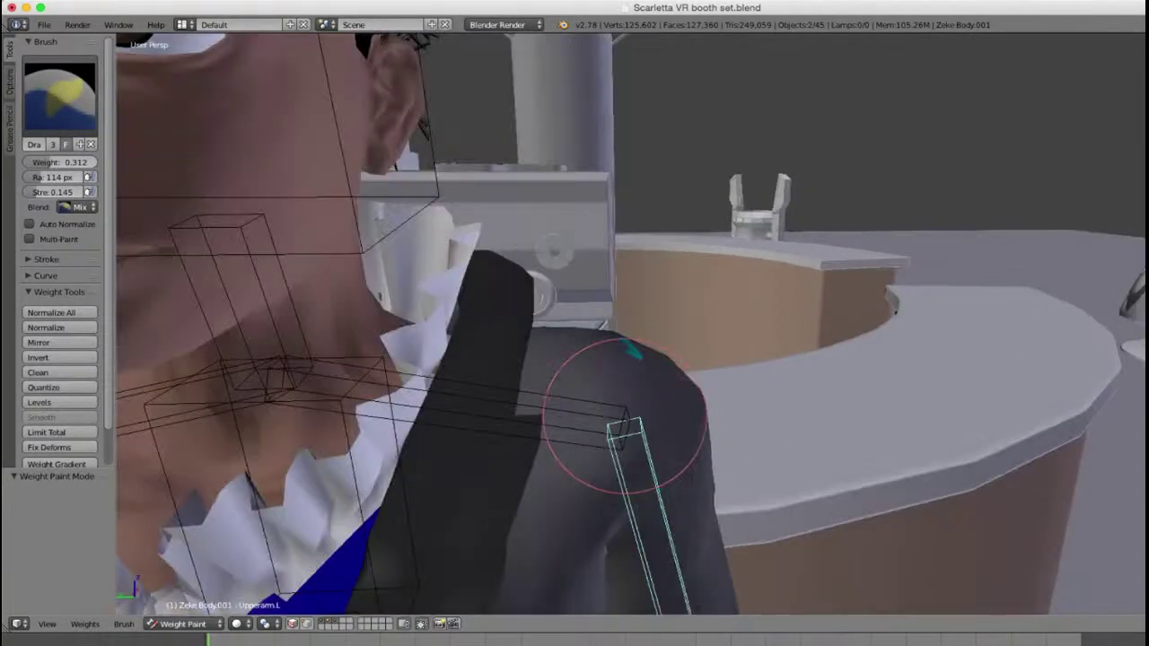
Step: Select the left shoulder bone, set the brush weight to 0, and paint its influence off the shirt's left shoulder tip
mouse_move(626, 417)
middle_down()
mouse_move(634, 384)
mouse_move(631, 398)
middle_up()
key(z)
key(z)
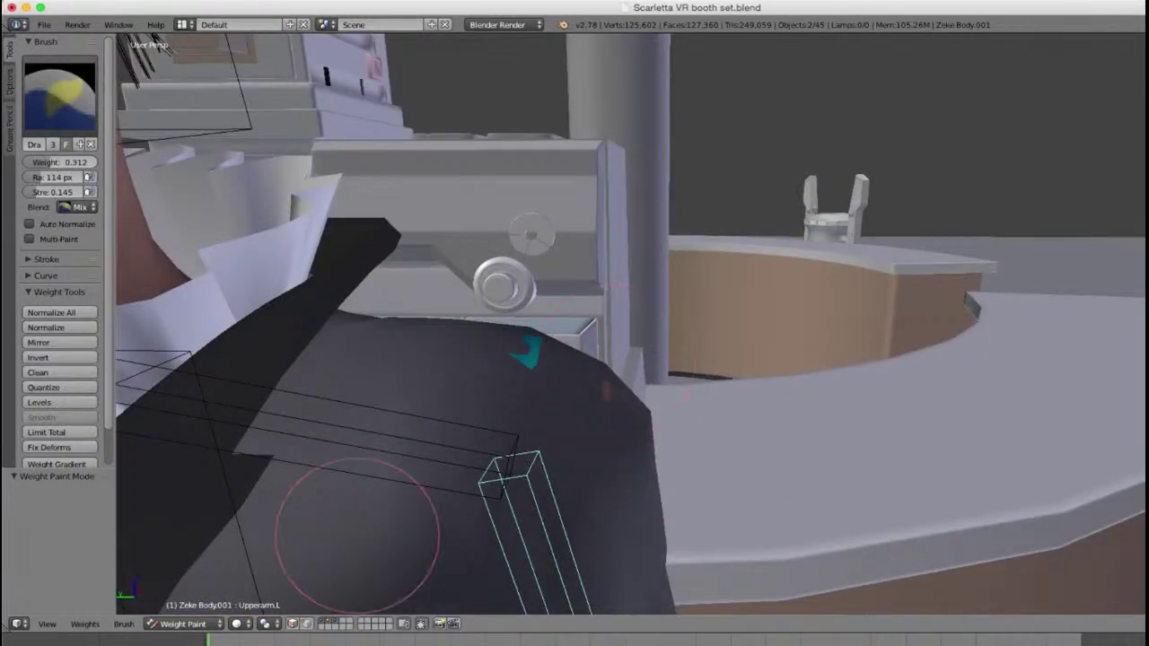
click(184, 624)
right_click(520, 449)
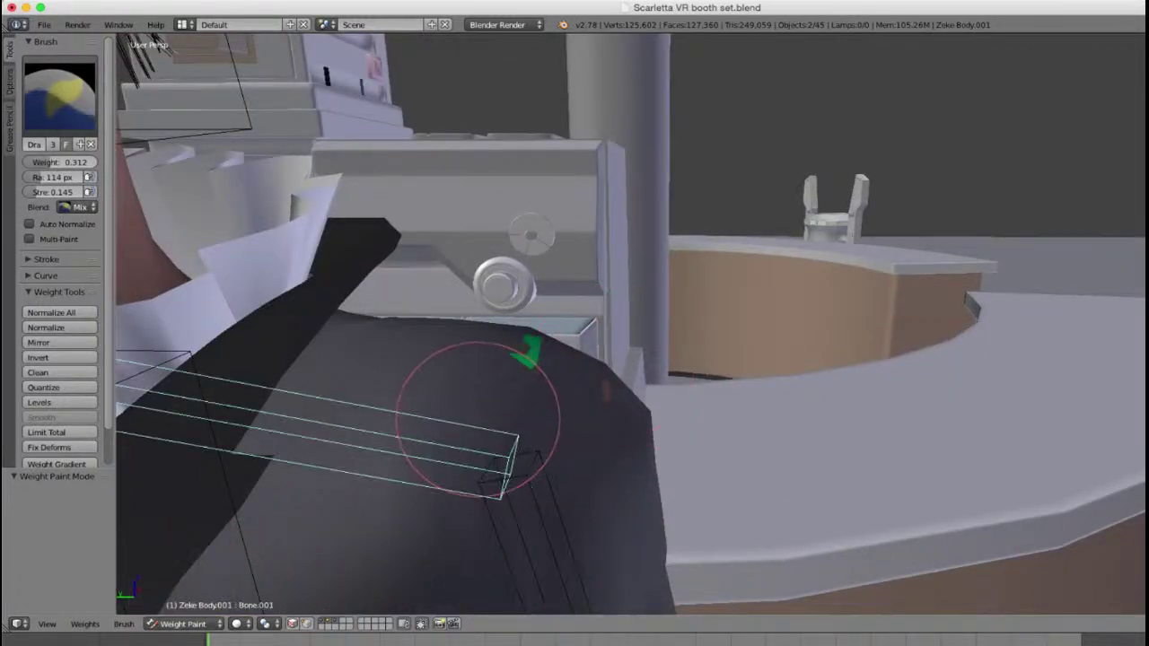
key(z)
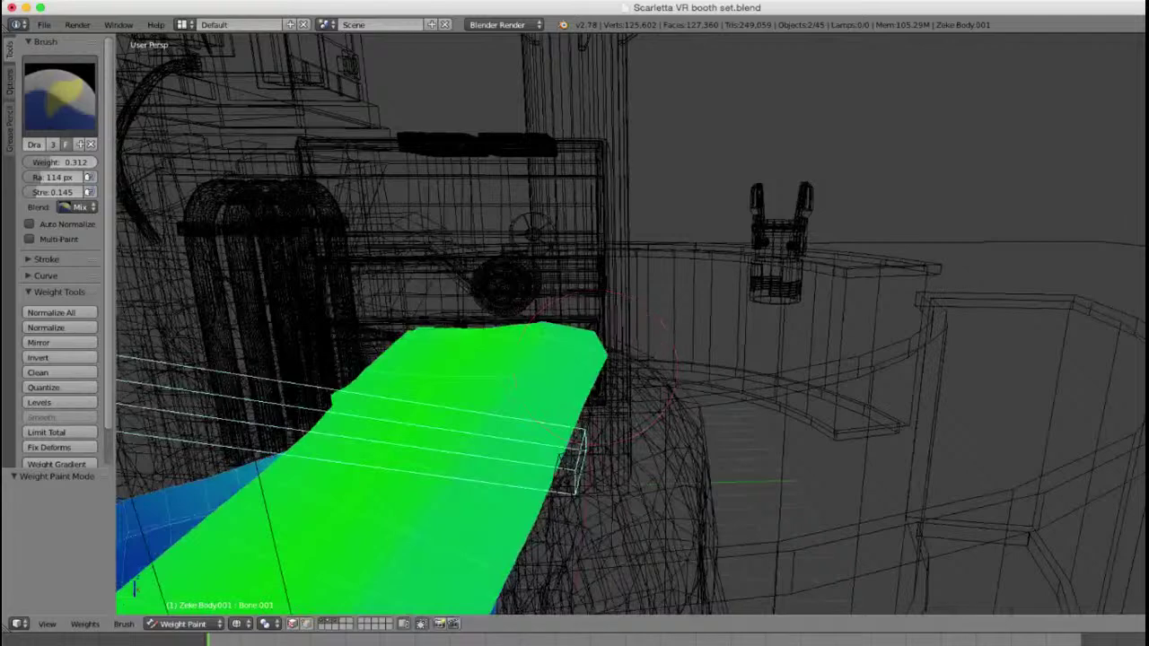
drag(59, 162, 25, 162)
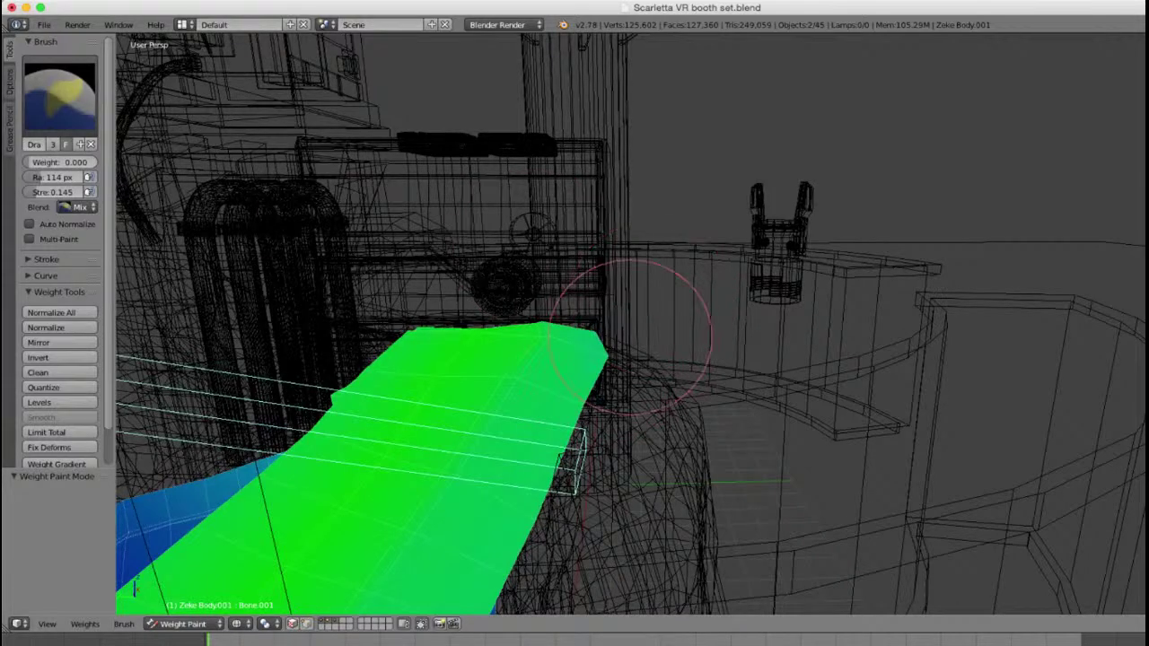
mouse_move(623, 346)
mouse_down()
mouse_move(602, 333)
mouse_move(615, 403)
mouse_move(573, 337)
mouse_up()
key(z)
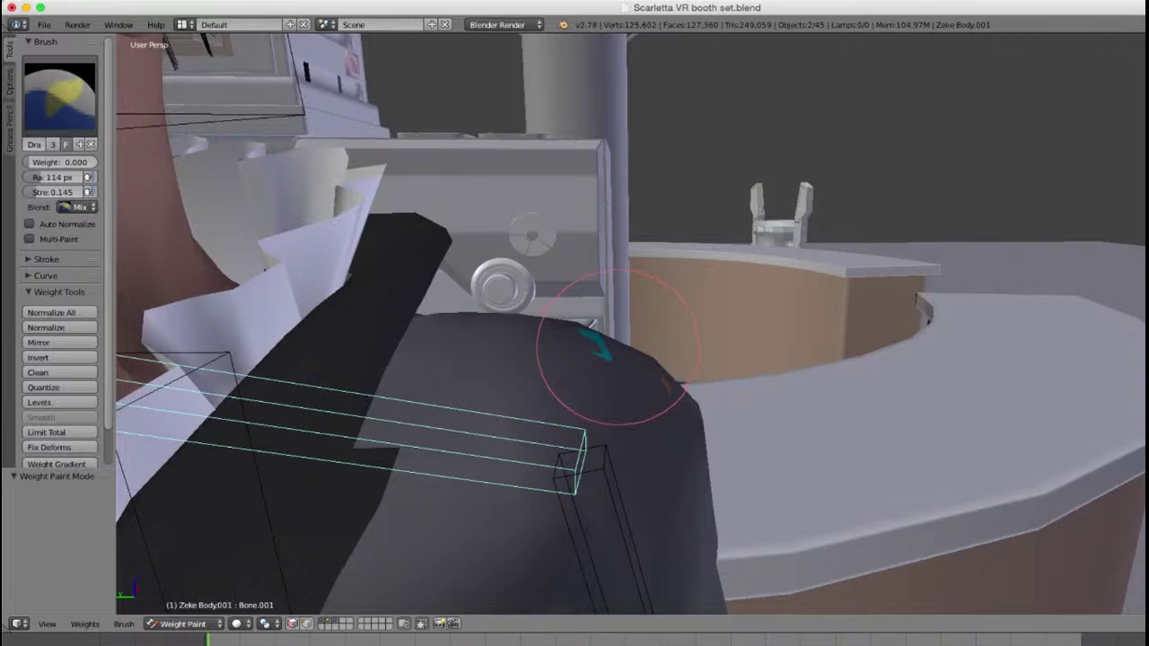
middle_drag(618, 331, 628, 352)
key(z)
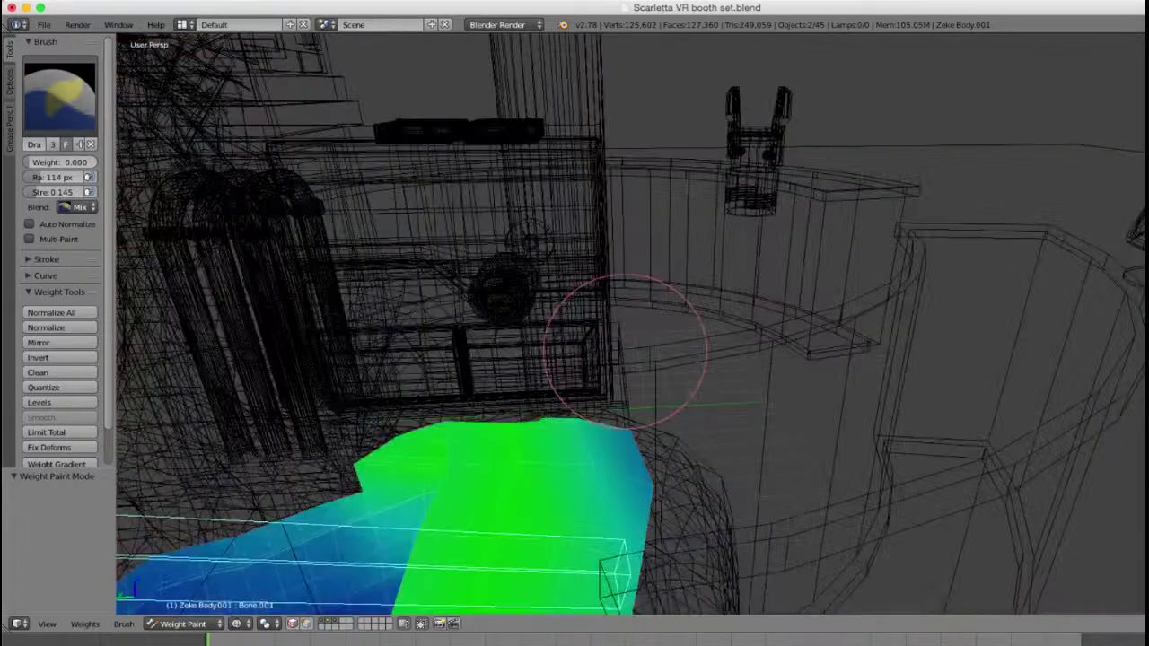
key(z)
Step: Leave weight painting on both the body and the jacket for Object Mode and deselect everything
scroll(637, 439, down, 4)
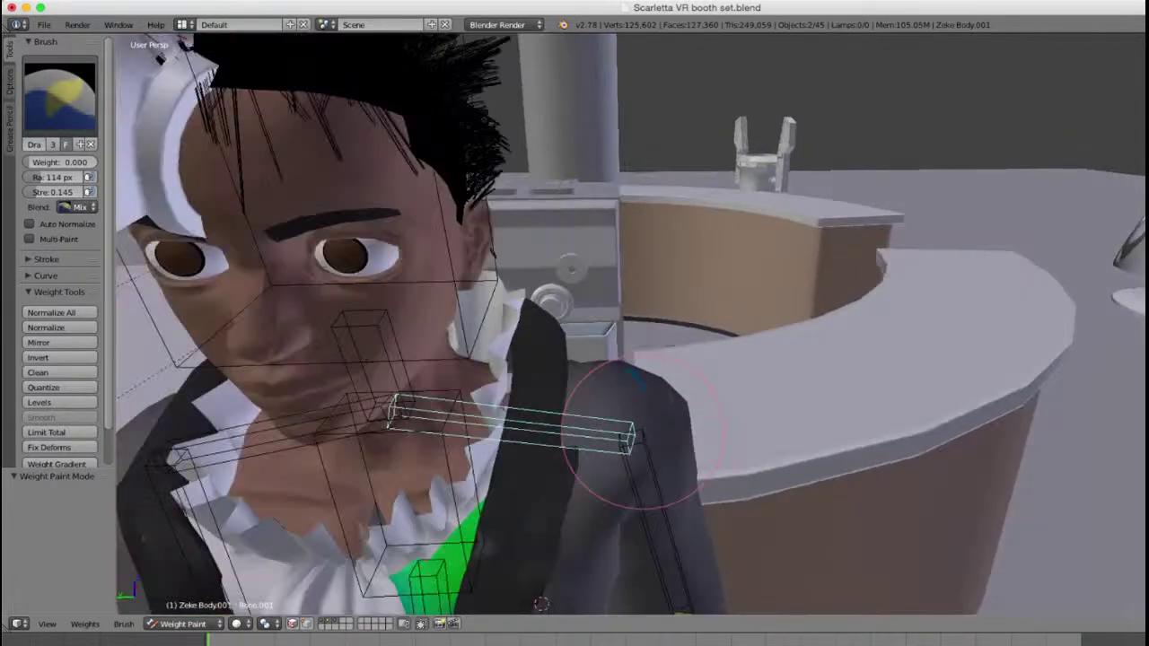
middle_drag(640, 436, 619, 363)
click(183, 624)
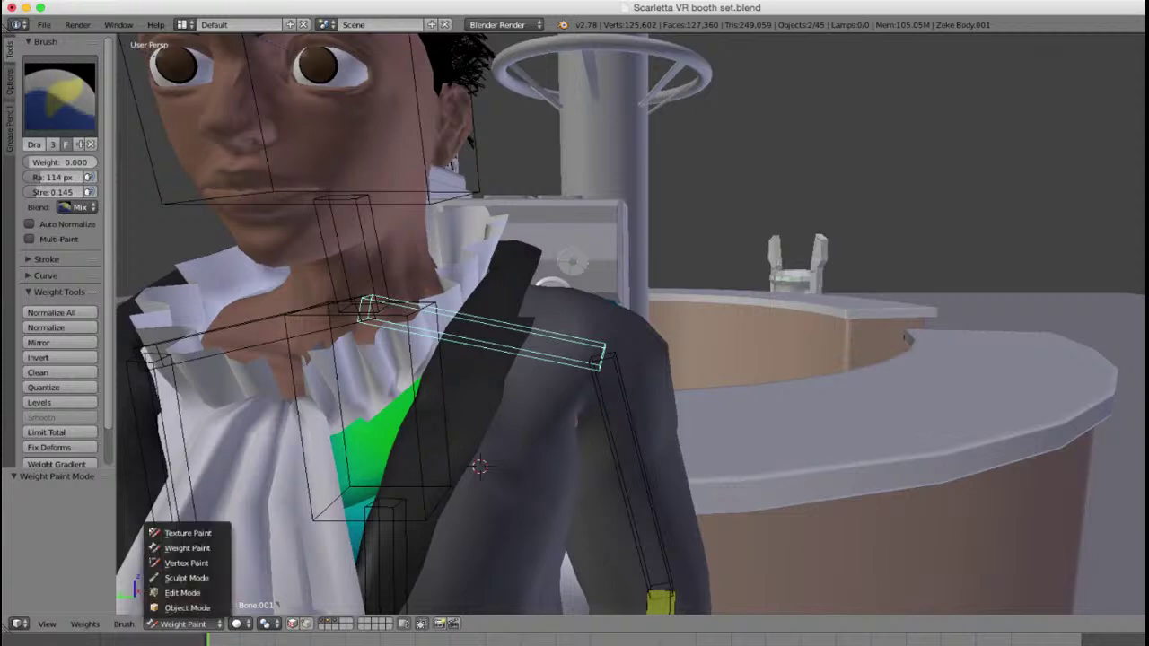
click(193, 607)
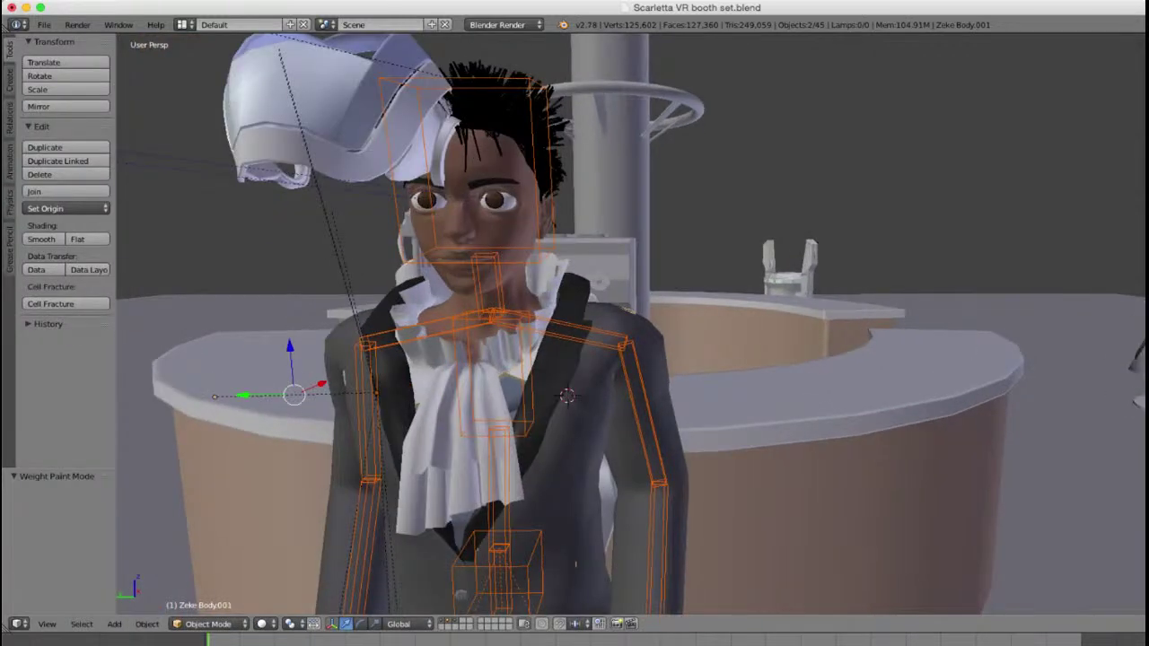
right_click(590, 399)
key(a)
click(184, 624)
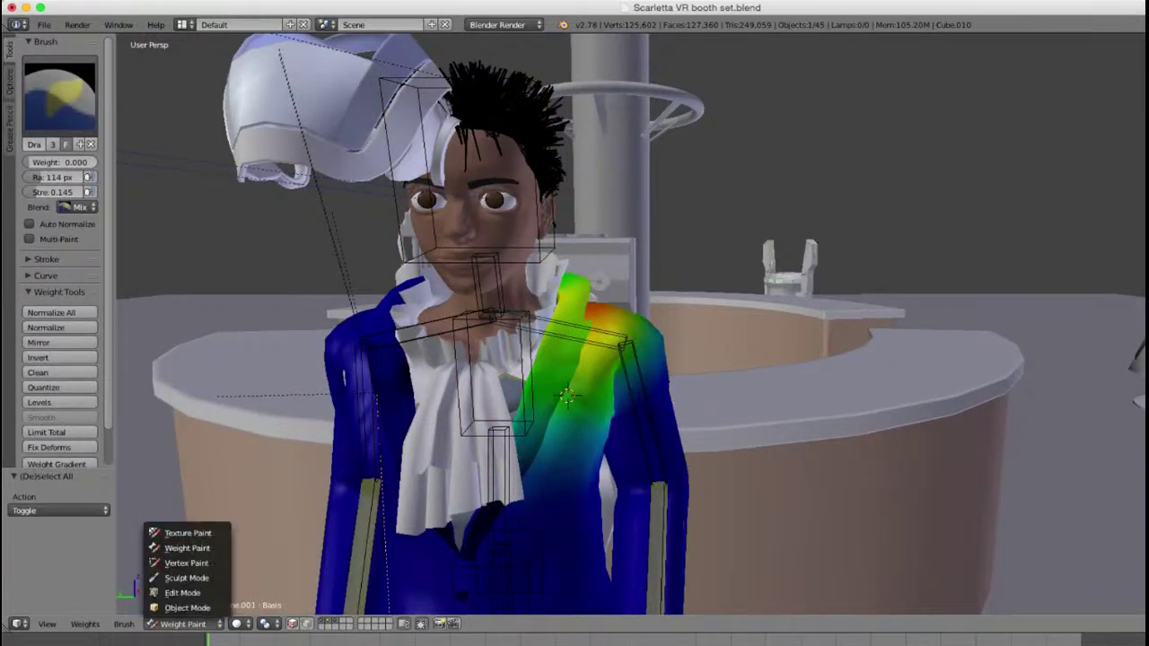
click(187, 608)
key(a)
Step: Select the armature's left hand control bone and move it 0.109 along the Y axis
scroll(574, 323, down, 5)
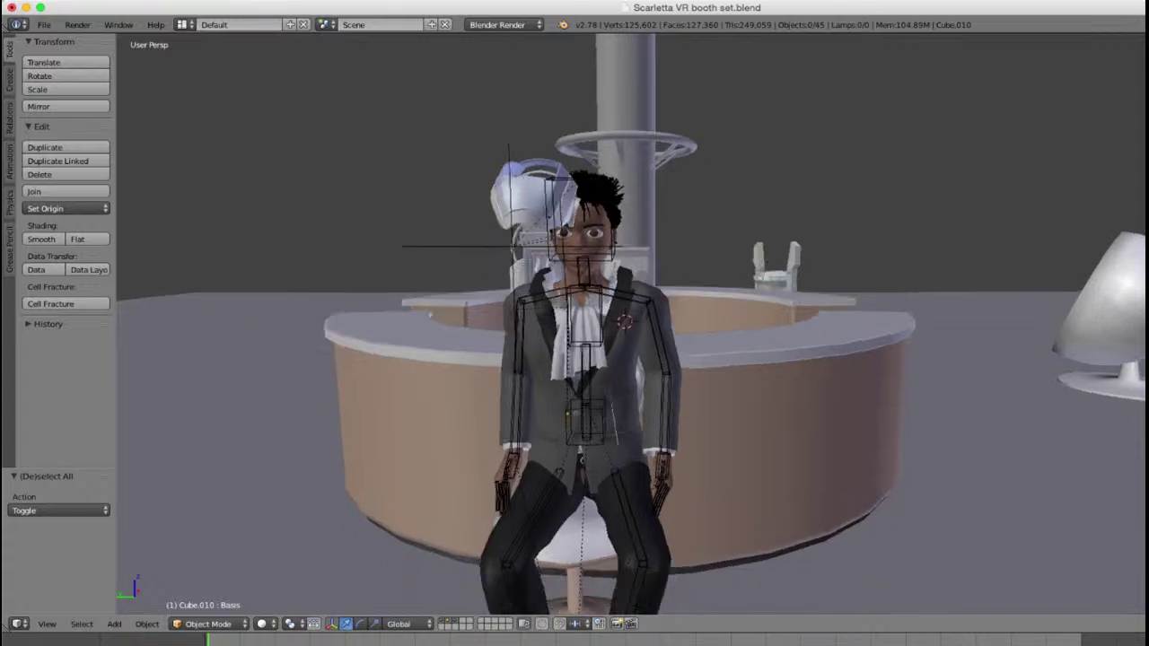
scroll(630, 325, up, 3)
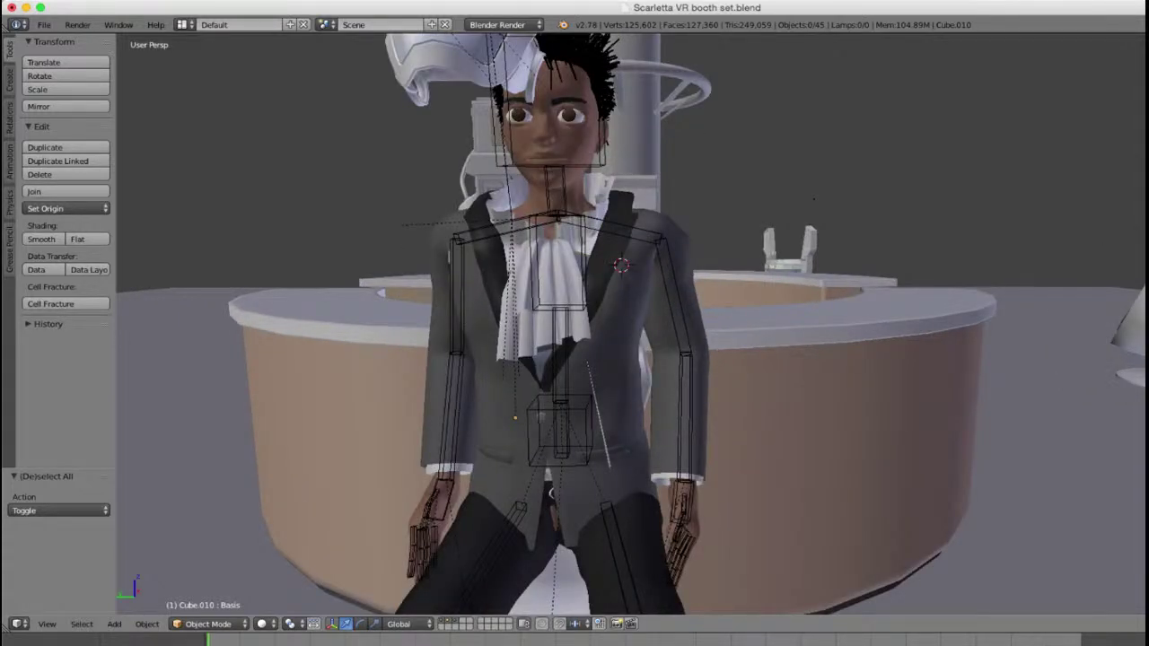
middle_drag(630, 325, 642, 301)
scroll(630, 325, up, 1)
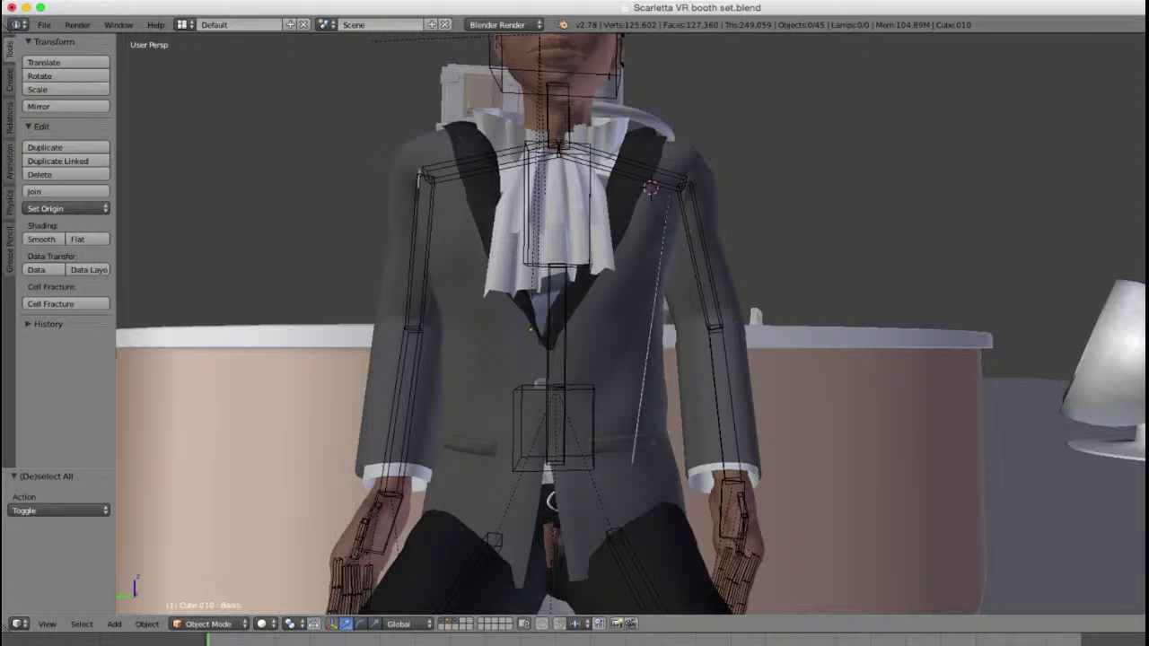
right_click(724, 401)
right_click(733, 507)
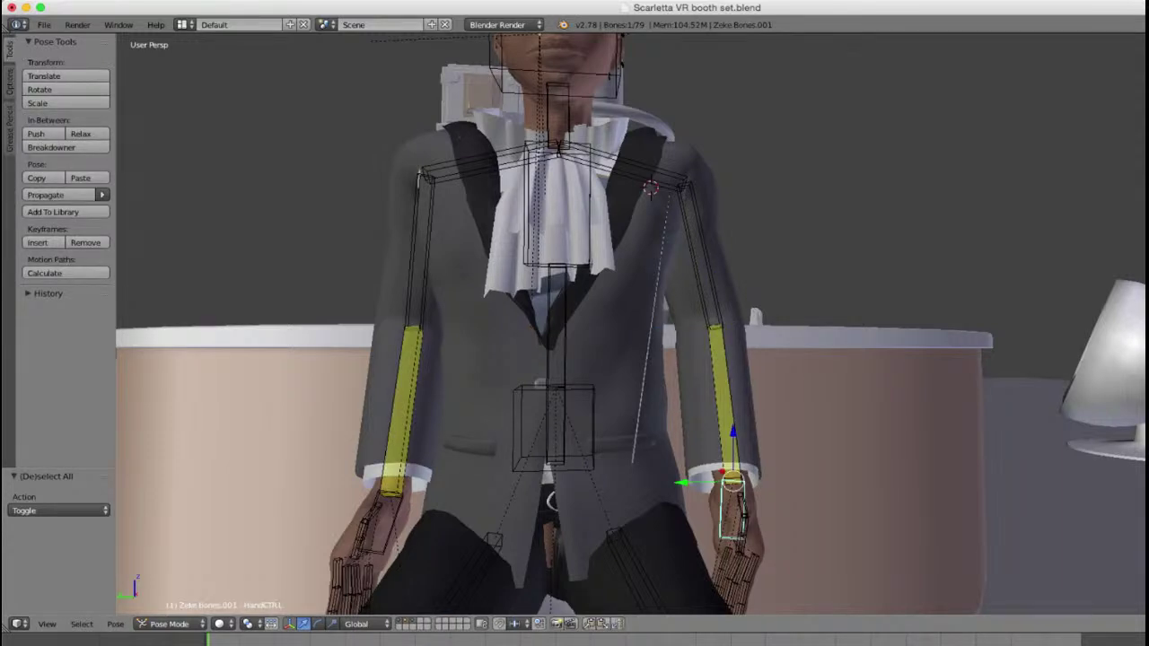
key(g)
key(y)
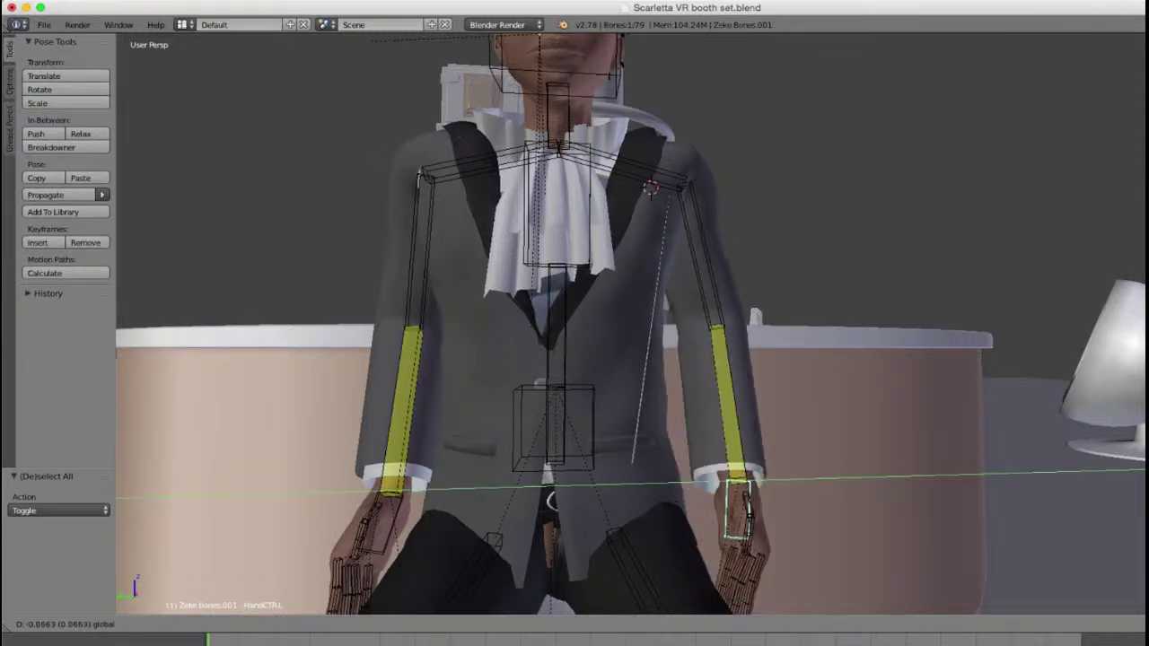
key(Return)
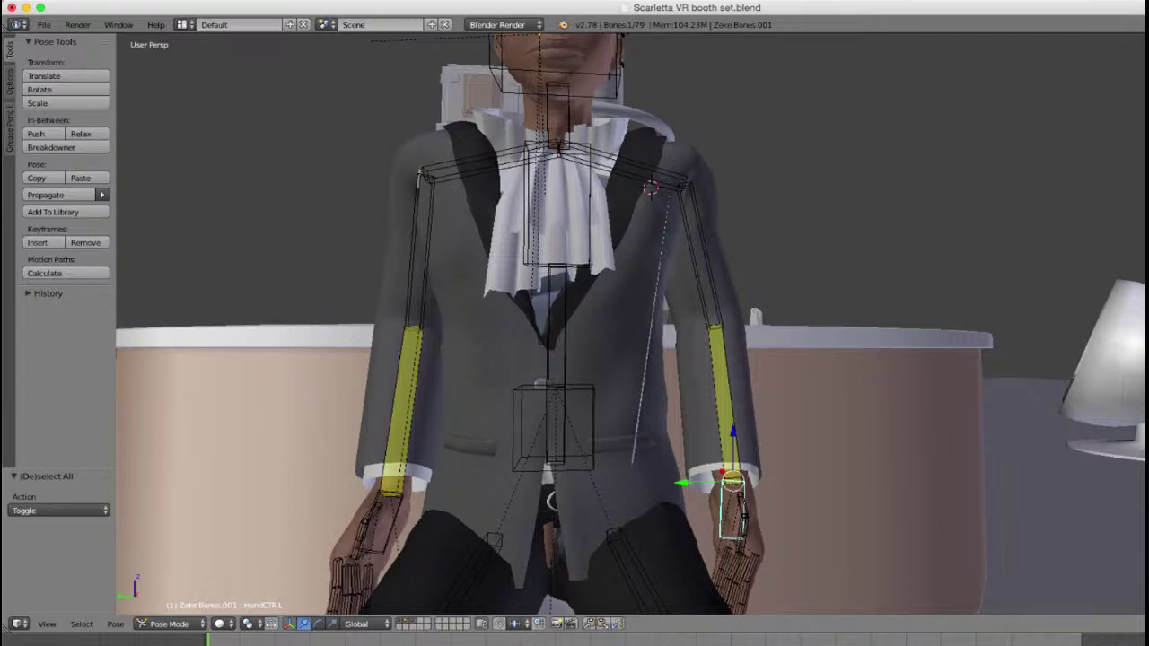
key(g)
key(y)
key(Return)
Step: Rotate the left hand control by 18.96° as seen from the character's side
middle_drag(682, 449, 539, 457)
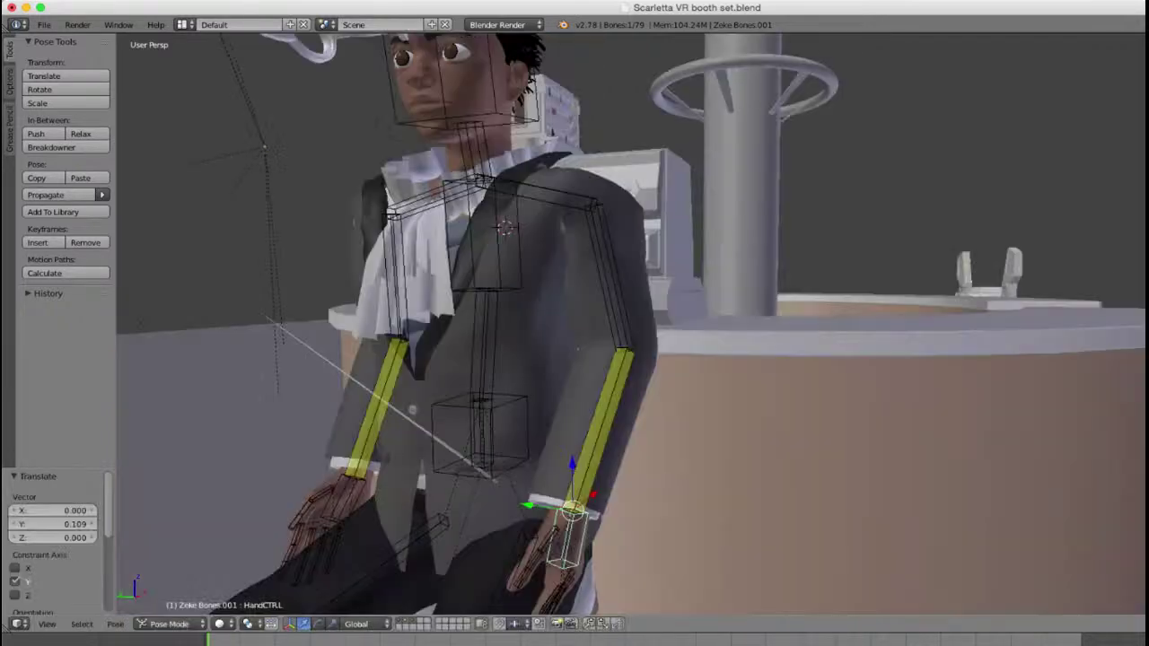
middle_drag(682, 341, 430, 323)
scroll(575, 359, up, 4)
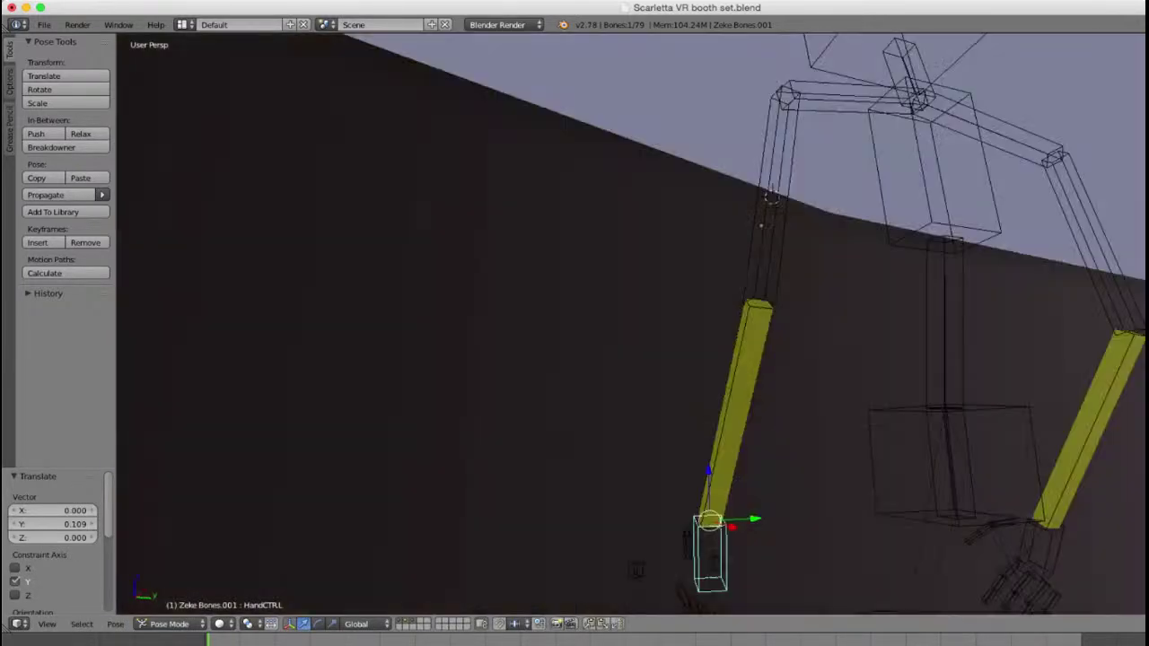
shift+middle_drag(574, 395, 704, 310)
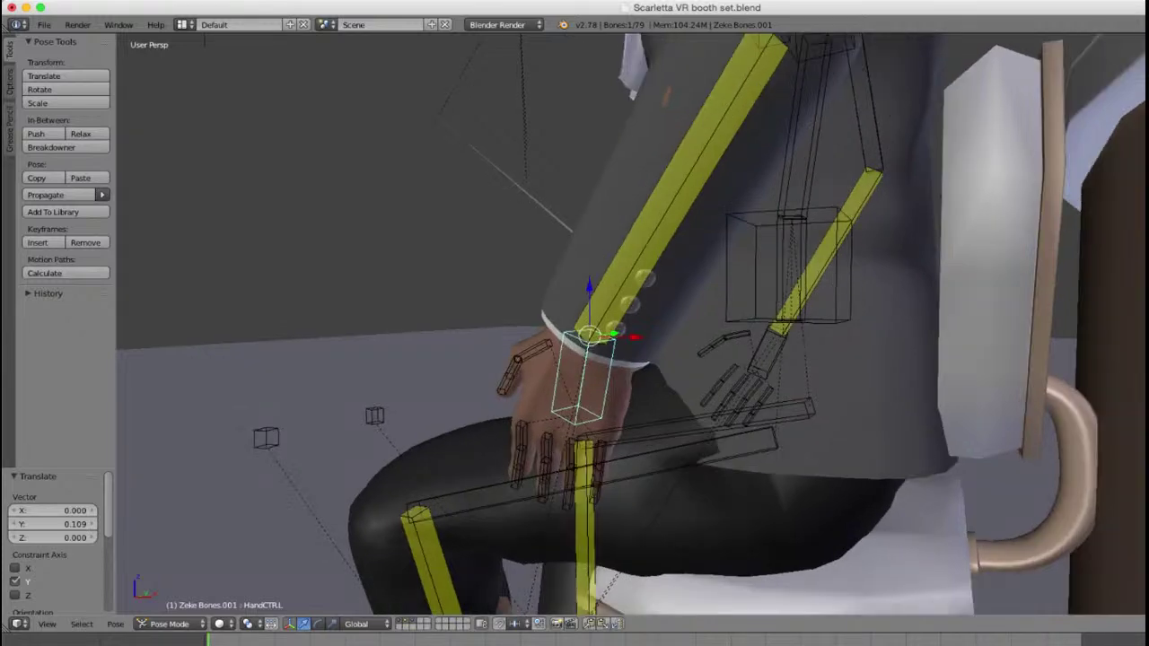
middle_drag(718, 429, 794, 434)
key(r)
click(754, 476)
scroll(754, 476, down, 3)
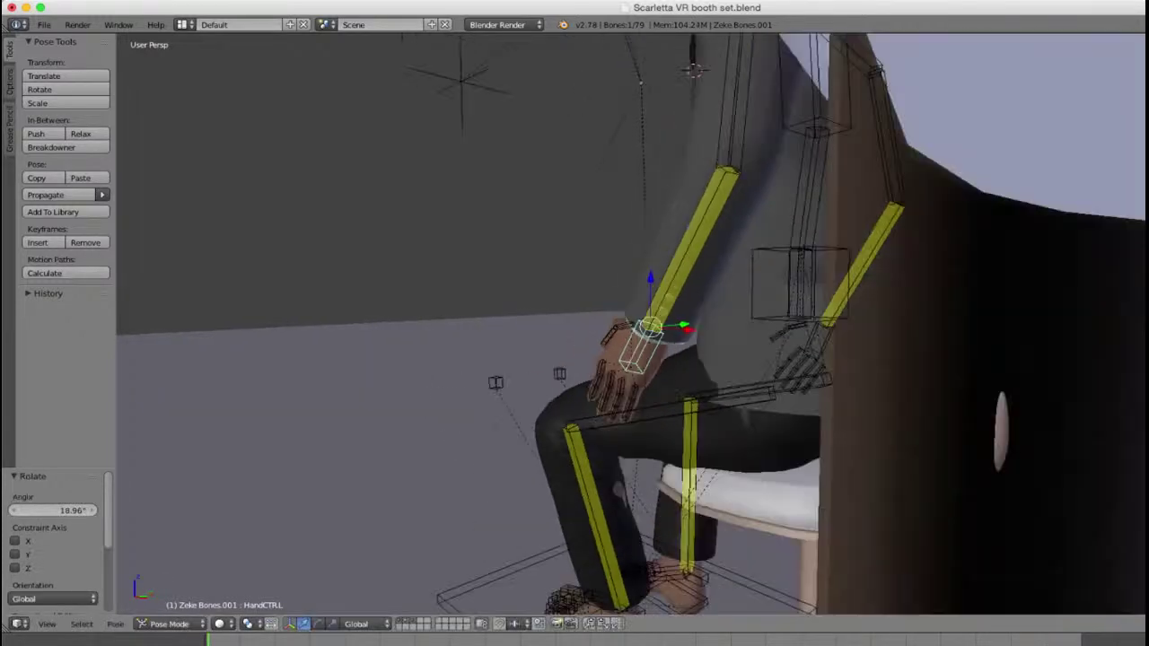
Step: Rotate the left hand control back by -6.713° in the side view above the thigh
middle_drag(754, 476, 799, 462)
scroll(915, 471, down, 4)
scroll(632, 325, up, 5)
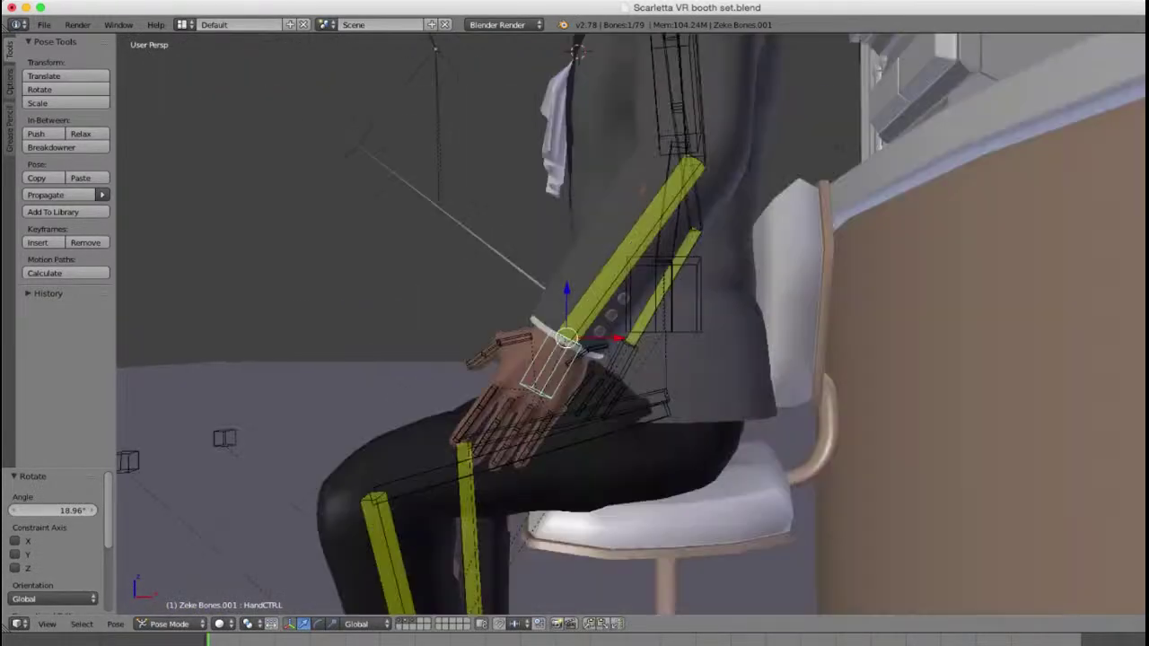
key(r)
click(799, 440)
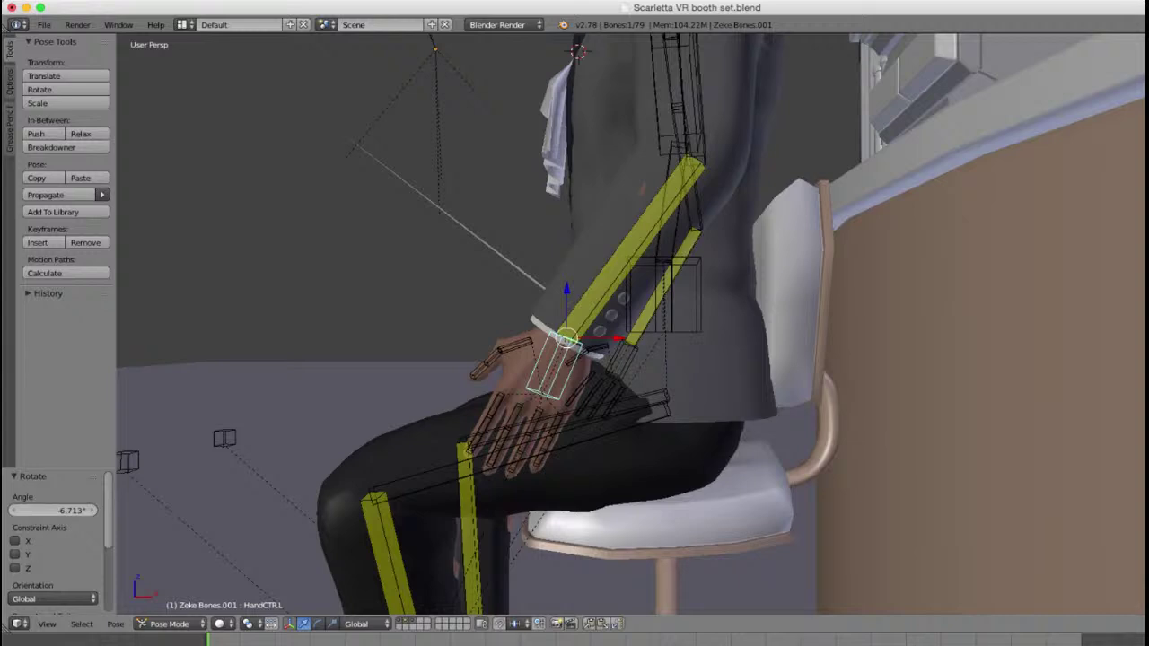
Step: Lower the left hand control by 0.103 along Z and move it 0.334 along X
key(g)
key(z)
key(Return)
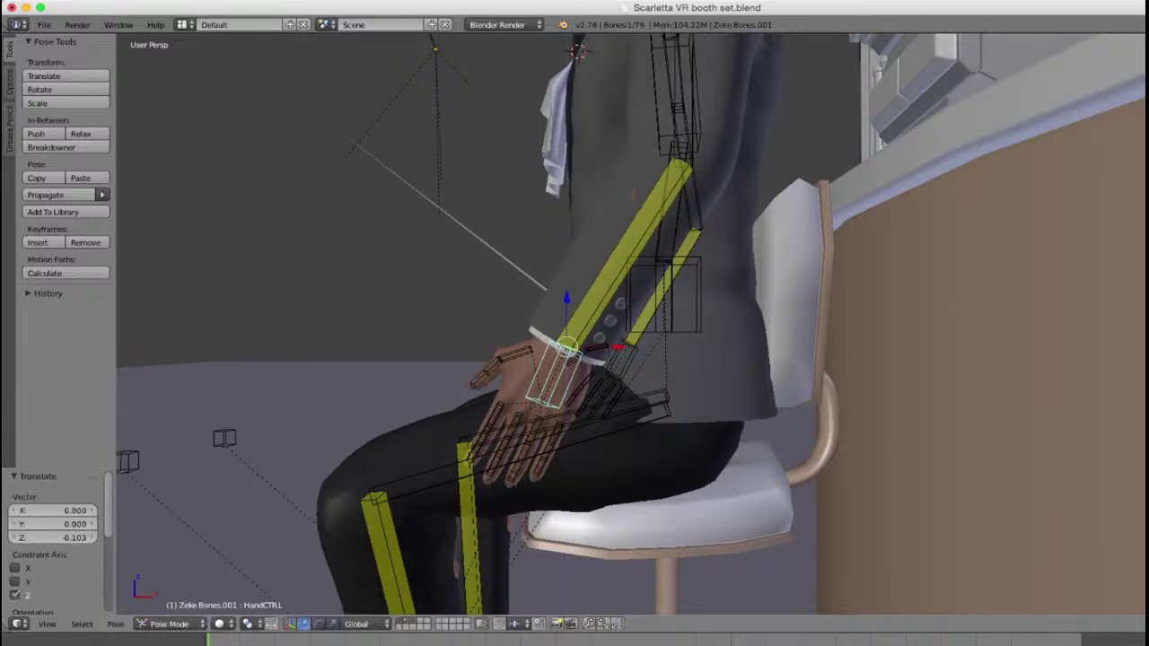
drag(618, 347, 650, 348)
Step: Select the middle bones of the left hand's four fingers, from the index to the little finger
middle_drag(650, 348, 875, 287)
scroll(631, 325, up, 8)
scroll(631, 325, up, 1)
right_click(714, 370)
shift+right_click(670, 392)
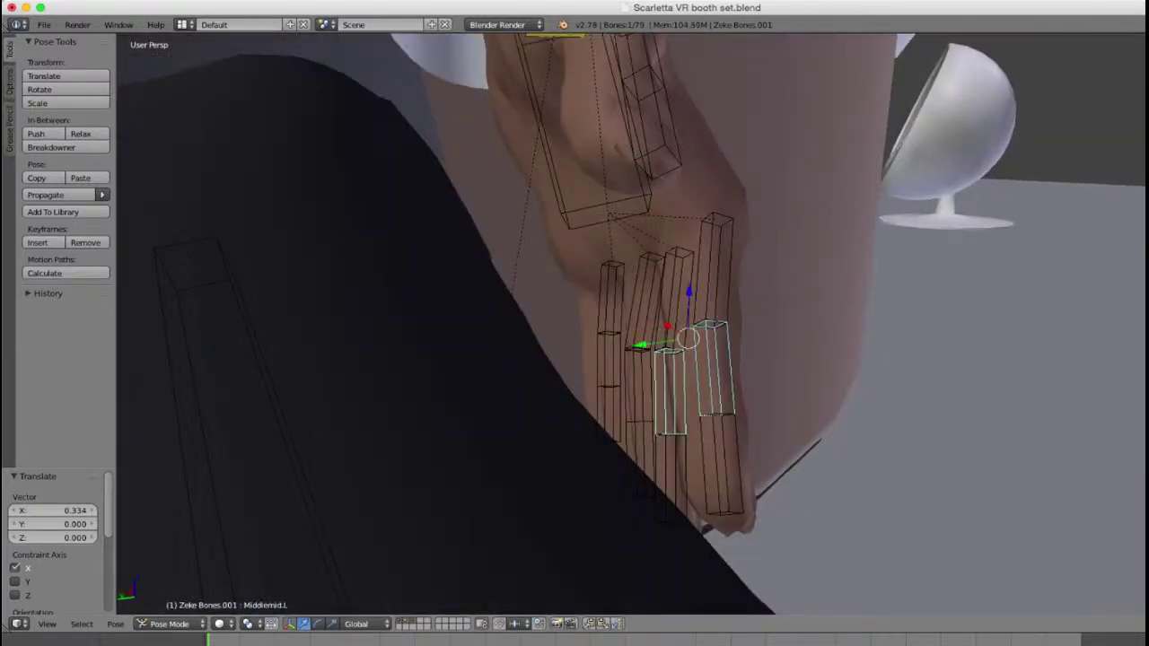
shift+right_click(639, 386)
shift+right_click(609, 361)
middle_drag(861, 395, 795, 401)
key(r)
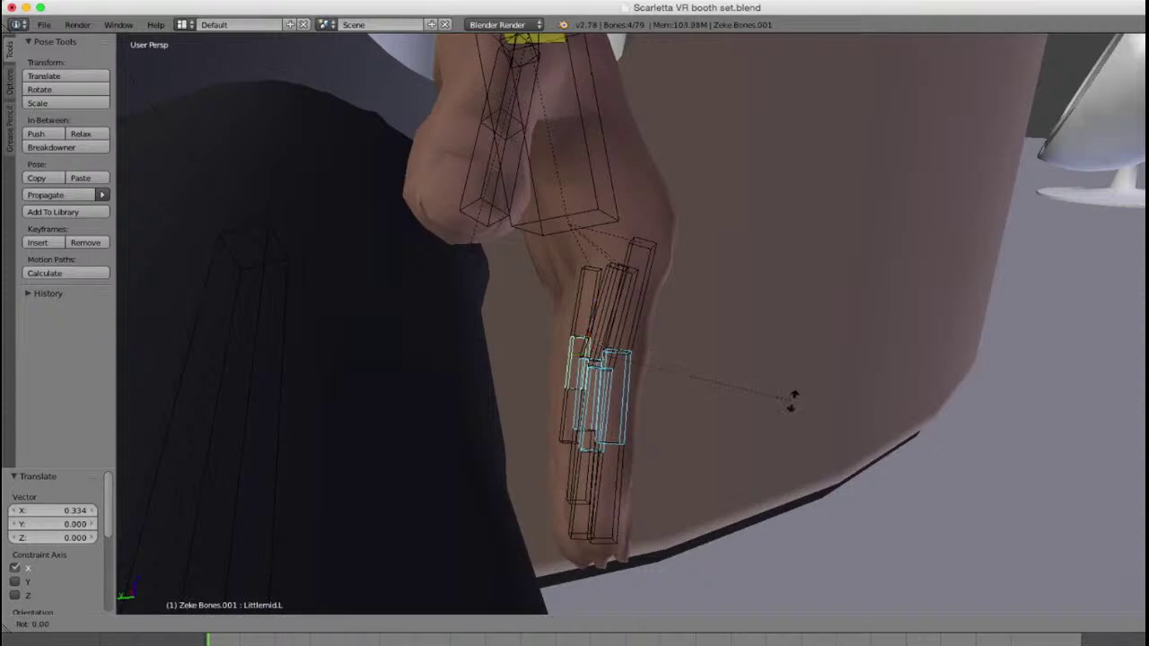
key(x)
key(x)
key(Escape)
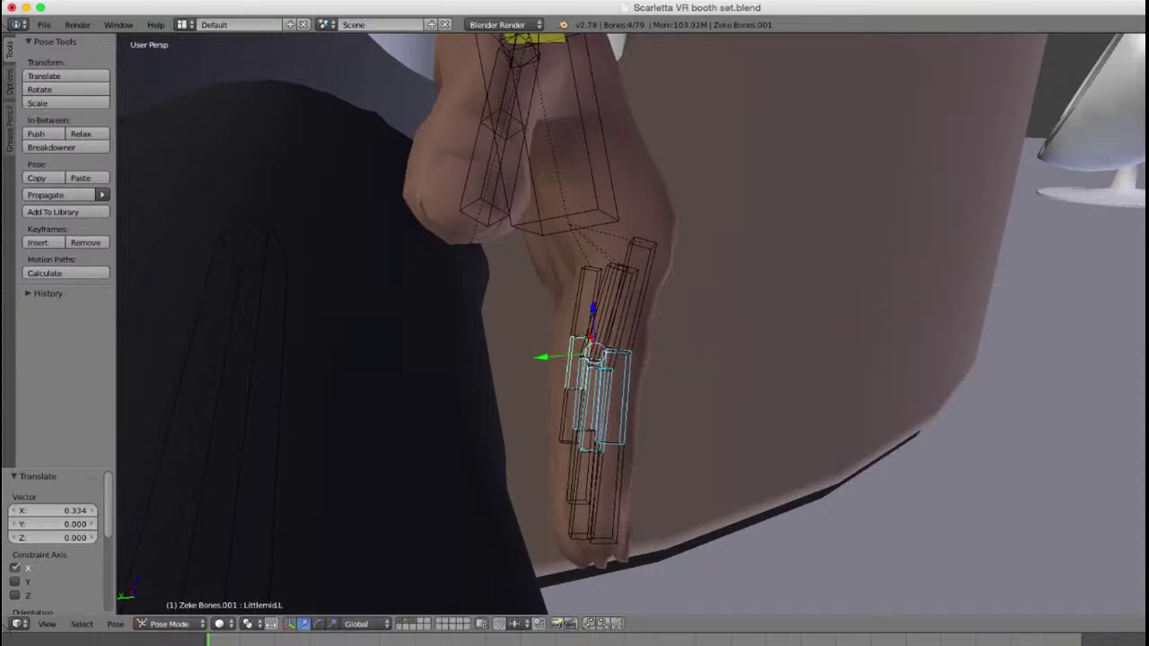
Step: At frame 14, bend the four selected finger bones 25.562° about their local X axes, using individual origins as pivots
click(254, 640)
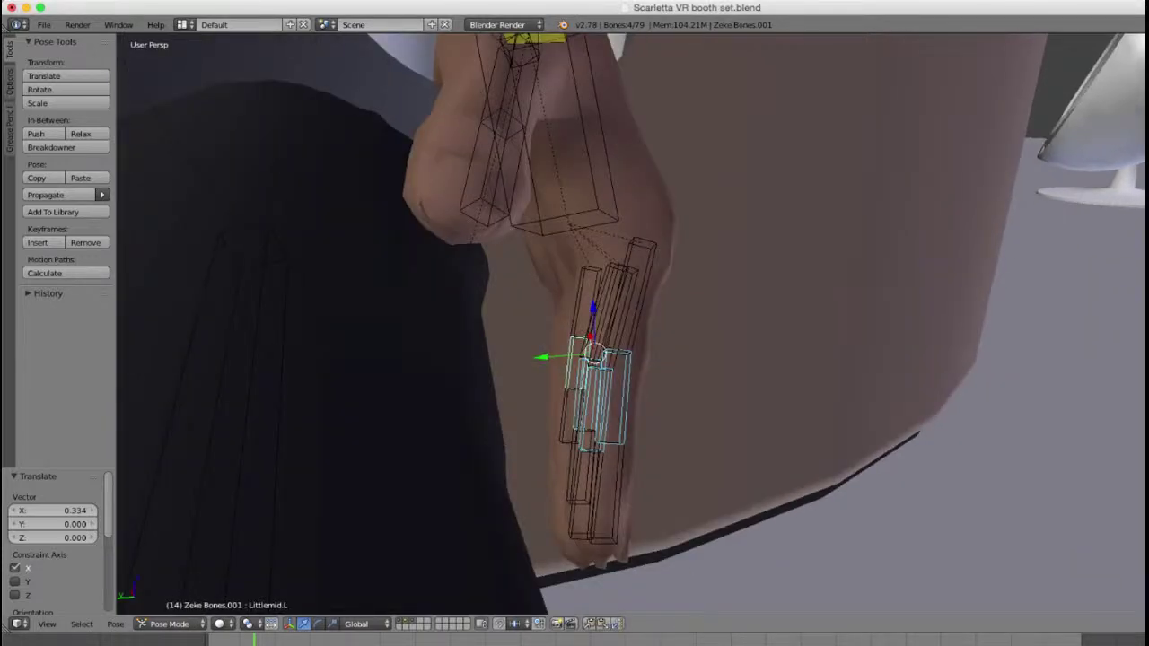
click(252, 623)
click(278, 578)
key(r)
key(x)
key(x)
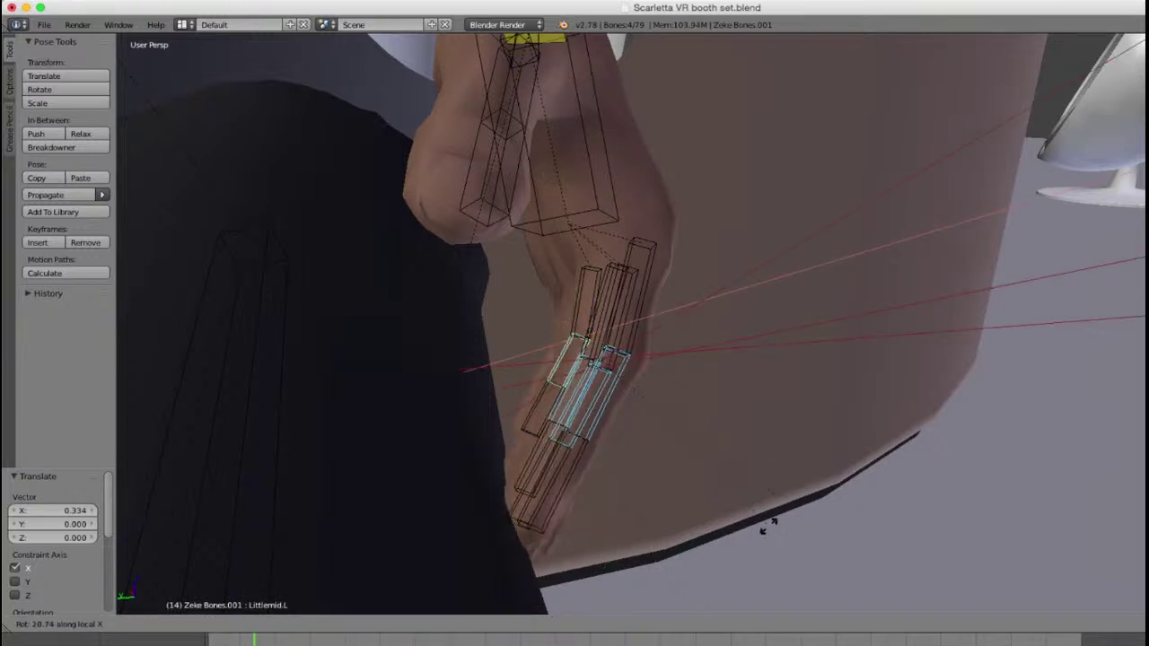
click(750, 536)
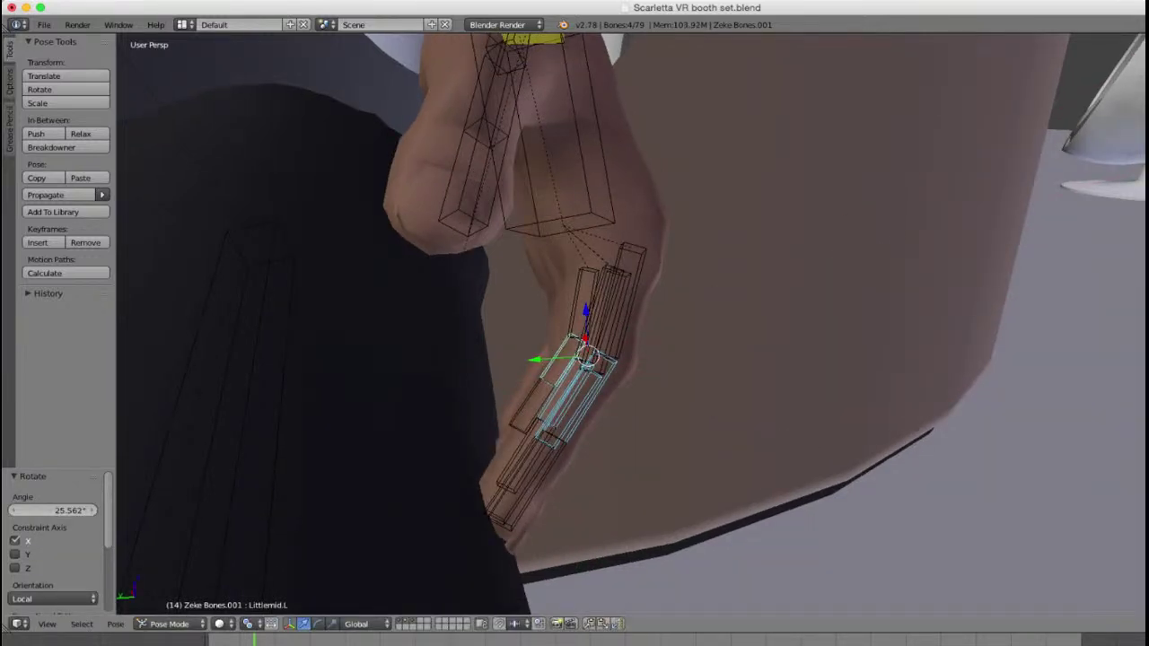
Step: Rotate the base bone of the left index finger by -3.162° about its local X axis
right_click(630, 275)
scroll(631, 324, up, 2)
key(r)
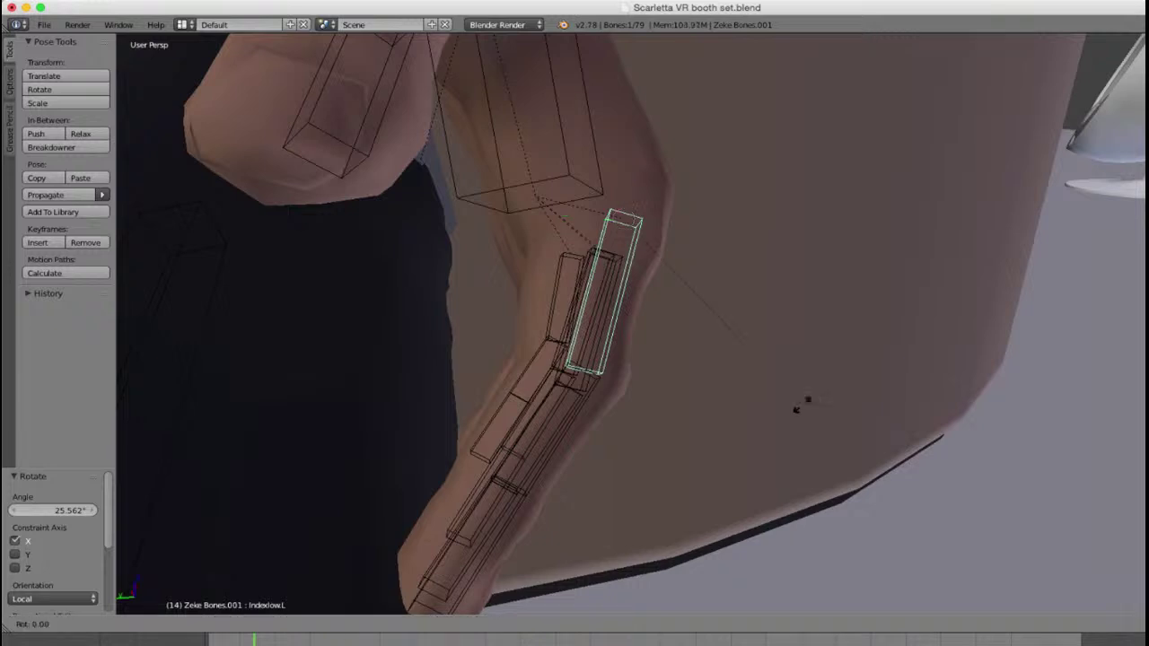
key(x)
key(x)
click(815, 400)
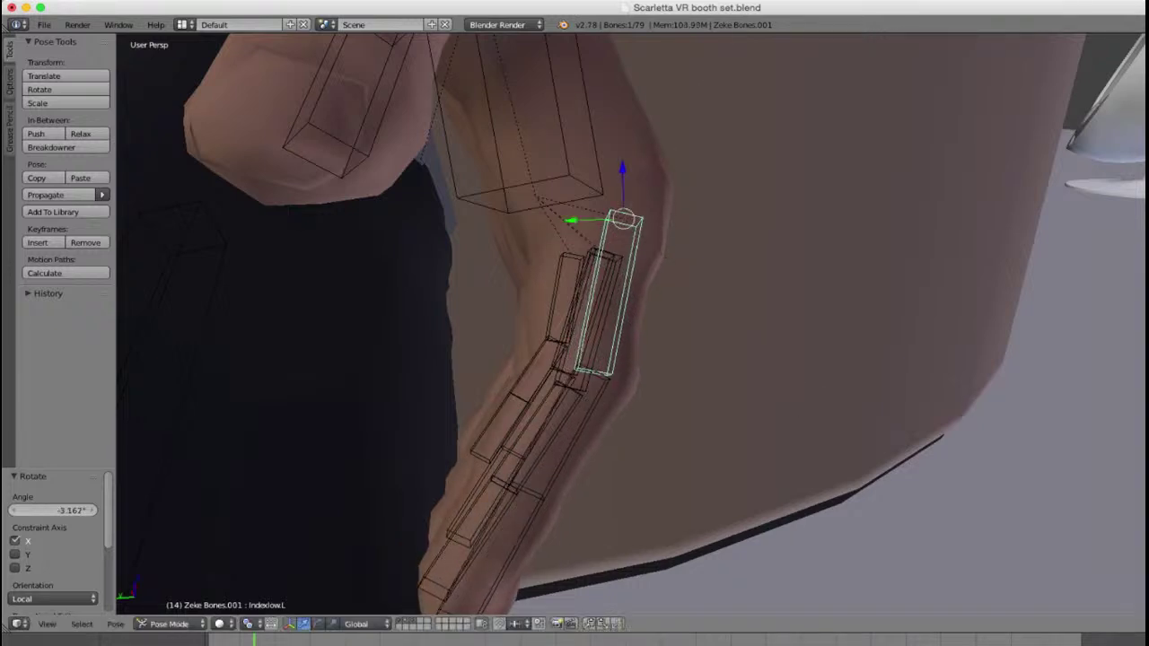
Step: Add the base bones of the left middle and ring fingers to the selection and rotate all three slightly about their local X axes
middle_drag(754, 377, 805, 404)
shift+right_click(613, 346)
shift+right_click(589, 330)
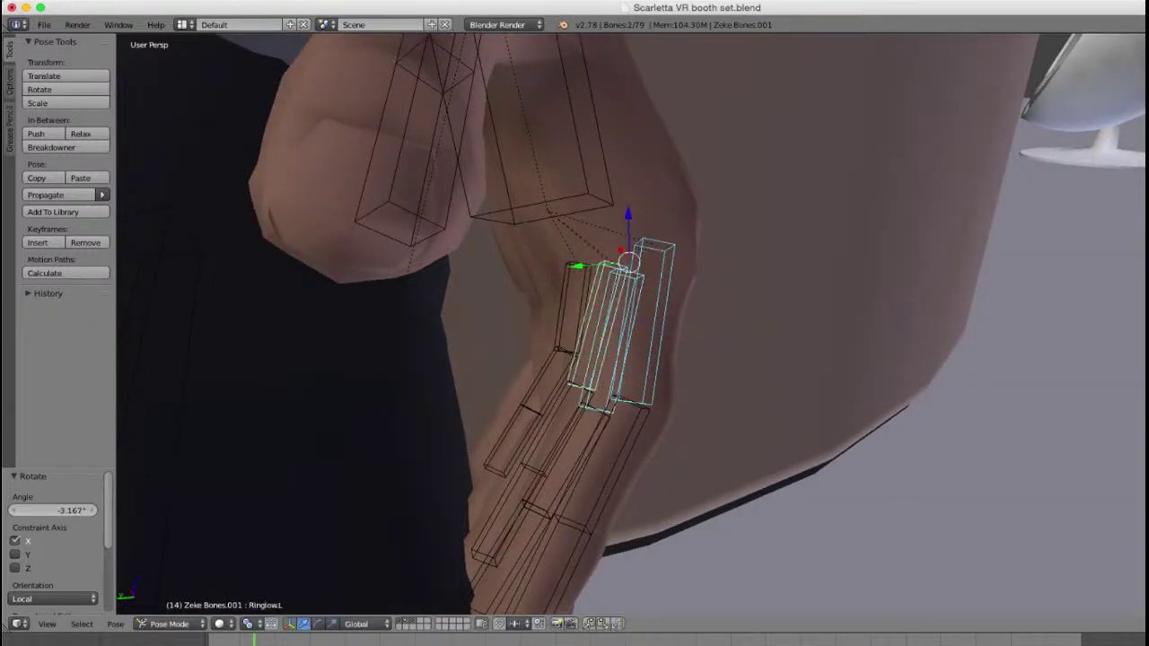
key(r)
key(x)
key(x)
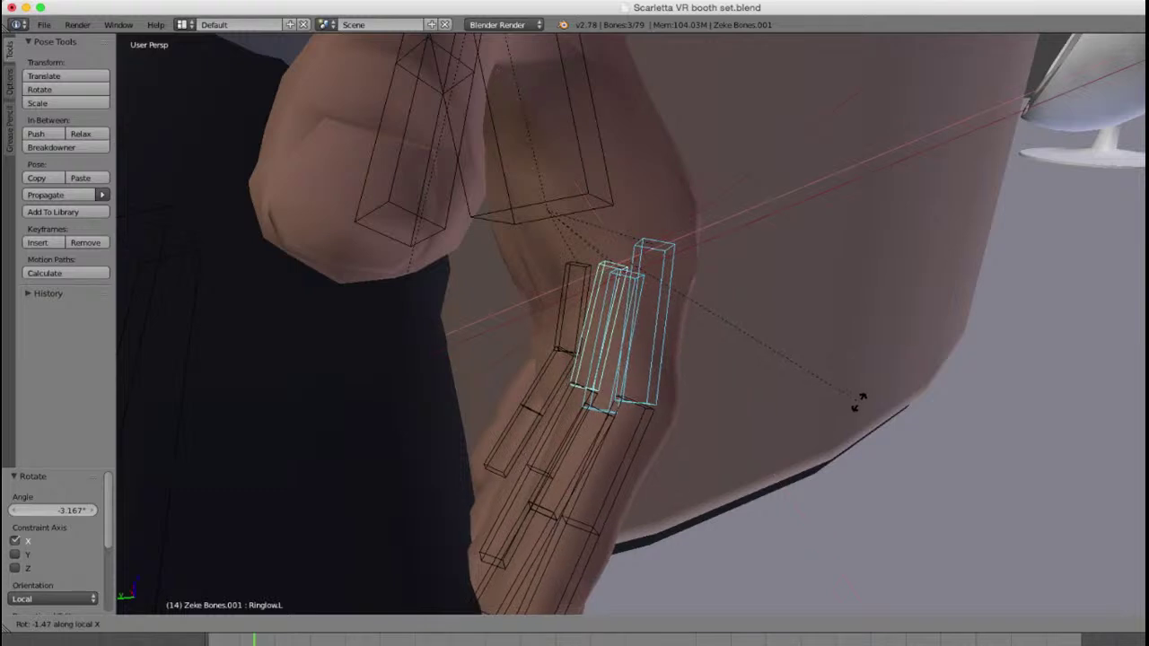
click(861, 400)
key(a)
scroll(808, 404, down, 4)
middle_drag(808, 403, 790, 341)
scroll(790, 341, up, 4)
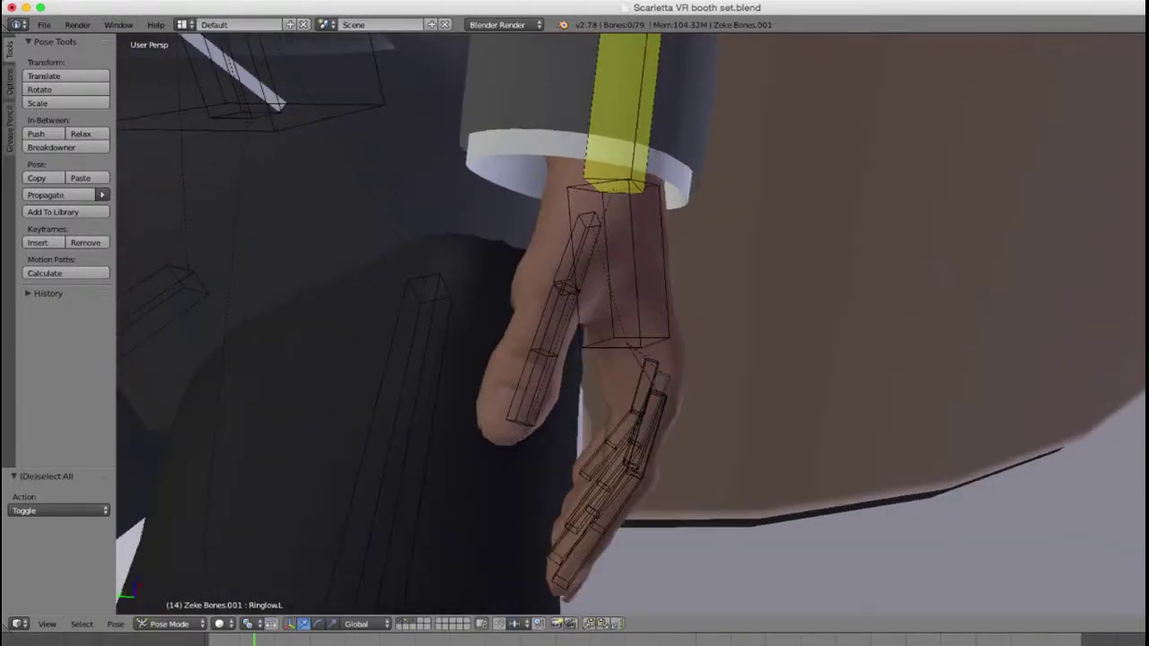
Step: Rotate the left thumb's base bone by -34.202° about the global Z axis
right_click(548, 230)
middle_drag(547, 230, 584, 392)
key(r)
key(z)
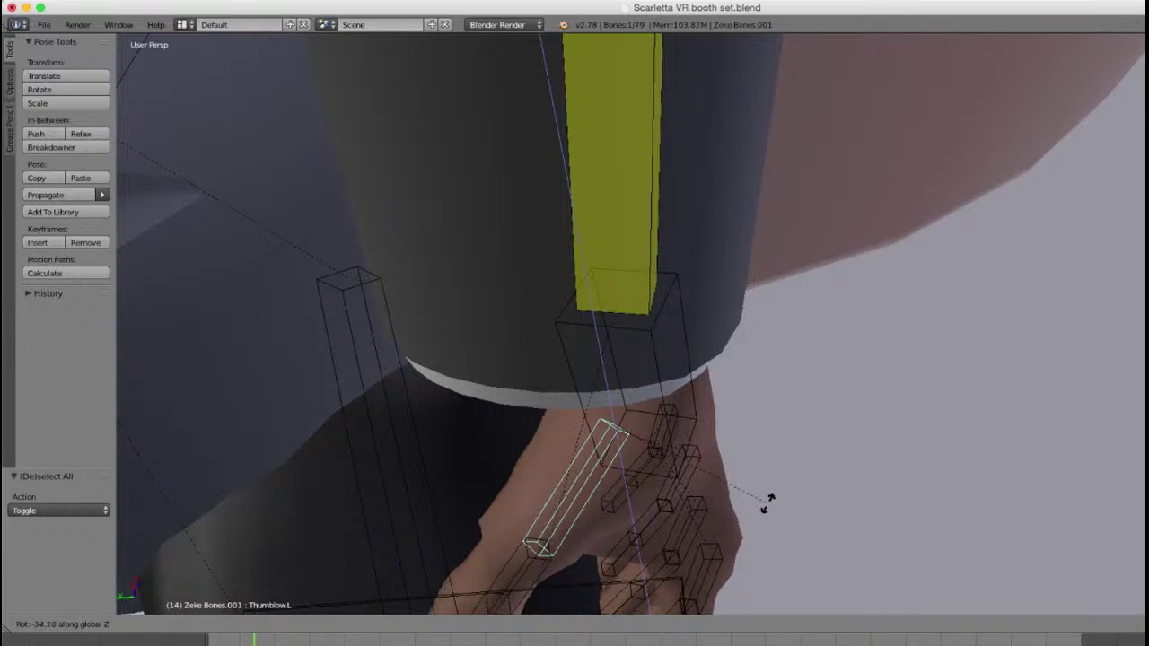
click(766, 503)
middle_drag(767, 503, 808, 394)
Step: Swing the left thumb's base bone toward the fingers by -25.432° and a further -2.622° in the front view
key(r)
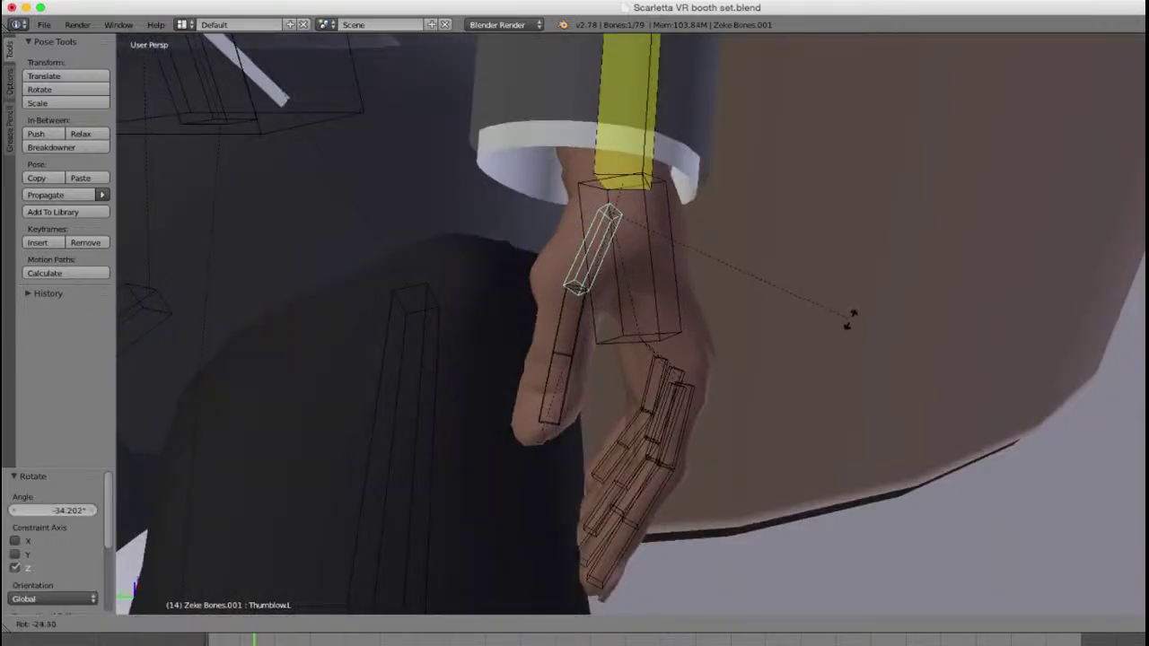
click(851, 314)
key(r)
right_click(850, 393)
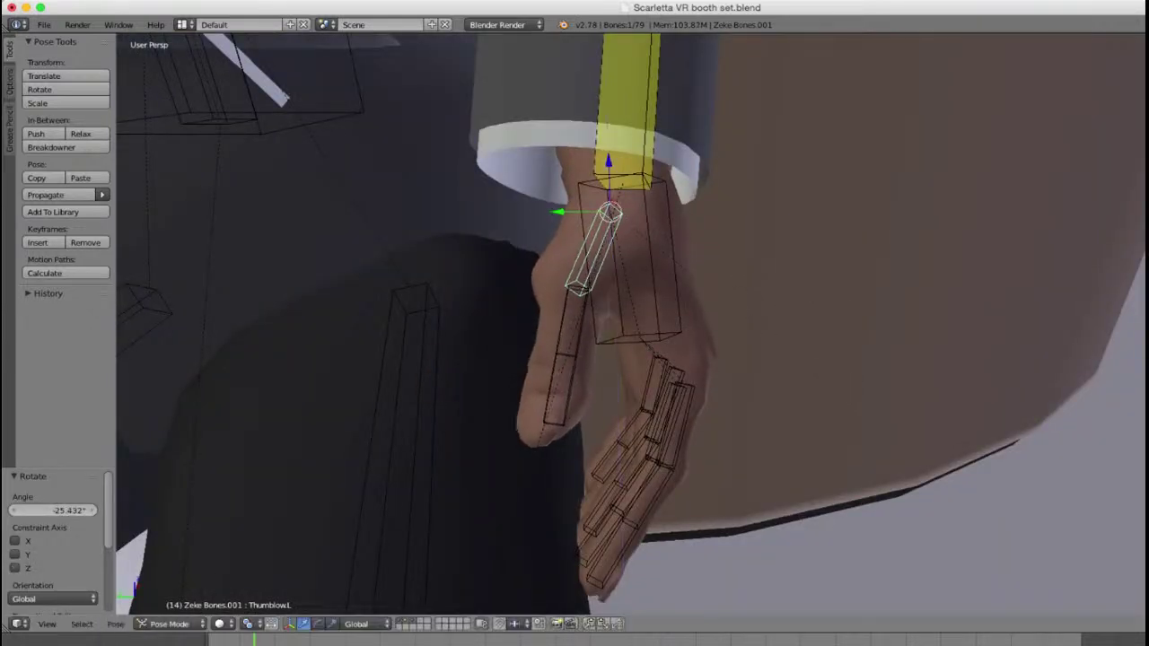
key(r)
click(853, 388)
Step: Select every finger and thumb bone of the left hand, with the index base bone active
key(c)
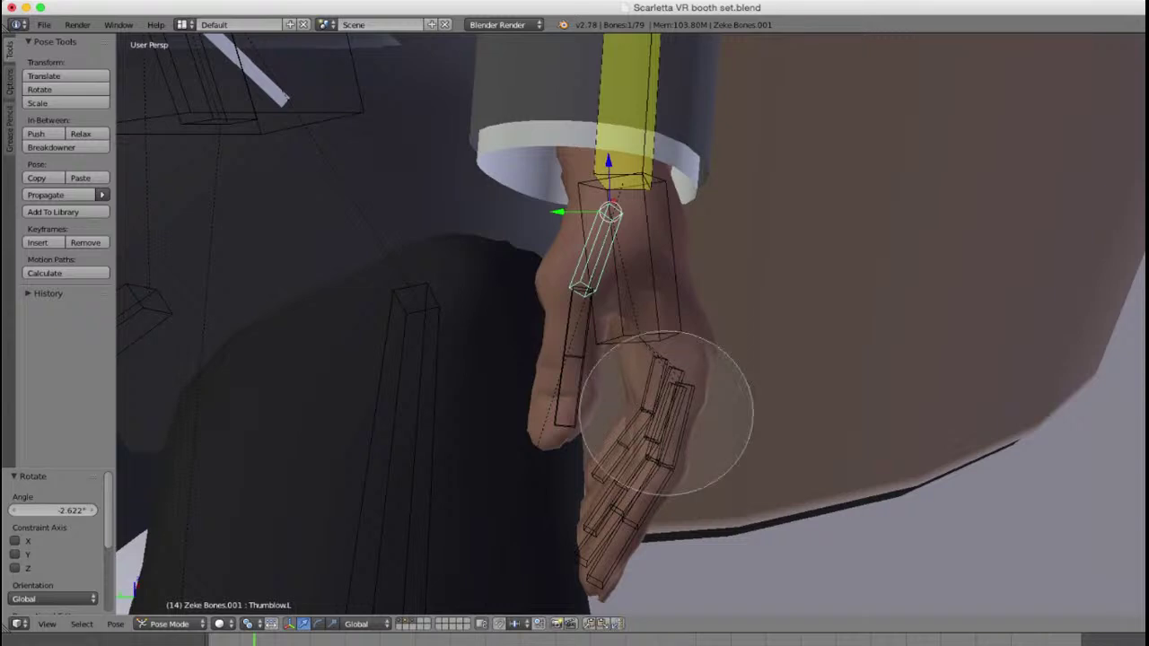
drag(674, 455, 633, 494)
right_click(632, 493)
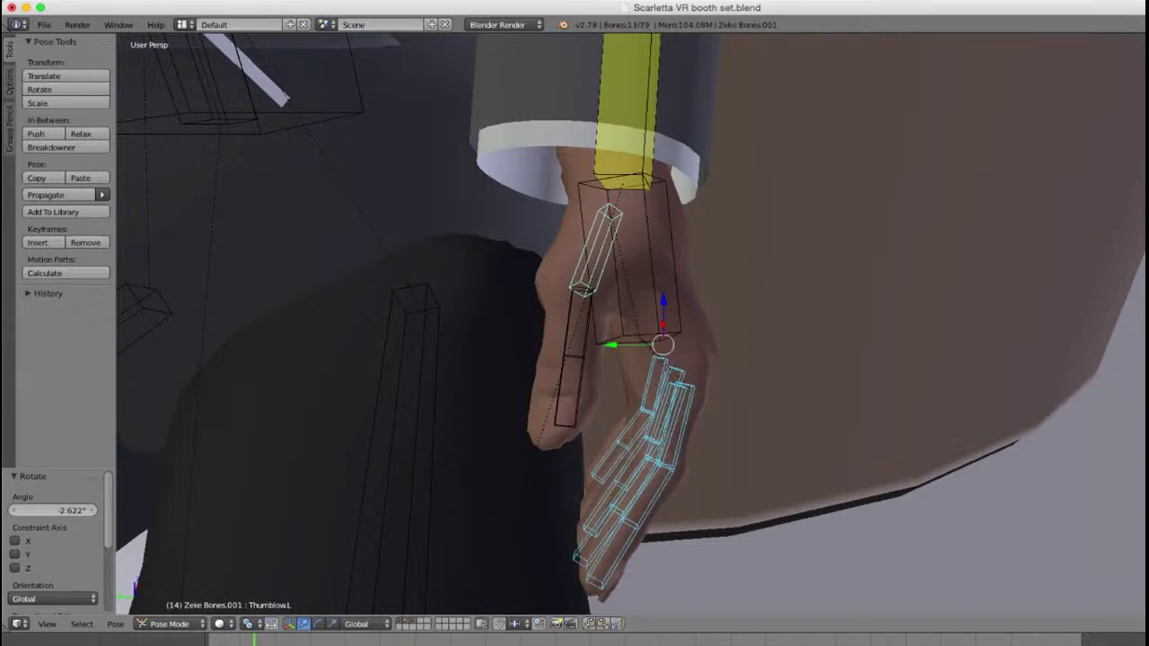
key(c)
scroll(583, 408, up, 4)
drag(569, 392, 568, 374)
right_click(568, 373)
scroll(568, 374, down, 1)
scroll(568, 373, down, 1)
scroll(568, 373, up, 3)
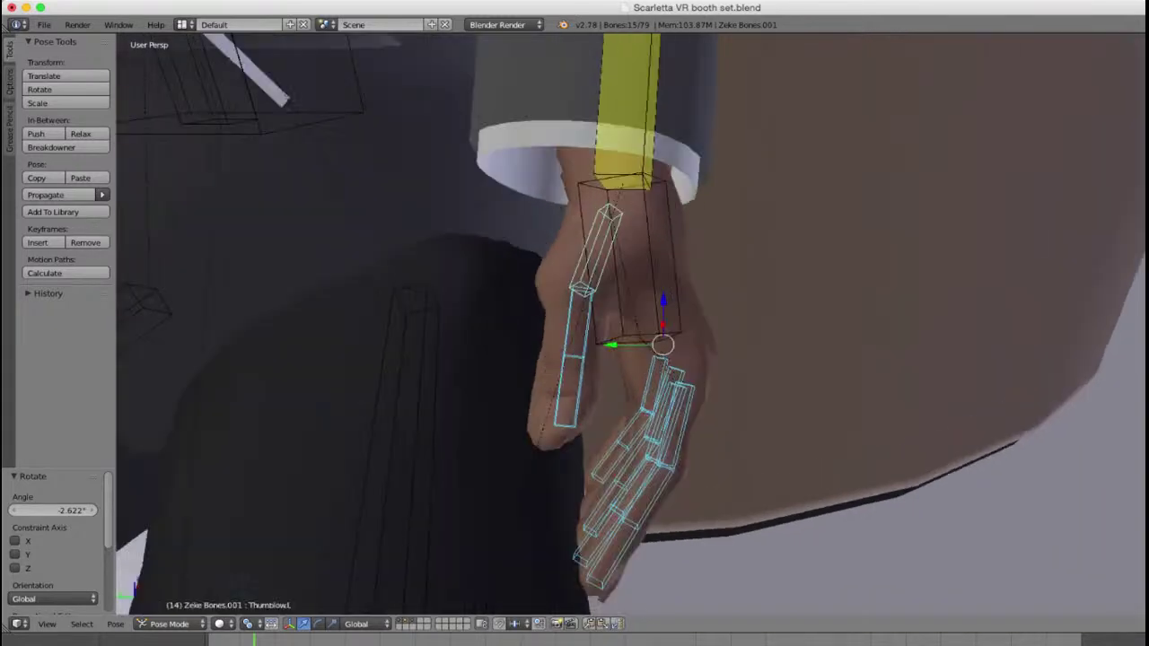
shift+right_click(676, 427)
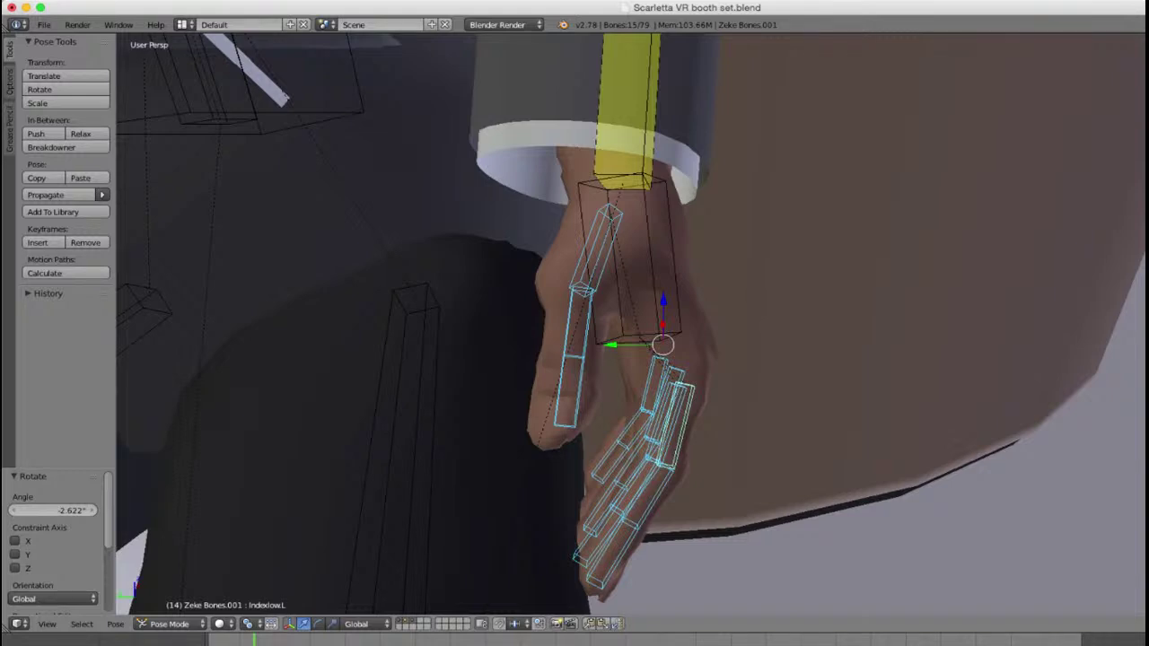
Step: Rotate the base and middle bones of the left thumb together by -2.34°
right_click(596, 251)
shift+right_click(580, 325)
middle_drag(580, 324, 544, 311)
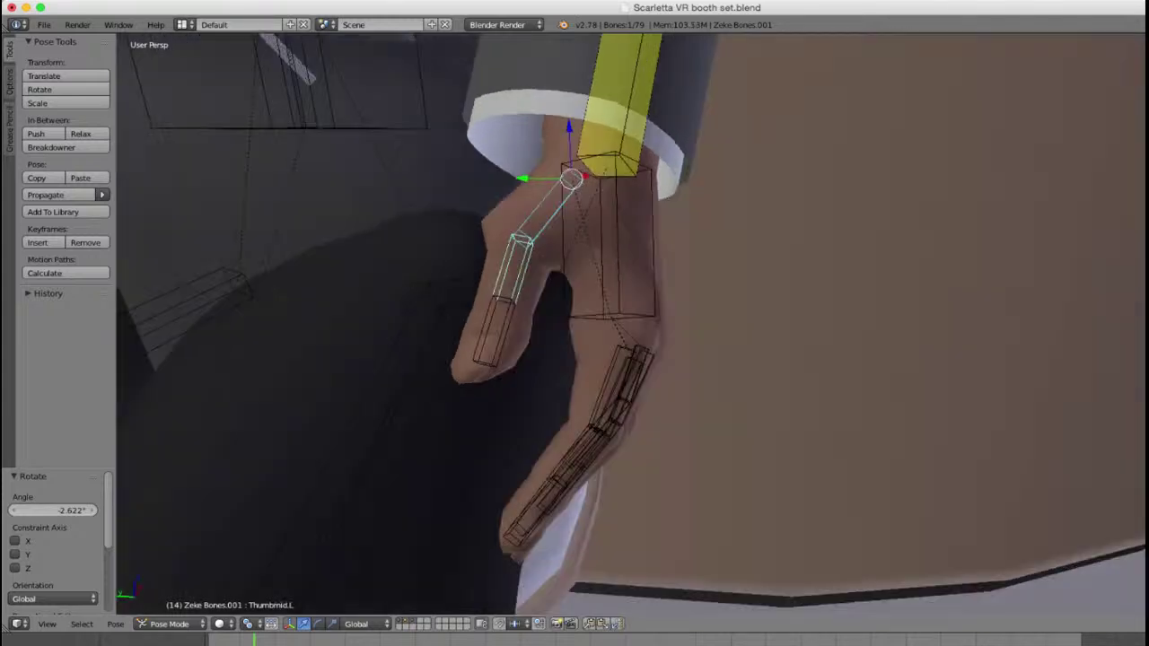
key(r)
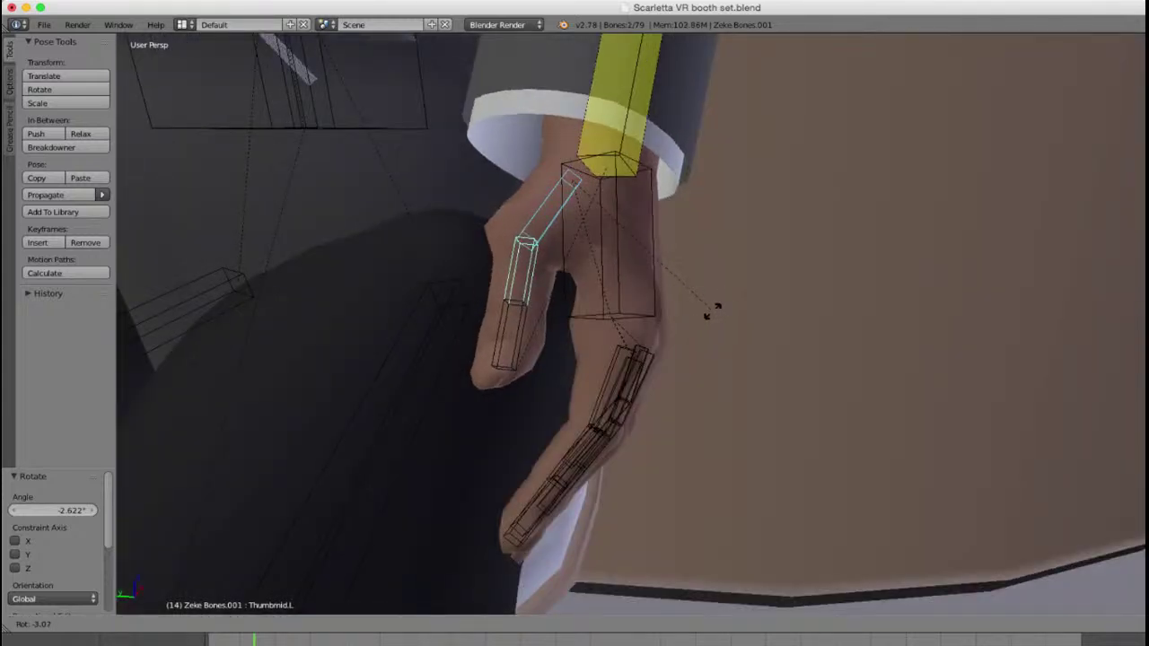
click(709, 309)
Step: Select all finger and thumb bones of the left hand, copy their pose, and paste it flipped on the X axis onto the right hand
key(c)
click(518, 380)
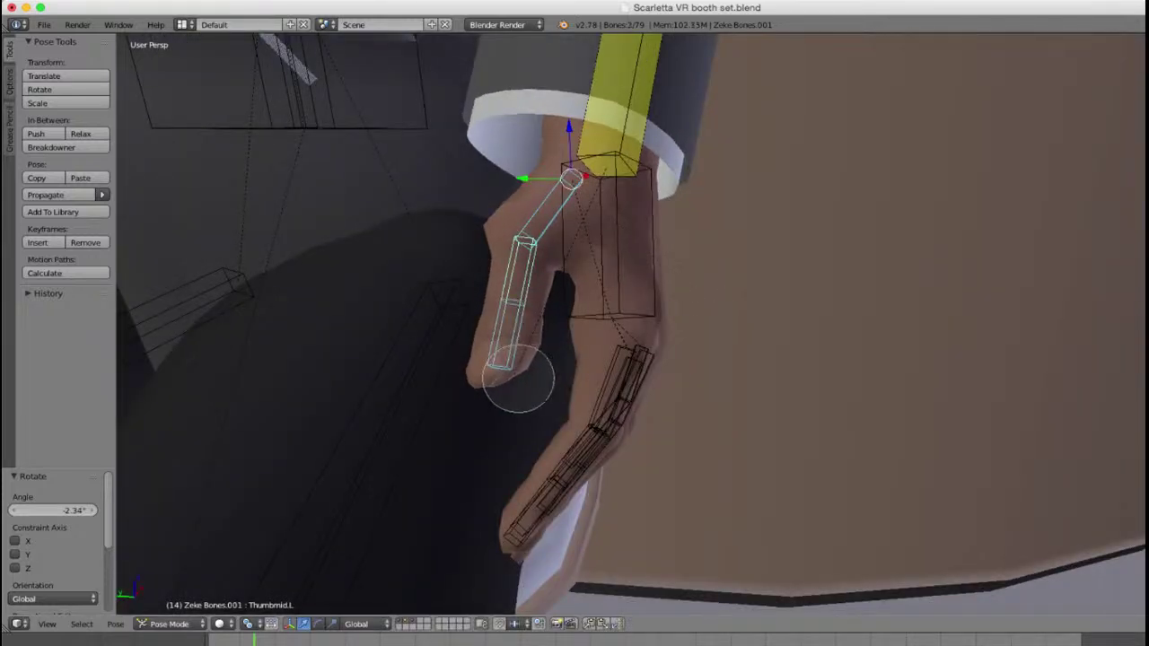
mouse_move(519, 379)
mouse_down()
mouse_move(640, 380)
mouse_move(602, 404)
mouse_move(513, 512)
mouse_up()
right_click(513, 512)
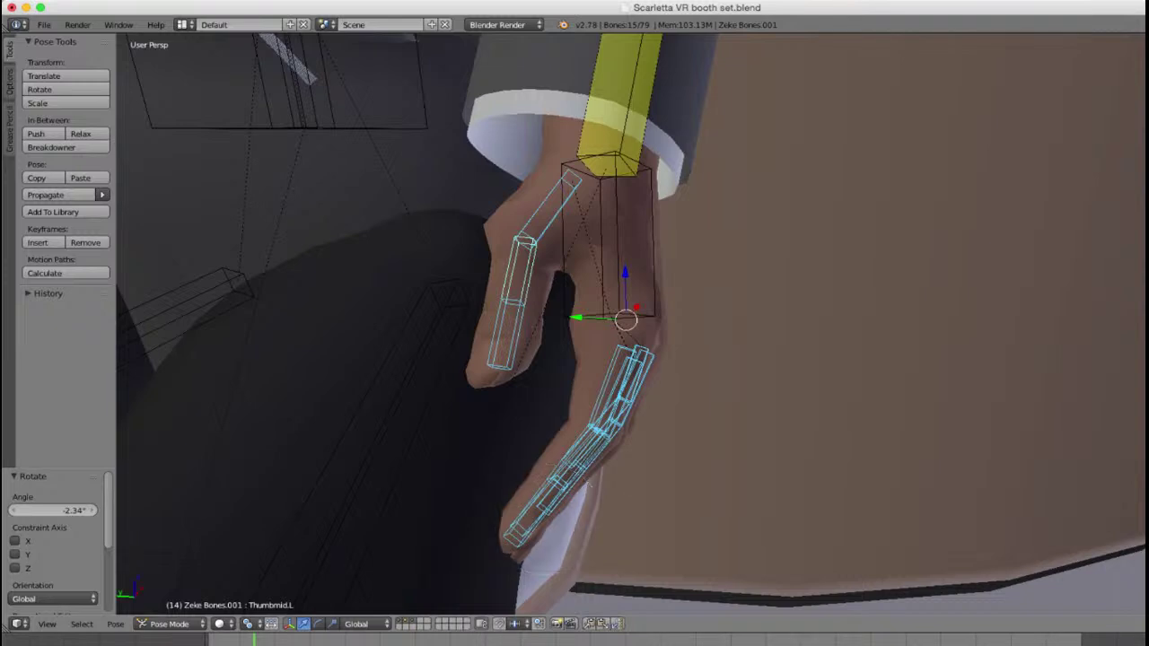
shift+right_click(577, 458)
click(589, 624)
click(617, 624)
scroll(653, 318, down, 5)
scroll(643, 321, down, 3)
middle_drag(574, 323, 825, 323)
scroll(826, 323, up, 3)
Step: Rotate the right hand control by 8.103° in the front view beside the thigh
right_click(648, 303)
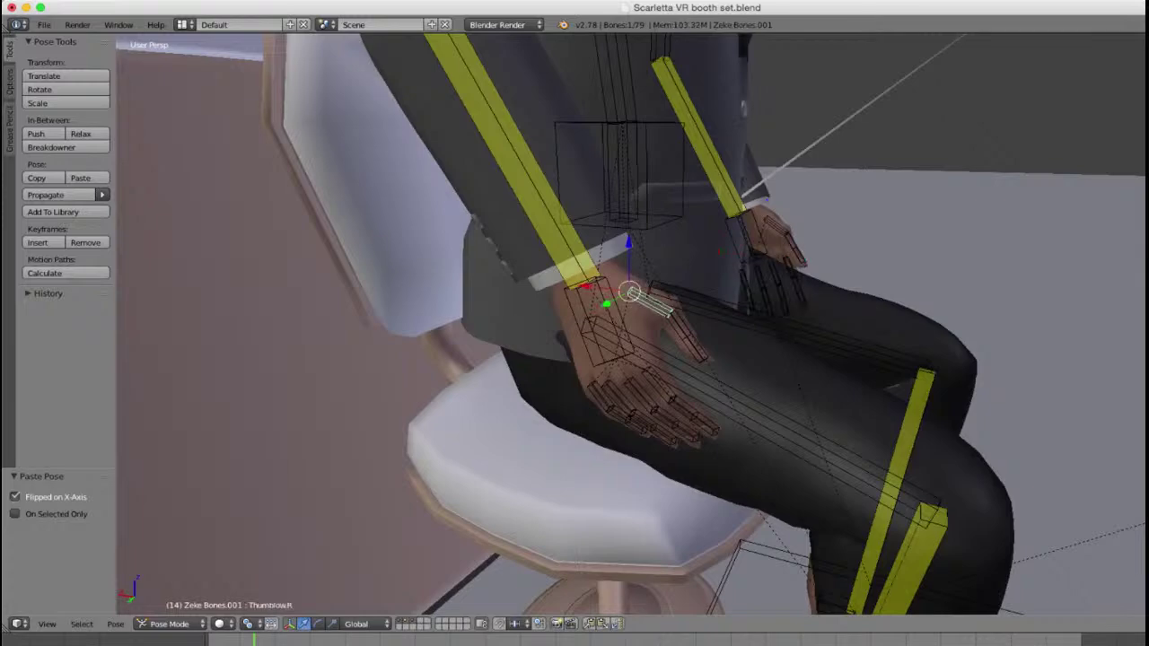
right_click(606, 321)
middle_drag(718, 395, 712, 373)
key(r)
click(801, 404)
scroll(711, 372, up, 2)
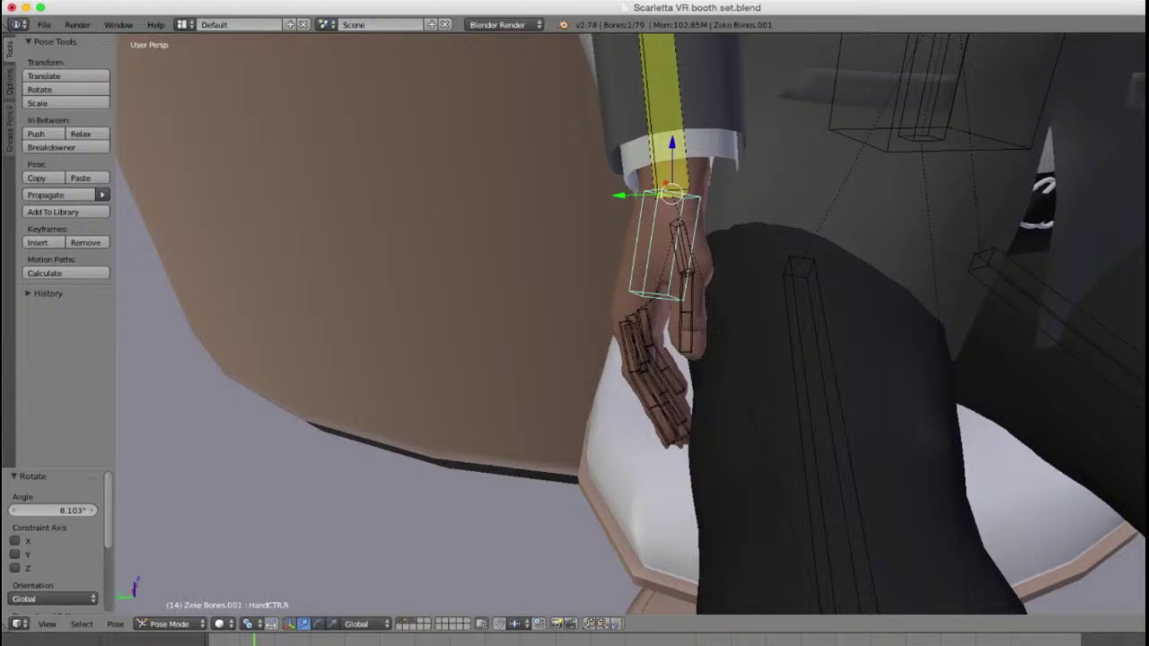
Step: Move the right hand control 0.218 along Y away from the thigh and rotate it by -4.431°
scroll(711, 372, down, 5)
shift+middle_drag(711, 372, 597, 474)
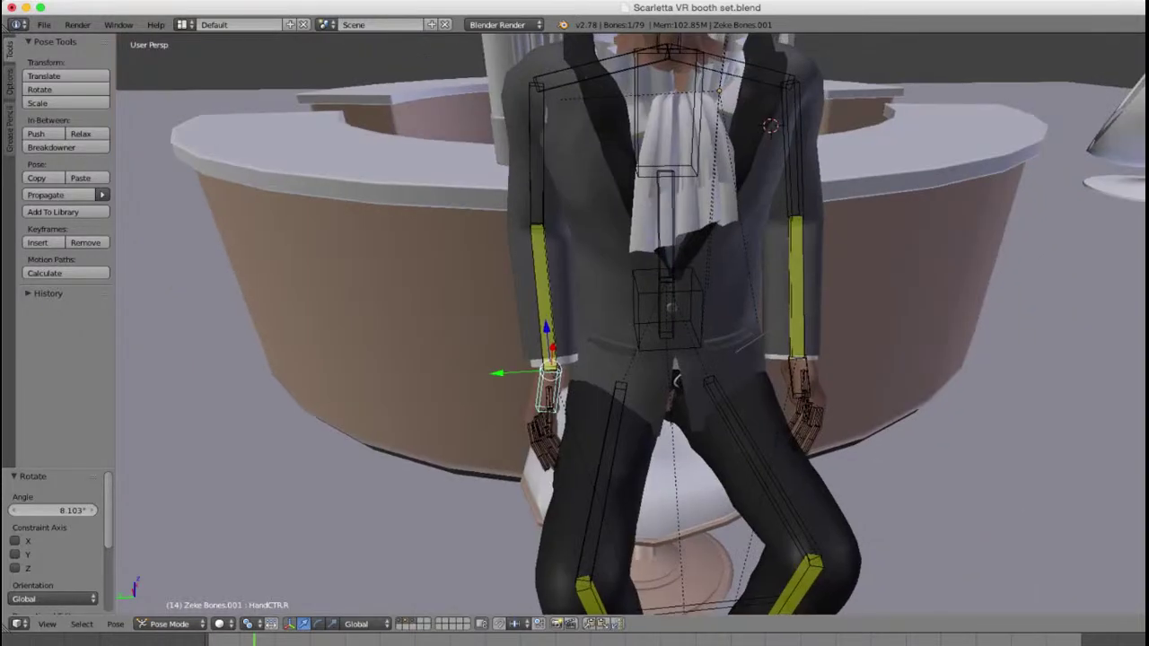
scroll(597, 475, up, 1)
key(a)
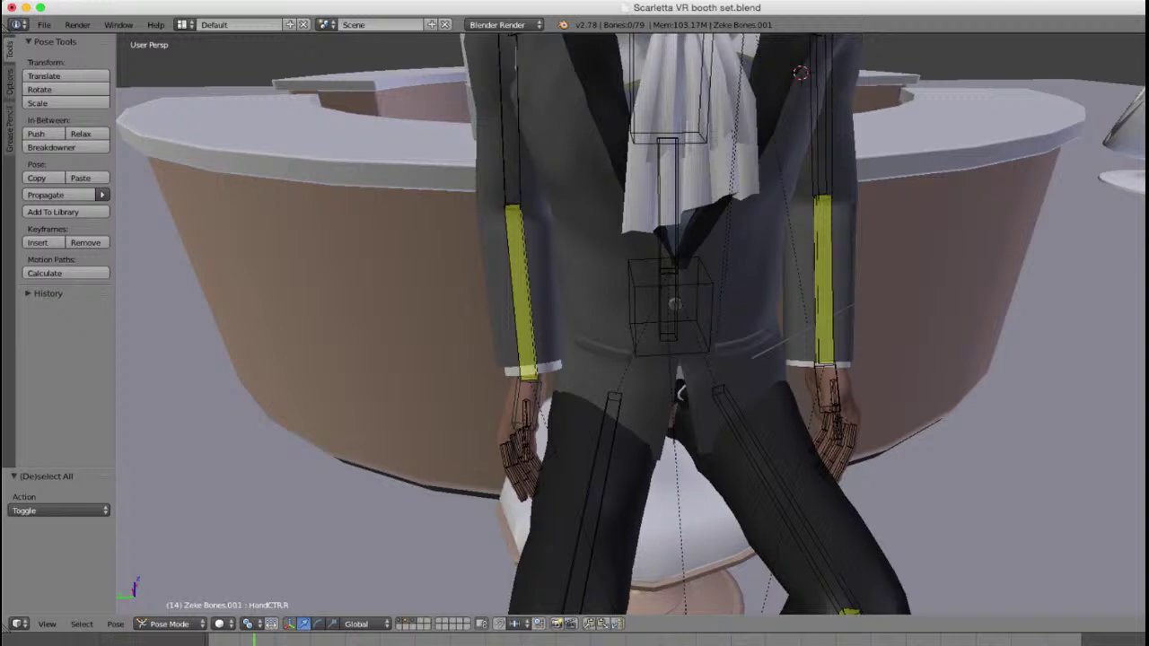
right_click(526, 406)
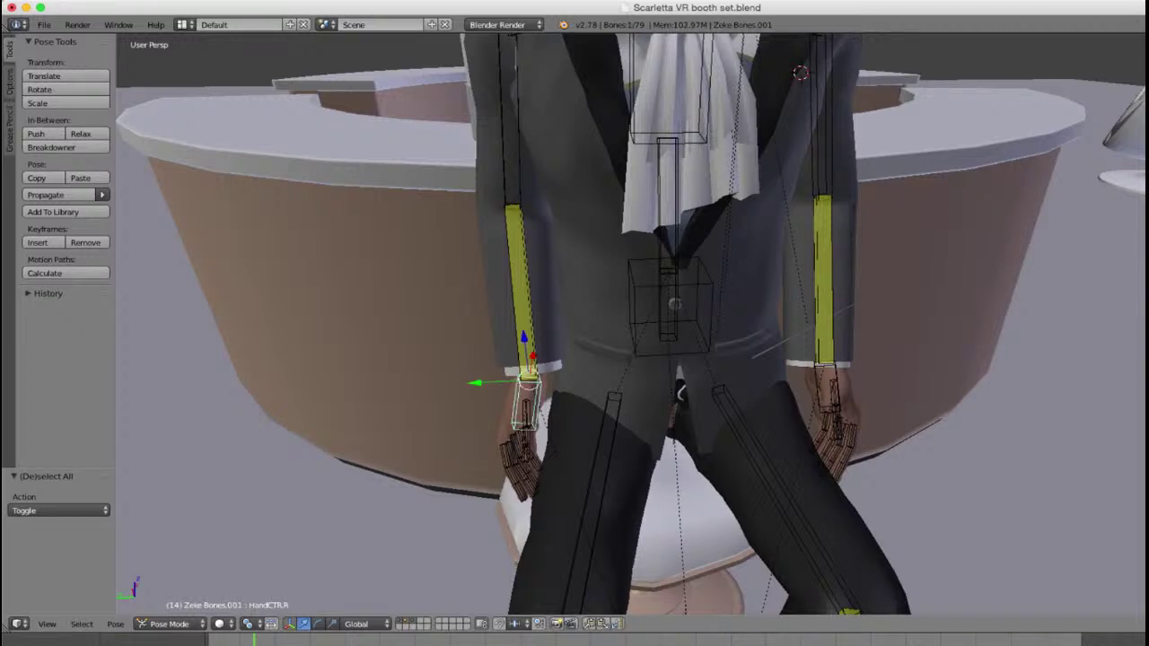
key(g)
key(y)
key(Return)
middle_drag(628, 359, 592, 341)
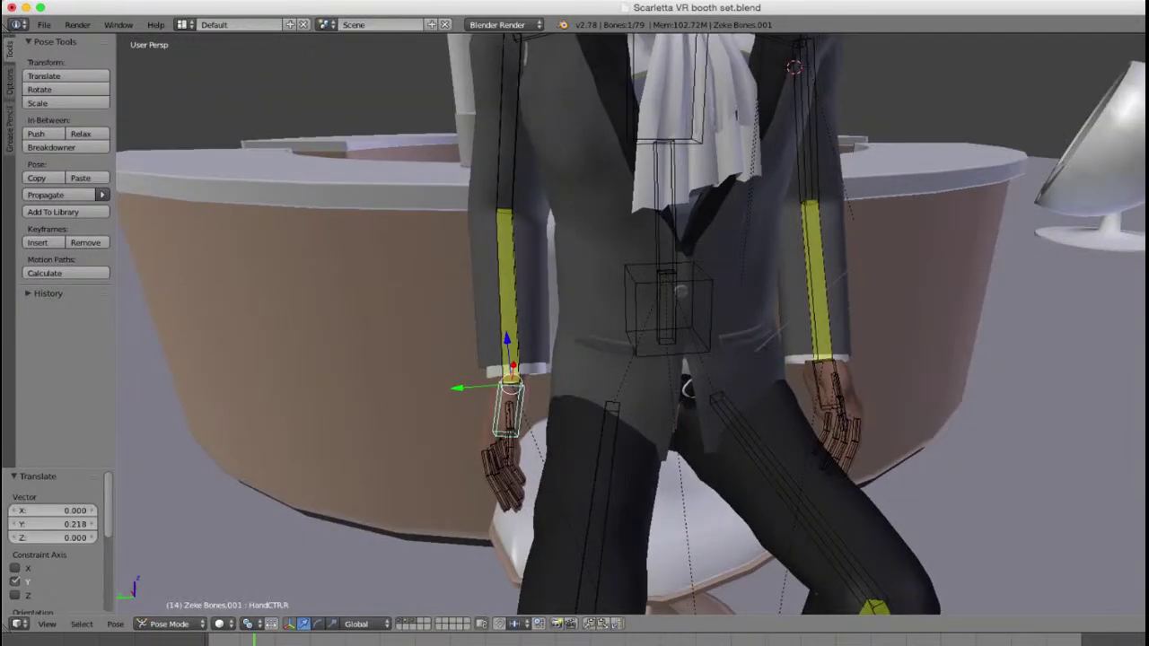
key(r)
click(724, 368)
Step: Examine the seated pose from the front and side, checking both hands, the arms and the head
middle_drag(724, 369, 624, 364)
right_click(710, 369)
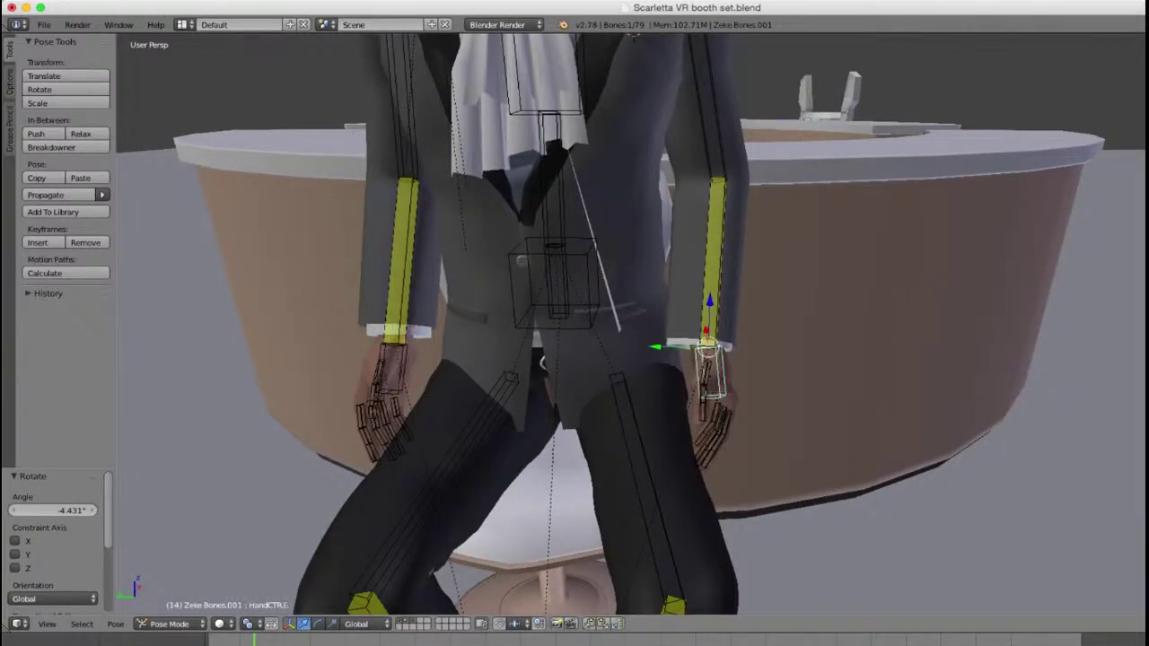
key(a)
scroll(710, 369, down, 4)
middle_drag(710, 369, 565, 379)
scroll(574, 341, up, 3)
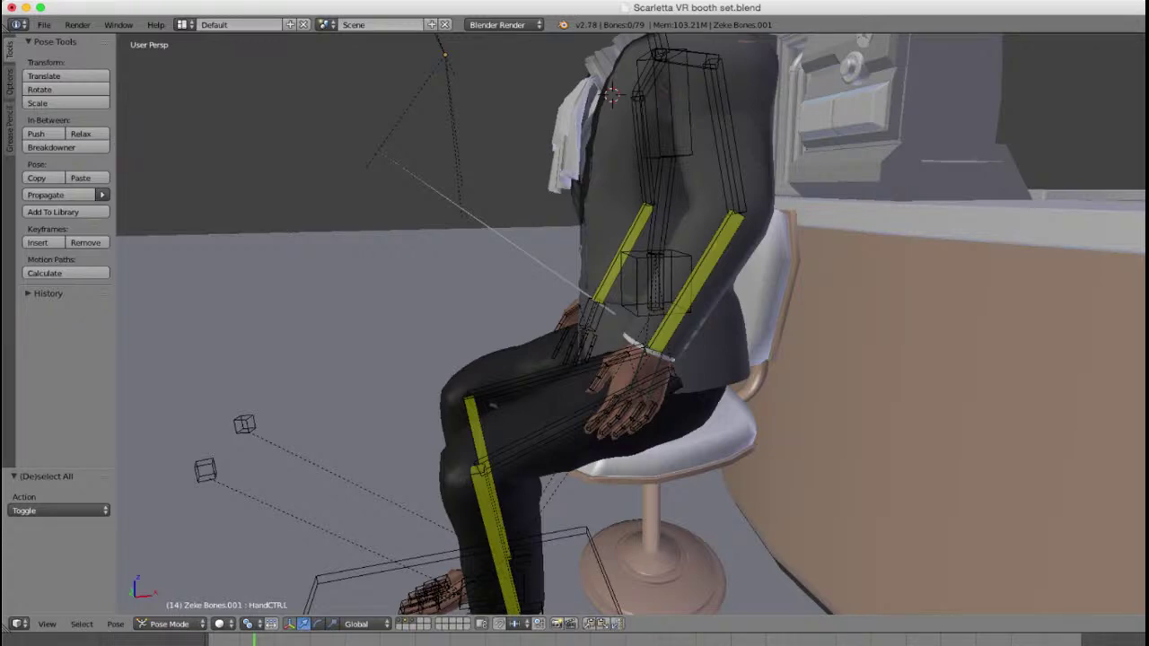
right_click(650, 366)
scroll(650, 366, down, 1)
middle_drag(650, 366, 614, 469)
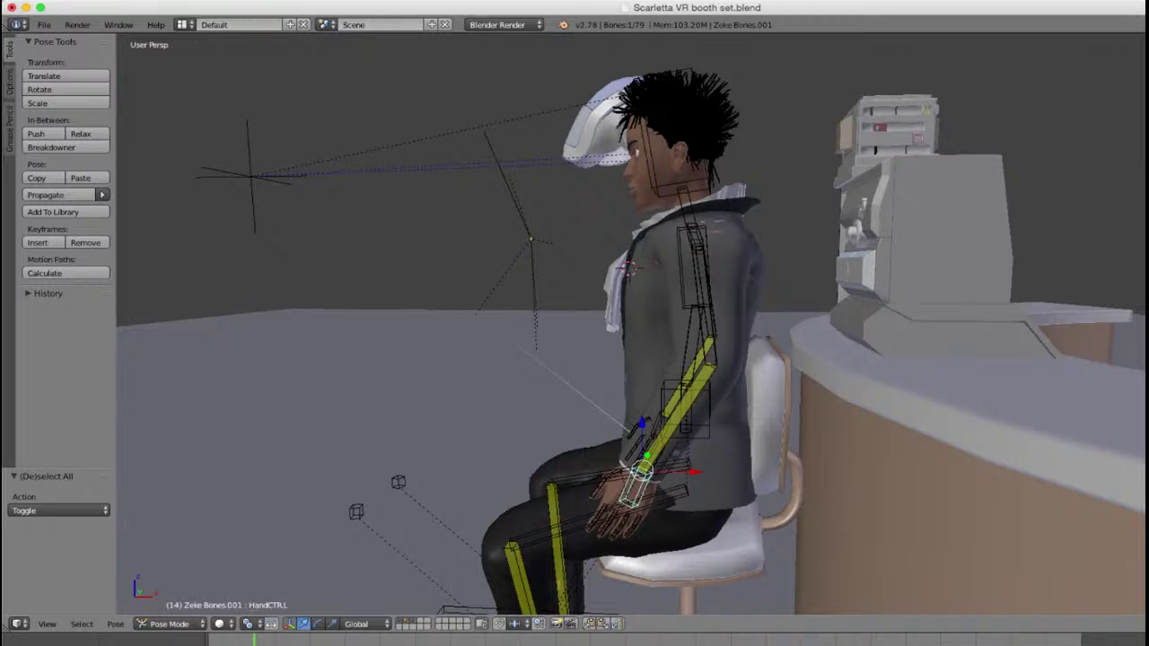
scroll(614, 359, down, 2)
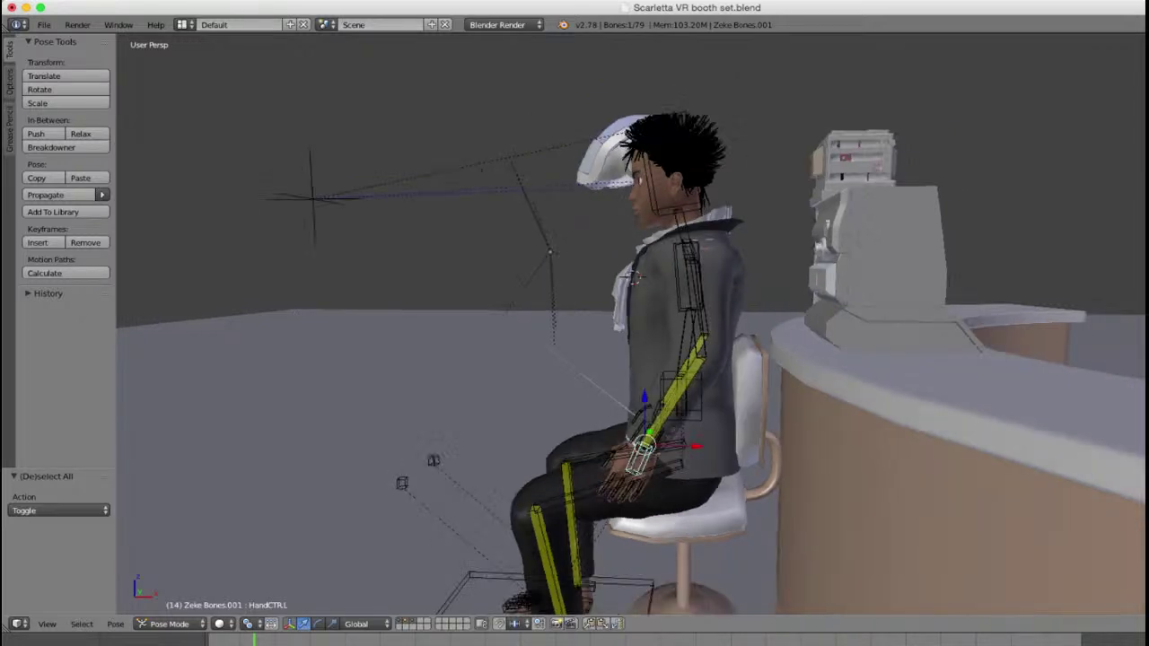
mouse_move(592, 359)
middle_down()
mouse_move(754, 366)
mouse_move(600, 358)
middle_up()
scroll(754, 366, up, 2)
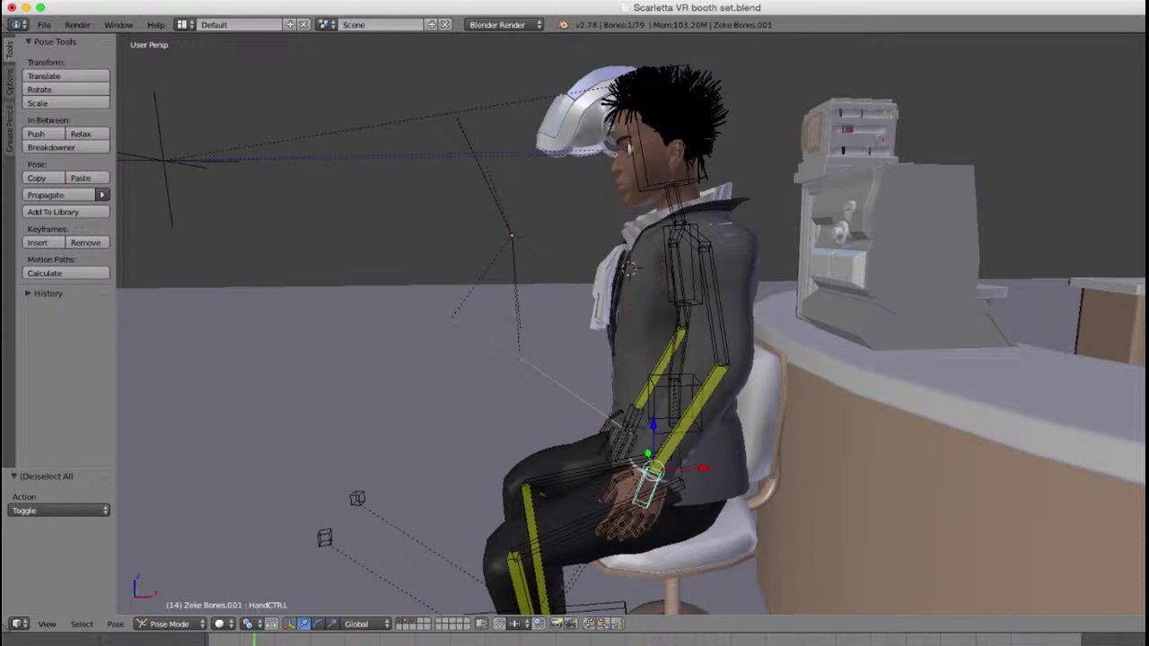
shift+middle_drag(620, 269, 620, 427)
scroll(619, 359, up, 2)
Step: Select the VR headset in front of the character's face and move it 0.689 along X toward the head
right_click(567, 247)
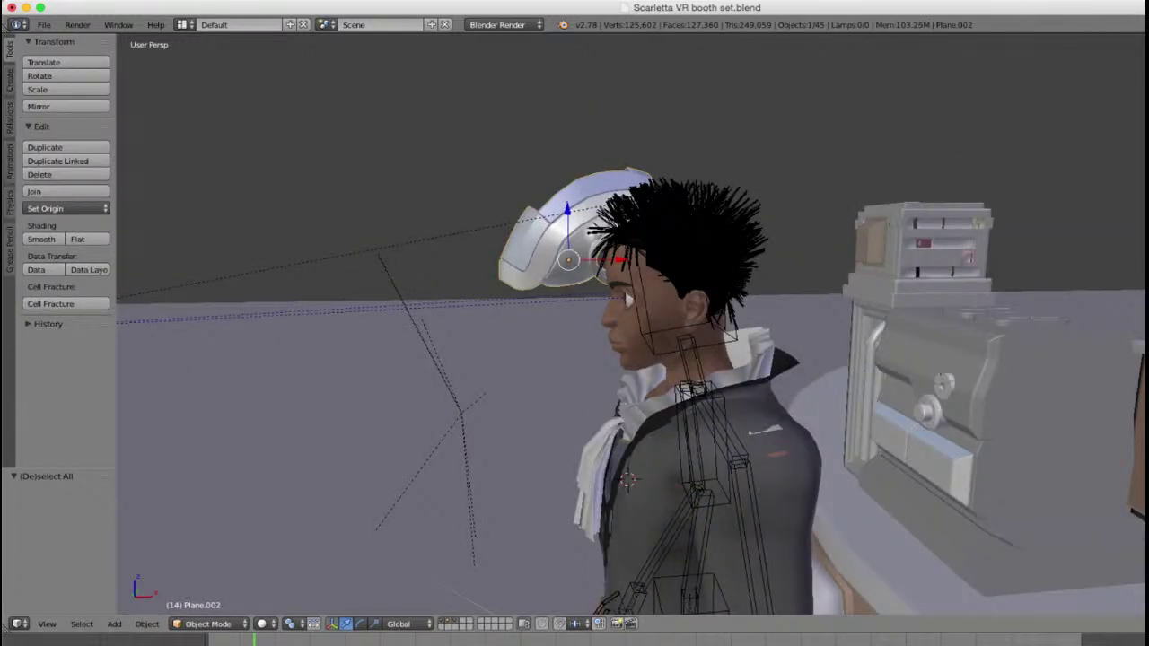
click(653, 257)
key(g)
key(x)
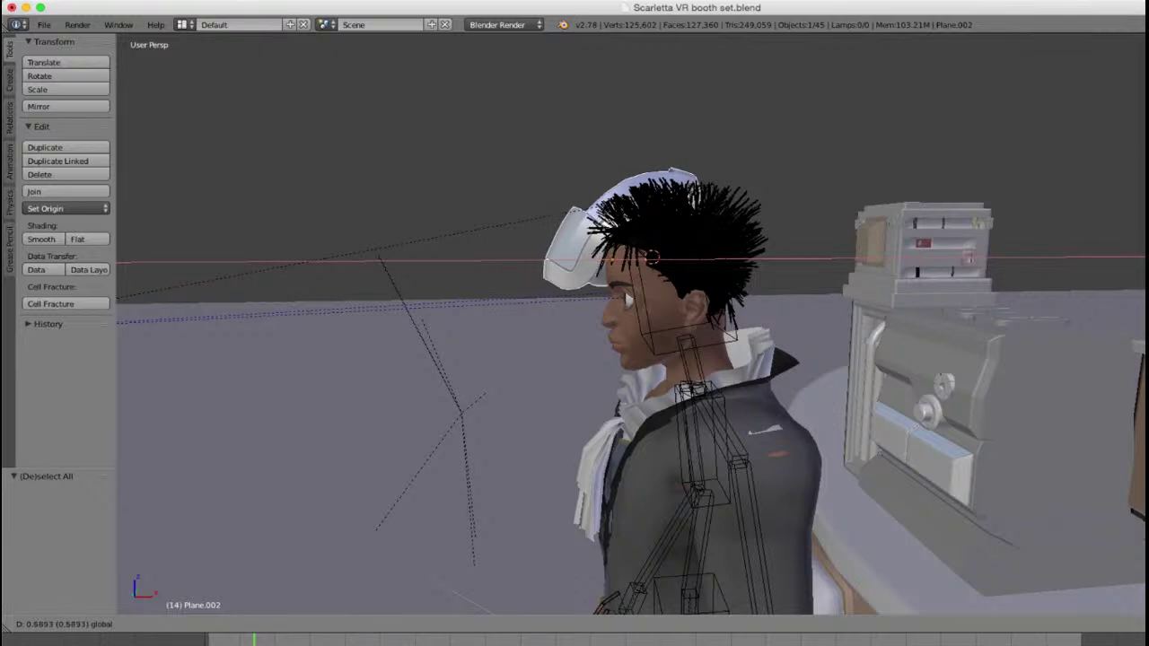
key(Return)
Step: Move the VR headset -1.122 along Y to centre it on the character's head
middle_drag(575, 359, 718, 359)
scroll(574, 323, up, 2)
middle_drag(574, 359, 539, 359)
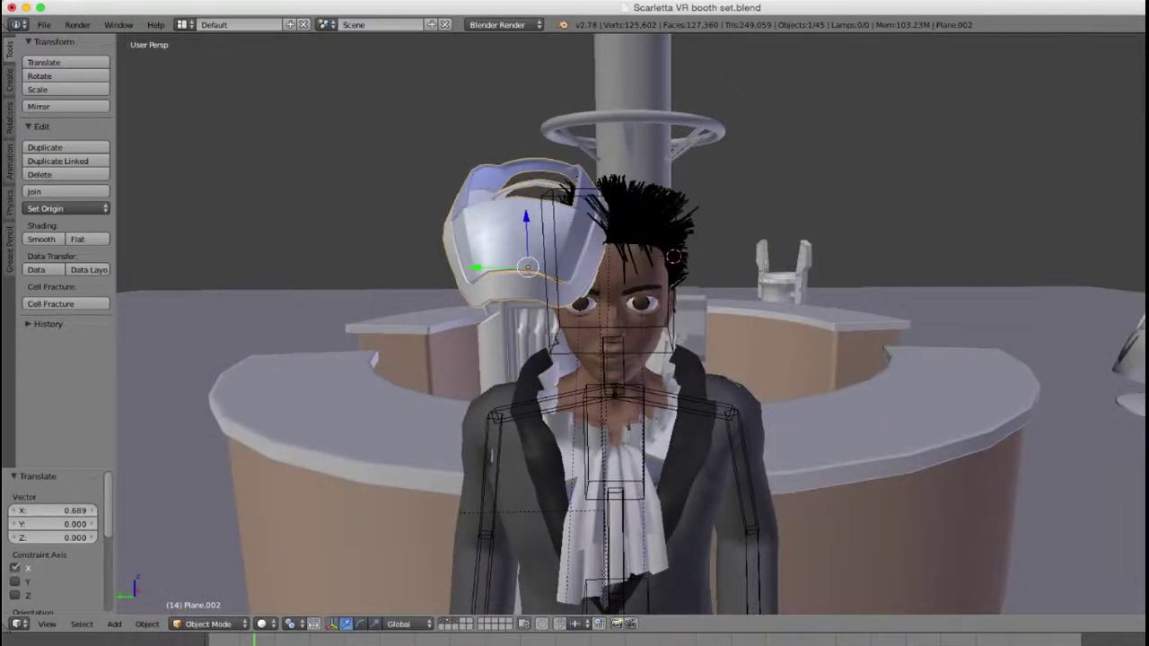
key(g)
key(y)
key(Return)
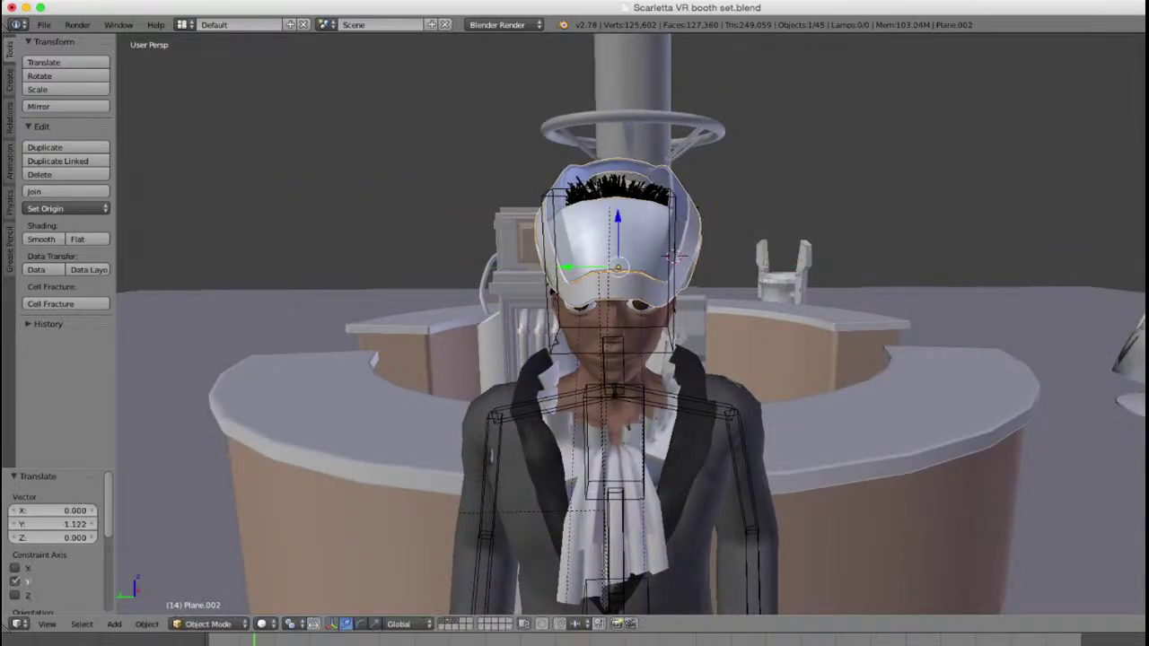
Step: Lower the VR headset by 0.491 along Z and shift it 0.240 along X so its side ring surrounds the ear
middle_drag(574, 359, 700, 359)
key(g)
key(z)
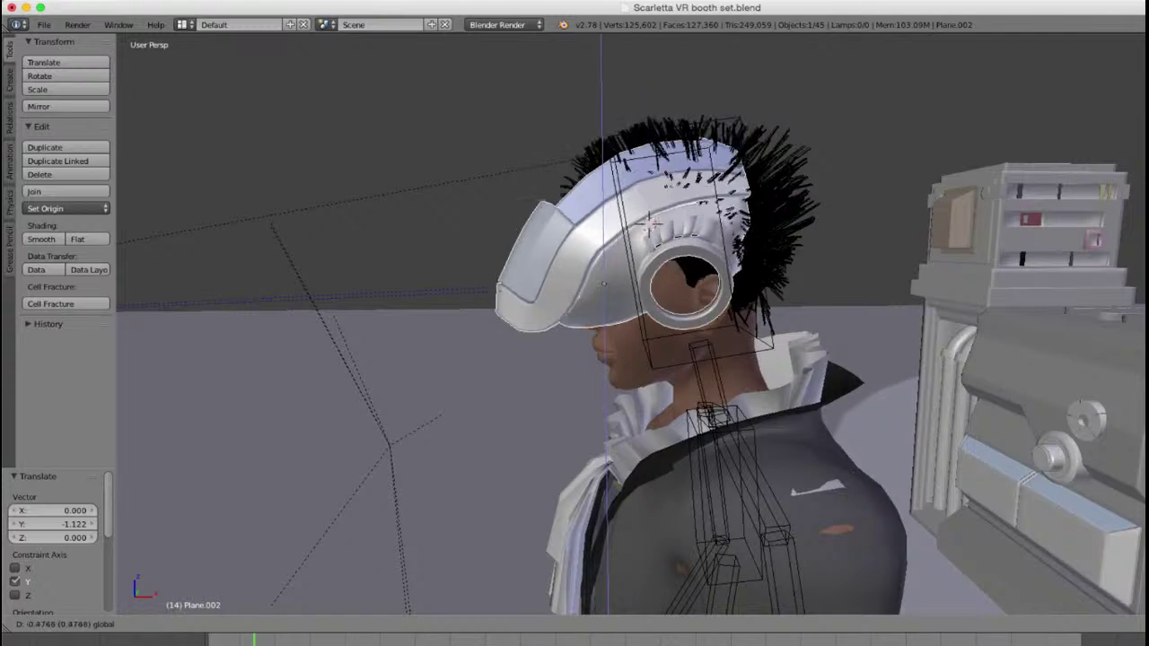
key(Return)
key(g)
key(x)
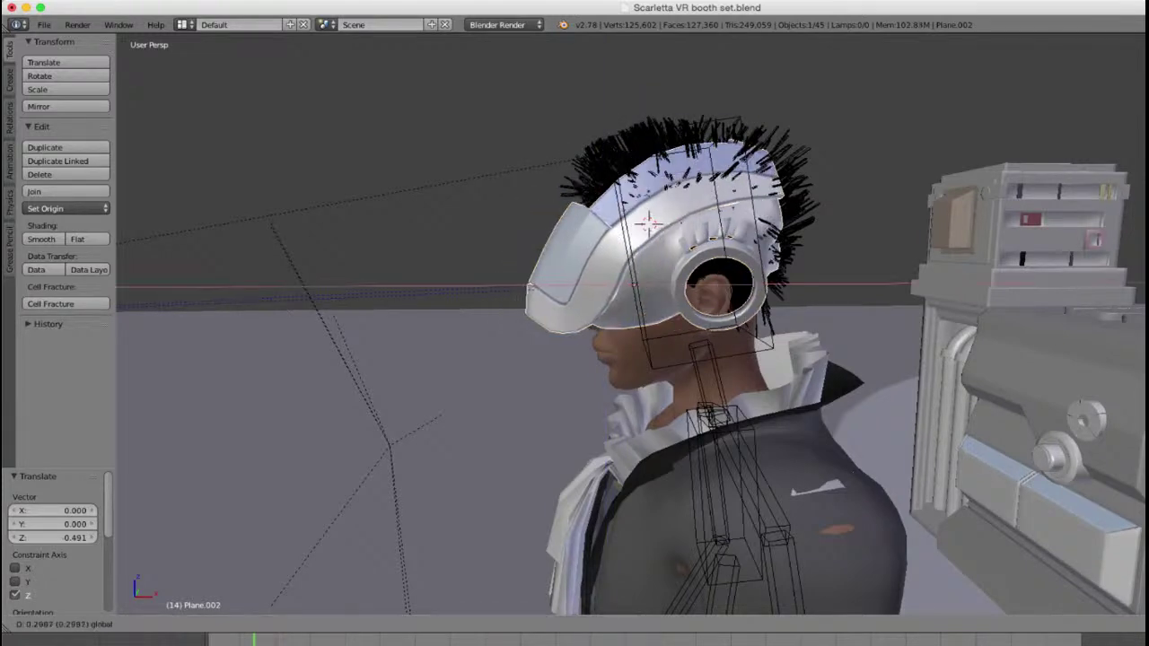
key(Return)
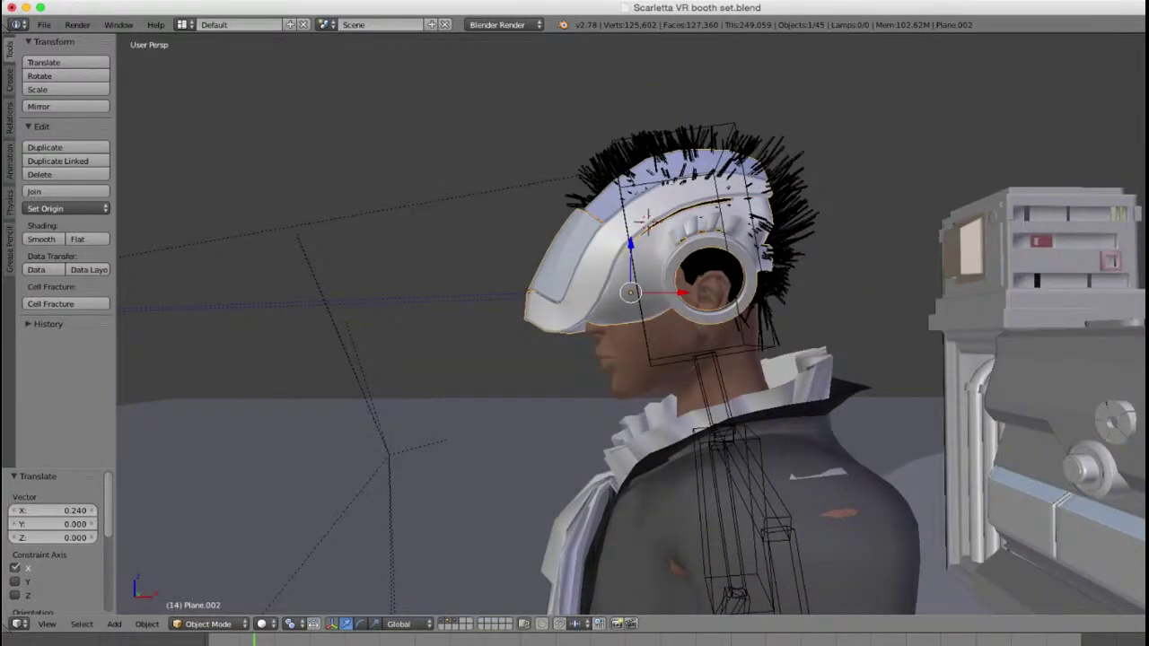
Step: Lower the VR headset a little further over the eyes and fine-tune it along X, ending with a -0.083 shift
key(g)
key(z)
key(Return)
middle_drag(628, 323, 925, 287)
key(g)
key(x)
key(Return)
key(g)
key(x)
key(Return)
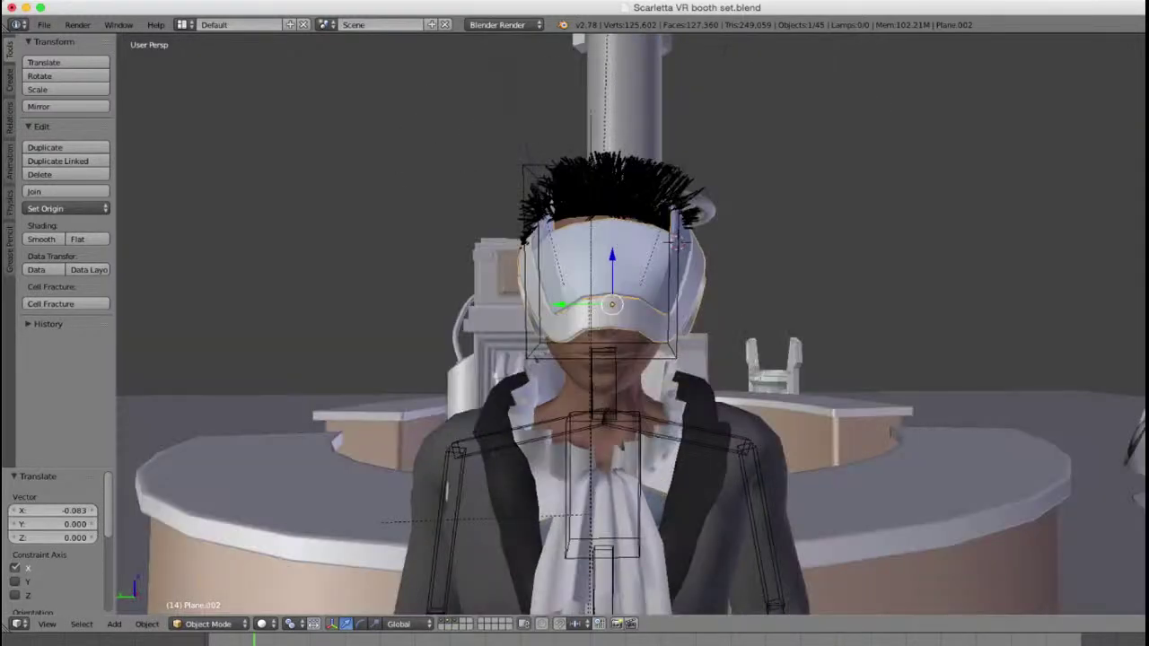
Step: Shift the VR headset 0.070 along Y, fine-tune it once more on that axis, and deselect it
key(g)
key(y)
key(Return)
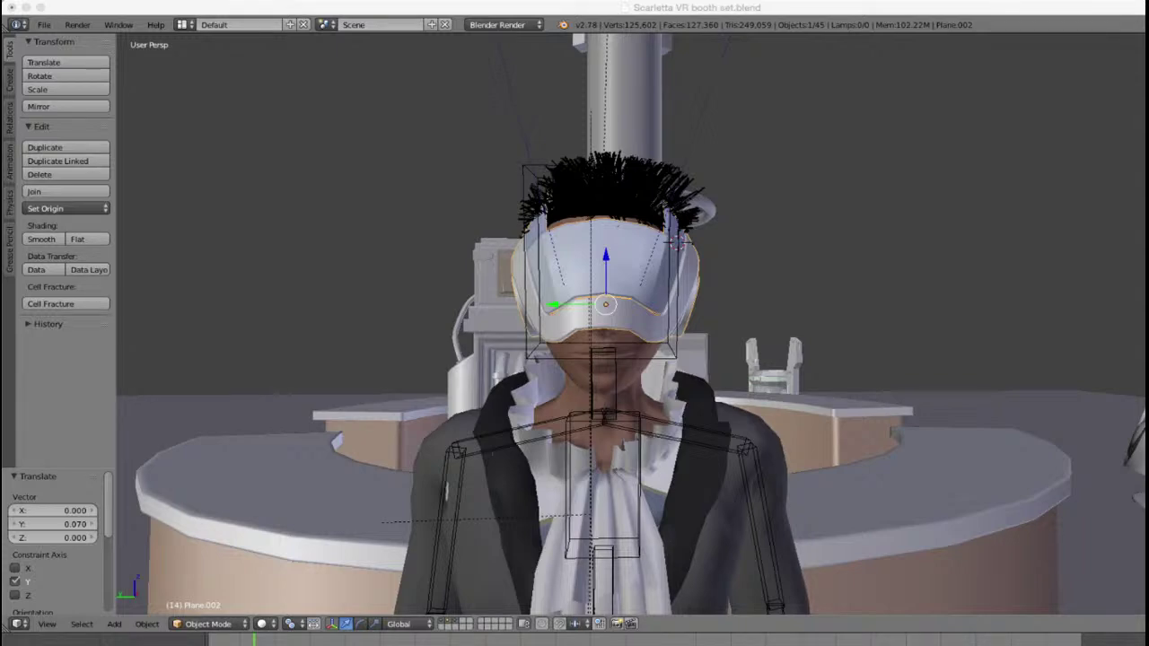
middle_drag(628, 359, 552, 408)
key(g)
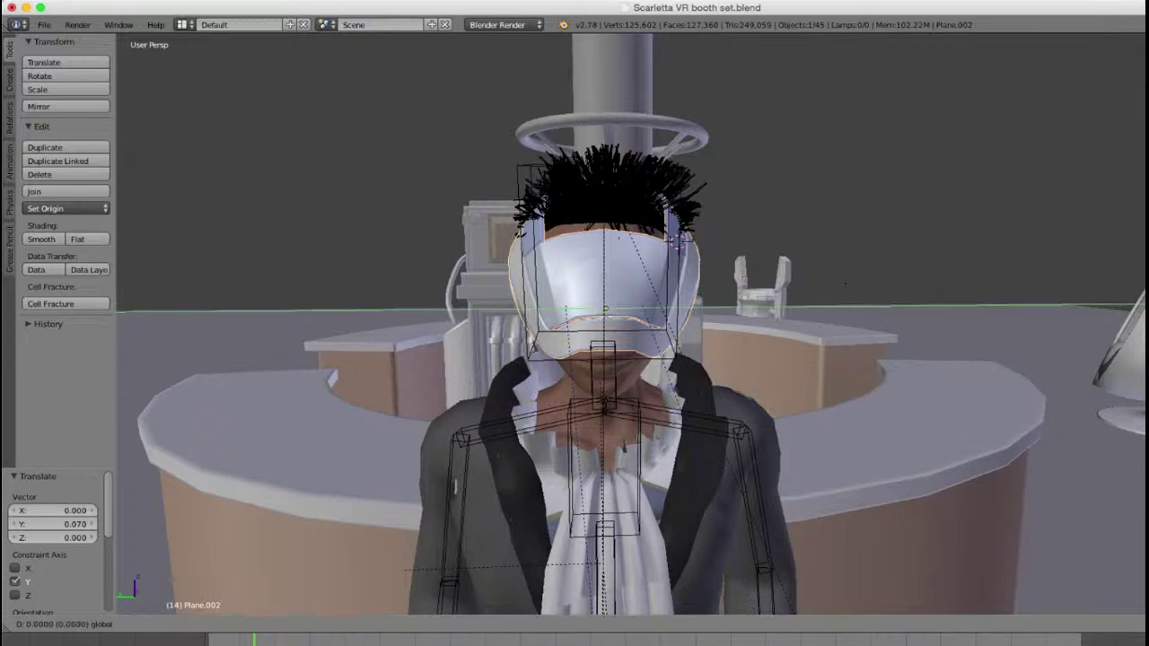
key(y)
key(Return)
key(a)
Step: Check the fitted headset from the character's side and save the Blender file
scroll(604, 323, down, 6)
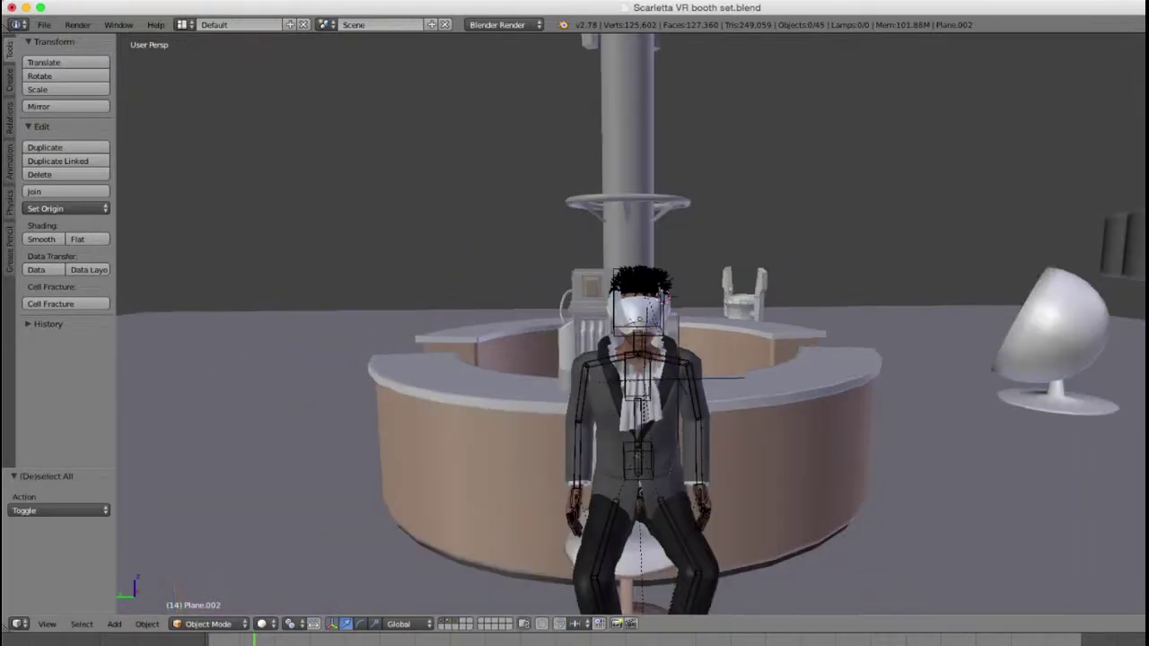
middle_drag(575, 359, 1006, 342)
scroll(631, 323, up, 1)
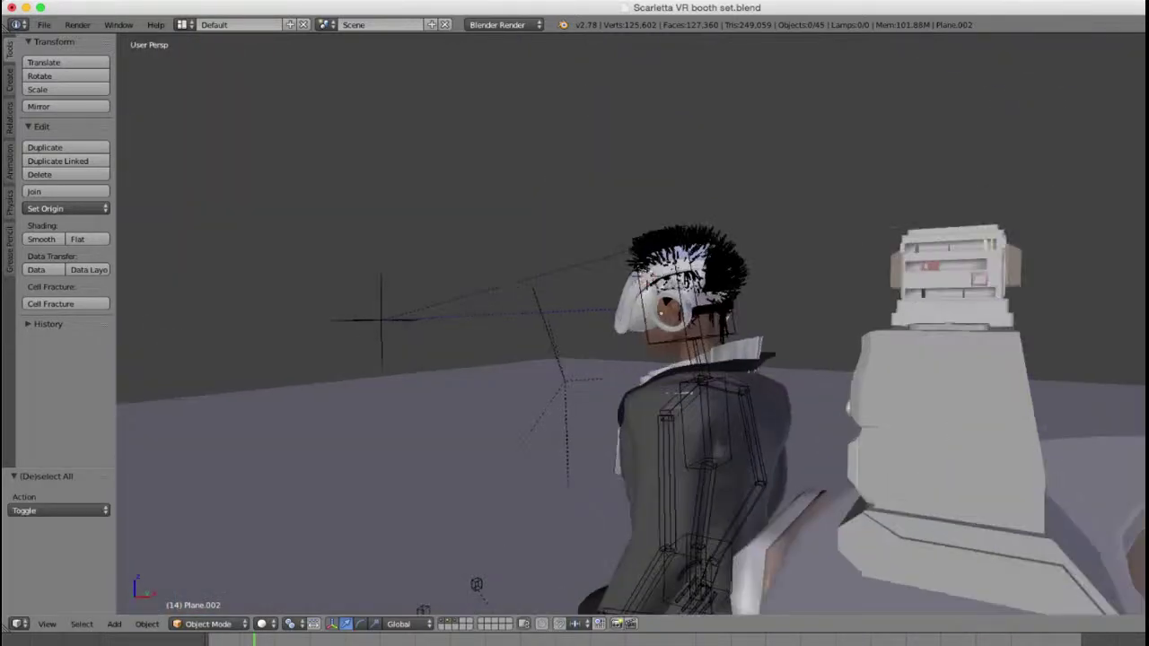
click(44, 25)
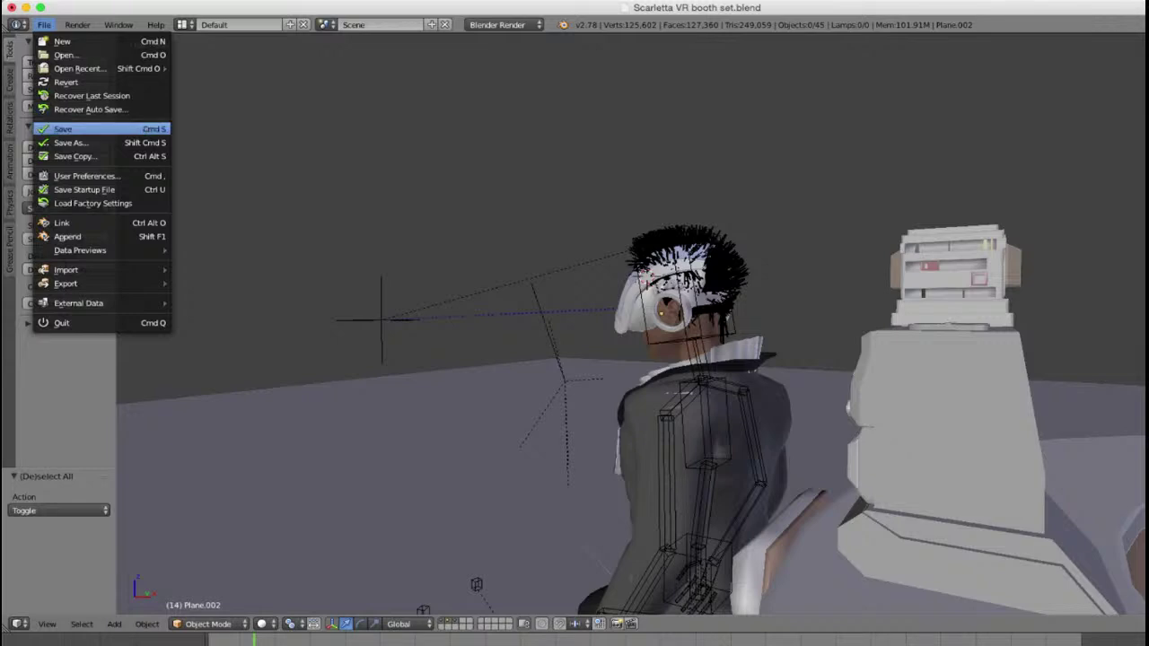
click(62, 128)
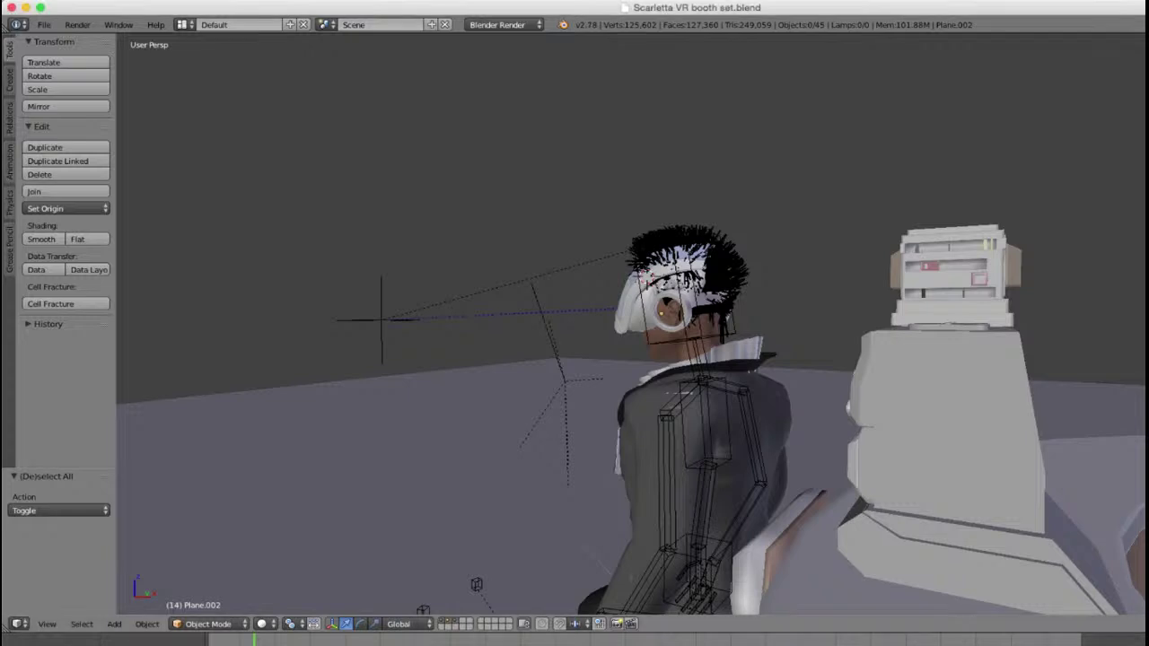
Step: Select the small boxes floating below the sign and raise them 11.528 along Z to the roof platform
scroll(632, 325, down, 3)
middle_drag(574, 323, 718, 359)
scroll(632, 325, down, 8)
middle_drag(628, 341, 659, 346)
shift+middle_drag(660, 346, 624, 511)
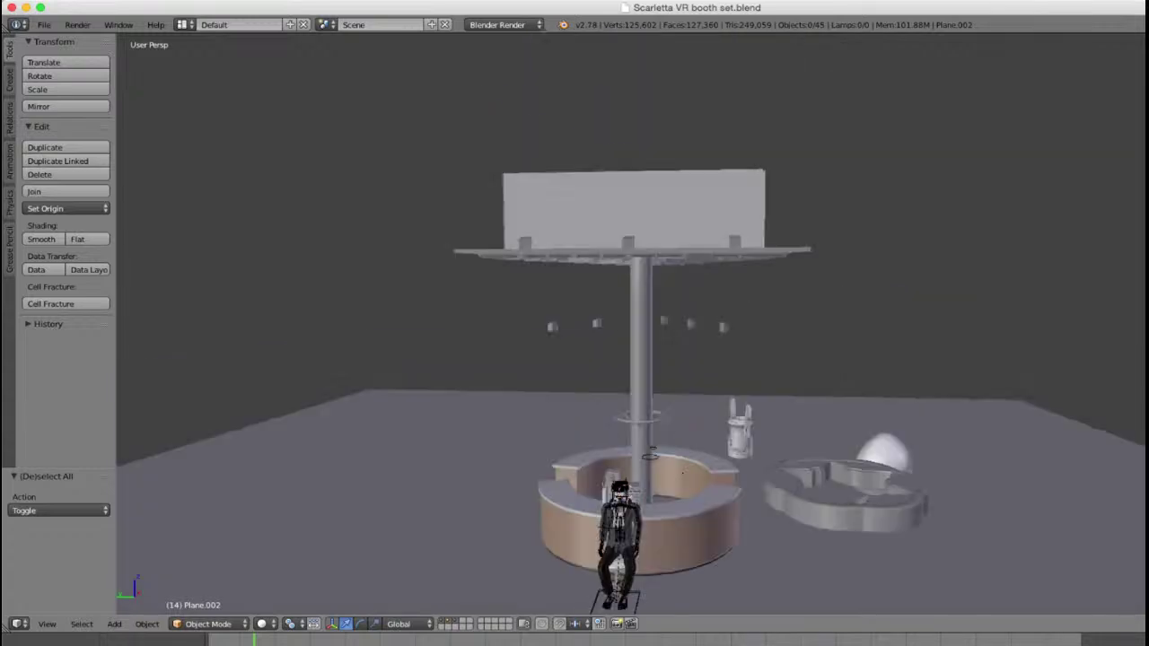
scroll(632, 325, up, 5)
right_click(778, 331)
scroll(778, 330, down, 3)
middle_drag(771, 331, 644, 350)
scroll(630, 324, up, 2)
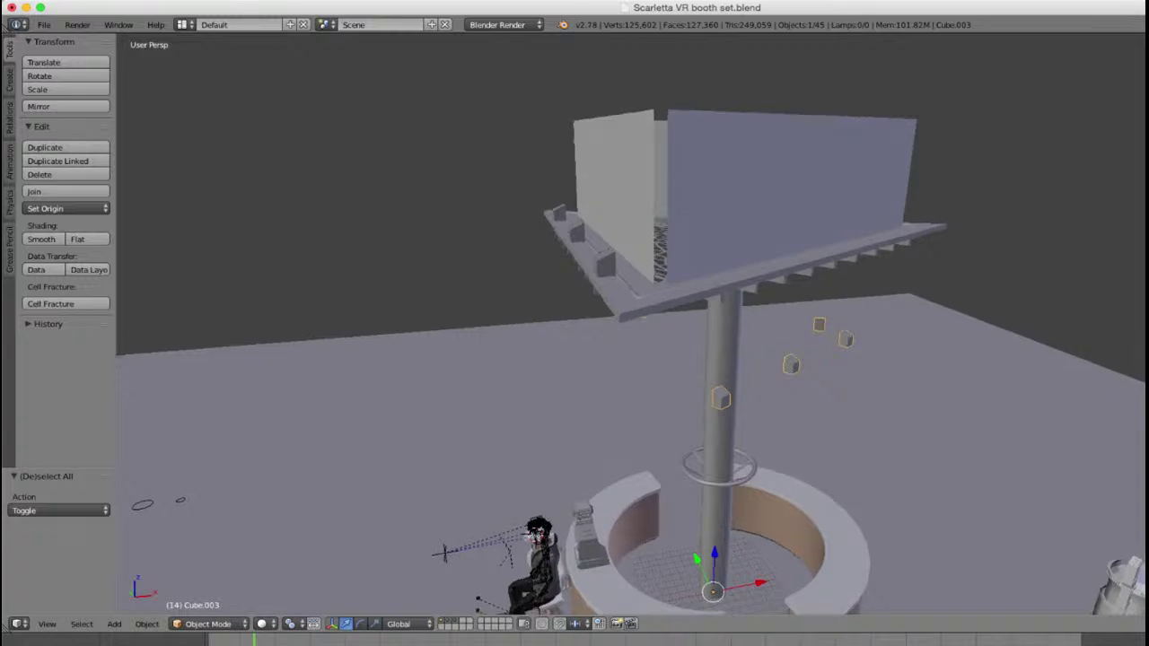
key(g)
key(z)
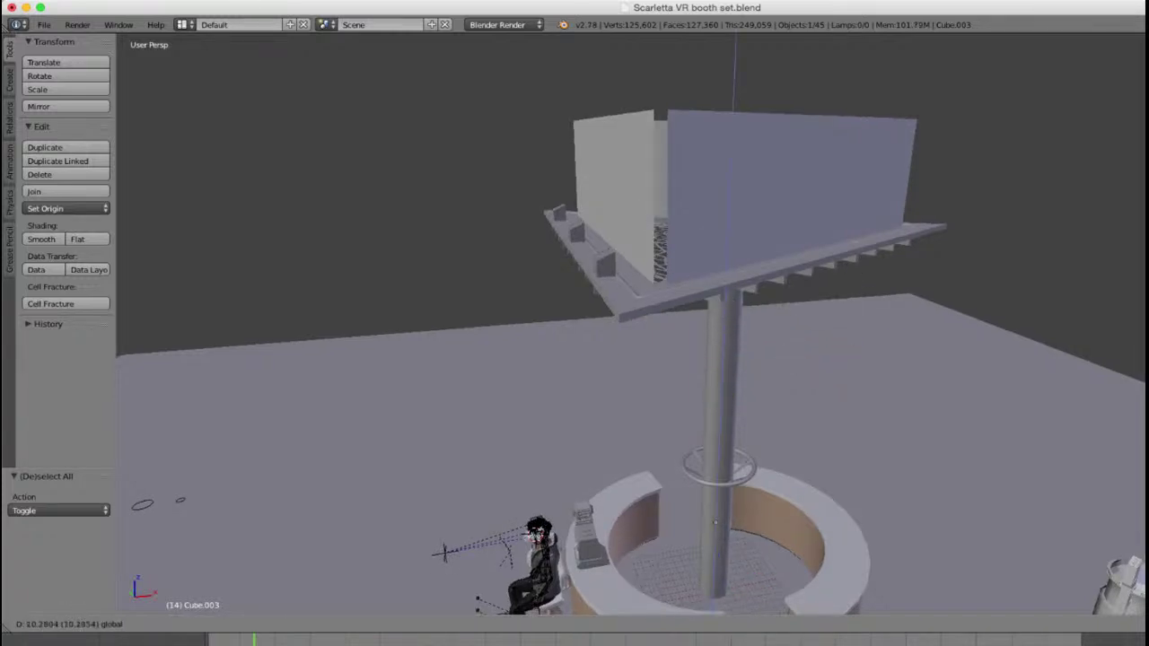
key(Return)
Step: Scale the raised boxes by 1.226 in X and Y only, leaving Z locked, so they sit along the platform's edge
key(z)
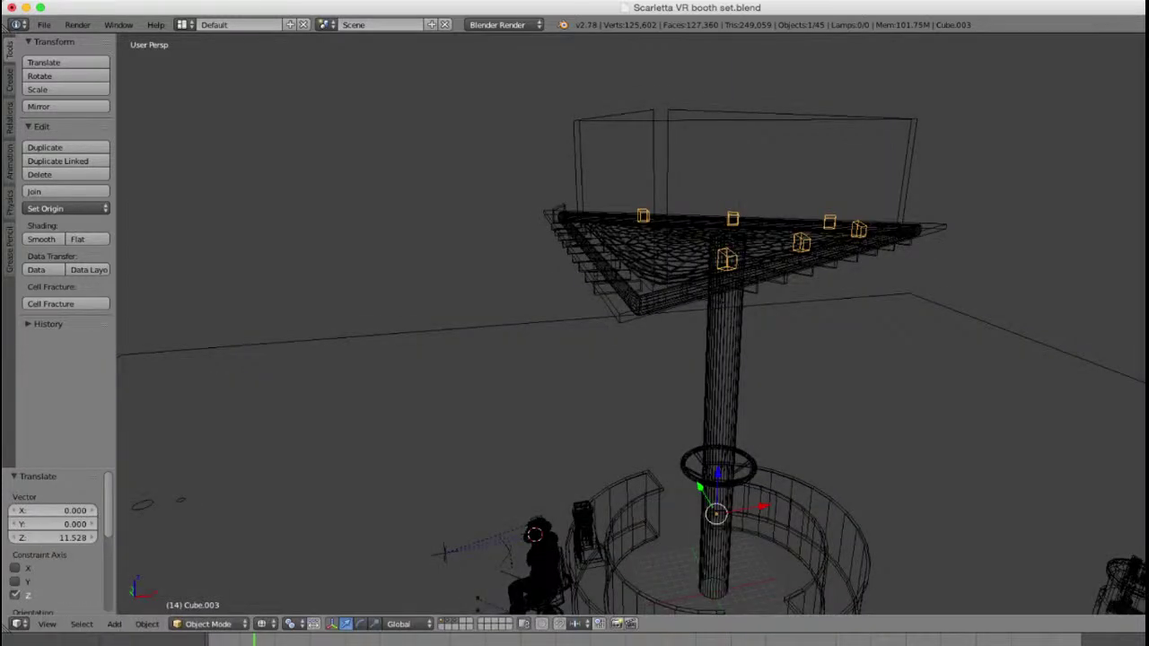
mouse_move(646, 296)
middle_down()
mouse_move(709, 358)
mouse_move(664, 368)
mouse_move(615, 359)
middle_up()
key(z)
scroll(615, 359, up, 1)
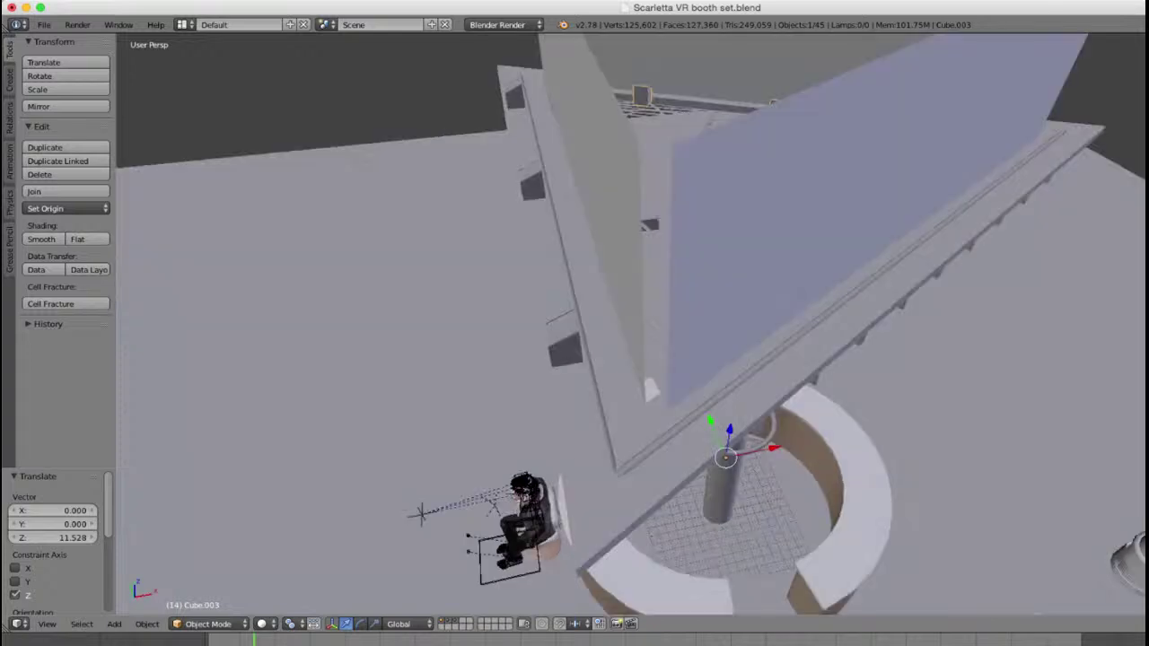
key(z)
middle_drag(930, 477, 928, 445)
key(z)
key(s)
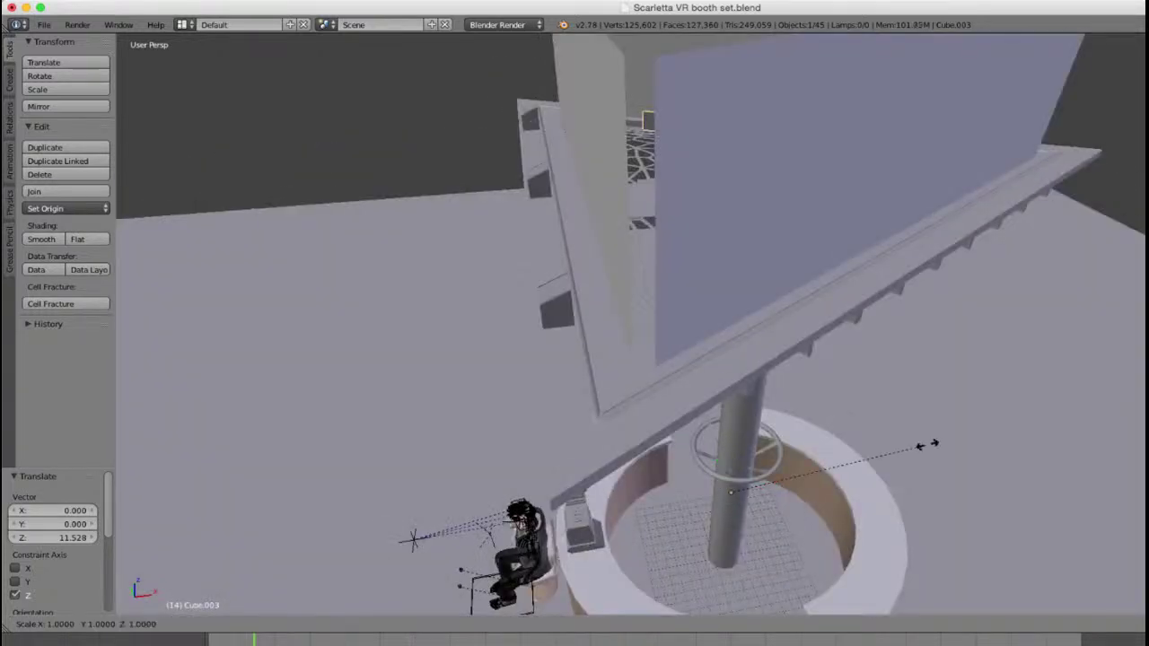
key(shift+z)
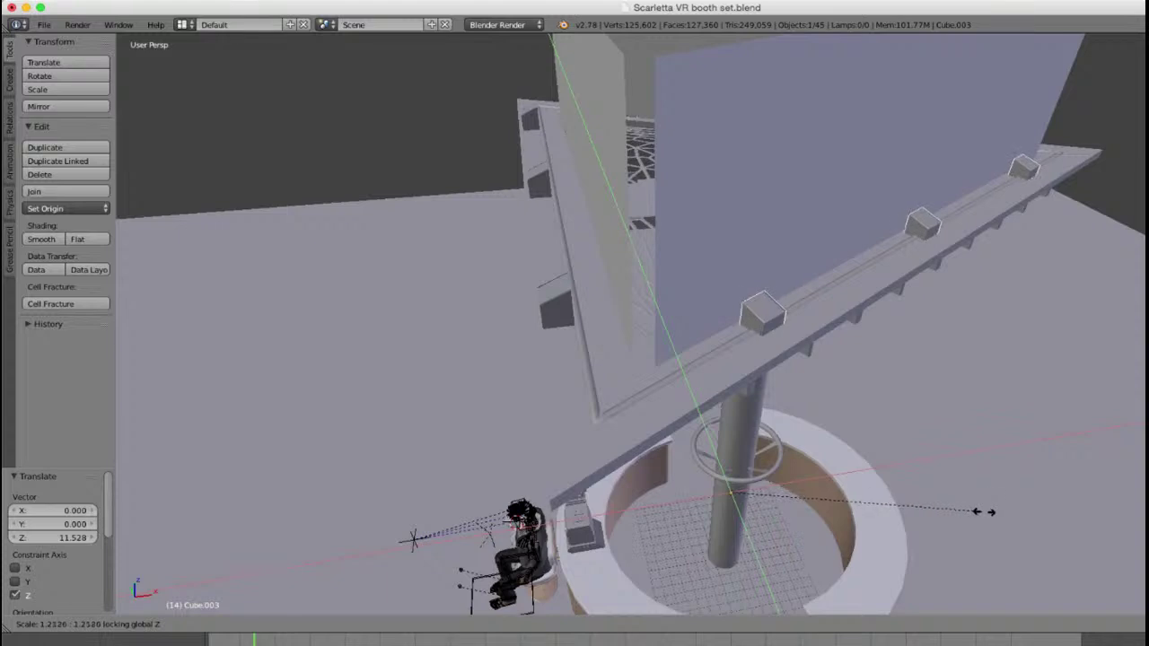
click(978, 511)
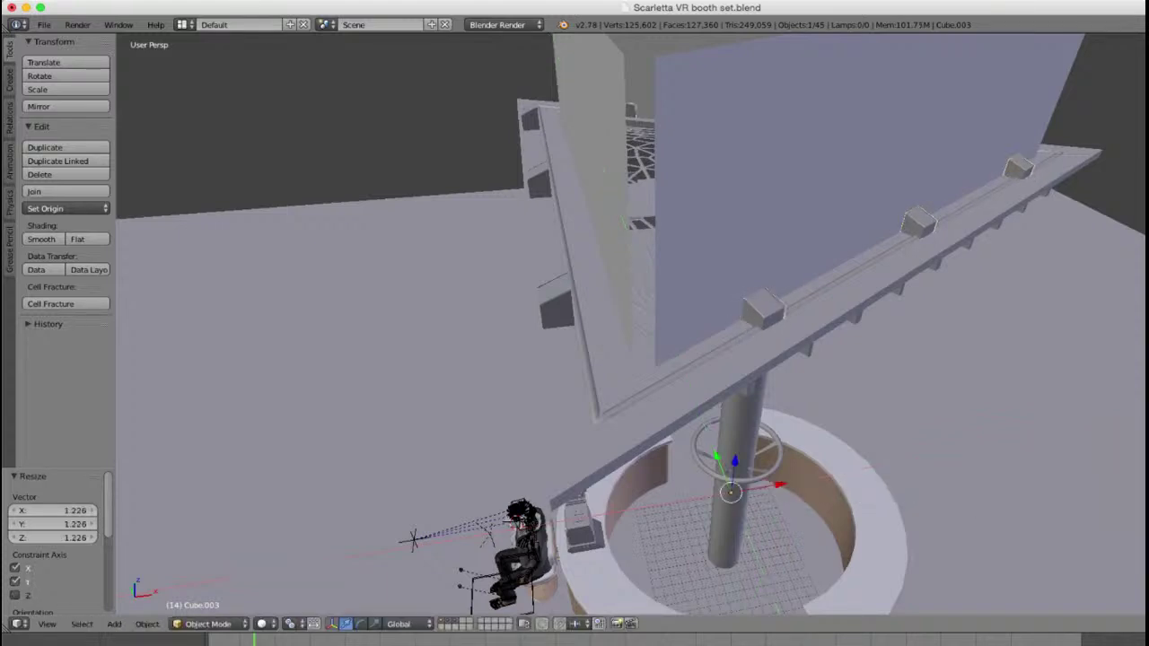
Step: Deselect the boxes and select the body of the machine on the counter behind the character
scroll(631, 325, down, 4)
middle_drag(520, 530, 722, 502)
scroll(705, 599, down, 3)
key(a)
shift+middle_drag(723, 503, 511, 336)
scroll(731, 363, up, 5)
scroll(628, 189, up, 4)
scroll(440, 301, up, 3)
scroll(642, 229, down, 4)
scroll(619, 265, up, 5)
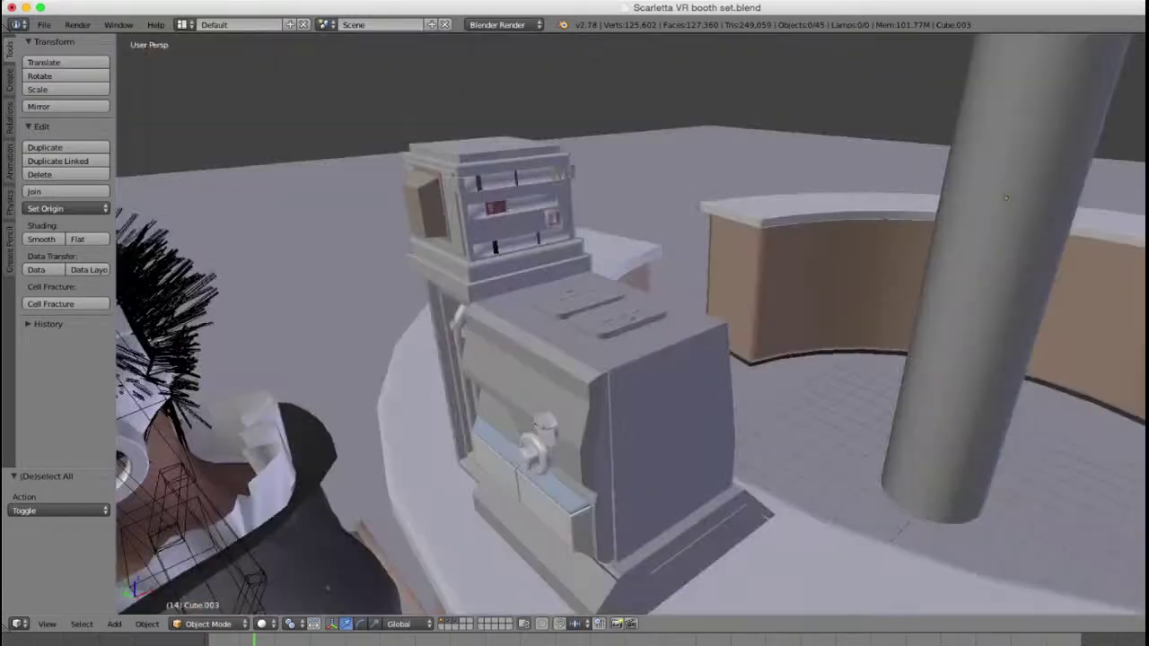
scroll(619, 386, down, 2)
right_click(620, 386)
scroll(619, 386, down, 3)
middle_drag(620, 386, 502, 381)
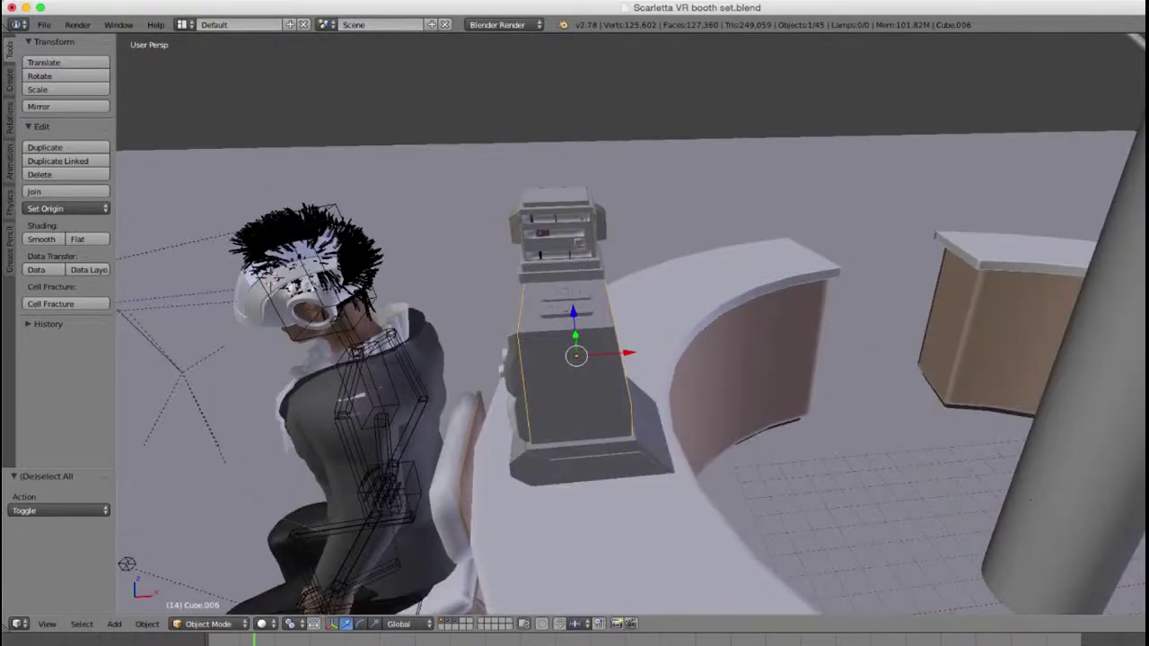
Step: Add a Bezier curve to the scene for a cable between the headset and the machine
scroll(574, 359, up, 4)
key(shift+a)
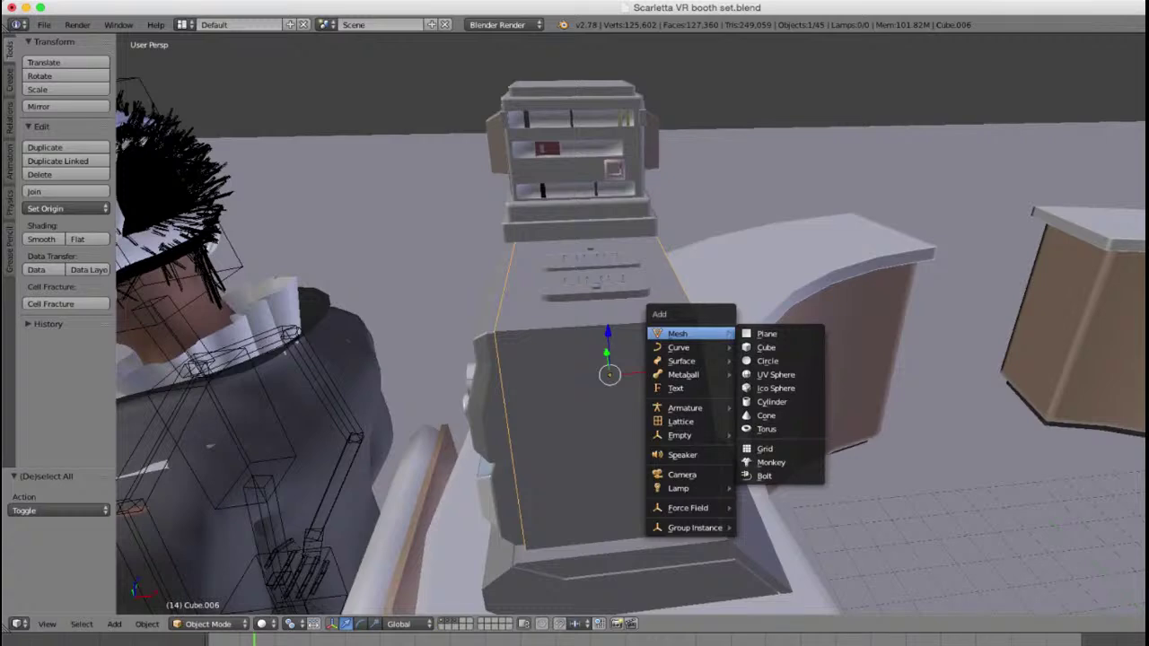
mouse_move(709, 348)
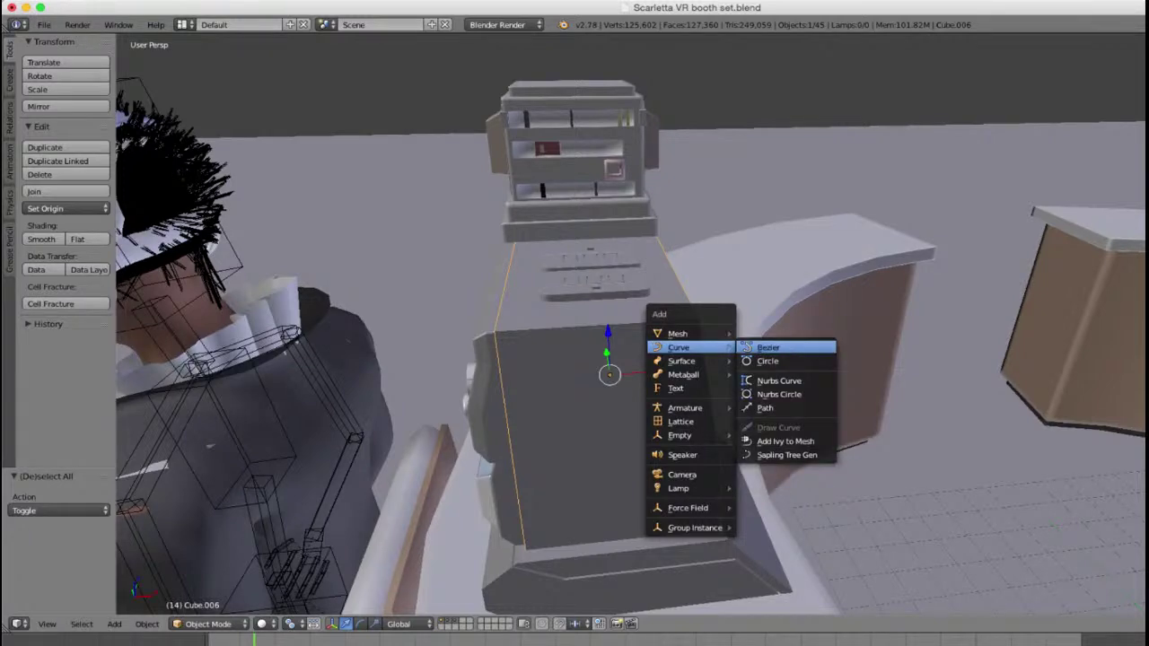
click(769, 347)
scroll(768, 347, down, 4)
mouse_move(768, 347)
middle_down()
mouse_move(825, 347)
mouse_move(942, 314)
mouse_move(844, 346)
mouse_move(781, 385)
middle_up()
key(z)
key(z)
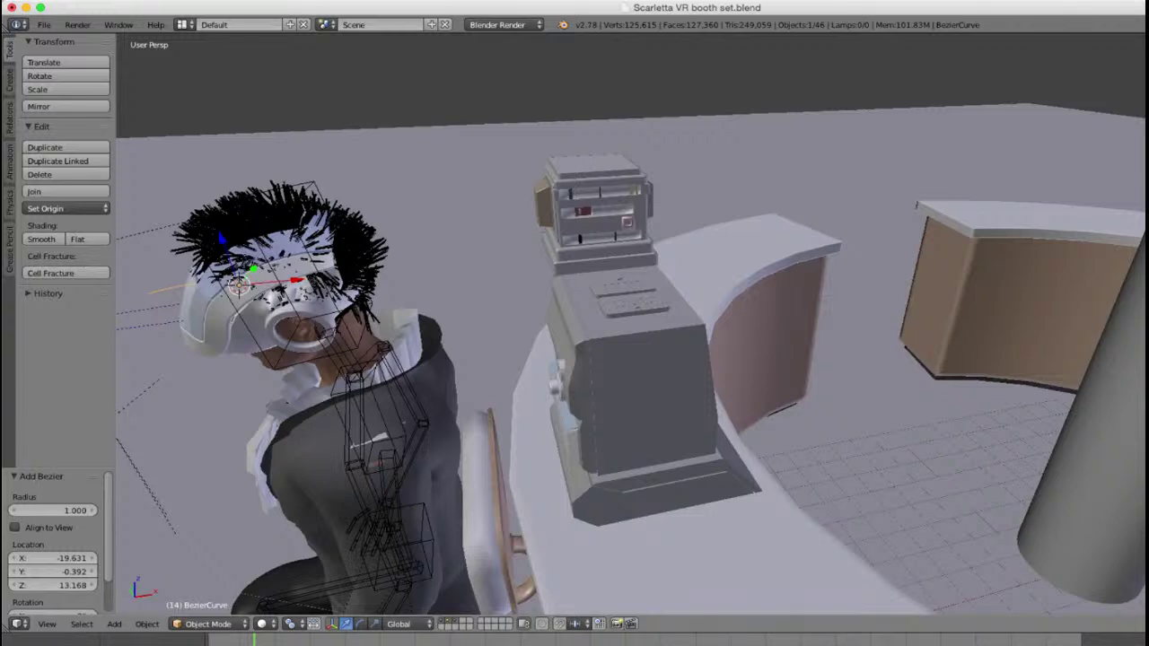
Step: Move the Bezier curve along X toward the machine and rotate it 90° about X and 180° about Z
drag(298, 280, 536, 257)
middle_drag(536, 257, 642, 382)
text(rx90)
key(Return)
text(rz)
text(18)
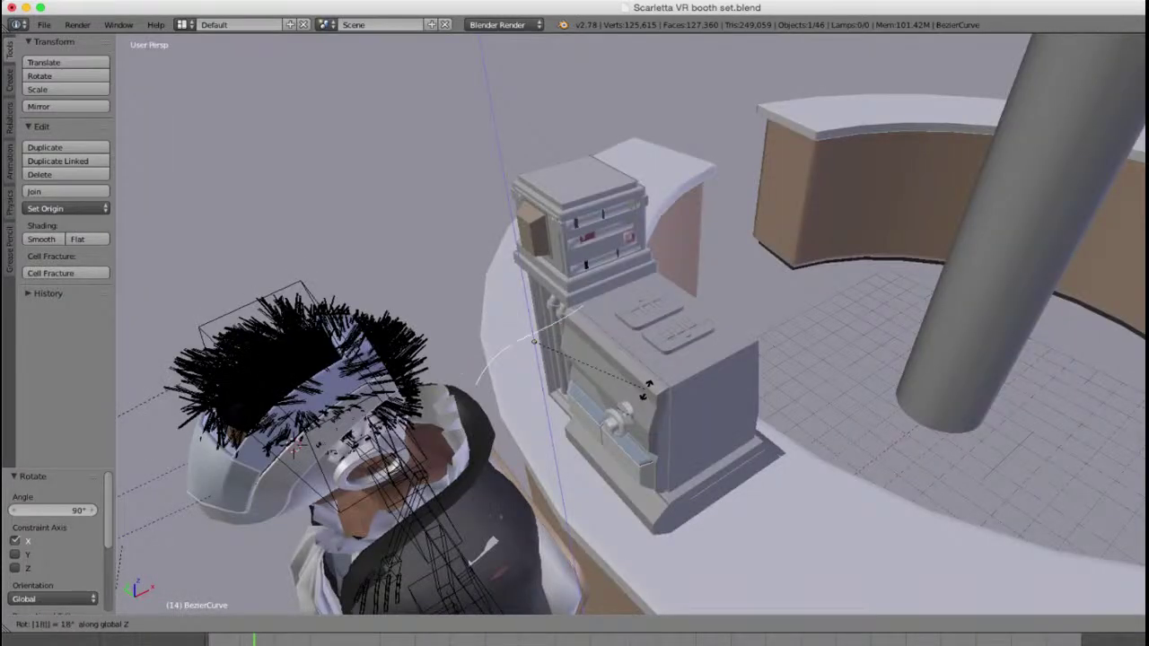
text(0)
key(Return)
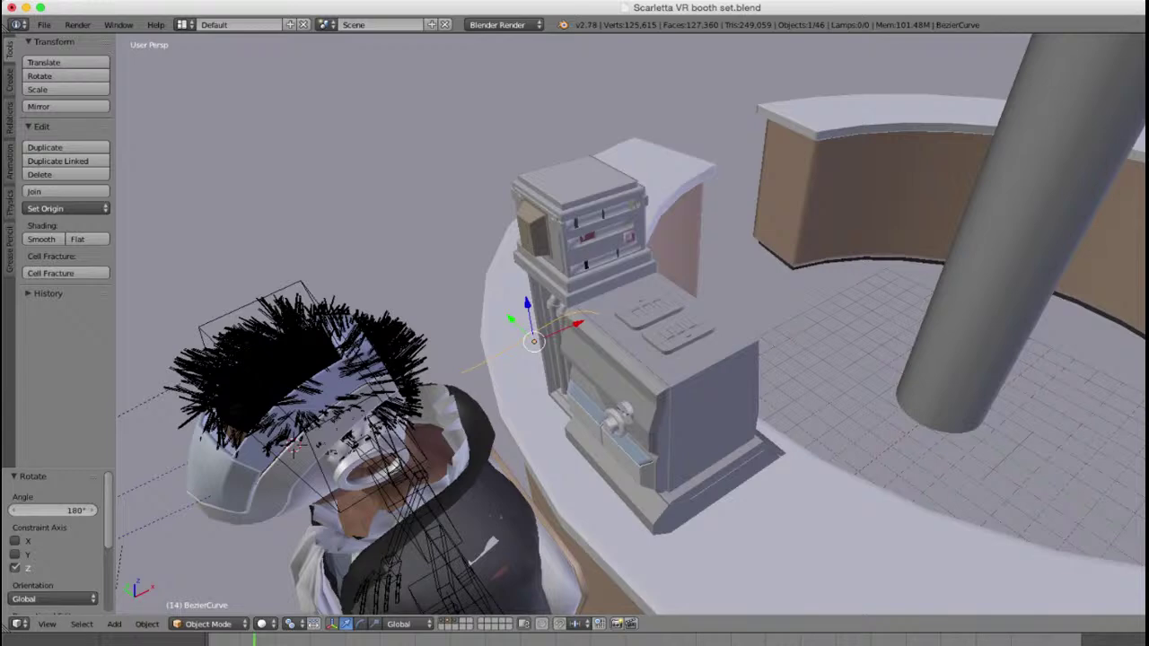
middle_drag(642, 381, 587, 314)
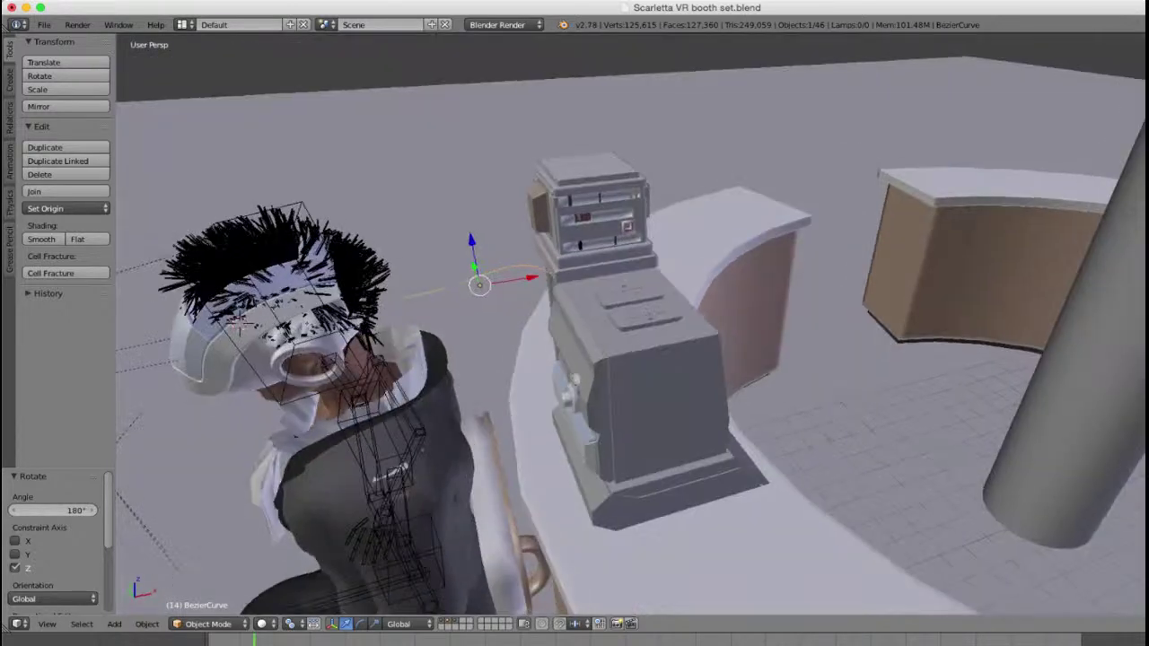
Step: Move the Bezier curve -1.046 along Z and 1.181 along X, to the height of the machine's top
key(super+Tab)
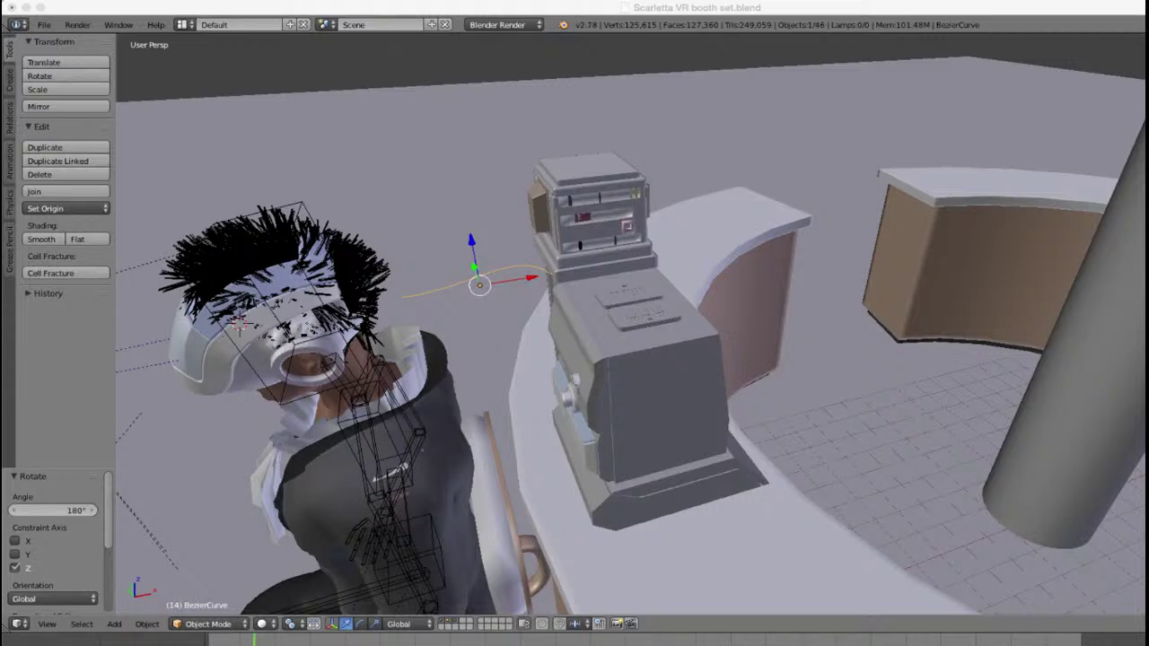
scroll(628, 323, up, 1)
middle_drag(628, 359, 597, 301)
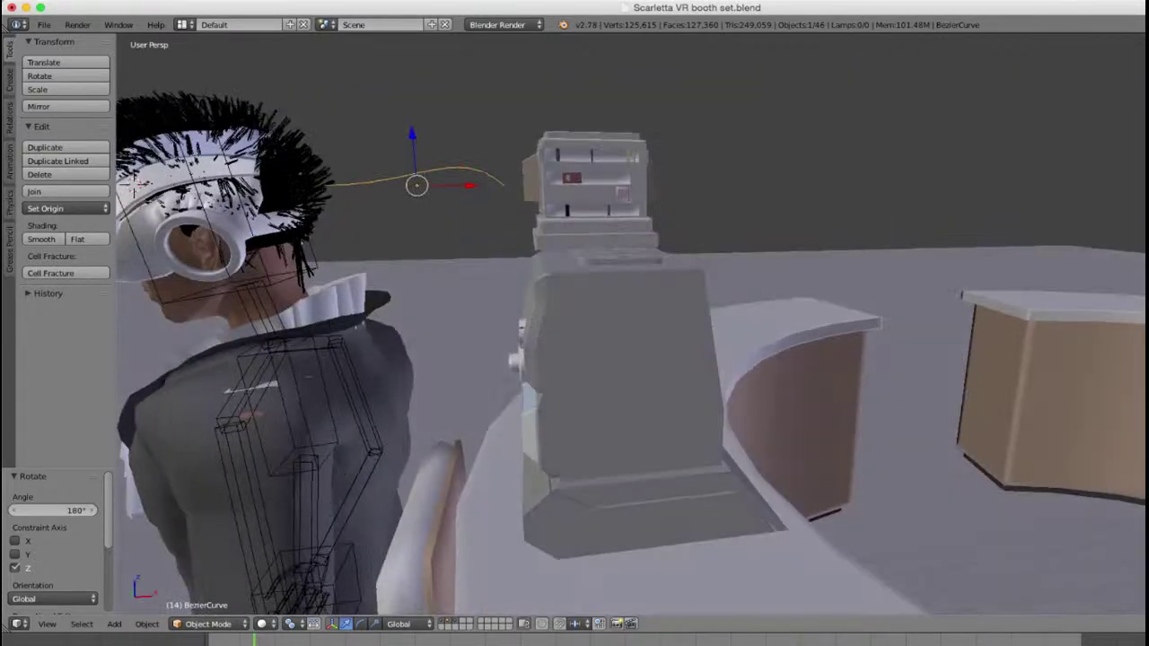
key(g)
key(z)
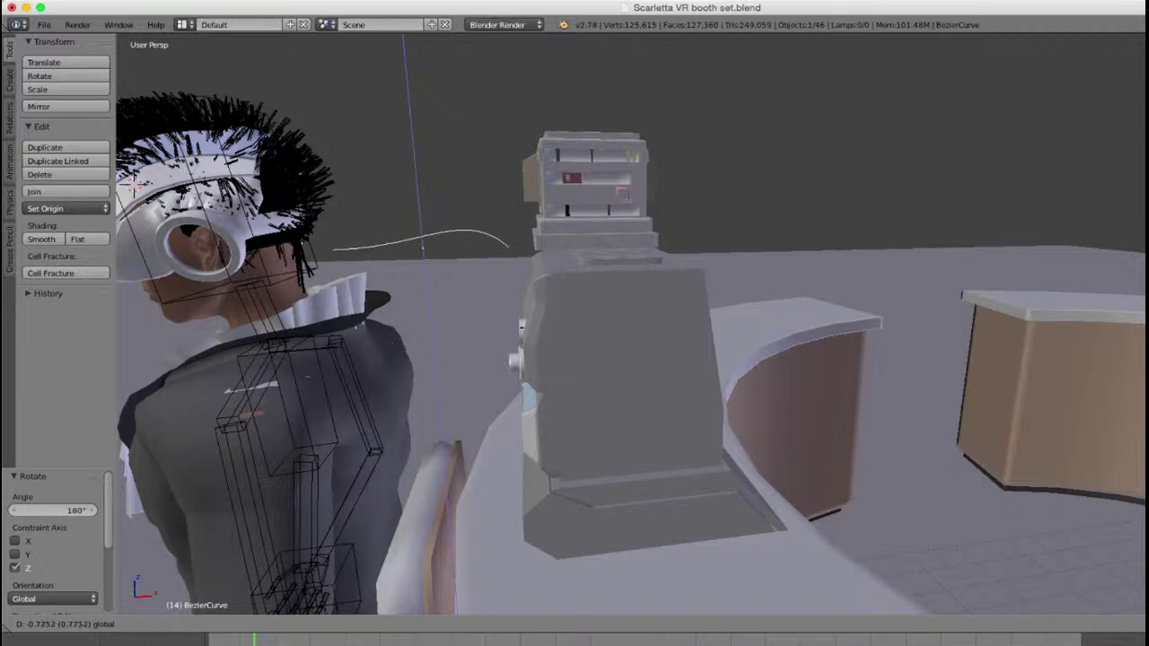
key(Return)
key(g)
key(x)
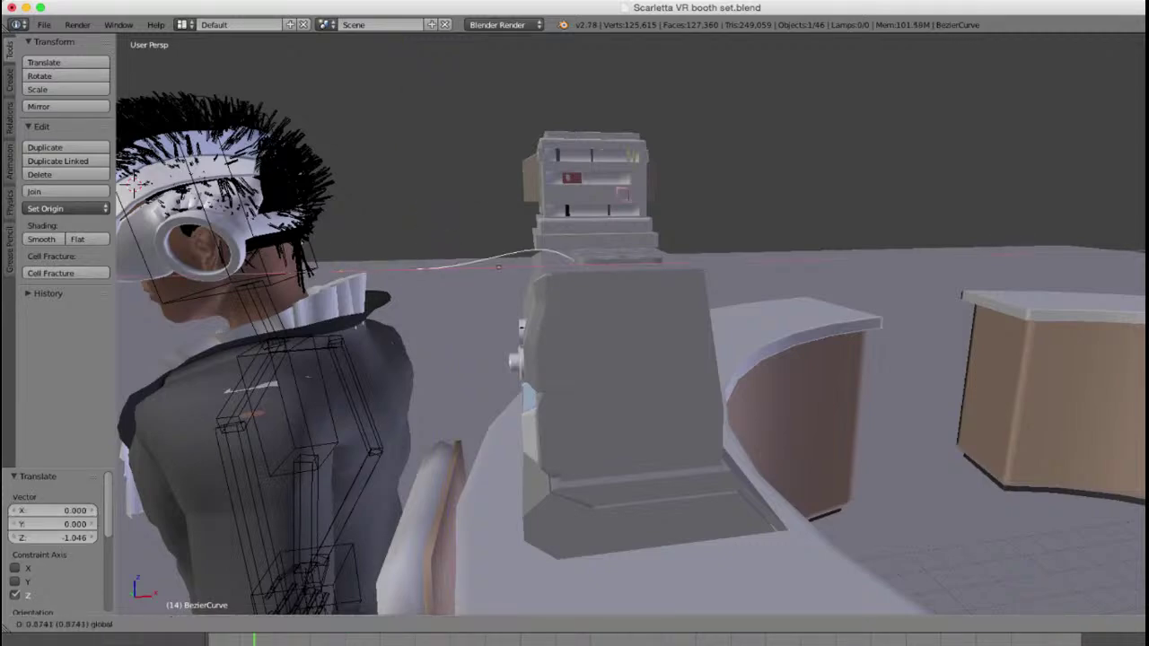
key(Return)
Step: Move the Bezier curve -0.723 along Y across the front of the machine
middle_drag(575, 266, 584, 354)
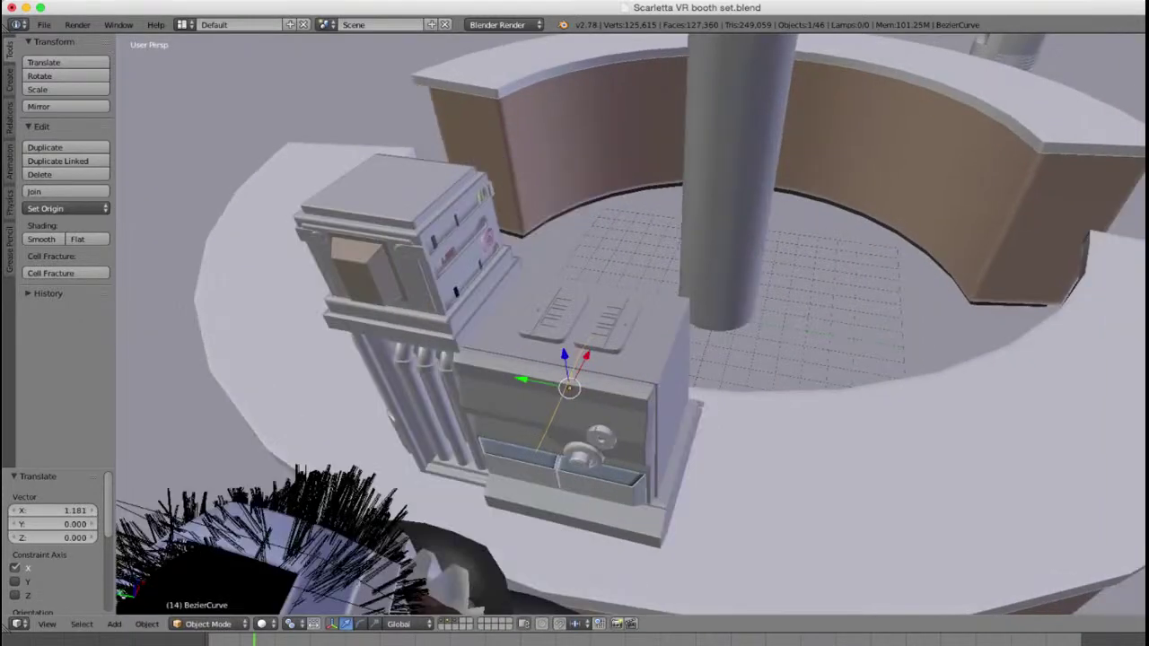
scroll(630, 325, up, 3)
key(g)
key(y)
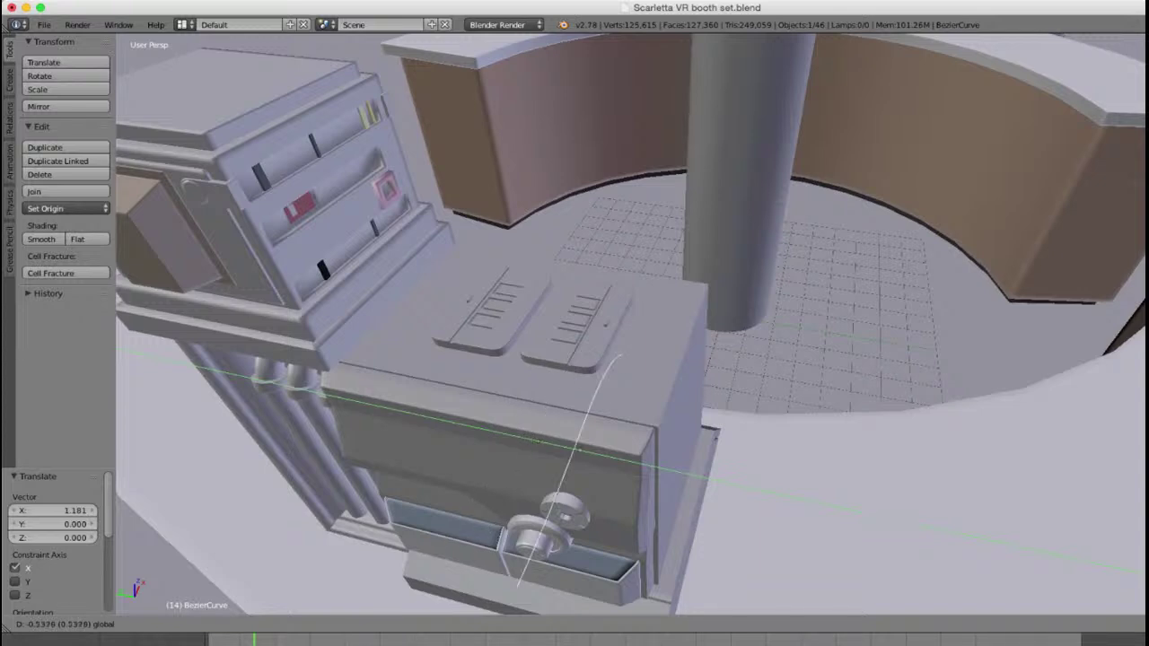
key(Return)
scroll(628, 323, down, 3)
middle_drag(628, 359, 682, 325)
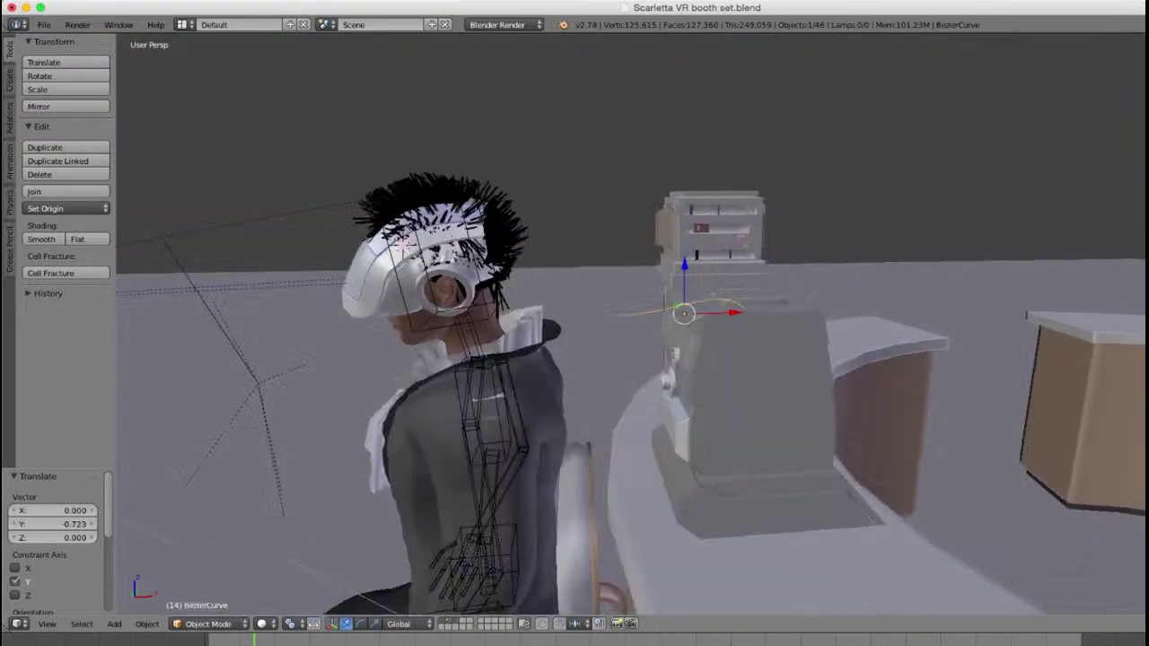
scroll(631, 324, up, 2)
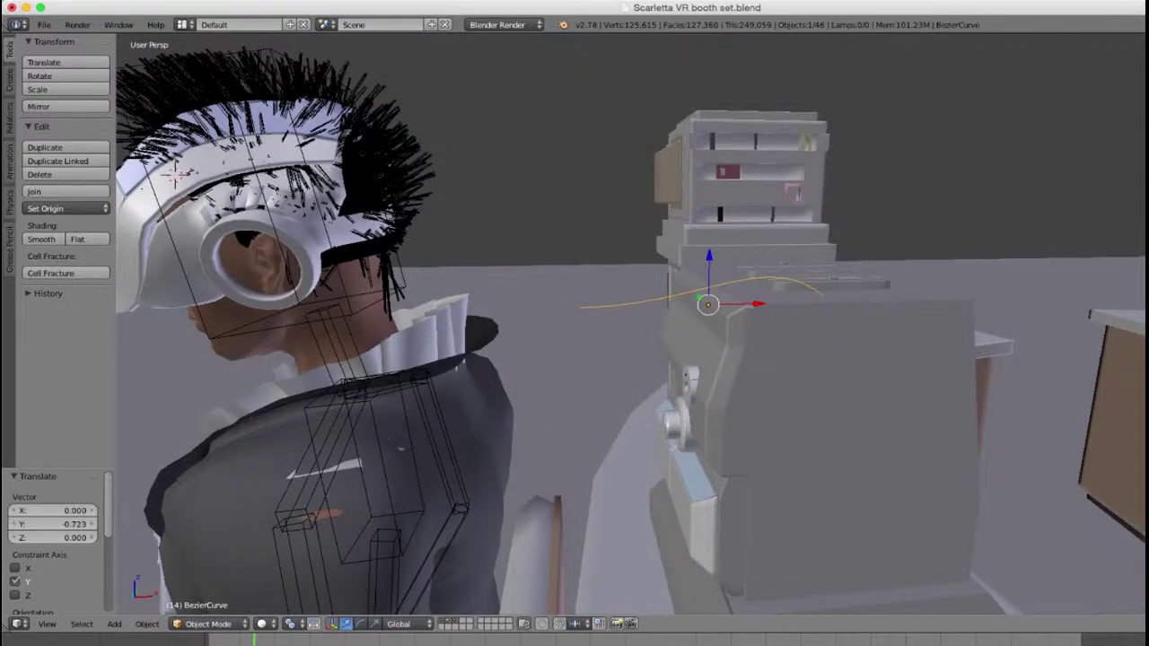
Step: Rotate the Bezier curve 180° about Z and move it -0.874 along X toward the character
text(rz18)
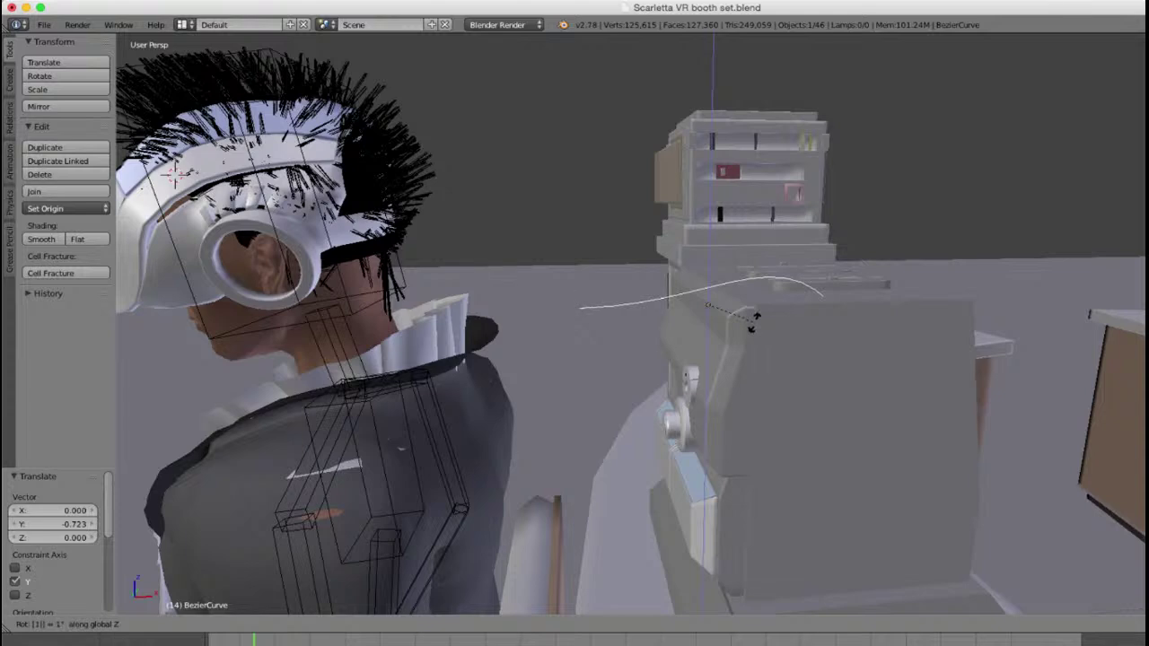
text(0)
key(Return)
middle_drag(692, 295, 751, 290)
key(g)
key(x)
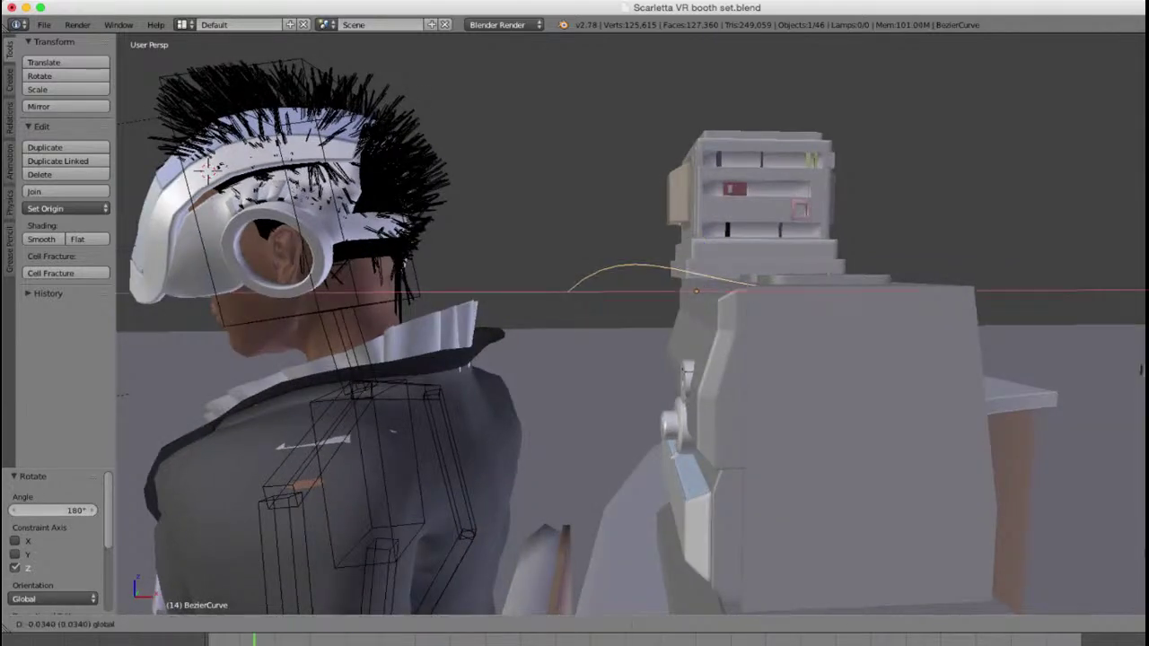
click(582, 292)
Step: Lower the Bezier curve by about 0.12 along Z and reposition it along Y
key(g)
key(z)
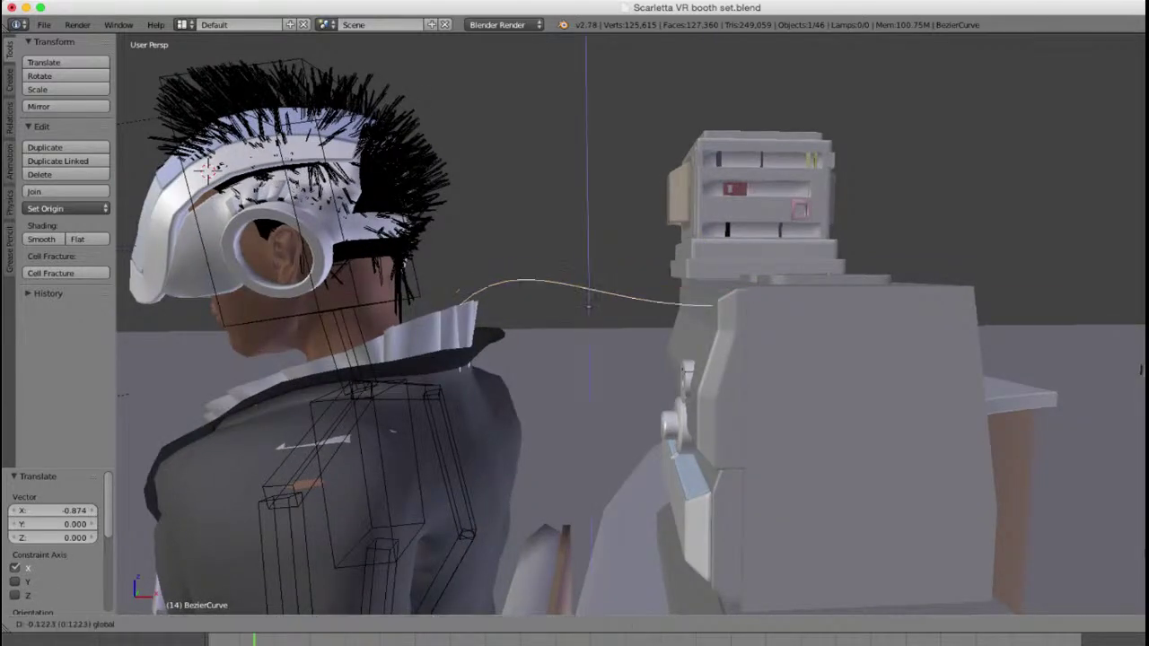
click(584, 306)
middle_drag(584, 306, 599, 417)
key(g)
key(y)
click(786, 406)
Step: Shift the Bezier curve along X toward the character so its end sits just in front of the machine
scroll(669, 309, up, 6)
key(z)
key(z)
scroll(669, 409, down, 4)
drag(489, 368, 407, 379)
Step: Extrude the Bezier curve's machine-side end point 1.070 along X into the machine
scroll(521, 384, up, 3)
key(Tab)
right_click(520, 384)
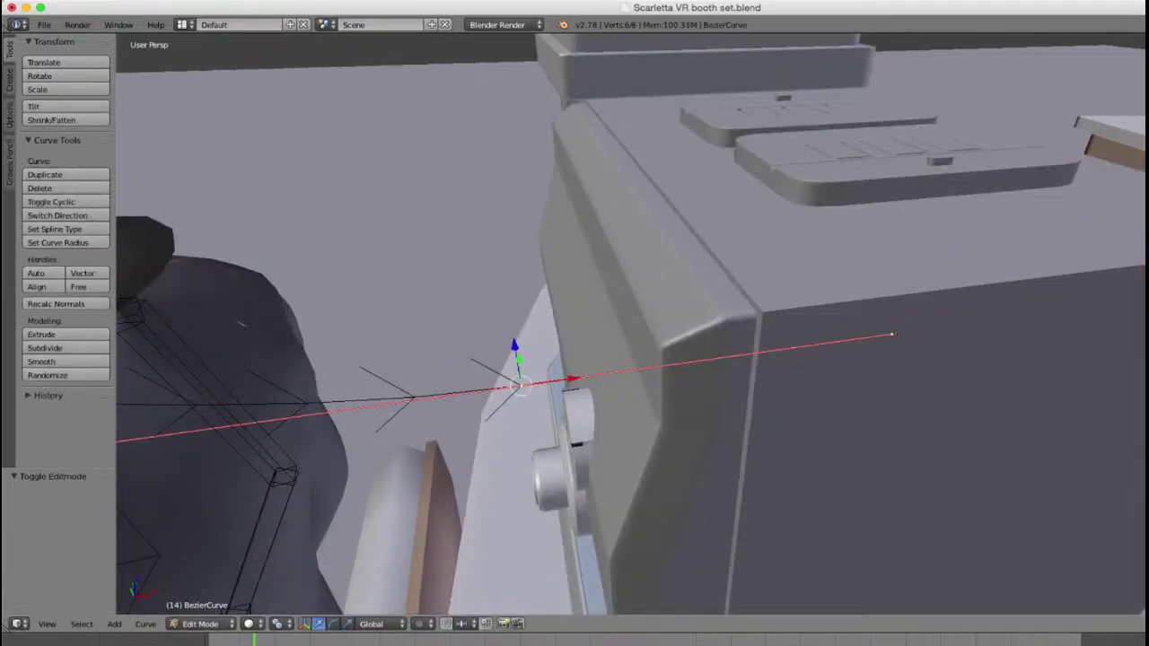
scroll(520, 384, down, 1)
scroll(549, 373, down, 3)
scroll(669, 421, up, 1)
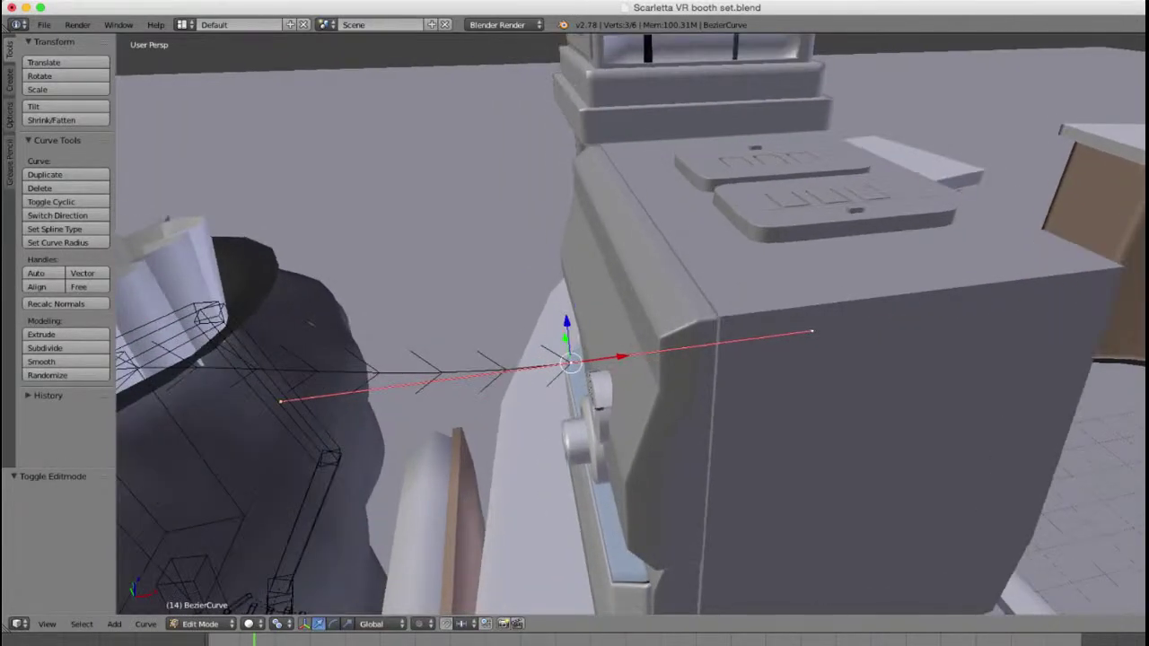
key(s)
click(616, 392)
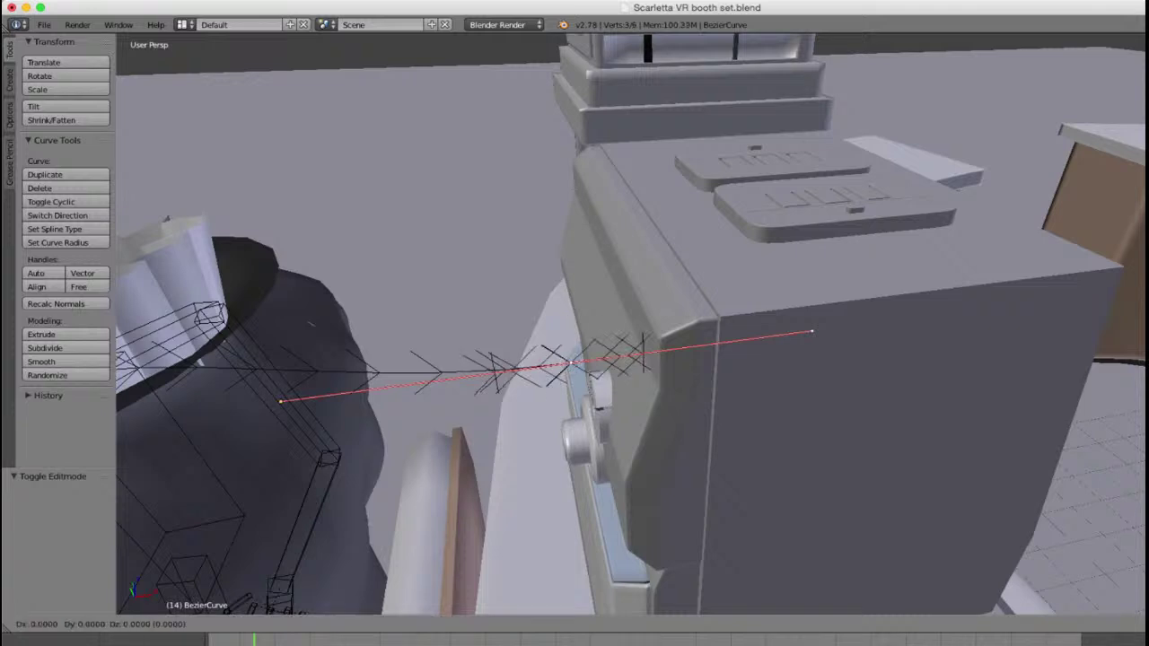
key(e)
click(866, 361)
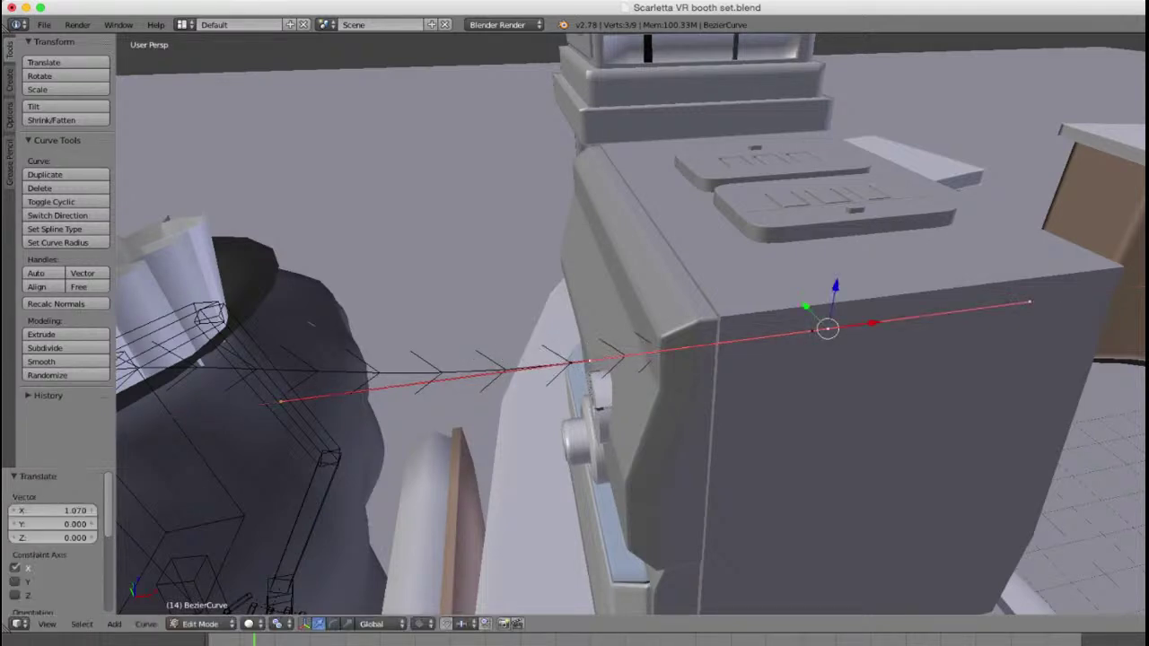
Step: Move the extruded end point about 0.43 further along X inside the machine, and return to object mode
key(z)
key(g)
key(x)
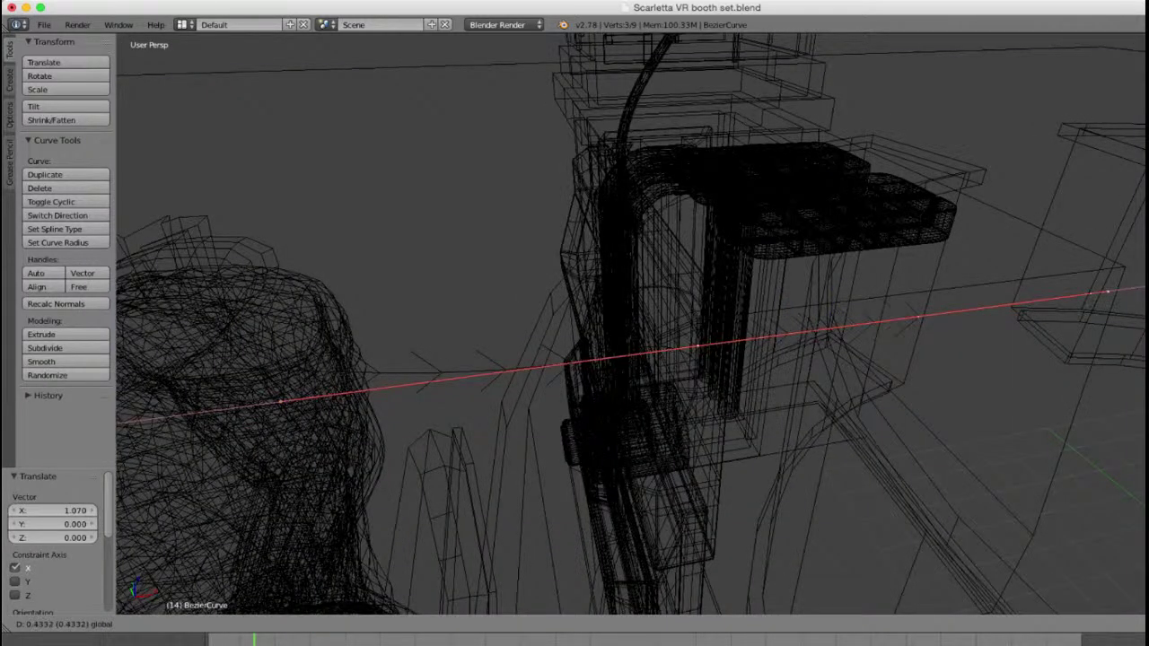
click(869, 323)
key(Tab)
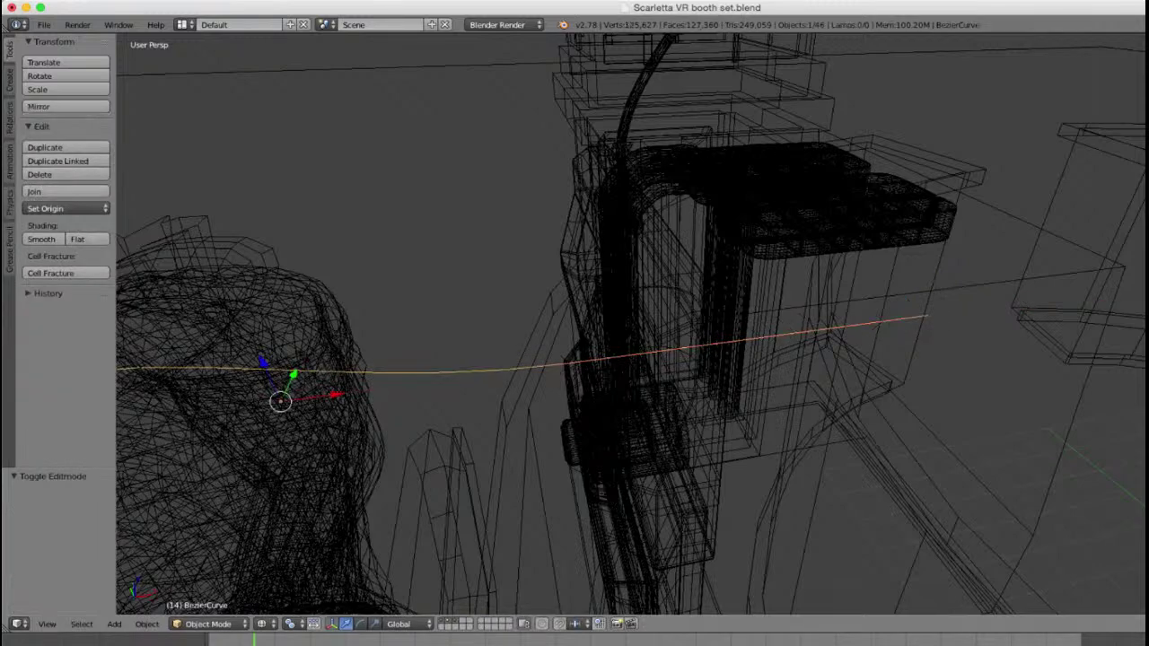
Step: Move the whole Bezier curve -1.001 along X toward the character
scroll(630, 324, down, 5)
key(z)
key(g)
key(x)
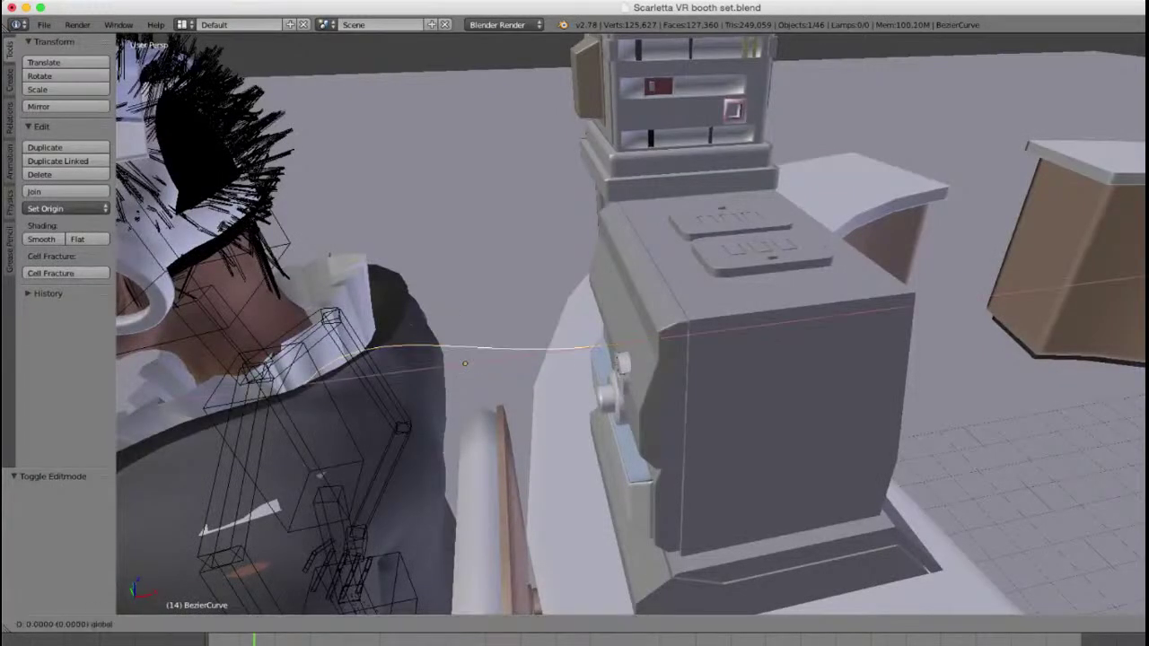
key(Return)
Step: Check the curve's end against the machine in wireframe and move the curve -0.054 along X
scroll(655, 323, up, 4)
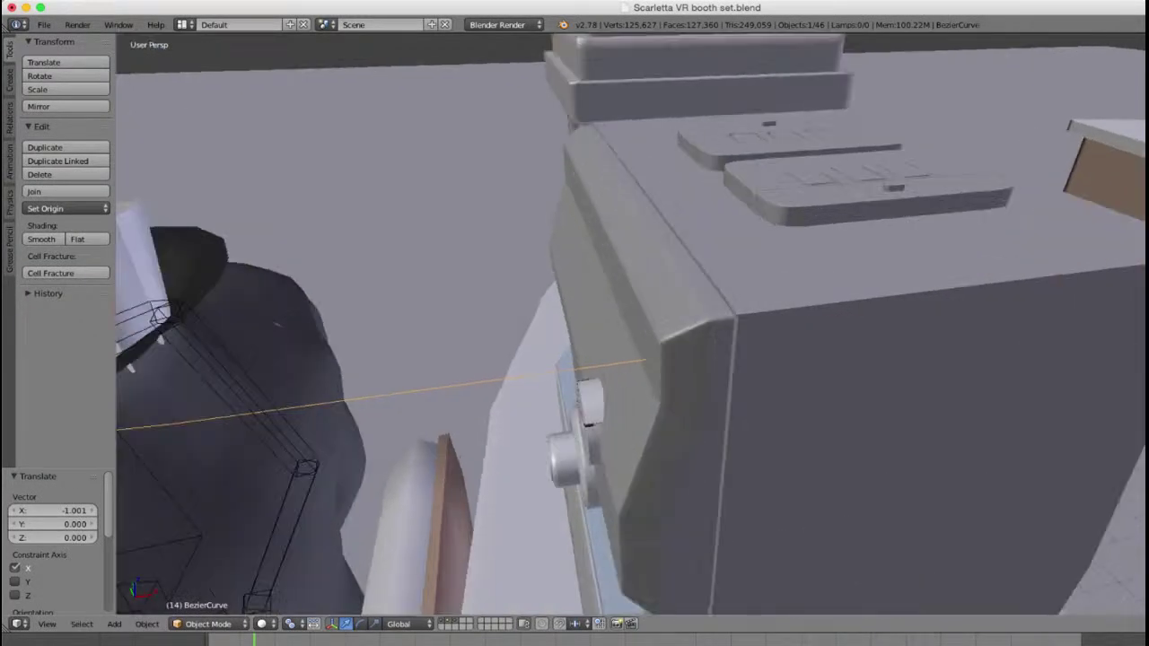
key(z)
middle_drag(630, 359, 666, 314)
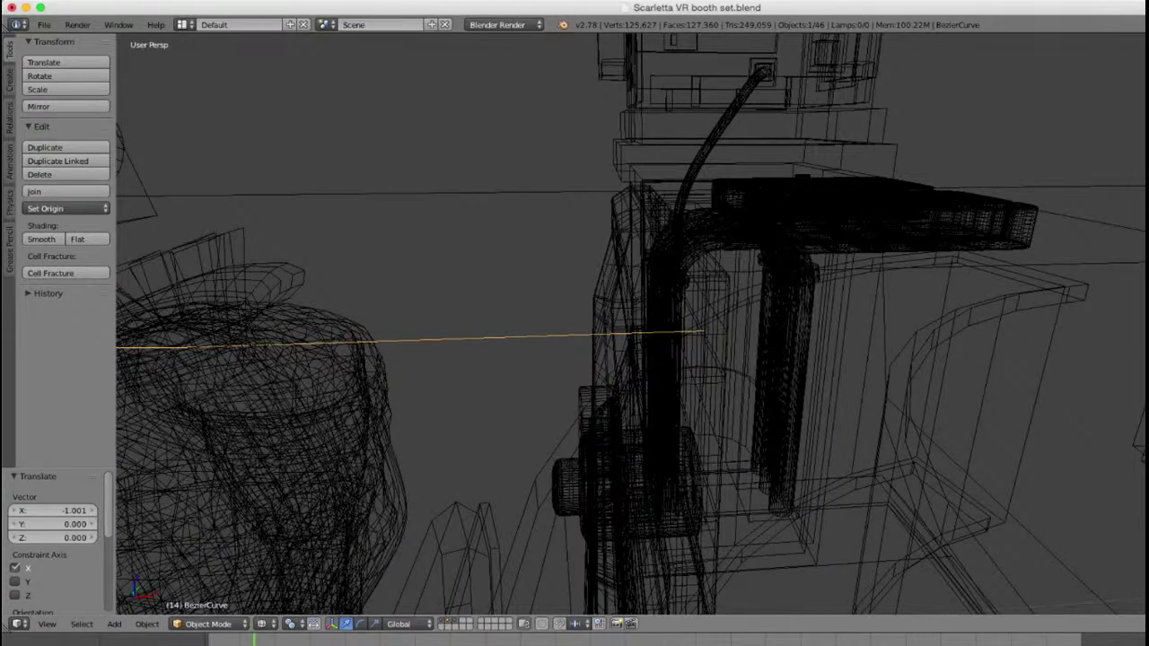
scroll(631, 325, up, 2)
middle_drag(631, 325, 635, 346)
key(z)
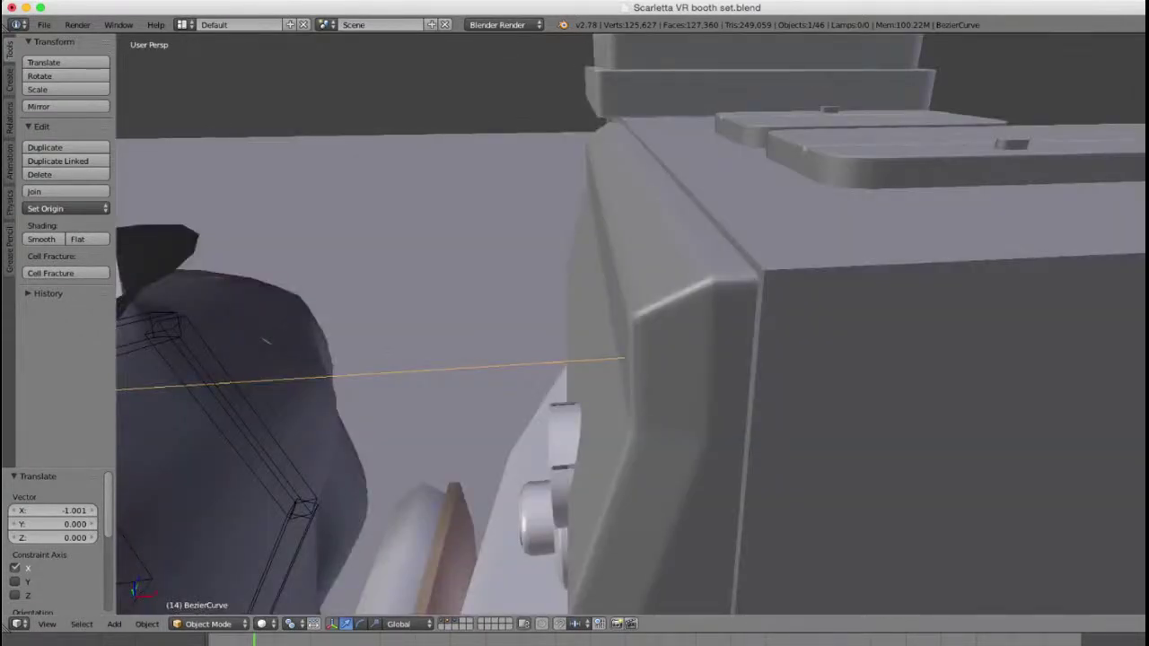
key(g)
key(x)
key(Return)
key(z)
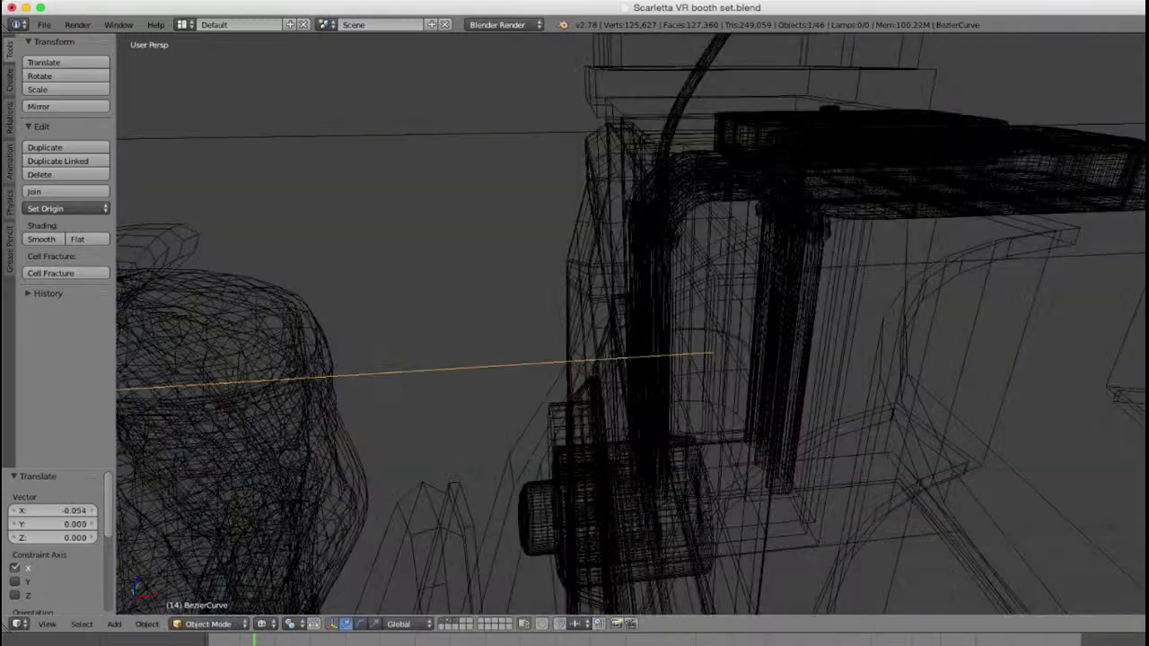
Step: Move the Bezier curve -0.094 along X to pull its end toward the machine's front face
middle_drag(630, 328, 633, 357)
key(g)
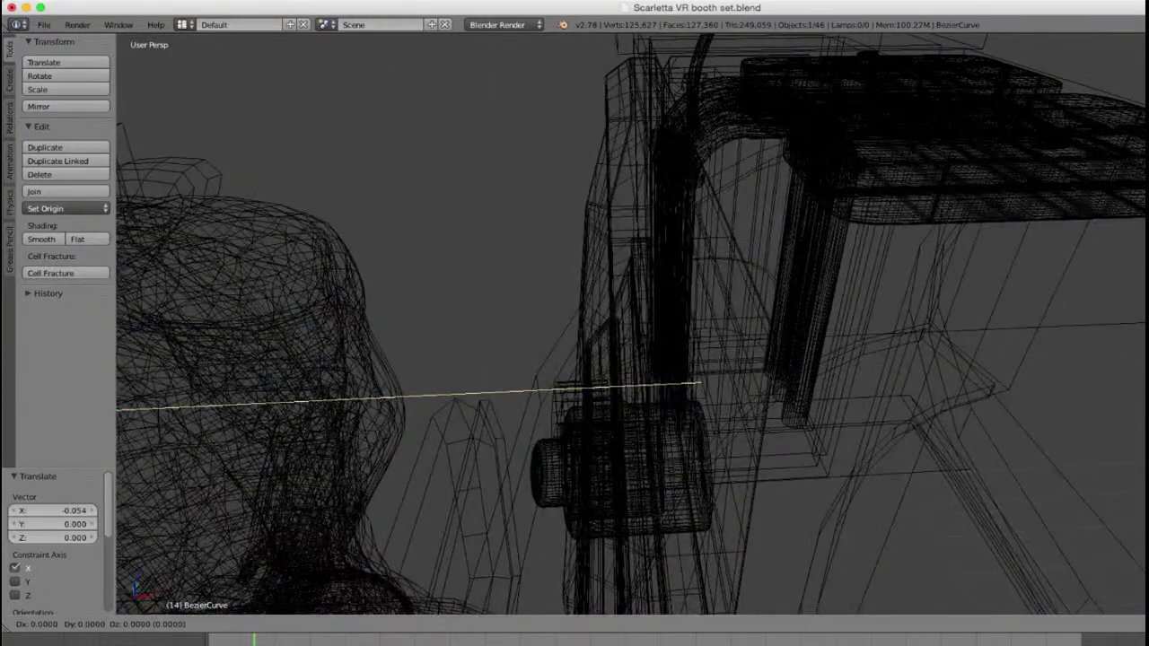
key(x)
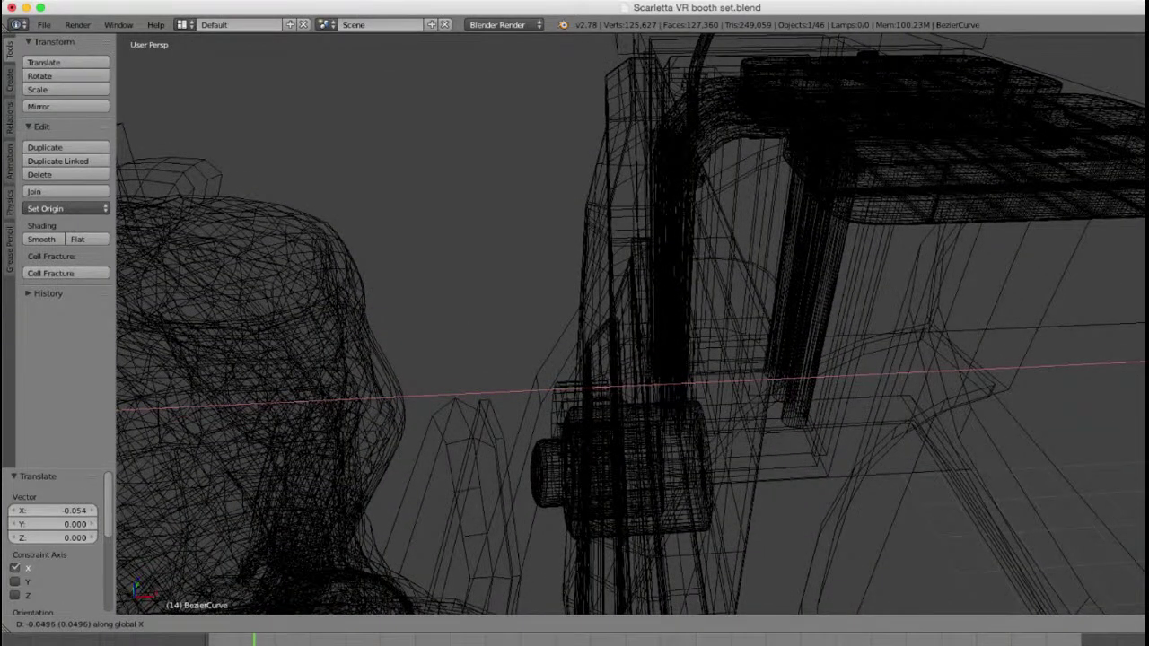
key(Return)
key(z)
scroll(631, 325, up, 2)
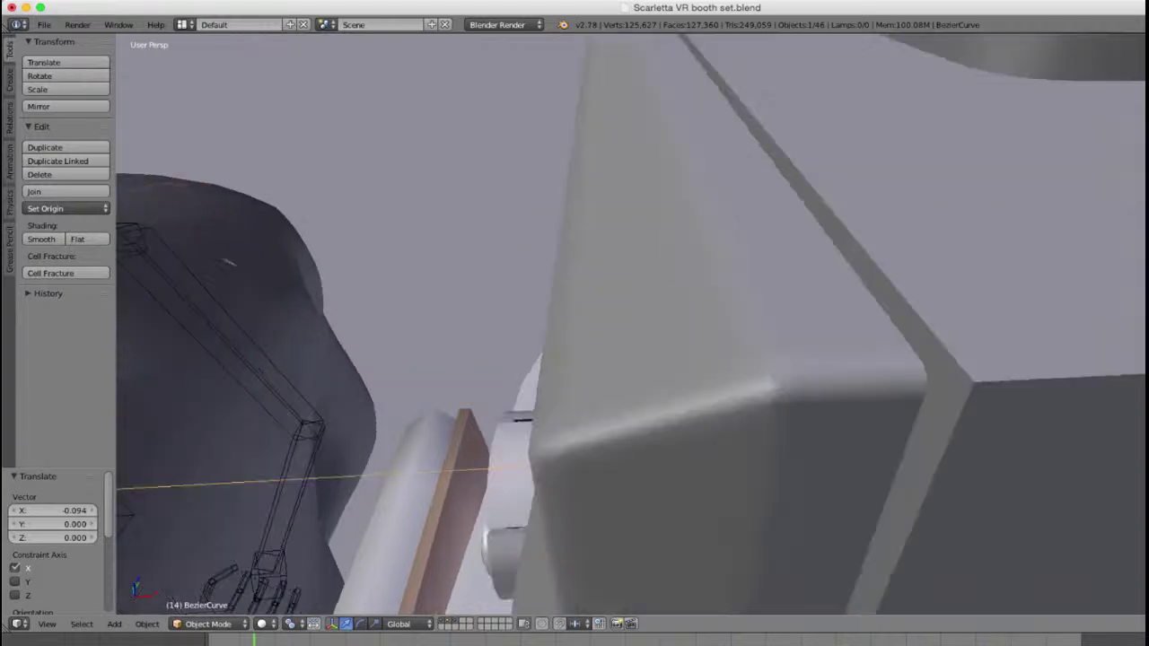
key(z)
scroll(631, 325, up, 2)
key(z)
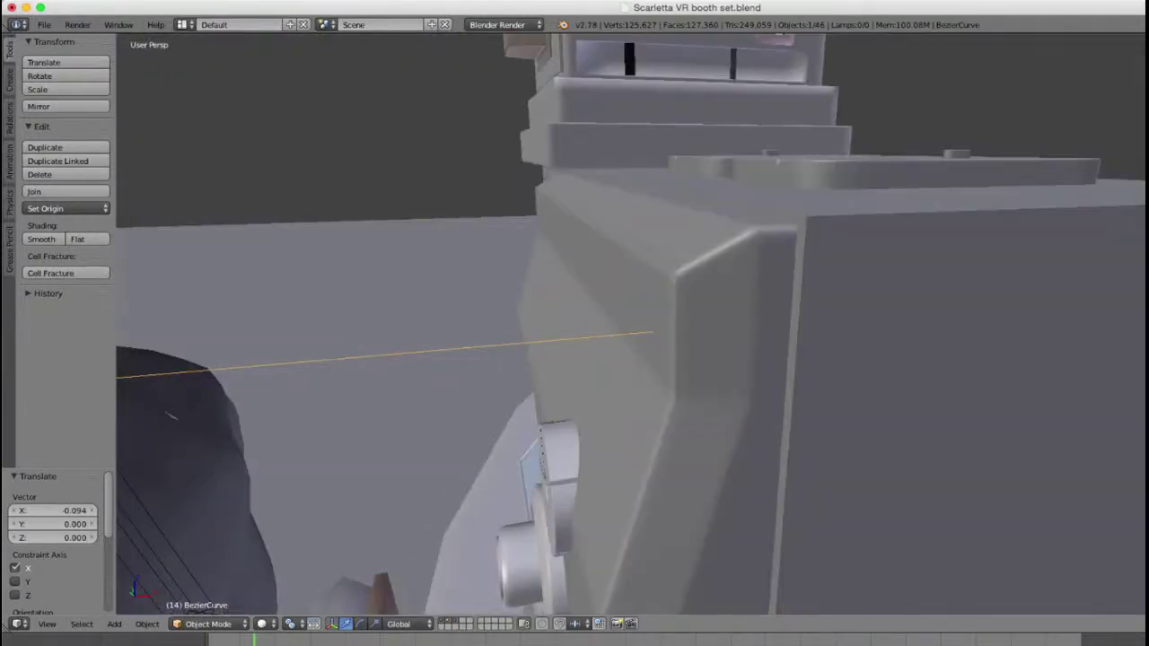
Step: Nudge the Bezier curve -0.021 along X
scroll(631, 325, up, 1)
key(g)
key(x)
key(Return)
Step: Move the Bezier curve -0.15 along X and inspect its machine-side end in wireframe
mouse_move(630, 325)
middle_down()
mouse_move(631, 359)
mouse_move(682, 323)
mouse_move(646, 359)
middle_up()
scroll(631, 359, up, 2)
key(z)
key(z)
text(g)
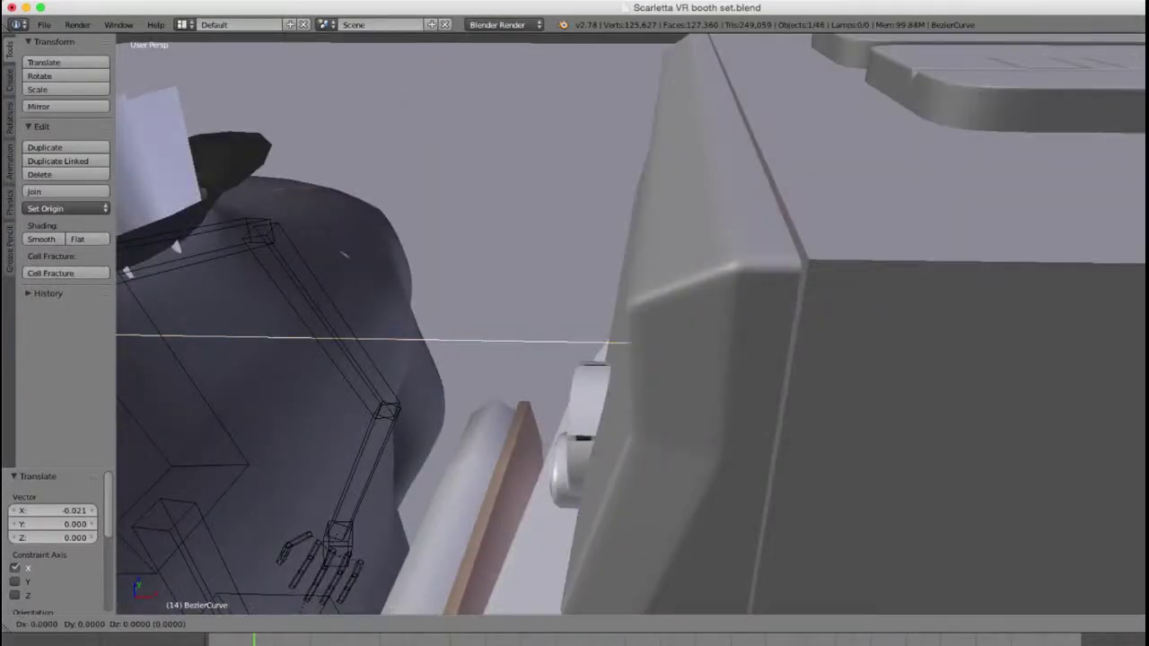
text(x-0.15)
key(Return)
key(z)
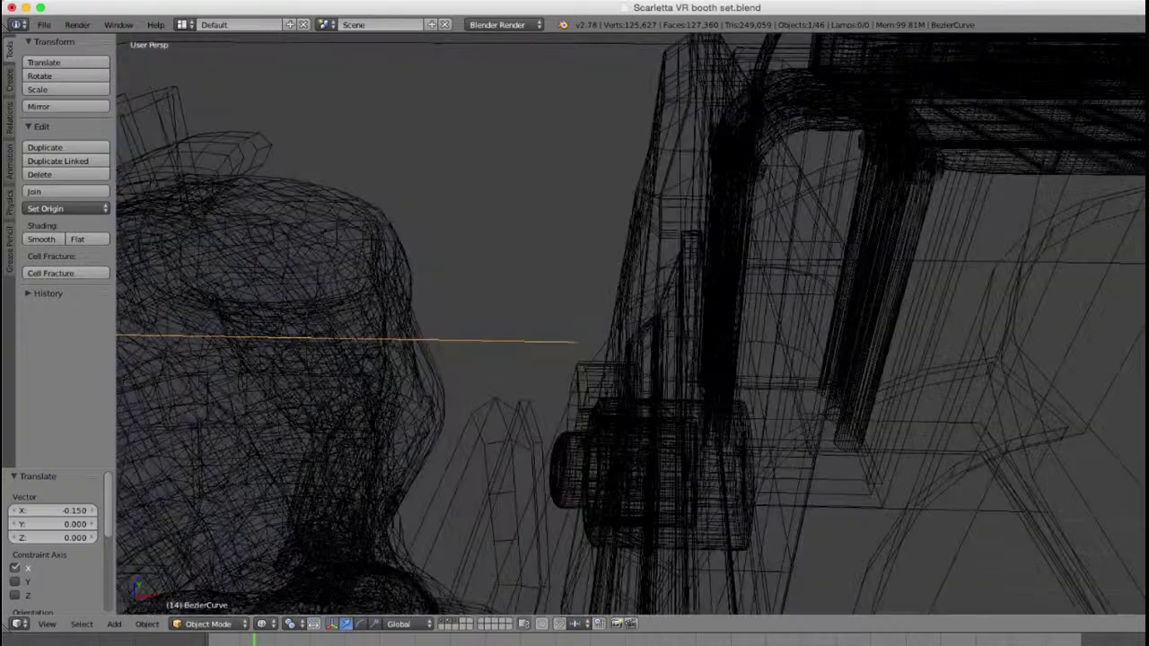
Step: Move the Bezier curve back toward the machine along X by 0.046 and by another 0.094
key(z)
middle_drag(647, 359, 682, 323)
key(g)
key(x)
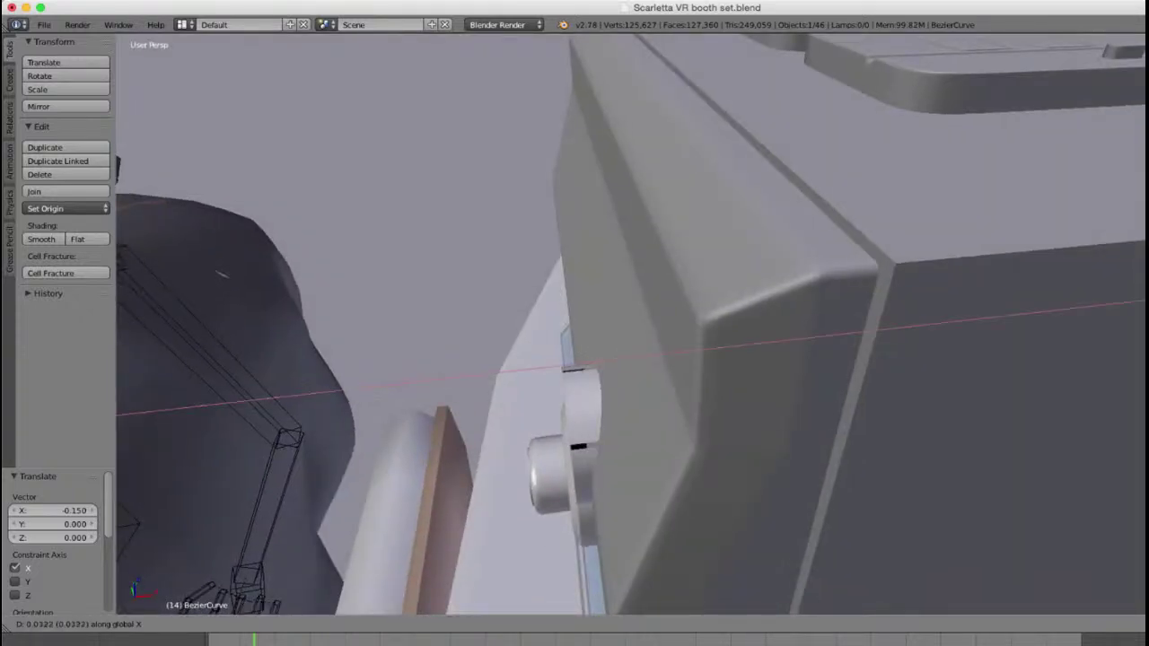
key(Return)
middle_drag(157, 202, 189, 224)
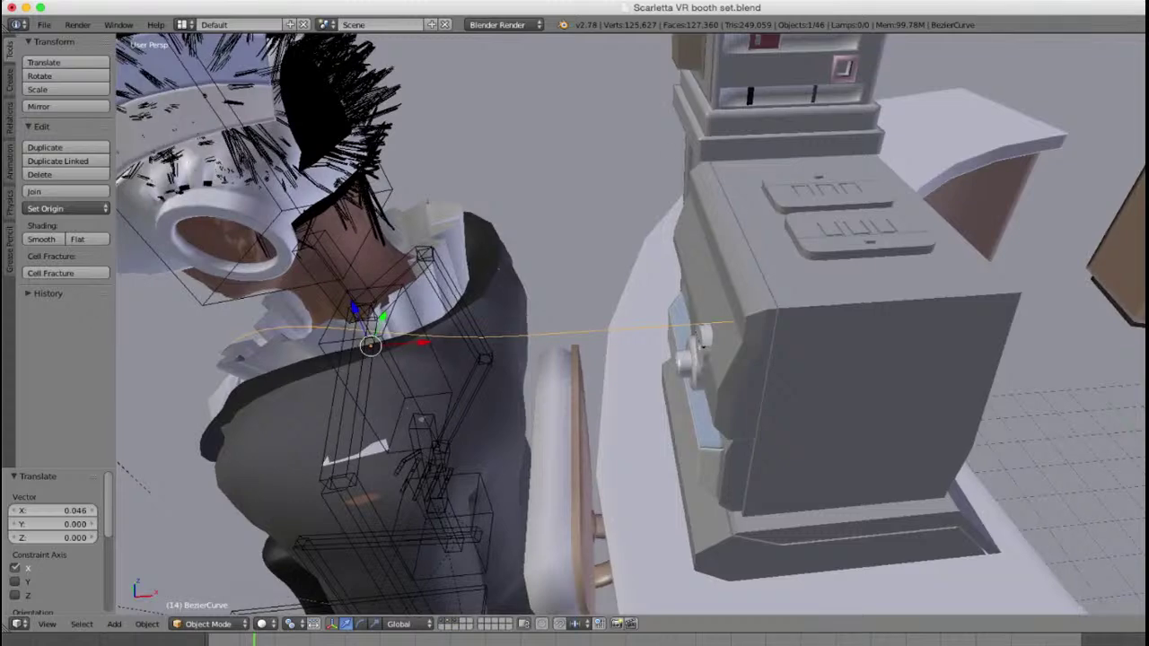
key(g)
key(x)
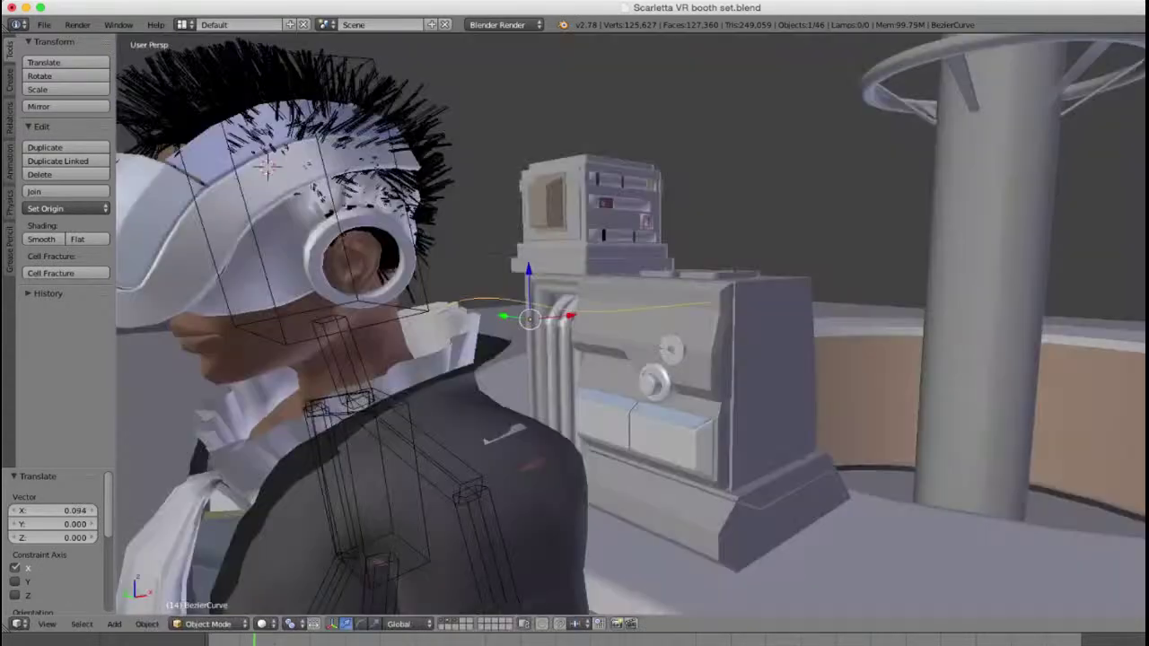
Step: In edit mode, rotate the Bezier curve's character-side end point by 67.308°
middle_drag(628, 359, 489, 341)
key(Tab)
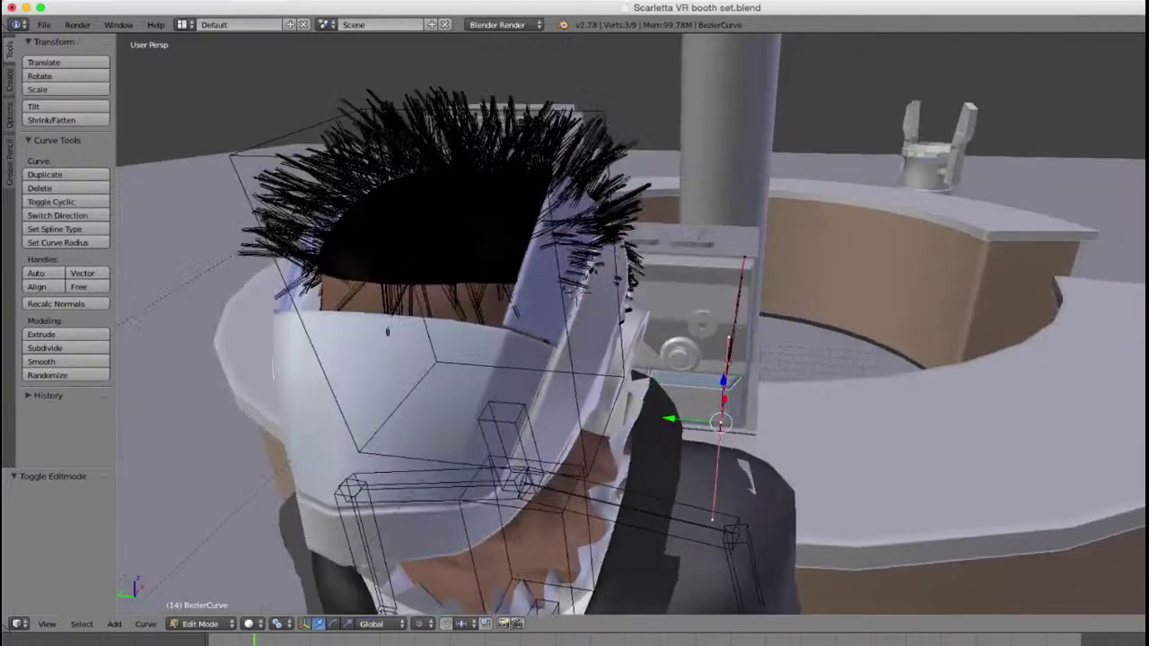
key(r)
key(Return)
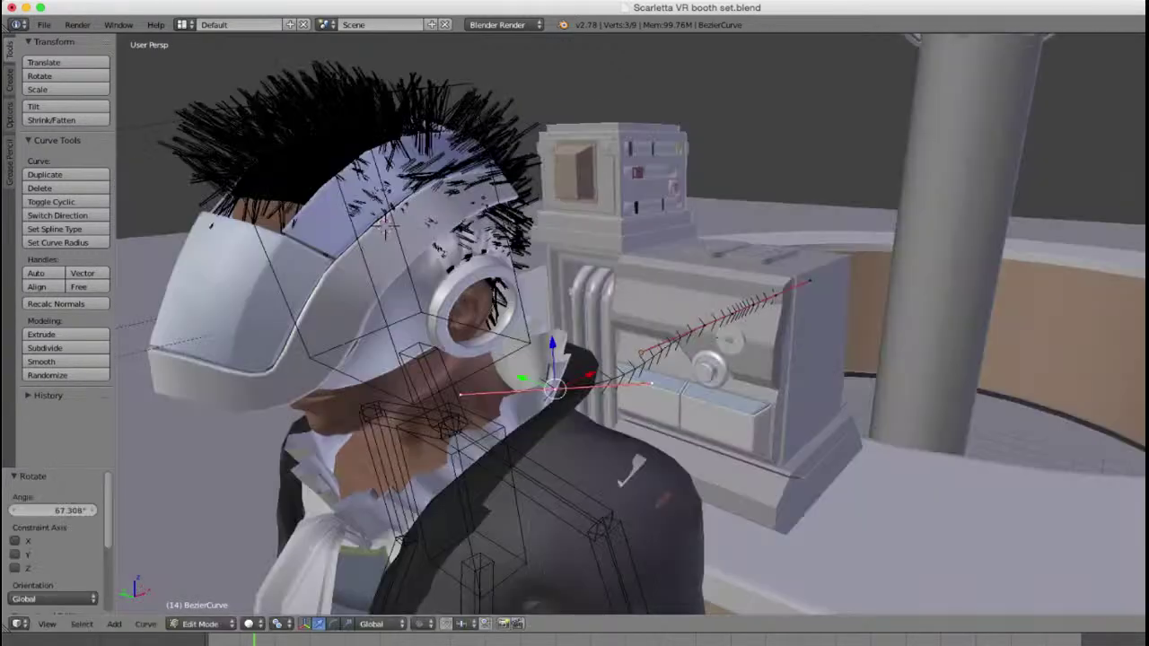
Step: Move the curve's middle control point -0.465 along X toward the character
middle_drag(574, 359, 493, 350)
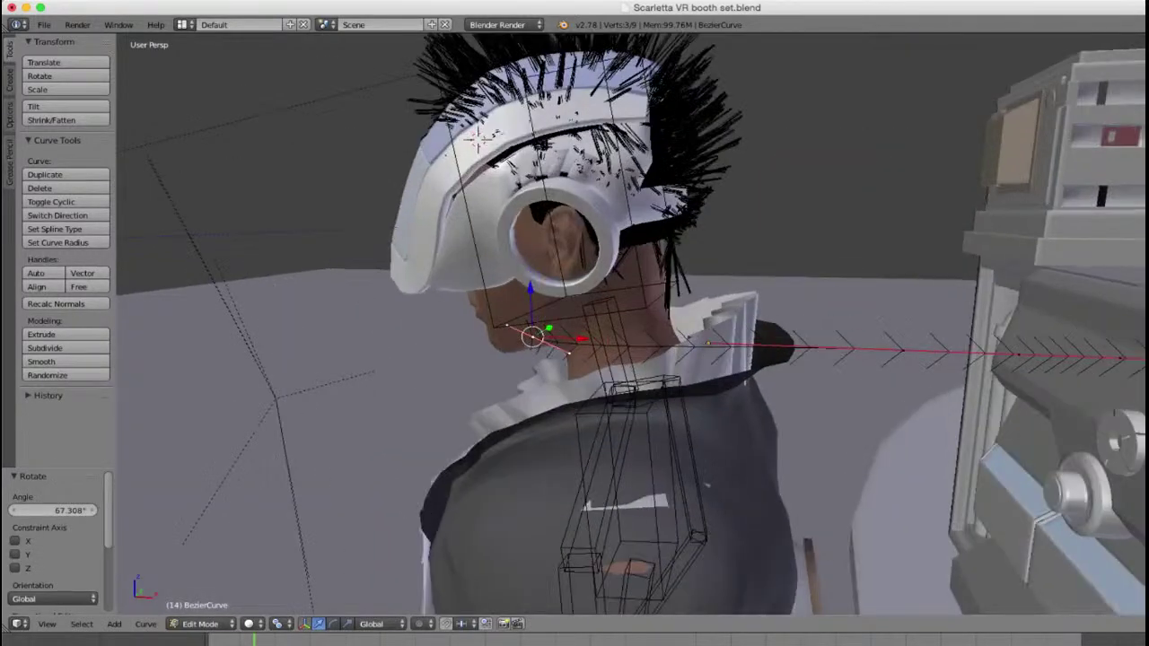
middle_drag(574, 359, 529, 332)
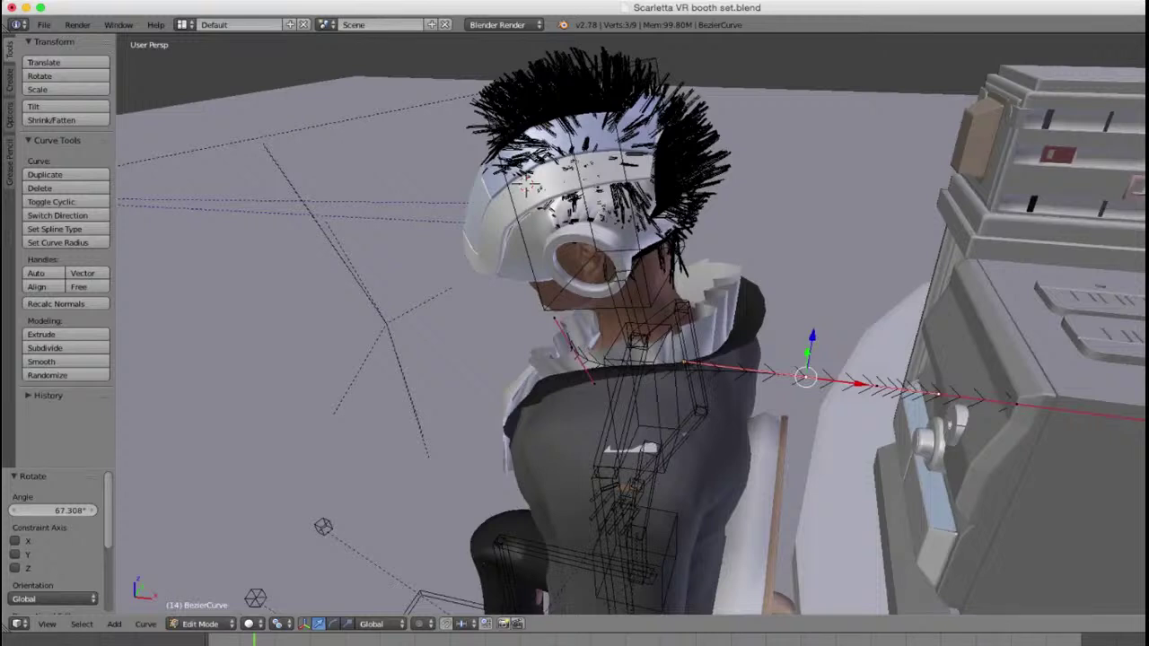
key(g)
key(x)
key(Return)
Step: Scale the middle control point's handles by 0.677 and the machine-side end point's handles by 0.390
key(s)
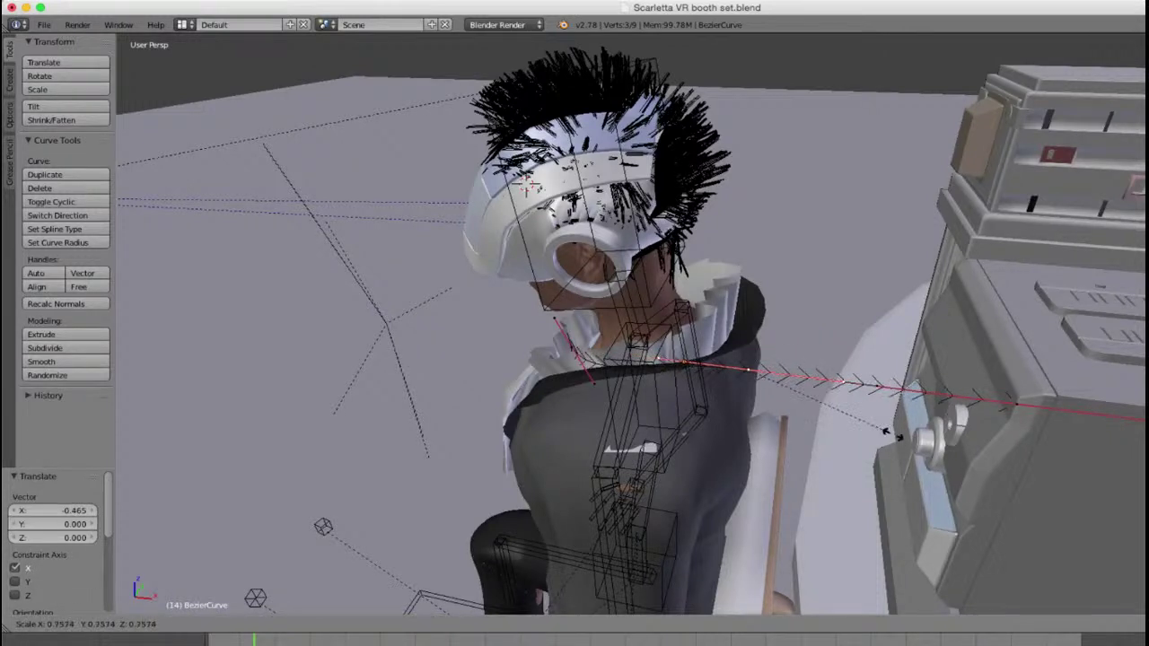
click(886, 449)
key(s)
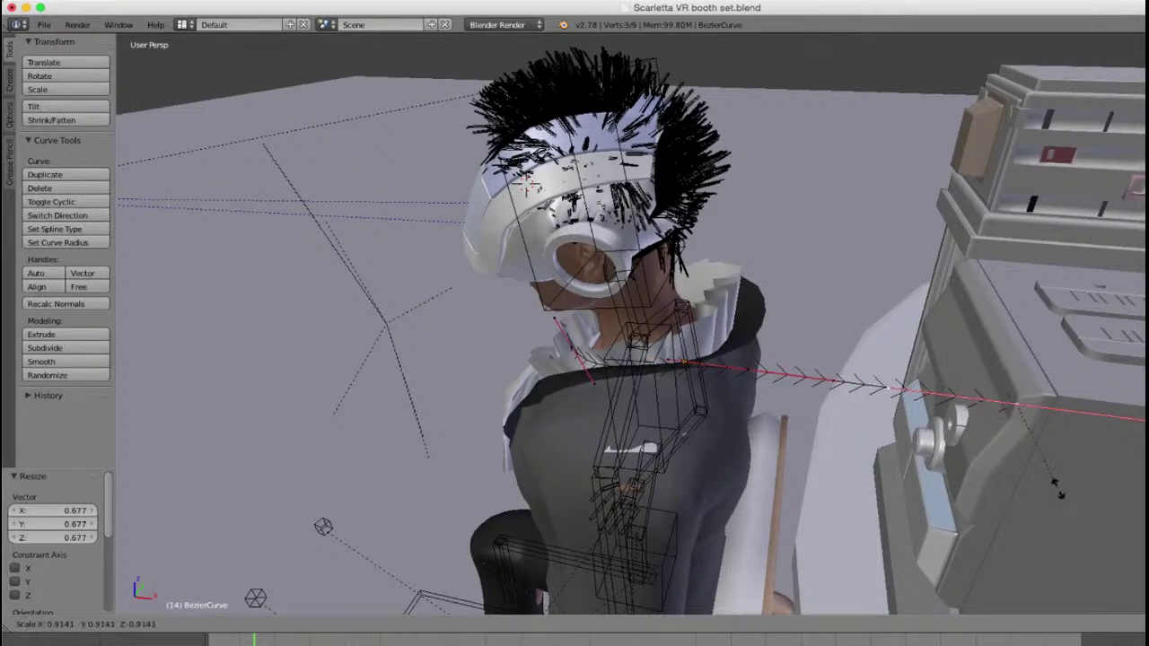
click(1014, 444)
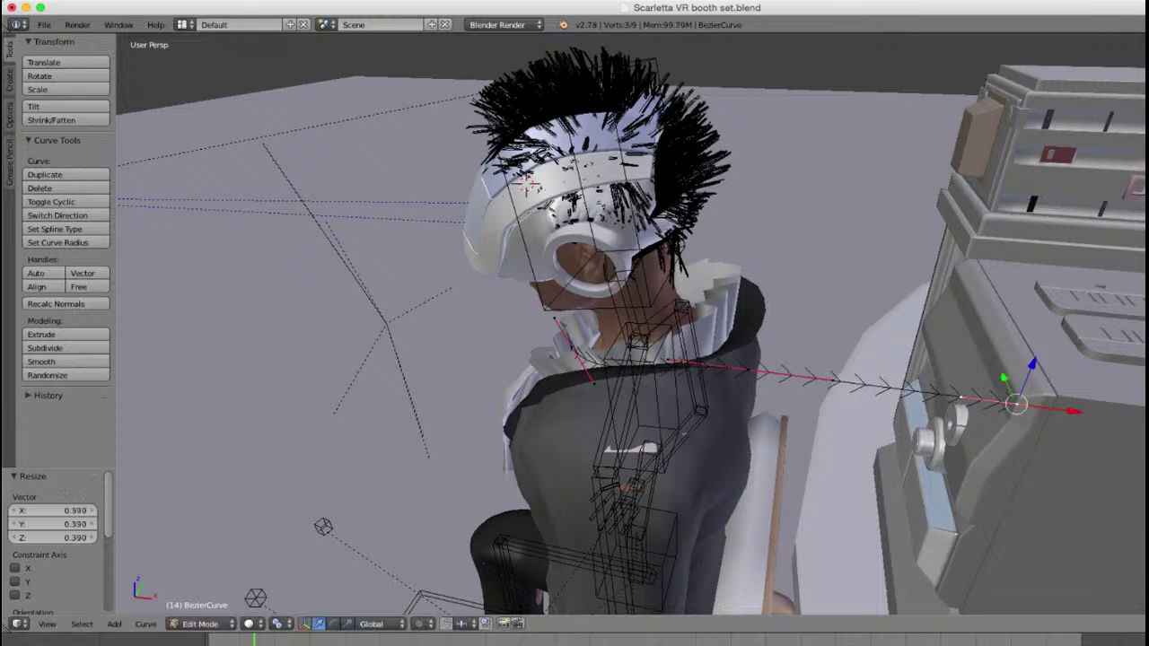
Step: Rotate the curve's character-side end point by 32.534° so it angles up toward the headset
right_click(749, 370)
middle_drag(749, 370, 772, 300)
scroll(860, 292, up, 2)
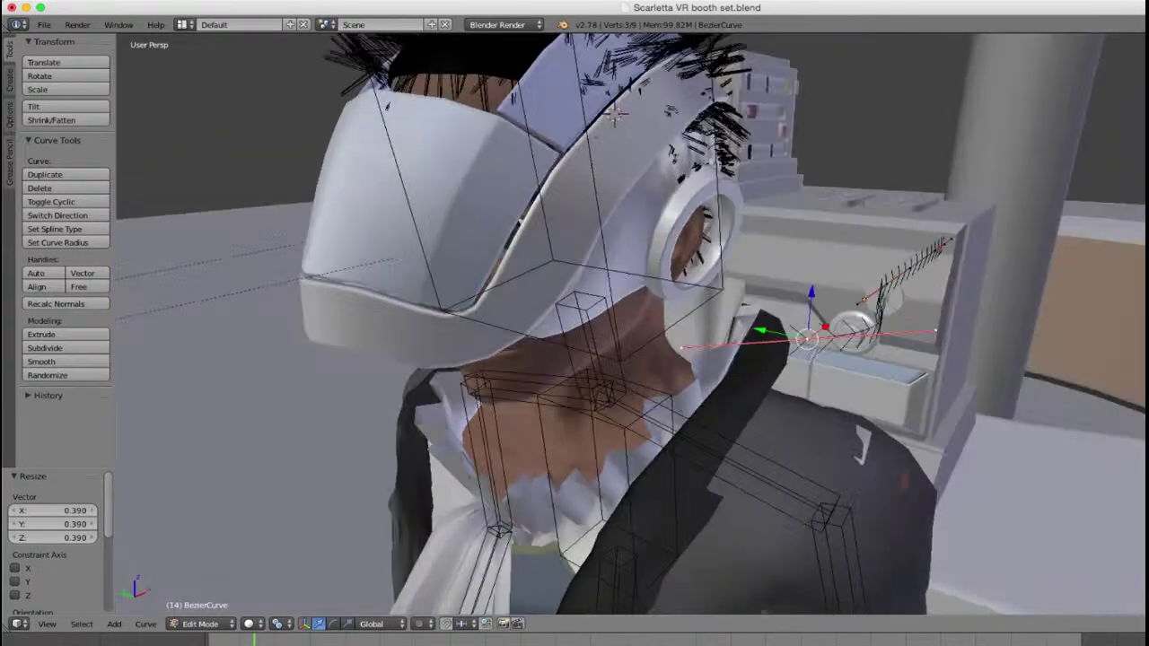
key(r)
click(920, 394)
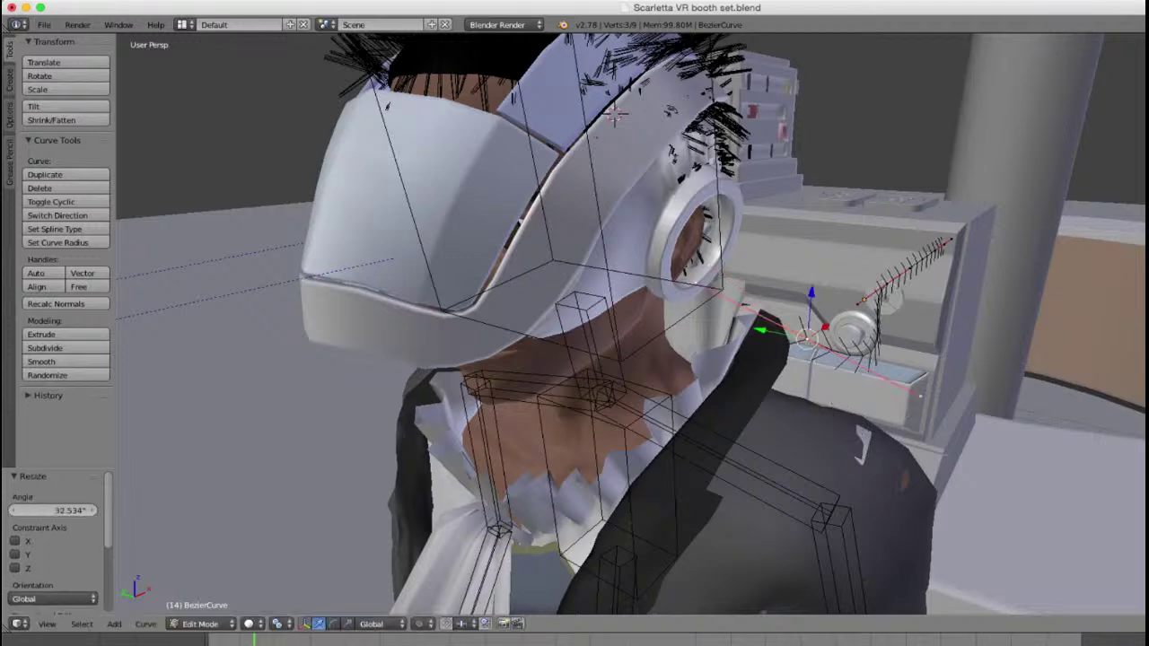
Step: Raise the character-side end point 0.616 along Z and move it 0.686 along Y to the side of the headset
key(g)
key(z)
click(916, 359)
middle_drag(915, 359, 521, 310)
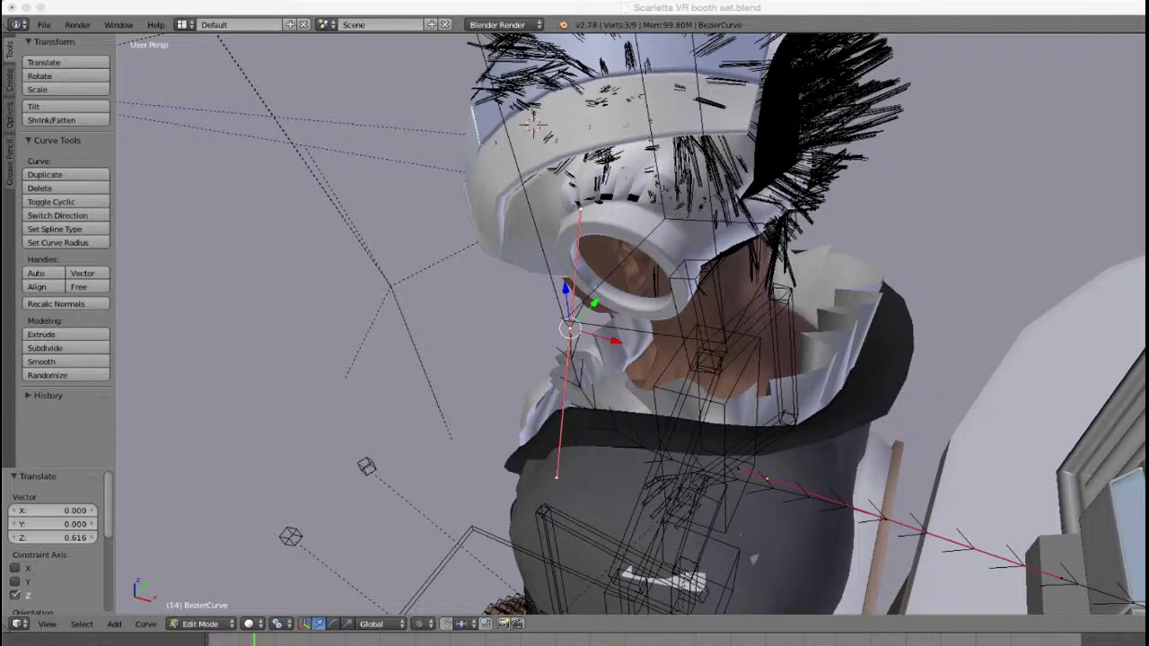
middle_drag(646, 305, 476, 345)
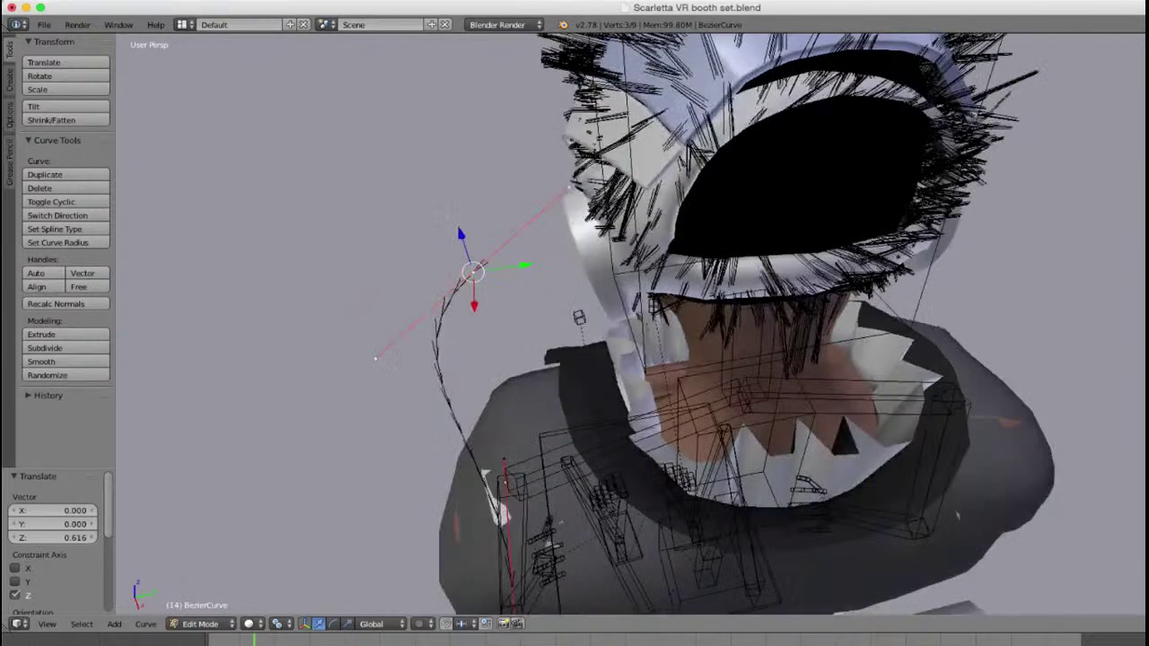
drag(525, 265, 651, 250)
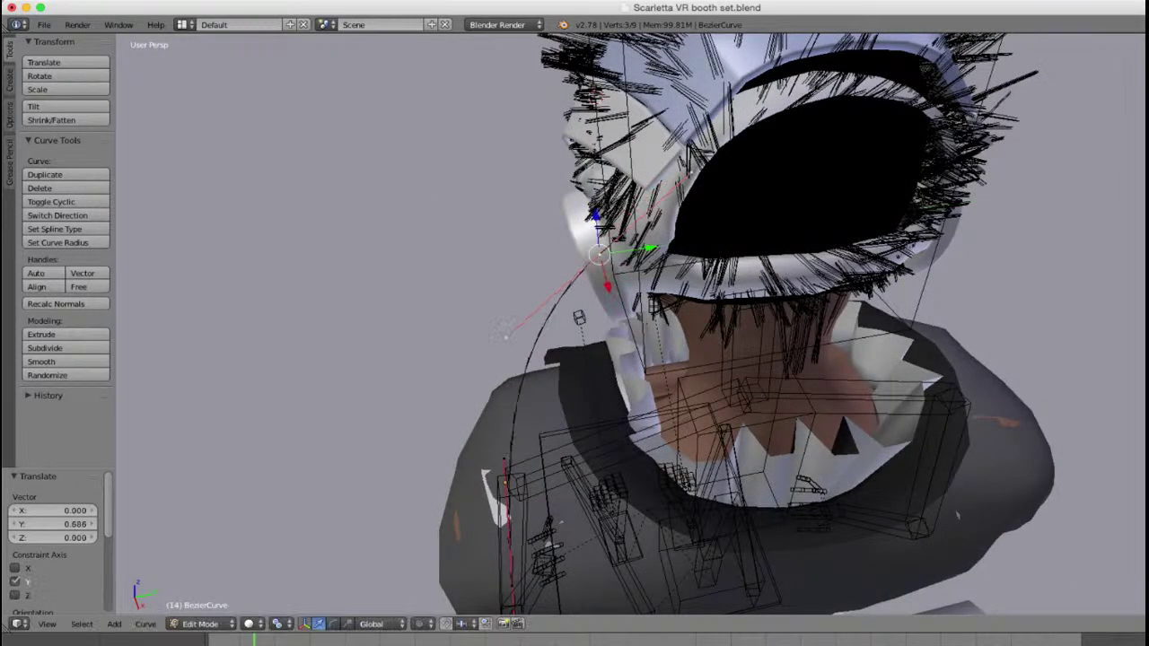
Step: Move the character-side end point 0.455 along X to sit behind the headset's ear ring
middle_drag(652, 250, 541, 392)
scroll(631, 325, up, 2)
drag(541, 392, 651, 437)
middle_drag(673, 440, 732, 409)
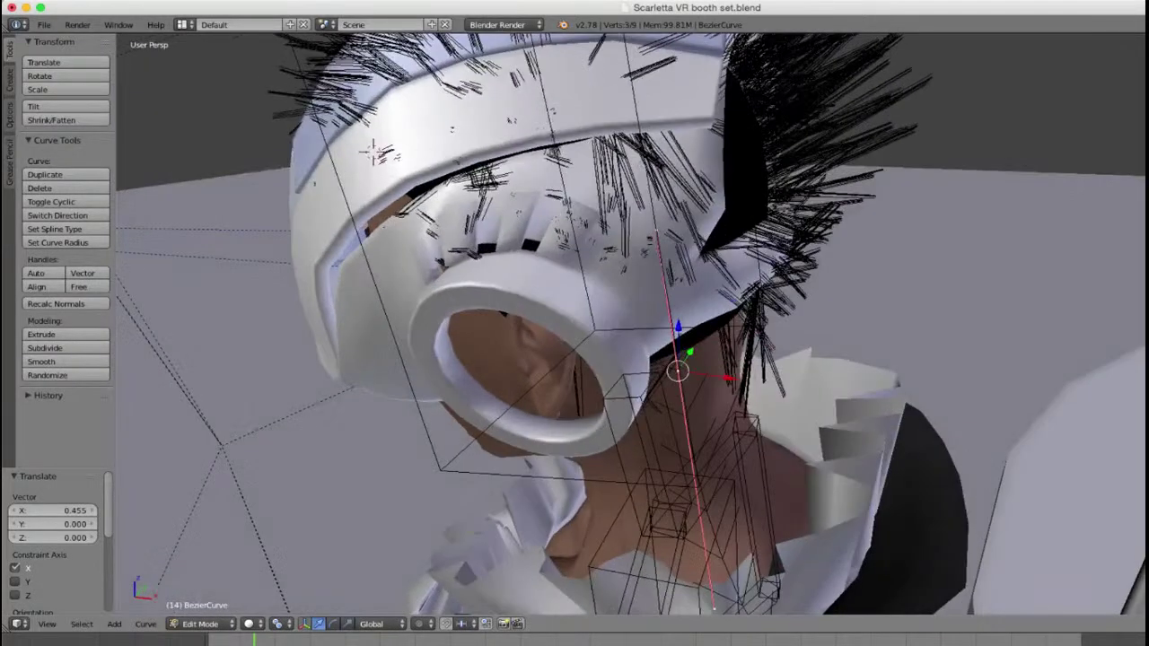
key(r)
key(z)
right_click(821, 422)
Step: Return to object mode and give the Bezier curve a thin bevel so it forms a solid cable
middle_drag(821, 422, 925, 323)
key(Tab)
scroll(631, 325, down, 6)
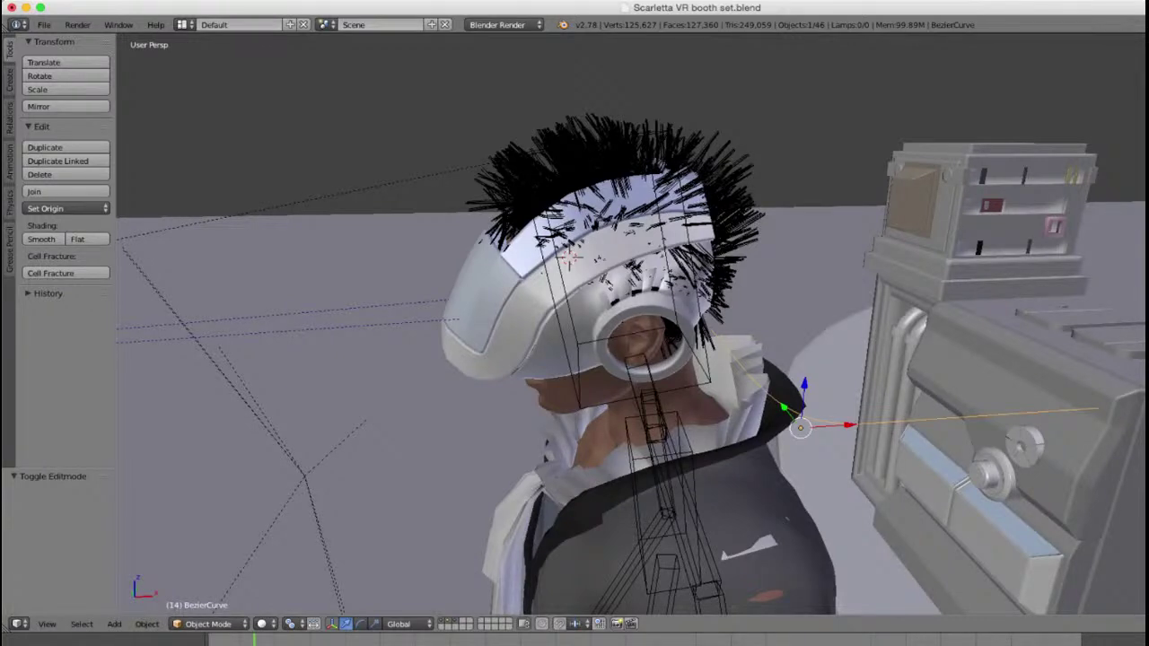
key(Return)
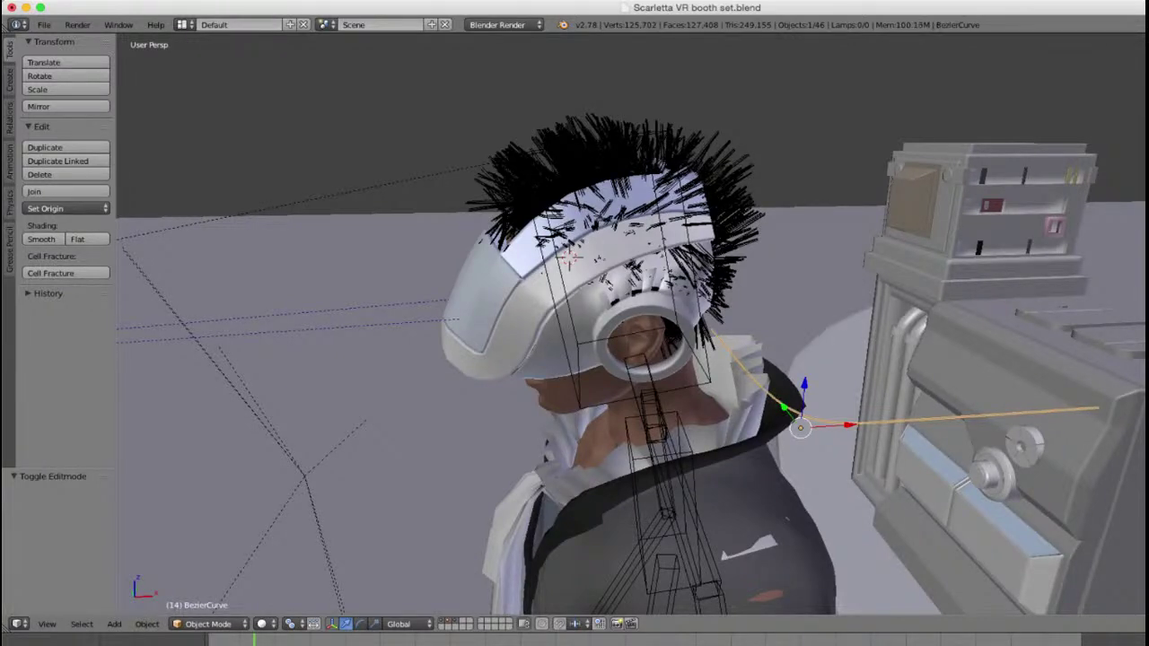
Step: Thicken and smooth the Bezier cable's bevel and give the cable a new red material
scroll(736, 354, up, 4)
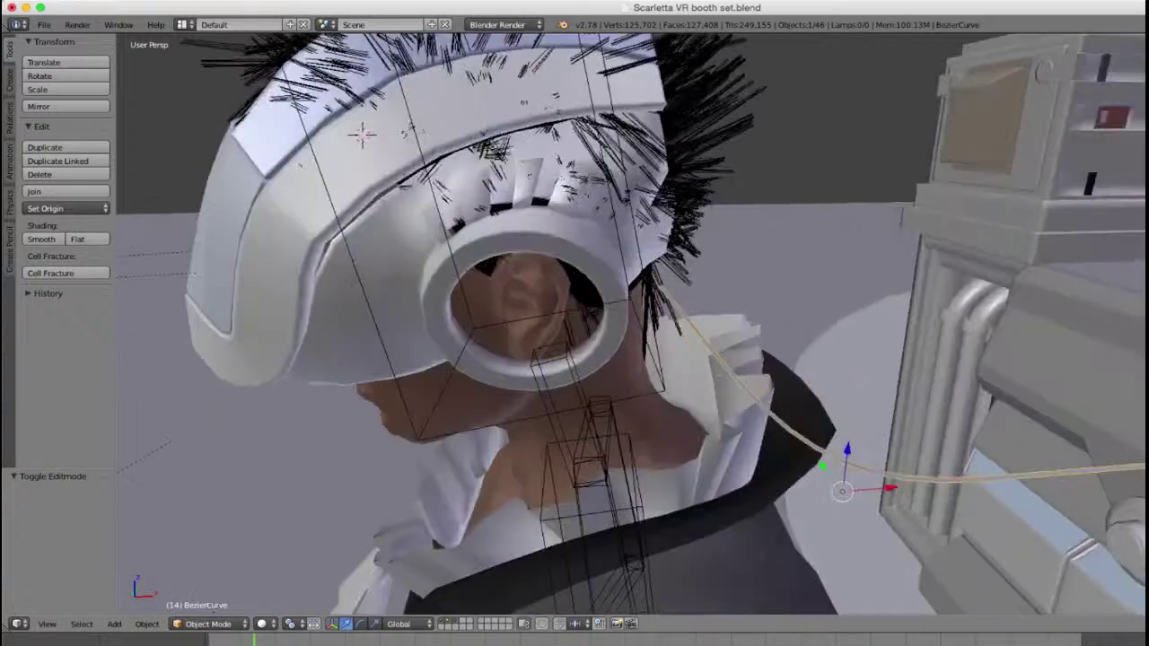
shift+middle_drag(736, 354, 596, 323)
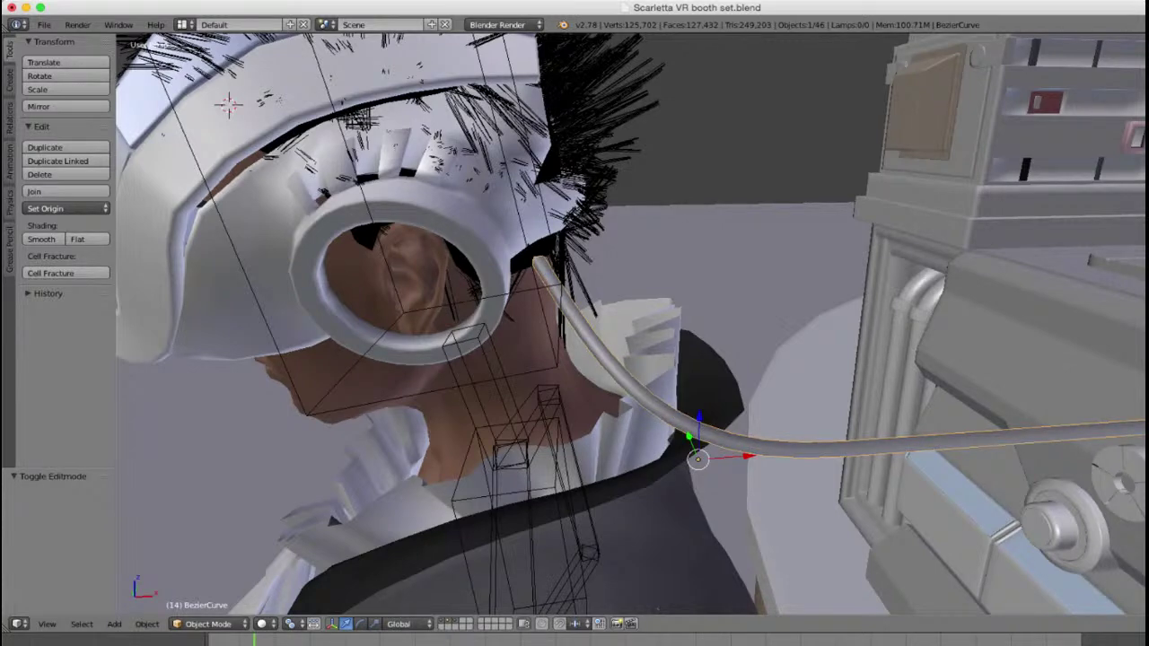
scroll(631, 325, down, 3)
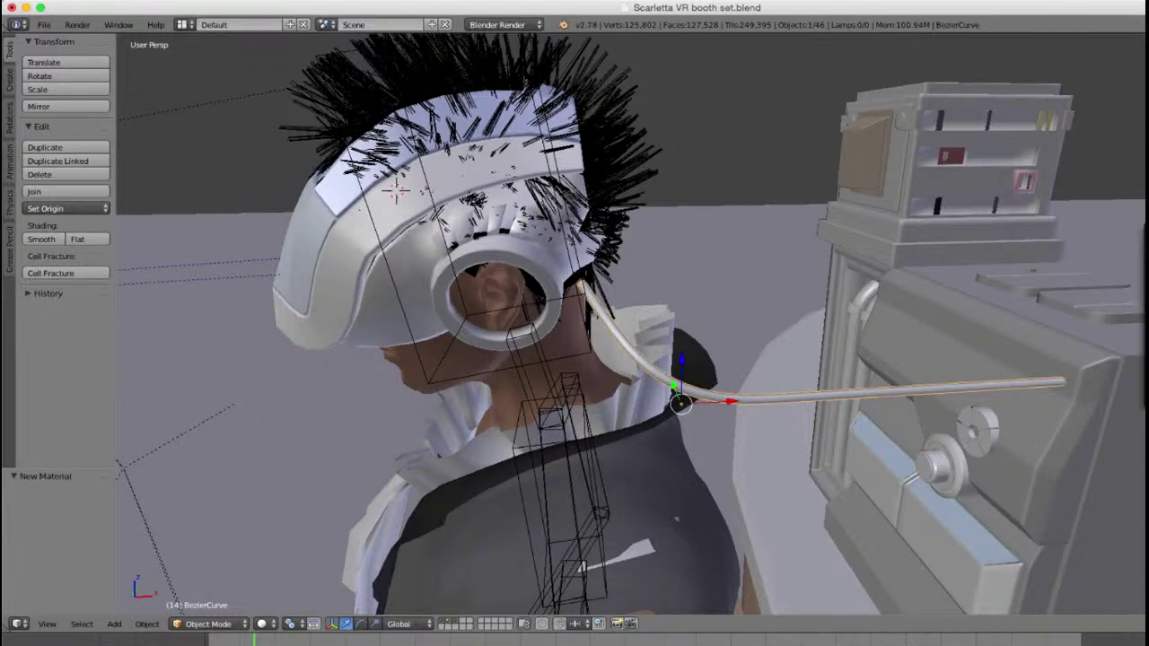
scroll(631, 325, down, 4)
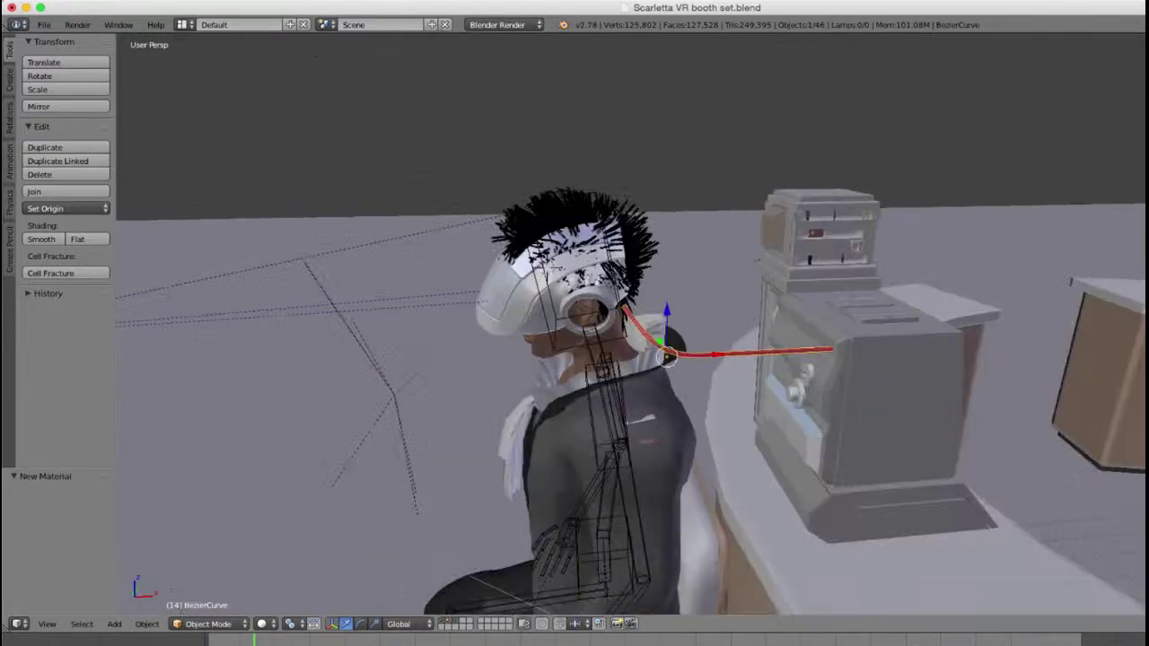
Step: Examine the red cable's course between the headset and the machine from several angles
middle_drag(631, 325, 736, 328)
scroll(628, 323, up, 4)
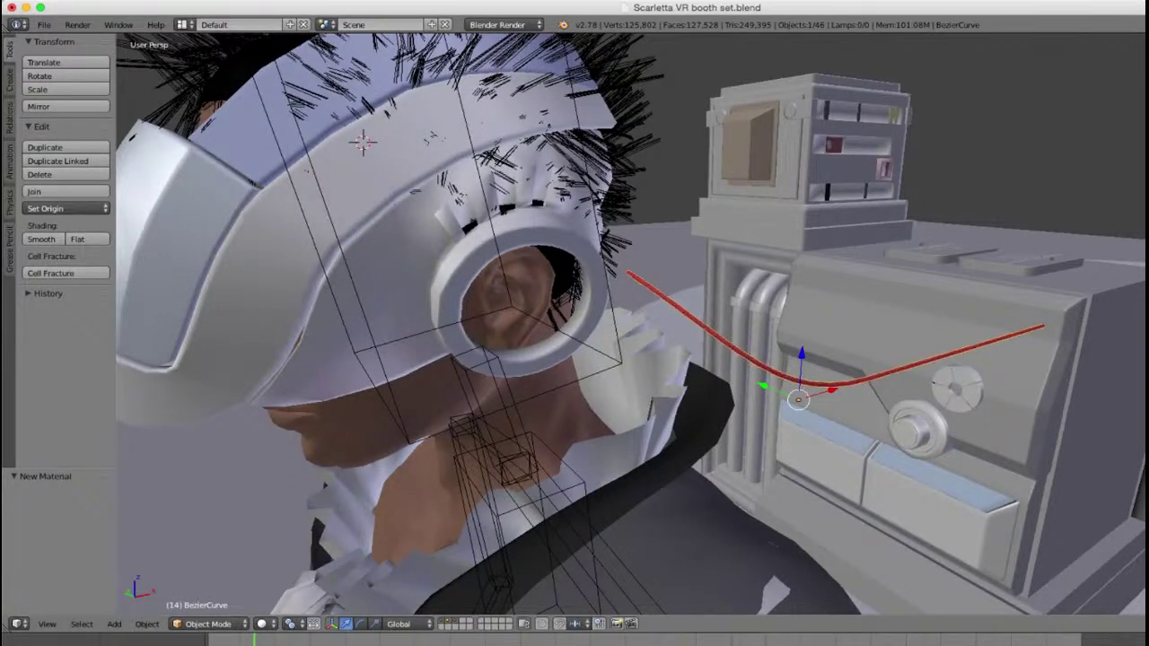
scroll(628, 323, down, 3)
middle_drag(628, 324, 709, 323)
scroll(628, 323, down, 4)
scroll(628, 323, up, 5)
middle_drag(628, 323, 484, 314)
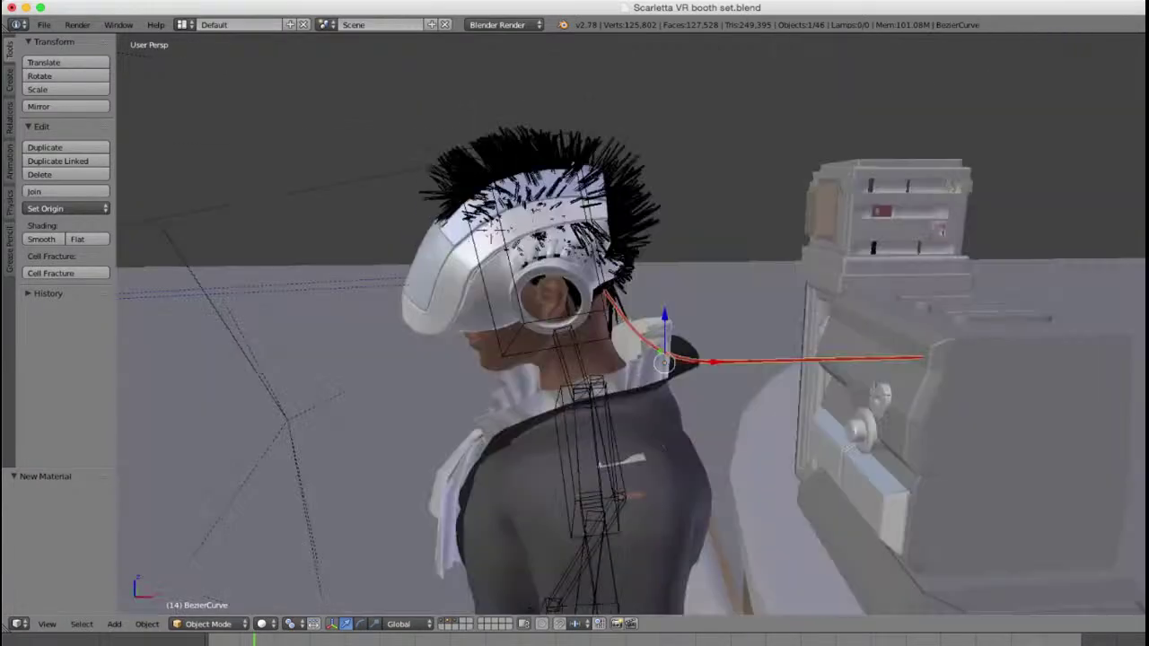
scroll(628, 323, up, 5)
Step: Edit the cable curve and rotate its headset-side end point 39.644° about the Z axis
key(Tab)
middle_drag(575, 323, 530, 260)
scroll(574, 323, up, 3)
scroll(574, 323, down, 3)
middle_drag(575, 323, 745, 305)
scroll(574, 323, up, 3)
middle_drag(610, 341, 740, 332)
key(r)
key(z)
click(763, 354)
scroll(725, 380, down, 4)
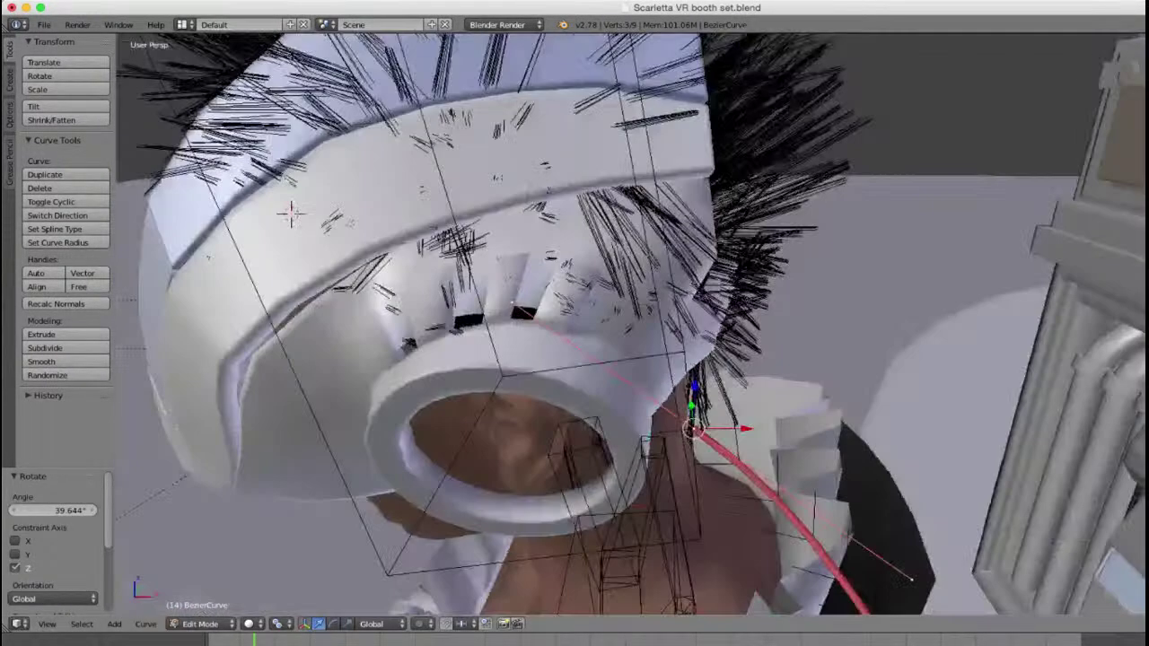
Step: Raise the headset-side end point along Z and move it -0.125 along X toward the ear ring
scroll(725, 359, up, 4)
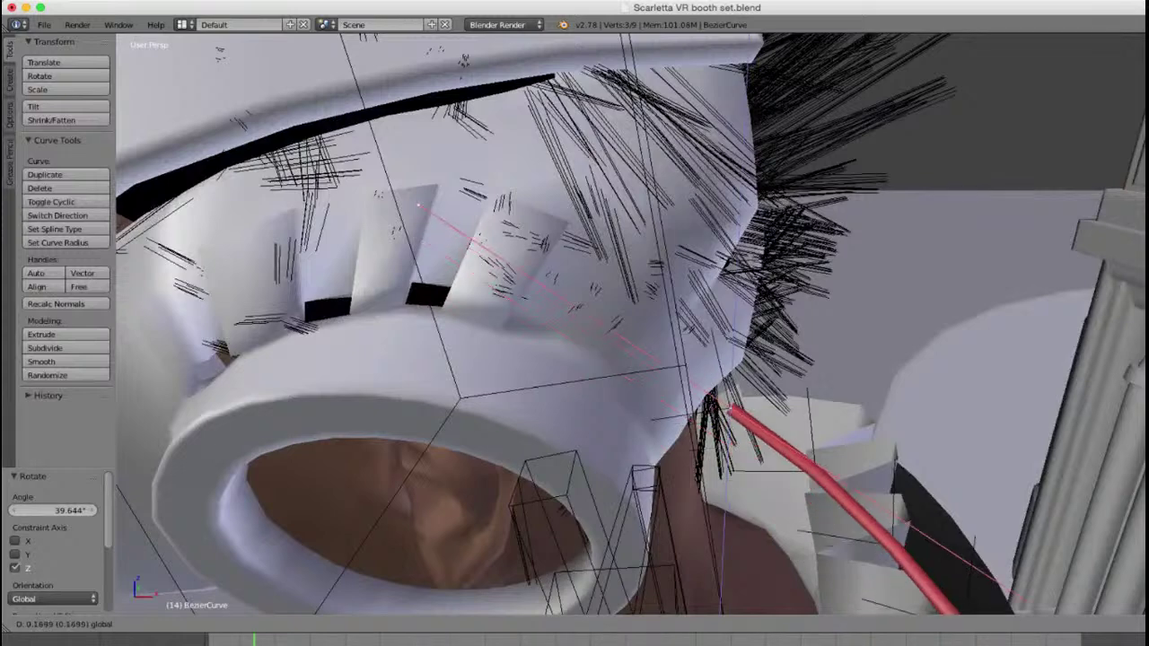
key(g)
key(z)
click(652, 410)
middle_drag(652, 410, 458, 400)
shift+middle_drag(458, 310, 583, 355)
scroll(583, 355, up, 3)
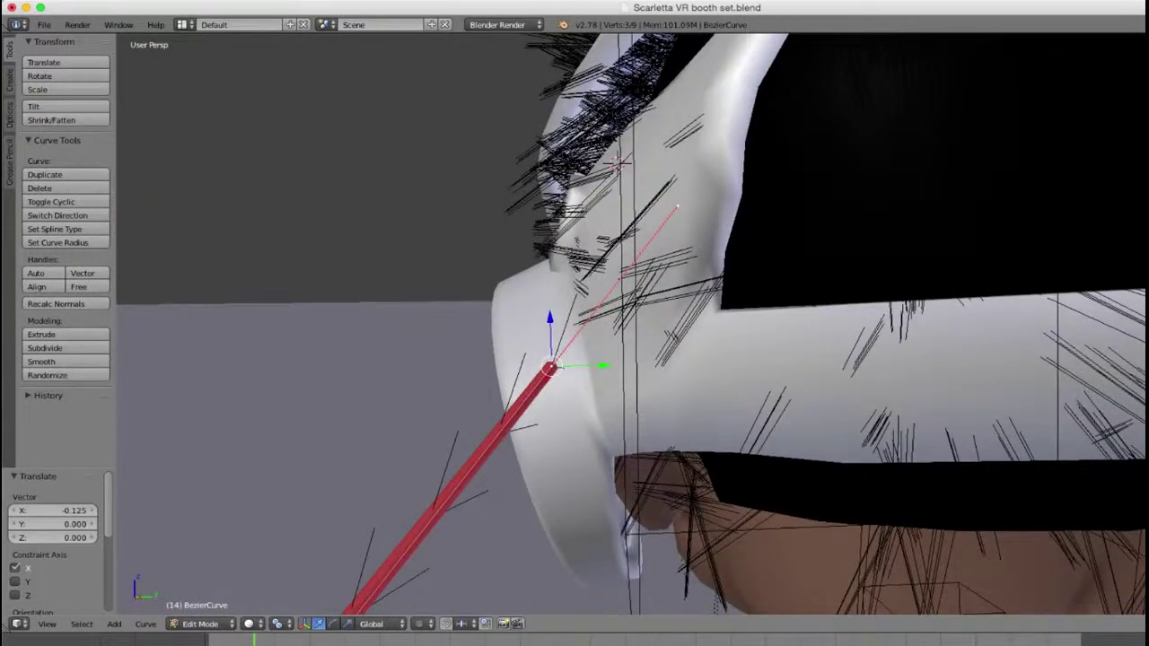
Step: Move the headset-side end point 0.221 along Y against the headset and 0.090 along X
key(g)
key(y)
click(717, 365)
middle_drag(718, 365, 790, 395)
key(g)
key(x)
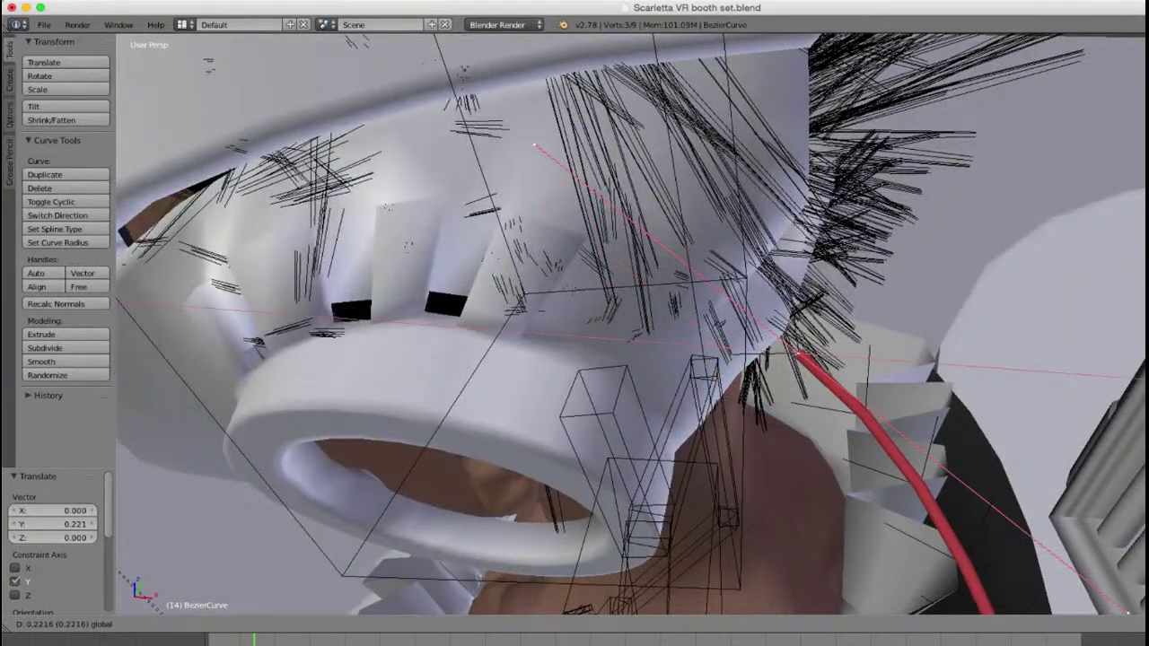
key(Return)
Step: Rotate the headset-side end point 25.015° about Z and tilt it -21.595° in the side view
key(r)
key(z)
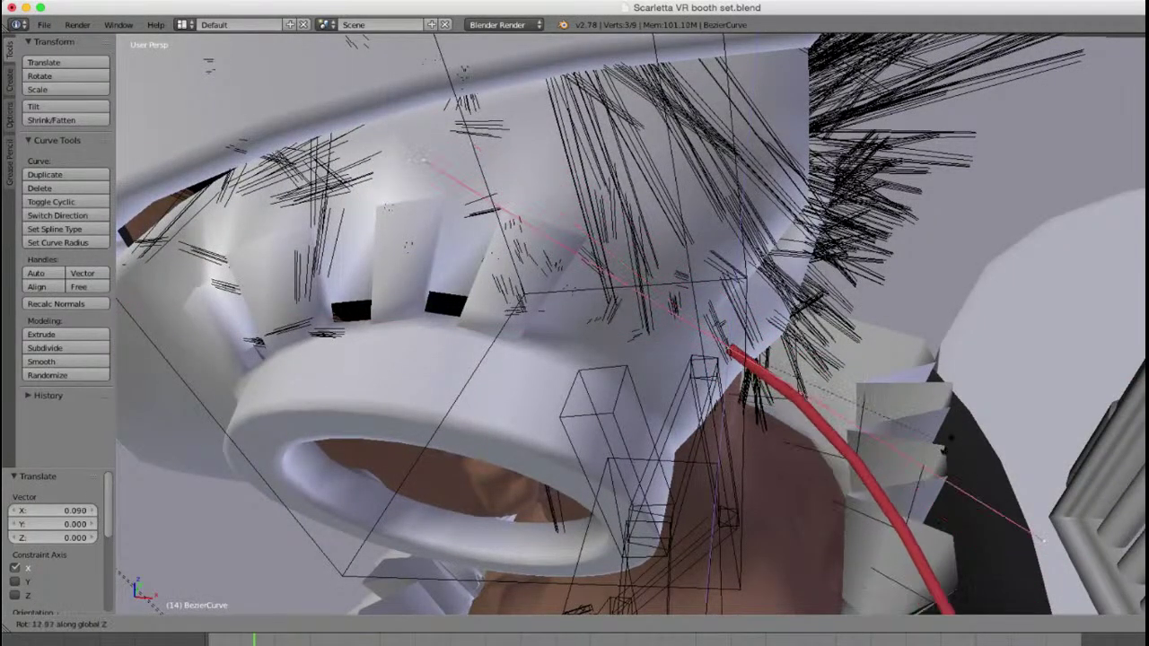
key(Return)
middle_drag(790, 440, 780, 359)
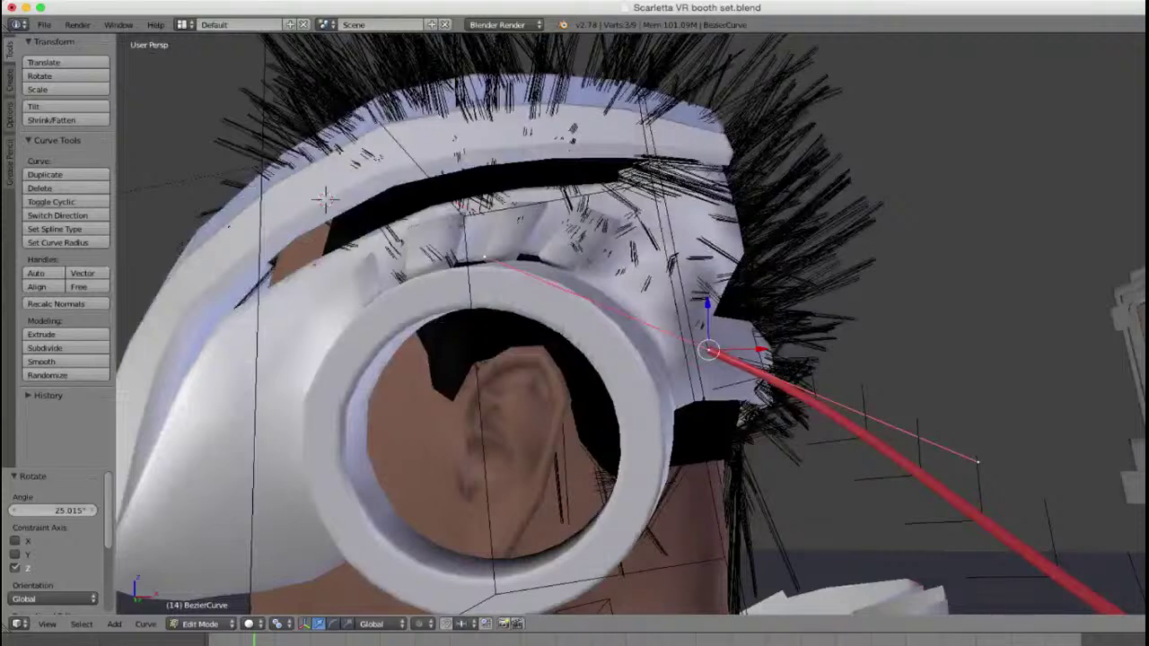
key(r)
click(879, 393)
Step: Move the headset-side end point -0.031 along X so the cable tip meets the headset surface
middle_drag(878, 392, 673, 404)
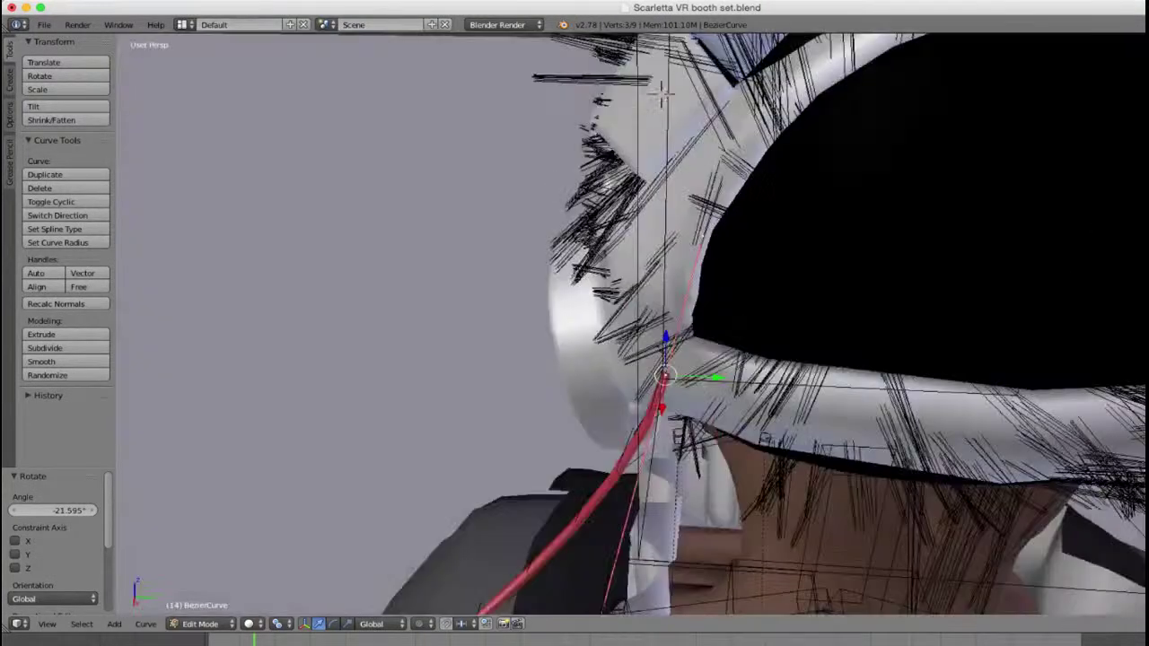
scroll(662, 94, up, 3)
middle_drag(466, 193, 577, 348)
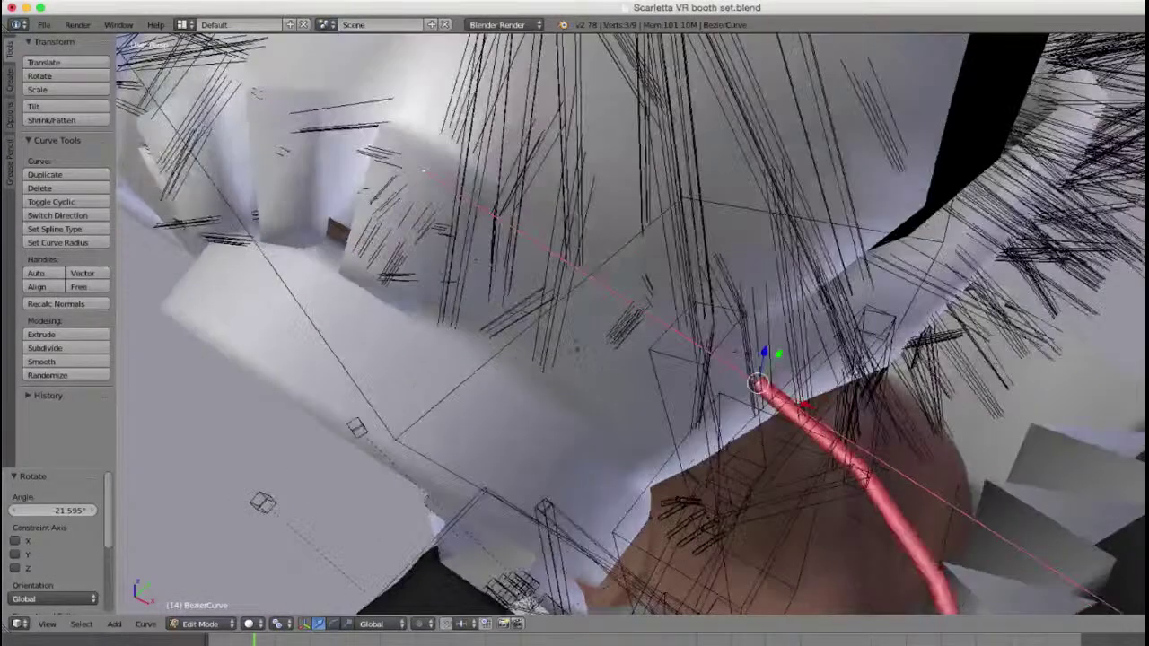
key(g)
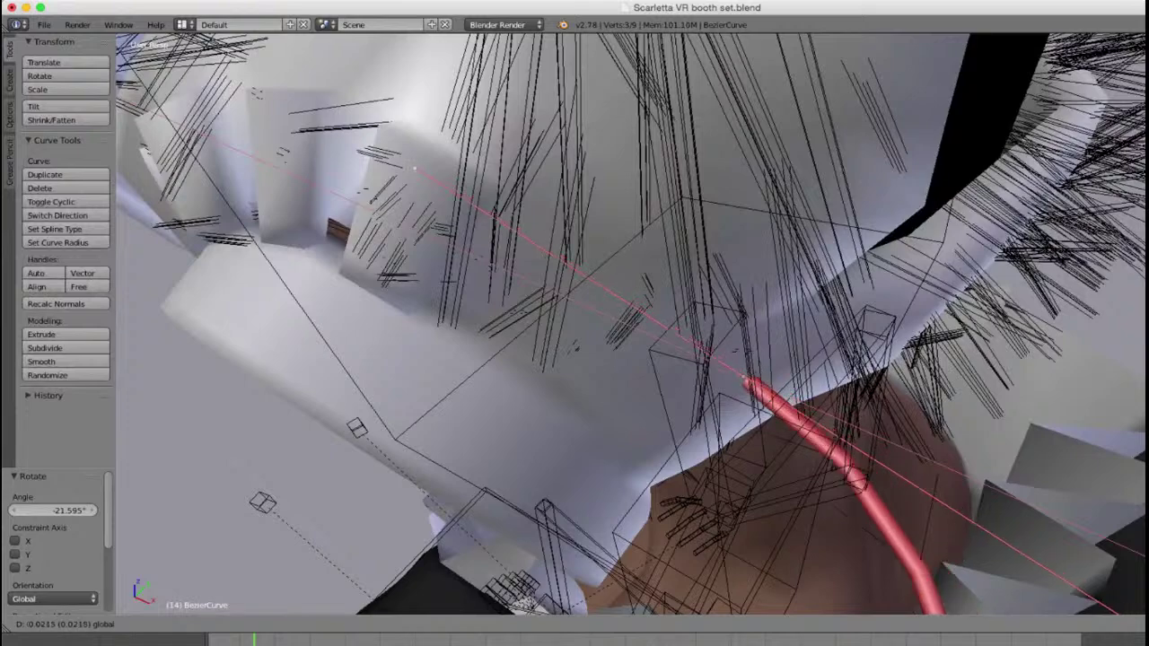
drag(790, 395, 779, 391)
scroll(780, 391, down, 6)
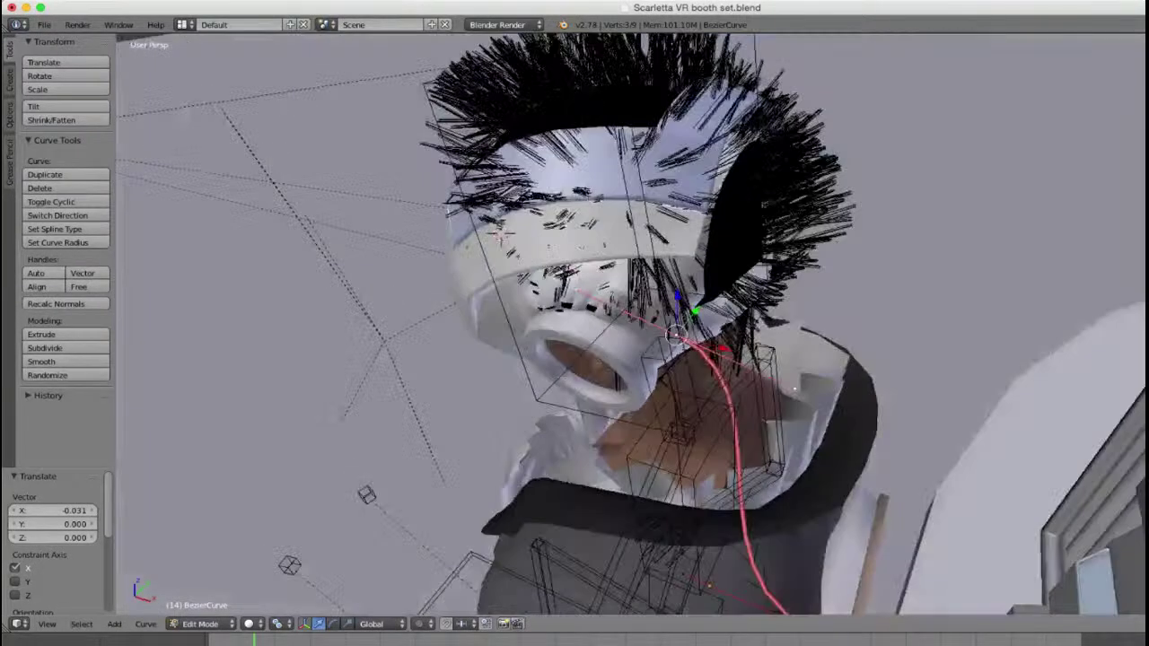
Step: Select the curve's middle control point and move it 0.254 along Y
middle_drag(780, 392, 898, 325)
scroll(898, 325, down, 2)
middle_drag(664, 286, 617, 272)
scroll(618, 272, up, 3)
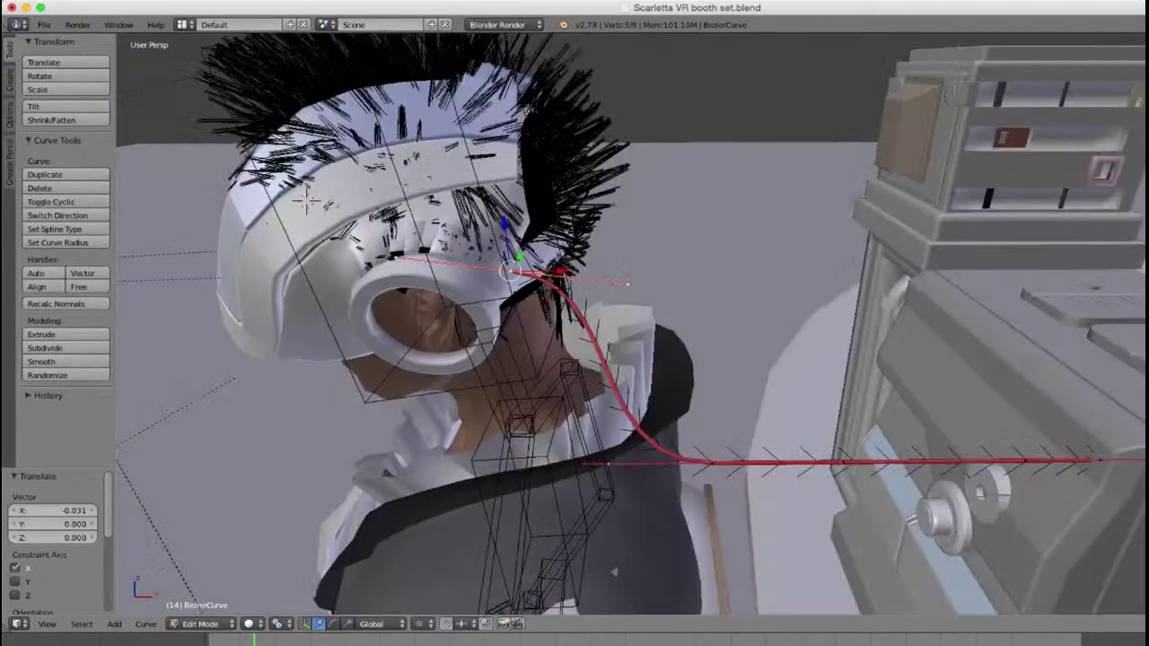
right_click(713, 462)
middle_drag(713, 462, 808, 466)
key(g)
key(y)
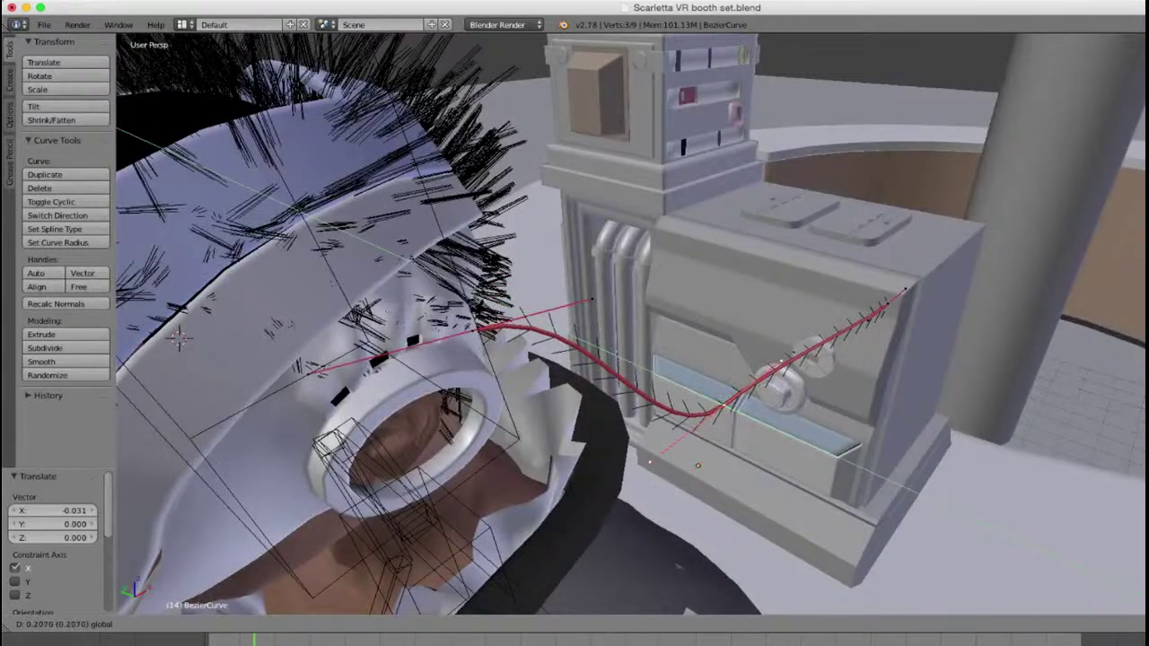
key(Return)
Step: Rotate the cable's middle control point about Z and tilt it 5.987° in the side view
middle_drag(843, 411, 861, 477)
key(r)
key(z)
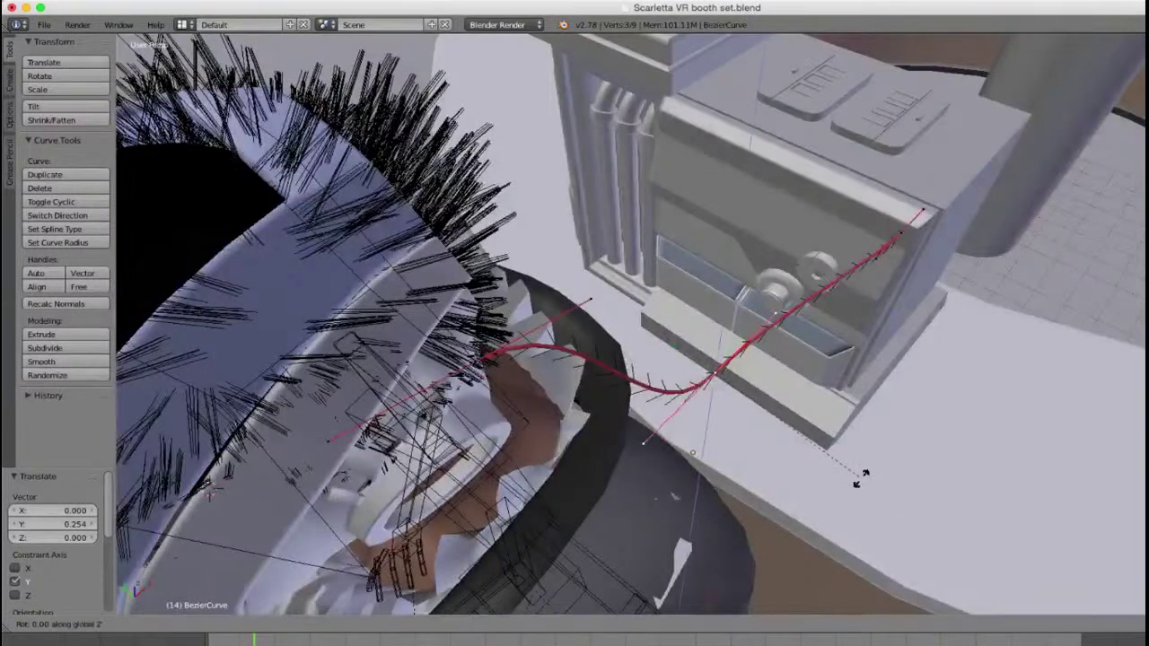
click(785, 563)
middle_drag(785, 563, 731, 472)
key(r)
key(Return)
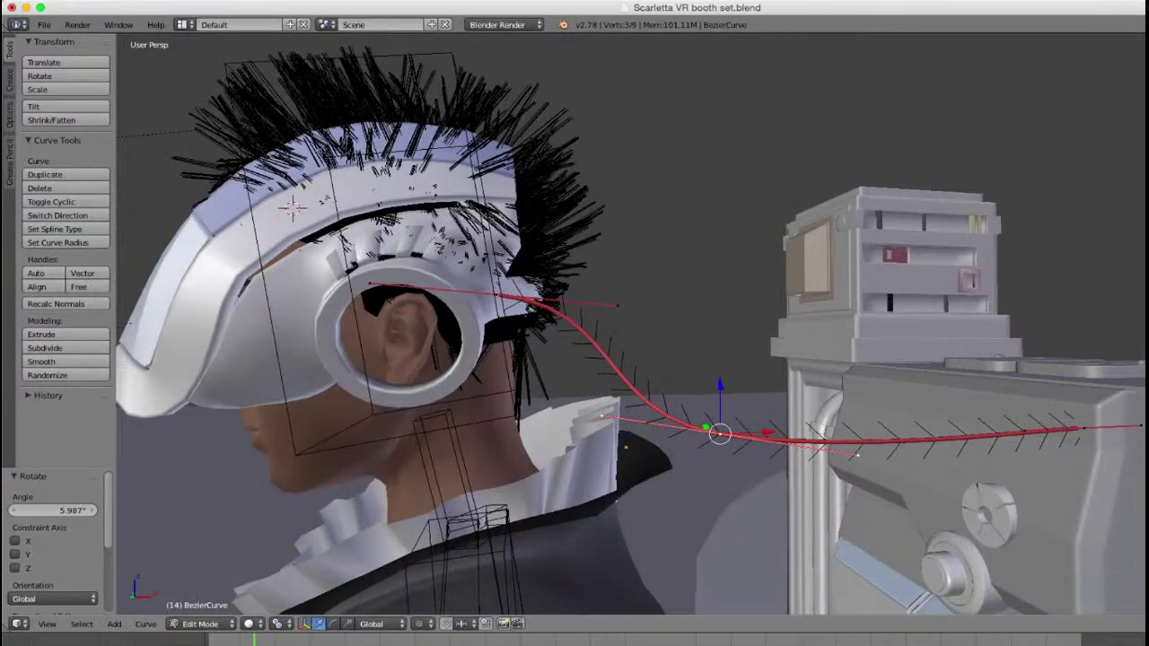
Step: Raise the middle control point about 0.31 along Z and tilt it by 4.804°
key(g)
key(z)
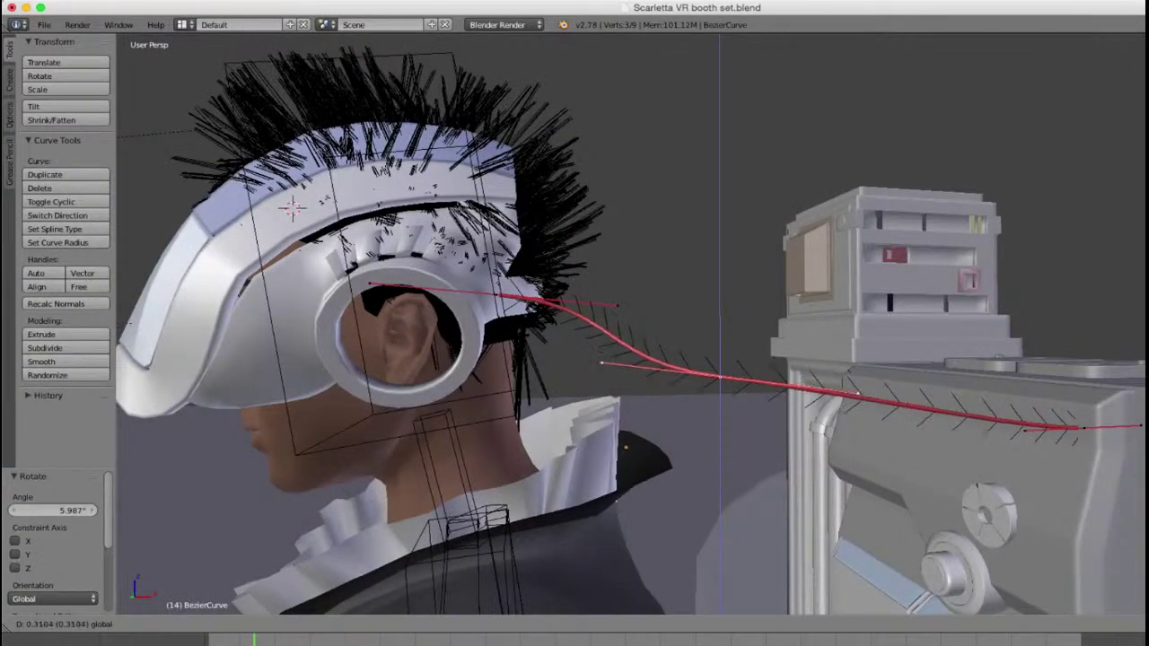
click(771, 386)
key(r)
click(780, 386)
Step: Rotate the middle control point 10.151° about Z and move it 0.204 along Y
middle_drag(781, 386, 709, 464)
key(r)
key(z)
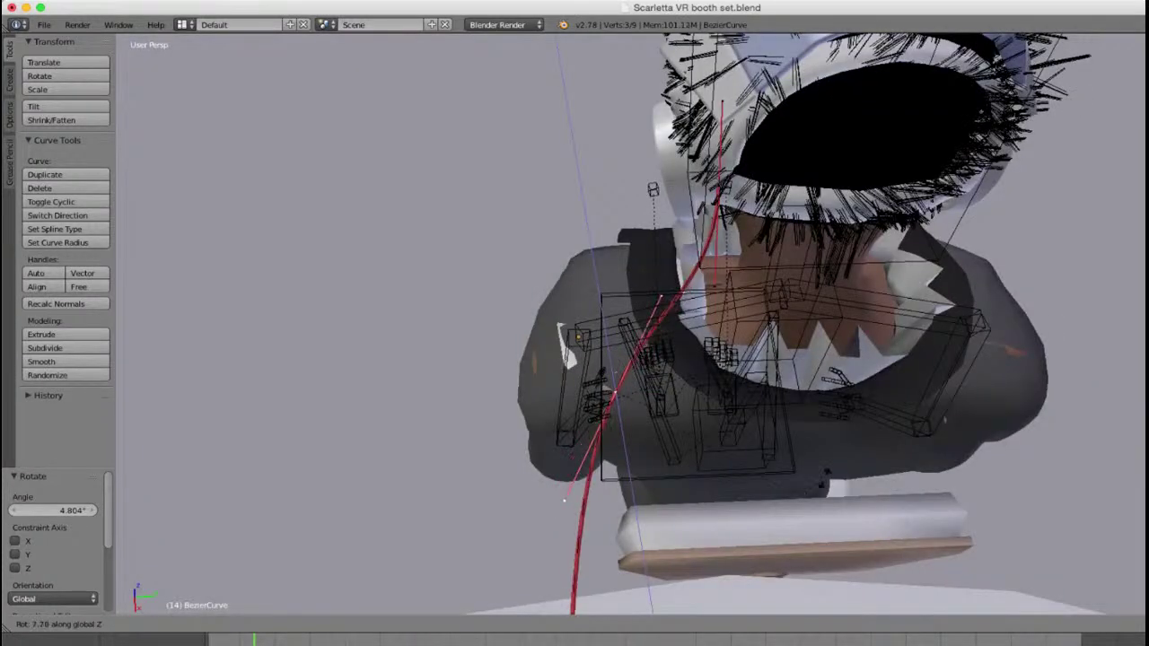
click(797, 490)
scroll(630, 324, down, 2)
key(g)
key(y)
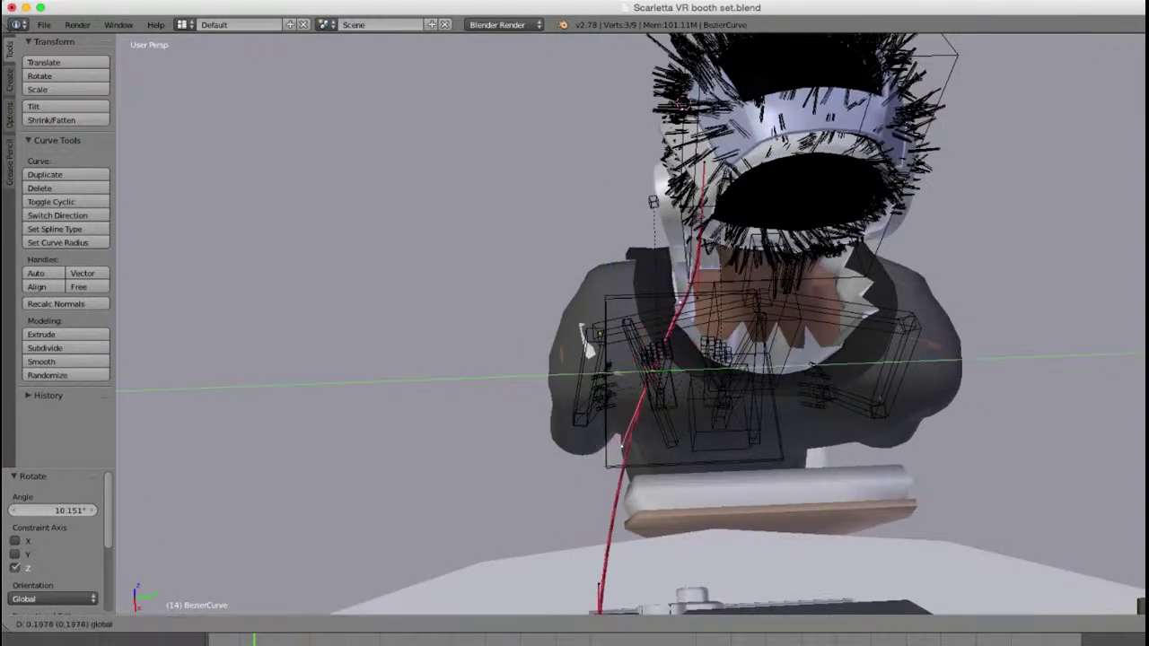
click(619, 443)
Step: Move the middle control point 0.304 along X toward the machine and rotate it 2.181° about Z
key(g)
key(x)
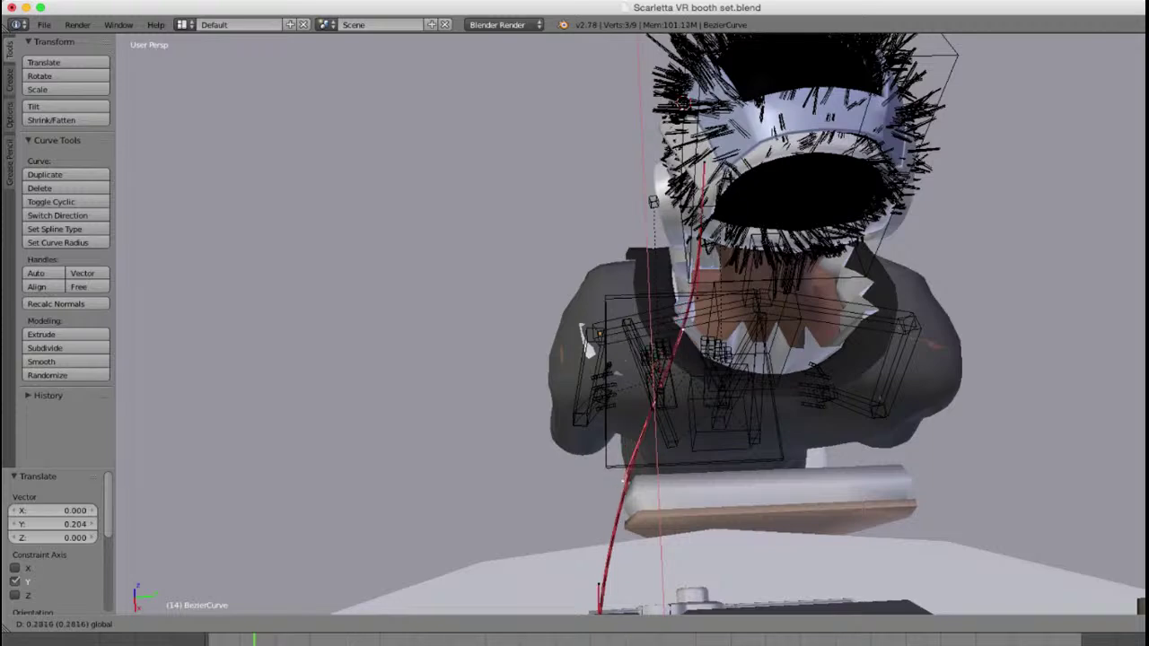
click(623, 481)
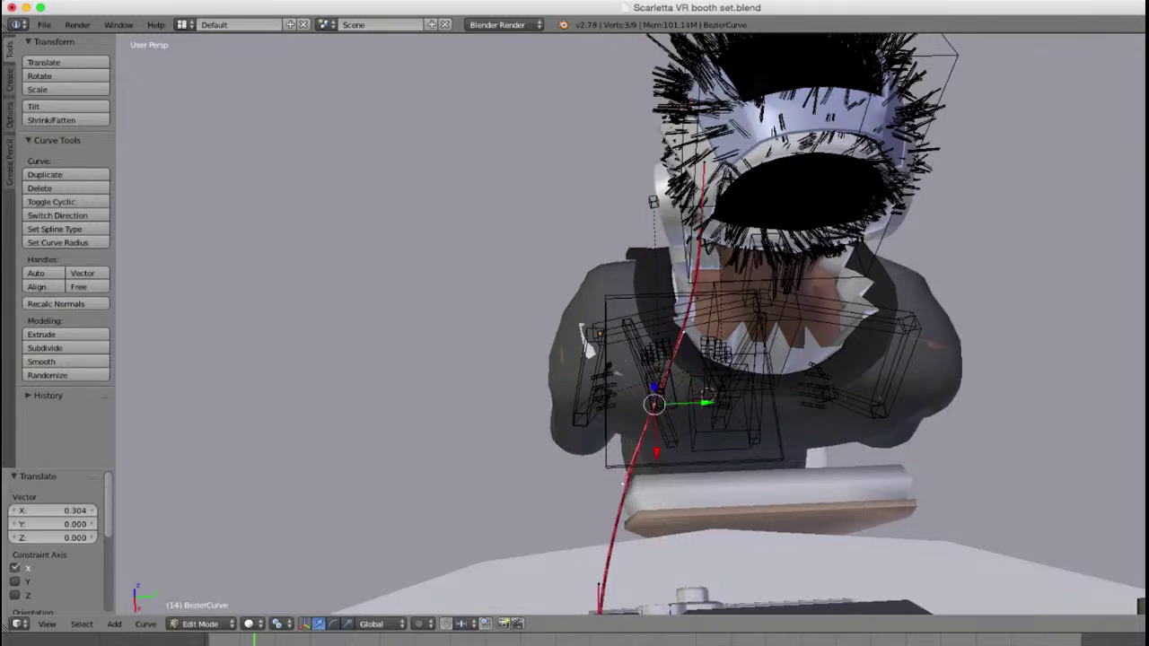
key(r)
key(z)
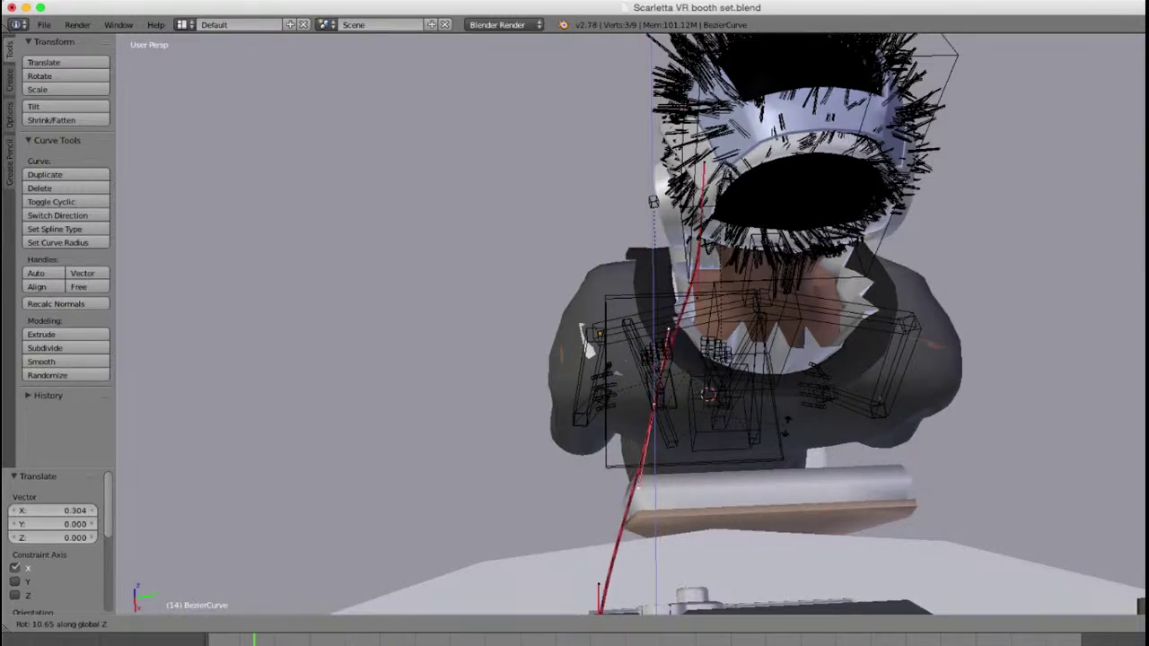
click(786, 408)
Step: Tilt the middle control point slightly in the side view, then return to object mode and deselect everything
middle_drag(786, 407, 1009, 363)
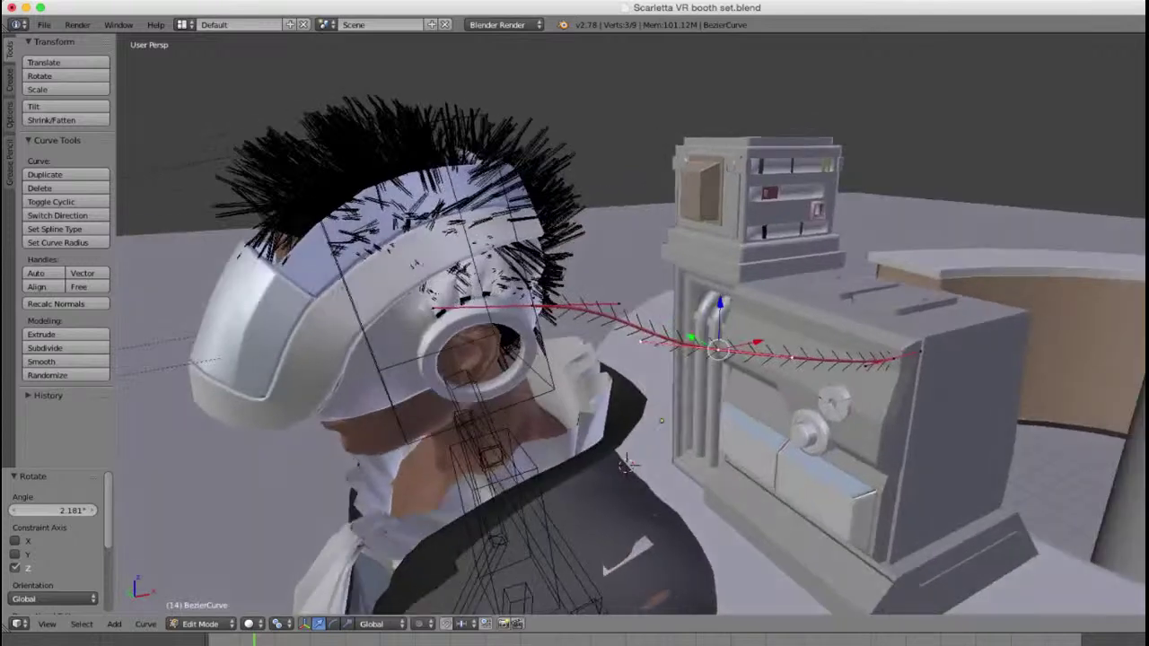
middle_drag(852, 480, 799, 438)
key(r)
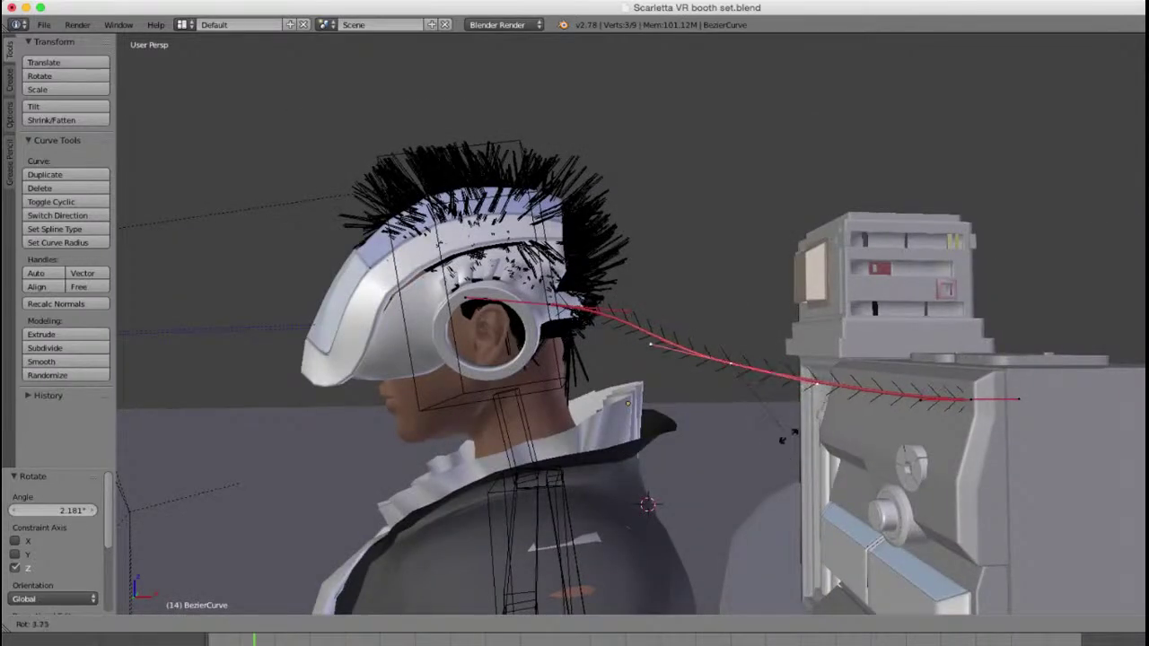
click(787, 446)
key(Tab)
scroll(788, 447, down, 4)
middle_drag(787, 446, 907, 399)
scroll(583, 476, up, 3)
key(a)
scroll(628, 359, down, 3)
middle_drag(835, 359, 633, 332)
scroll(632, 332, up, 4)
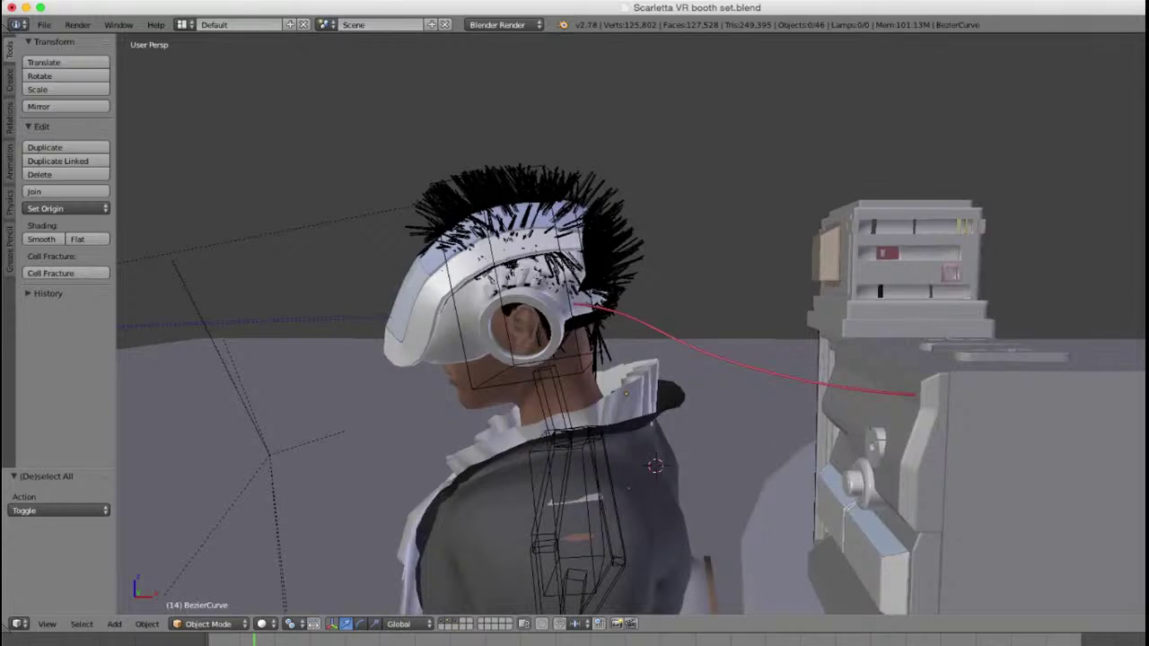
right_click(709, 355)
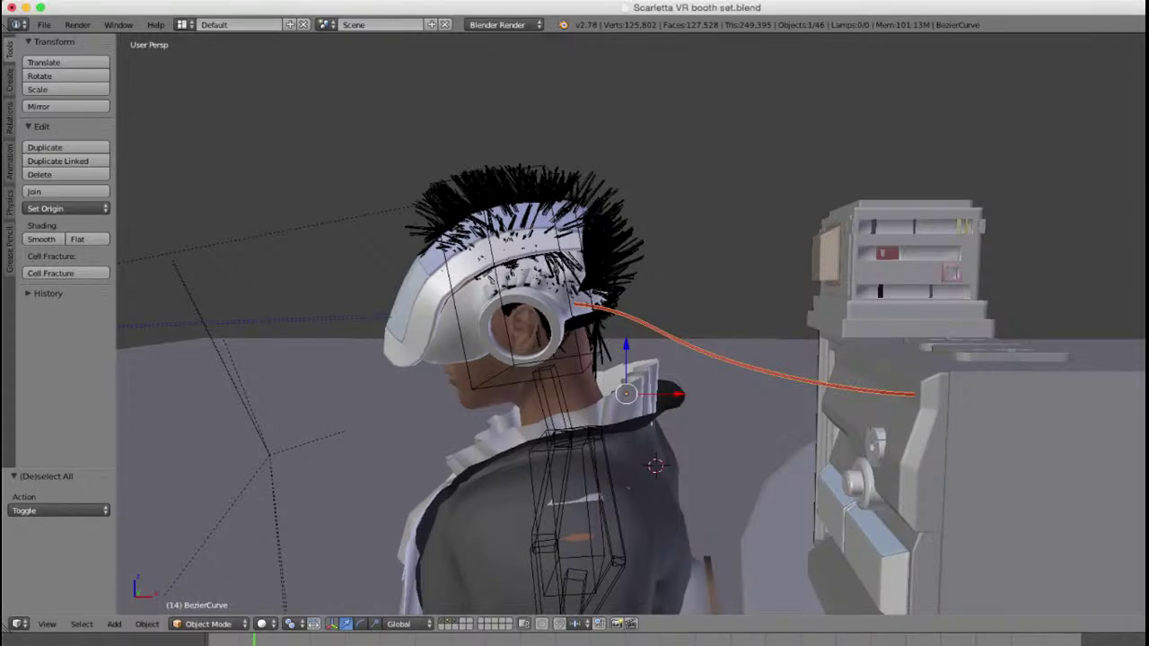
scroll(631, 325, up, 3)
middle_drag(631, 325, 727, 359)
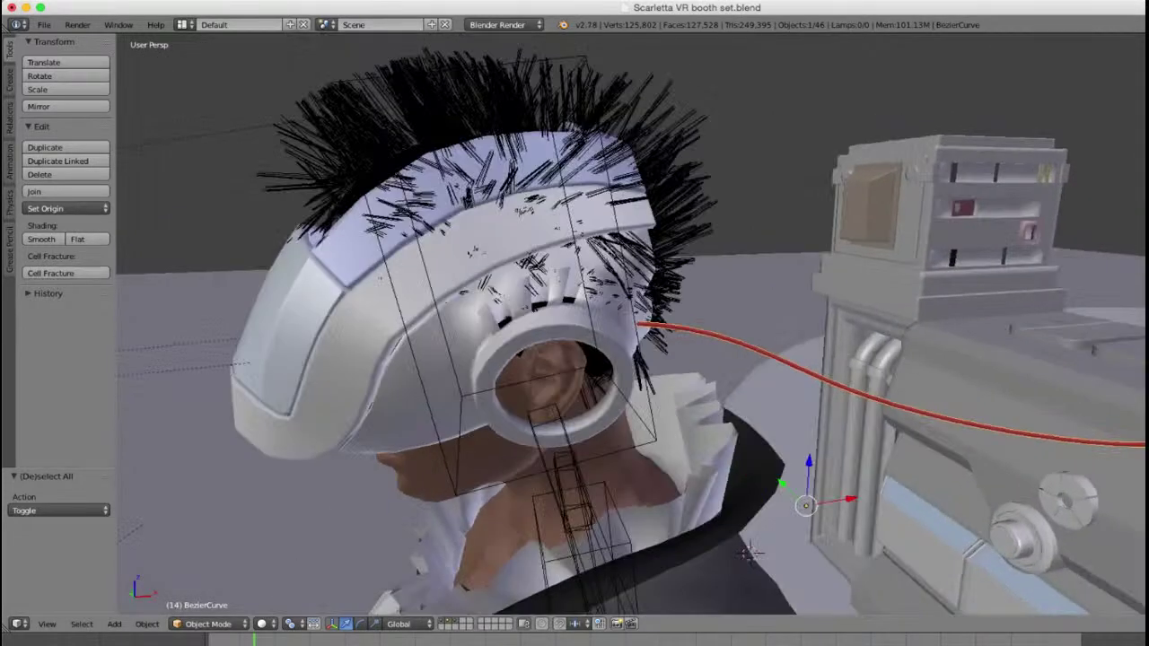
scroll(749, 552, up, 5)
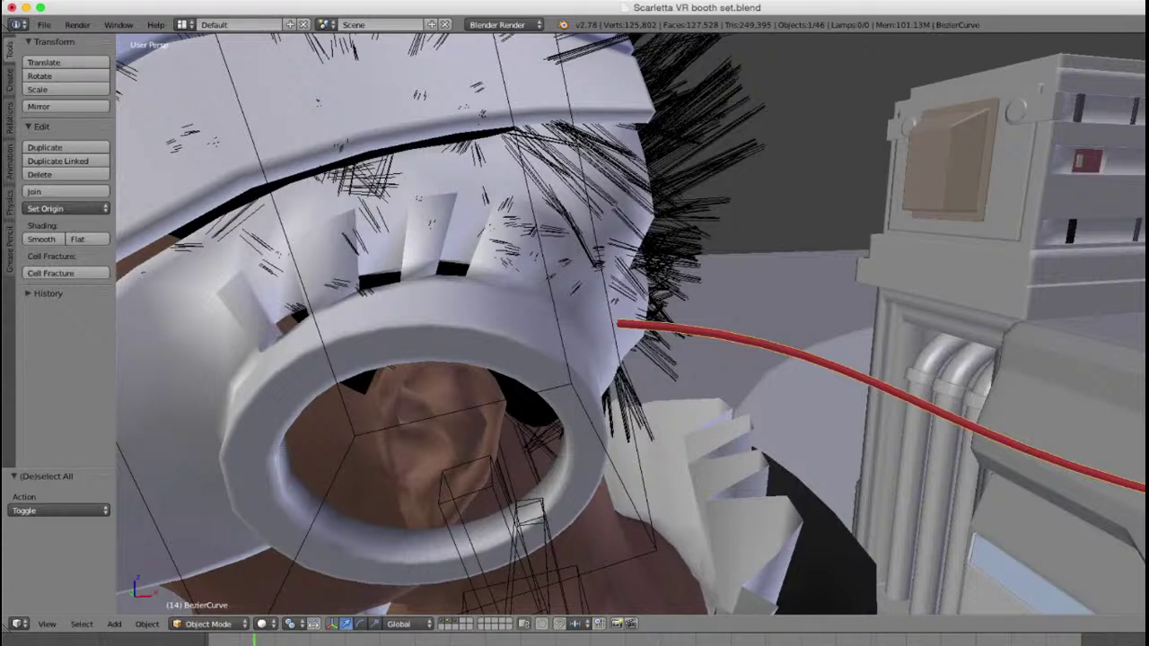
right_click(539, 350)
scroll(538, 350, up, 5)
key(Tab)
middle_drag(574, 332, 503, 323)
right_click(671, 318)
middle_drag(672, 319, 628, 377)
key(Tab)
Step: Edit the red cable, lower its headset-side end point about 0.08 along Z and return to object mode
right_click(763, 373)
key(Tab)
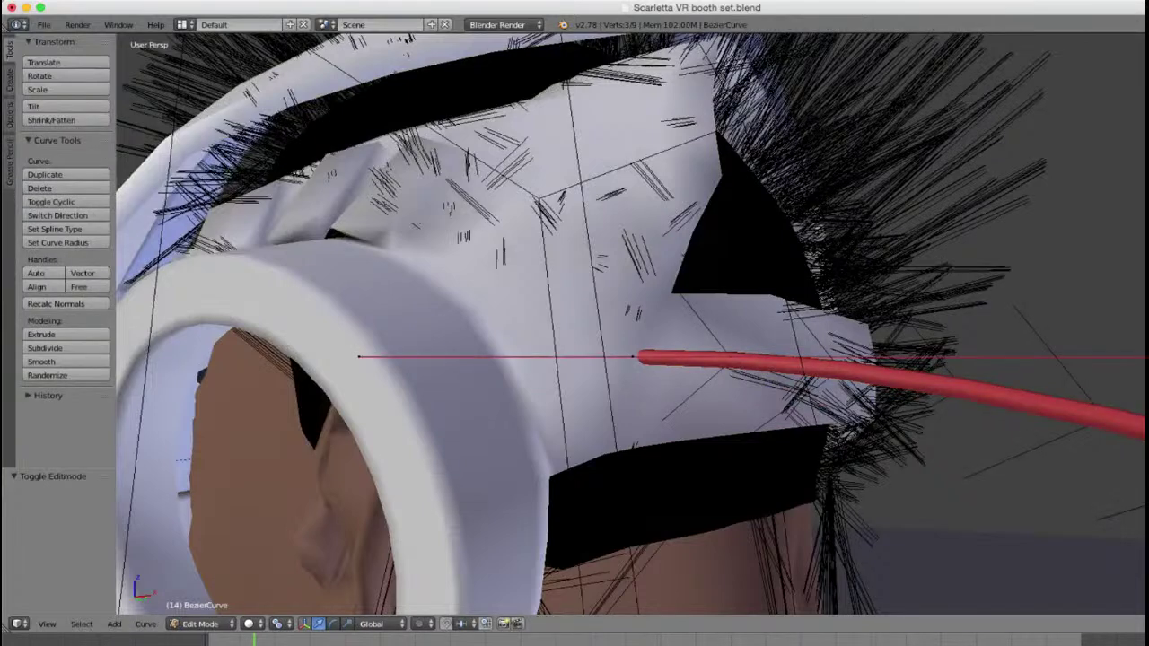
right_click(636, 357)
key(g)
key(z)
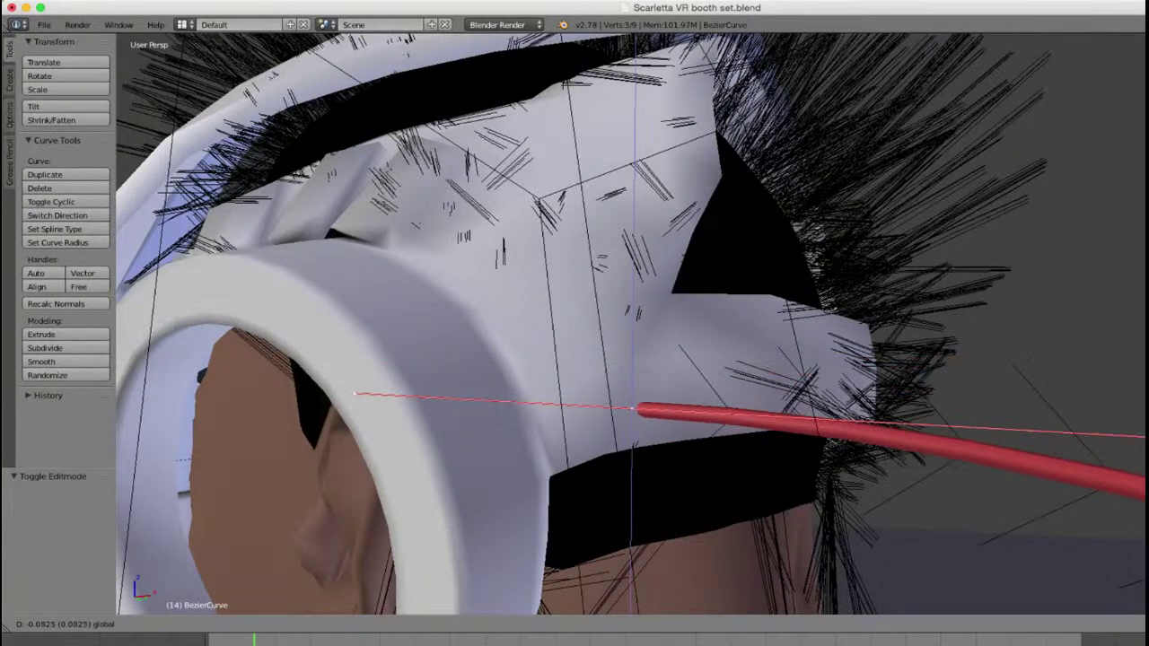
click(637, 400)
key(Tab)
scroll(637, 400, down, 4)
mouse_move(638, 400)
middle_down()
mouse_move(449, 377)
mouse_move(637, 385)
middle_up()
scroll(638, 386, up, 5)
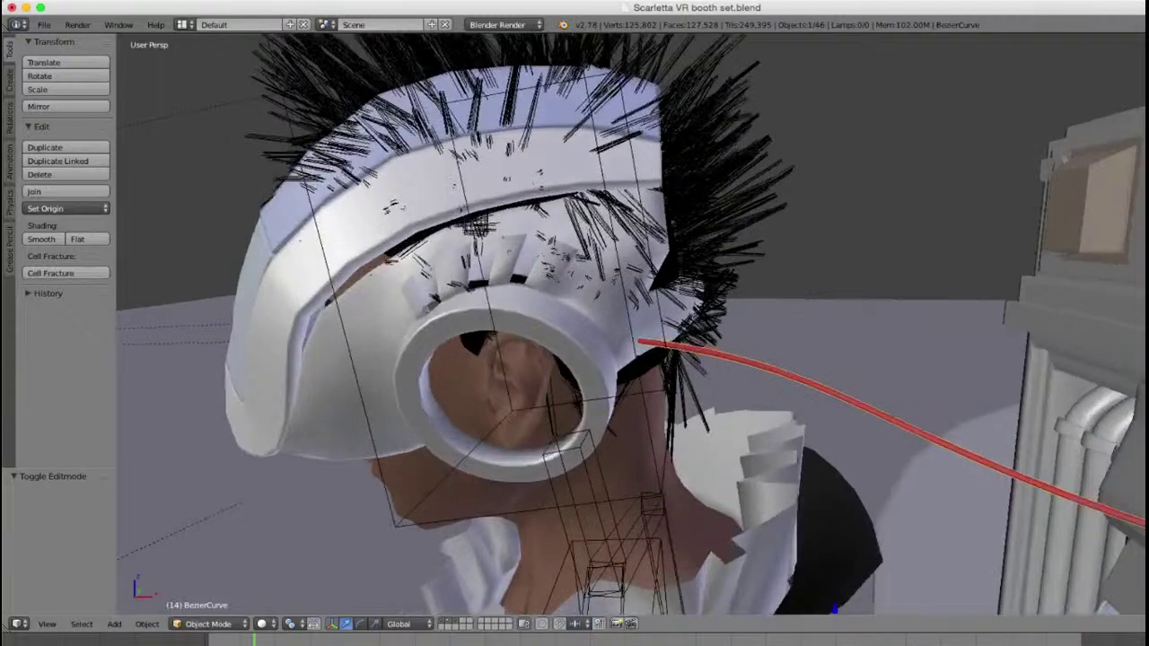
Step: Select the headset and inspect its mesh where the red cable meets the rear strap
scroll(628, 359, down, 1)
right_click(628, 341)
key(Tab)
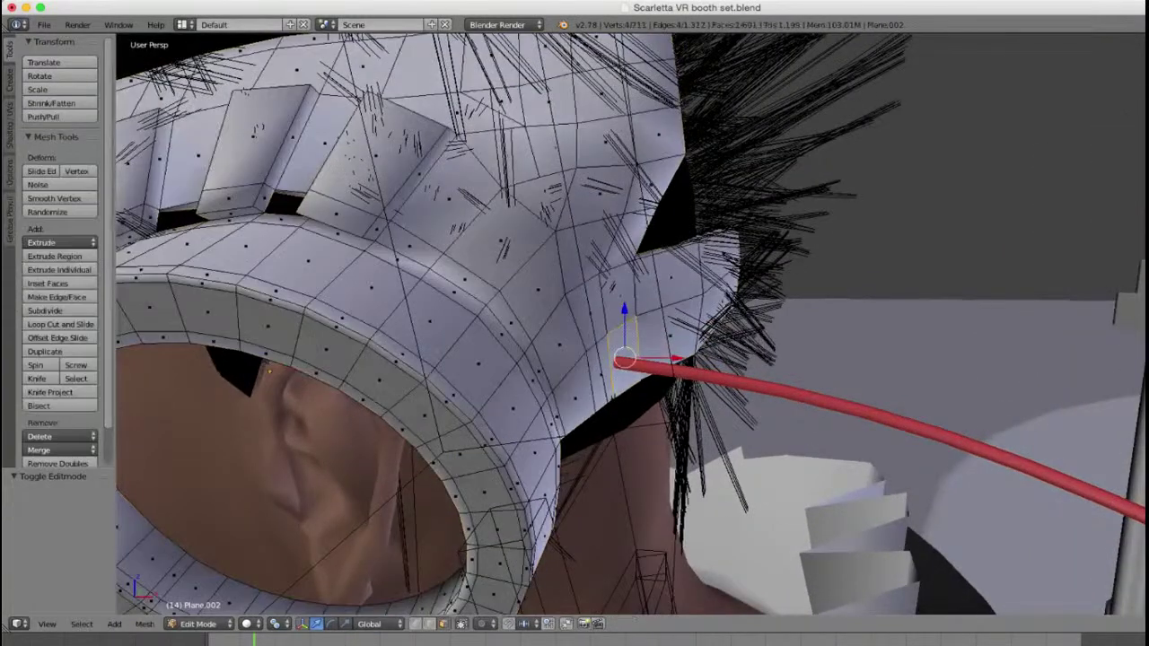
key(Tab)
scroll(628, 376, down, 5)
middle_drag(629, 377, 731, 444)
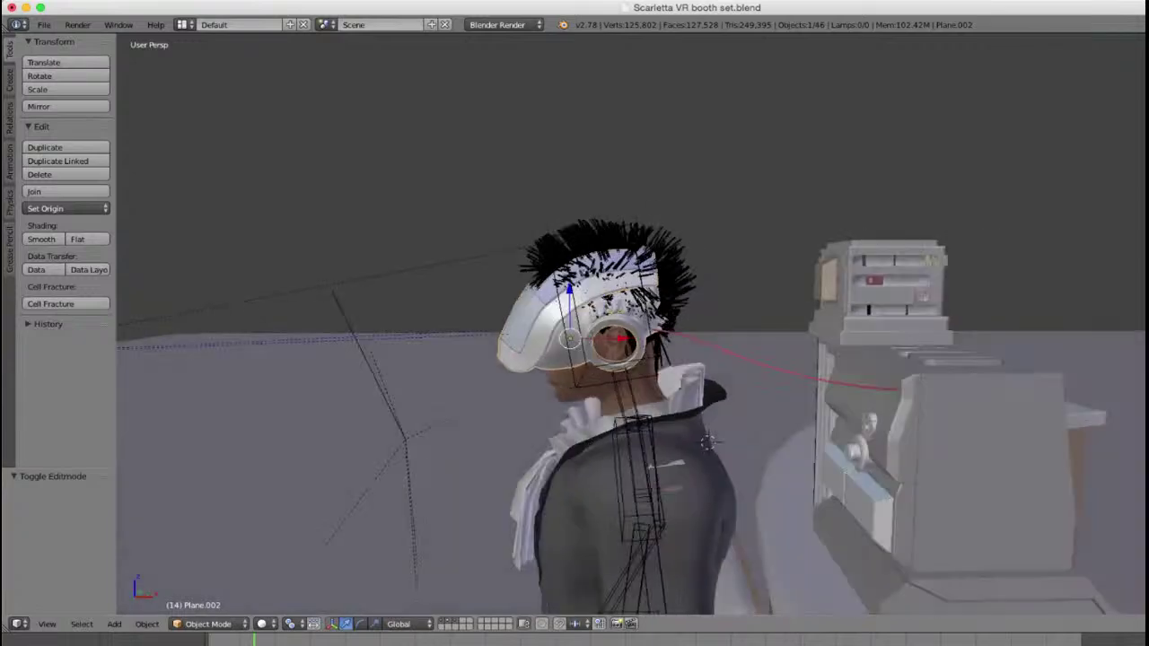
Step: Add one edge loop along the headset's rear strap at the height of the cable's end
scroll(732, 444, up, 5)
scroll(620, 368, up, 3)
key(Tab)
scroll(619, 368, up, 4)
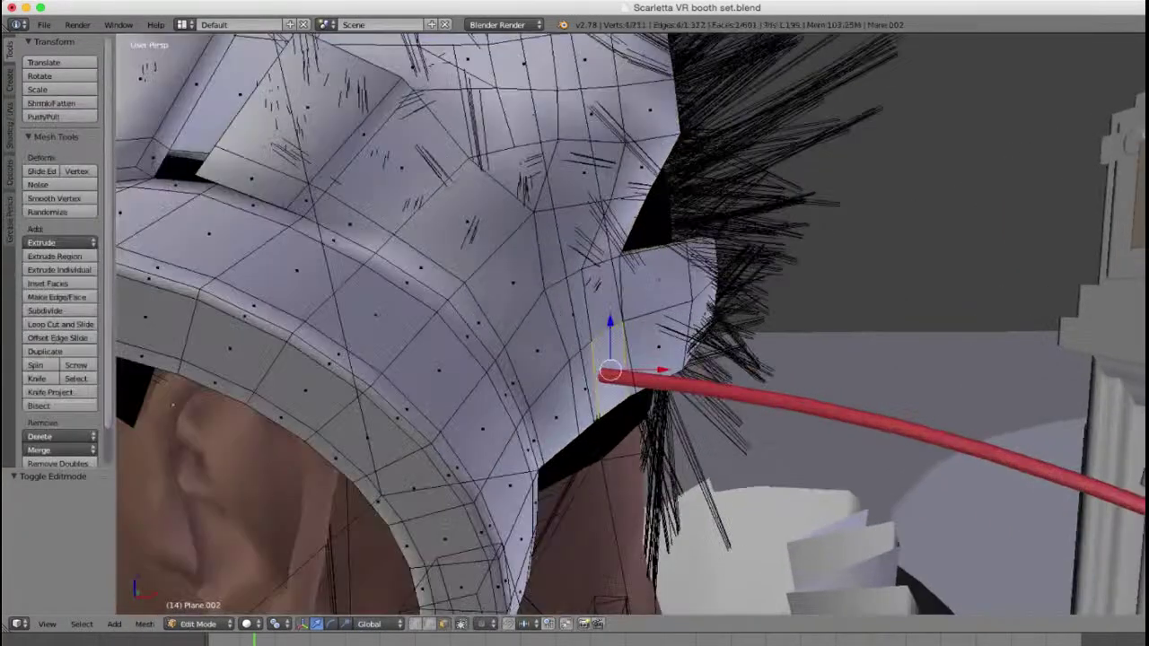
right_click(579, 343)
scroll(629, 359, down, 3)
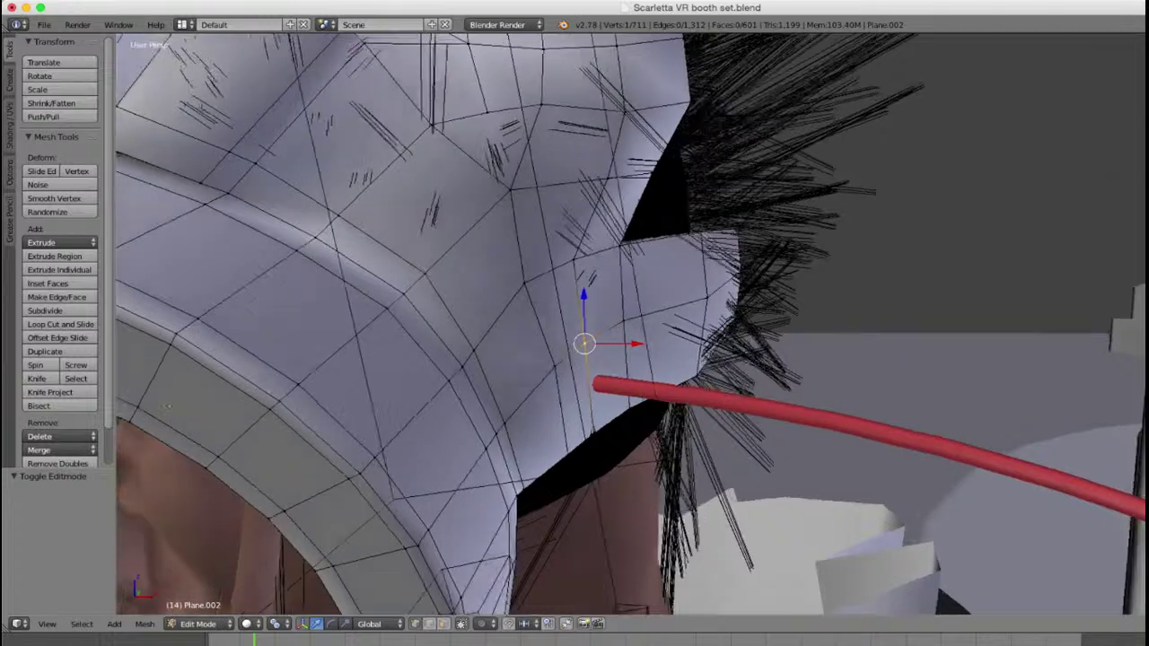
middle_drag(628, 359, 682, 377)
key(ctrl+r)
click(647, 408)
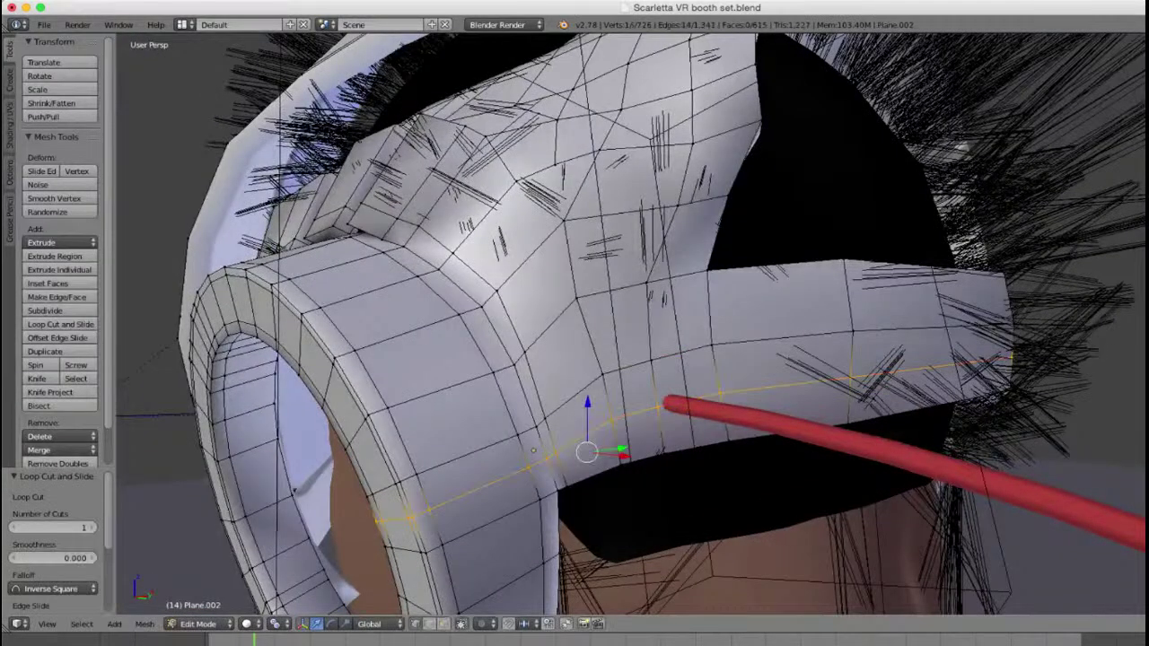
Step: Select the new edge-loop vertex nearest the cable's end, keeping the cable selected as a second object
key(Tab)
middle_drag(574, 359, 611, 332)
key(Tab)
right_click(636, 401)
middle_drag(637, 400, 700, 368)
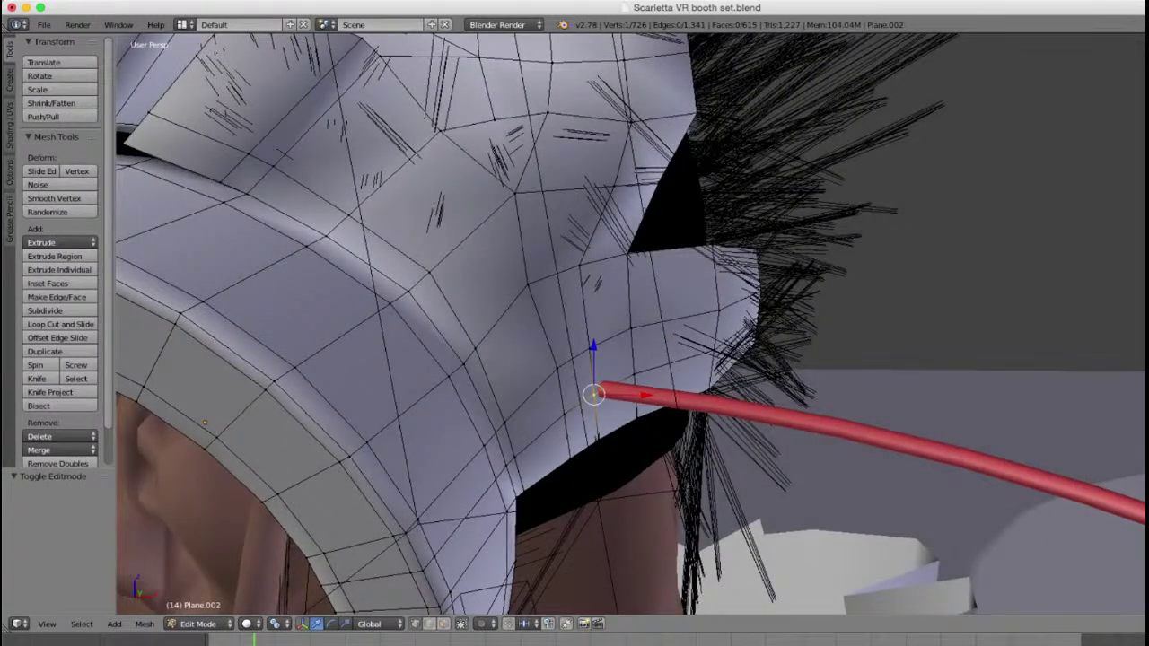
key(Tab)
right_click(646, 399)
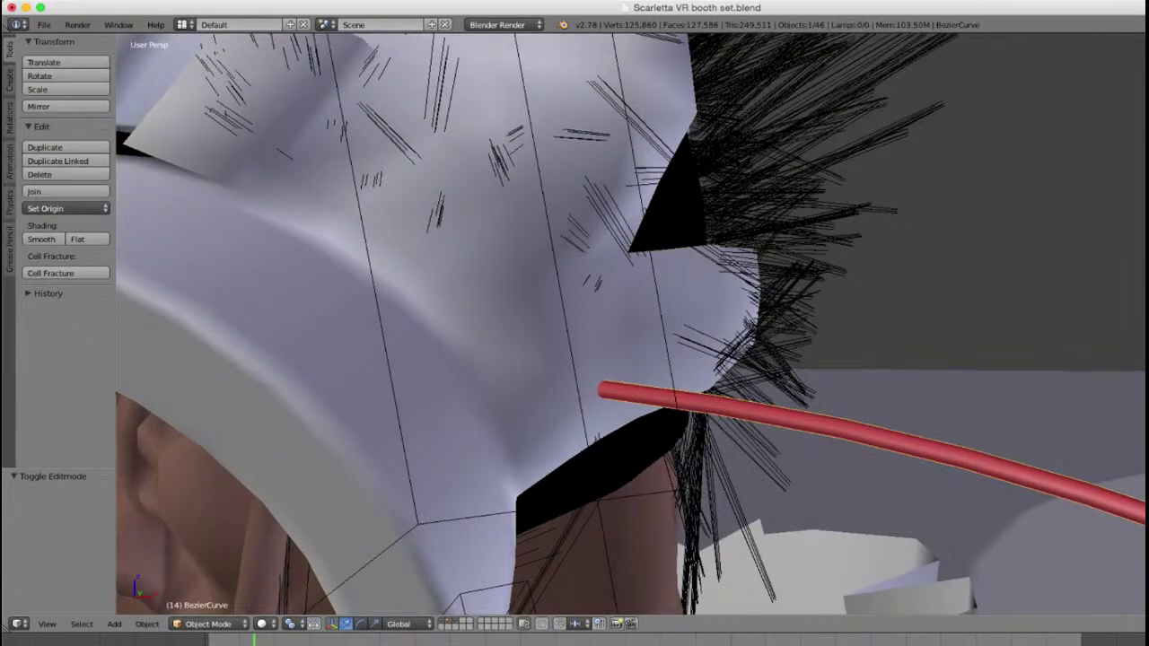
key(ctrl+z)
key(ctrl+z)
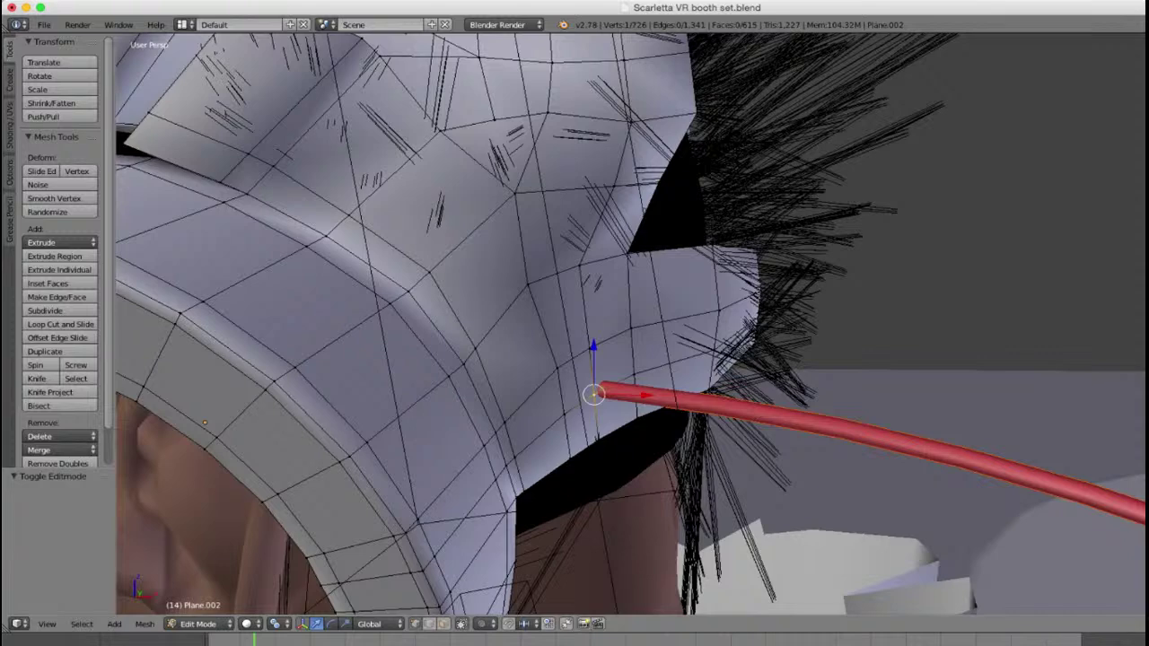
Step: Hook the selected headset vertex to the cable object and return to object mode
key(shift+h)
key(ctrl+z)
key(ctrl+h)
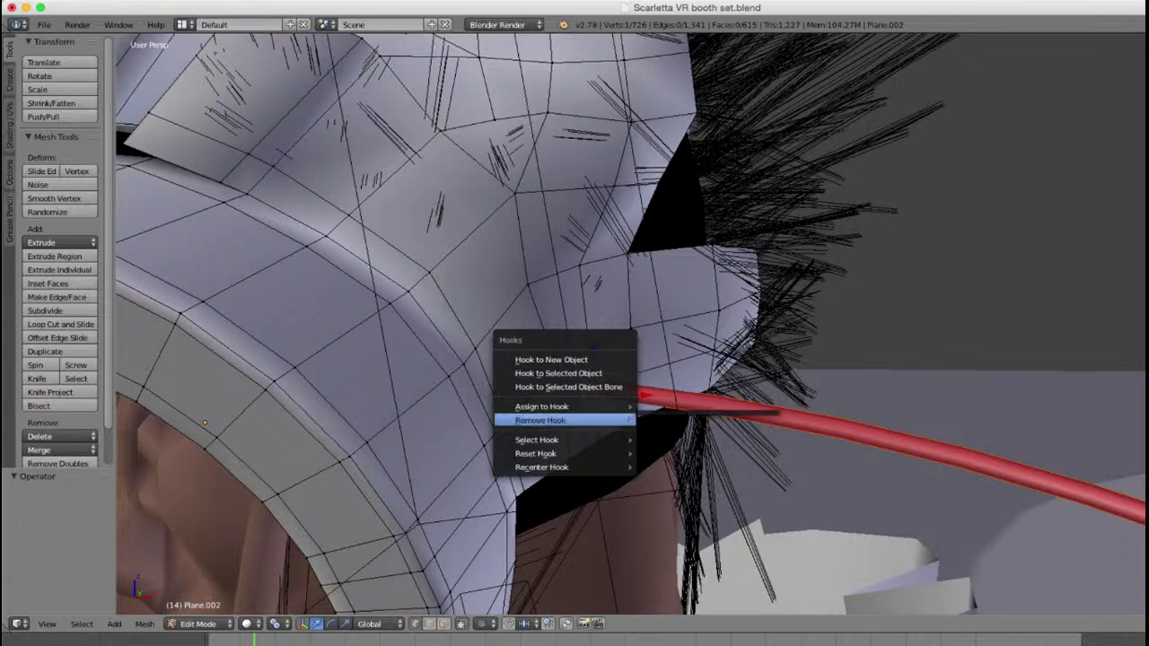
key(Up)
key(Up)
key(Up)
key(Up)
key(Return)
key(Tab)
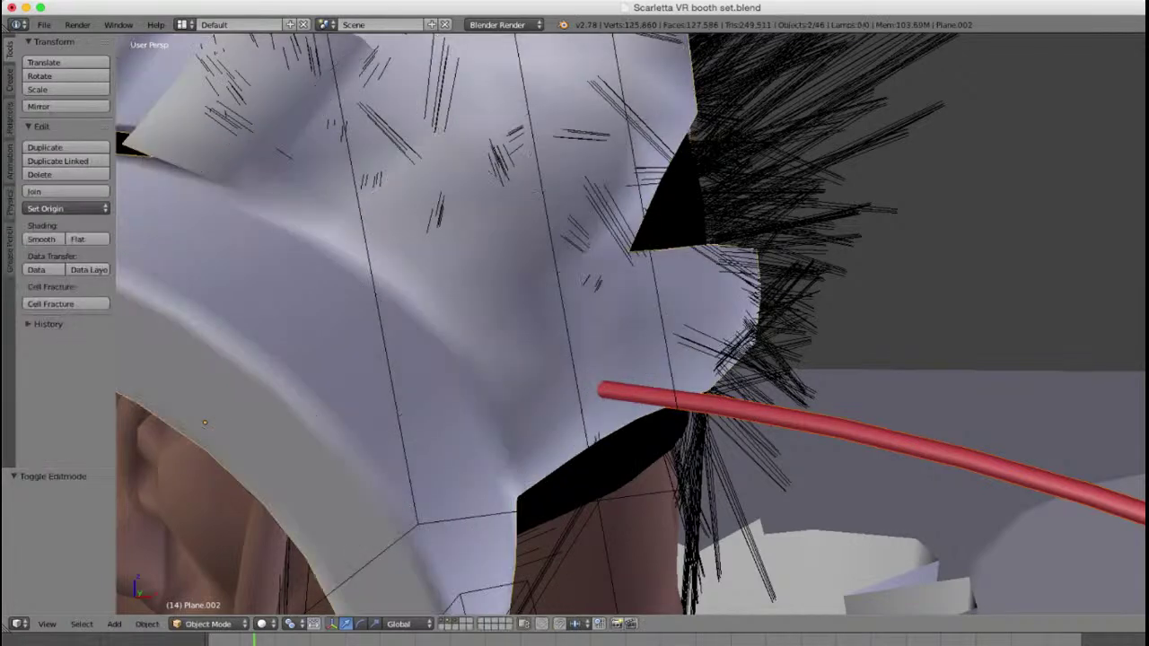
Step: Check the cable's end control point, then hook the headset vertex to the selected cable again
key(Tab)
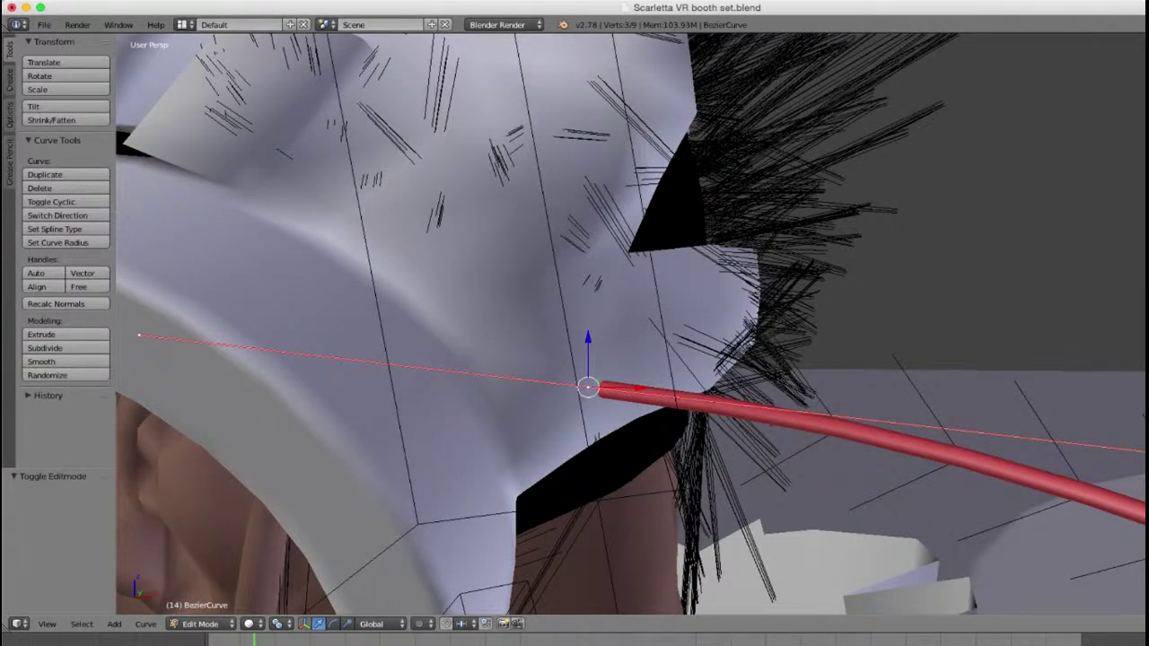
scroll(629, 323, down, 3)
scroll(628, 323, up, 3)
key(Tab)
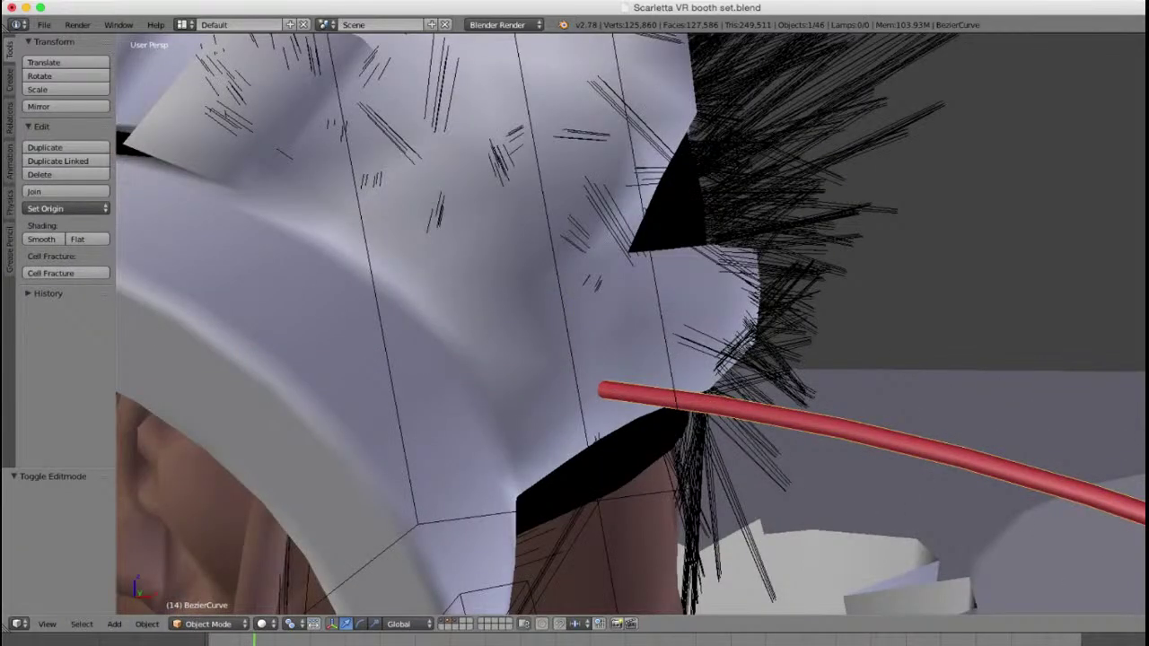
right_click(359, 269)
key(Tab)
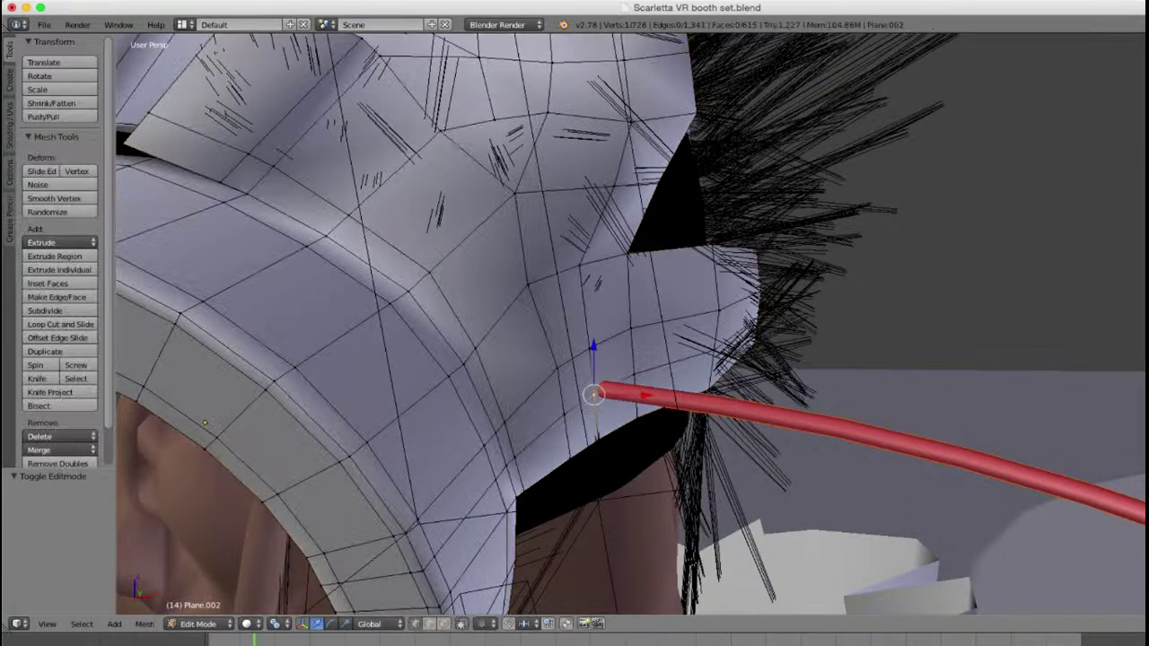
key(ctrl+h)
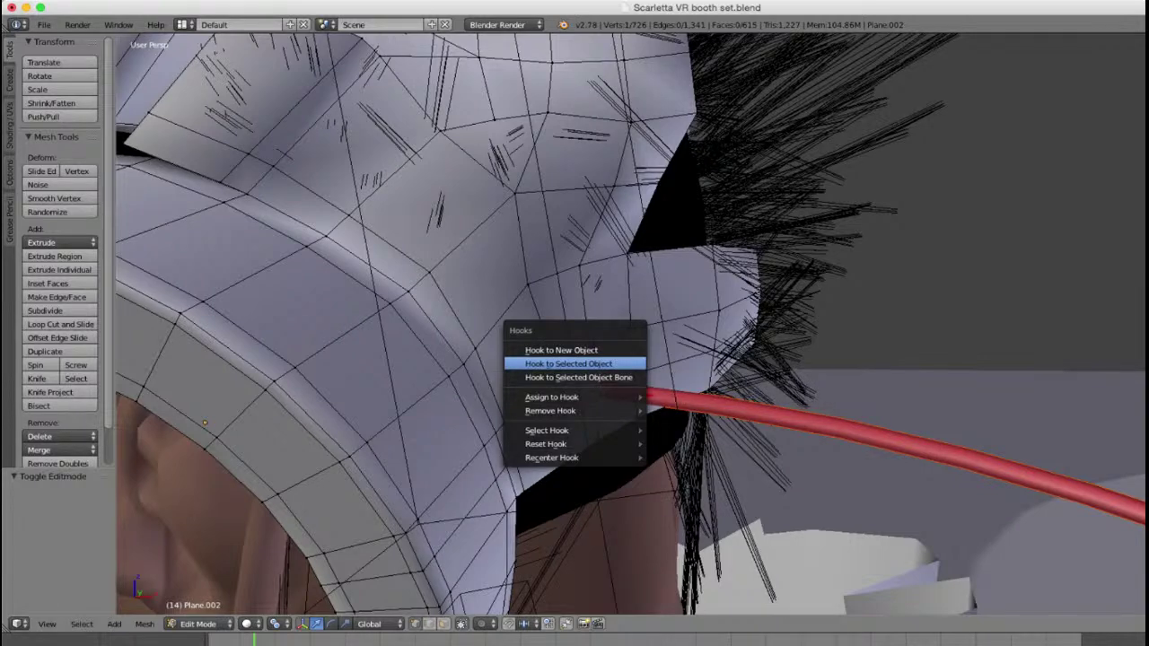
key(Return)
key(Tab)
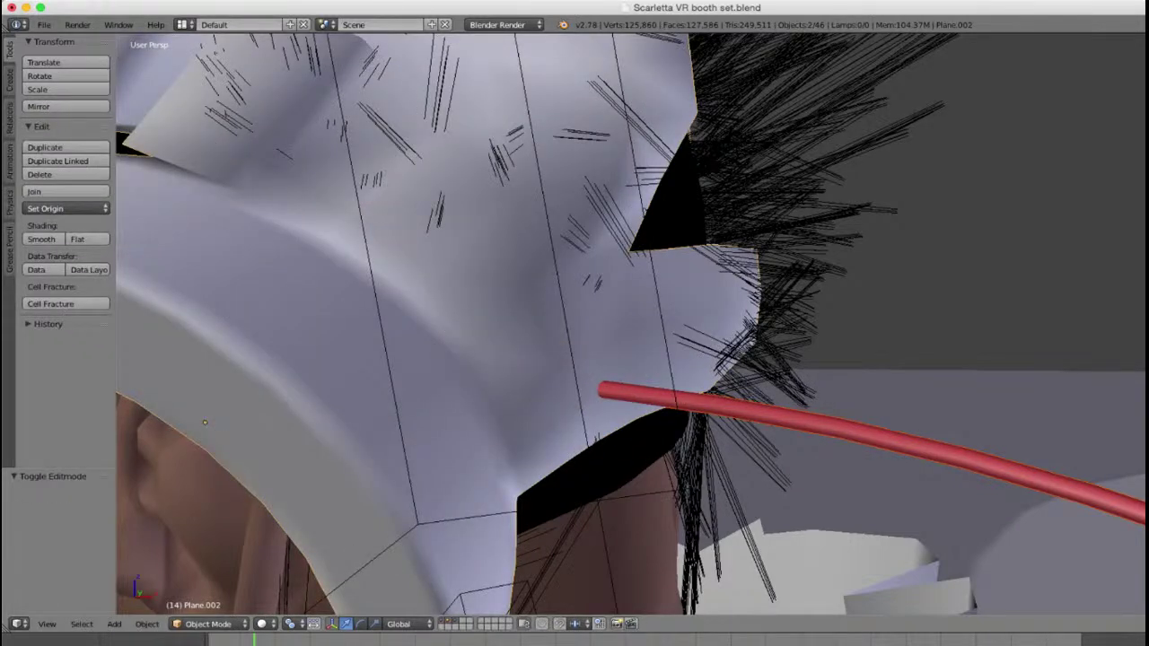
Step: Test the vertex hook by moving the headset alone, cancelling each move and rechecking the hooked vertex
scroll(632, 323, down, 2)
right_click(548, 260)
right_click(547, 260)
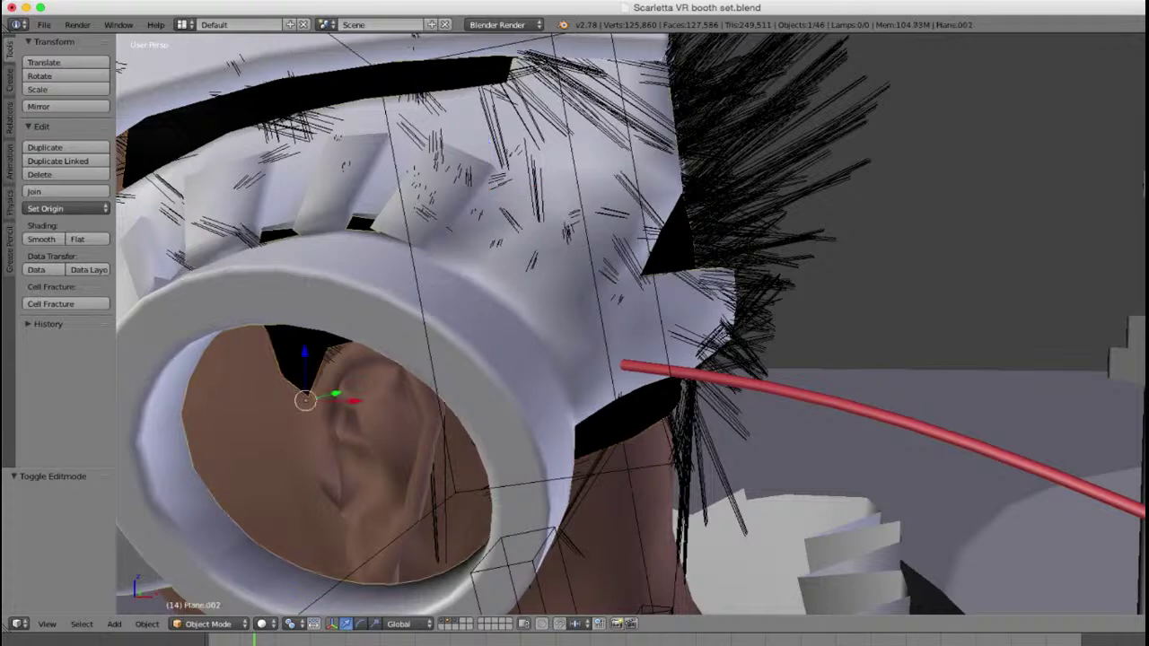
scroll(632, 323, down, 3)
key(g)
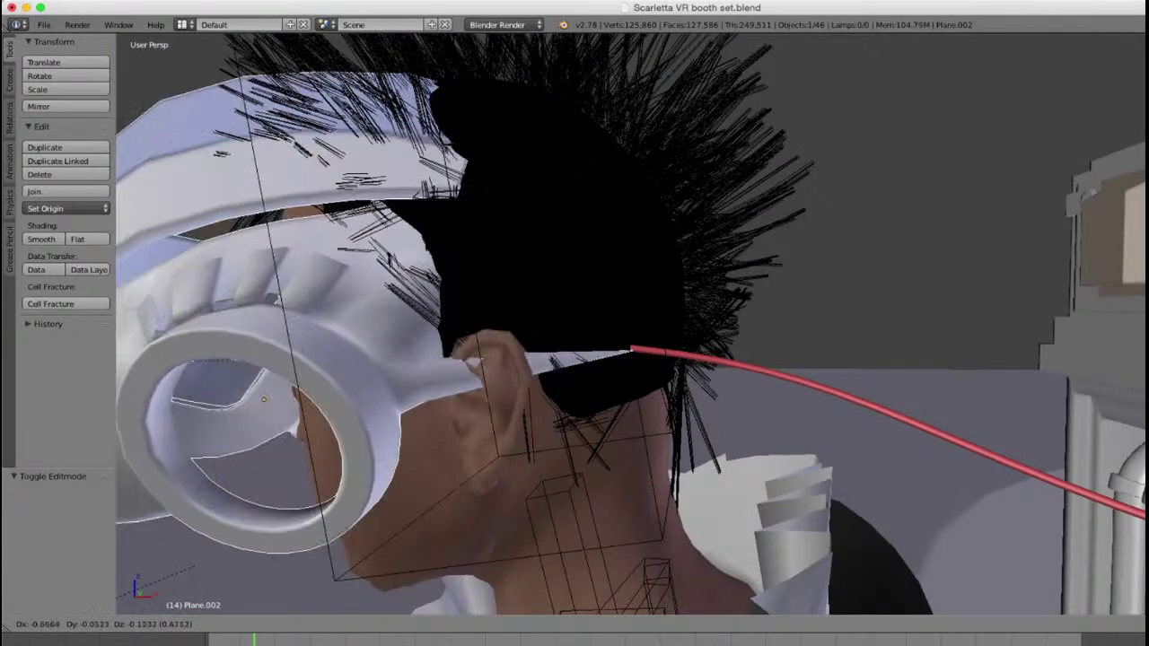
key(Escape)
scroll(574, 323, up, 2)
key(Tab)
scroll(574, 323, up, 2)
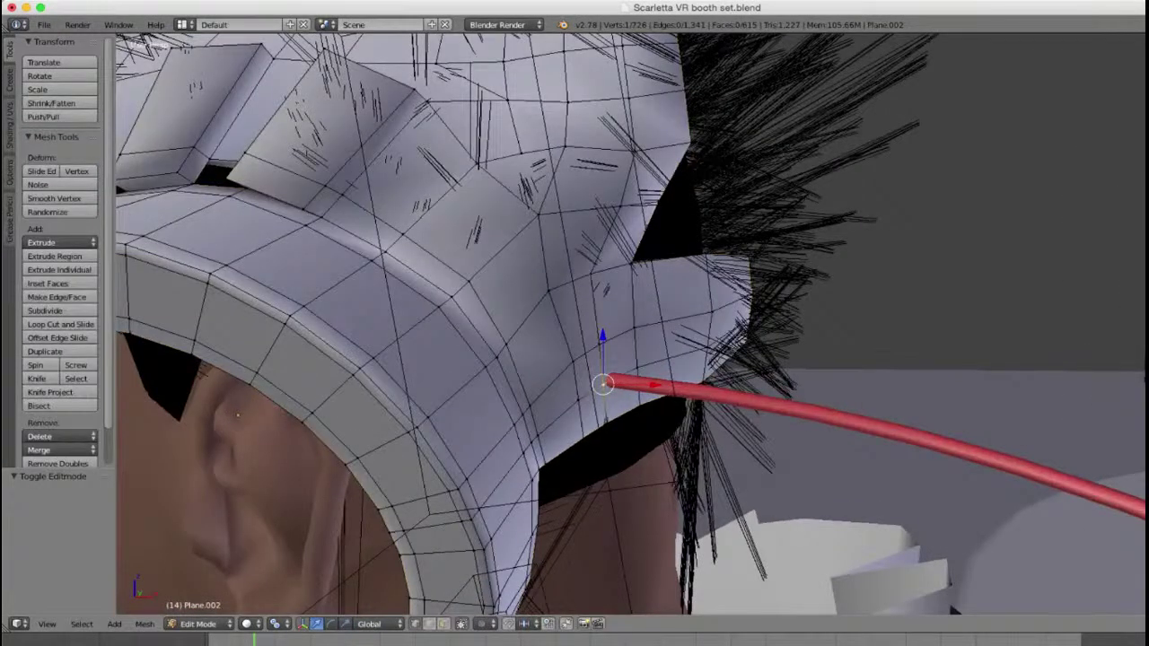
key(Tab)
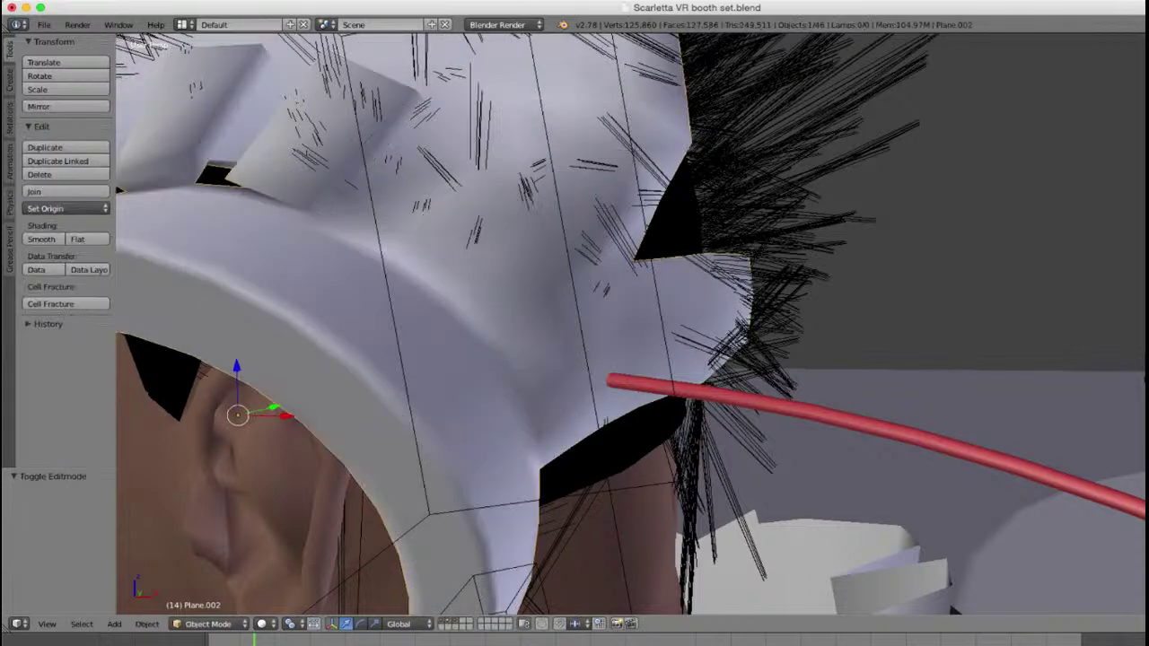
key(g)
key(Escape)
Step: Undo the headset vertex hook and the added edge loop, leaving the headset in place in object mode
key(Tab)
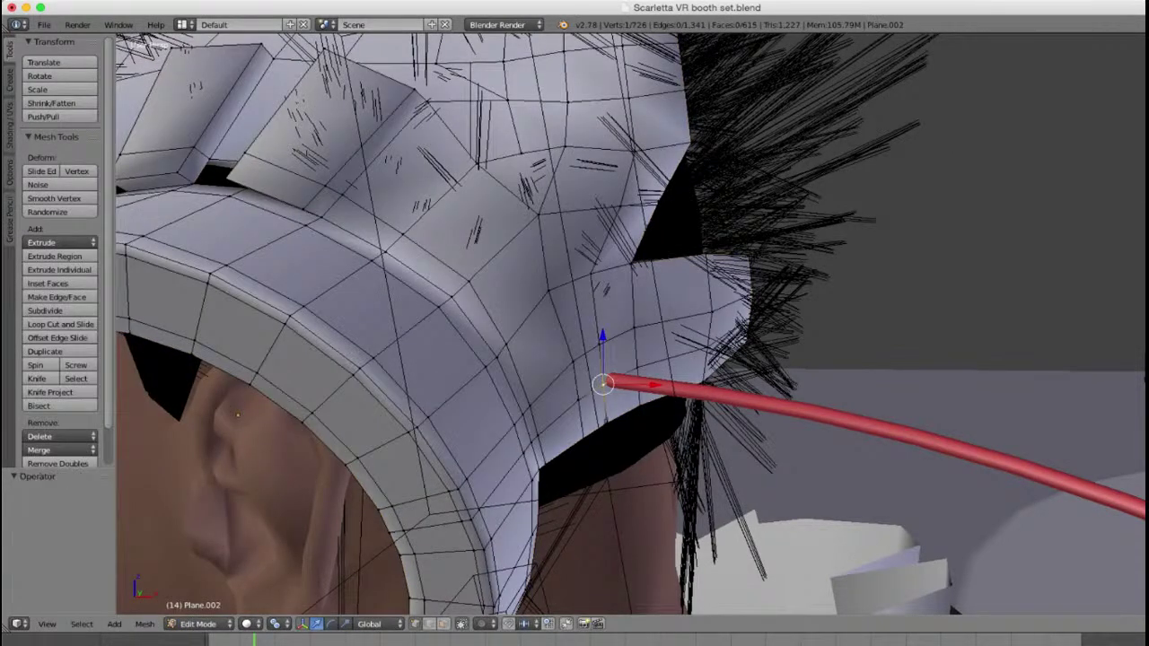
key(x)
key(Tab)
key(g)
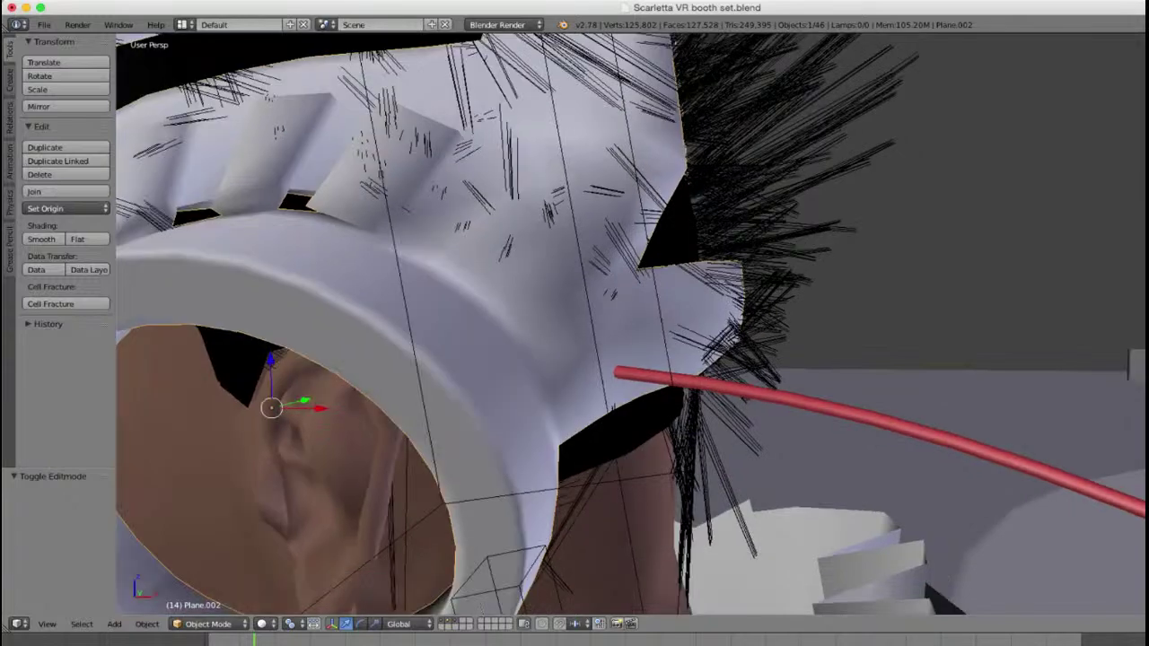
key(Escape)
right_click(790, 399)
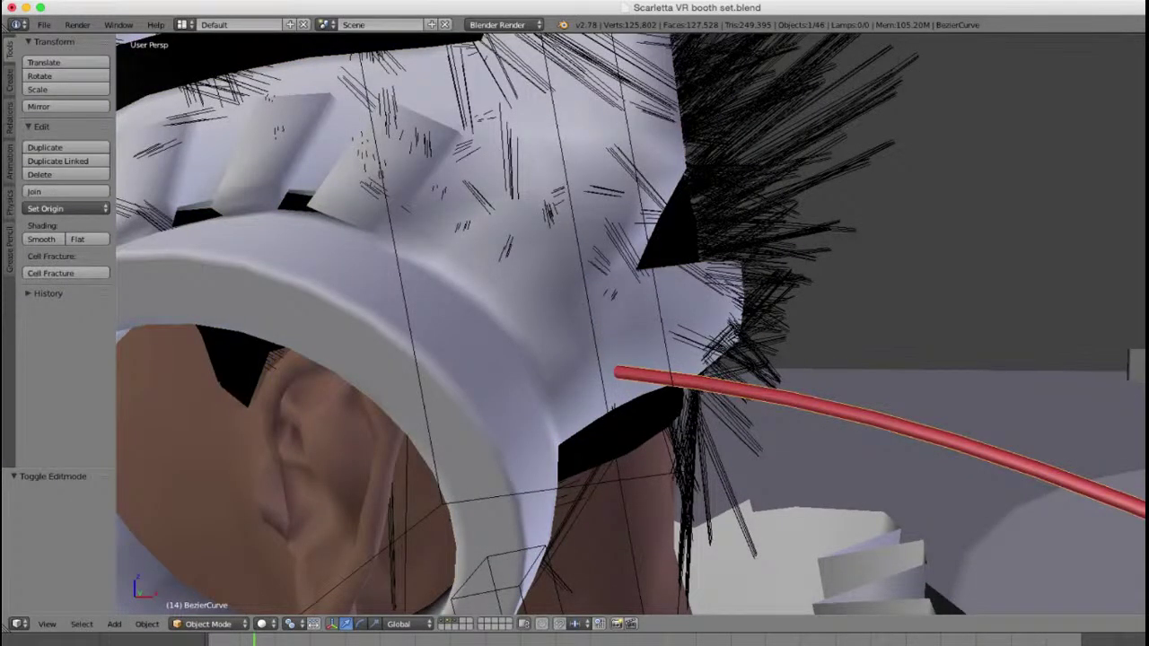
right_click(619, 332)
scroll(631, 324, up, 3)
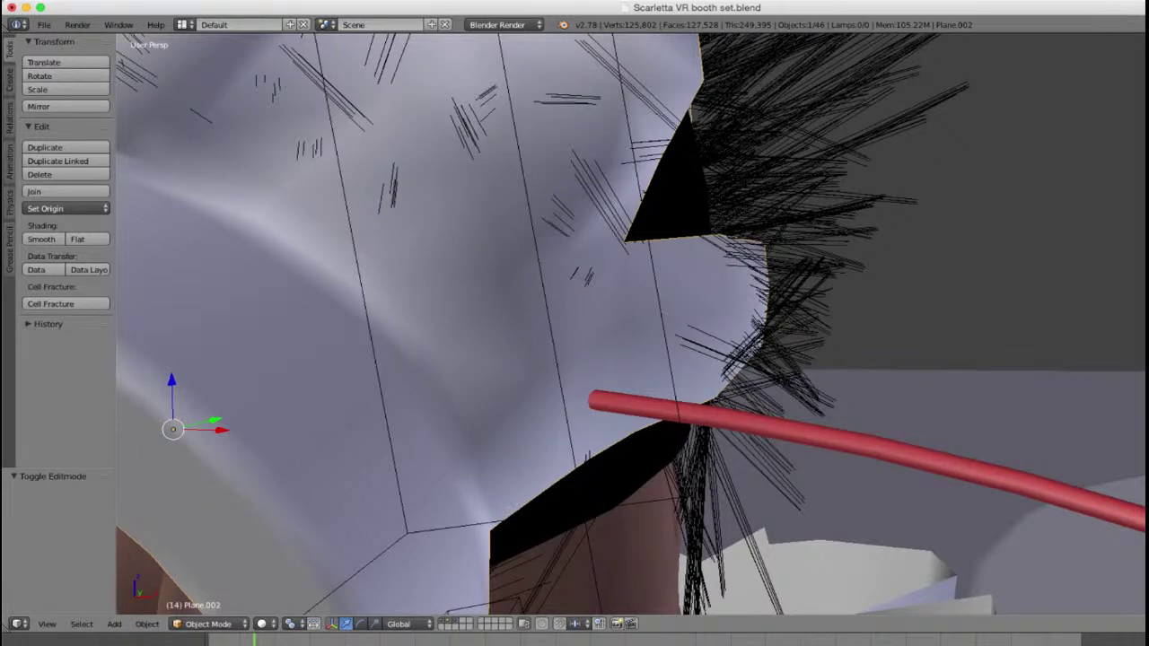
scroll(631, 324, down, 1)
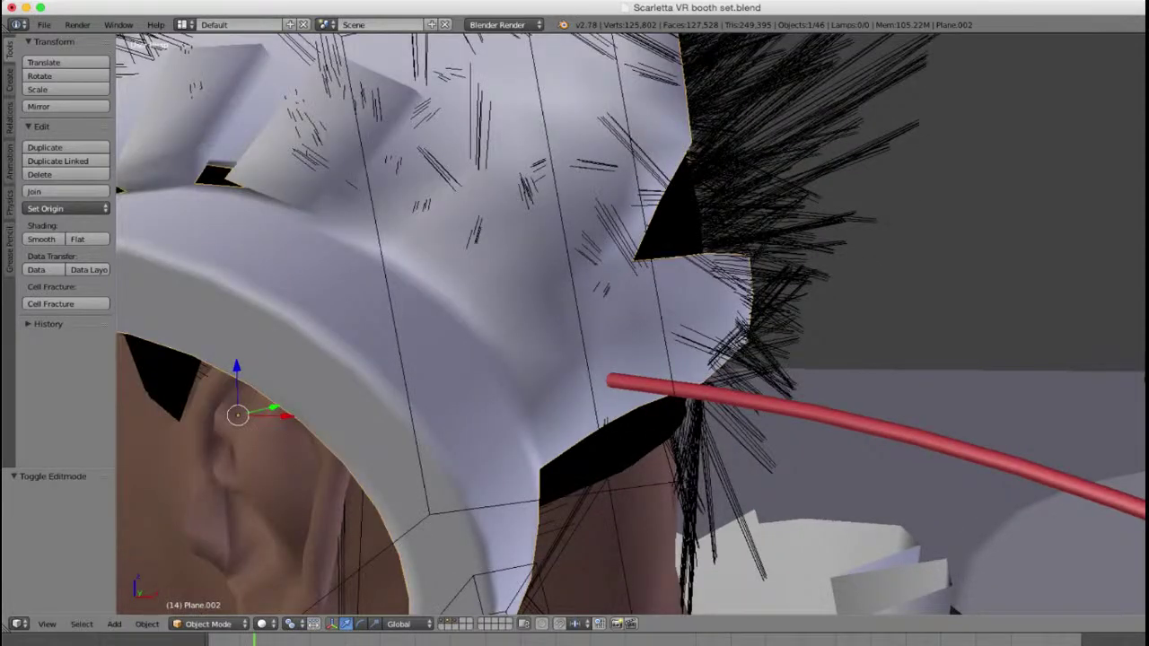
scroll(631, 324, up, 2)
key(Tab)
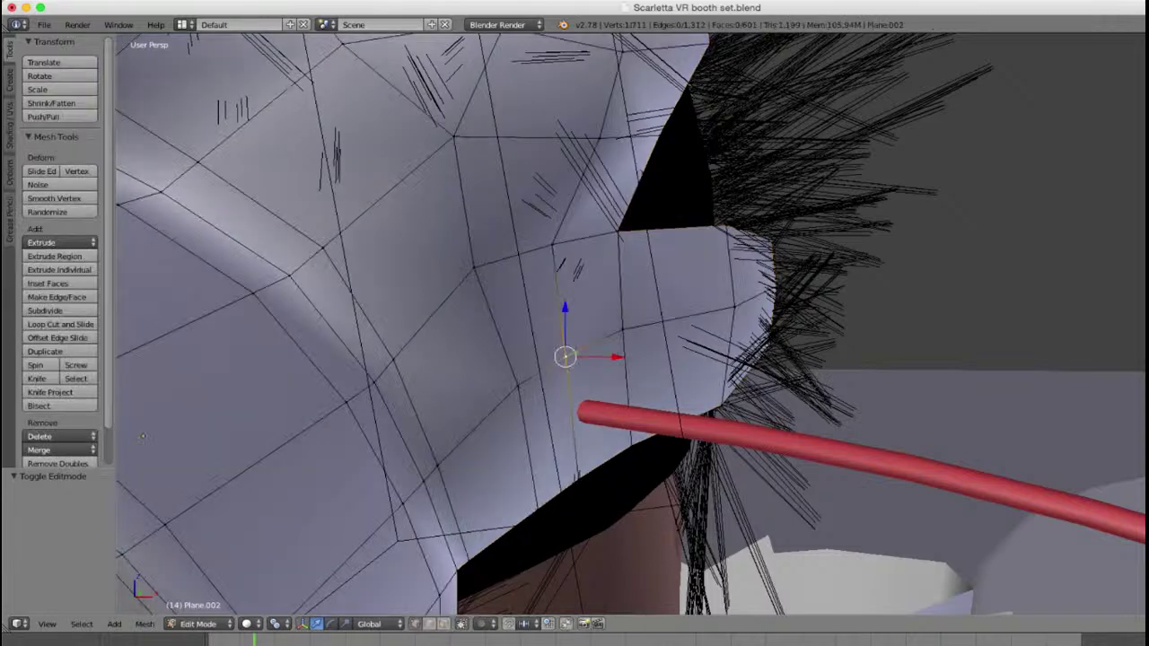
scroll(631, 324, down, 2)
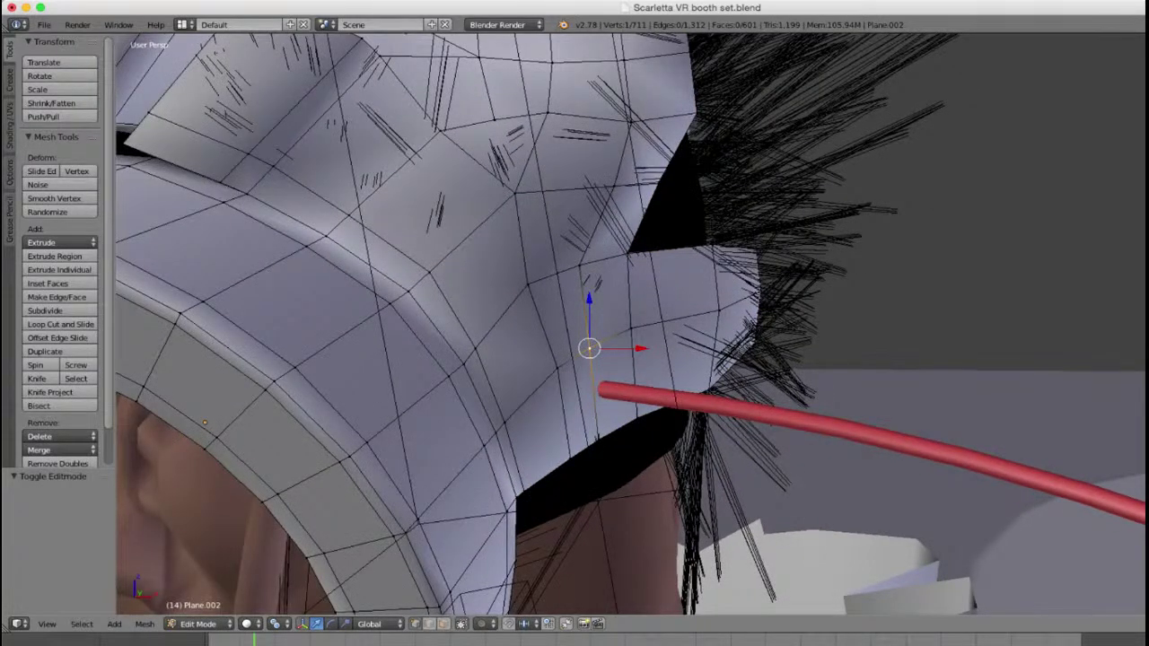
key(ctrl+r)
key(Escape)
Step: Add the cable to the headset selection and hook its headset-side end point to the headset with Hook to Selected Object
key(Tab)
shift+right_click(807, 421)
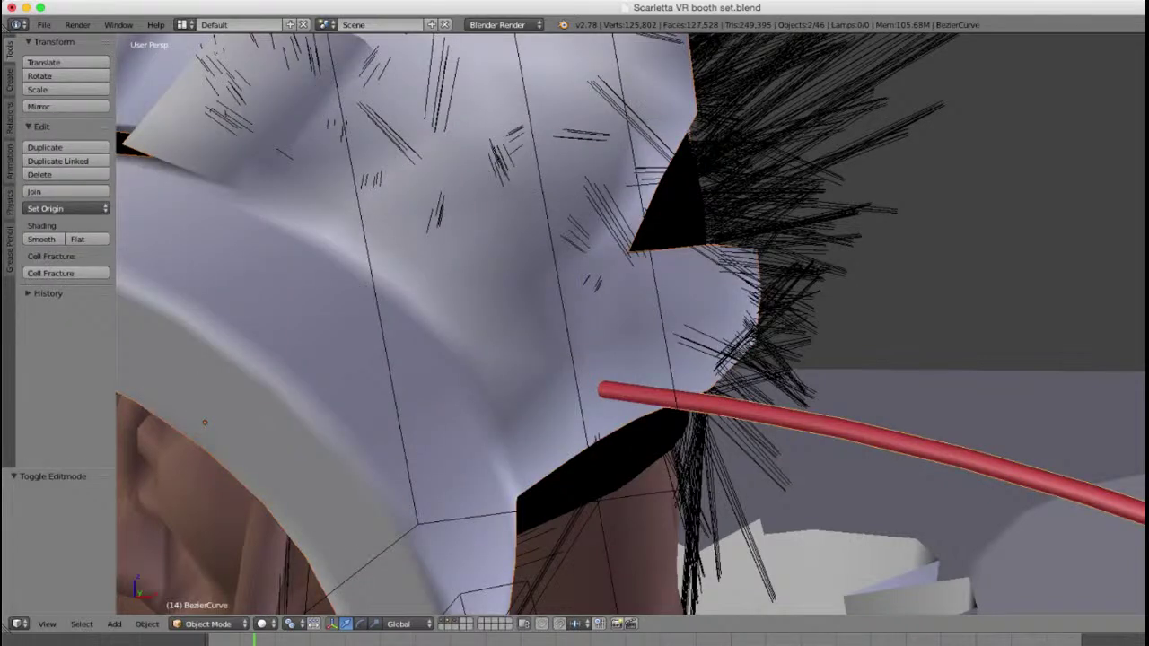
key(ctrl+h)
key(Tab)
key(ctrl+h)
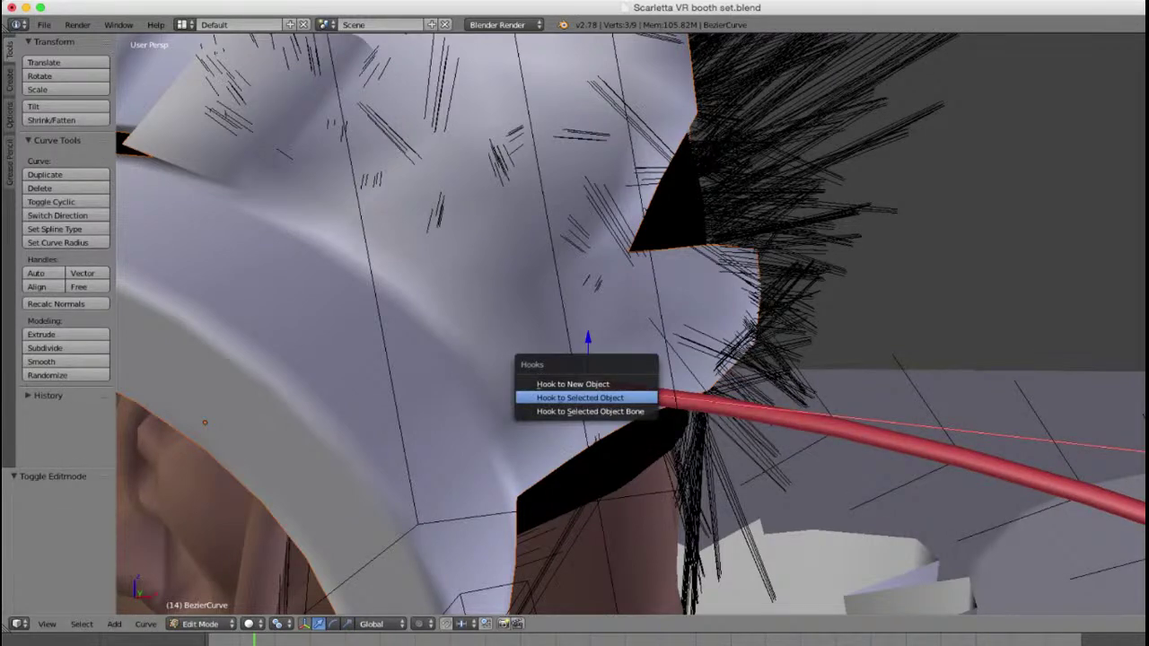
click(580, 397)
key(Tab)
Step: Test whether the cable follows by moving the headset in different views, cancelling each move
right_click(650, 330)
scroll(650, 330, down, 10)
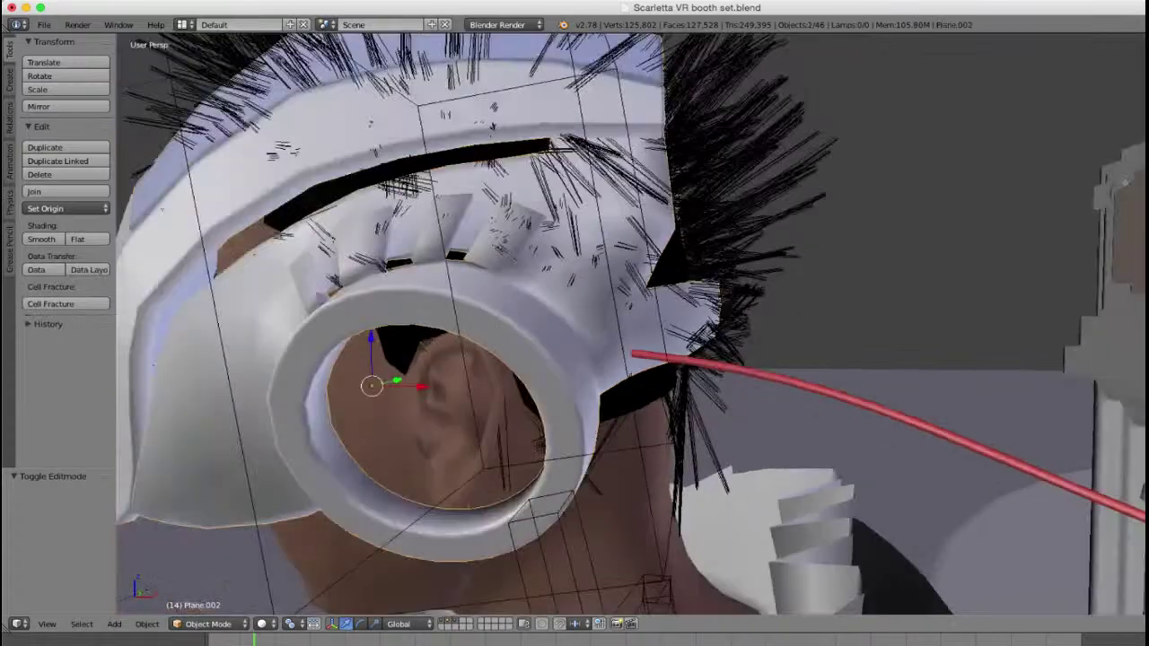
key(g)
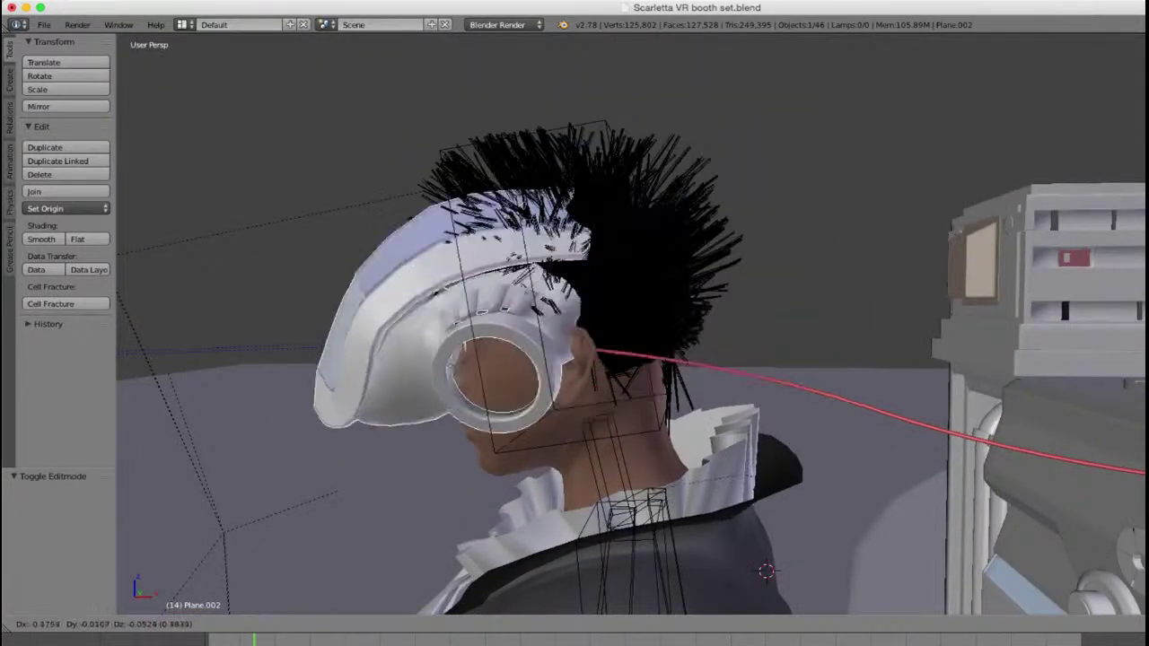
key(Escape)
scroll(574, 296, down, 2)
mouse_move(538, 287)
middle_down()
mouse_move(682, 332)
mouse_move(539, 287)
middle_up()
middle_drag(574, 323, 520, 323)
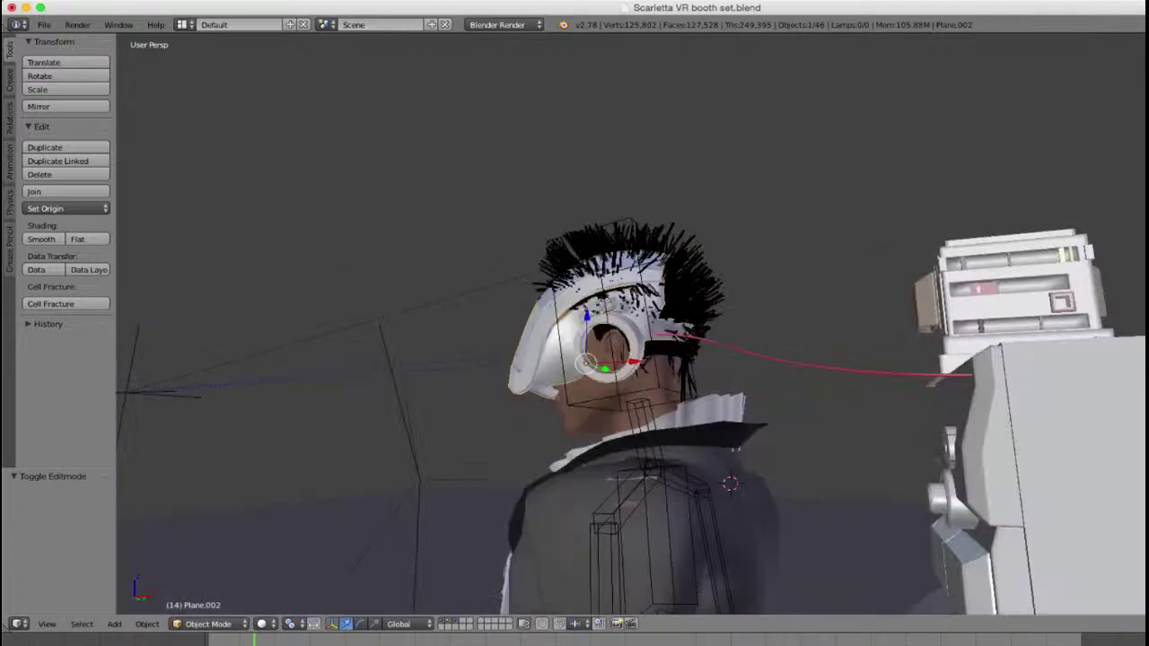
key(g)
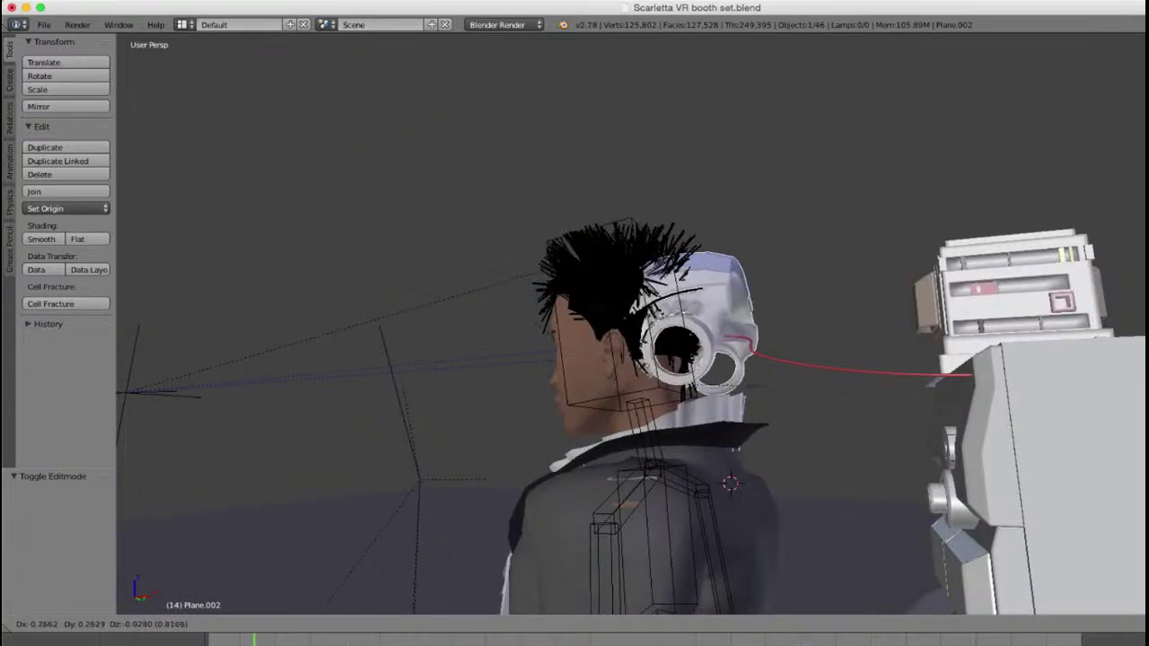
key(Escape)
Step: Delete the middle control point of the red cable curve and return to object mode in solid shading
middle_drag(539, 305, 583, 363)
scroll(574, 323, up, 3)
right_click(651, 355)
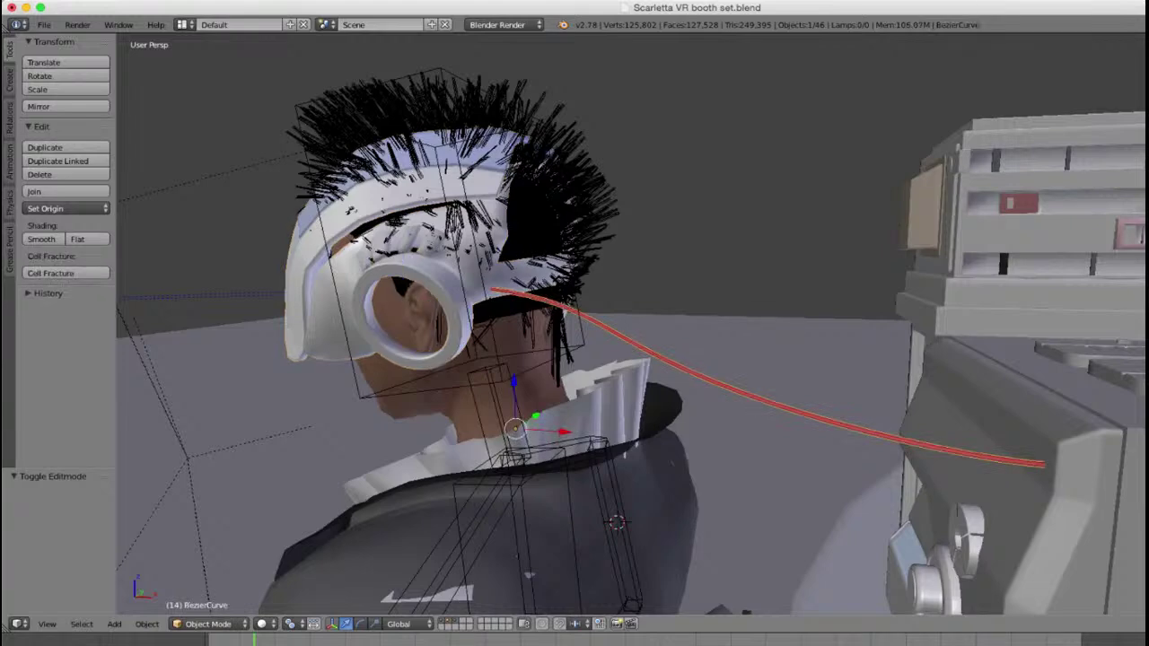
key(Tab)
scroll(631, 324, down, 2)
key(z)
right_click(677, 355)
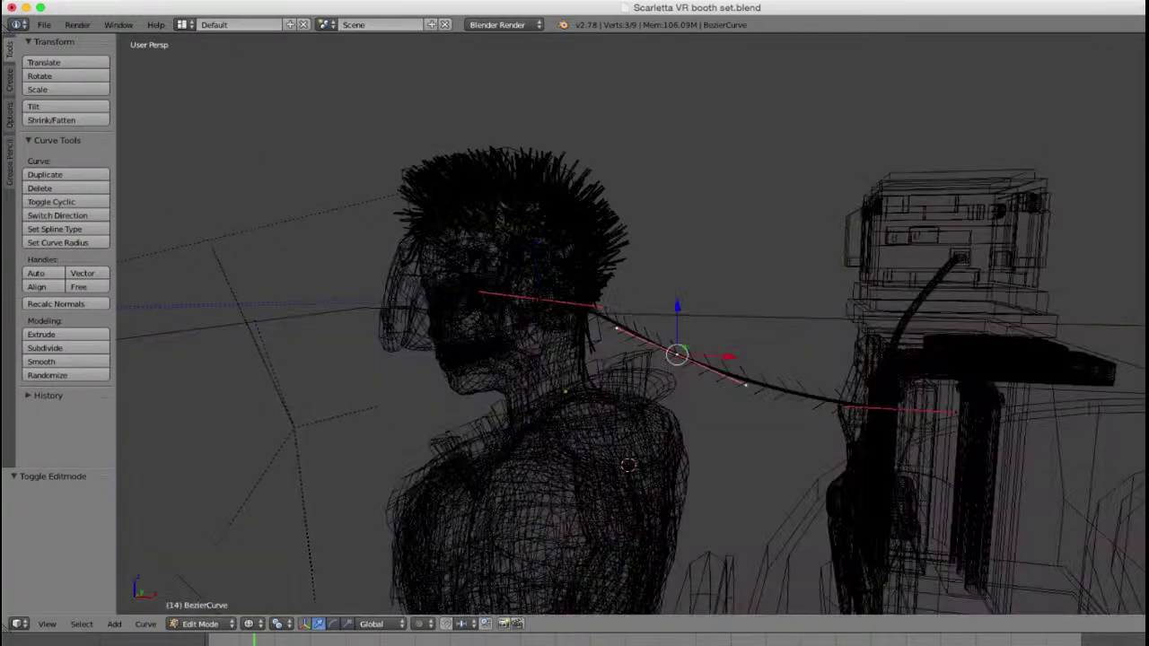
key(x)
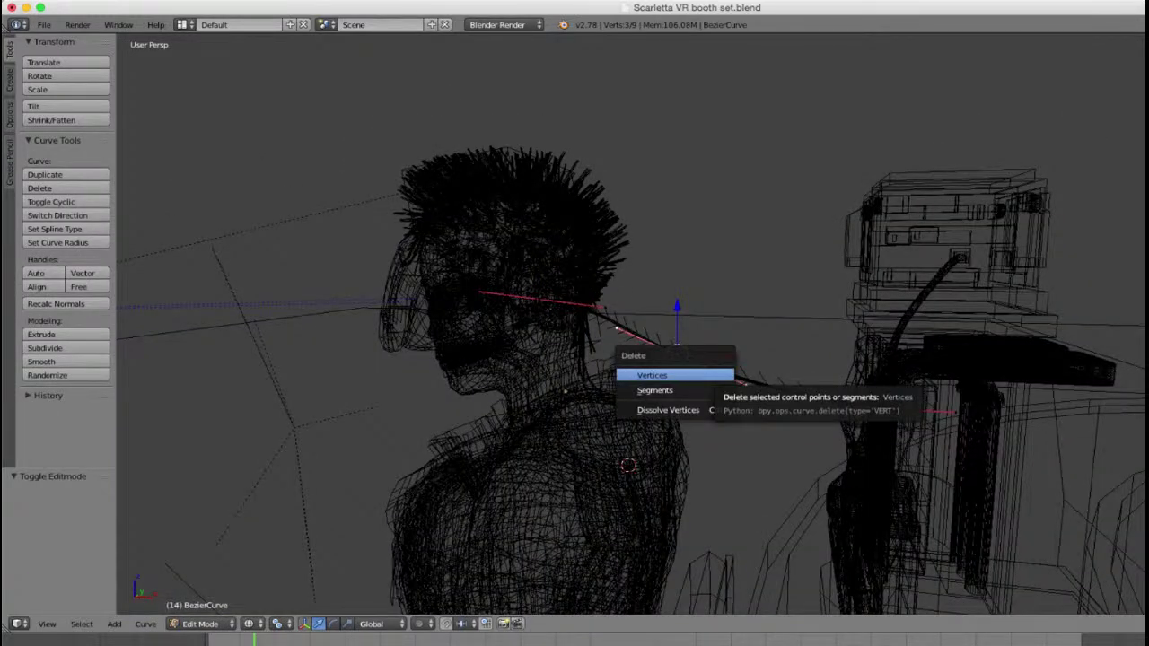
click(674, 375)
key(Tab)
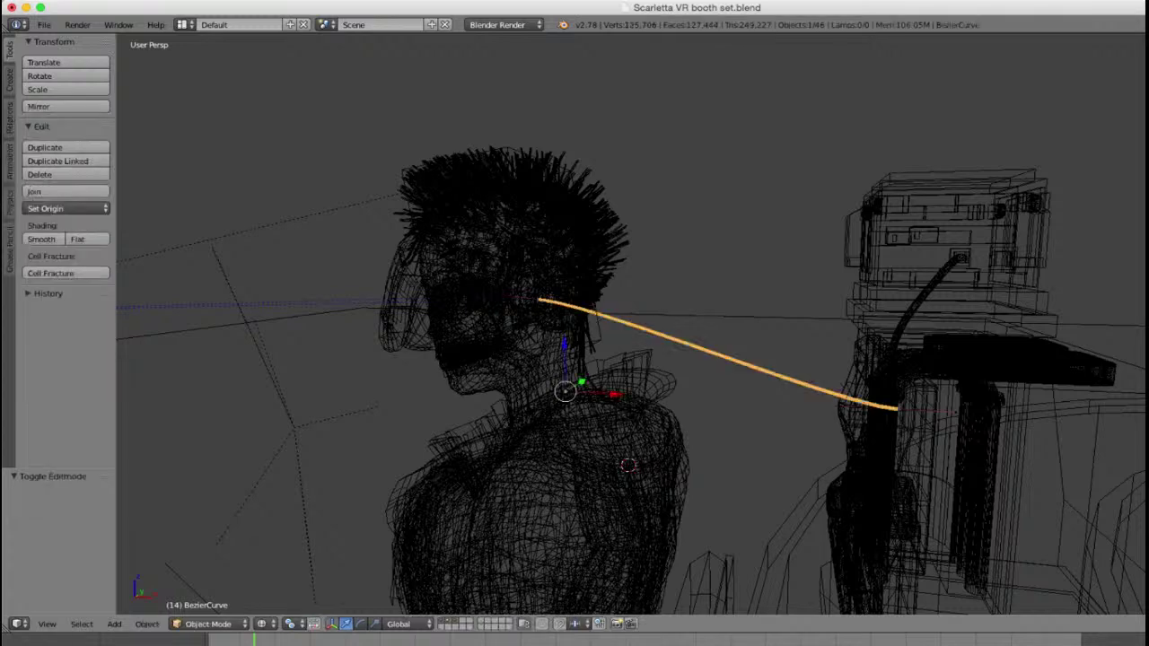
key(z)
Step: Test the simplified cable by moving the headset away from the head in several views, cancelling each move
right_click(429, 301)
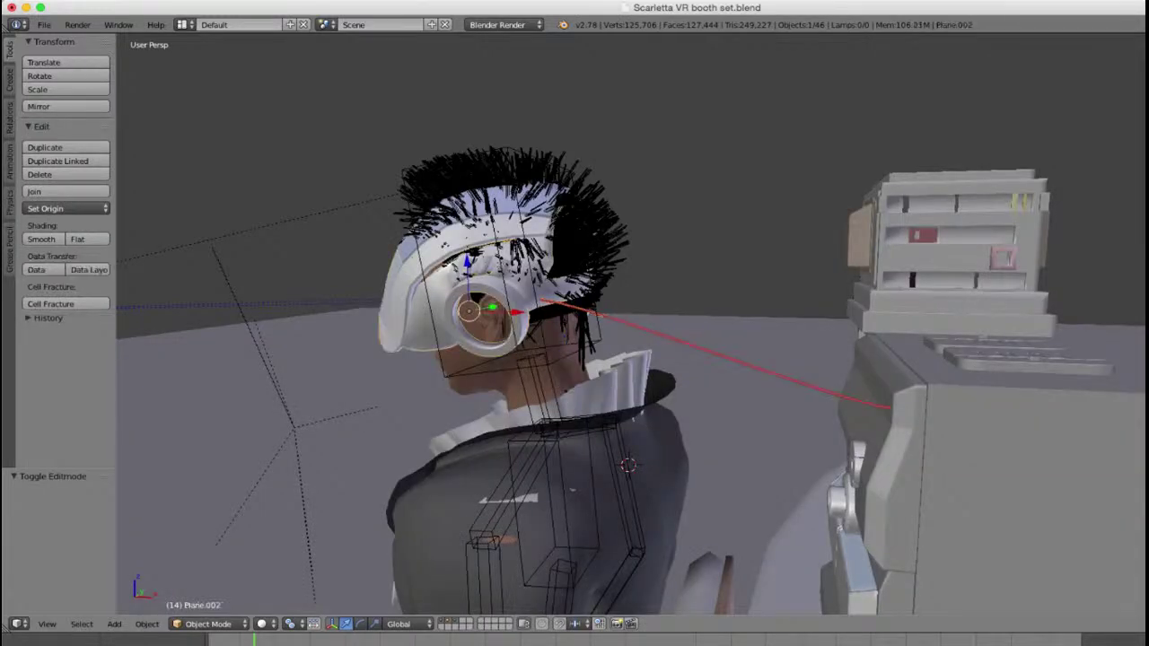
scroll(429, 301, down, 2)
middle_drag(429, 301, 479, 277)
key(g)
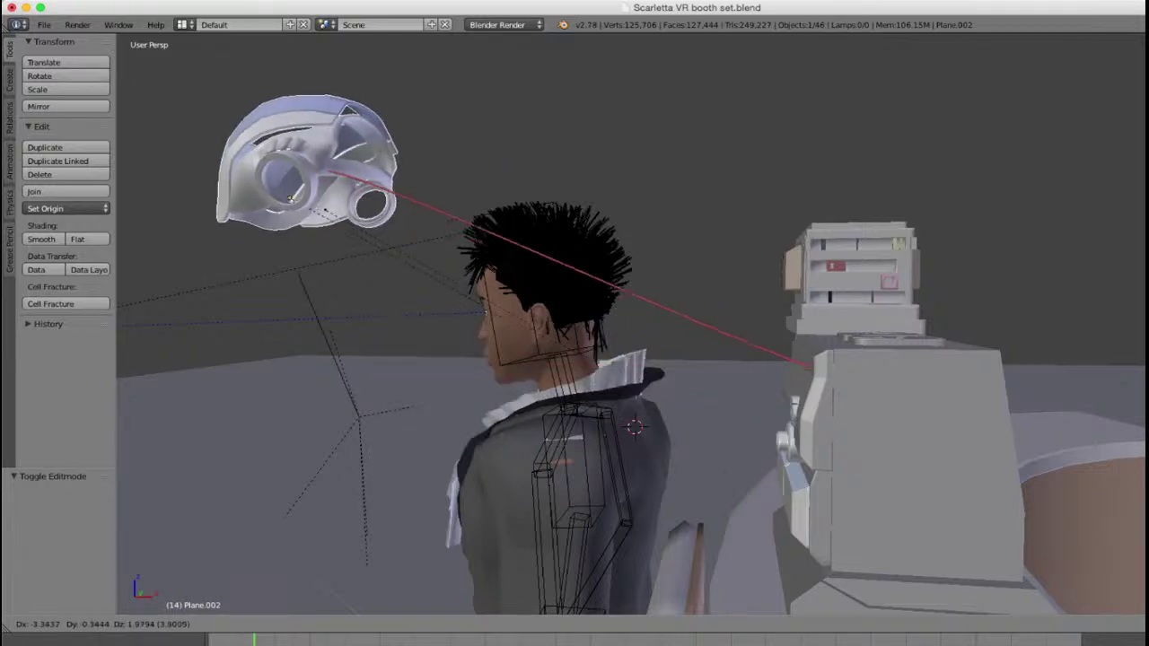
right_click(325, 210)
middle_drag(325, 210, 664, 377)
key(g)
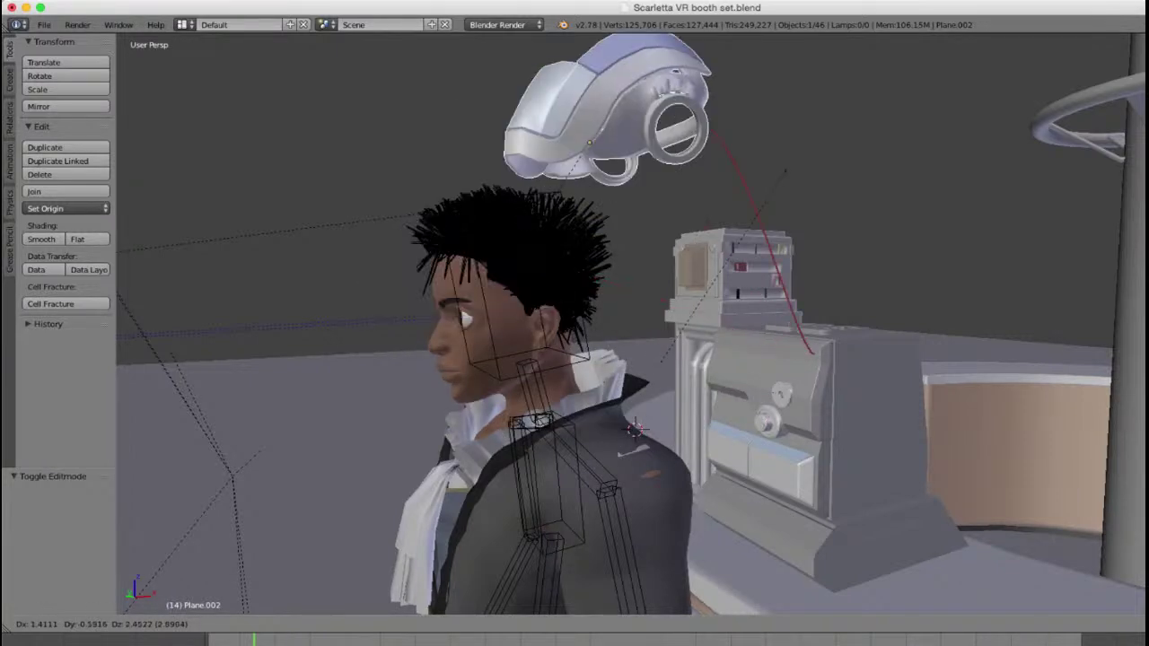
right_click(830, 278)
scroll(830, 279, down, 4)
middle_drag(831, 278, 701, 303)
key(g)
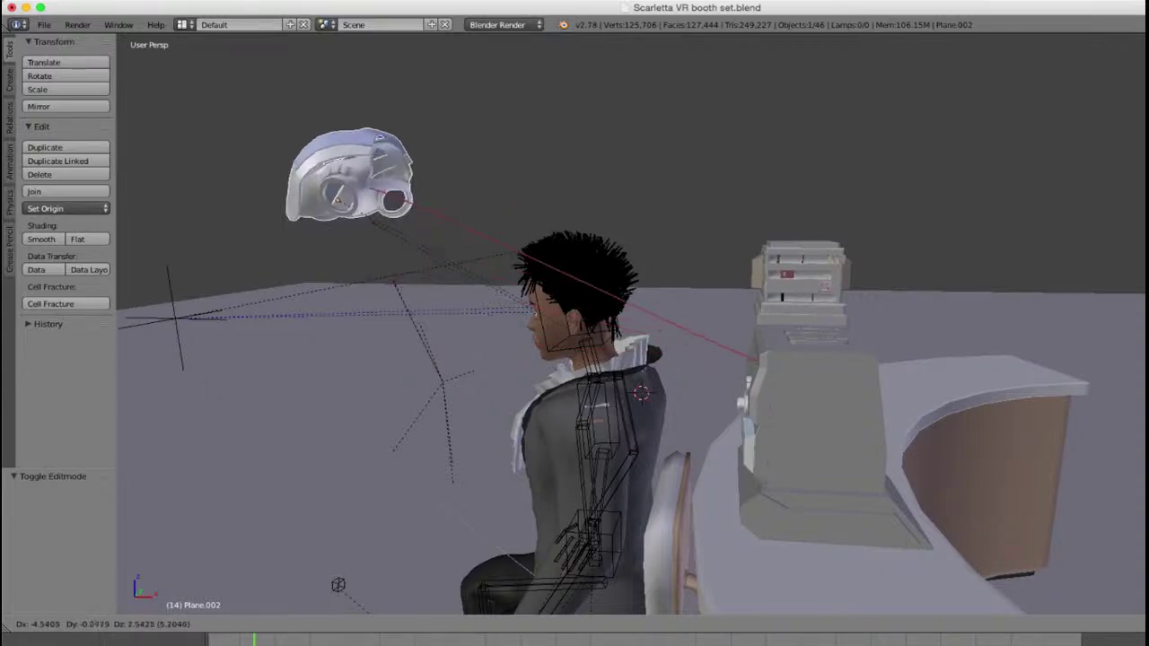
right_click(651, 301)
middle_drag(673, 301, 942, 348)
Step: Snap the 3D cursor to the cable's machine-side end control point and return to object mode
scroll(942, 348, up, 3)
scroll(549, 341, up, 4)
middle_drag(550, 341, 484, 301)
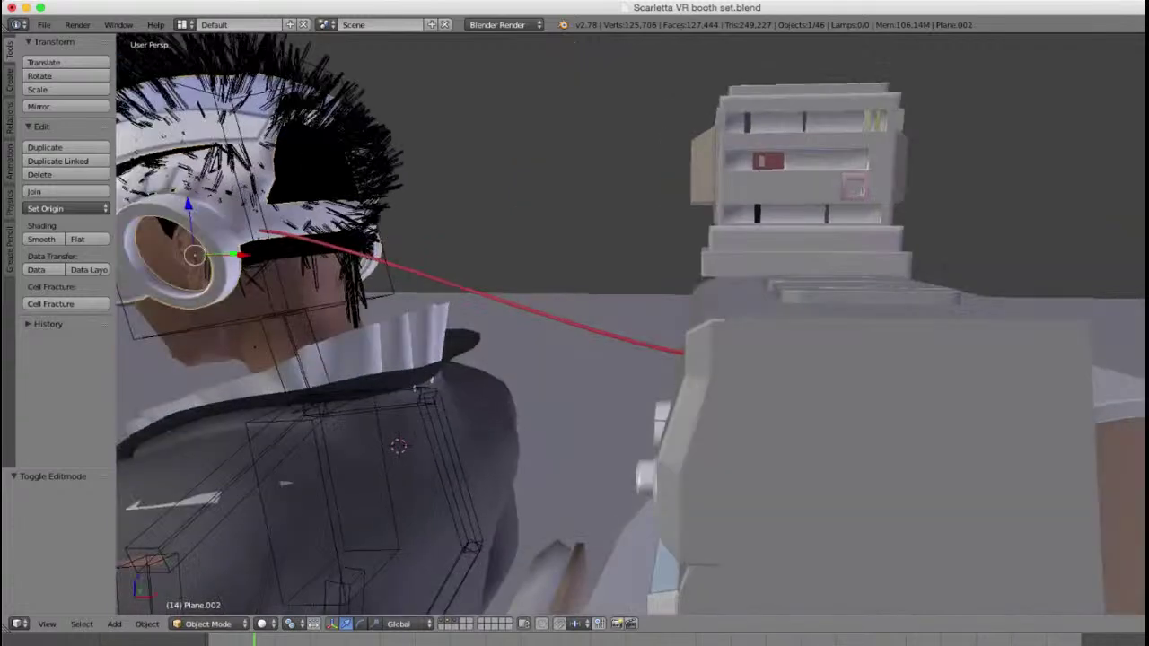
shift+middle_drag(583, 270, 655, 268)
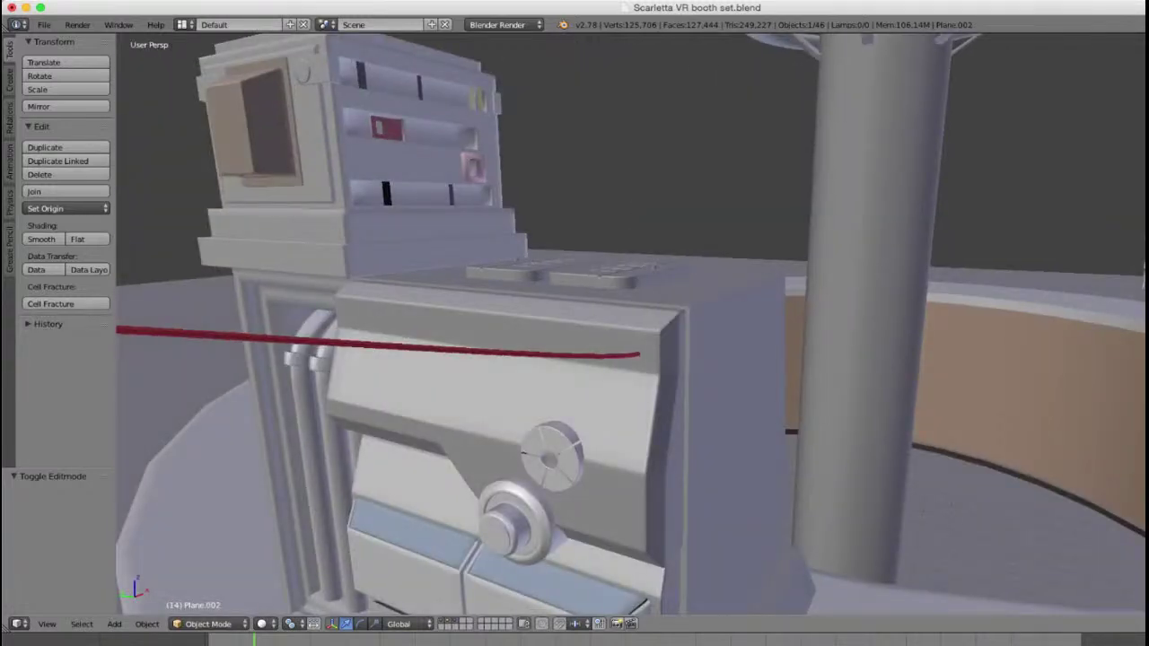
right_click(574, 356)
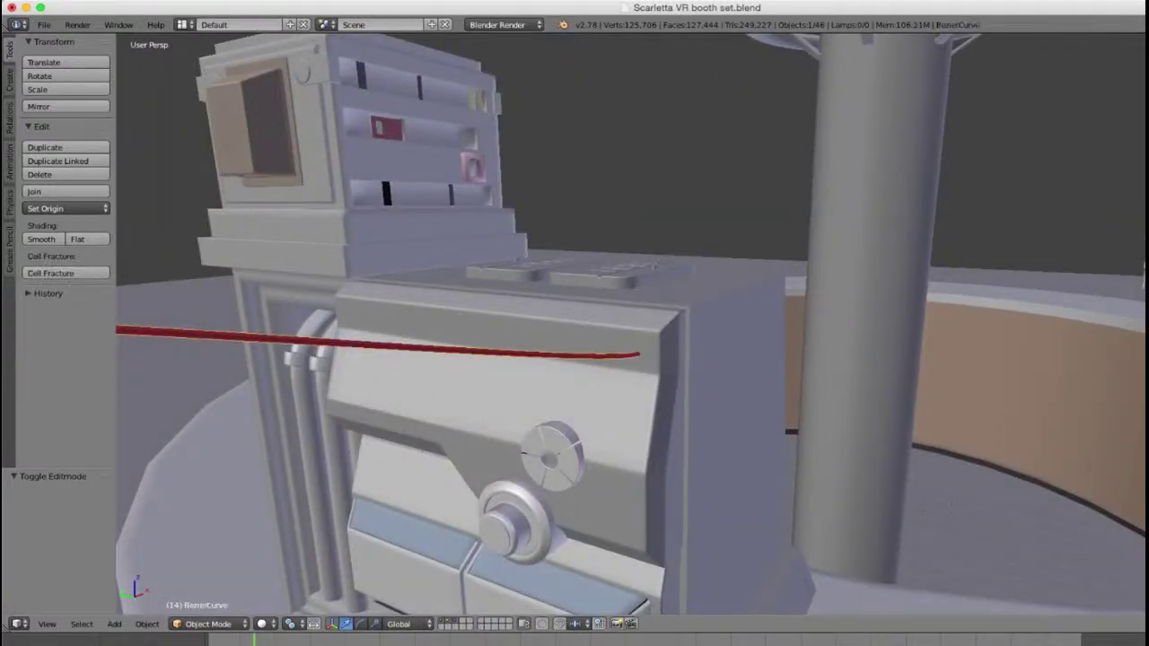
right_click(561, 385)
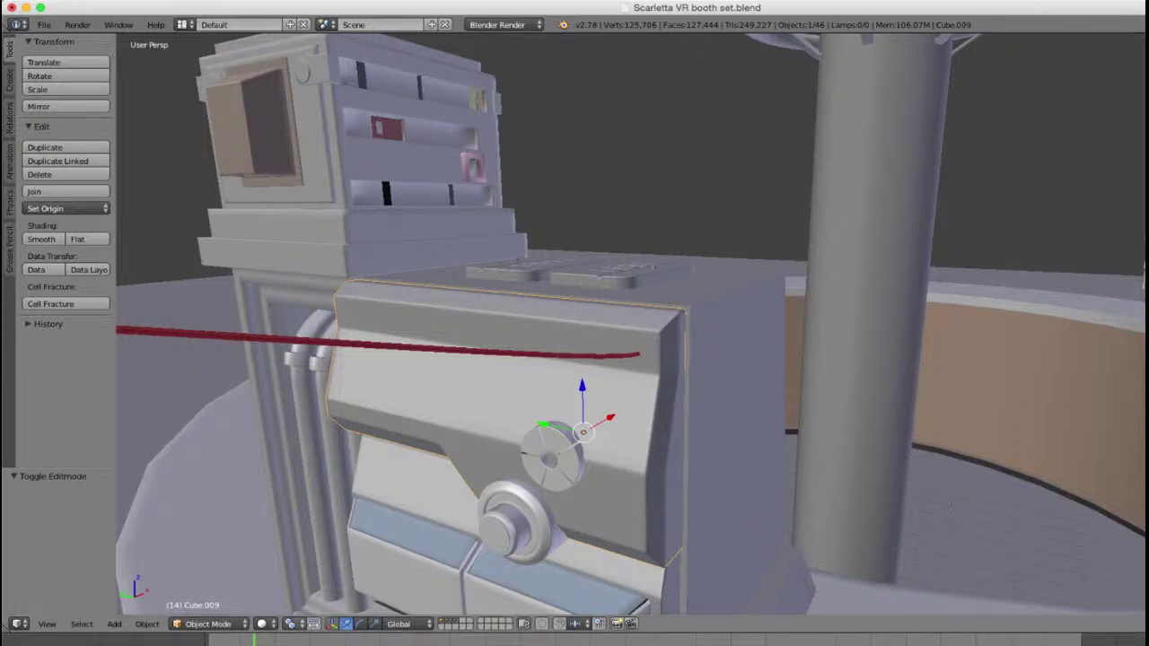
middle_drag(790, 409, 839, 457)
scroll(728, 413, up, 4)
right_click(521, 280)
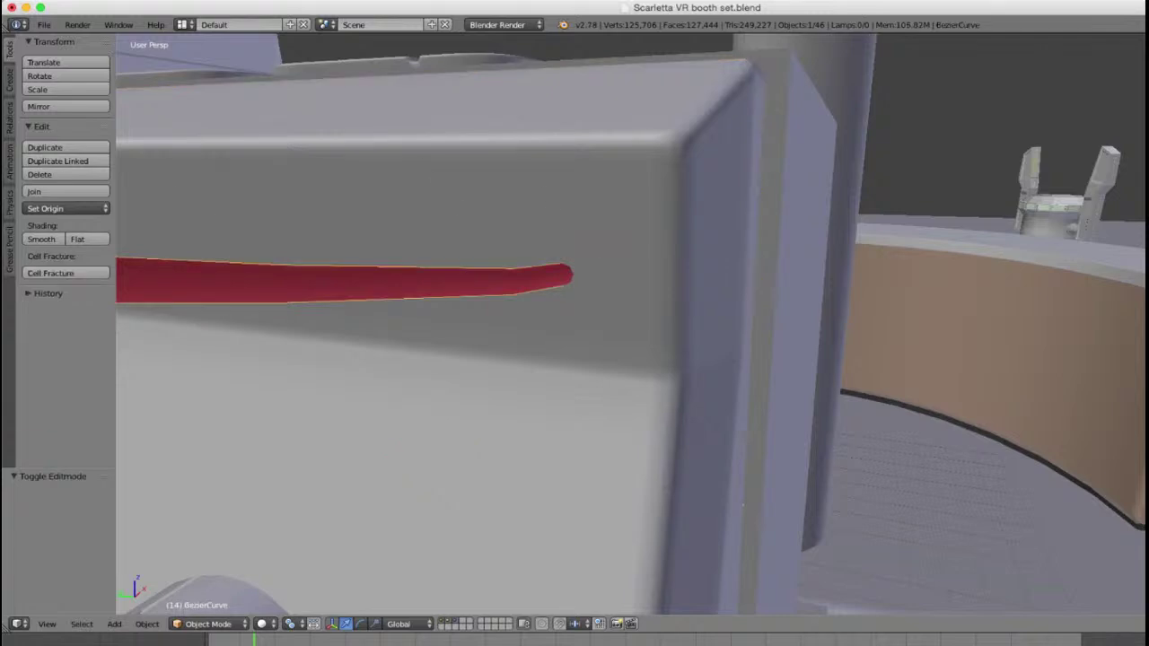
key(Tab)
right_click(589, 270)
key(shift+s)
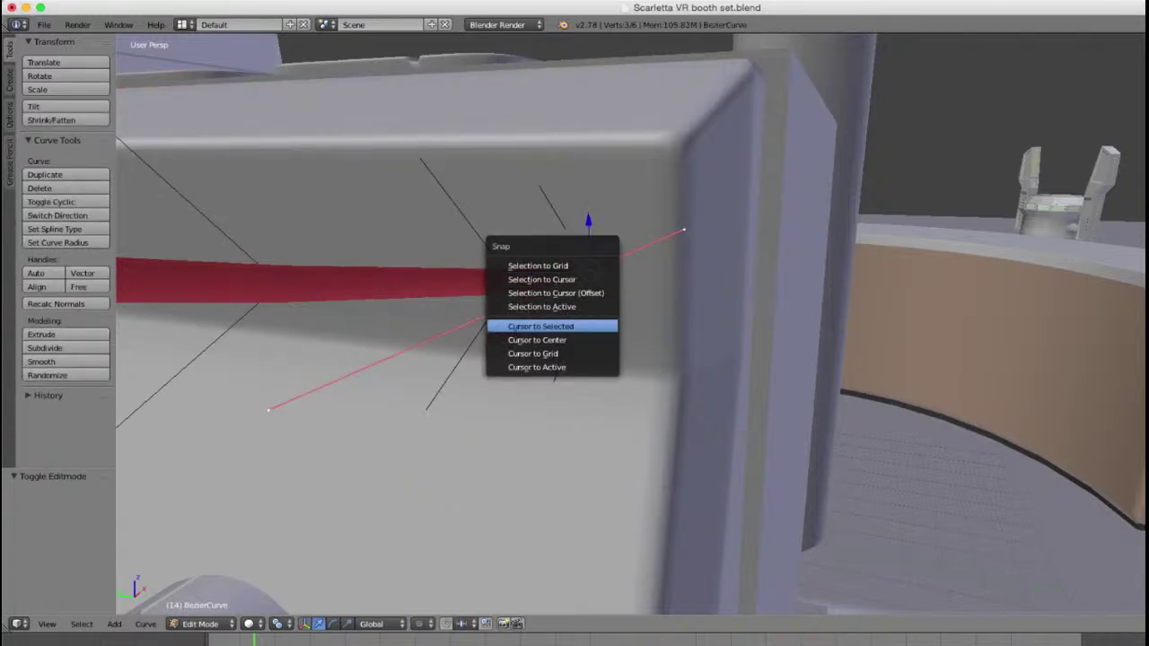
click(548, 325)
key(Tab)
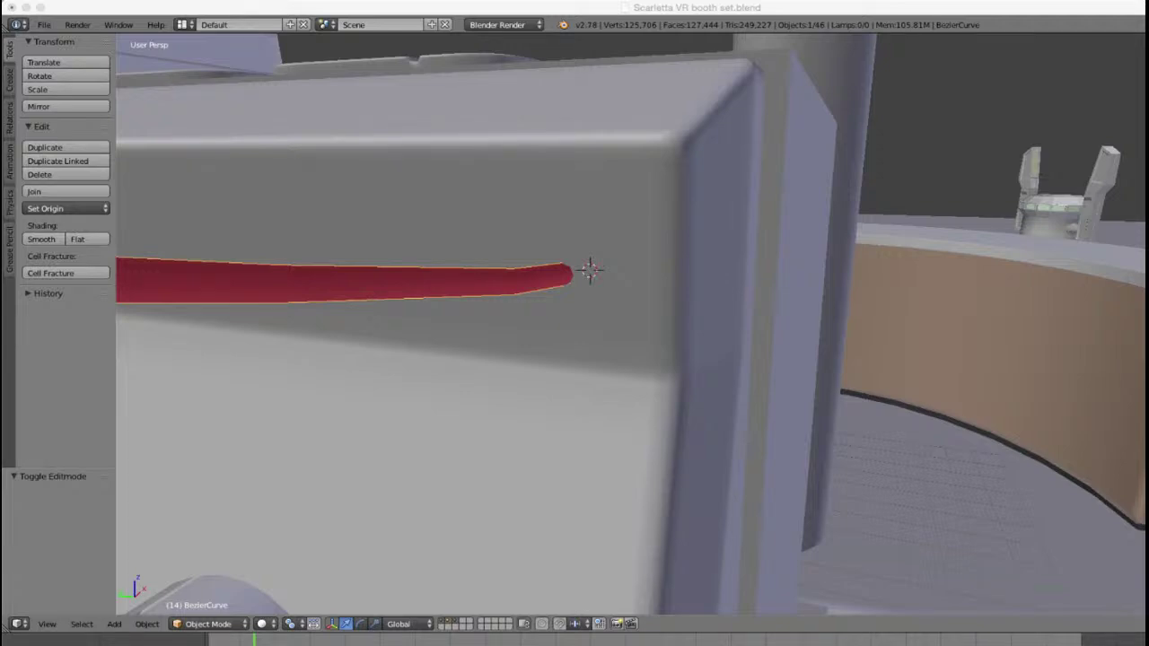
Step: Add a cylinder mesh at the 3D cursor where the cable meets the machine's front
scroll(631, 324, down, 13)
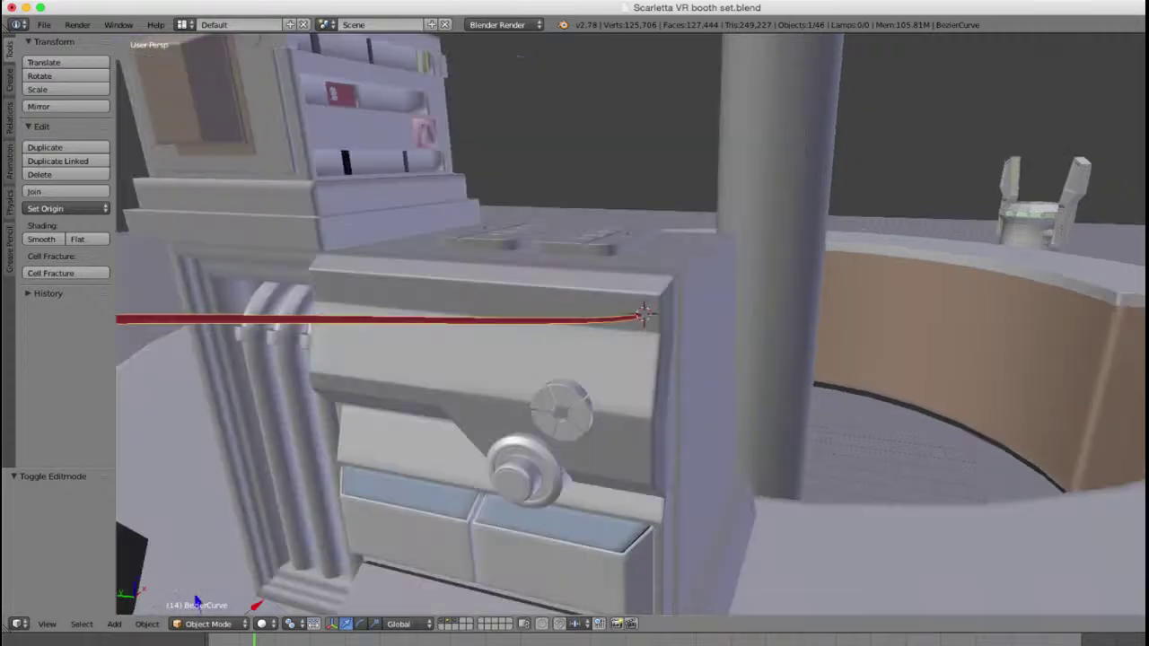
middle_drag(631, 324, 539, 377)
middle_drag(574, 332, 565, 386)
scroll(628, 325, up, 7)
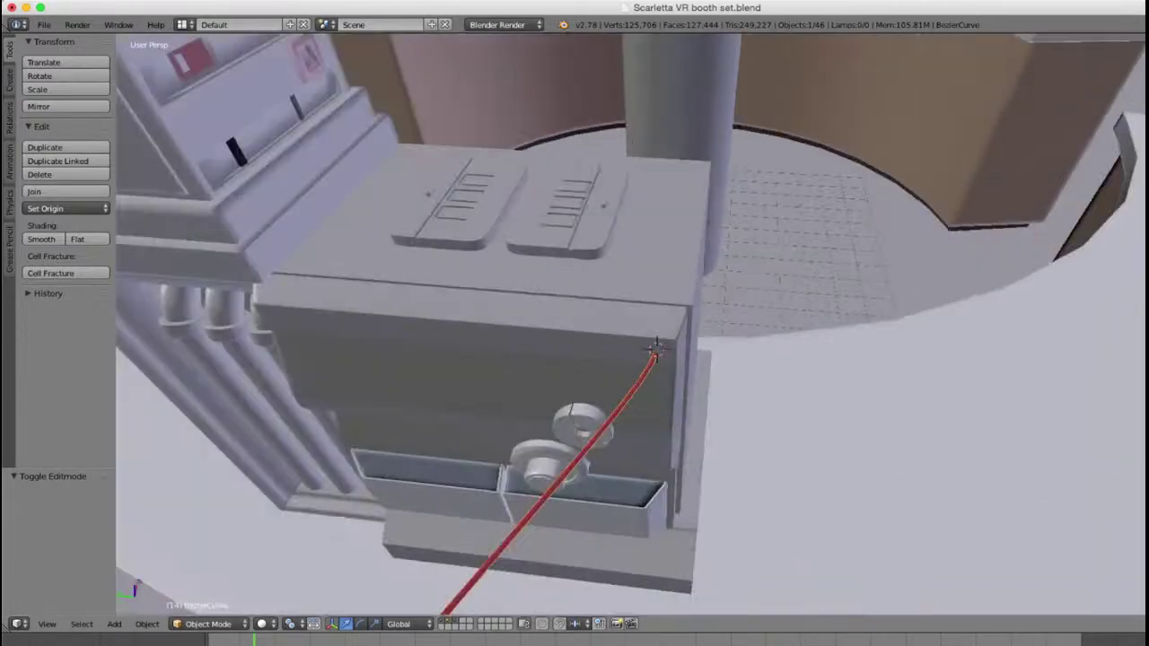
middle_drag(628, 341, 667, 318)
scroll(650, 269, up, 5)
key(shift+a)
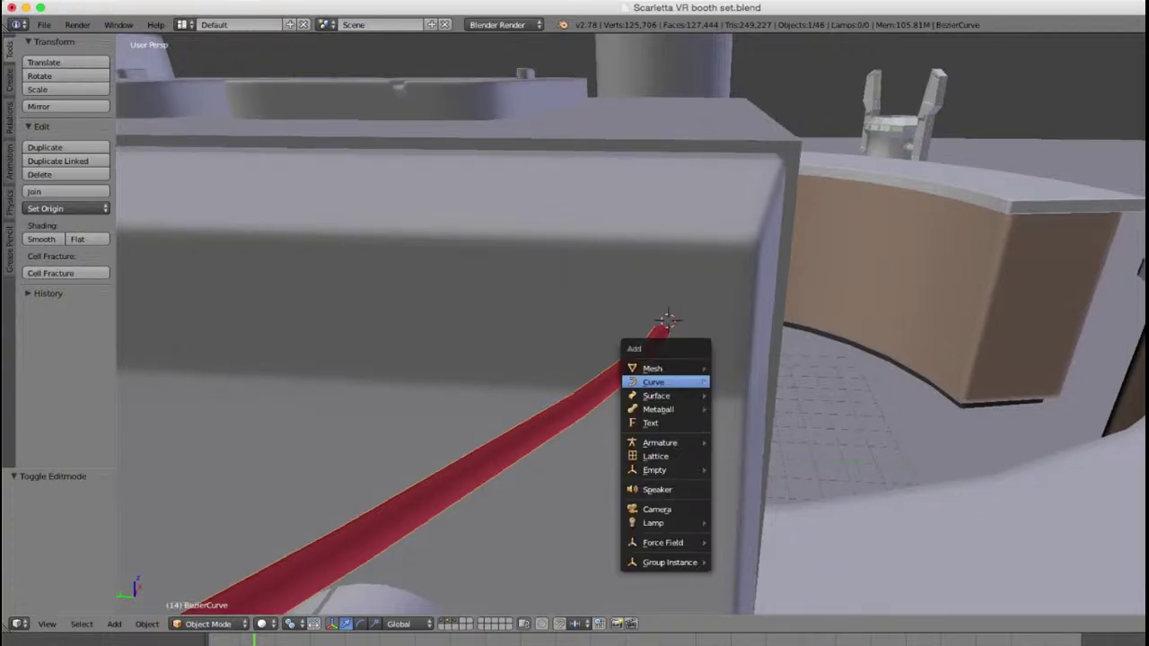
mouse_move(666, 369)
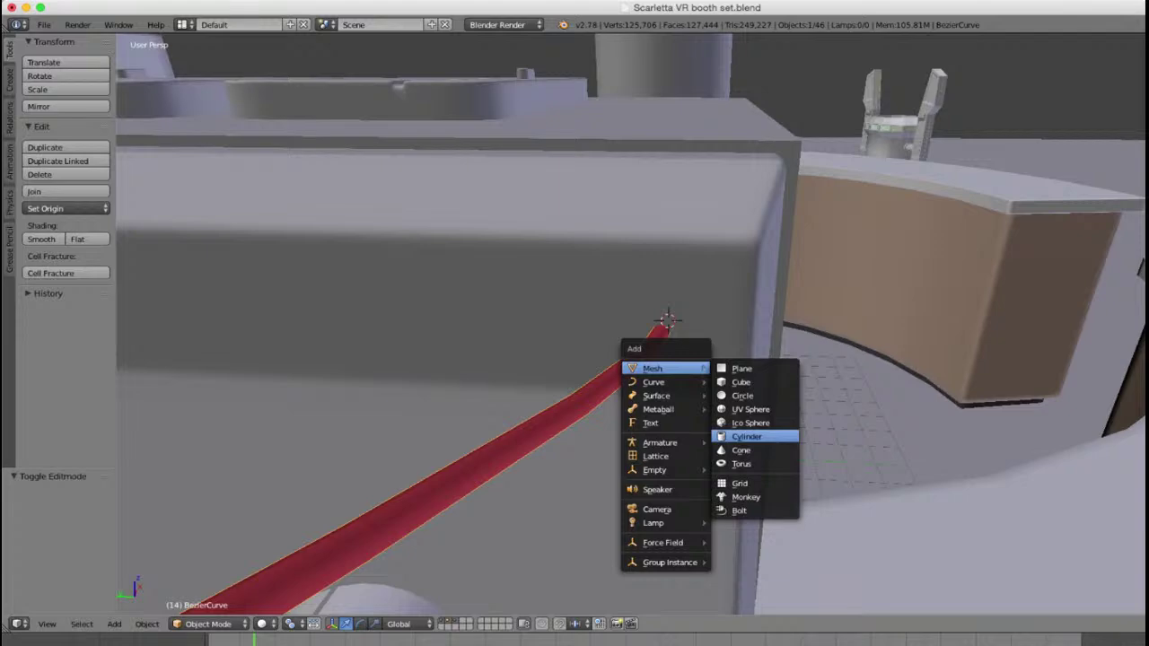
click(745, 436)
Step: Rotate the cylinder 90 degrees about the Y axis and scale it down by 0.259 and again by 0.219
key(r)
key(Escape)
scroll(770, 437, down, 10)
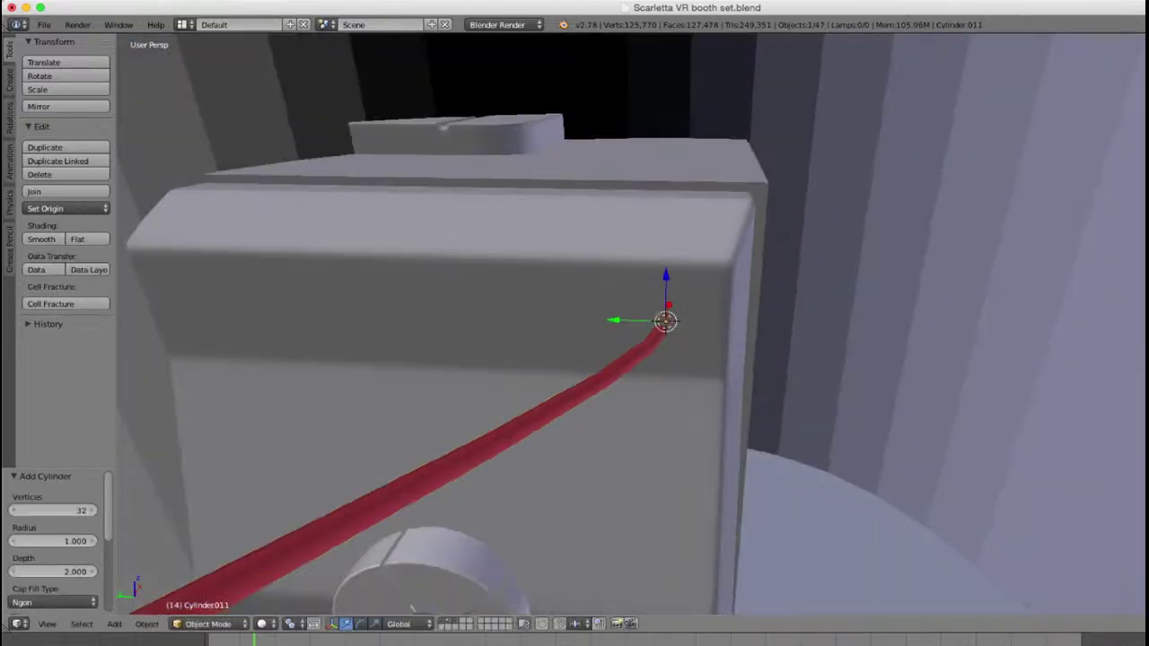
scroll(772, 435, up, 12)
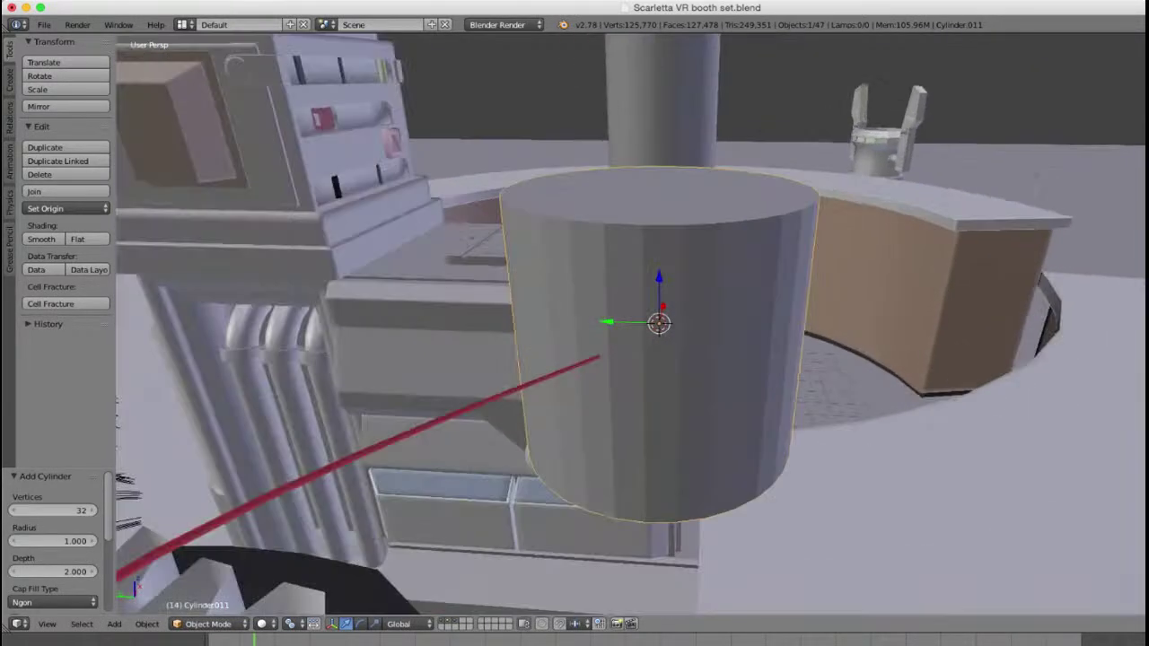
text(ry)
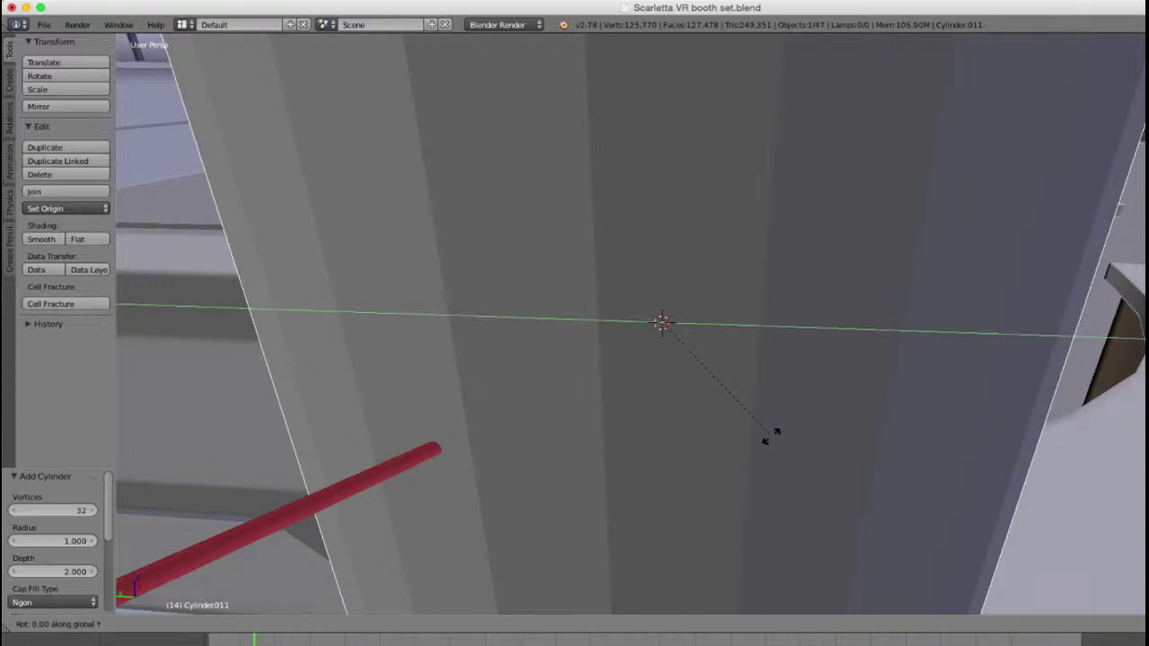
text(90)
key(Return)
key(s)
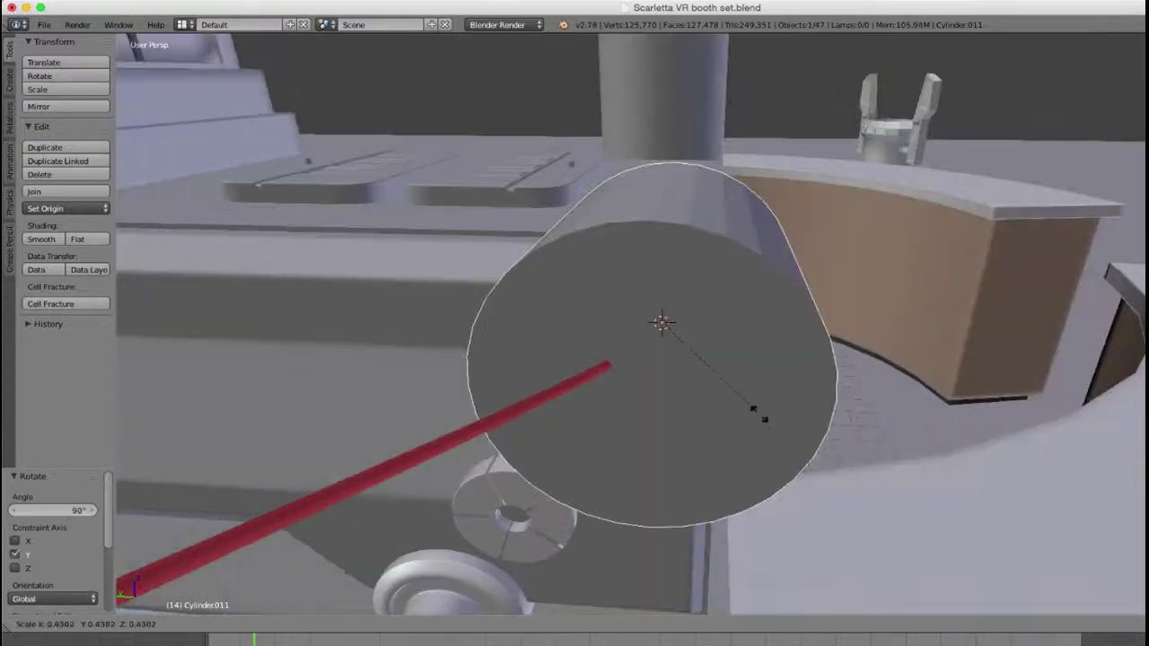
click(713, 377)
key(s)
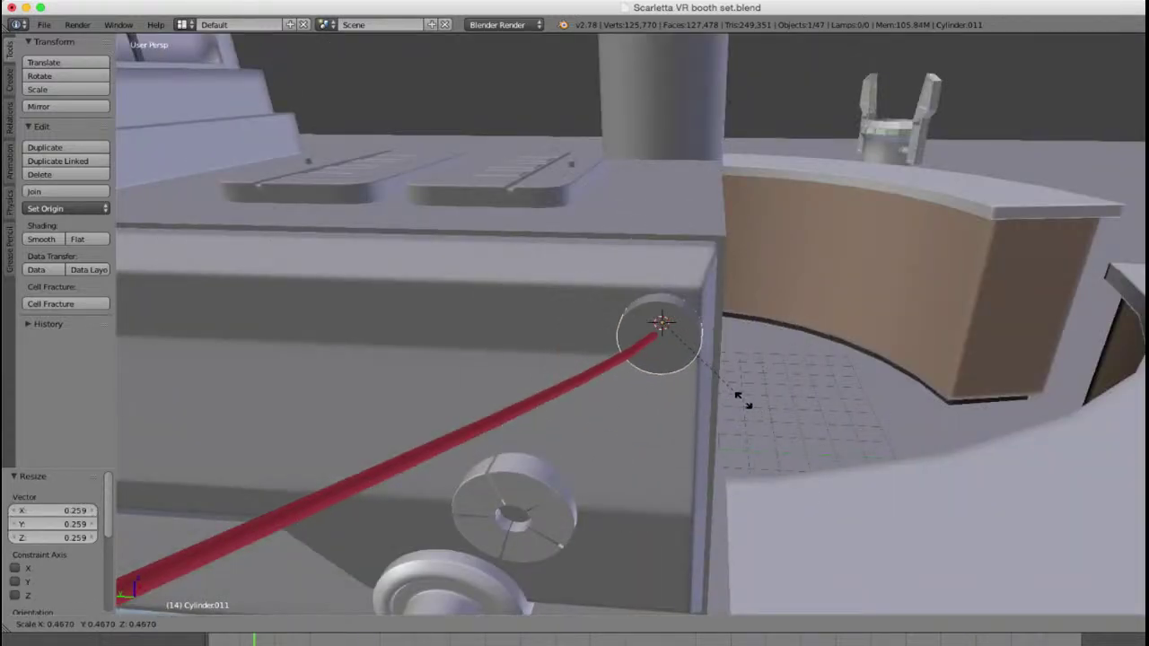
click(697, 357)
Step: Pull the cable's machine-side end control point back along the X axis by about 0.07, out of the machine
scroll(664, 323, up, 6)
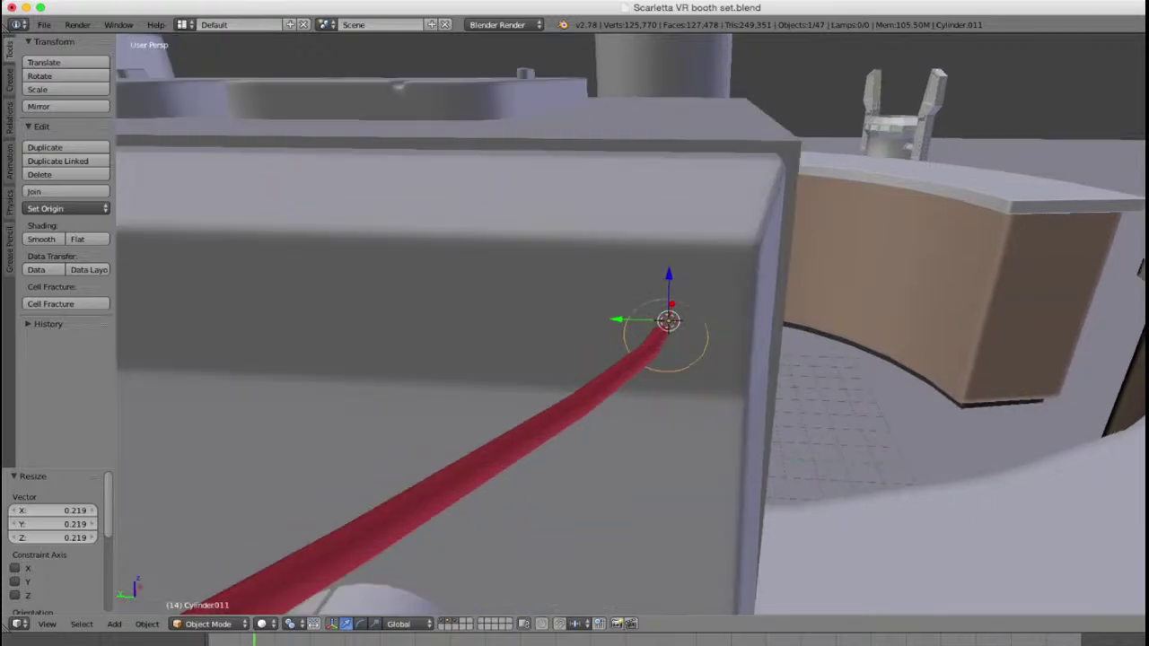
key(z)
scroll(631, 324, down, 6)
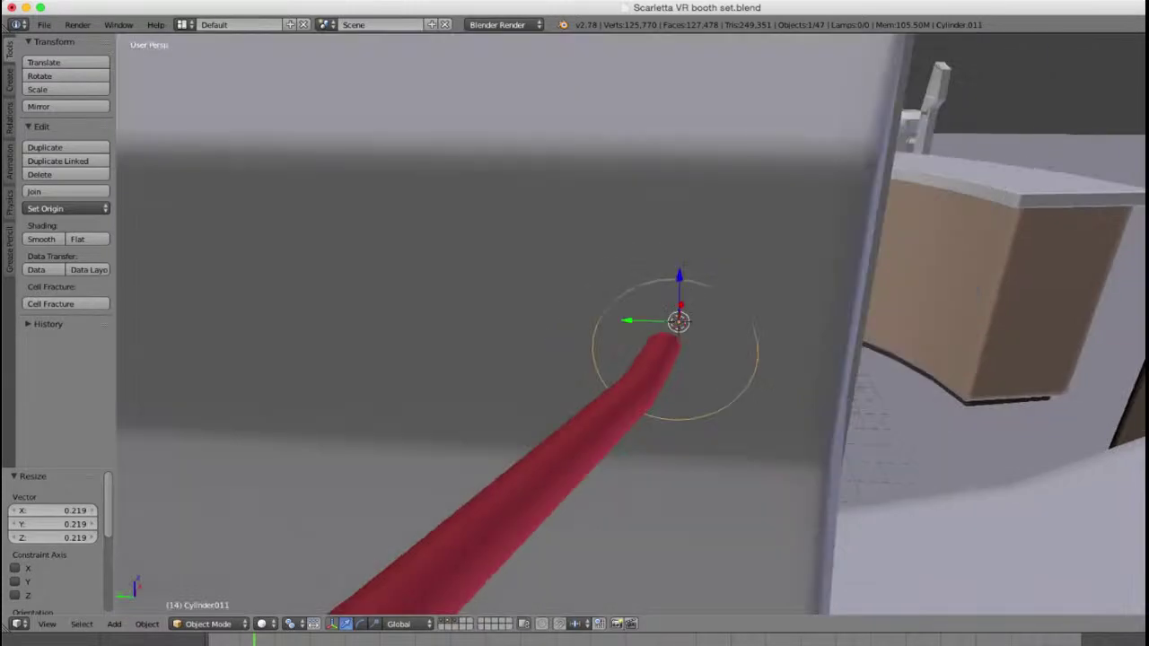
middle_drag(631, 324, 476, 324)
scroll(631, 324, up, 3)
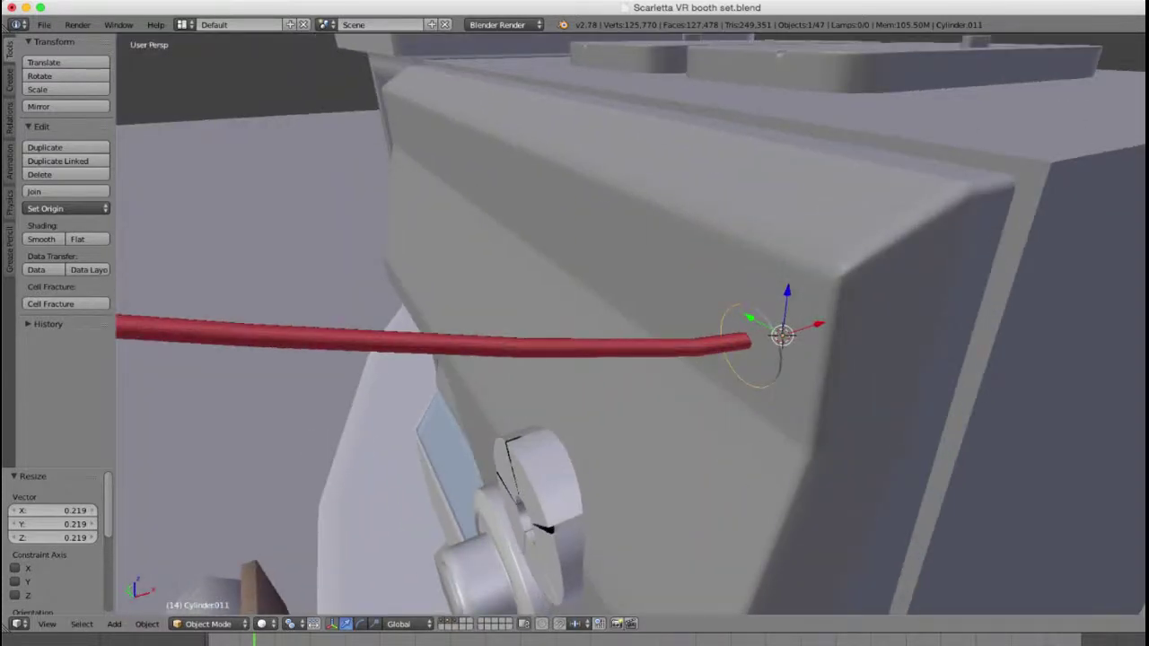
right_click(664, 346)
middle_drag(664, 346, 503, 338)
key(Tab)
key(z)
key(z)
key(g)
key(x)
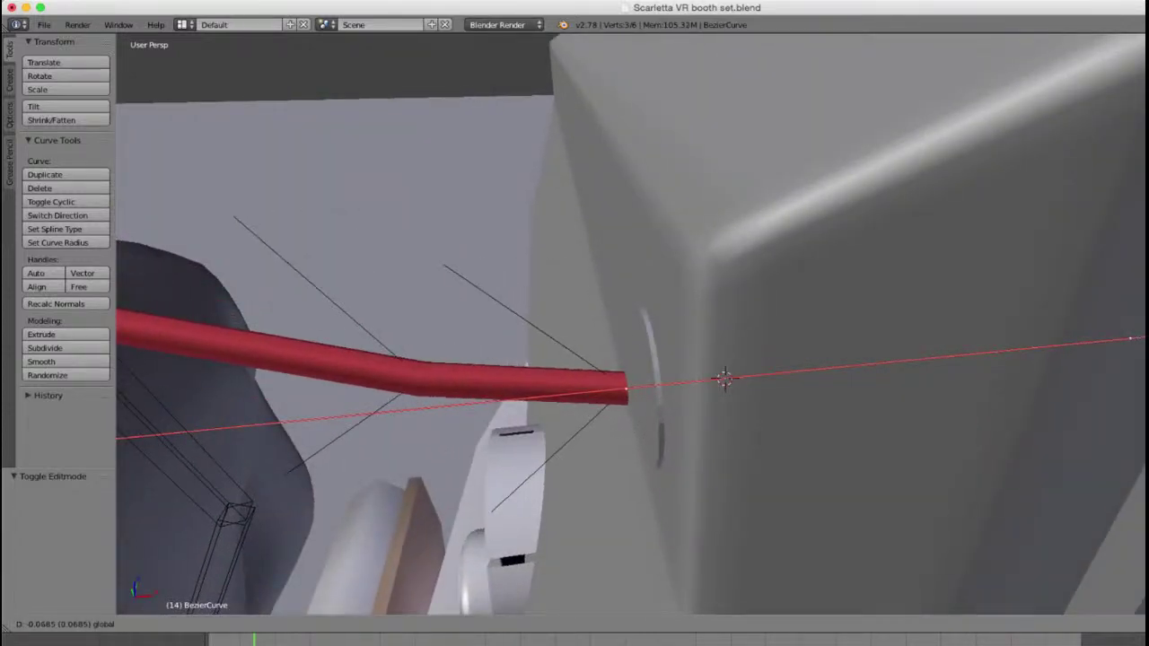
click(724, 377)
Step: Extrude a new control point from the cable's end and move it 0.238 along X into the machine
key(e)
click(725, 377)
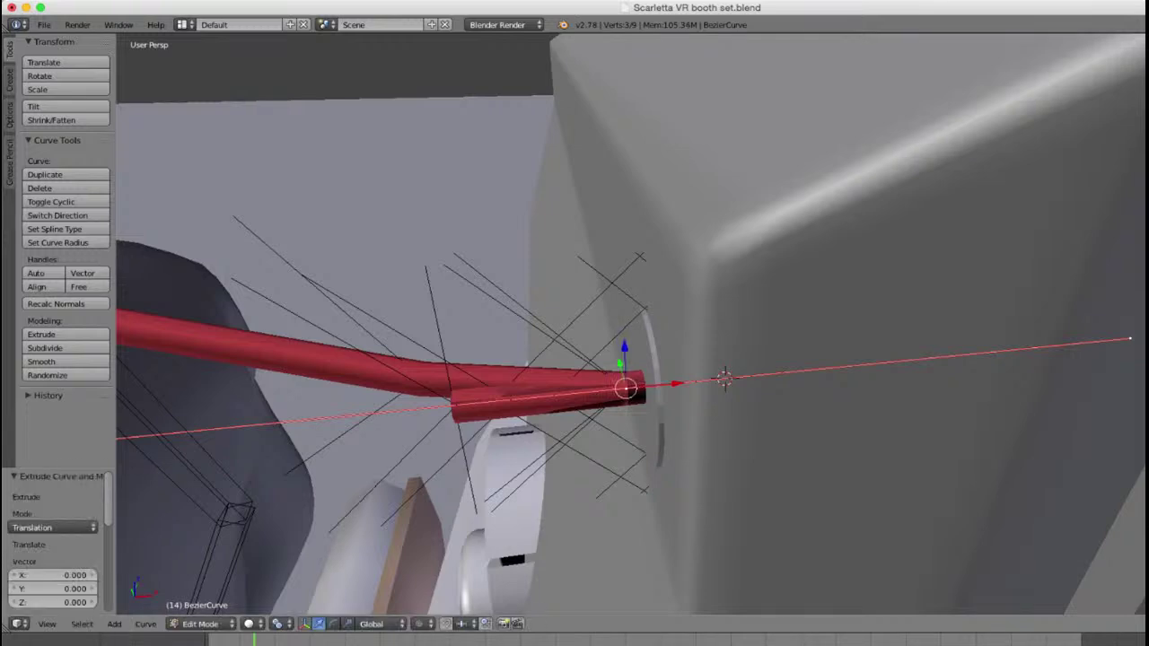
key(g)
key(x)
key(Return)
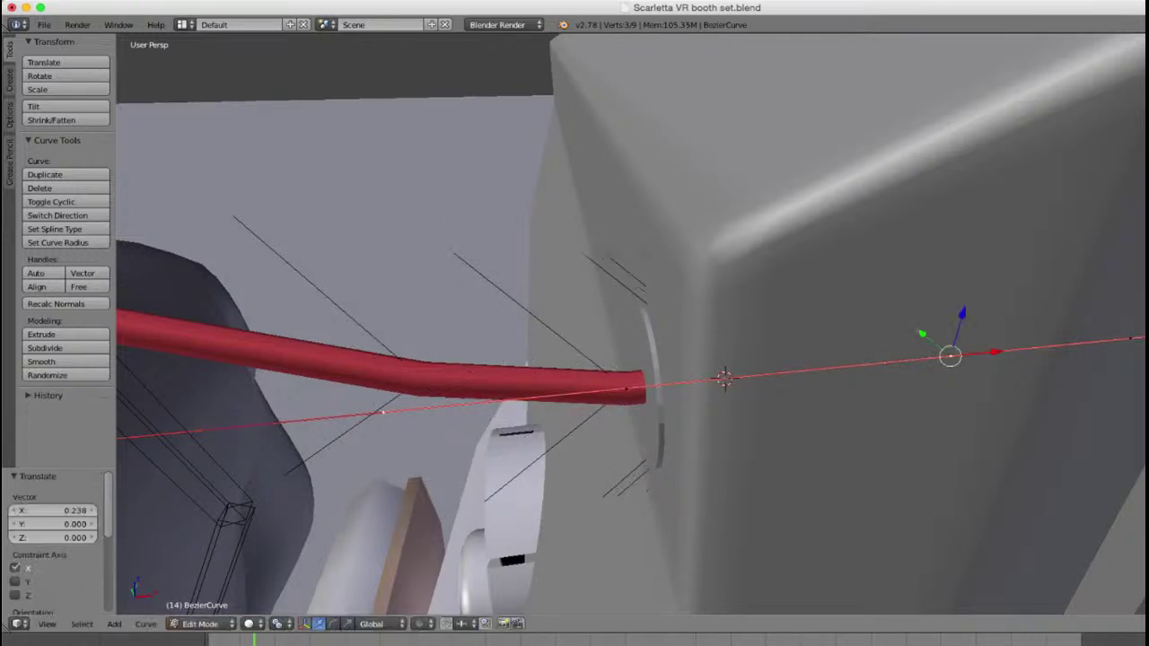
Step: Shift the control point just before the cable's machine end about 0.02 back along X, and leave edit mode
right_click(626, 388)
key(g)
key(x)
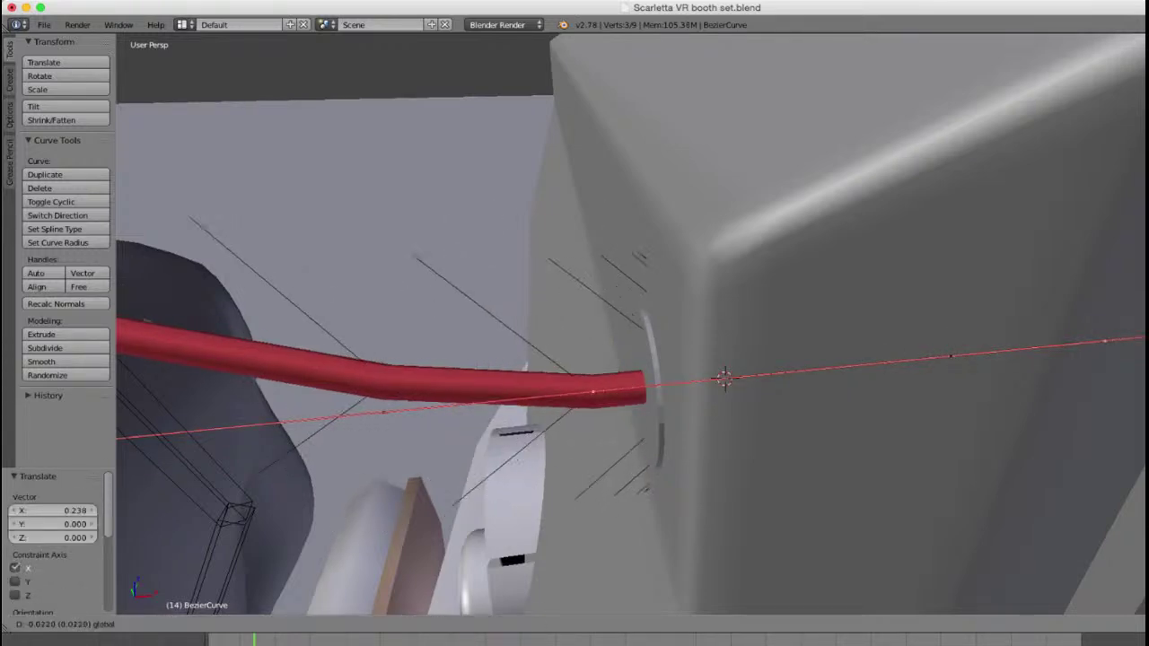
key(Return)
key(Tab)
scroll(631, 325, down, 6)
scroll(170, 316, down, 4)
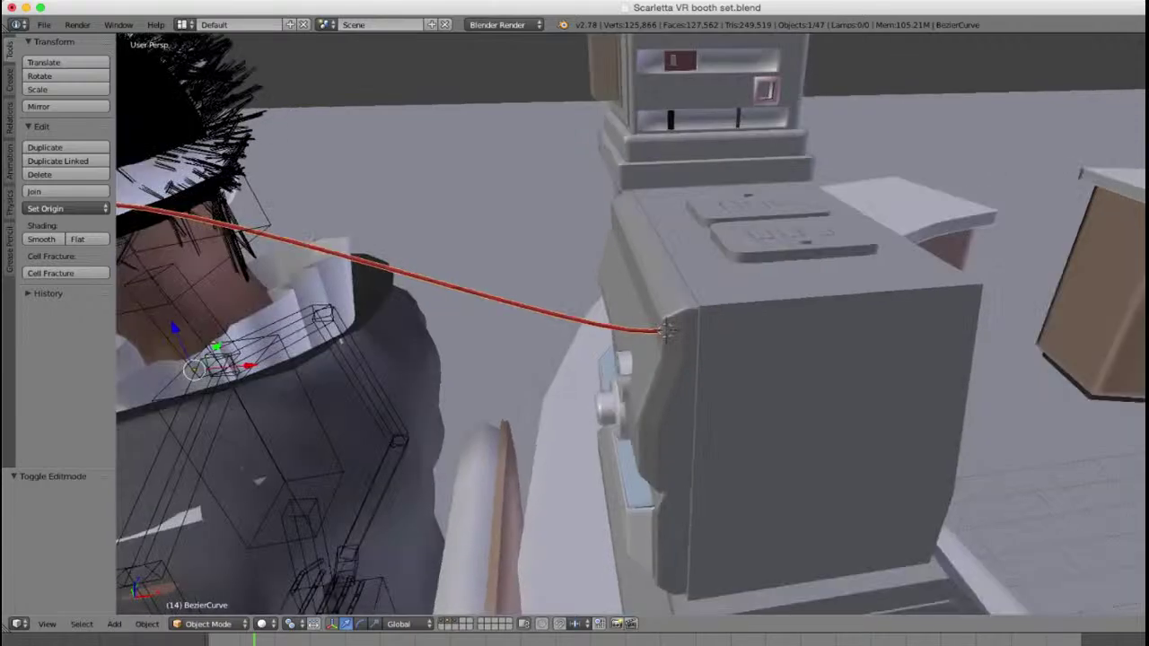
Step: Test the cable with its machine-side bend by moving the headset toward the machine and returning it to the head
middle_drag(170, 315, 242, 312)
right_click(316, 286)
scroll(315, 286, up, 2)
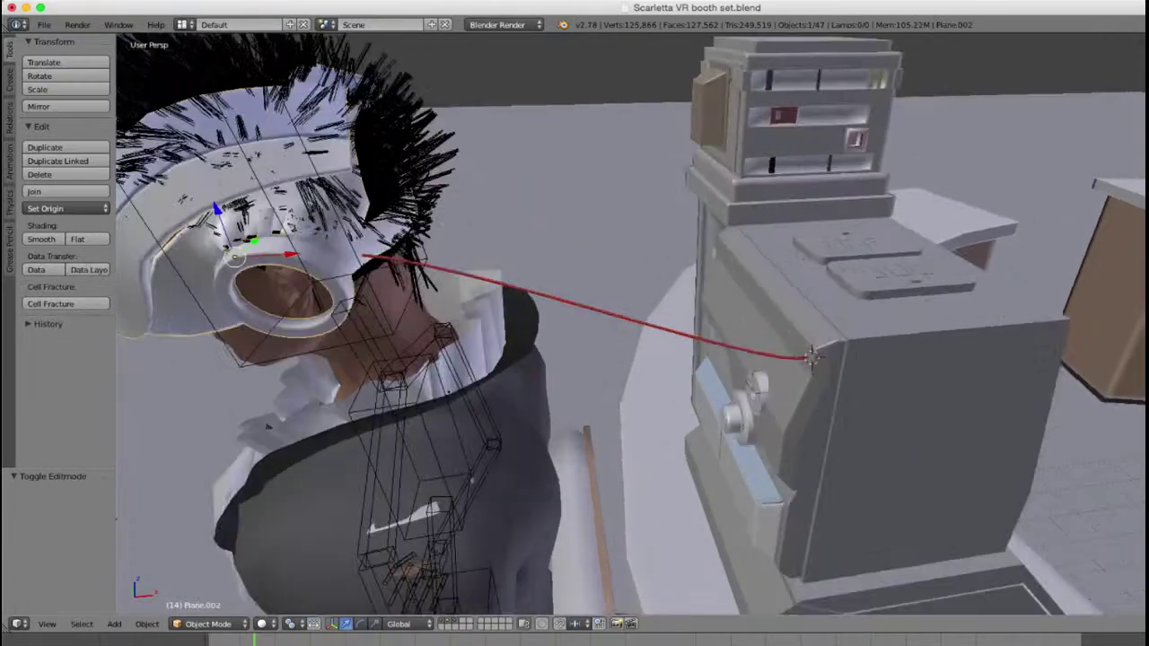
middle_drag(316, 285, 319, 240)
key(g)
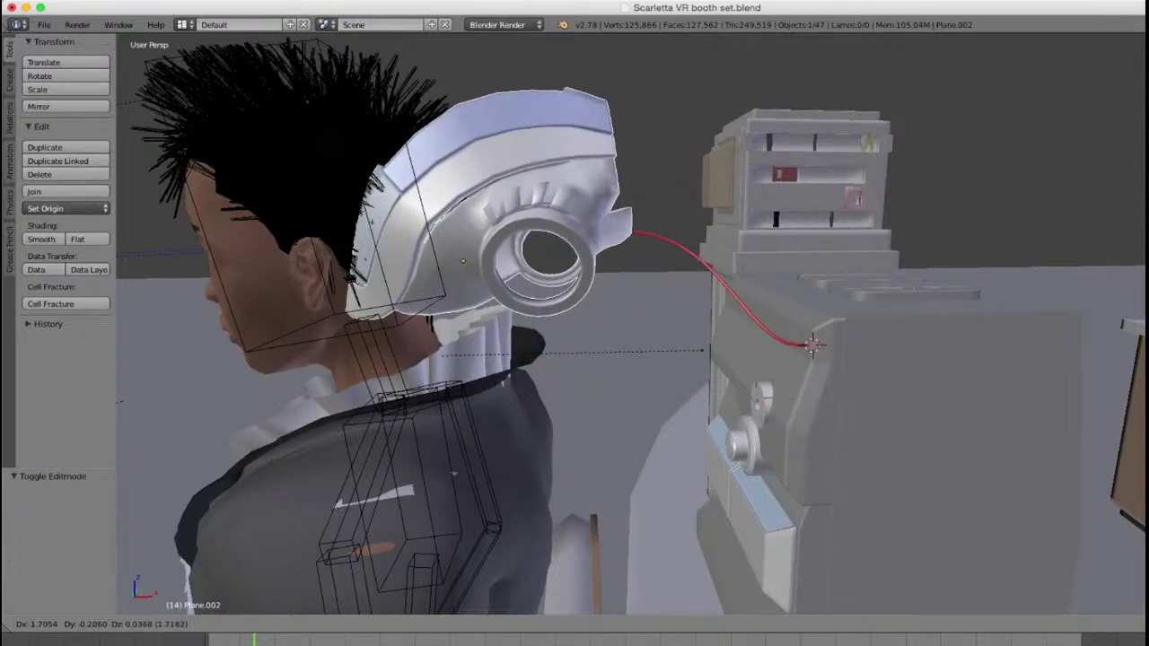
click(305, 256)
middle_drag(305, 256, 327, 242)
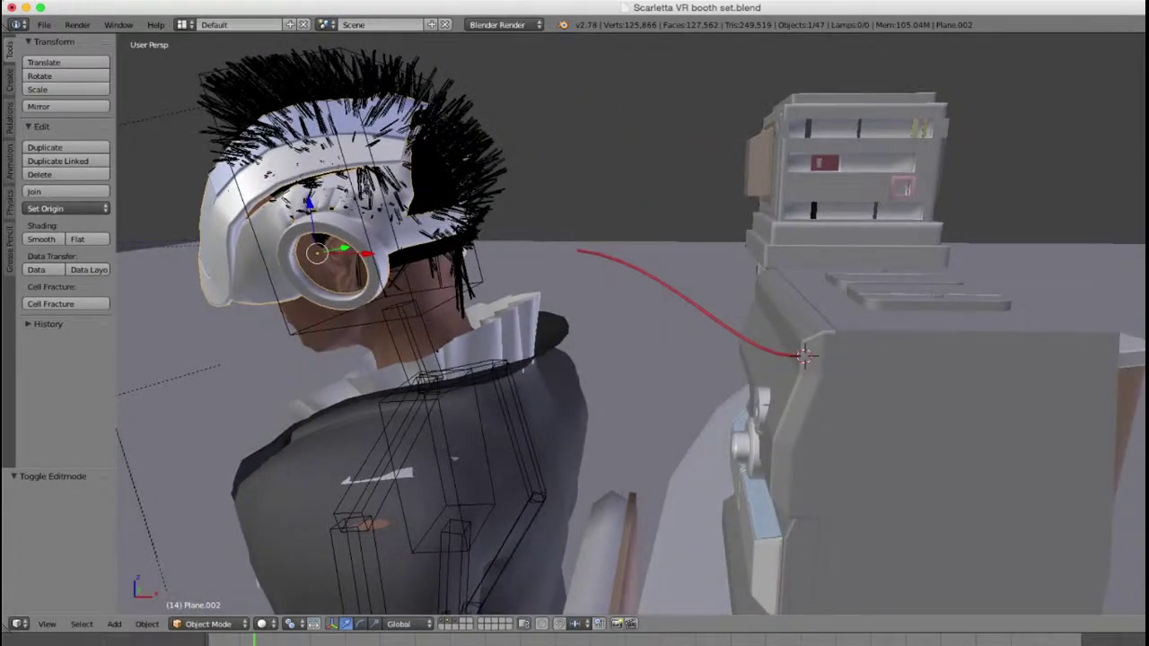
Step: Examine the cable's headset end against the headset, comparing the curve in object mode and edit mode
middle_drag(539, 323, 593, 358)
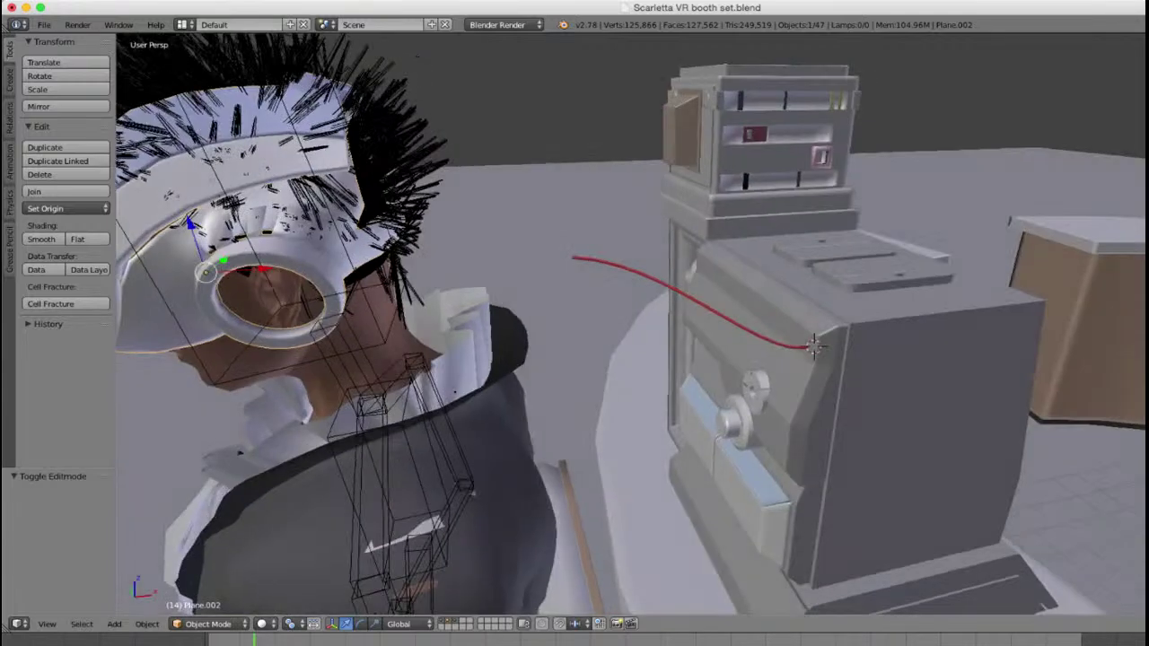
right_click(675, 289)
shift+middle_drag(538, 305, 669, 348)
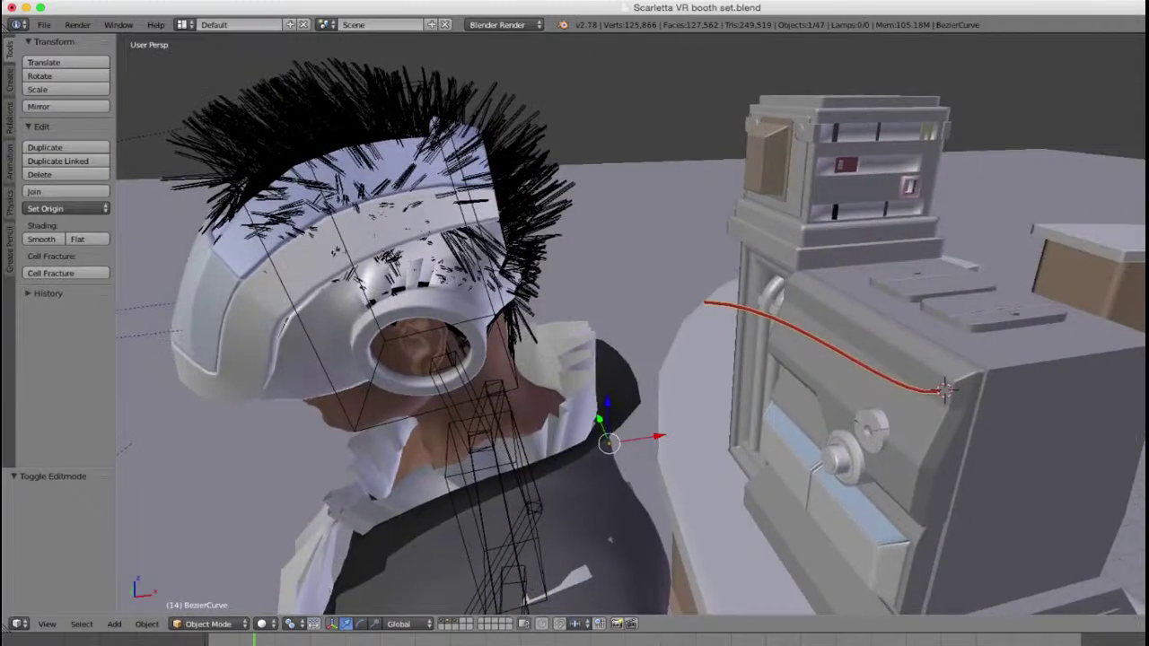
right_click(485, 269)
right_click(296, 224)
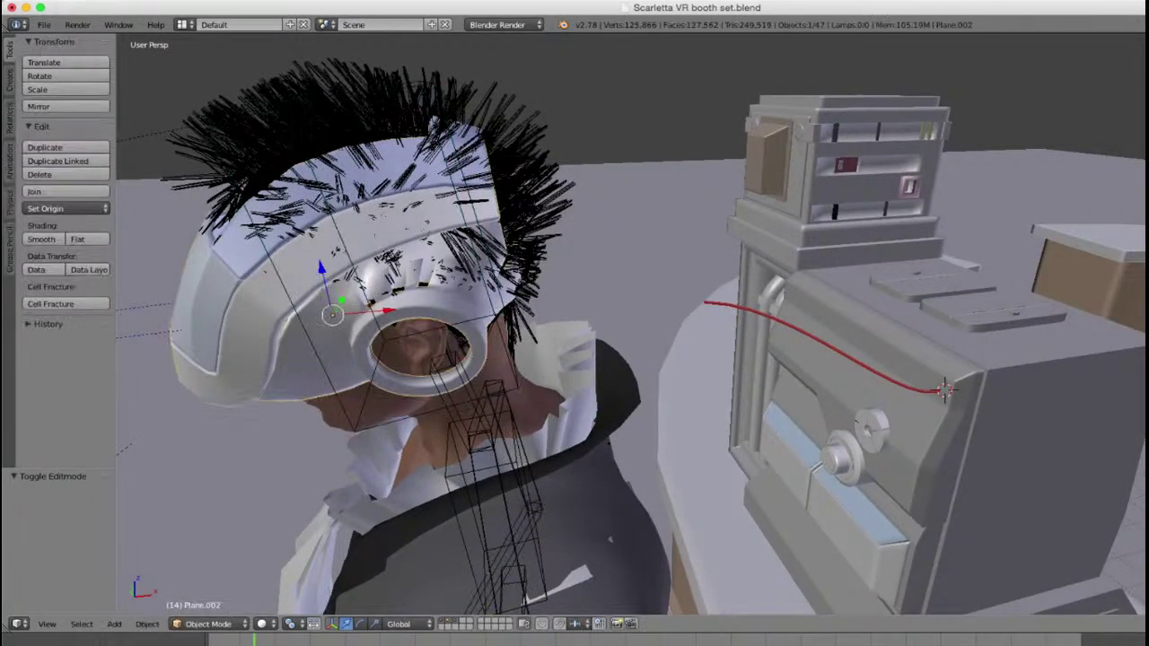
right_click(695, 430)
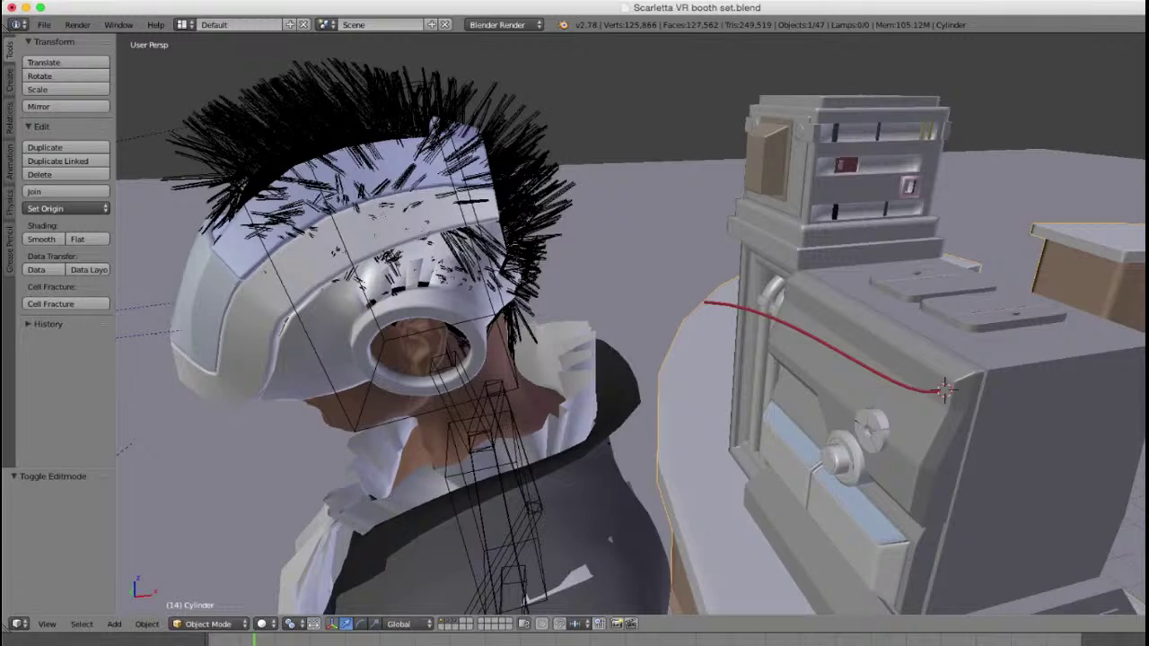
right_click(898, 377)
key(Tab)
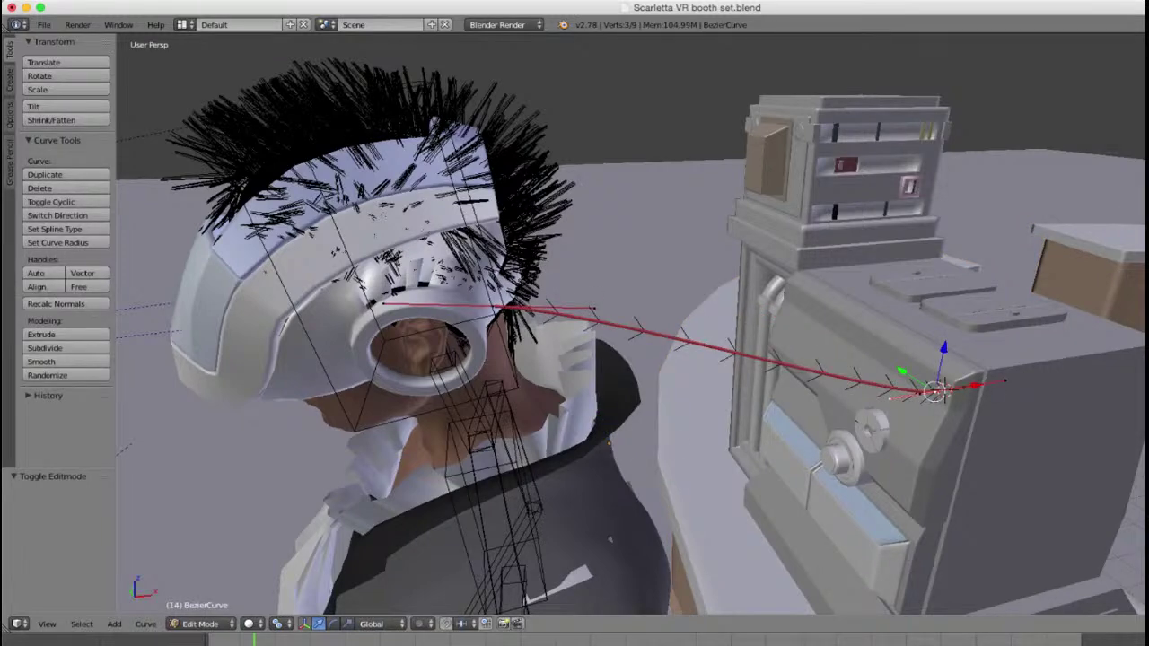
key(Tab)
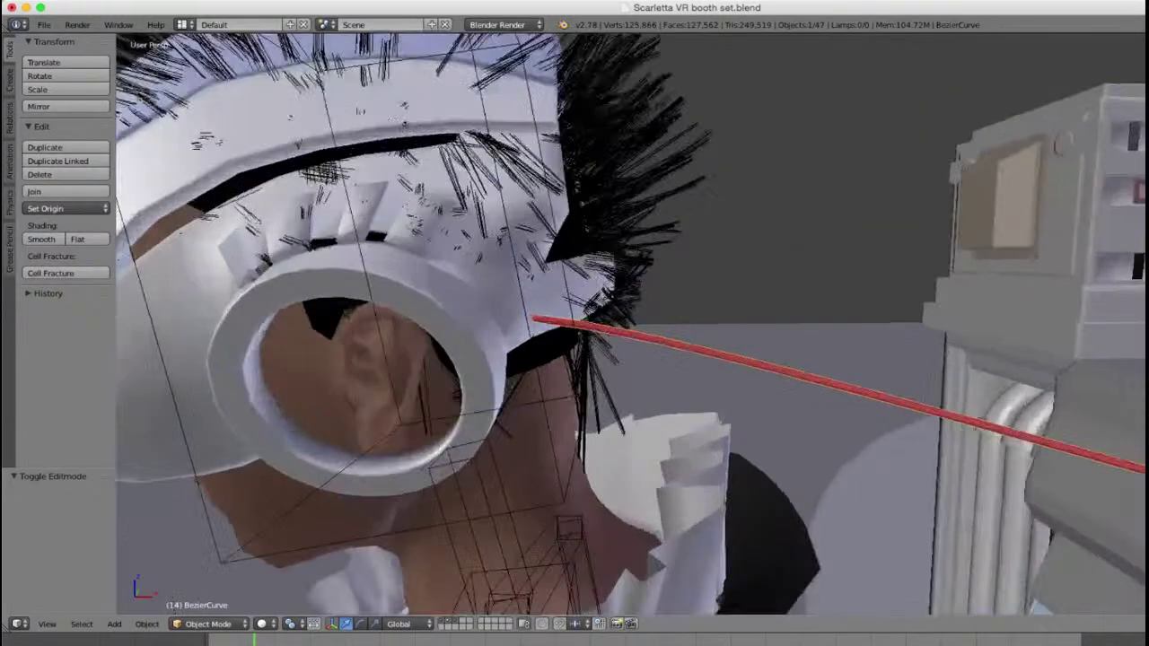
Step: Select the cable's control point at the headset end in edit mode, then return to object mode
key(Tab)
right_click(481, 310)
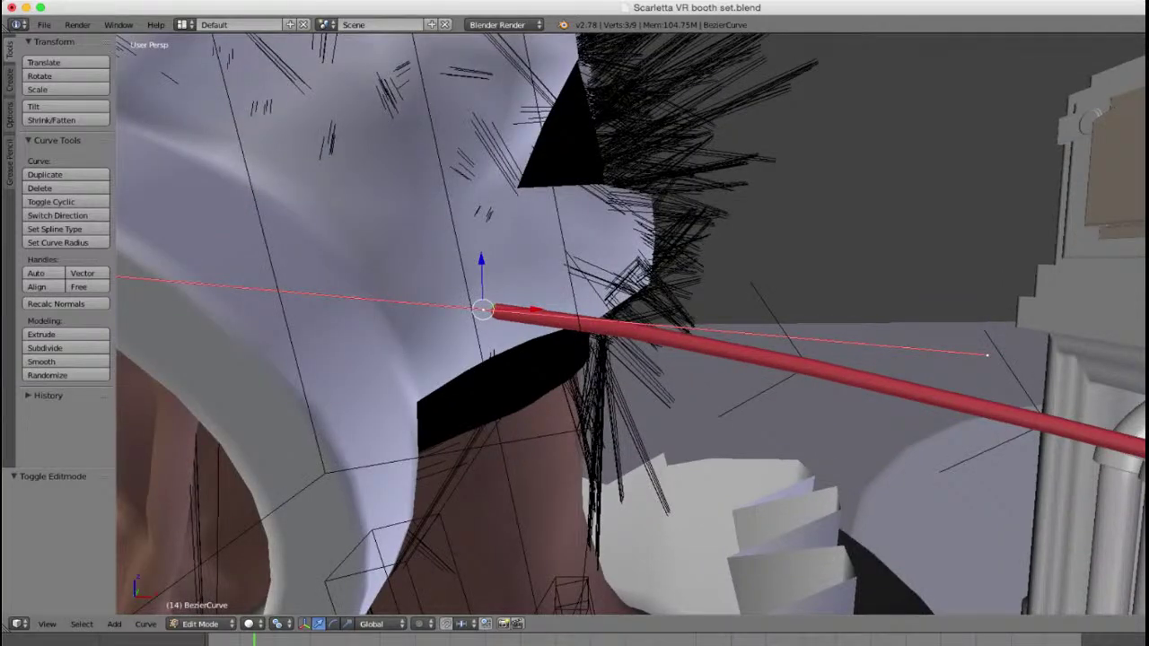
middle_drag(628, 323, 539, 323)
key(Tab)
scroll(628, 323, down, 5)
key(Tab)
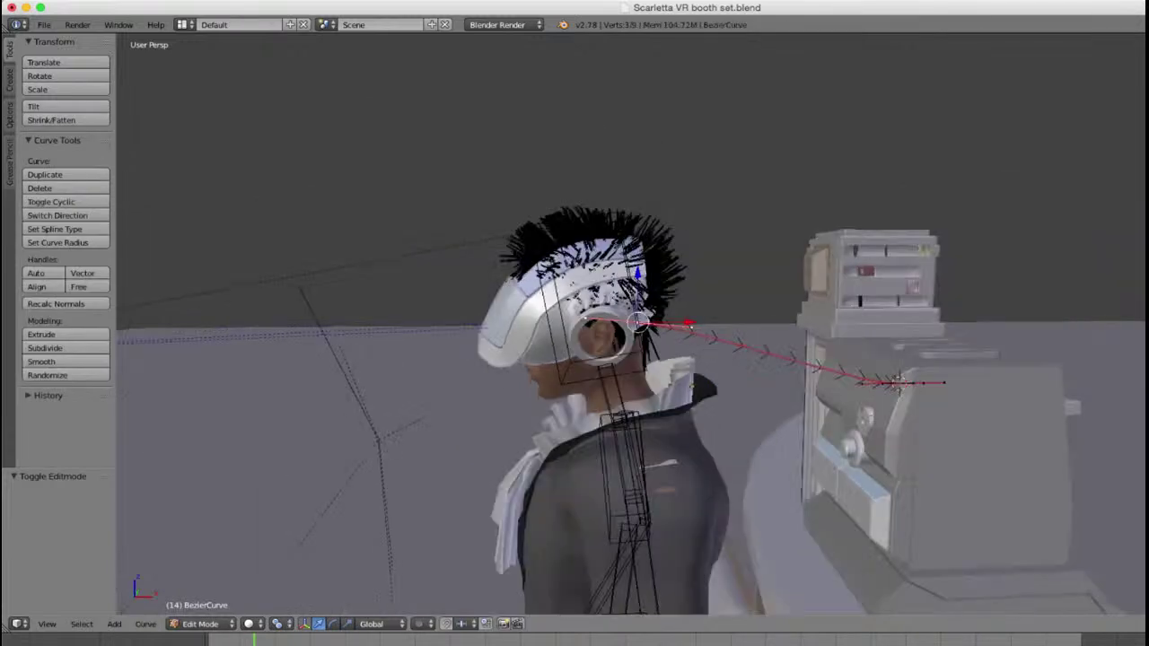
scroll(628, 323, up, 2)
key(Tab)
scroll(628, 323, up, 3)
Step: Try to hook the cable's headset-end control point to the headset, and leave edit mode
right_click(575, 300)
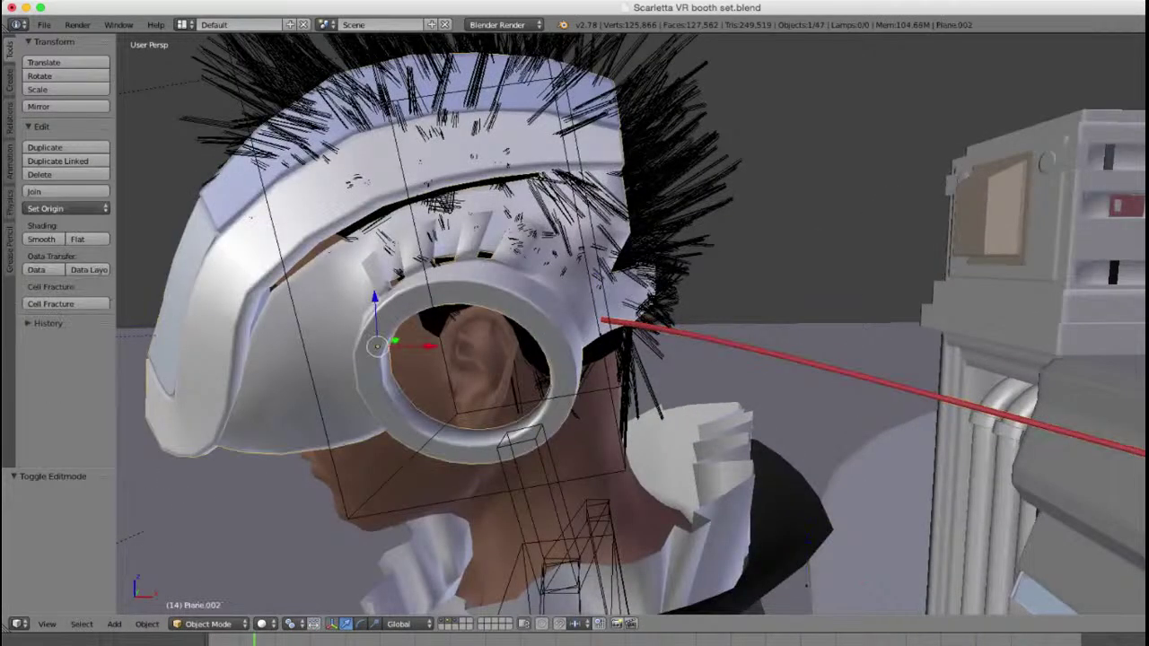
scroll(592, 314, up, 5)
shift+right_click(628, 333)
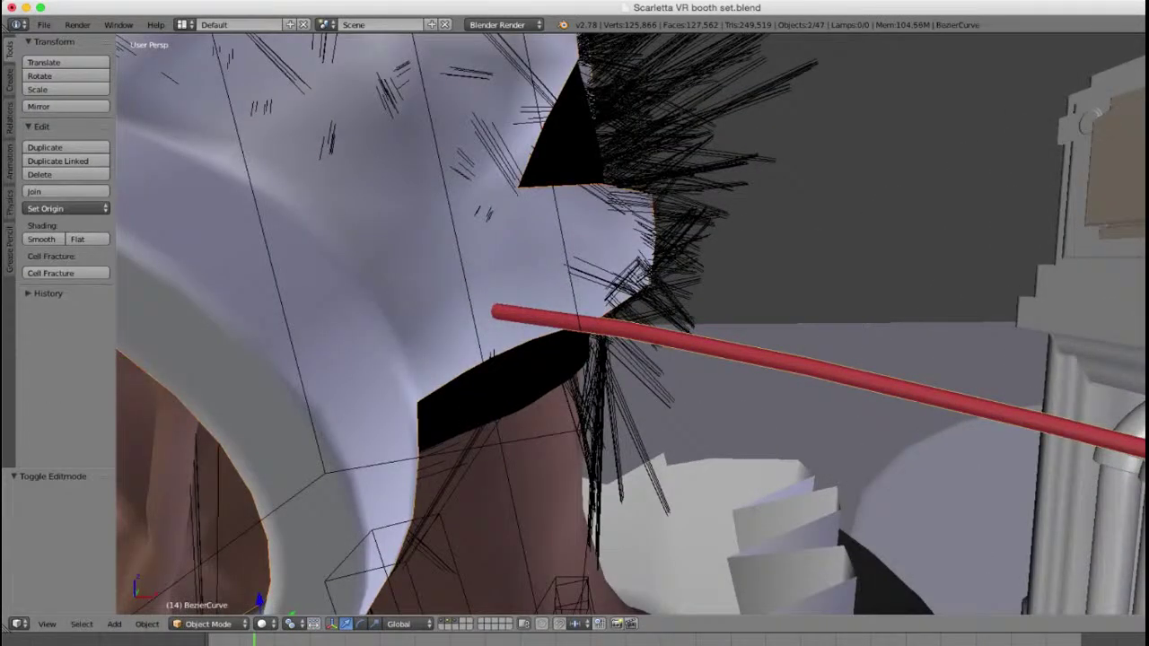
key(ctrl+h)
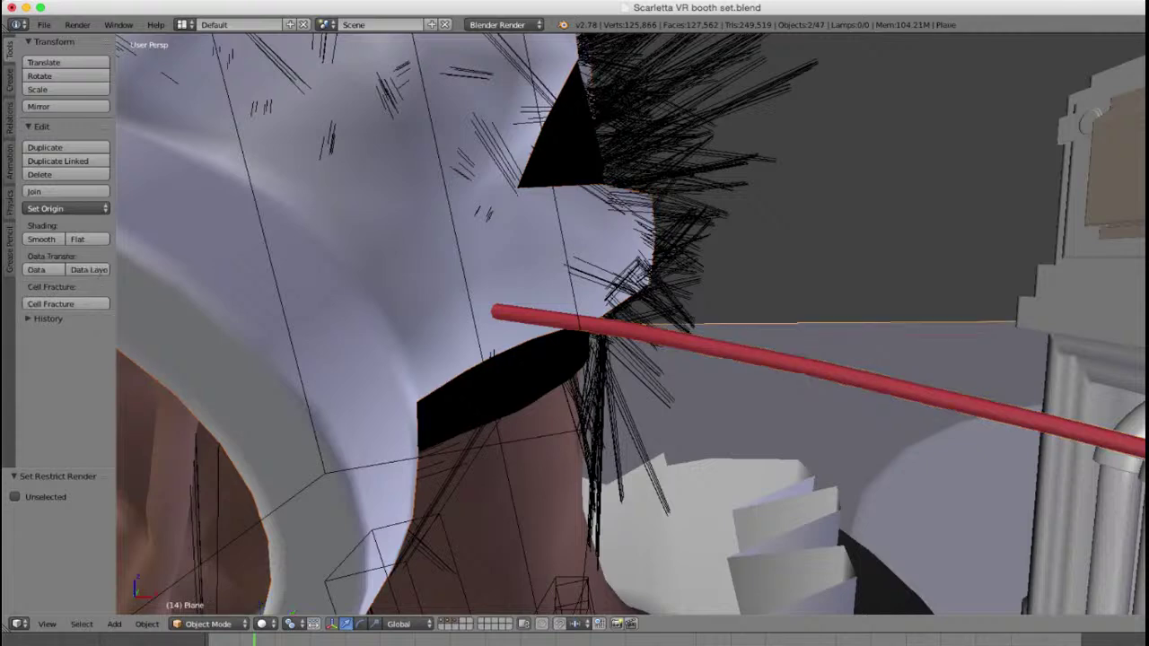
key(Tab)
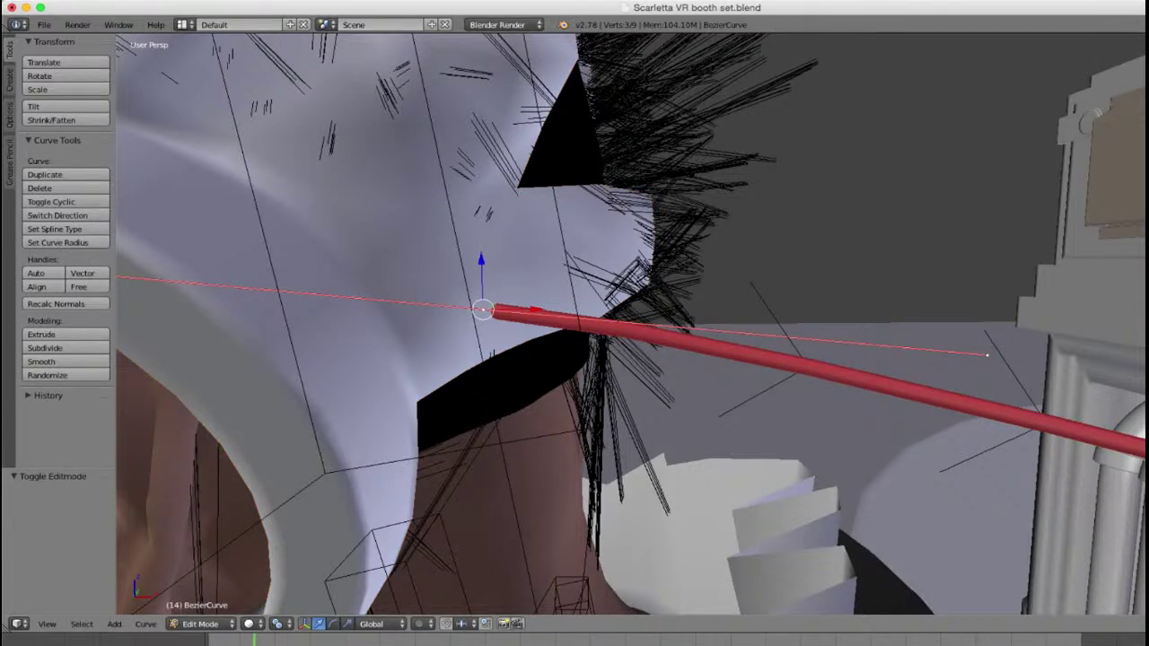
key(ctrl+h)
click(629, 349)
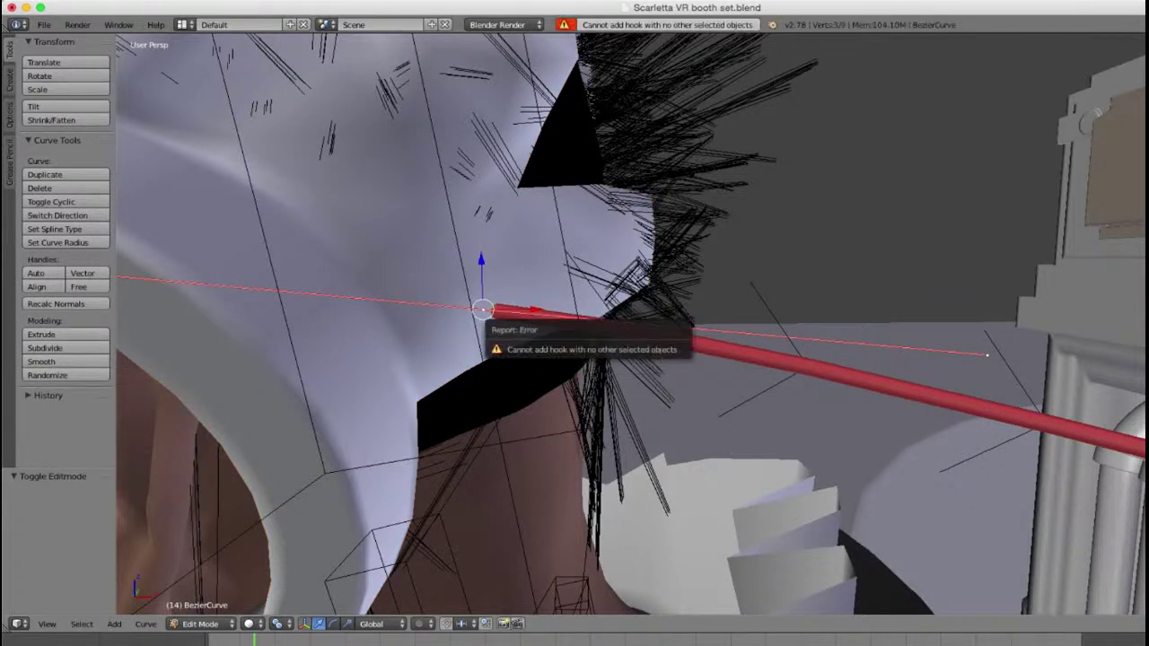
key(Tab)
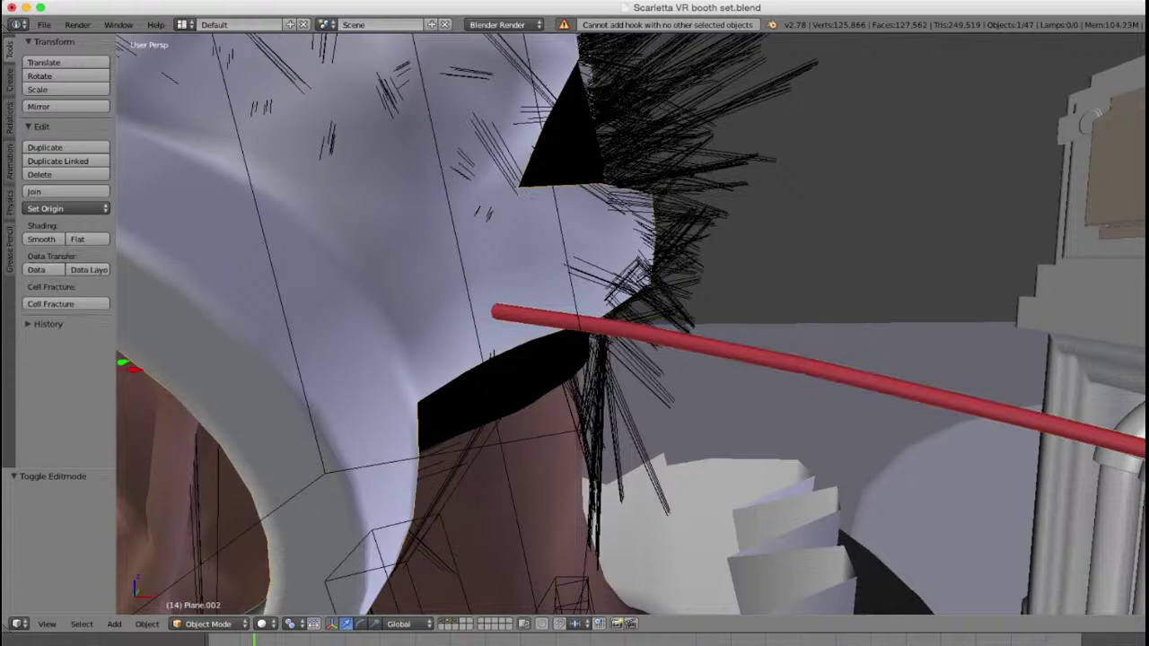
Step: Remove the Hook-BezierCurve modifier from the VR headset
right_click(377, 269)
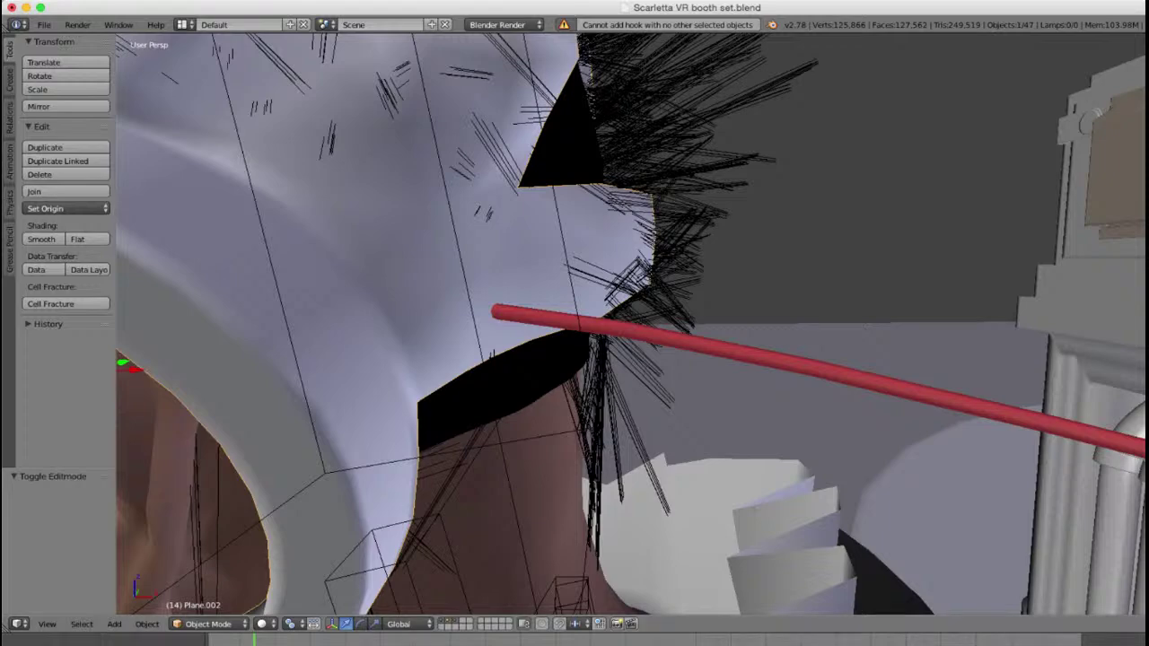
key(ctrl+z)
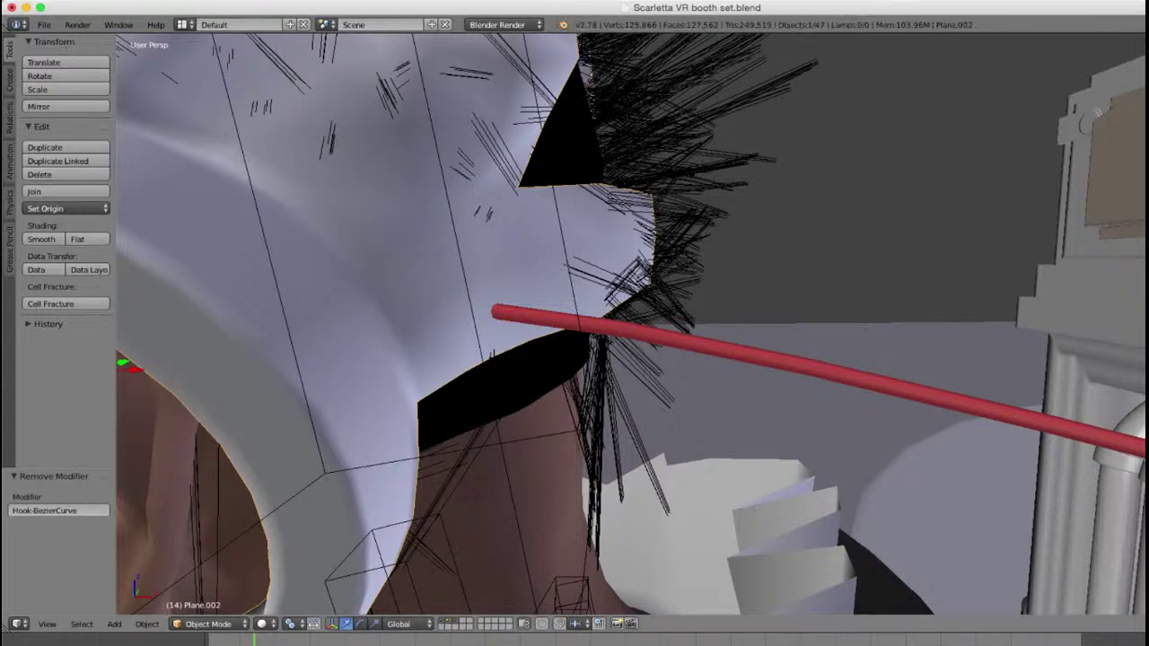
key(z)
key(z)
scroll(628, 323, up, 6)
Step: Hook the selected end control point of the red cable curve to the selected headset object
right_click(808, 368)
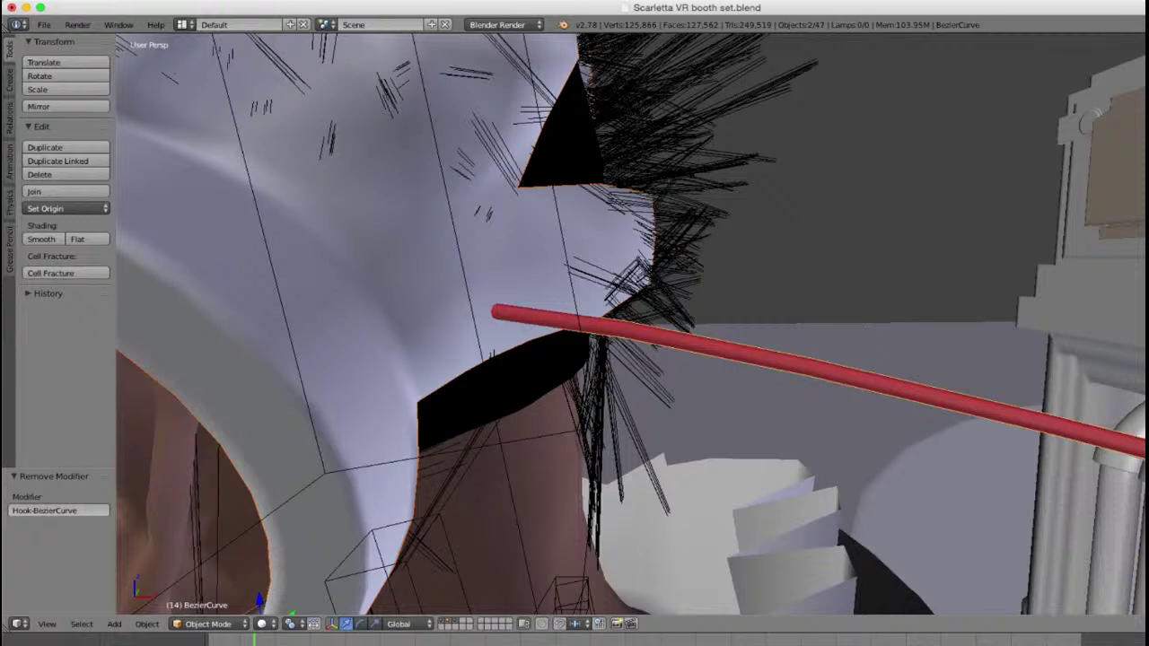
key(Tab)
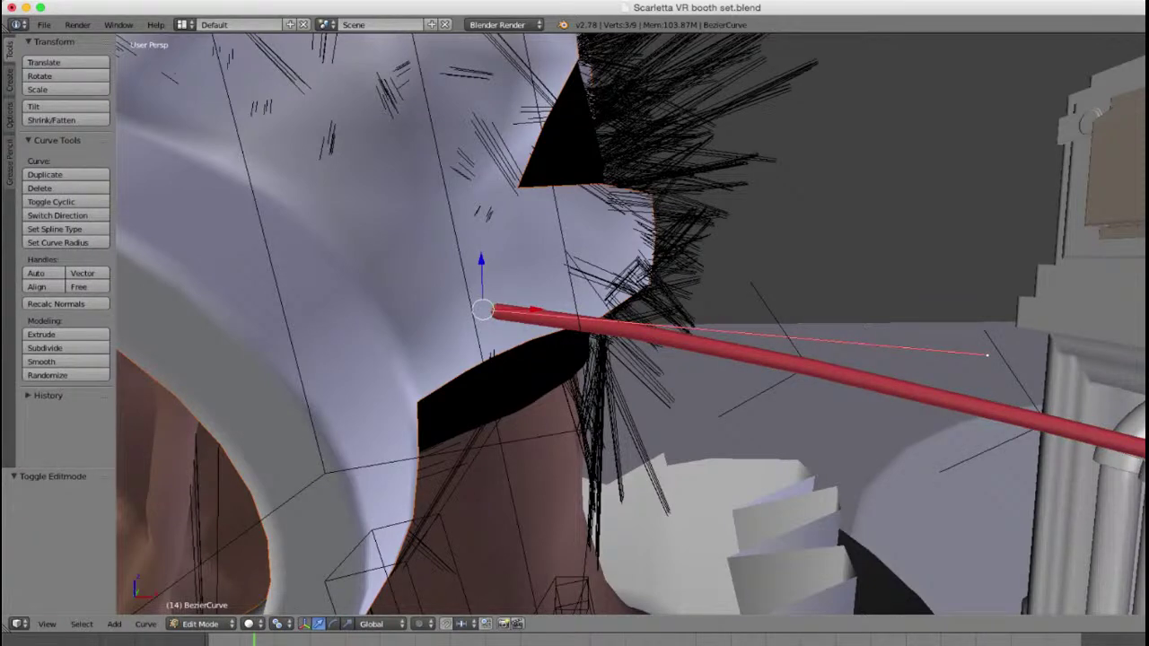
key(ctrl+h)
click(574, 333)
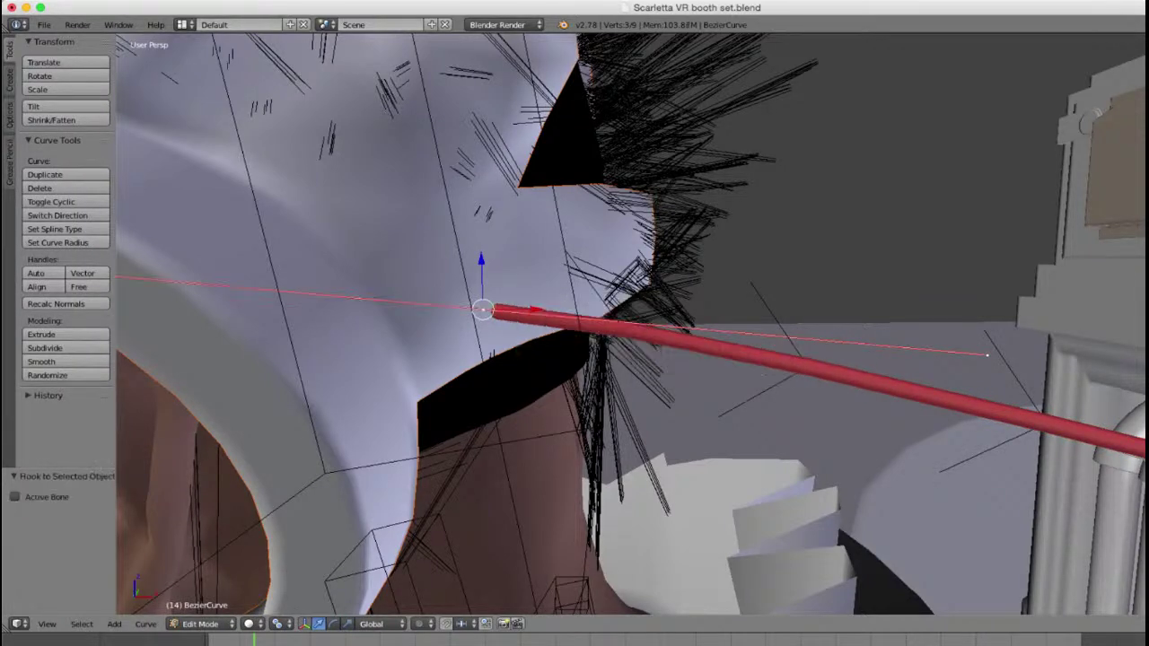
key(Tab)
Step: Test the cable hook by moving the headset up off the character's head, and cancel the move
right_click(431, 251)
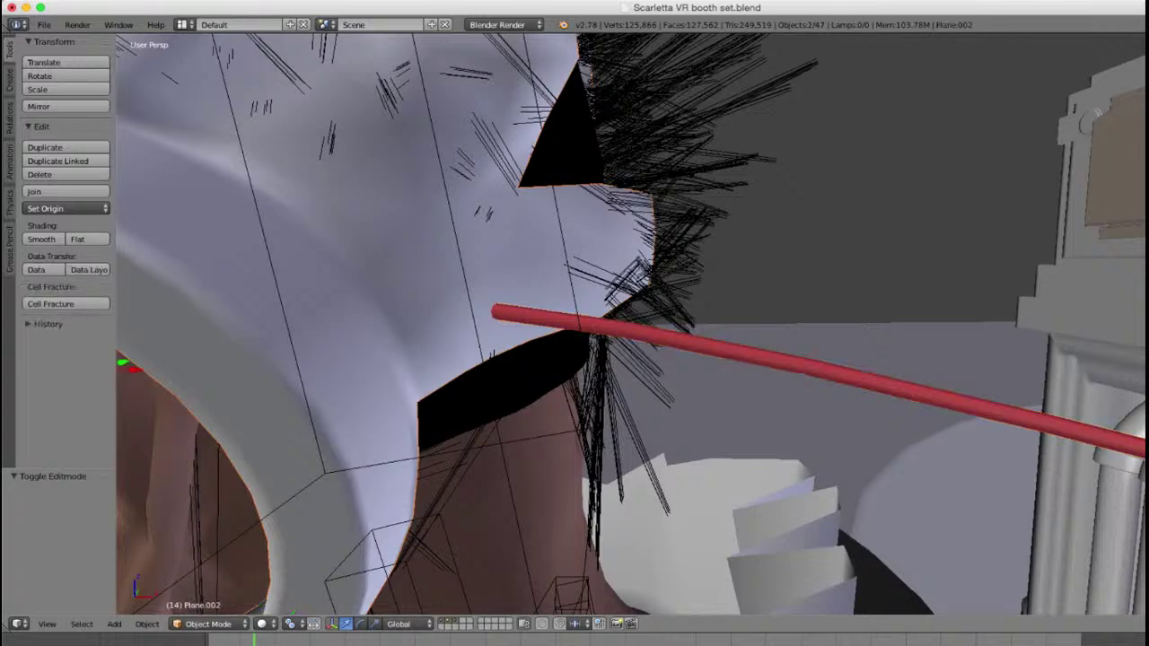
scroll(631, 324, down, 13)
key(g)
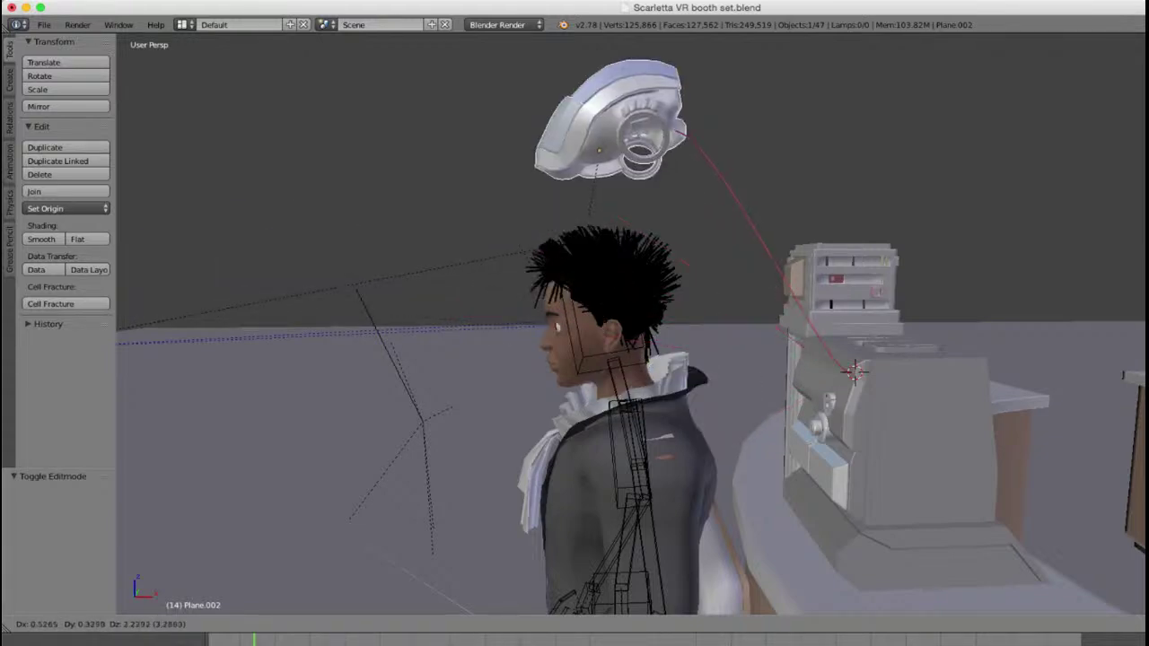
key(Escape)
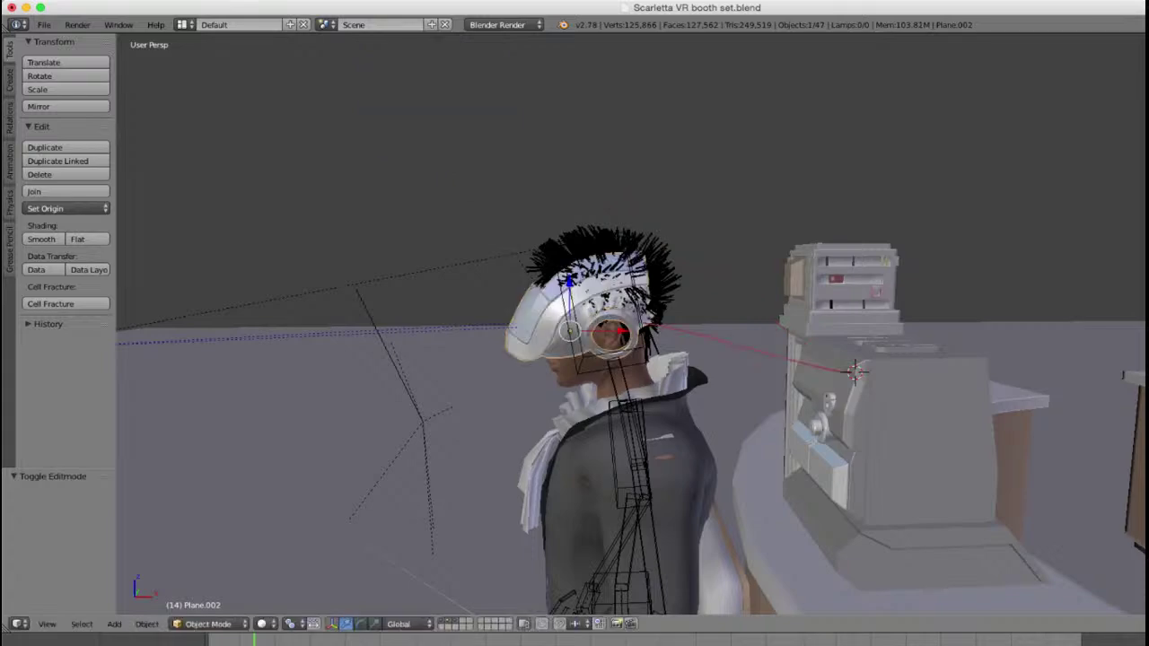
Step: Move the small cylinder at the cable's machine end by -0.021 along X and give it smooth shading
scroll(630, 324, up, 3)
shift+middle_drag(745, 359, 574, 332)
scroll(631, 324, up, 4)
right_click(665, 246)
scroll(630, 359, up, 2)
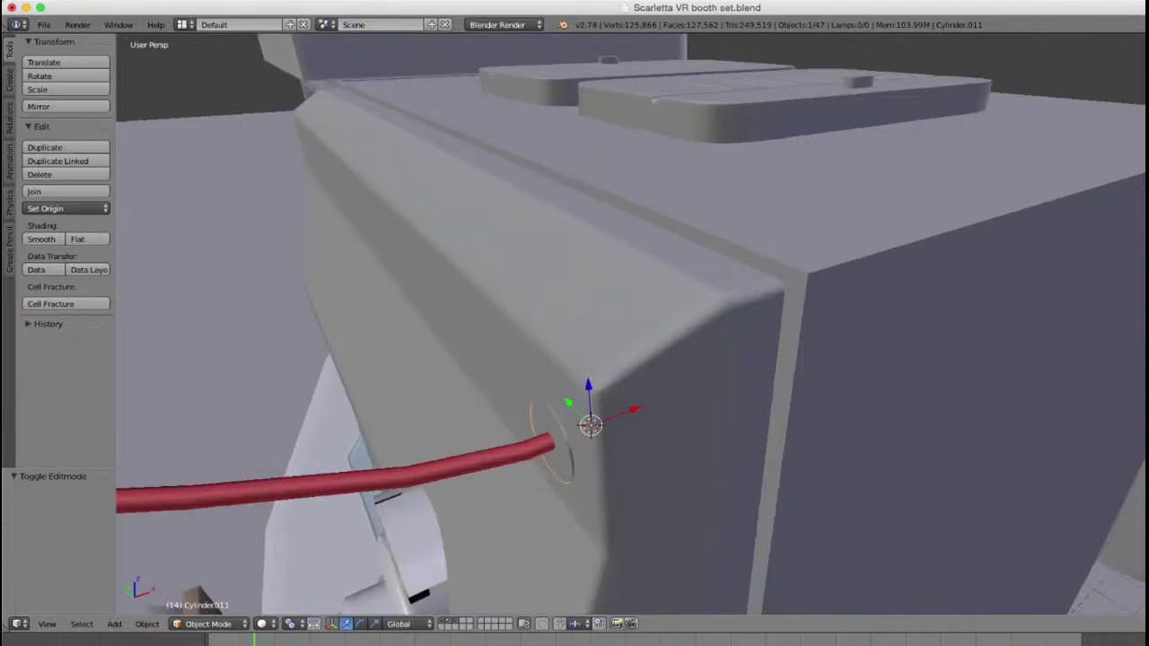
drag(633, 408, 584, 428)
middle_drag(583, 427, 799, 355)
scroll(798, 355, up, 3)
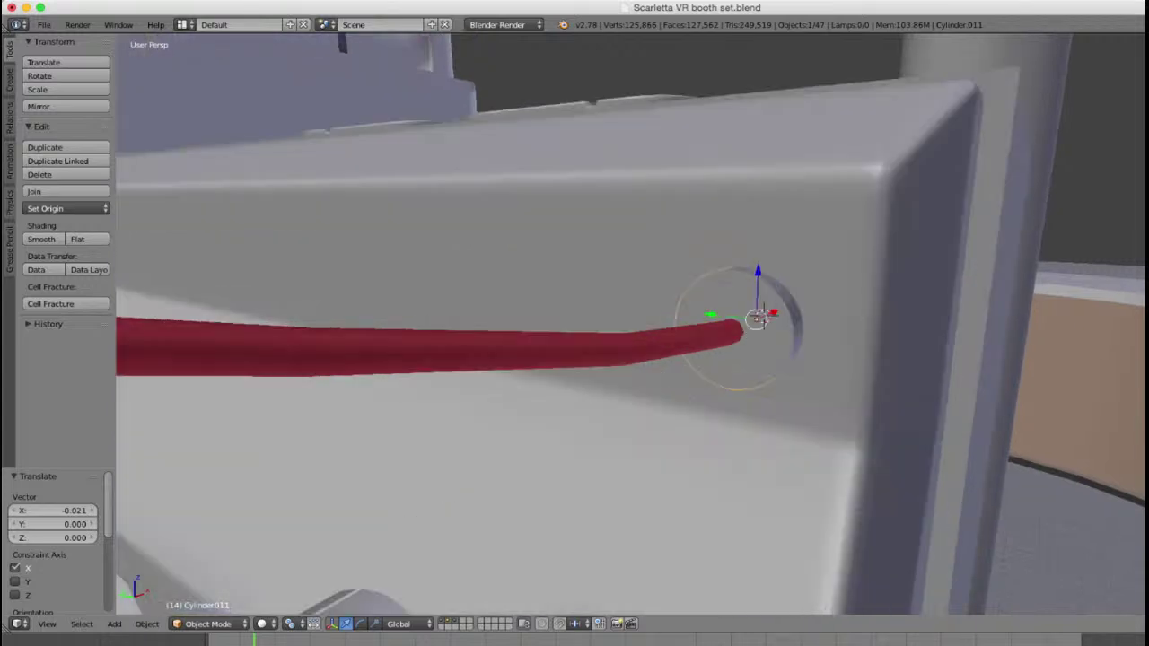
mouse_move(761, 316)
middle_down()
mouse_move(635, 341)
mouse_move(673, 339)
middle_up()
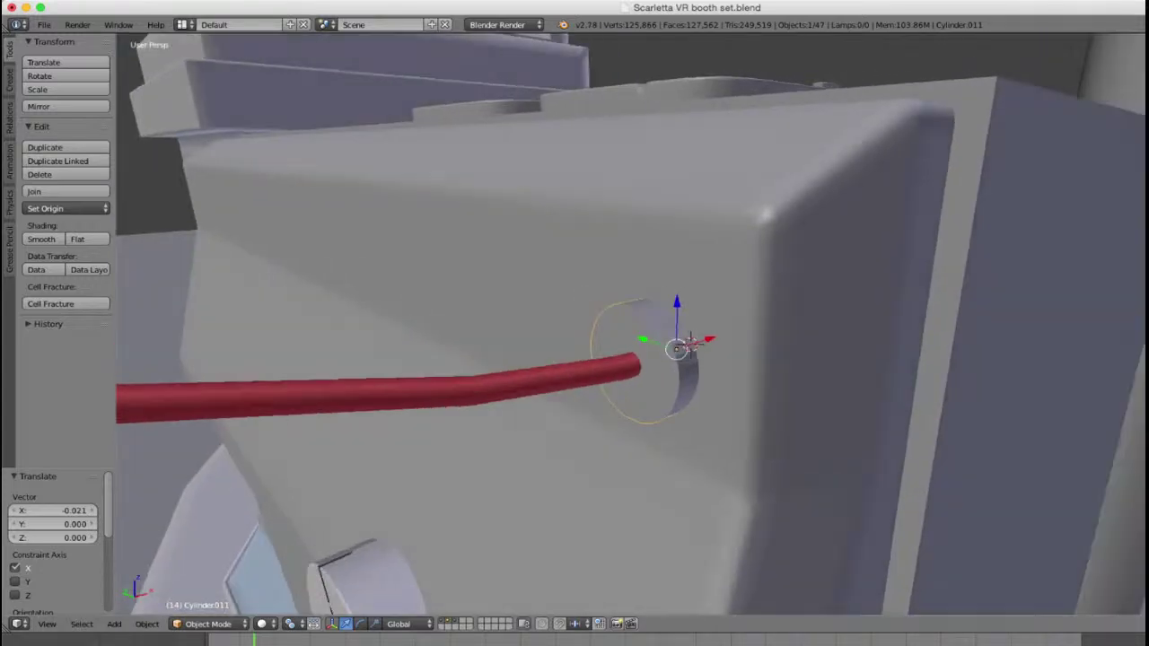
click(41, 239)
Step: Extrude the cylinder's front face in place in Edit Mode and scale it to about 0.422 as an inset
key(Tab)
scroll(646, 359, up, 3)
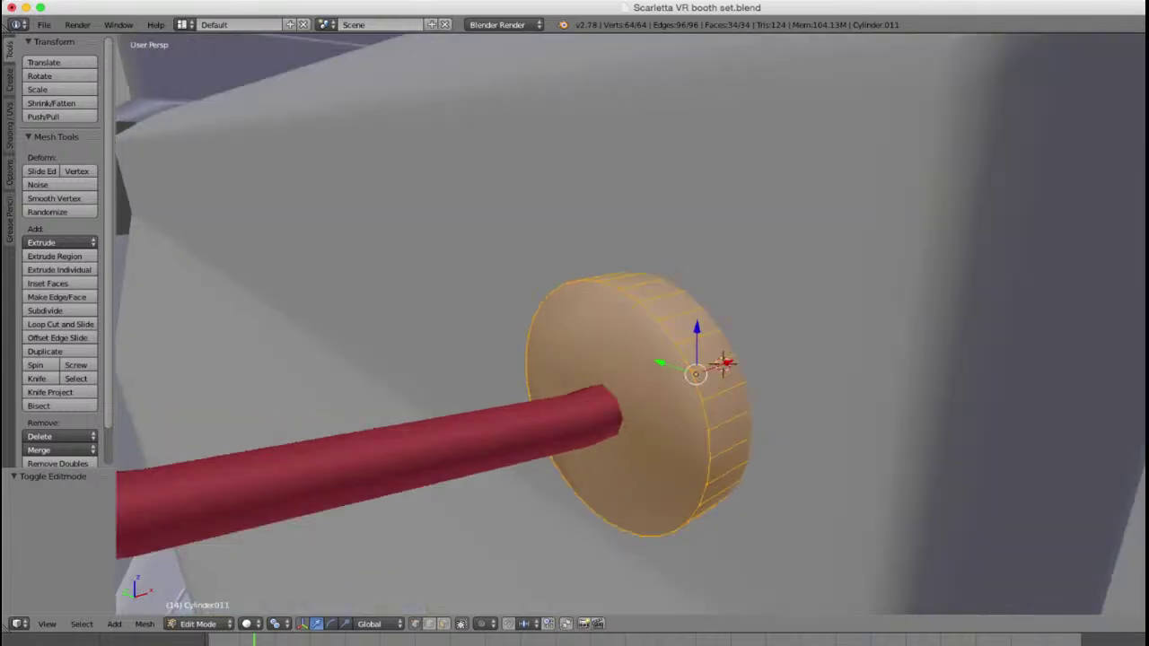
alt+right_click(679, 349)
key(e)
key(Escape)
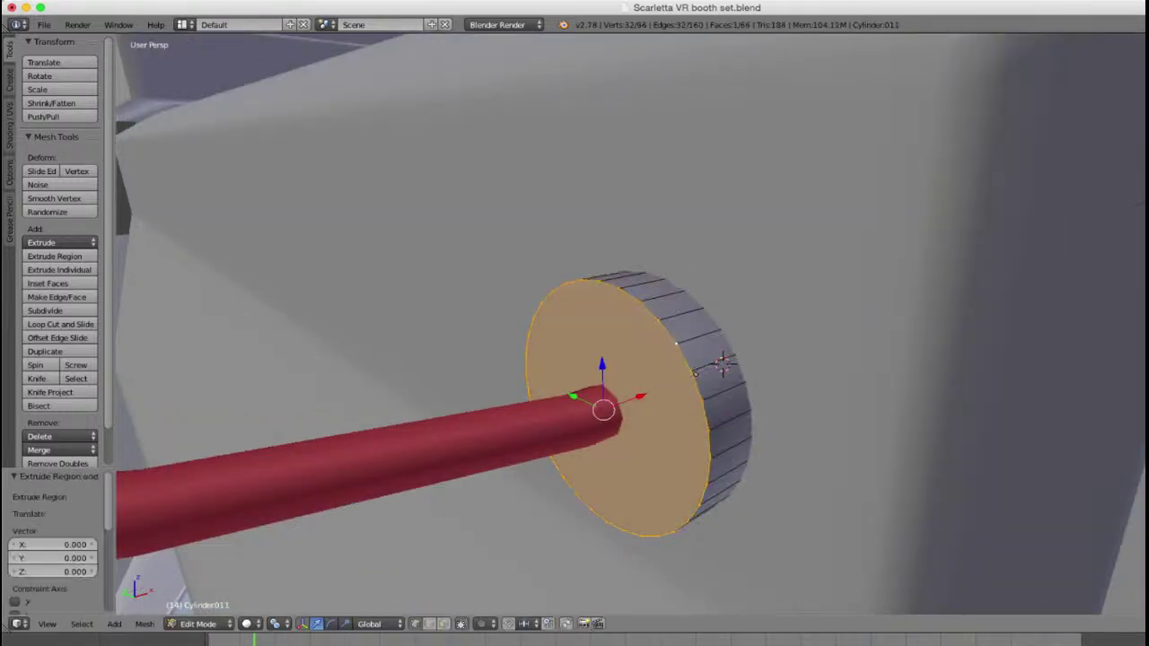
key(s)
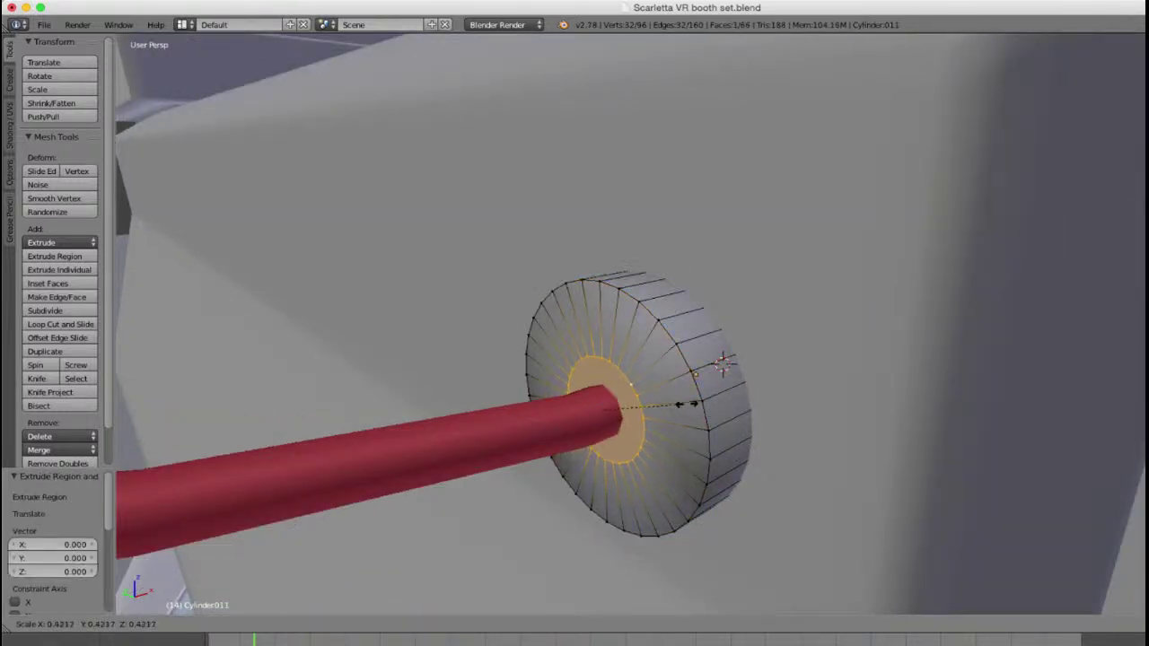
click(687, 411)
Step: Extrude the inset face about 0.02 into the cylinder to form a recess for the cable
key(e)
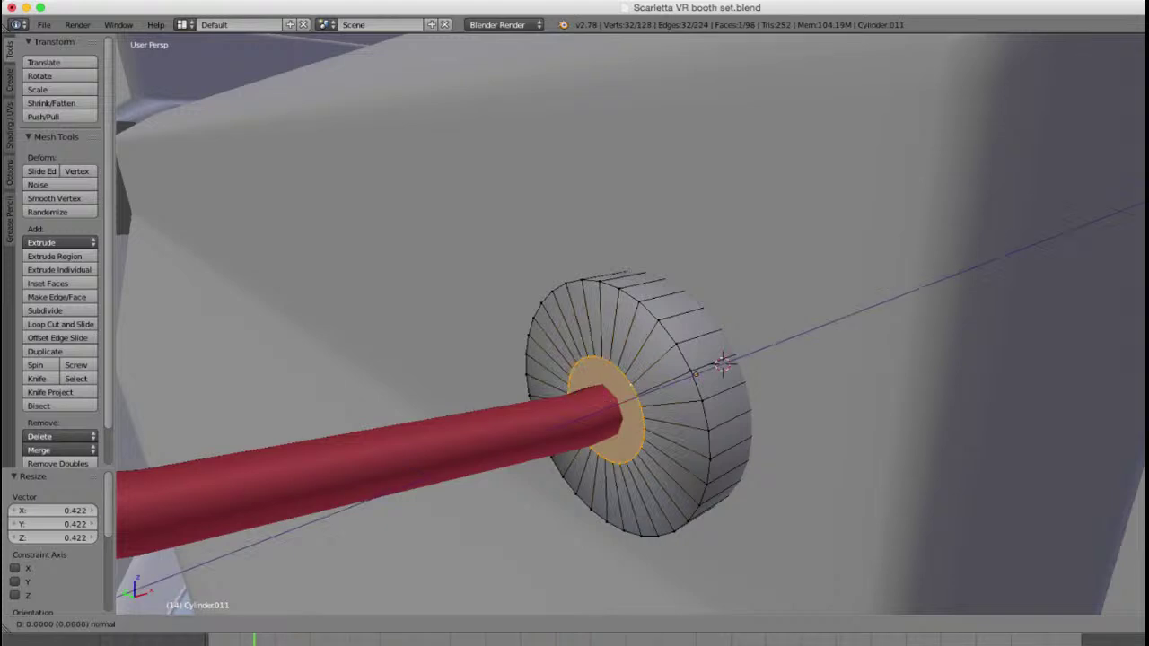
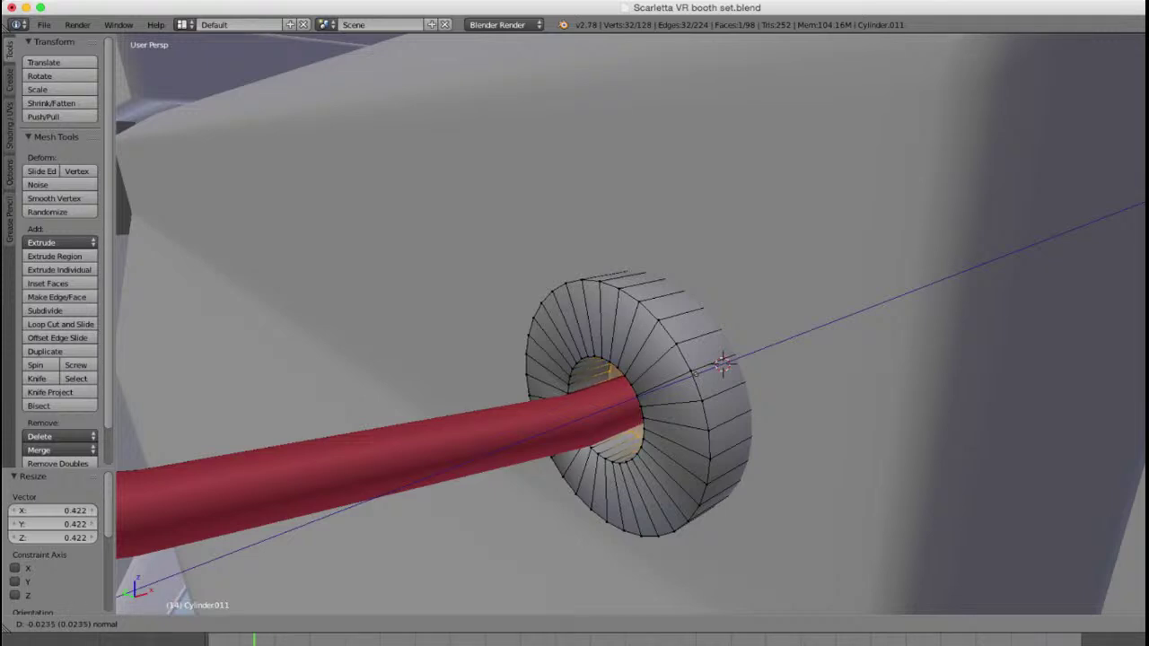
click(724, 364)
middle_drag(716, 367, 833, 295)
scroll(834, 295, up, 4)
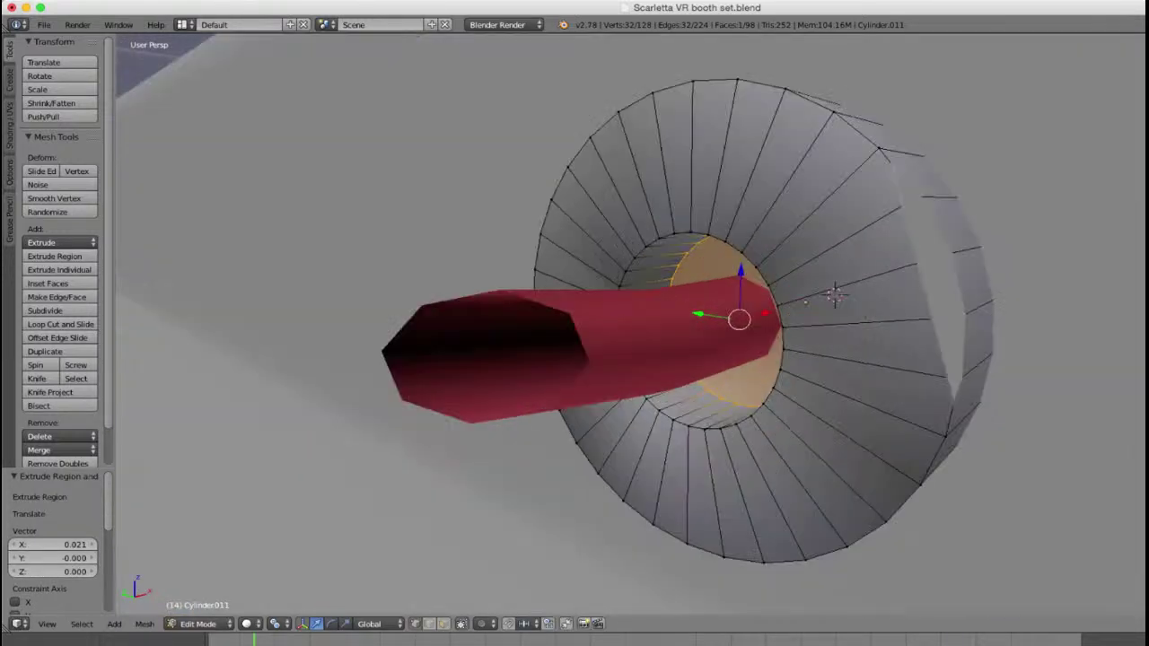
Step: Extrude the recess's back face in place twice, scaling it to about 0.949 and then 0.377
key(s)
right_click(905, 427)
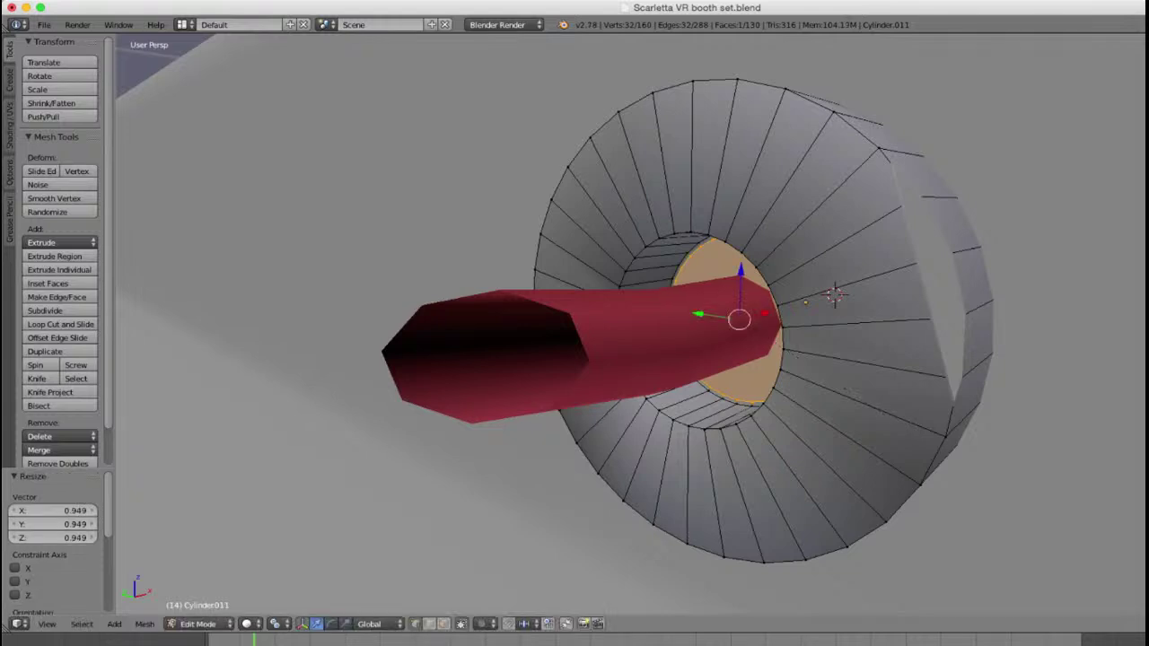
key(s)
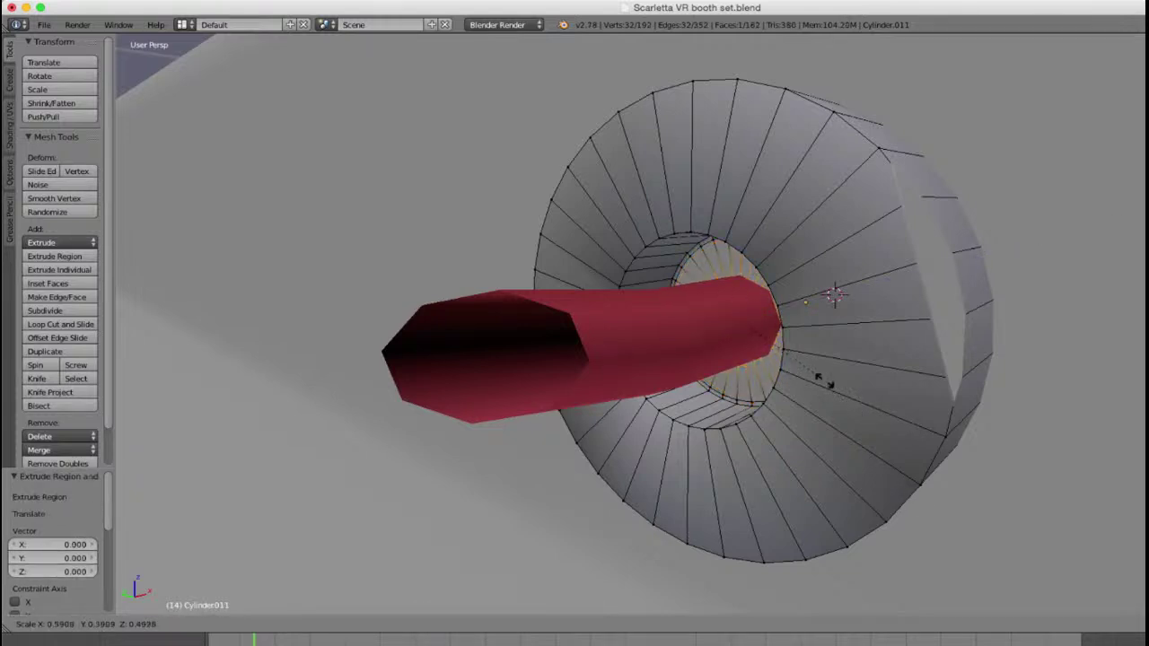
click(749, 457)
Step: Add two edge loops on the socket's front face, one near the outer rim and one near the recess edge
key(ctrl+r)
click(749, 457)
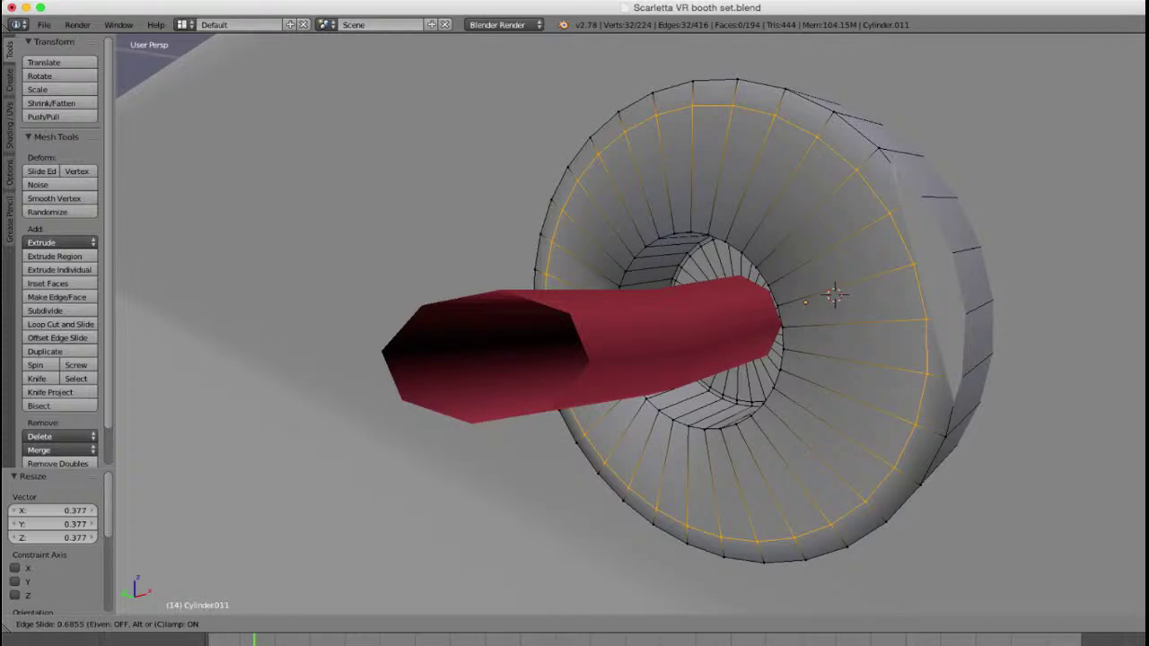
click(773, 507)
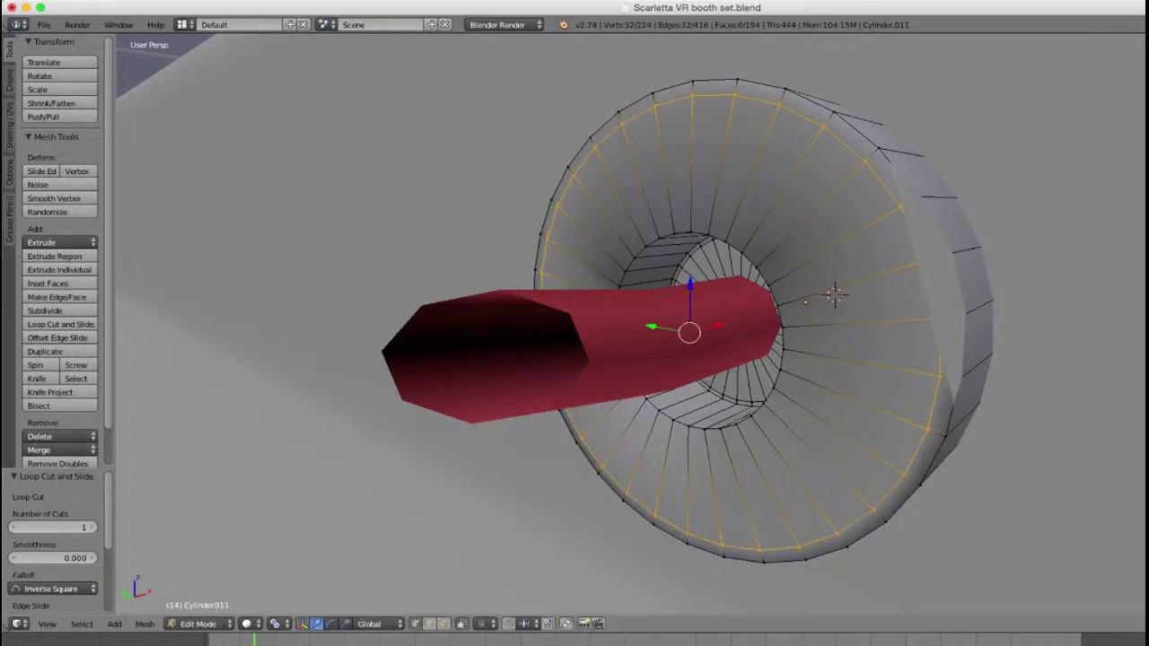
key(ctrl+r)
click(752, 469)
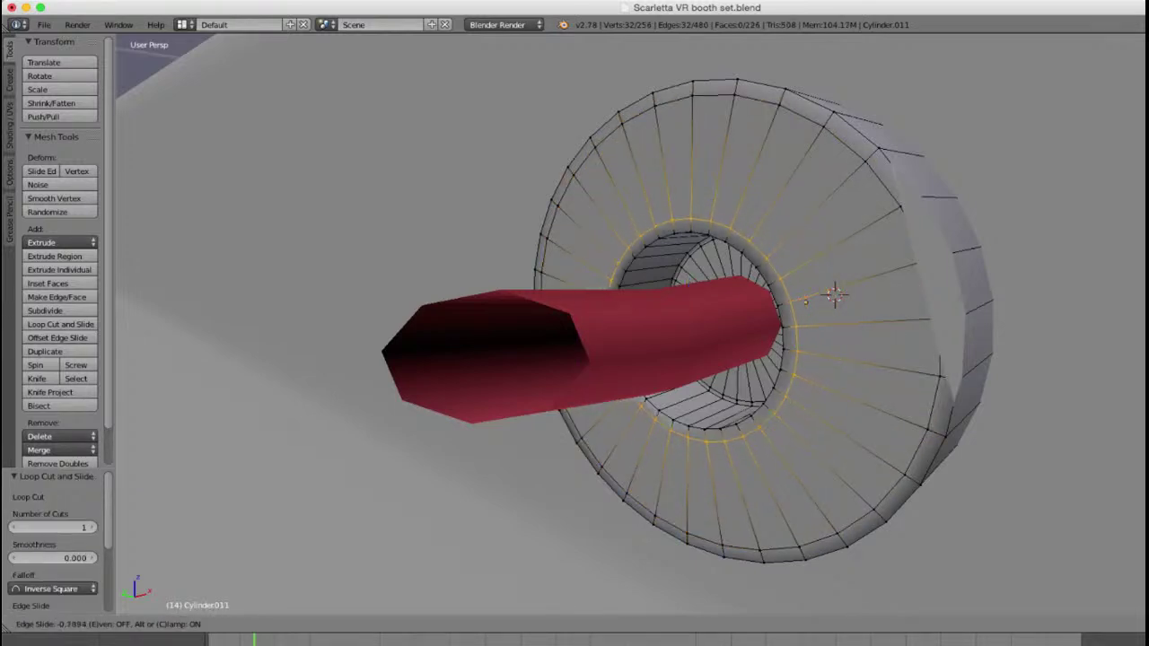
click(734, 438)
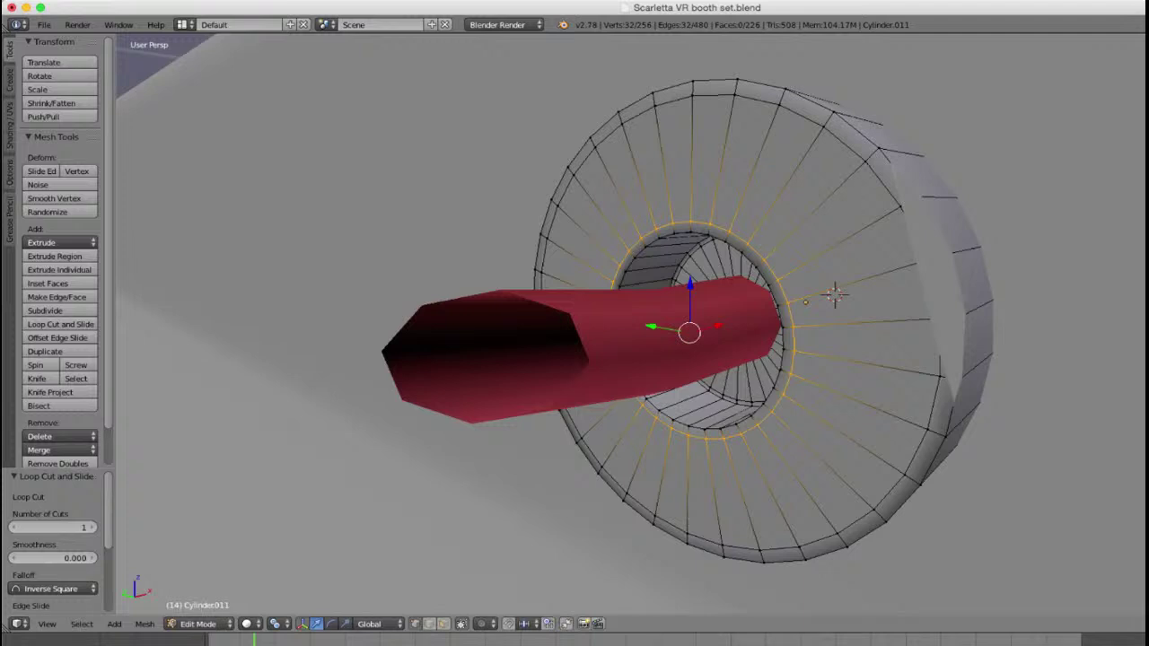
Step: Add three supporting edge loops around the inner wall of the socket's recess
key(ctrl+r)
click(724, 420)
click(718, 410)
key(ctrl+r)
click(720, 420)
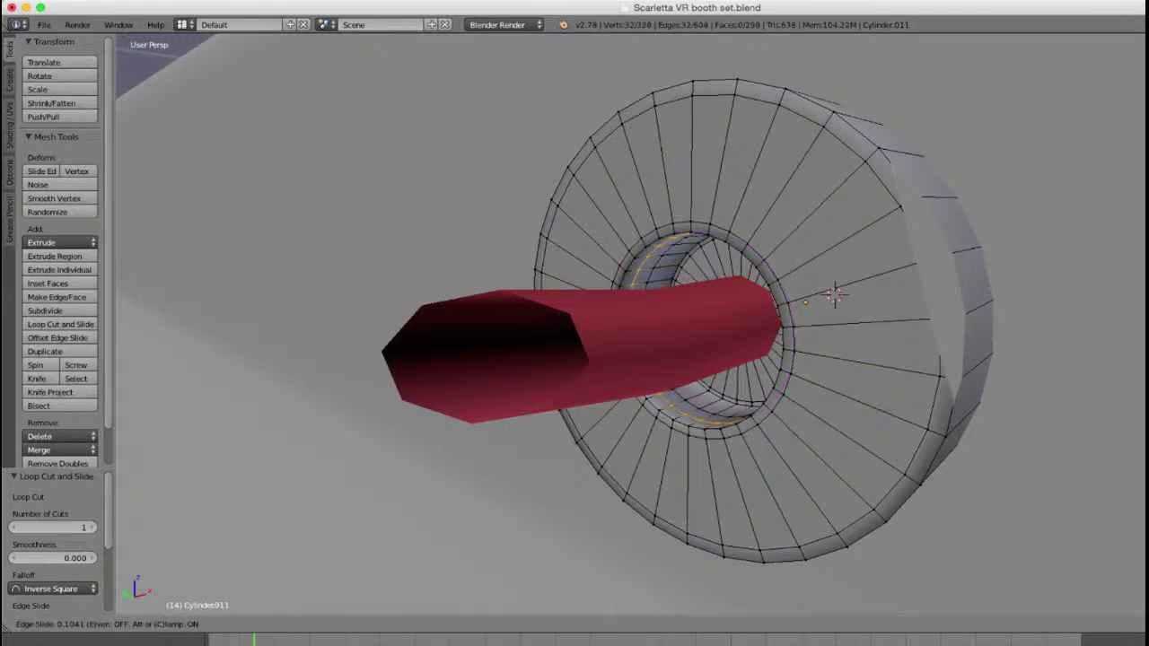
click(716, 419)
key(ctrl+r)
click(720, 409)
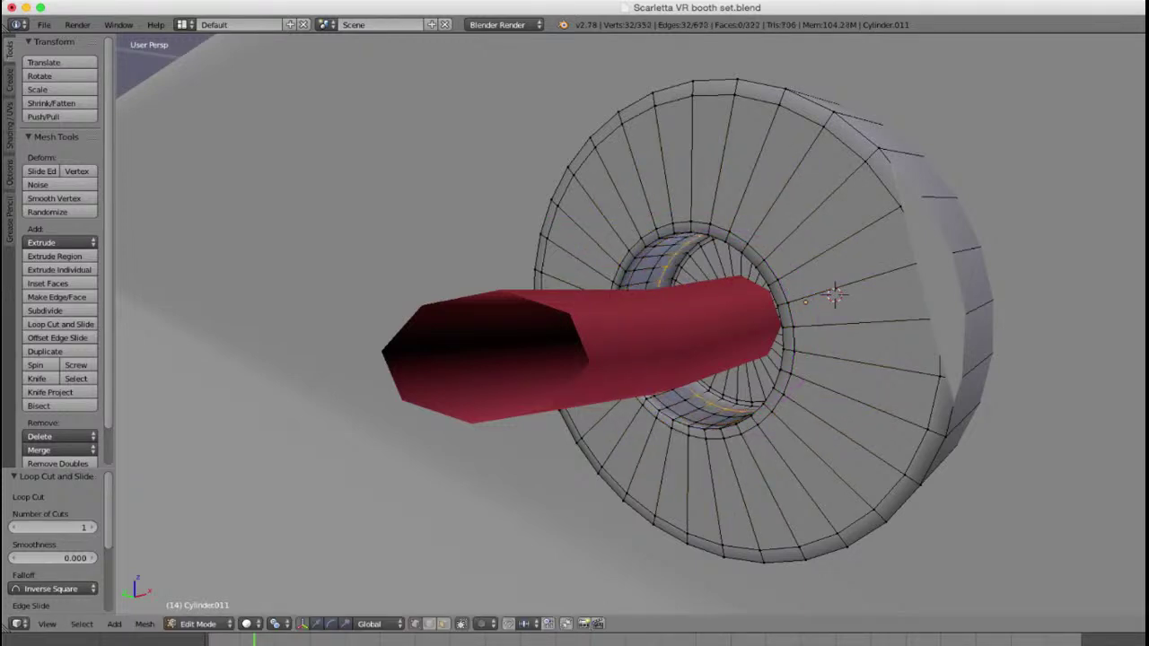
click(834, 295)
Step: Add two edge loops around the socket's outer side wall and return to Object Mode
scroll(834, 294, down, 6)
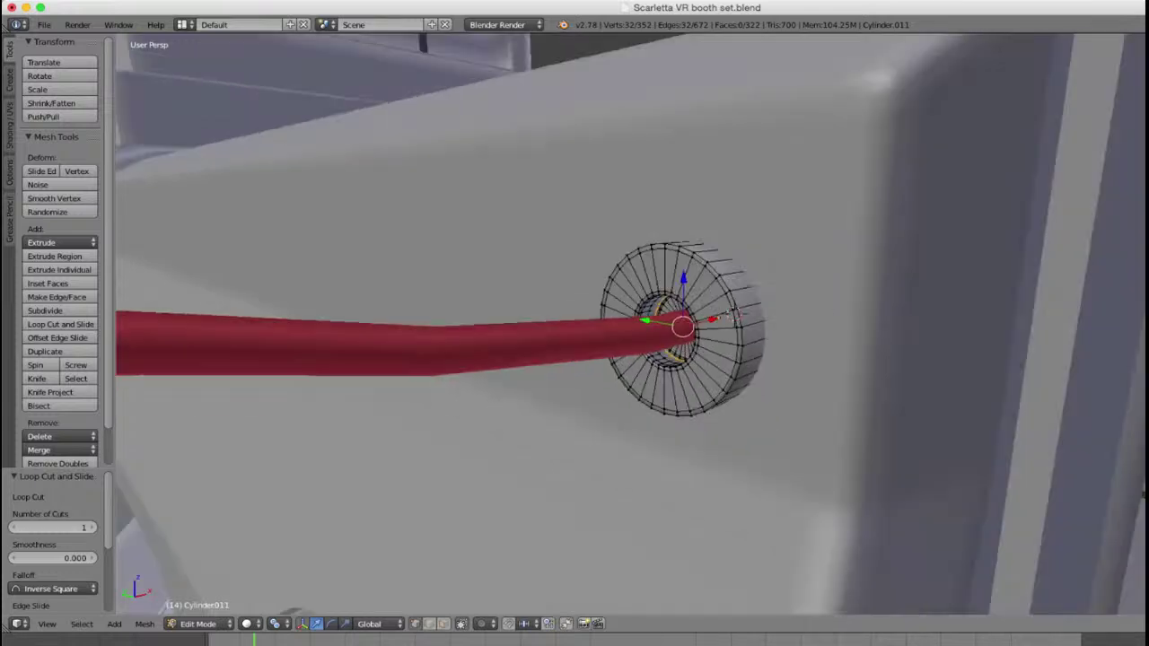
key(ctrl+r)
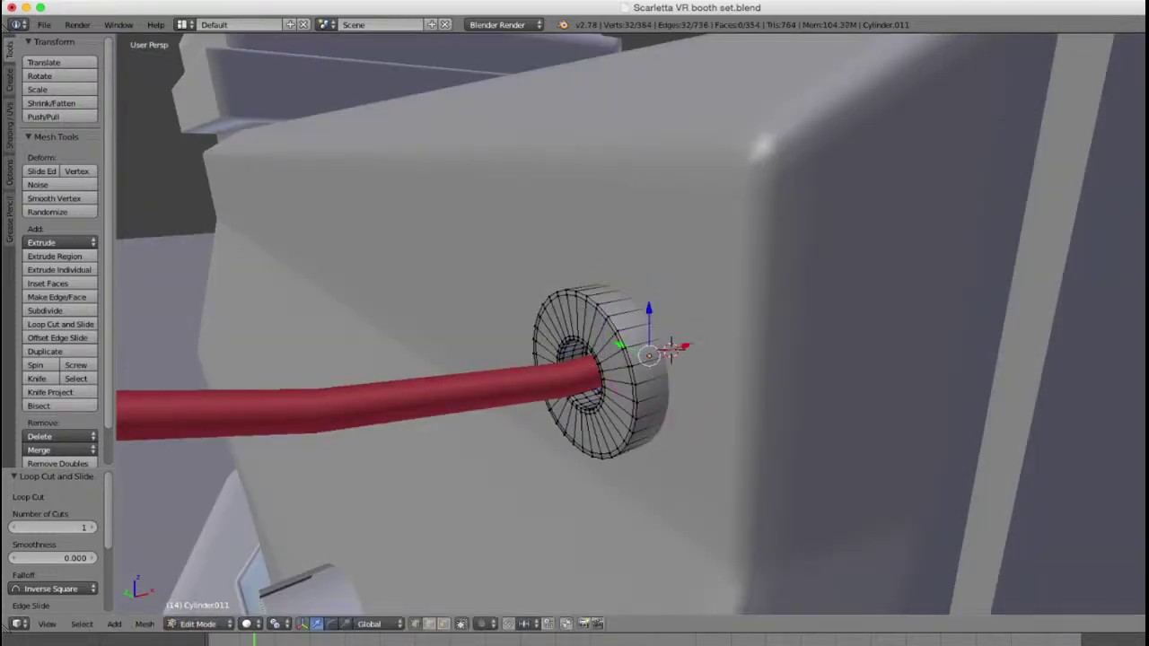
click(671, 350)
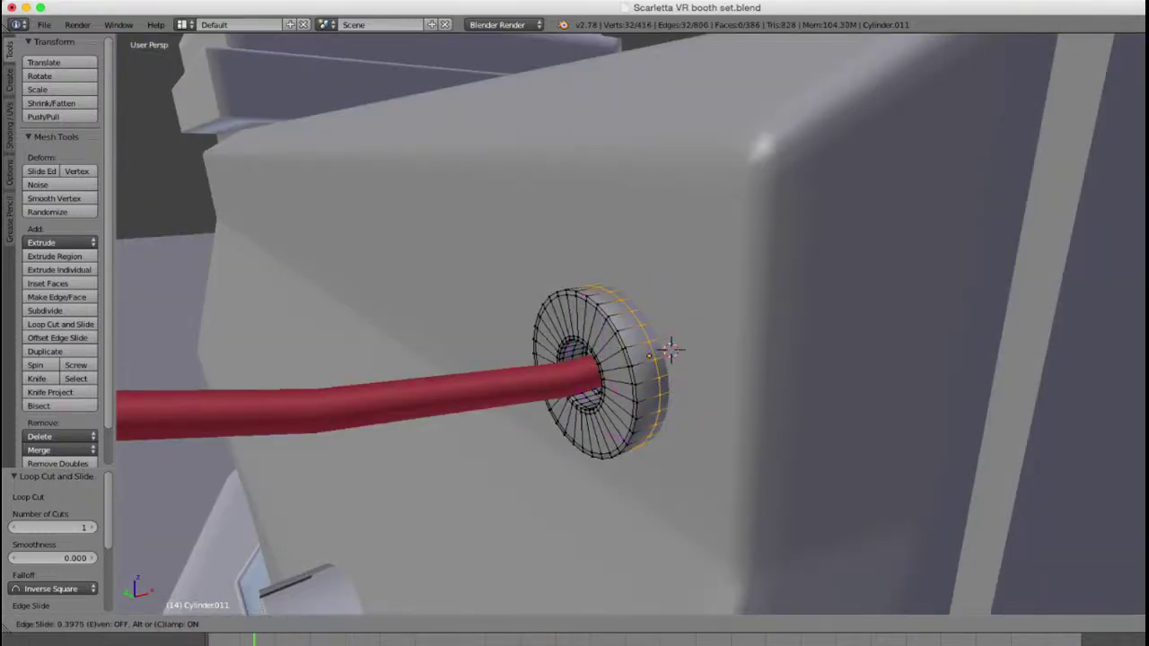
click(671, 350)
key(Tab)
Step: Try to join the cable socket to the machine's angled front panel
scroll(670, 350, down, 6)
scroll(631, 324, down, 4)
key(a)
right_click(628, 377)
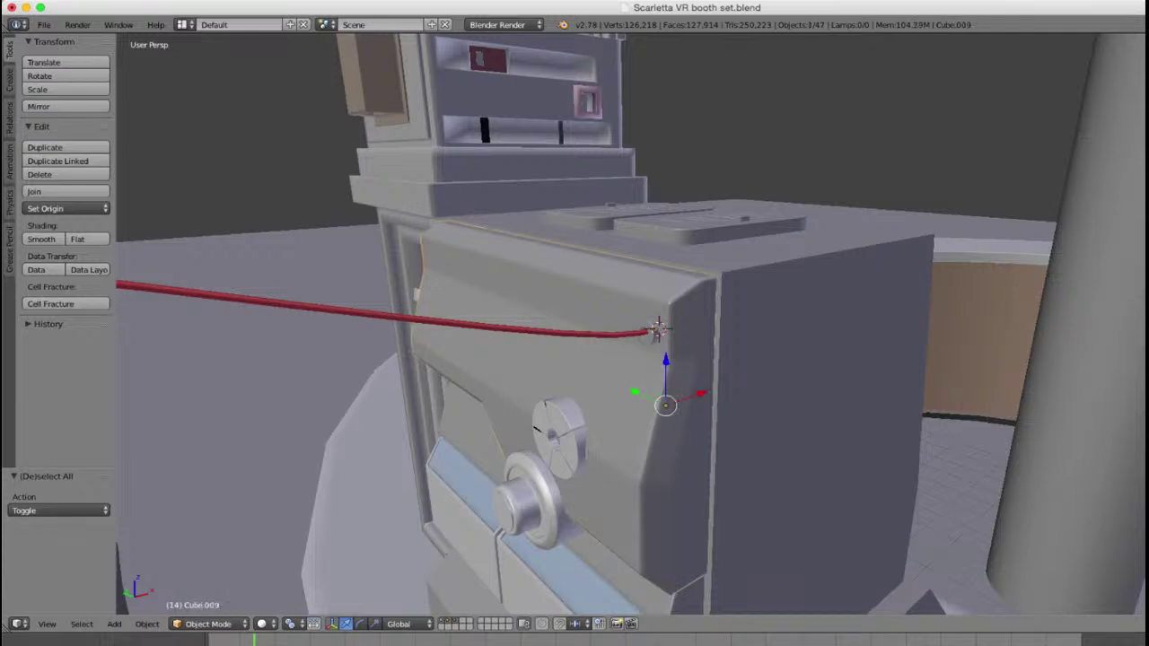
scroll(631, 324, up, 1)
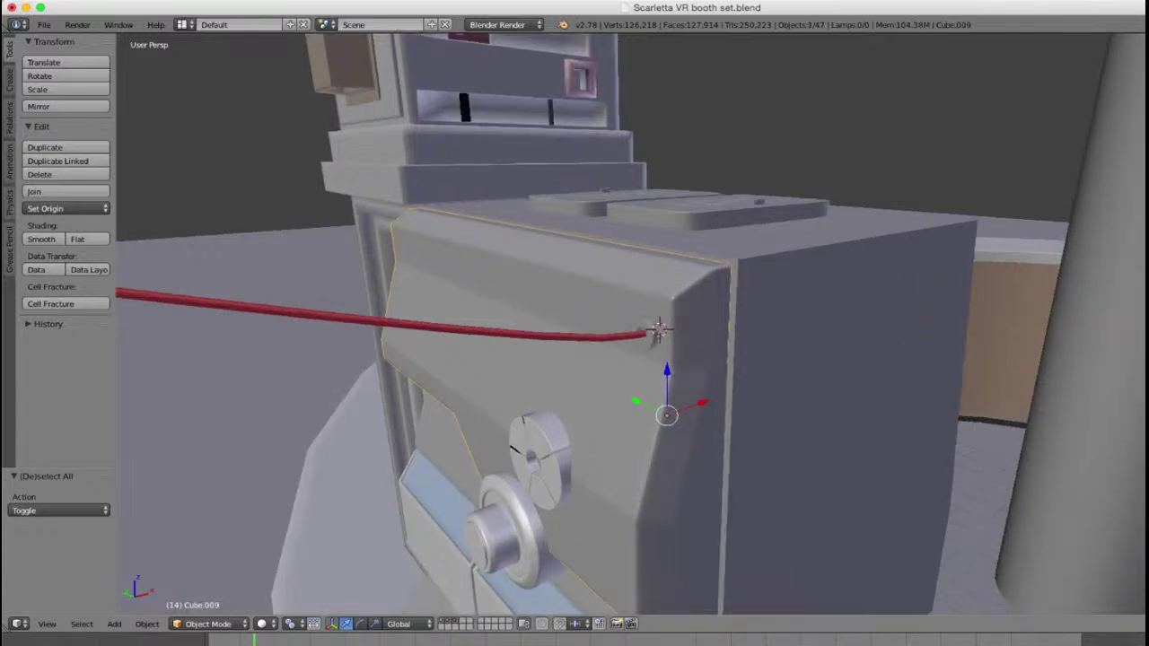
right_click(628, 336)
right_click(658, 334)
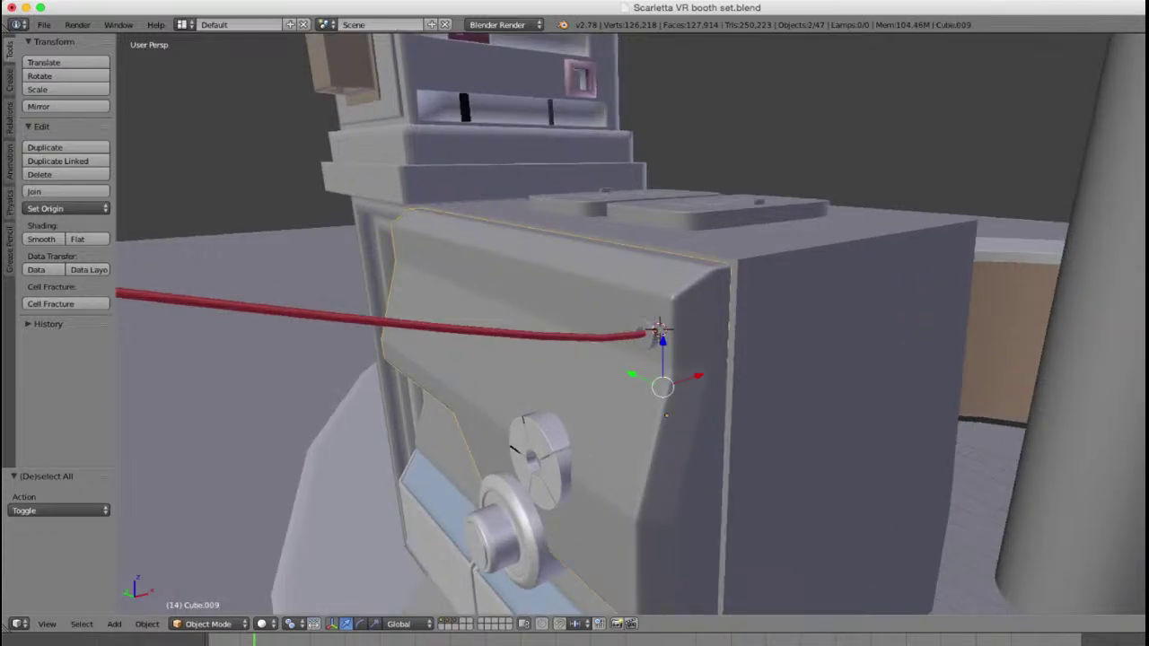
key(ctrl+j)
scroll(632, 324, up, 5)
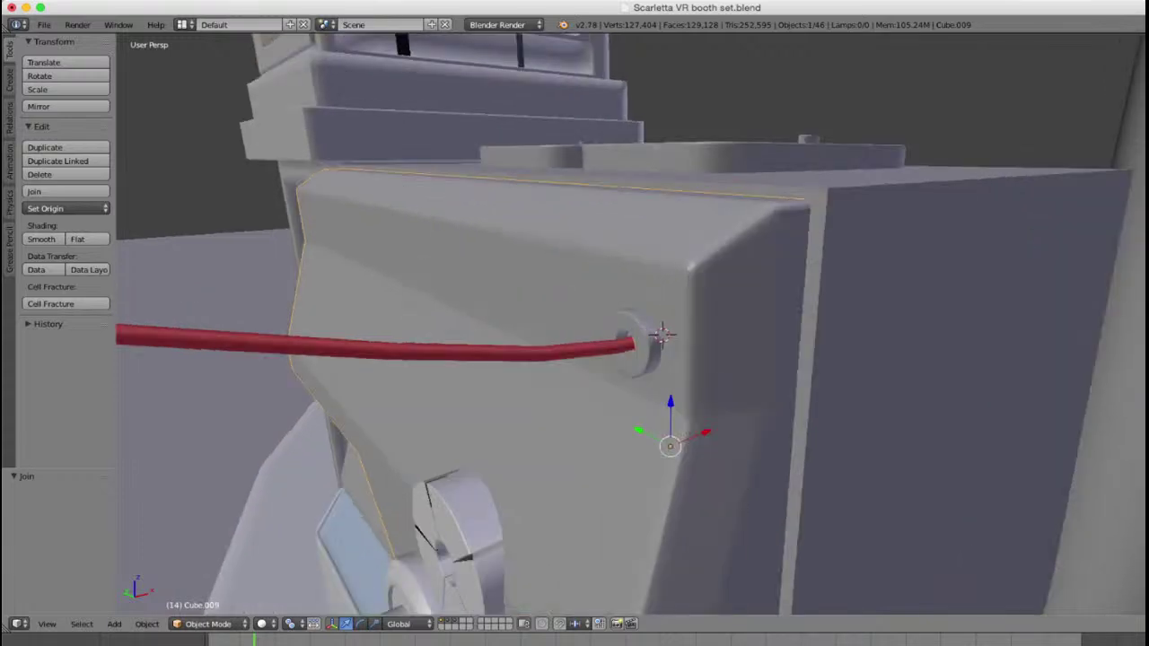
Step: Undo the join of socket and front panel, and give the separate socket ring a new material
scroll(631, 325, down, 3)
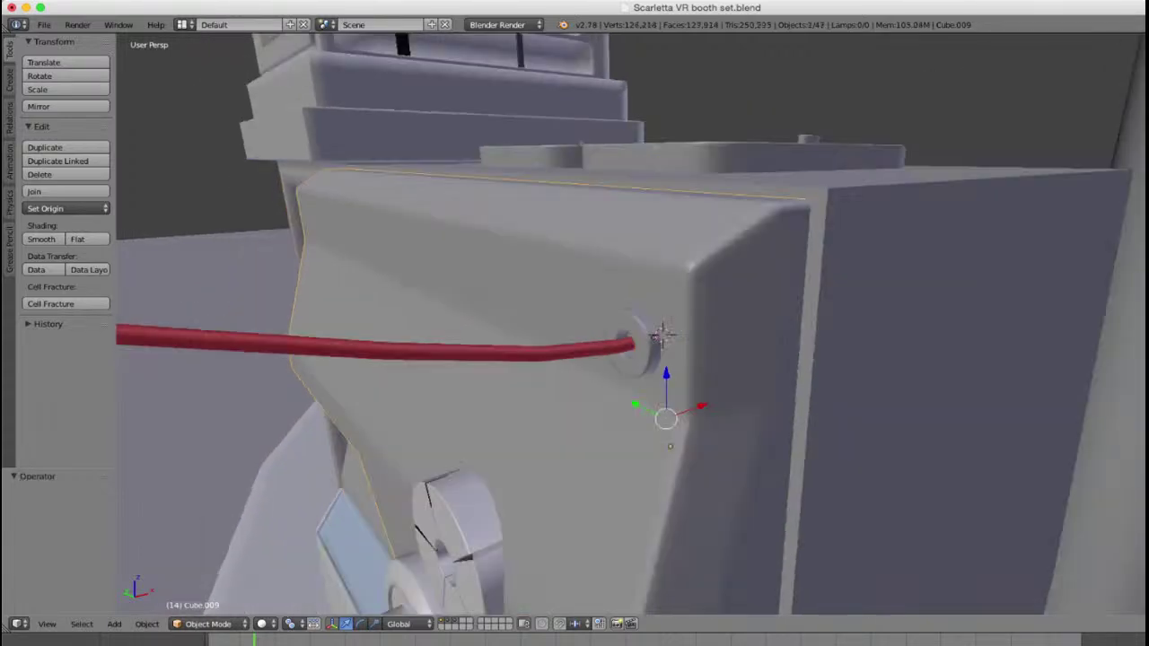
key(Tab)
right_click(643, 389)
key(Tab)
key(ctrl+z)
key(ctrl+z)
key(ctrl+z)
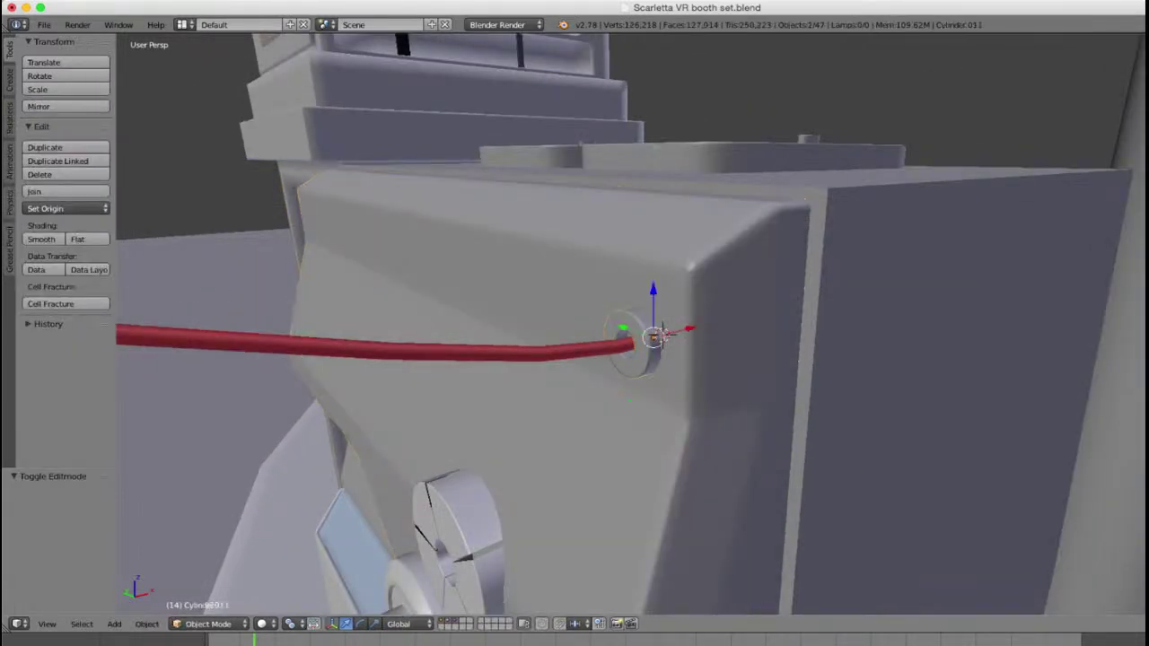
key(ctrl+z)
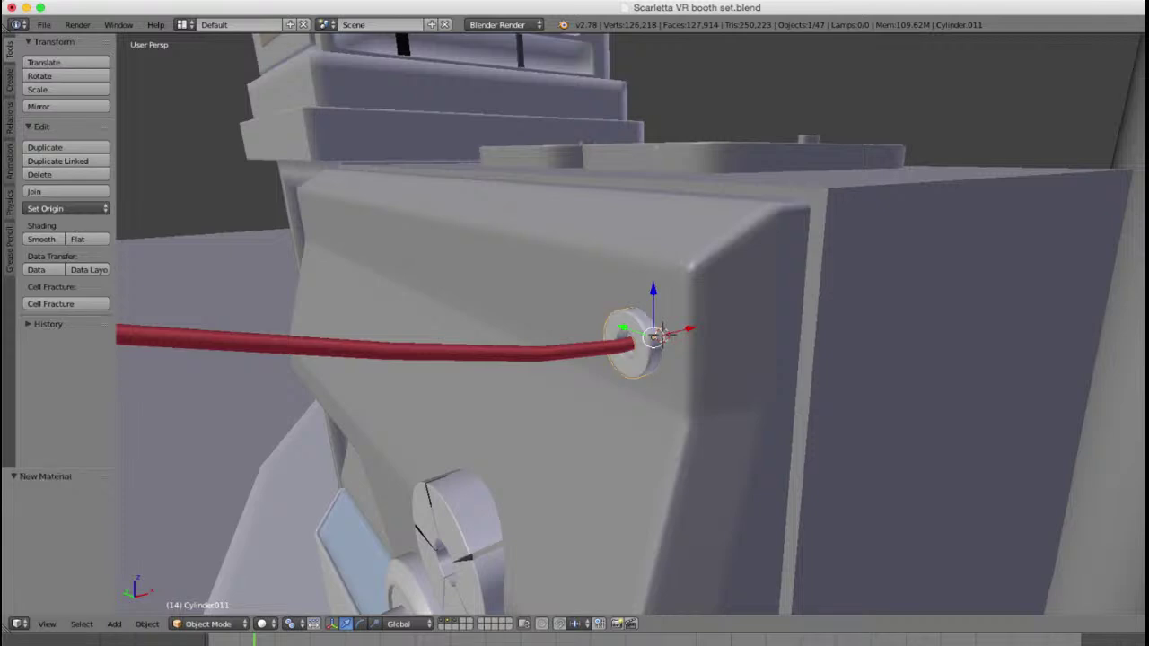
Step: Join the separate socket ring with the machine's angled front panel into one object
scroll(632, 325, down, 5)
key(a)
scroll(632, 324, up, 2)
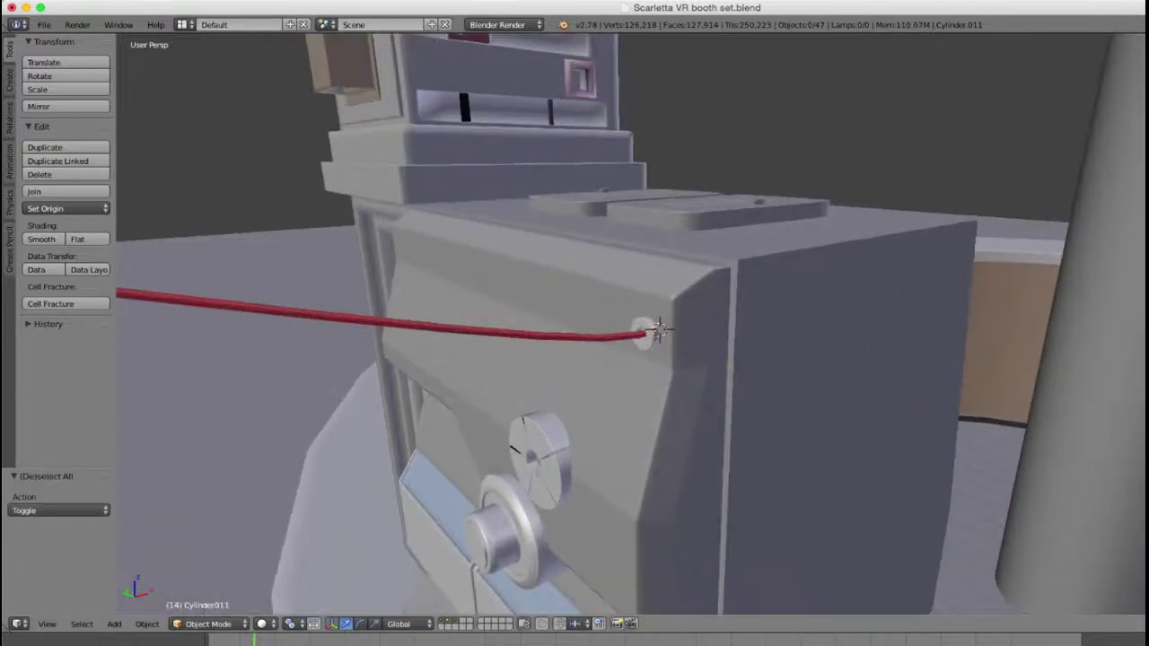
right_click(592, 373)
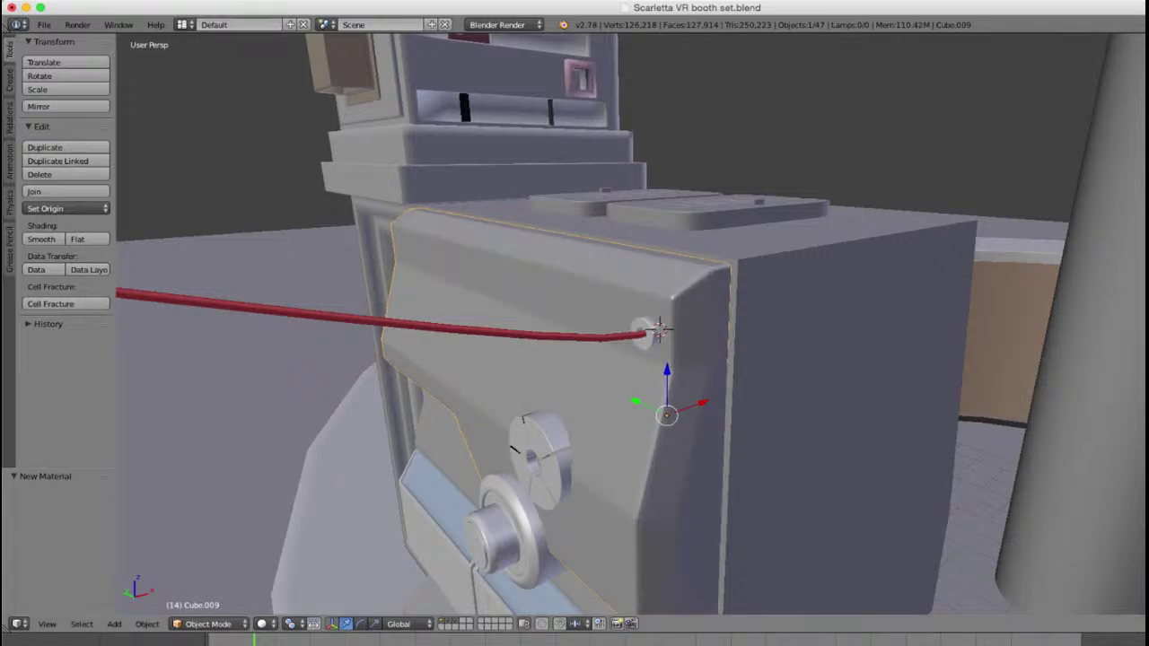
right_click(658, 329)
right_click(659, 330)
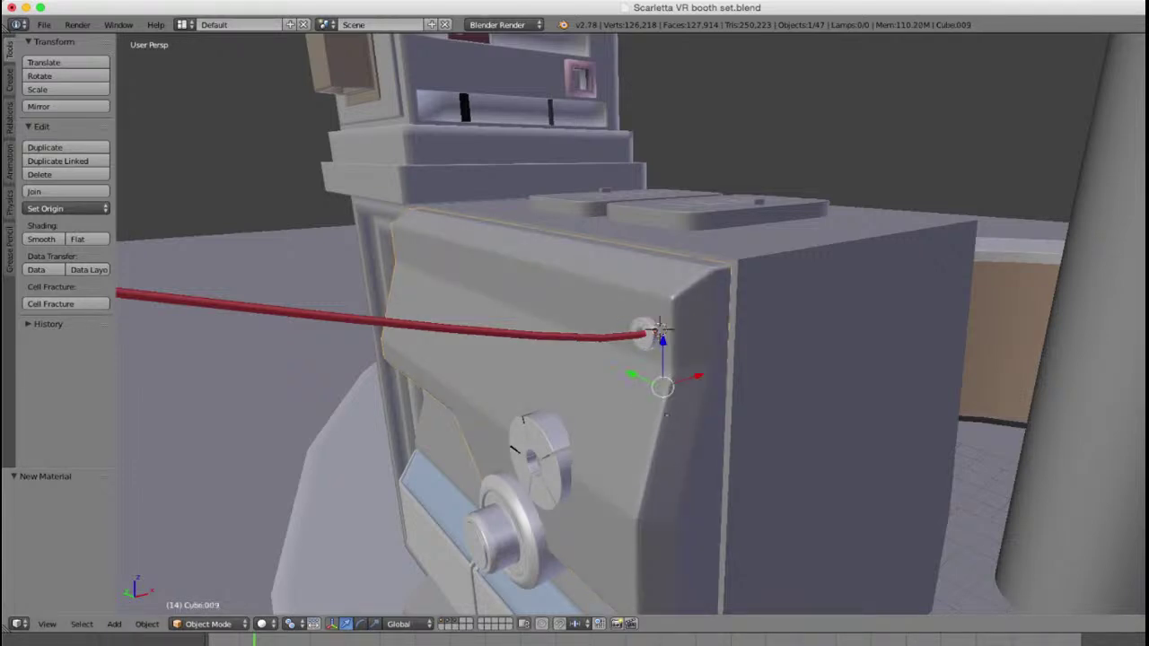
key(ctrl+j)
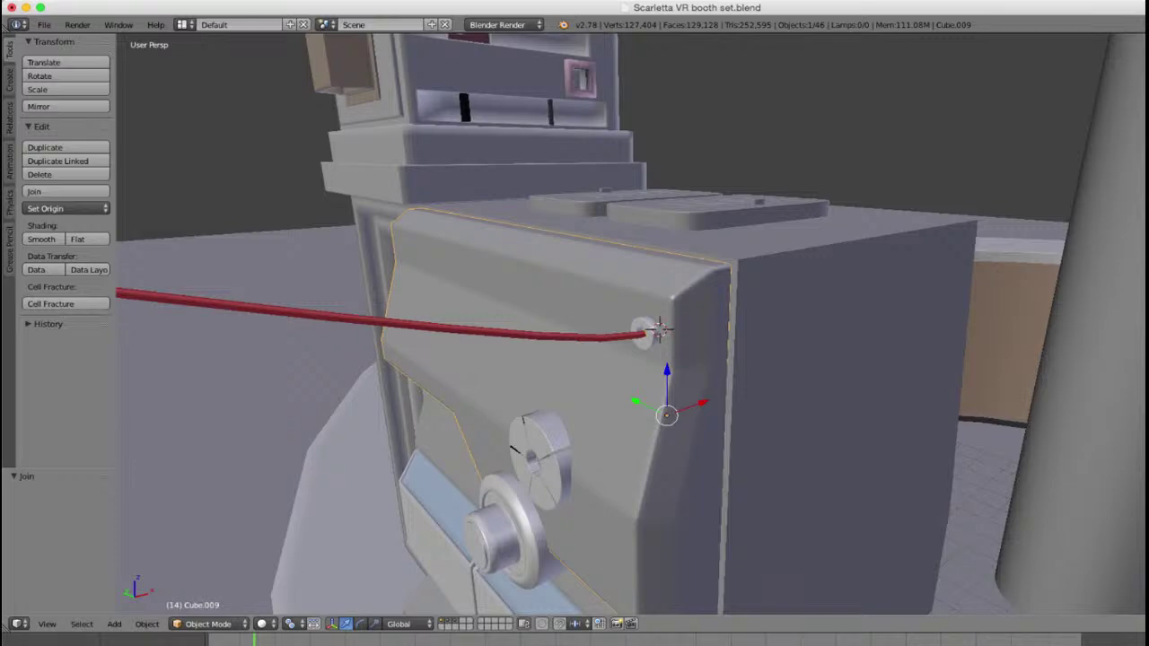
key(a)
Step: Check where the cable enters the machine's socket and save the file
scroll(659, 329, down, 7)
scroll(659, 330, up, 6)
scroll(658, 329, down, 1)
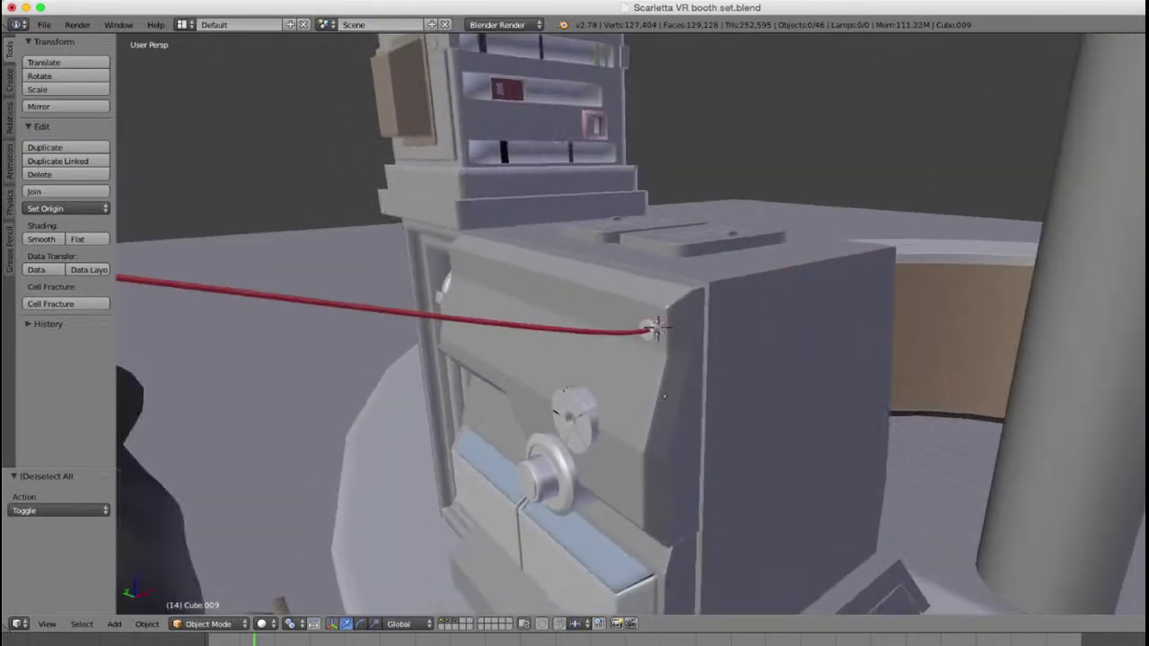
scroll(657, 330, down, 3)
middle_drag(657, 330, 679, 289)
middle_drag(810, 203, 767, 238)
scroll(657, 329, up, 3)
middle_drag(657, 329, 583, 297)
scroll(628, 323, up, 2)
scroll(628, 323, up, 4)
click(44, 26)
click(52, 129)
scroll(628, 327, up, 3)
scroll(628, 328, down, 10)
scroll(628, 328, up, 6)
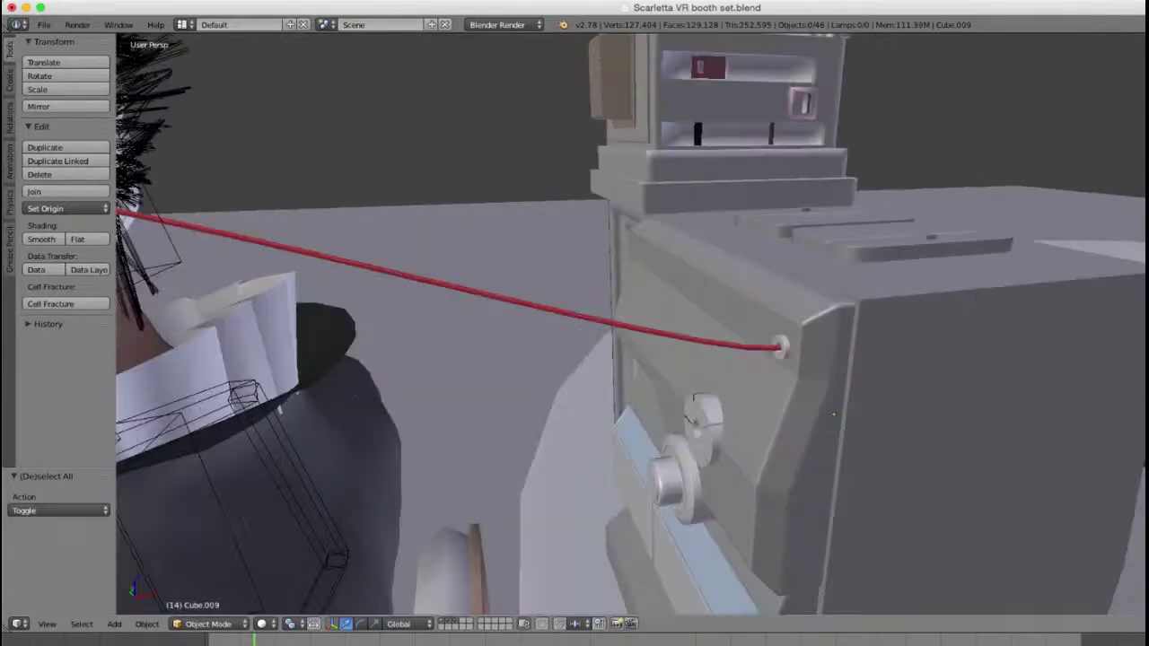
Step: Duplicate the linked socket geometry in place within the front panel's mesh and separate the copy into its own object
right_click(906, 395)
key(Tab)
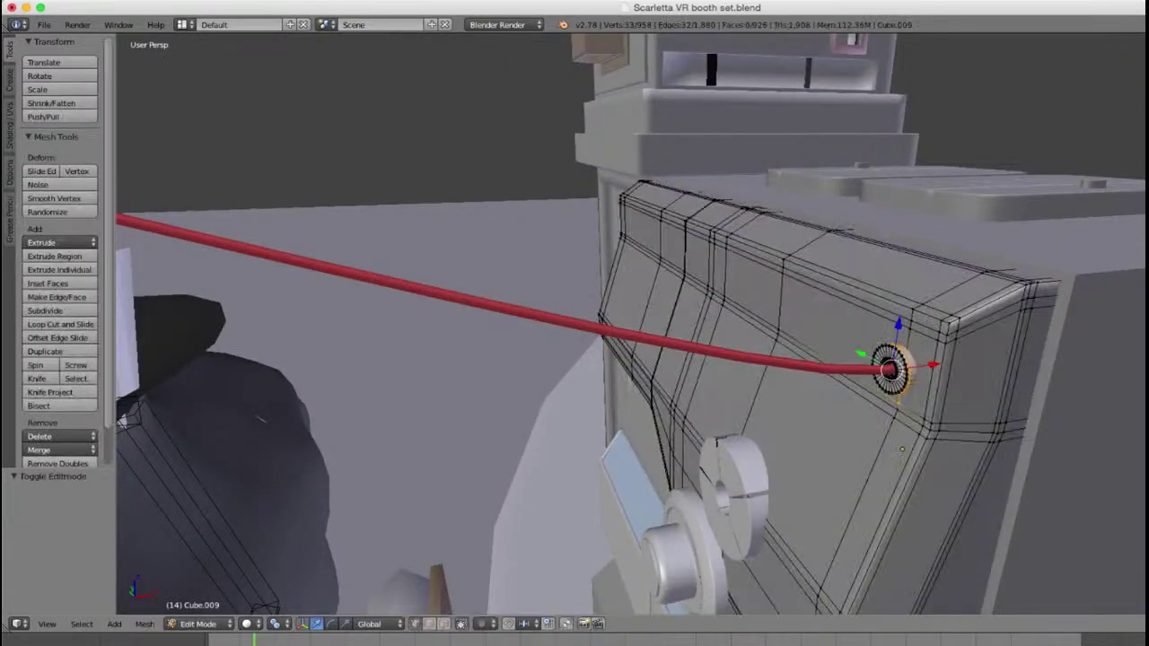
right_click(908, 388)
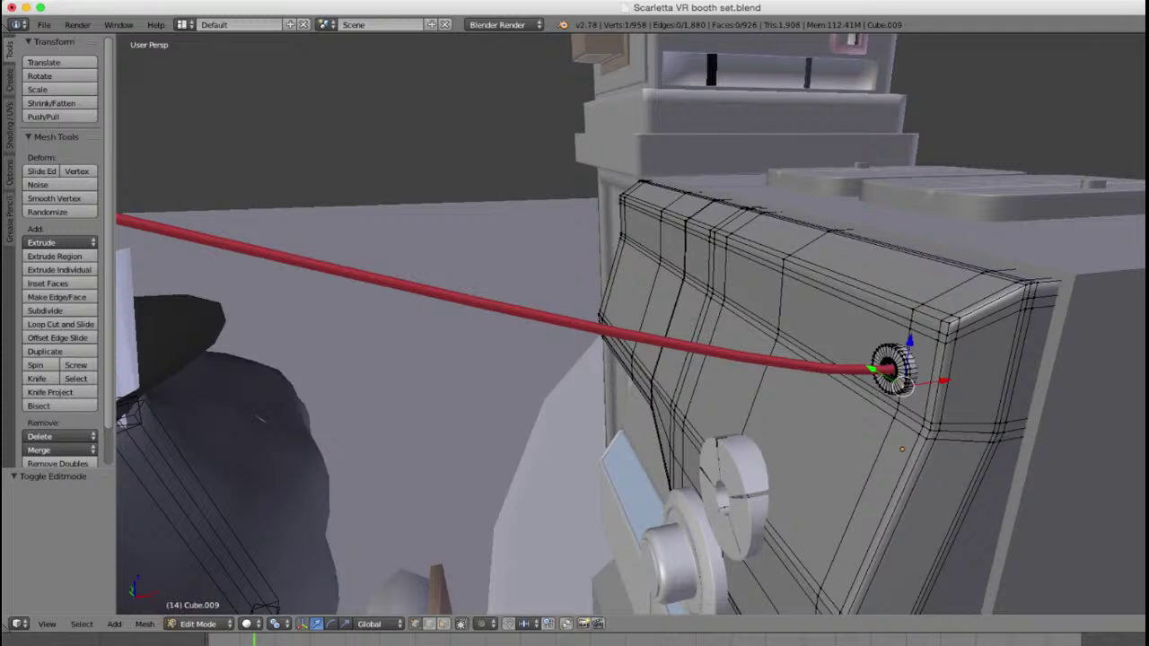
key(ctrl+l)
key(shift+d)
key(Escape)
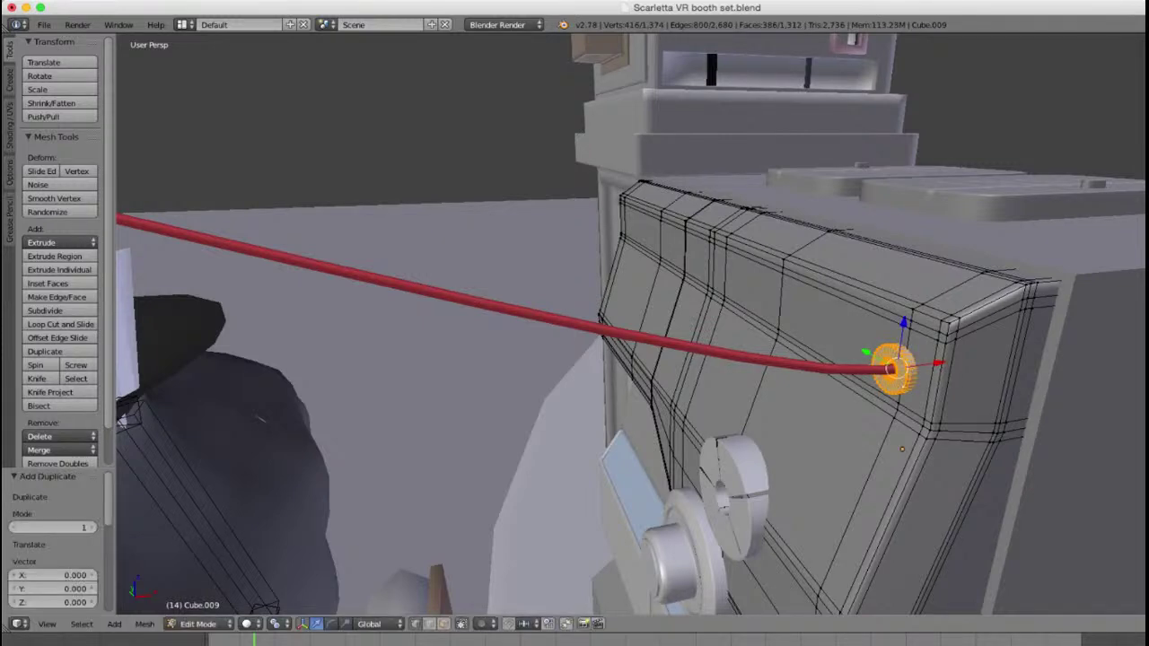
key(p)
key(Tab)
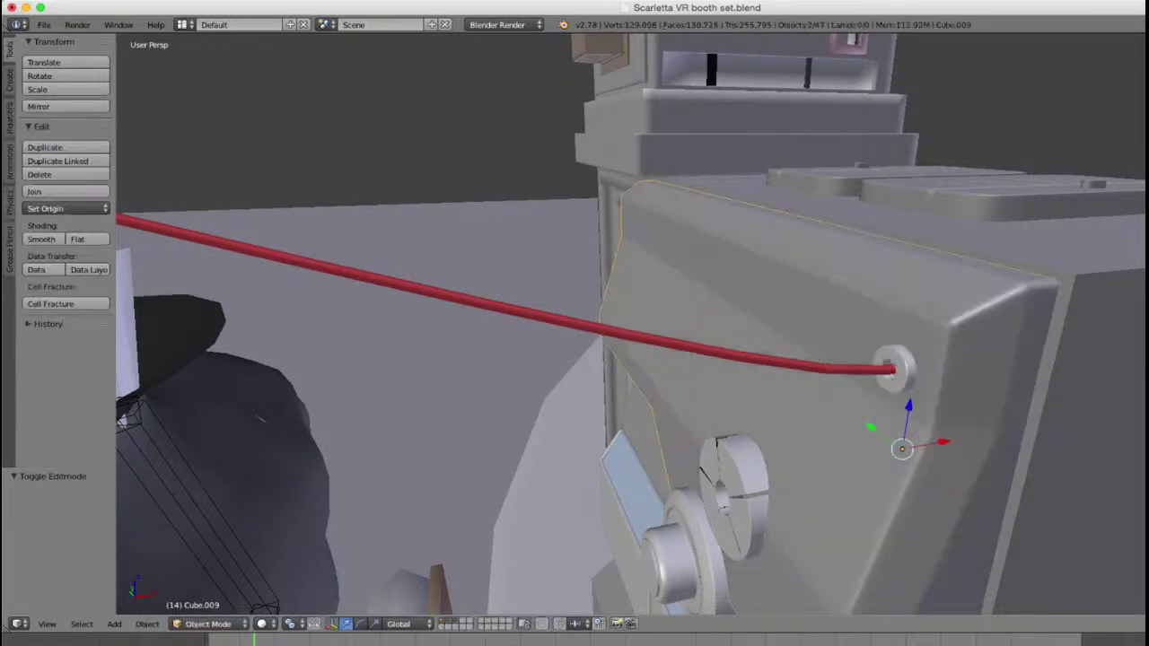
Step: Set the copied socket's origin to its geometry and move it along X away from the machine towards the headset
click(67, 208)
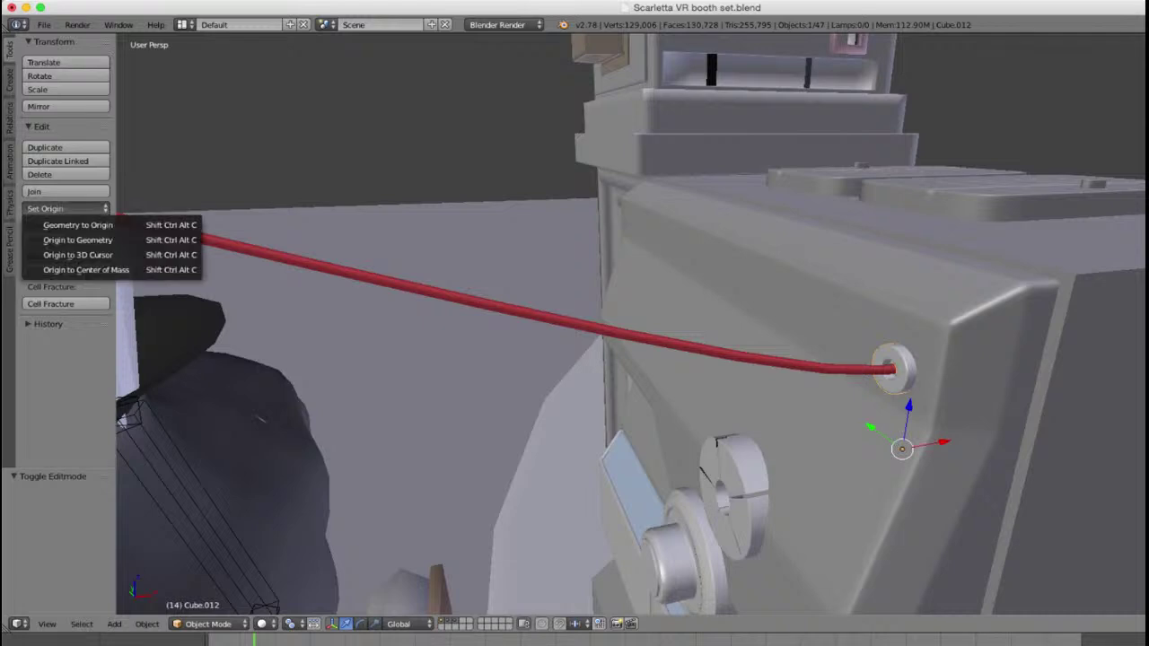
click(40, 243)
scroll(631, 324, down, 4)
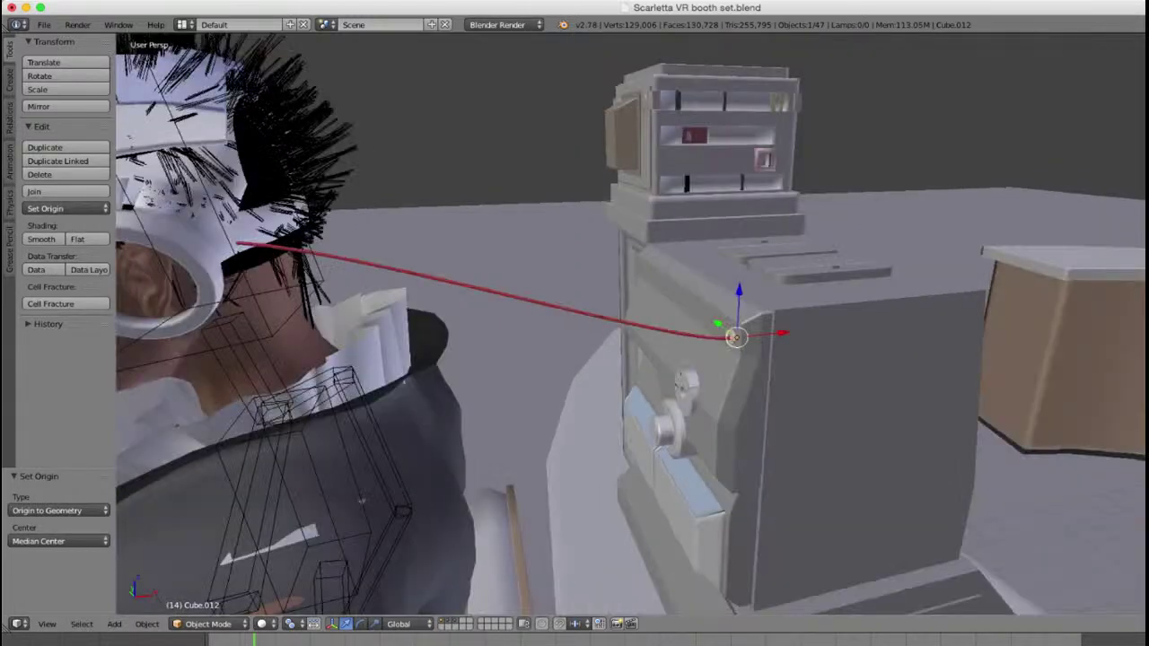
drag(785, 331, 633, 346)
middle_drag(633, 347, 700, 377)
scroll(709, 359, up, 5)
Step: Delete the vertices of the copied socket's rear end loop to shorten it, and return to Object Mode
key(Tab)
alt+right_click(718, 373)
key(z)
key(z)
key(x)
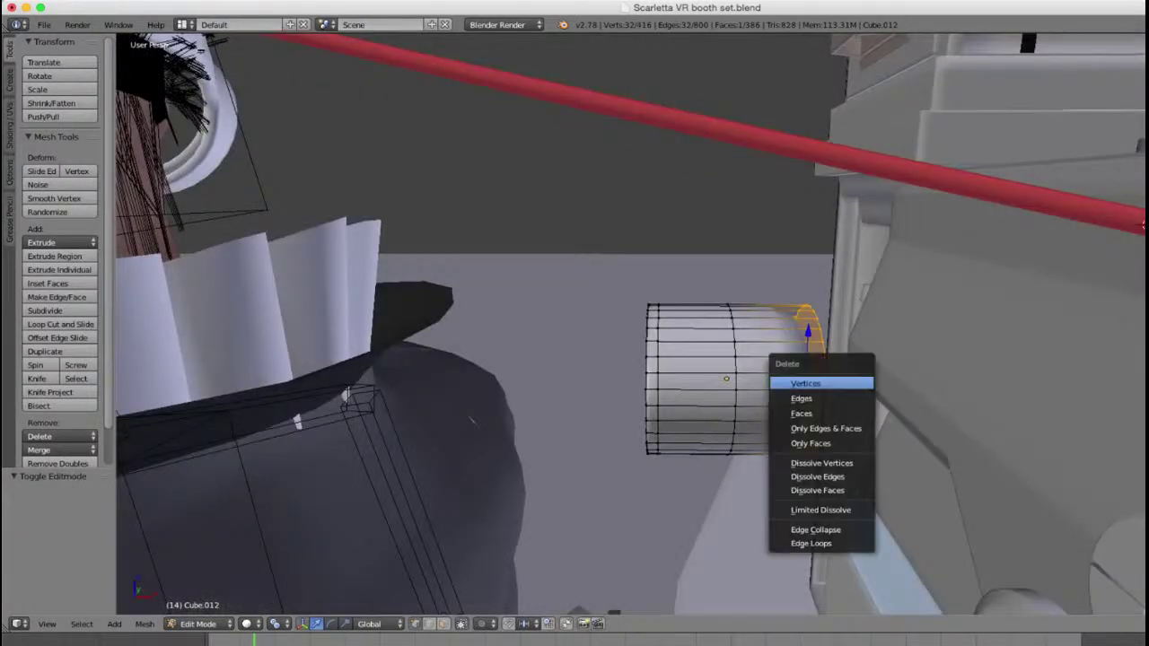
click(812, 383)
right_click(734, 405)
scroll(734, 406, down, 3)
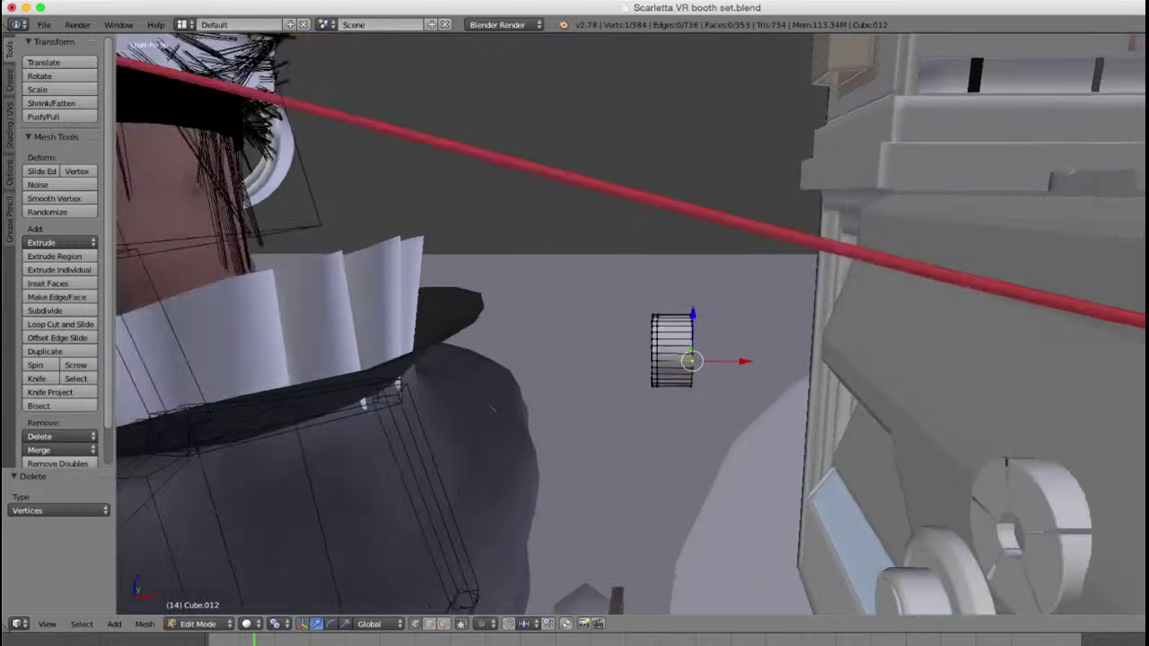
middle_drag(734, 406, 770, 366)
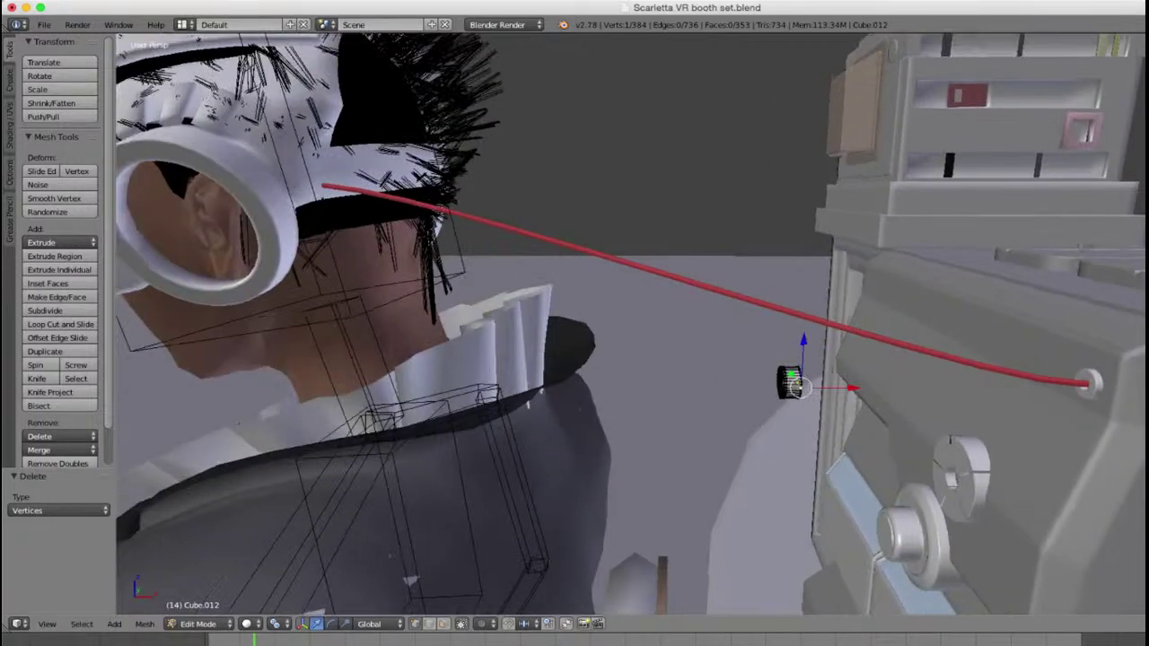
key(Tab)
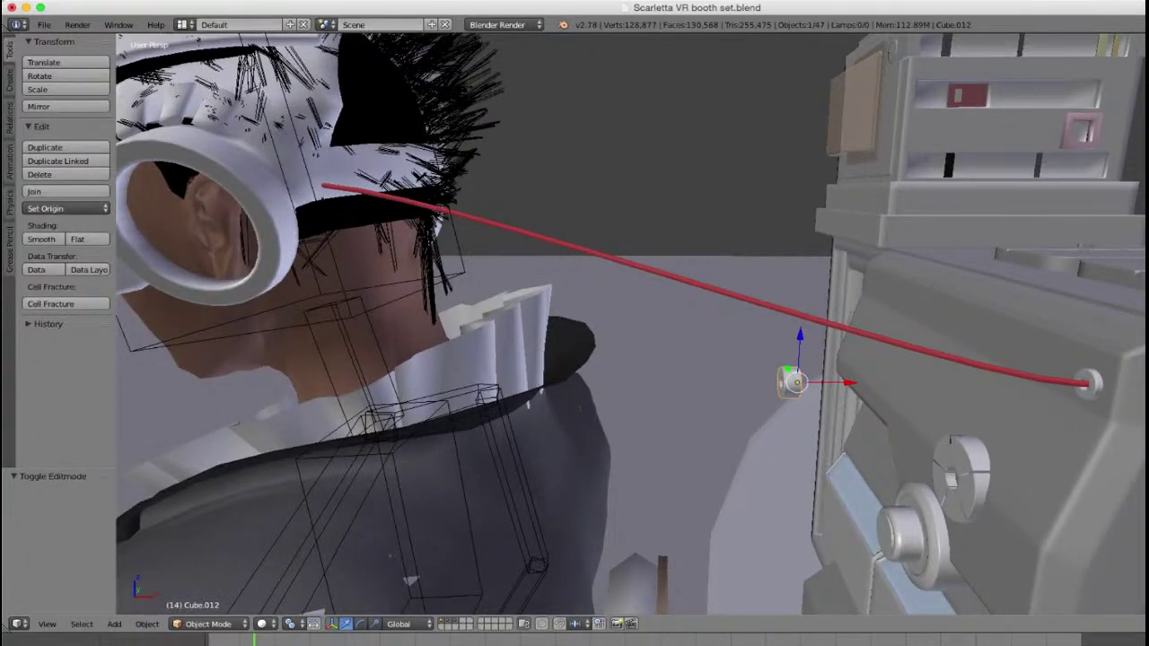
Step: Snap the 3D cursor to the two headset strap vertices beside the cable's end
right_click(441, 211)
shift+middle_drag(441, 211, 525, 292)
scroll(485, 210, up, 3)
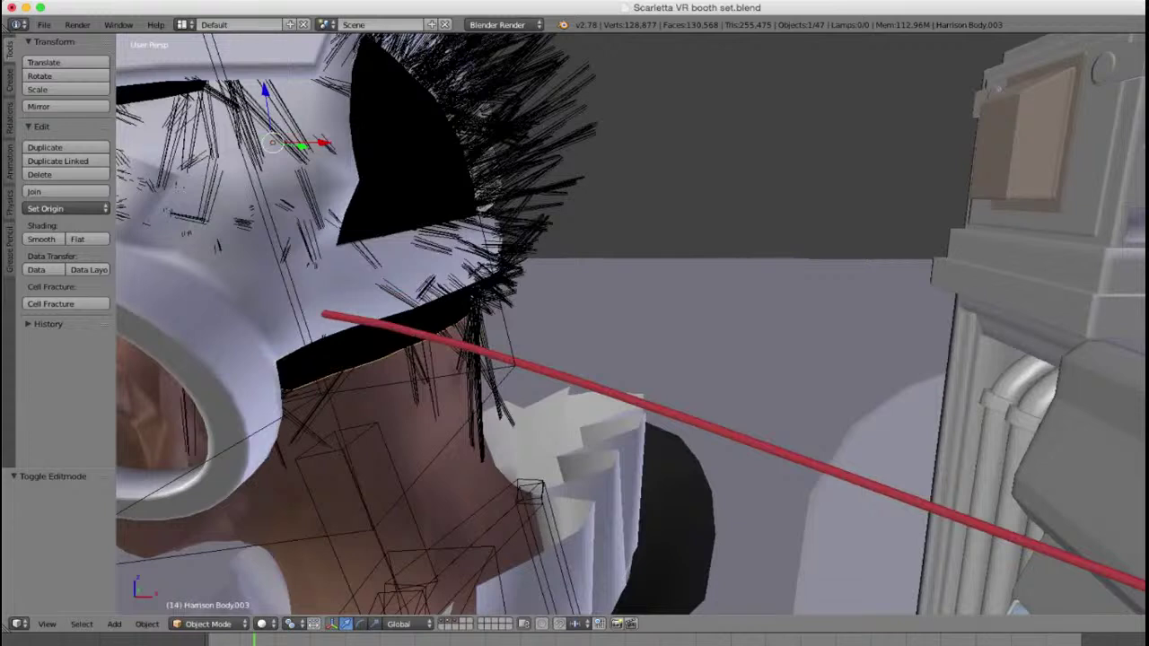
right_click(215, 260)
key(Tab)
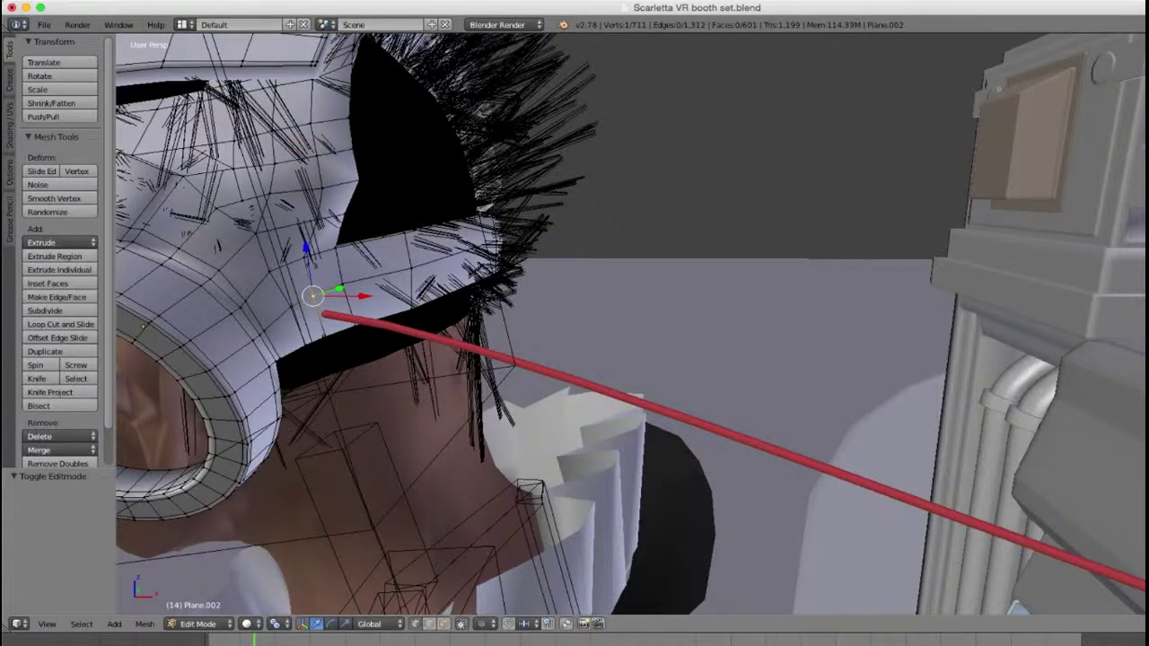
right_click(334, 303)
right_click(320, 316)
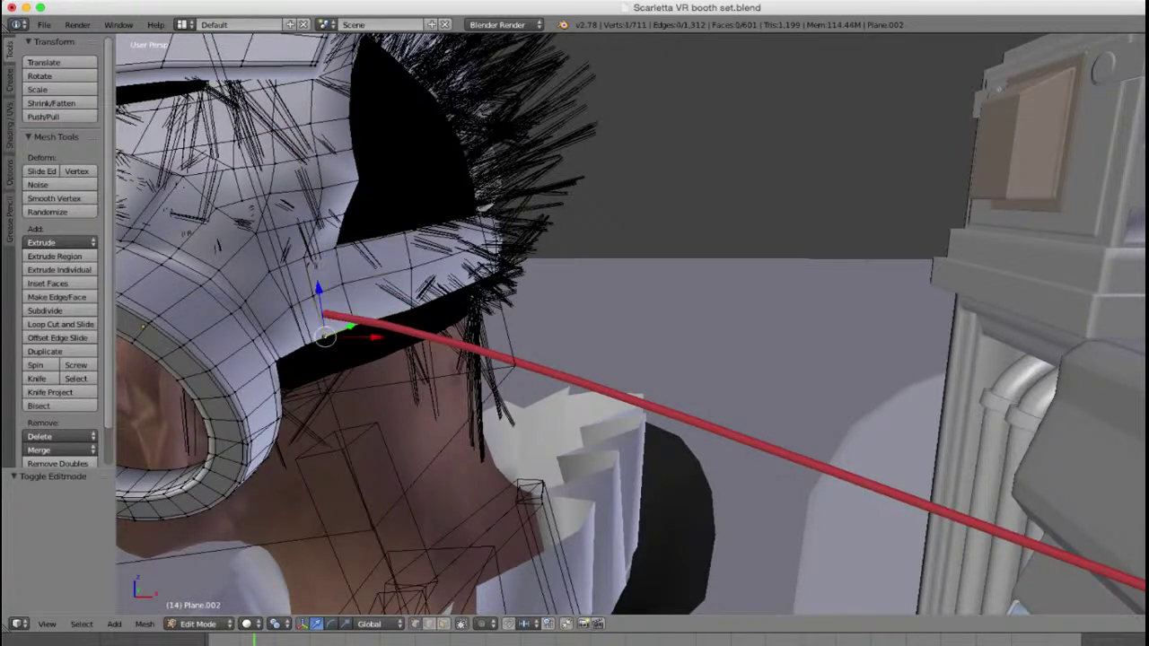
key(shift+s)
click(422, 351)
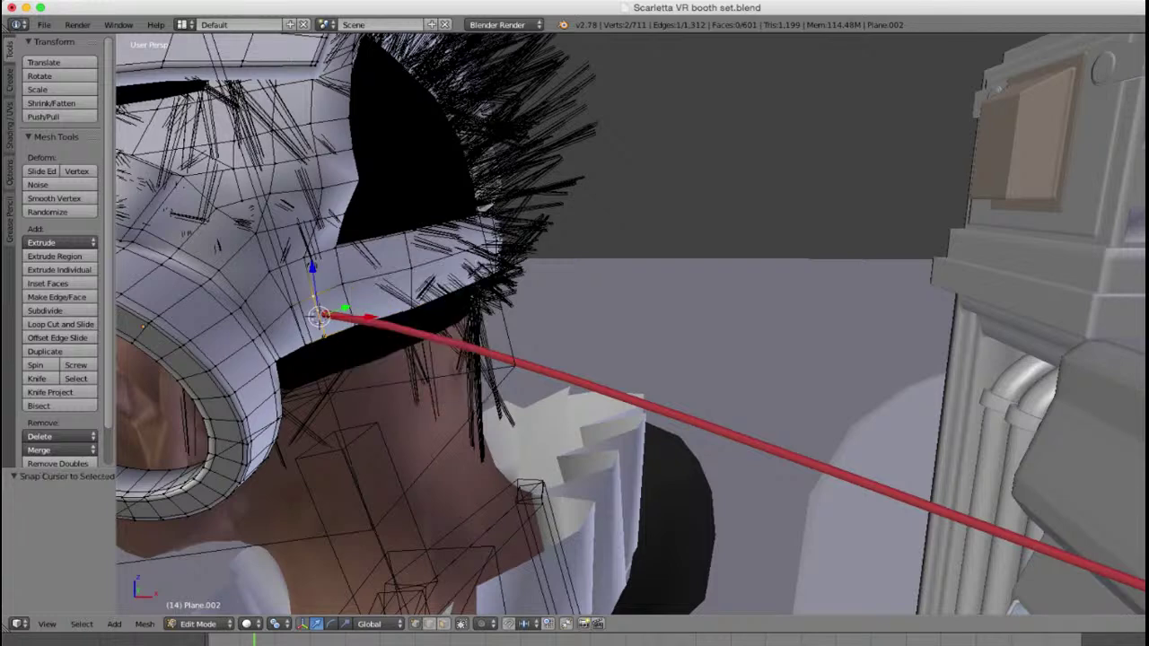
key(Tab)
Step: Snap the copied socket to the 3D cursor at the cable's headset end
middle_drag(422, 351, 503, 305)
right_click(951, 574)
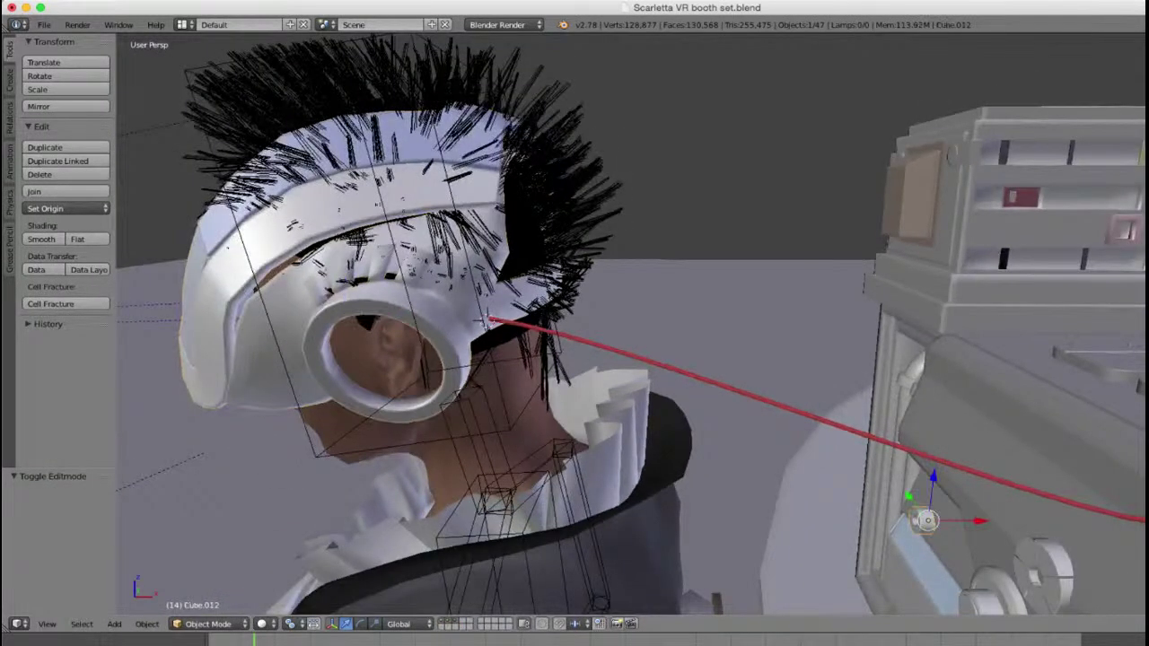
key(shift+s)
click(872, 470)
scroll(872, 470, up, 5)
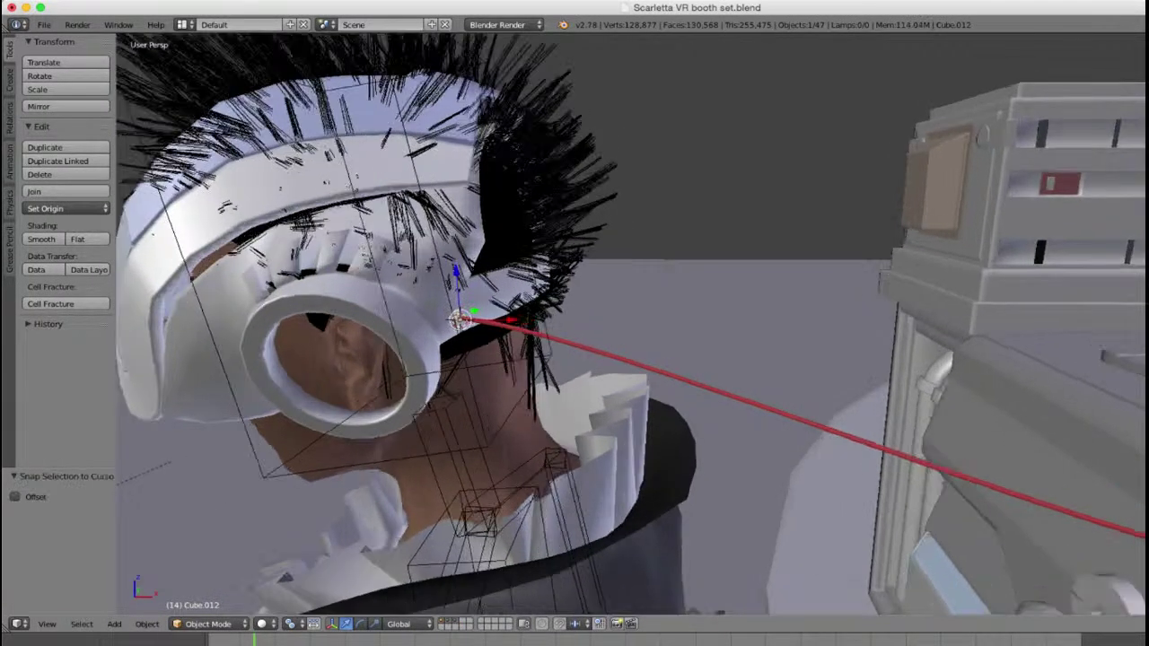
scroll(872, 470, up, 3)
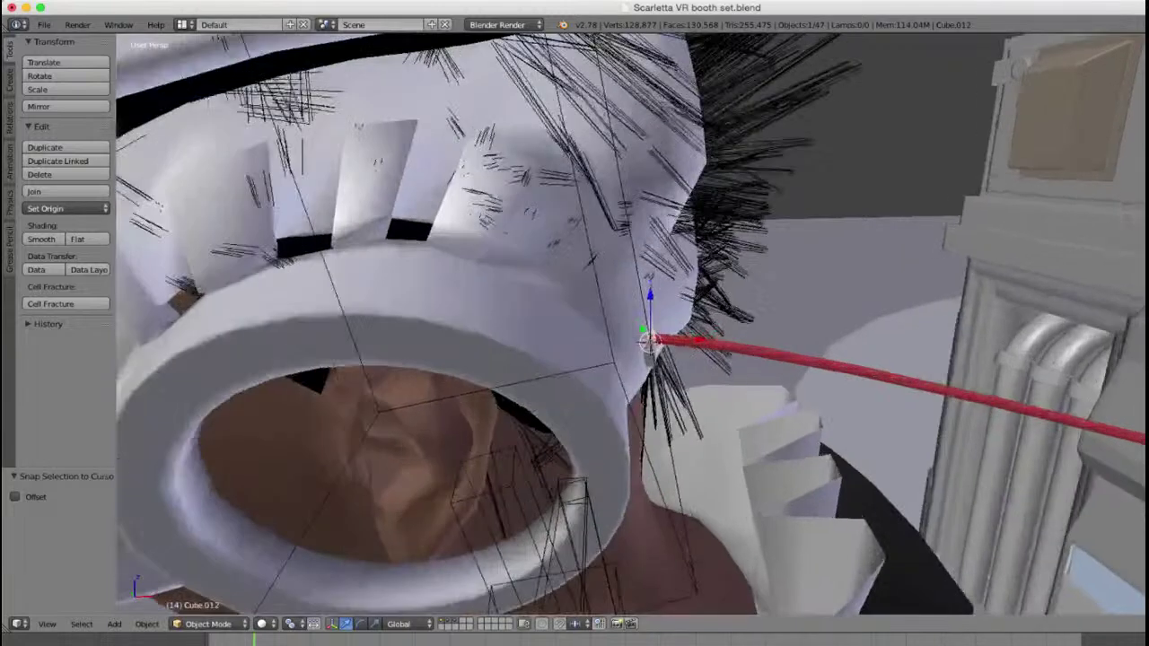
middle_drag(872, 471, 682, 296)
scroll(911, 444, up, 2)
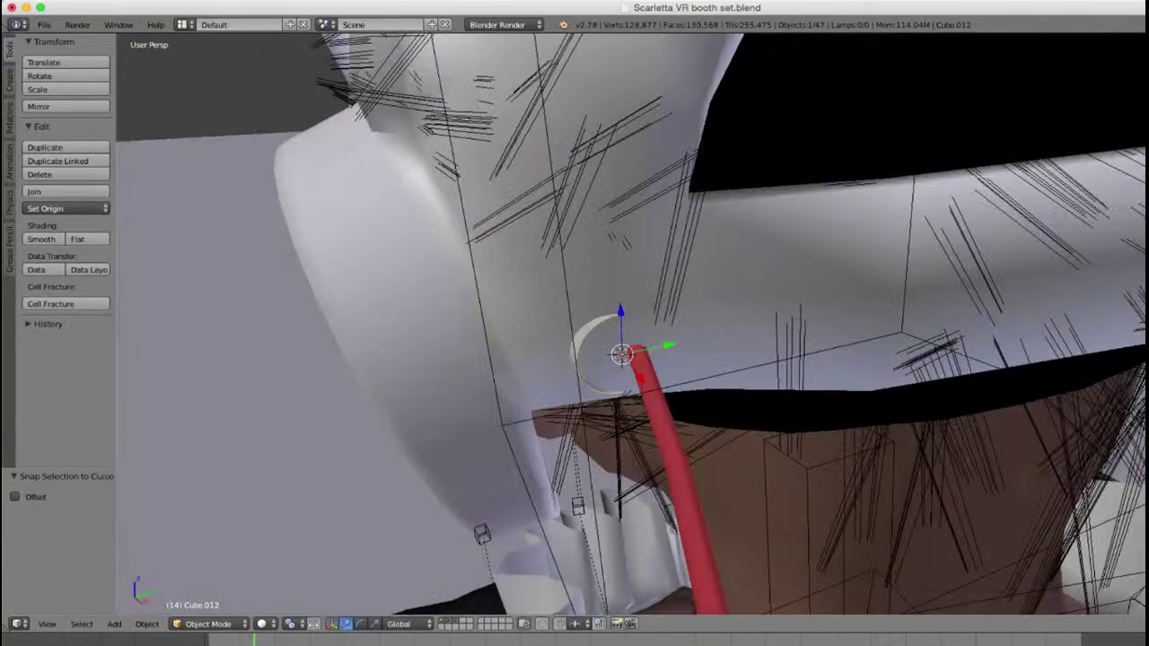
Step: Rotate the headset socket about 170° around Z to face the cable and shift it about 0.013 along Y
key(r)
key(z)
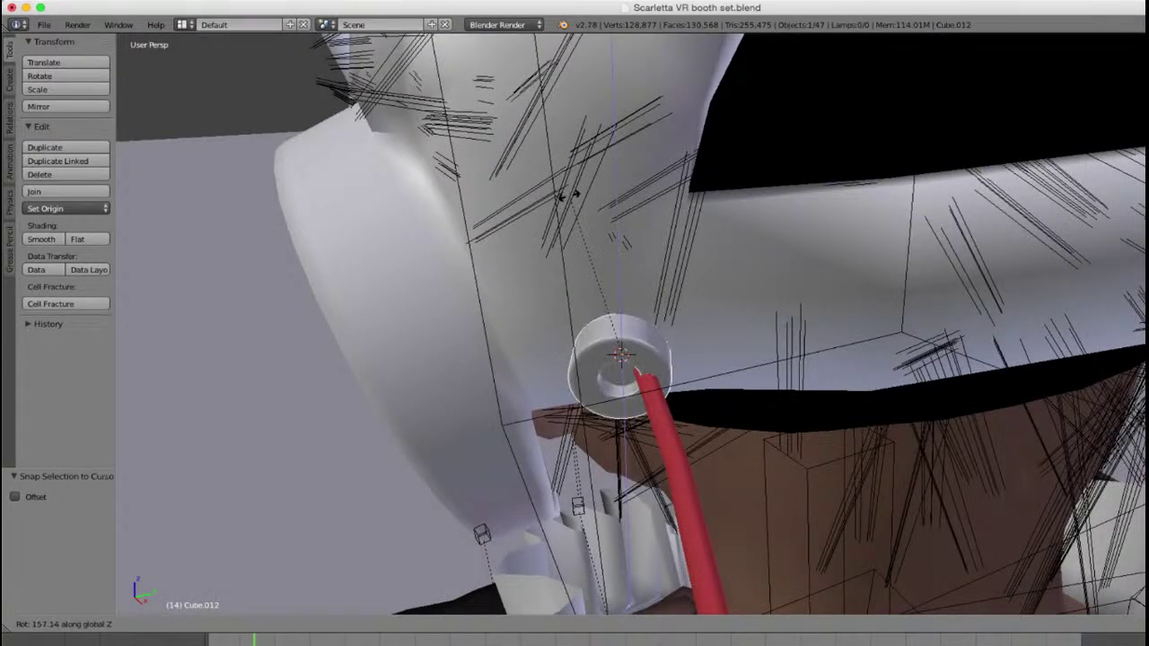
click(531, 192)
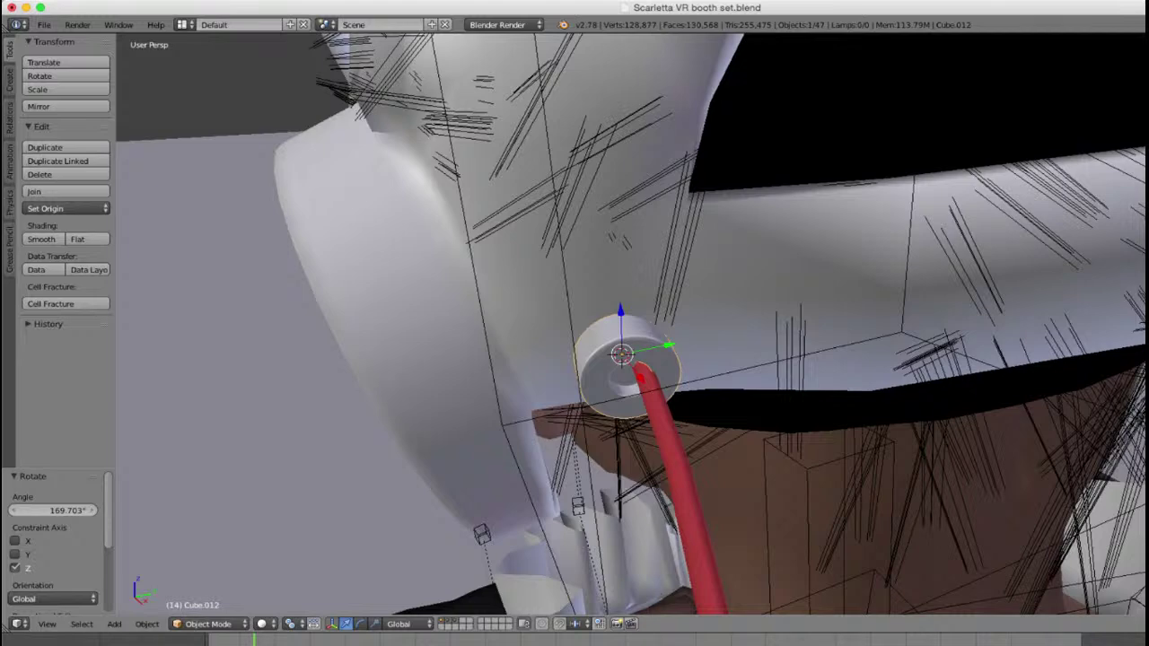
key(g)
key(y)
click(539, 296)
middle_drag(539, 296, 745, 224)
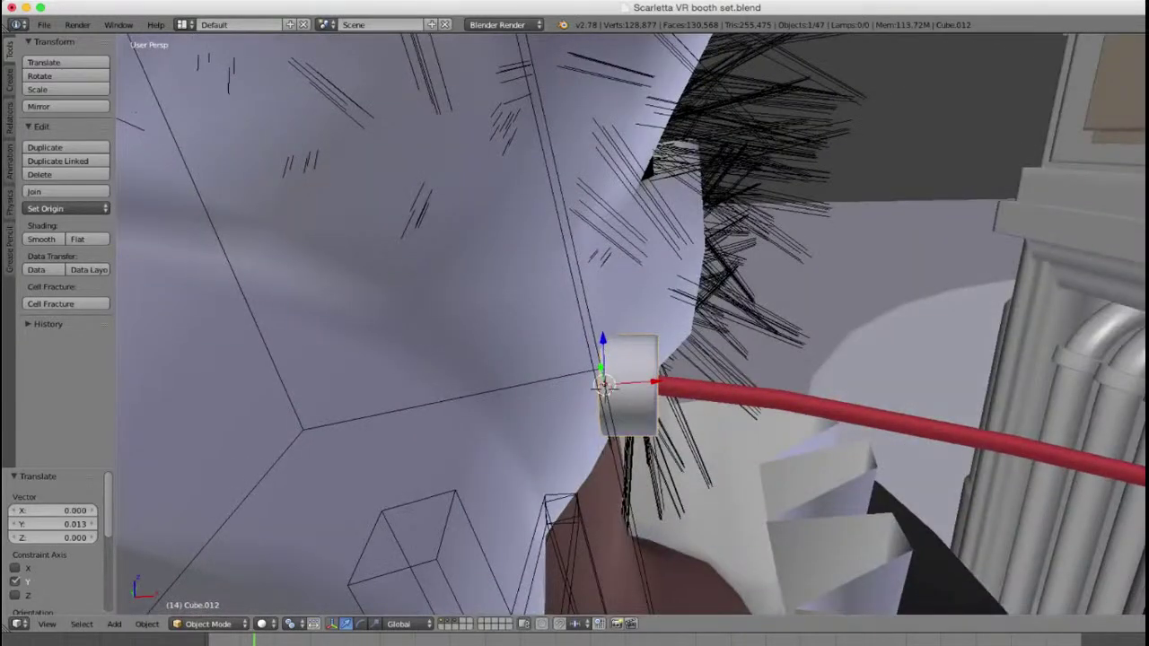
Step: Tilt the headset socket about 6.5° and sink it into the strap, moving it about -0.029 along X and 0.013 along Y
key(r)
key(Return)
right_click(604, 386)
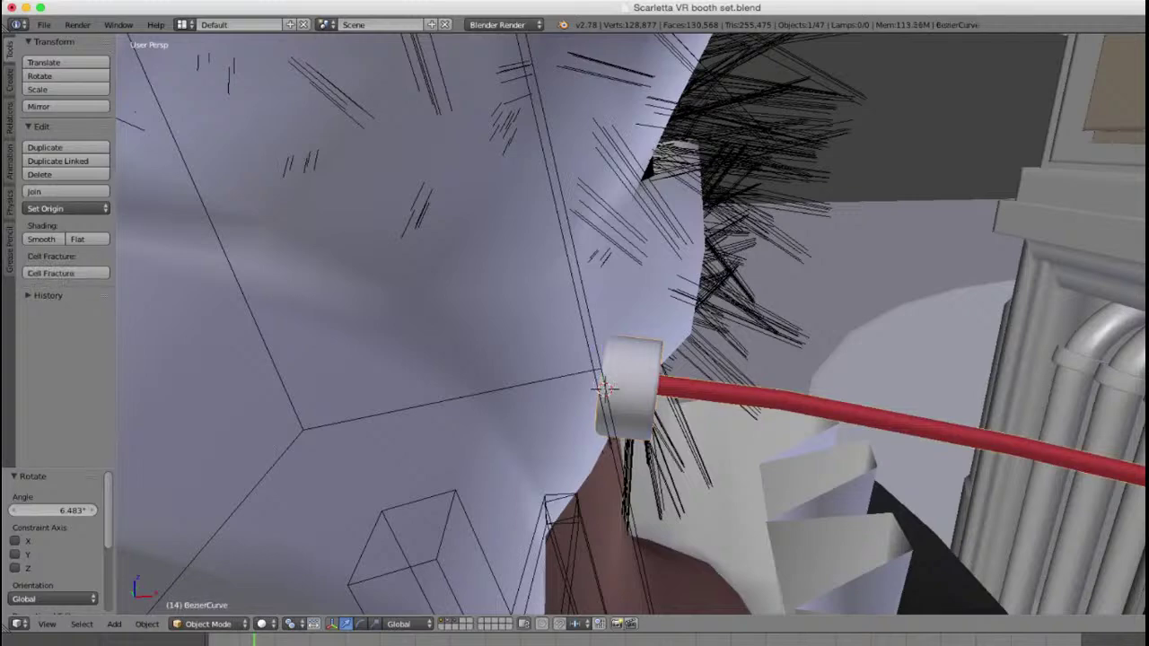
right_click(604, 386)
middle_drag(604, 386, 597, 337)
key(g)
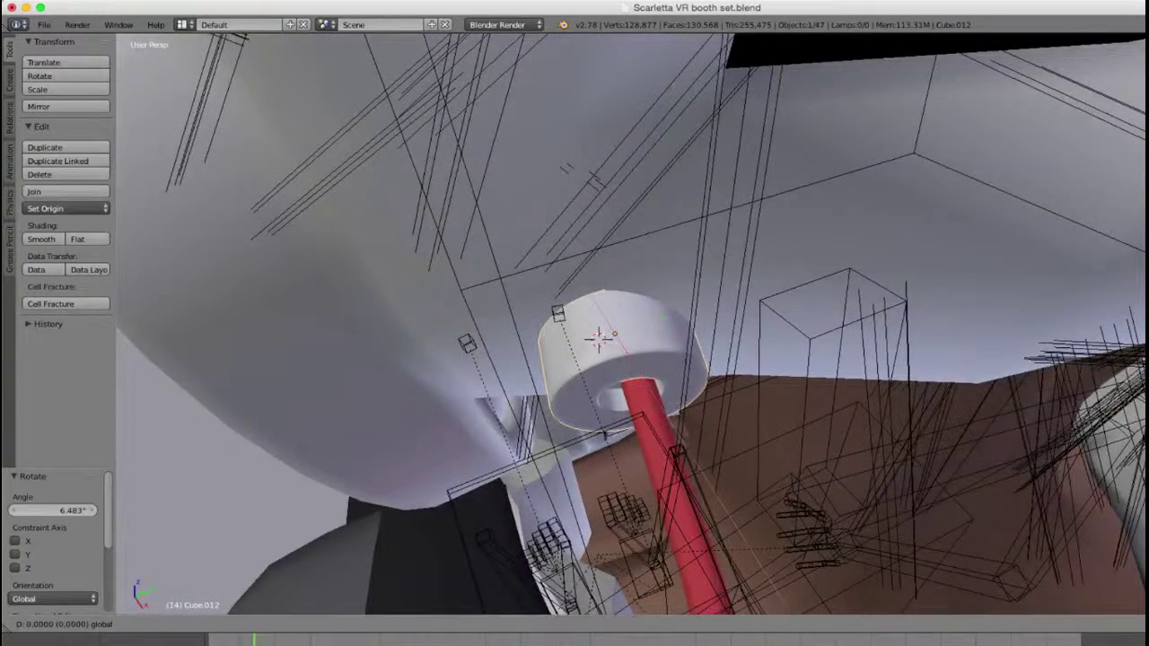
key(x)
key(Return)
key(g)
key(y)
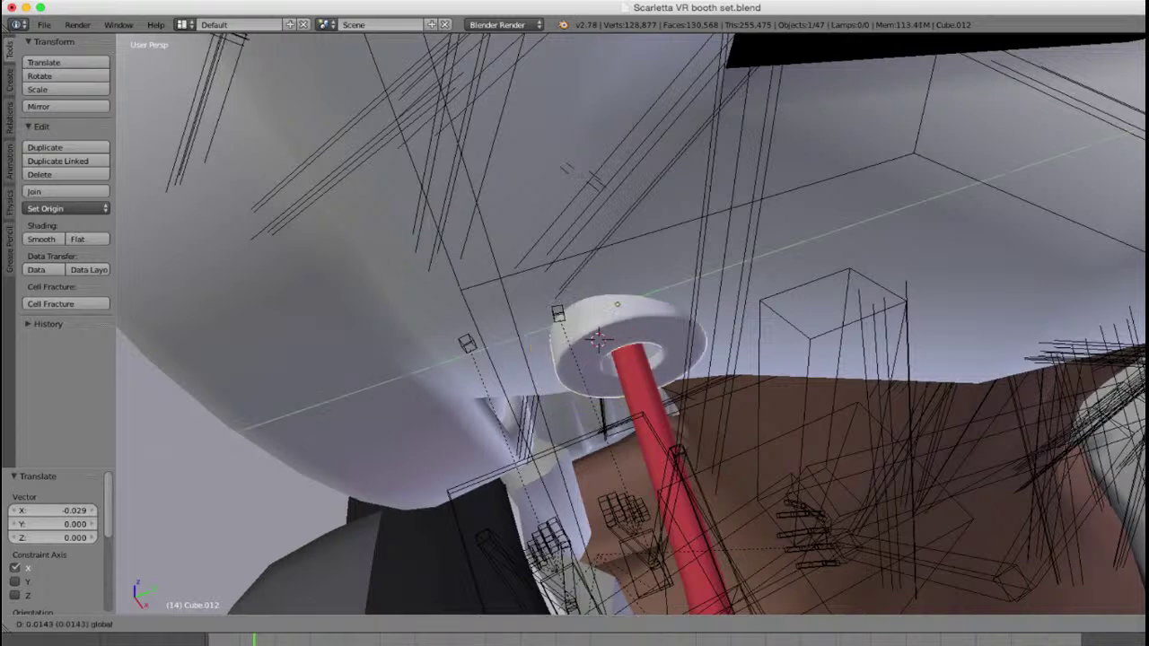
key(Return)
Step: Rotate the headset socket about -7.8° around Z and move it about 0.010 along Y
key(g)
key(z)
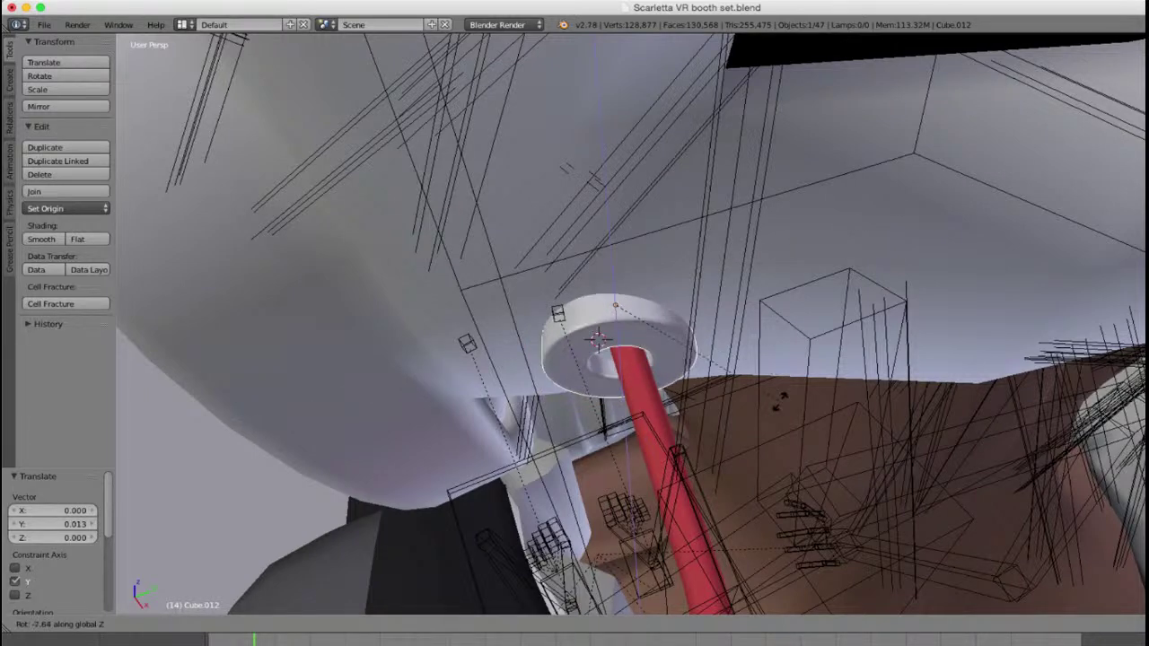
key(Return)
key(g)
key(y)
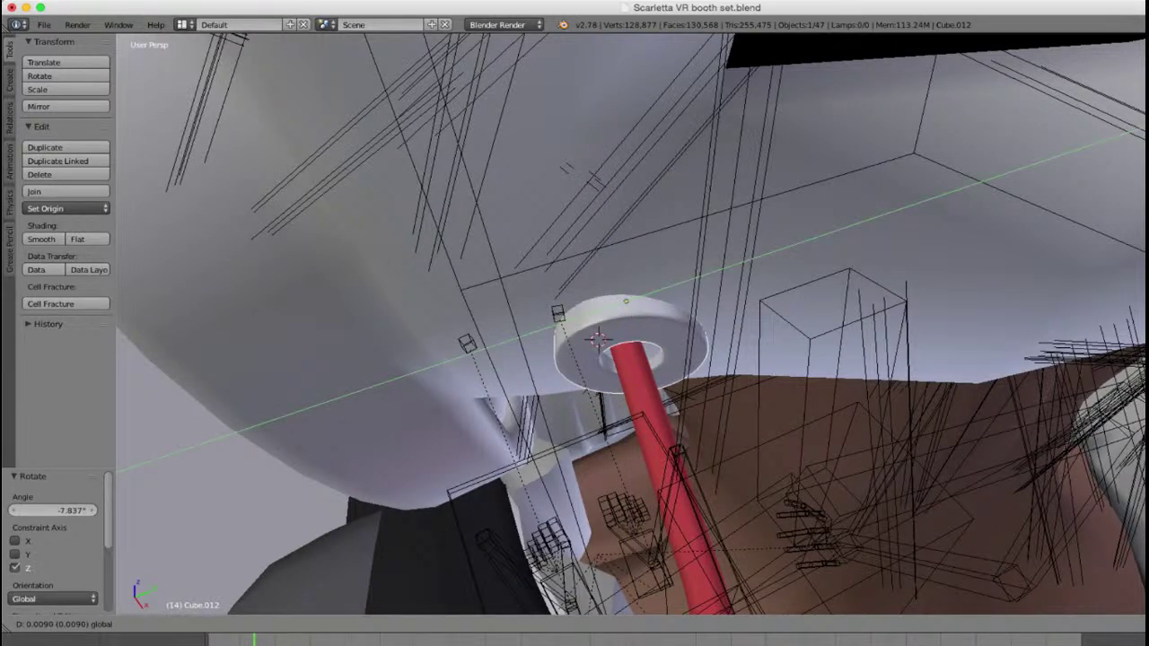
key(Return)
Step: Turn the headset socket a further -8° or so around Z, and nudge it along X and about 0.004 along Y
middle_drag(599, 339, 770, 388)
key(r)
key(z)
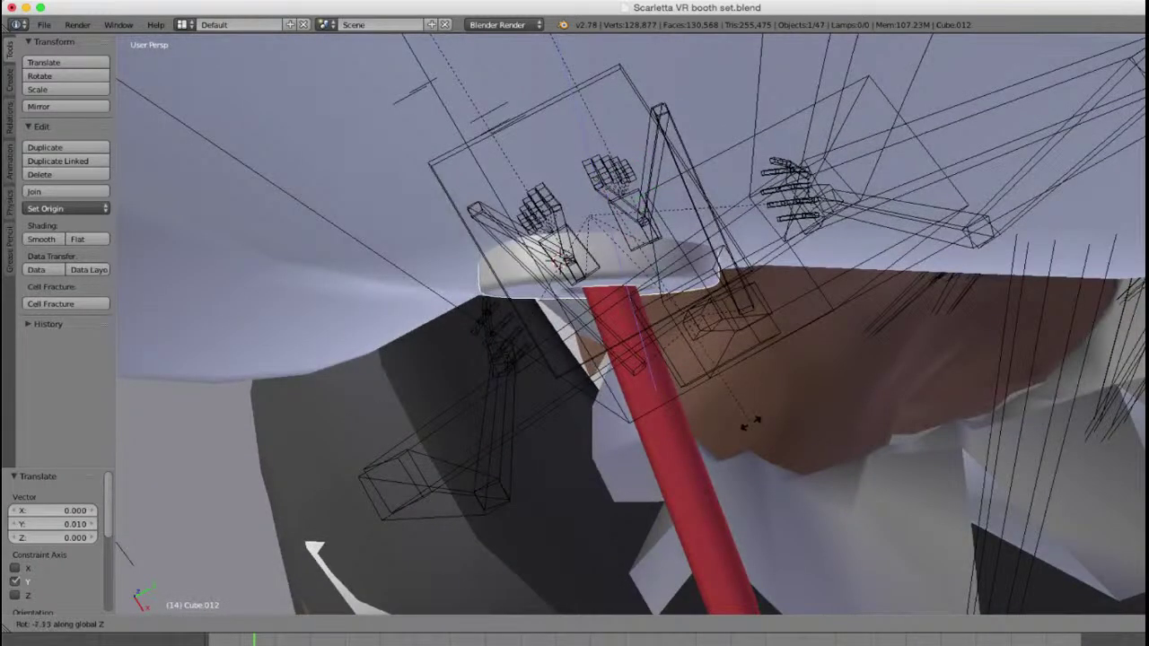
key(Return)
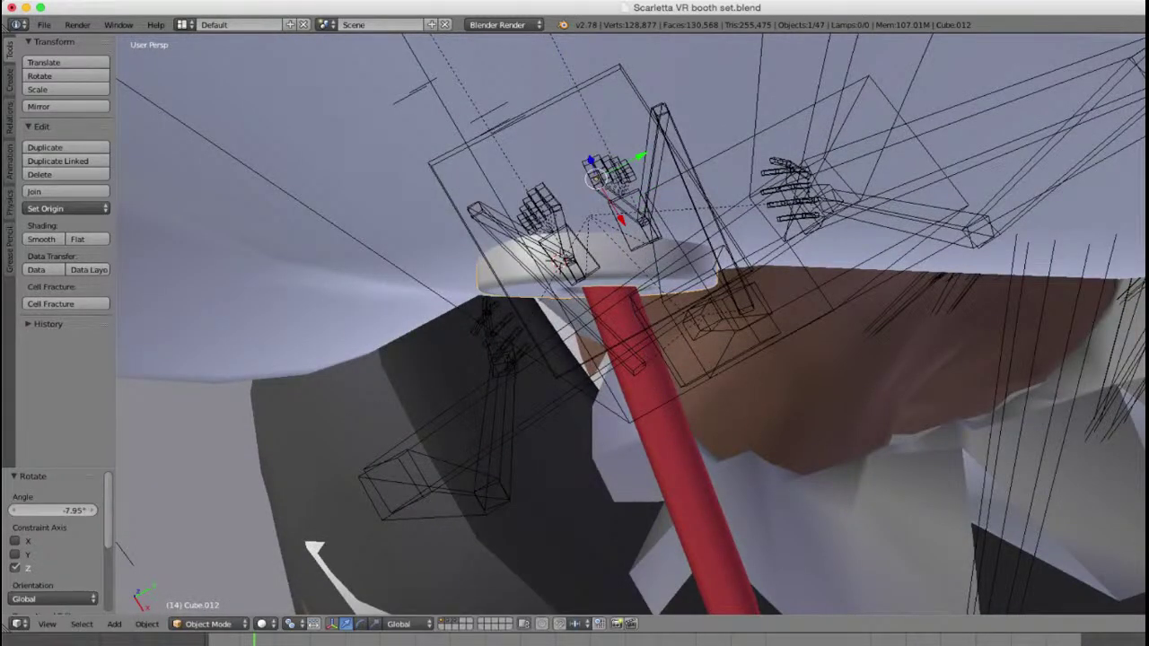
drag(621, 220, 618, 216)
drag(638, 154, 645, 151)
Step: Raise the headset socket about 0.010 along Z so it lines up with the end of the red cable
scroll(645, 151, down, 2)
middle_drag(645, 151, 642, 54)
scroll(643, 43, down, 2)
key(g)
key(z)
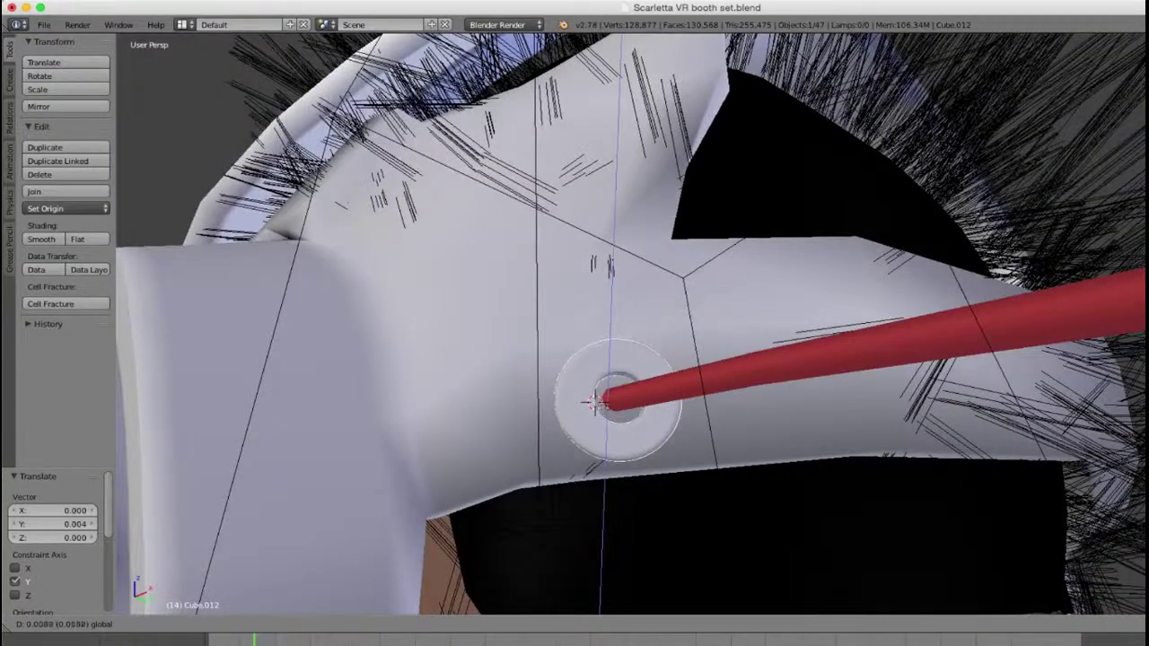
drag(617, 360, 618, 359)
middle_drag(617, 359, 686, 395)
scroll(632, 359, up, 2)
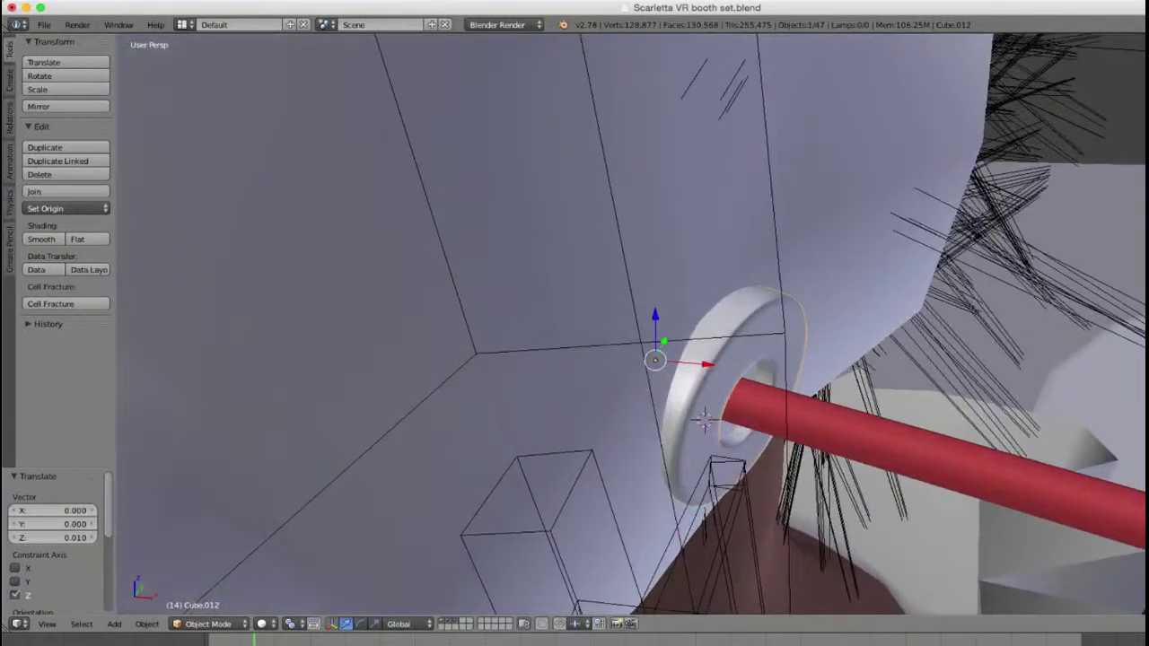
Step: Tilt the headset socket about -4.7° and lower it about 0.002 along Z
middle_drag(632, 359, 685, 345)
middle_drag(703, 431, 628, 422)
key(r)
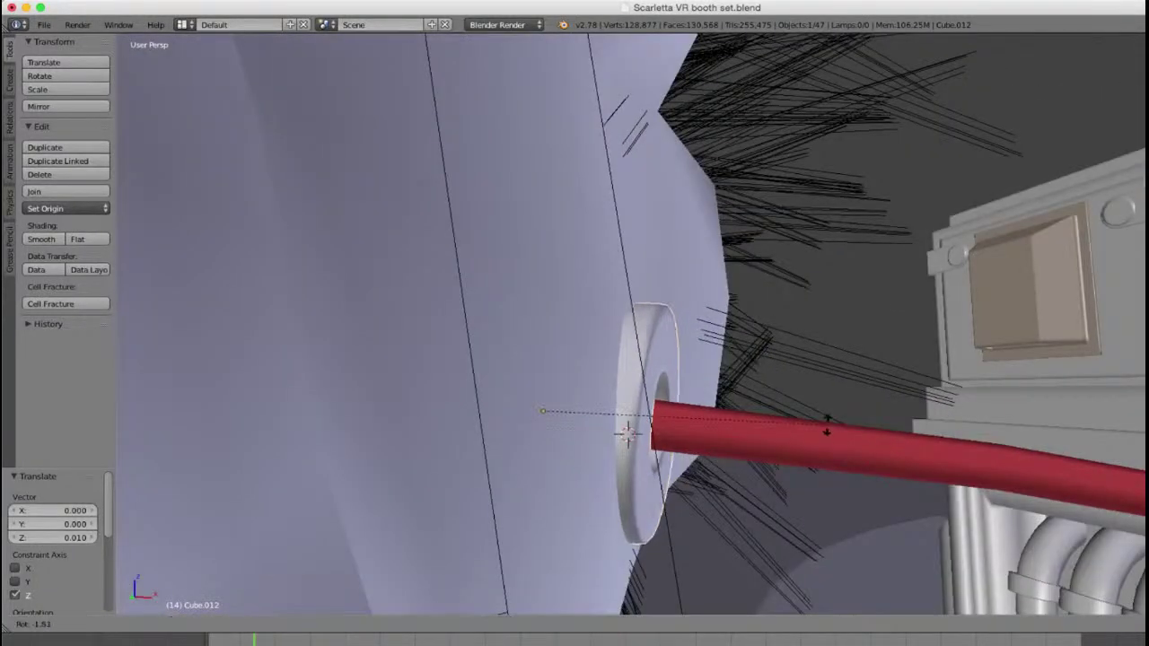
click(628, 434)
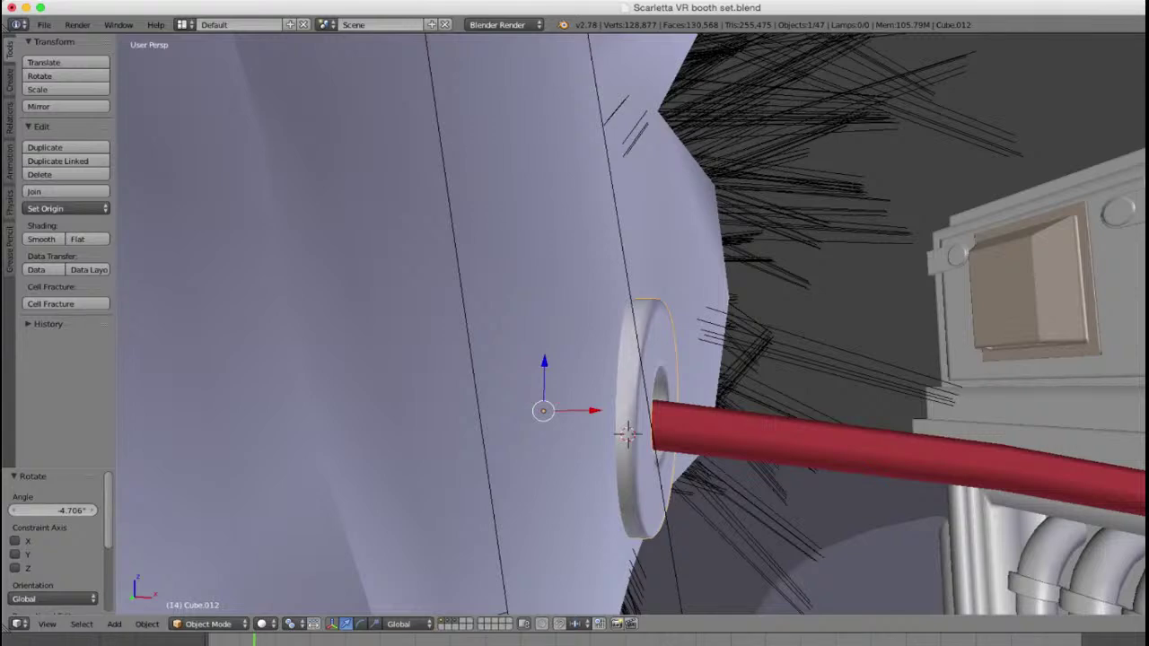
key(g)
key(z)
click(431, 346)
Step: Thin the socket by edge-sliding its rear outer loop forward with a factor of about 0.595
middle_drag(431, 346, 517, 386)
scroll(518, 387, up, 2)
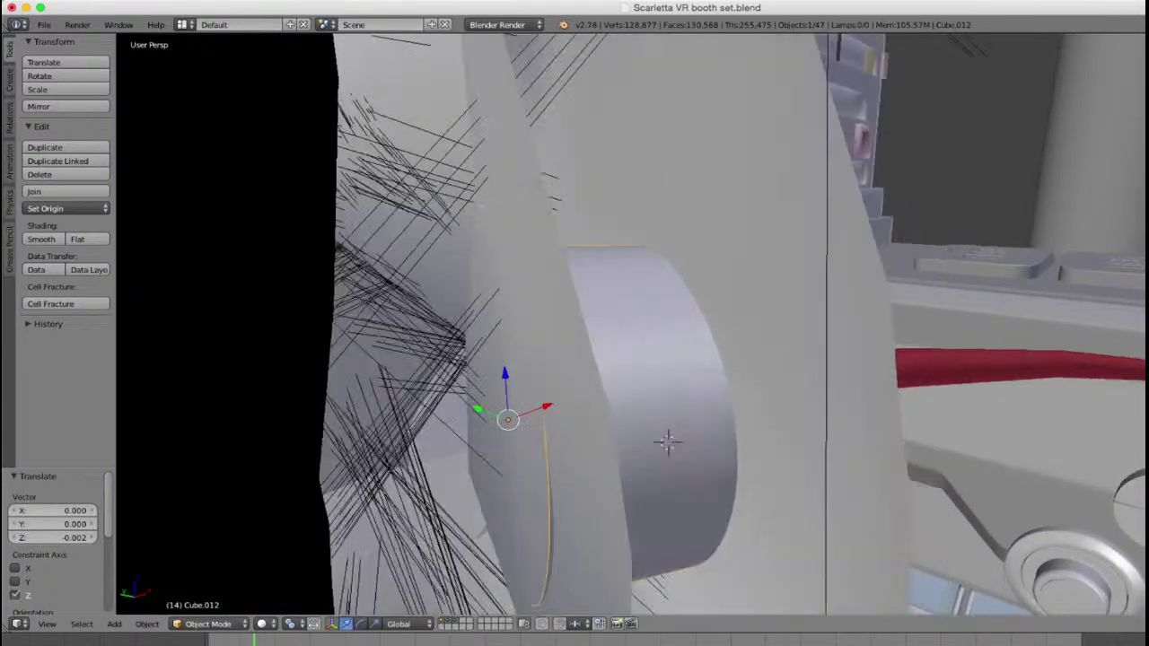
middle_drag(539, 182, 495, 237)
key(Tab)
alt+right_click(505, 352)
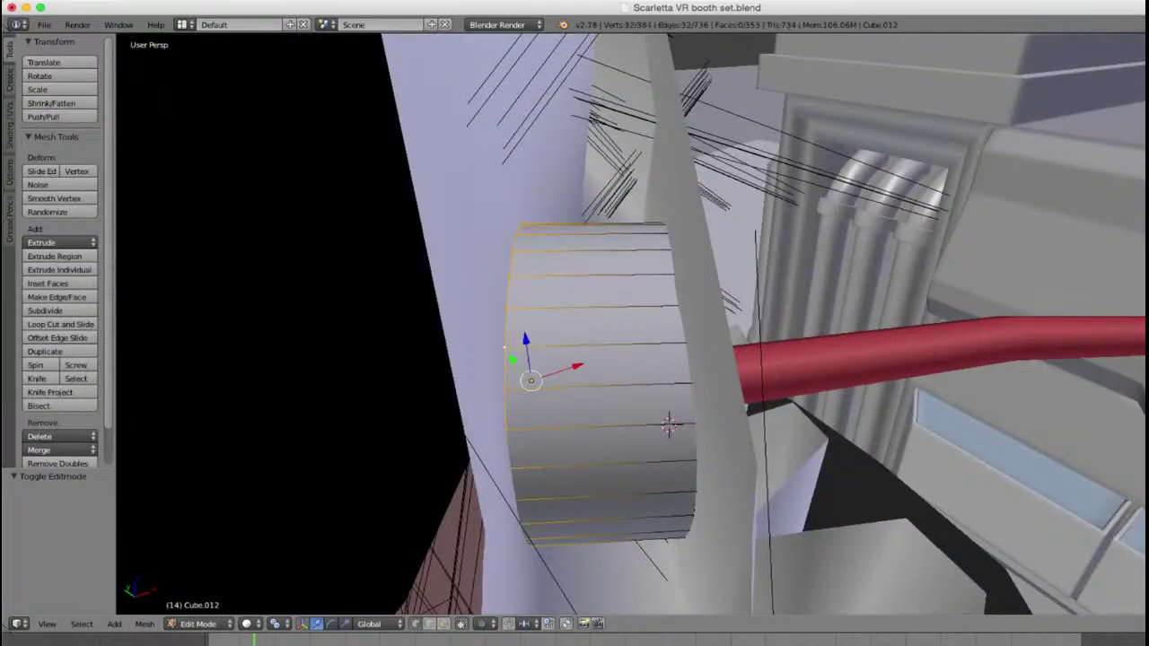
key(ctrl+e)
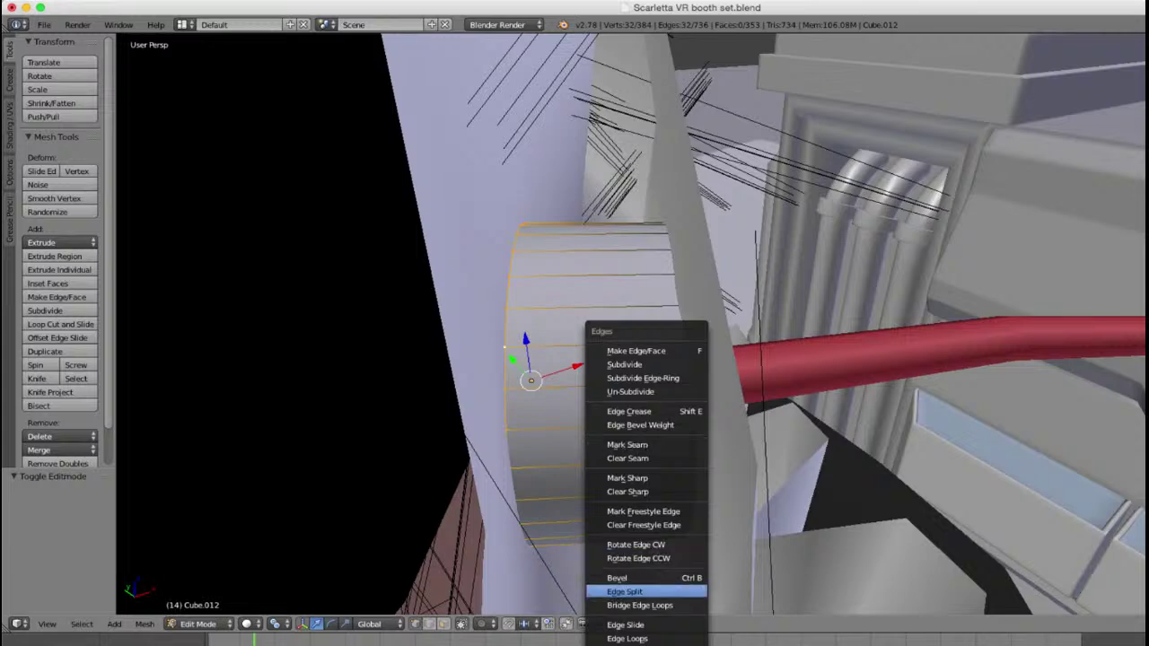
click(628, 624)
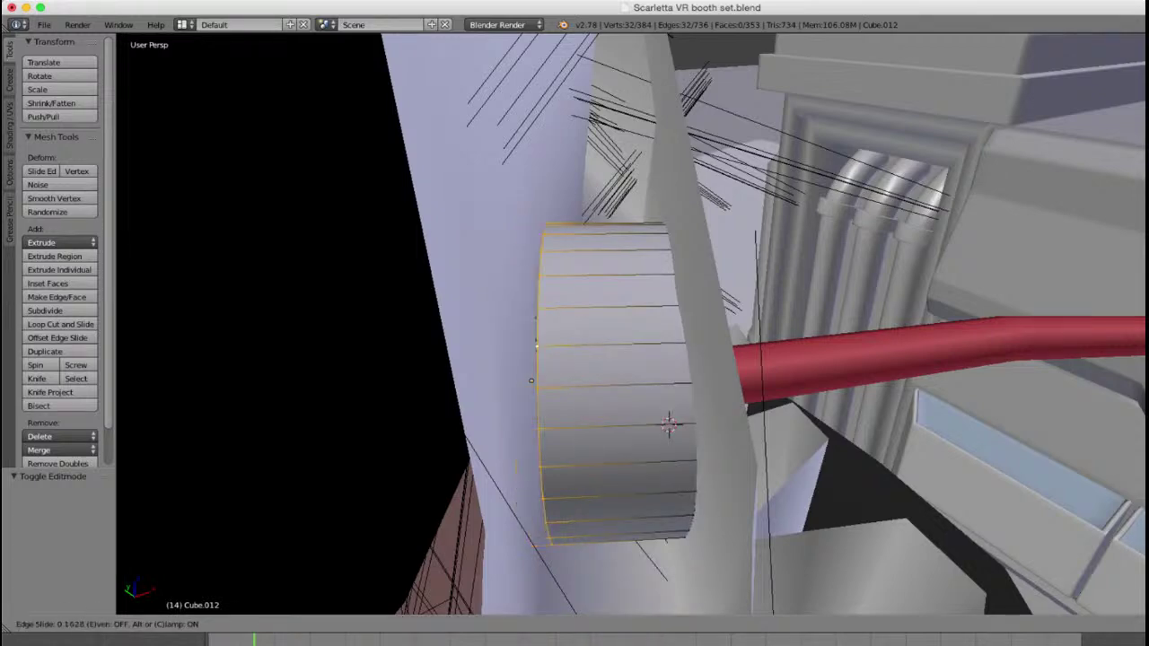
click(664, 574)
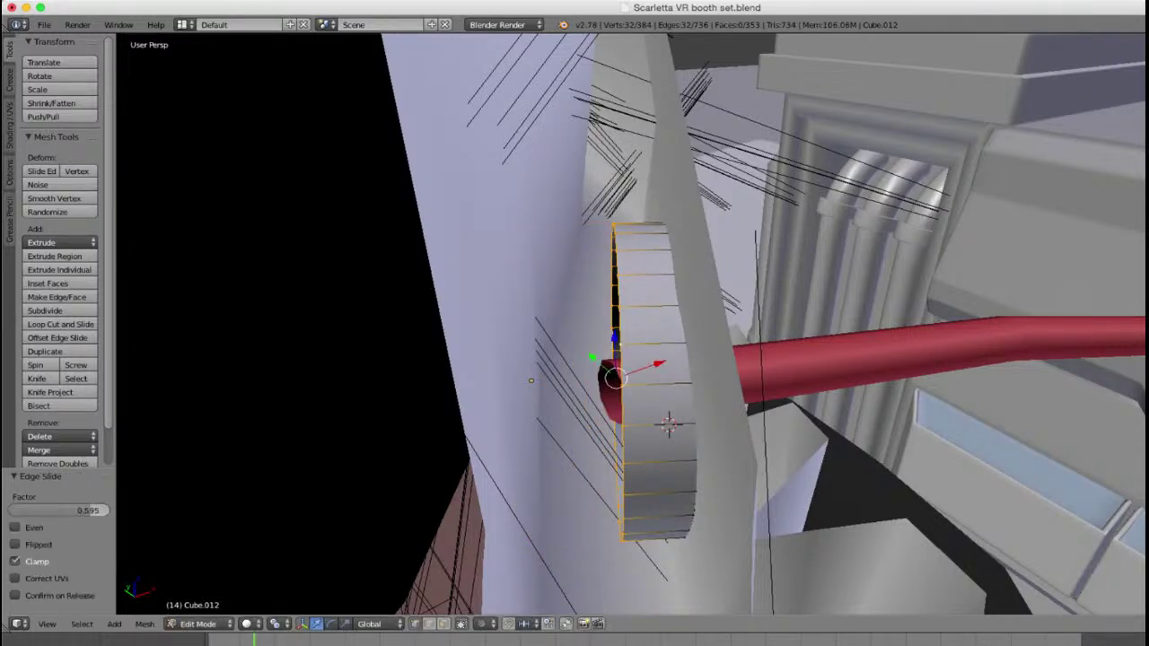
key(Tab)
Step: Apply the headset's Solidify modifier
scroll(631, 324, down, 2)
middle_drag(664, 395, 658, 362)
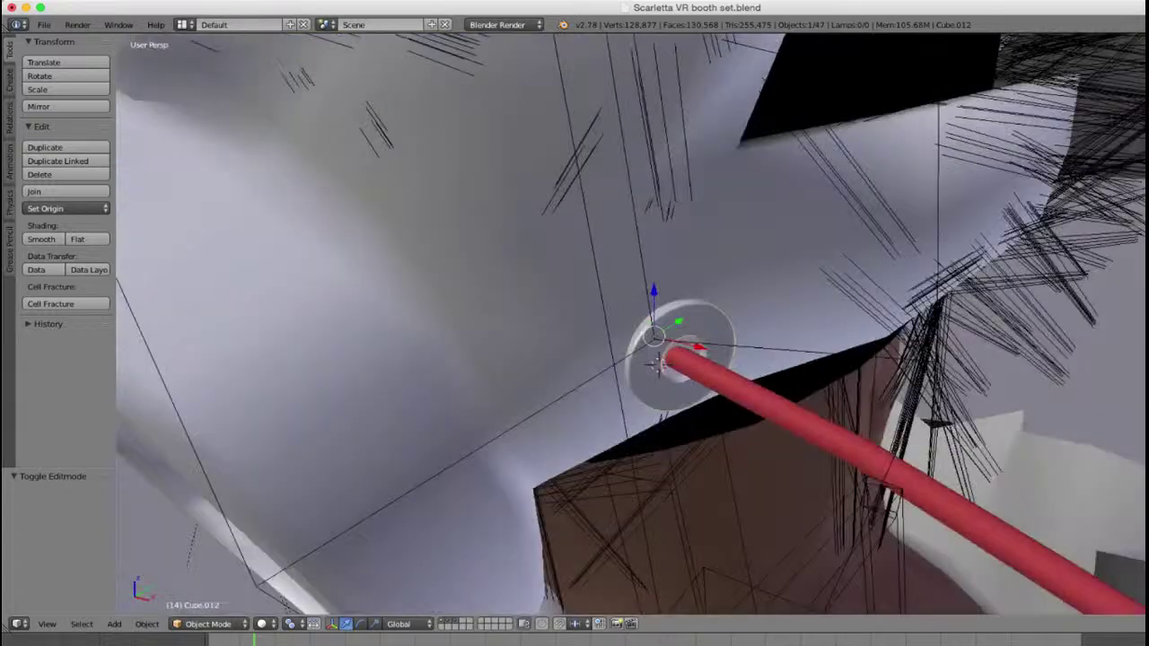
right_click(658, 362)
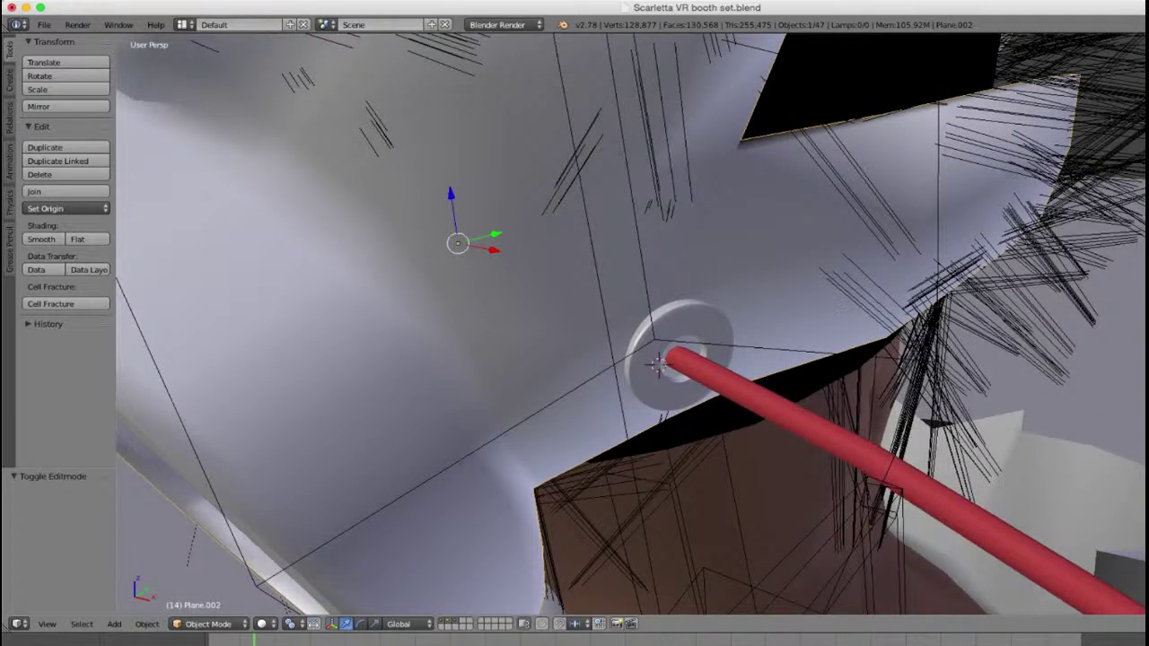
scroll(658, 361, down, 7)
middle_drag(657, 361, 790, 364)
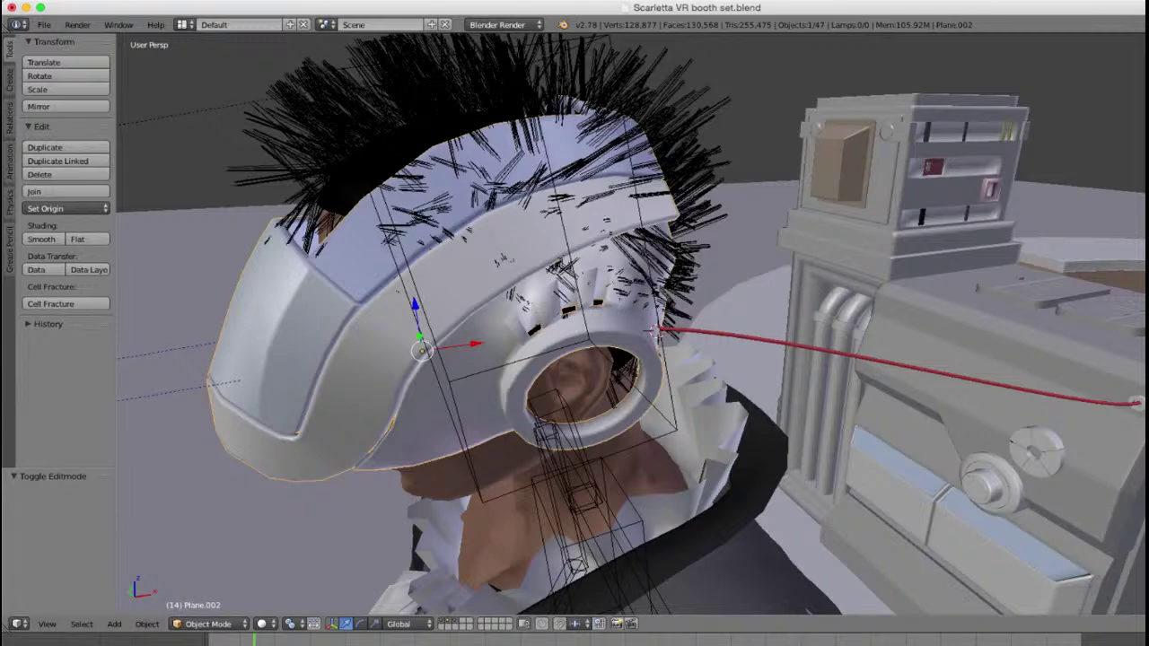
scroll(658, 336, up, 2)
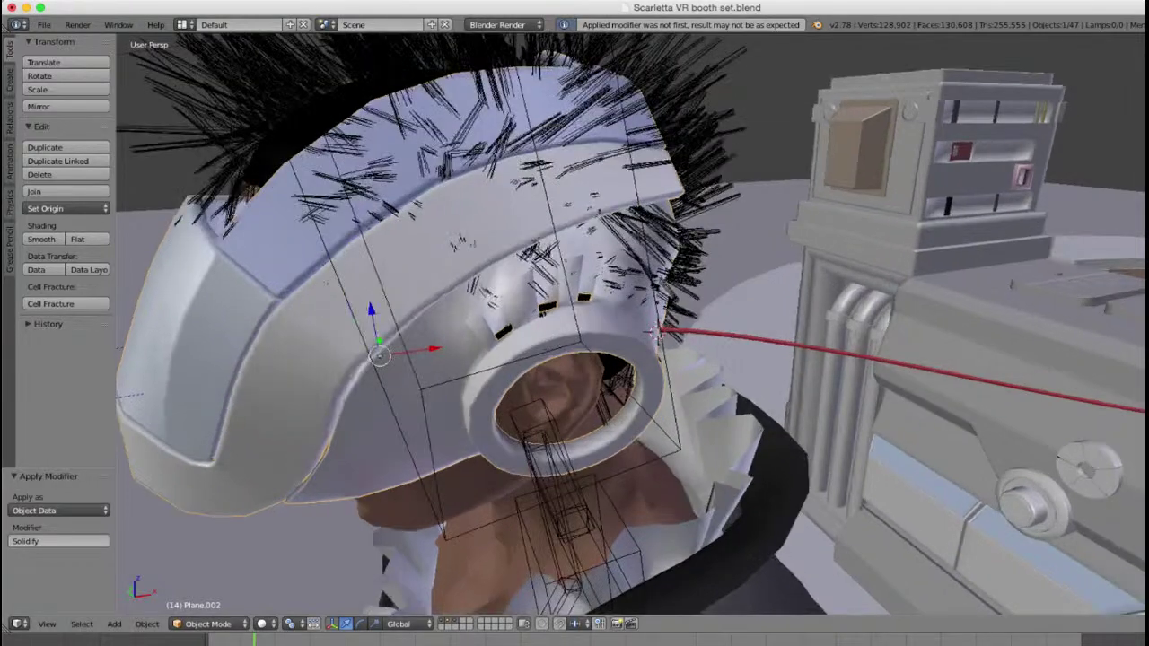
Step: Apply the headset's Mirror modifier as object data
middle_drag(789, 350, 610, 332)
scroll(658, 336, up, 2)
scroll(668, 350, up, 2)
right_click(691, 359)
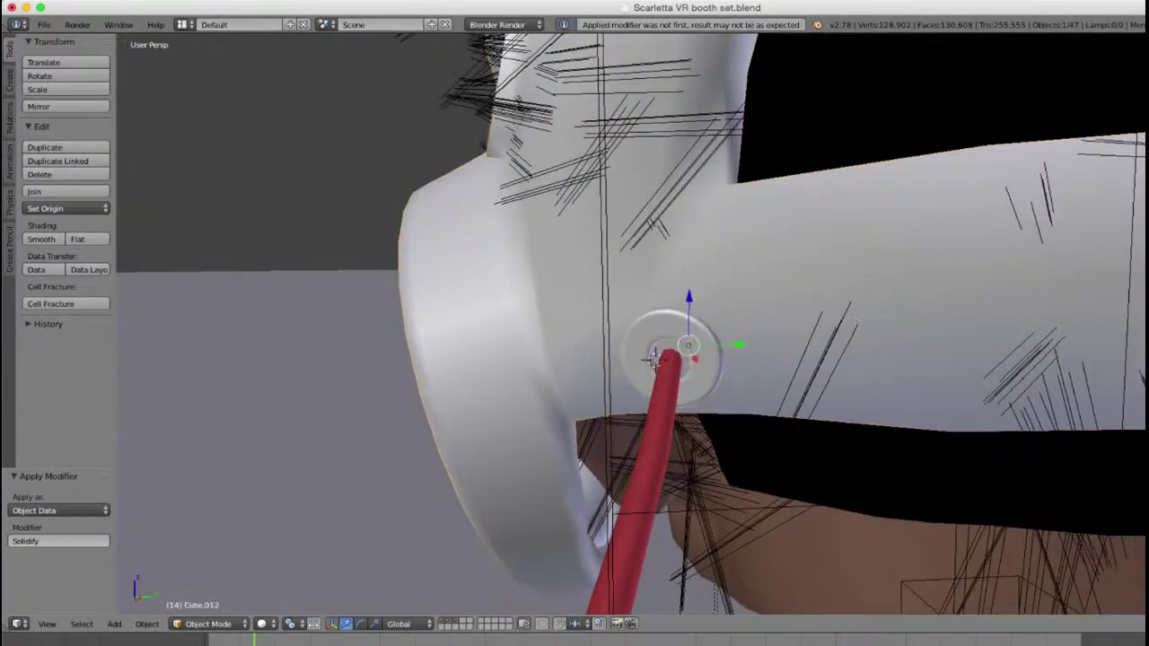
key(z)
key(z)
shift+right_click(763, 309)
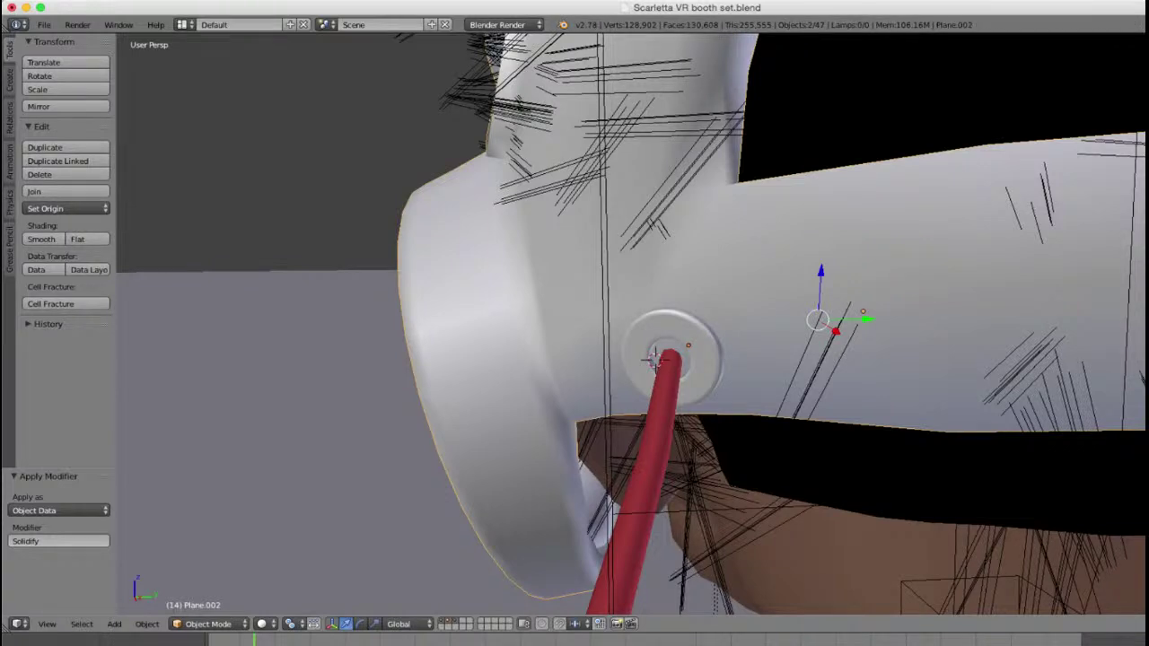
right_click(763, 310)
scroll(763, 309, down, 3)
right_click(763, 310)
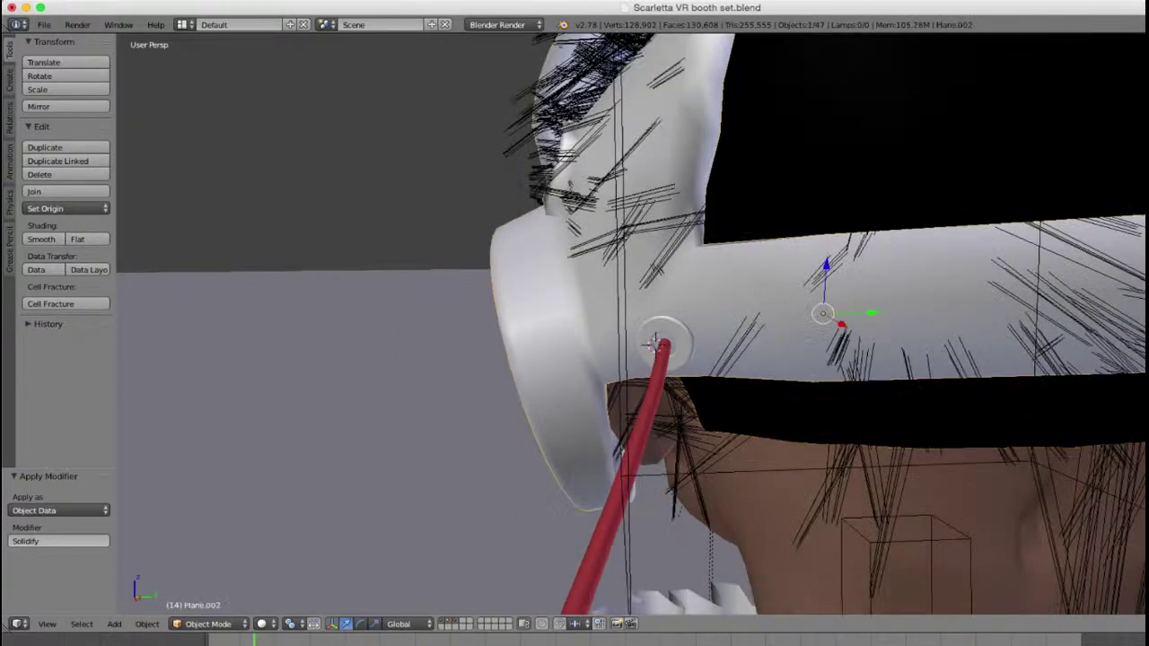
scroll(668, 350, up, 3)
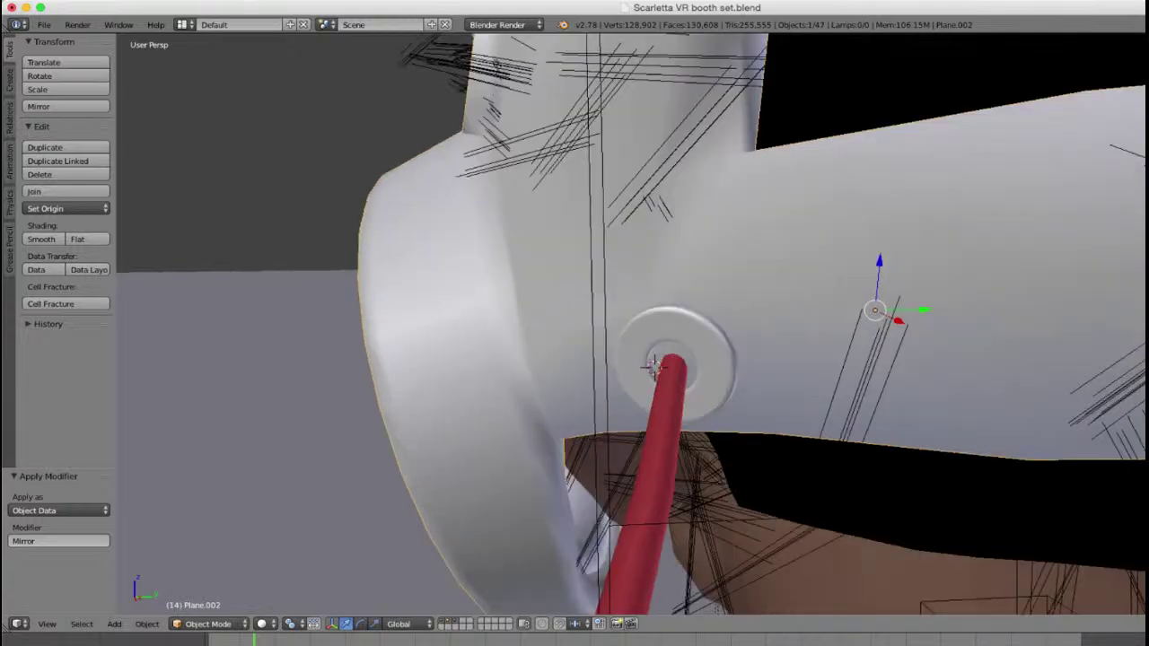
Step: Join the cable socket into the headset mesh and clear the selection
right_click(691, 363)
shift+right_click(763, 309)
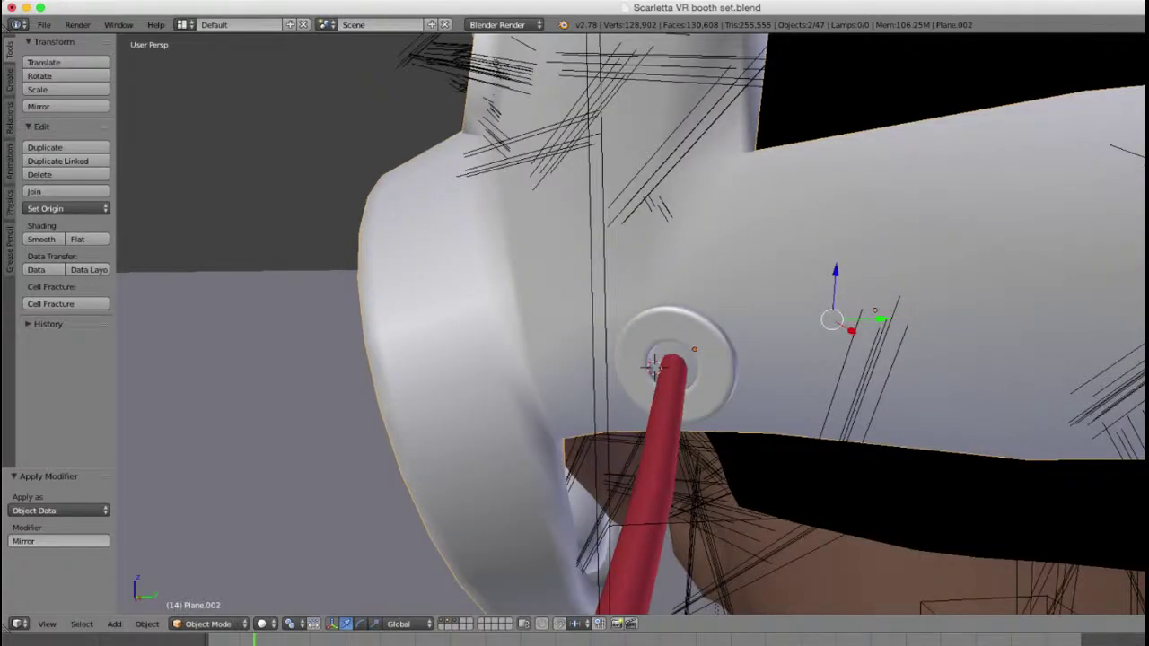
key(ctrl+j)
scroll(631, 325, down, 7)
middle_drag(574, 305, 726, 346)
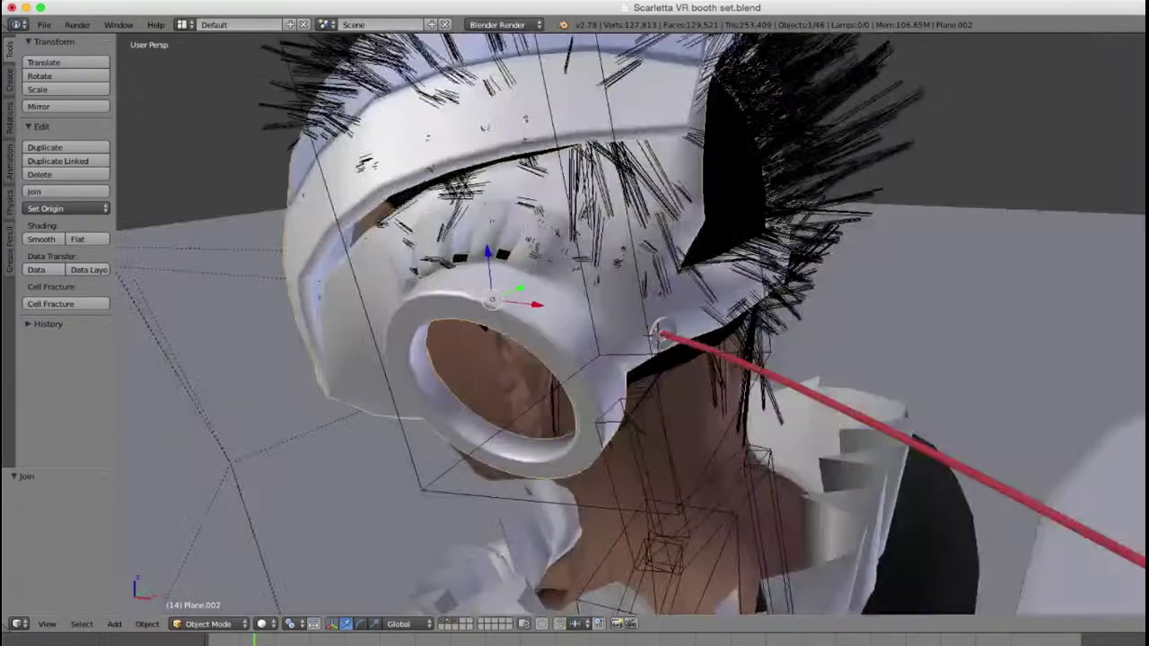
scroll(631, 325, up, 3)
scroll(631, 325, down, 4)
key(a)
scroll(631, 325, down, 4)
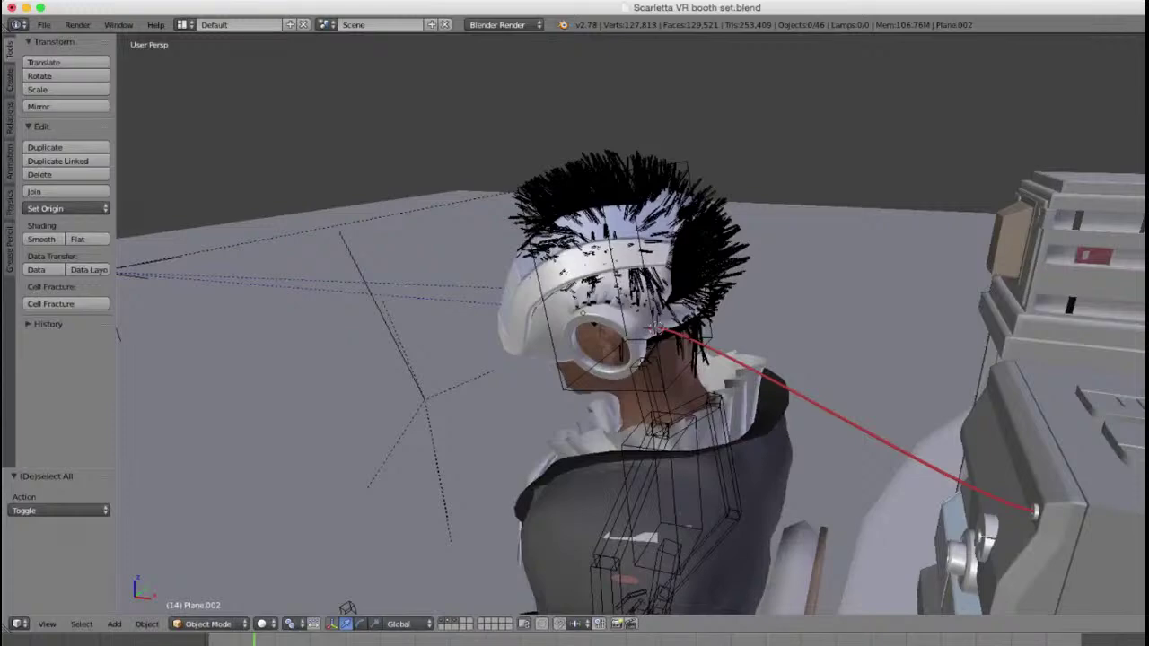
Step: Hide the character's hair strands in the viewport
right_click(574, 309)
scroll(575, 309, up, 3)
middle_drag(574, 309, 590, 242)
right_click(587, 350)
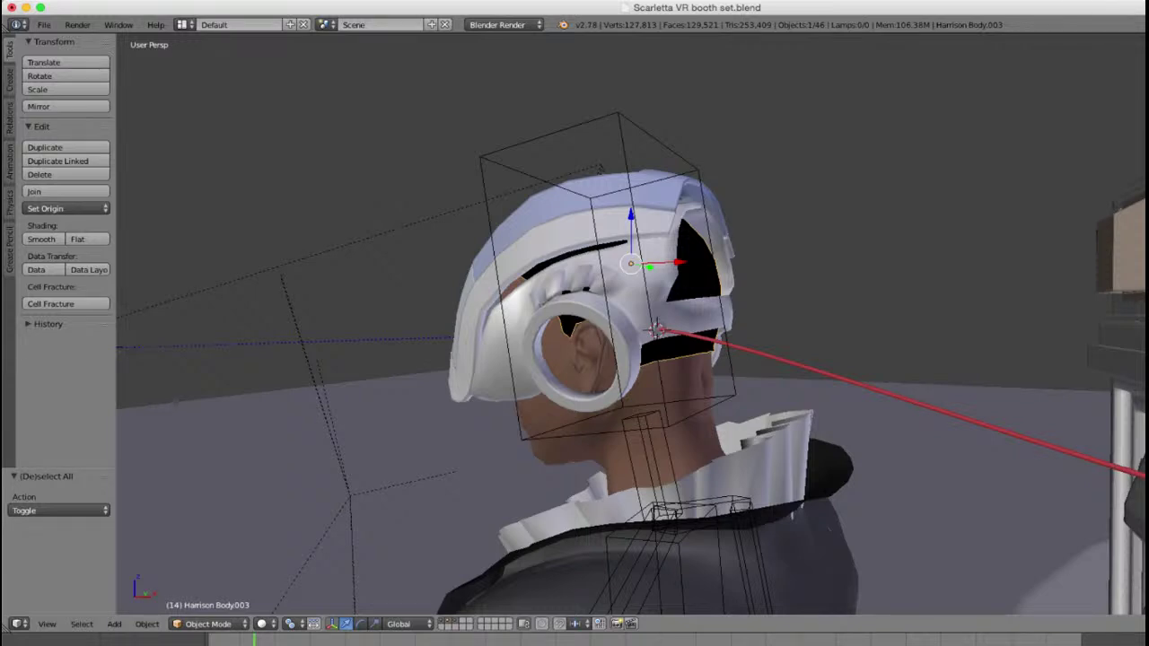
Step: Return the character's armature from Pose Mode to Object Mode and hide it
right_click(628, 179)
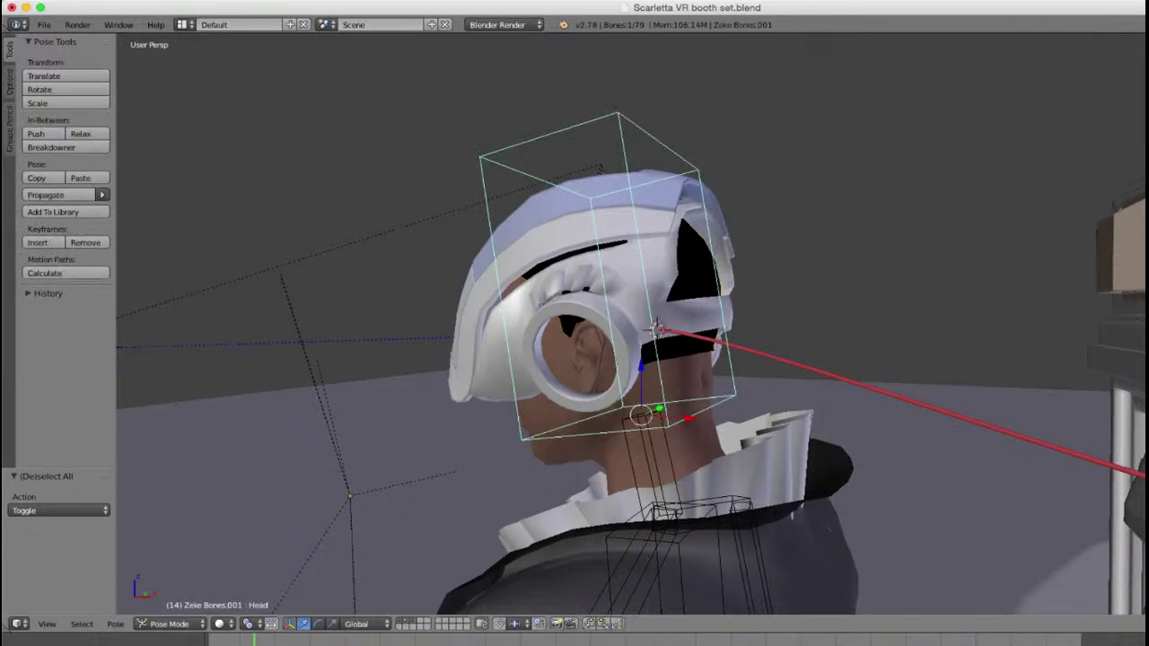
click(170, 624)
click(178, 607)
key(h)
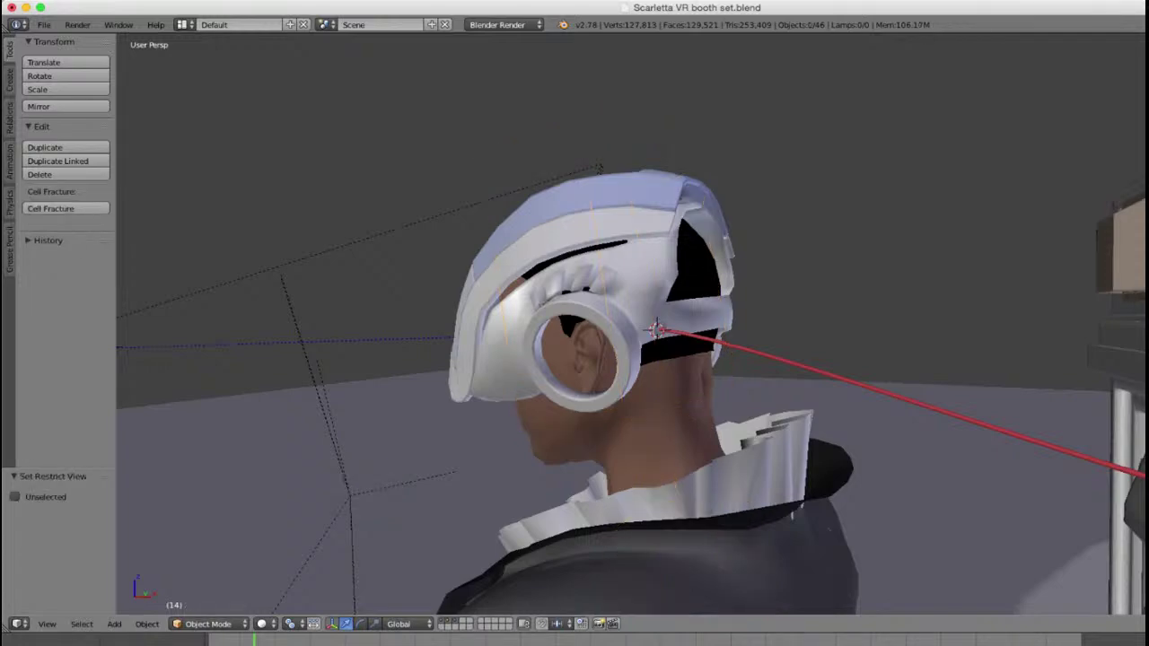
Step: Select the headset and place the 3D cursor away from the cable socket
right_click(579, 228)
middle_drag(578, 229, 610, 243)
scroll(656, 328, down, 1)
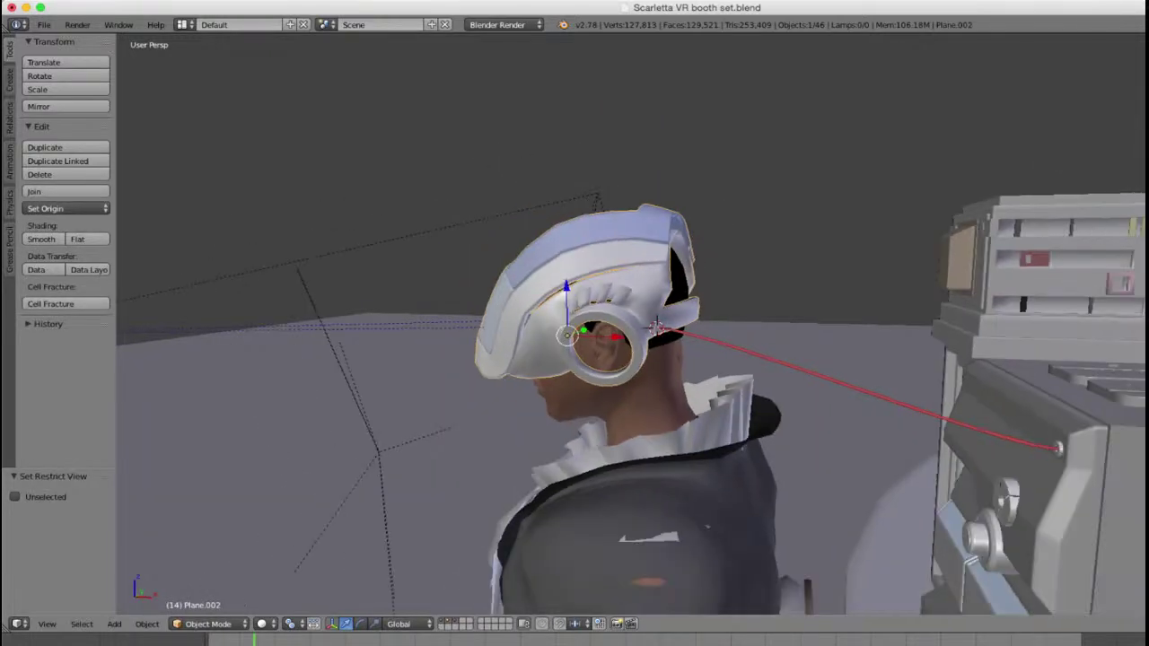
click(934, 217)
scroll(934, 217, down, 4)
click(401, 481)
scroll(401, 481, up, 1)
scroll(402, 481, up, 4)
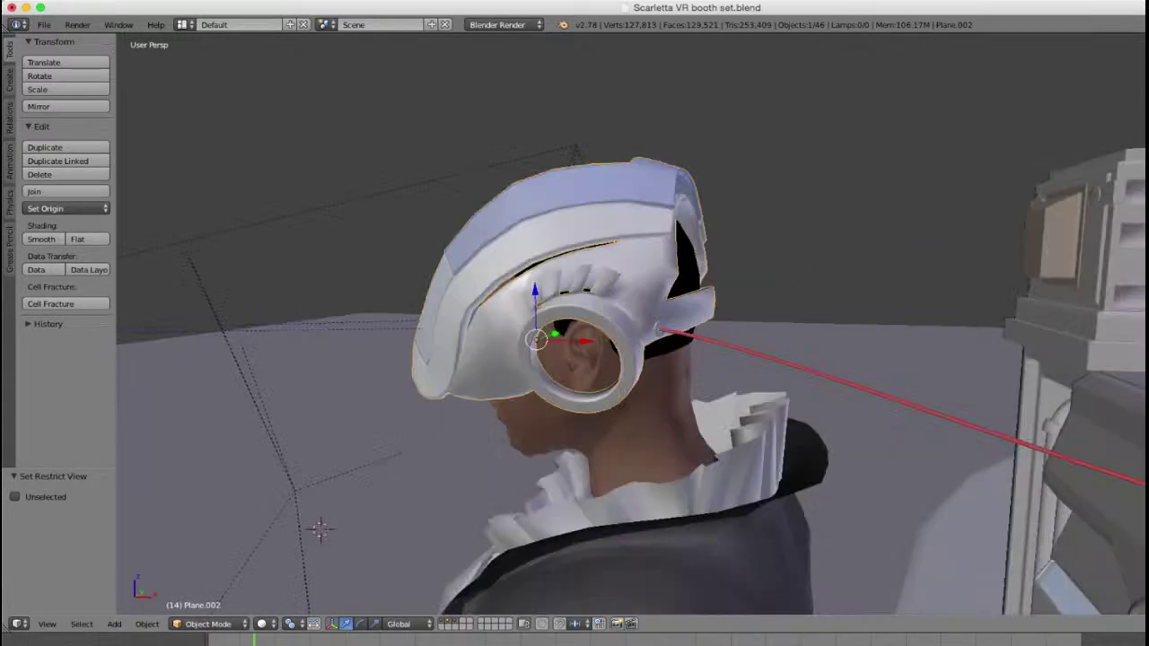
middle_drag(401, 481, 337, 468)
scroll(400, 469, down, 2)
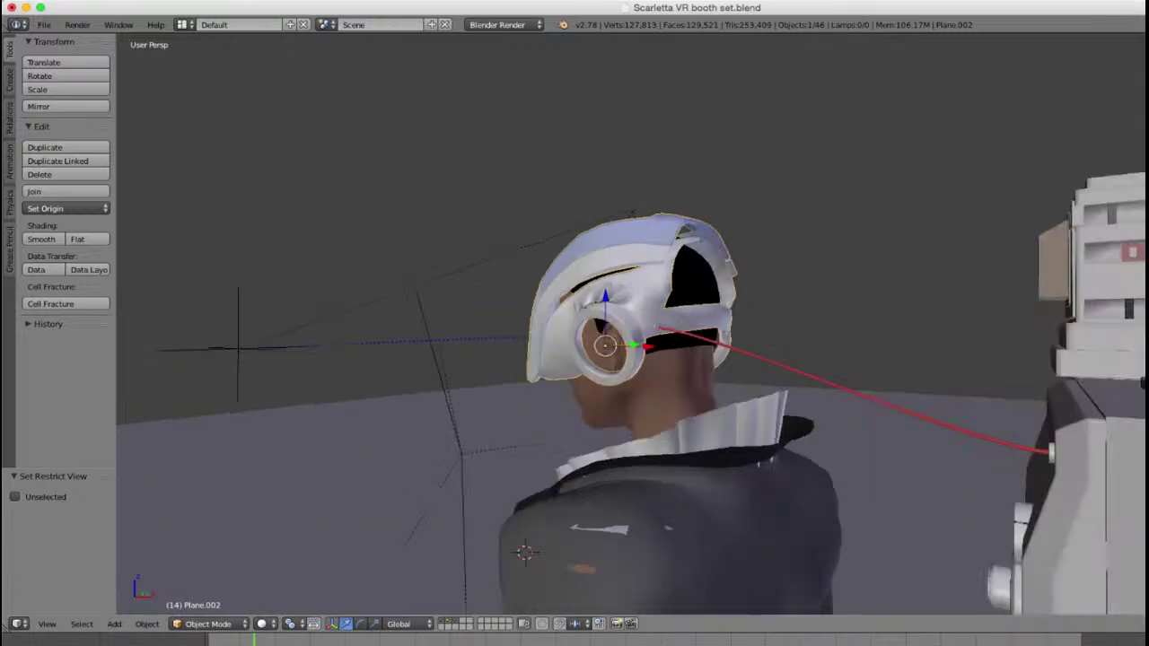
Step: Try lifting the headset off the head to test how the cable follows, cancelling each move
key(g)
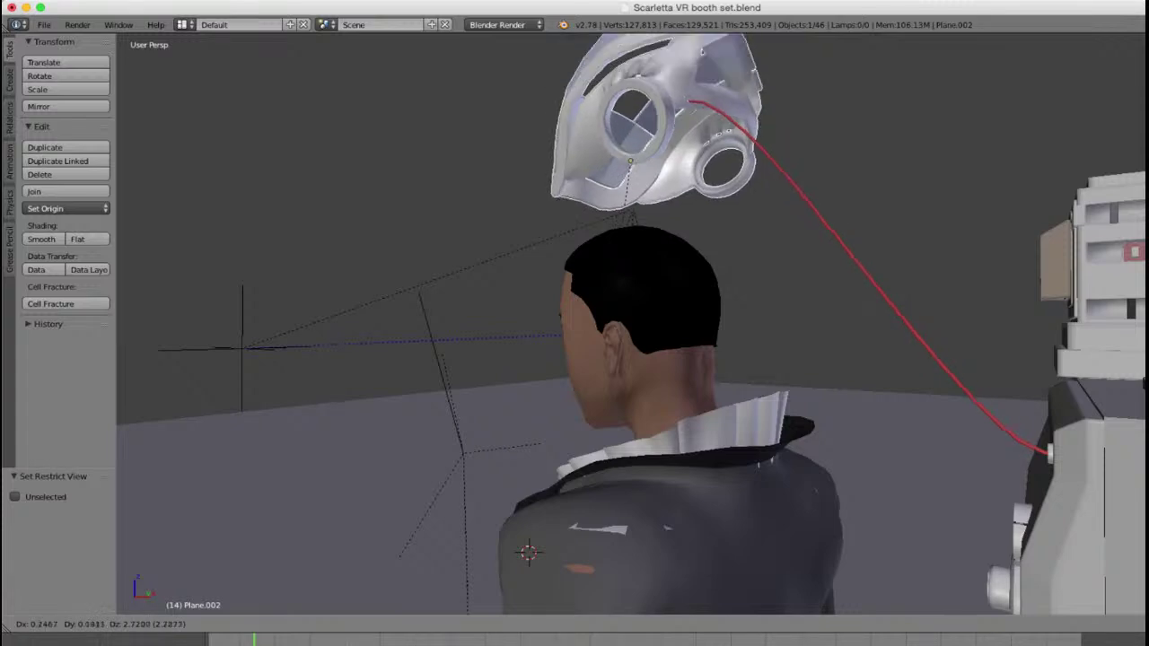
key(Escape)
middle_drag(575, 386, 475, 467)
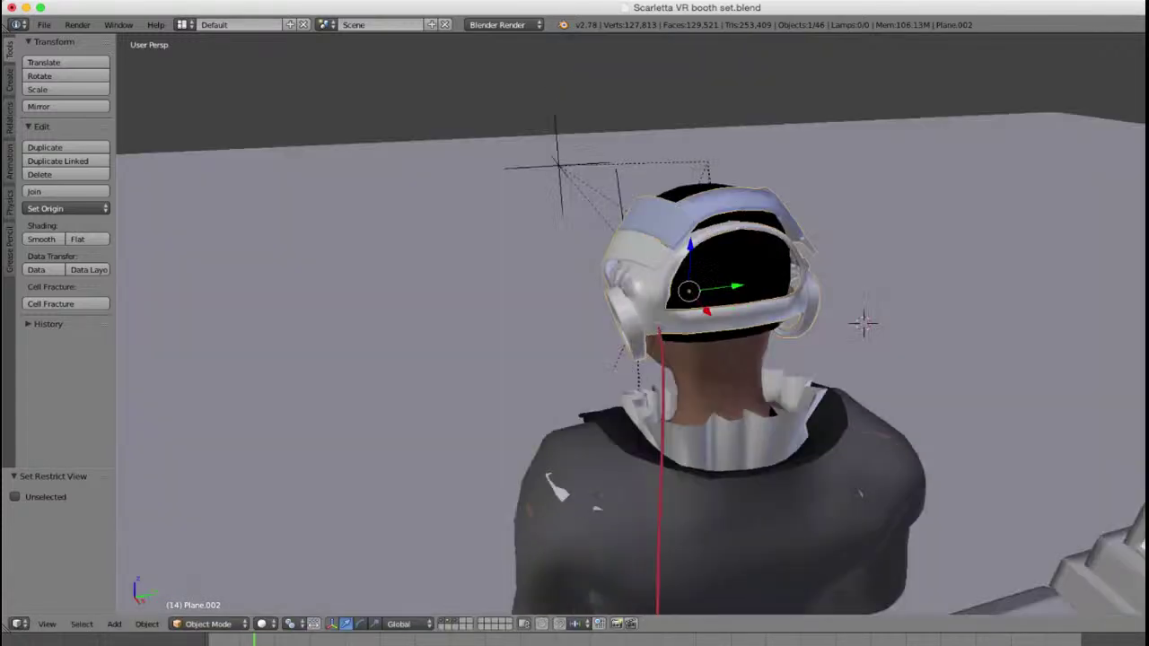
key(g)
key(Escape)
Step: Examine the red cable's connection at the booth machine's socket and its whole run to the headset
middle_drag(467, 377, 592, 323)
shift+middle_drag(808, 368, 539, 328)
scroll(629, 350, up, 3)
right_click(574, 370)
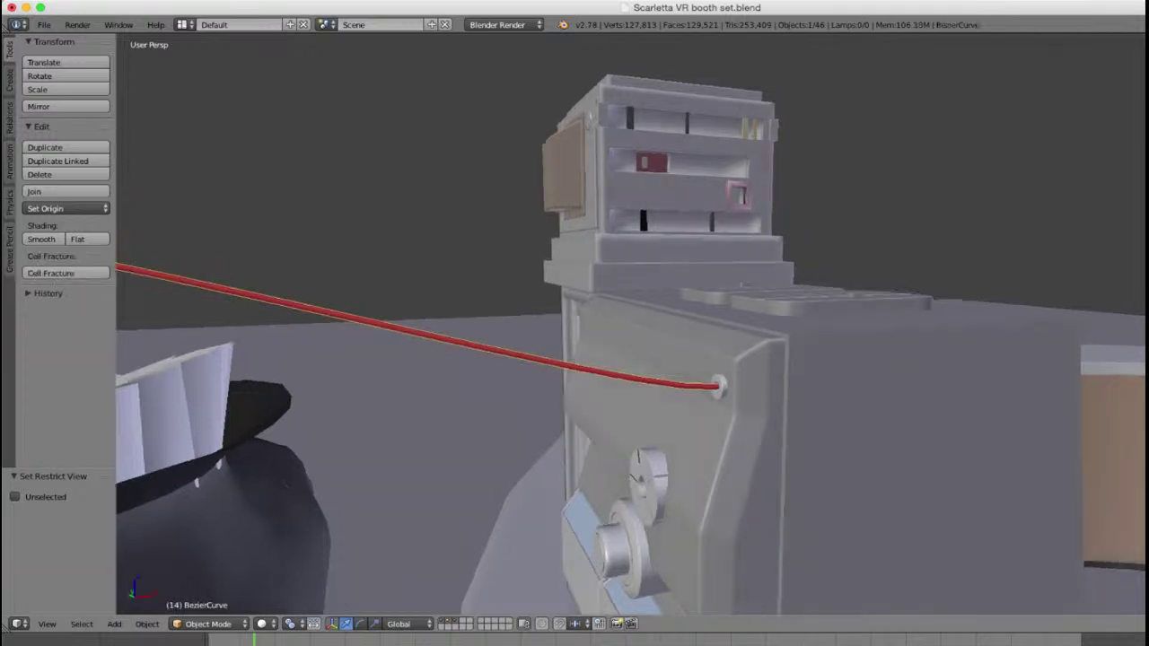
middle_drag(575, 370, 682, 368)
scroll(682, 368, up, 2)
scroll(630, 324, up, 2)
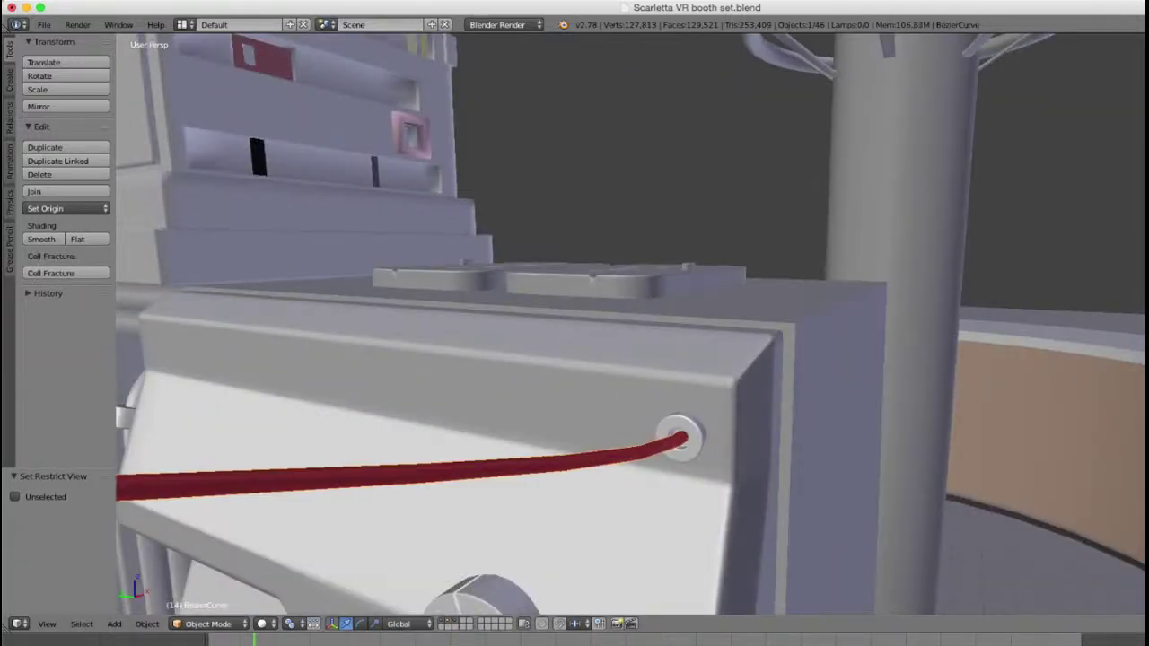
scroll(635, 319, down, 4)
scroll(630, 324, down, 4)
middle_drag(636, 319, 659, 324)
shift+middle_drag(574, 332, 548, 328)
key(a)
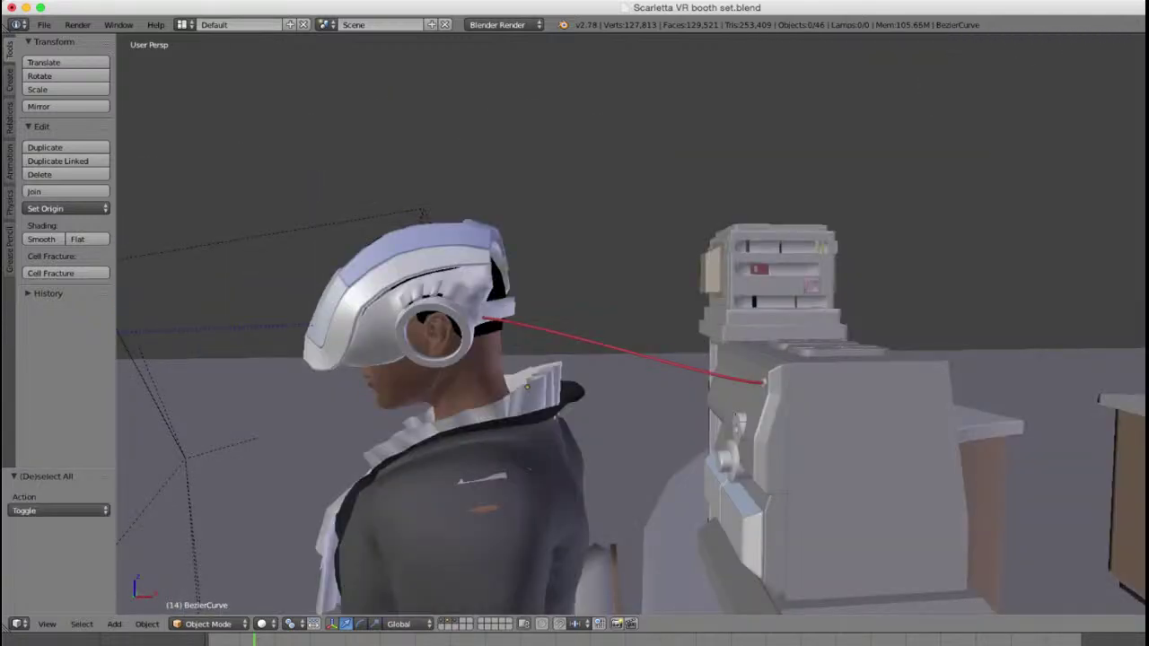
Step: Try moving the headset up and toward the machine to test the cable's bend, and cancel the move
right_click(381, 310)
middle_drag(382, 309, 422, 296)
scroll(422, 296, up, 1)
key(g)
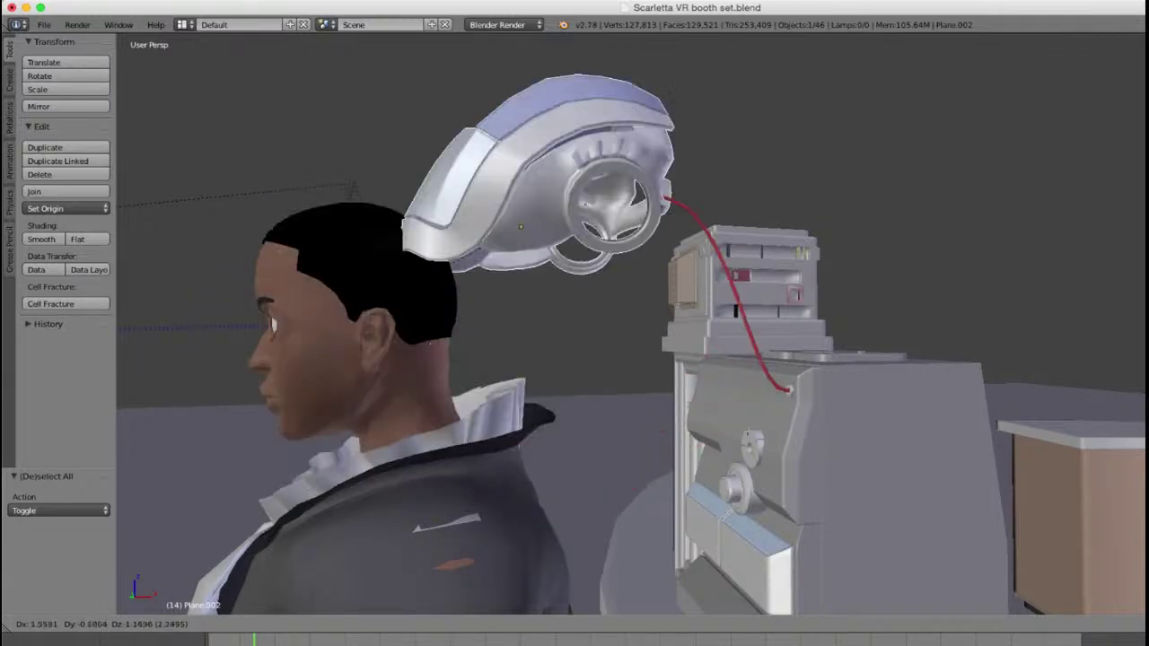
key(Escape)
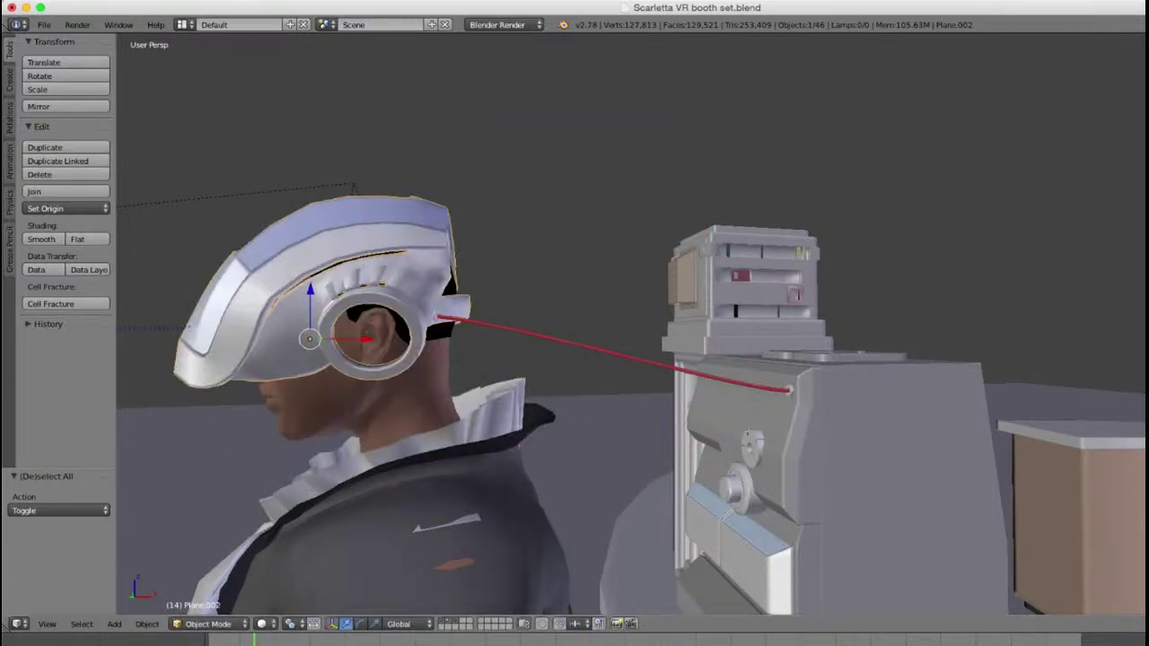
key(super+Tab)
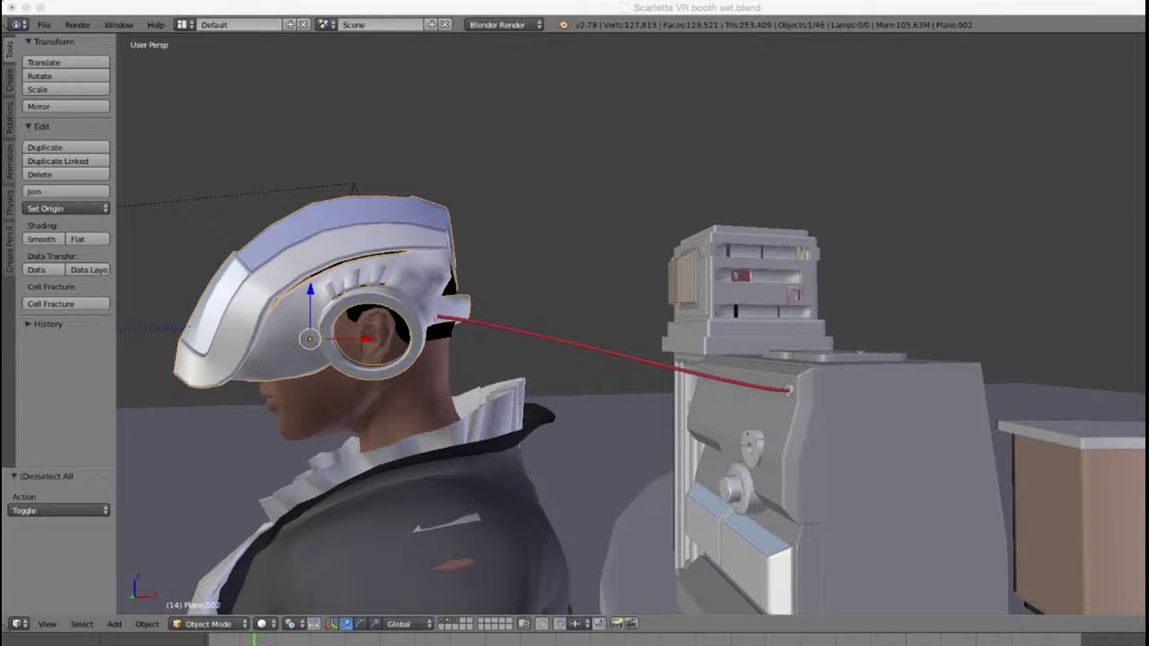
key(super+Tab)
scroll(574, 180, down, 3)
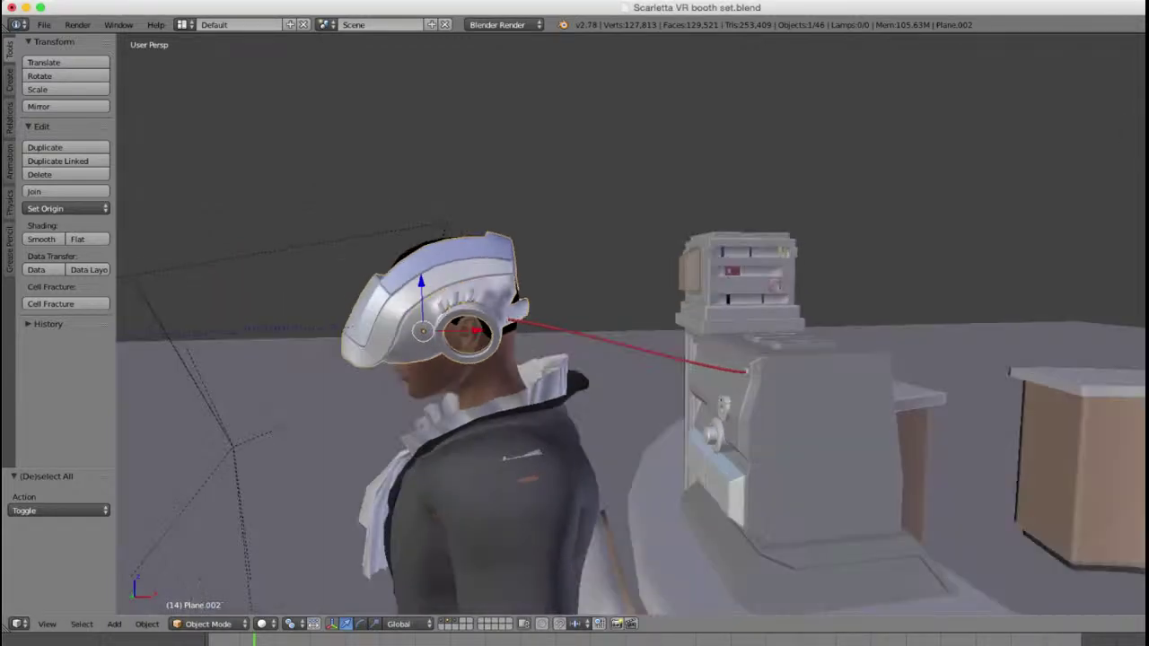
Step: Deselect everything and examine the headset, the red cable and the whole booth set from several angles
middle_drag(574, 179, 664, 256)
key(a)
scroll(838, 260, down, 4)
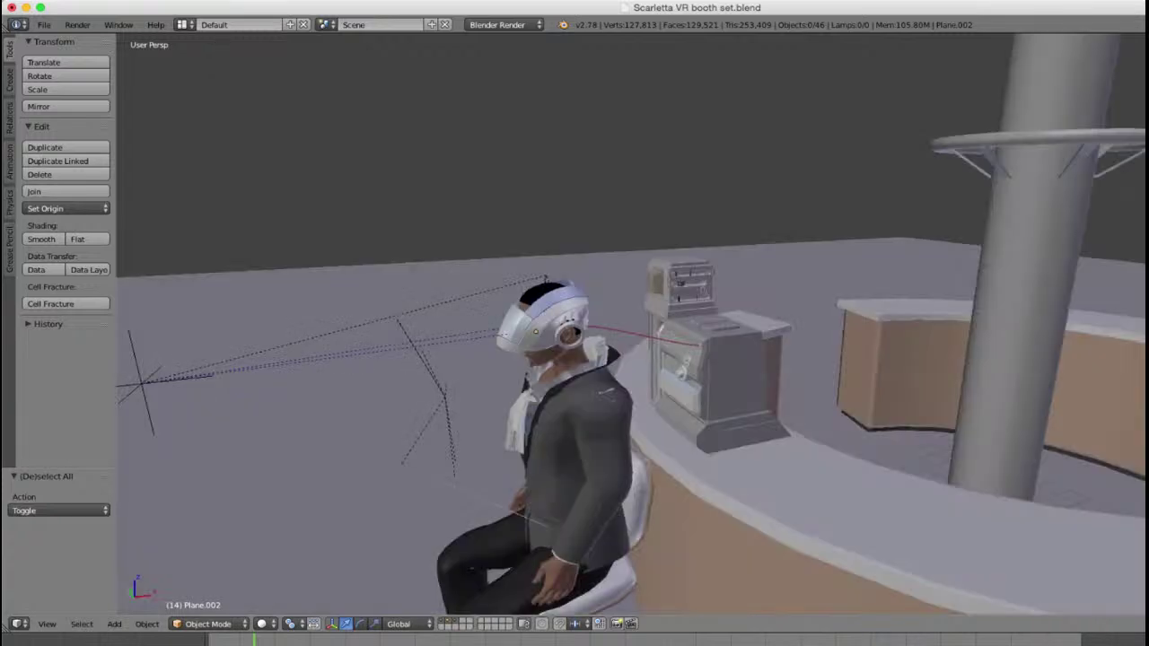
scroll(664, 256, up, 4)
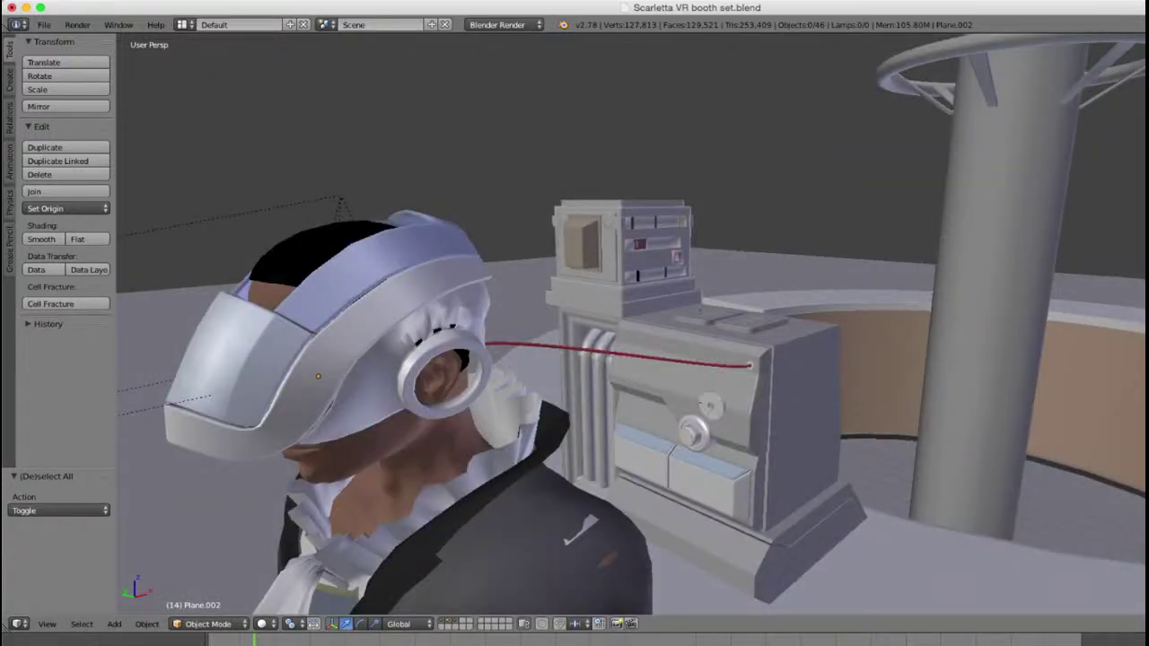
scroll(664, 256, down, 8)
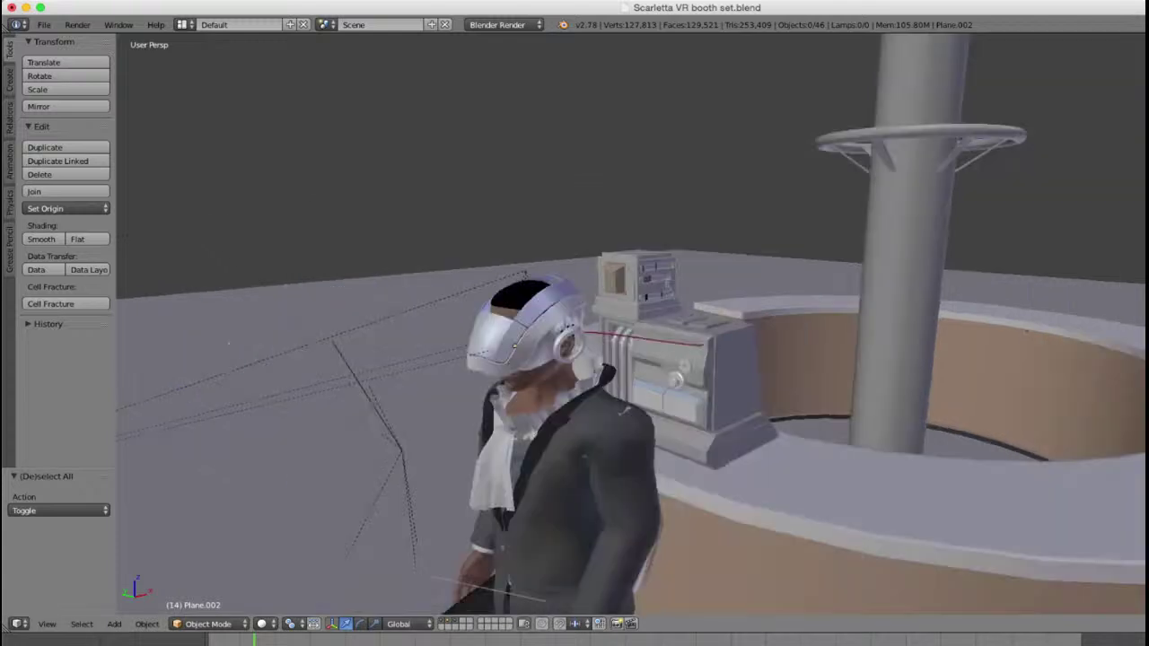
middle_drag(664, 256, 817, 224)
scroll(631, 324, up, 4)
scroll(638, 327, up, 2)
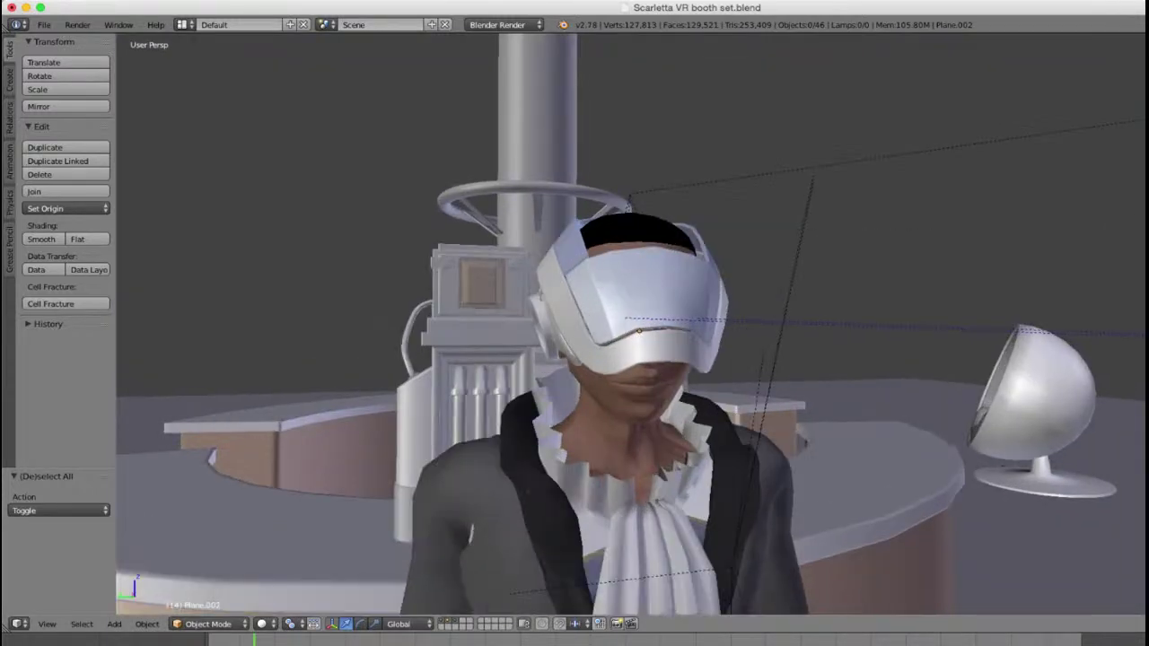
scroll(637, 328, down, 2)
middle_drag(637, 328, 448, 325)
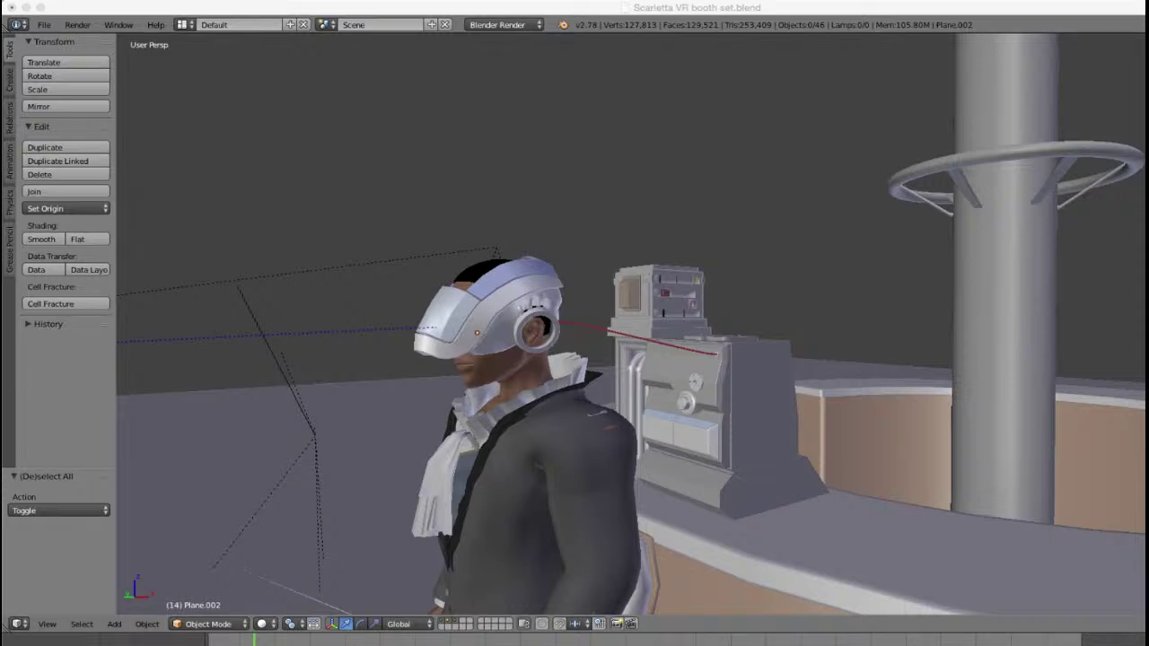
scroll(538, 328, down, 9)
middle_drag(539, 328, 696, 411)
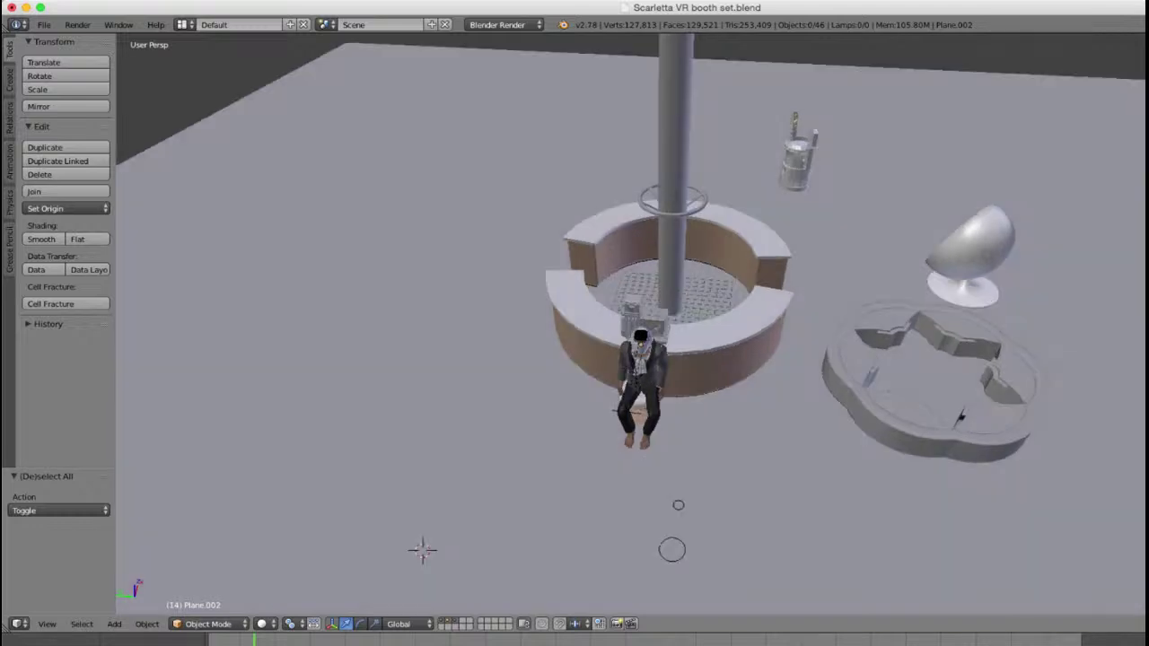
Step: Select the headset, the red cable and the machine's front panel together, checking the cable run in wireframe
scroll(696, 411, up, 4)
scroll(629, 323, up, 5)
right_click(567, 440)
middle_drag(568, 440, 395, 345)
scroll(395, 346, up, 5)
shift+right_click(395, 347)
key(z)
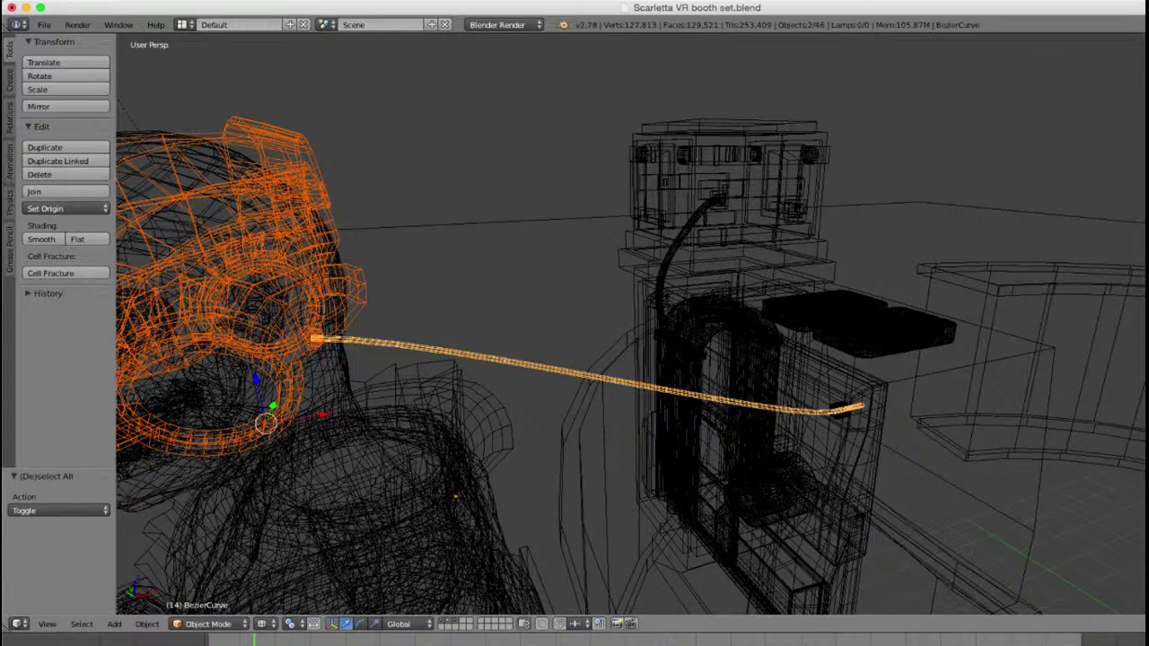
key(z)
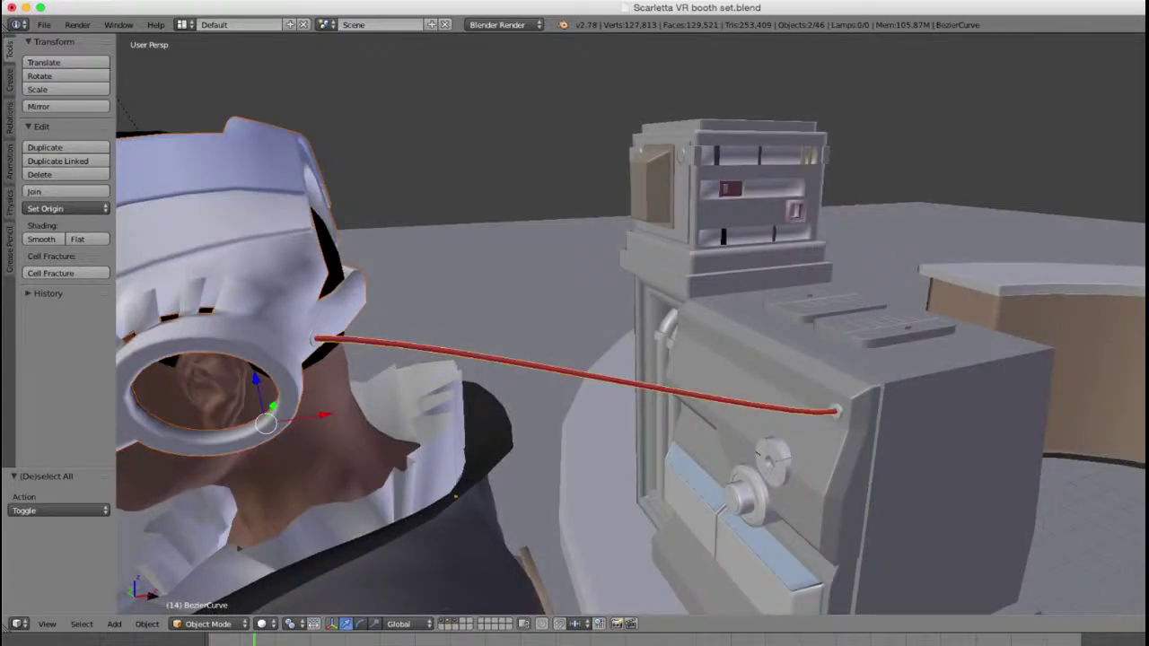
shift+right_click(772, 404)
key(z)
key(z)
mouse_move(628, 359)
middle_down()
mouse_move(745, 381)
mouse_move(794, 414)
middle_up()
scroll(897, 449, up, 5)
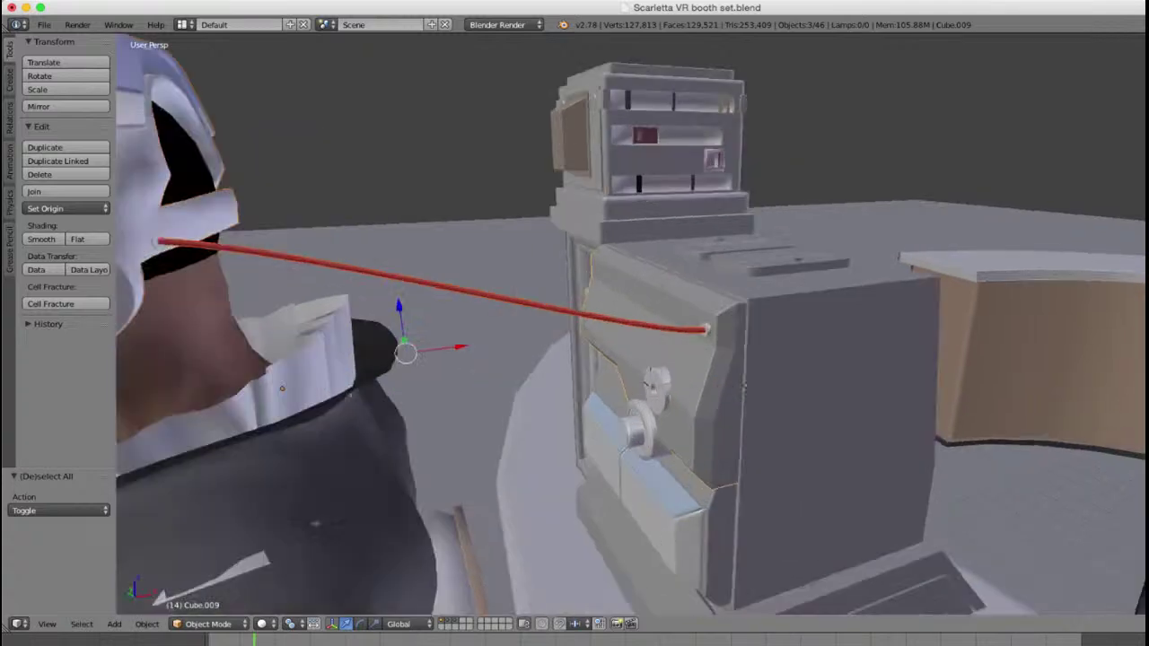
Step: Inspect the machine's separate parts up close, selecting the front panel and the drawer unit individually
right_click(654, 398)
right_click(769, 399)
middle_drag(769, 400, 844, 408)
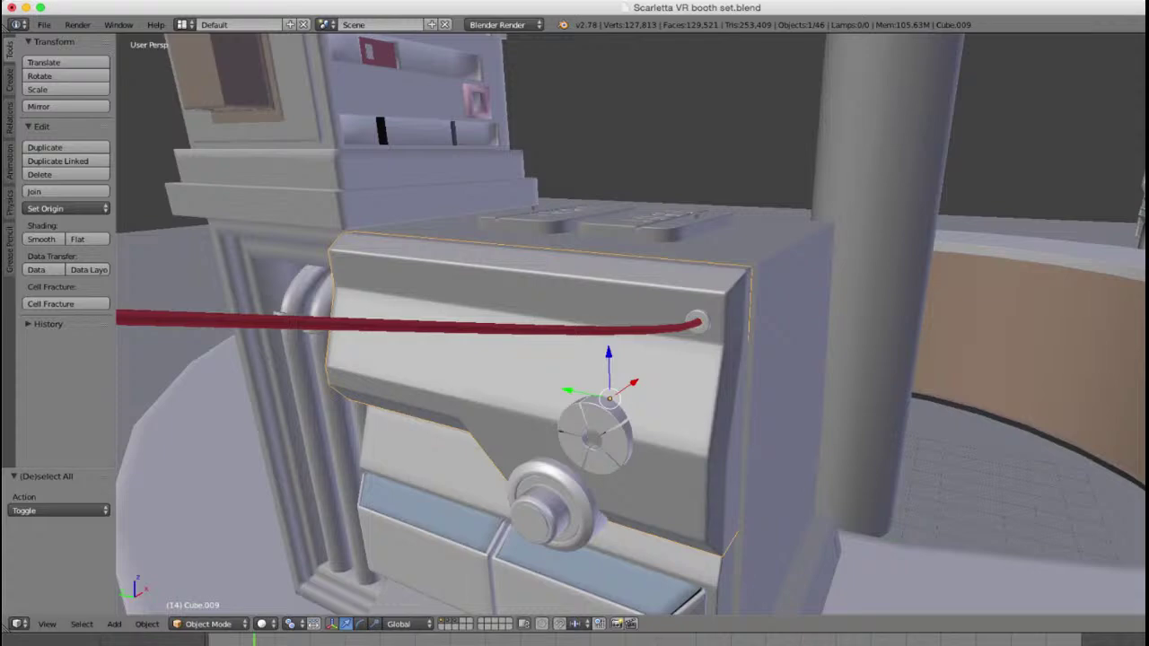
scroll(647, 331, down, 5)
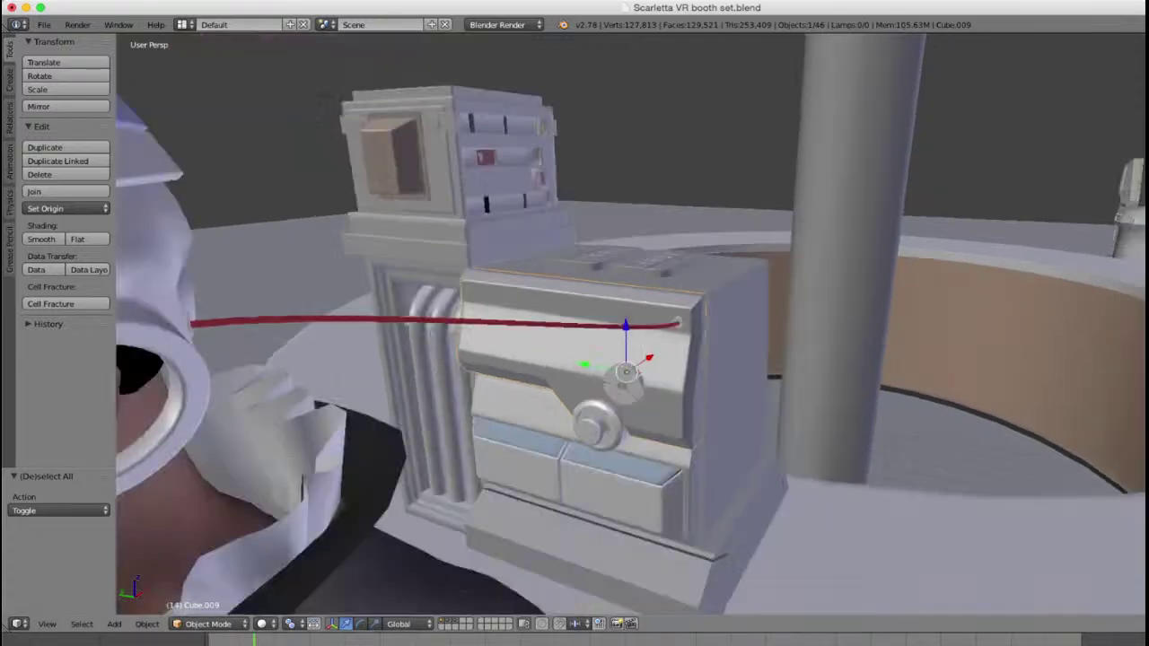
key(z)
key(z)
scroll(647, 331, down, 2)
right_click(647, 331)
right_click(619, 411)
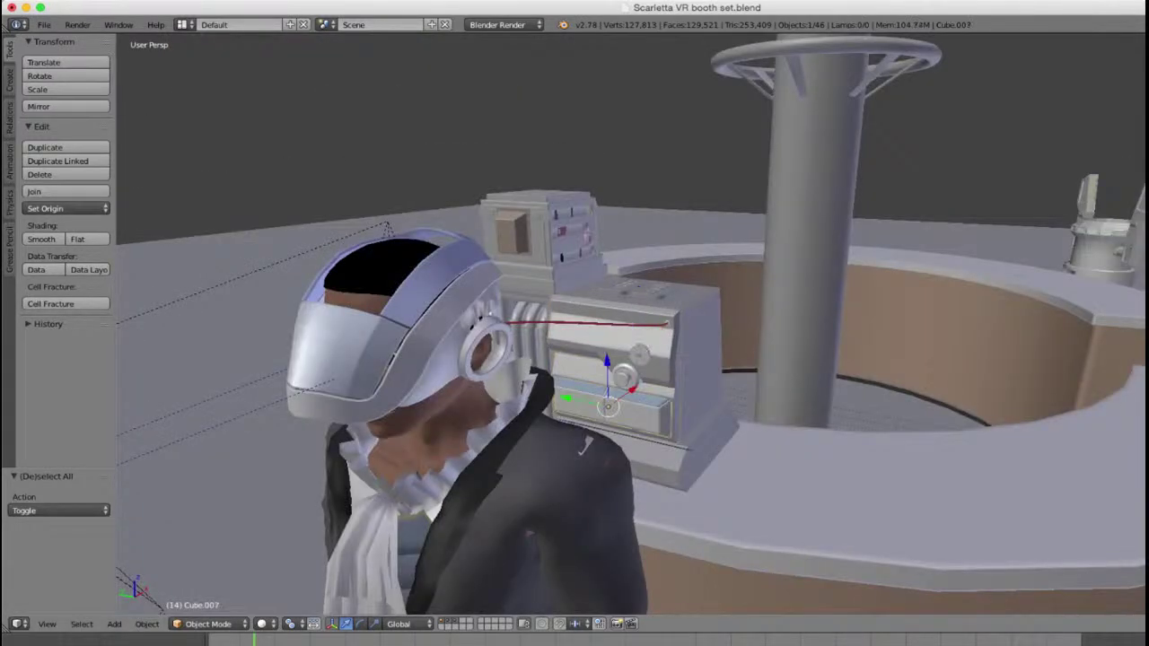
Step: Examine the seated figure, the cable and the booth machine in both wireframe and solid shading
key(z)
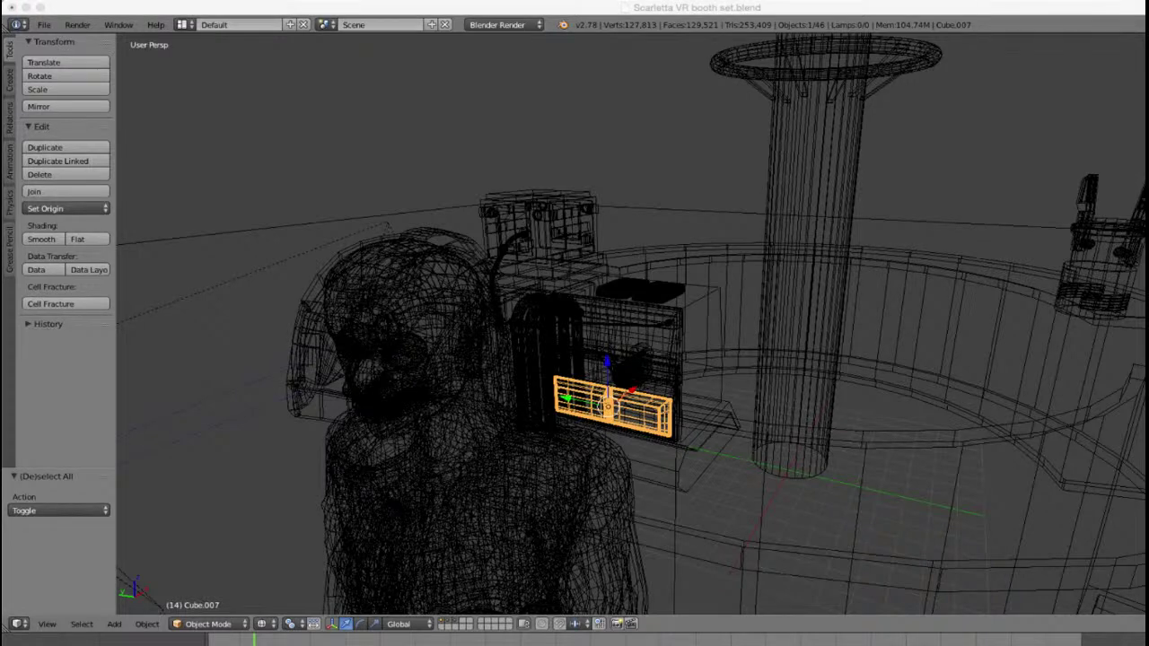
middle_drag(619, 395, 512, 395)
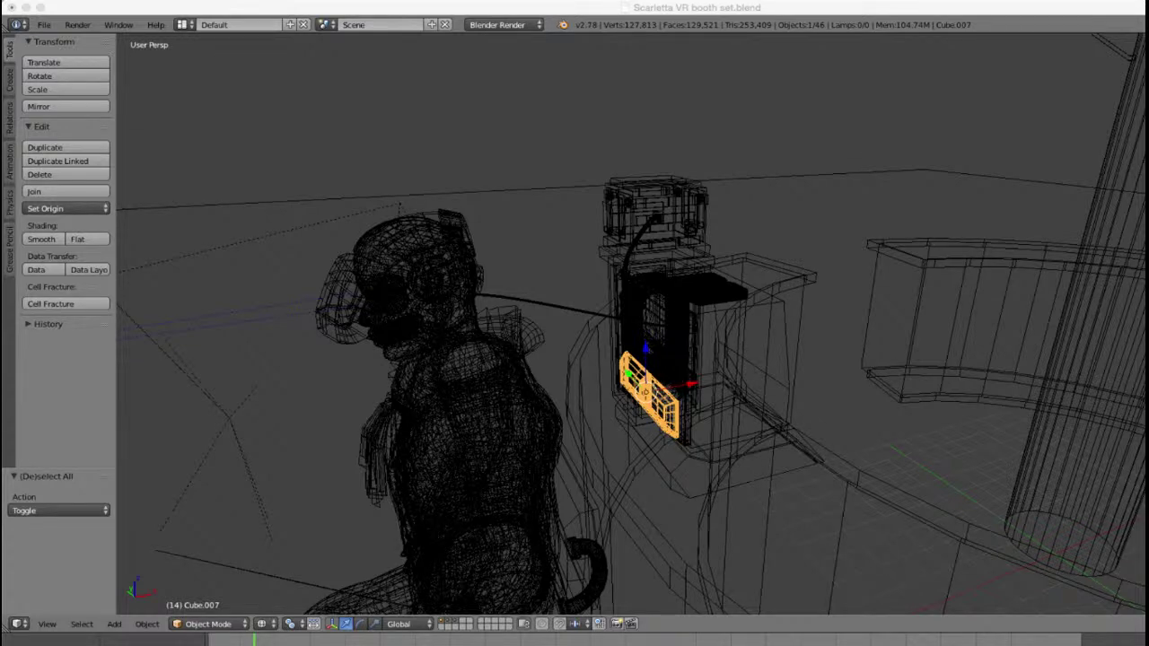
scroll(631, 324, down, 6)
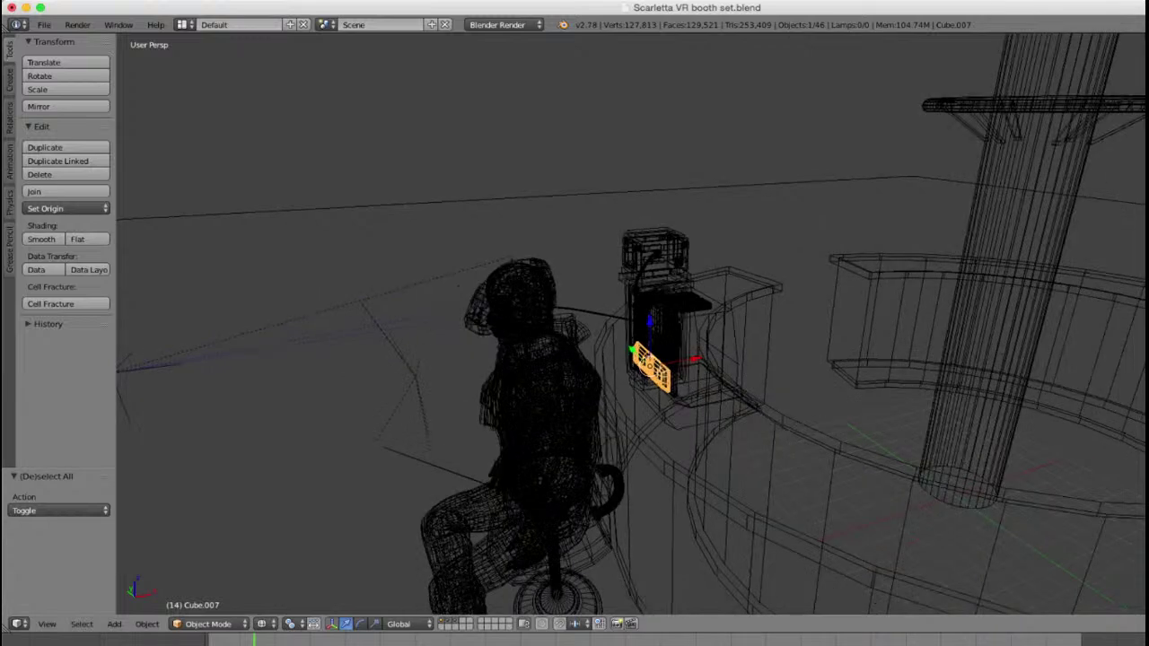
key(z)
middle_drag(574, 341, 767, 336)
middle_drag(574, 341, 618, 242)
scroll(628, 341, up, 4)
scroll(628, 341, down, 4)
key(z)
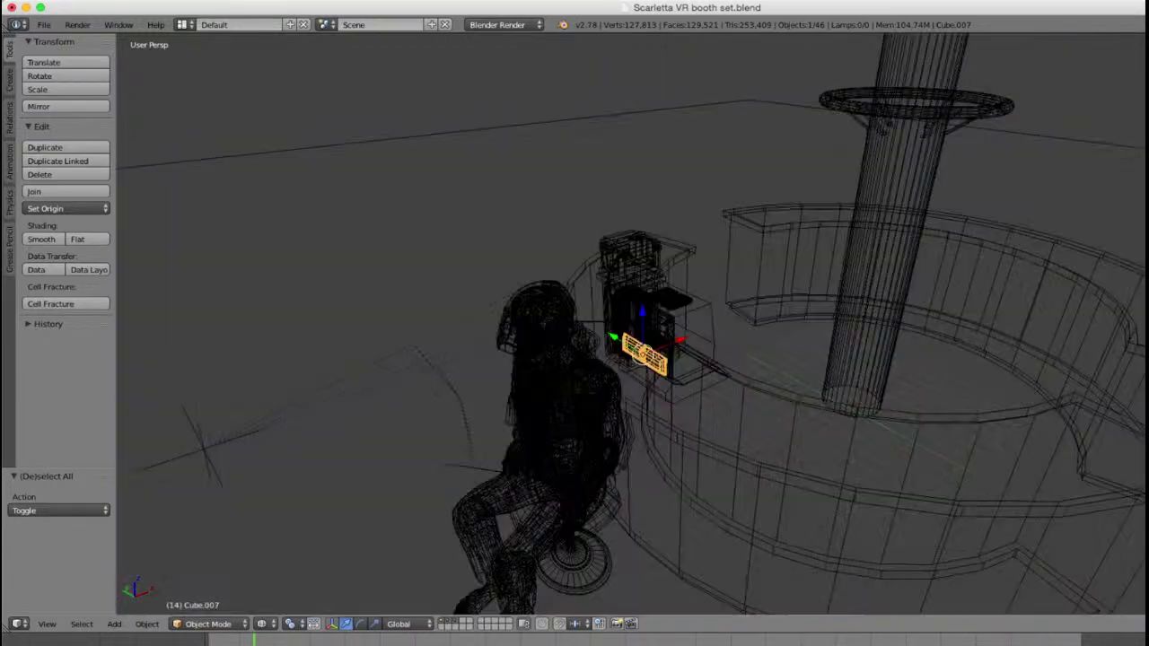
key(z)
shift+middle_drag(628, 341, 684, 303)
scroll(684, 303, up, 4)
Step: Inspect the figure's jacket, the headset, the machine and the chair from the front and side, selecting individual objects
right_click(542, 502)
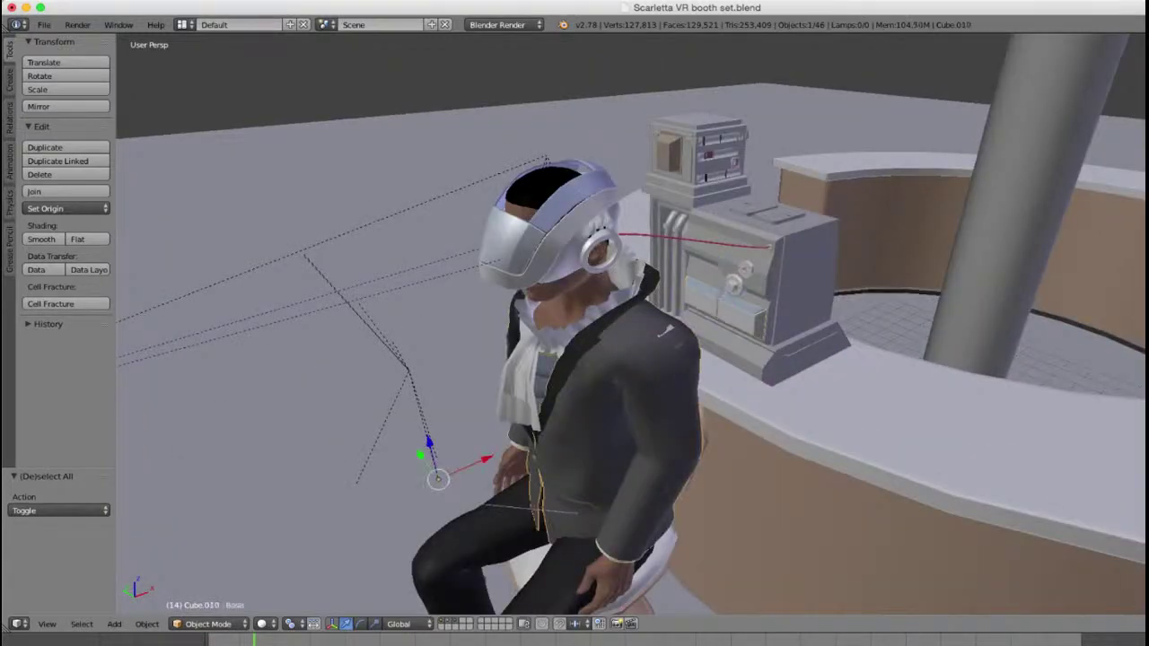
key(z)
key(a)
key(z)
middle_drag(542, 449, 638, 498)
scroll(631, 359, down, 4)
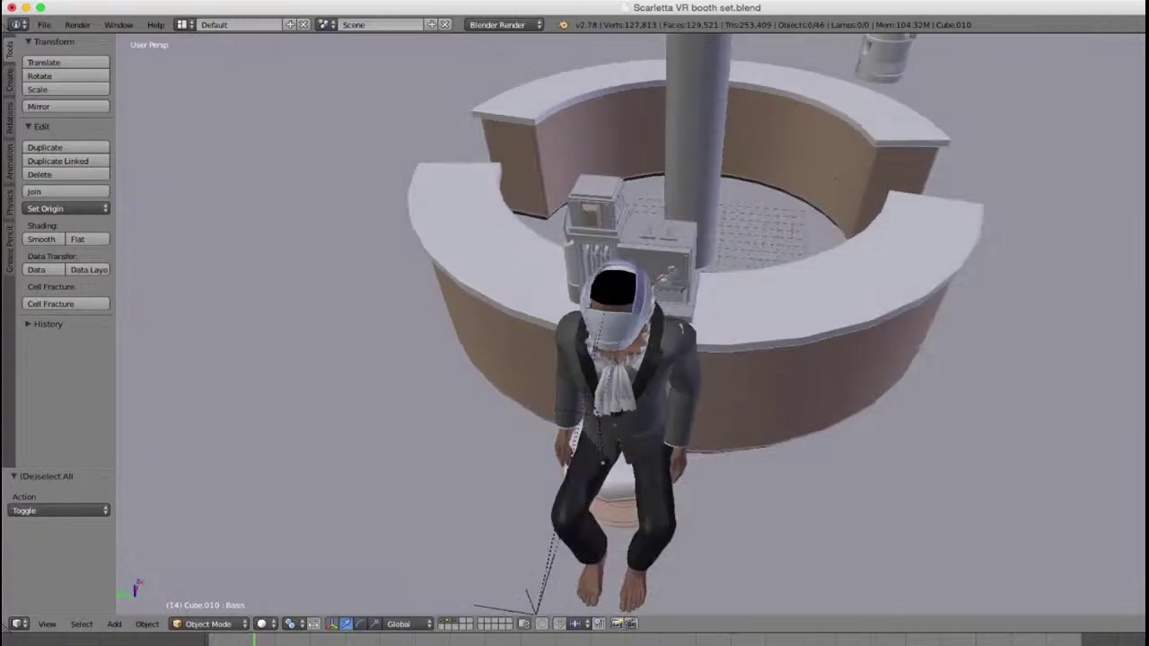
right_click(659, 265)
mouse_move(660, 265)
middle_down()
mouse_move(575, 261)
mouse_move(659, 263)
middle_up()
scroll(574, 261, down, 1)
scroll(659, 263, up, 2)
right_click(619, 305)
middle_drag(620, 305, 448, 251)
right_click(642, 377)
scroll(664, 358, down, 3)
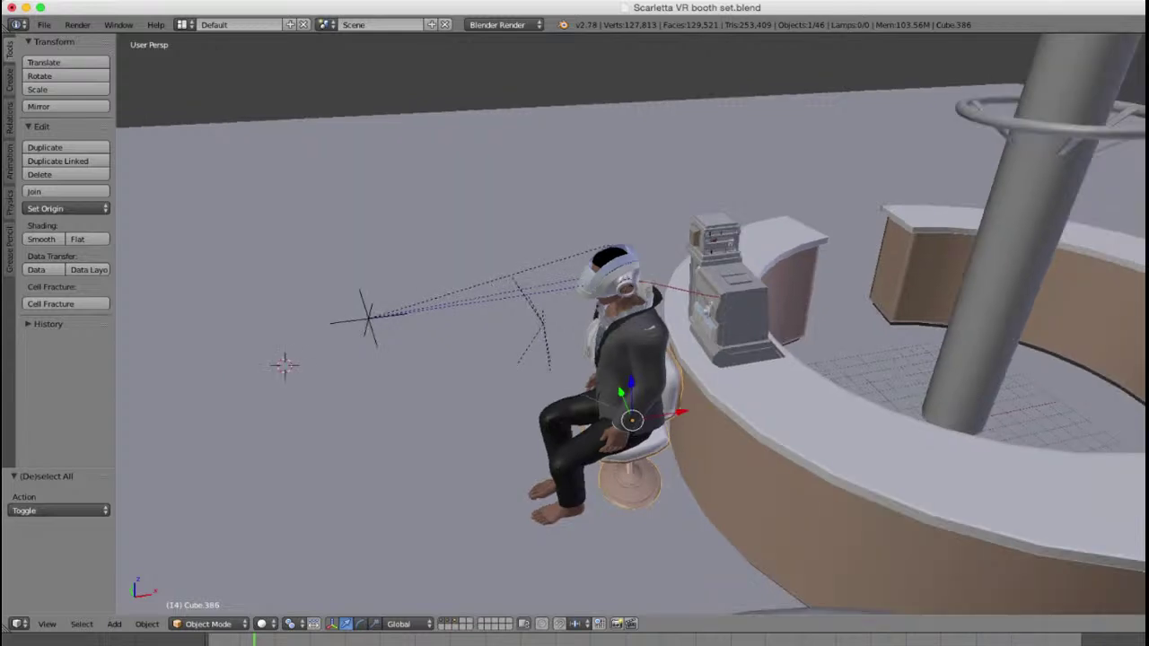
Step: Select the round booth counter and snap the 3D cursor to it
right_click(704, 352)
middle_drag(705, 352, 831, 395)
key(shift+s)
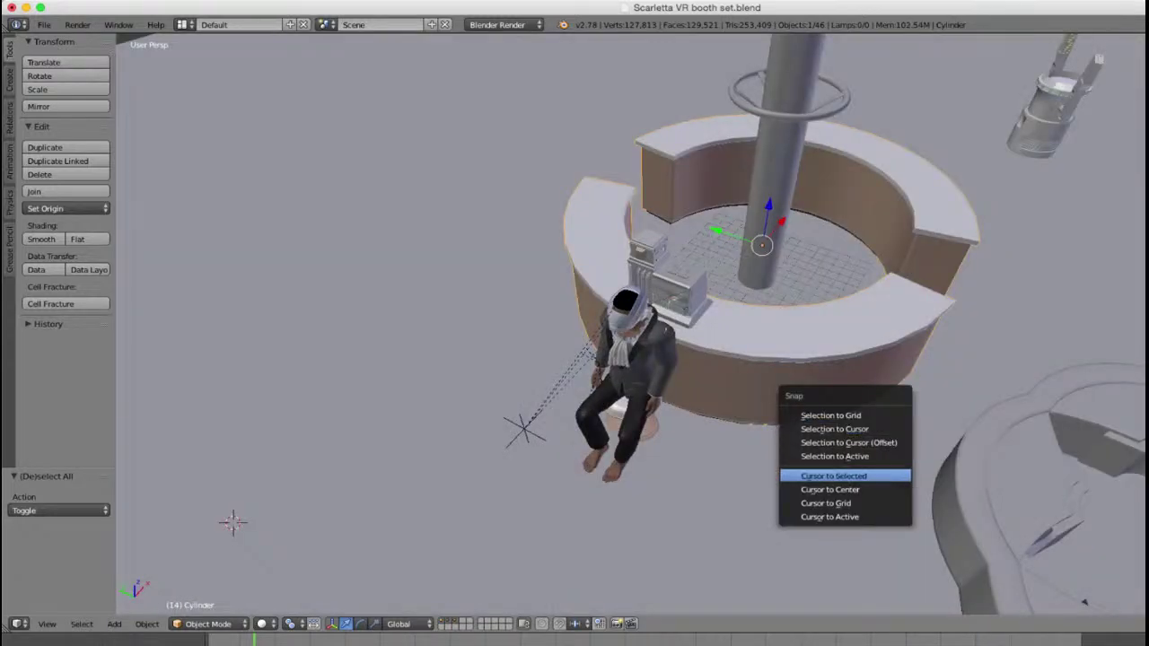
click(847, 474)
Step: Select the headset and add the red cable and the machine's front panel to the selection
scroll(847, 474, up, 2)
scroll(631, 323, up, 4)
right_click(469, 271)
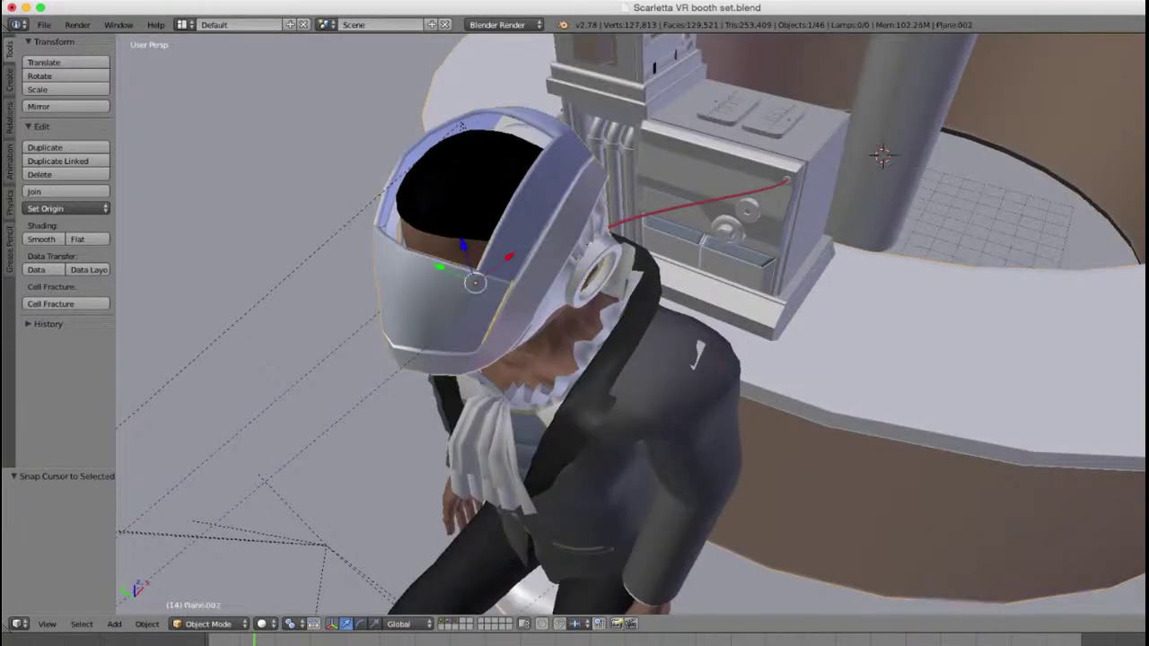
middle_drag(468, 271, 277, 274)
scroll(277, 273, up, 2)
scroll(630, 323, up, 1)
right_click(646, 258)
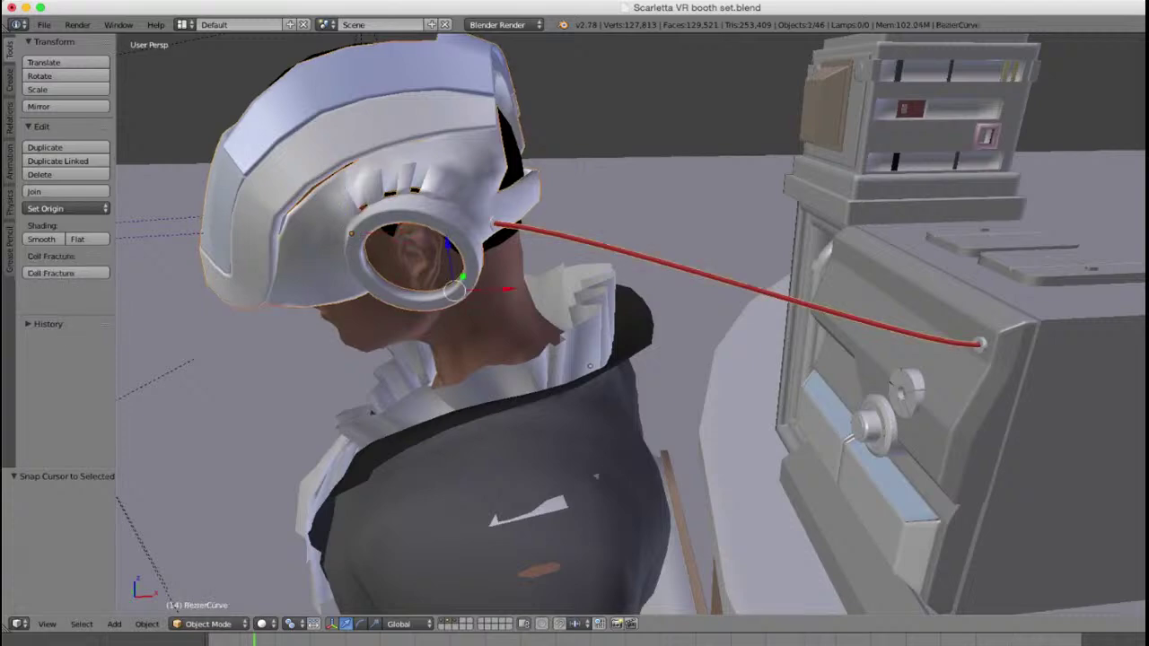
shift+right_click(915, 292)
scroll(631, 323, down, 5)
middle_drag(789, 305, 718, 305)
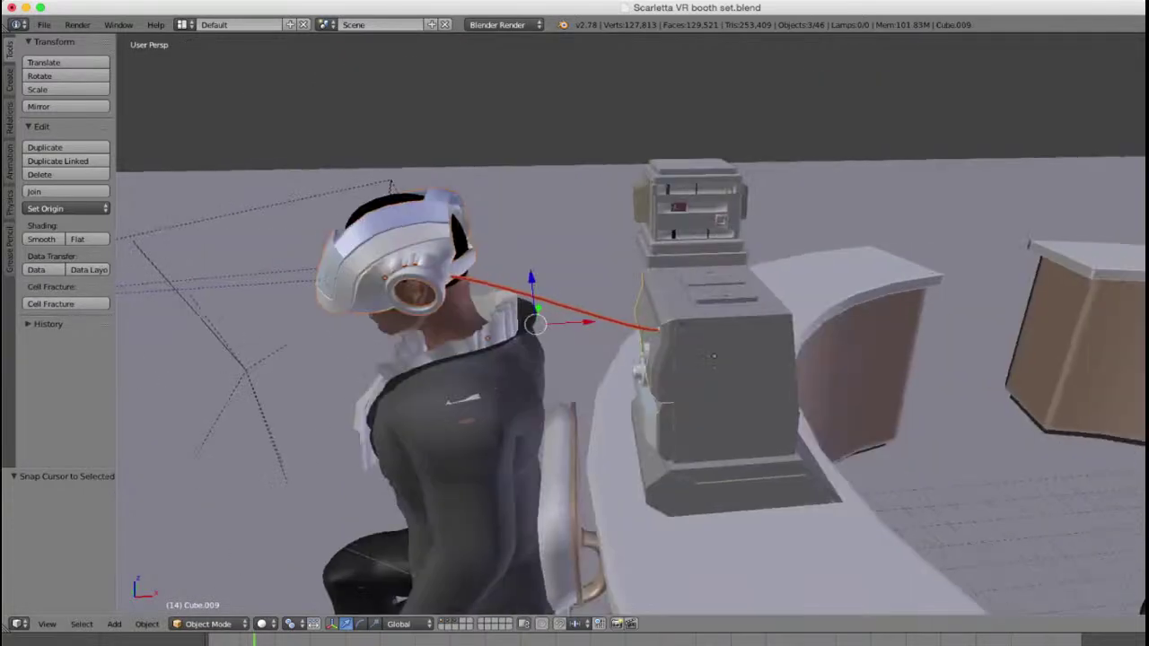
Step: Add the machine's remaining upper parts to the selection with Circle Select in wireframe shading
key(z)
key(c)
scroll(709, 253, down, 4)
drag(672, 262, 674, 385)
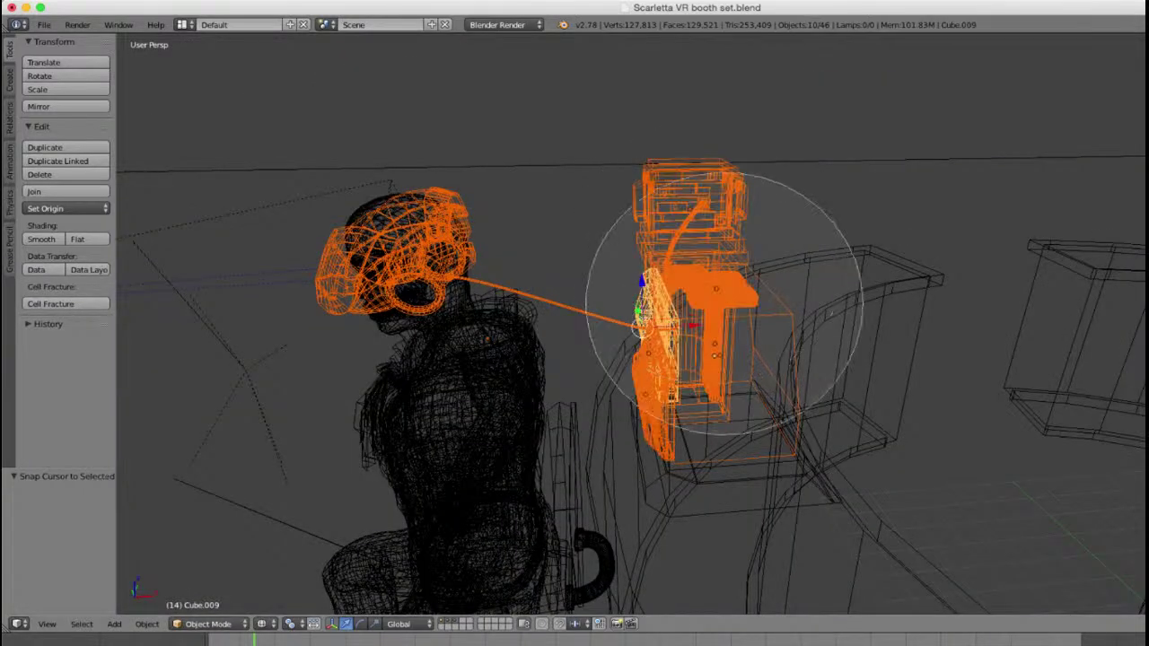
key(Escape)
Step: Return to solid shading and assign the existing Computer material to the machine's main body
key(z)
right_click(741, 386)
scroll(741, 386, up, 4)
middle_drag(740, 385, 843, 379)
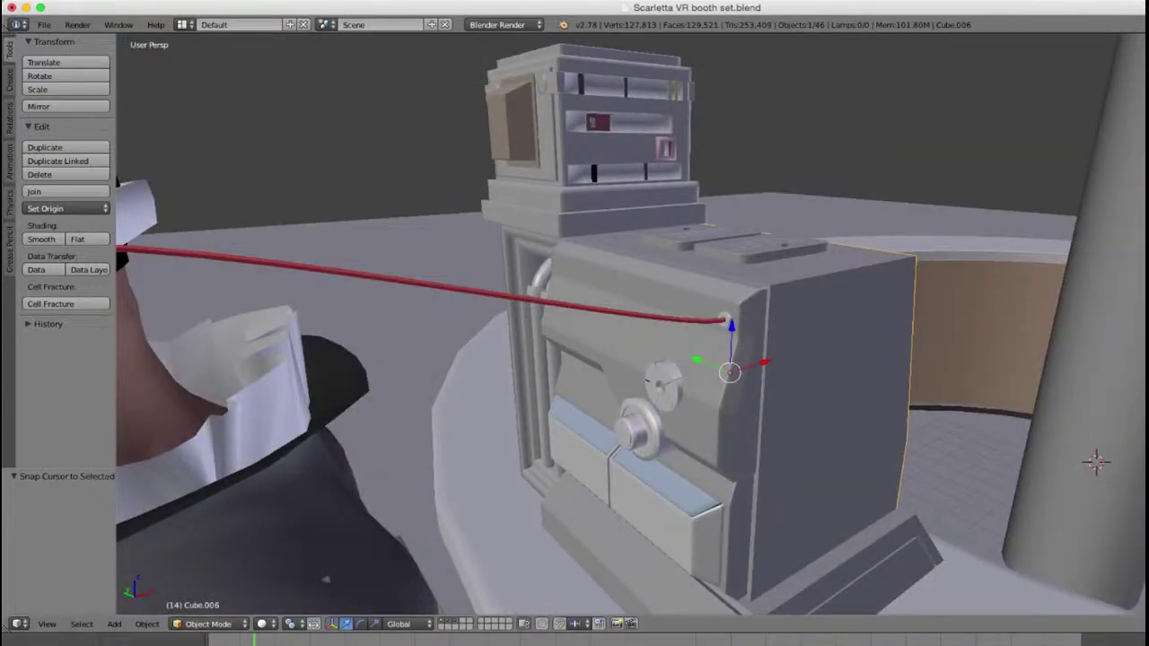
right_click(660, 383)
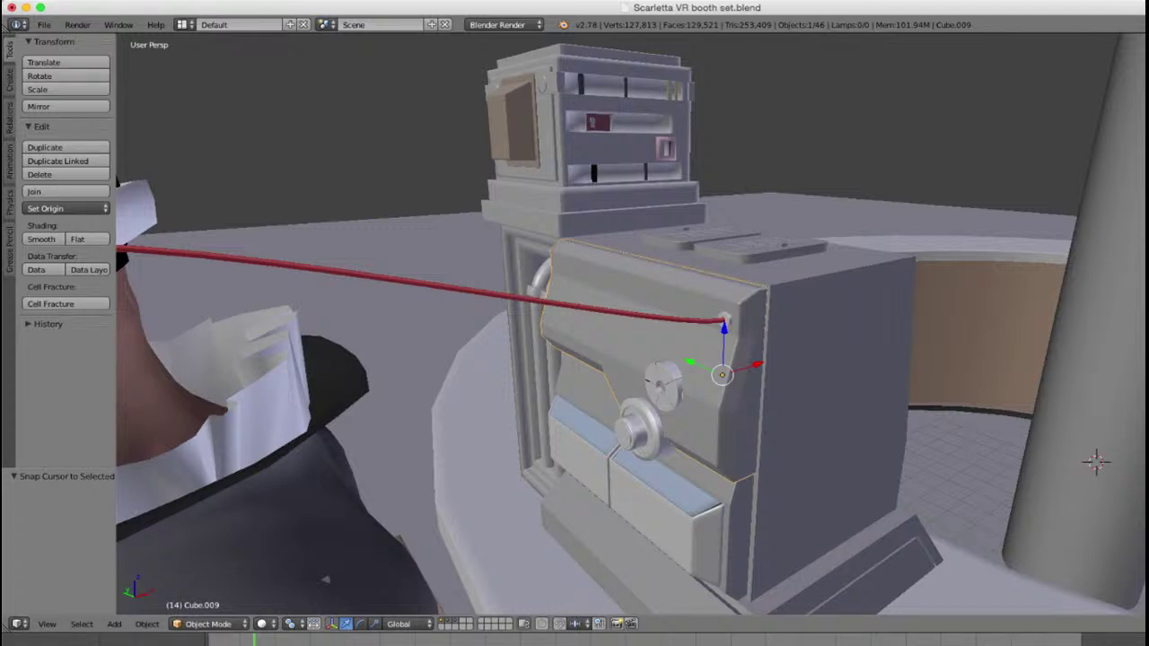
right_click(830, 386)
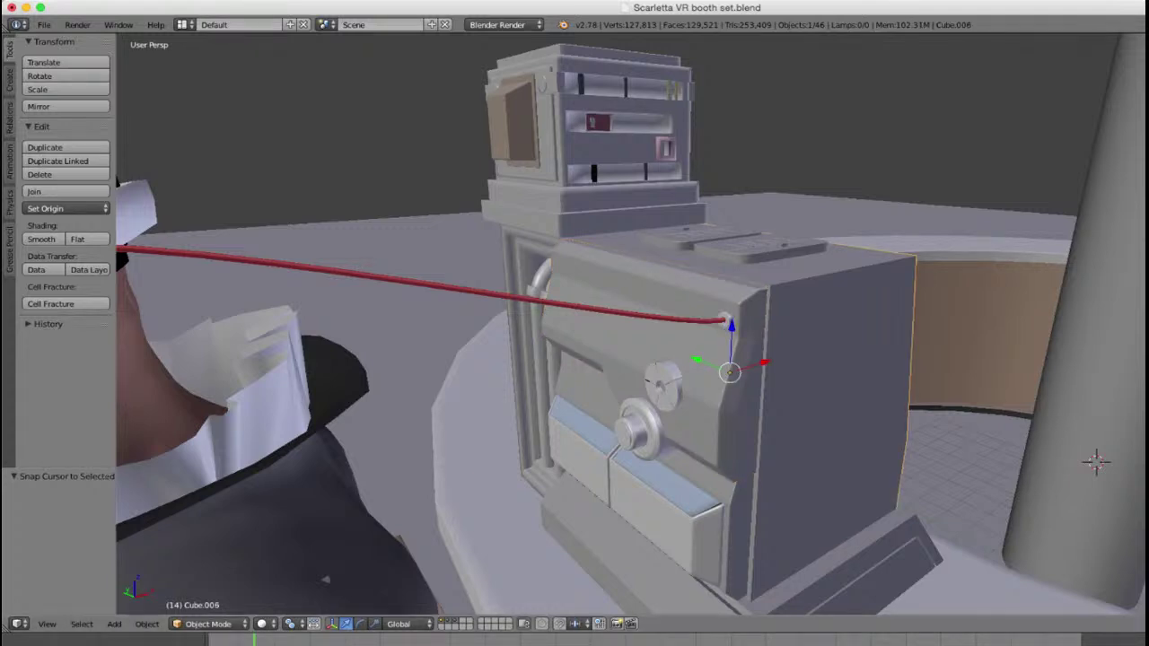
text(compu)
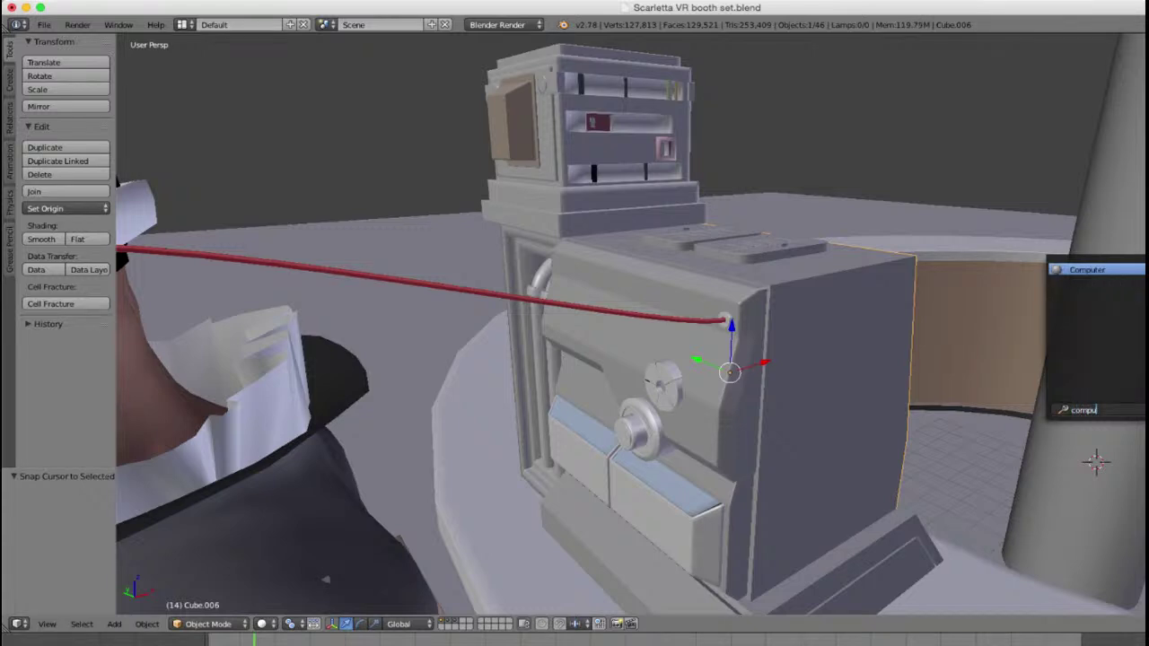
key(Return)
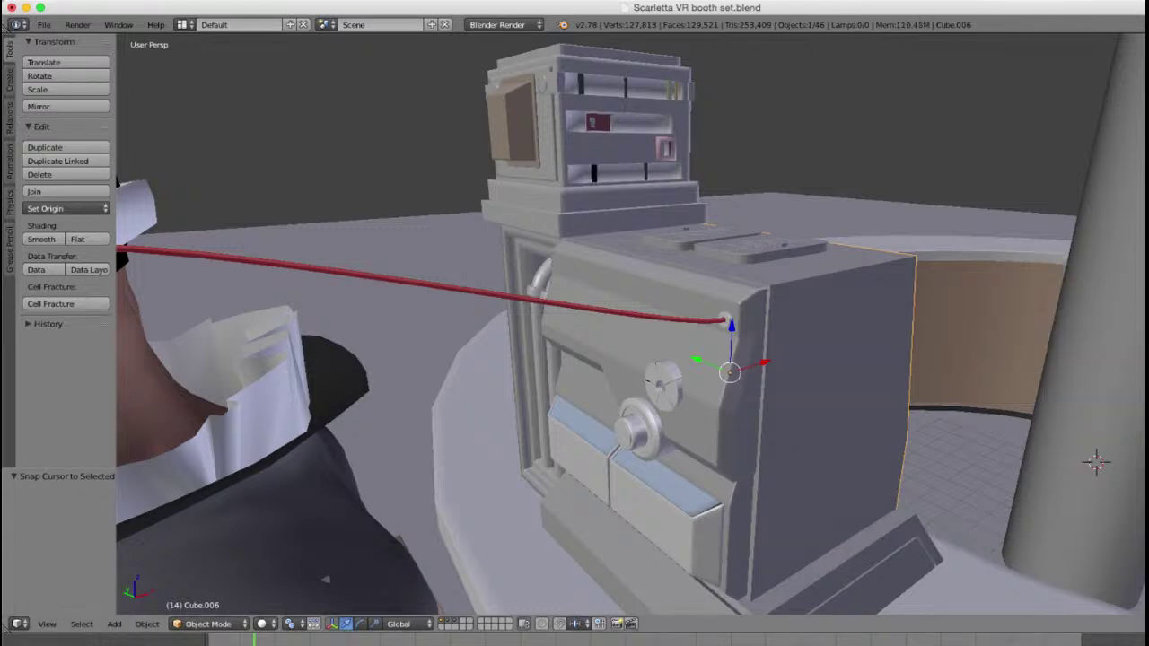
Step: Assign the Computer material to the flat plates on top of the machine
right_click(759, 246)
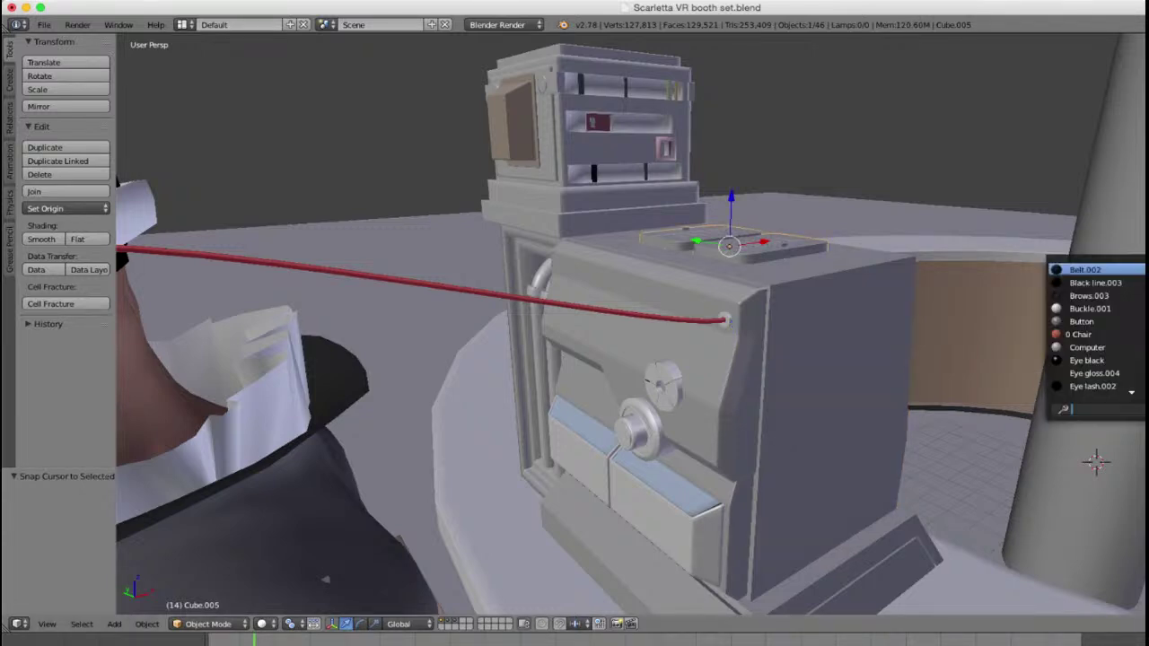
text(c)
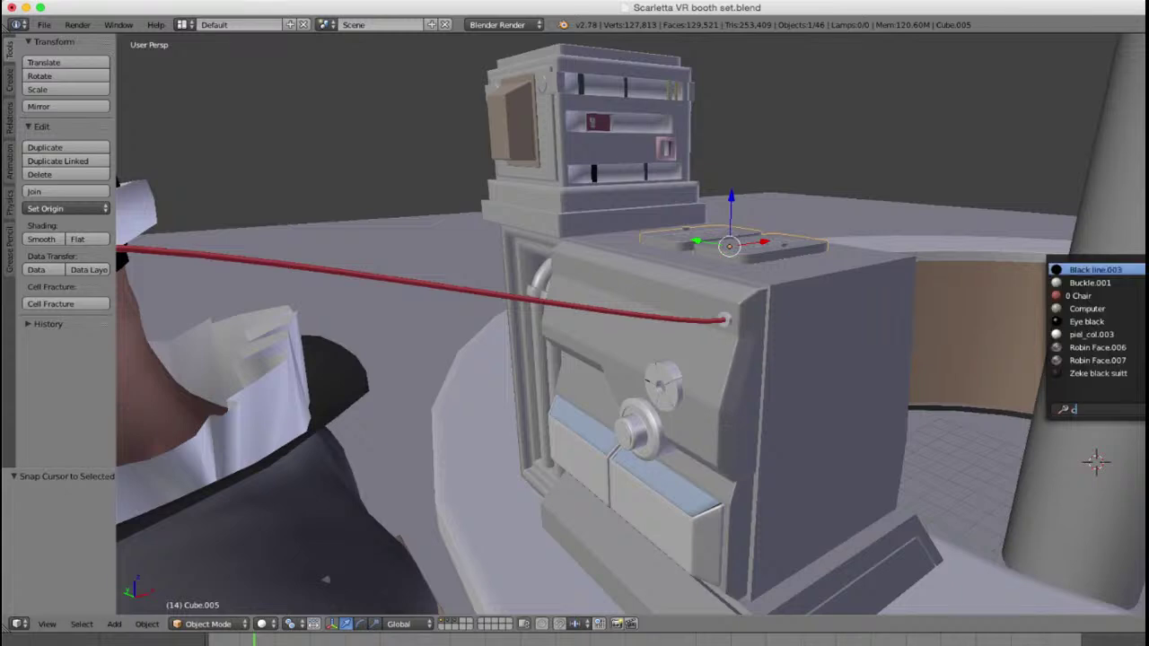
text(omp)
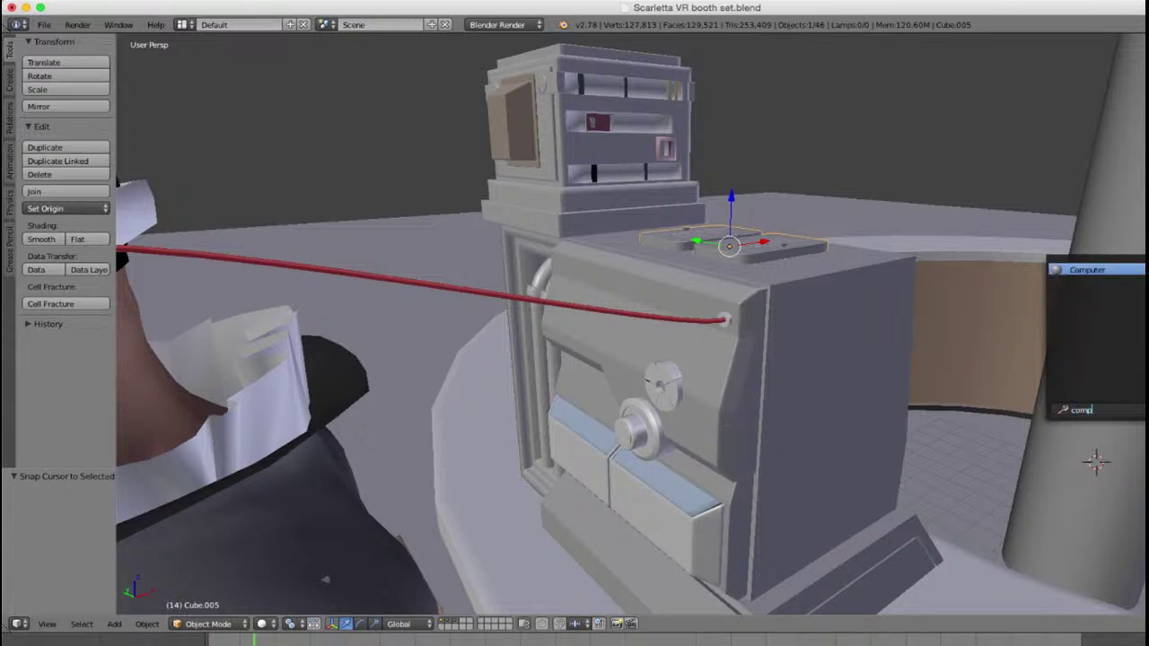
key(Return)
Step: Assign the existing Computer material to the recessed lower front panel of the machine
shift+middle_drag(729, 377, 729, 242)
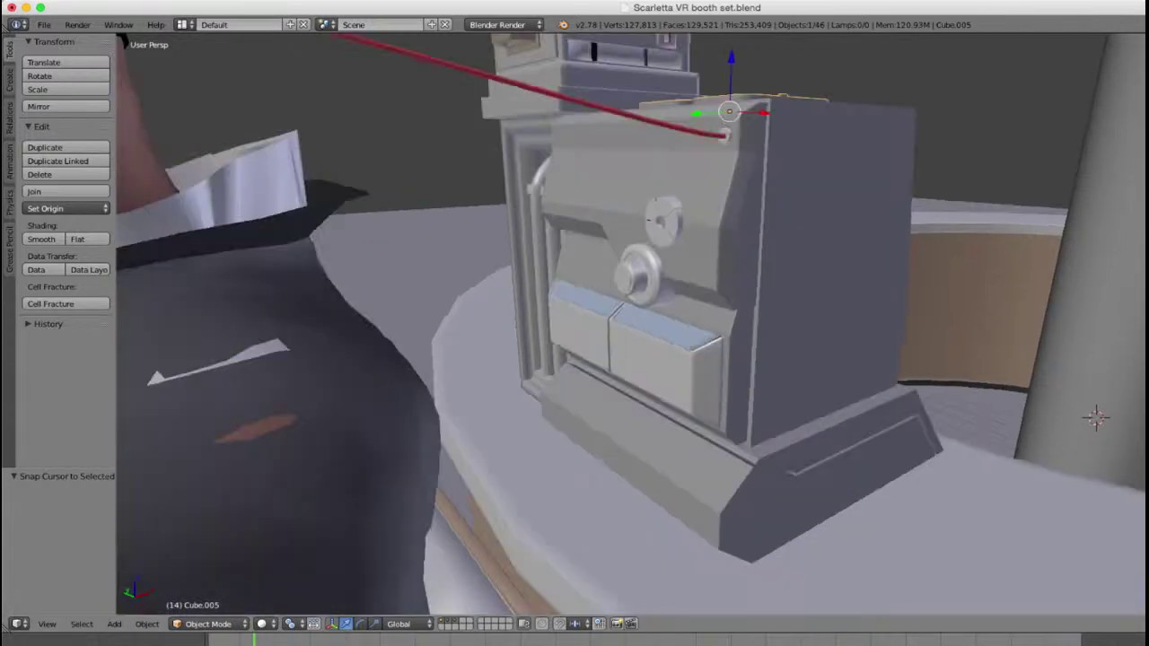
right_click(709, 193)
click(1146, 248)
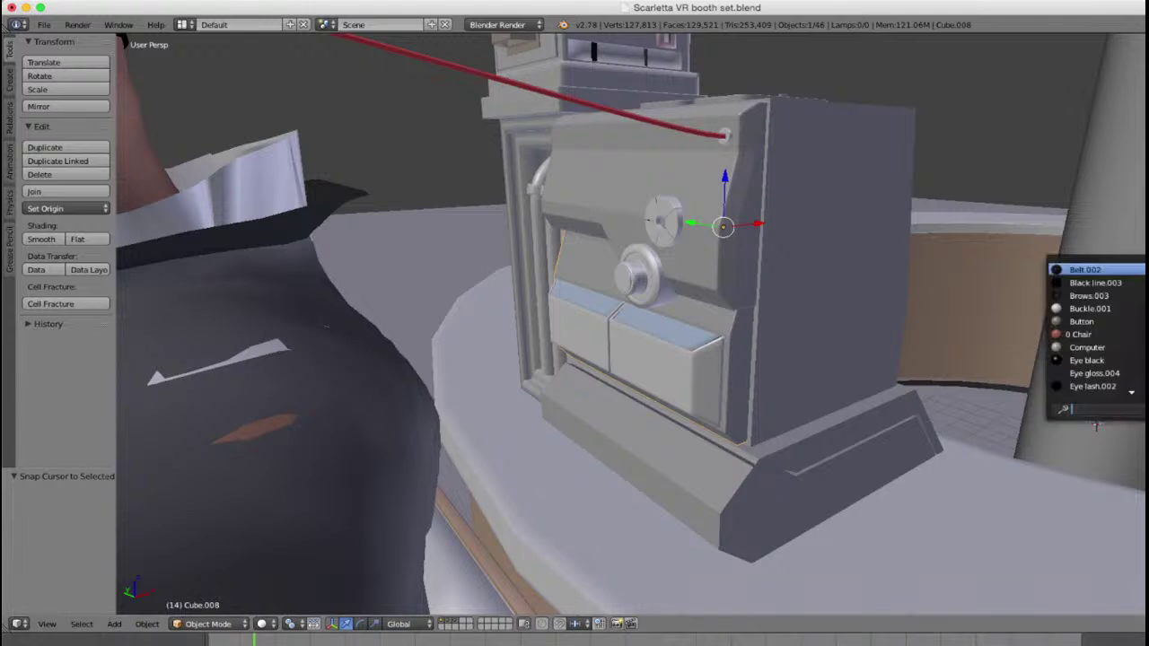
text(comp)
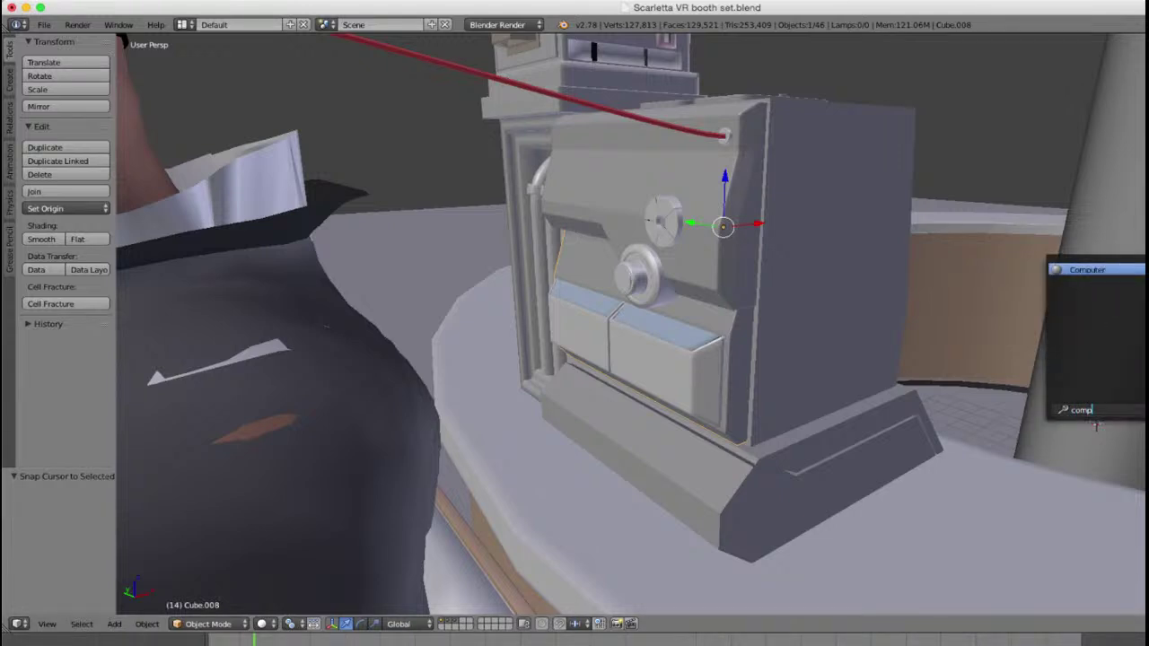
key(Return)
Step: Check the knob, the drawer boxes and the recessed front panel one by one, comparing wireframe and solid shading
right_click(636, 277)
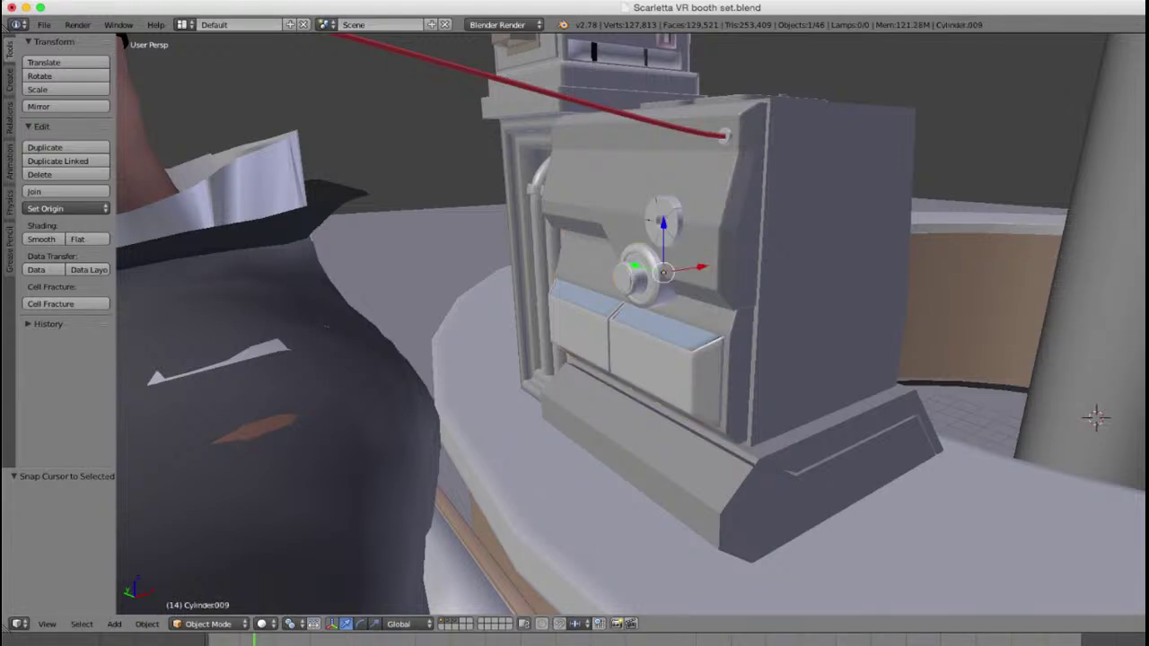
key(z)
key(z)
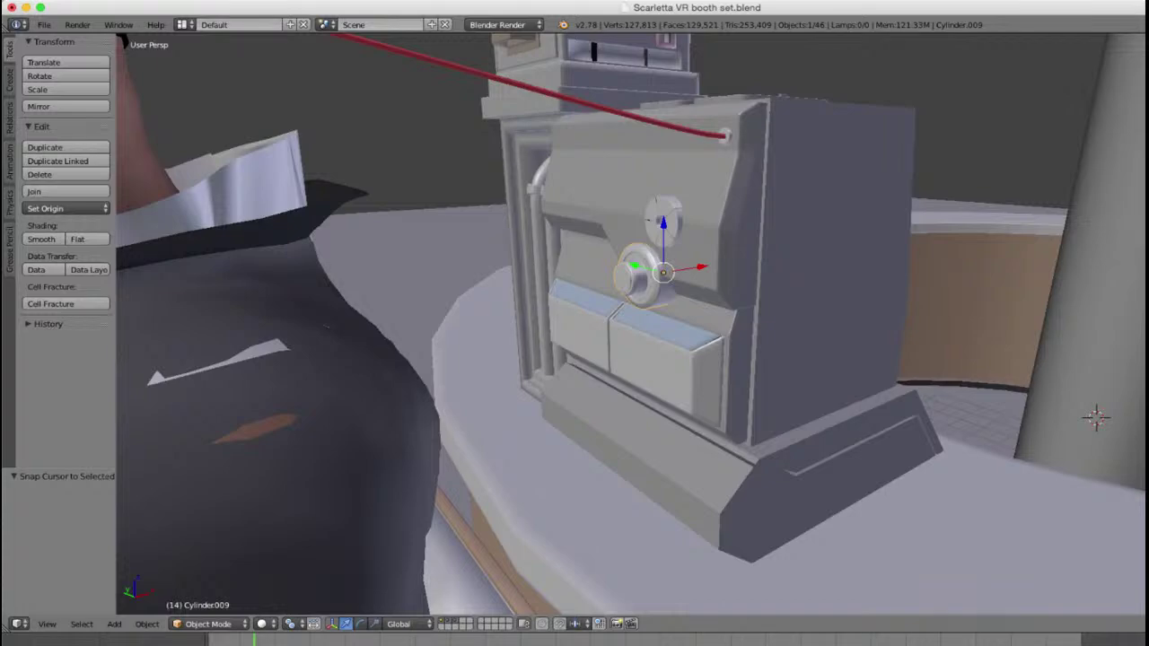
right_click(619, 335)
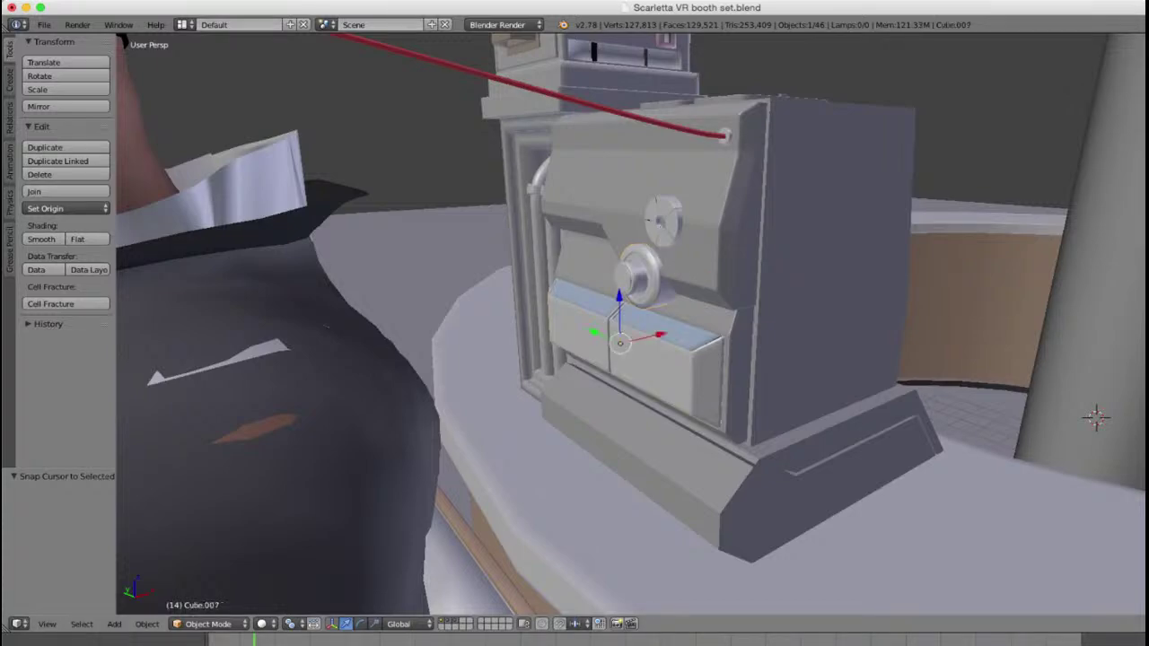
key(z)
key(z)
right_click(638, 275)
right_click(688, 270)
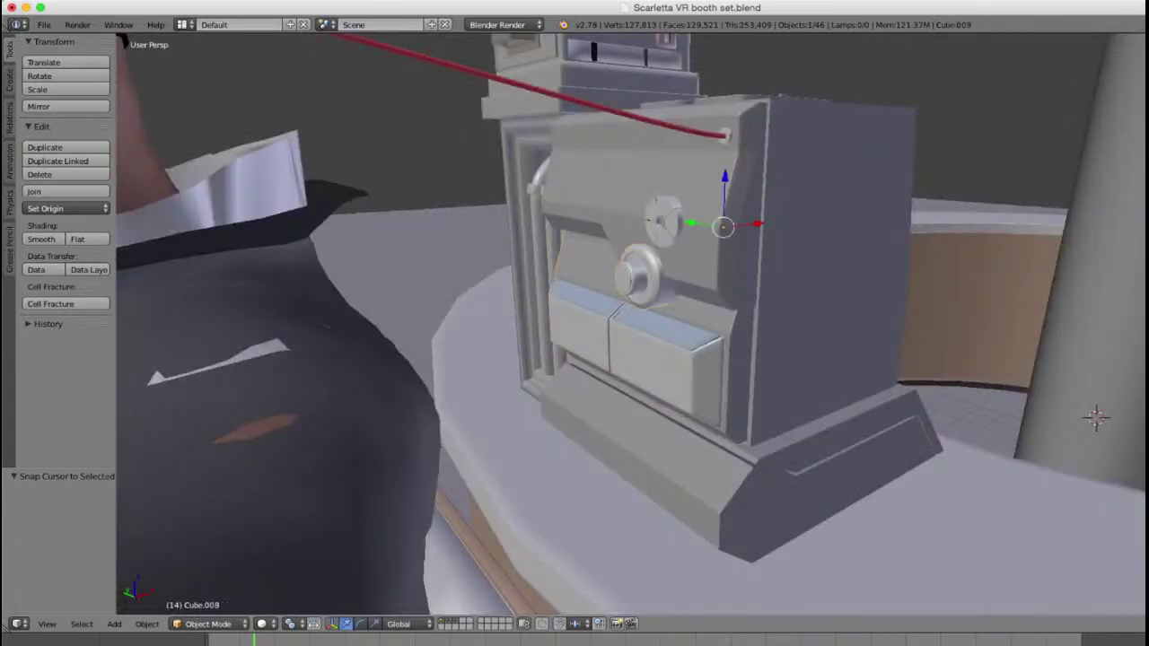
key(z)
key(z)
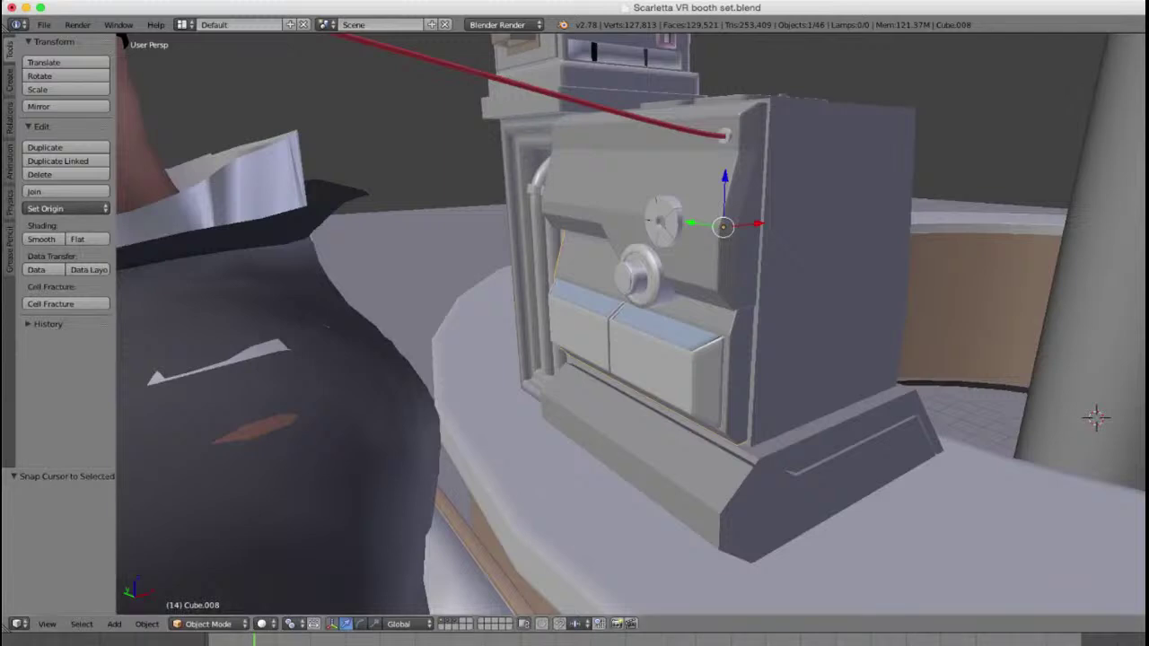
Step: Apply the Mirror modifier on the machine's upper front panel and check the base and side body
right_click(687, 179)
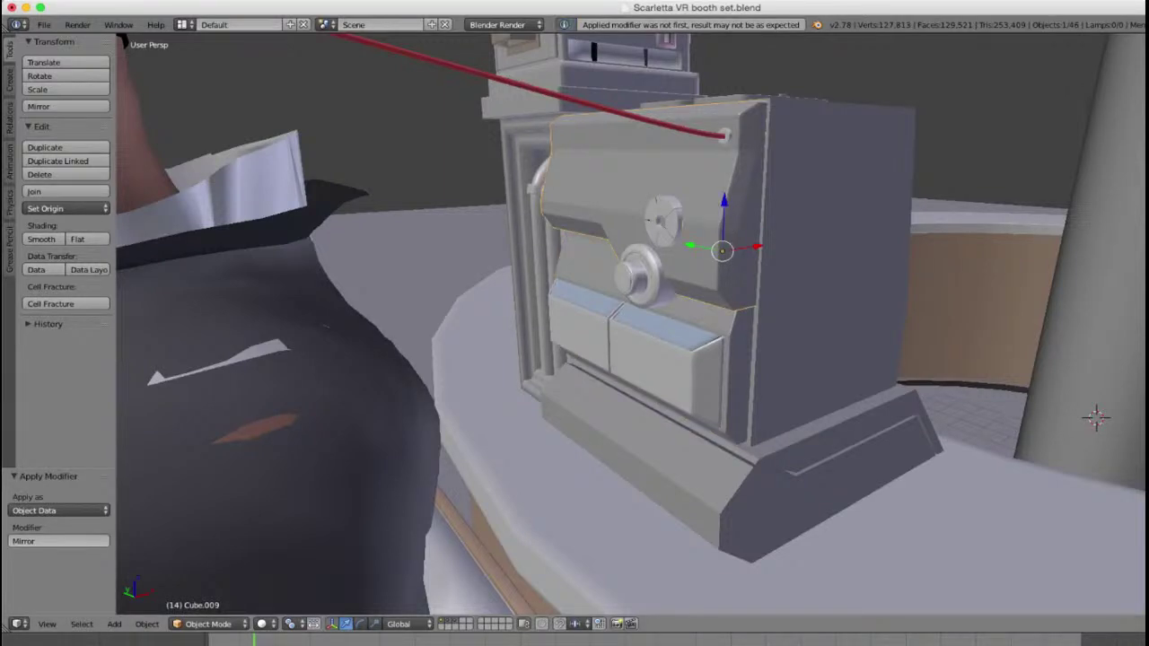
right_click(819, 234)
right_click(744, 359)
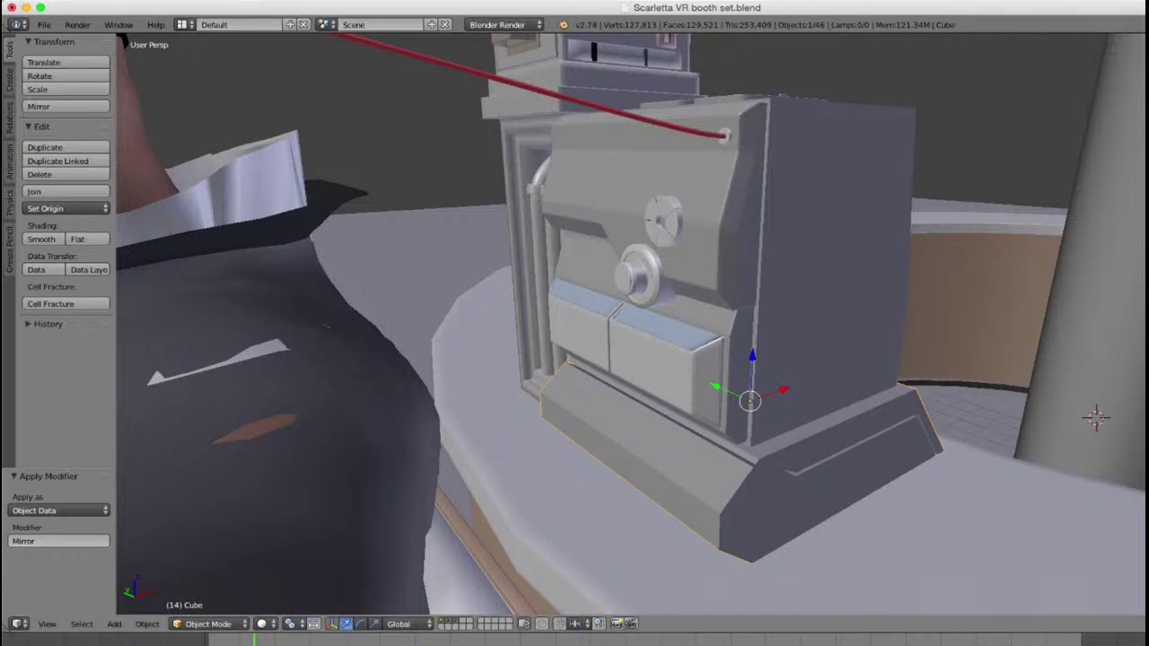
scroll(633, 325, down, 2)
scroll(633, 325, up, 3)
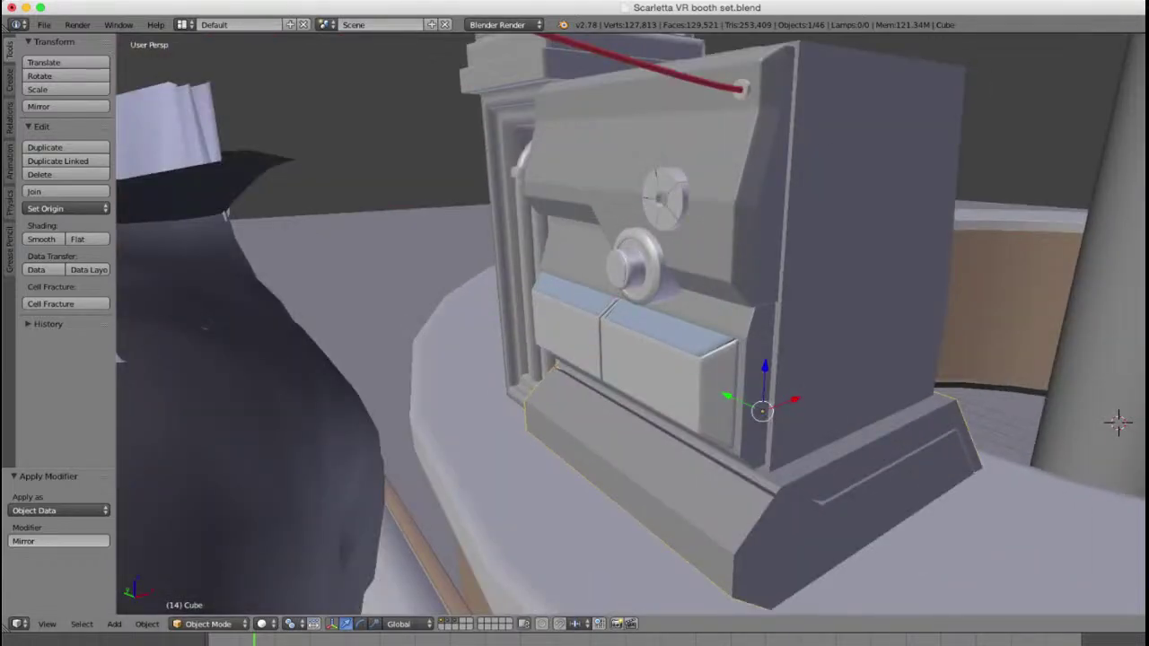
right_click(852, 242)
scroll(853, 243, down, 2)
mouse_move(853, 242)
middle_down()
mouse_move(857, 325)
mouse_move(848, 265)
middle_up()
scroll(825, 404, up, 1)
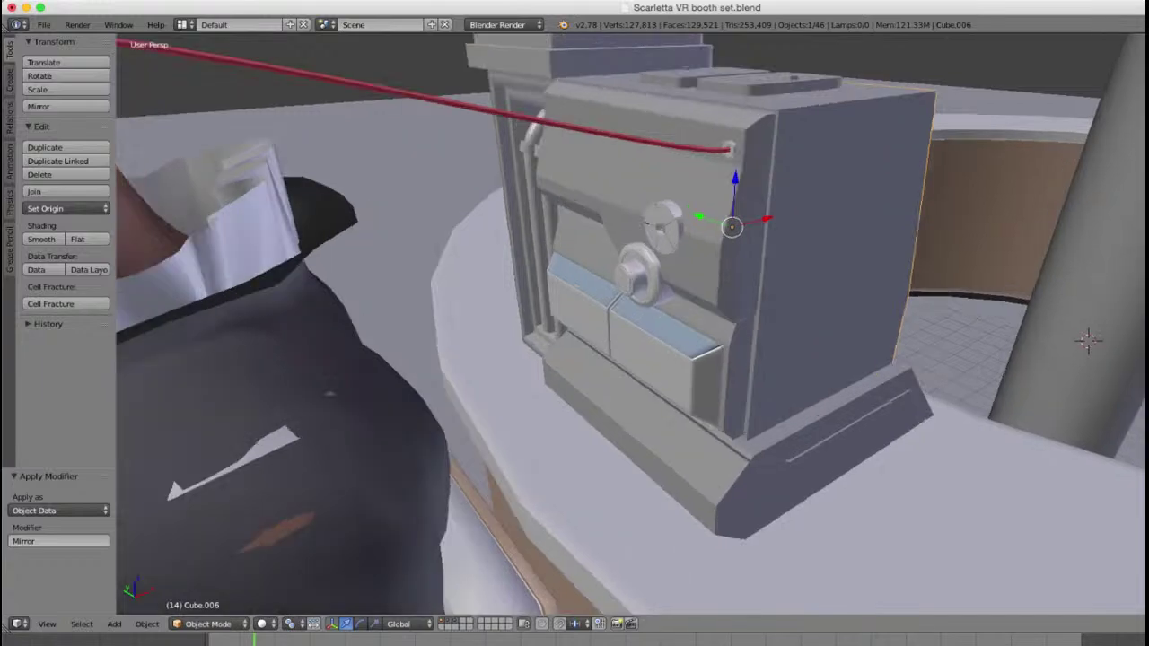
Step: Shade the machine's base smooth and open its mesh in Edit Mode
right_click(826, 440)
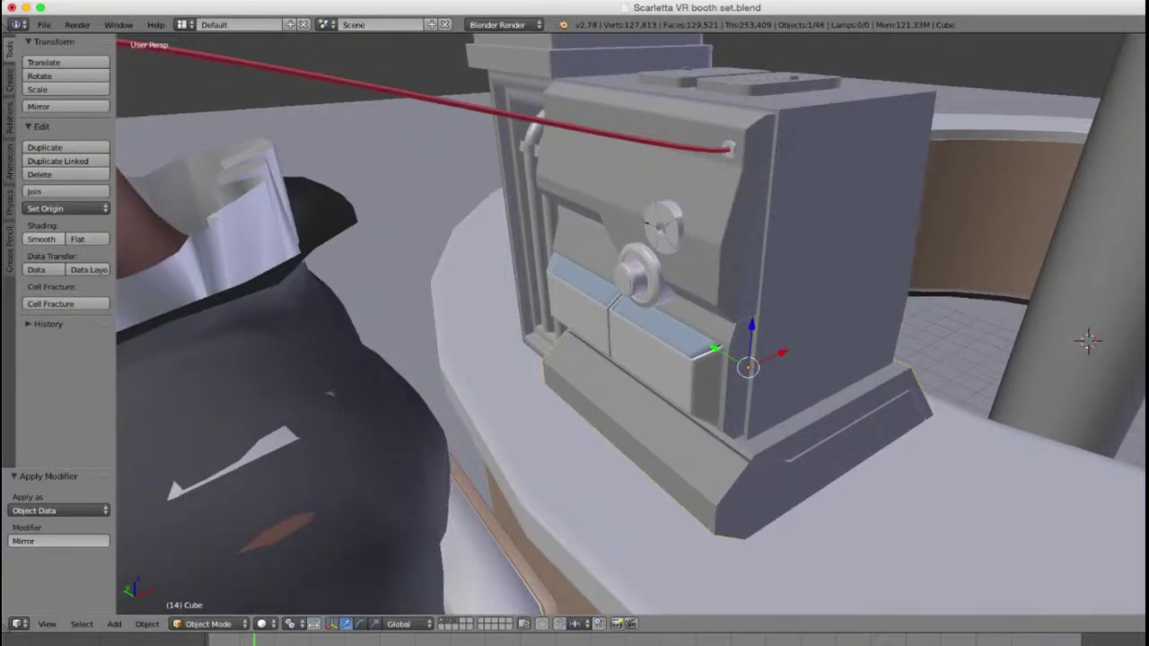
click(40, 239)
scroll(772, 404, up, 3)
middle_drag(771, 404, 629, 345)
key(Tab)
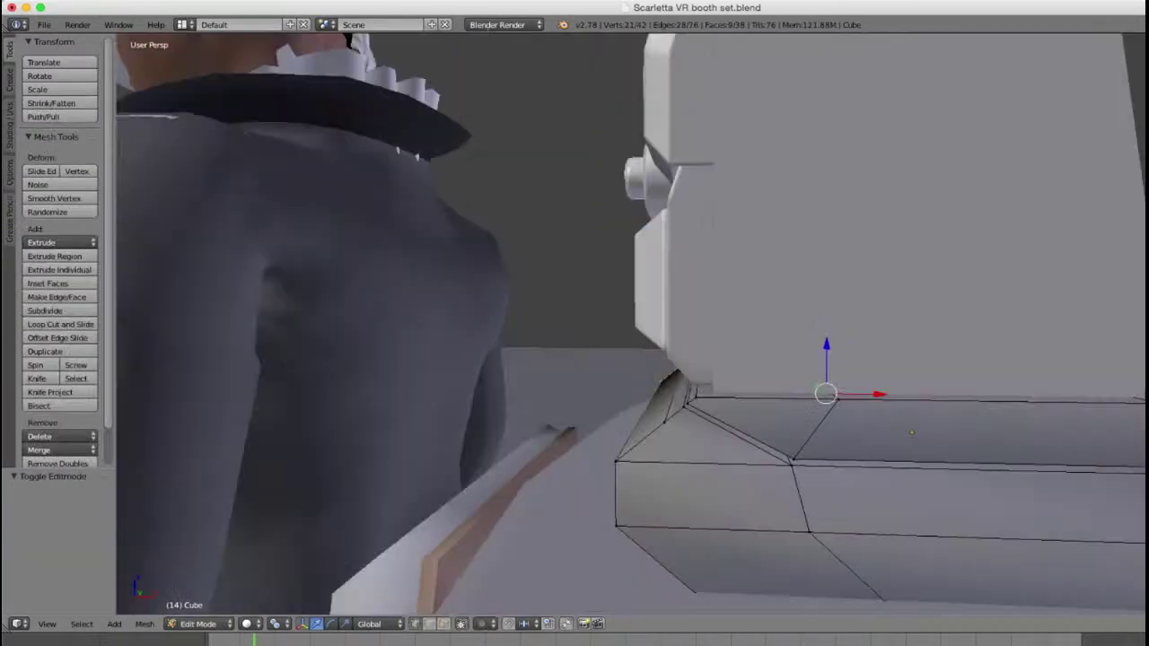
Step: Add a centred vertical loop cut across the base's front and a second one close to its front corner
middle_drag(808, 449, 974, 502)
scroll(923, 490, up, 3)
key(ctrl+r)
double_click(300, 471)
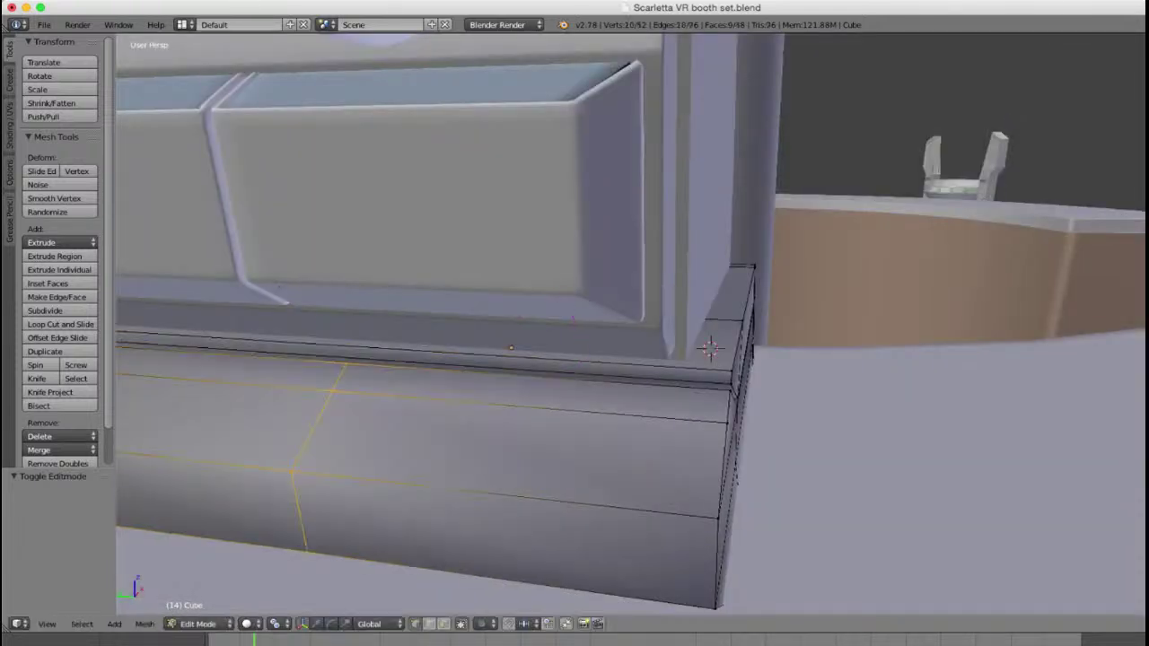
key(ctrl+r)
click(507, 491)
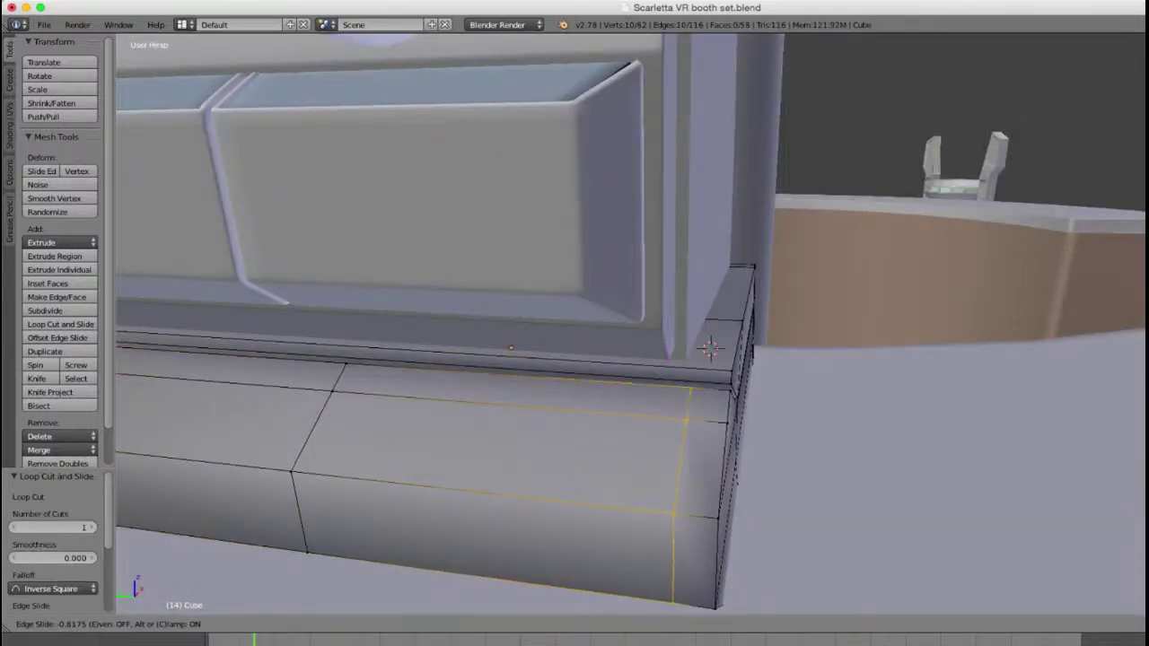
click(711, 513)
Step: Add horizontal loop cuts just under the upper edge of the base's vertical band and close to the base's bottom edge
middle_drag(711, 513, 485, 480)
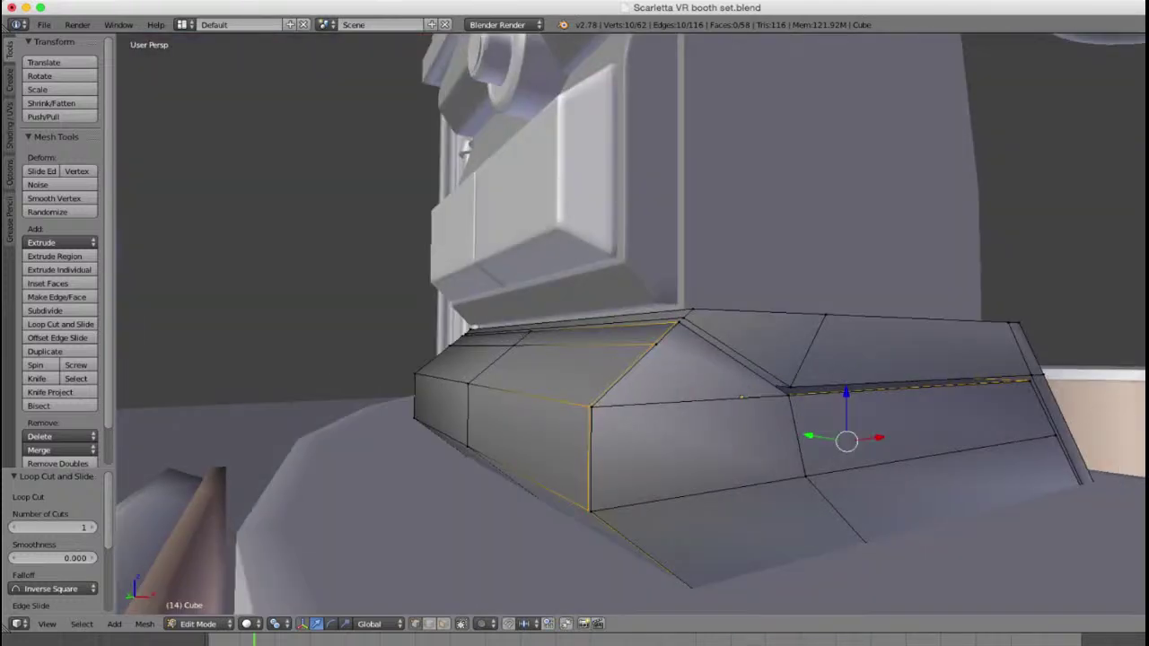
key(ctrl+r)
click(593, 457)
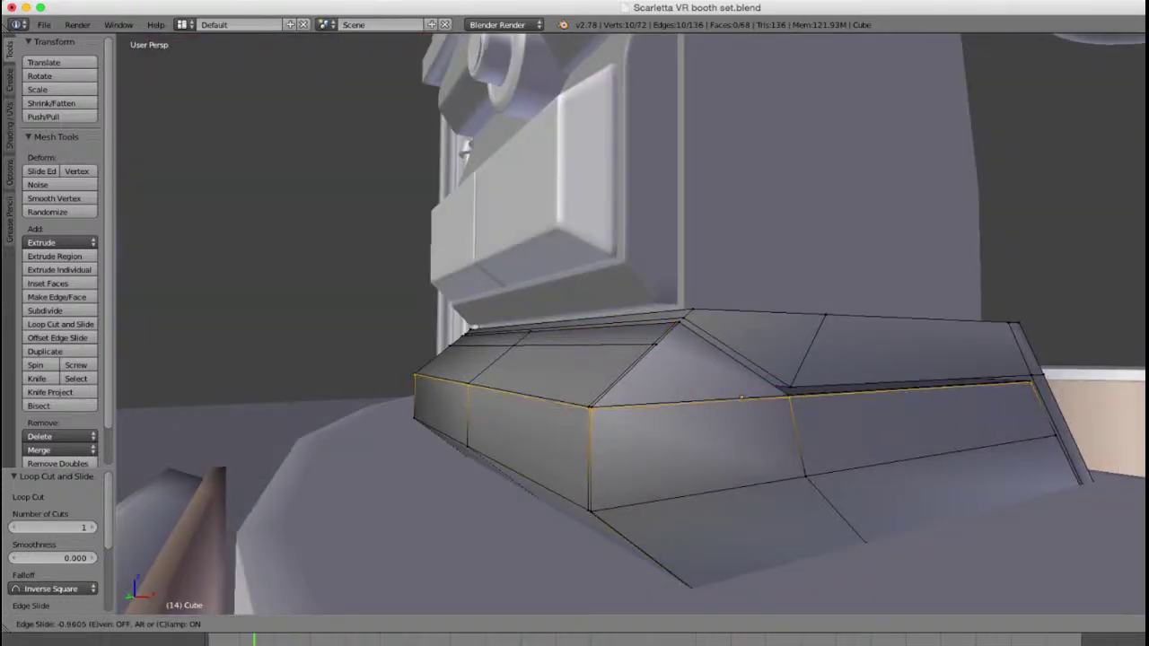
click(741, 398)
middle_drag(741, 398, 725, 403)
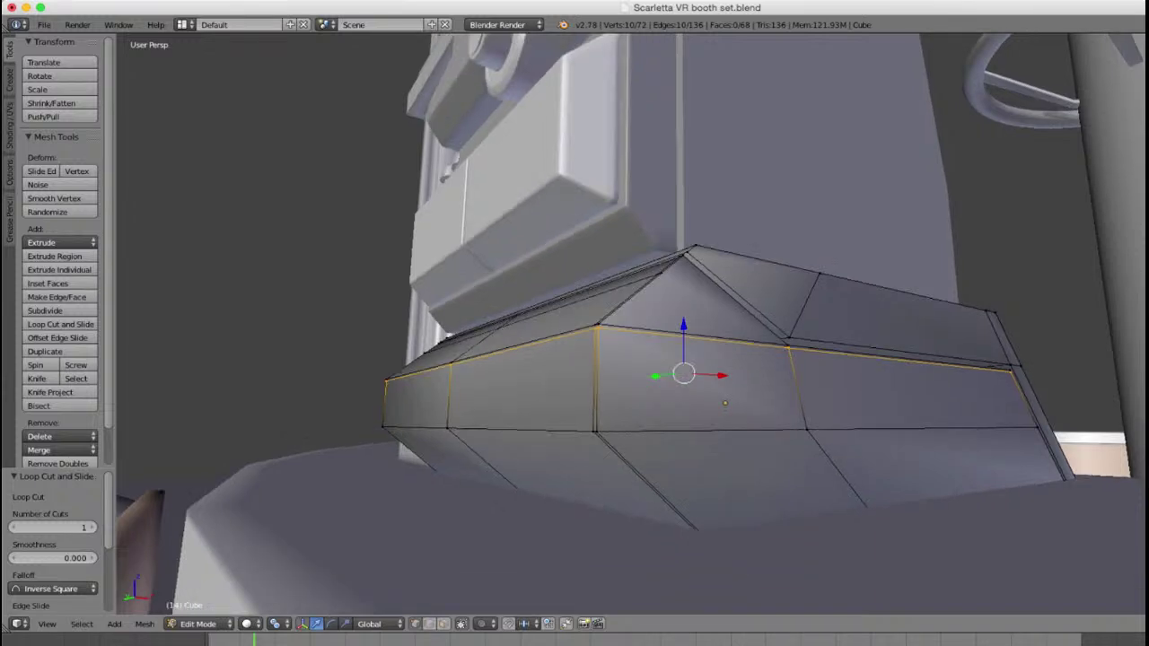
key(ctrl+r)
click(725, 403)
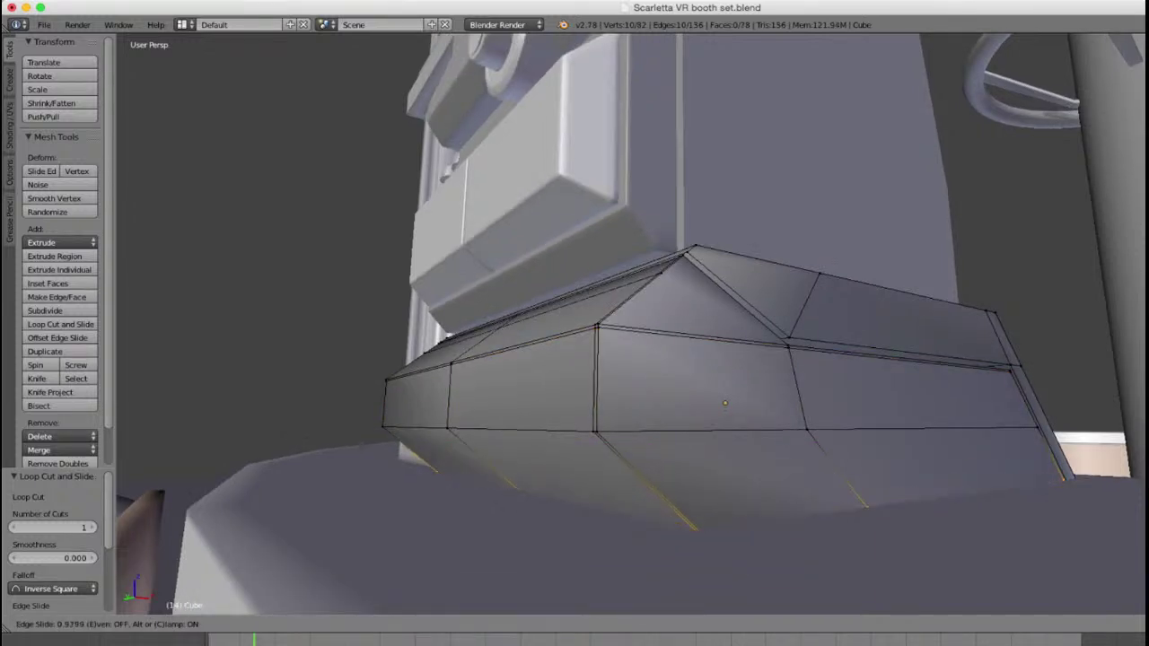
click(725, 403)
Step: Add supporting loop cuts just below and just above the lower edge of the base's vertical band
key(ctrl+r)
click(835, 469)
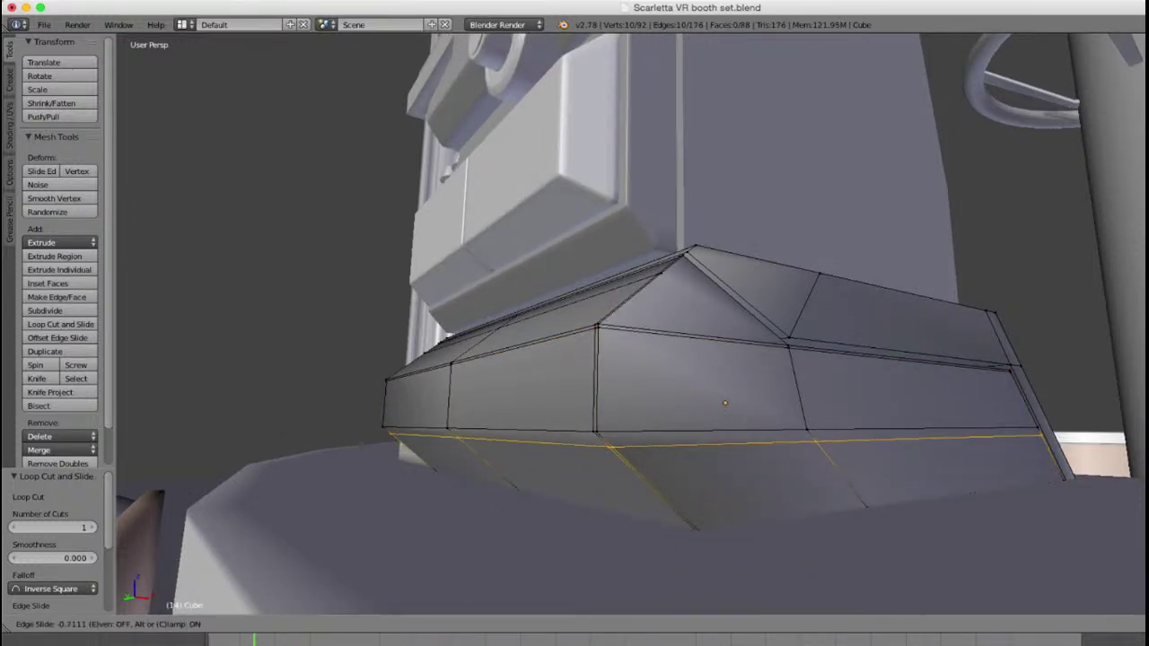
click(813, 440)
middle_drag(812, 440, 861, 431)
key(ctrl+r)
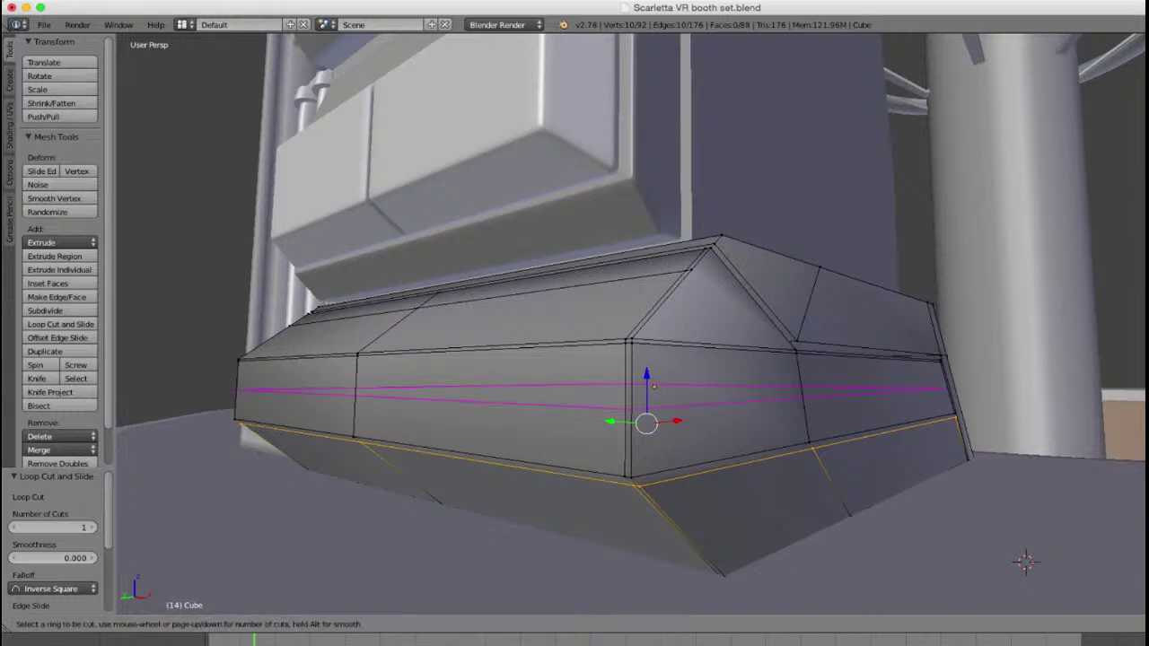
click(804, 397)
click(808, 437)
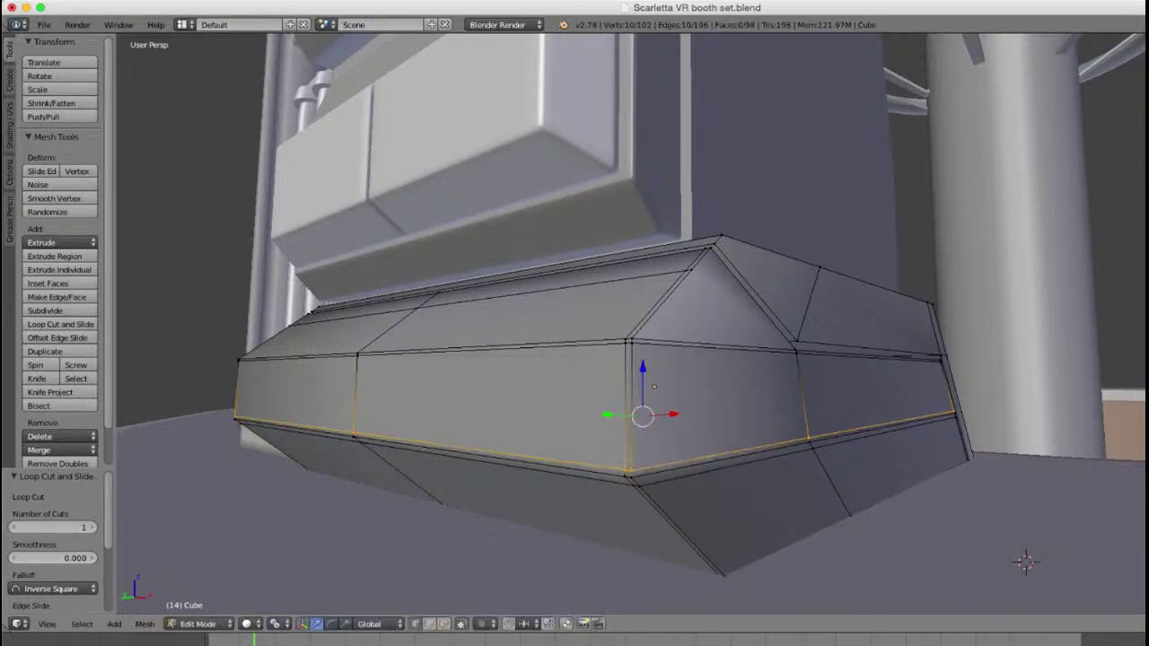
Step: Add a horizontal loop cut on the base's sloped upper faces, slid close to their lower edge
middle_drag(808, 437, 828, 462)
scroll(827, 462, up, 2)
key(ctrl+r)
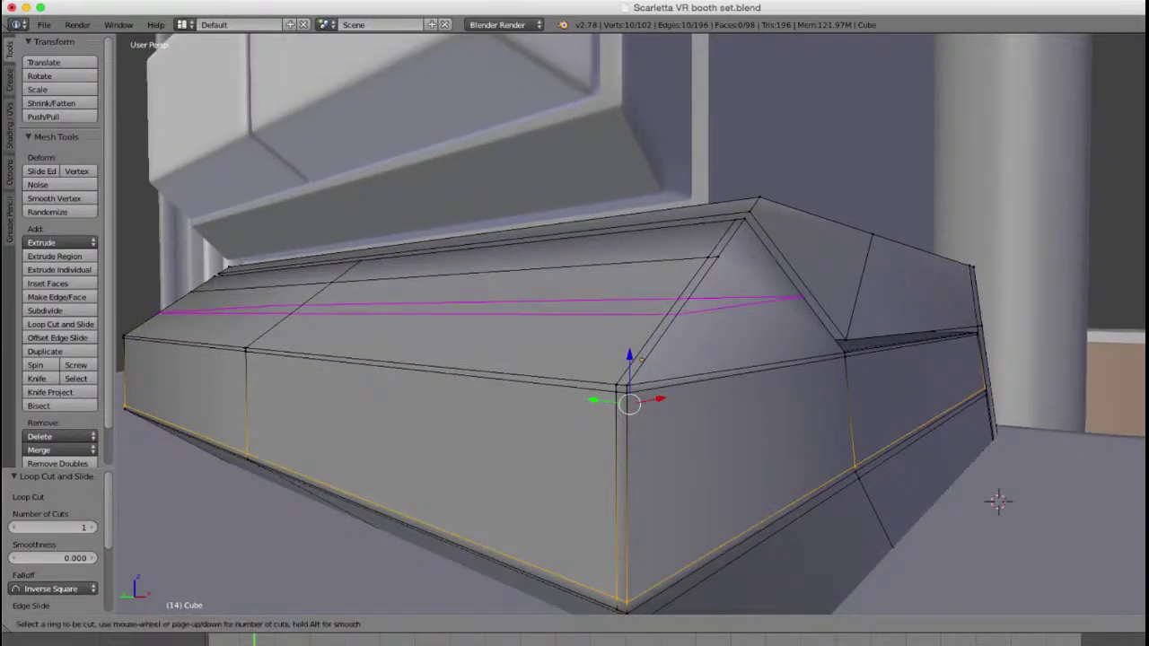
click(640, 359)
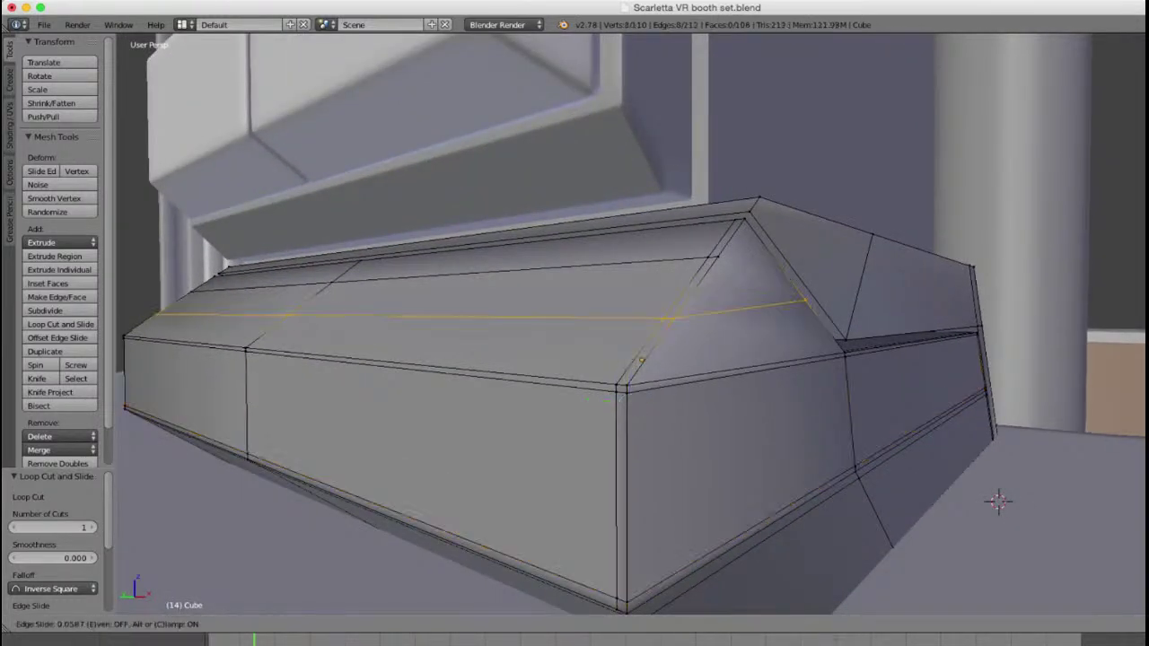
click(641, 359)
Step: Add two vertical loop cuts on the base's side, one by the front corner and one by the recess edge
middle_drag(641, 358, 764, 340)
key(ctrl+r)
click(740, 370)
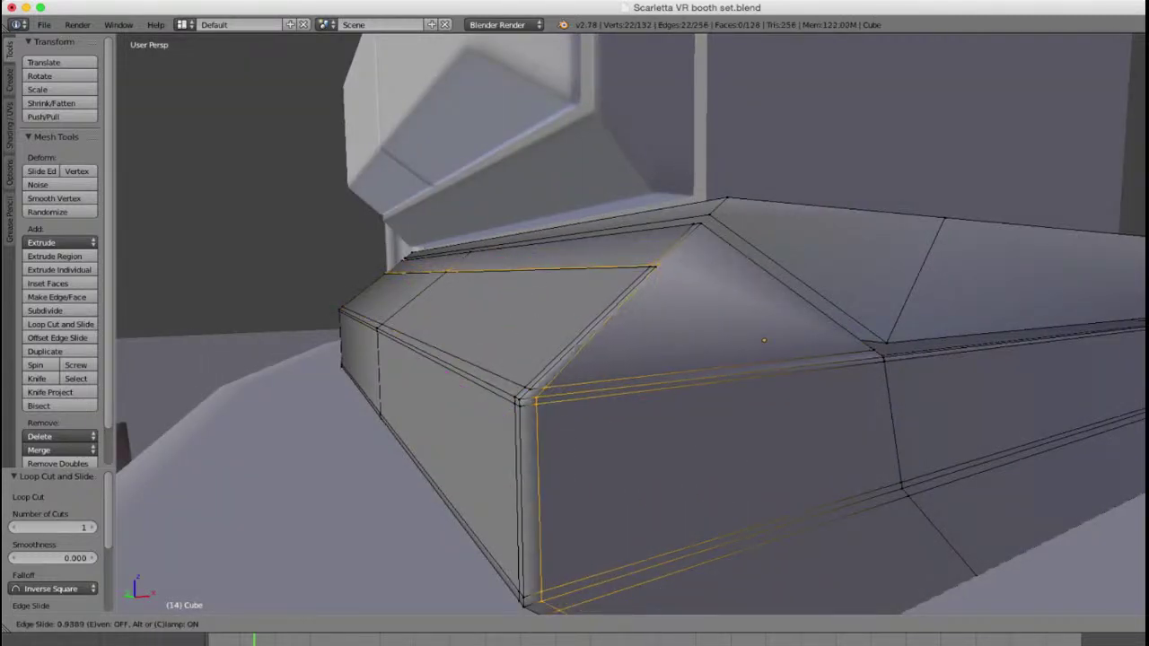
click(764, 340)
key(ctrl+r)
click(736, 369)
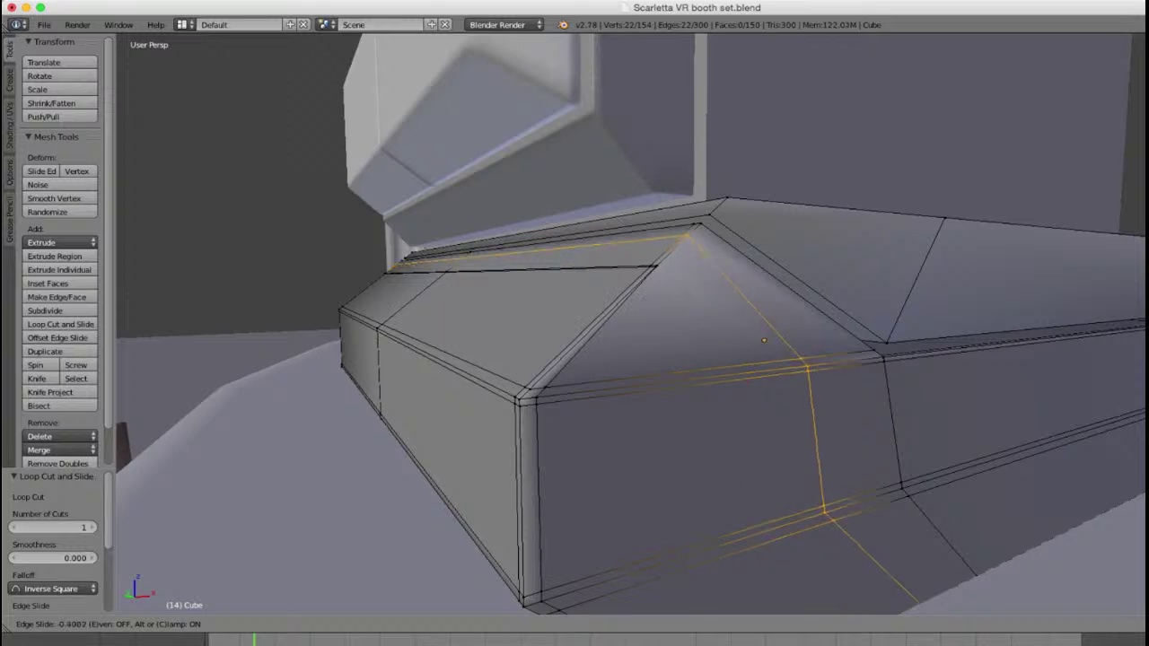
click(764, 340)
Step: Add a loop cut near the upper edge of the base's sloped faces and check the shading in Object Mode
key(ctrl+r)
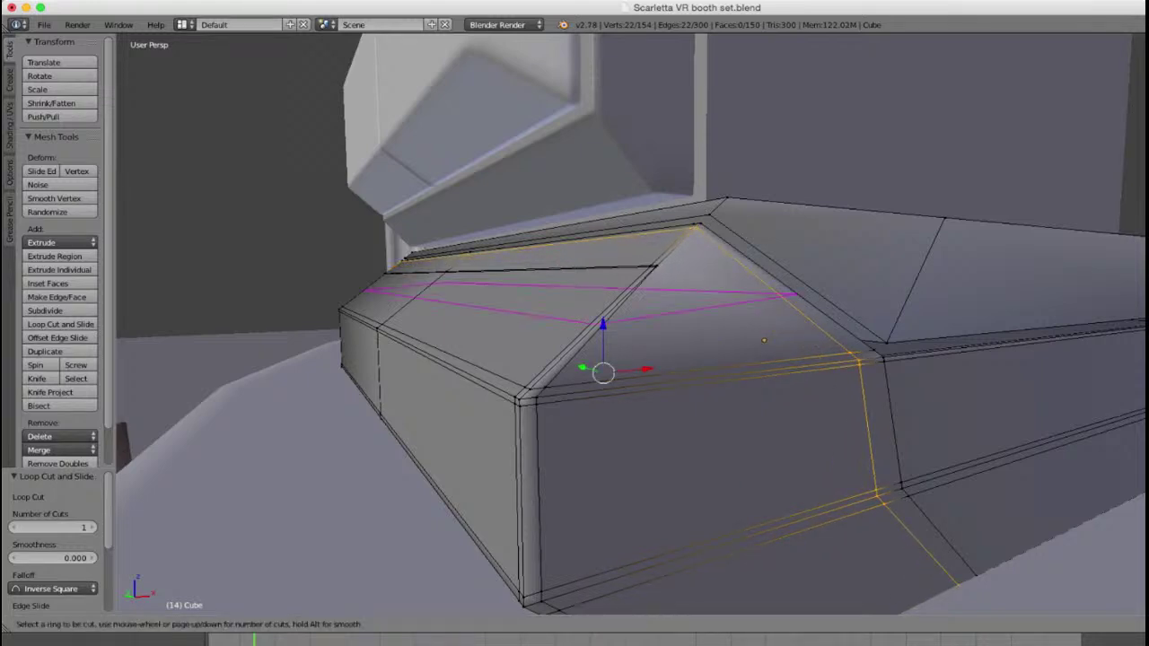
click(763, 340)
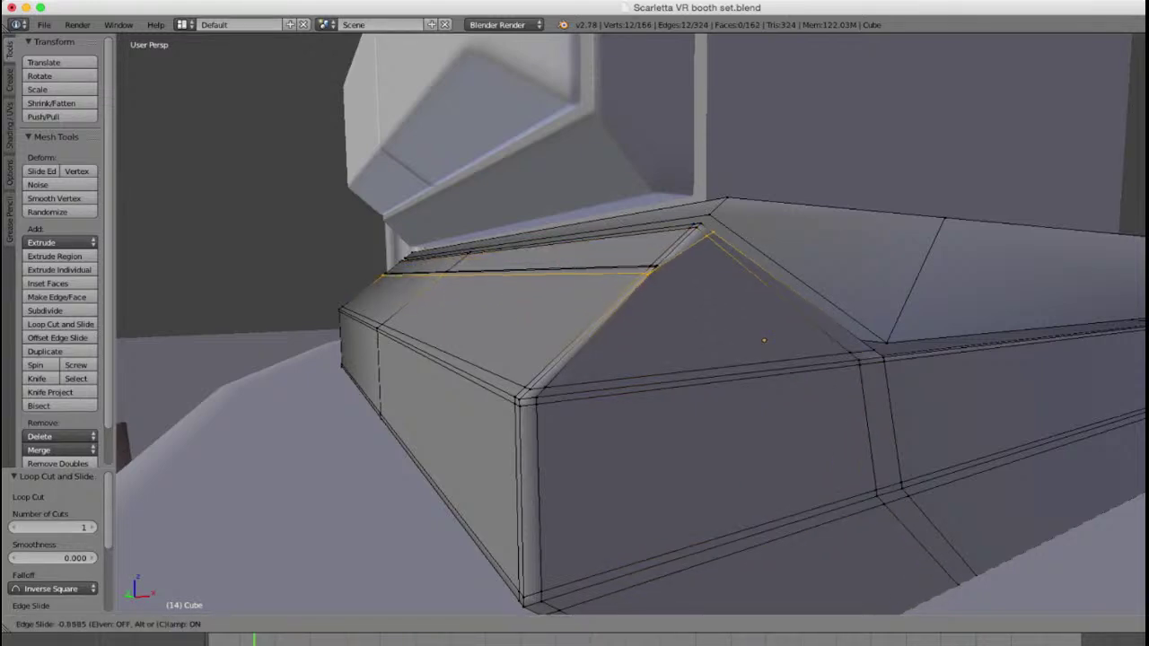
key(Return)
key(Tab)
scroll(631, 324, down, 5)
middle_drag(631, 324, 503, 318)
scroll(650, 341, up, 5)
key(Tab)
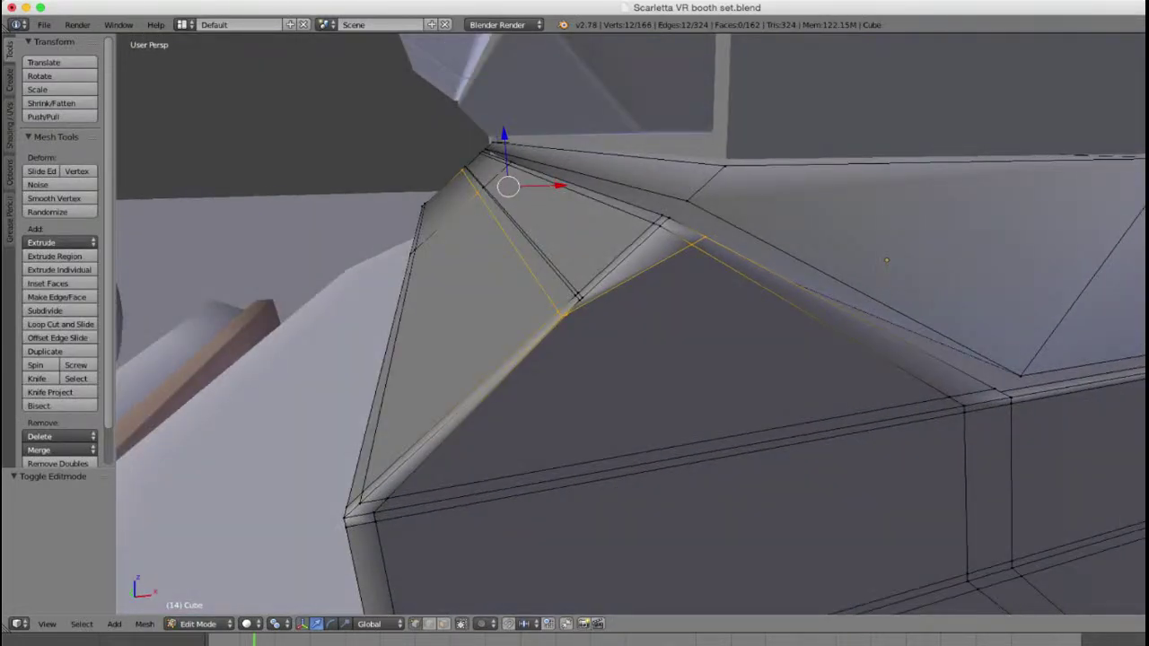
scroll(575, 323, down, 4)
key(Tab)
Step: Add a vertical supporting loop cut close to the base's far end, beside the machine's pipes
middle_drag(575, 323, 655, 333)
scroll(655, 334, up, 3)
middle_drag(606, 287, 643, 289)
key(Tab)
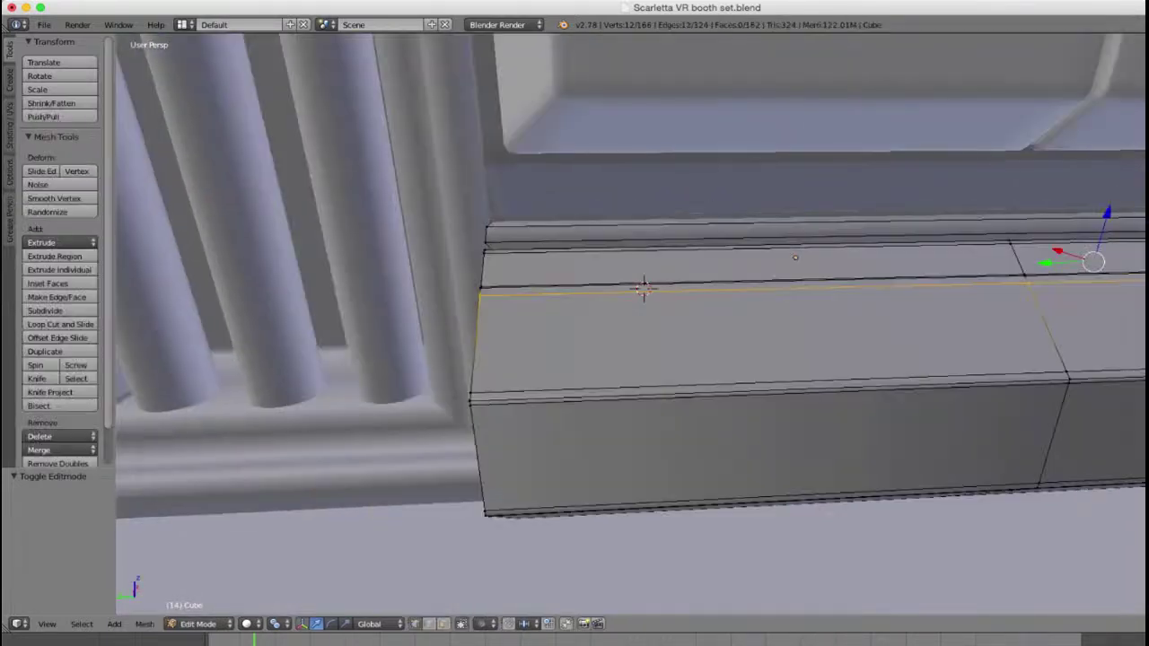
key(ctrl+r)
click(752, 341)
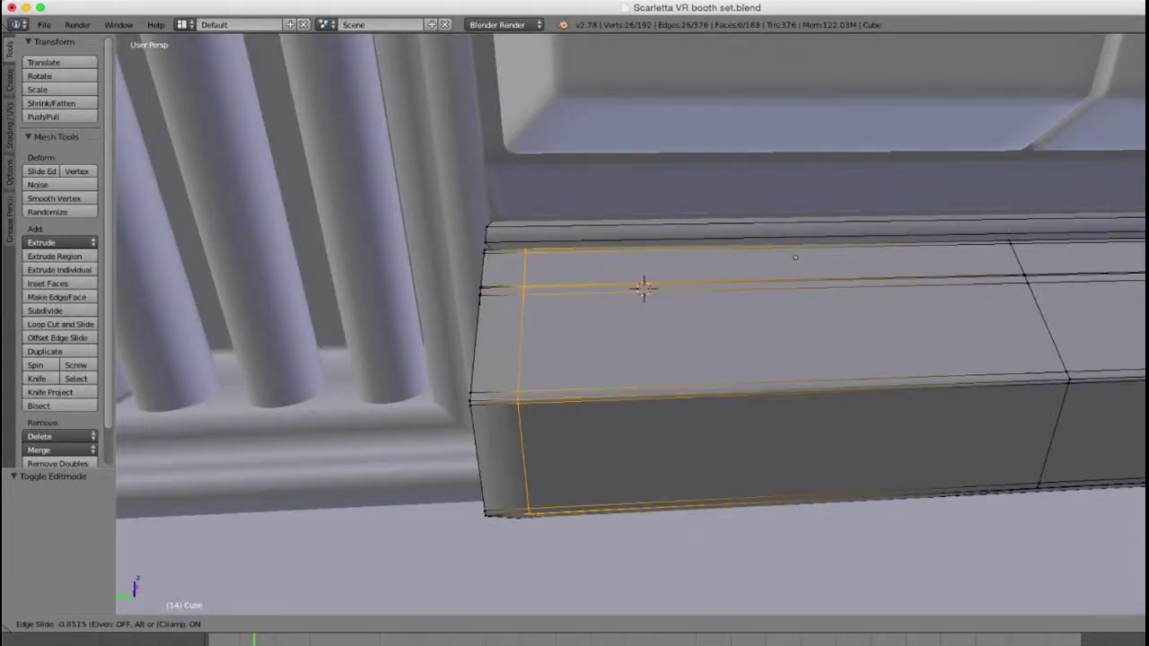
click(644, 288)
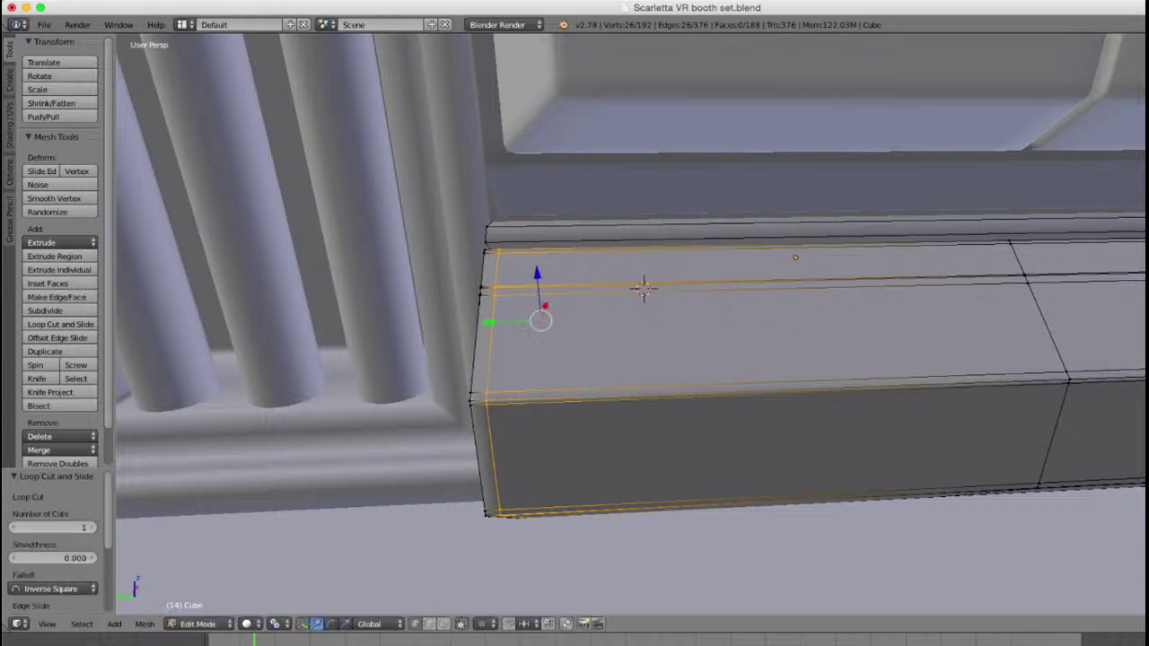
Step: Deselect the new loop's vertices at the outer end and edge-slide the remaining ones toward the base's sloped corner edge with a factor of about 0.79
middle_drag(644, 288, 552, 406)
scroll(584, 403, down, 4)
scroll(583, 404, up, 1)
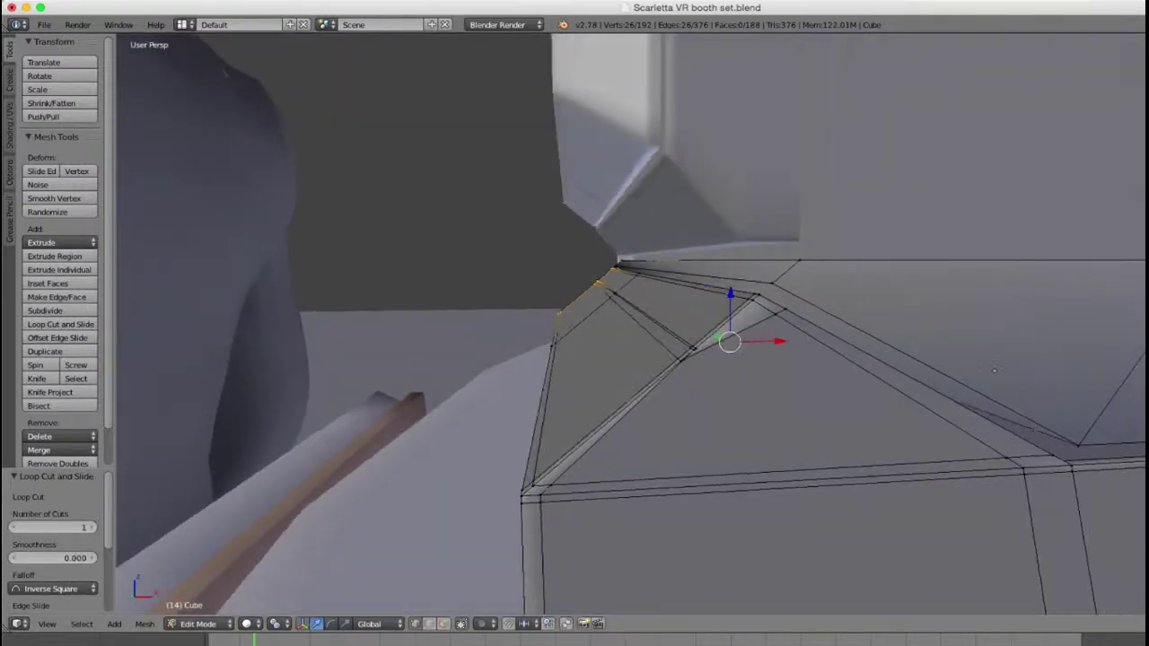
scroll(552, 407, up, 1)
scroll(552, 406, down, 4)
key(z)
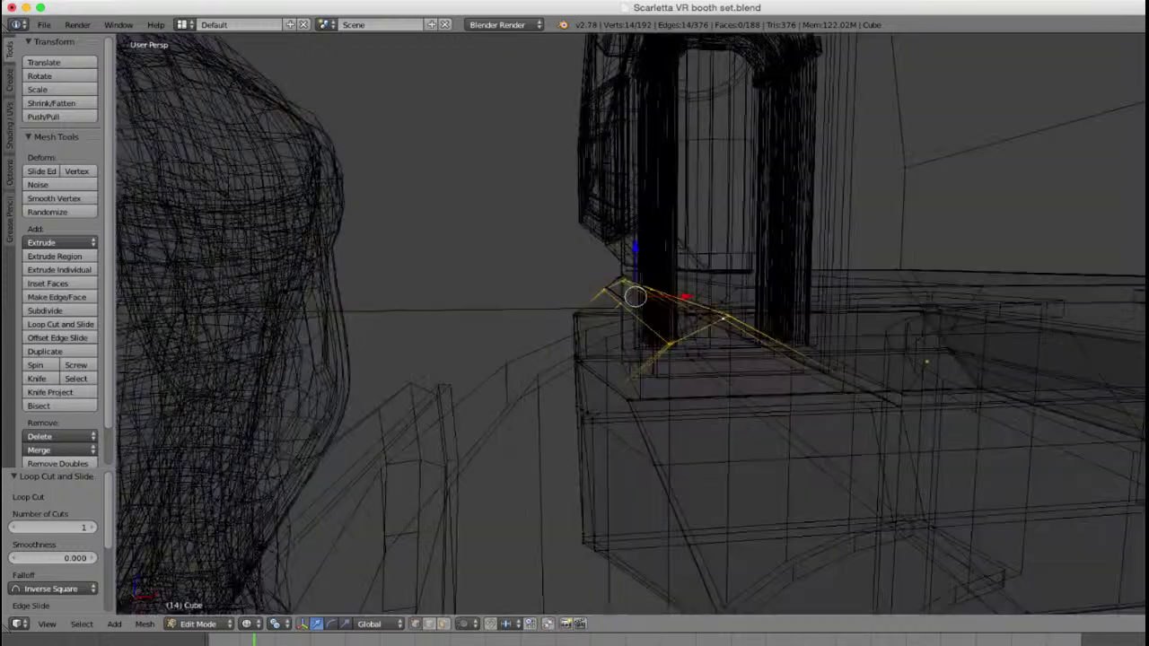
key(c)
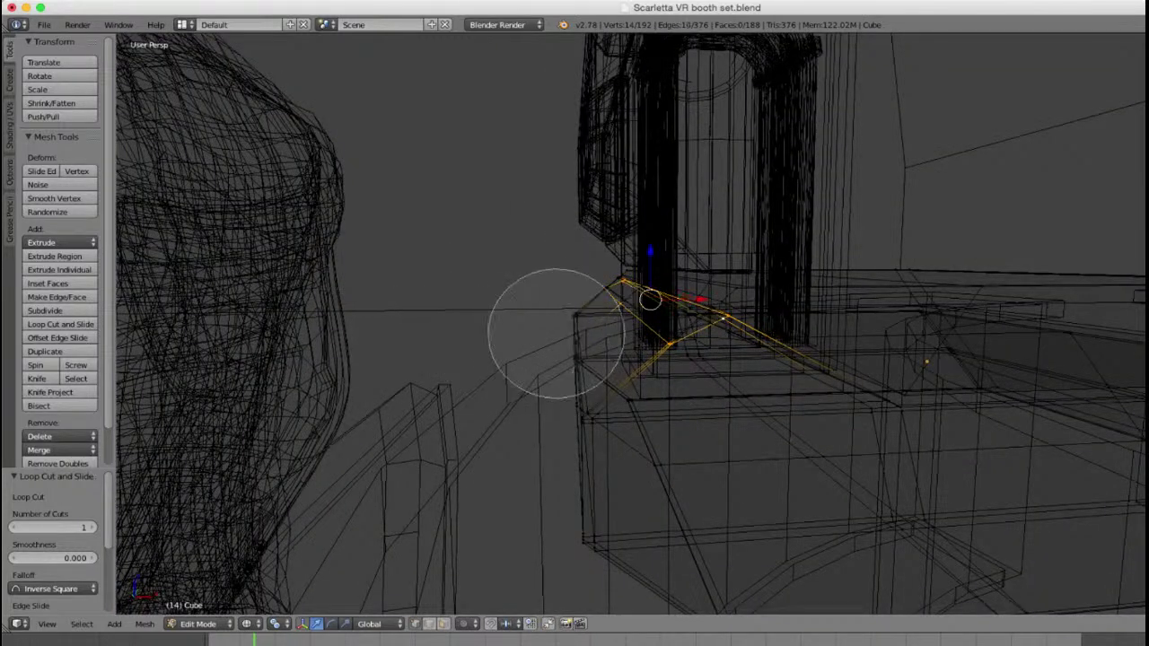
middle_drag(539, 332, 615, 371)
right_click(615, 372)
key(z)
key(KP_Decimal)
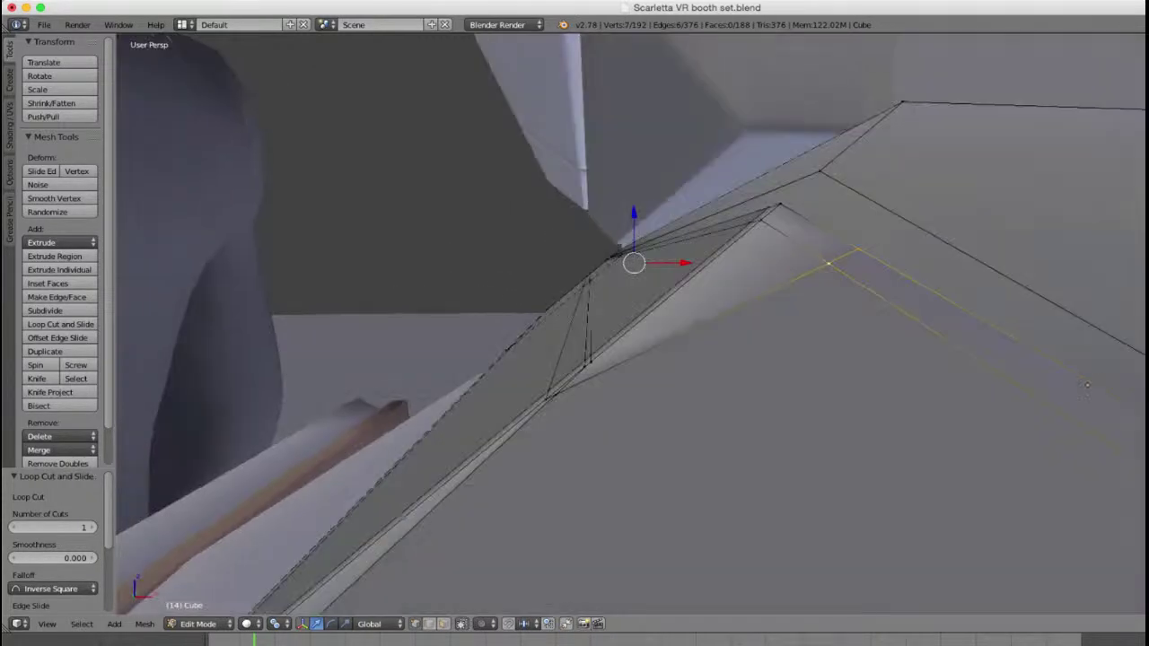
key(ctrl+e)
key(Return)
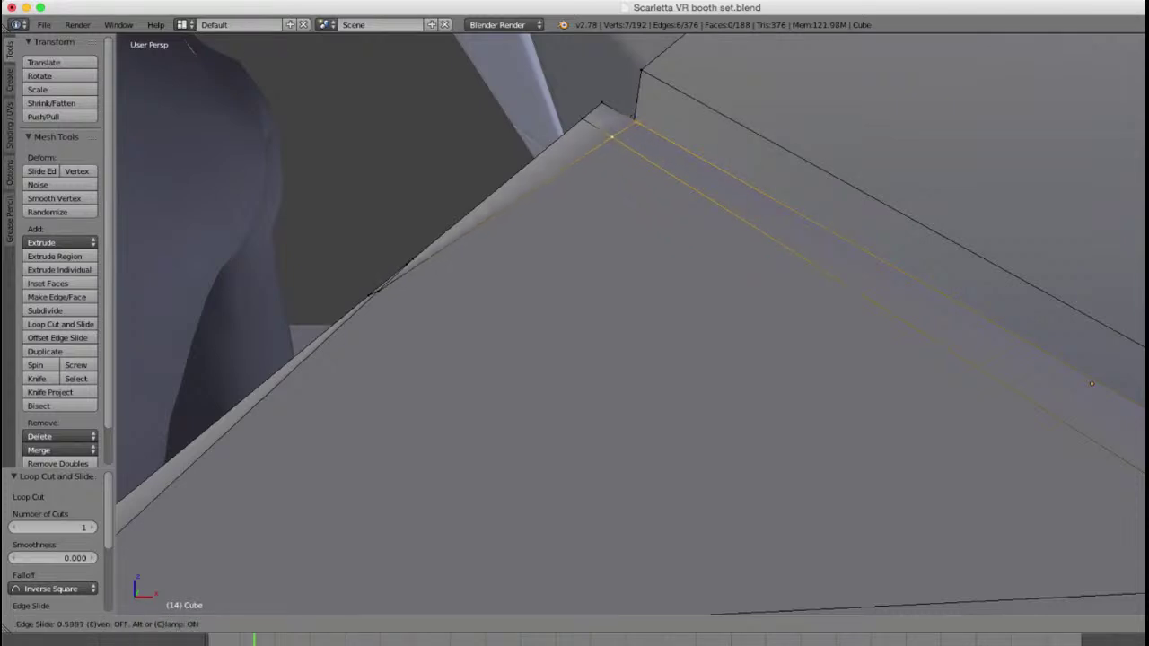
key(Return)
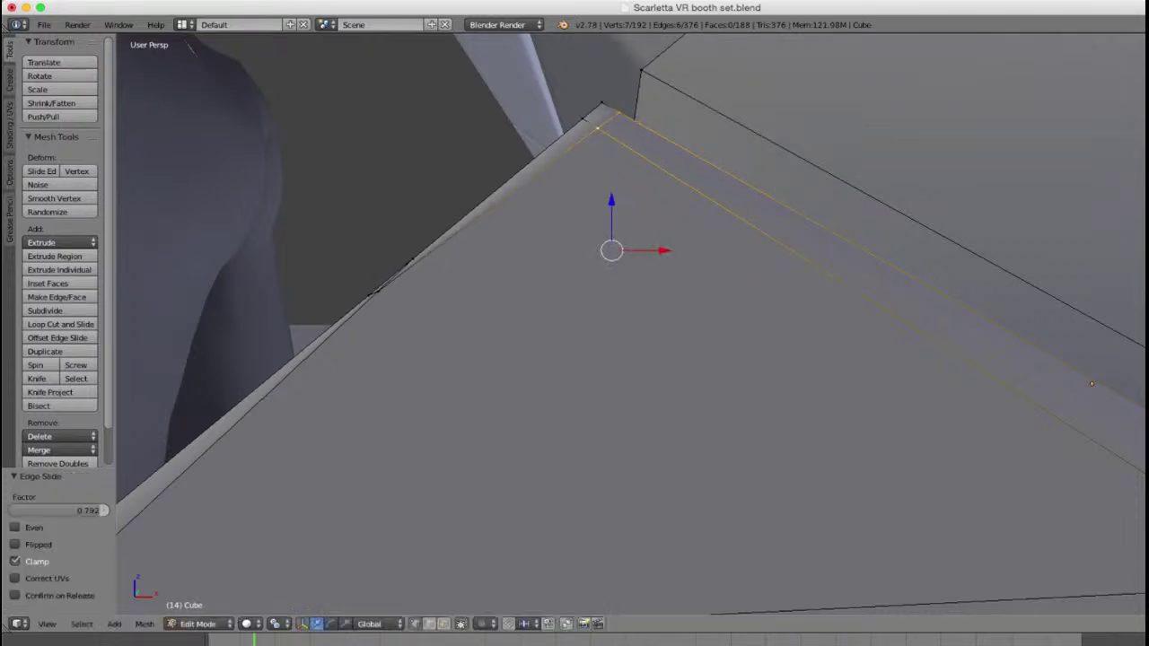
Step: Lower the two overlapping vertices midway along the base's sloped corner edge by about 0.009 on Z, and check the shading in Object Mode
middle_drag(628, 359, 575, 332)
right_click(688, 398)
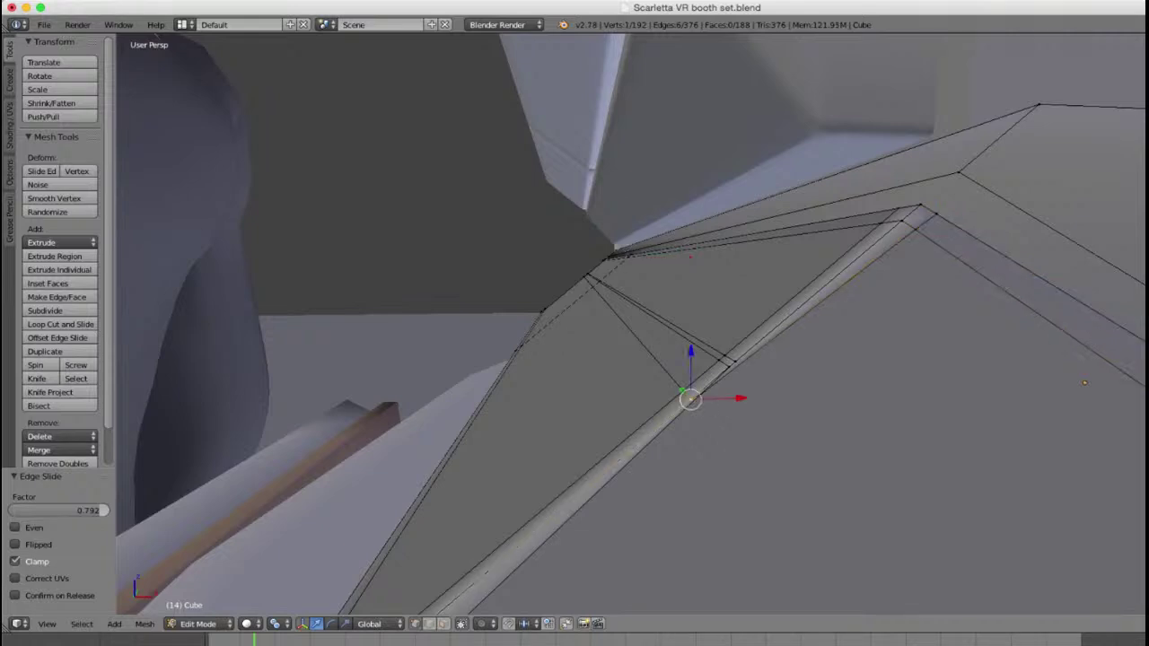
key(g)
key(z)
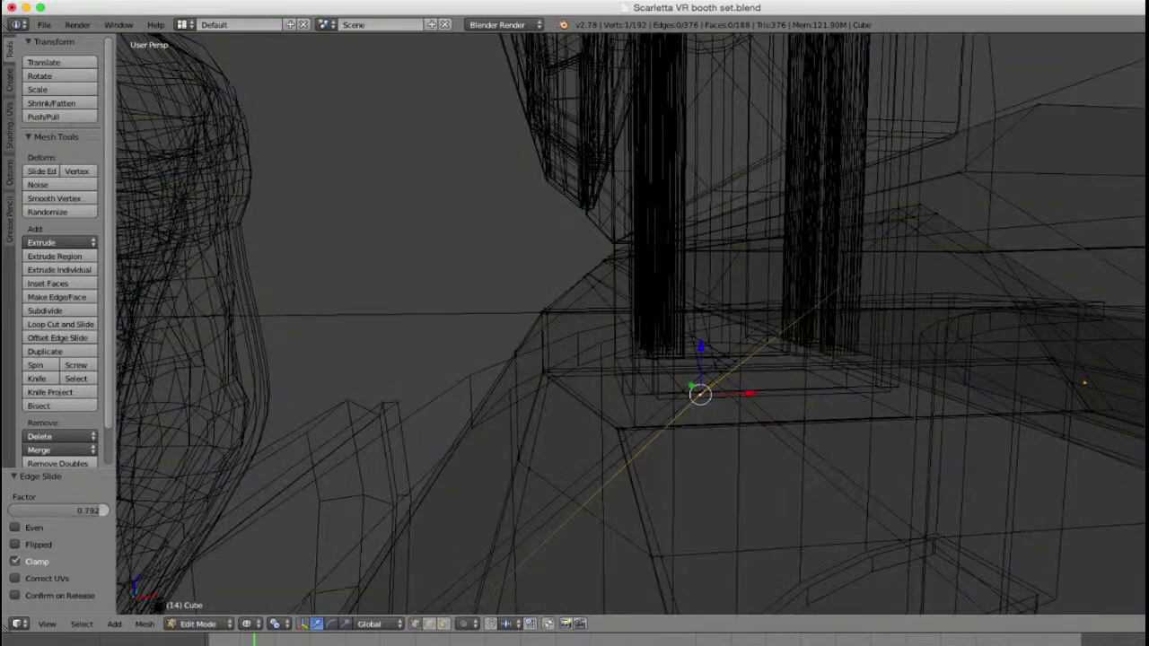
key(z)
middle_drag(628, 323, 592, 305)
key(KP_1)
key(KP_5)
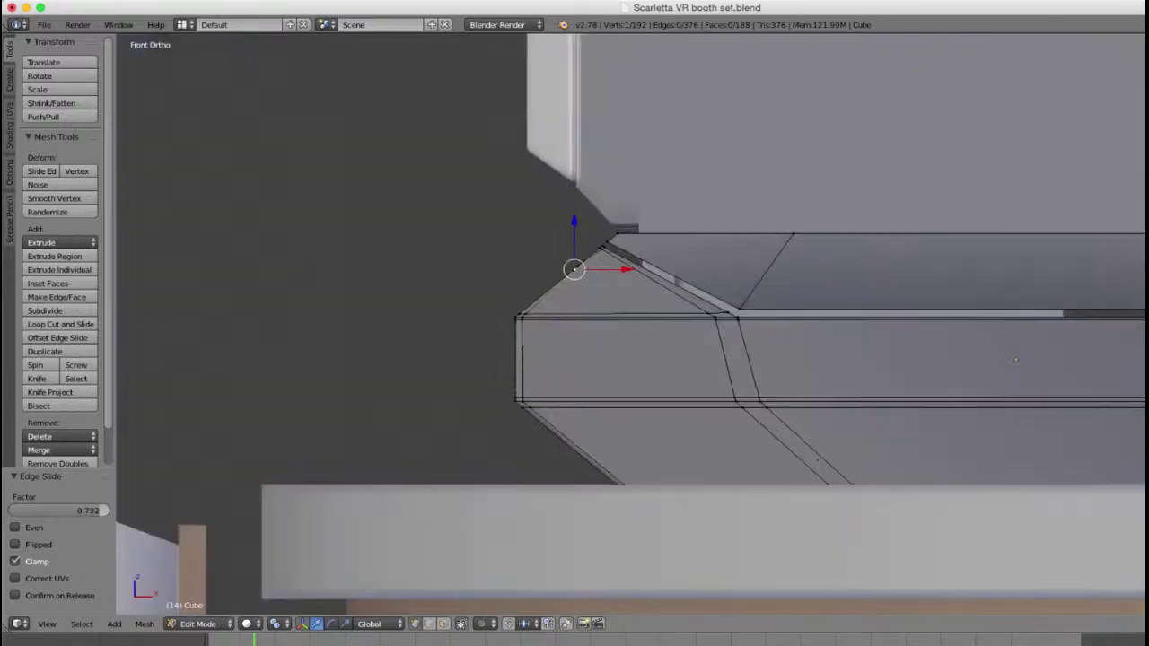
scroll(629, 323, up, 8)
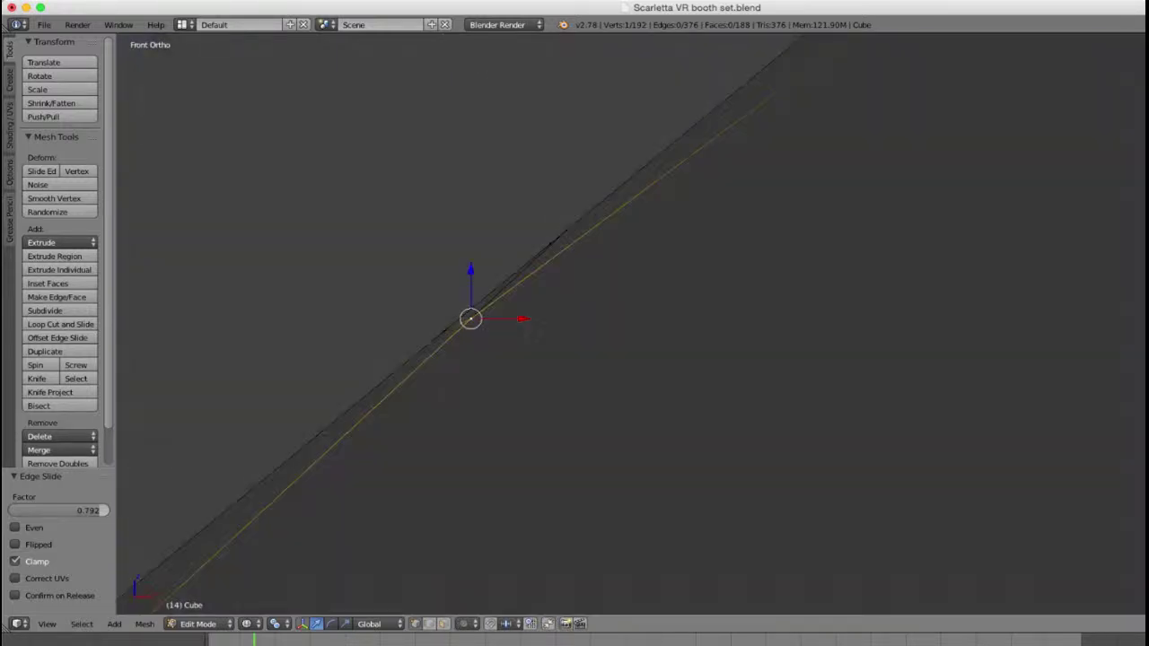
shift+middle_drag(530, 333, 657, 335)
scroll(616, 390, up, 4)
key(c)
scroll(595, 365, up, 4)
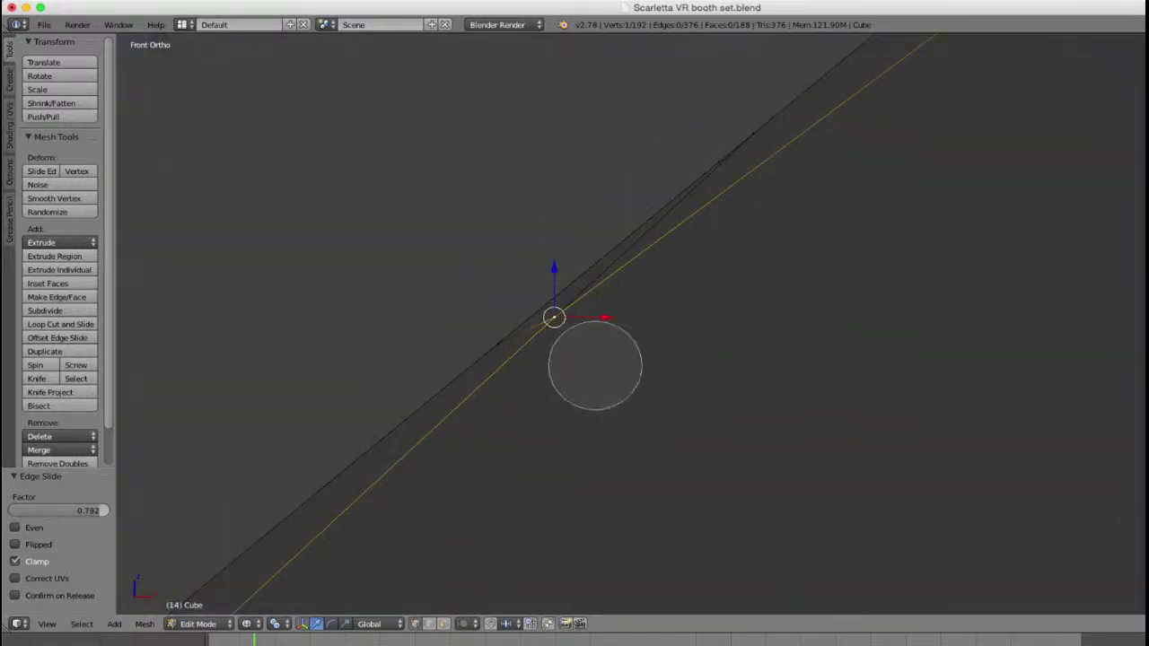
click(579, 342)
key(Escape)
key(z)
scroll(579, 342, down, 12)
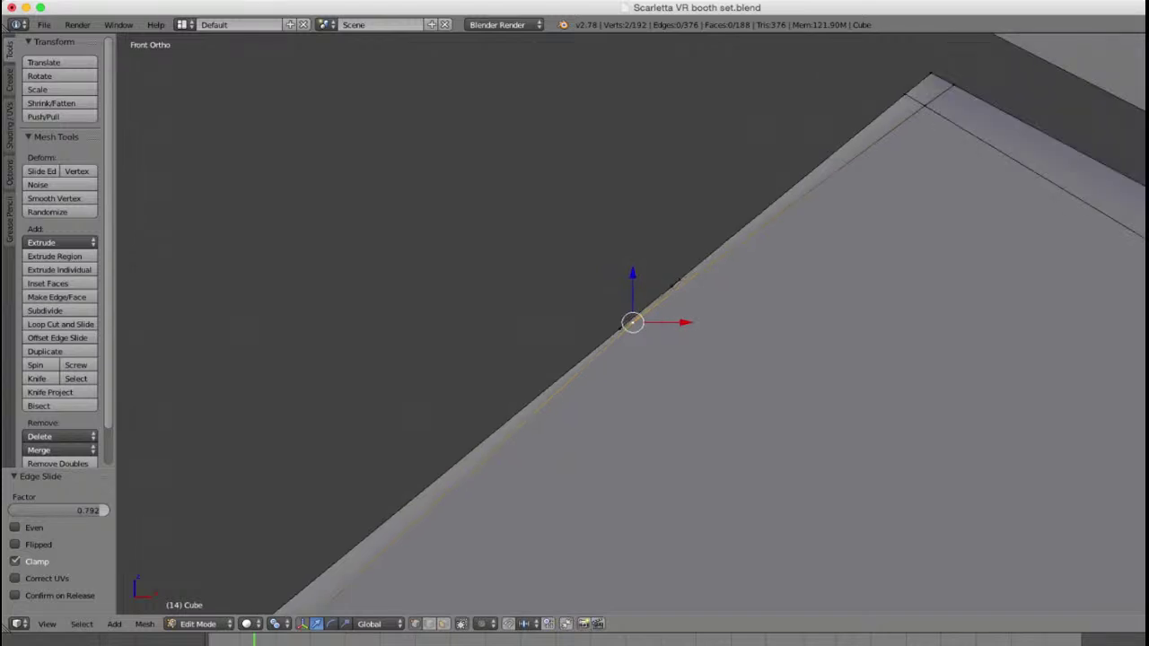
scroll(651, 325, down, 2)
key(g)
key(z)
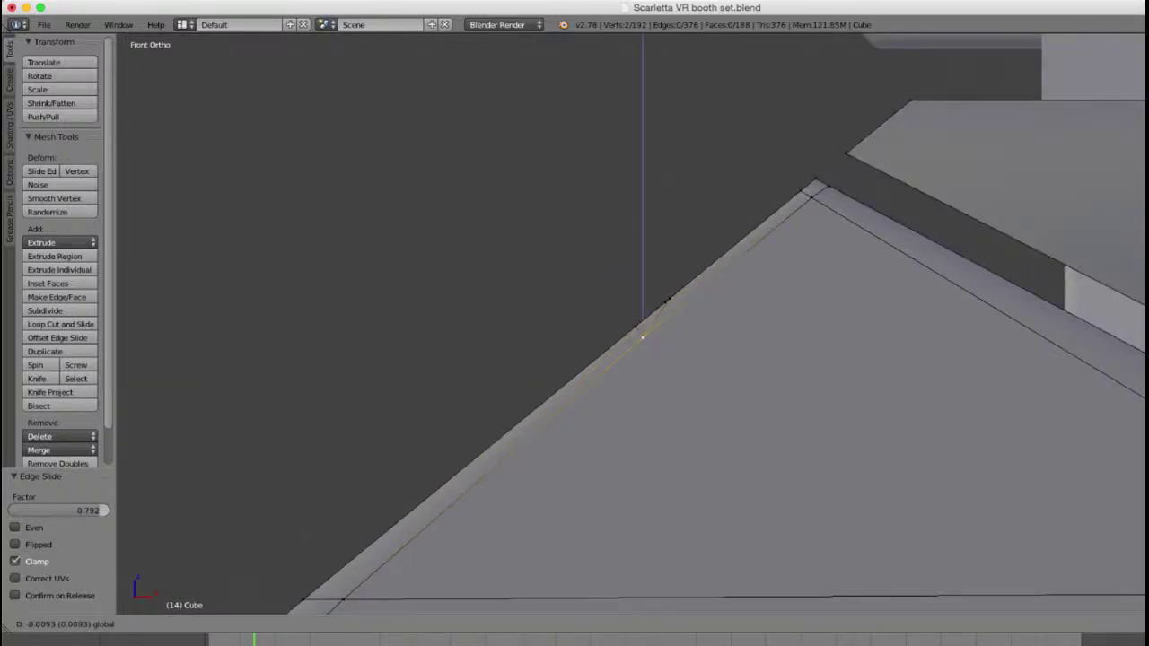
key(Return)
key(Tab)
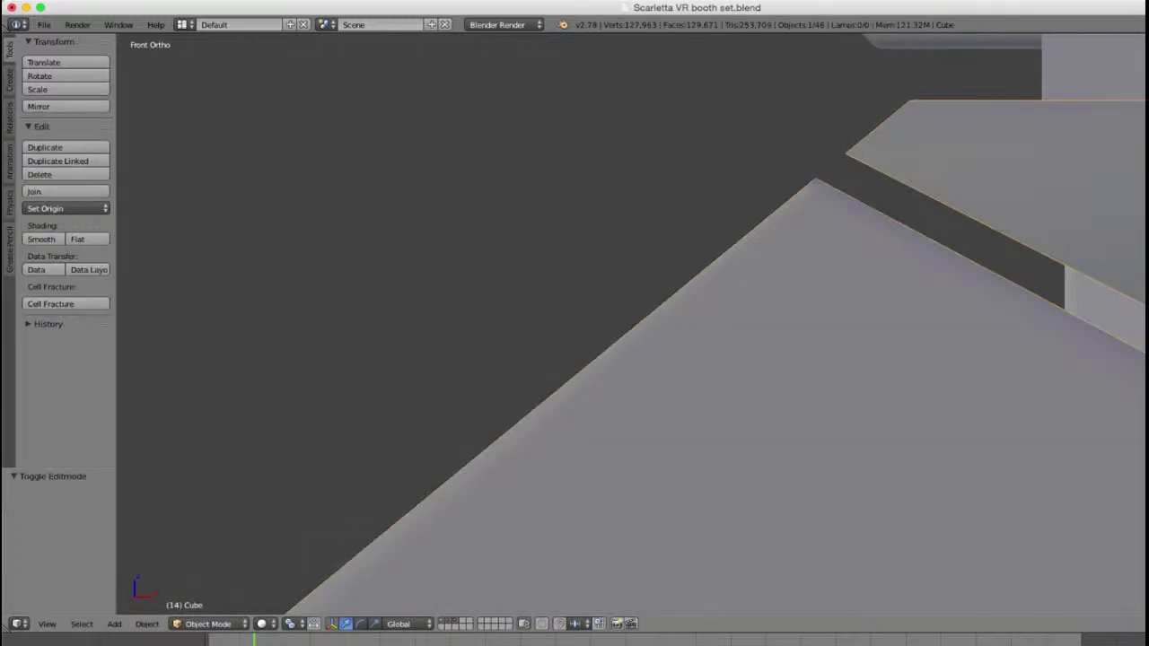
scroll(631, 324, down, 9)
middle_drag(631, 323, 656, 288)
key(KP_5)
scroll(631, 324, down, 3)
Step: Add a loop cut across the base's upper sloped band, slid close to its front corner edge
key(Tab)
middle_drag(810, 349, 766, 361)
scroll(765, 366, up, 3)
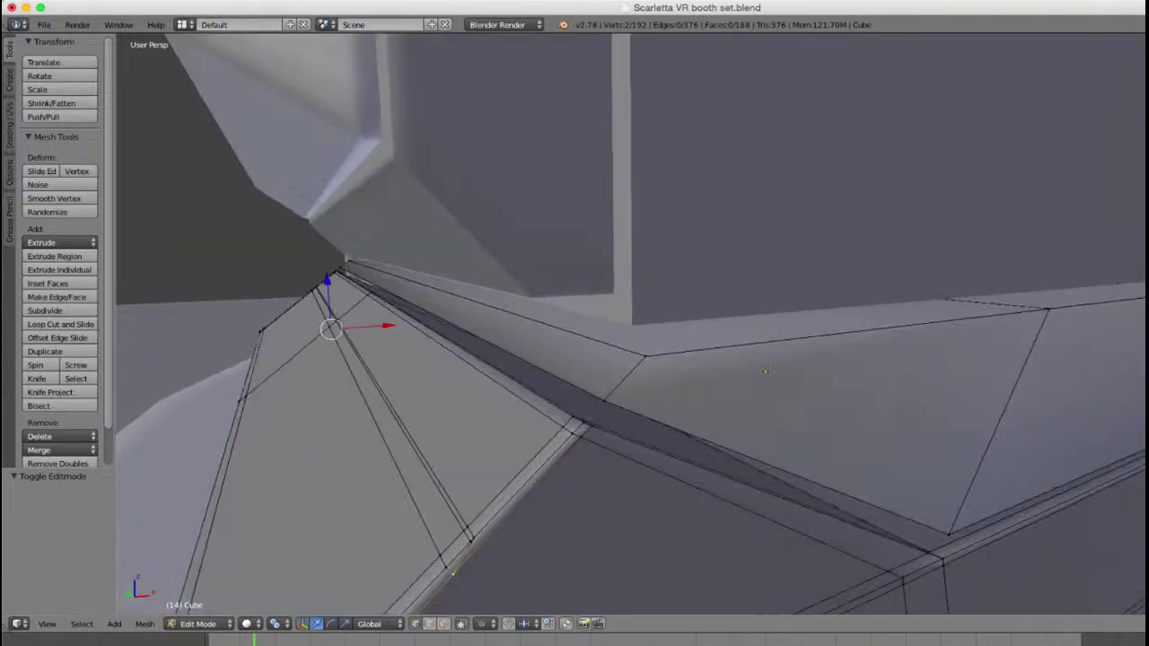
key(ctrl+r)
click(766, 371)
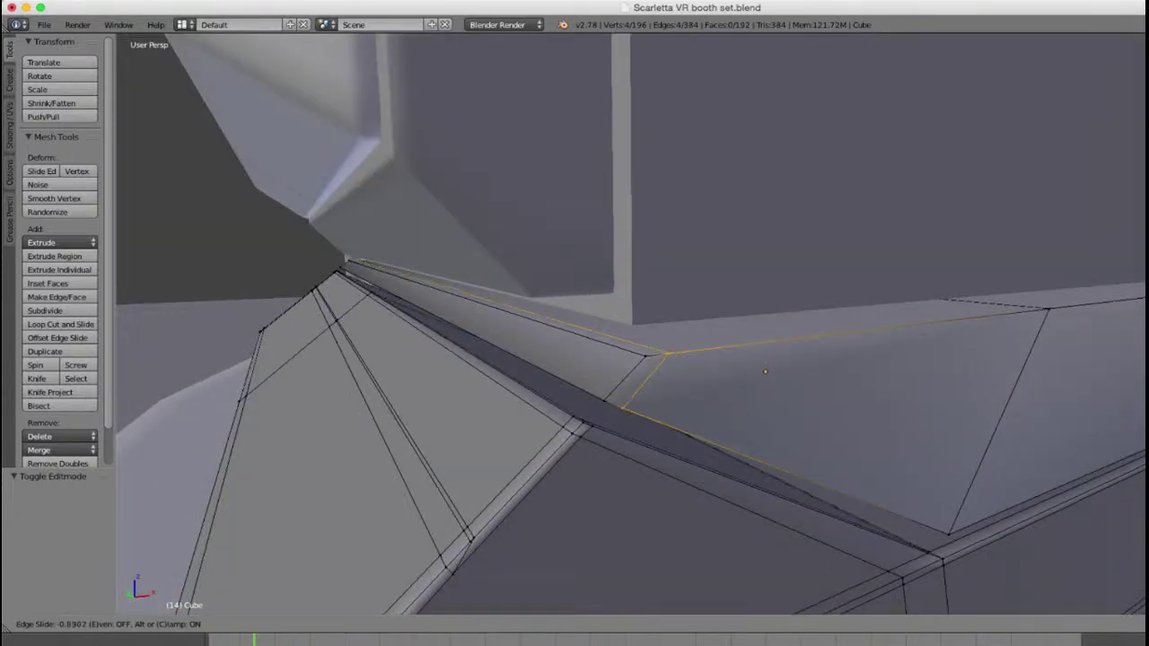
click(765, 371)
Step: Add a horizontal loop cut near the top of the upper band, then edge-slide all but its outer corner vertices by about -0.60
key(ctrl+r)
click(764, 370)
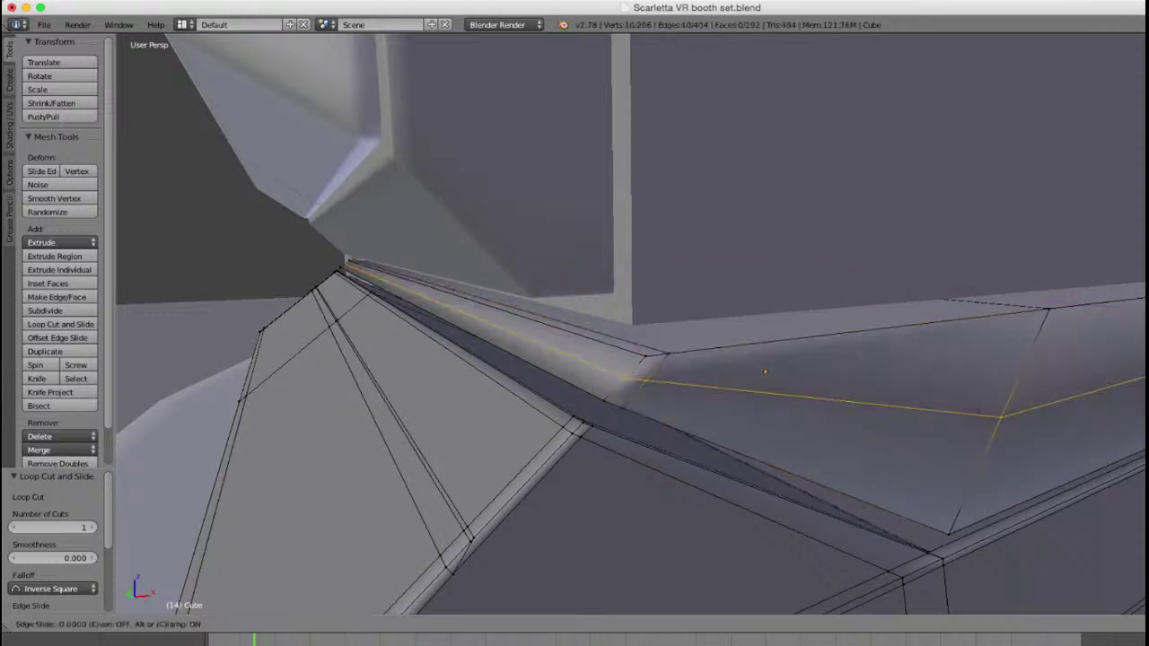
click(763, 366)
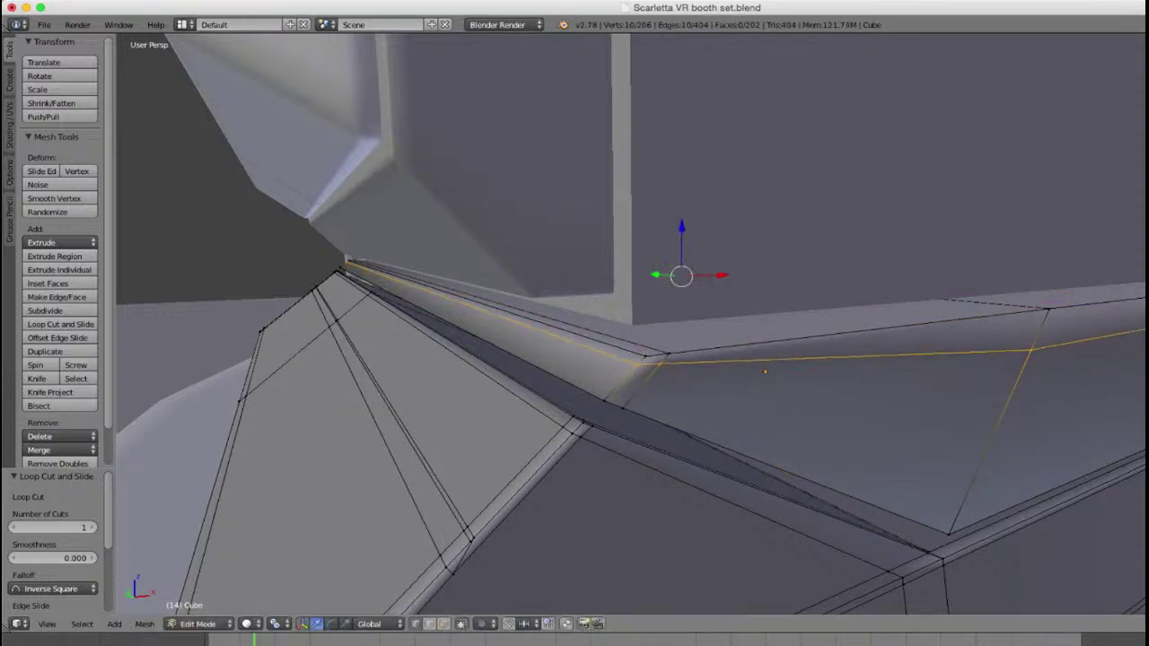
mouse_move(763, 366)
middle_down()
mouse_move(723, 359)
mouse_move(741, 368)
middle_up()
key(z)
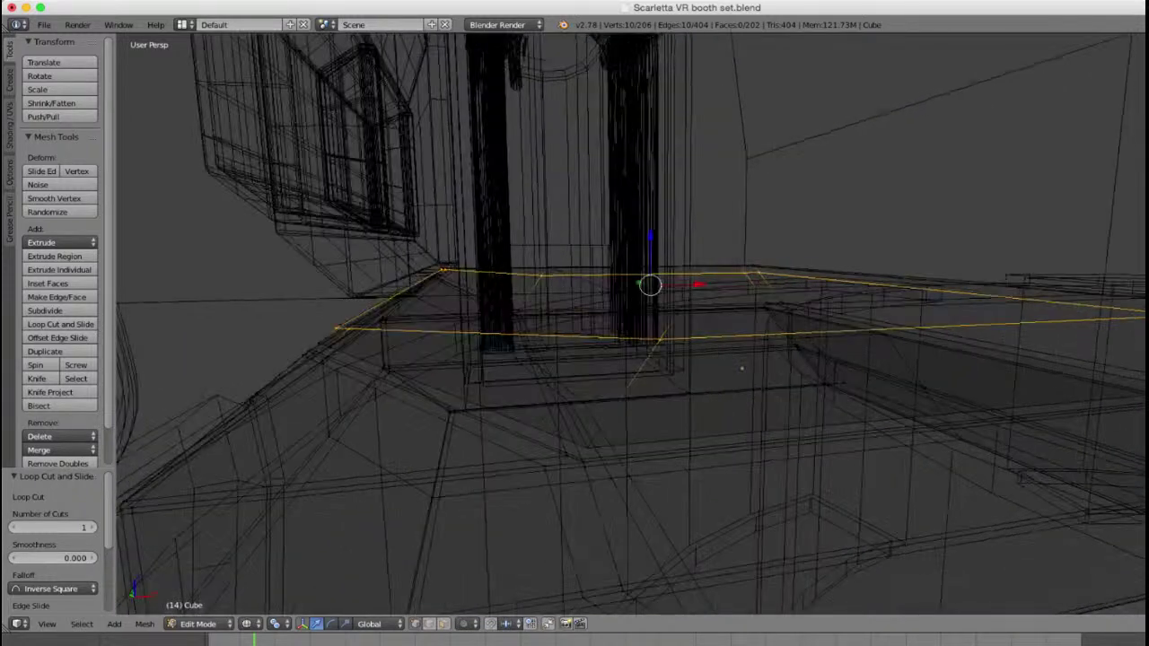
mouse_move(451, 269)
middle_down()
mouse_move(464, 266)
mouse_move(329, 321)
middle_up()
key(c)
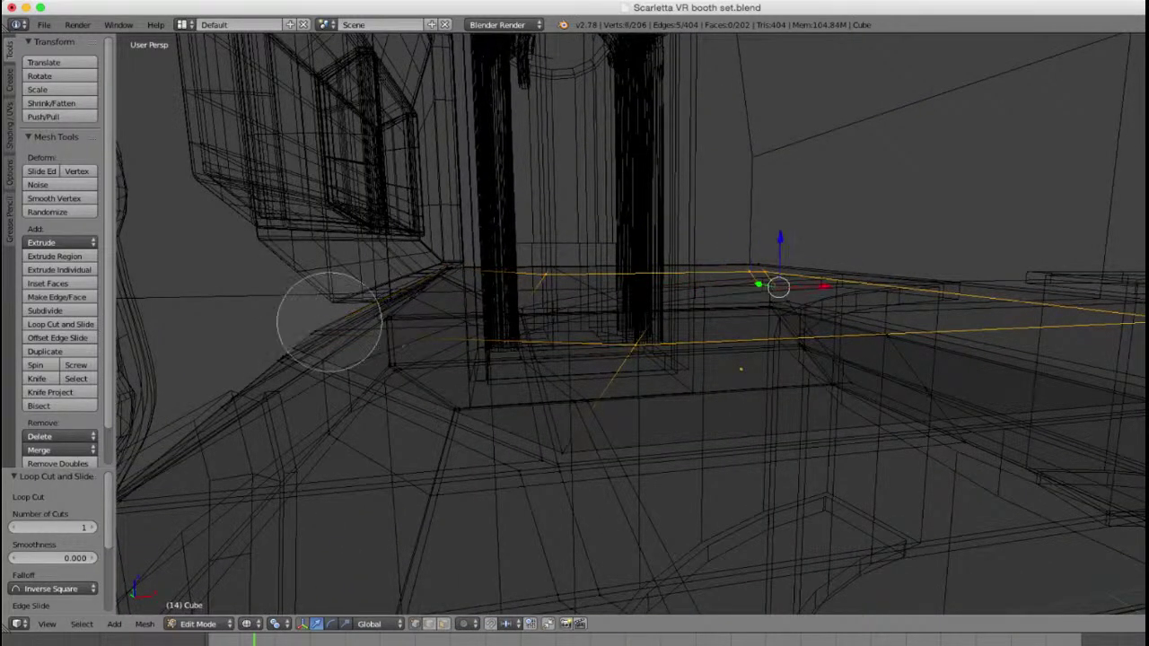
key(Escape)
key(z)
key(ctrl+e)
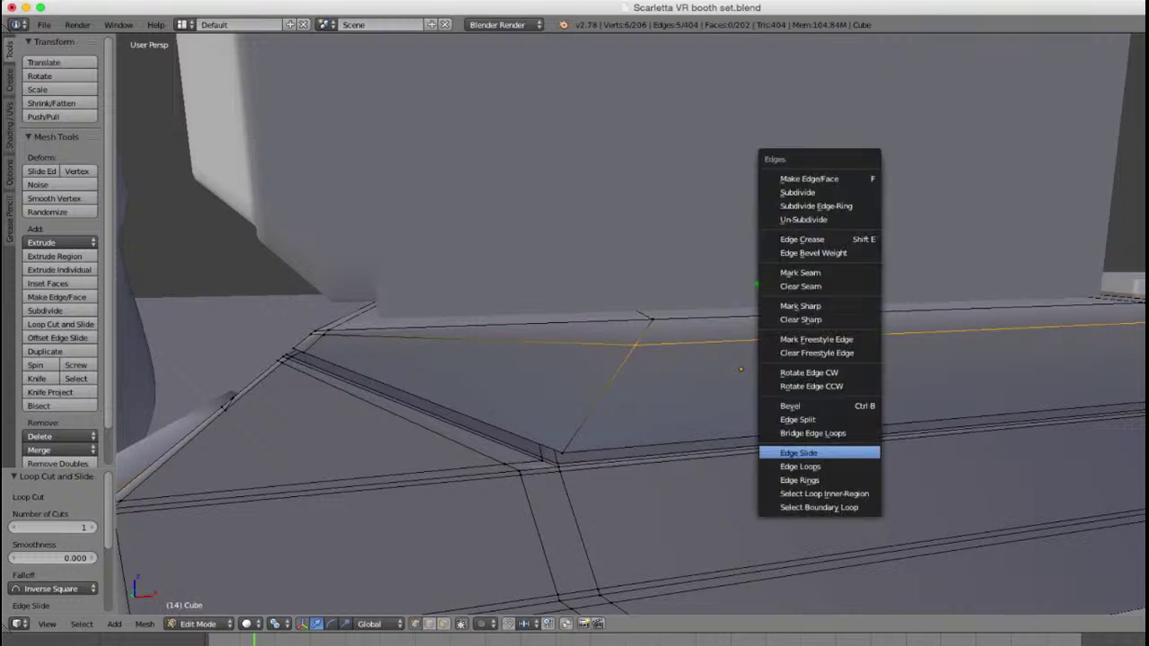
key(Return)
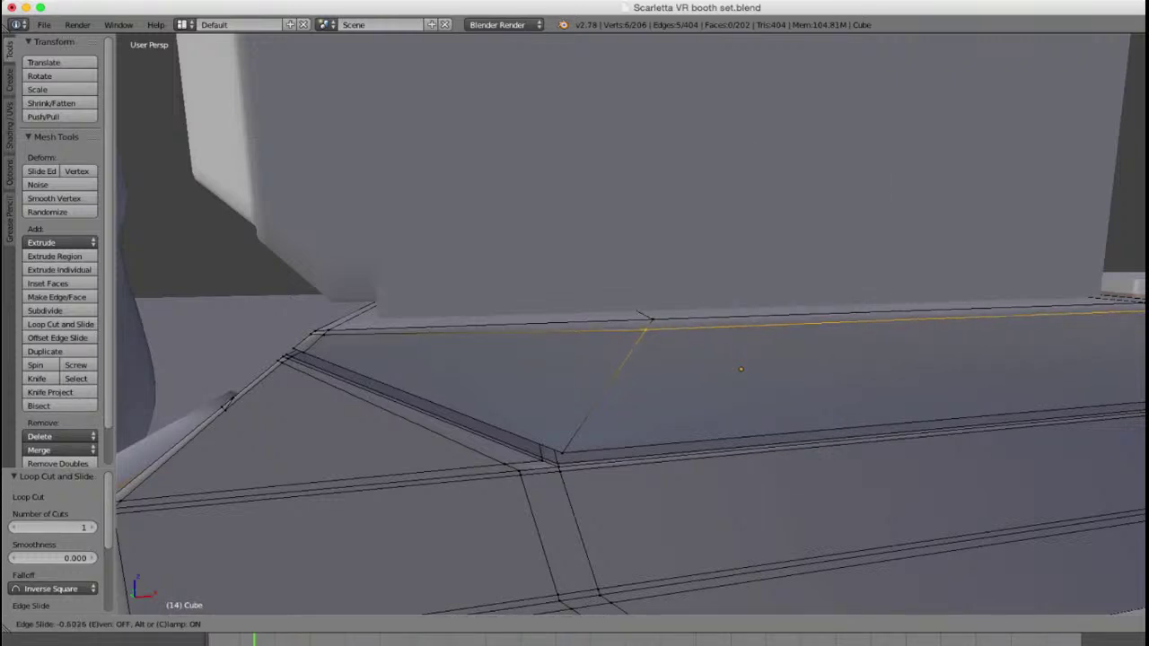
key(Return)
Step: Add a horizontal loop cut near the upper band's lower edge, then edge-slide all but its outer corner vertices closer by about 0.77
middle_drag(740, 368, 743, 364)
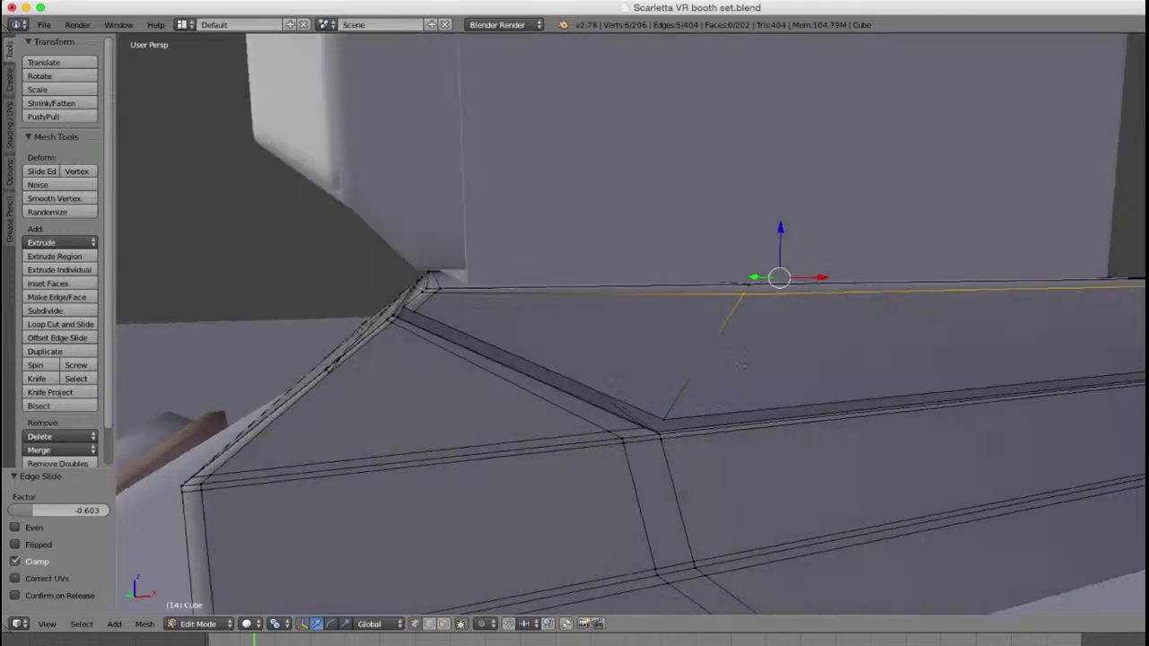
key(ctrl+r)
click(743, 365)
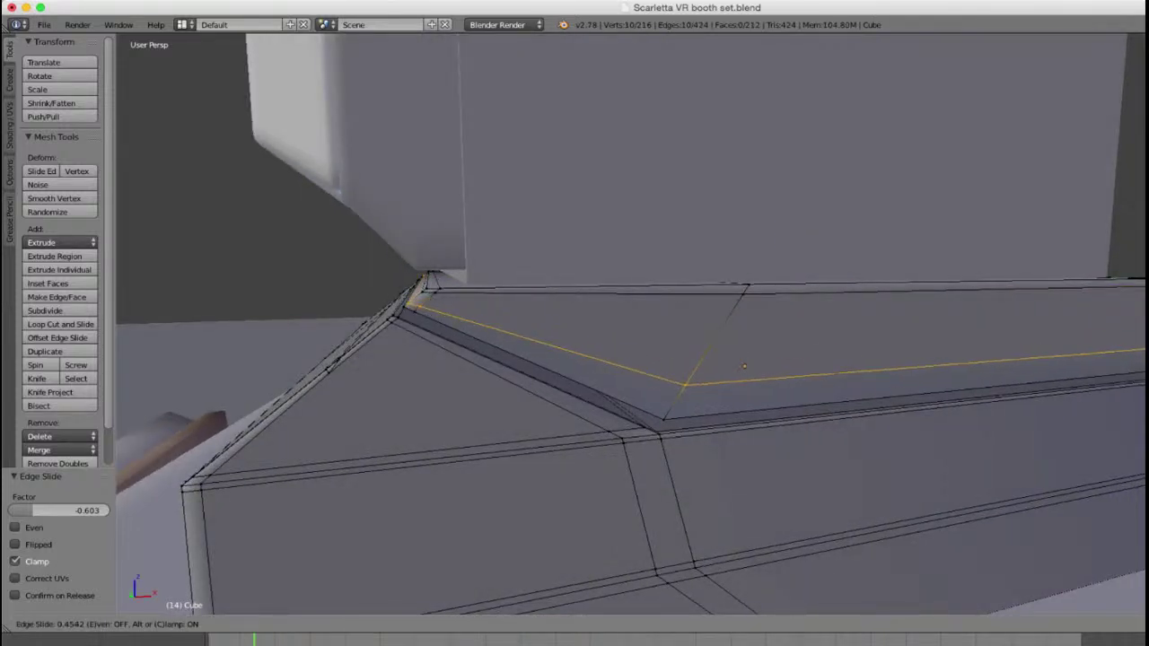
click(744, 366)
key(z)
key(c)
middle_click(384, 281)
key(Escape)
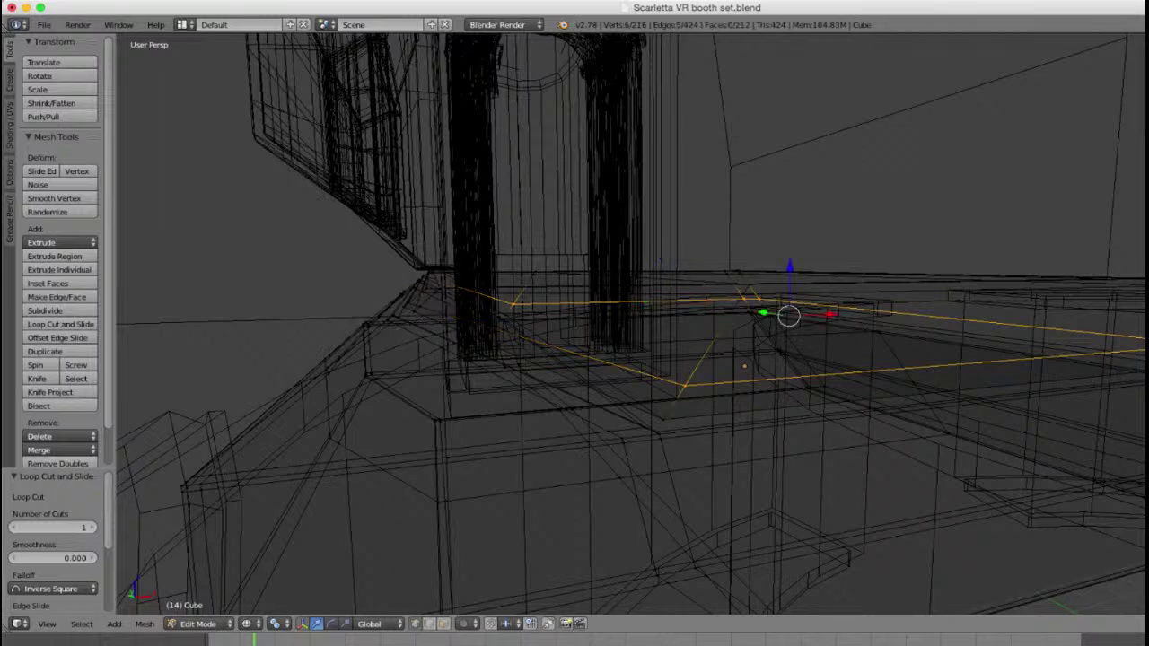
key(z)
key(ctrl+e)
click(875, 504)
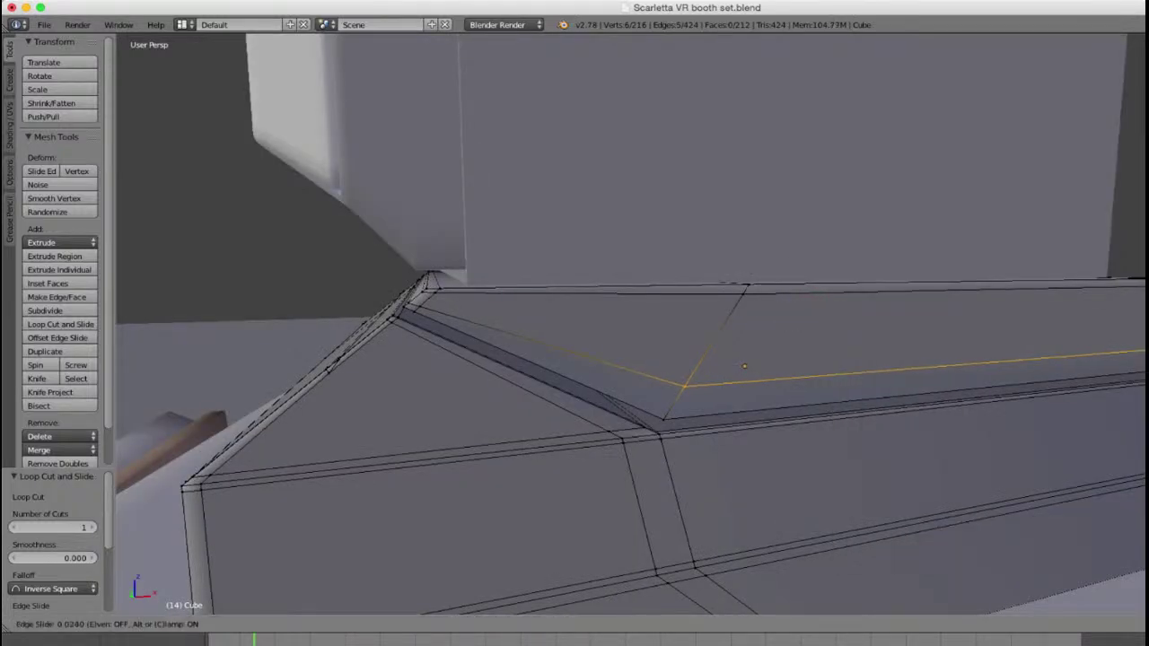
click(875, 498)
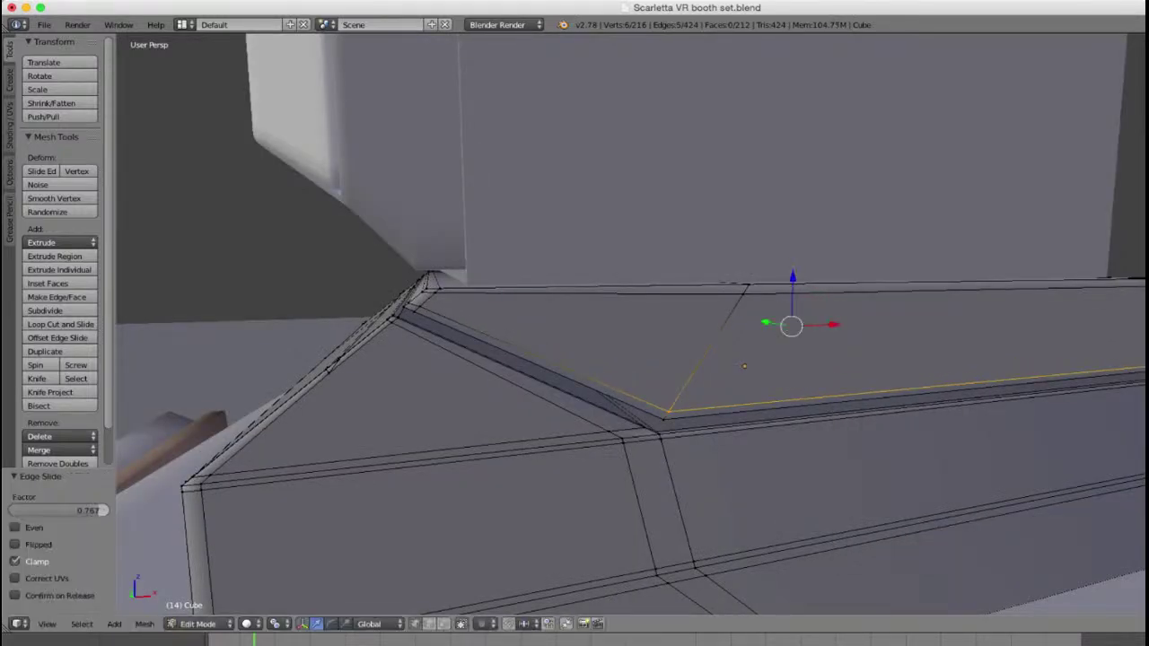
Step: Add another loop cut around the top rim of the base's upper band and check the shading in Object Mode
scroll(875, 498, down, 2)
middle_drag(875, 498, 602, 489)
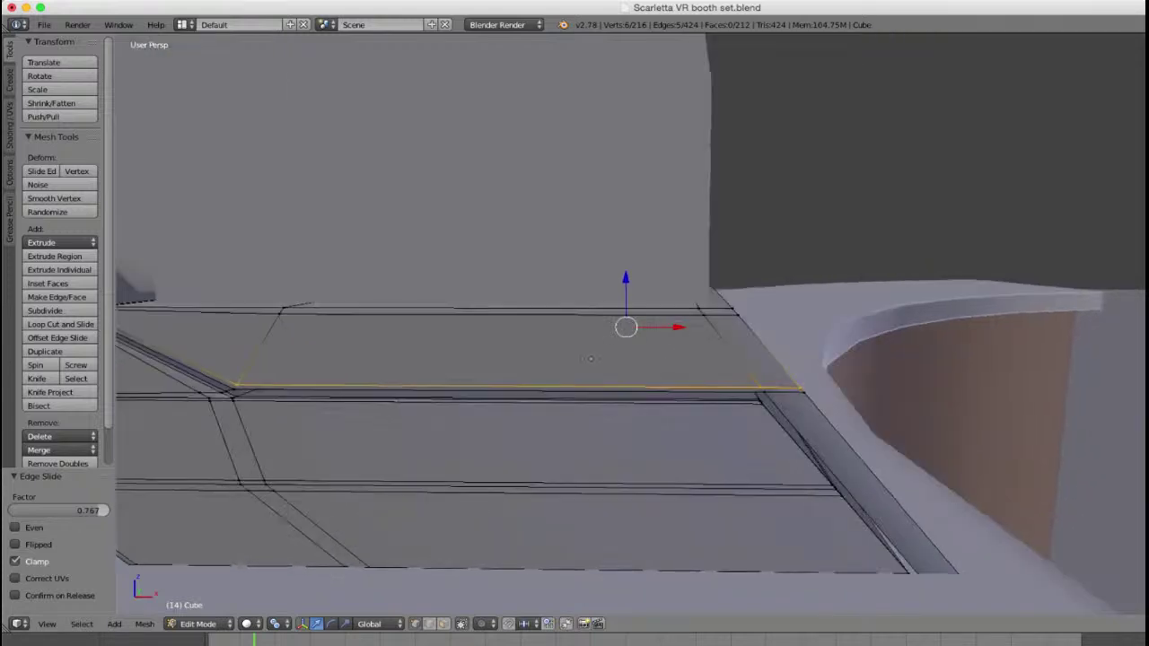
scroll(601, 489, up, 2)
middle_drag(577, 365, 548, 373)
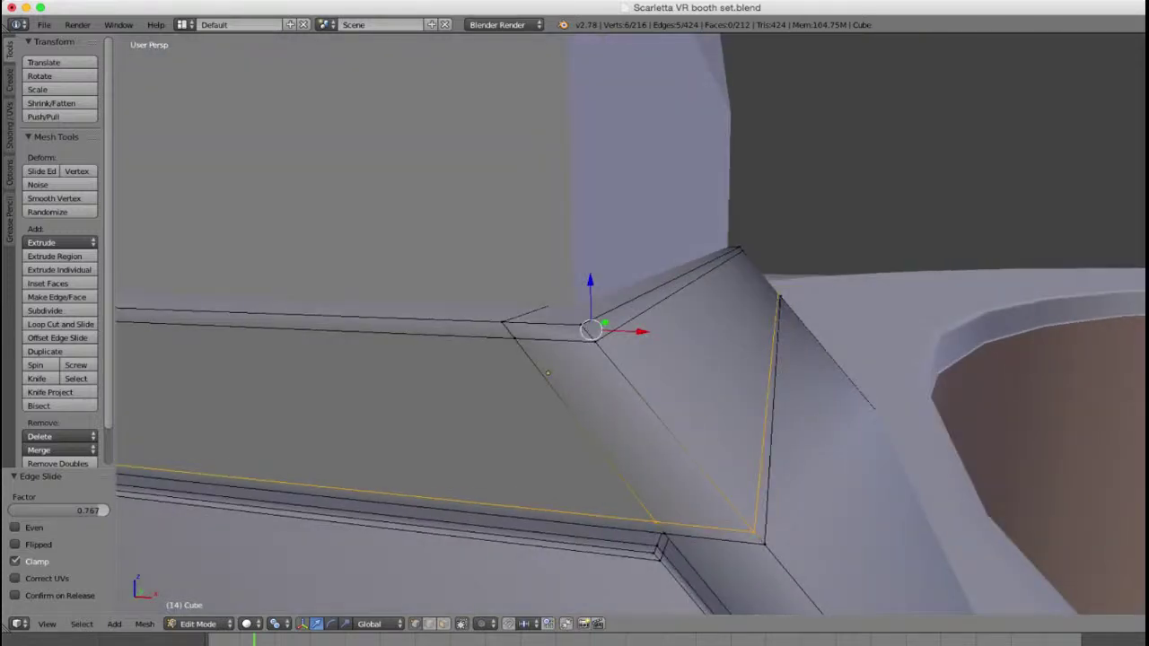
key(ctrl+r)
double_click(555, 332)
scroll(555, 332, down, 2)
middle_drag(555, 332, 758, 324)
key(Tab)
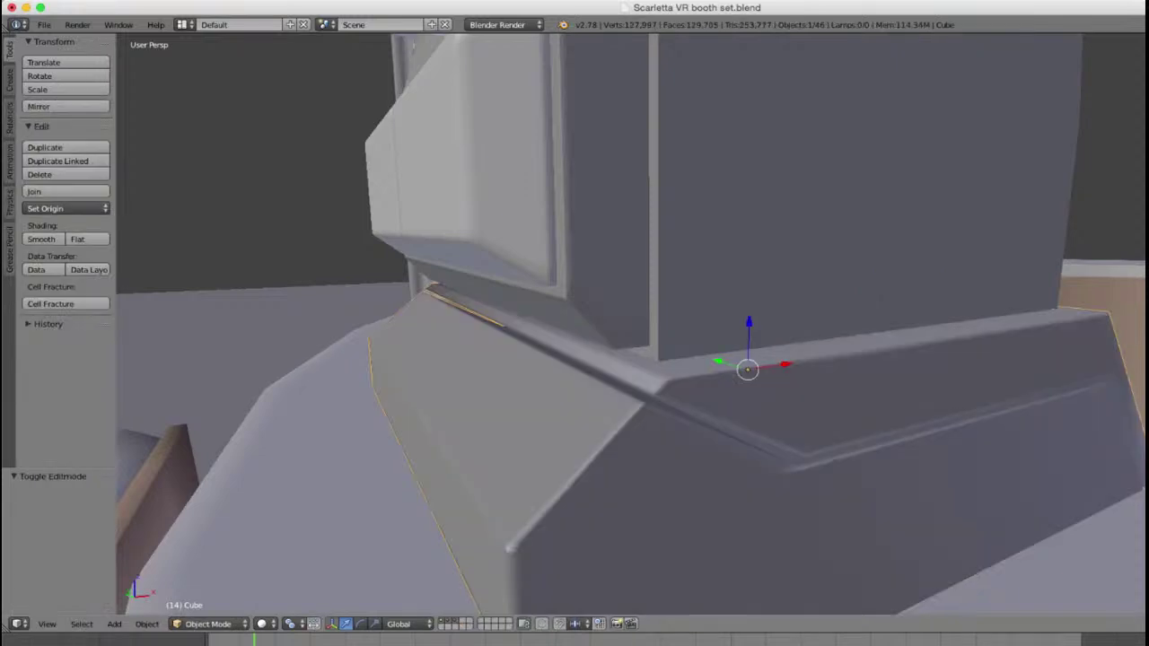
Step: Add two vertical loop cuts to the base's upper band, sliding the second close to the end beside the pipes
middle_drag(632, 336, 807, 347)
scroll(678, 343, up, 3)
key(Tab)
key(ctrl+r)
click(834, 346)
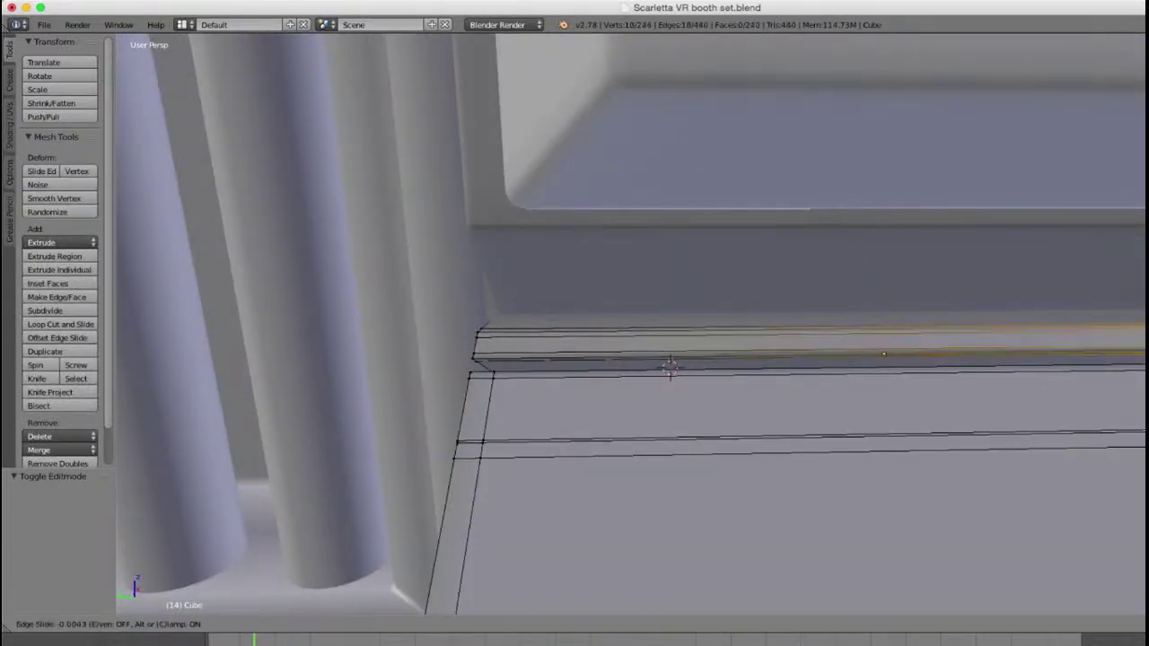
click(835, 345)
key(ctrl+r)
click(884, 348)
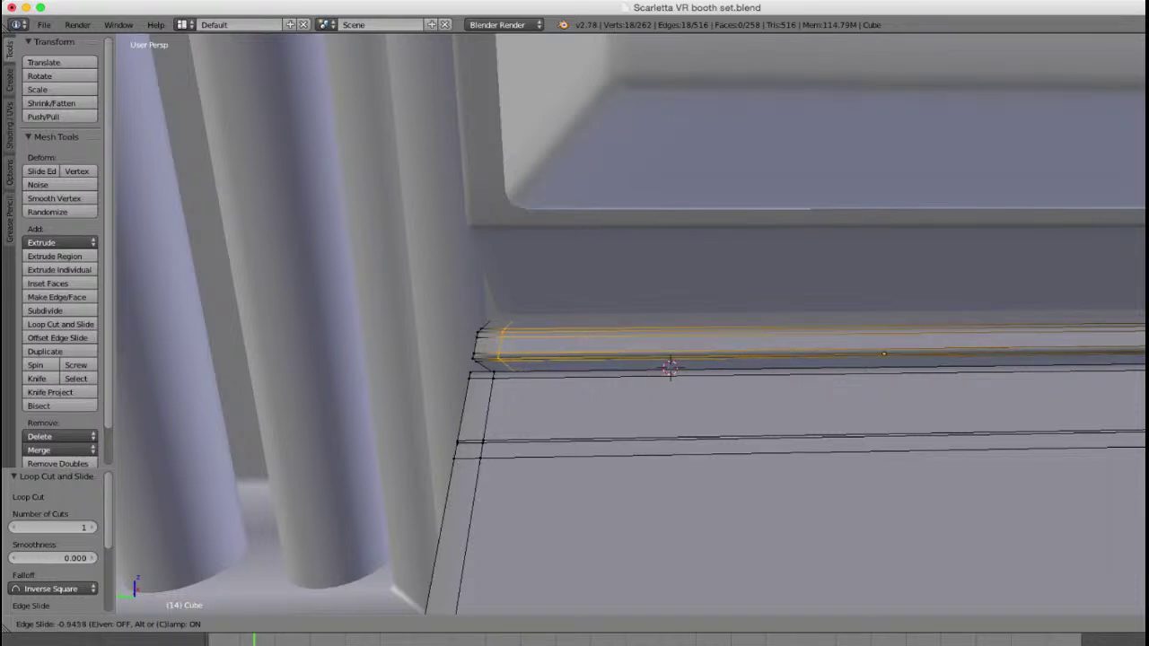
key(Return)
middle_drag(670, 366, 591, 368)
key(ctrl+r)
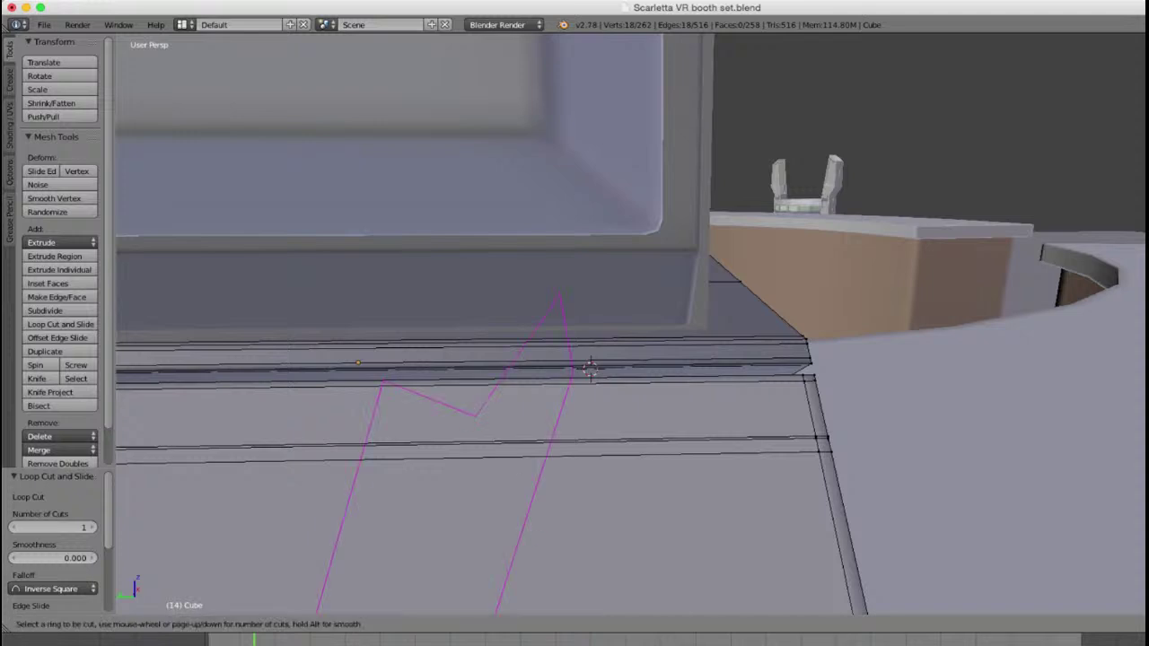
click(589, 368)
key(Escape)
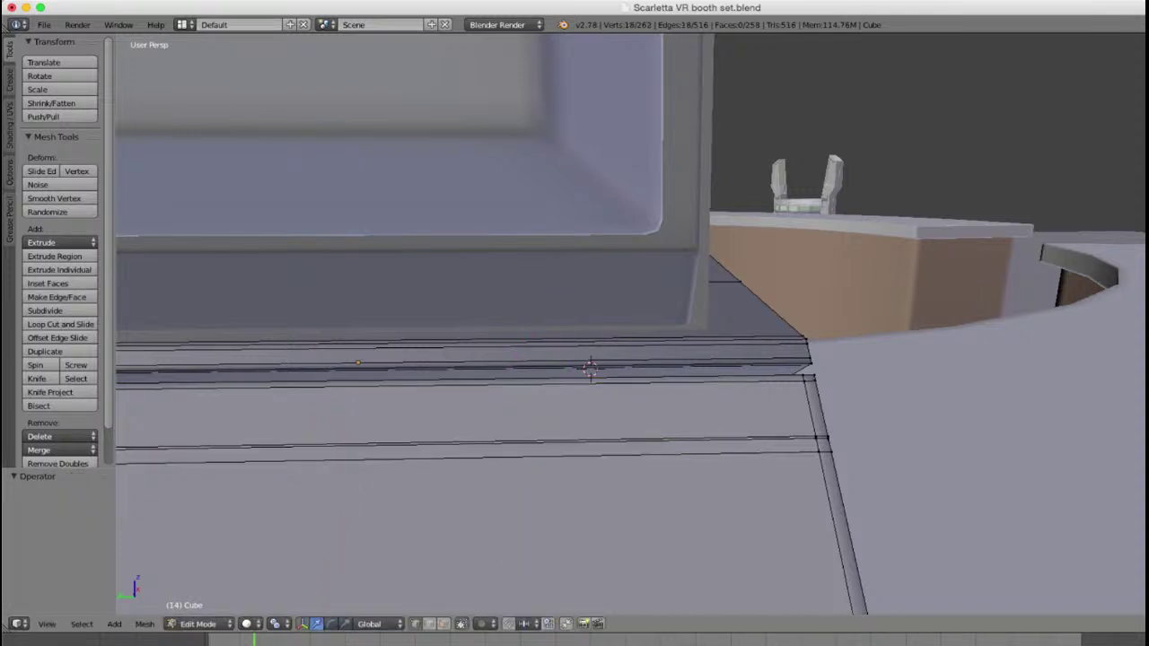
Step: Add another vertical loop cut to the base's upper band, sliding it close to the end away from the pipes, and check the shading
key(ctrl+r)
click(589, 368)
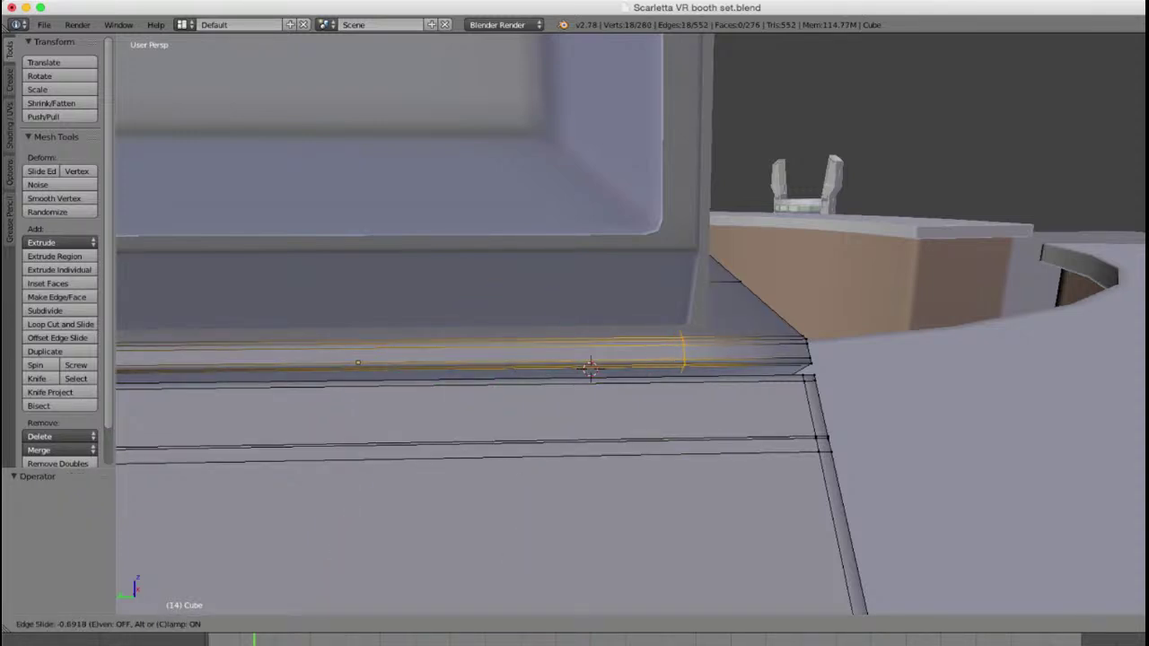
click(801, 352)
middle_drag(801, 352, 636, 261)
key(Tab)
scroll(636, 262, up, 3)
key(Tab)
scroll(636, 261, up, 1)
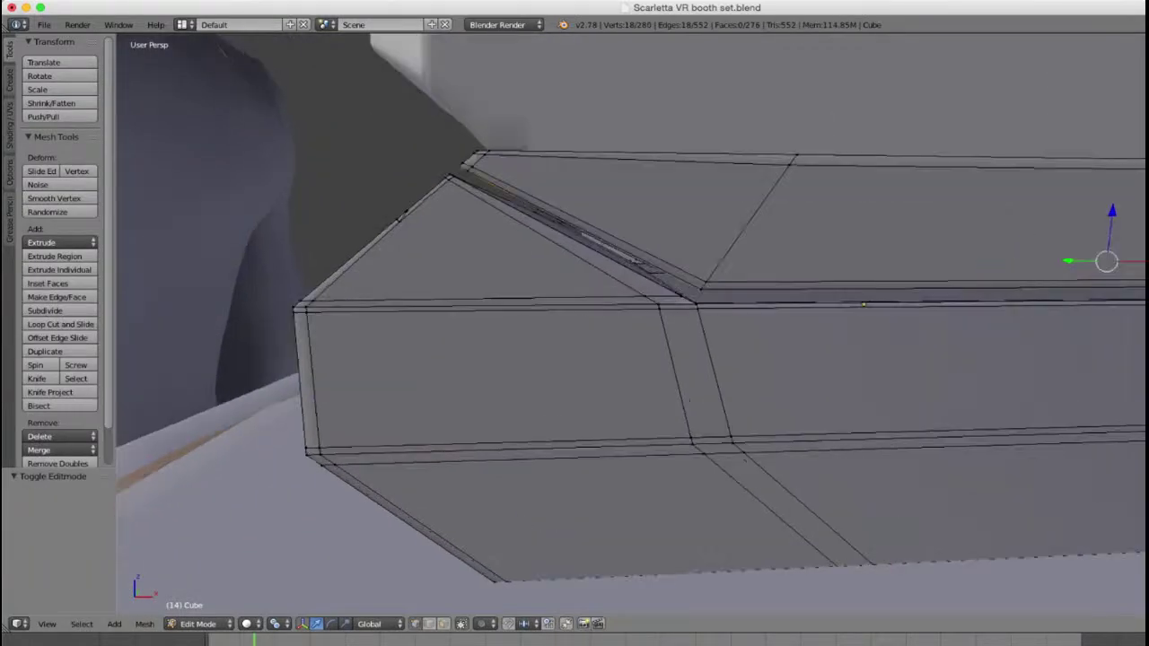
Step: Add a loop cut across the middle of the base's side panel below the groove, and another slid about 0.92 toward the groove's bend
key(ctrl+r)
click(863, 305)
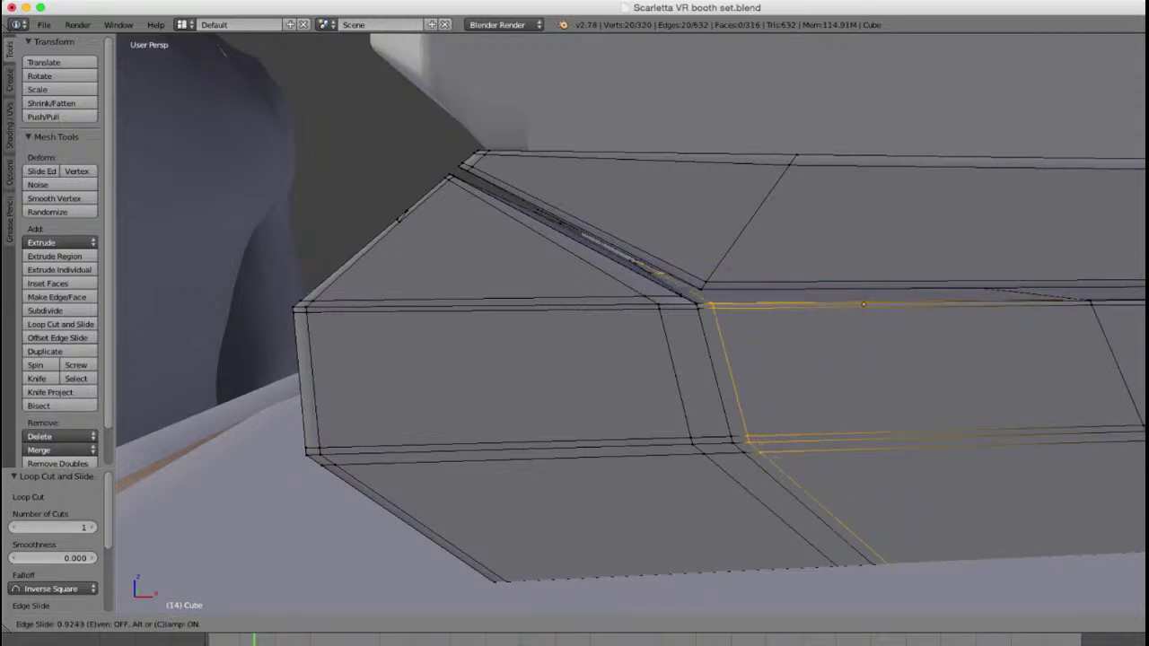
click(718, 350)
Step: Add a loop cut to the same side panel, sliding it by about -0.93 close to the groove's opposite corner
scroll(718, 350, down, 2)
shift+middle_drag(718, 350, 359, 357)
scroll(395, 359, up, 1)
shift+middle_drag(691, 314, 547, 314)
key(ctrl+r)
click(682, 313)
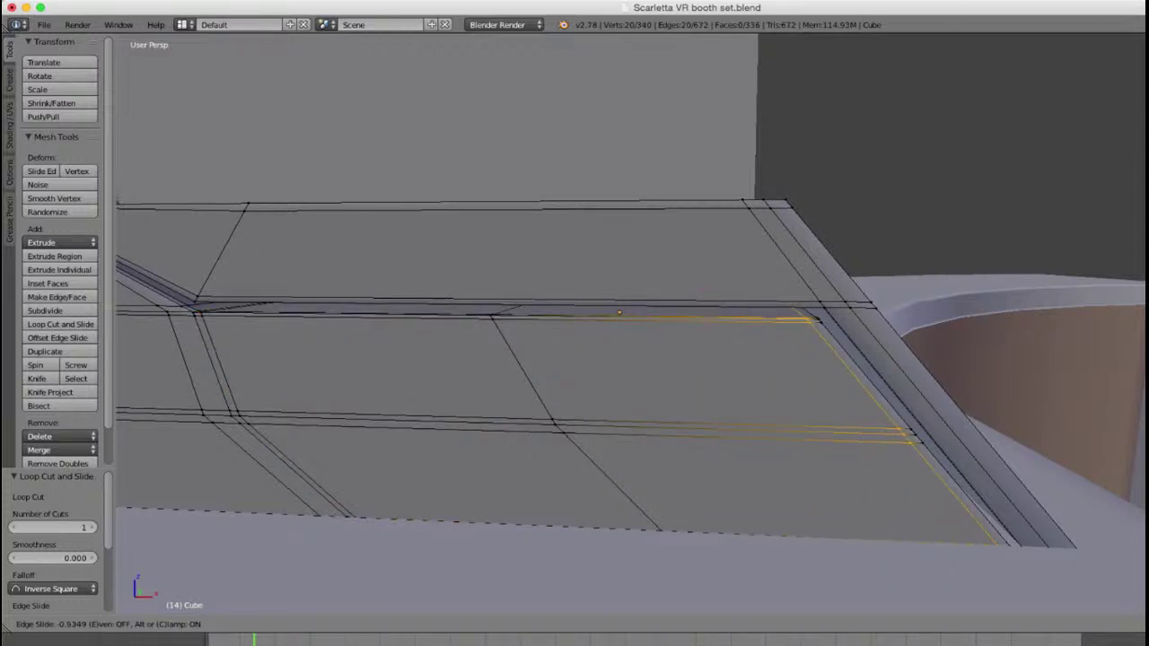
click(790, 350)
Step: Add two loop cuts along the slanted strip beside the groove, one close to its inner edge and one close to its outer edge
shift+middle_drag(790, 350, 655, 350)
scroll(656, 350, up, 3)
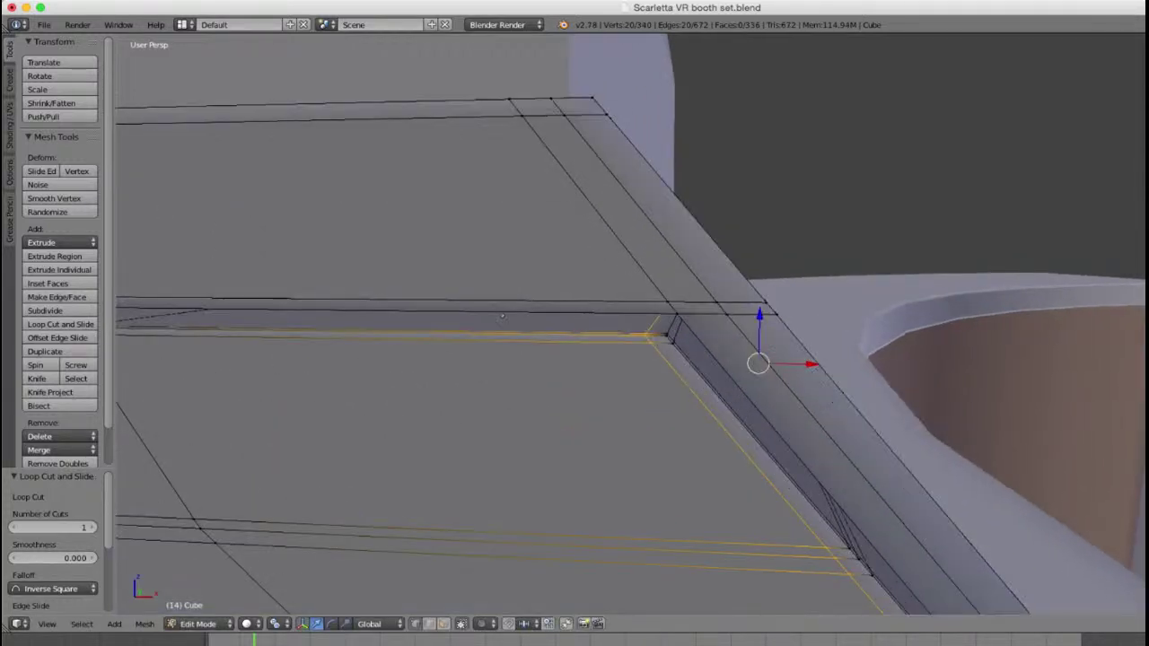
key(ctrl+r)
click(702, 306)
click(684, 307)
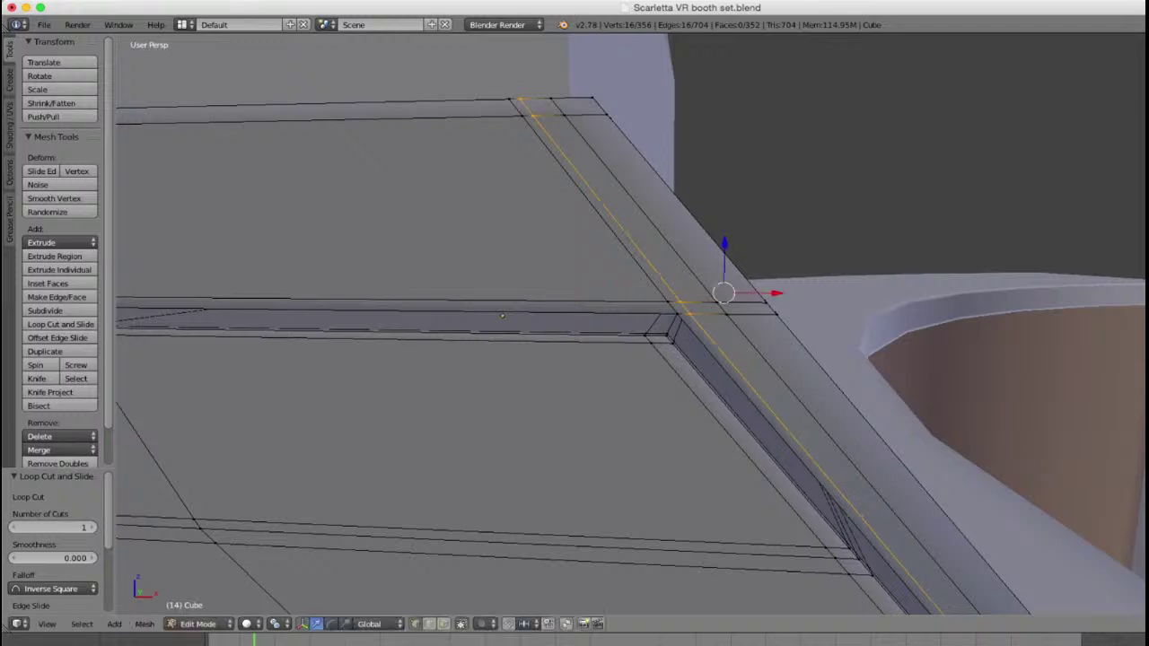
key(ctrl+r)
click(747, 306)
click(763, 307)
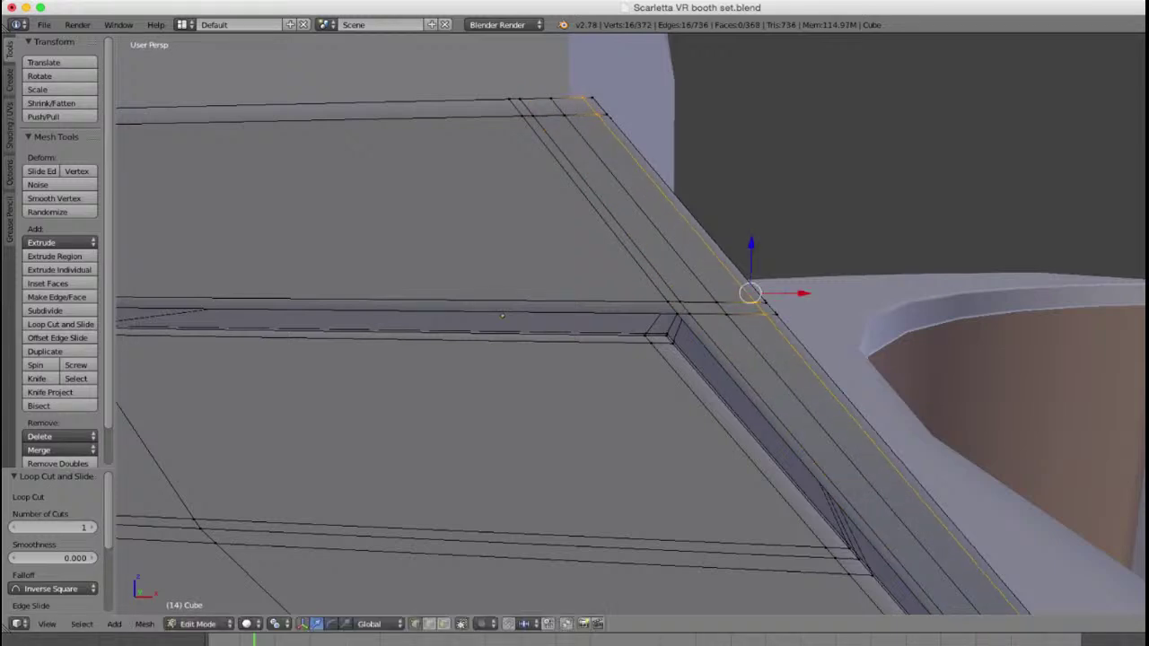
Step: Add a loop cut around the slanted strip and adjoining face, sliding it about 0.95 toward the base's bottom edge, and check the shading
middle_drag(763, 307, 638, 303)
key(Tab)
scroll(583, 364, down, 4)
key(Tab)
scroll(558, 309, up, 3)
key(ctrl+r)
click(668, 301)
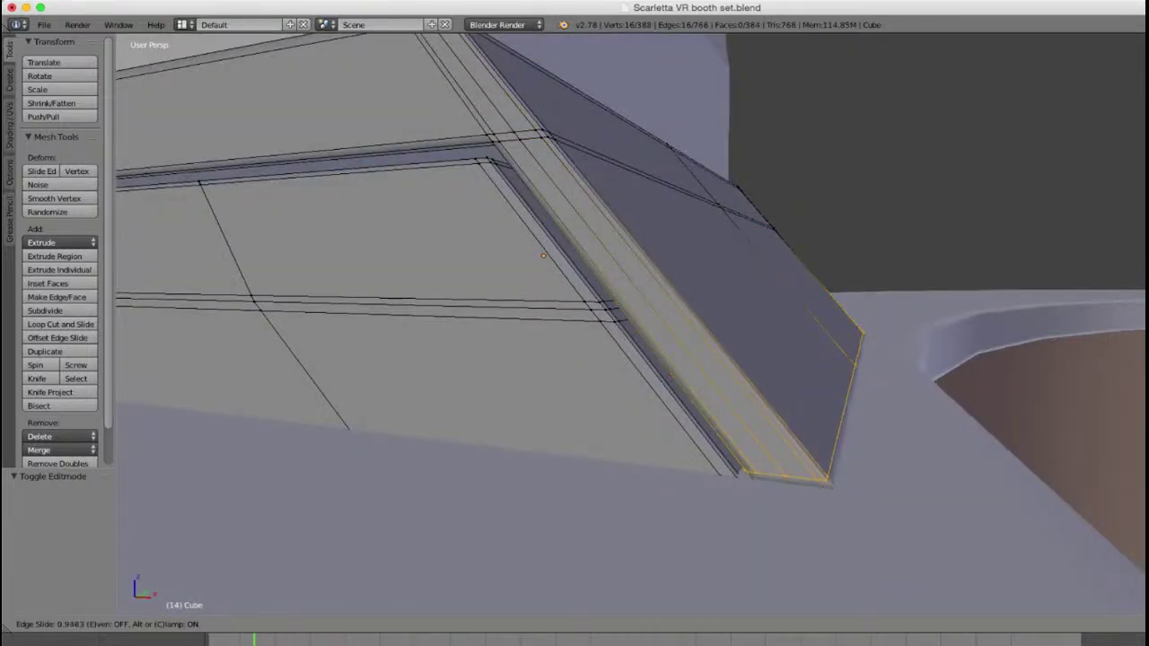
click(672, 375)
key(Tab)
scroll(671, 375, down, 6)
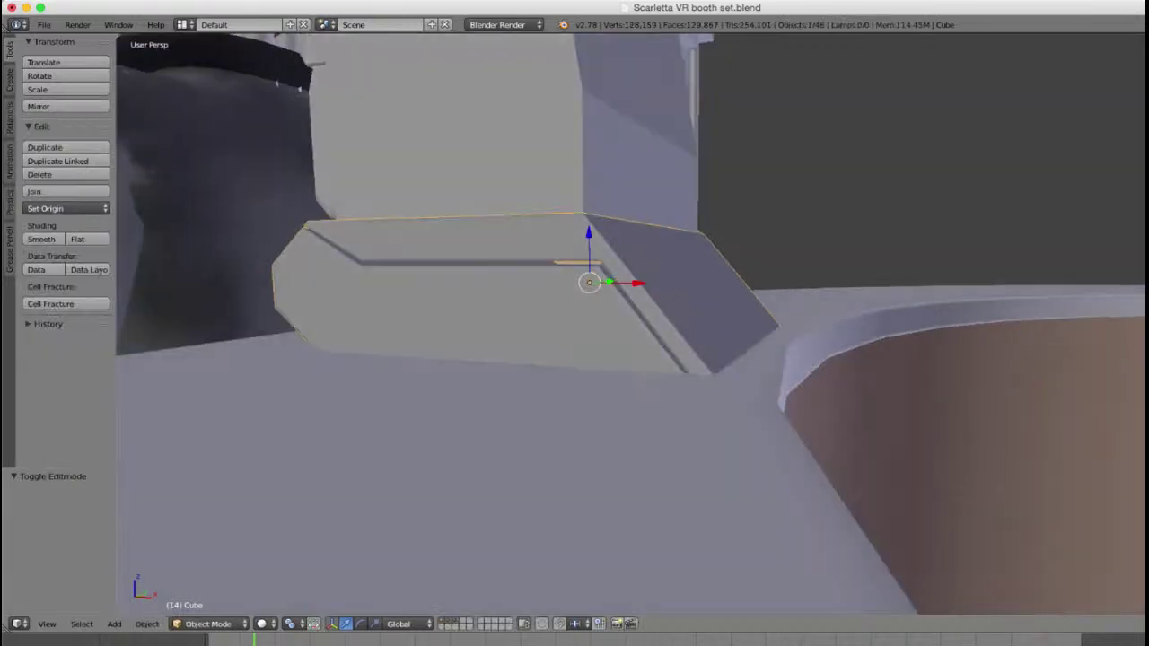
Step: Examine the base's shading and edge loops from several sides in Object Mode and Edit Mode
middle_drag(671, 374, 812, 407)
scroll(794, 400, up, 3)
key(Tab)
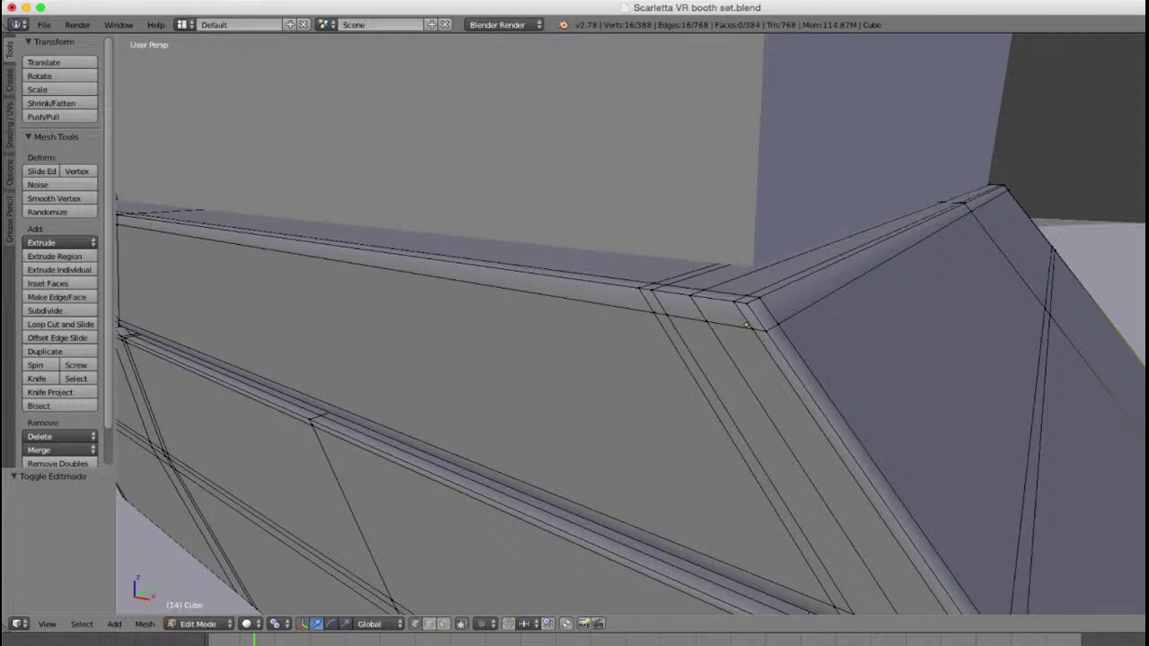
key(Tab)
scroll(812, 406, down, 5)
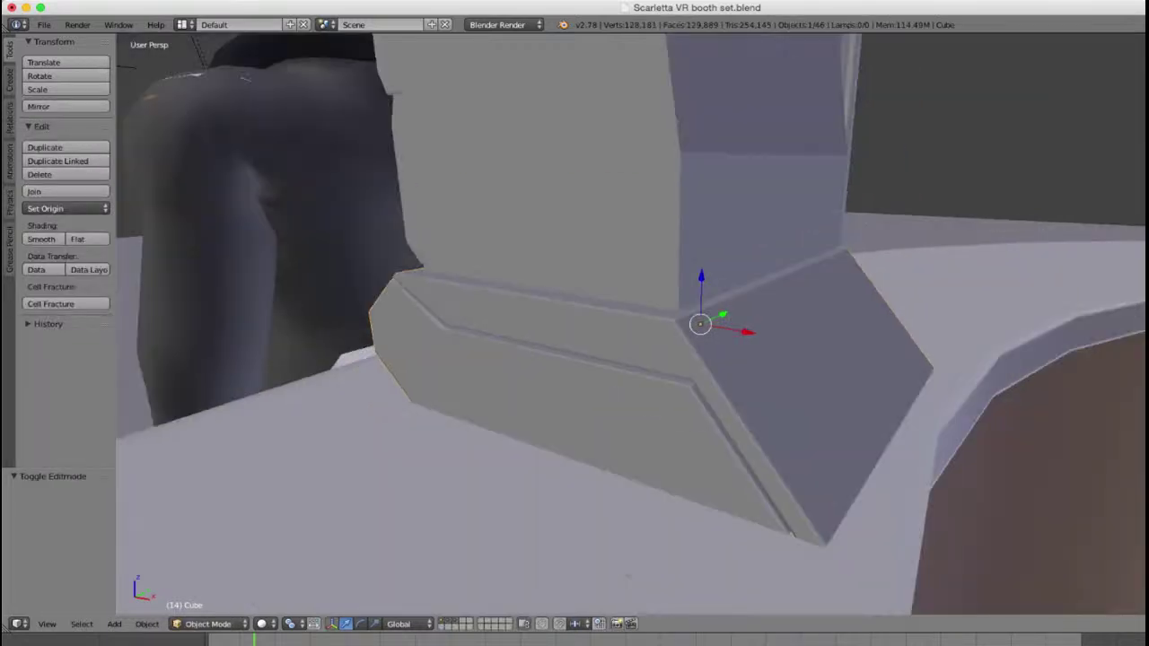
key(a)
middle_drag(812, 406, 908, 373)
scroll(908, 373, up, 2)
scroll(815, 464, up, 6)
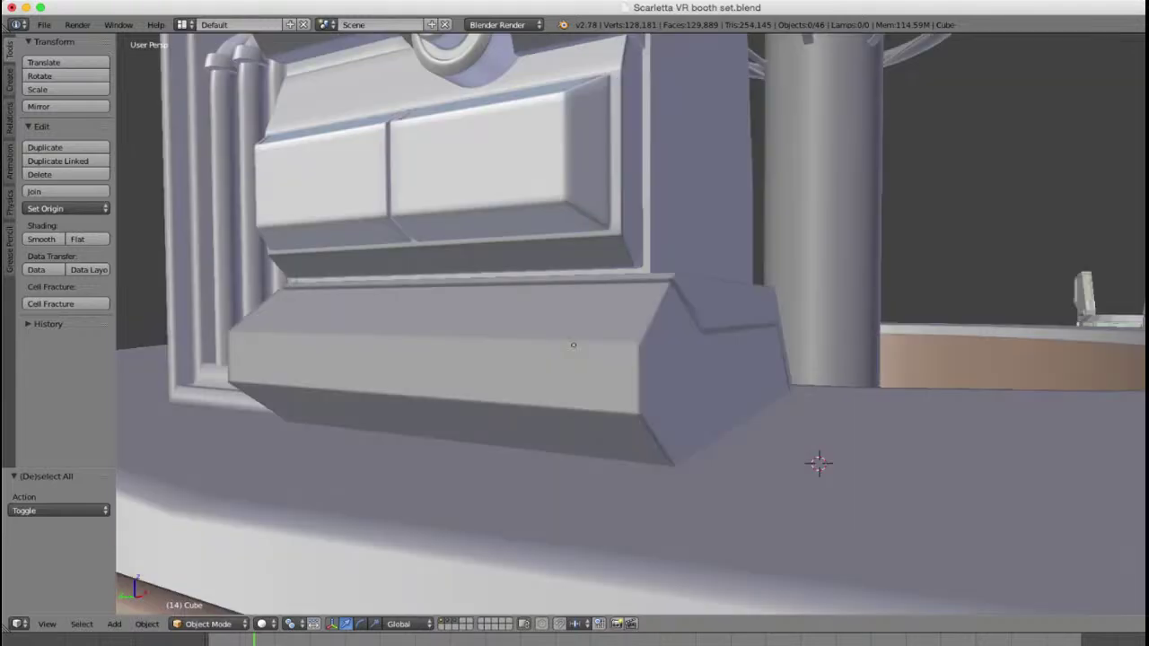
key(Tab)
middle_drag(842, 478, 815, 440)
key(Tab)
middle_drag(815, 395, 671, 392)
Step: Assign the existing Computer material to the machine's base
key(a)
scroll(583, 348, down, 6)
right_click(601, 350)
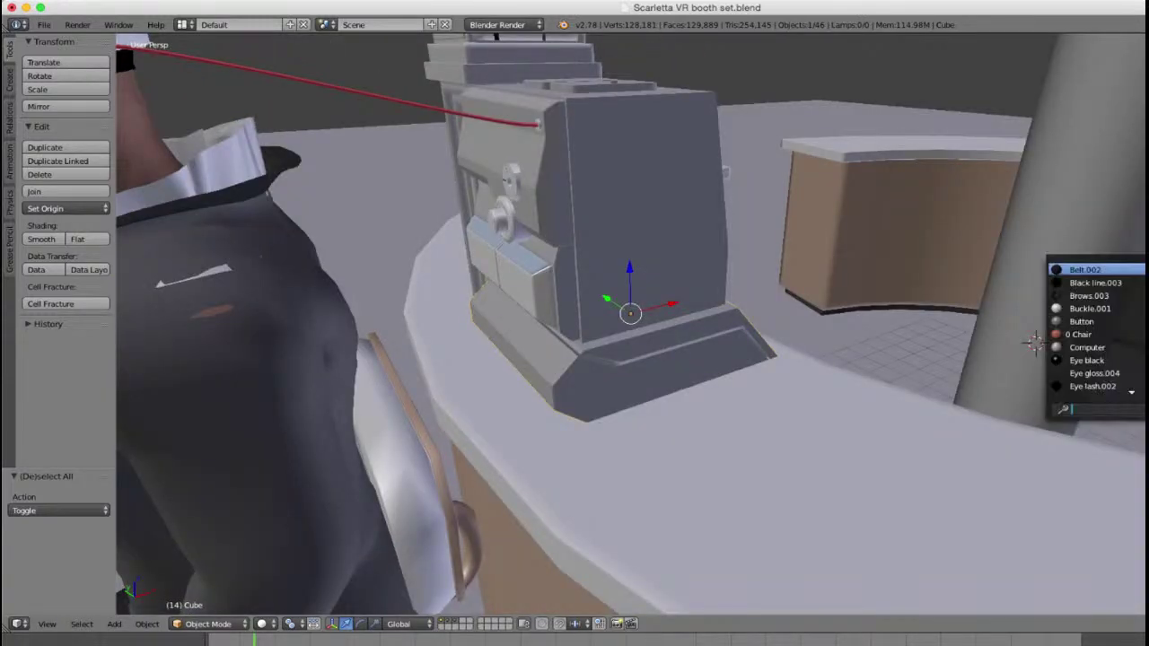
text(comp)
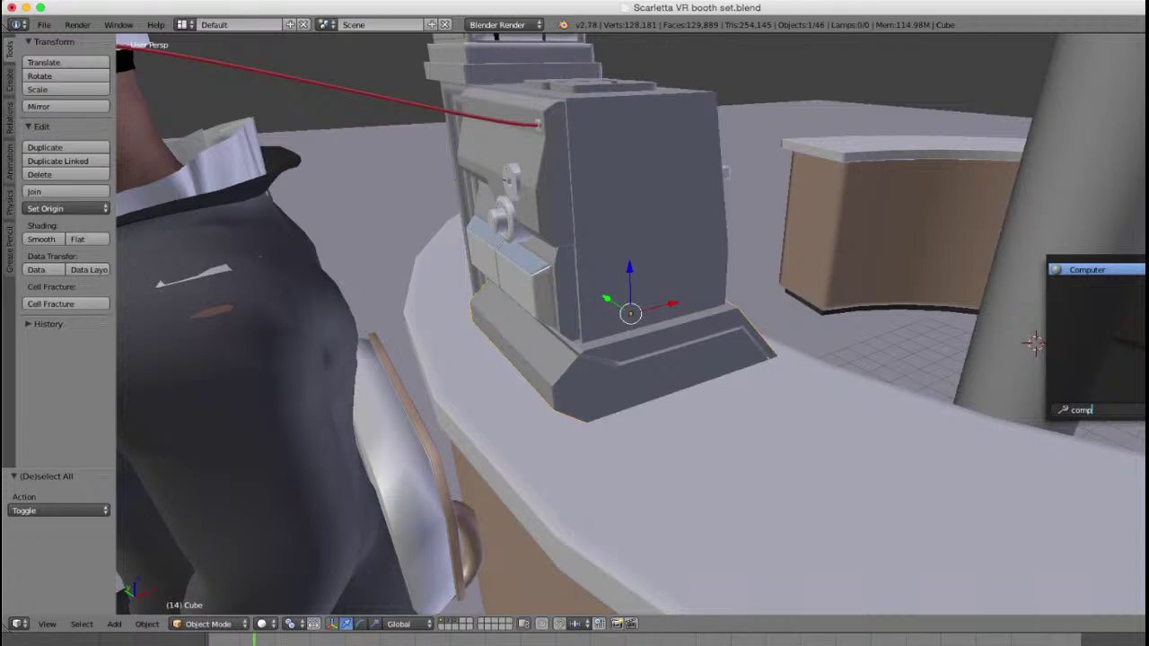
key(Return)
Step: Select the machine's body and front panel in turn, and inspect the whole machine from the front with nothing selected
right_click(644, 211)
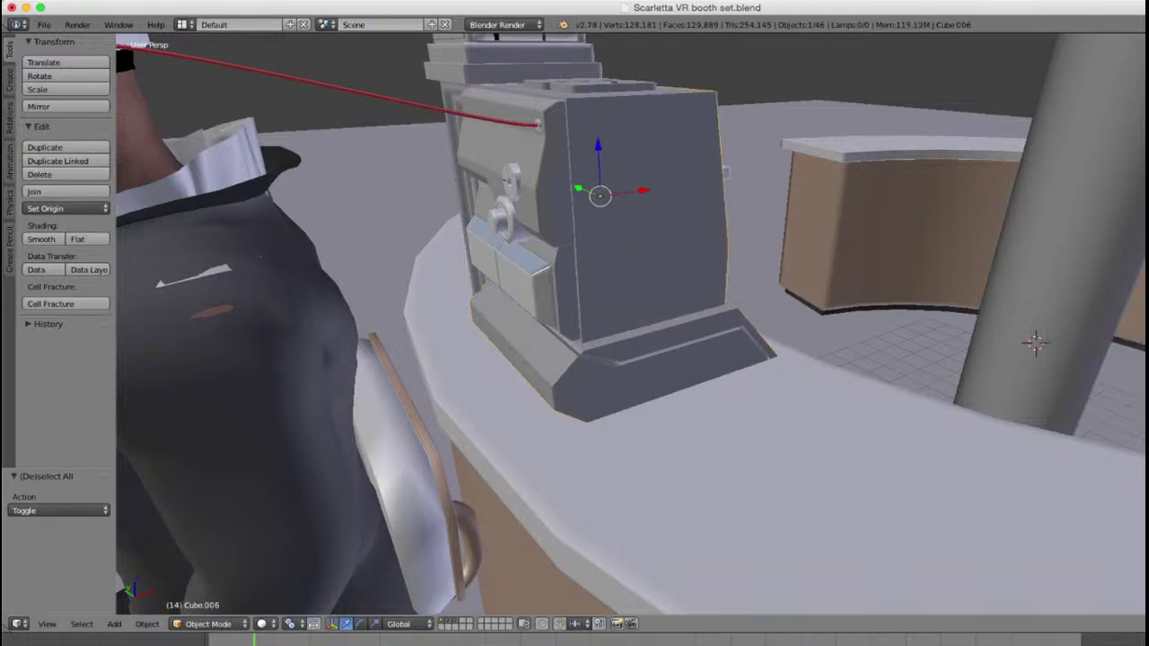
right_click(592, 87)
right_click(512, 139)
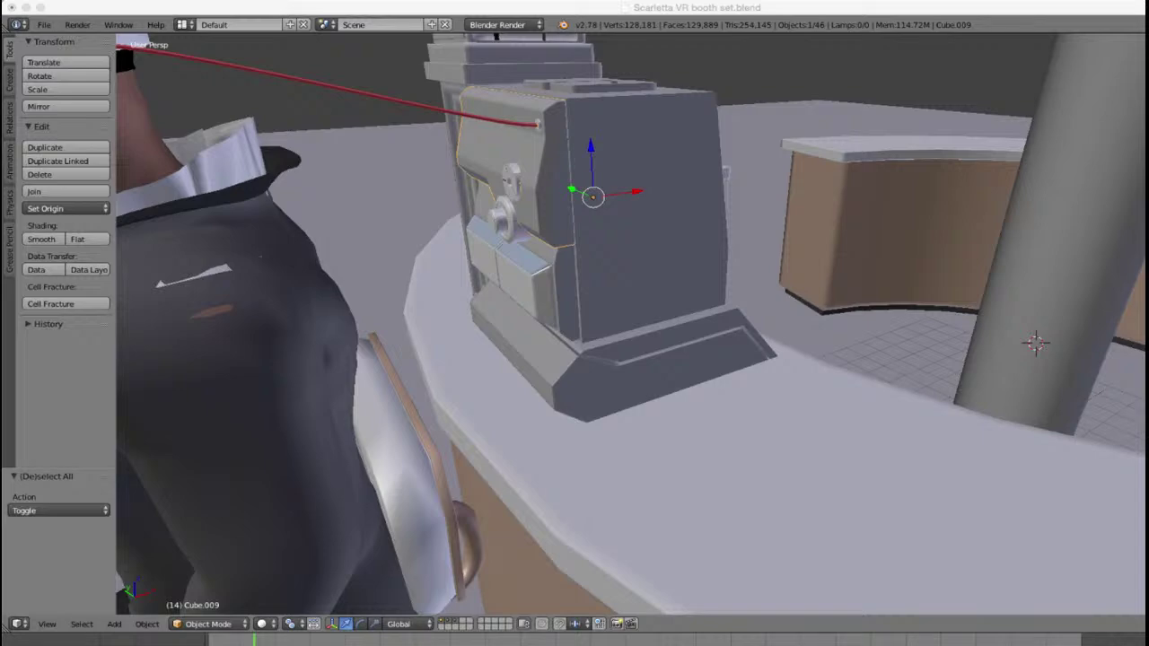
scroll(631, 325, down, 5)
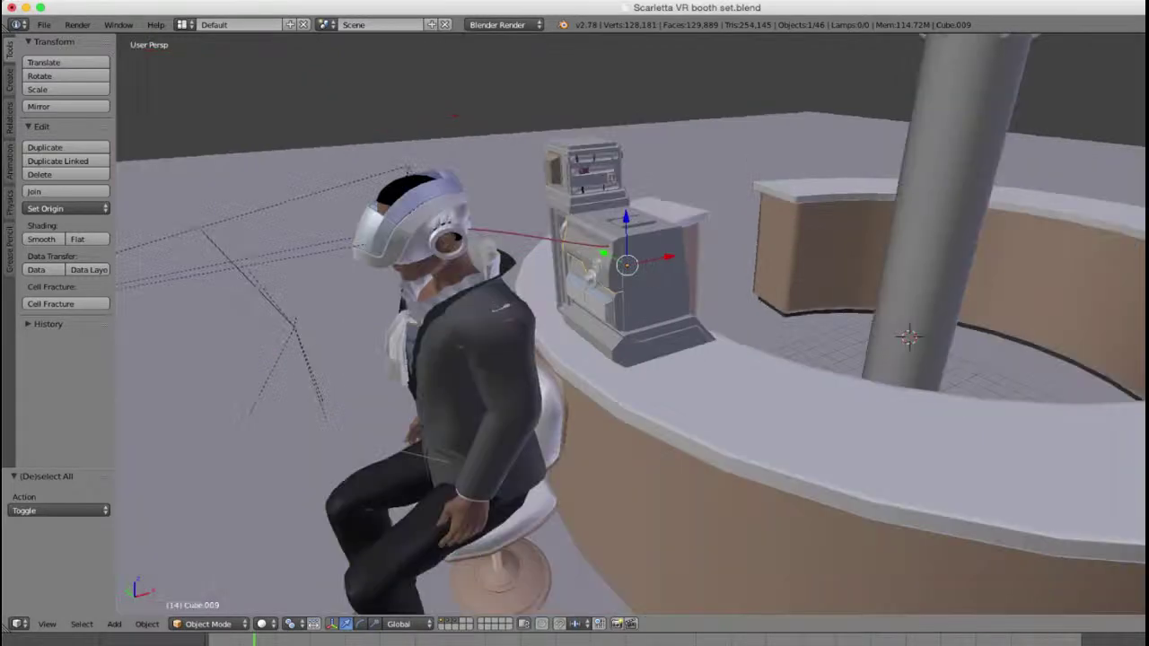
middle_drag(631, 325, 575, 286)
key(a)
middle_drag(997, 418, 871, 379)
scroll(948, 418, up, 4)
Step: Try to join the lower machine's body, base, front panels, knobs and vent plates into one object, and undo the join
key(z)
right_click(646, 395)
key(z)
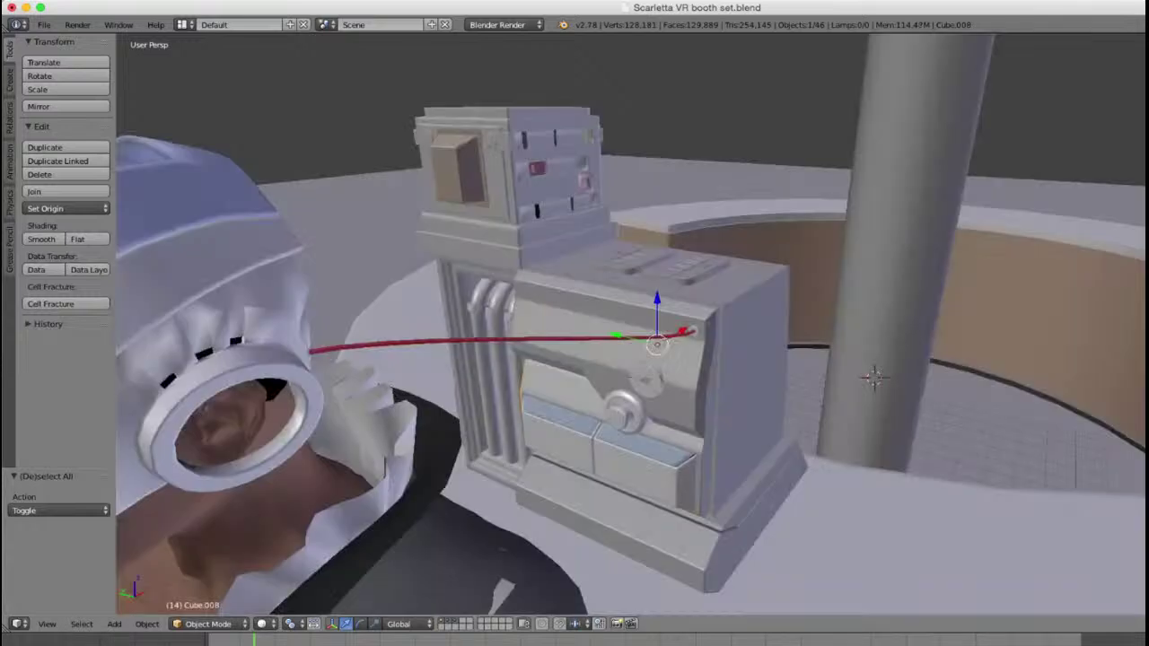
mouse_move(709, 341)
mouse_down()
mouse_move(736, 296)
mouse_move(682, 260)
mouse_move(646, 350)
mouse_move(695, 484)
mouse_up()
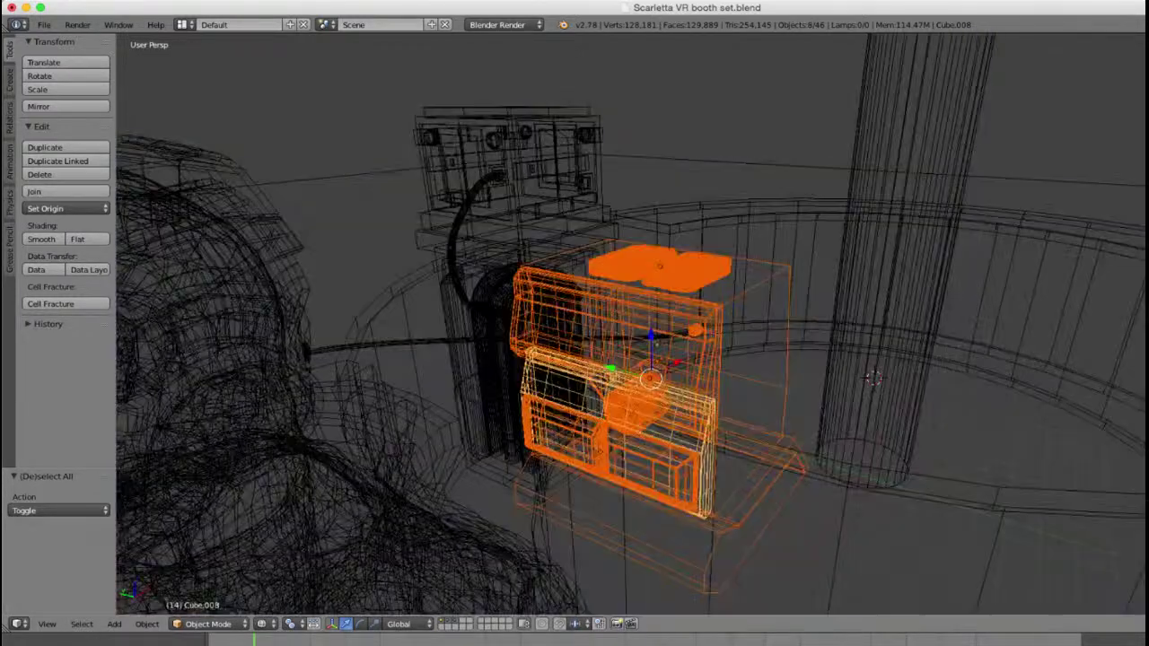
key(z)
scroll(884, 348, up, 6)
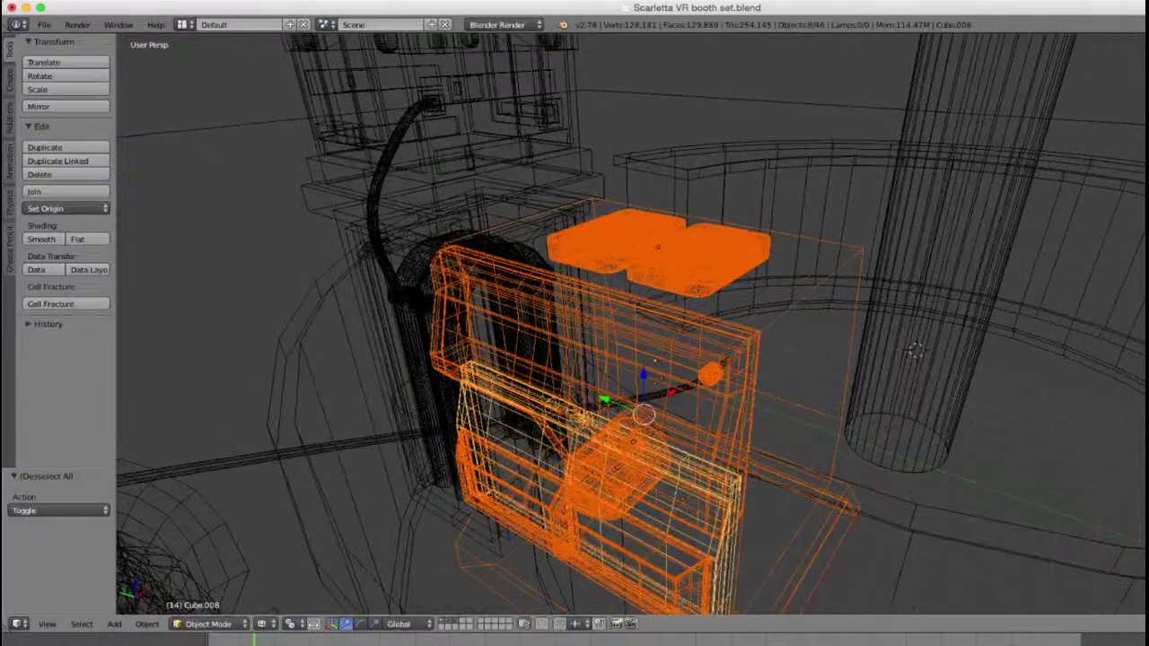
key(z)
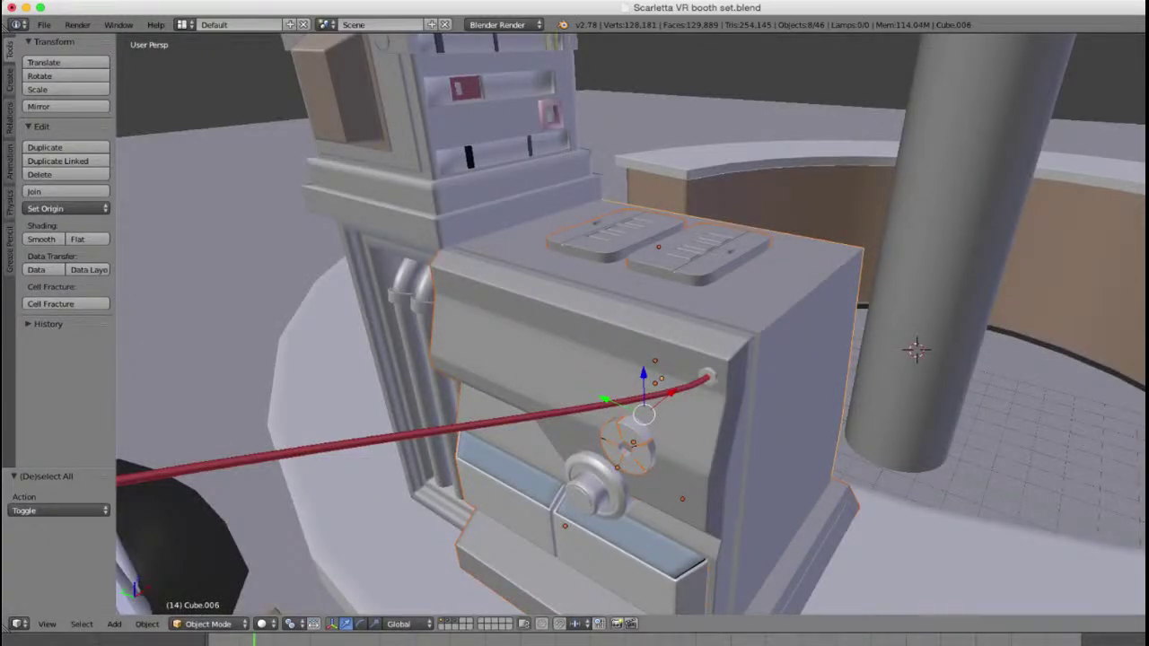
shift+right_click(628, 565)
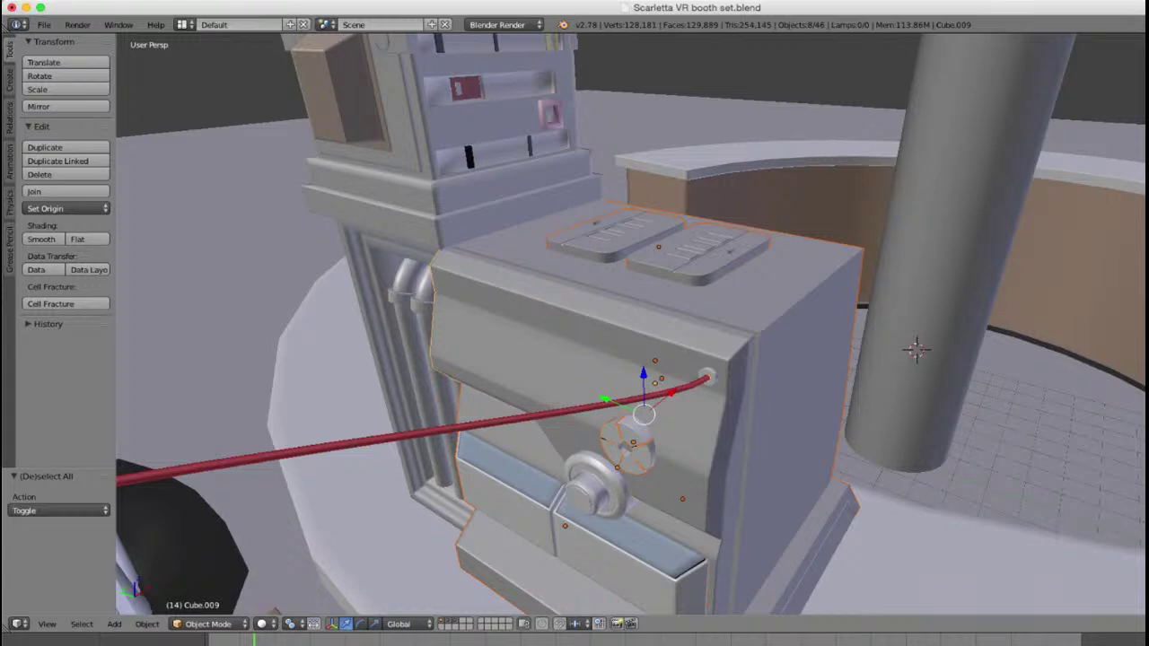
key(ctrl+j)
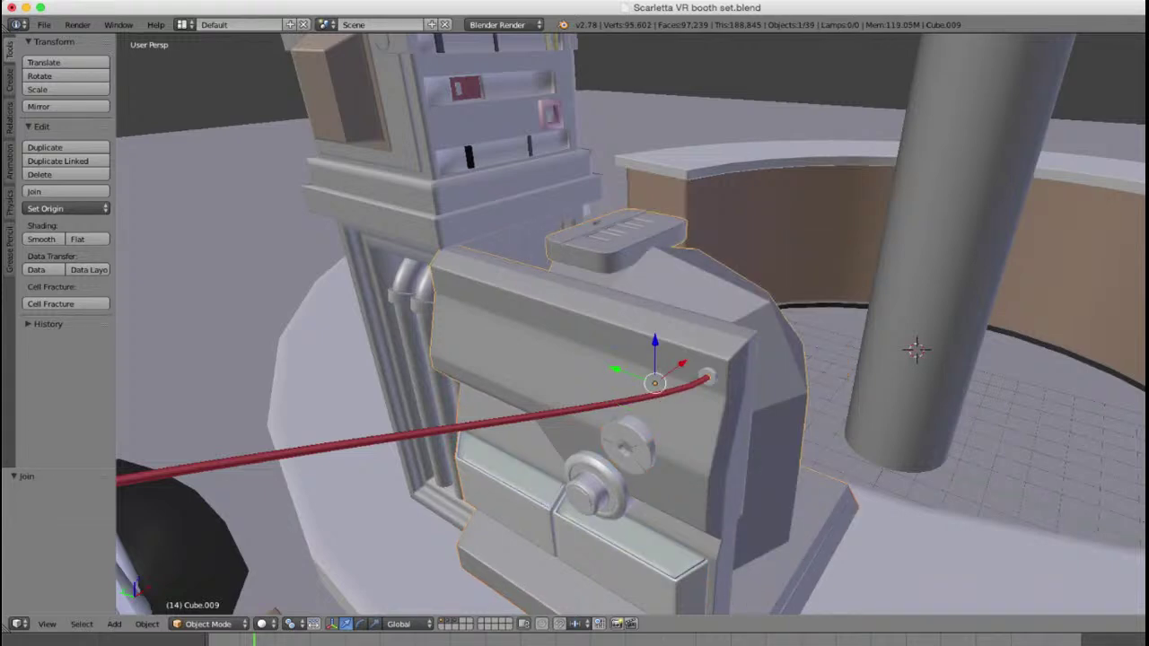
middle_drag(628, 358, 664, 359)
key(ctrl+z)
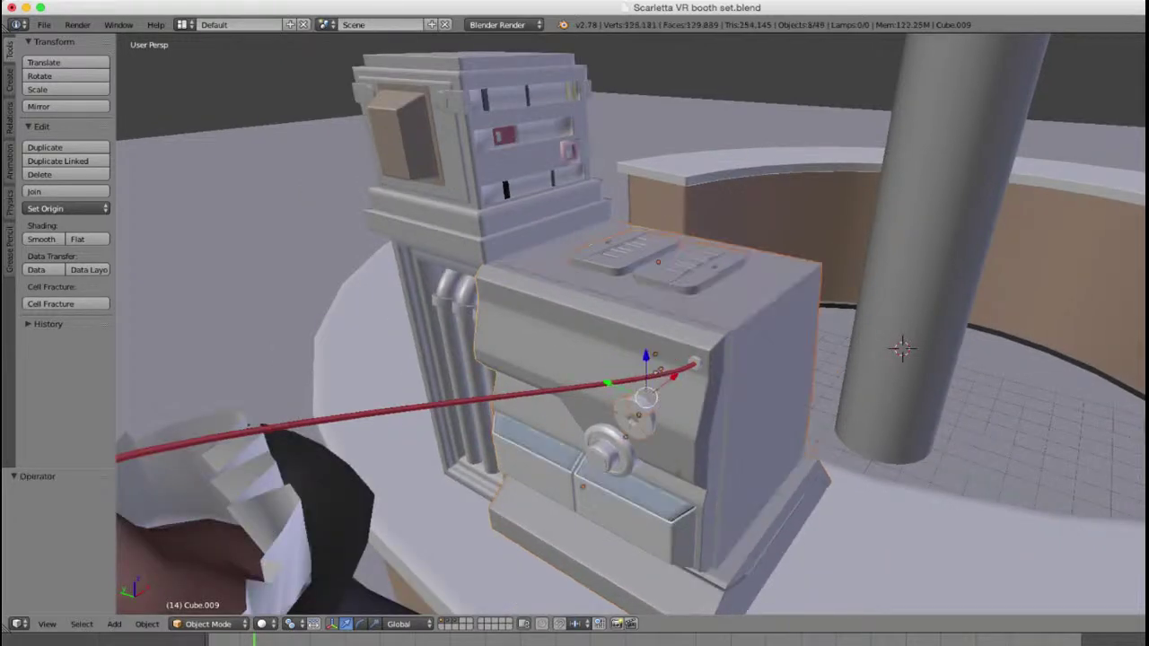
Step: Apply the Mirror modifier of the vent plates on top of the machine's body
right_click(658, 258)
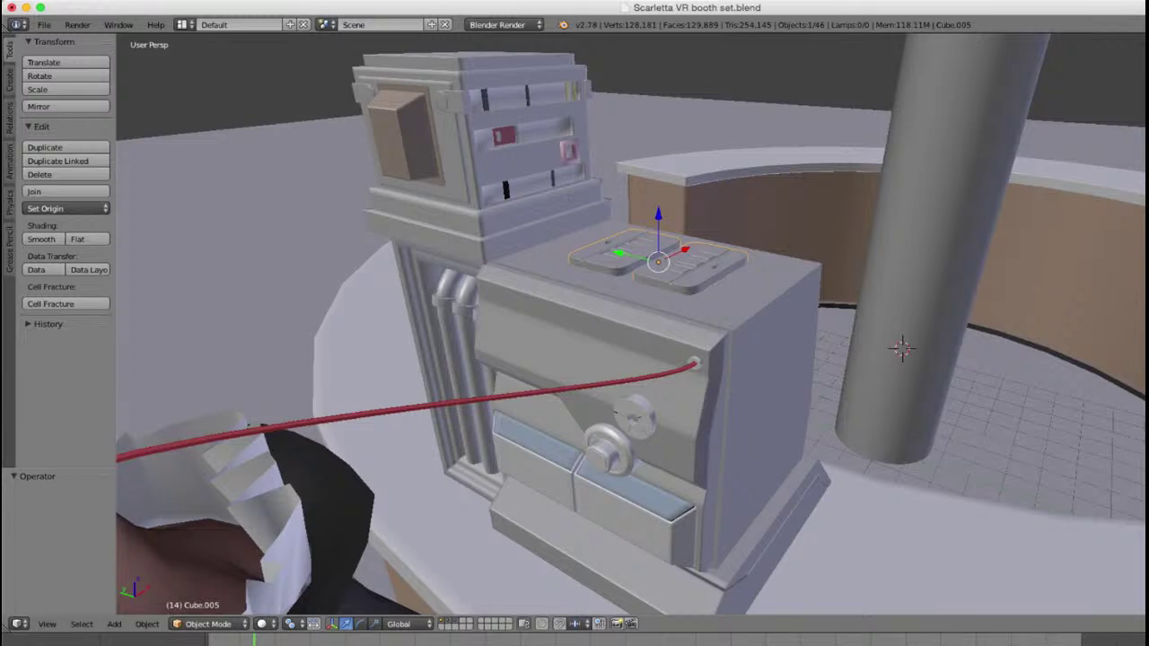
key(ctrl+a)
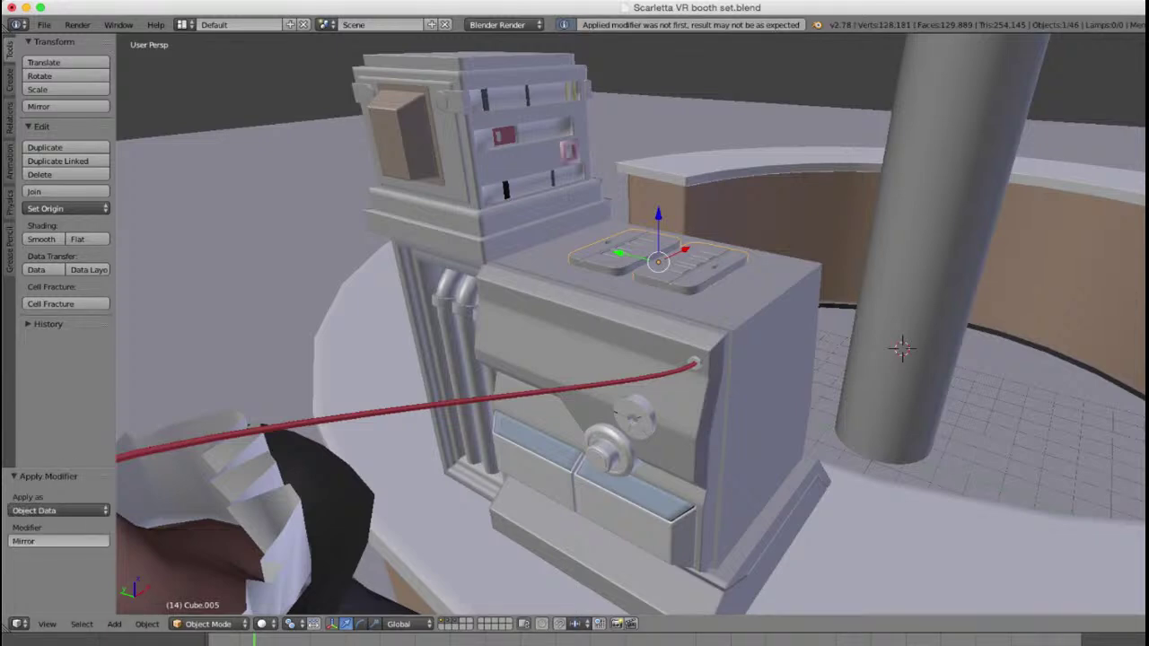
Step: Add a centred vertical loop cut across the side of the machine's main body, leaving it unslid
right_click(744, 337)
key(Tab)
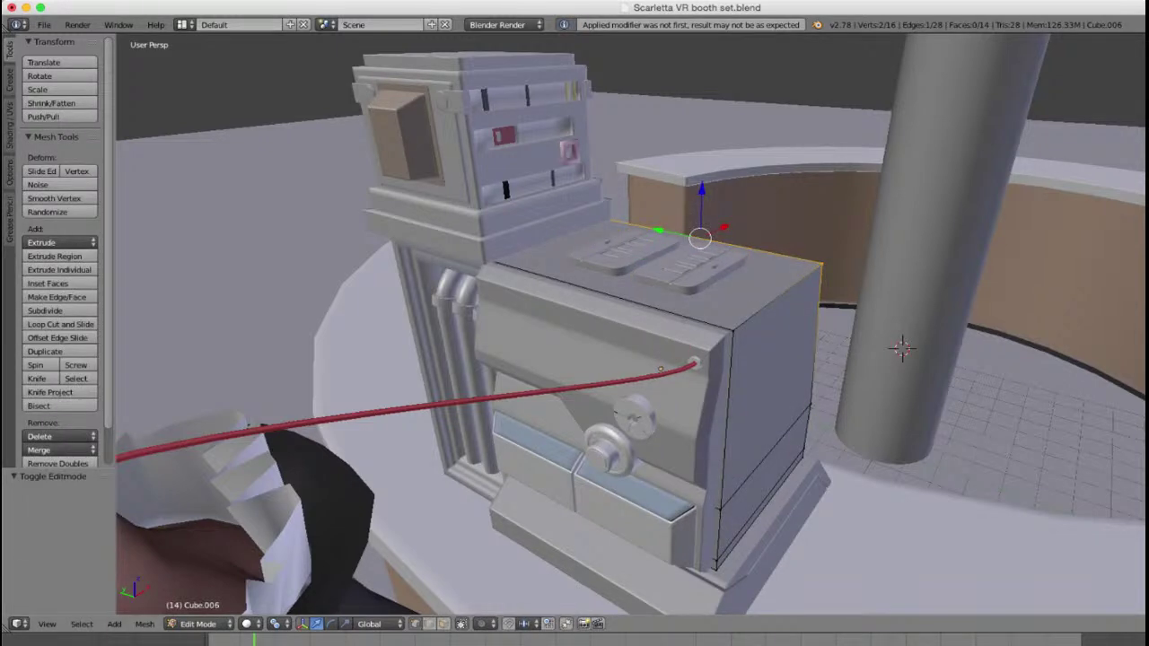
middle_drag(843, 503, 637, 357)
key(ctrl+r)
click(631, 453)
right_click(631, 454)
Step: Add two vertical loop cuts to the body's side, one slid close to the front edge and one close to the rear edge
key(ctrl+r)
click(637, 357)
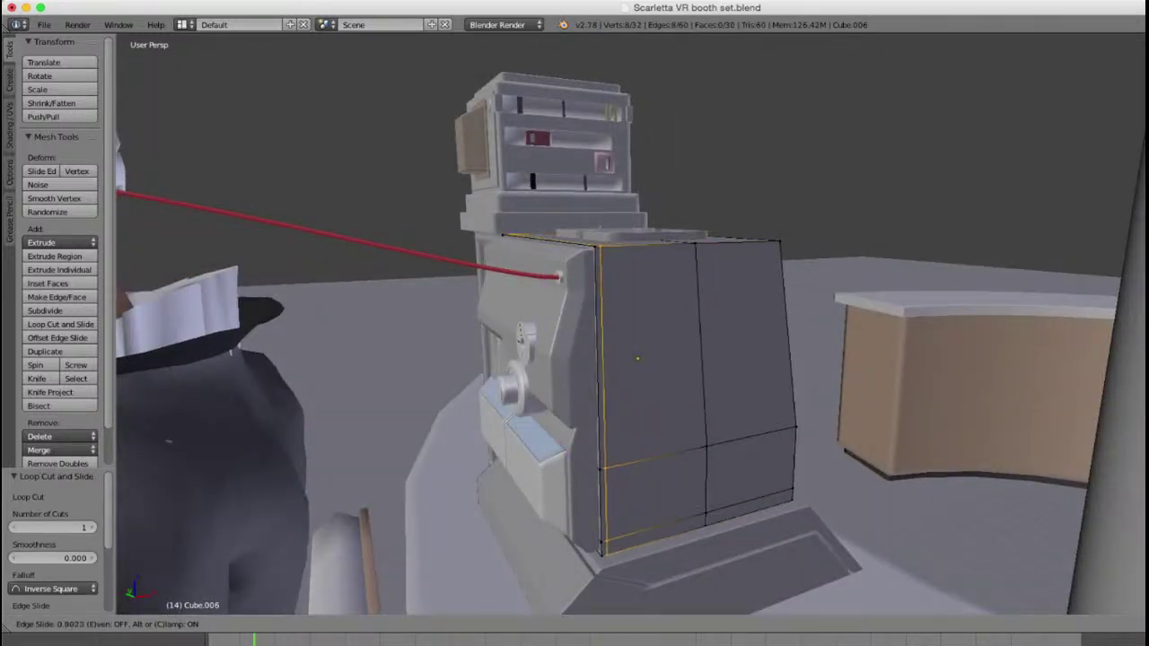
click(603, 360)
middle_drag(604, 361, 525, 367)
scroll(525, 366, up, 3)
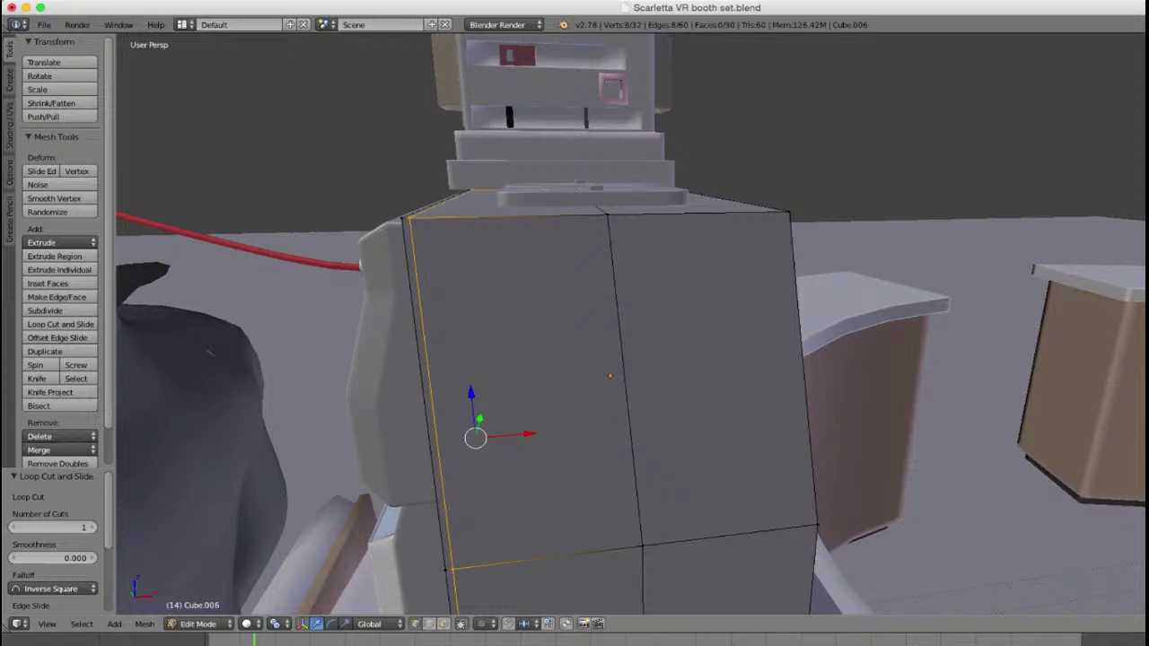
key(ctrl+r)
click(704, 377)
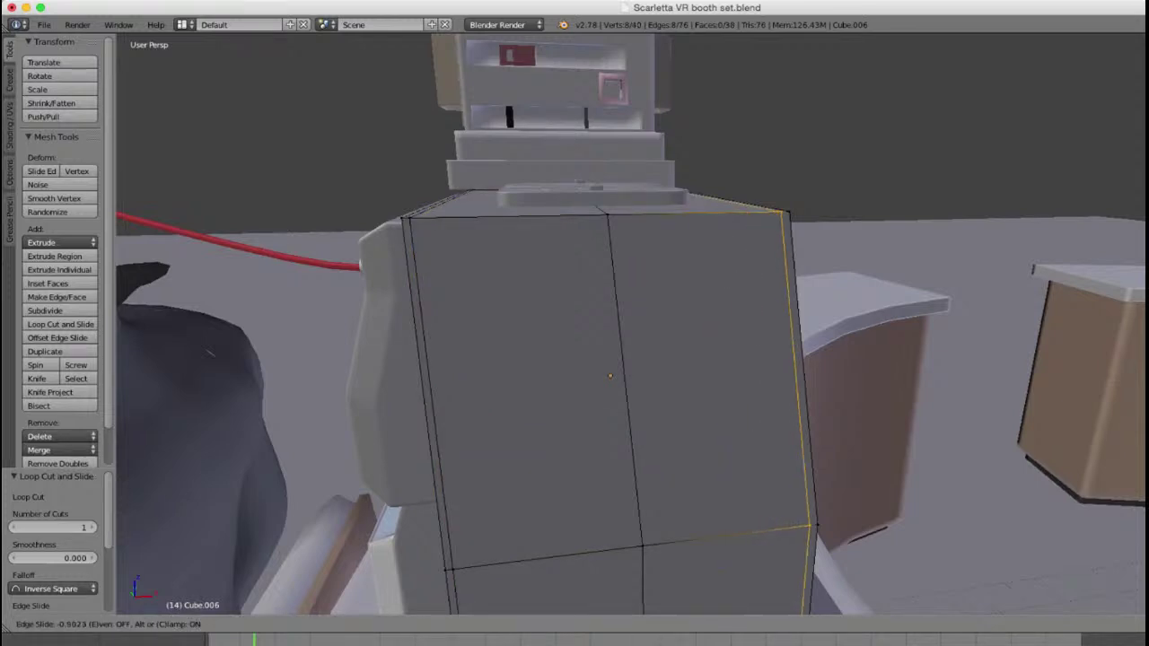
click(790, 377)
Step: Add two unslid loop cuts across the body's width and scale them by 2.934 along Y toward its side edges
middle_drag(789, 377, 355, 157)
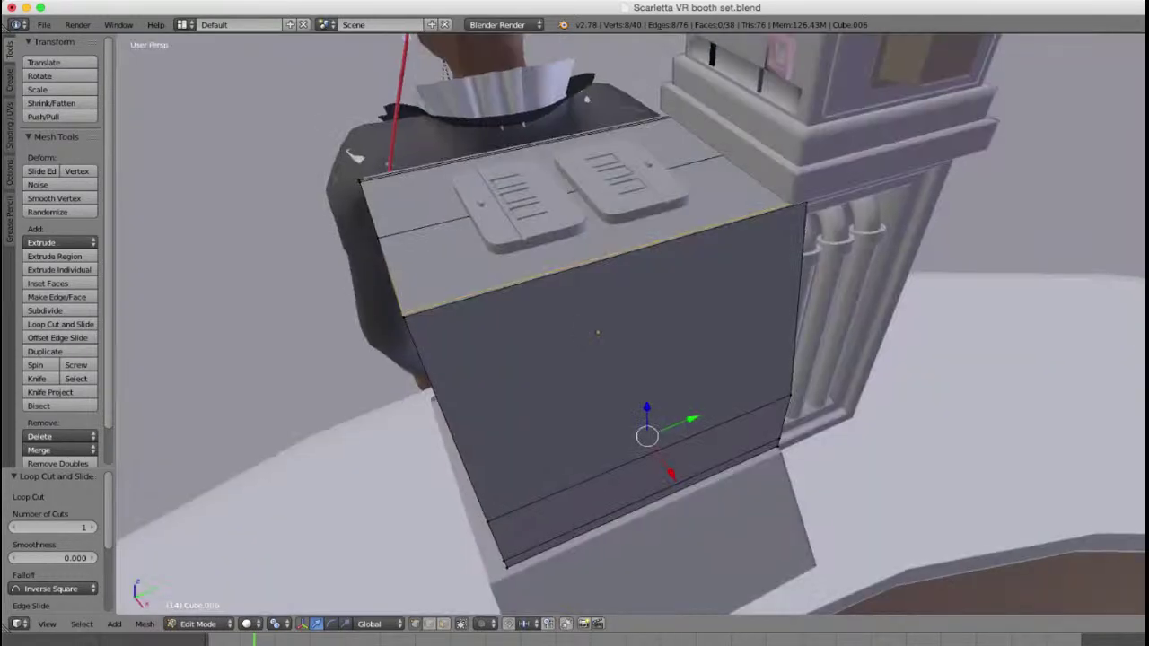
key(ctrl+r)
scroll(584, 269, up, 1)
click(583, 270)
right_click(583, 269)
middle_drag(584, 269, 518, 293)
key(s)
key(y)
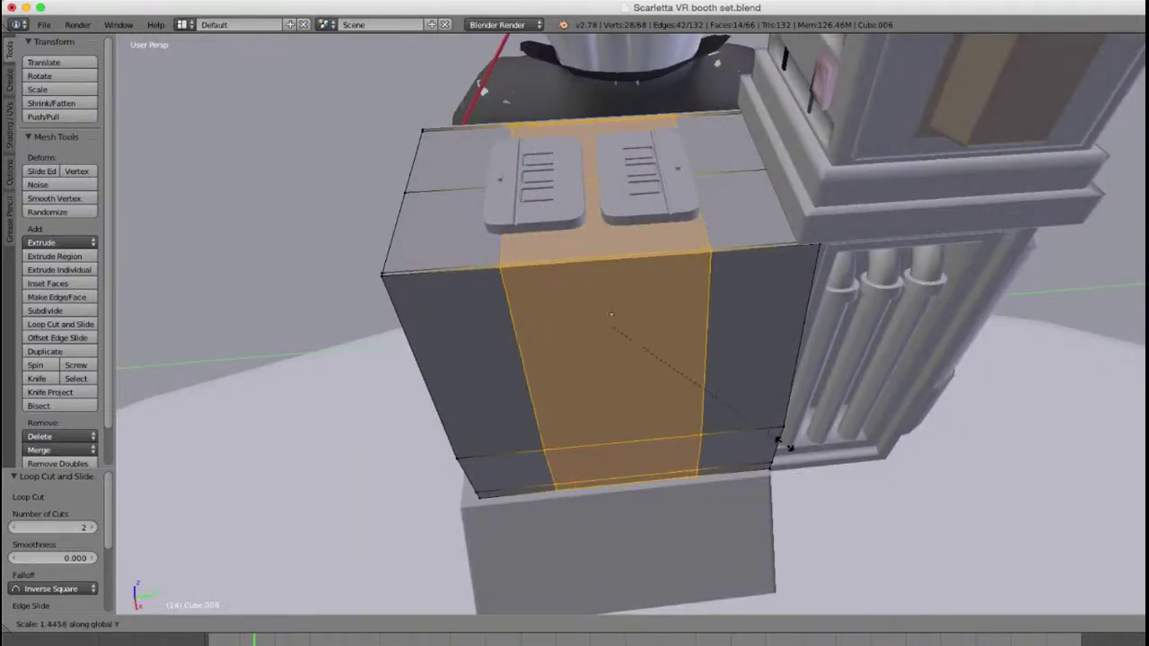
click(982, 519)
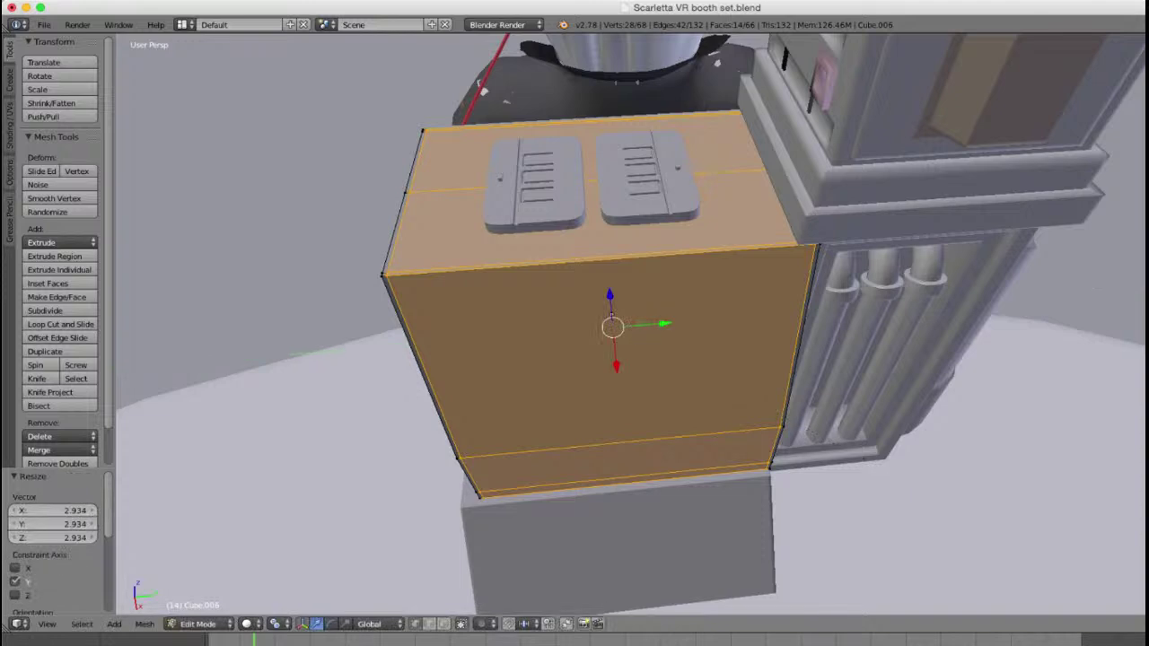
Step: Add a horizontal loop cut around the machine's main body and slide it close to the top edge
middle_drag(981, 519, 906, 502)
middle_drag(507, 146, 599, 372)
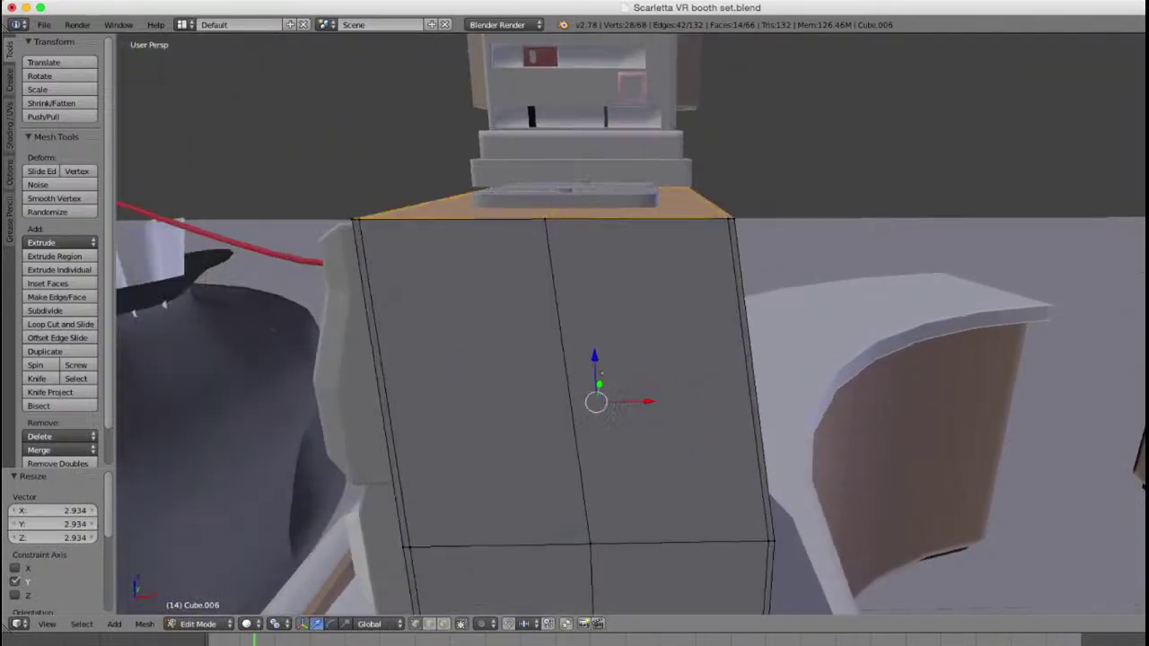
key(ctrl+r)
click(599, 363)
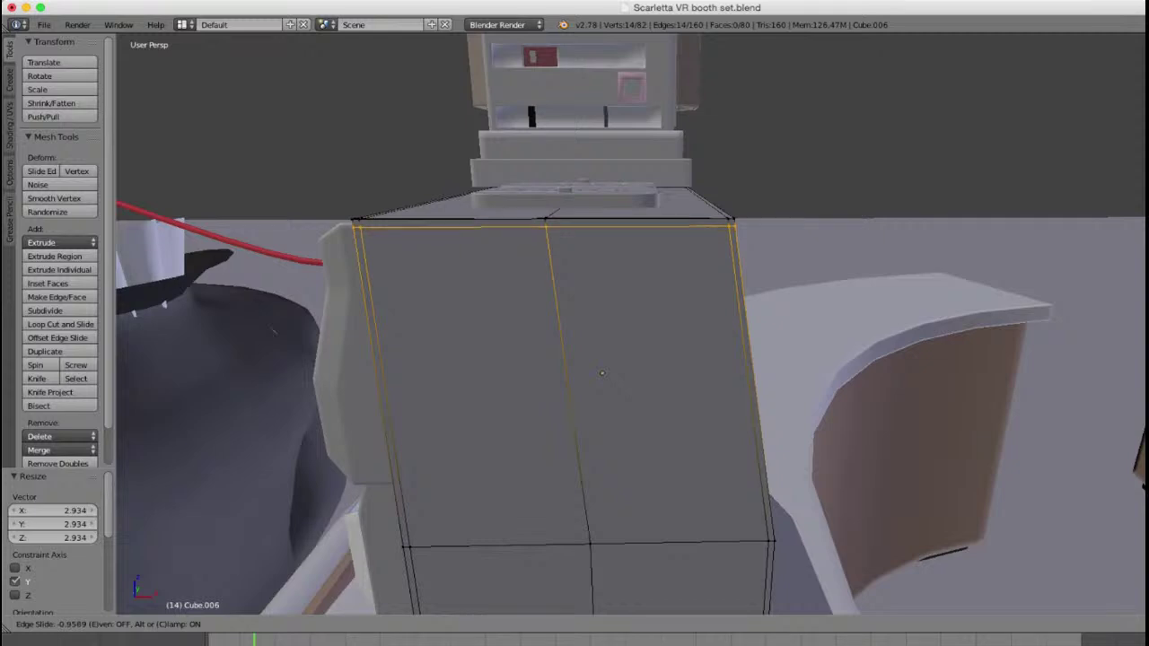
click(602, 373)
Step: Add a horizontal loop cut around the lowest band of the body, slide it close to the bottom edge, and return to Object Mode
middle_drag(602, 374, 790, 247)
scroll(673, 270, up, 4)
scroll(790, 247, up, 2)
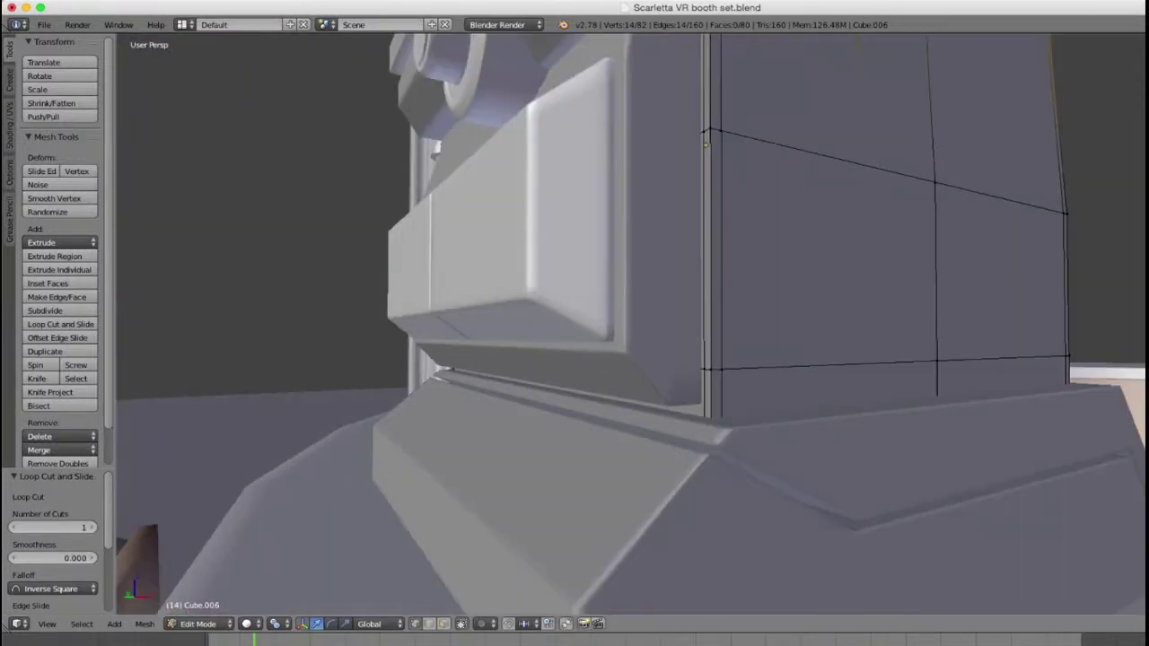
key(ctrl+r)
click(705, 141)
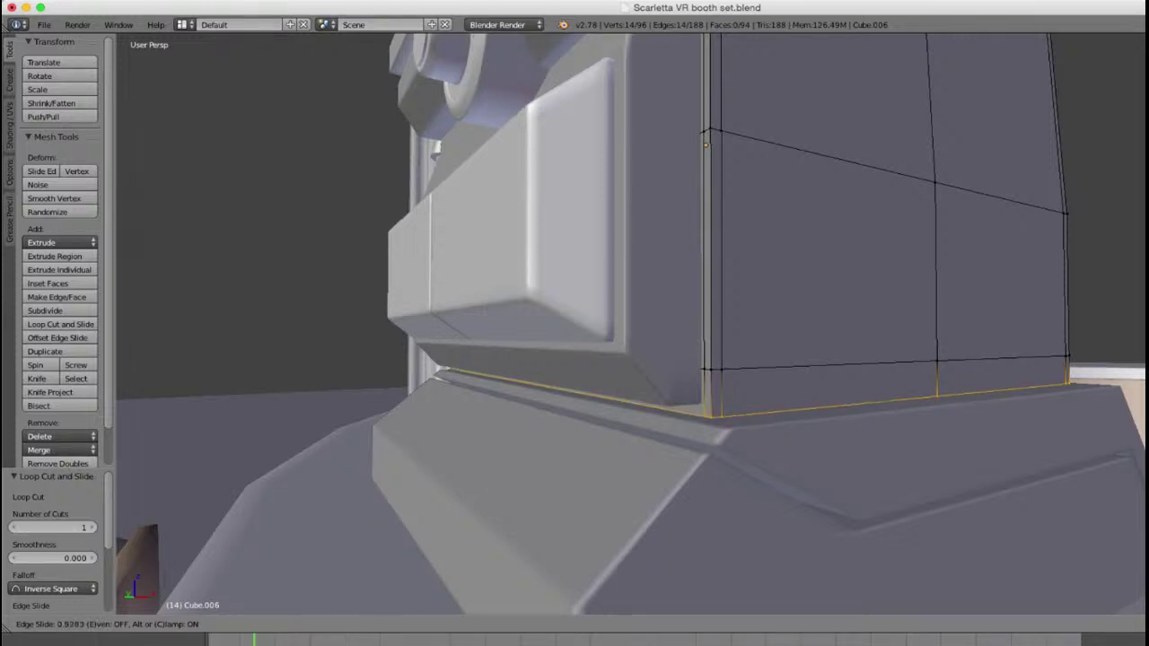
click(713, 395)
middle_drag(712, 395, 662, 521)
key(Tab)
Step: Join the machine's body, front panel, compartments, dials and top vent plates into the base object and shade it smooth
scroll(606, 429, down, 5)
scroll(619, 521, up, 2)
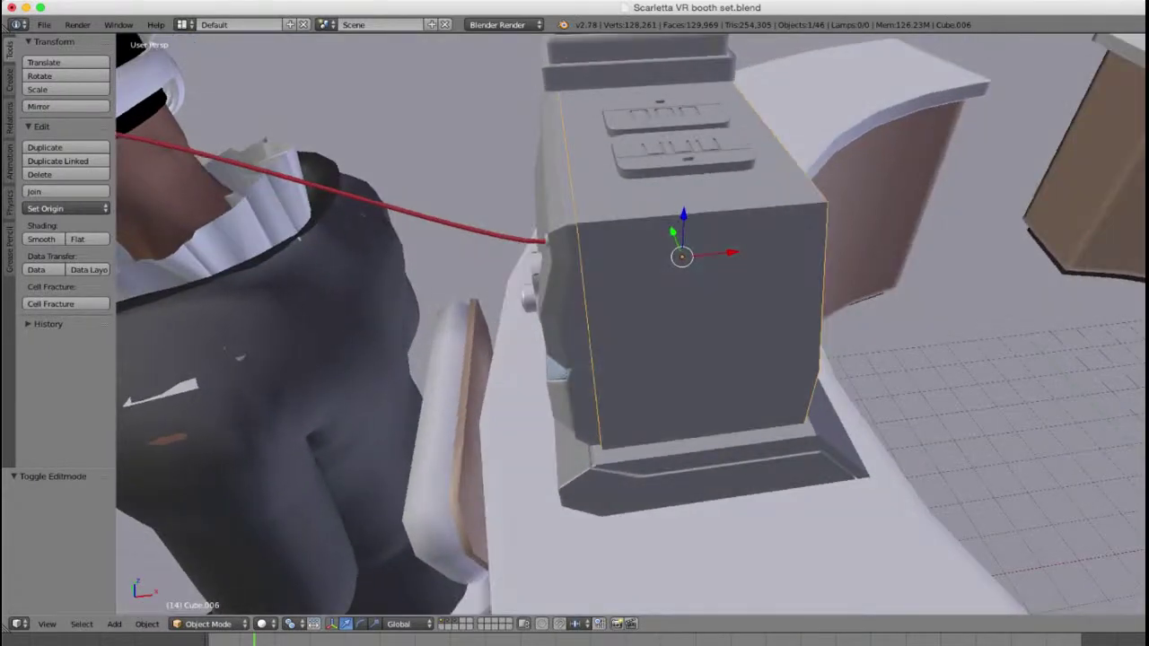
shift+right_click(563, 287)
middle_drag(564, 287, 619, 283)
shift+right_click(619, 381)
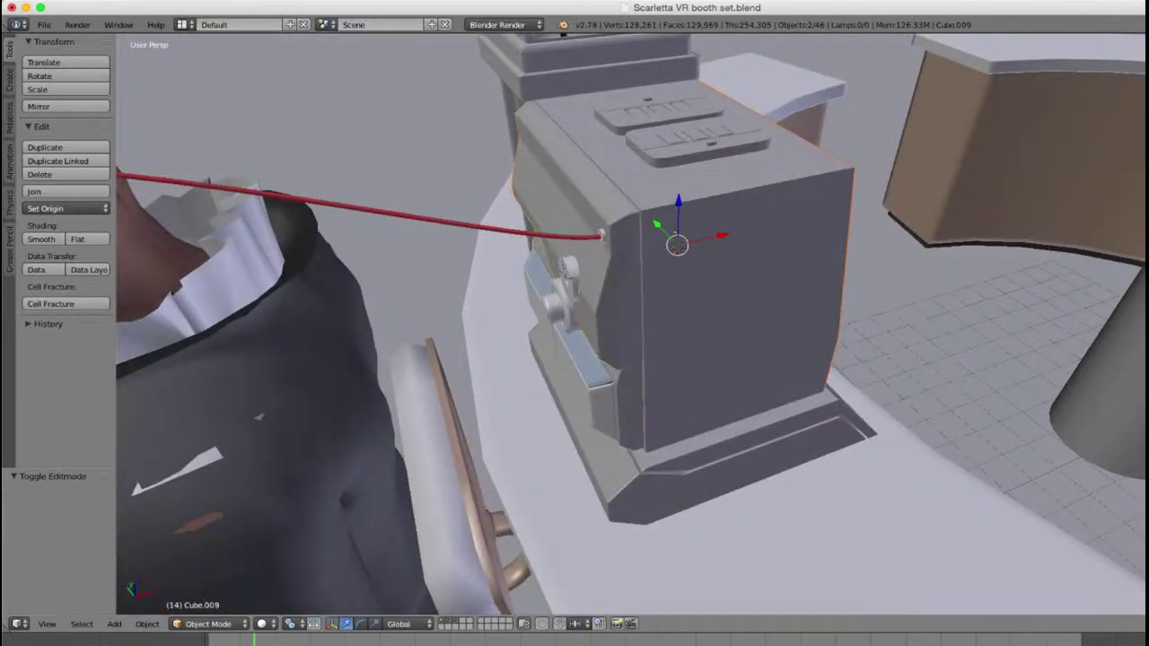
key(z)
key(z)
shift+right_click(585, 357)
key(z)
key(z)
shift+right_click(565, 267)
shift+right_click(567, 268)
key(z)
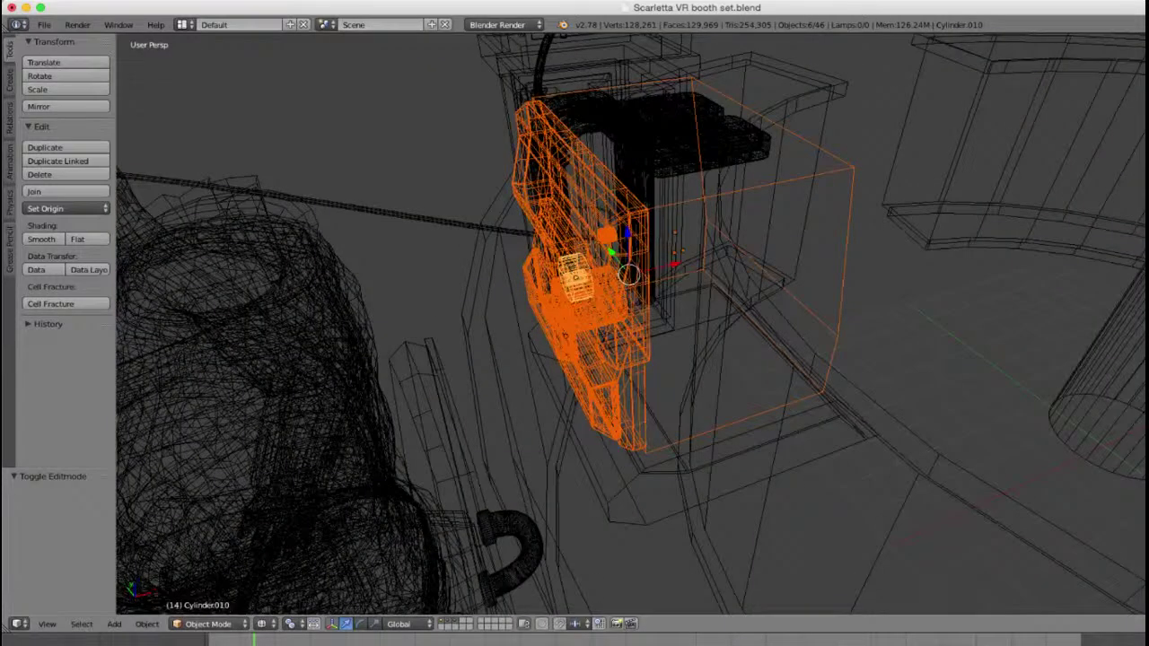
key(z)
shift+right_click(684, 137)
key(z)
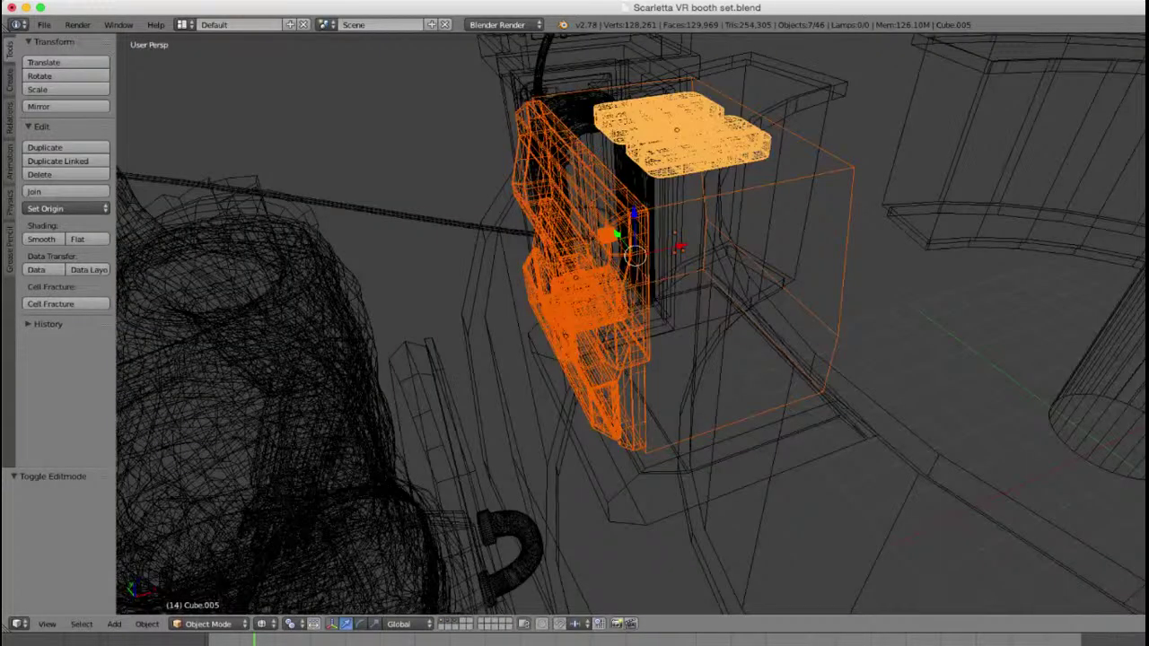
key(z)
shift+right_click(643, 492)
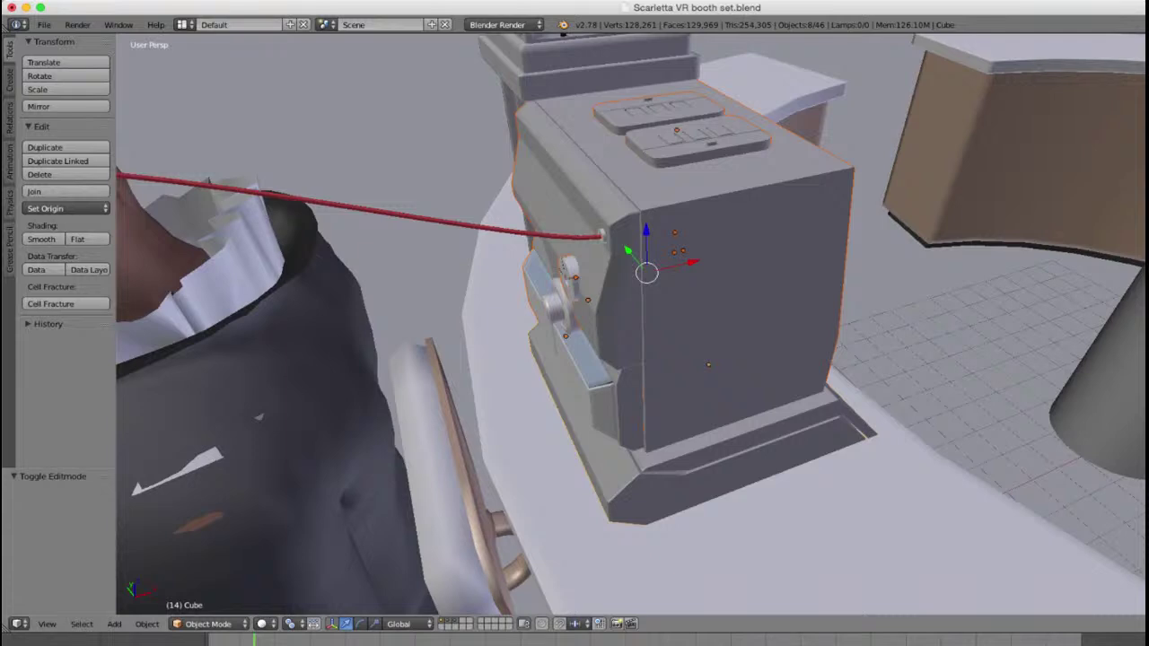
key(z)
key(z)
key(ctrl+j)
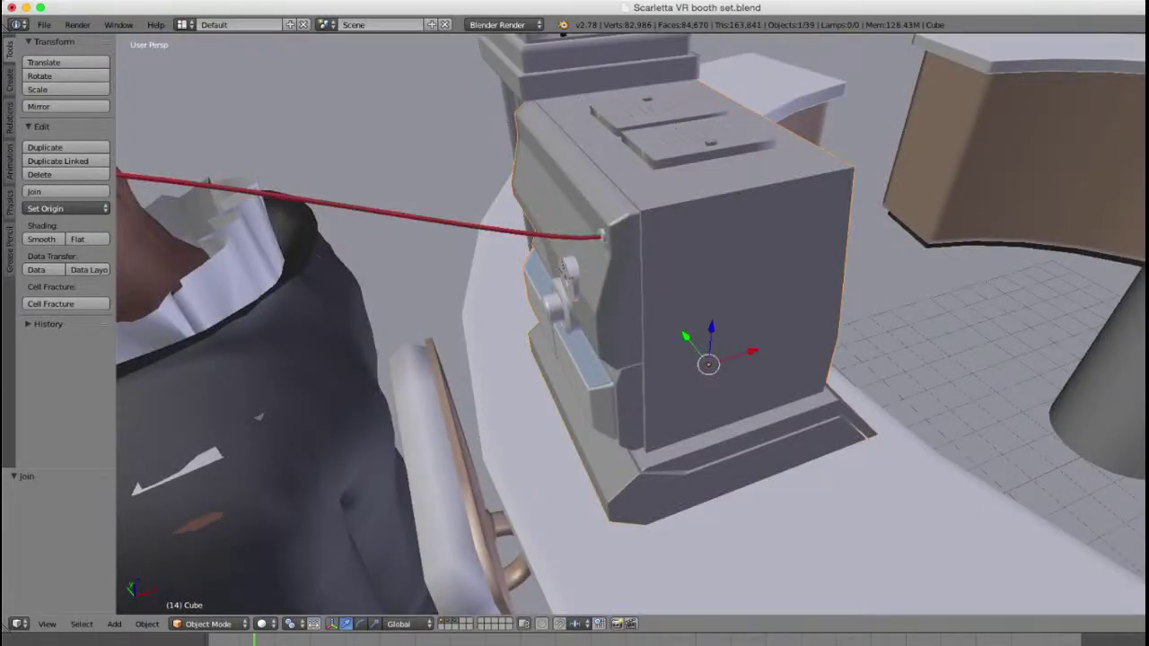
click(42, 240)
Step: Try a Subdivision Surface modifier on the joined machine
middle_drag(395, 269, 397, 333)
middle_drag(571, 362, 593, 334)
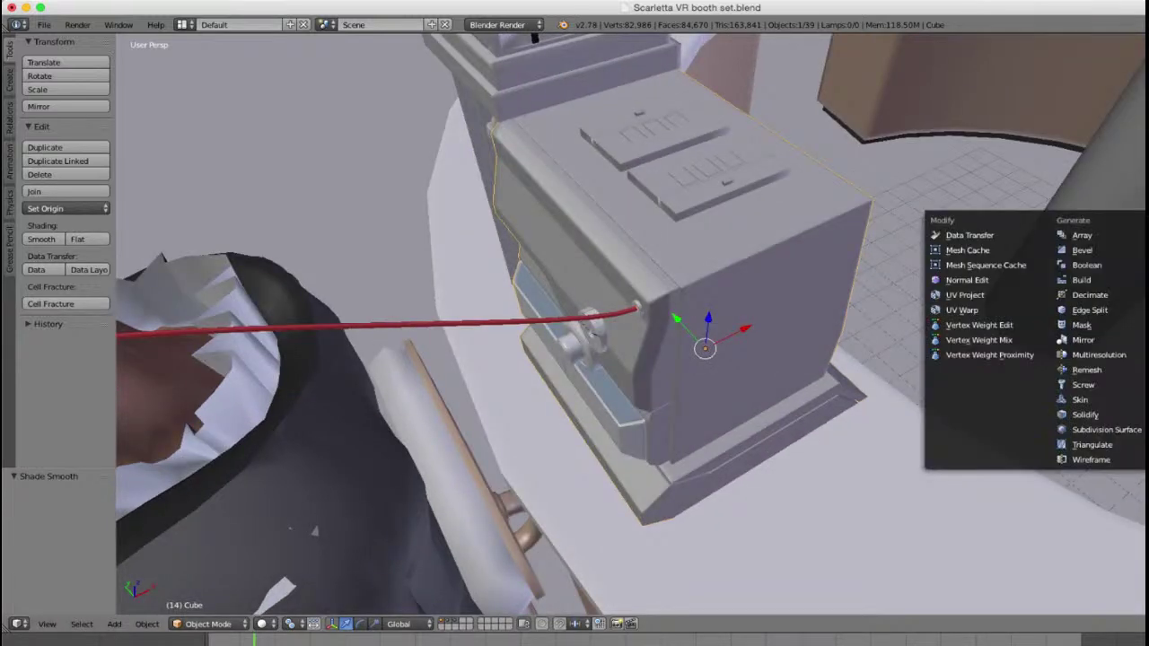
click(1104, 429)
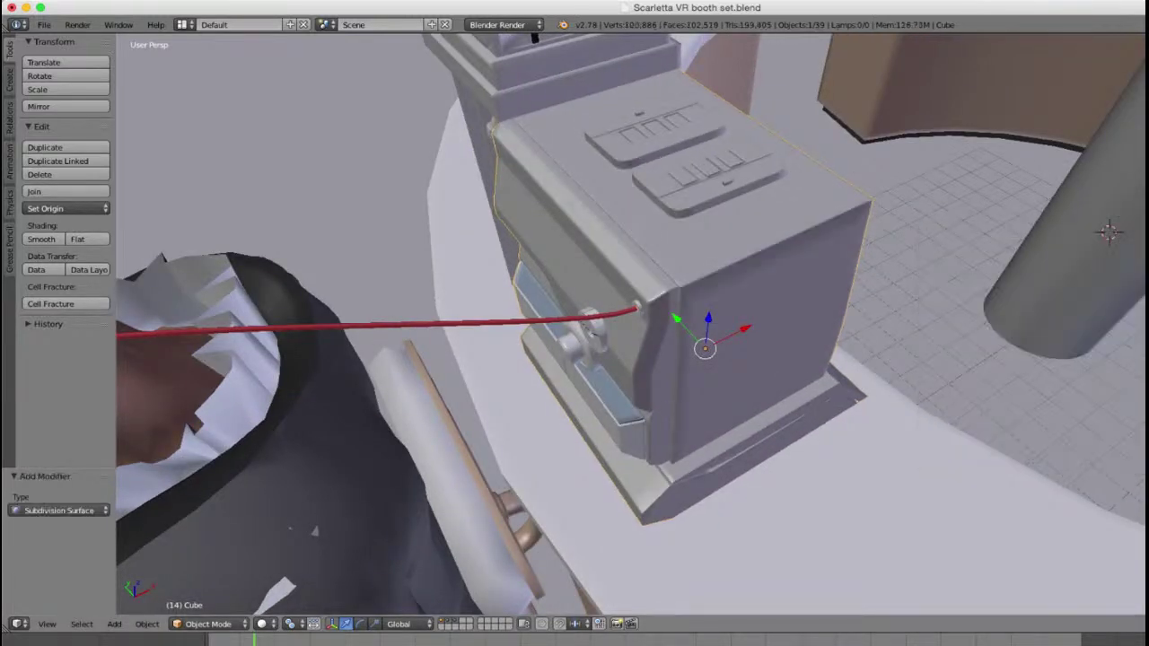
middle_drag(590, 329, 578, 256)
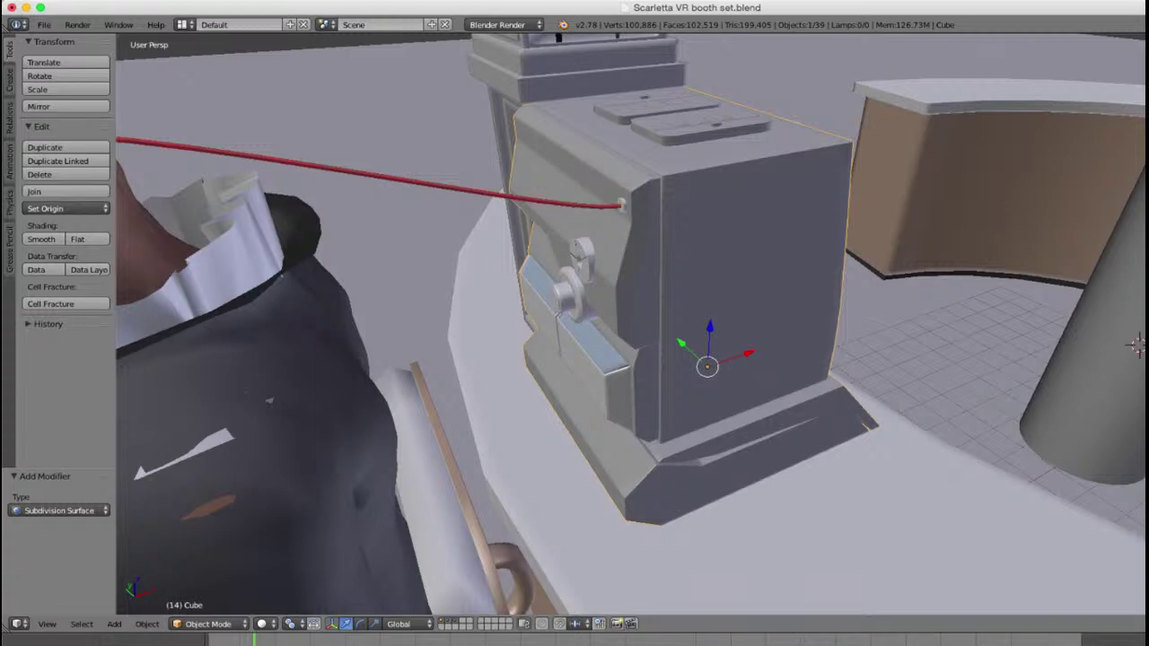
key(ctrl+z)
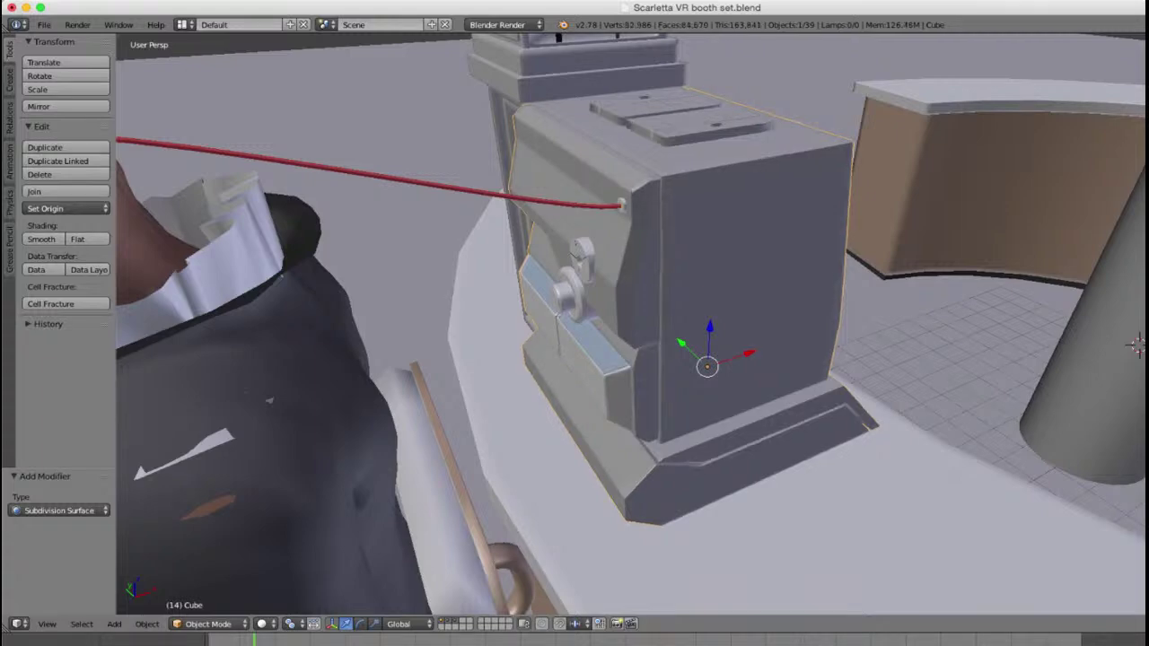
Step: Examine the joined machine's front and its placement on the counter beside the tower
scroll(631, 325, down, 4)
key(z)
middle_drag(592, 314, 732, 372)
key(z)
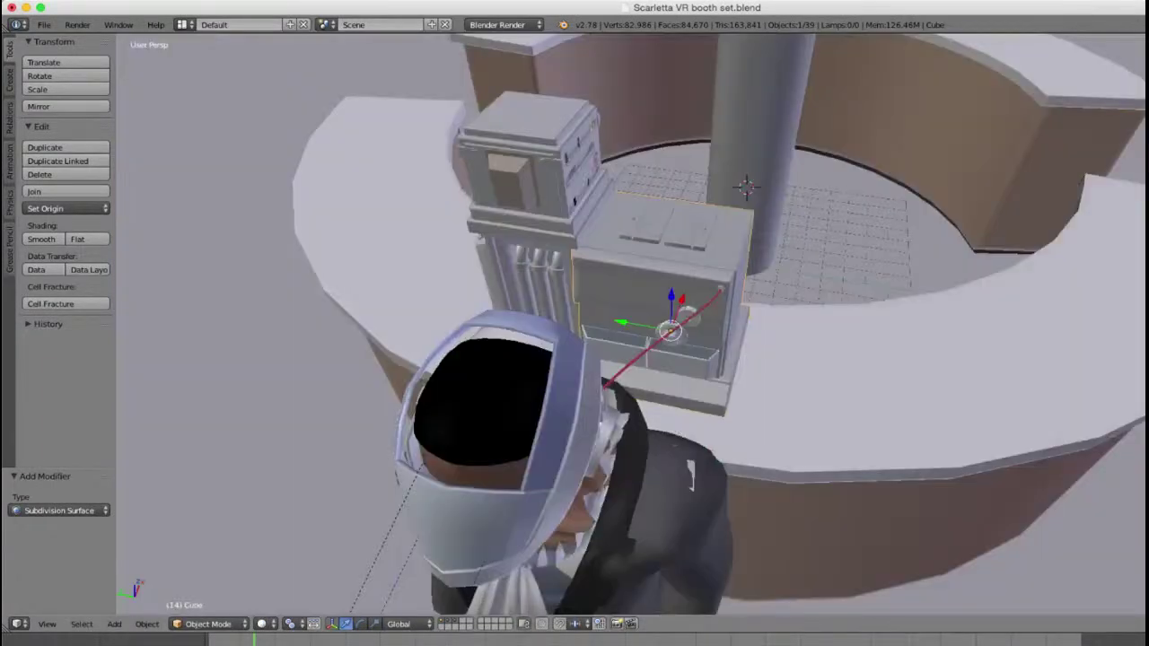
scroll(631, 325, up, 3)
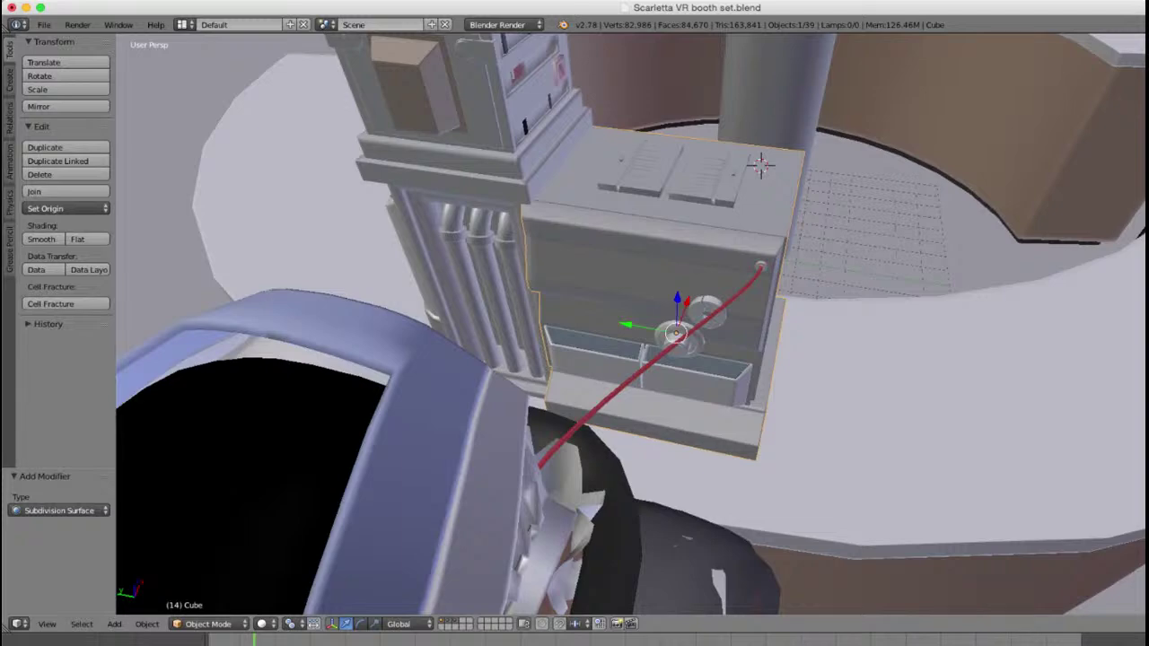
right_click(648, 366)
middle_drag(648, 366, 732, 341)
scroll(631, 325, down, 5)
scroll(575, 270, up, 3)
Step: Join the tower unit into the main machine object and deselect everything
right_click(494, 170)
mouse_move(502, 225)
middle_down()
mouse_move(628, 171)
mouse_move(516, 220)
middle_up()
key(z)
key(z)
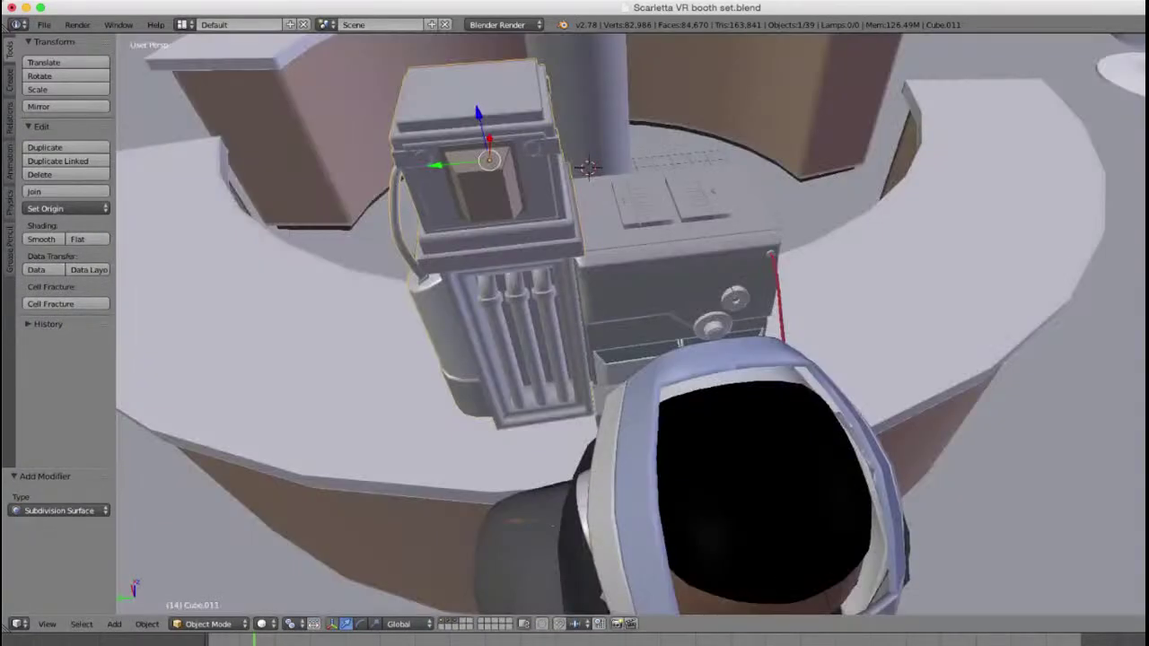
right_click(650, 273)
right_click(498, 193)
shift+right_click(651, 273)
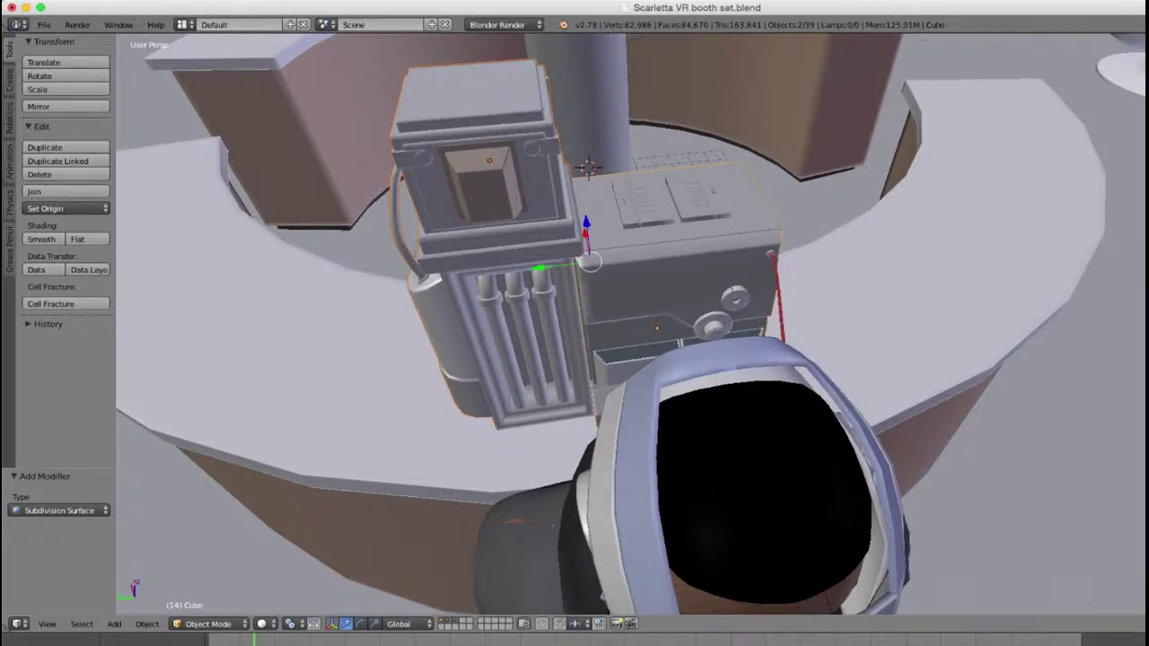
key(ctrl+j)
key(a)
Step: Test-move the complete machine off the counter and cancel the move
scroll(630, 325, down, 6)
middle_drag(575, 359, 583, 233)
middle_drag(754, 269, 575, 332)
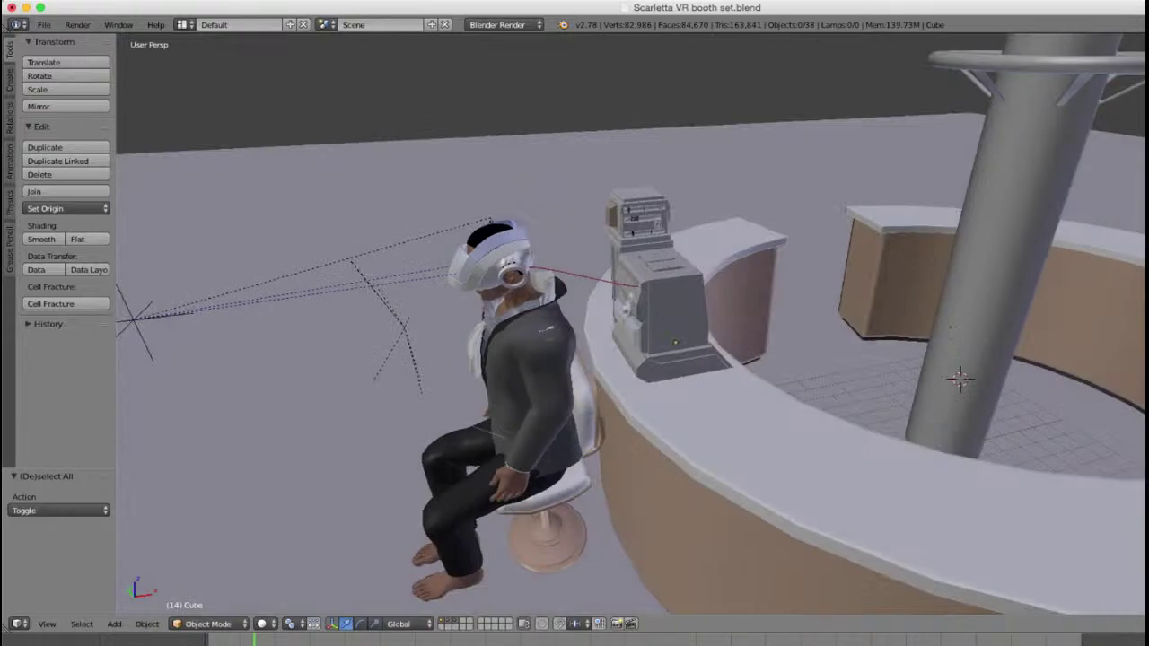
right_click(668, 296)
scroll(669, 296, up, 4)
middle_drag(669, 296, 633, 282)
key(g)
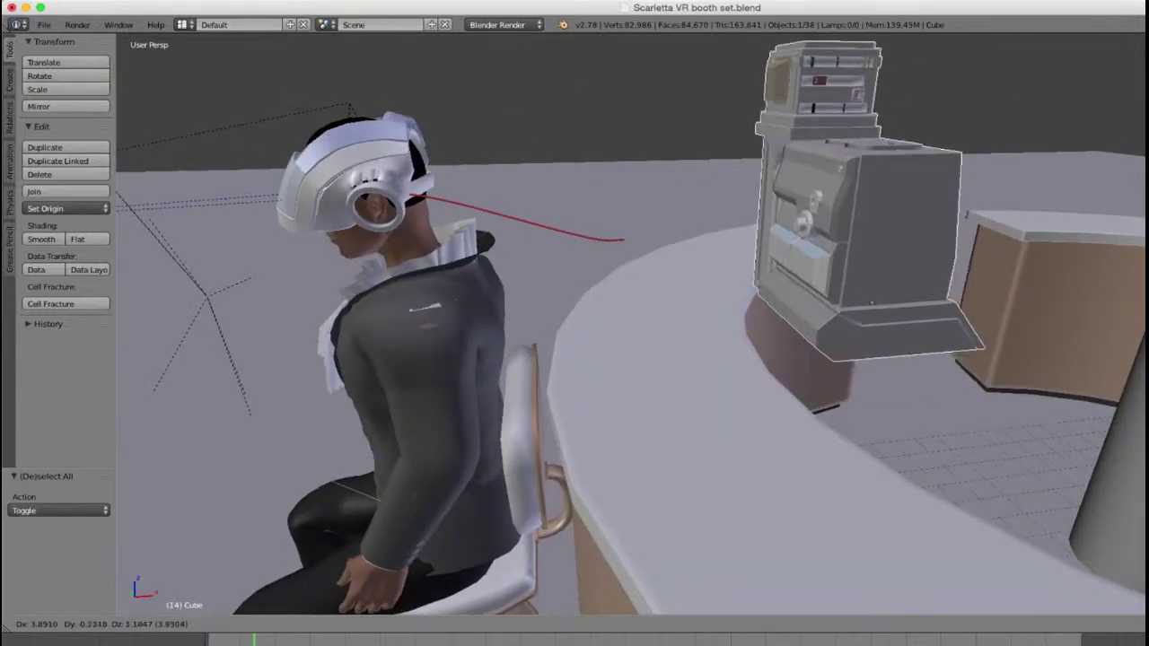
key(Escape)
Step: Set the pivot point to the 3D Cursor
scroll(664, 305, down, 4)
middle_drag(664, 305, 794, 384)
scroll(714, 350, up, 5)
scroll(714, 350, down, 8)
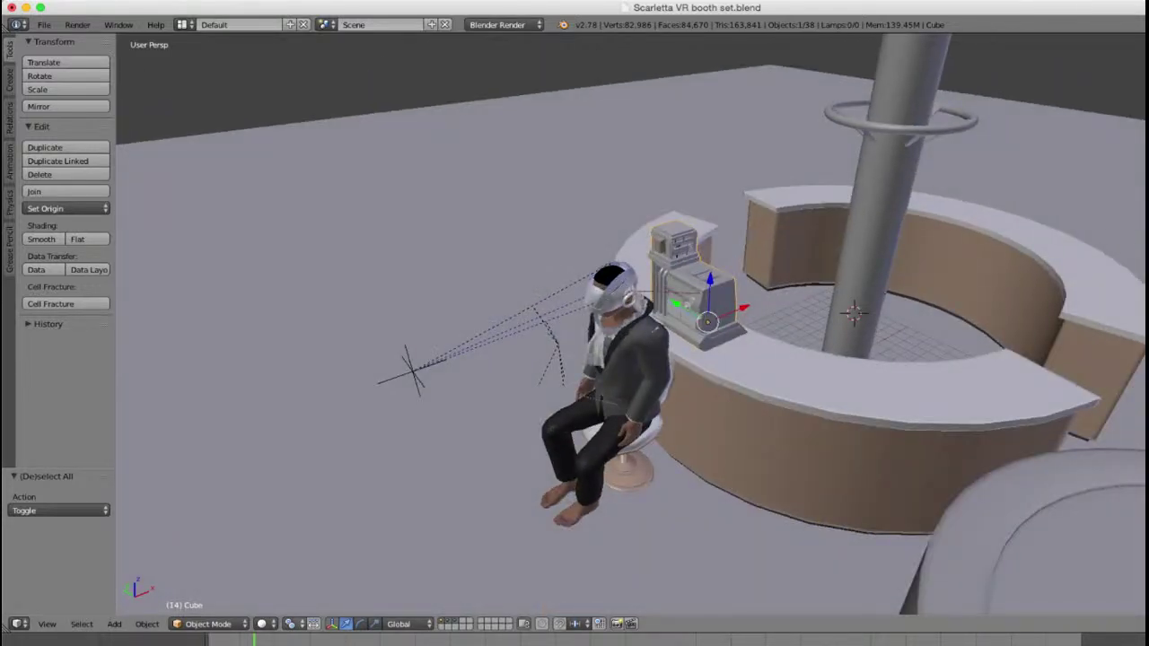
click(289, 624)
click(332, 593)
scroll(628, 323, up, 5)
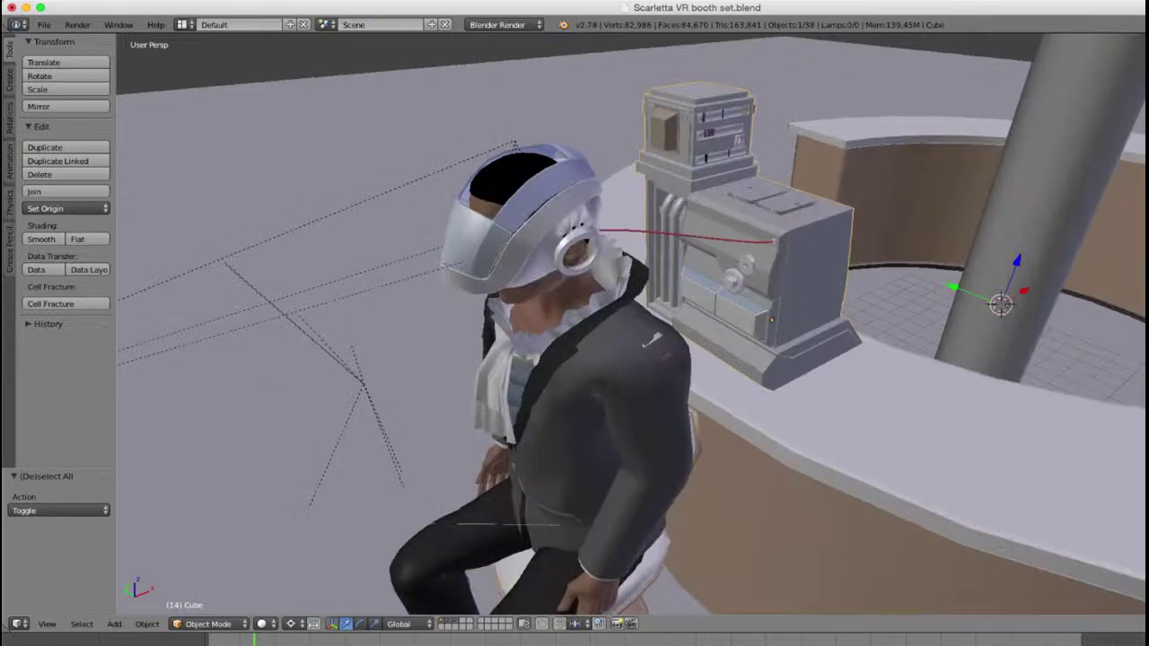
Step: Add the man's helmet and the red cable to the selection with the machine
key(z)
key(z)
shift+right_click(514, 242)
key(z)
key(z)
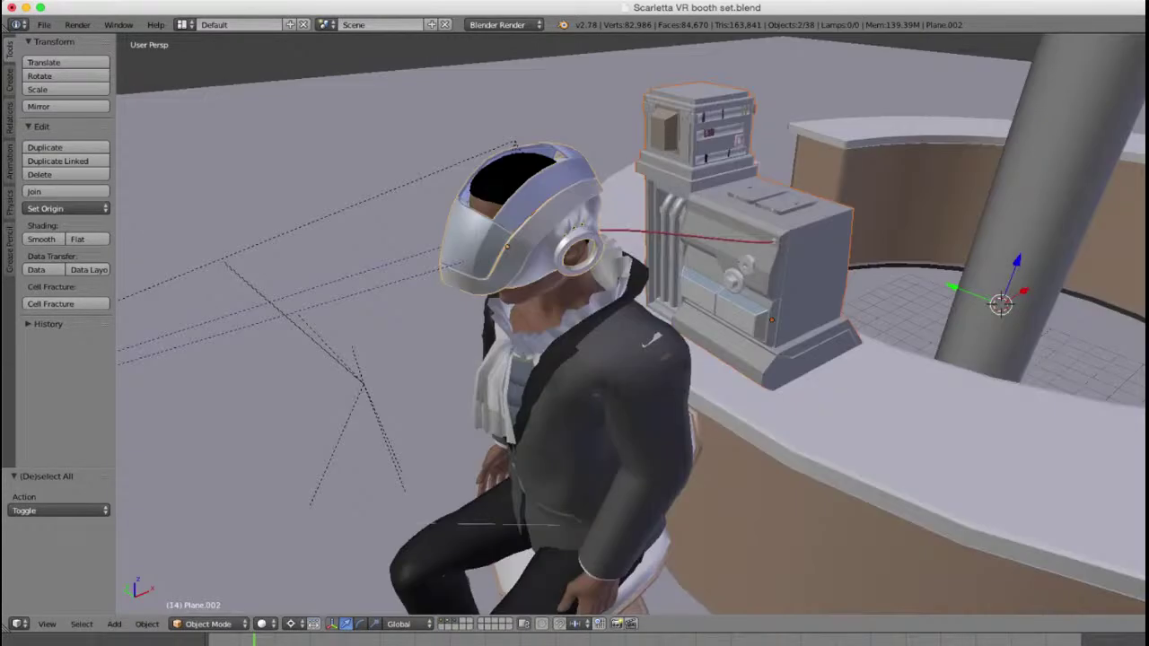
shift+right_click(687, 236)
key(z)
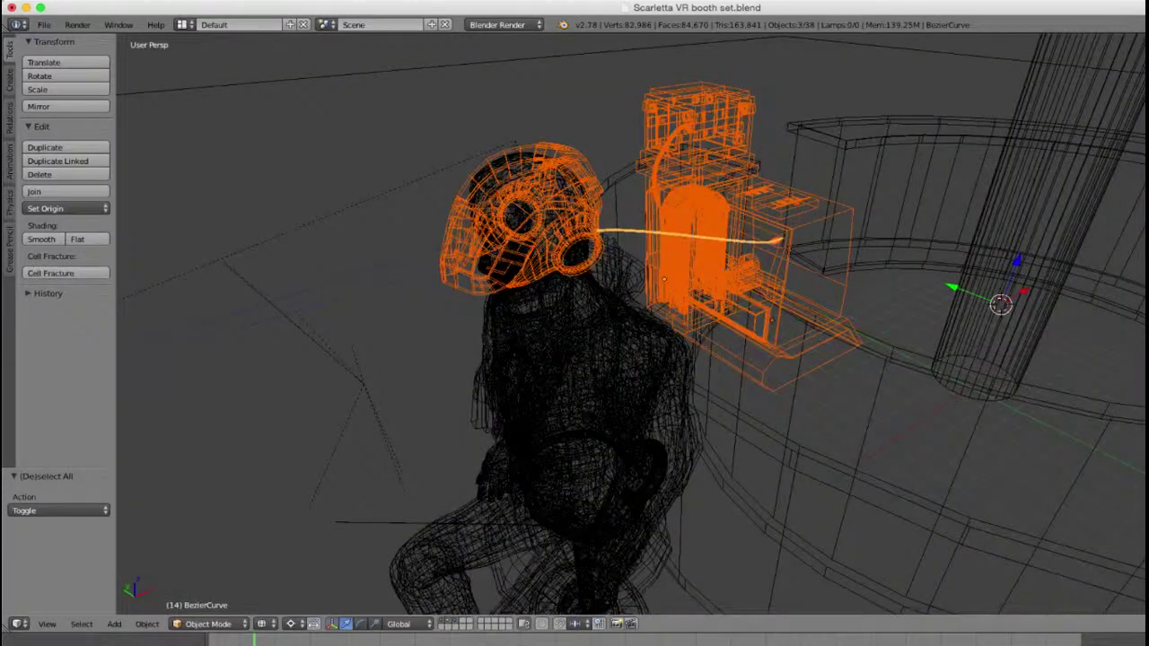
key(z)
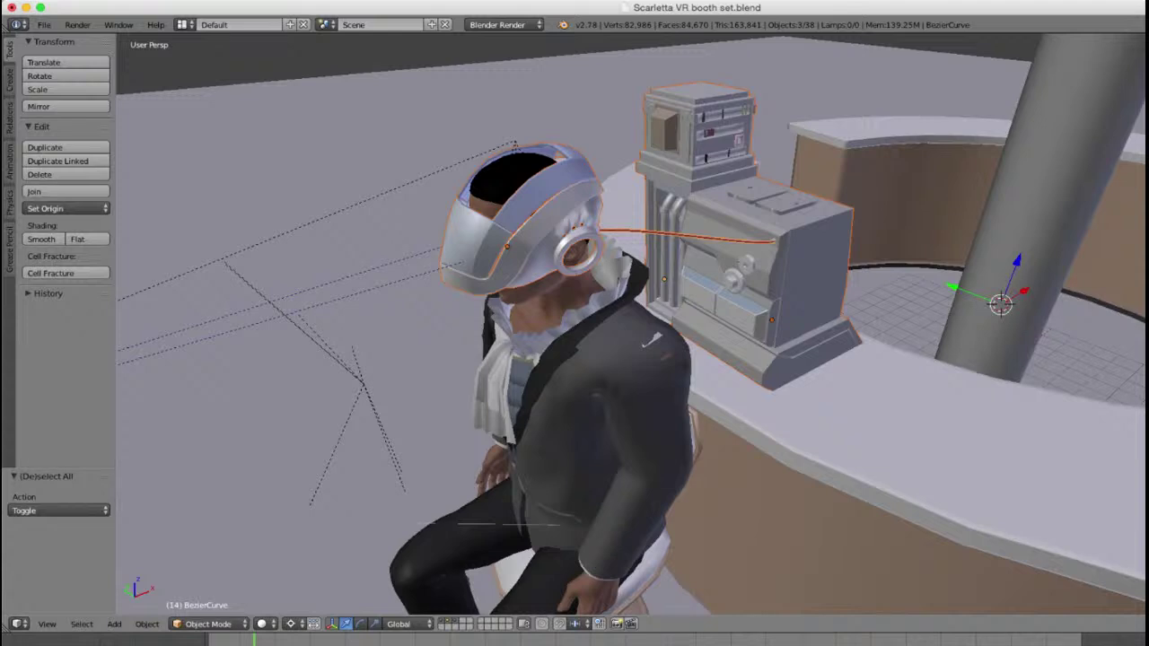
scroll(631, 324, up, 4)
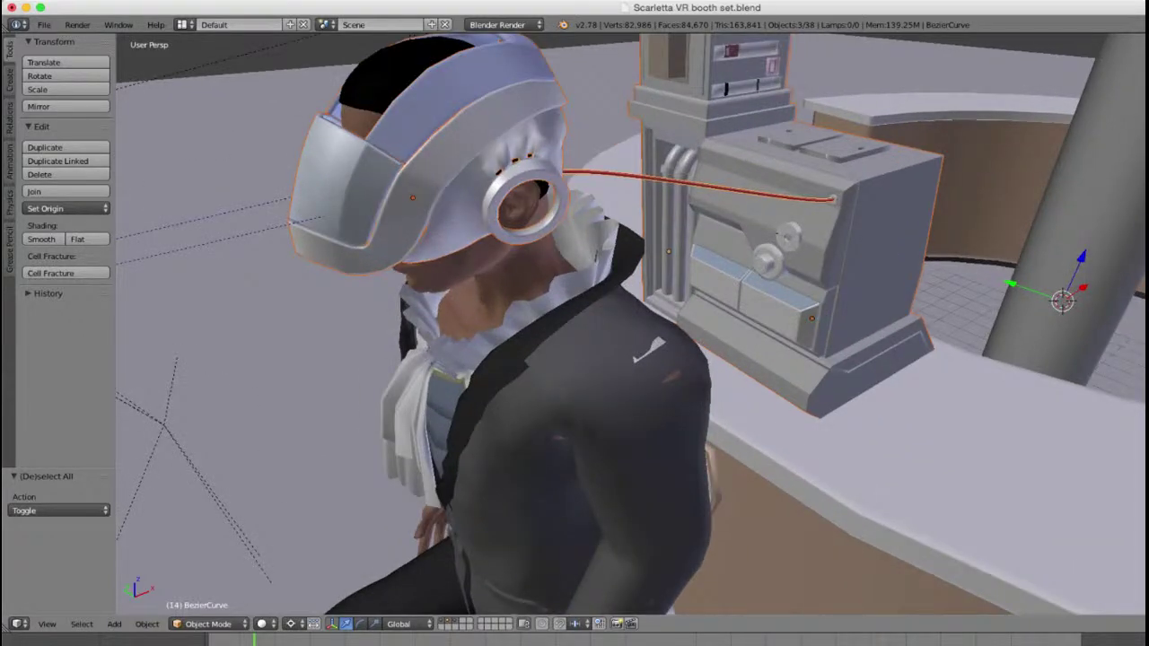
scroll(631, 324, down, 3)
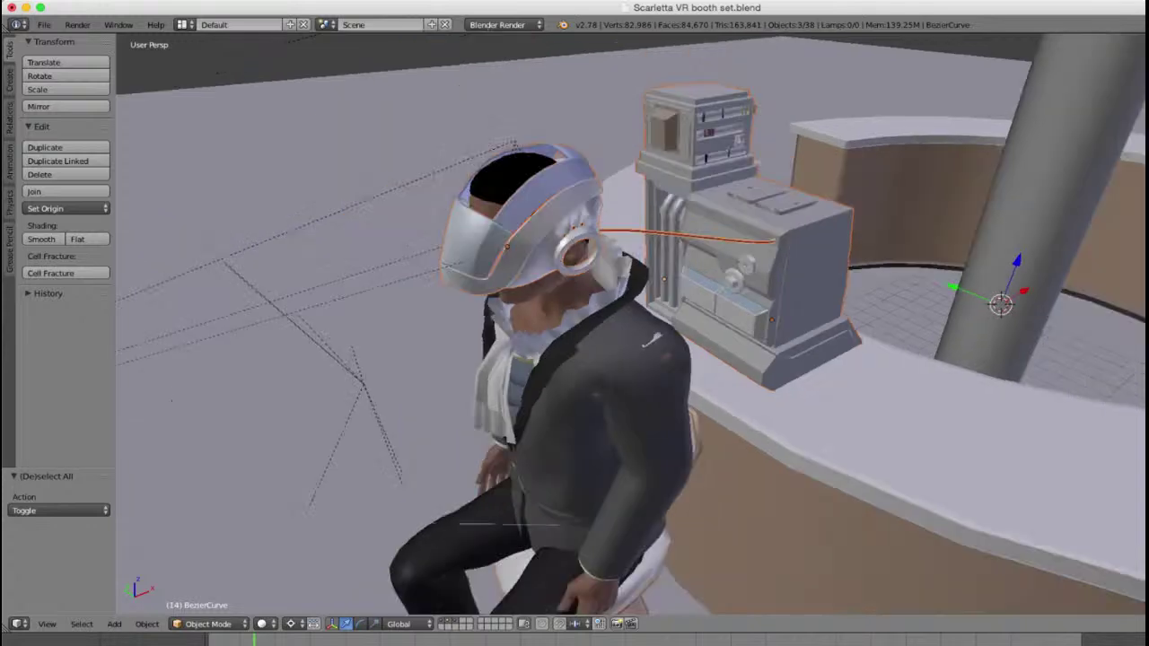
Step: Examine the helmet's visor and shell from the front and the sides
middle_drag(631, 324, 615, 458)
middle_drag(520, 337, 691, 376)
scroll(686, 331, up, 6)
right_click(673, 348)
scroll(539, 372, up, 1)
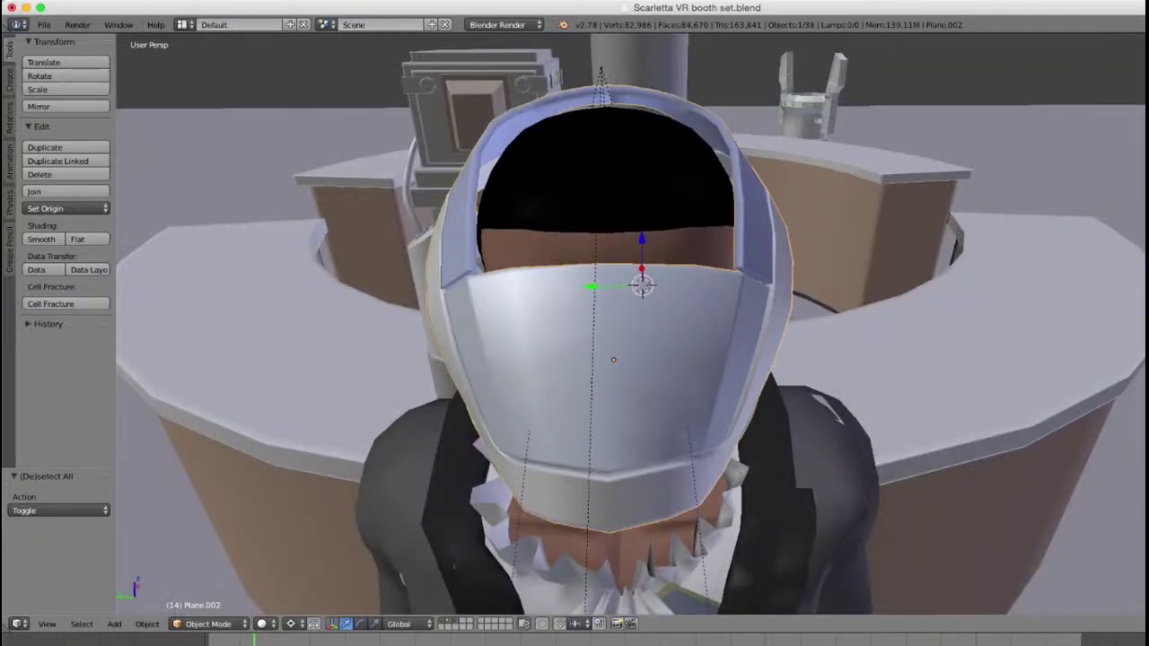
middle_drag(691, 377, 162, 370)
middle_drag(566, 366, 642, 361)
scroll(620, 370, up, 3)
scroll(619, 370, down, 5)
scroll(642, 361, up, 3)
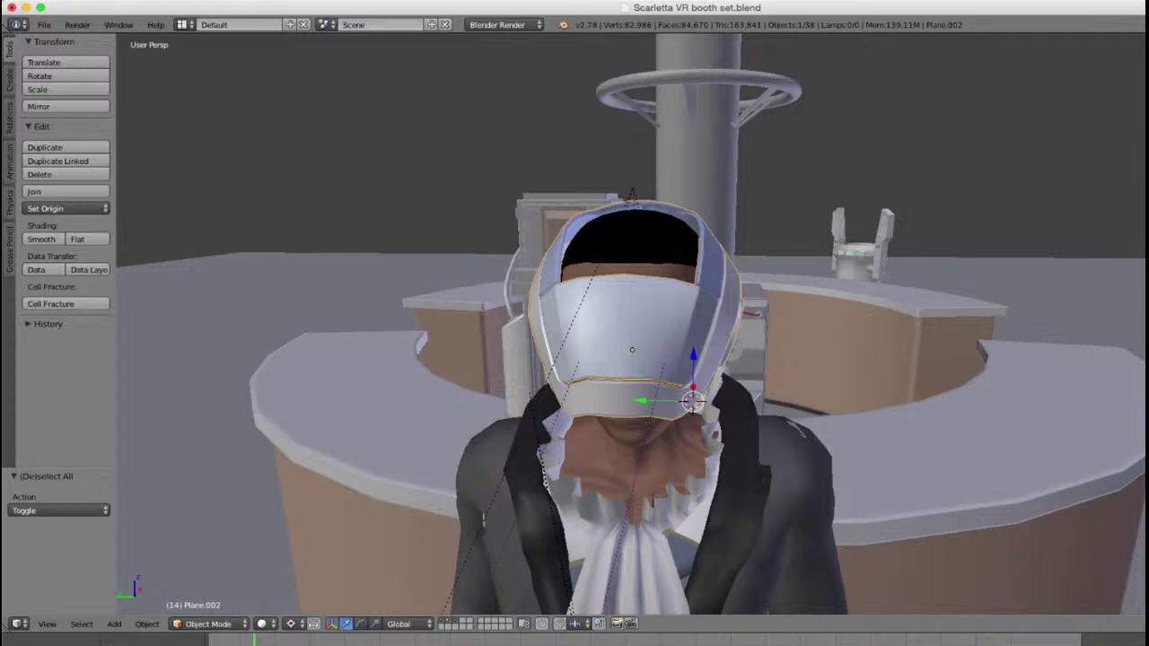
key(a)
scroll(642, 360, down, 4)
middle_drag(642, 361, 593, 360)
scroll(592, 361, up, 4)
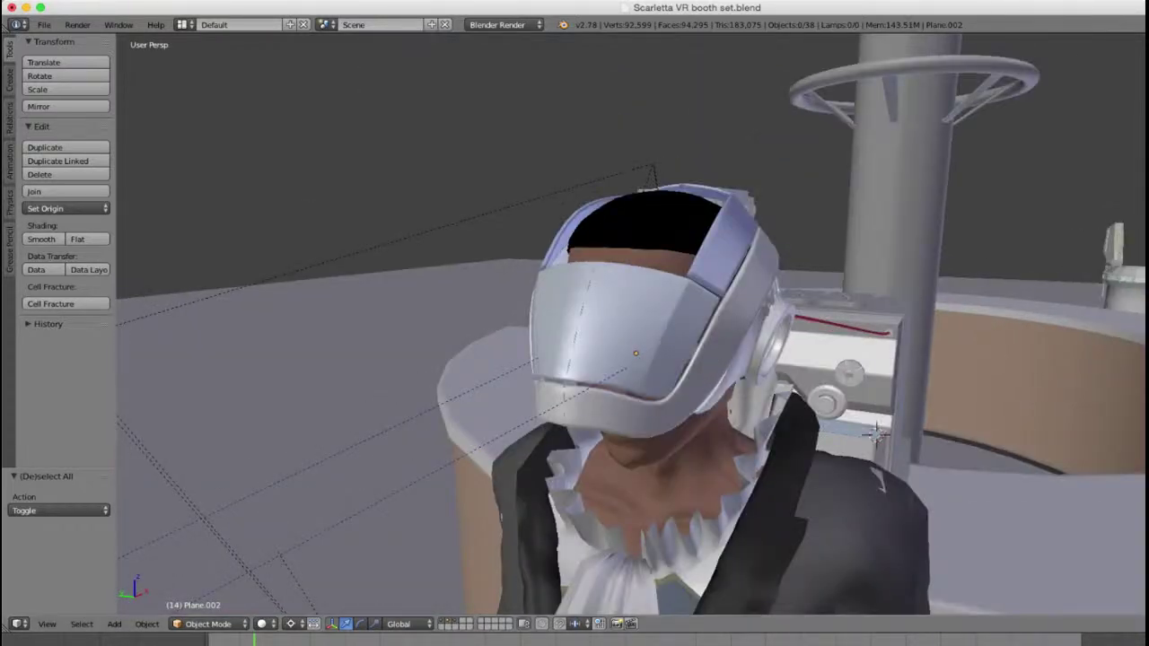
Step: Add a loop cut around the rim of the helmet's visor piece in Edit Mode
scroll(592, 360, up, 4)
key(Tab)
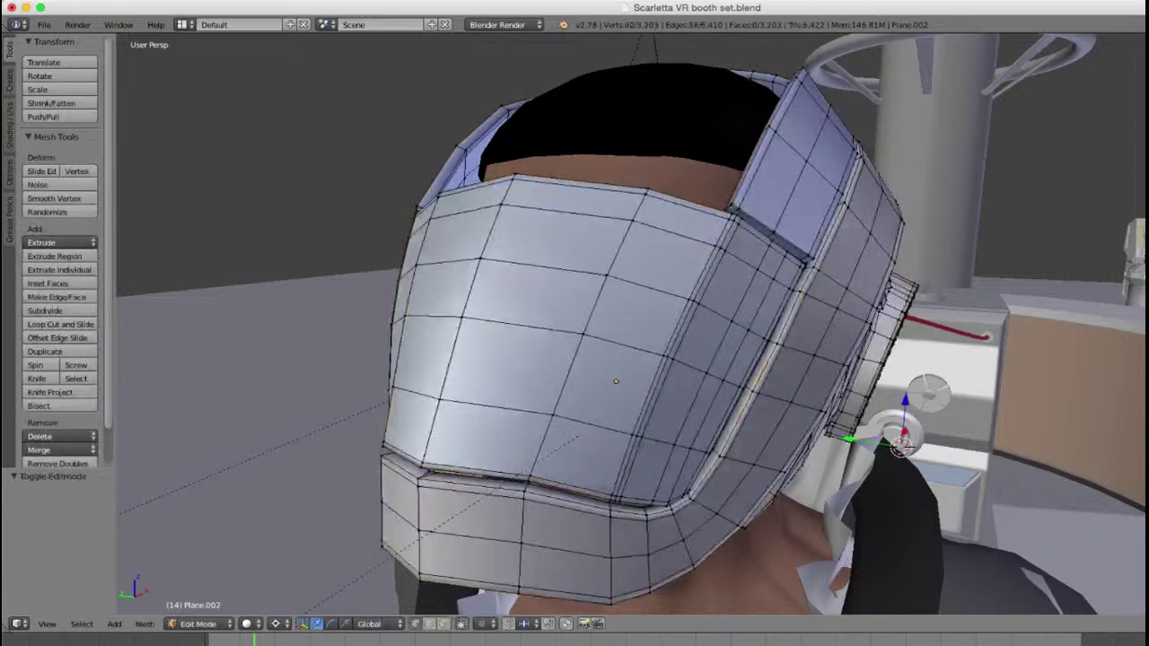
middle_drag(593, 361, 502, 370)
scroll(628, 323, up, 3)
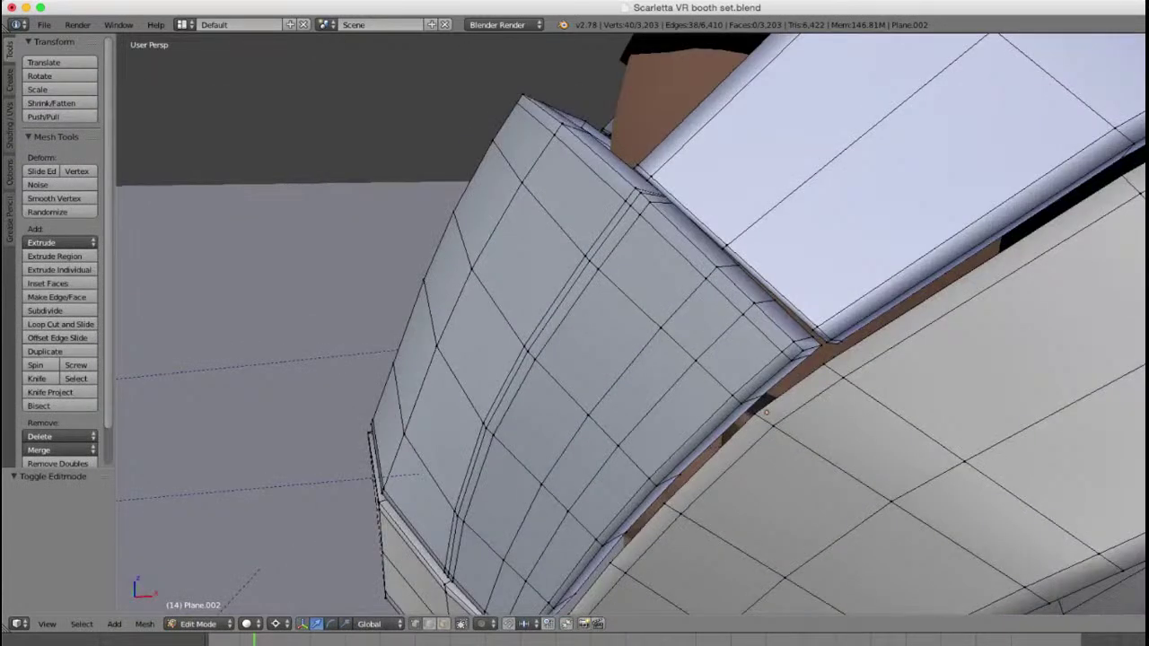
right_click(598, 269)
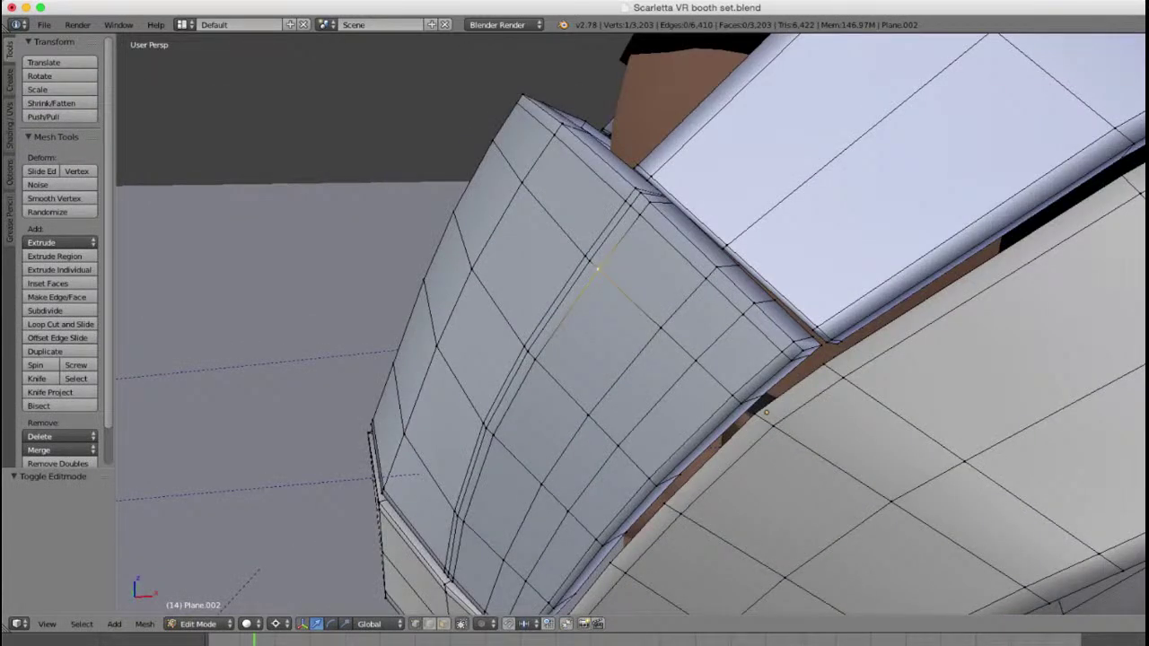
key(ctrl+l)
middle_drag(598, 269, 542, 291)
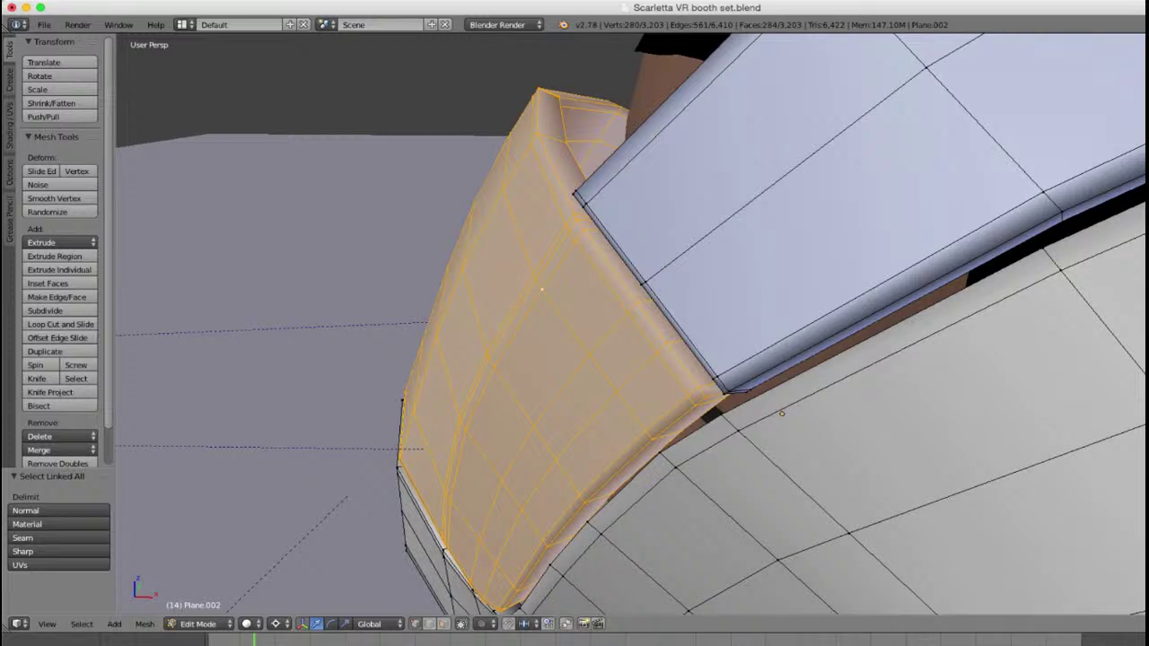
key(ctrl+r)
double_click(713, 393)
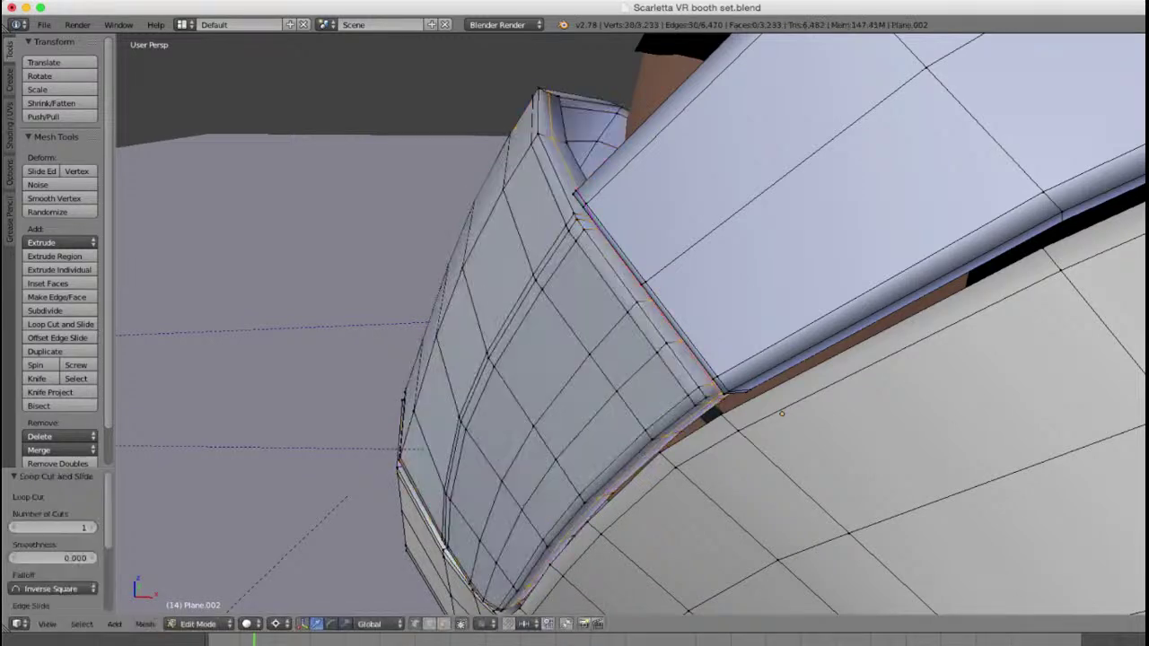
Step: Delete the vertices of the loop cut around the visor's rim and select the linked mesh piece beside it
key(x)
click(713, 393)
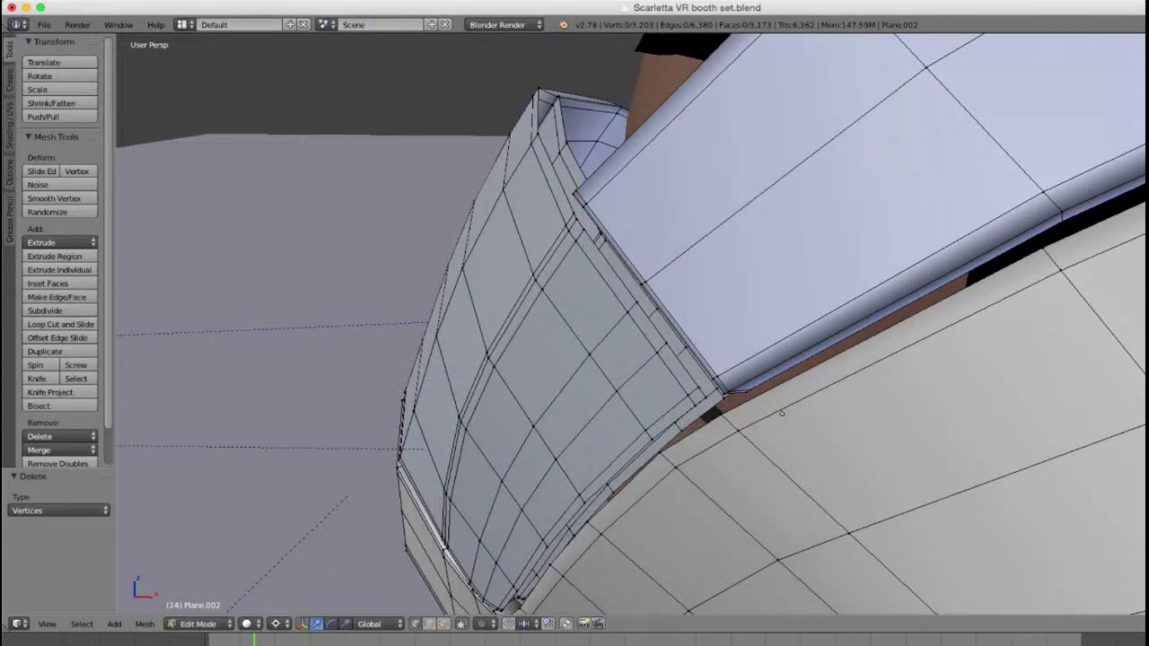
right_click(566, 142)
key(ctrl+l)
middle_drag(566, 142, 597, 314)
key(z)
key(z)
middle_drag(783, 442, 852, 537)
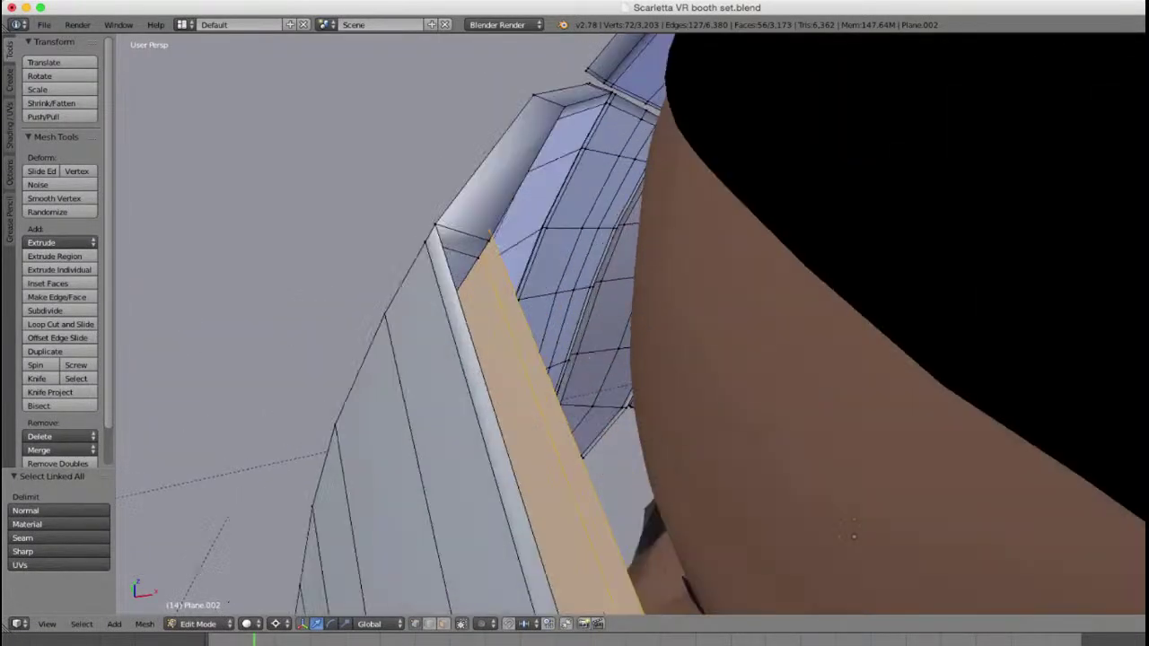
Step: Select the whole helmet mesh and remove its double vertices
key(a)
key(a)
key(w)
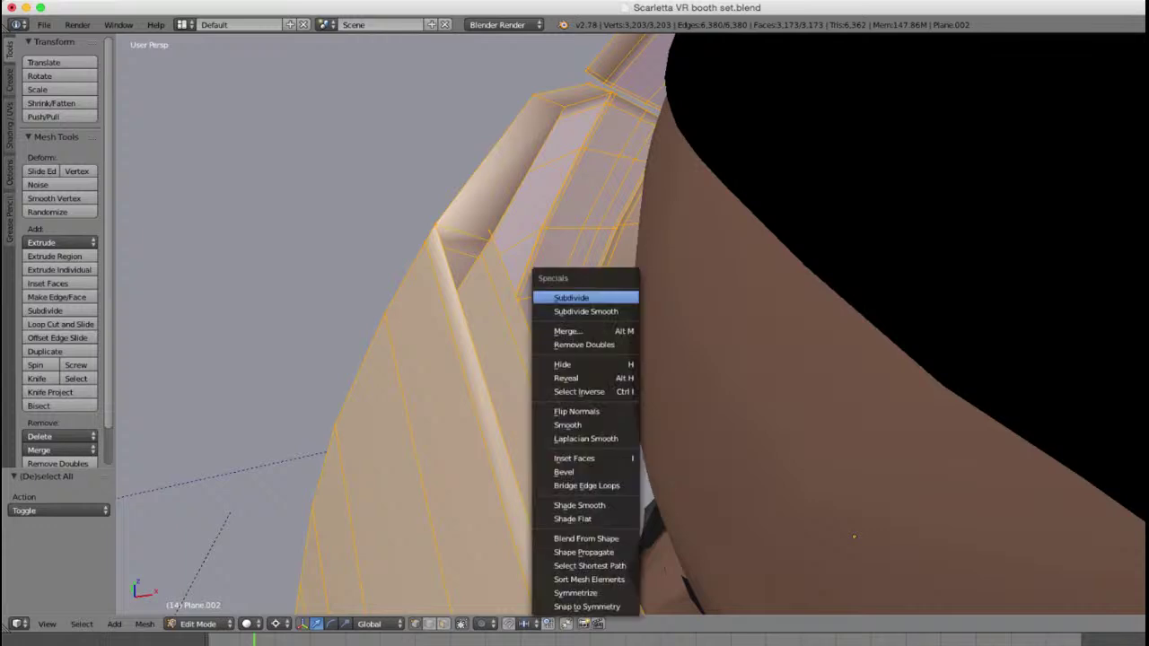
key(Return)
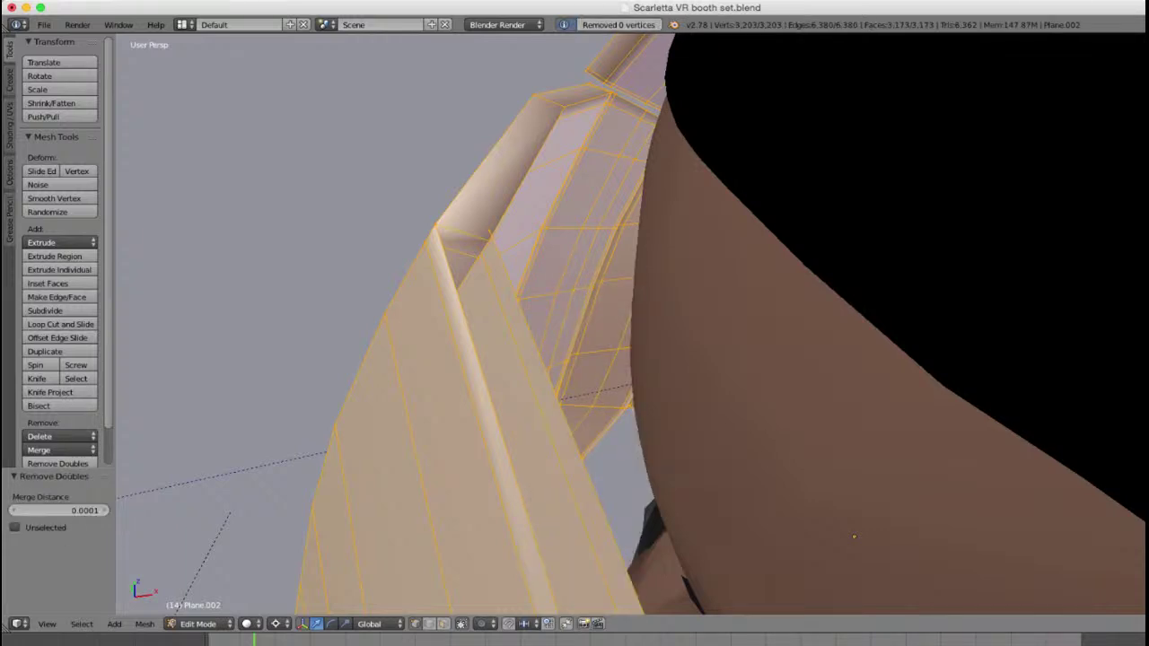
Step: Add a centred loop cut around the strip joining the visor's inner and outer surfaces and delete that loop's vertices
key(ctrl+r)
click(463, 234)
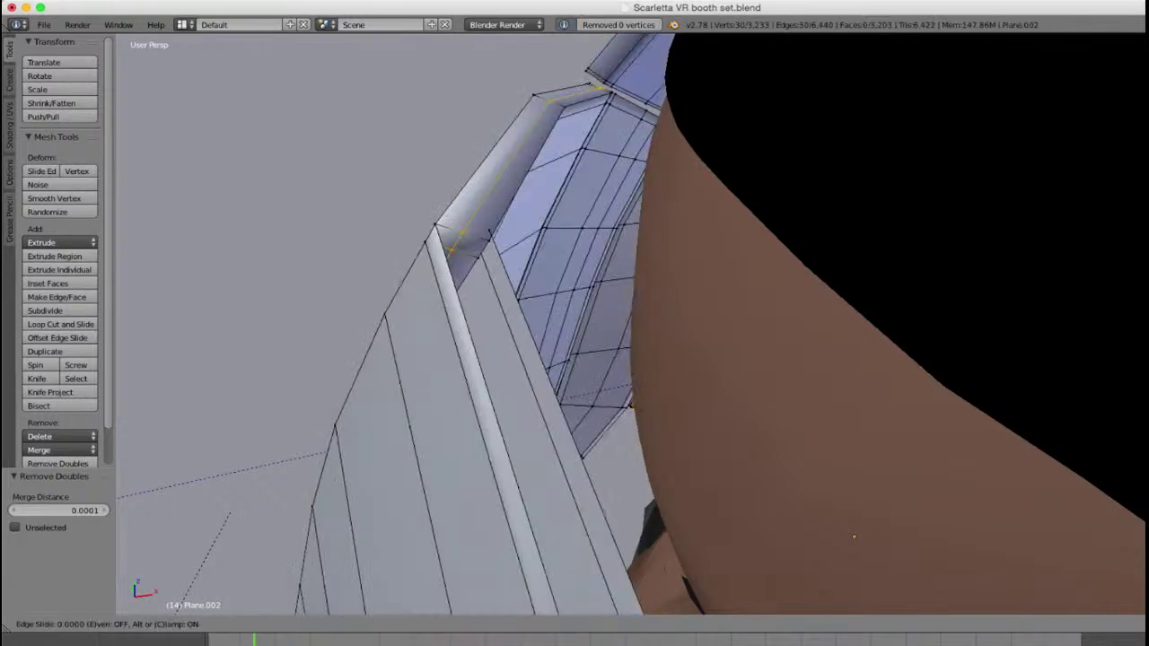
click(462, 234)
key(z)
key(z)
key(x)
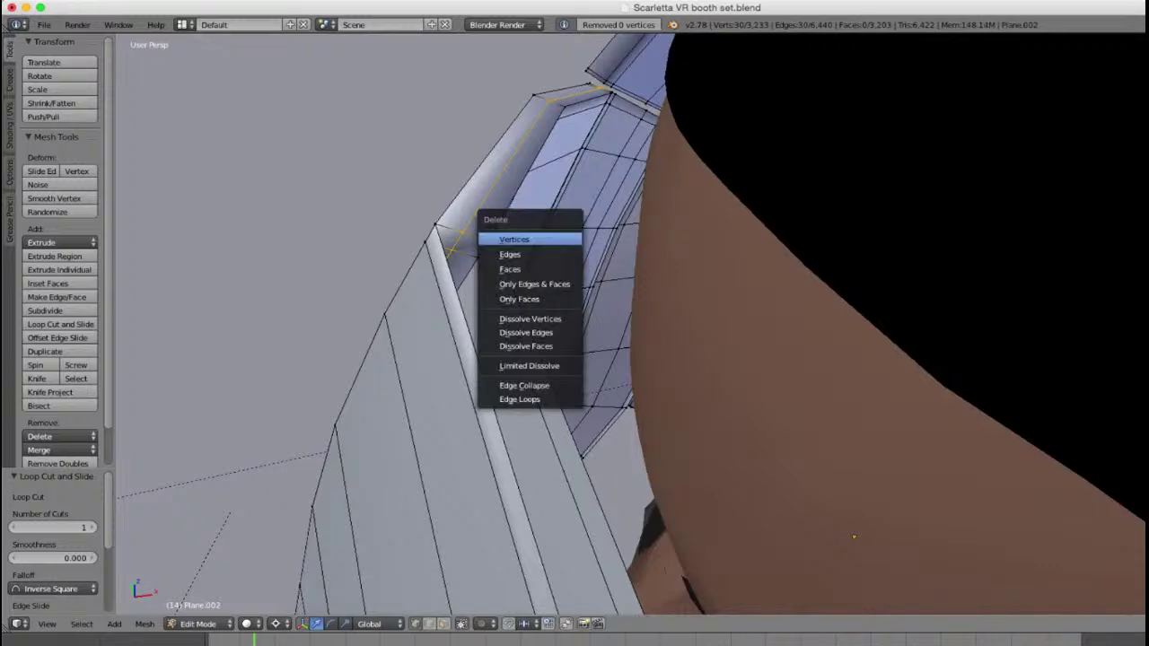
key(Return)
Step: Delete all linked vertices of the visor's separated inner shell and return to Object Mode
right_click(488, 240)
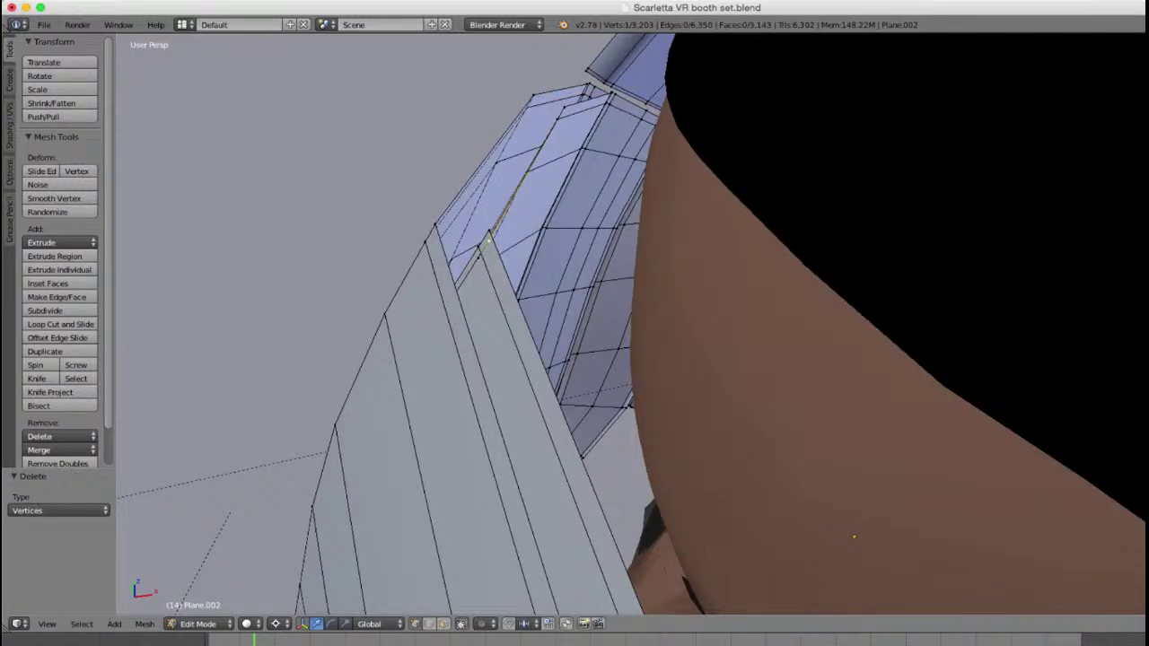
right_click(490, 232)
key(ctrl+l)
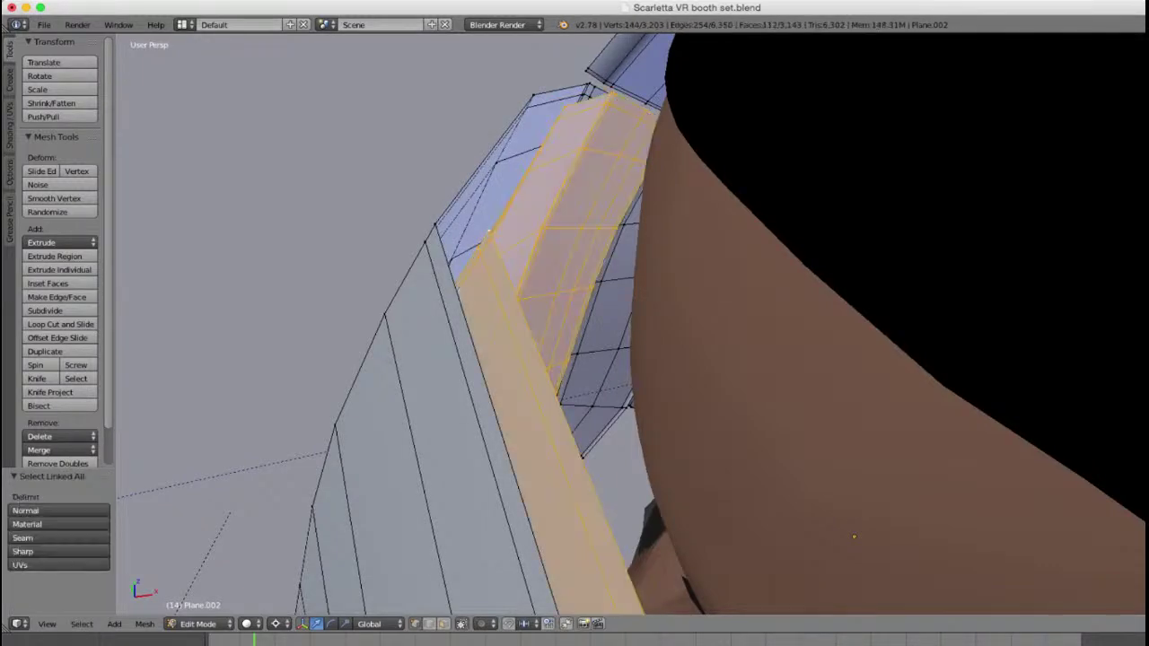
key(z)
scroll(623, 286, down, 5)
key(z)
key(x)
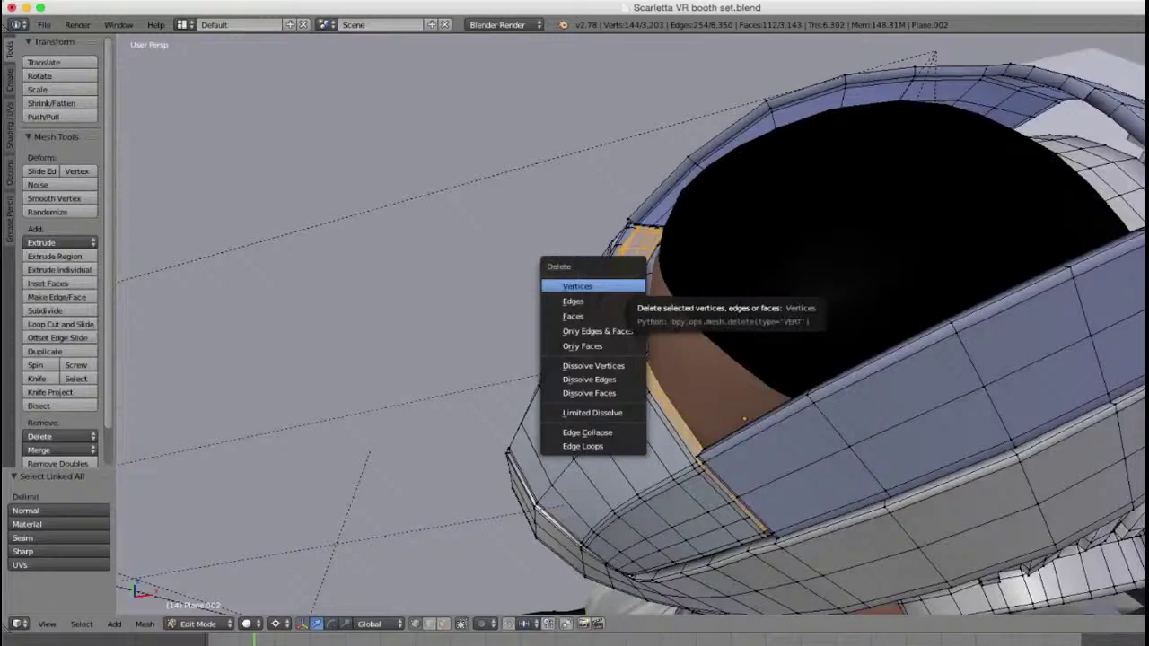
click(592, 286)
middle_drag(593, 286, 853, 300)
scroll(751, 305, up, 4)
middle_drag(662, 343, 782, 467)
key(Tab)
Step: Examine the edited helmet on the seated man together with the machine and counter from the front and the side
scroll(688, 317, down, 6)
scroll(781, 418, down, 4)
key(z)
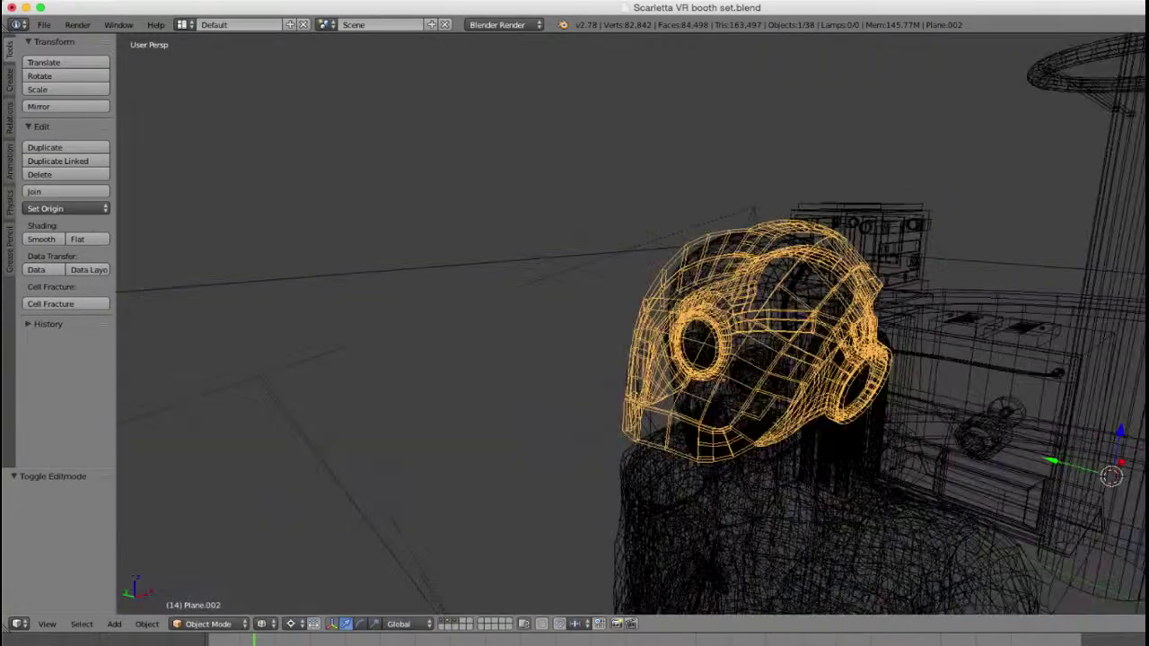
key(z)
middle_drag(771, 395, 566, 386)
scroll(714, 386, down, 4)
scroll(565, 386, down, 2)
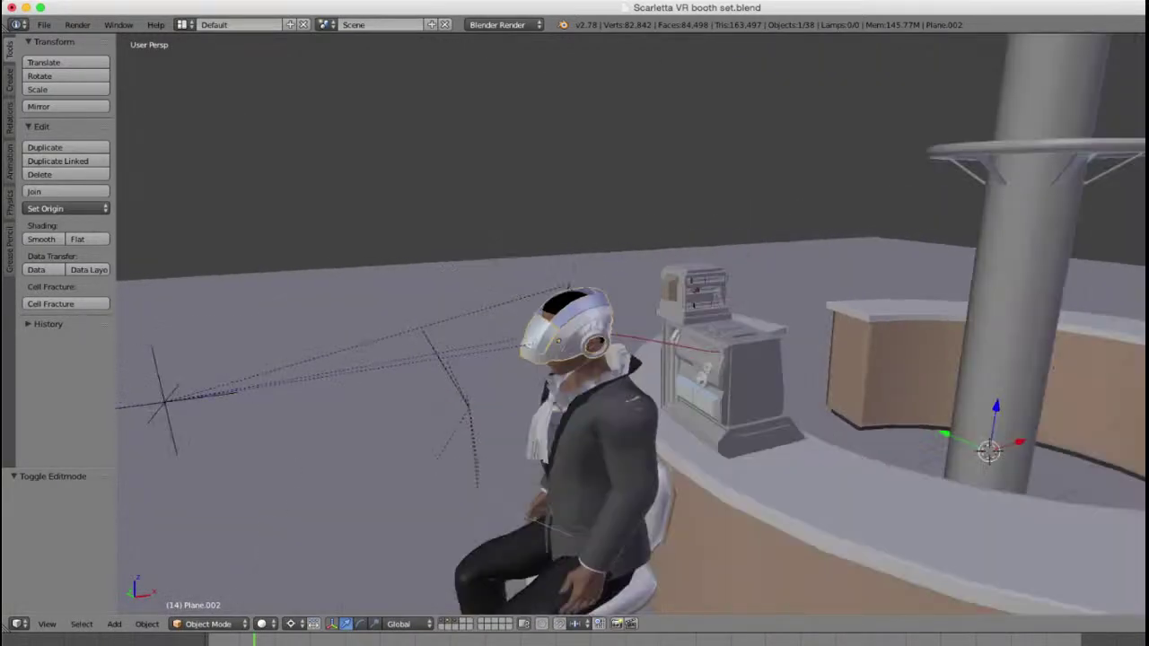
scroll(566, 386, up, 1)
scroll(655, 325, up, 3)
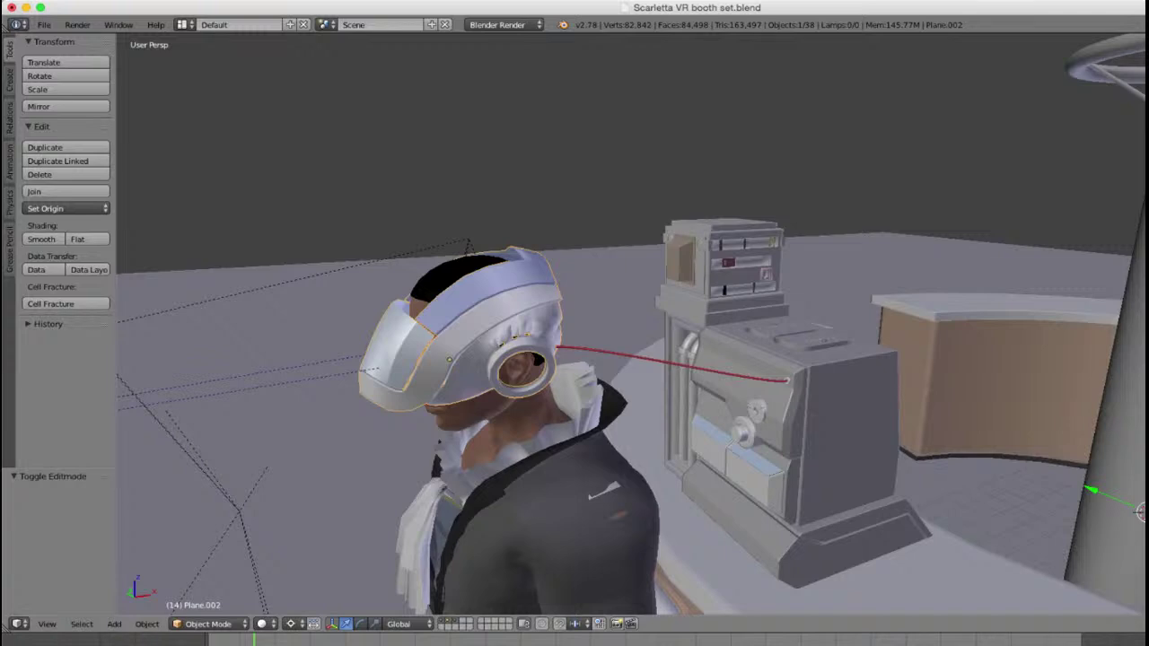
scroll(628, 377, up, 2)
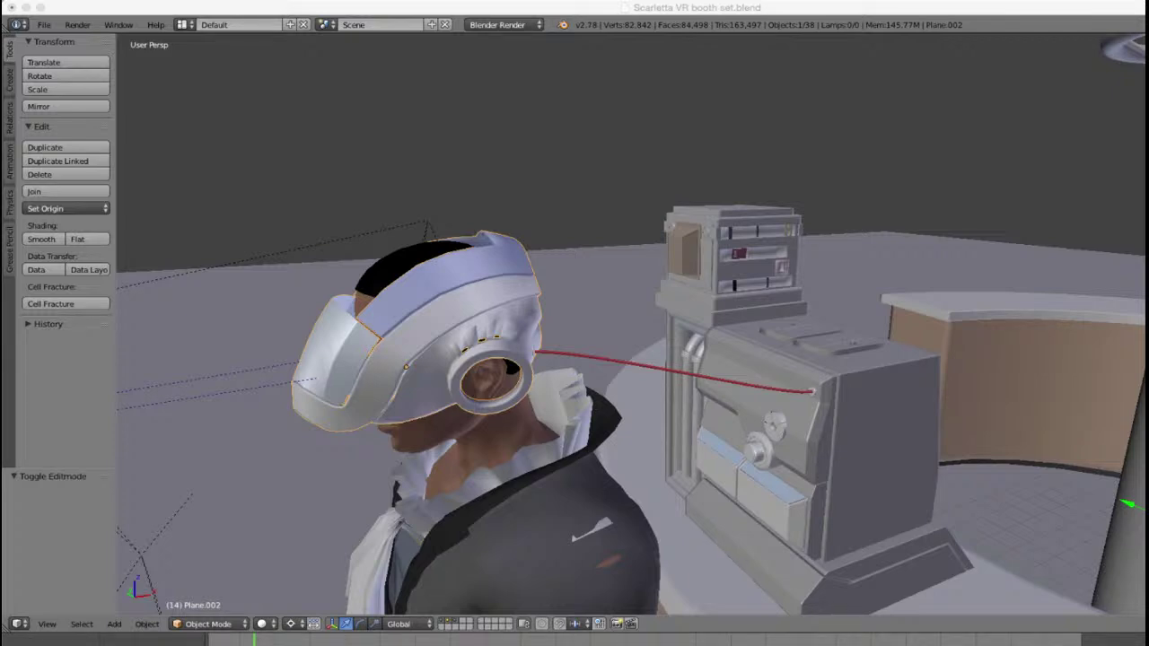
scroll(631, 324, down, 1)
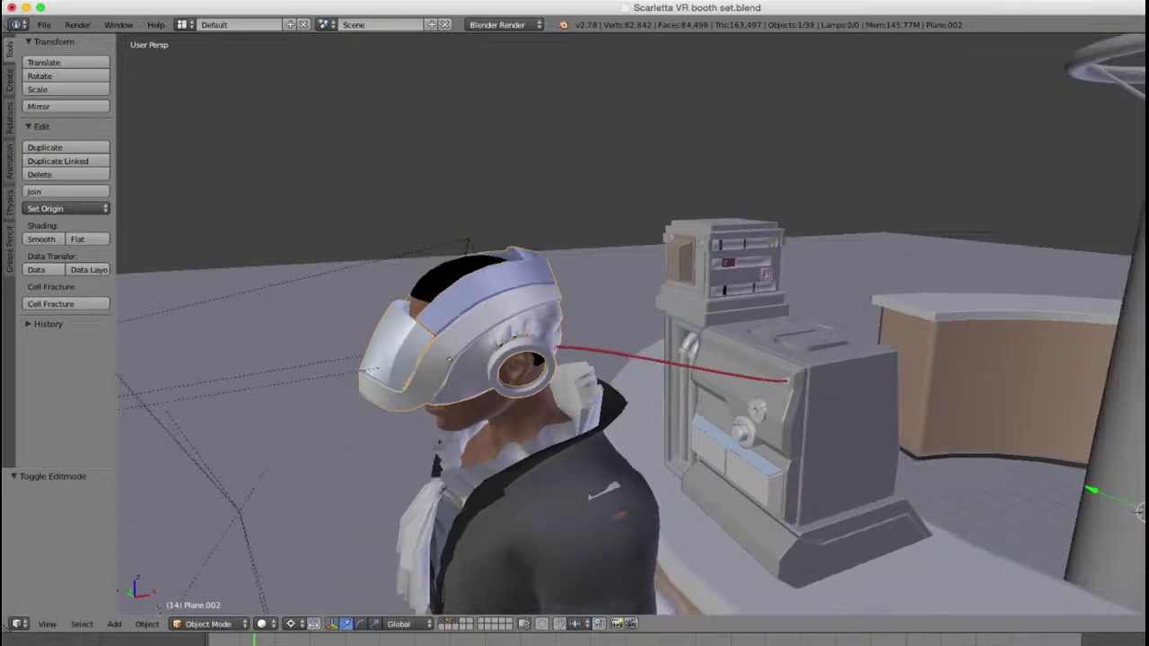
scroll(502, 301, down, 1)
middle_drag(502, 301, 616, 298)
scroll(628, 341, down, 6)
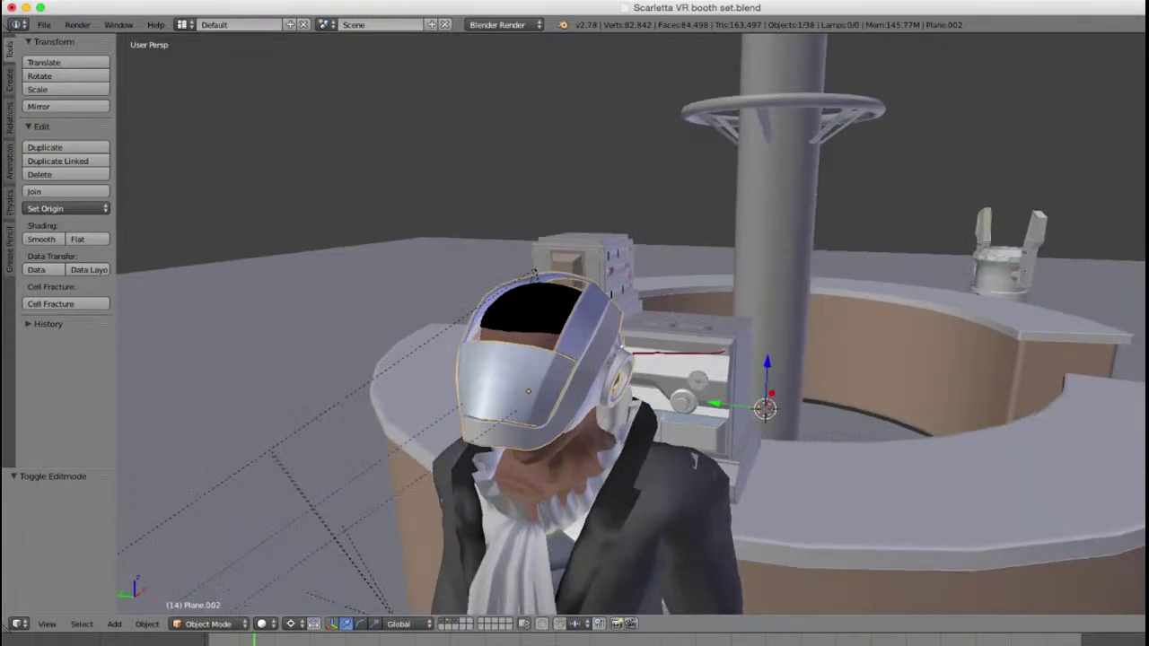
scroll(705, 328, up, 3)
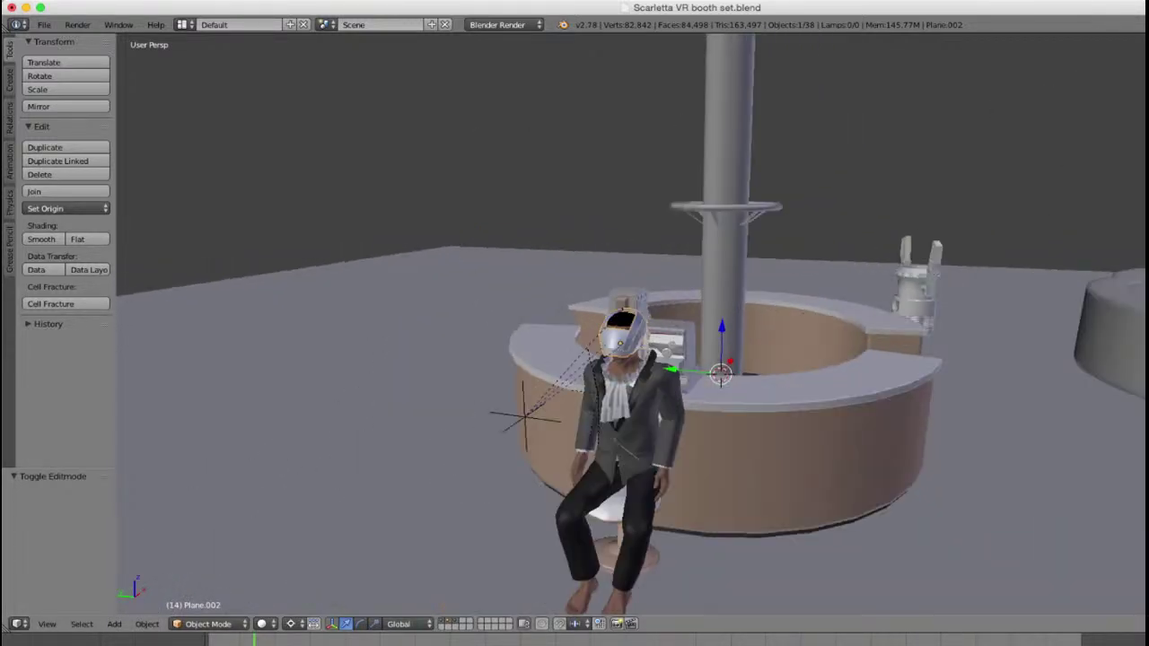
middle_drag(705, 328, 612, 309)
scroll(650, 301, up, 2)
scroll(384, 527, up, 2)
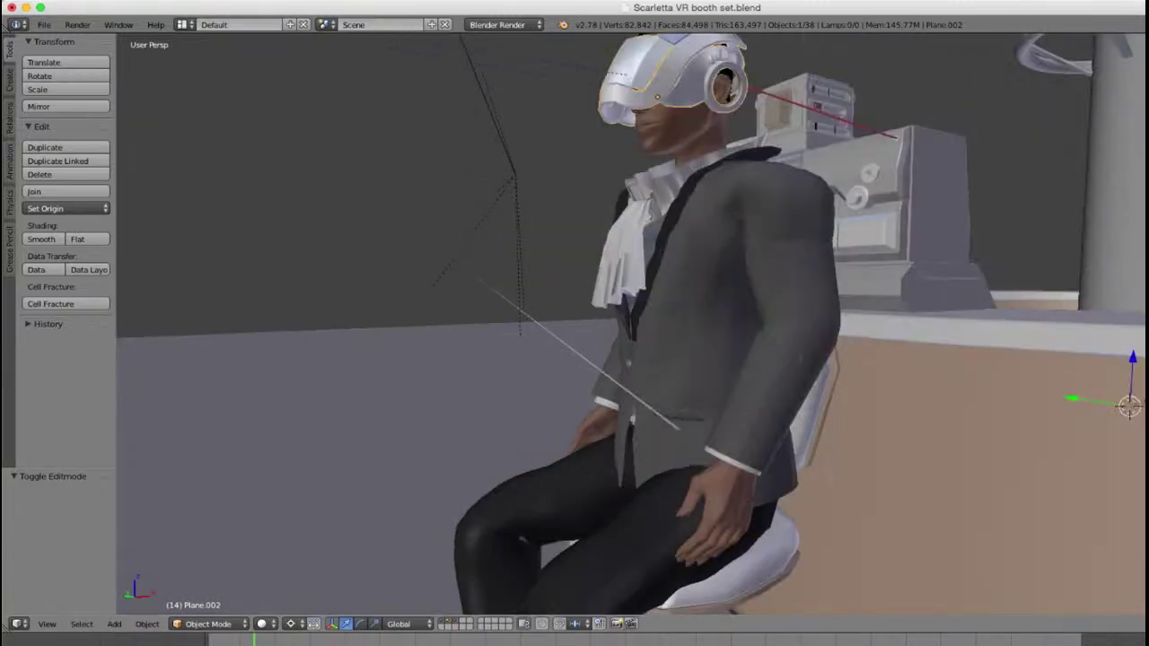
Step: Select the stray line crossing the man's torso and check in wireframe which mesh it belongs to
right_click(384, 527)
right_click(574, 351)
key(z)
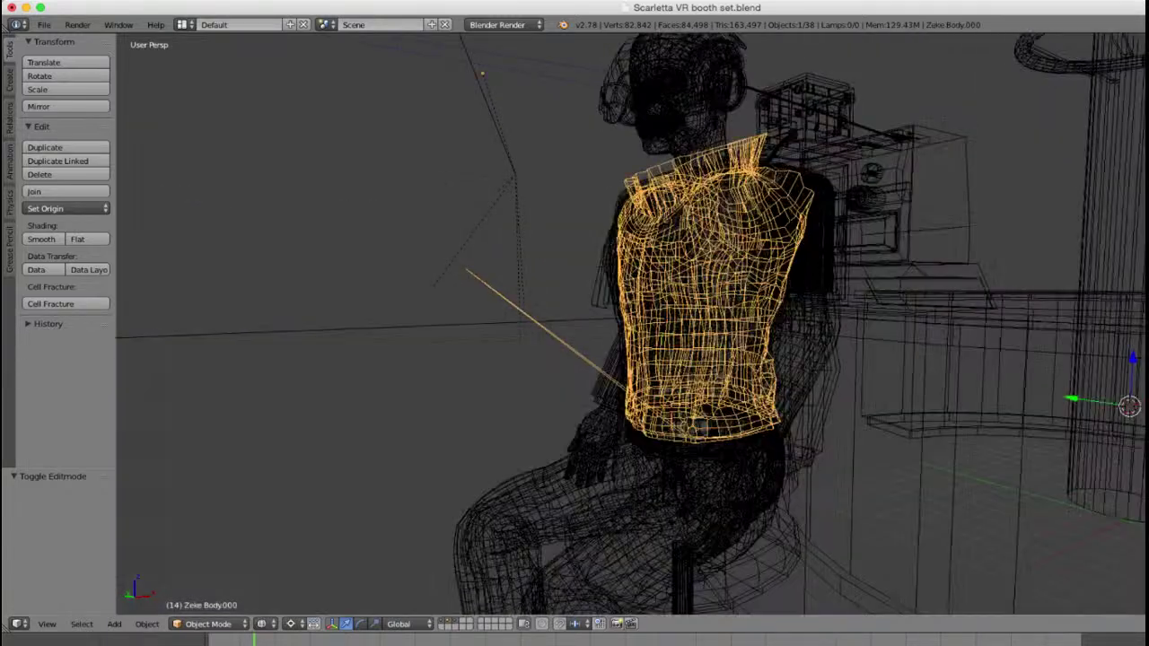
key(z)
Step: Check the man's shirt mesh in Weight Paint mode, return to Object Mode and deselect everything
click(208, 624)
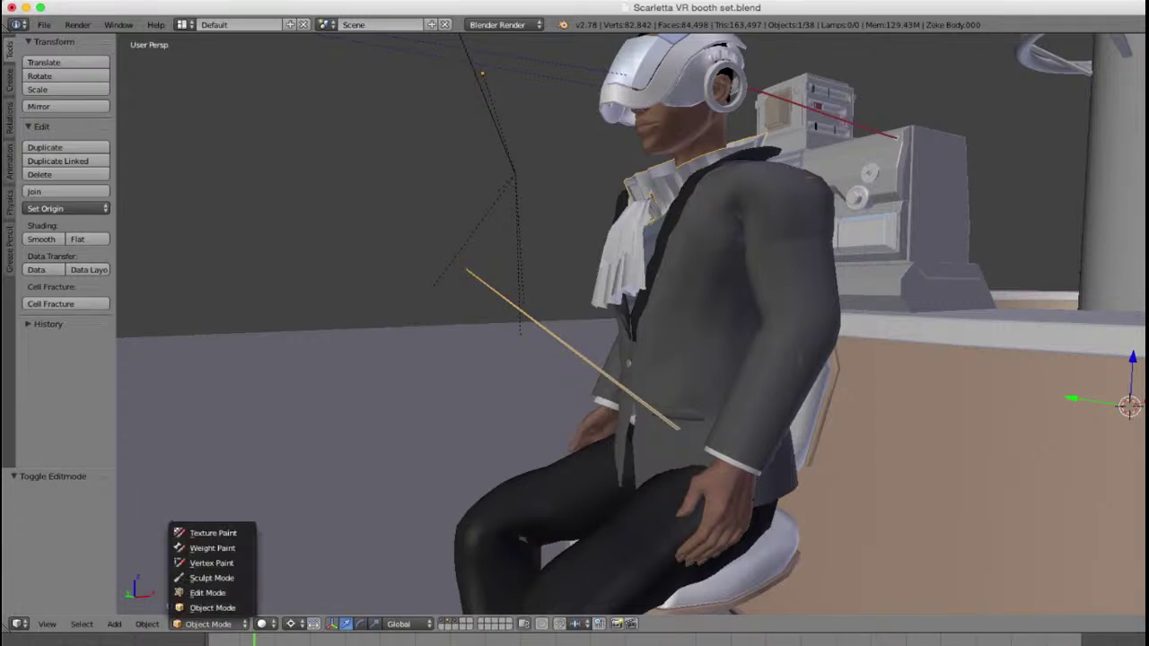
click(206, 546)
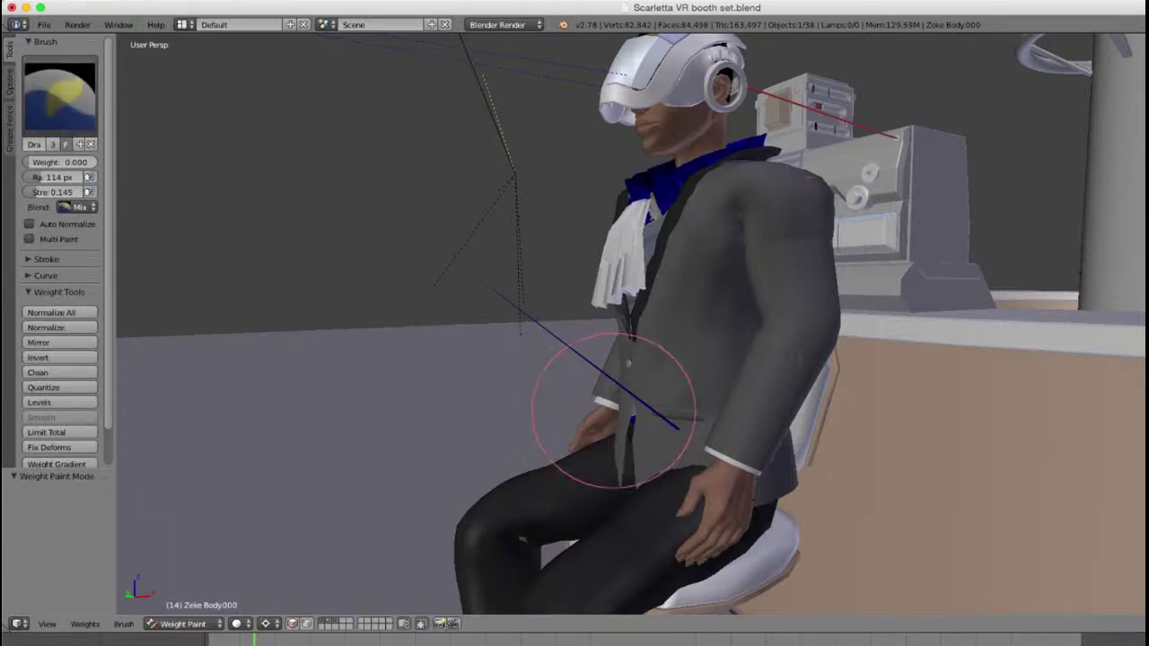
key(z)
key(z)
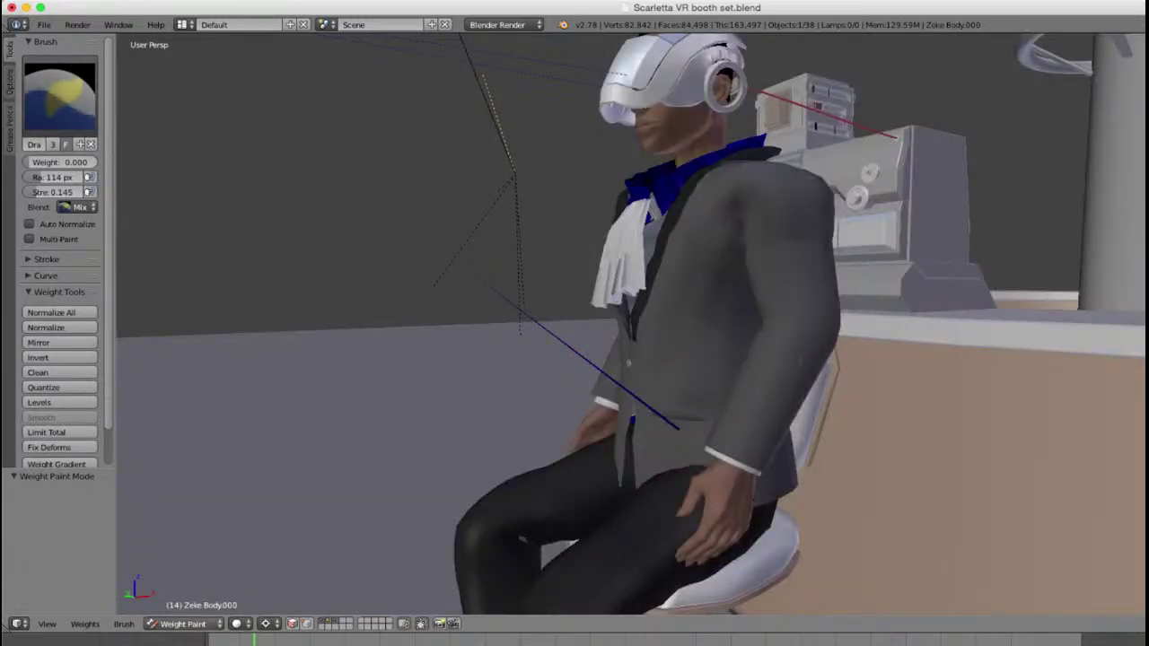
click(183, 624)
click(193, 608)
key(a)
Step: Select the chair, the helmet, the red cable and the machine together
scroll(630, 324, down, 2)
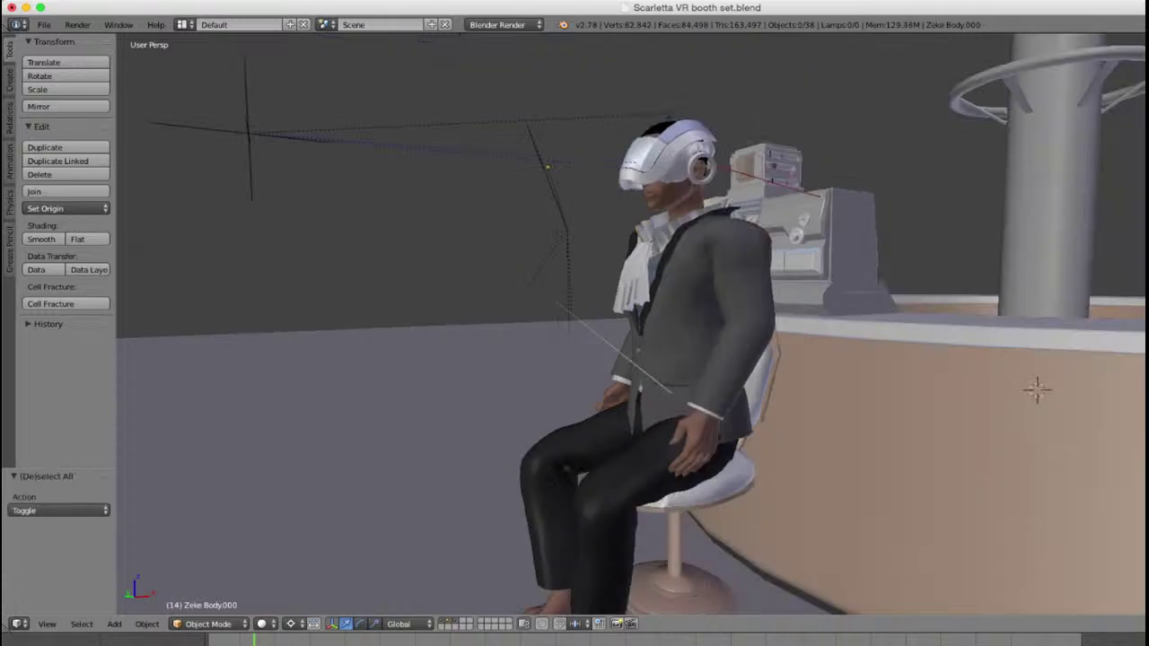
middle_drag(630, 324, 633, 404)
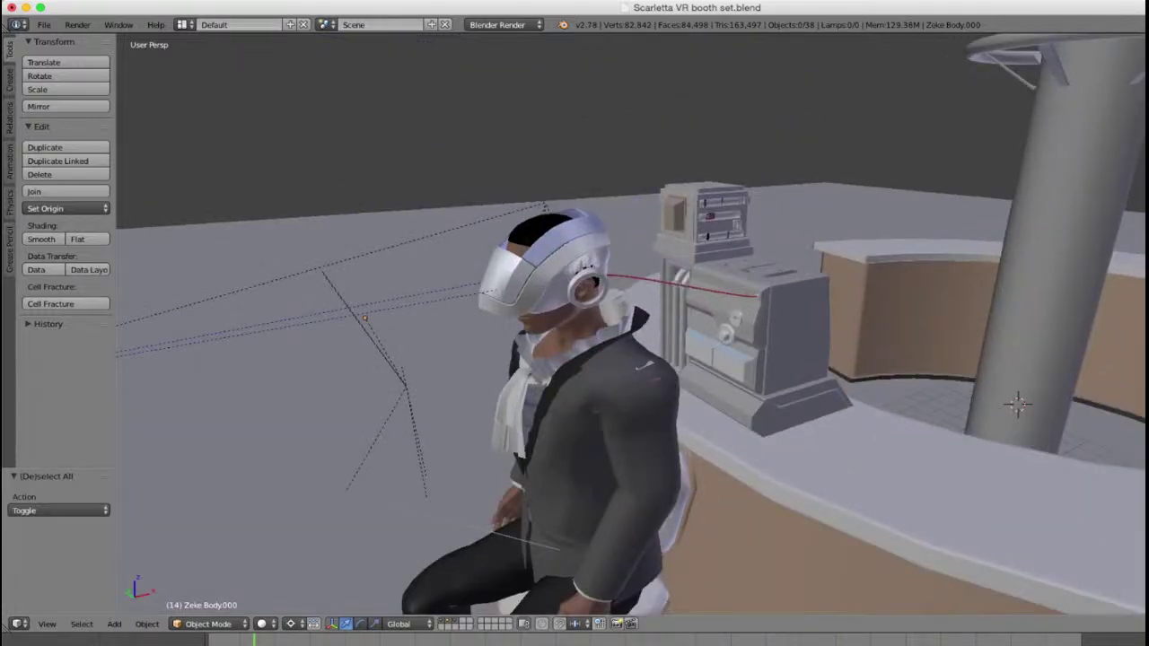
right_click(1016, 405)
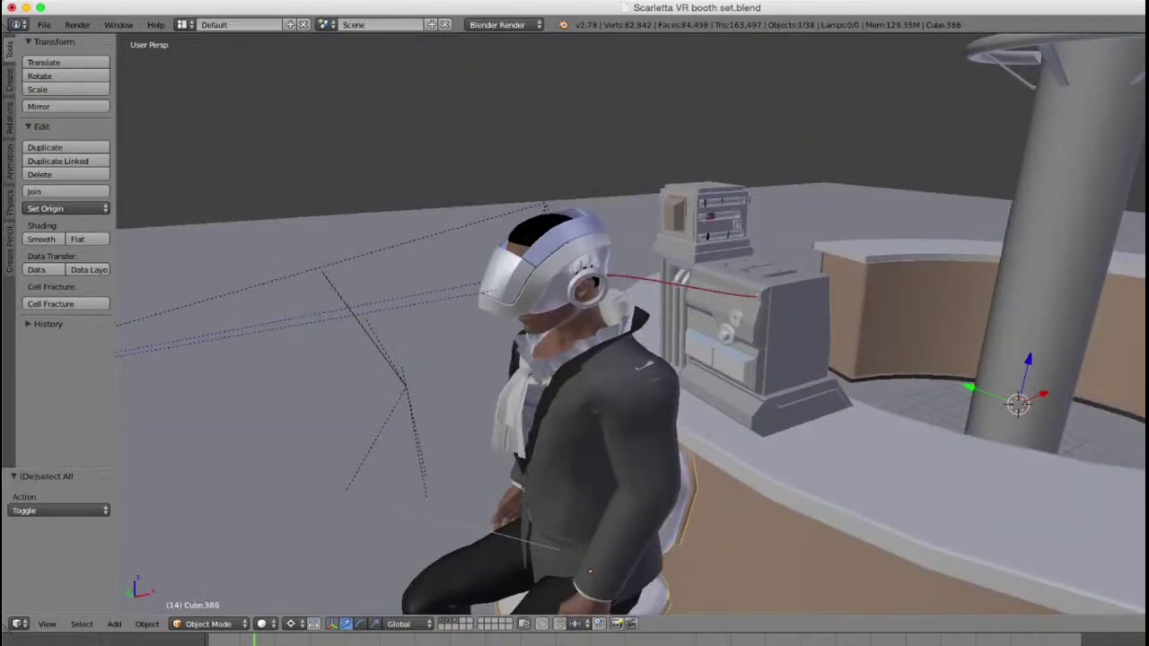
shift+right_click(584, 266)
shift+right_click(682, 286)
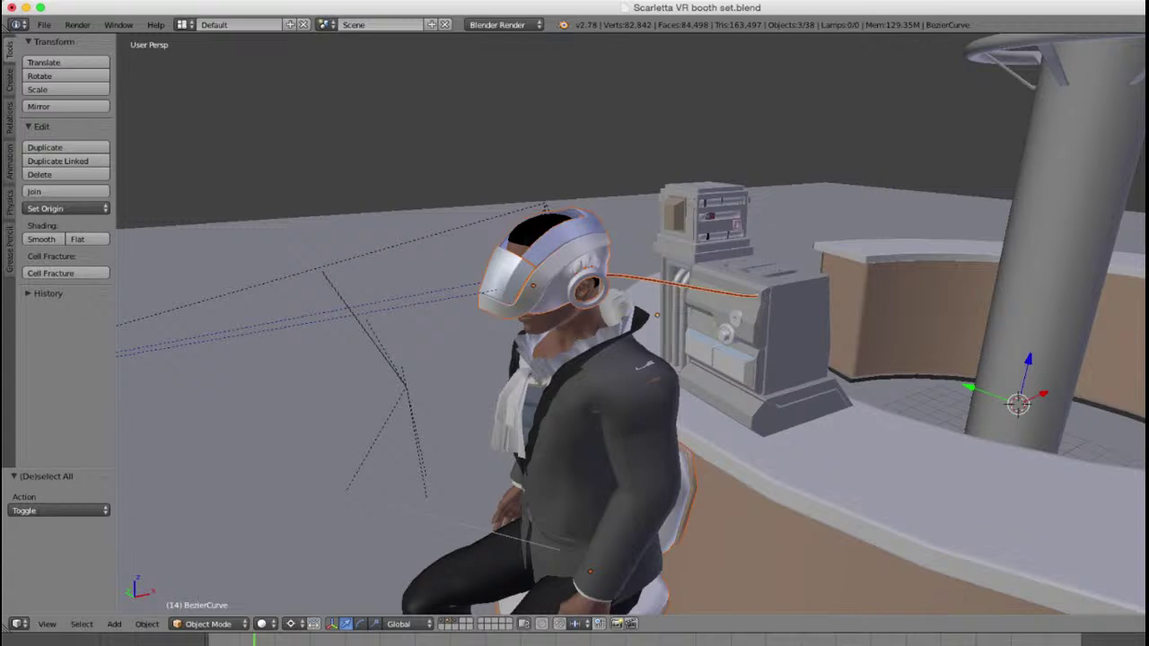
shift+right_click(736, 225)
scroll(737, 225, down, 3)
middle_drag(737, 225, 867, 278)
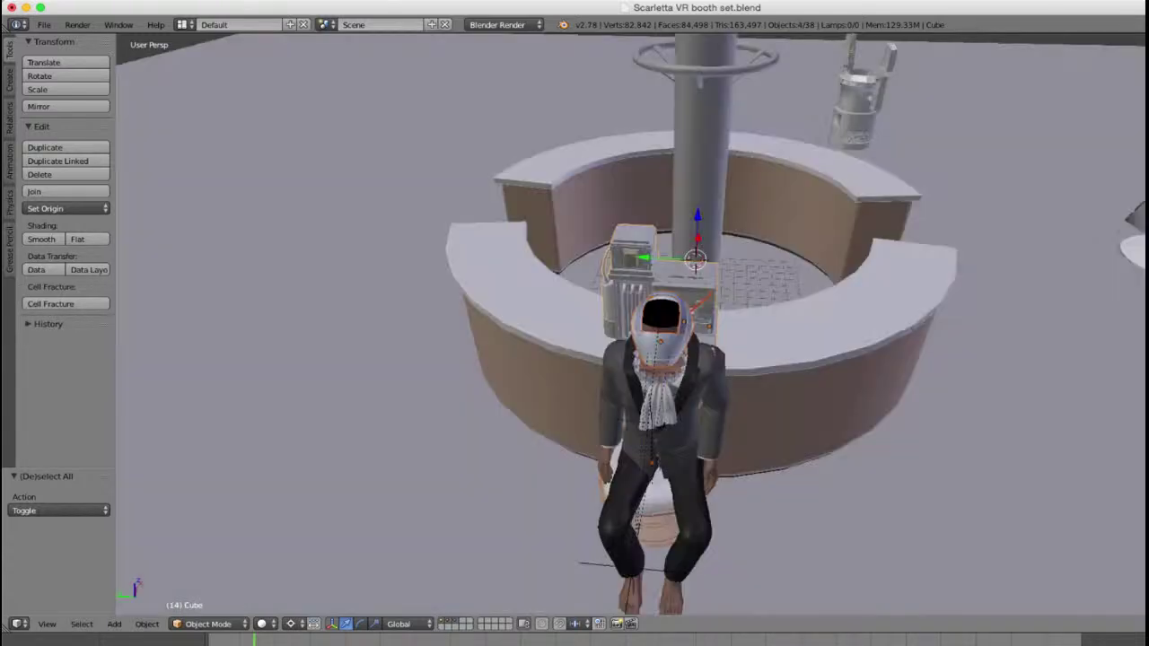
key(z)
key(z)
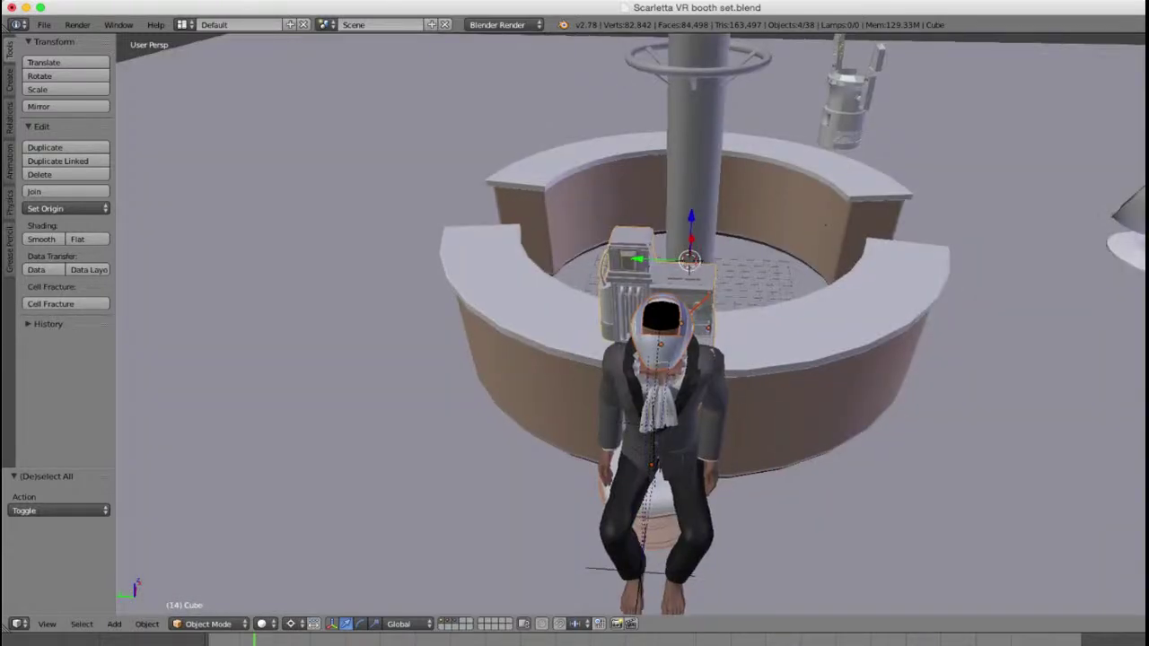
shift+middle_drag(838, 181, 814, 270)
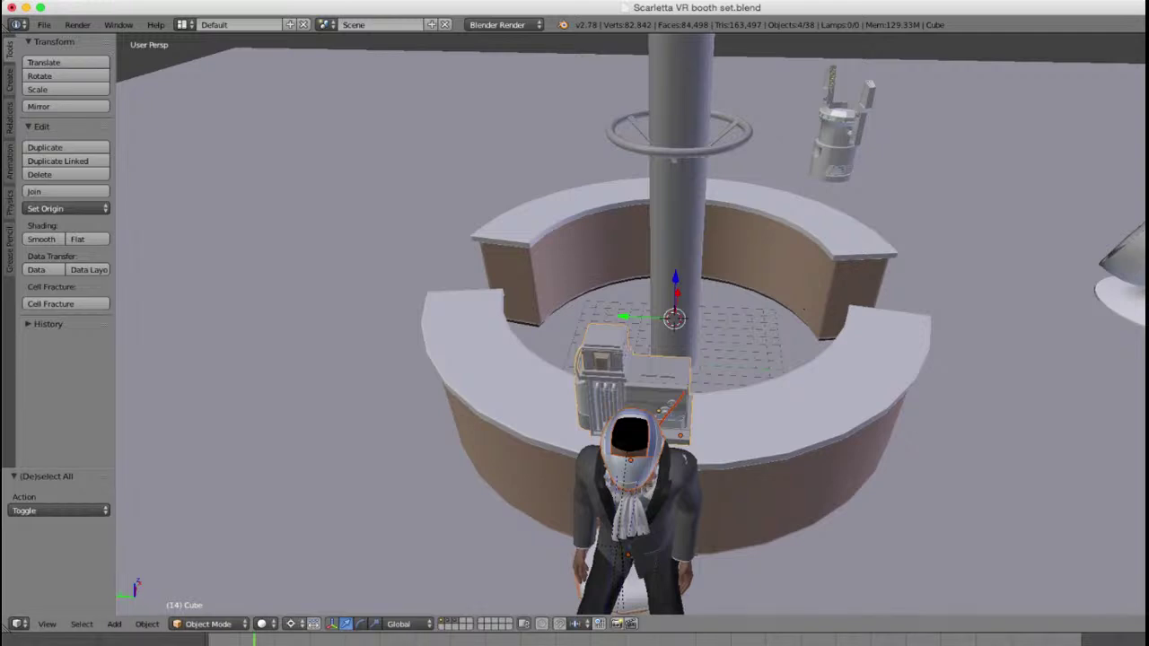
Step: Try duplicating the selected station in place and rotating the copy 55.824° about the global Z axis
key(shift+d)
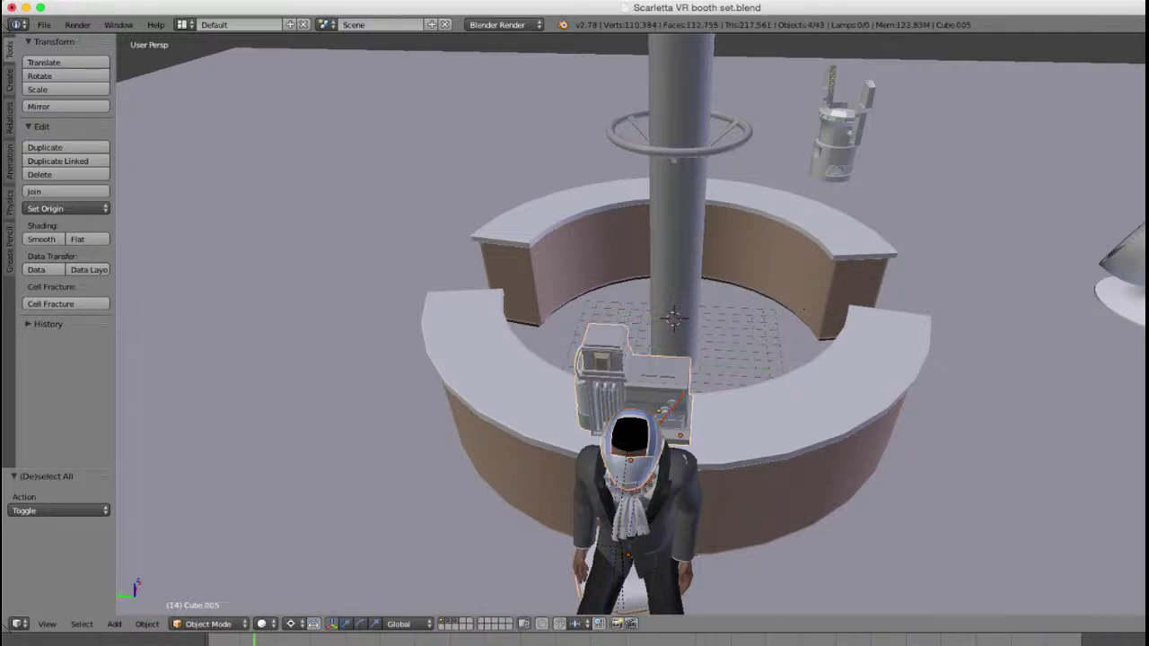
key(Escape)
key(r)
key(z)
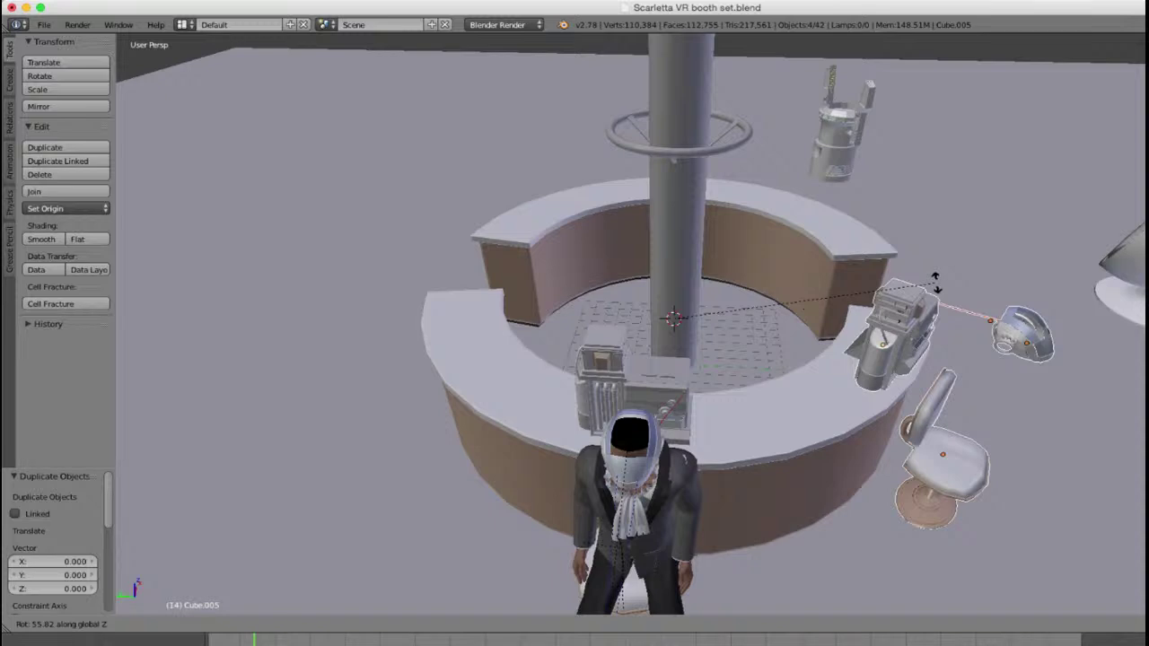
click(935, 284)
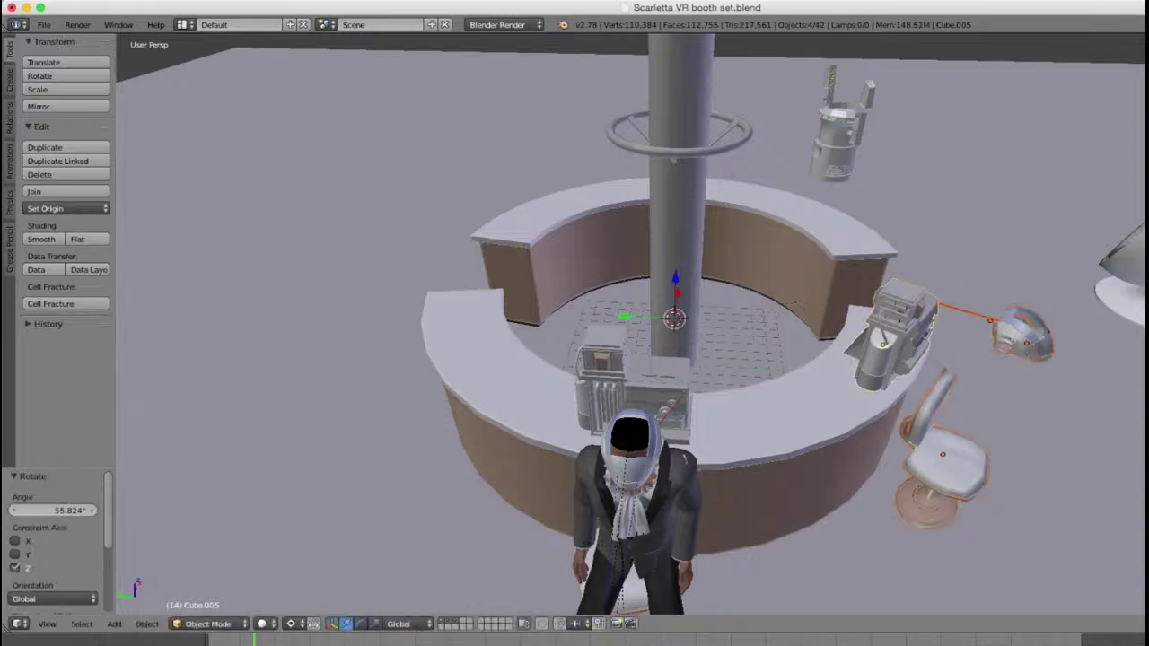
middle_drag(935, 284, 700, 206)
scroll(772, 260, down, 3)
shift+middle_drag(800, 335, 835, 359)
scroll(835, 359, up, 2)
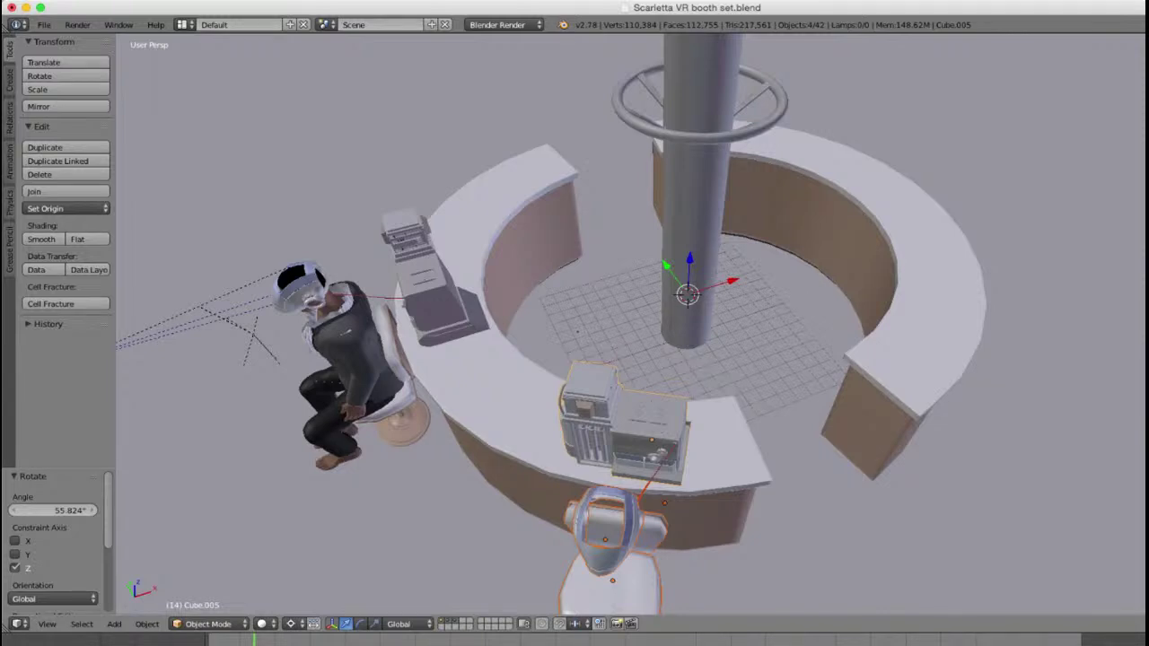
key(ctrl+z)
Step: Duplicate the chair, helmet, cable and machine and rotate the copy 65.857° about the global Z axis around the counter
key(shift+d)
key(r)
key(z)
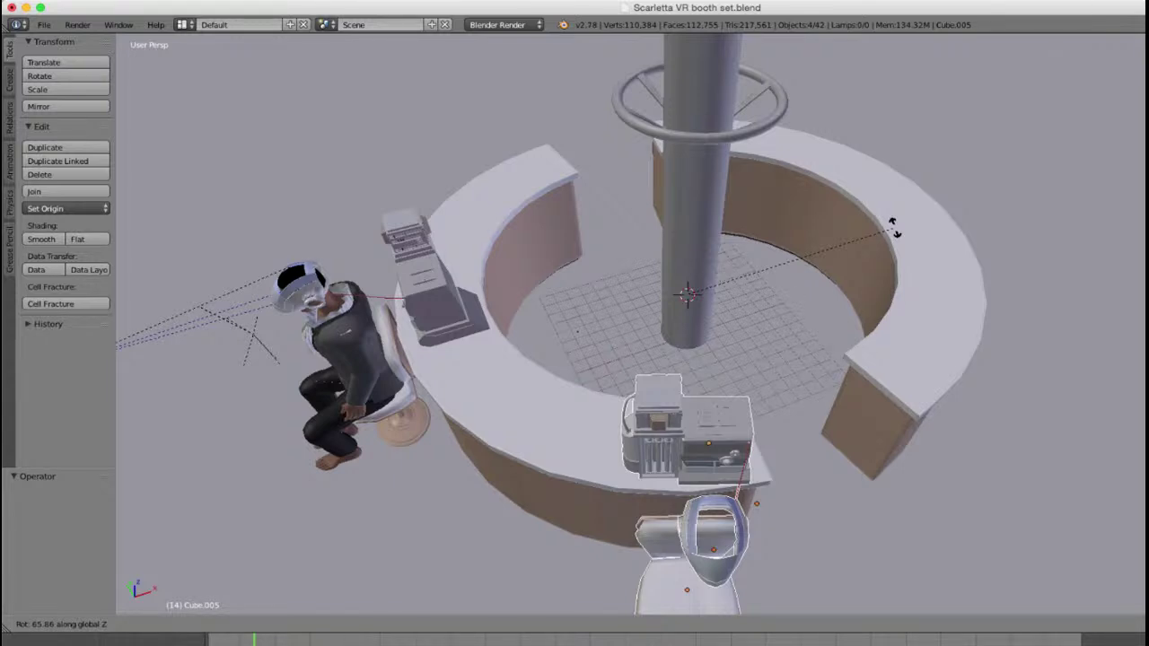
click(894, 228)
Step: Select the machine at the seated man's station together with its red cable
middle_drag(894, 228, 938, 231)
shift+middle_drag(807, 269, 934, 251)
scroll(898, 252, up, 3)
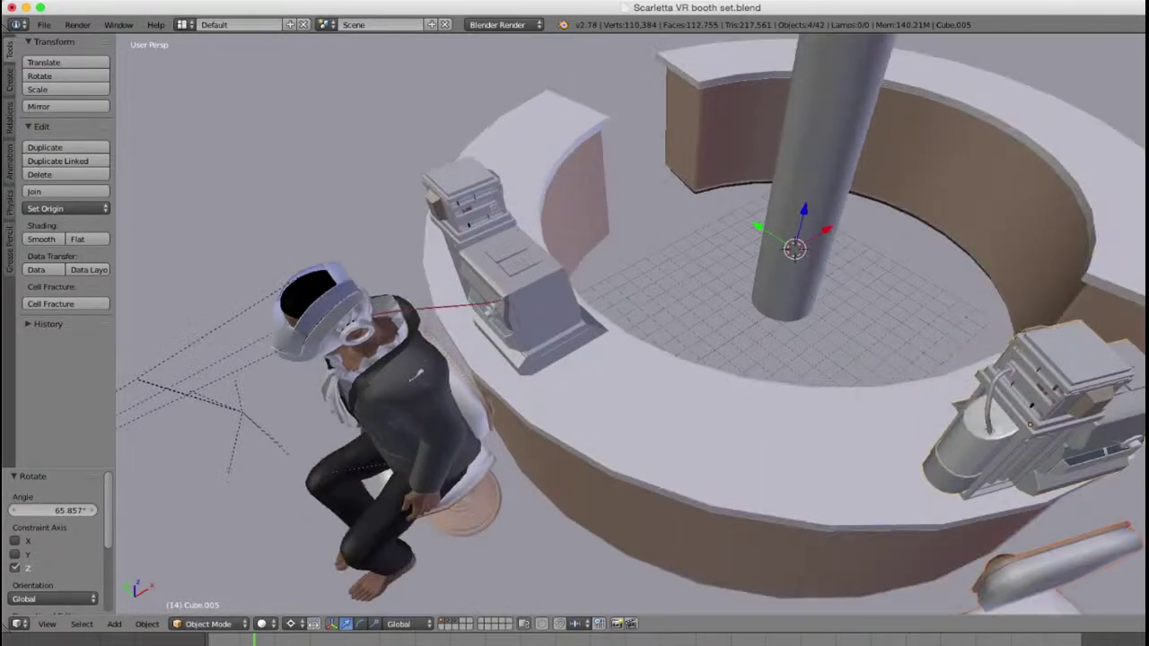
scroll(897, 252, down, 3)
middle_drag(897, 359, 619, 330)
middle_drag(548, 330, 776, 318)
scroll(628, 324, up, 2)
right_click(574, 316)
scroll(459, 357, up, 4)
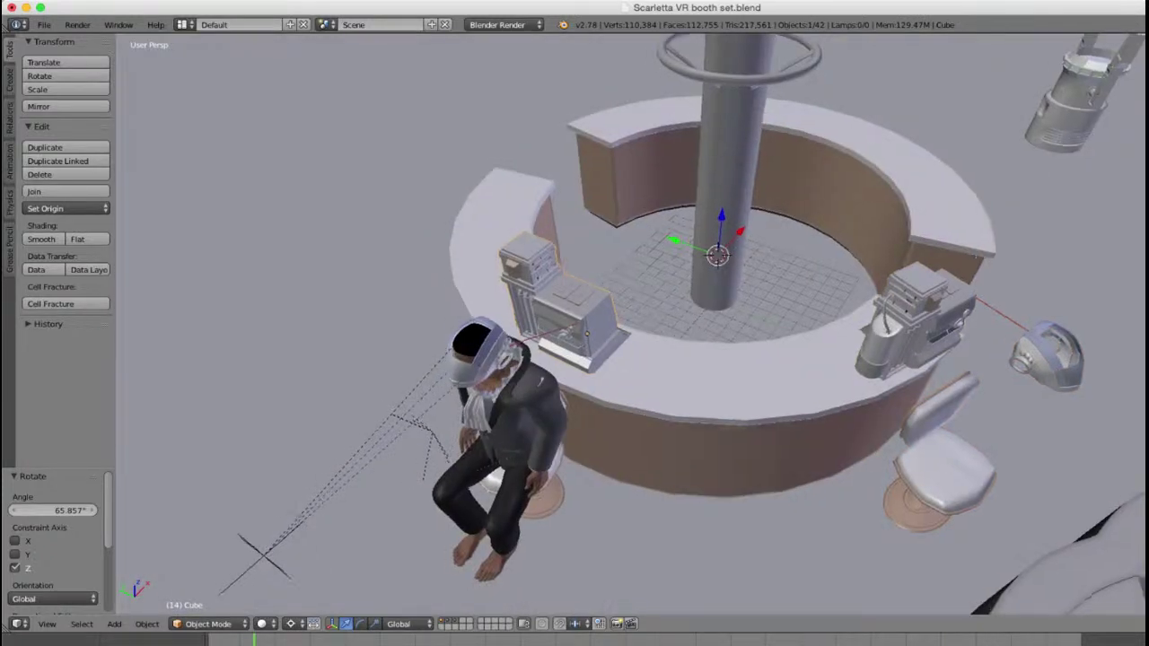
shift+right_click(669, 300)
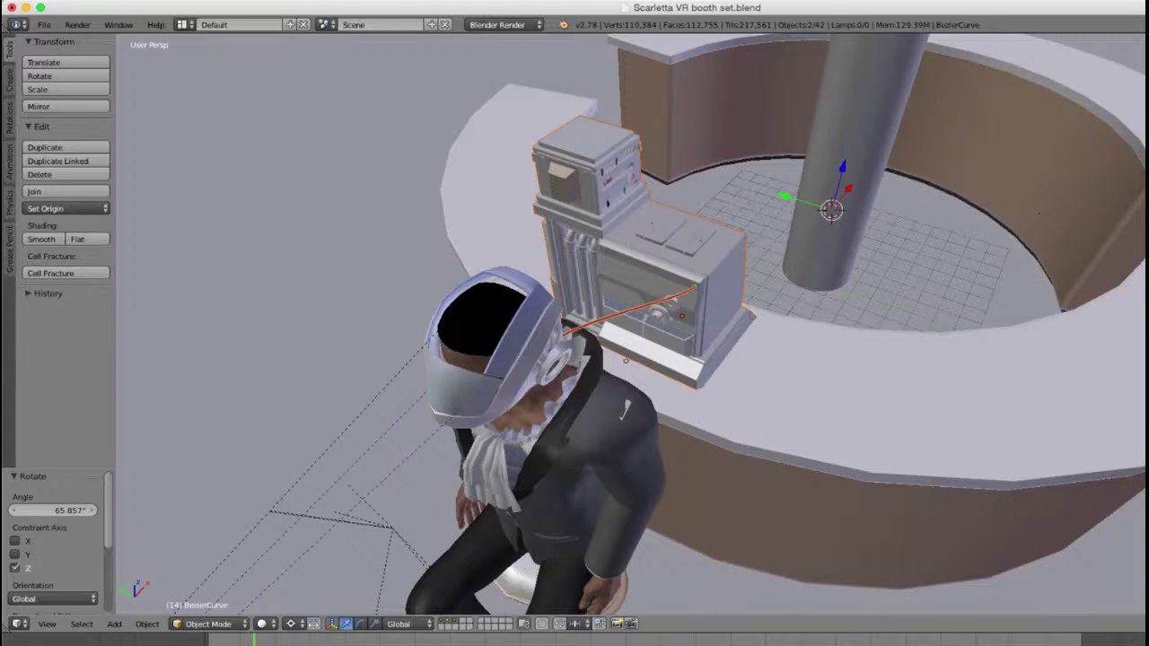
Step: Add the seated man's helmet and chair to the selected machine and cable
shift+right_click(521, 336)
key(z)
scroll(520, 336, down, 2)
key(z)
shift+right_click(620, 562)
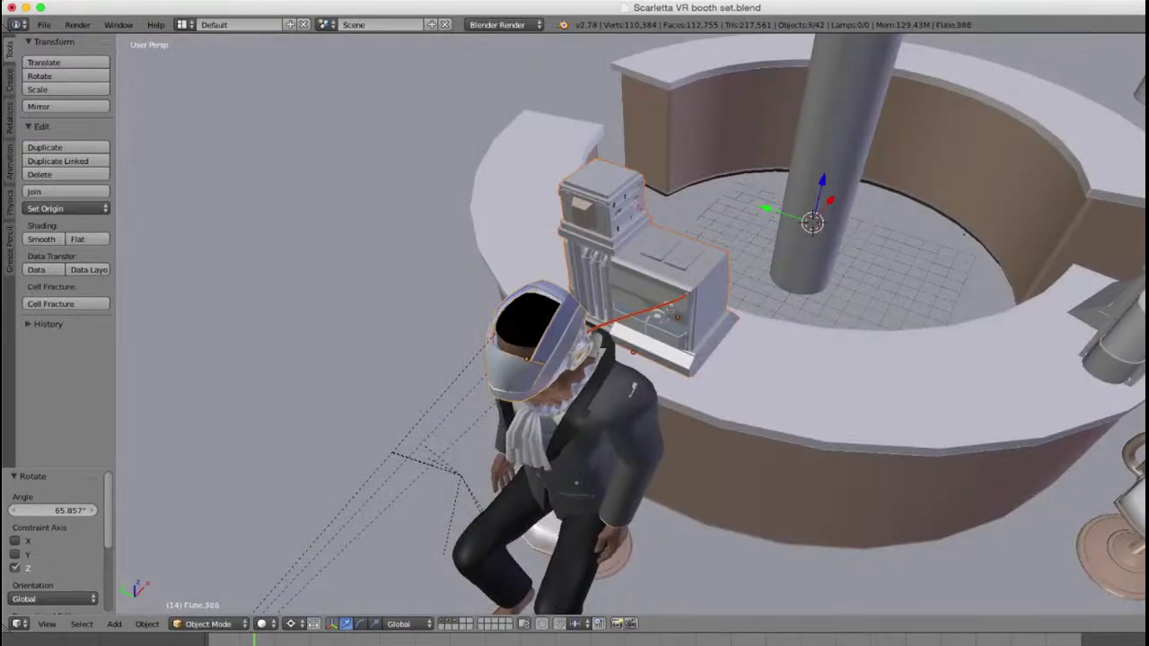
key(z)
scroll(620, 538, down, 1)
key(z)
scroll(619, 539, down, 3)
middle_drag(619, 467, 718, 462)
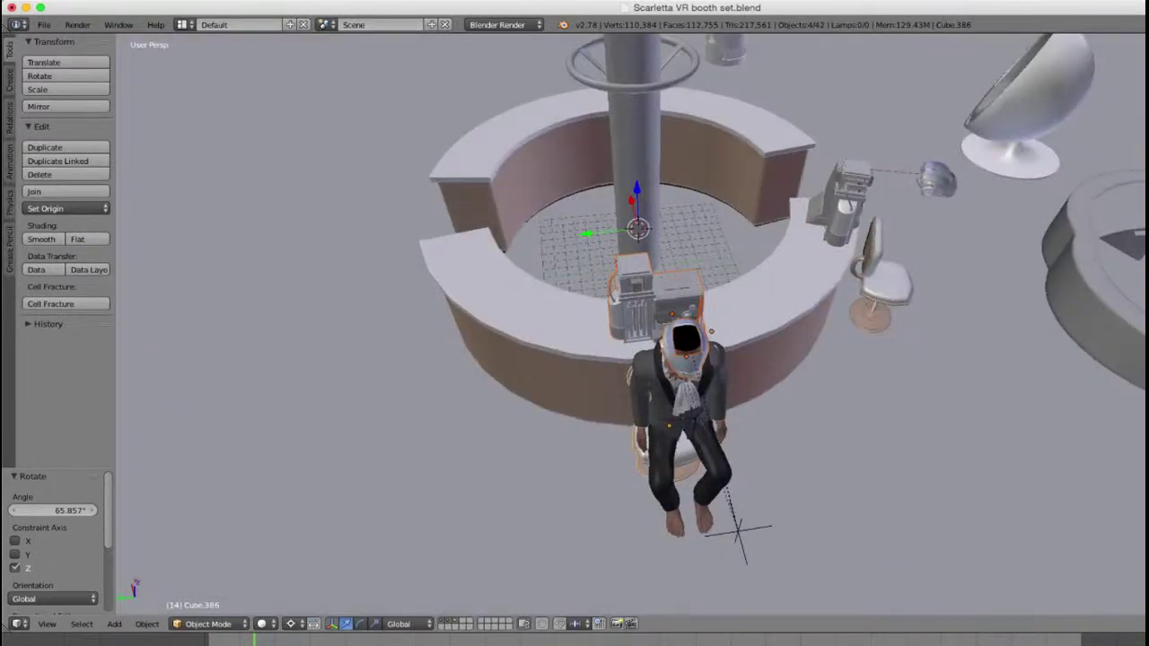
Step: Duplicate the selected station in place and rotate the copy -65.86° about the global Z axis around the counter
key(shift+d)
key(Return)
middle_drag(857, 354, 916, 378)
scroll(917, 378, up, 3)
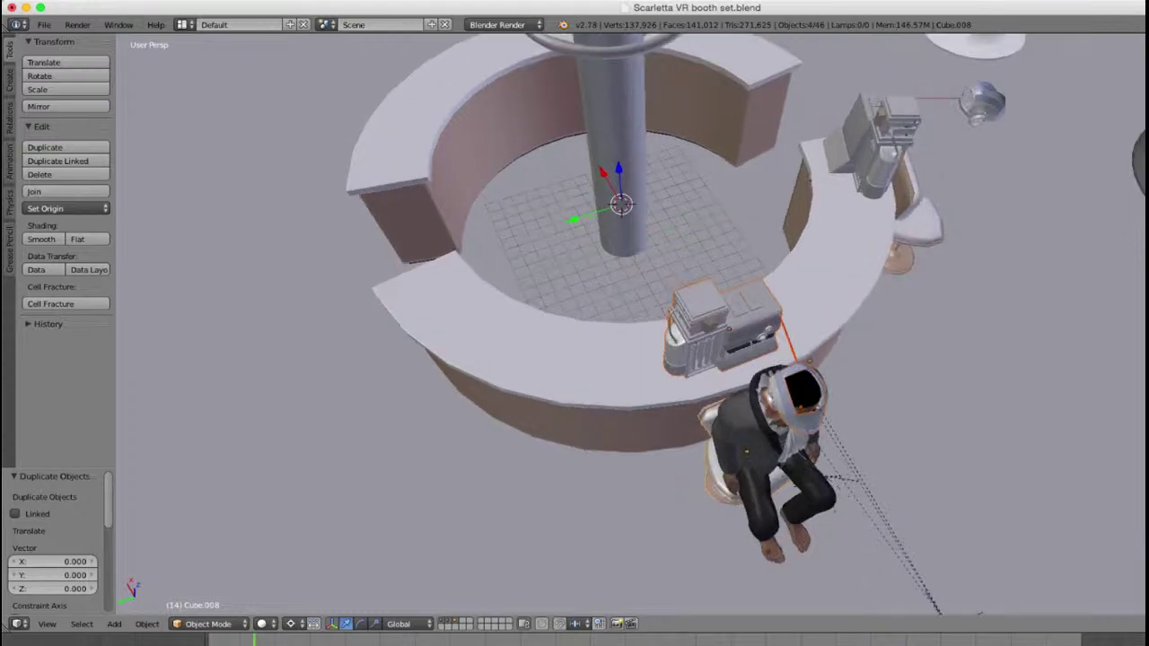
key(r)
key(z)
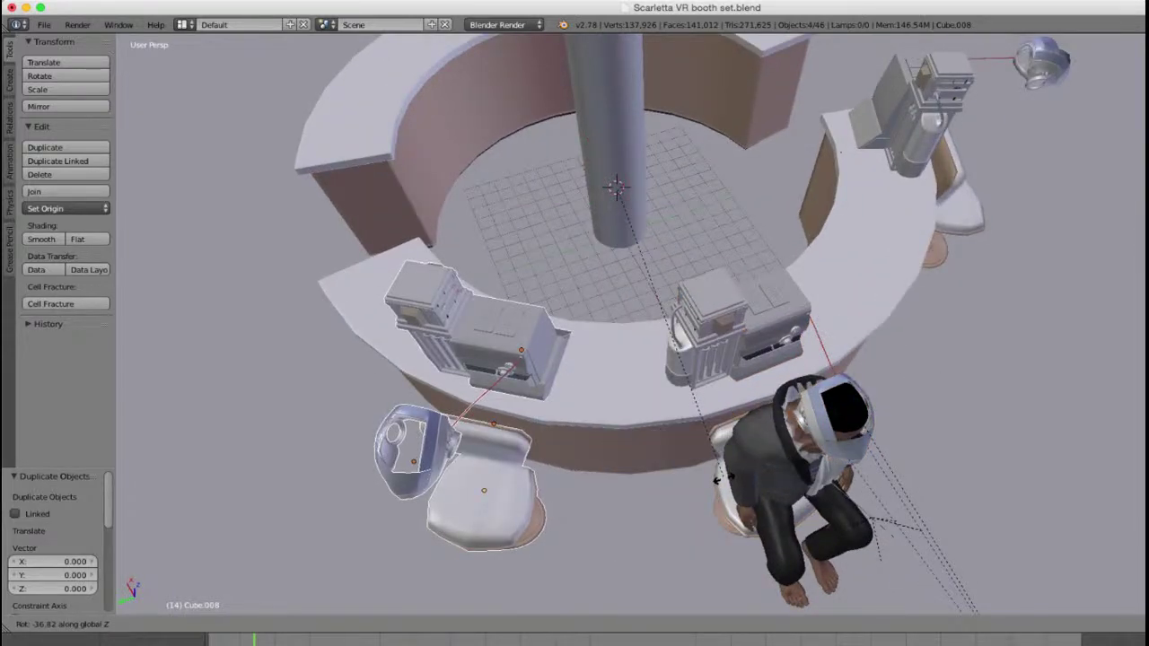
text(-65.88)
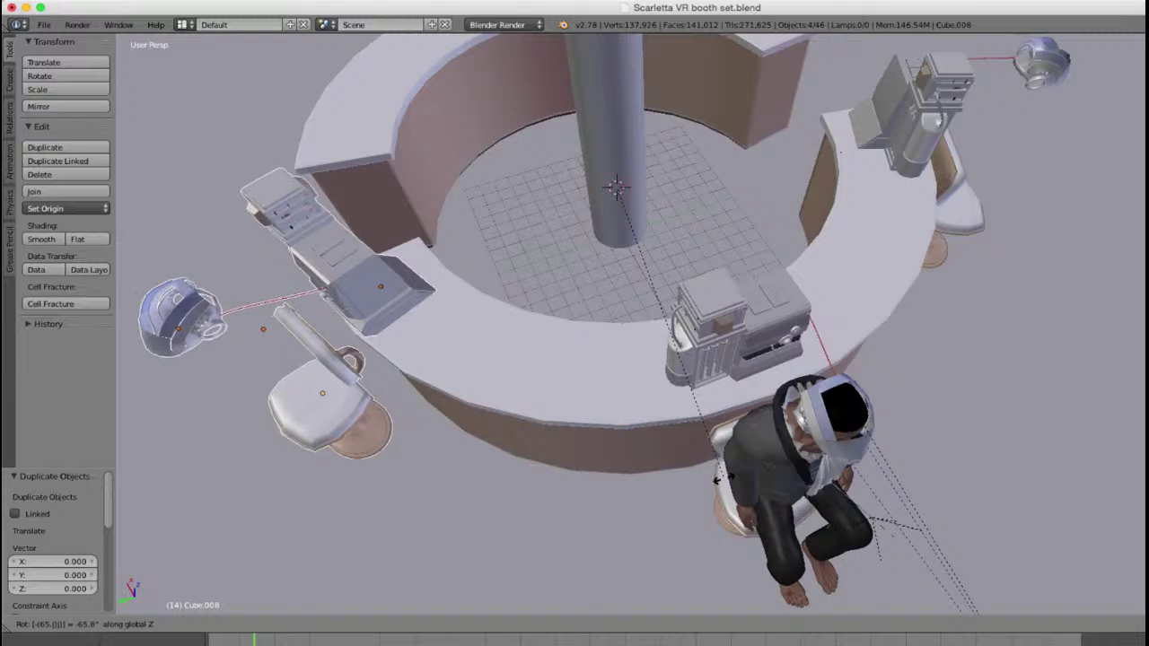
key(Return)
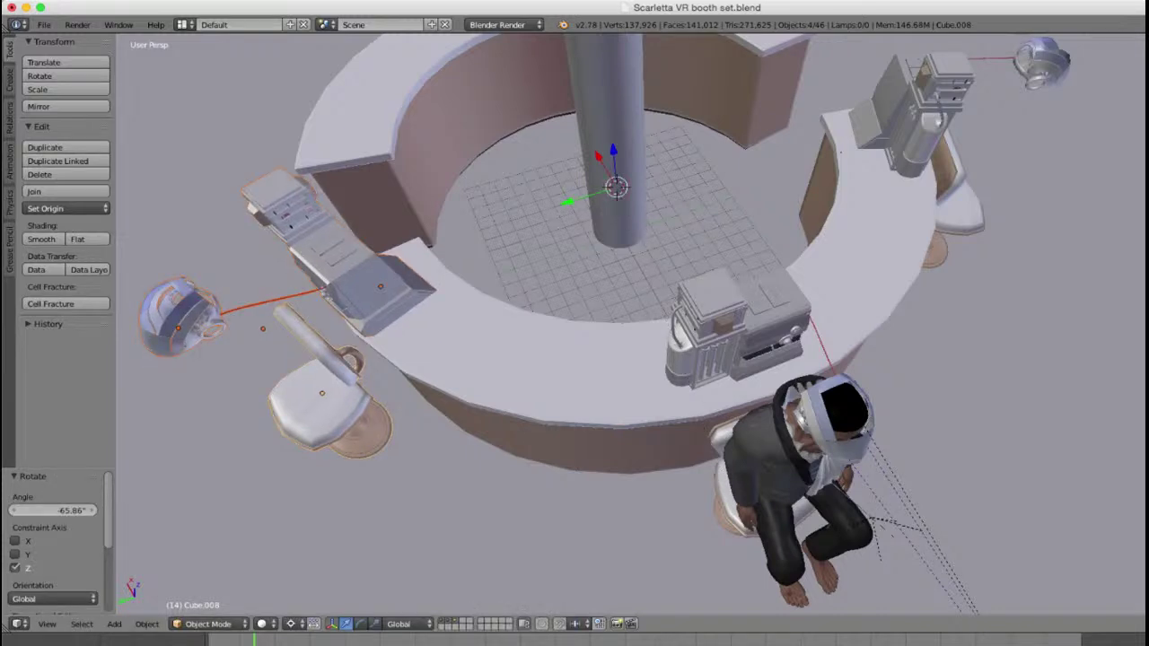
scroll(630, 323, down, 3)
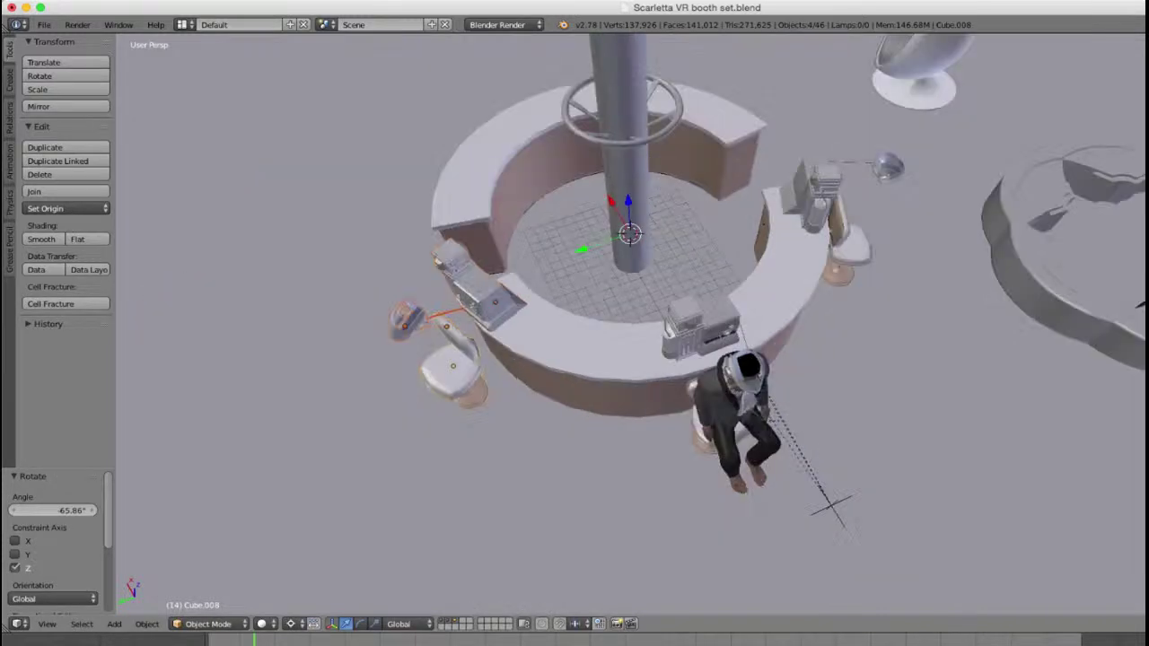
Step: Rotate the new station copy 7.677° about the global Z axis so its machine sits on the counter's end
middle_drag(575, 359, 754, 381)
scroll(754, 386, up, 2)
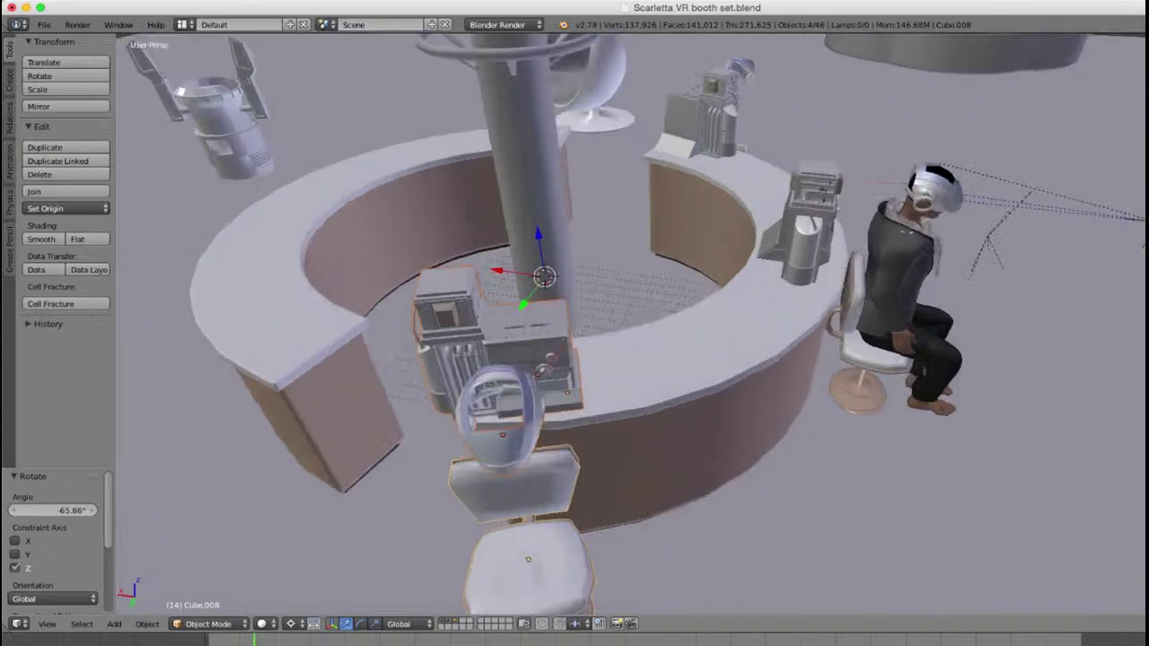
key(r)
key(z)
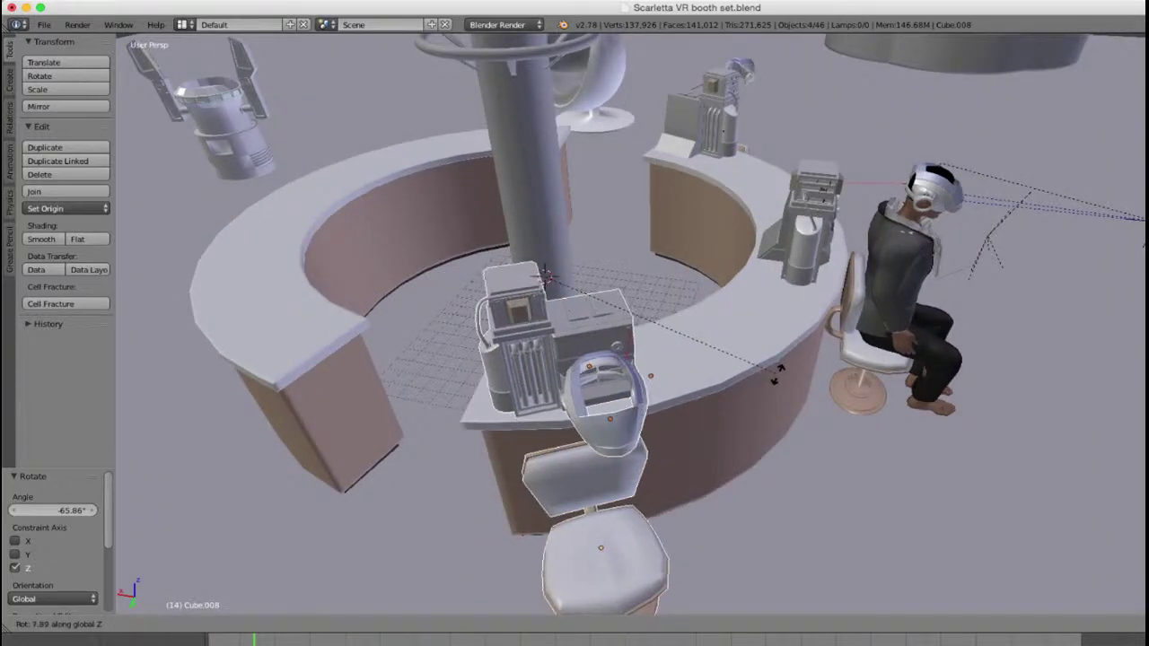
click(781, 377)
scroll(772, 359, down, 3)
middle_drag(772, 359, 779, 444)
scroll(779, 444, up, 3)
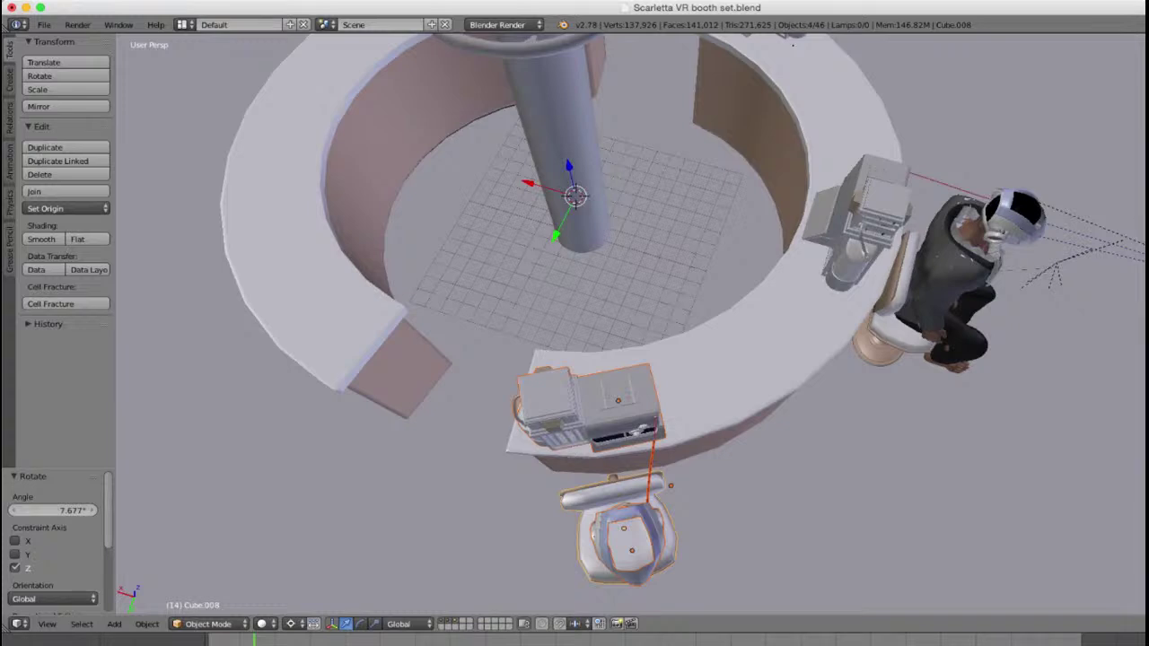
Step: Change the pivot from the 3D cursor to the selection's centre and rotate the station copy -4.76° about the global Z axis
click(293, 624)
click(329, 563)
shift+middle_drag(574, 431, 585, 428)
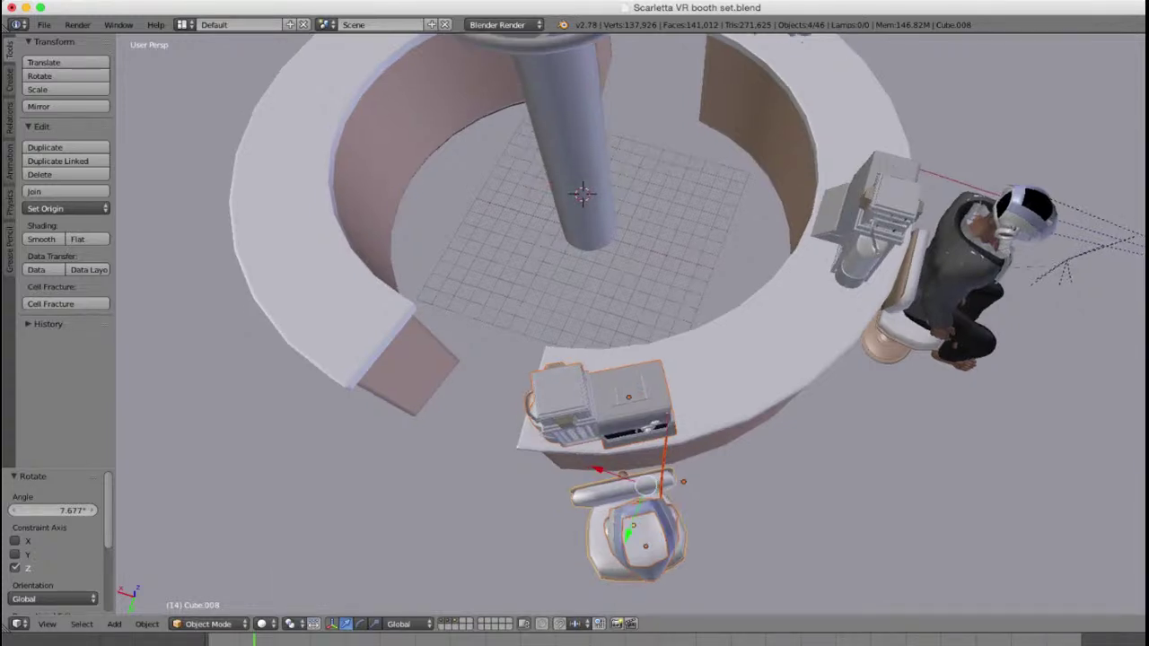
scroll(575, 359, up, 2)
key(r)
key(z)
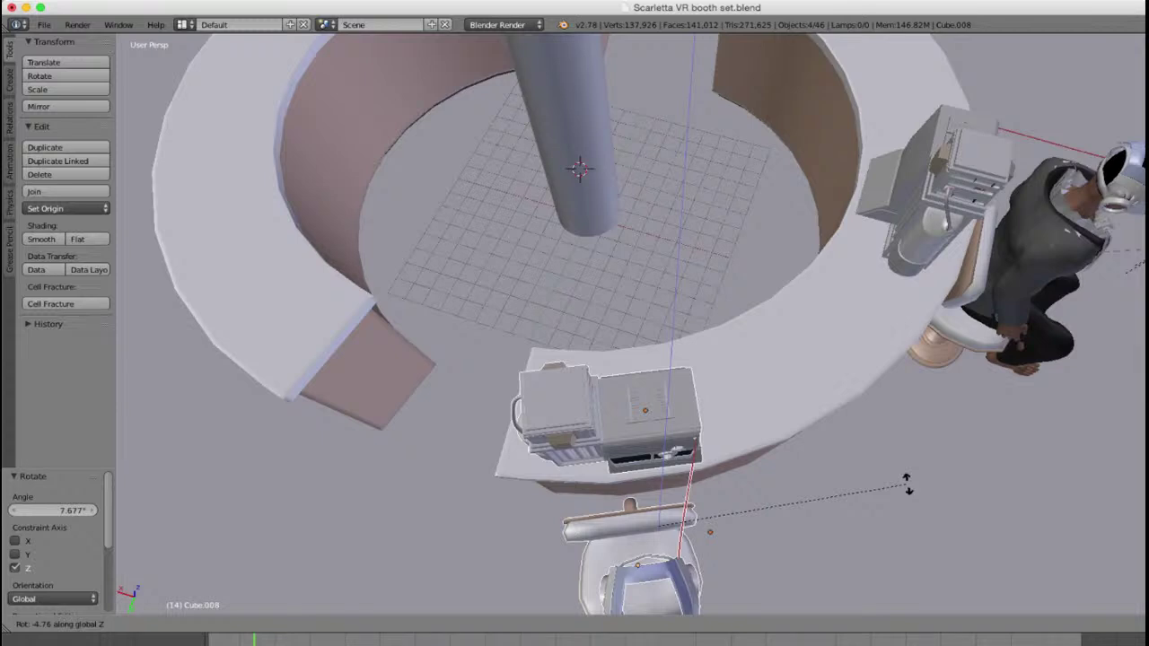
click(907, 484)
scroll(907, 484, down, 4)
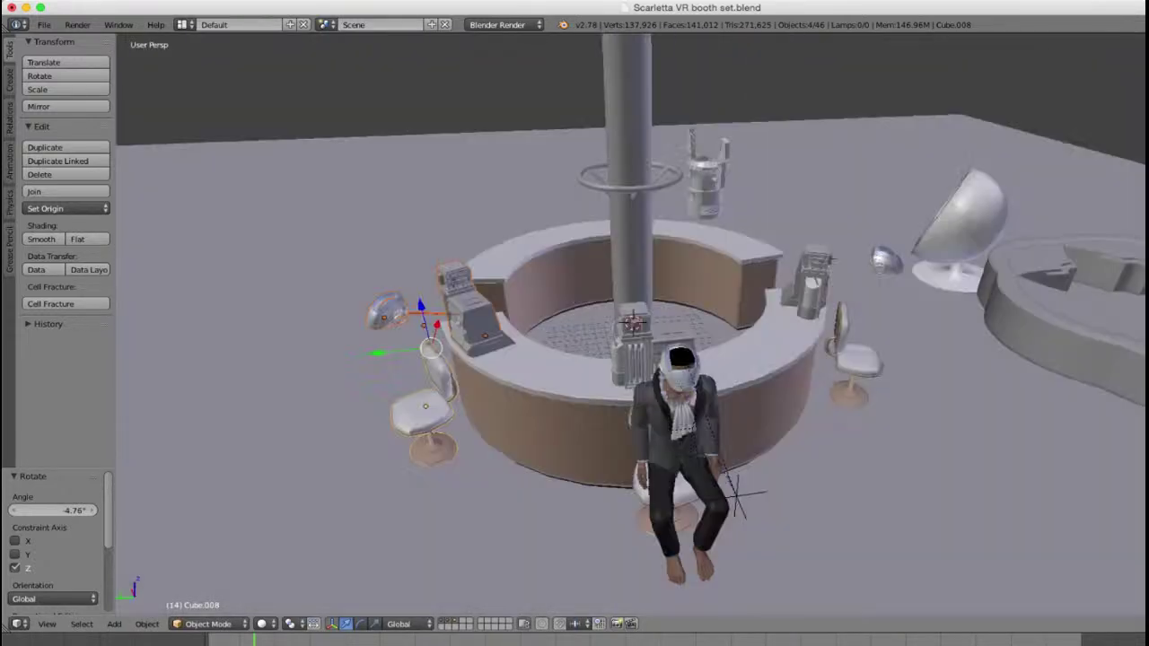
Step: Deselect everything and select the helmet, chair, machine and cable of the first station copy at the counter's other end
key(a)
middle_drag(631, 358, 444, 336)
scroll(476, 404, up, 4)
right_click(671, 498)
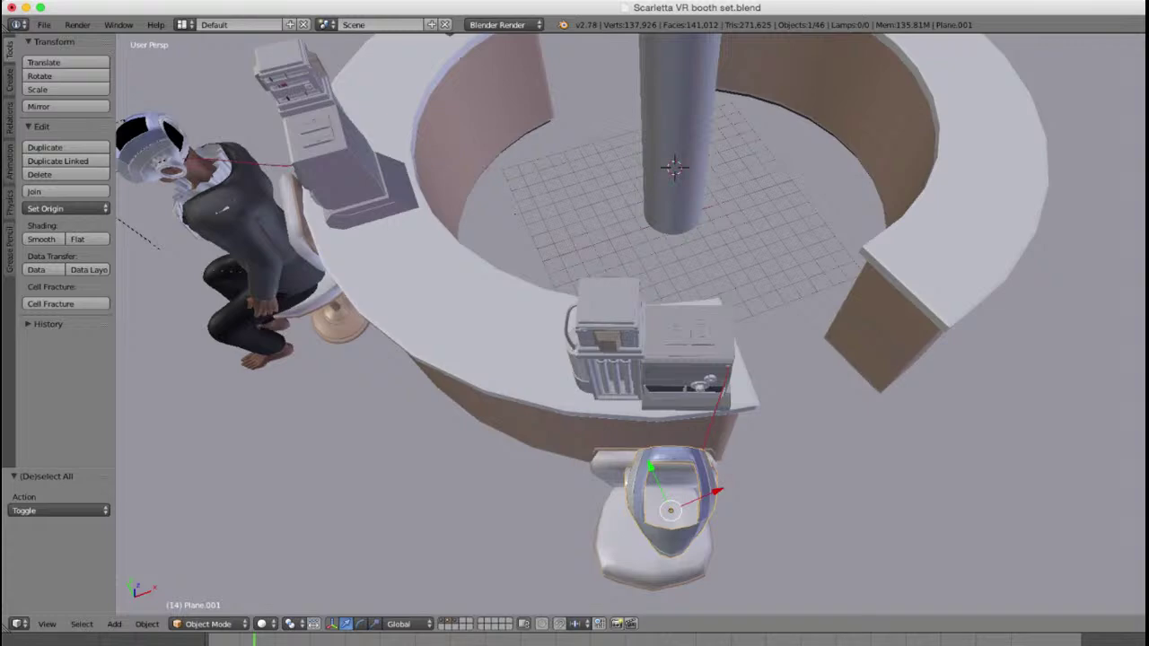
shift+right_click(645, 561)
scroll(651, 467, up, 2)
shift+right_click(687, 377)
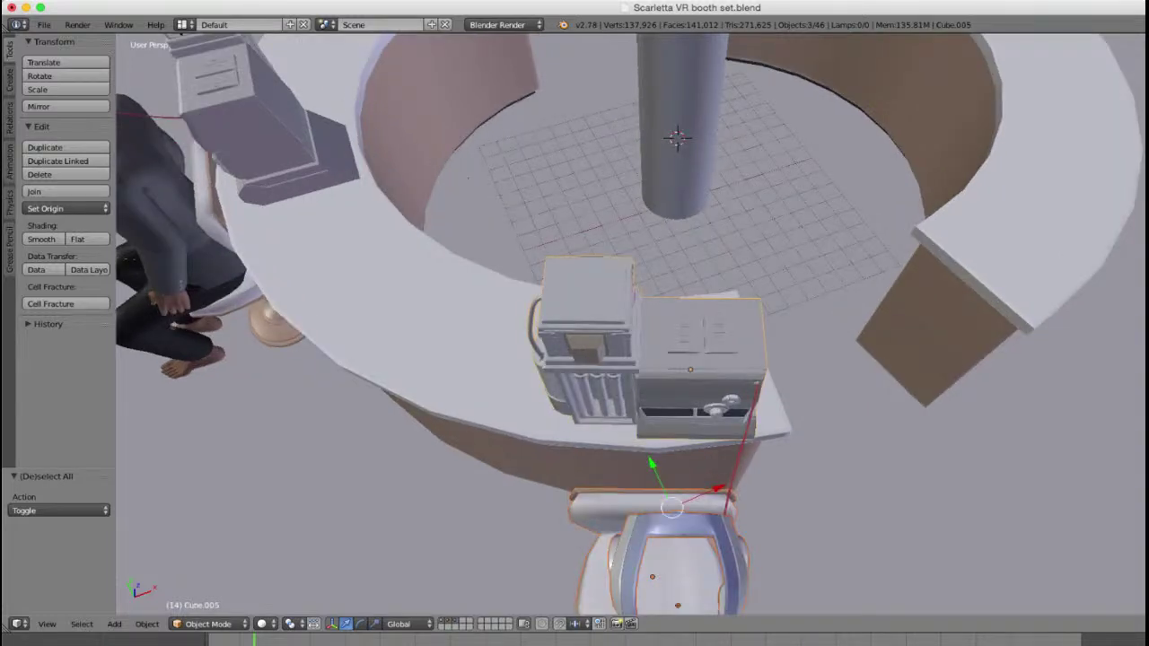
key(z)
middle_drag(687, 377, 687, 400)
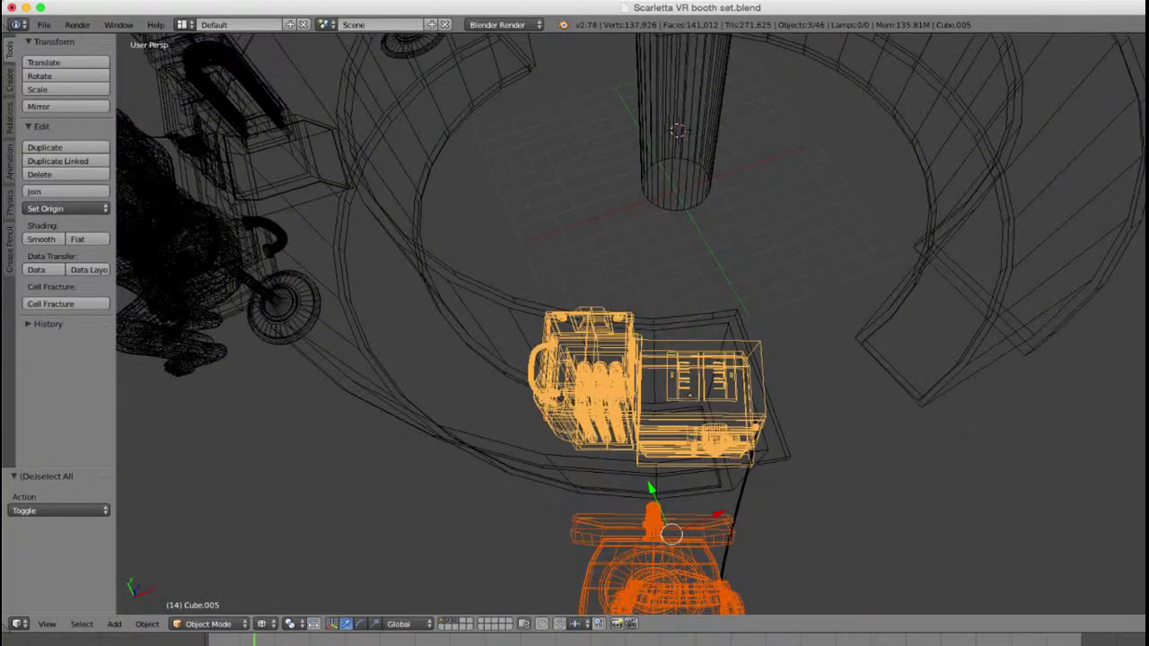
shift+right_click(734, 520)
key(z)
Step: Rotate the selected station 5.058° about global Z, nudge it 0.242 along Y and slightly along X, and deselect everything
key(r)
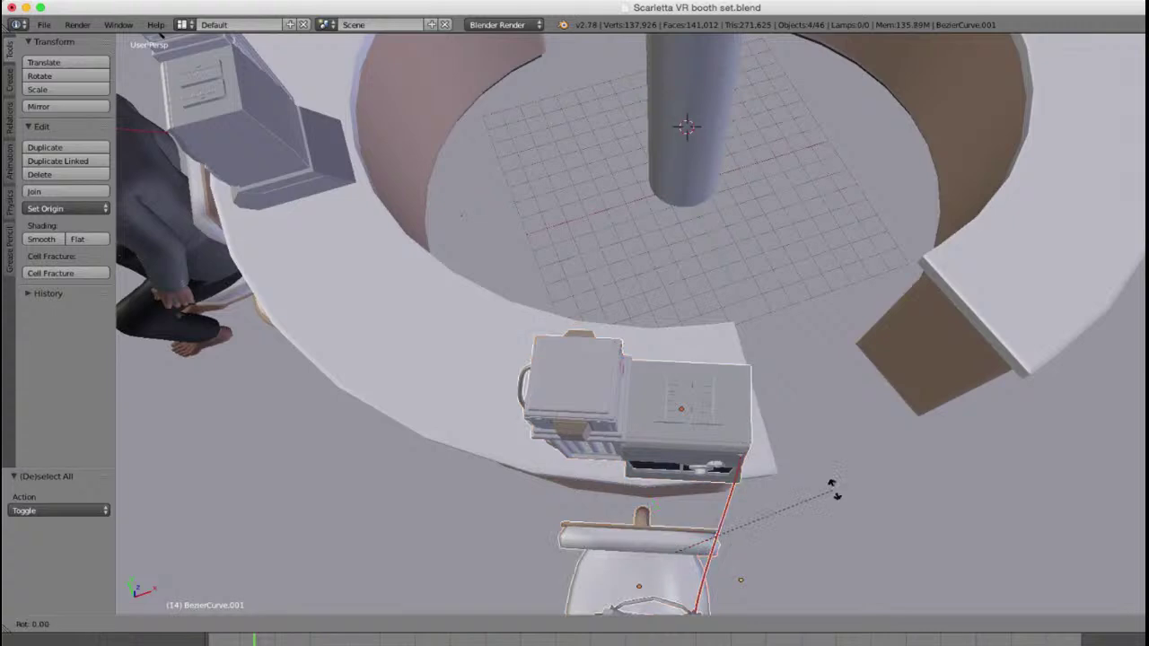
click(835, 471)
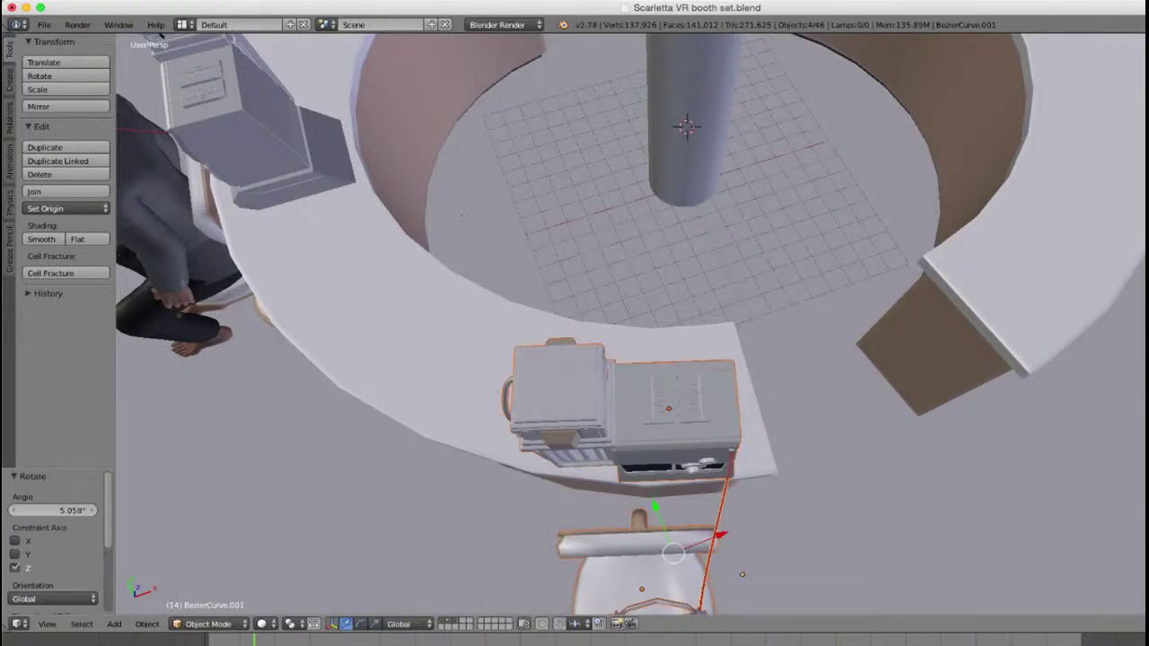
drag(655, 506, 651, 495)
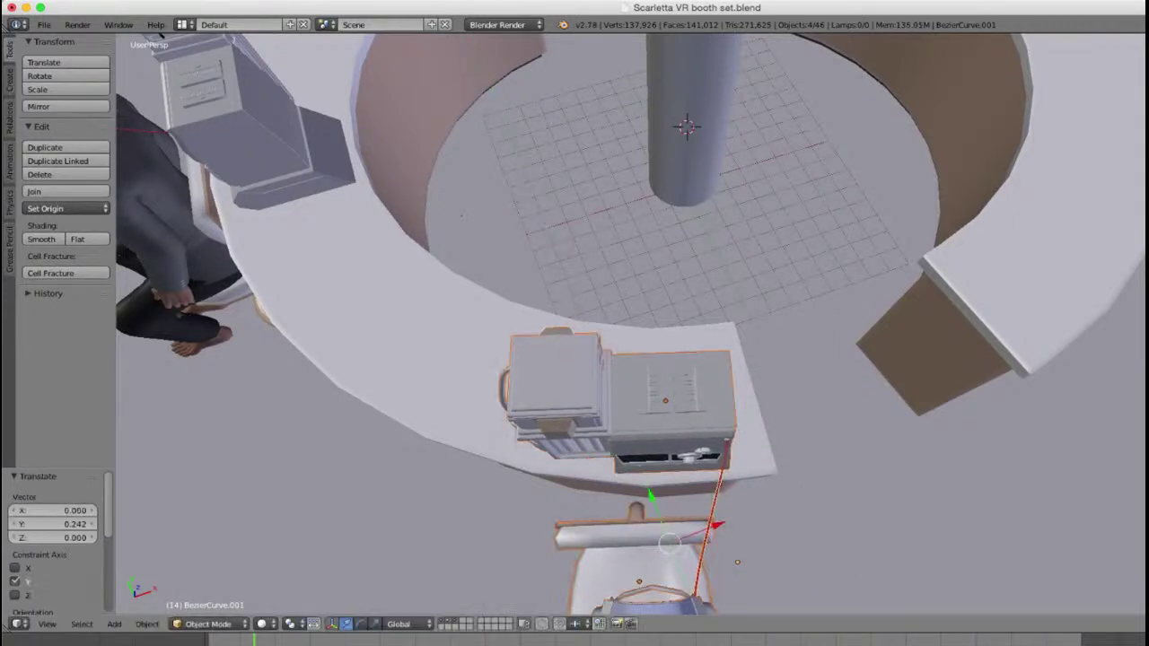
key(g)
key(x)
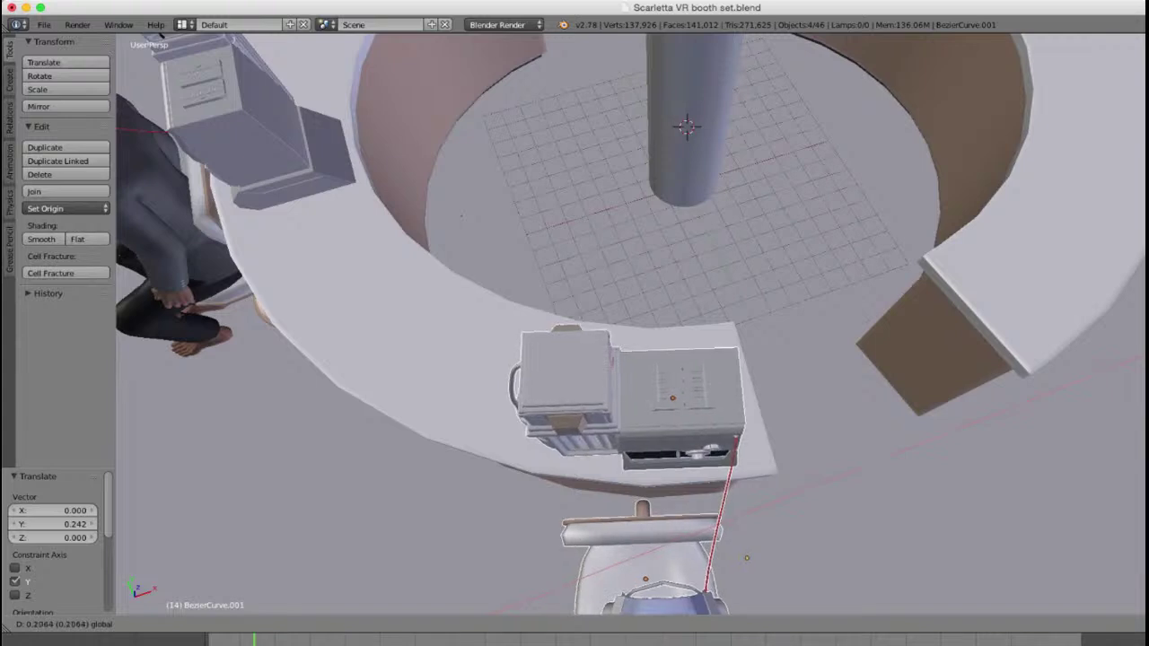
click(664, 492)
scroll(664, 492, down, 3)
middle_drag(664, 492, 732, 422)
key(a)
Step: Check the arrangement of the three stations around the counter and save the scene file
middle_drag(664, 466, 781, 390)
middle_drag(664, 395, 649, 421)
scroll(649, 407, down, 4)
scroll(631, 325, up, 4)
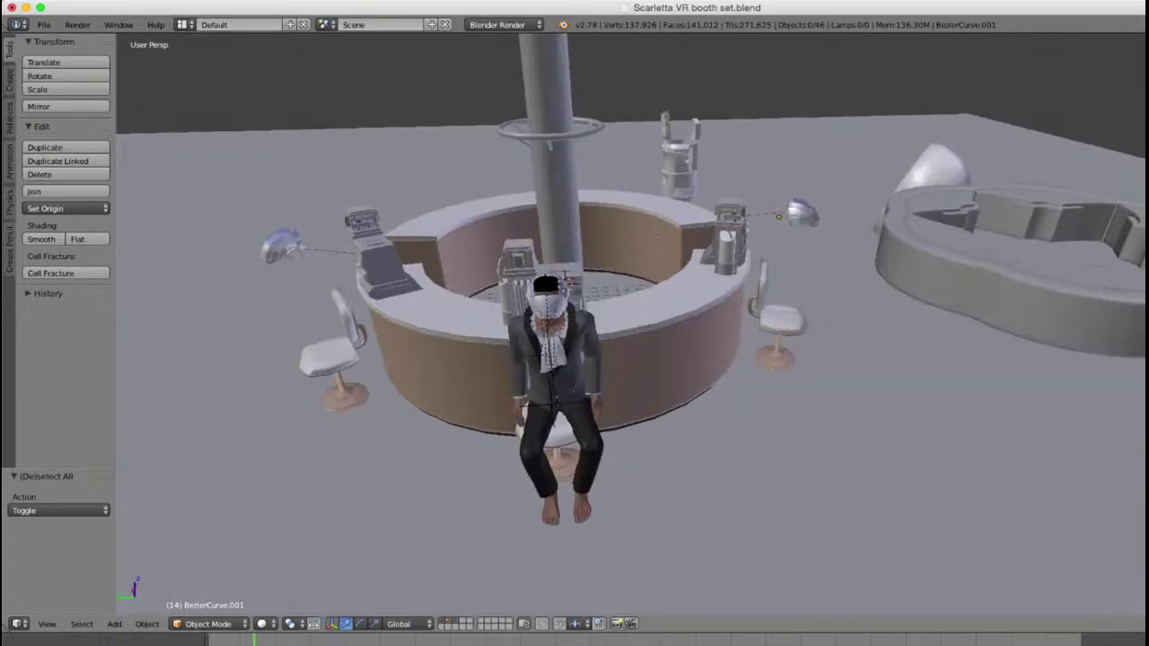
key(a)
scroll(631, 325, down, 1)
key(a)
shift+middle_drag(631, 324, 675, 394)
scroll(631, 324, up, 2)
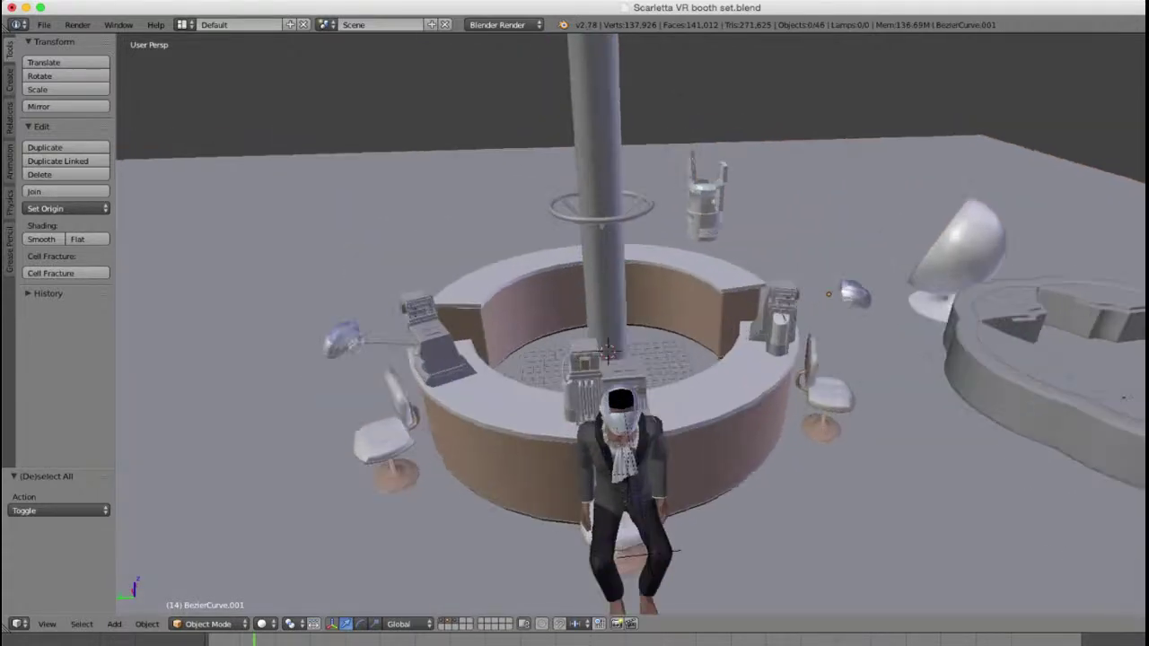
click(43, 24)
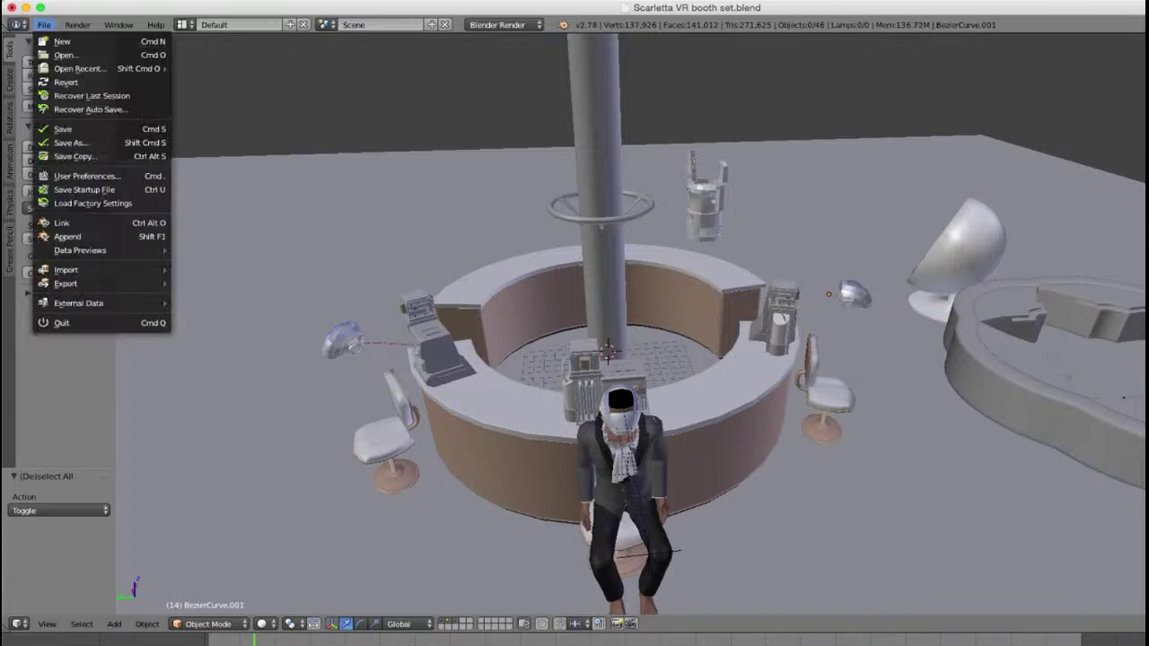
click(65, 129)
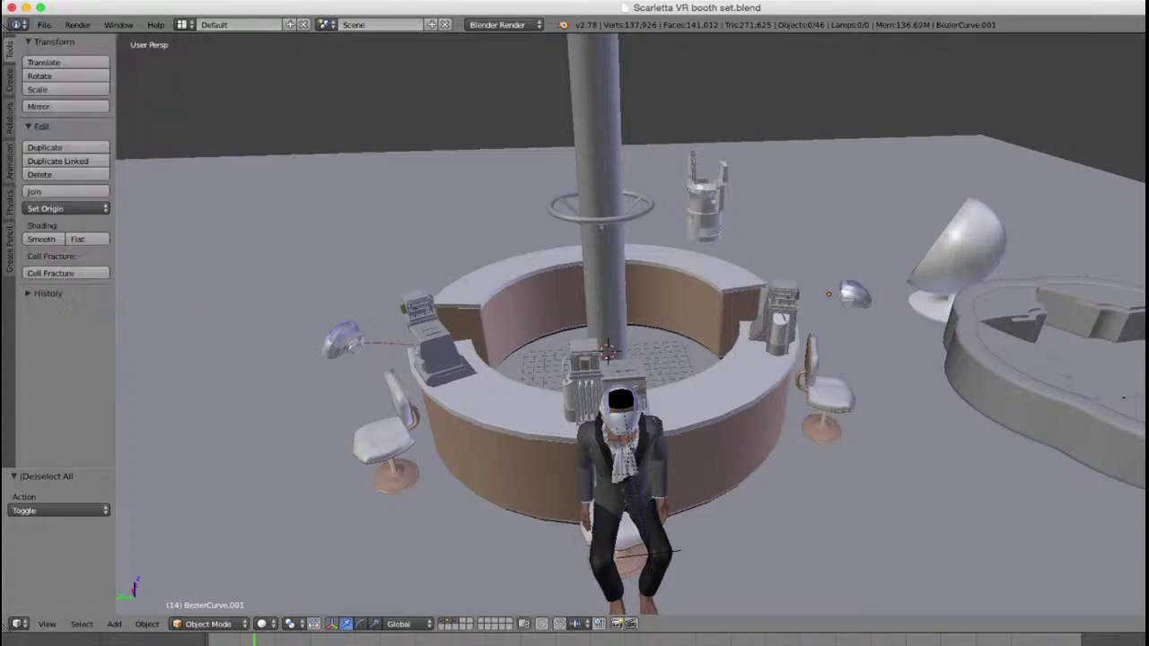
middle_drag(630, 359, 490, 382)
scroll(631, 325, up, 2)
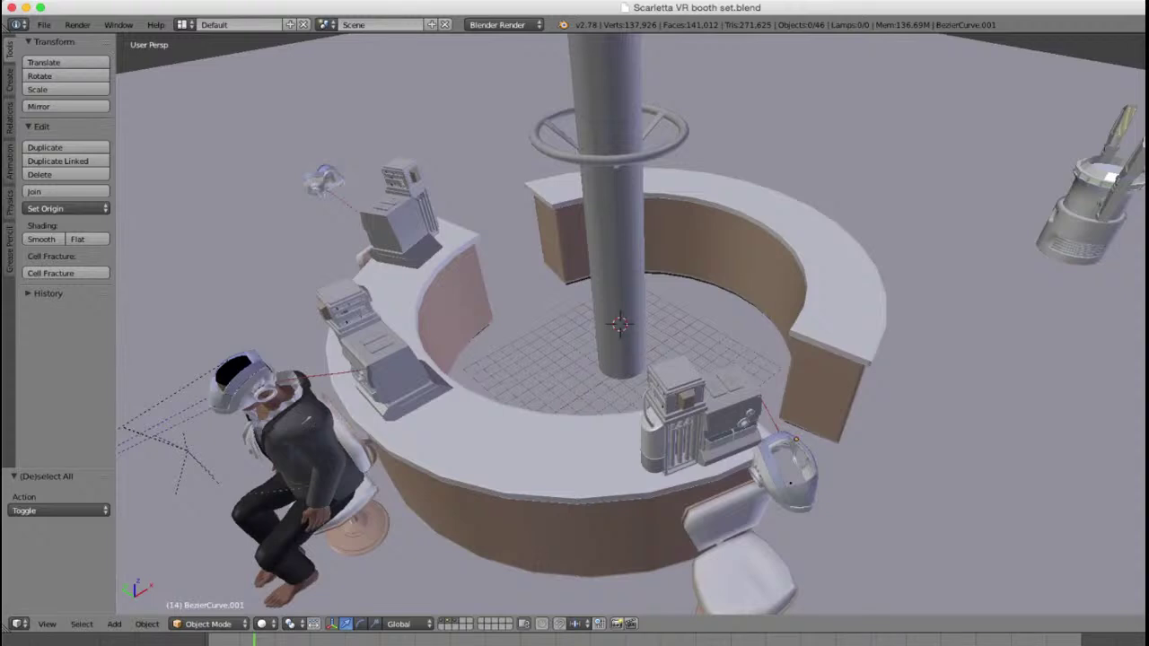
right_click(782, 468)
key(g)
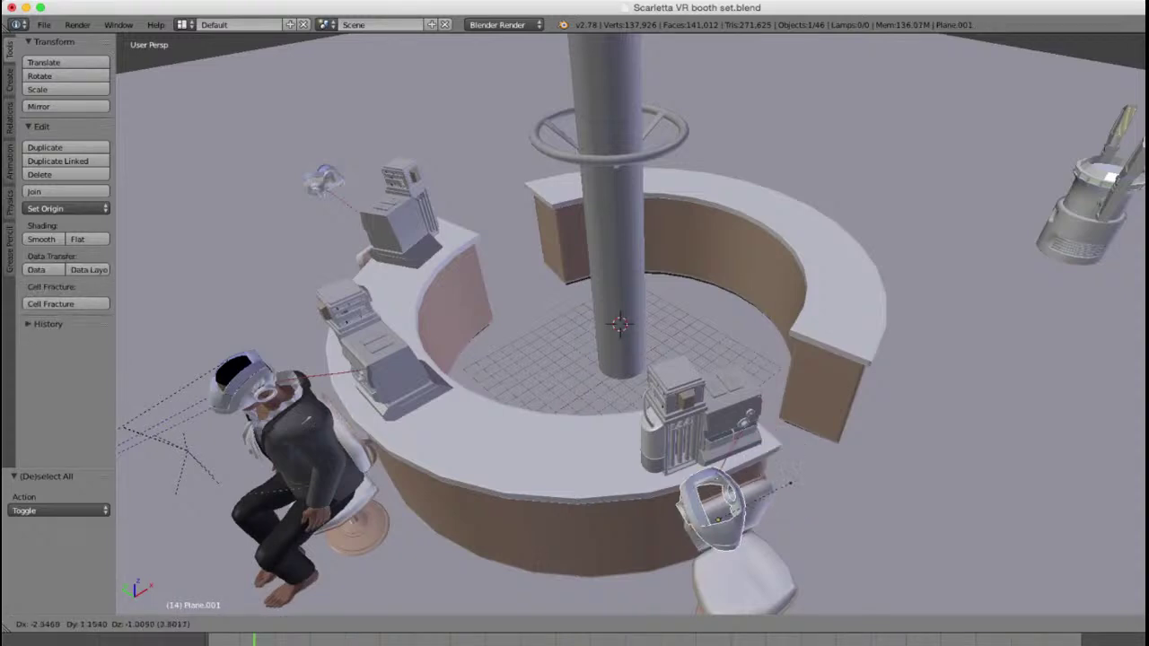
key(Escape)
Step: Unhide the man's armature and make a selection on his figure using the wireframe view
middle_drag(790, 458, 910, 429)
scroll(878, 393, down, 1)
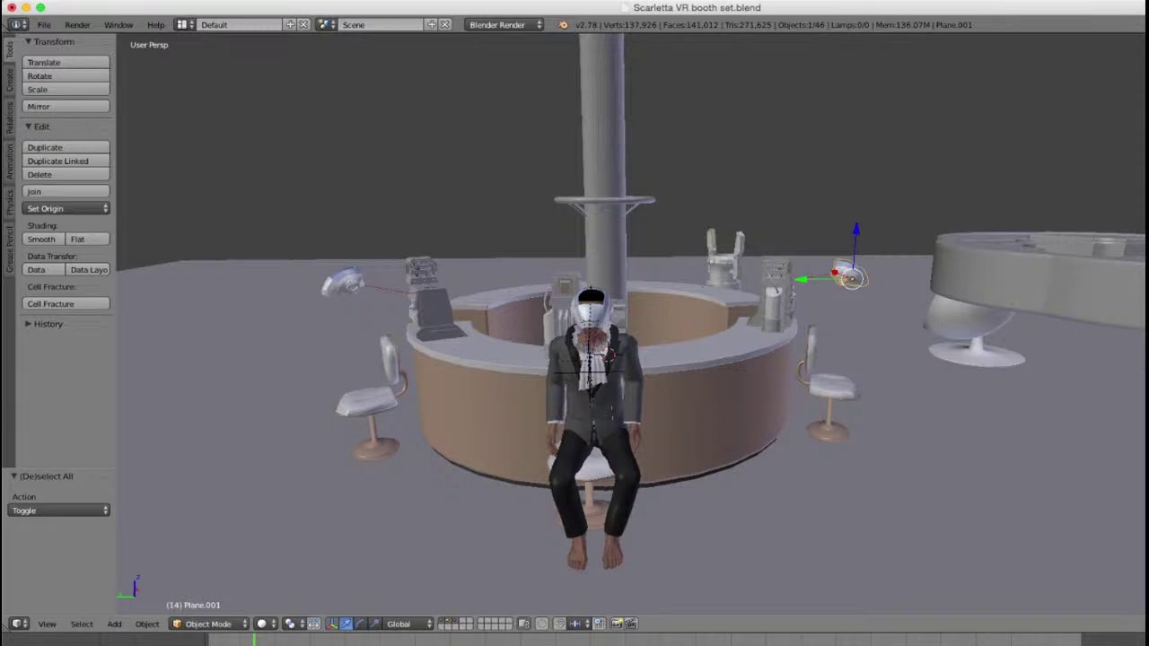
key(alt+h)
key(z)
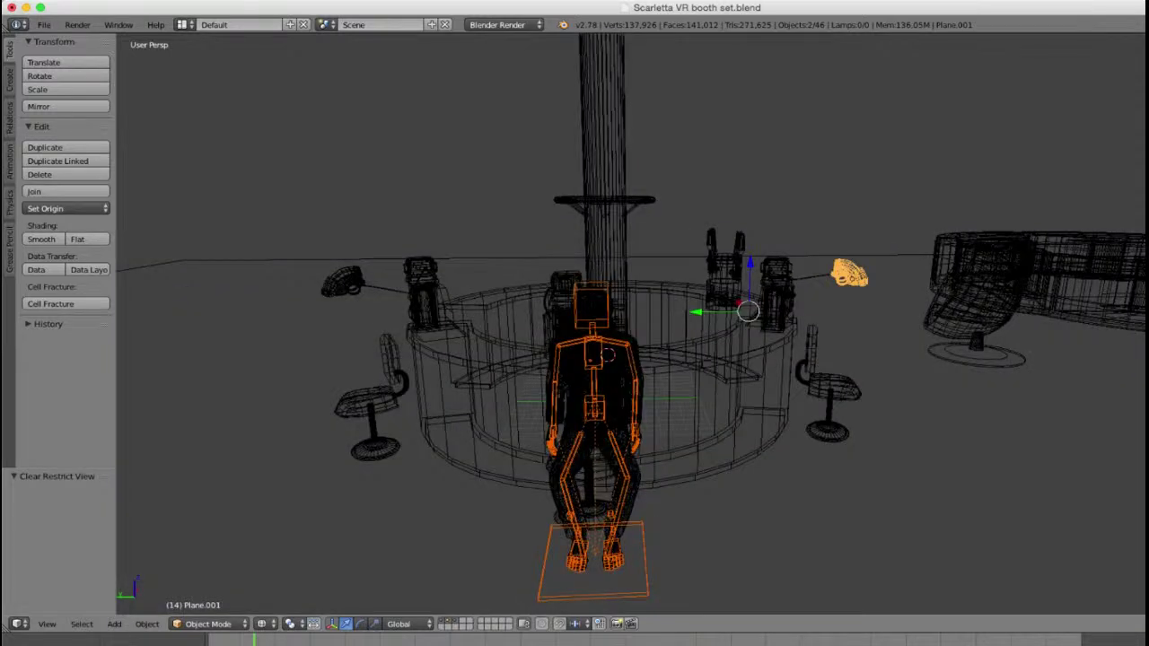
right_click(594, 403)
key(z)
Step: Select the man's body mesh inside the helmet
scroll(628, 359, down, 1)
middle_drag(628, 359, 673, 493)
scroll(628, 341, up, 2)
scroll(628, 341, up, 2)
scroll(628, 341, up, 1)
scroll(673, 494, up, 6)
right_click(700, 511)
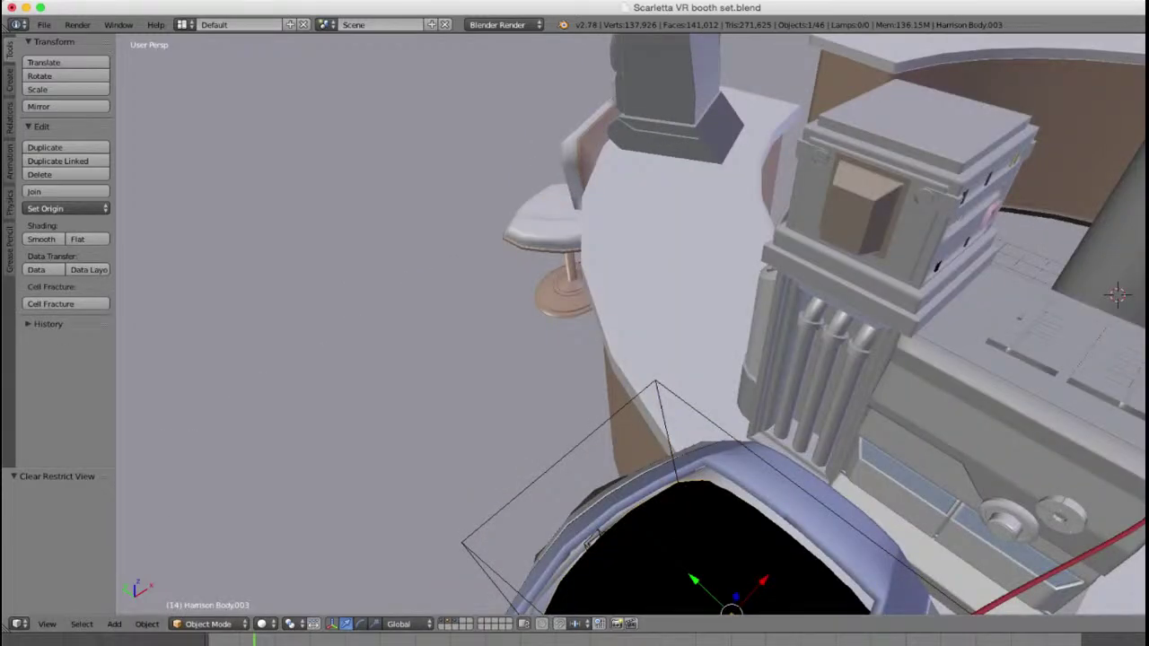
scroll(631, 325, down, 8)
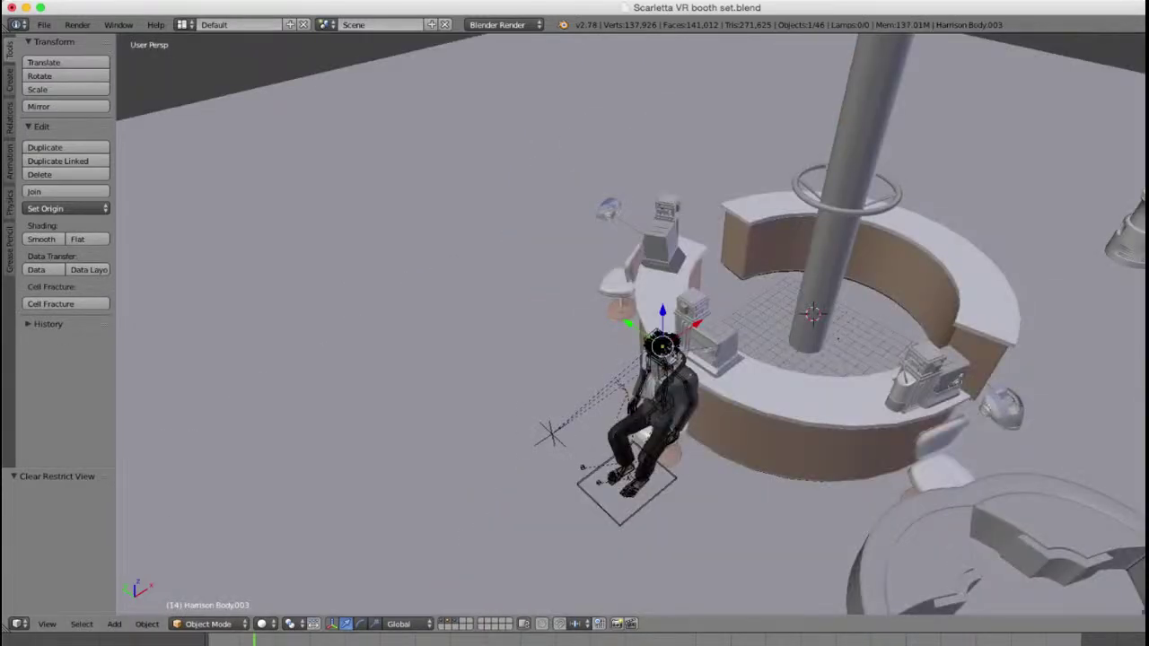
Step: Select the man's armature and move him -10.033 along the X axis, away from the counter
right_click(628, 489)
drag(665, 368, 539, 455)
middle_drag(539, 455, 646, 372)
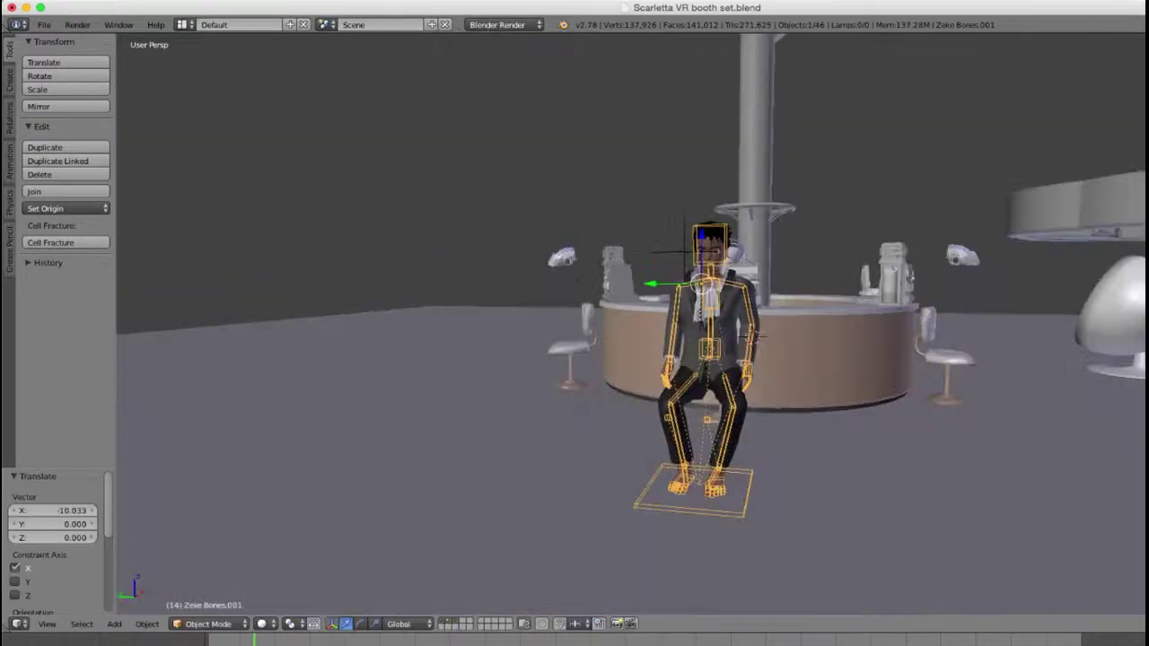
Step: Switch the man's armature to Pose Mode and select all its bones
middle_drag(752, 336, 808, 328)
key(ctrl+Tab)
key(a)
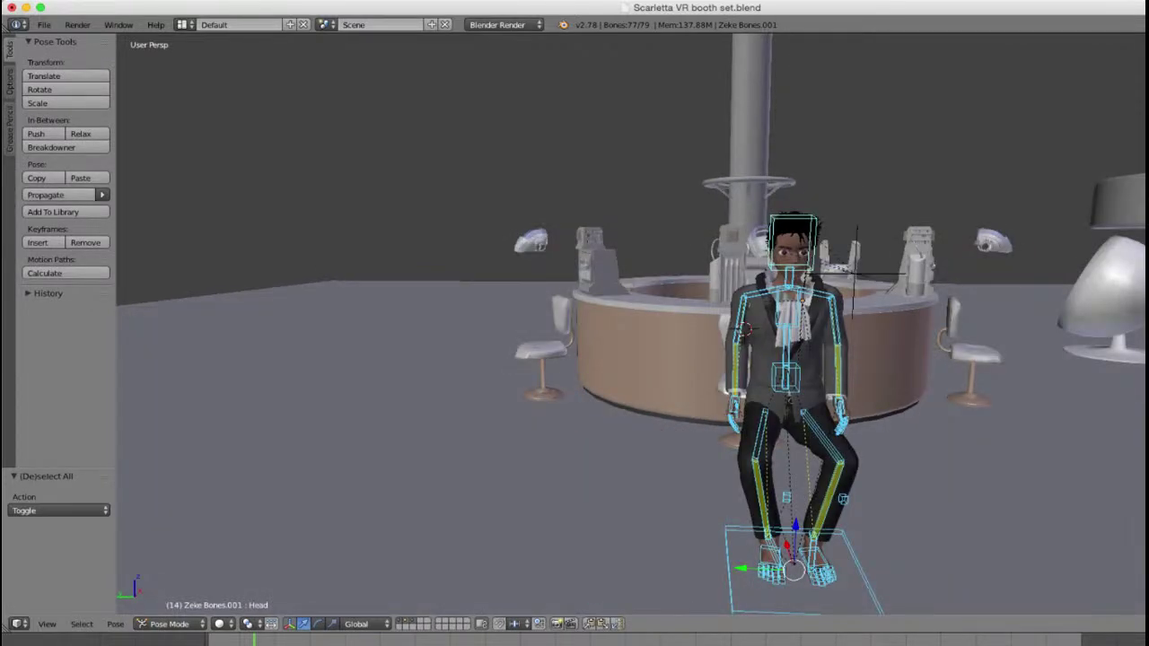
Step: Deselect the finger bones of the man's right hand, keeping the rest of the armature selected
scroll(631, 331, up, 2)
key(super+Tab)
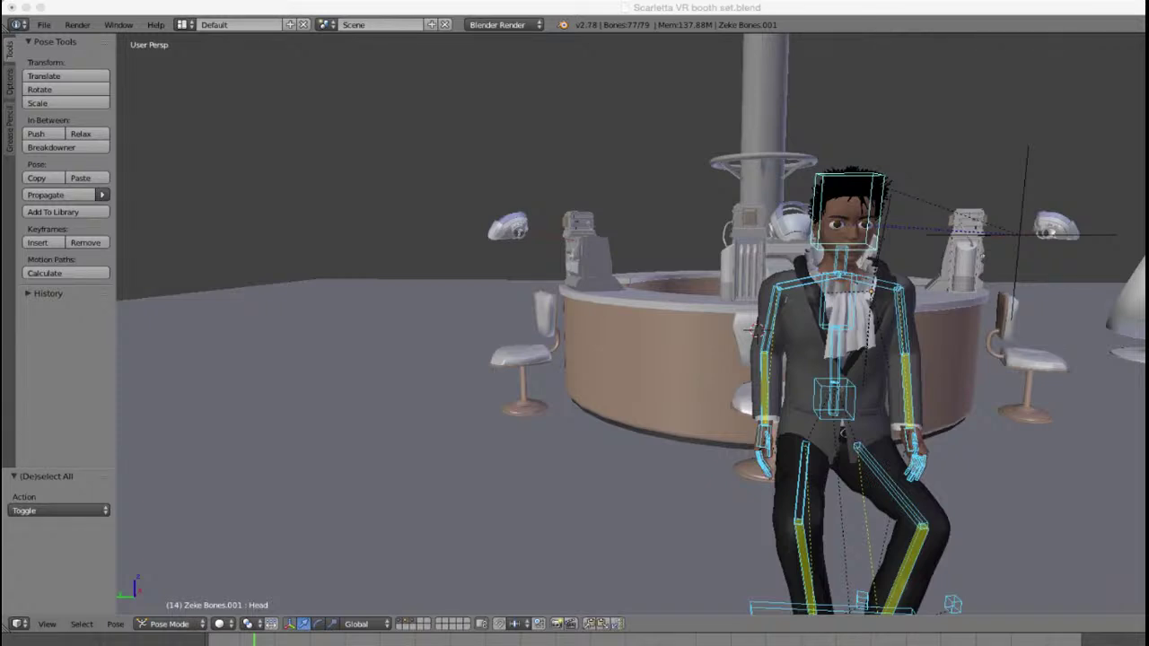
scroll(631, 324, down, 3)
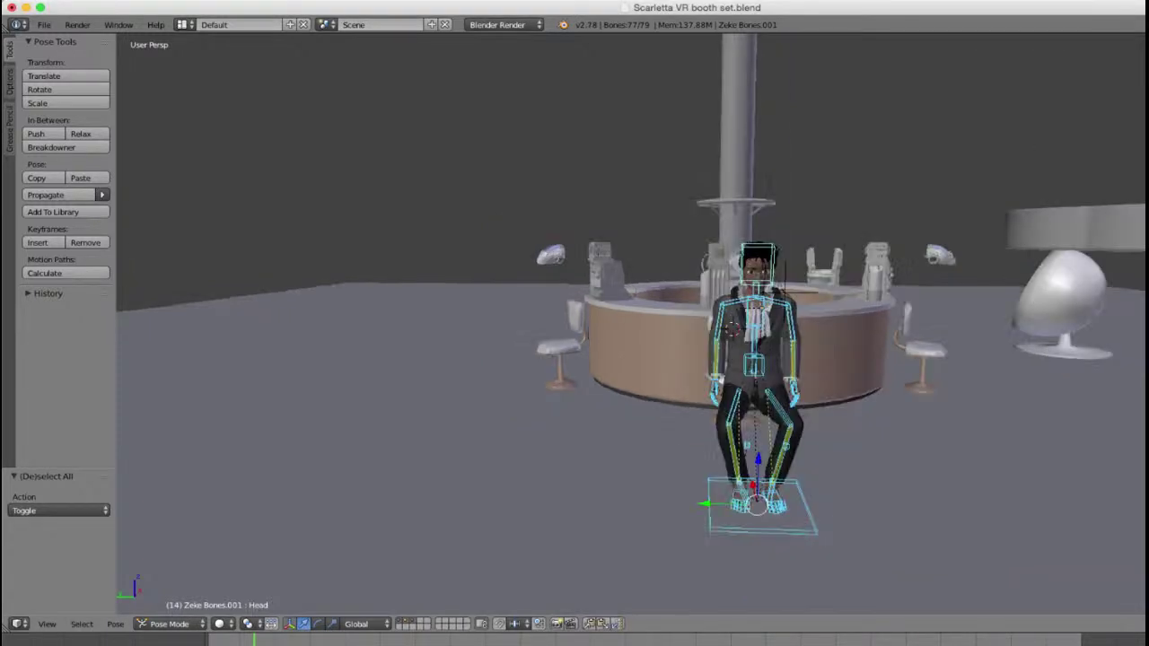
mouse_move(631, 324)
middle_down()
mouse_move(781, 334)
mouse_move(643, 323)
middle_up()
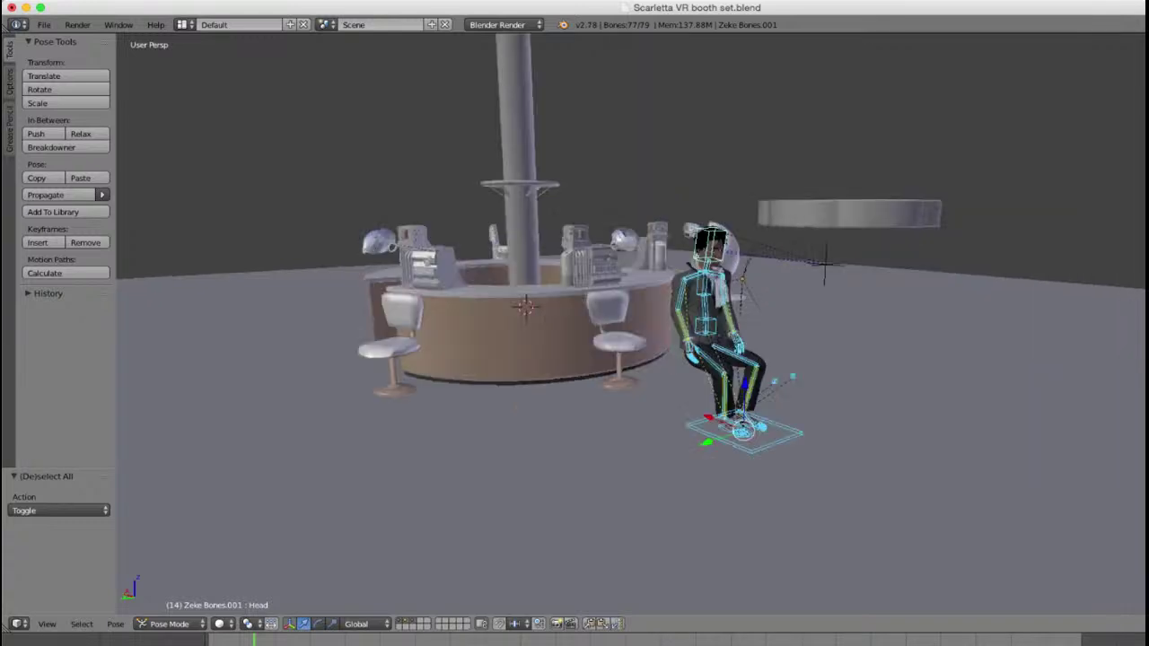
scroll(643, 323, up, 4)
scroll(630, 325, up, 4)
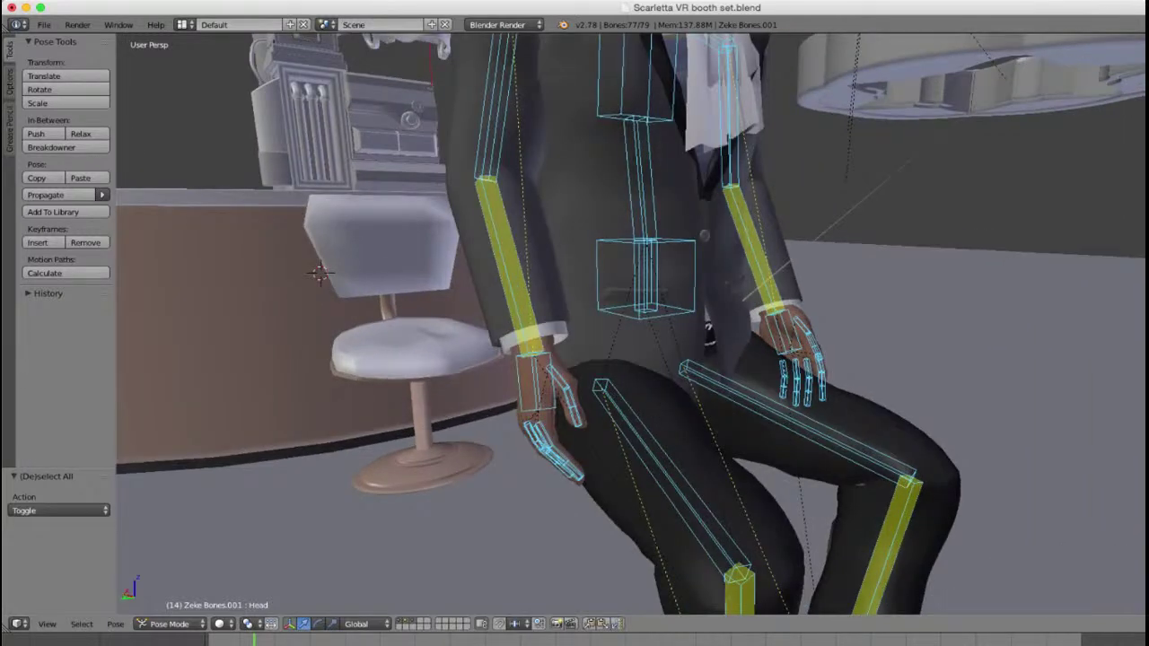
key(c)
scroll(583, 427, up, 8)
mouse_move(572, 383)
middle_down()
mouse_move(558, 451)
mouse_move(533, 440)
mouse_move(567, 470)
mouse_move(556, 469)
middle_up()
key(Escape)
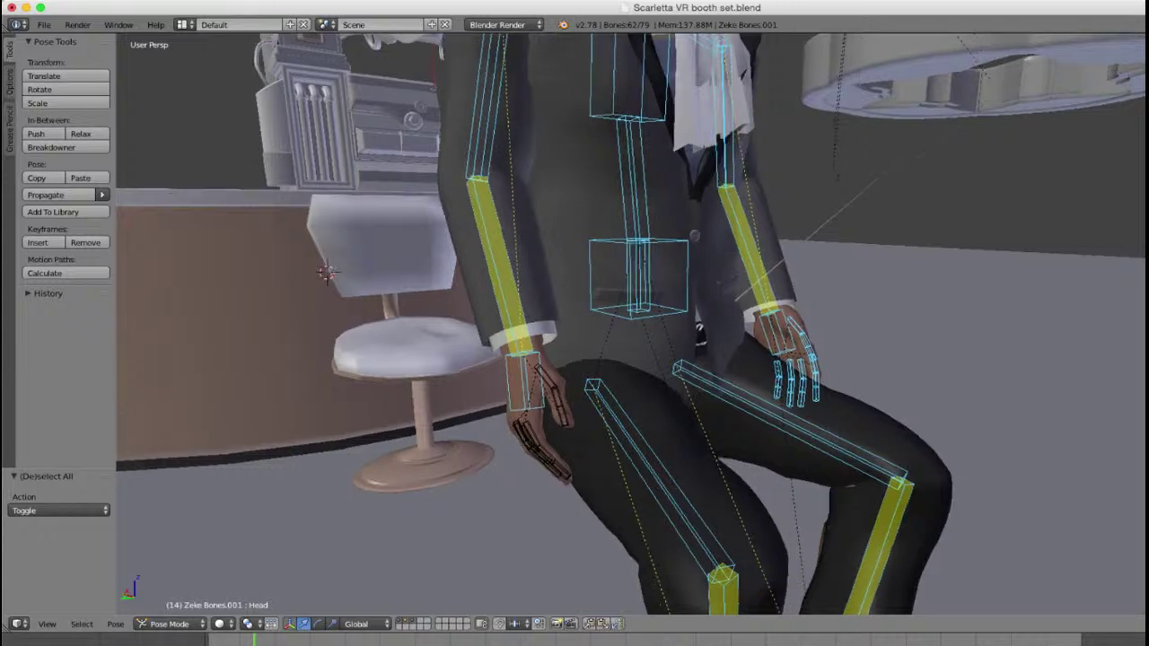
Step: Remove the finger bones of the man's left hand from the bone selection
key(c)
mouse_move(800, 326)
middle_down()
mouse_move(790, 345)
mouse_move(812, 379)
mouse_move(770, 386)
middle_up()
key(Escape)
scroll(768, 384, down, 7)
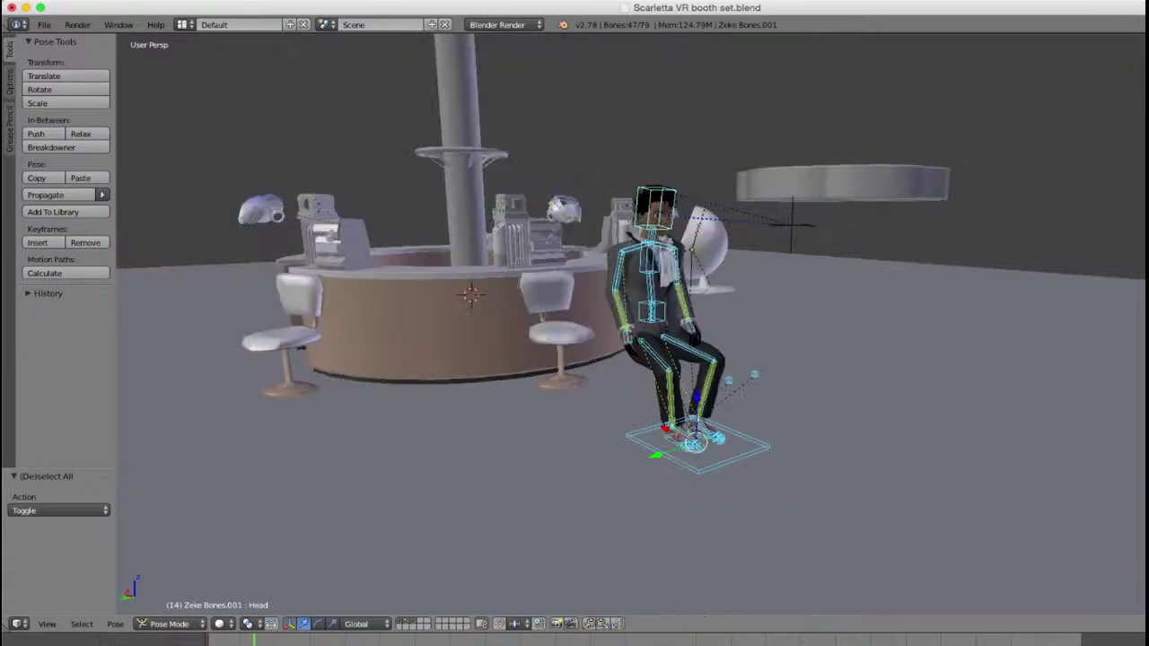
Step: Clear the pose location and rotation of the selected bones, returning the man to his standing rest pose
key(alt+g)
key(alt+r)
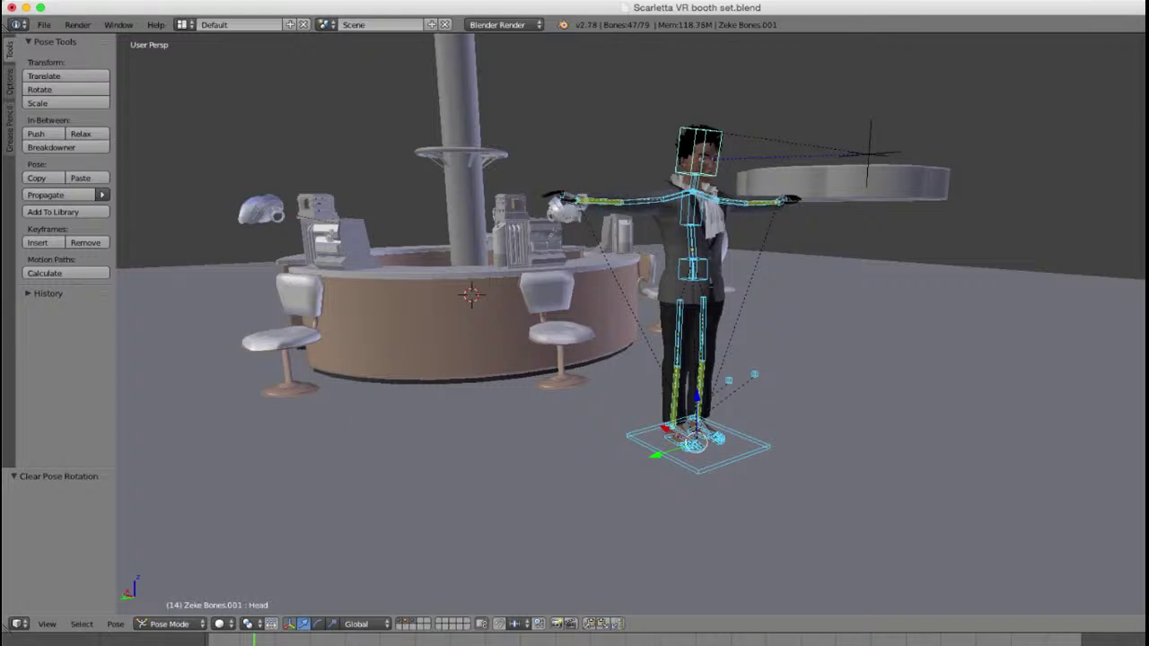
middle_drag(769, 384, 642, 420)
scroll(642, 420, up, 2)
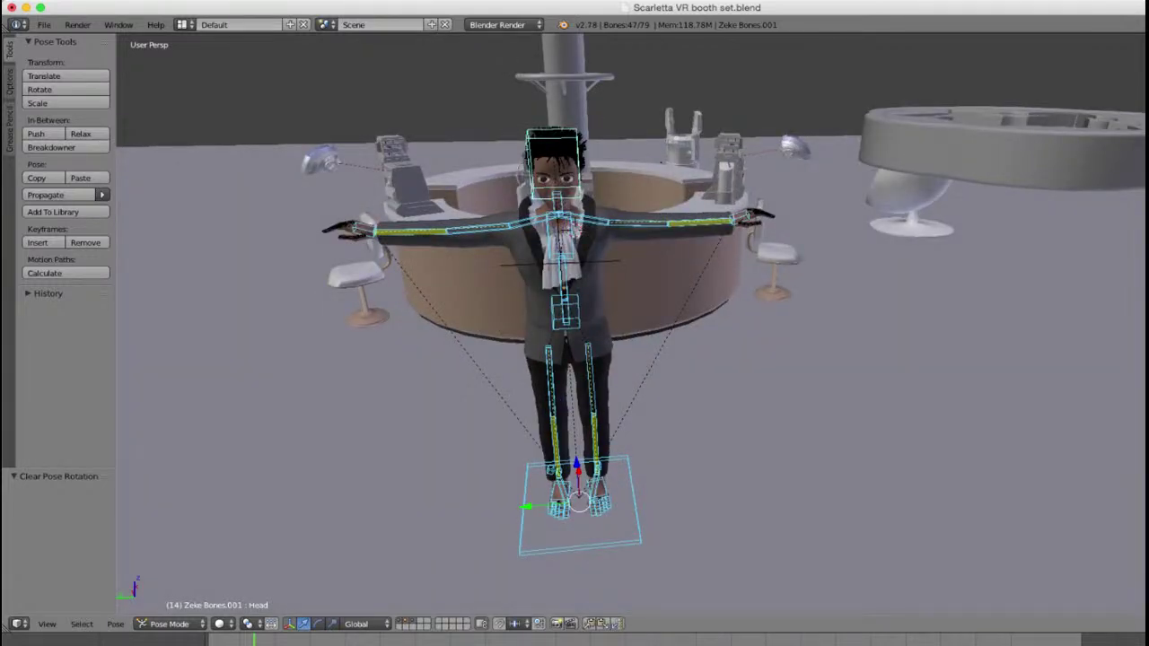
Step: Return the man's armature to Object Mode and move it 40.184 along the Y axis, away from the counter
click(169, 624)
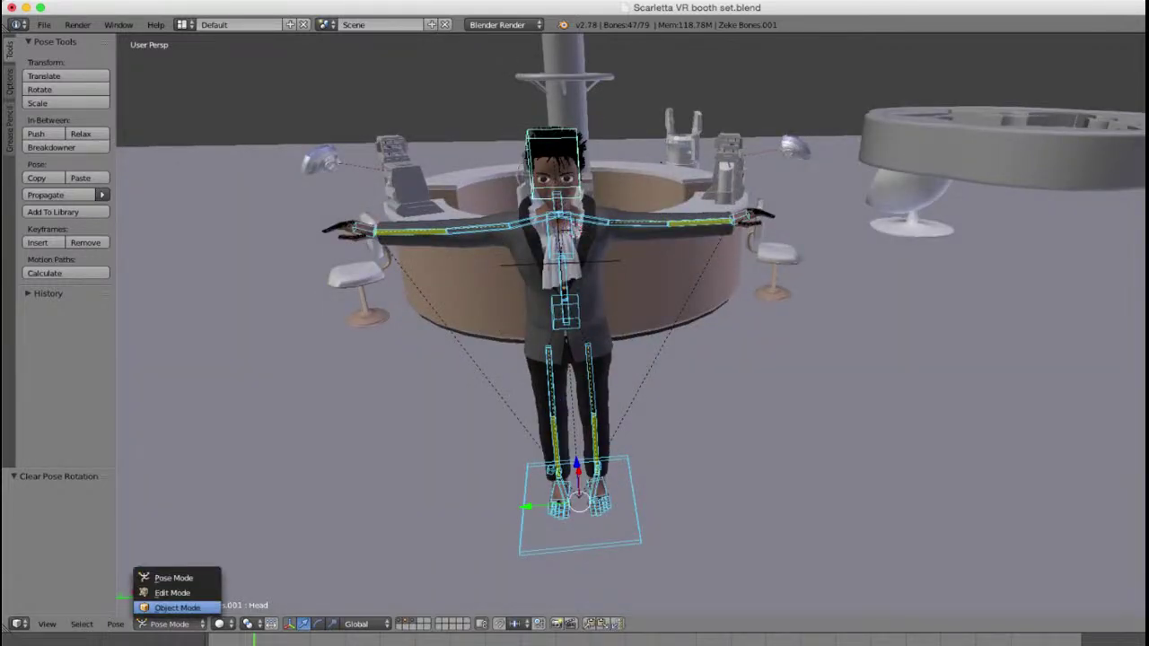
click(177, 608)
scroll(574, 323, down, 5)
middle_drag(665, 333, 475, 334)
middle_drag(841, 309, 863, 247)
scroll(863, 247, down, 4)
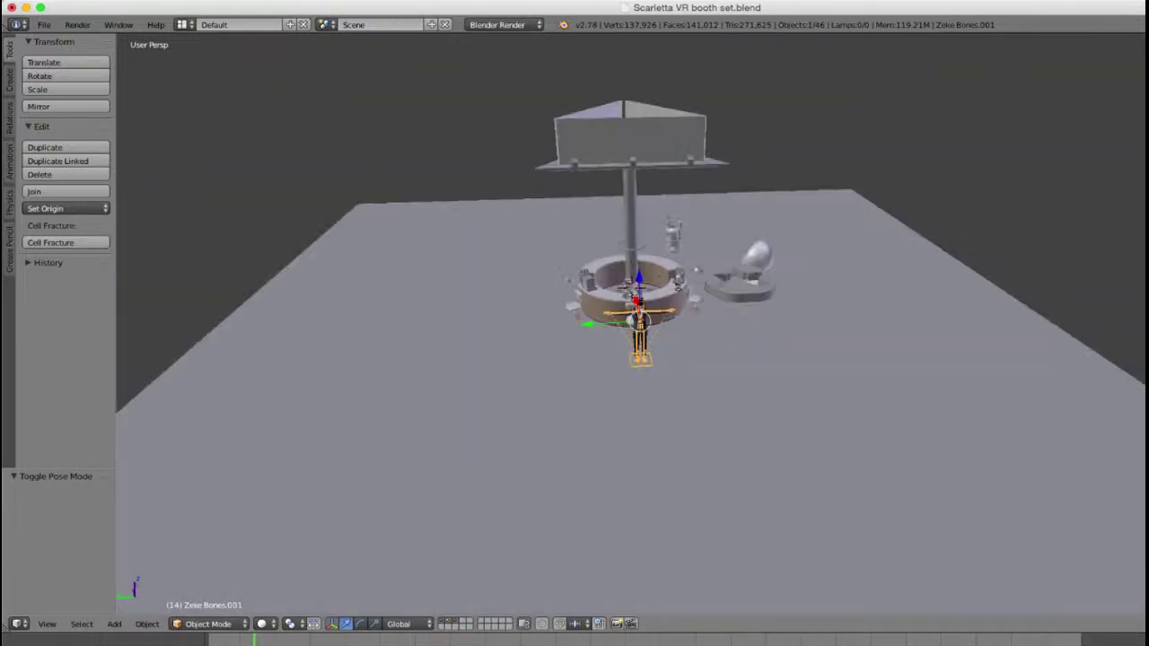
middle_drag(653, 309, 815, 403)
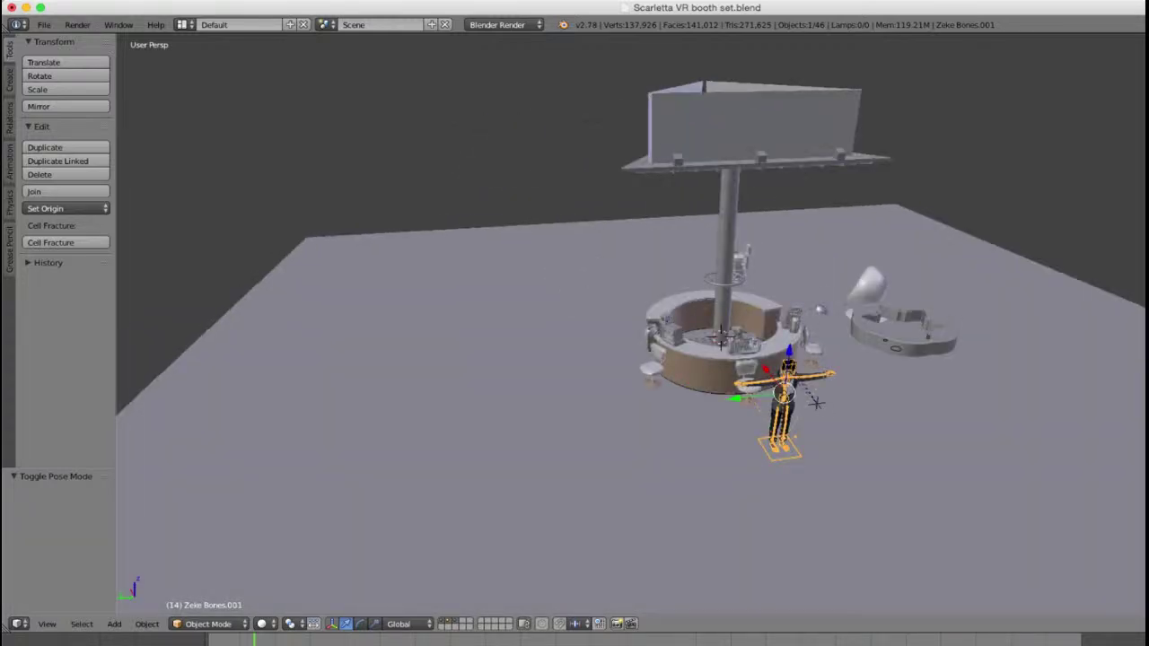
key(g)
key(y)
click(557, 448)
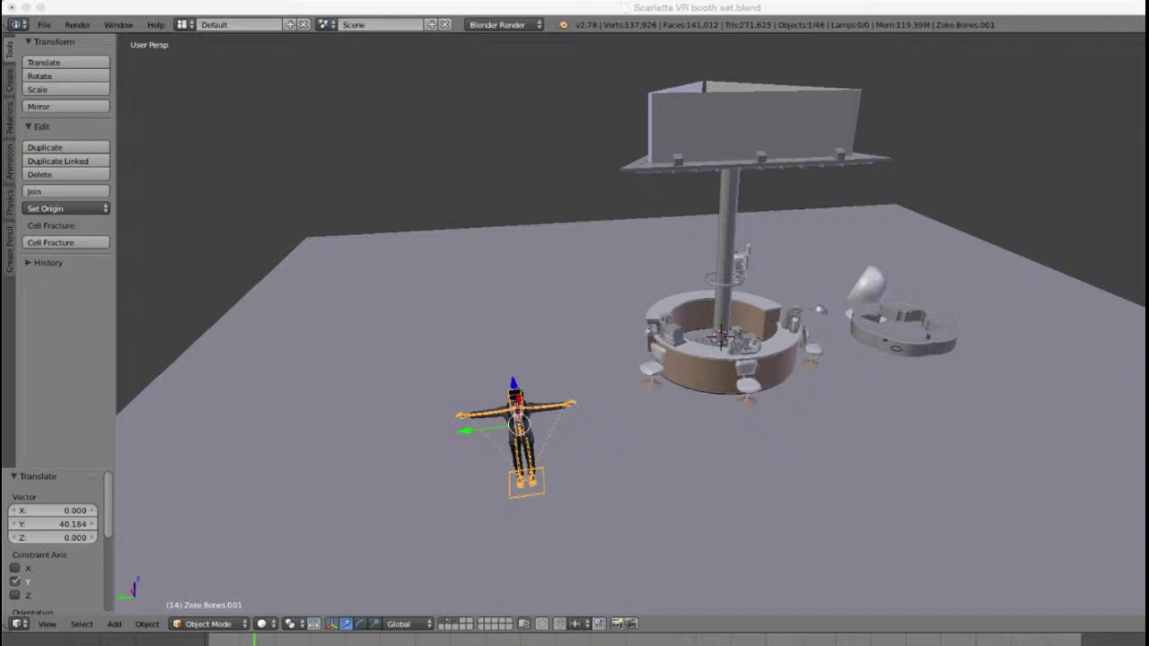
Step: Save the booth set file
click(498, 431)
scroll(498, 430, down, 3)
scroll(498, 431, up, 3)
middle_drag(498, 431, 465, 381)
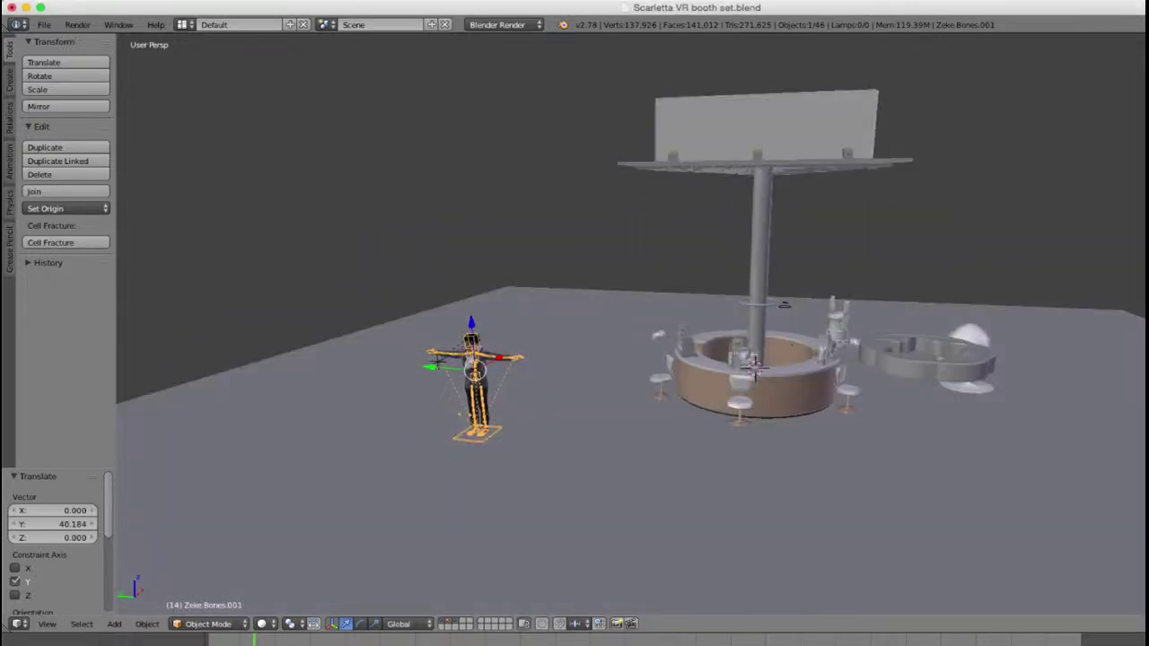
click(43, 24)
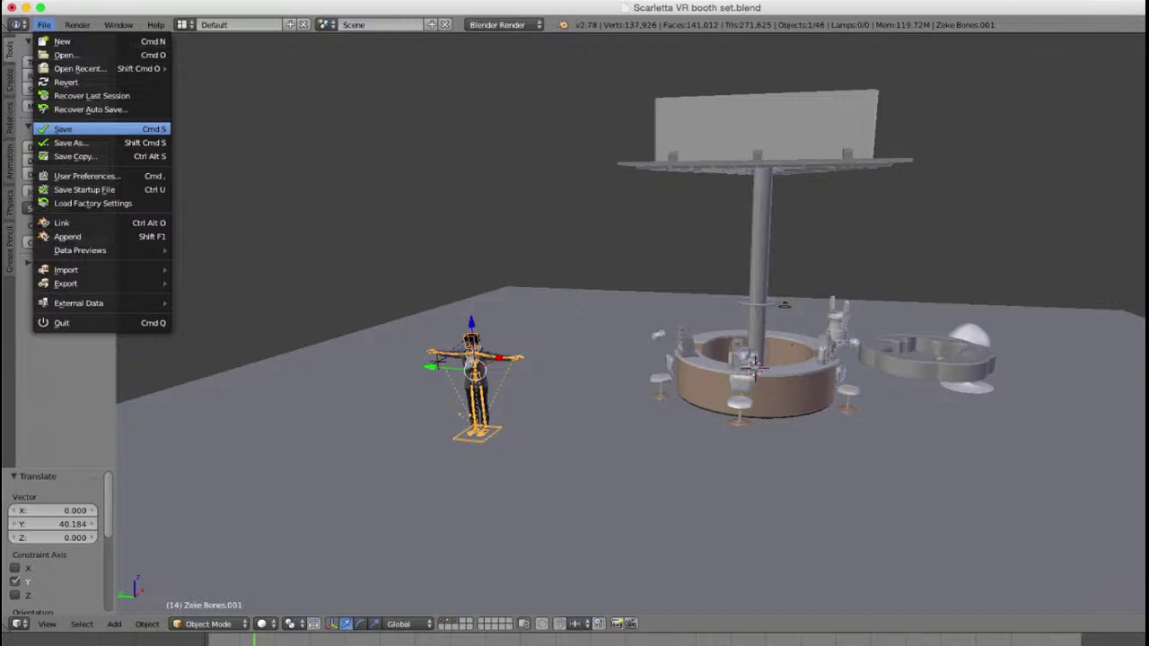
click(81, 128)
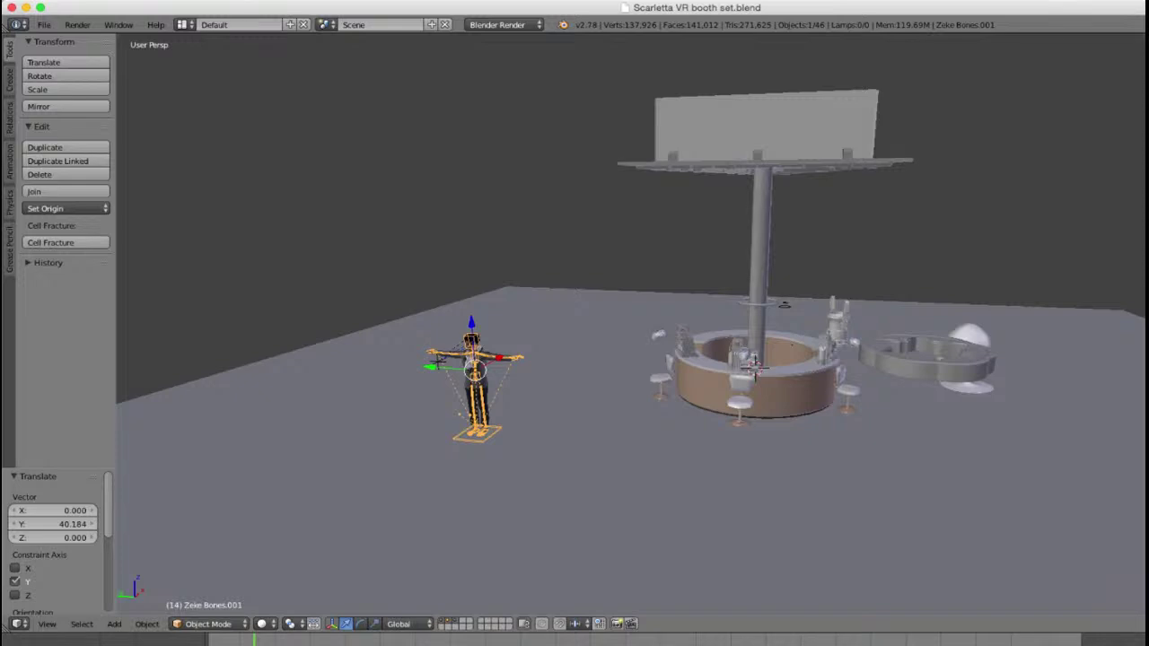
key(super+Tab)
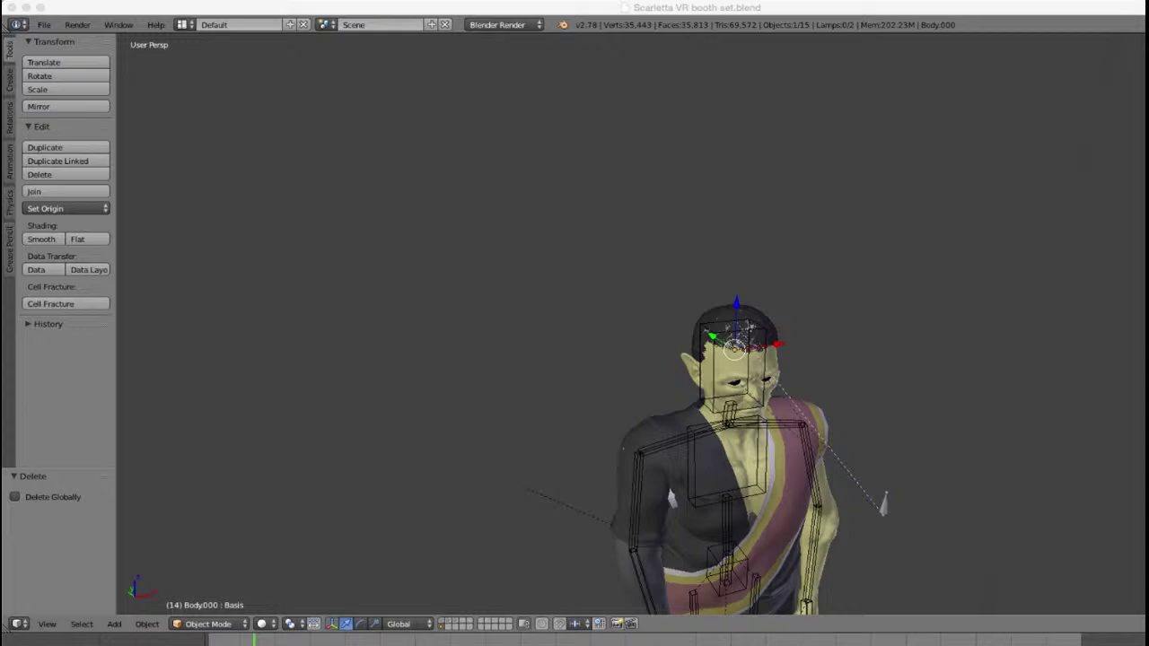
scroll(675, 385, down, 5)
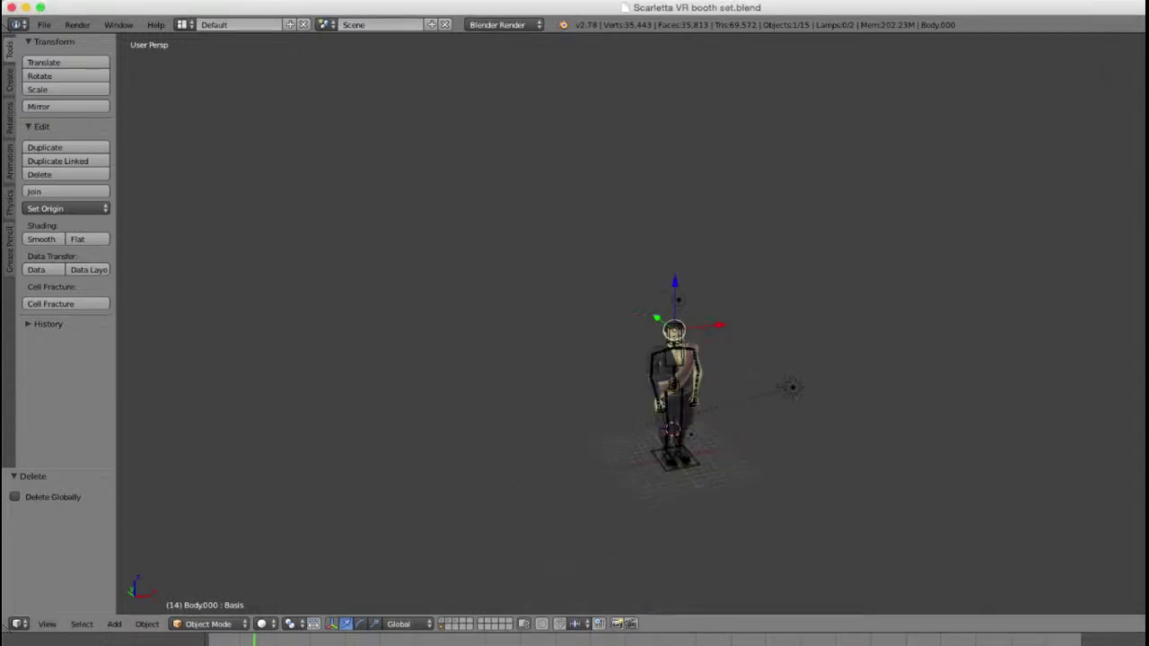
scroll(675, 386, up, 2)
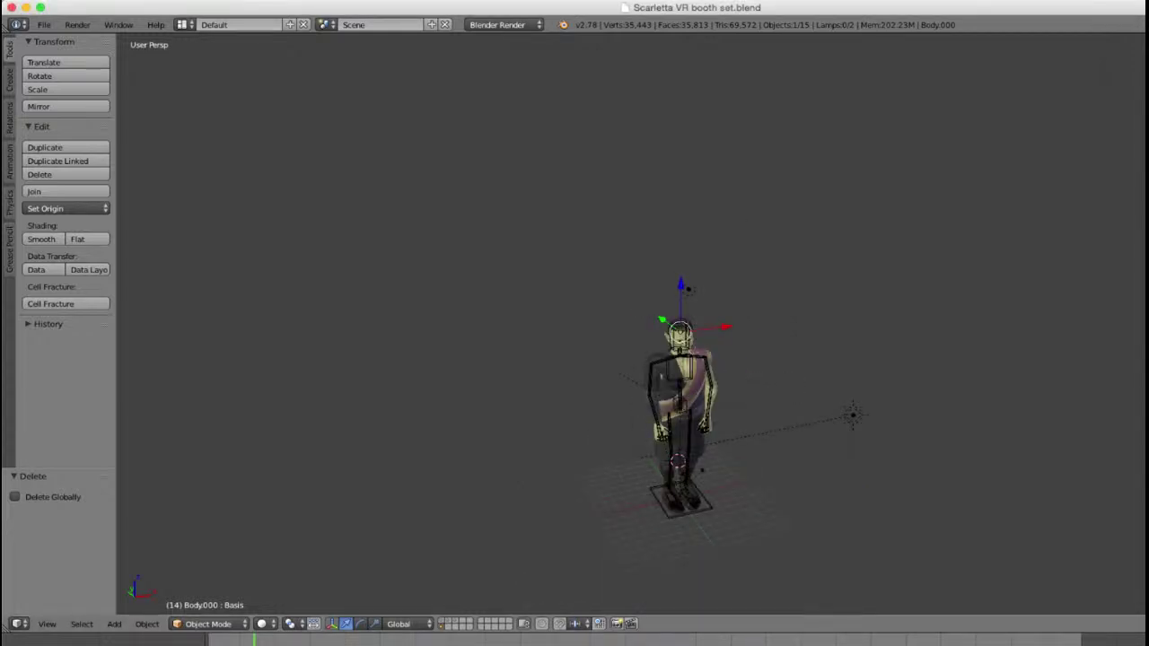
key(super+Tab)
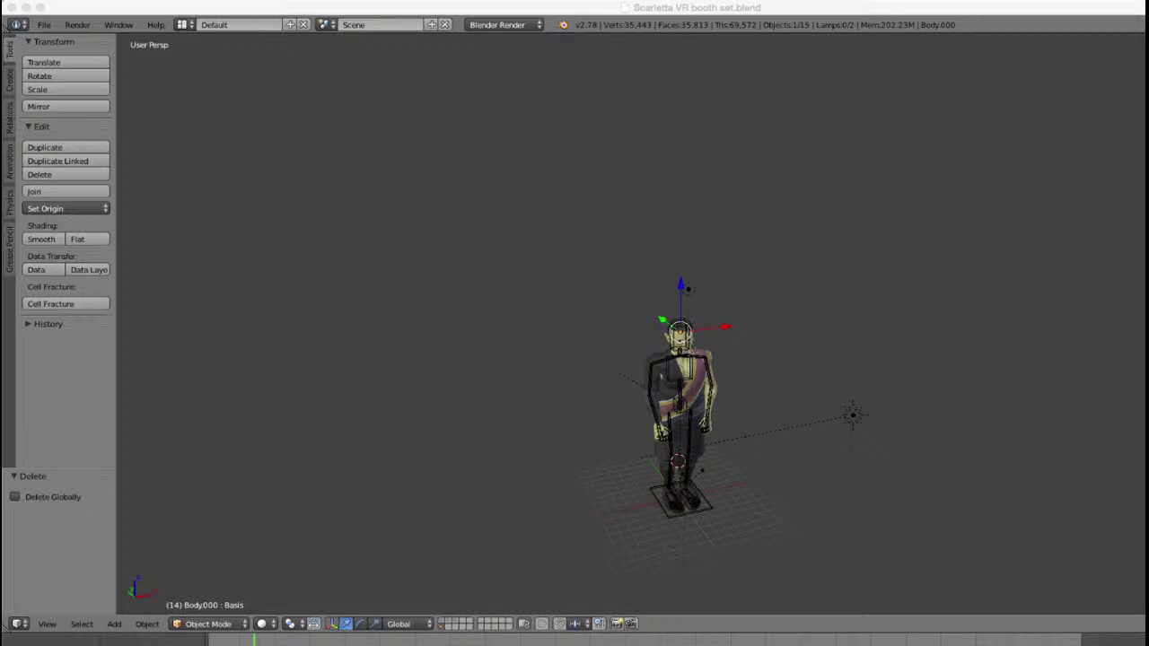
key(super+Tab)
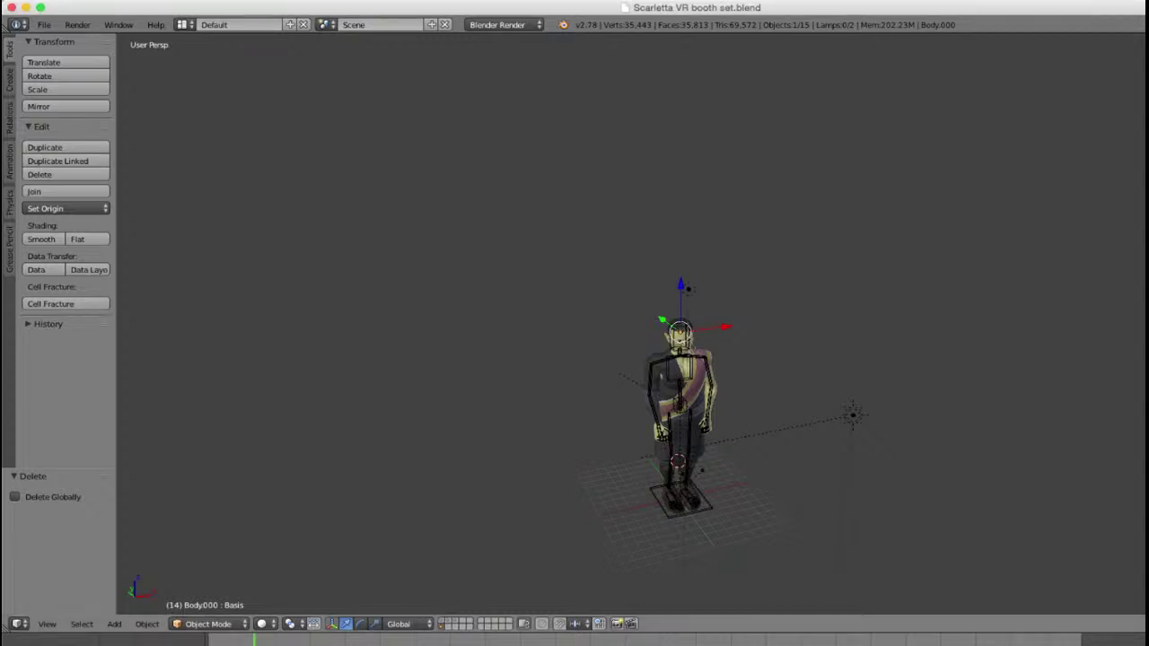
Step: Examine the pointed-eared figure in the sash from several distances and angles, in wireframe and solid shading
mouse_move(675, 386)
middle_down()
mouse_move(610, 346)
mouse_move(556, 368)
mouse_move(634, 368)
middle_up()
scroll(610, 345, up, 4)
key(z)
shift+middle_drag(634, 368, 838, 339)
scroll(633, 323, up, 3)
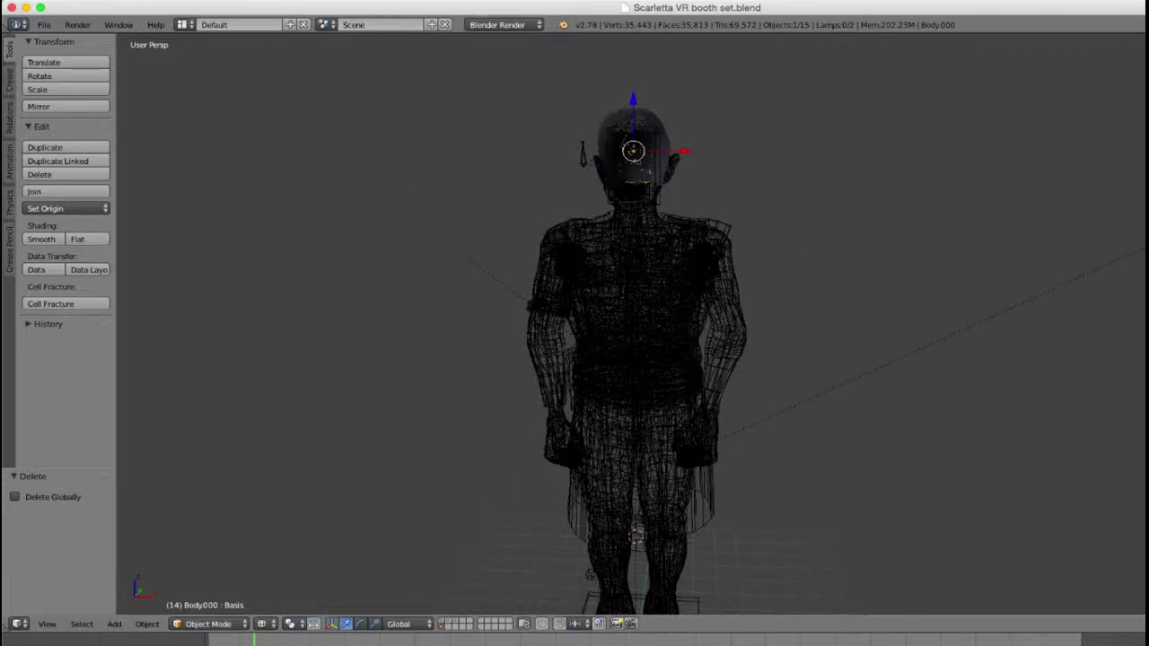
right_click(634, 144)
key(z)
scroll(633, 323, up, 8)
scroll(633, 323, down, 12)
mouse_move(633, 323)
middle_down()
mouse_move(574, 337)
mouse_move(430, 336)
mouse_move(579, 305)
mouse_move(682, 325)
middle_up()
scroll(633, 323, down, 2)
scroll(633, 324, up, 3)
scroll(632, 323, up, 2)
middle_drag(575, 333, 744, 325)
shift+middle_drag(574, 341, 700, 306)
scroll(632, 324, up, 4)
middle_drag(482, 299, 519, 323)
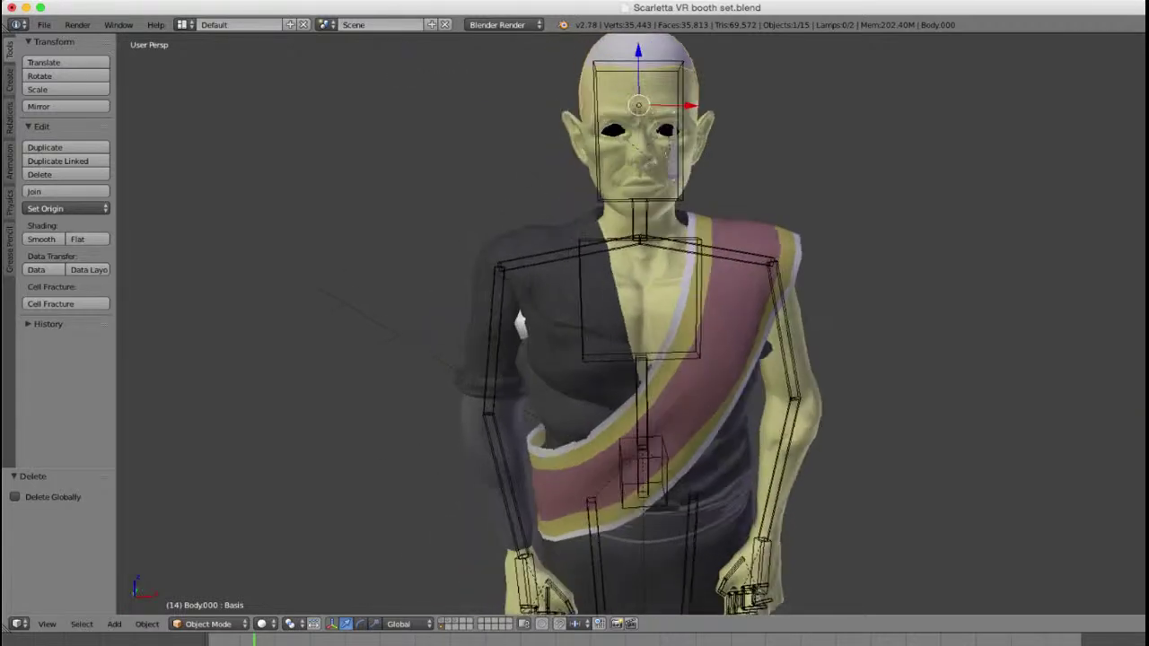
Step: Select the figure's dark shirt, body and sash in turn, ending with his armature selected
right_click(566, 309)
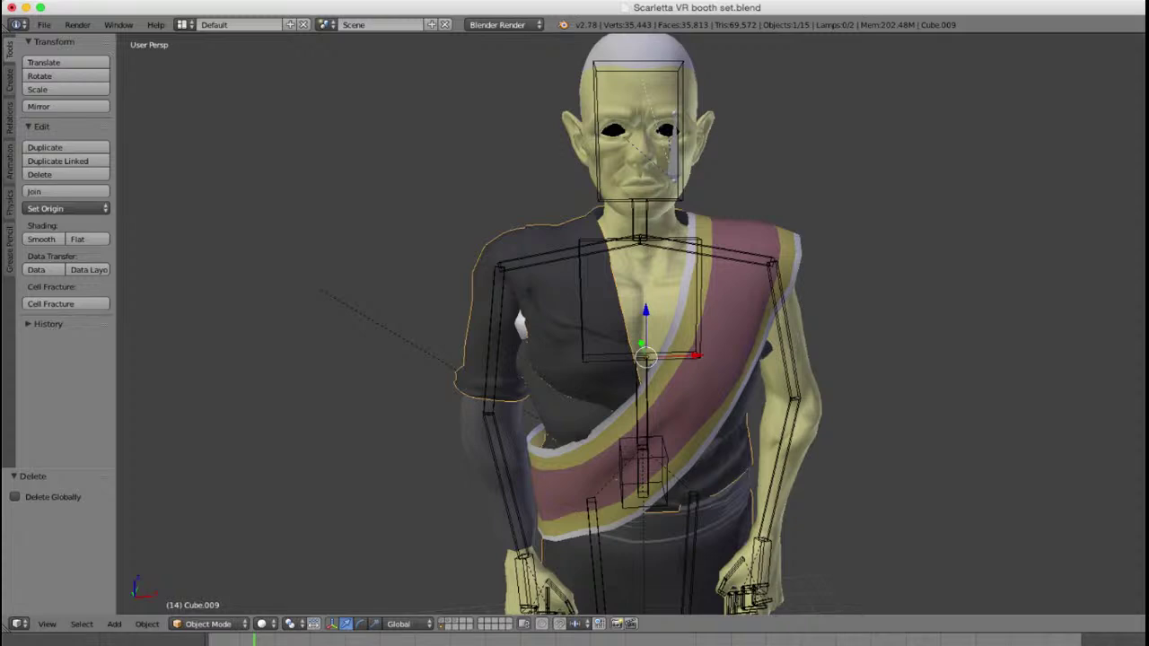
right_click(654, 301)
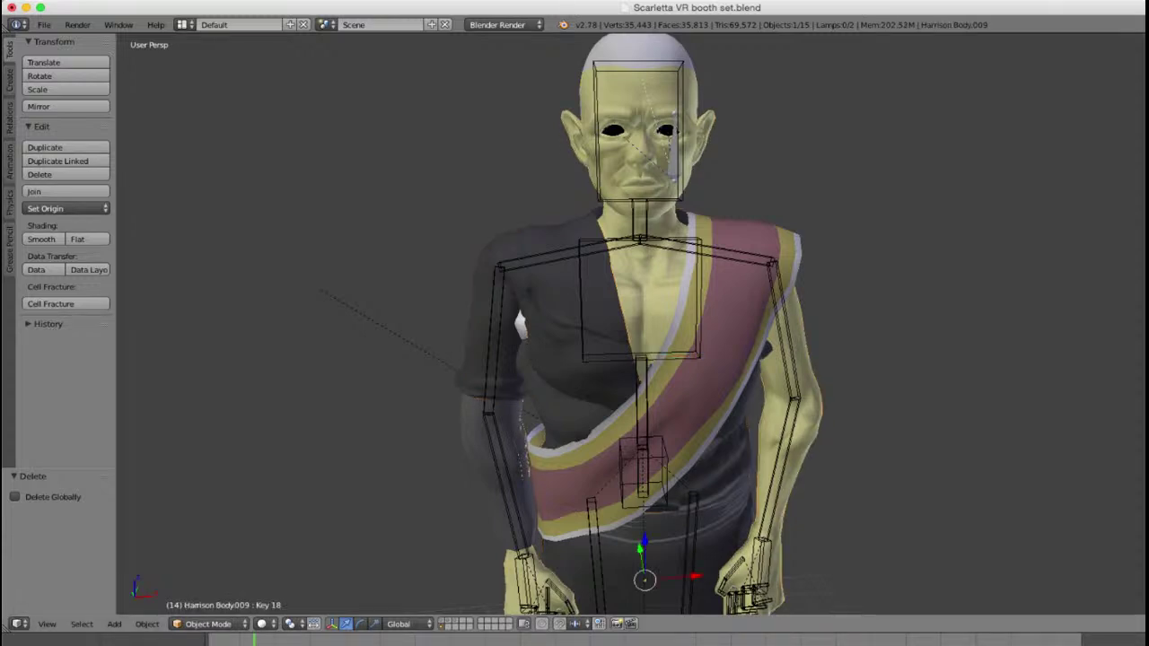
right_click(712, 350)
scroll(640, 325, down, 4)
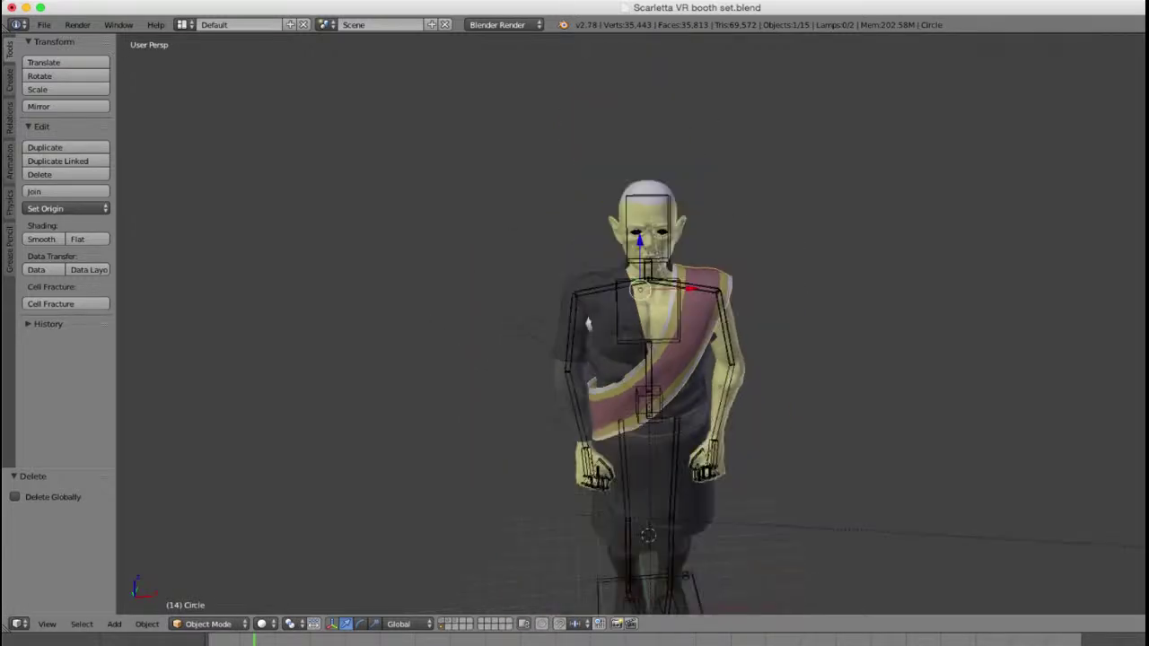
right_click(587, 321)
right_click(587, 323)
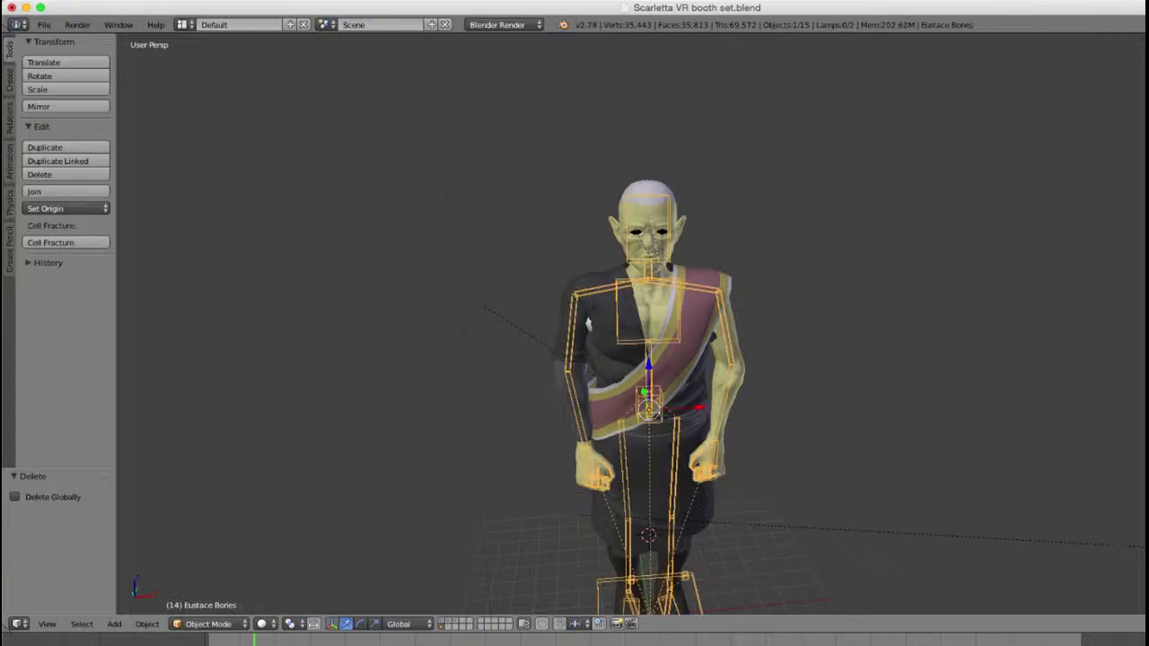
scroll(648, 398, down, 2)
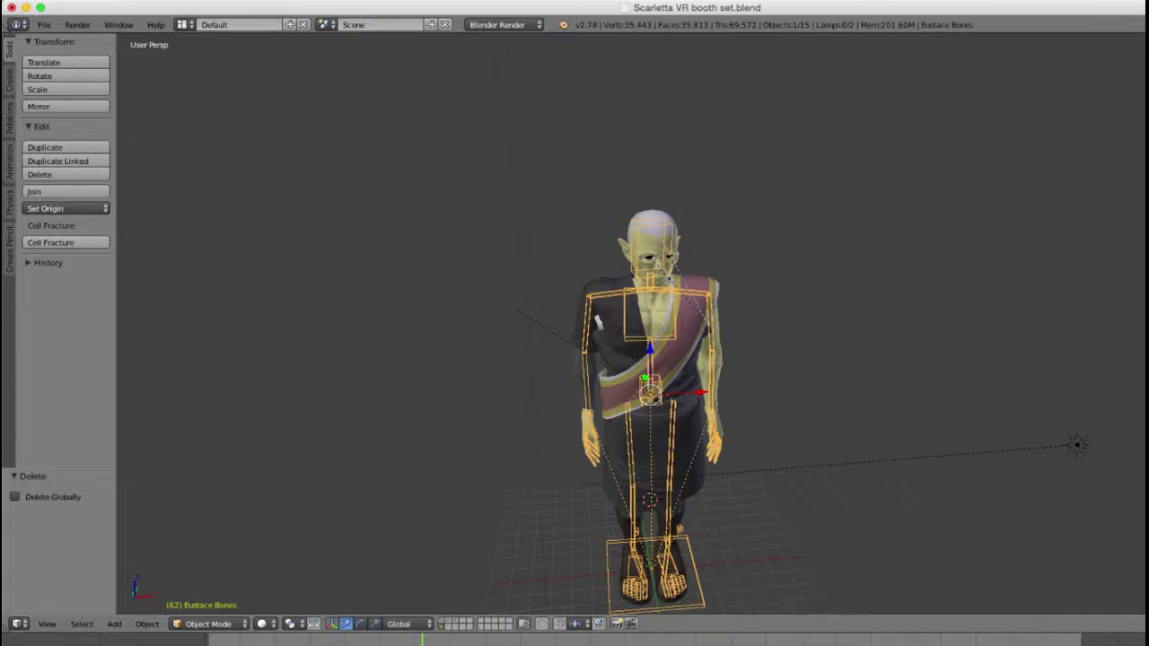
Step: Turn off Only Keyframes from Selected Channels for the timeline
click(48, 645)
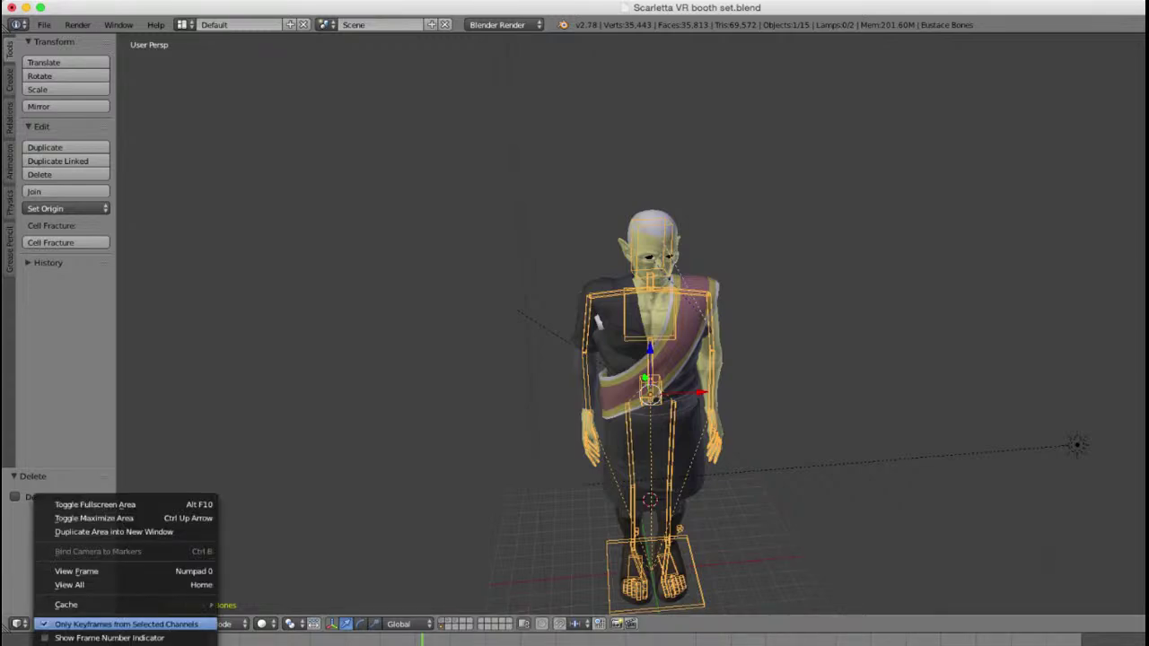
click(125, 624)
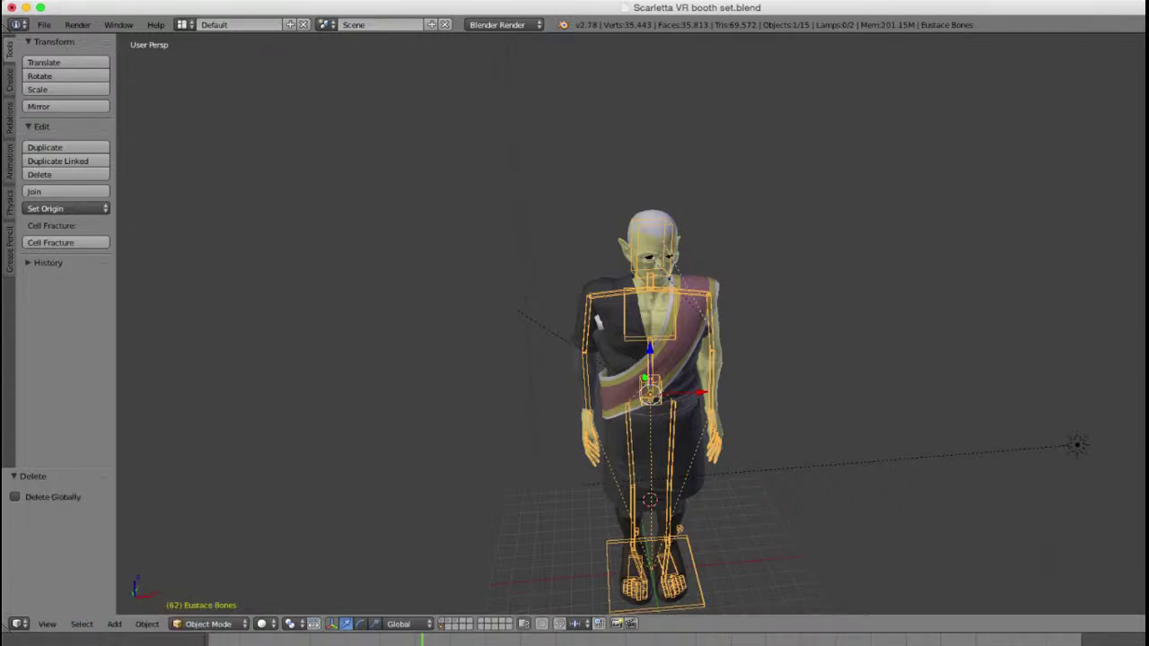
scroll(633, 359, up, 3)
scroll(644, 330, down, 1)
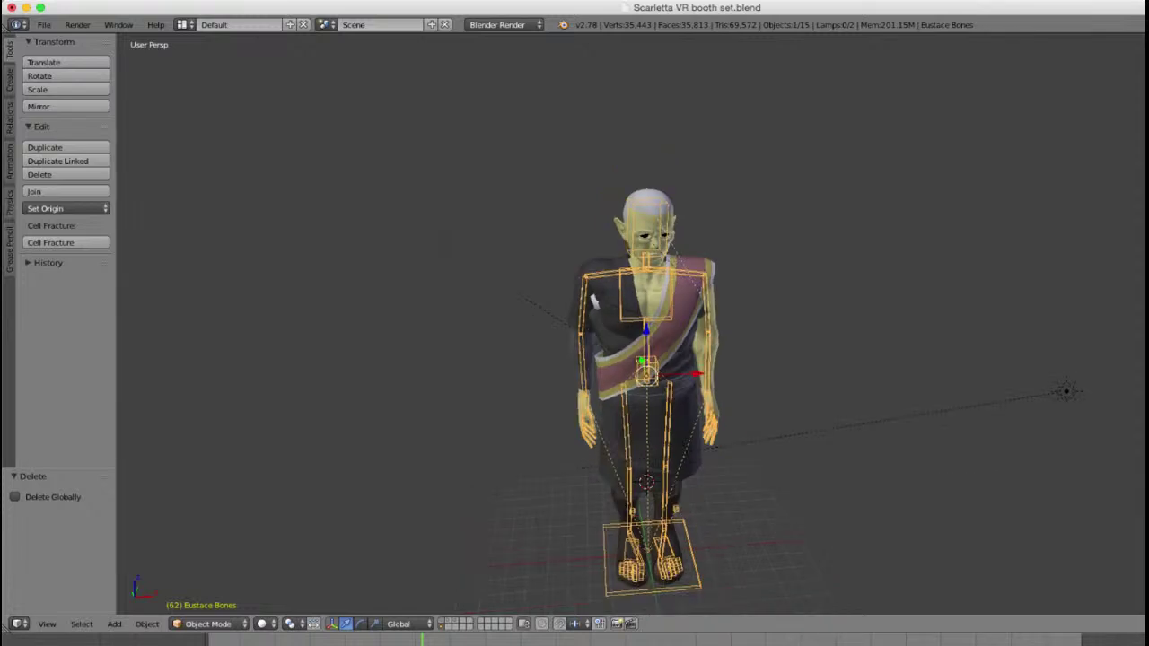
Step: Enable Only Render in the 3D view's display settings and preview the sashed figure's animation
key(n)
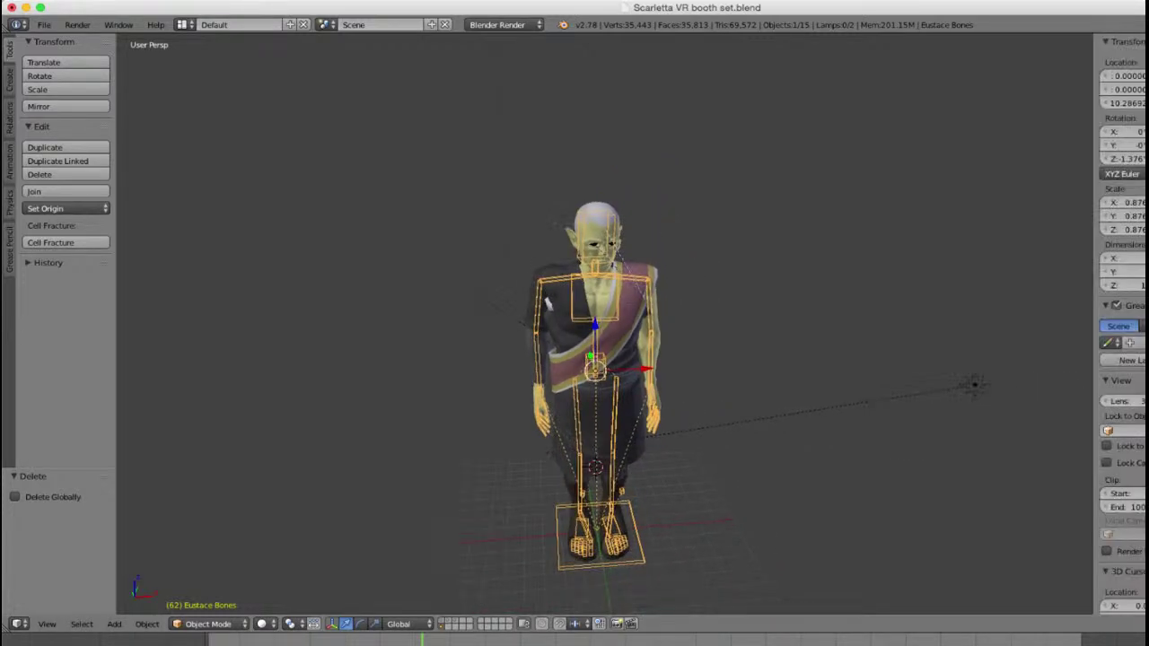
scroll(1092, 476, down, 5)
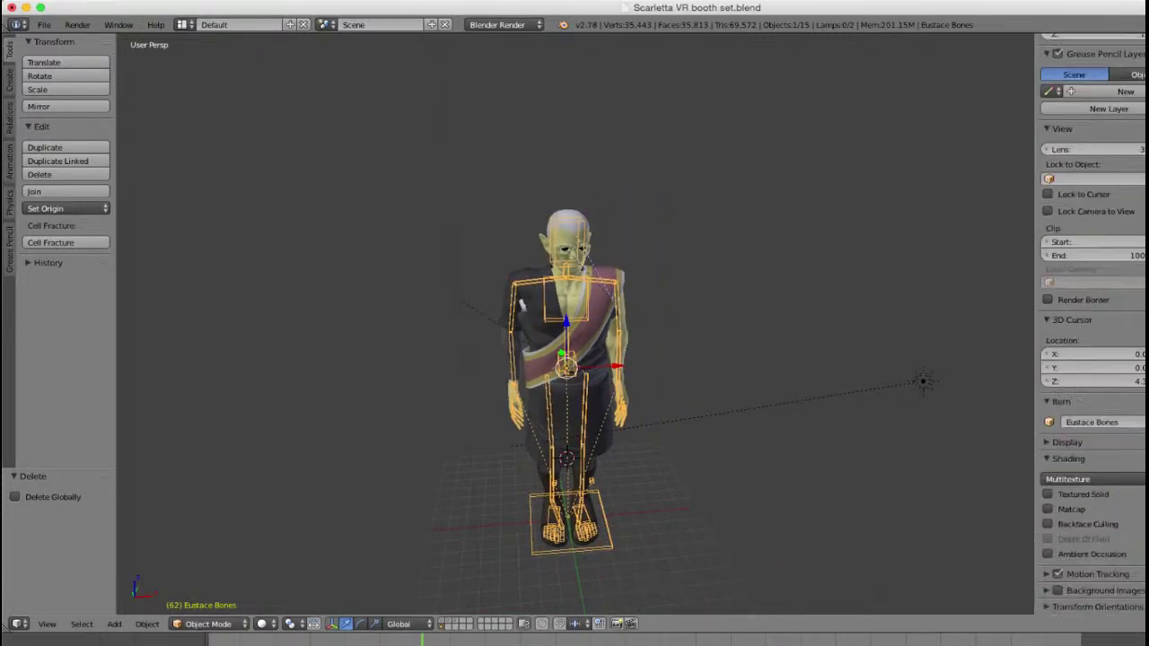
click(1061, 443)
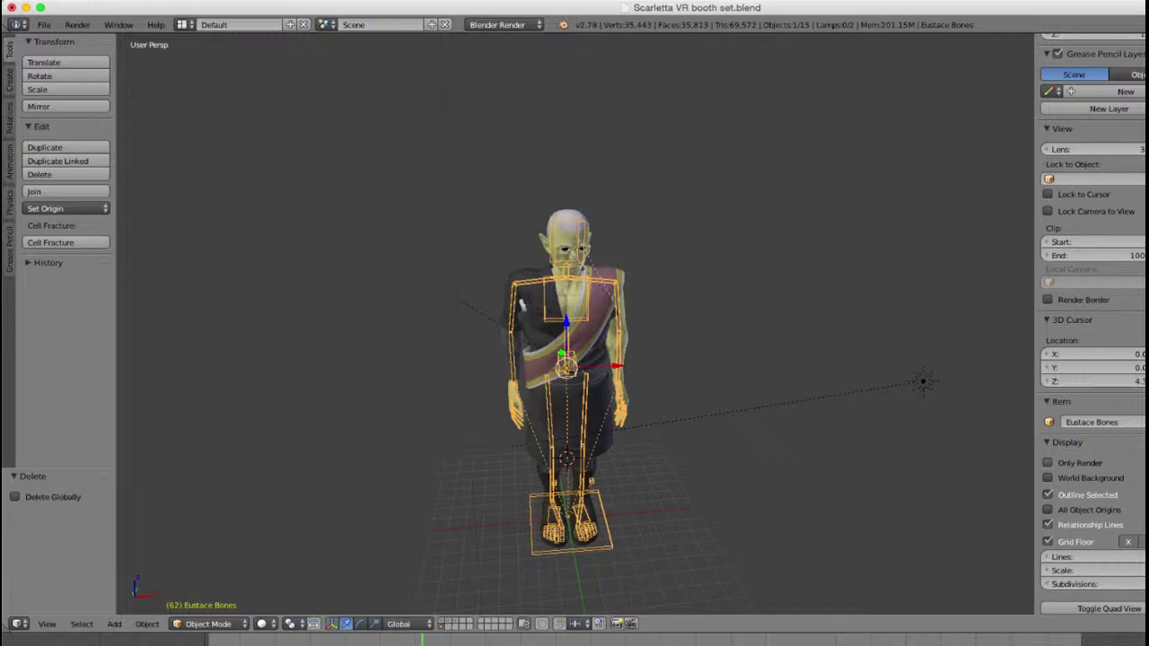
click(1049, 463)
scroll(575, 325, up, 2)
middle_drag(575, 325, 613, 344)
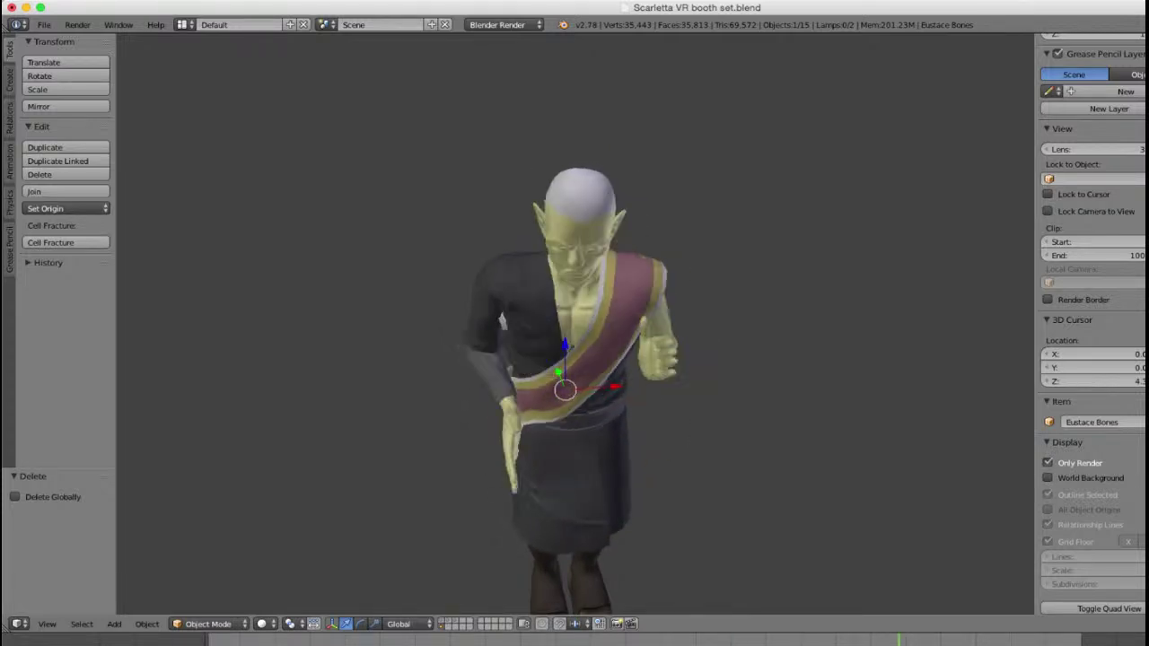
key(Escape)
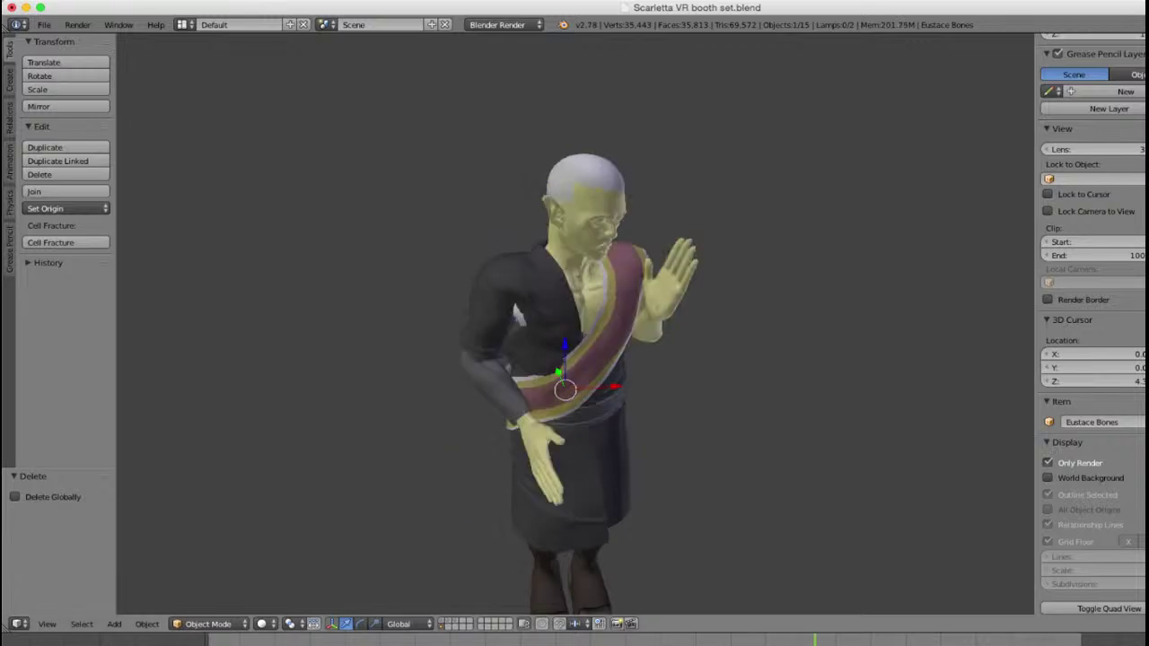
Step: Delete the Circle.001 mesh, the white piece poking through under the arm of the sashed figure's dark shirt
scroll(576, 324, up, 3)
right_click(452, 307)
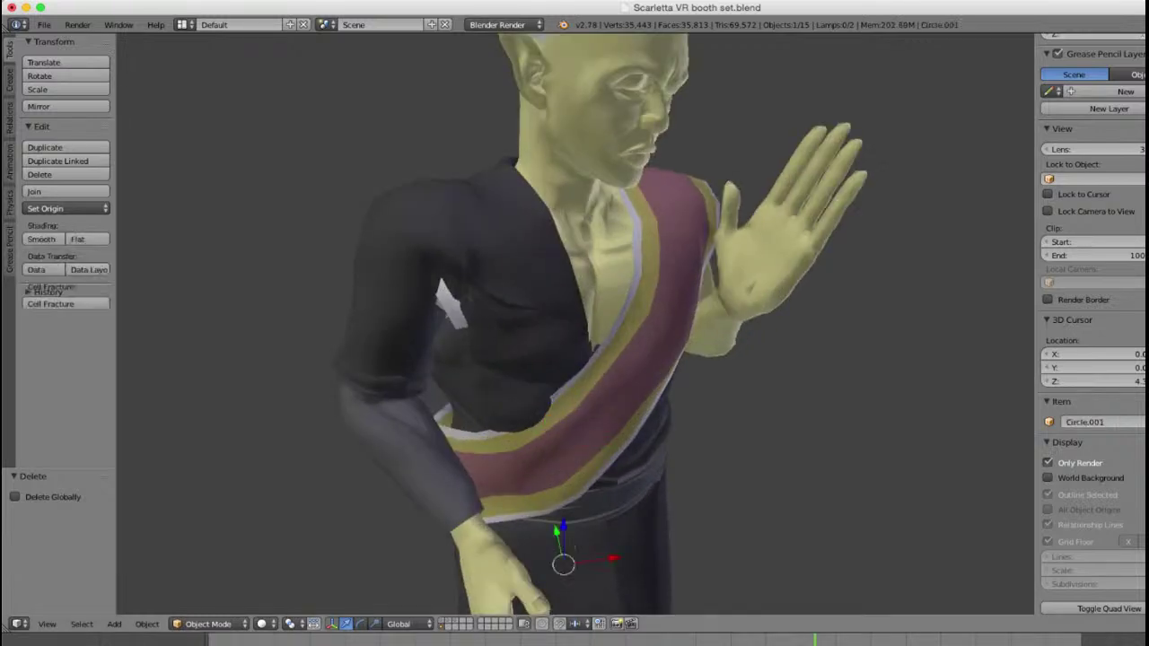
key(z)
key(z)
key(x)
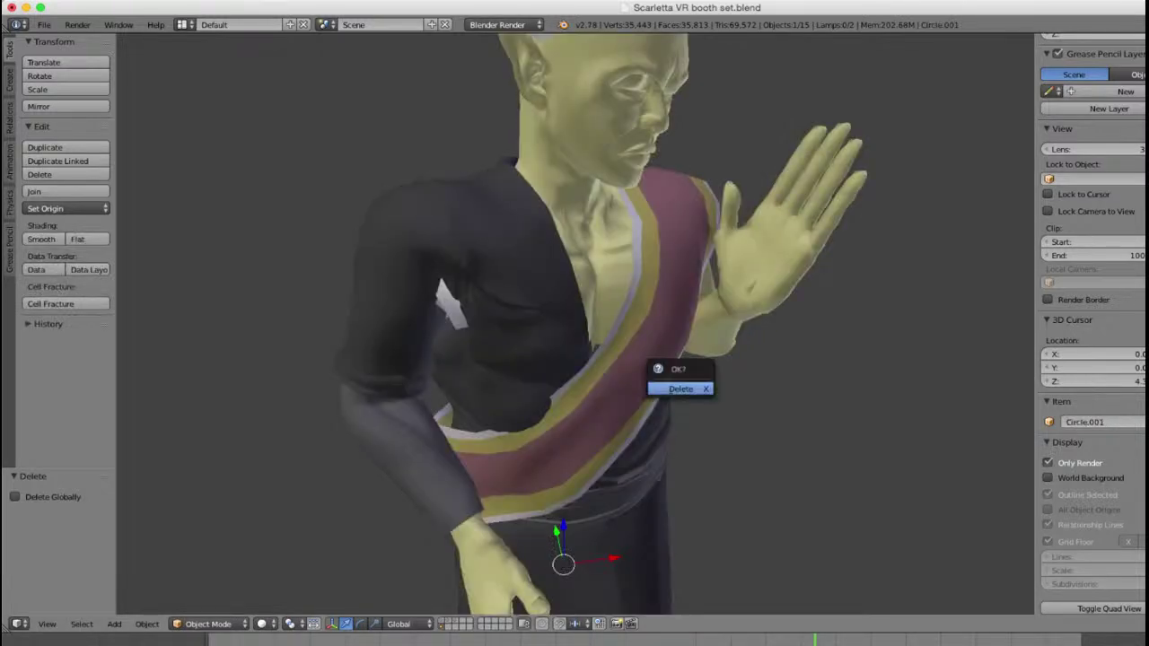
click(700, 388)
scroll(700, 388, down, 7)
scroll(700, 387, up, 2)
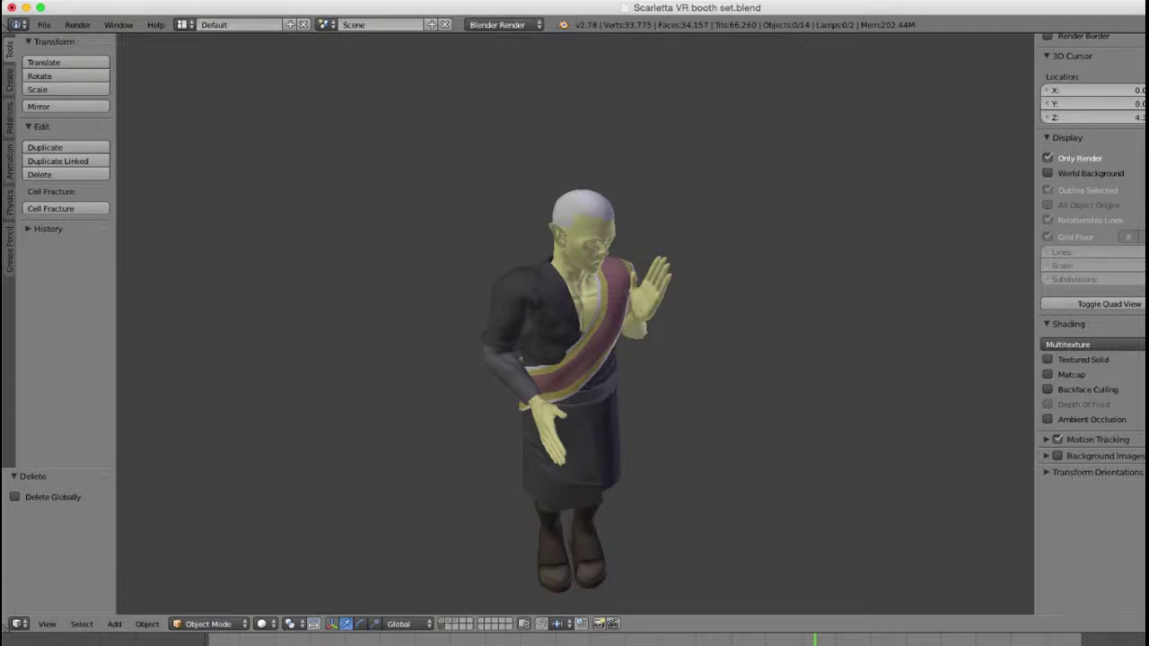
Step: Scrub the animation back to frame 0 and turn off Only Render in the 3D view
drag(635, 640, 204, 639)
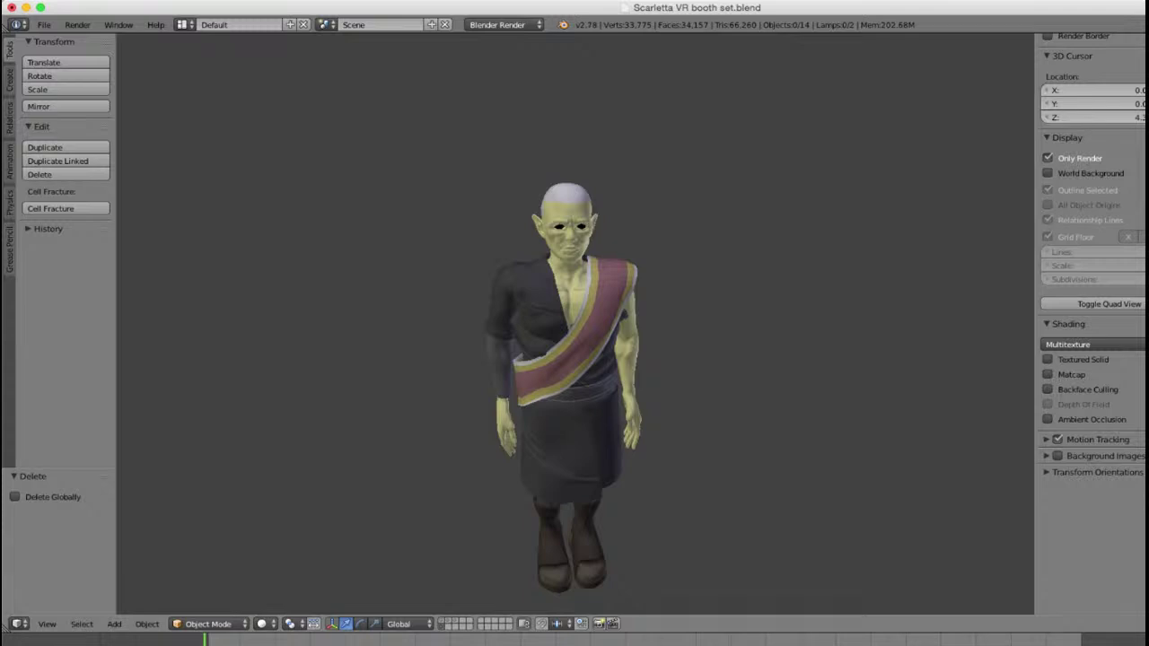
click(1048, 158)
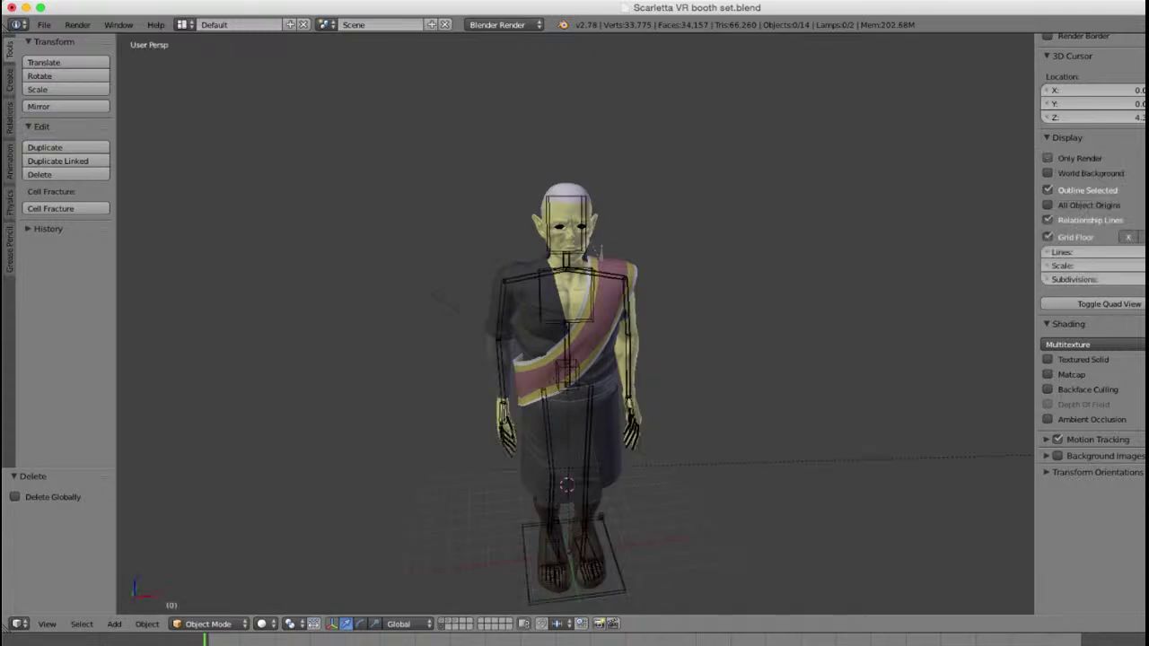
Step: Select the sashed figure's waistband and then his armature, Eustace Bones
scroll(574, 324, up, 2)
right_click(594, 434)
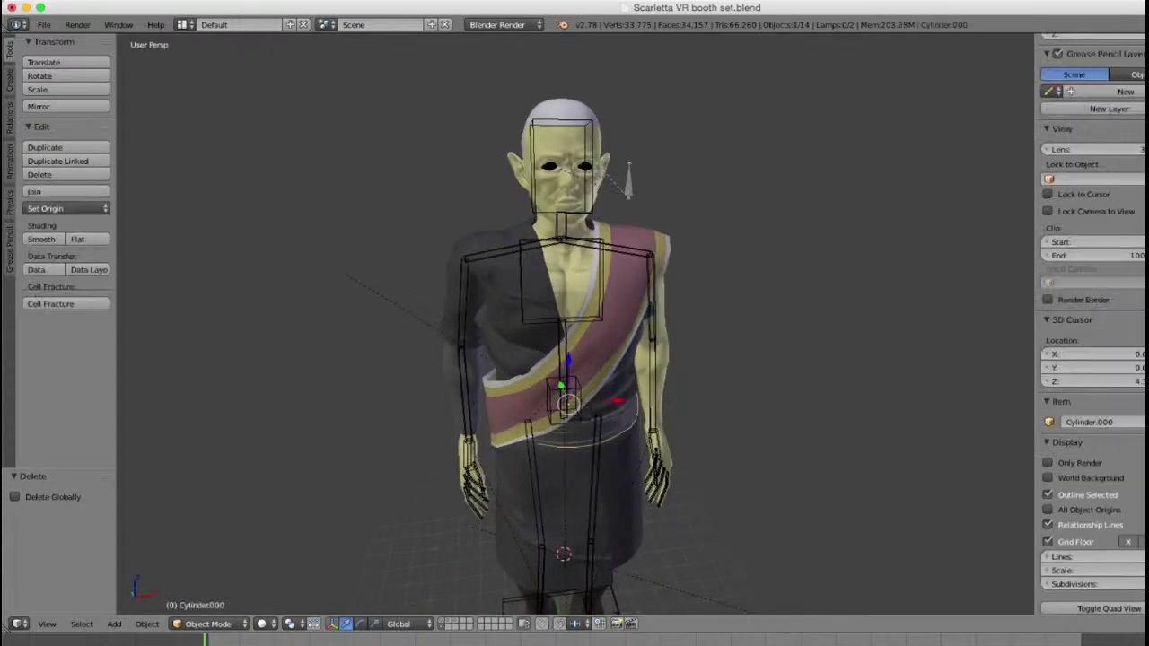
scroll(574, 324, down, 4)
right_click(585, 539)
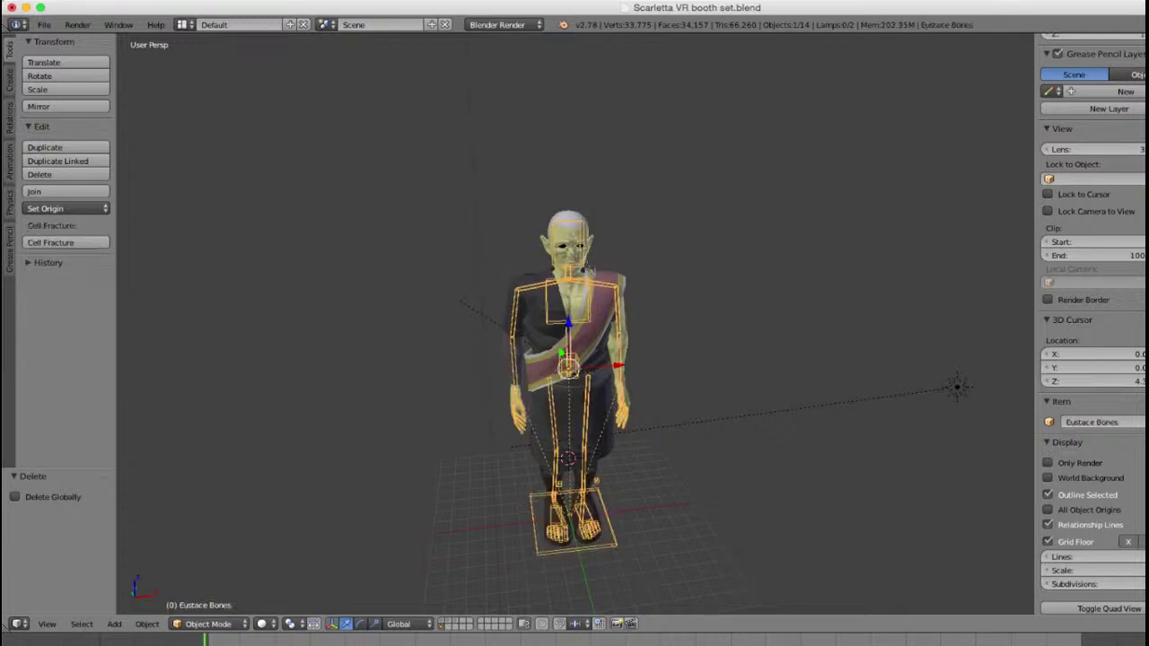
scroll(575, 324, up, 4)
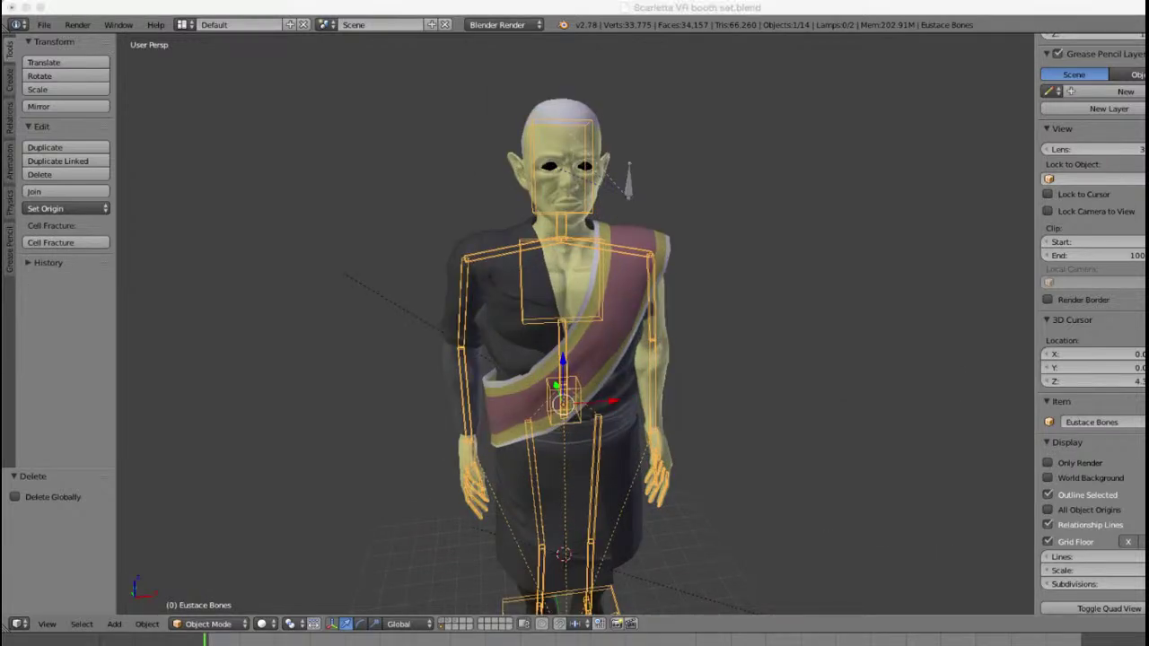